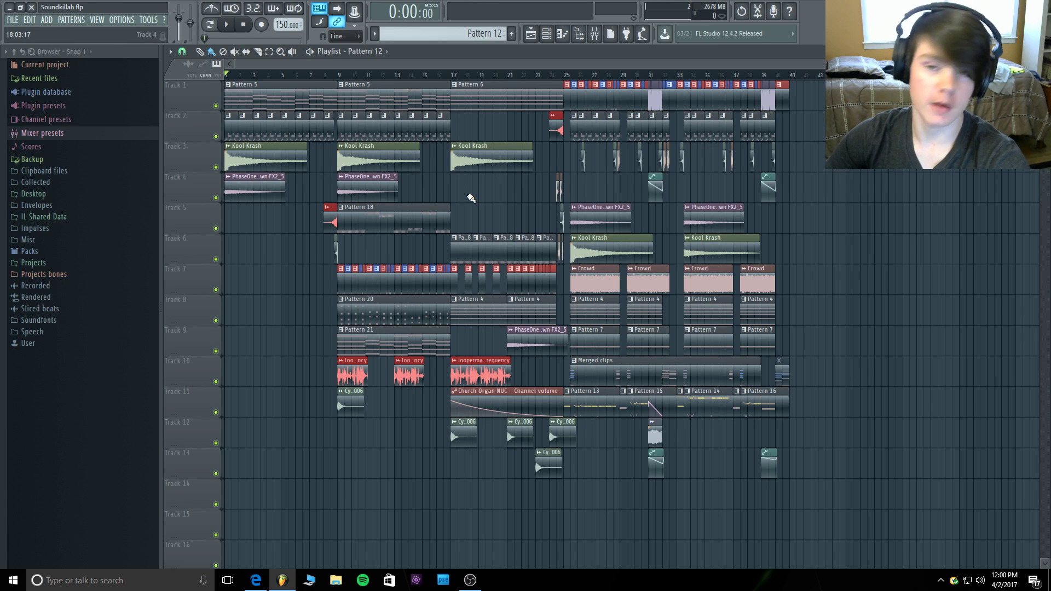
left_click(148, 19)
mouse_move(159, 53)
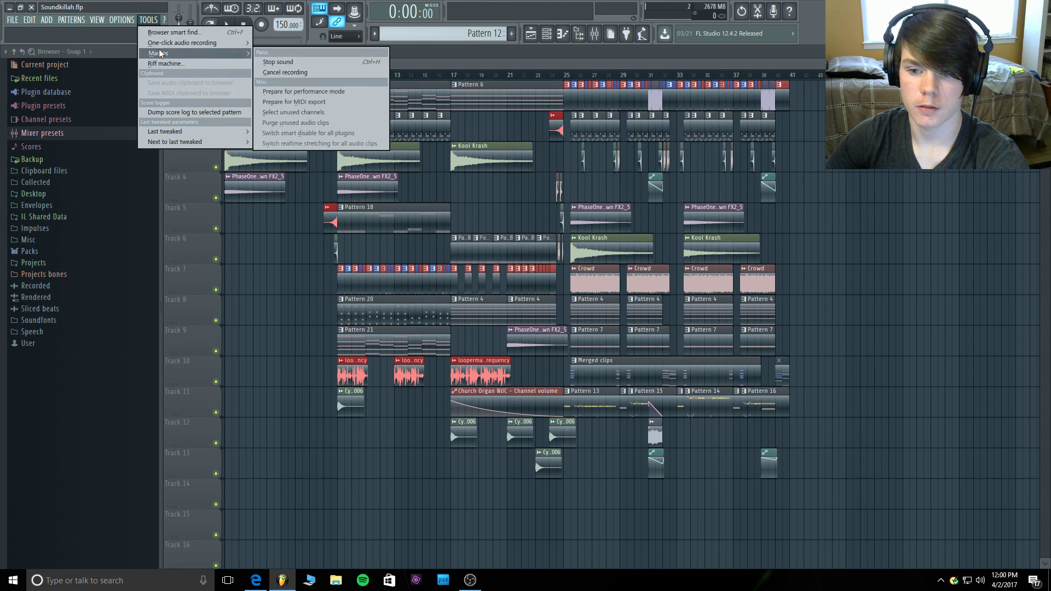
left_click(299, 117)
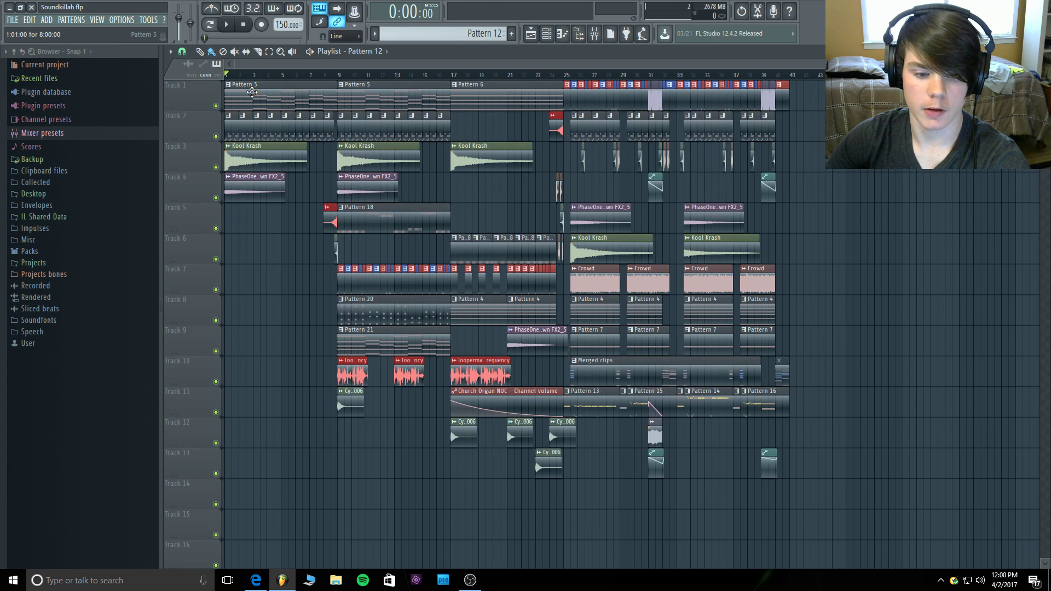
Play the whole song from the start and raise the playback tracking offset in the audio settings.
key("space")
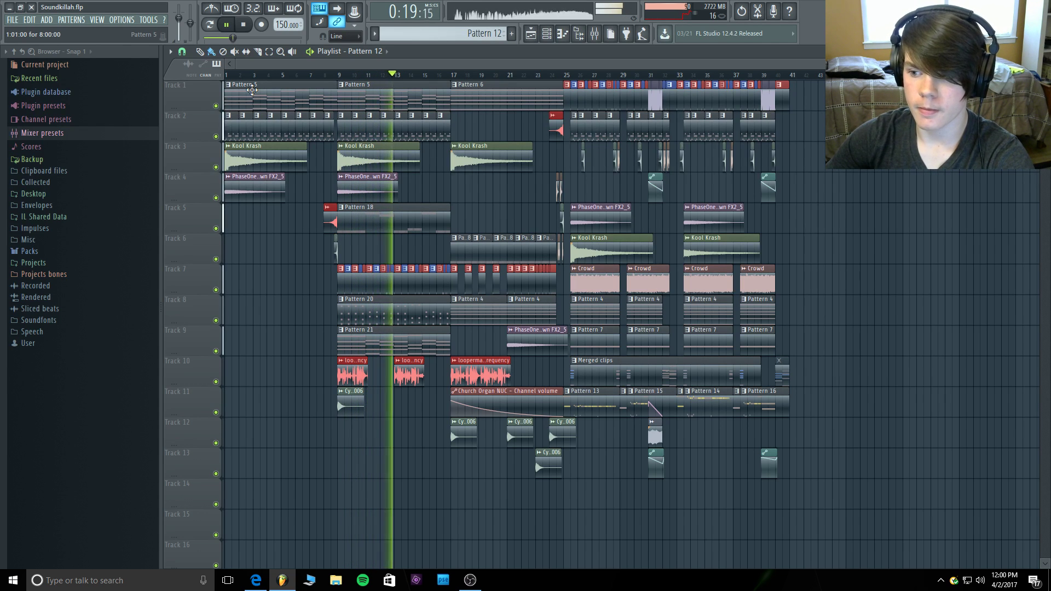
left_click(119, 20)
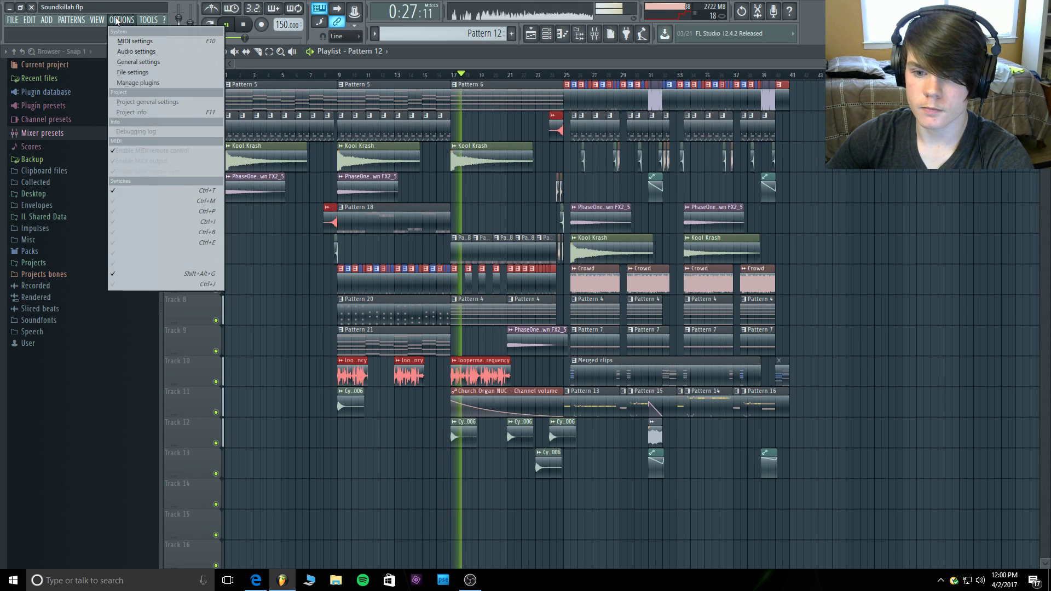
left_click(113, 49)
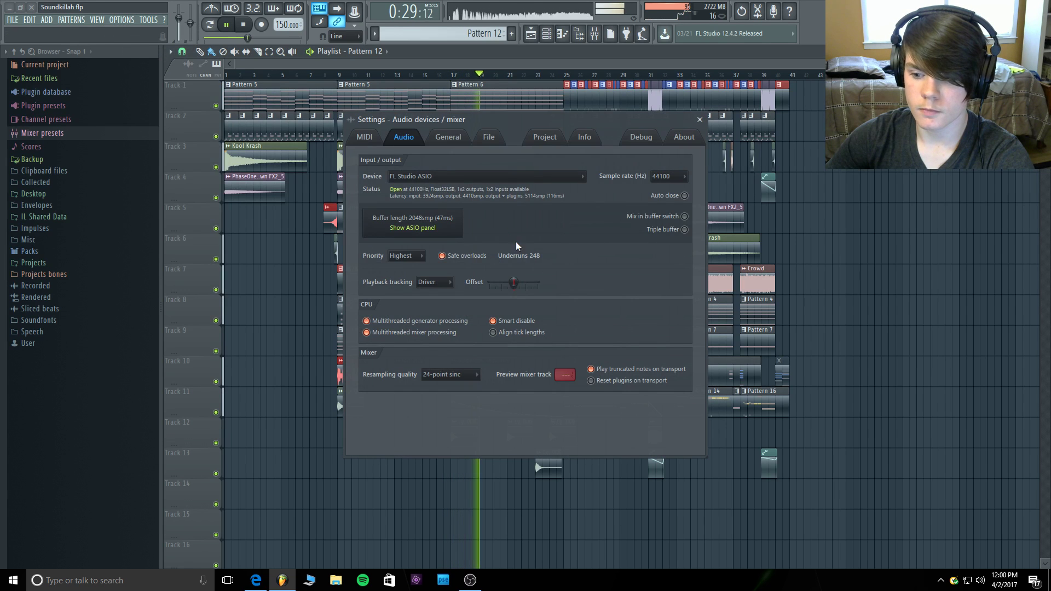
left_click_drag(514, 282, 526, 282)
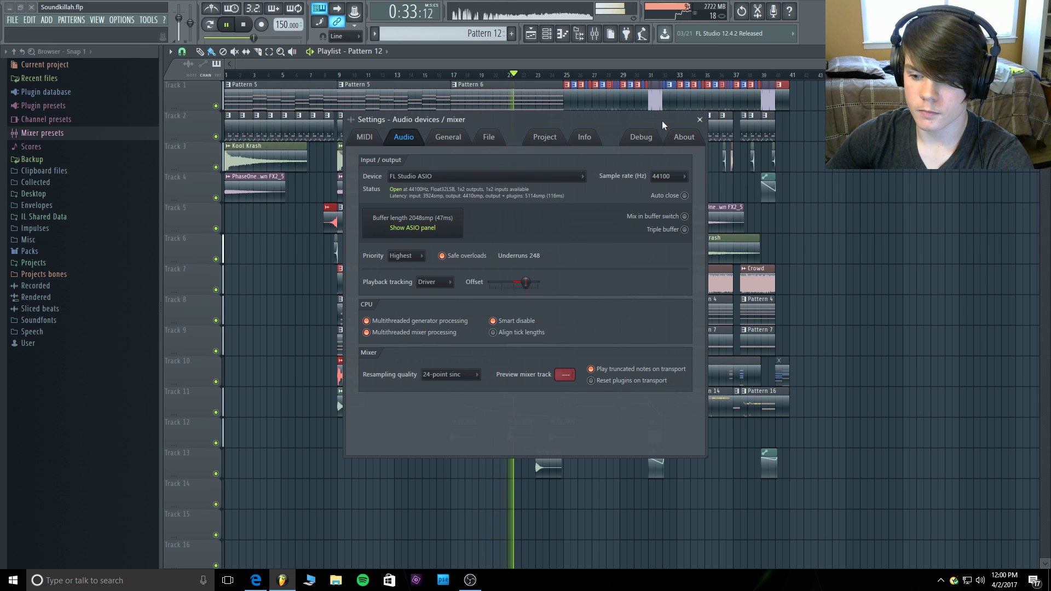
left_click(699, 120)
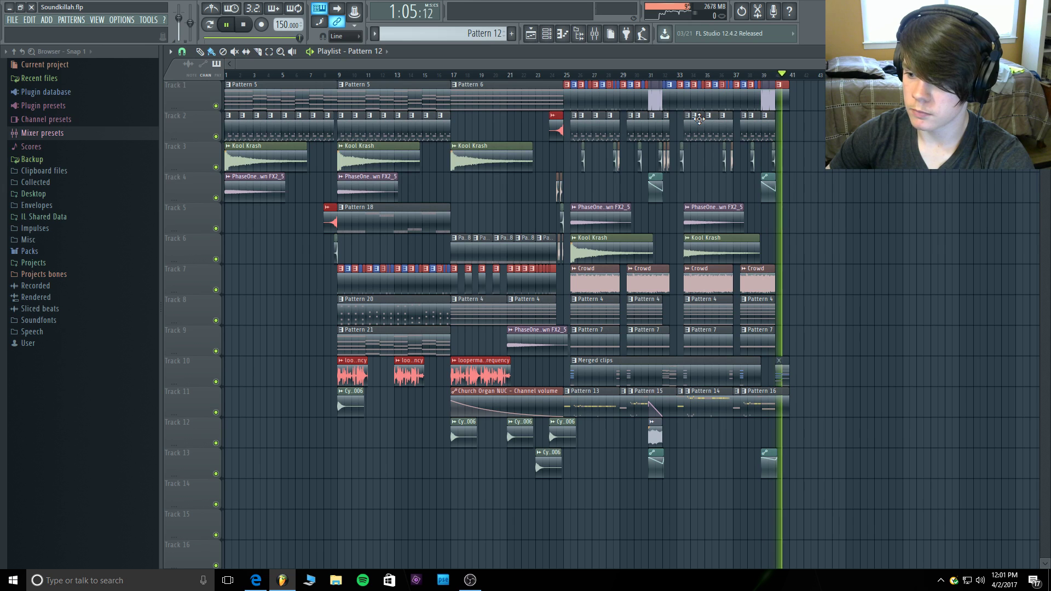
key("space")
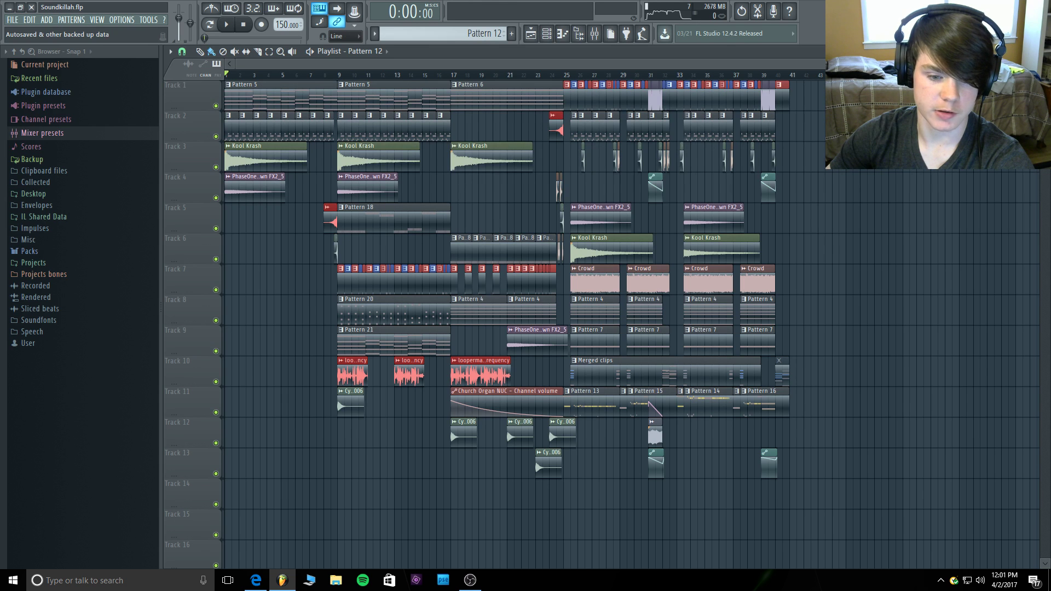
Audition Track 1 in solo from the start and from bar 9, stop playback and unsolo the track.
right_click(216, 106)
right_click(216, 105)
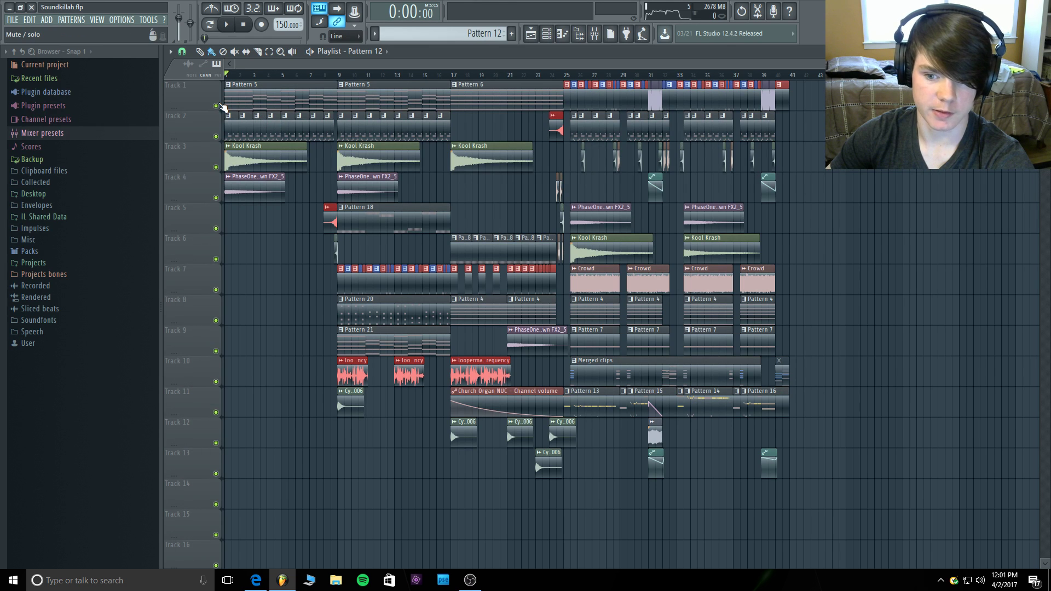
right_click(217, 106)
key("space")
left_click(339, 76)
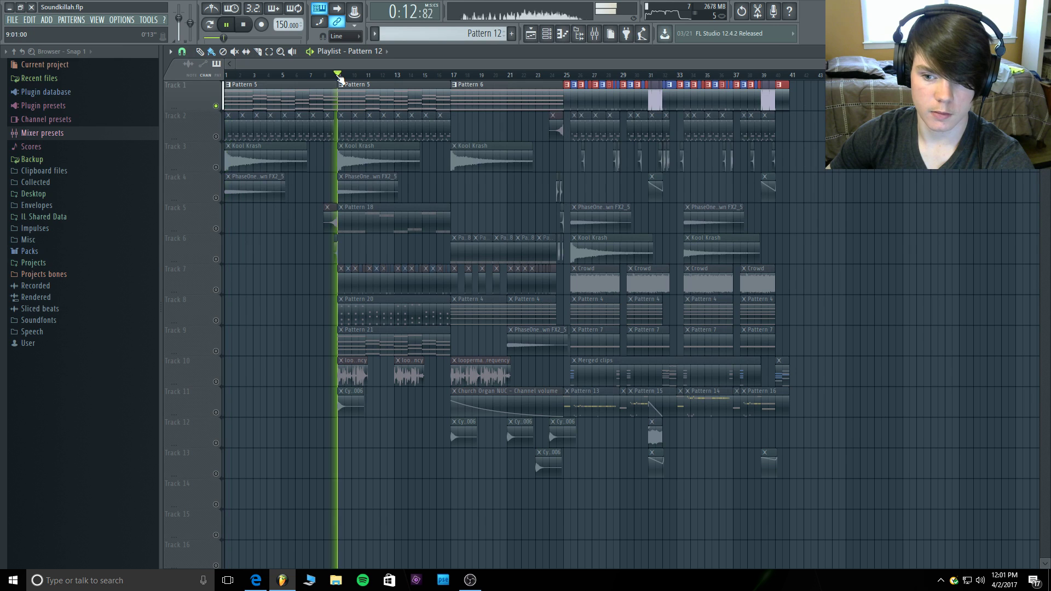
key("space")
right_click(216, 106)
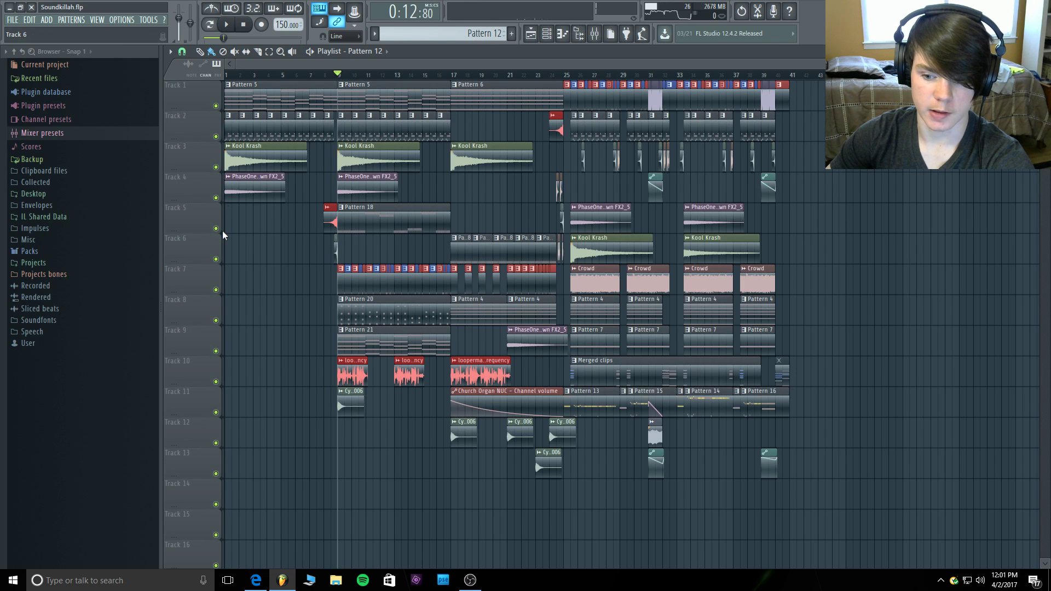
Play the section at bar 9 with all tracks and with only Track 9 soloed, ending with the solo off.
key("space")
key("space")
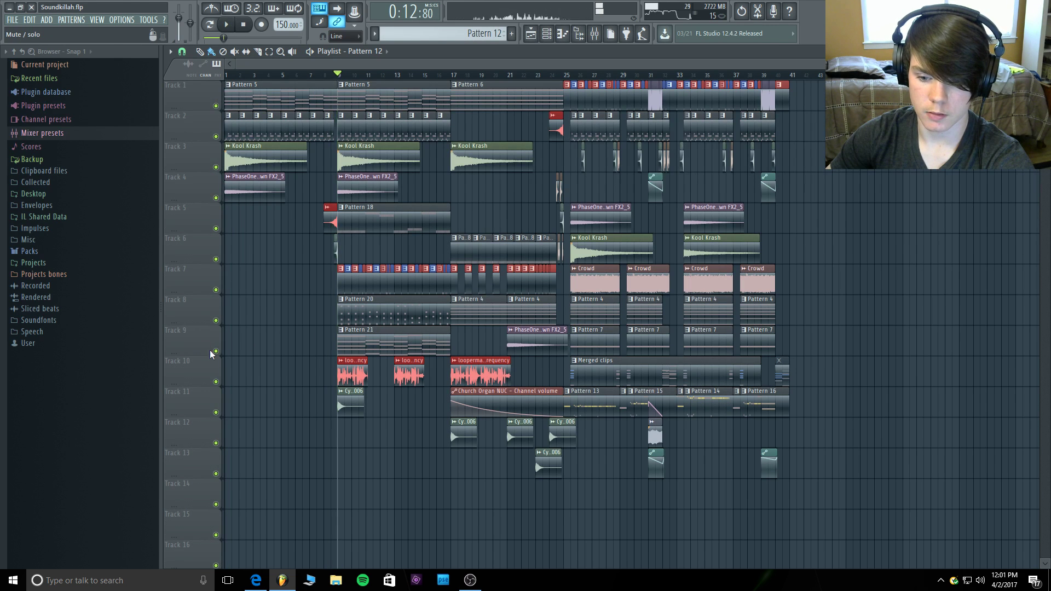
right_click(216, 351)
key("space")
key("space")
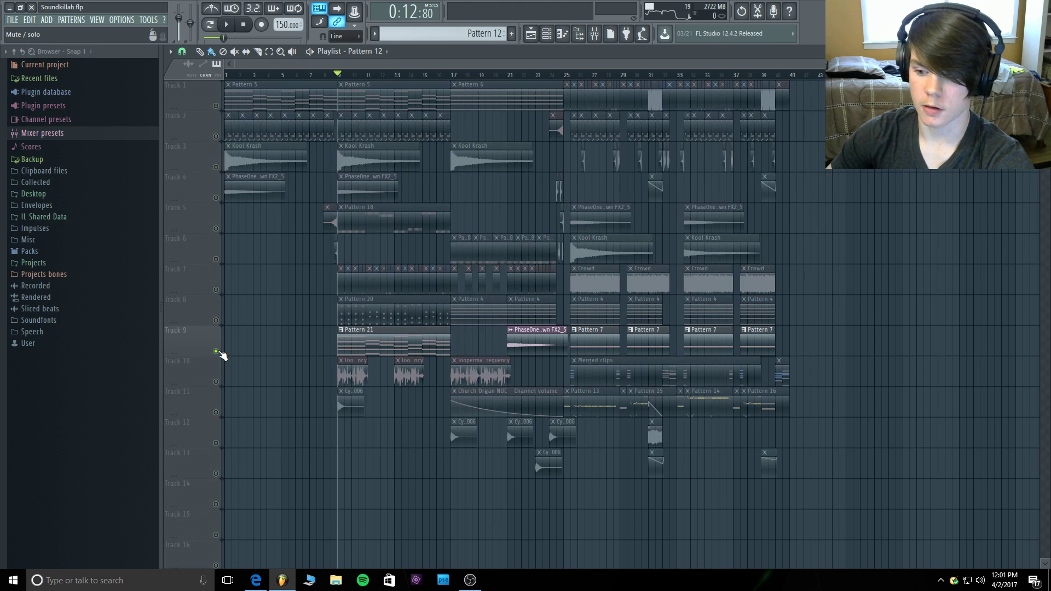
right_click(216, 352)
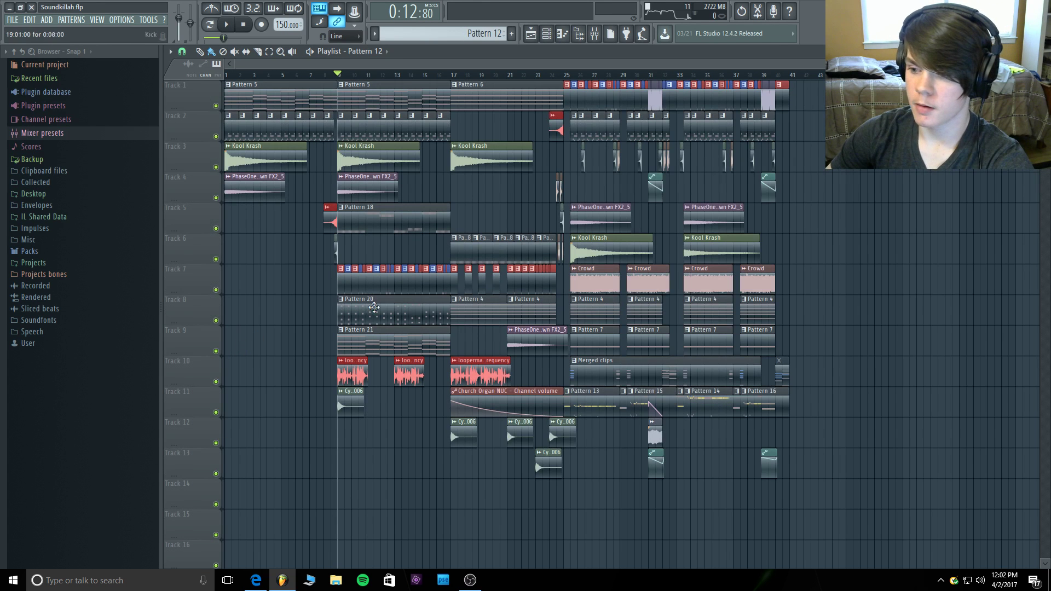
Listen to the arrangement from bar 9 and from bar 17.
mouse_move(1031, 64)
left_mouse_down()
mouse_move(1009, 64)
mouse_move(1030, 64)
left_mouse_up()
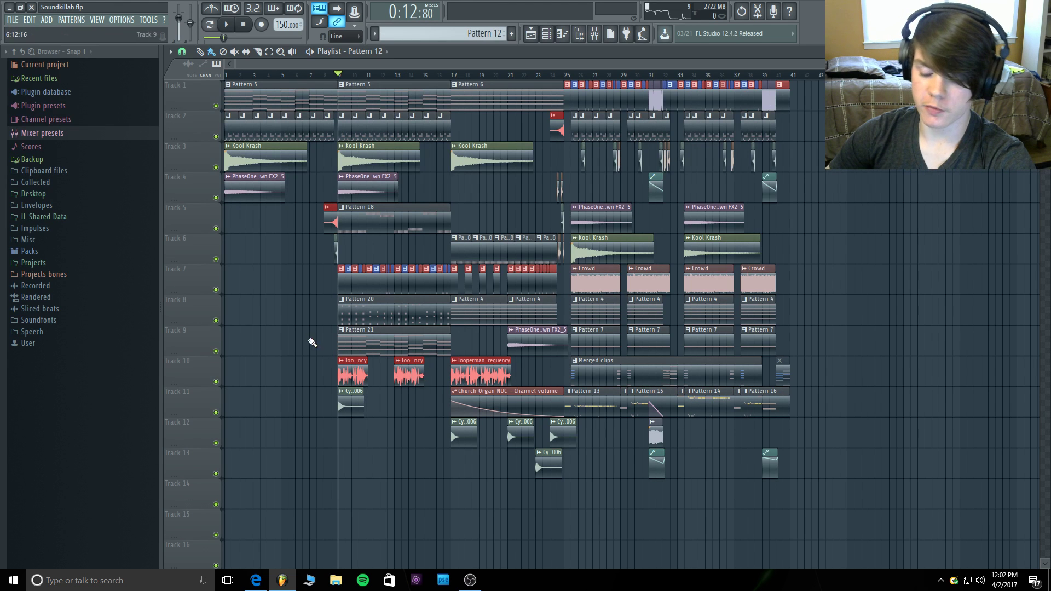
key("space")
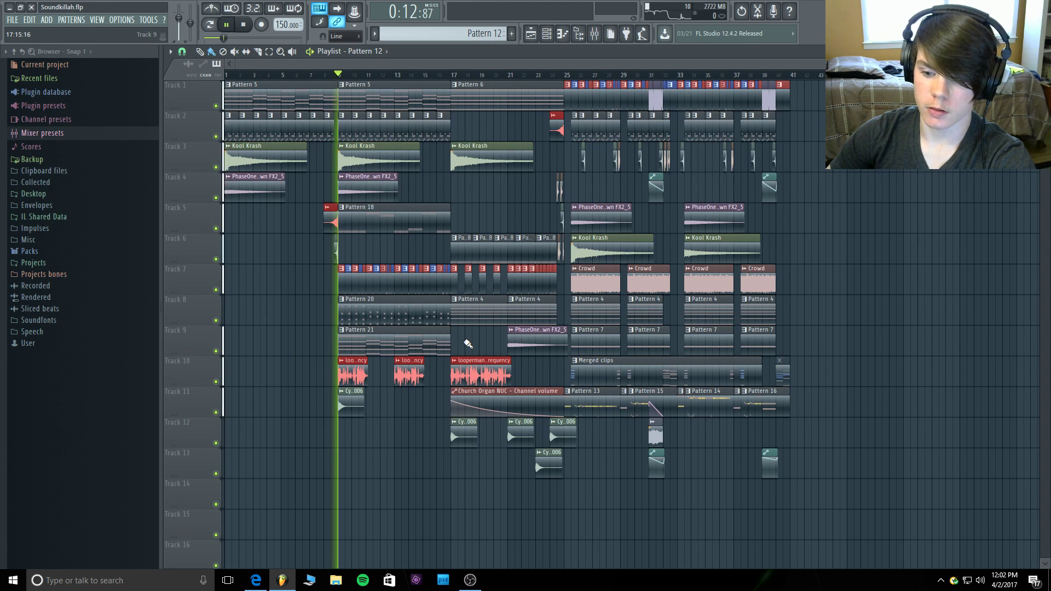
key("space")
left_click(454, 74)
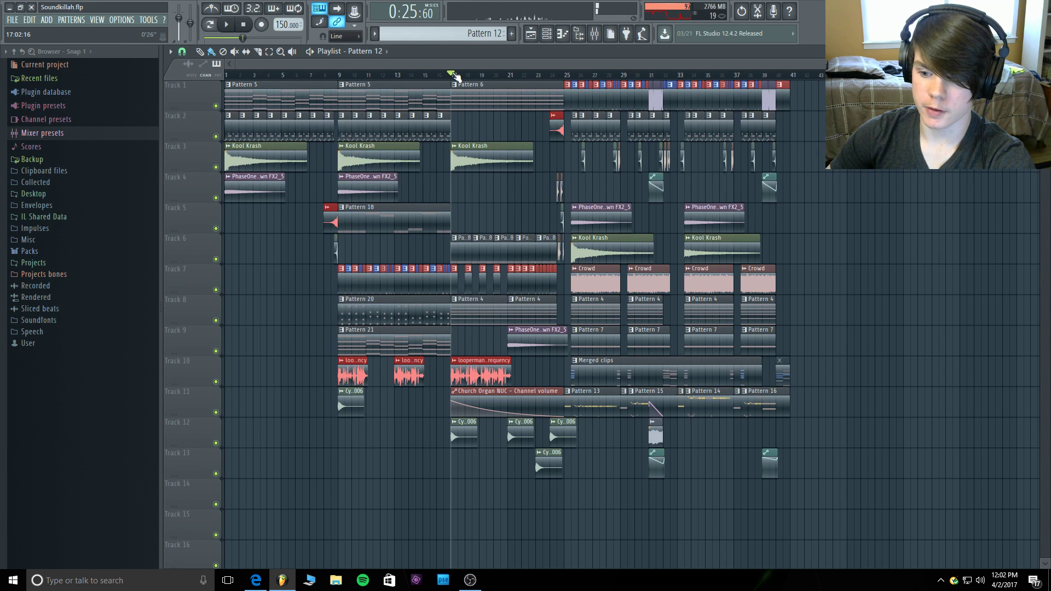
key("space")
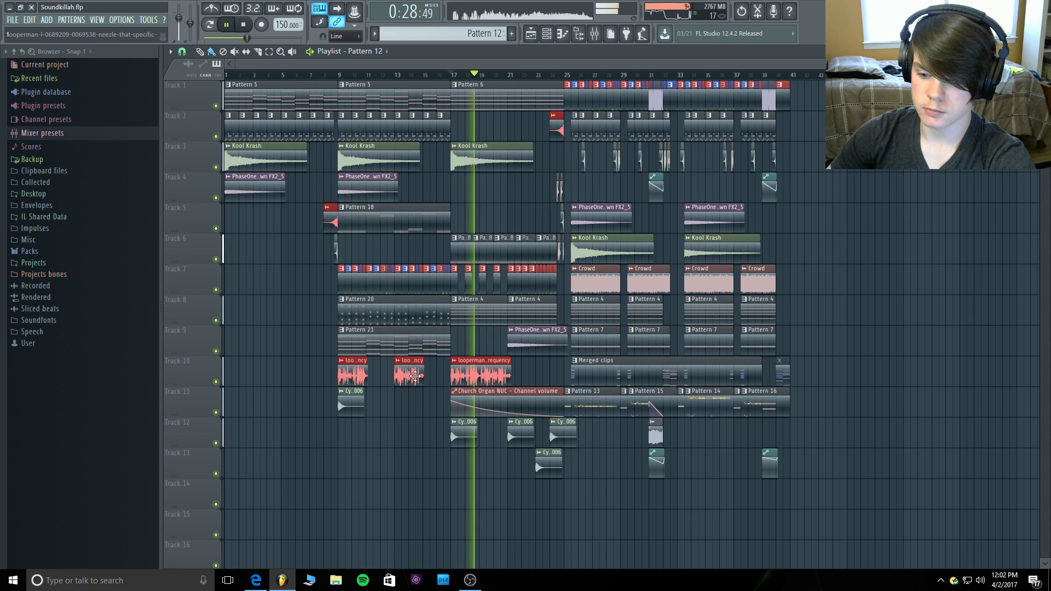
key("space")
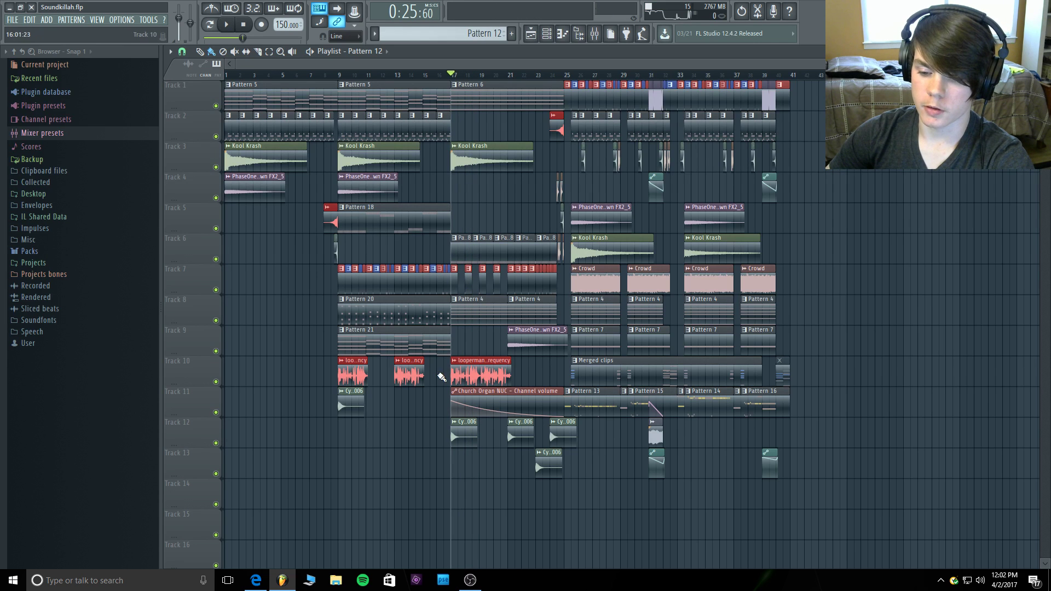
Delete the two short red looperman audio clips at bars 9 and 13 on Track 10.
right_click(417, 373)
right_click(353, 373)
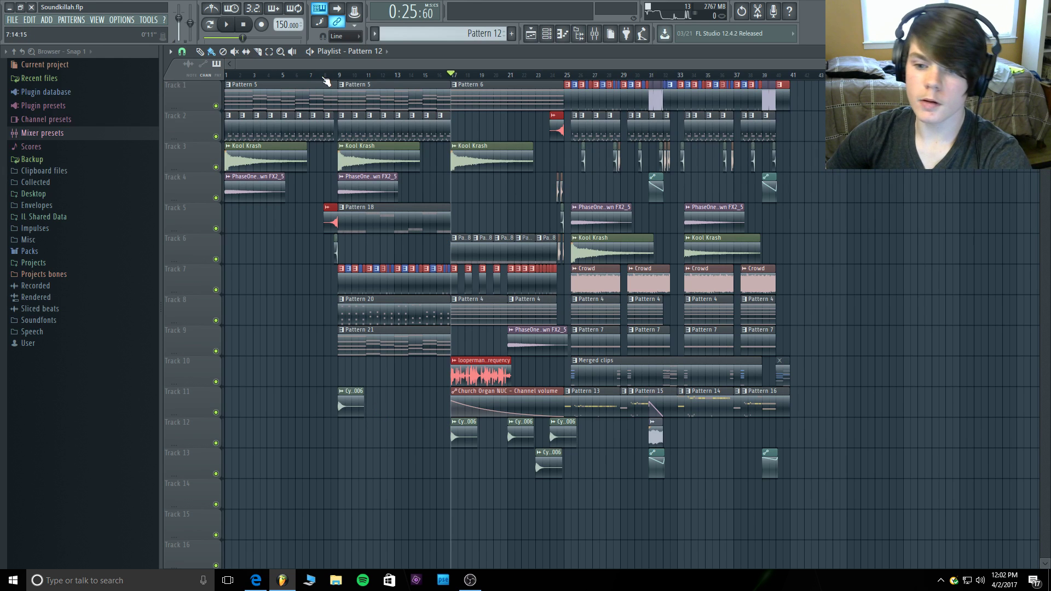
Select bars 9 to 17 in the playlist, play the selection and return the playhead to bar 9.
left_click_drag(346, 76, 455, 77)
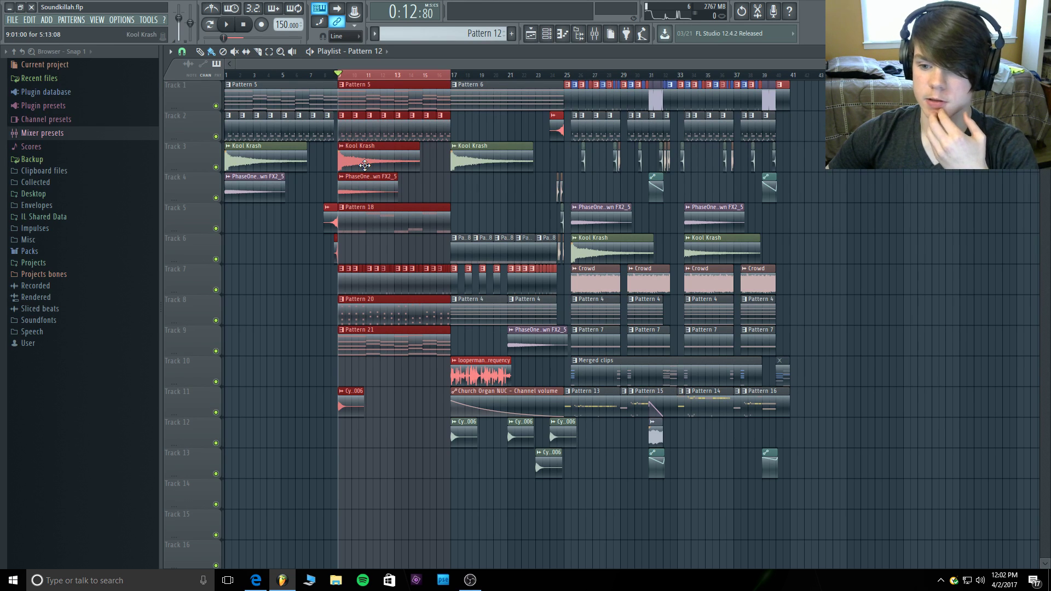
key("space")
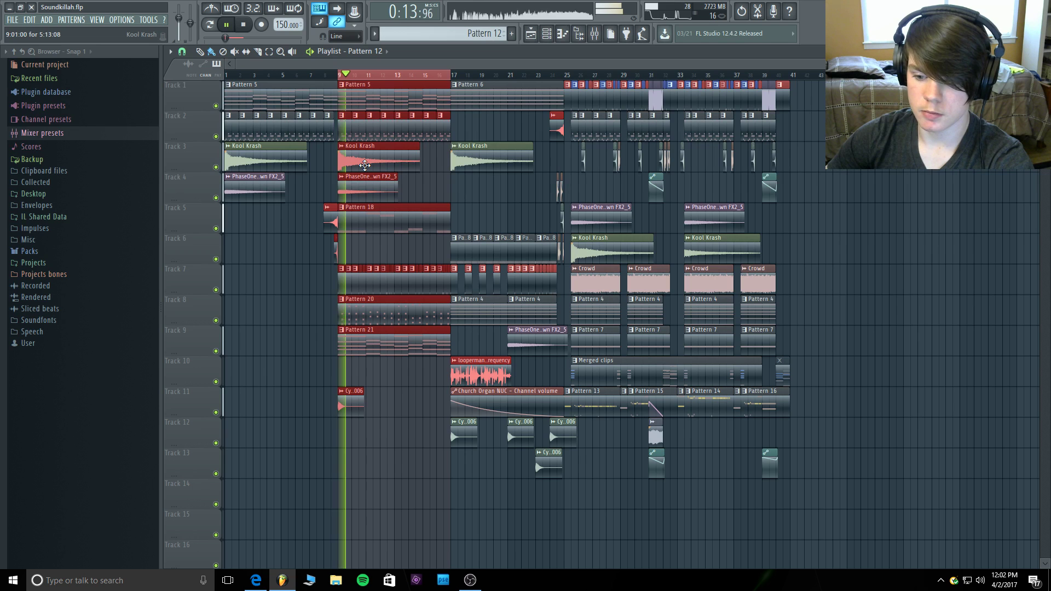
key("space")
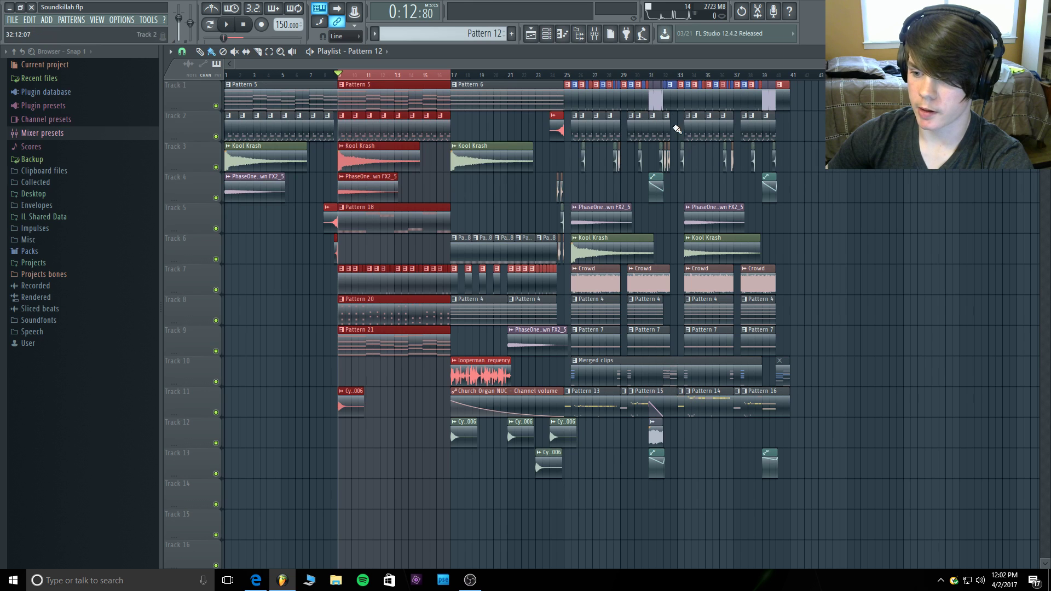
left_click(671, 79)
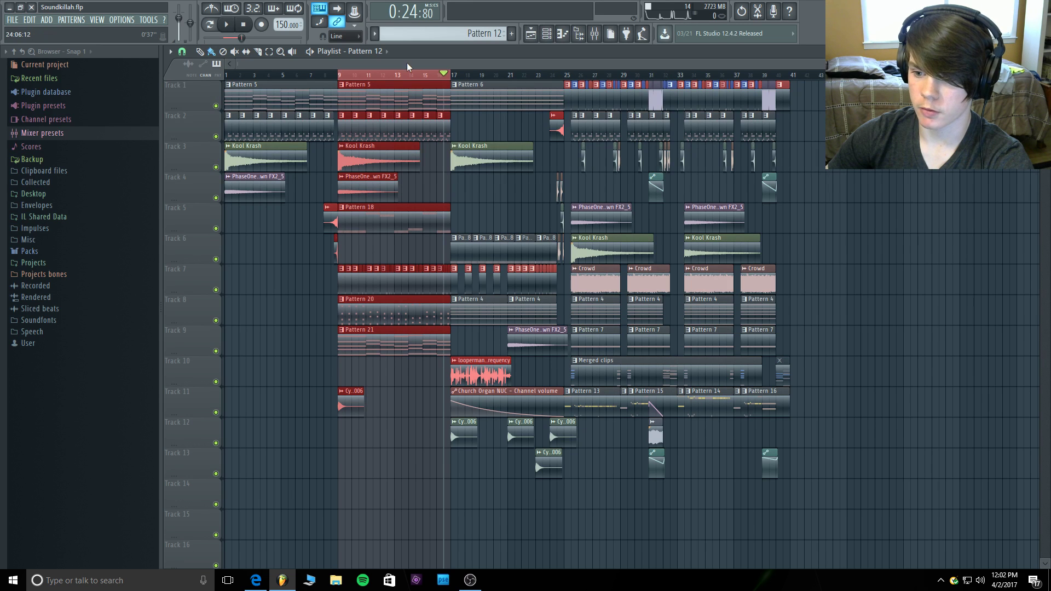
left_click_drag(427, 75, 338, 76)
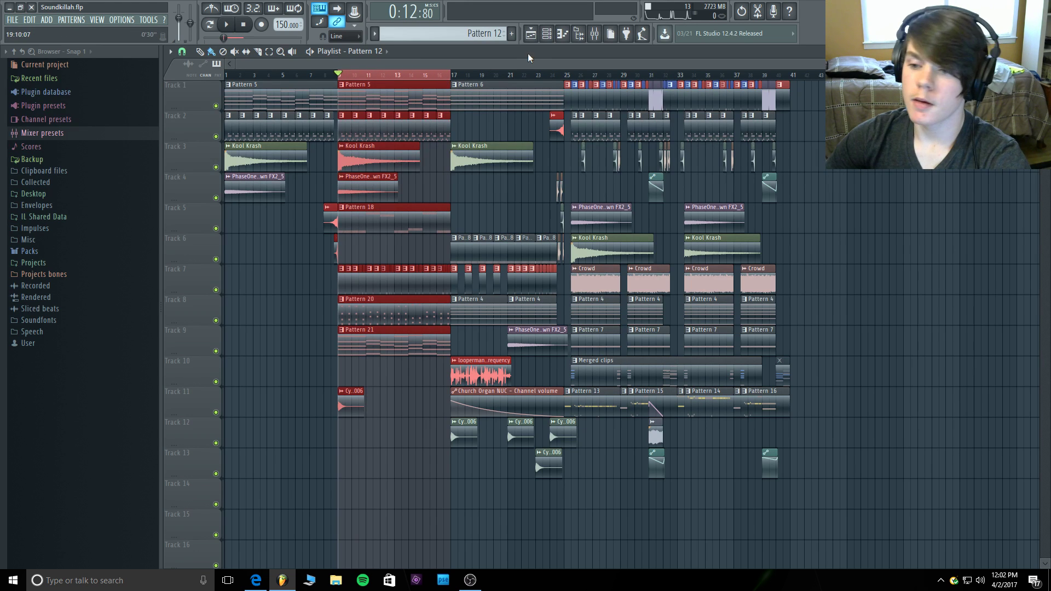
Switch to a new empty pattern.
left_click(547, 33)
left_click(546, 34)
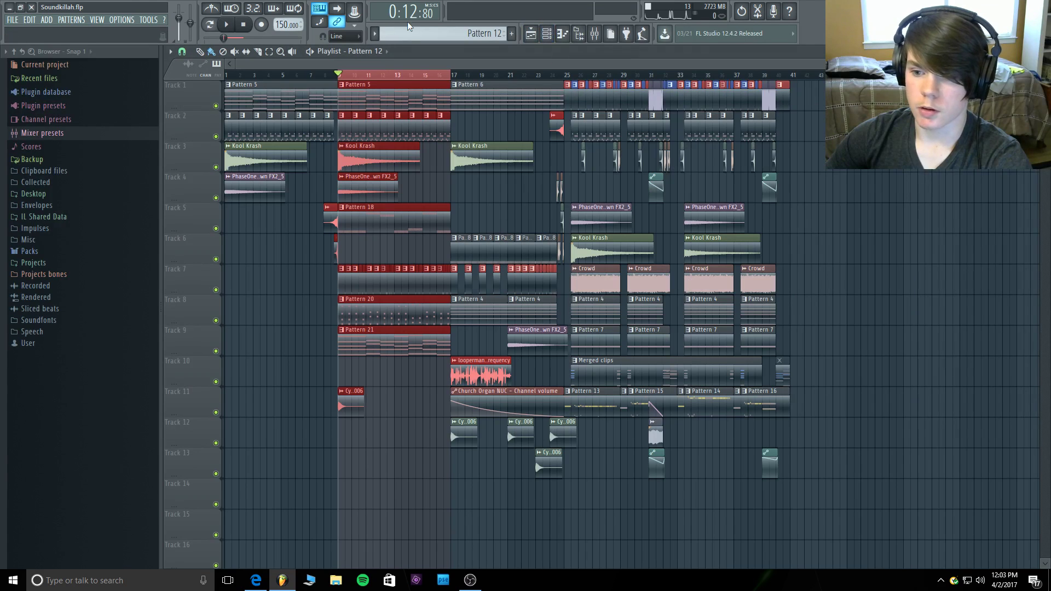
left_click(511, 34)
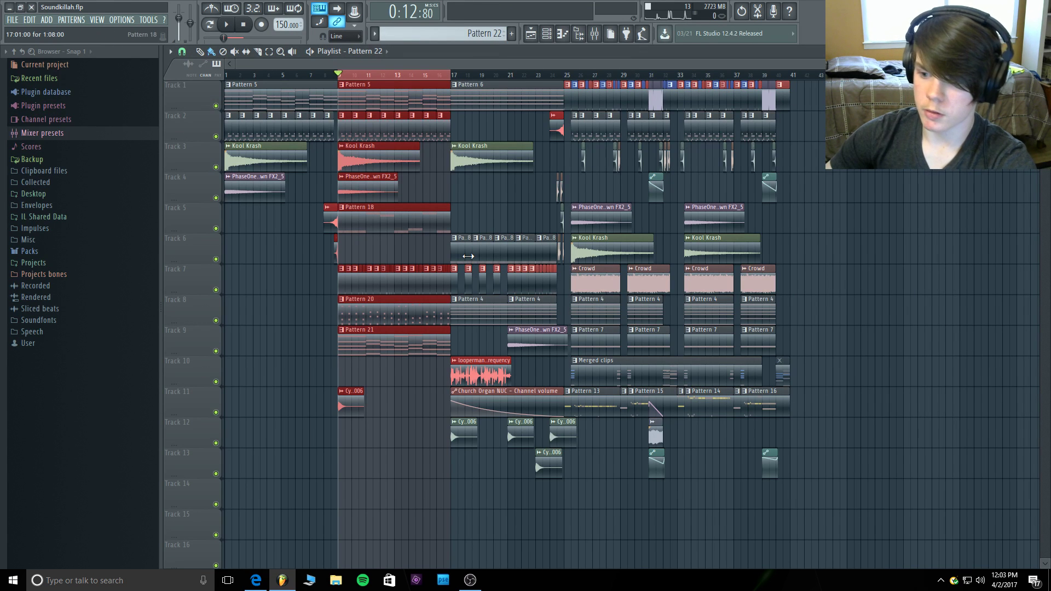
Open the channel rack and filter its channels to the Unsorted group.
left_click(546, 33)
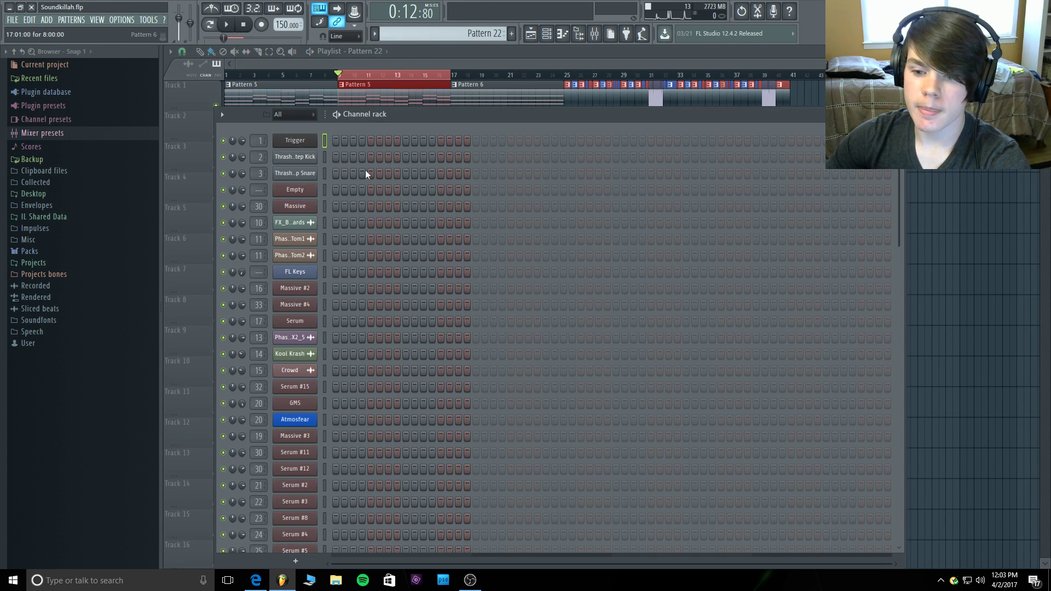
scroll(345, 206, "down", 6)
left_click(295, 114)
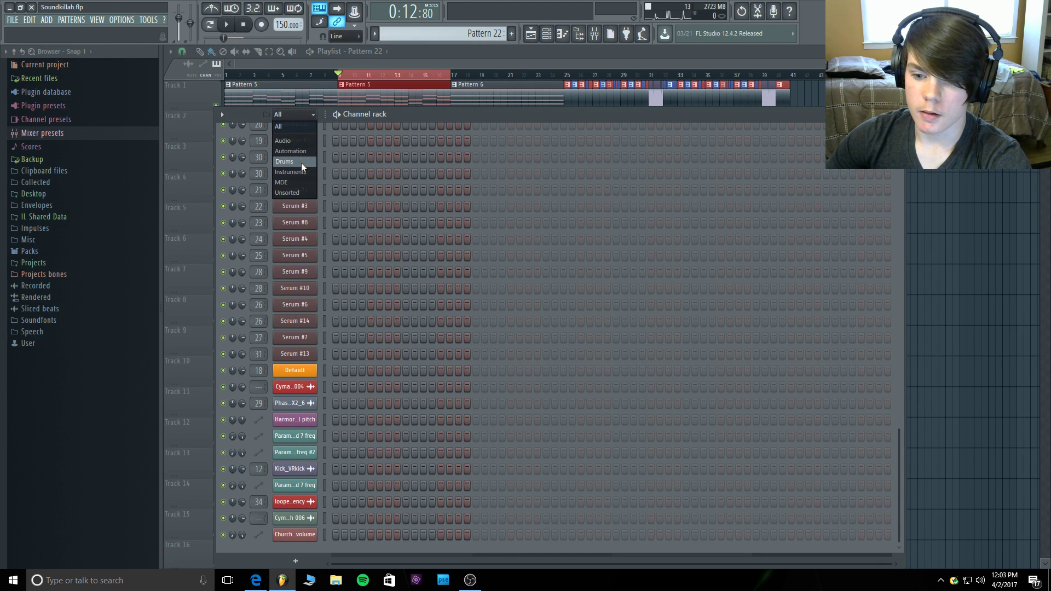
left_click(298, 194)
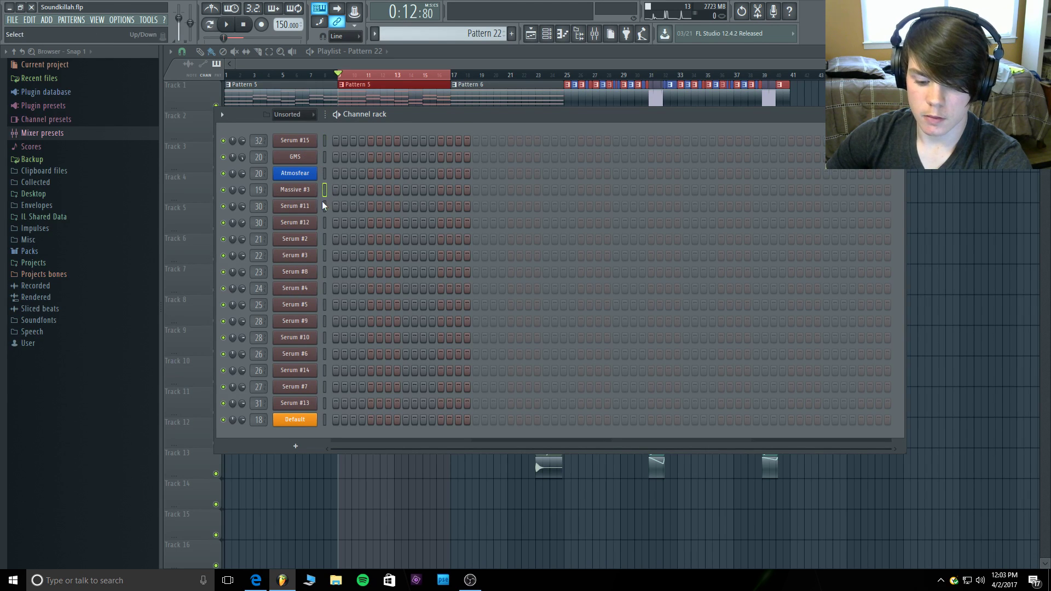
Preview the sounds of the Massive #3 and Serum #11 channels with a test note and close the channel rack.
key("z")
key("z")
key("z")
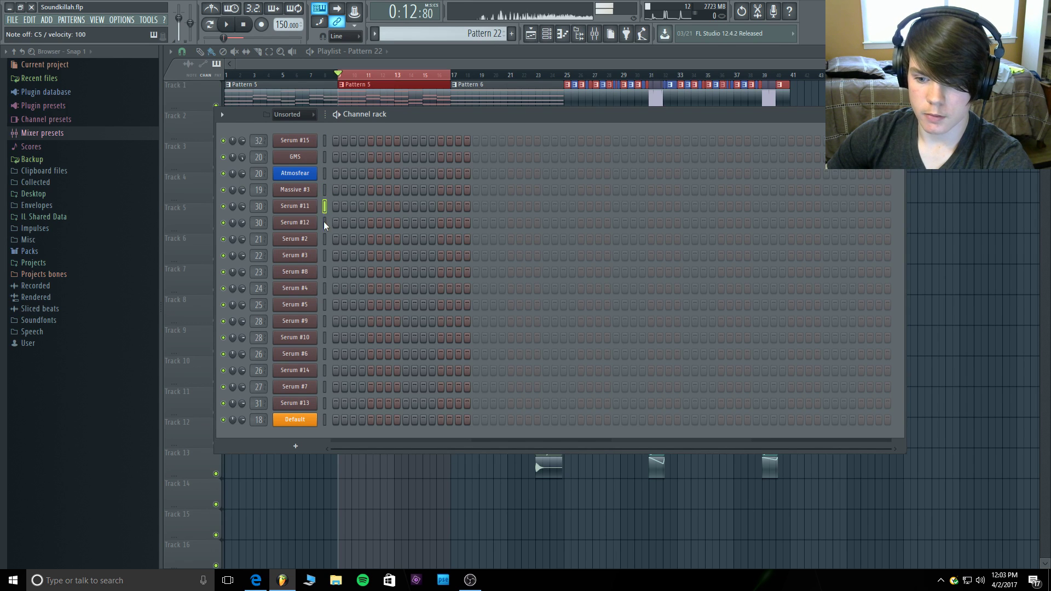
key("z")
key("z")
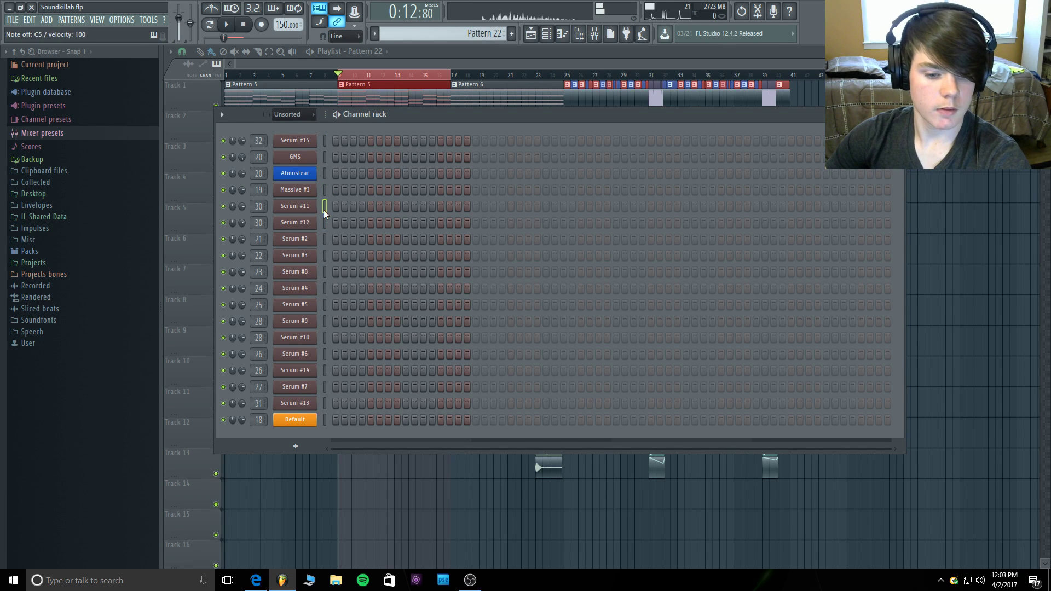
left_click(453, 52)
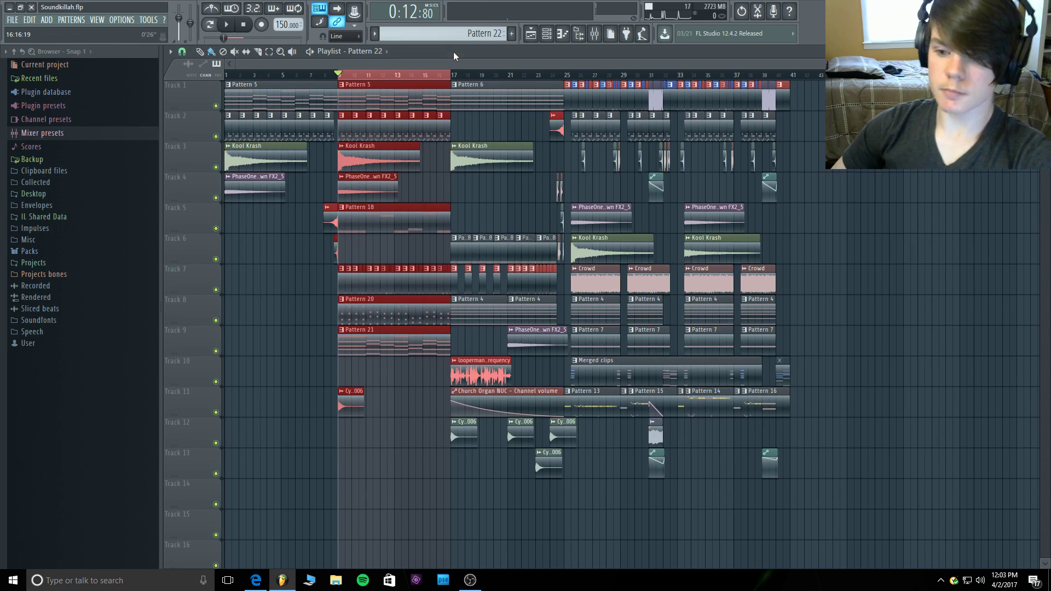
Open Pattern 5 from the playlist in the channel rack and select the Serum #11 channel.
double_click(398, 93)
left_click(732, 149)
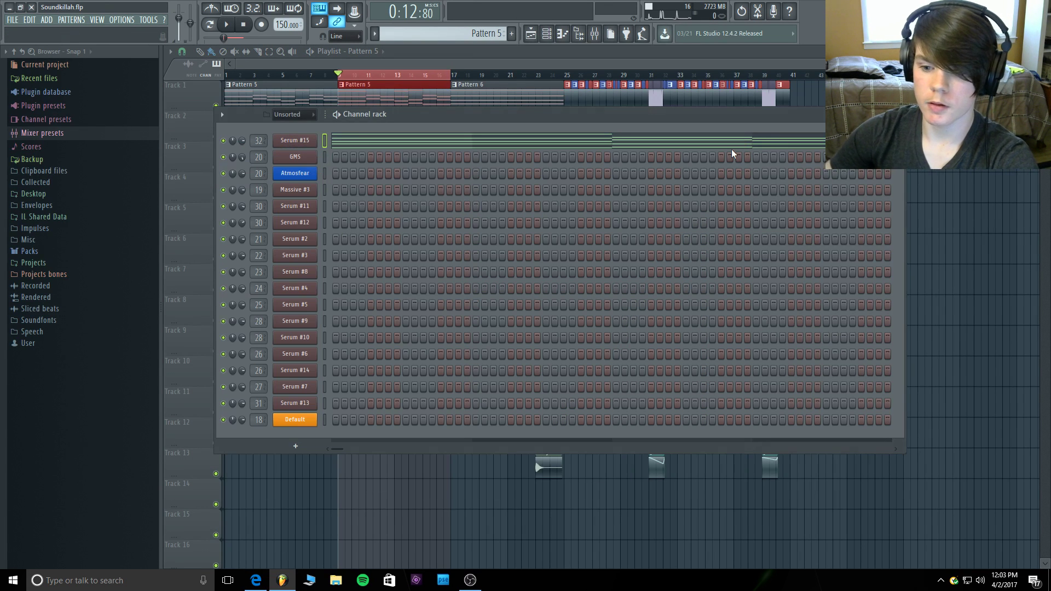
left_click(324, 205)
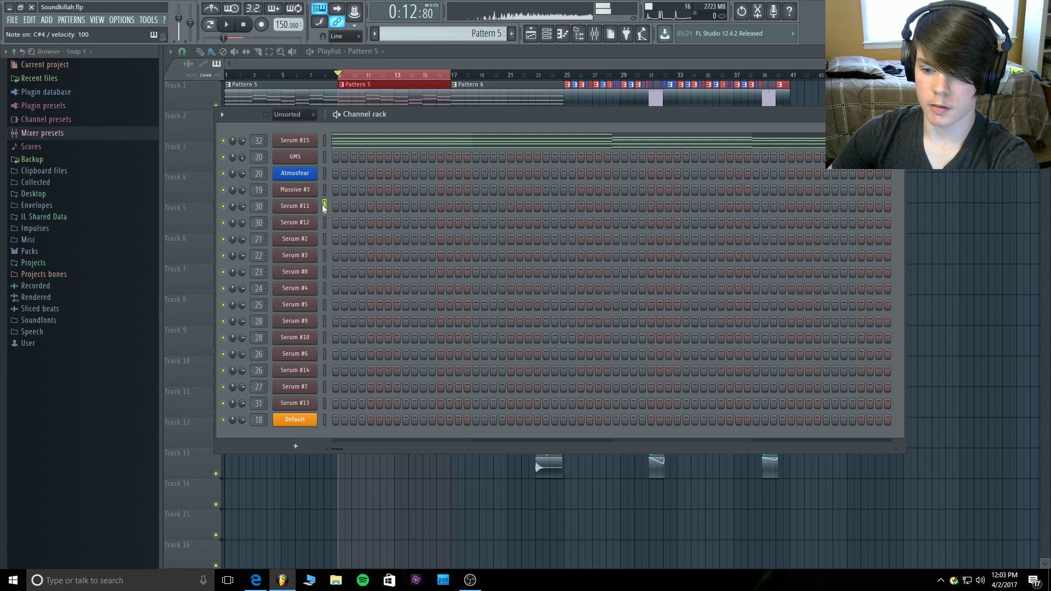
Open the Serum #11 channel's piano roll and enlarge it to show the eight bars of ghost chords.
right_click(315, 204)
left_click(348, 207)
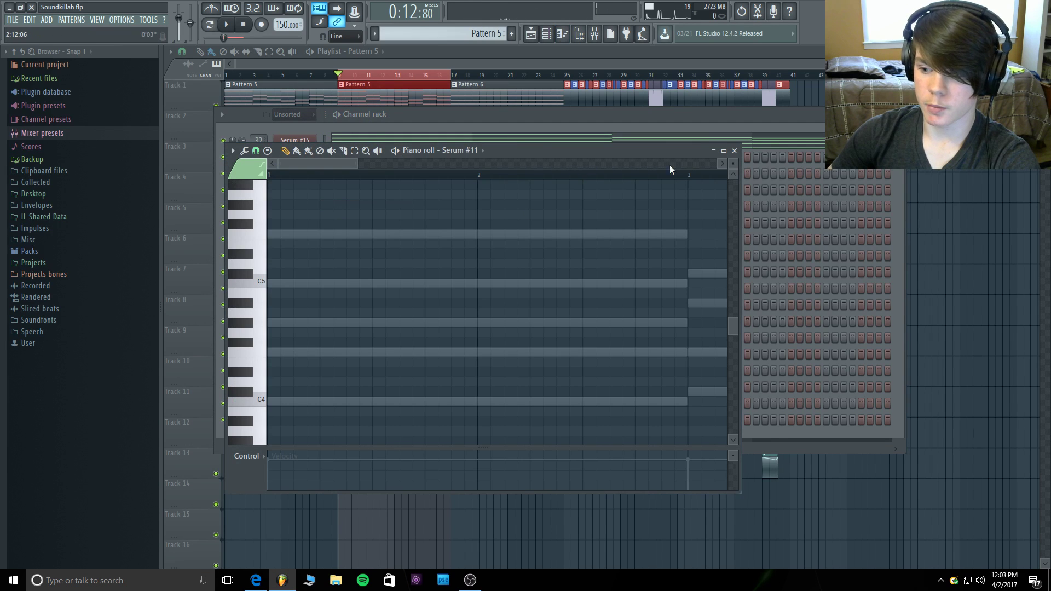
left_click_drag(354, 160, 573, 207)
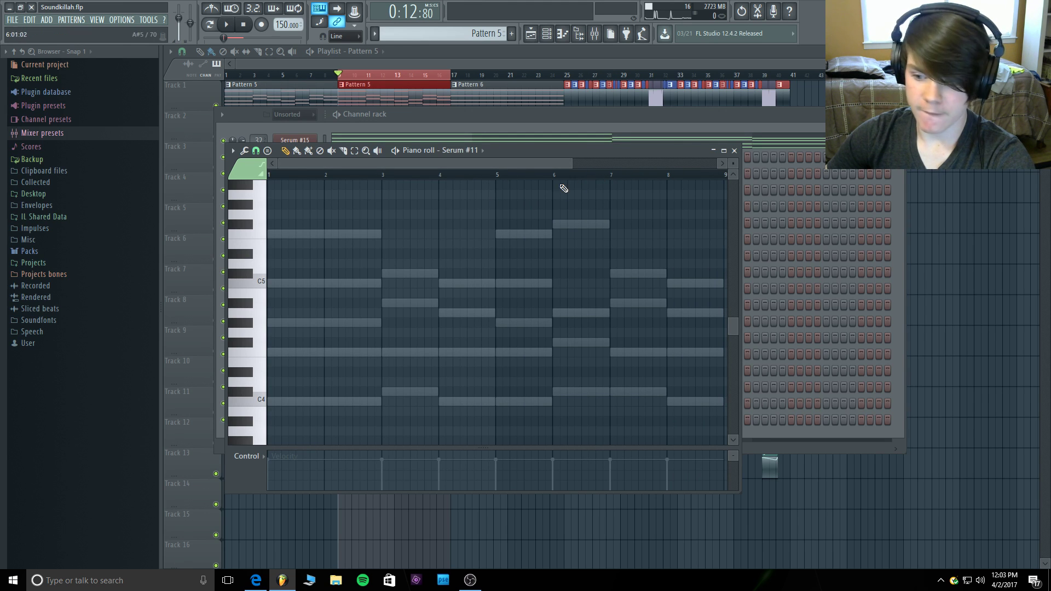
left_click_drag(696, 144, 696, 42)
left_click_drag(740, 217, 843, 213)
left_click_drag(612, 54, 554, 102)
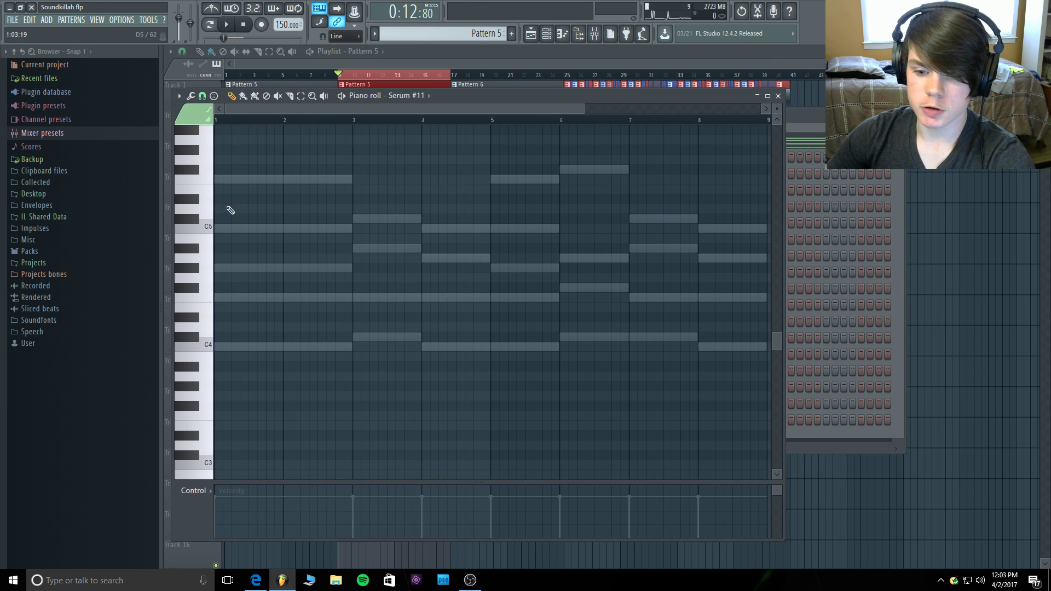
Audition notes around F5 with the Serum #11 sound and play the pattern briefly to find a starting pitch.
left_click(188, 278)
left_click(187, 266)
left_click(199, 181)
left_click(197, 173)
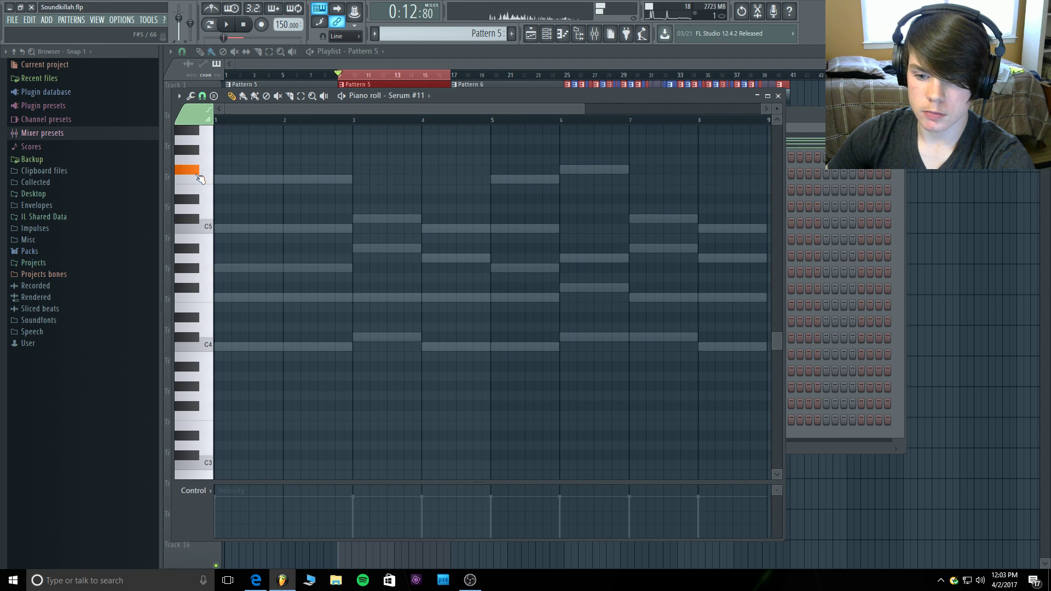
left_click(196, 179)
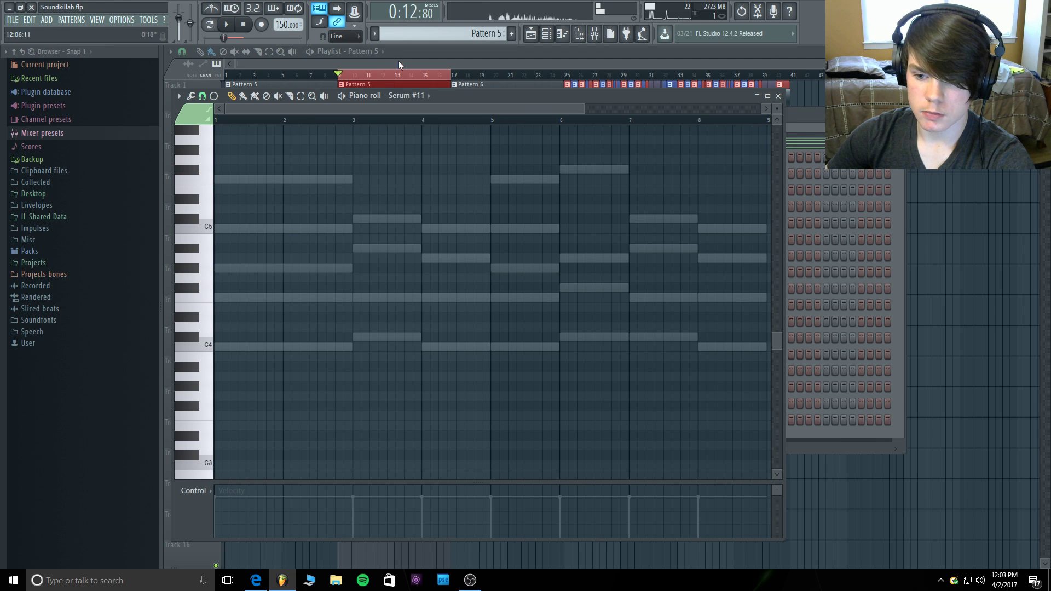
left_click(227, 25)
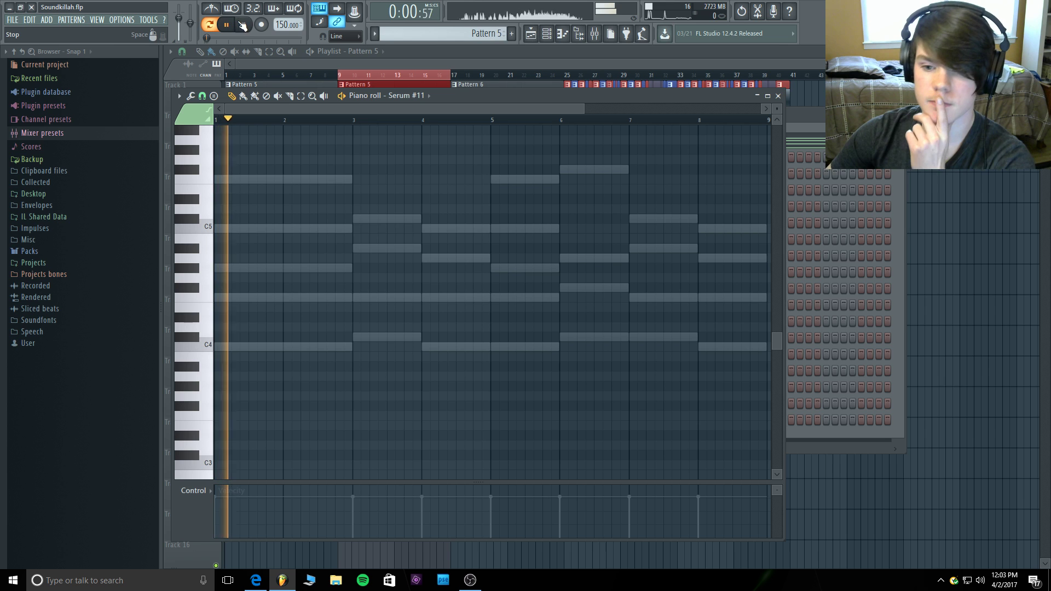
key("space")
left_click(209, 183)
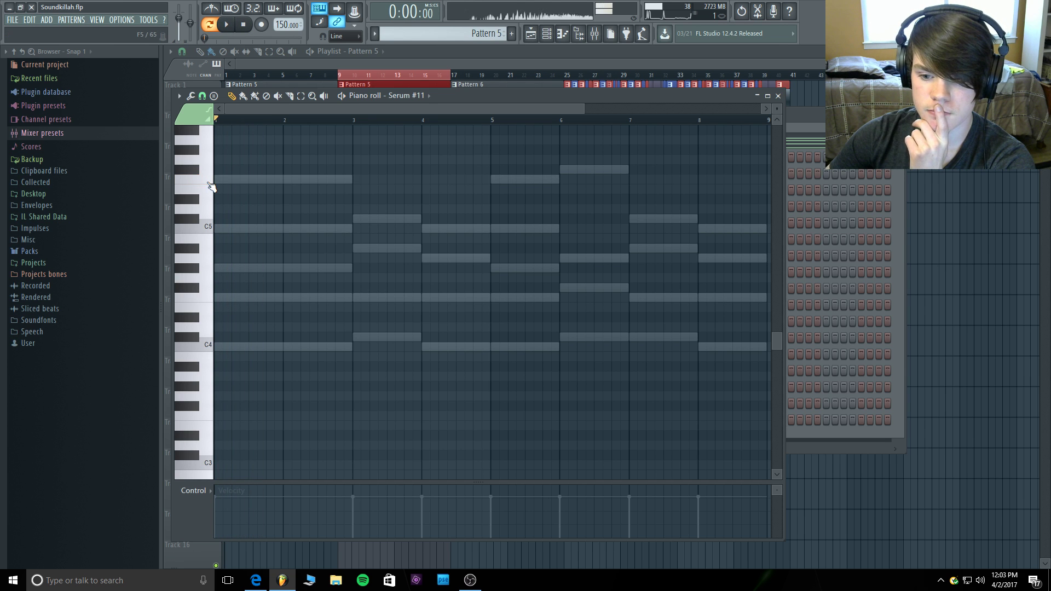
left_click(207, 183)
Draw a 12-step F5 note at the start of bar 1, followed directly by a short F5 note.
left_click(204, 180)
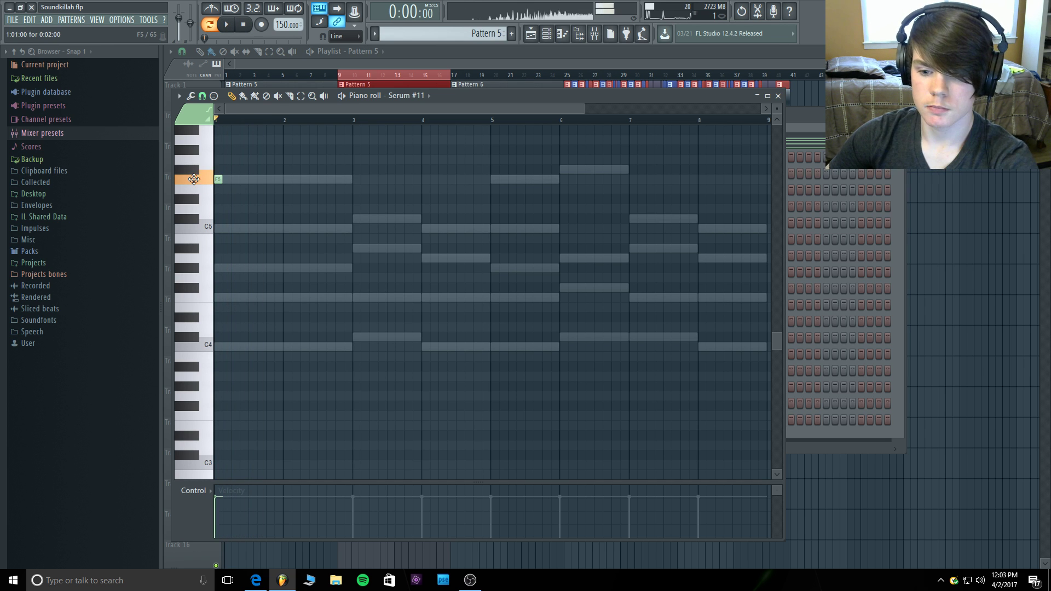
left_click(219, 179)
left_click_drag(266, 184, 273, 185)
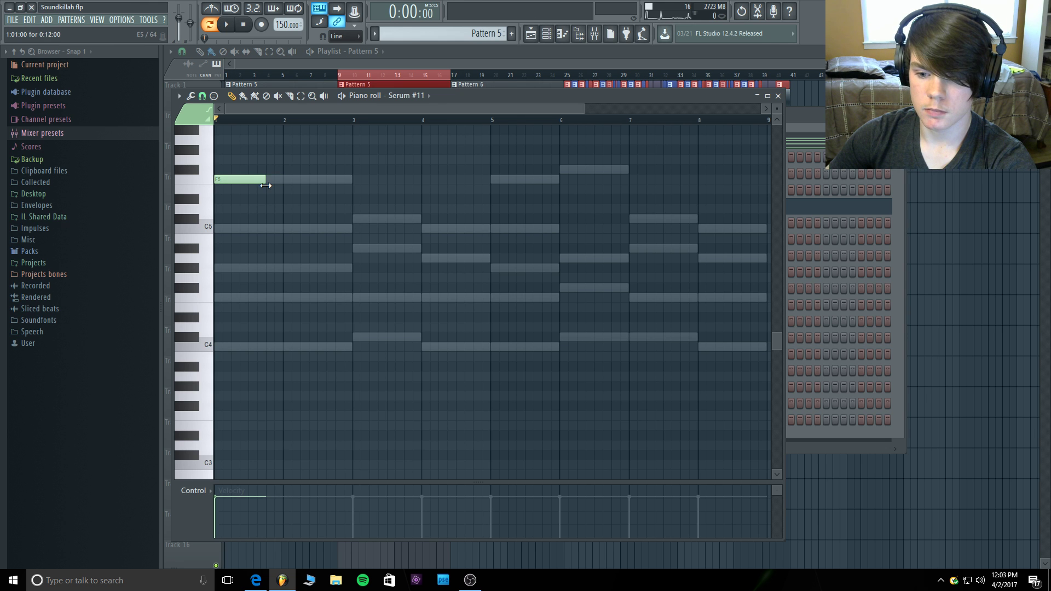
key("space")
key("space")
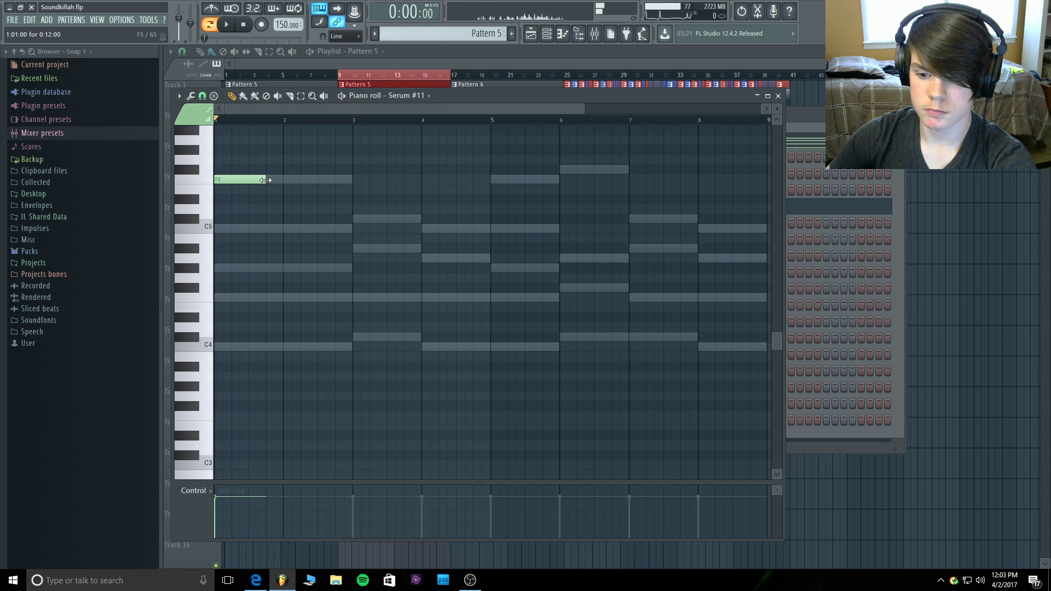
left_click(268, 179)
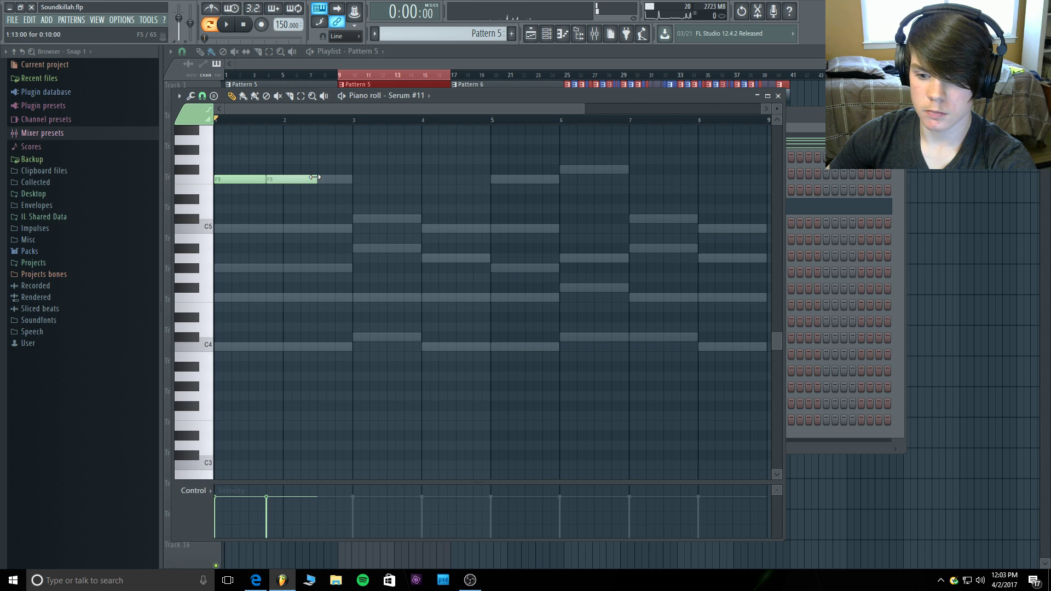
left_click_drag(315, 176, 280, 184)
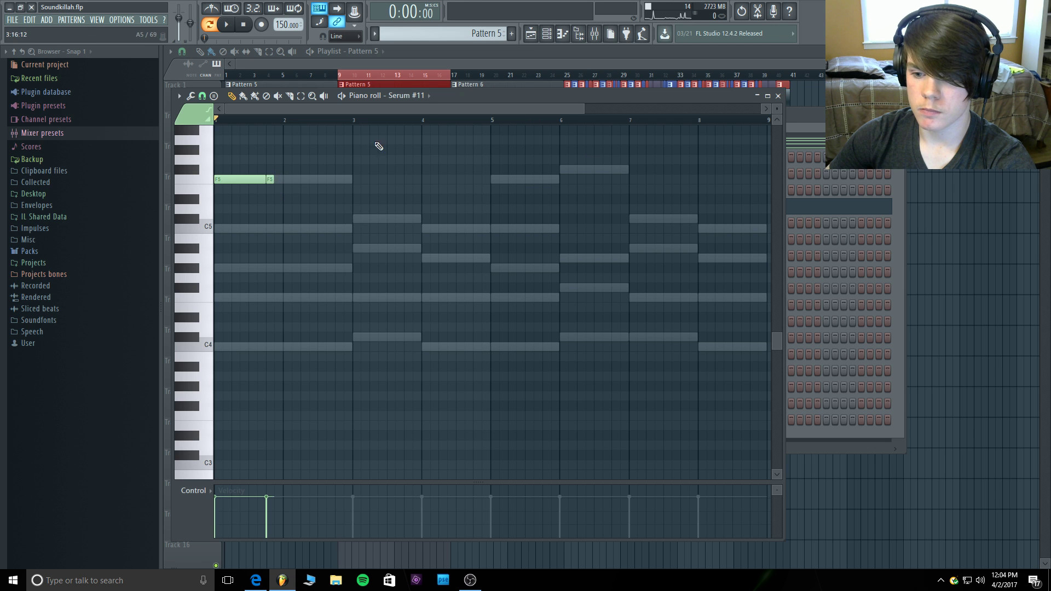
Adjust the piano roll snap, slice the end off the second F5 note and delete the leftover piece, then play the result.
left_click_drag(585, 109, 398, 109)
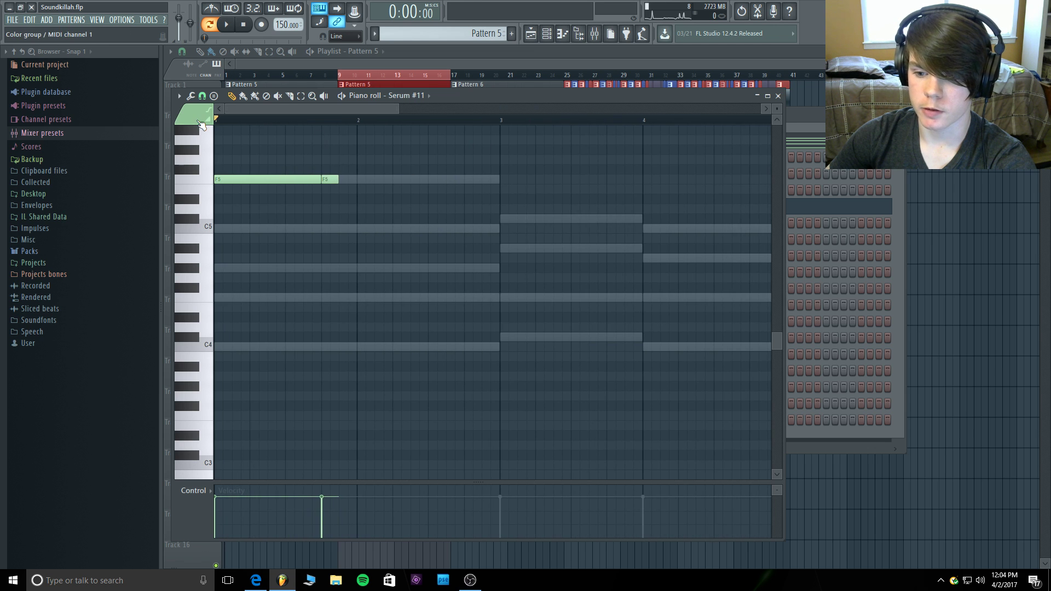
left_click(179, 96)
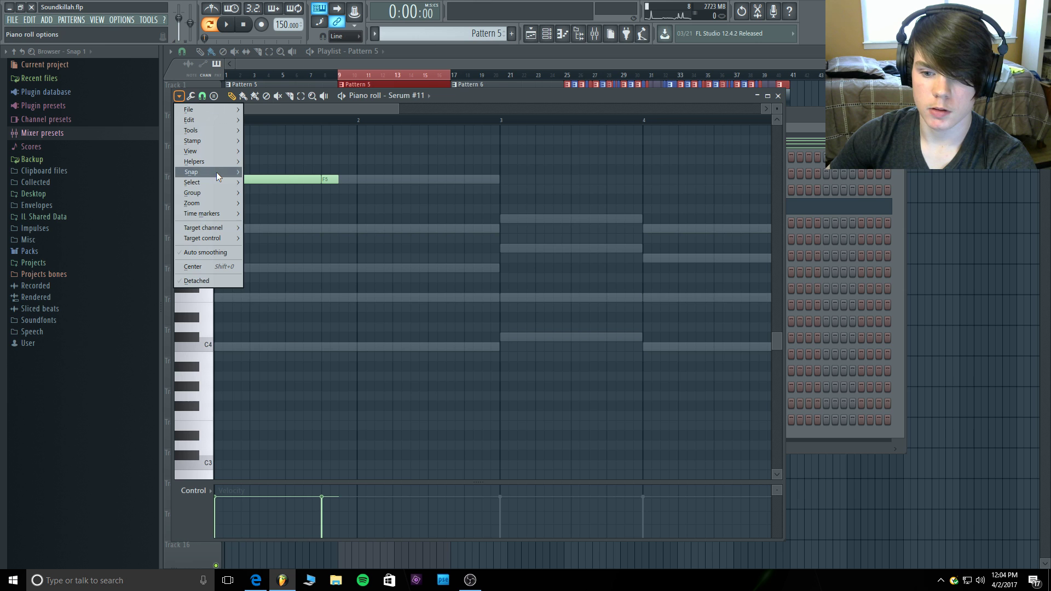
mouse_move(218, 174)
left_click(269, 275)
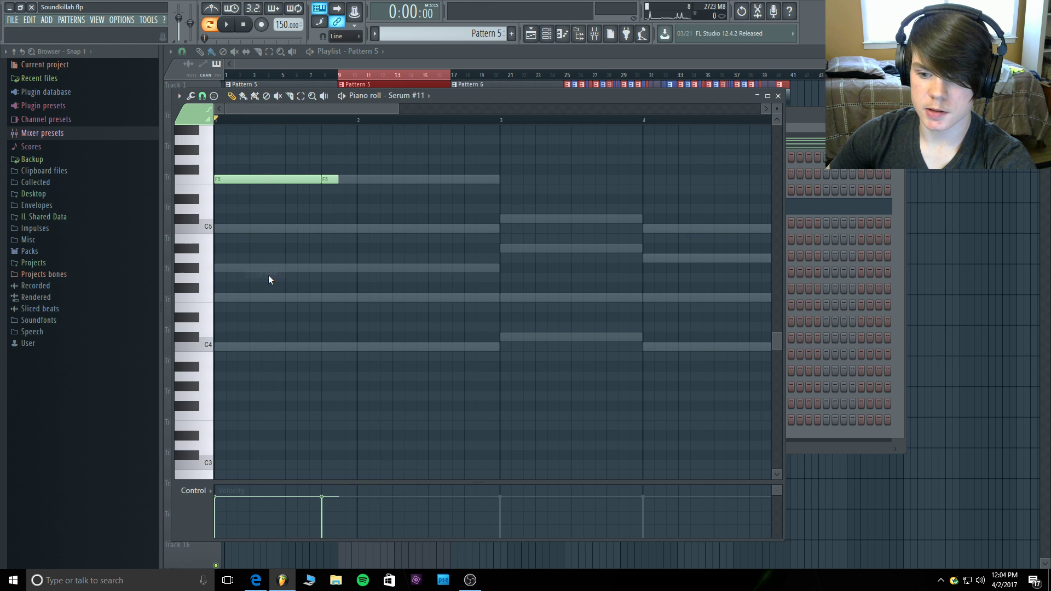
left_click(289, 96)
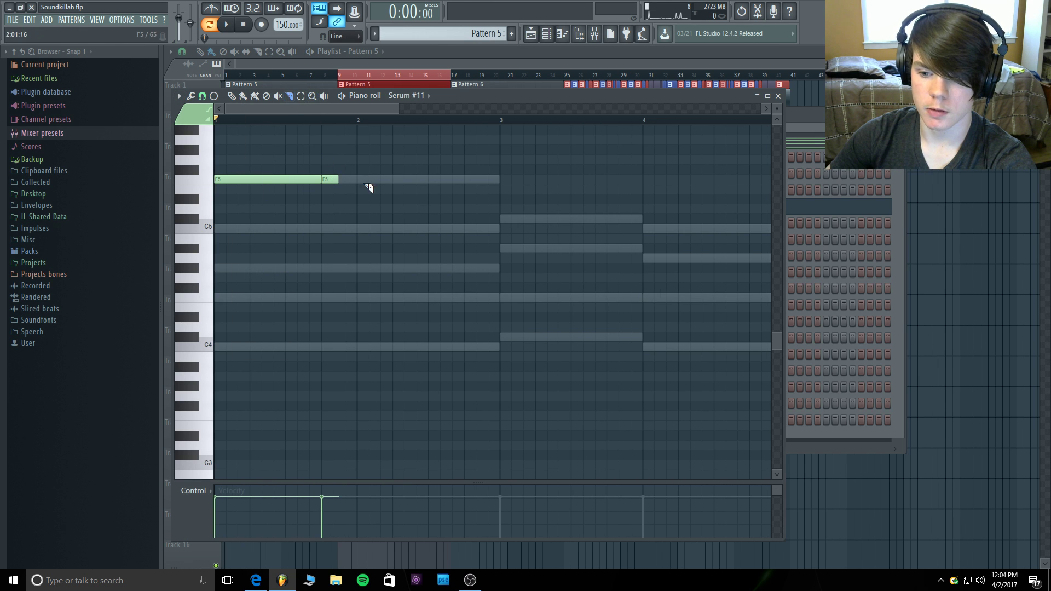
left_click_drag(335, 195, 332, 159)
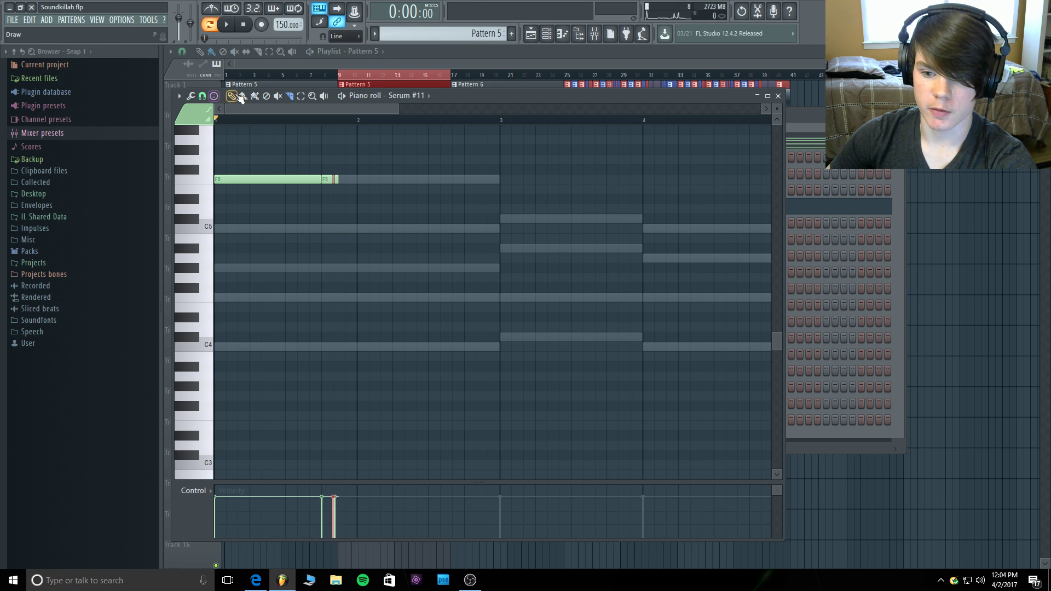
left_click(232, 96)
right_click(340, 180)
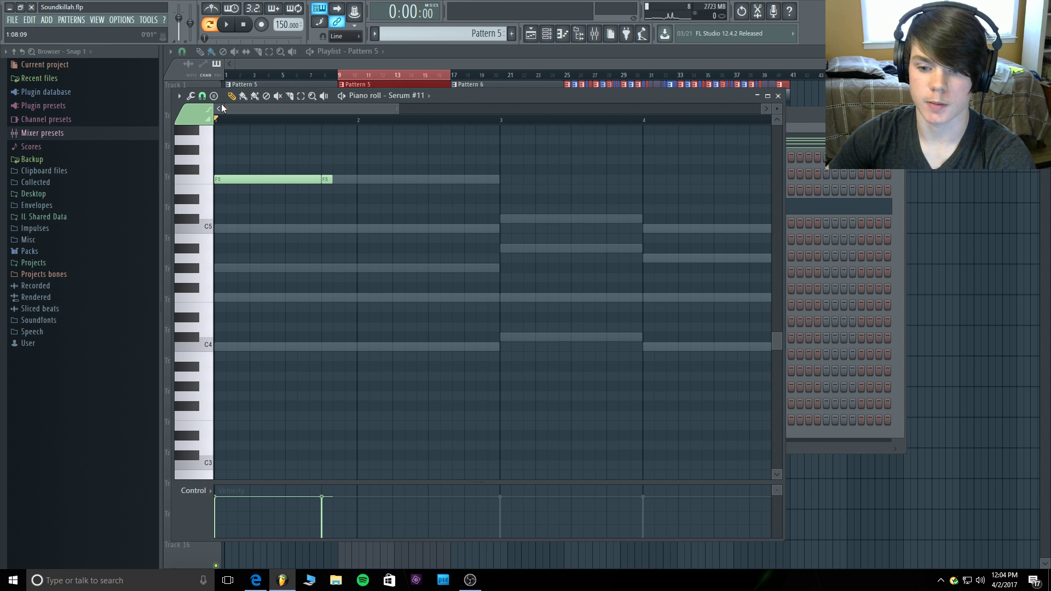
key("space")
key("space")
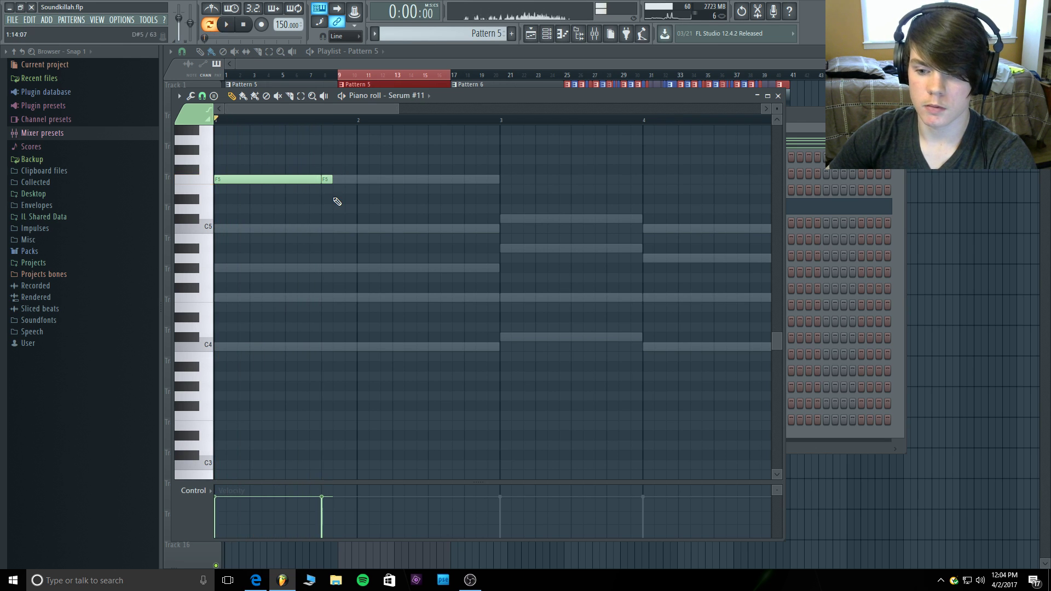
left_click(337, 201)
mouse_move(340, 200)
left_mouse_down()
mouse_move(340, 186)
mouse_move(340, 210)
left_mouse_up()
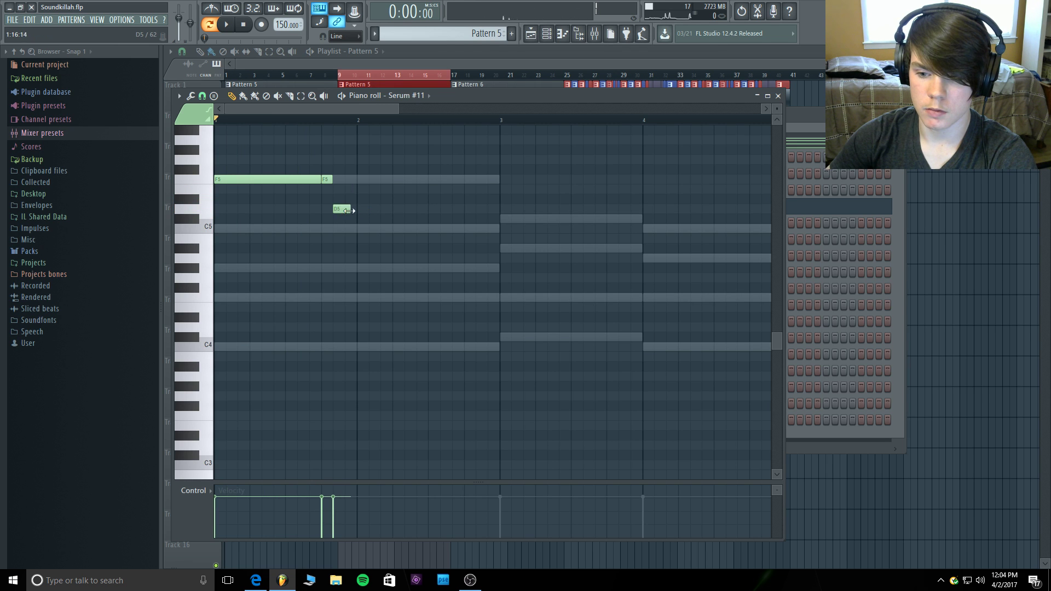
right_click(339, 208)
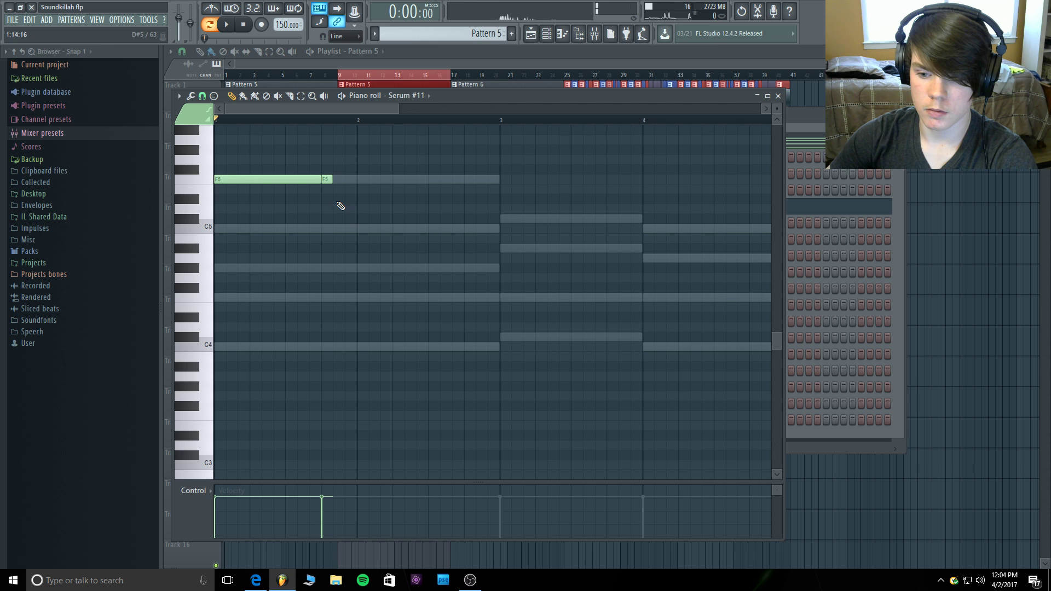
Add short E5 and F5 notes to finish bar 1, then half-bar C#5 and C5 notes to fill bar 2.
left_click(337, 190)
left_click(347, 180)
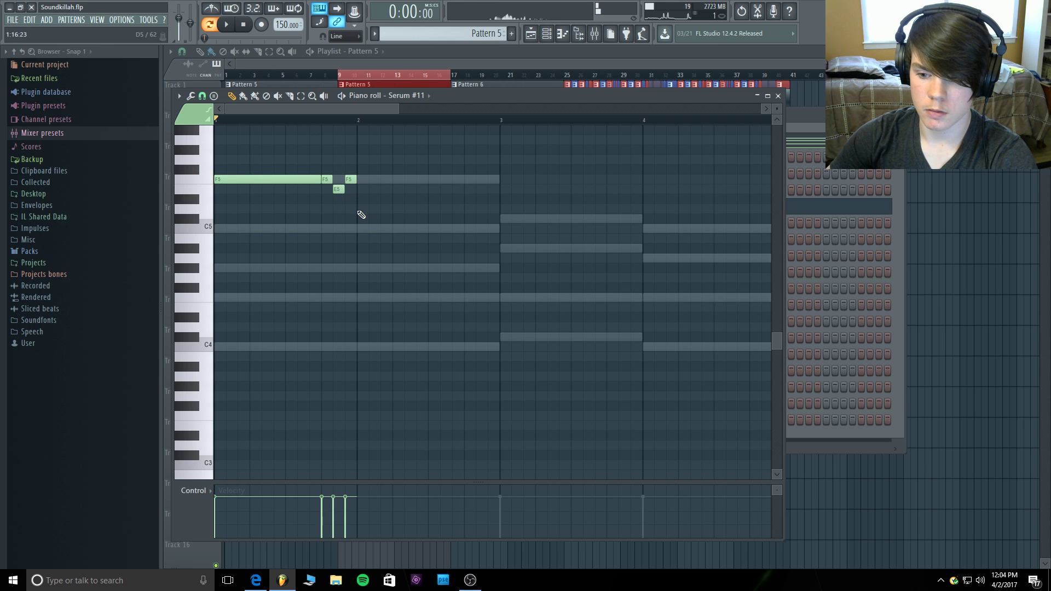
left_click(360, 228)
left_click_drag(361, 228, 432, 230)
left_click(432, 229)
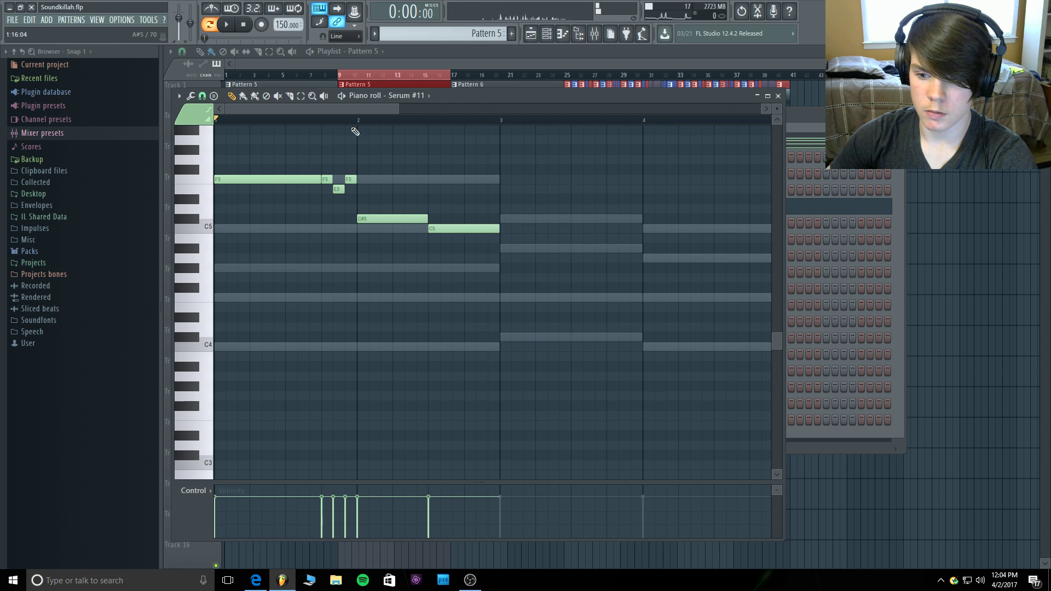
Play back the two-bar Serum #11 melody several times to judge its rhythm and the length of the opening F5 note.
key("space")
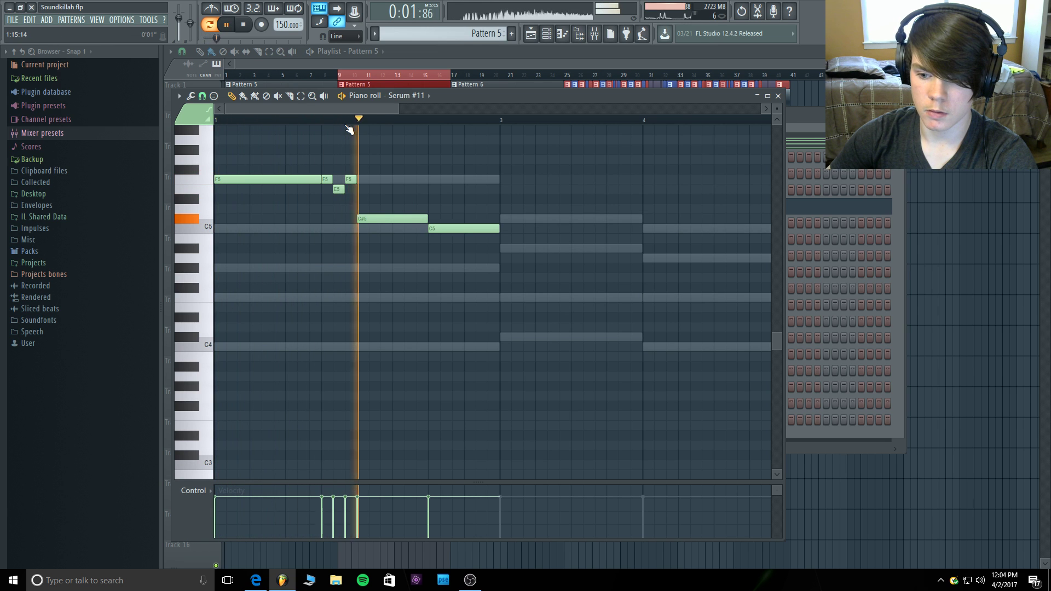
key("space")
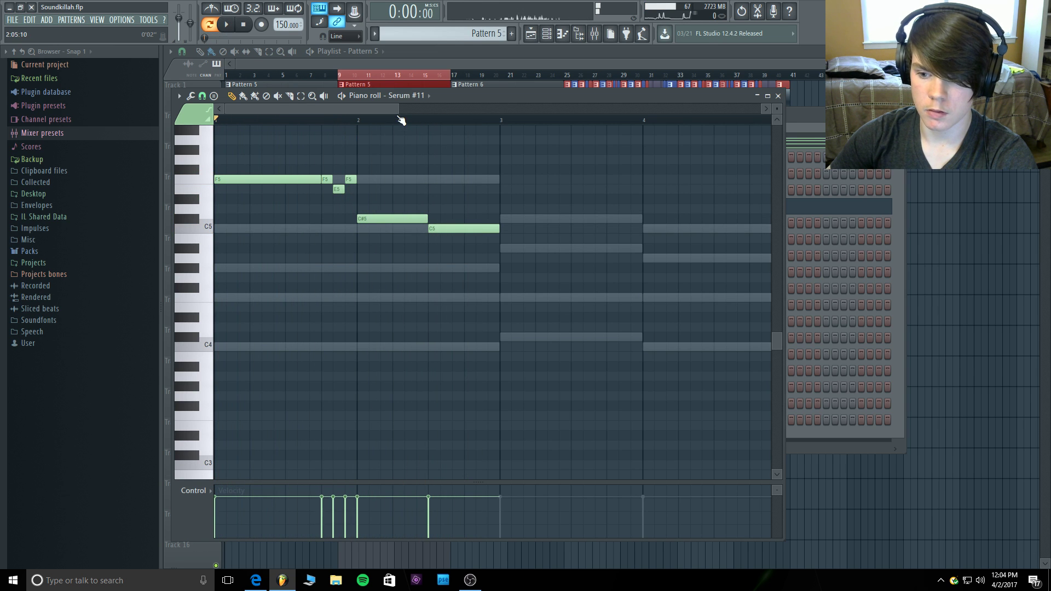
scroll(399, 119, "up", 2)
scroll(383, 131, "down", 2)
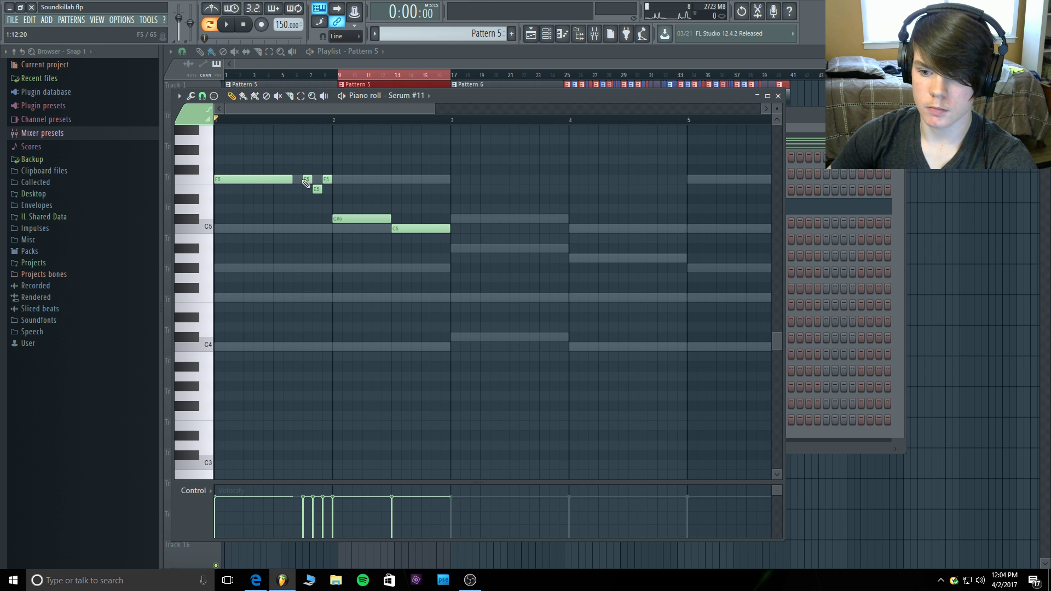
key("space")
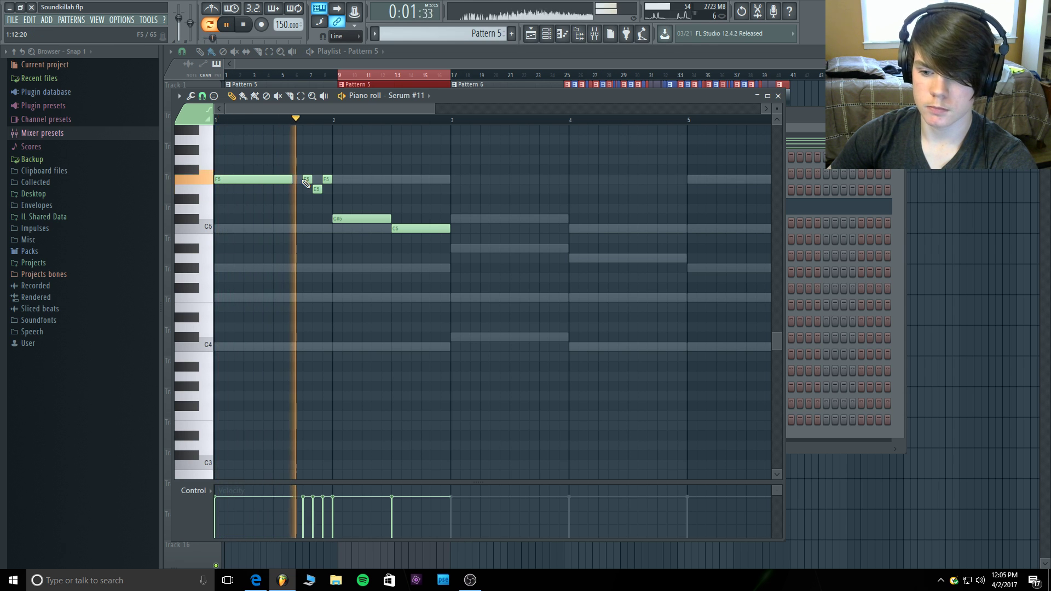
key("space")
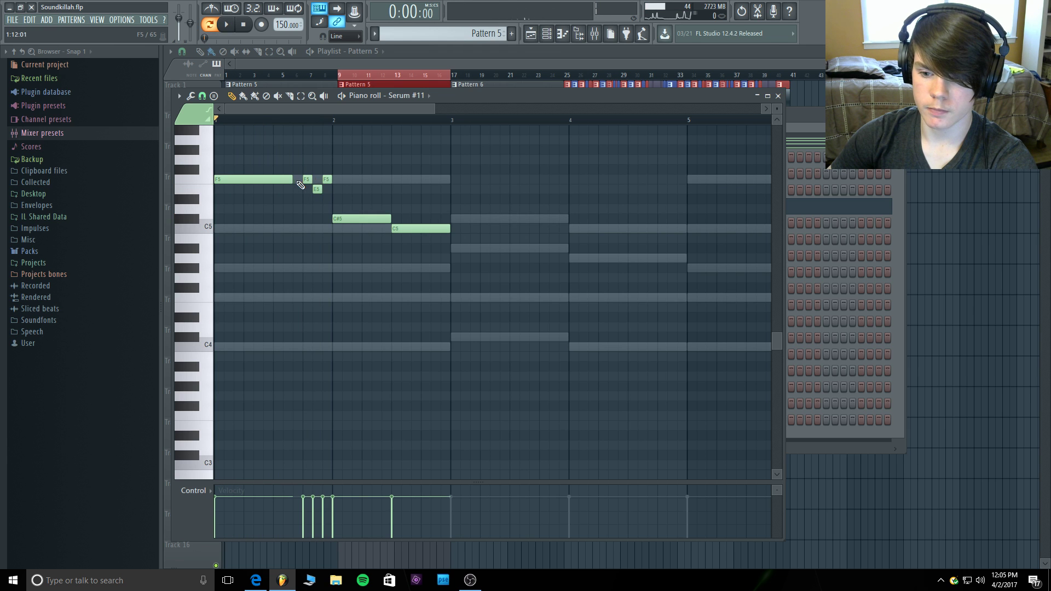
key("space")
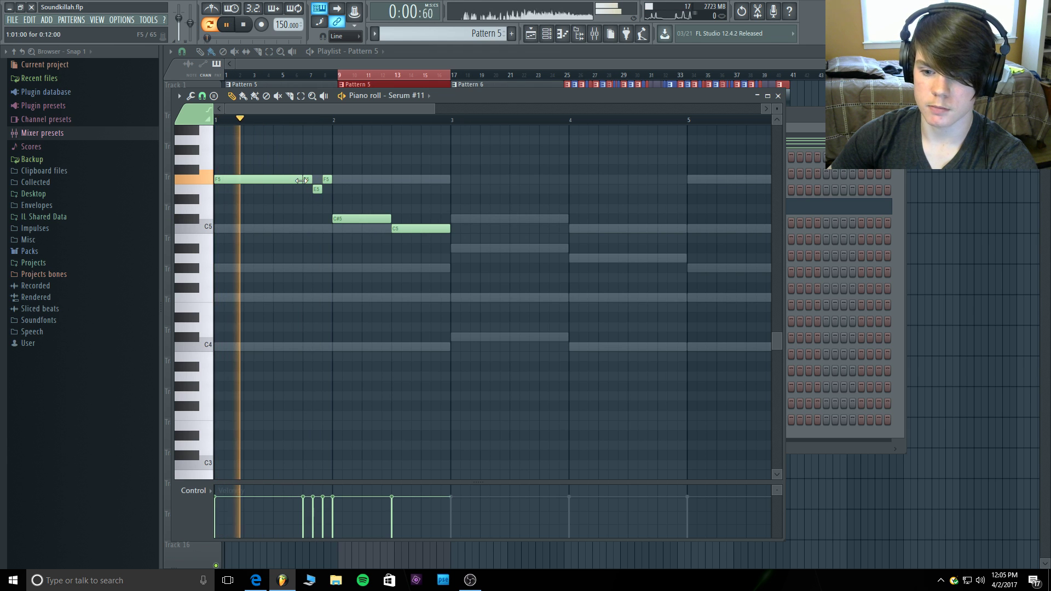
key("space")
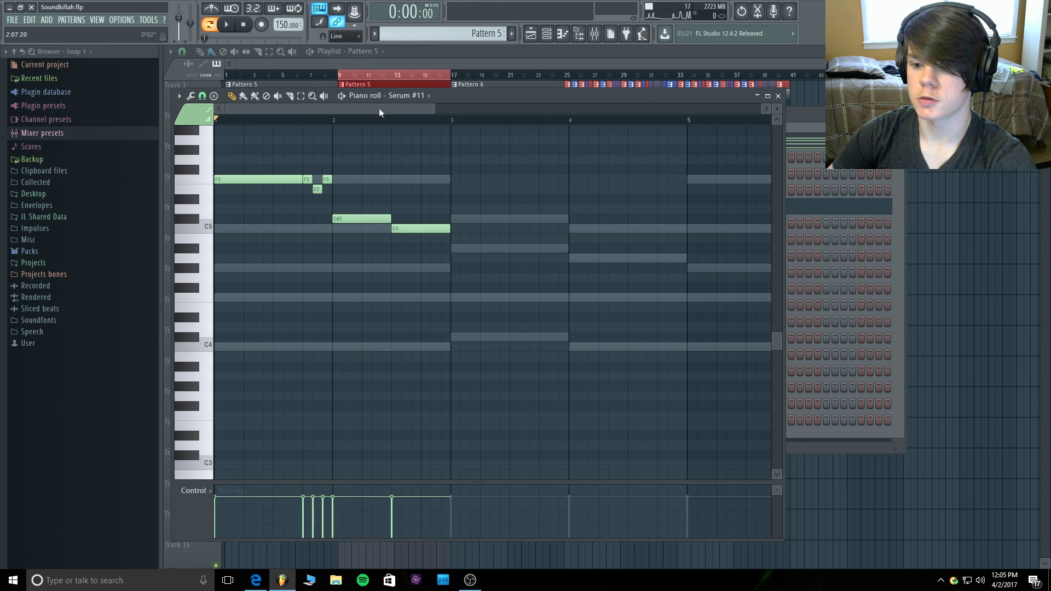
key("space")
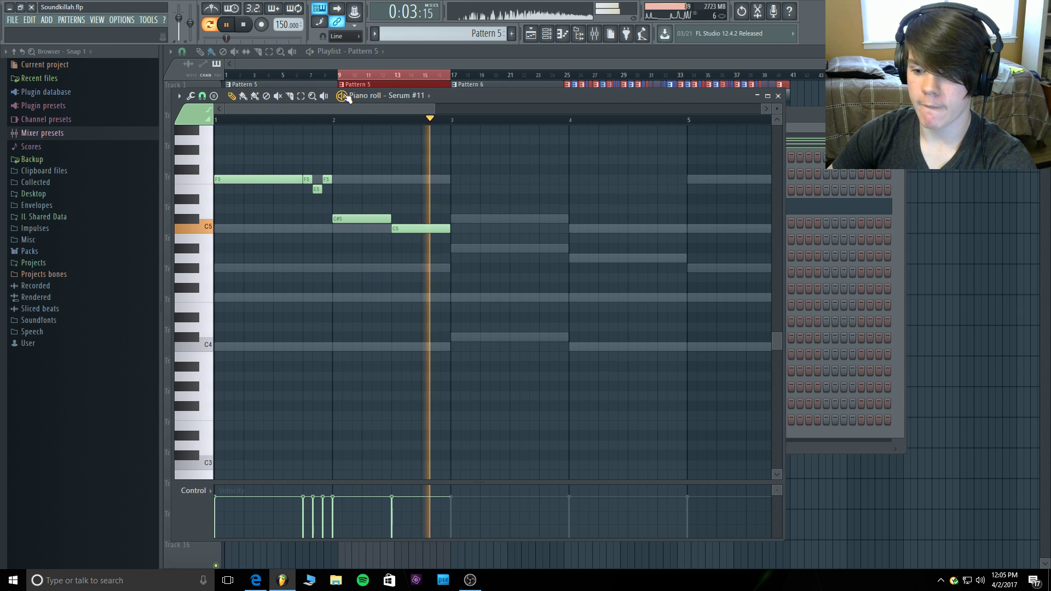
key("ctrl+space")
Start bar 3 with a four-step A#4 note followed by short A#4, G#4 and A#4 notes.
left_click(459, 249)
left_click(466, 248)
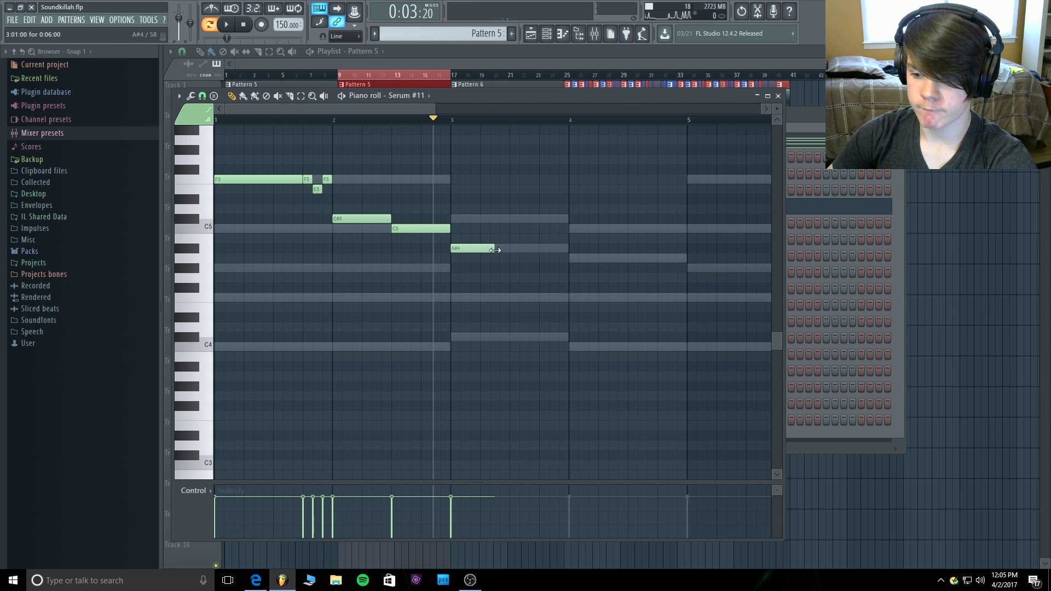
left_click(486, 240)
right_click(486, 240)
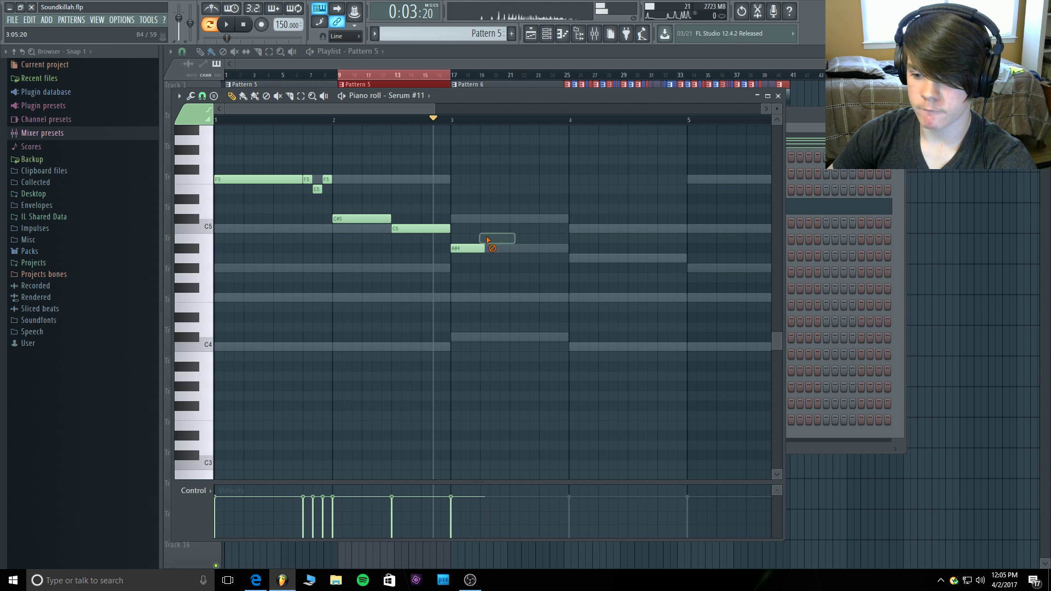
left_click(490, 249)
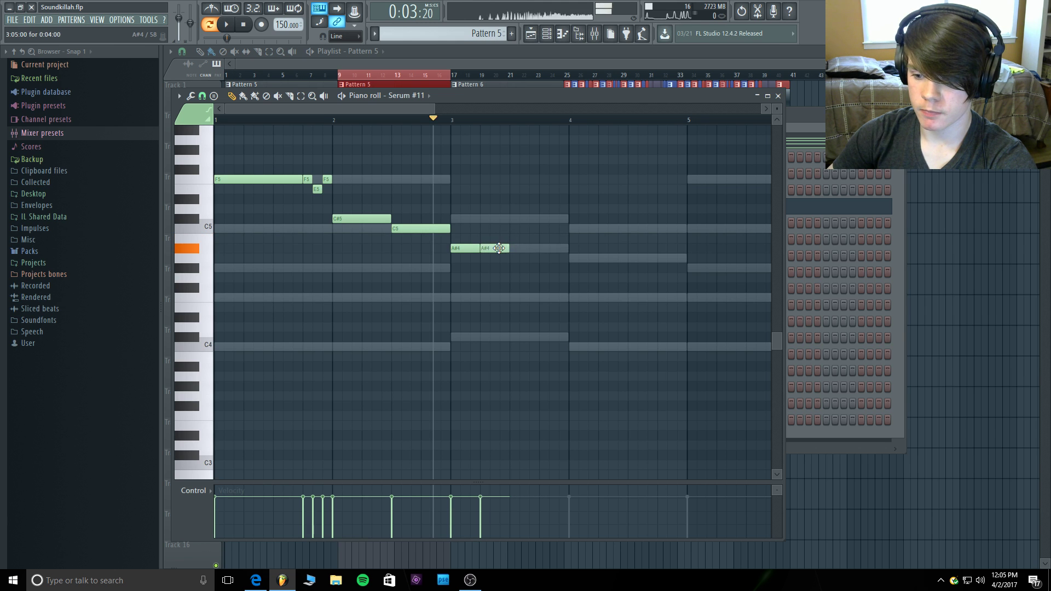
left_click(493, 258)
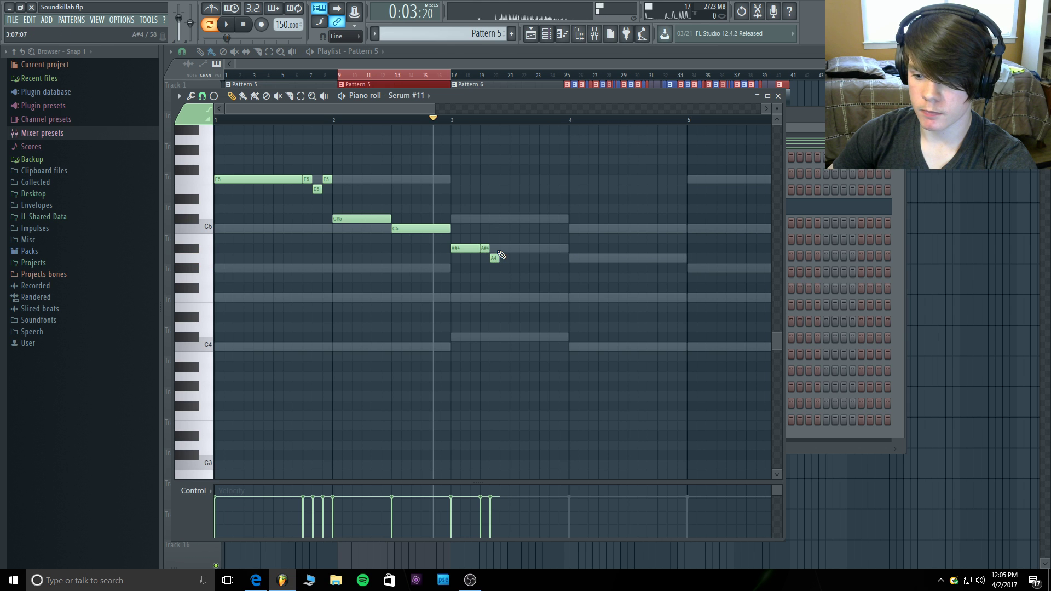
left_click(499, 249)
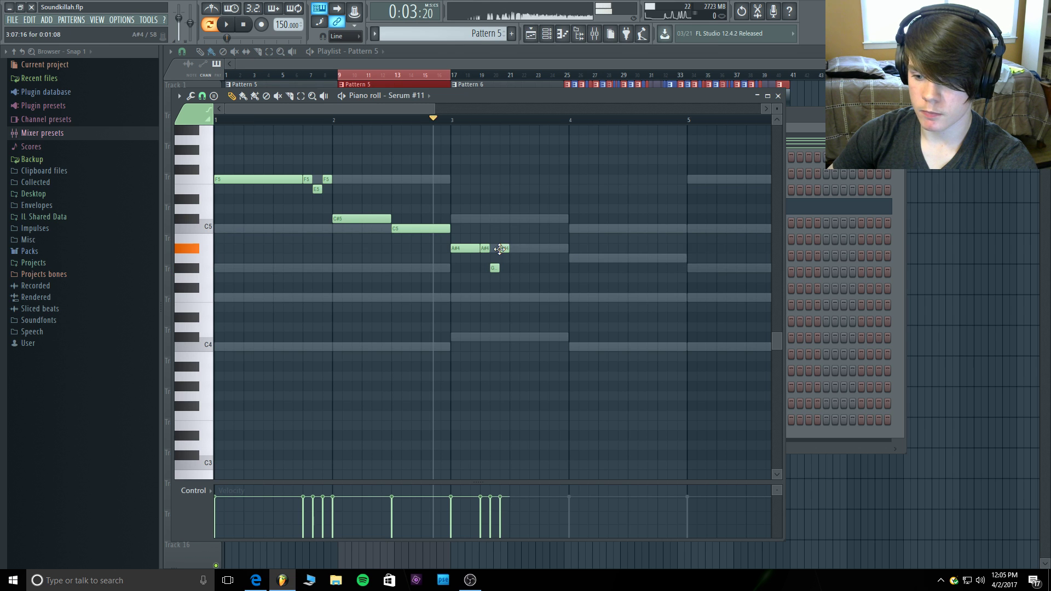
Finish bar 3 with four-step C#5 and D#5 notes and play the melody back.
left_click(507, 219)
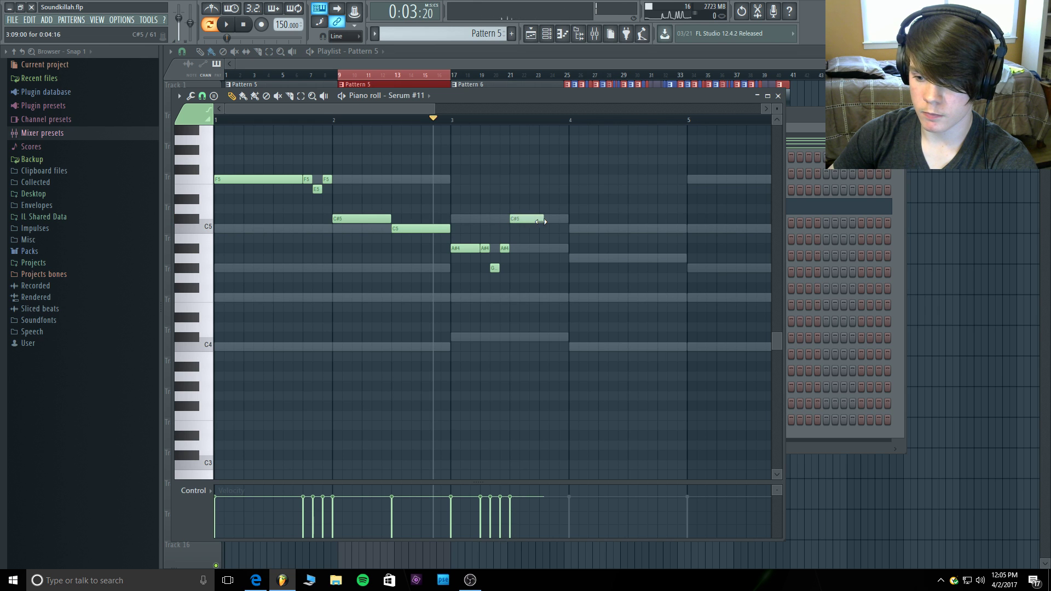
left_click(542, 200)
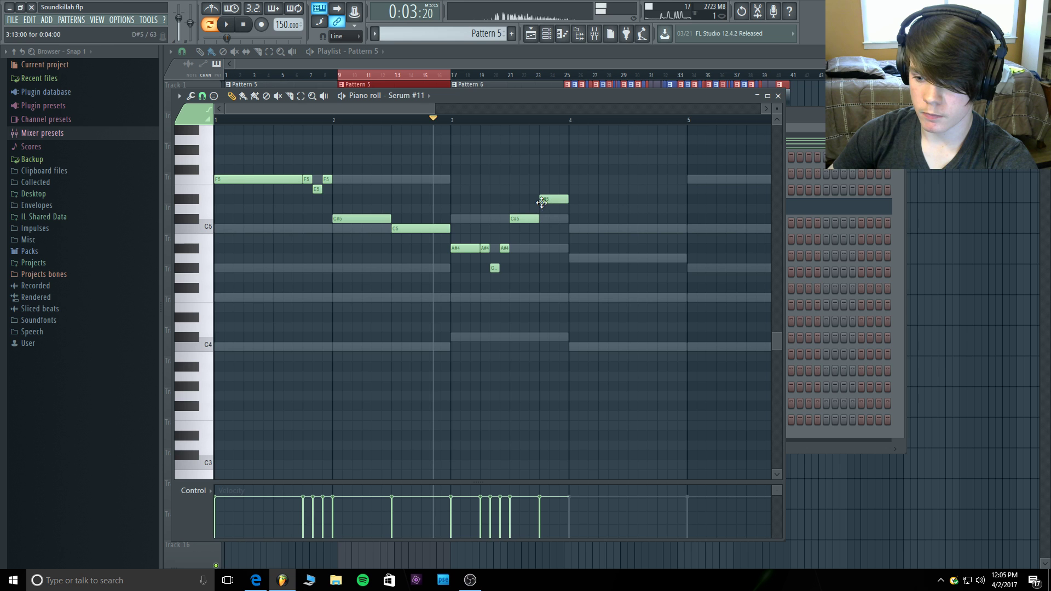
key("space")
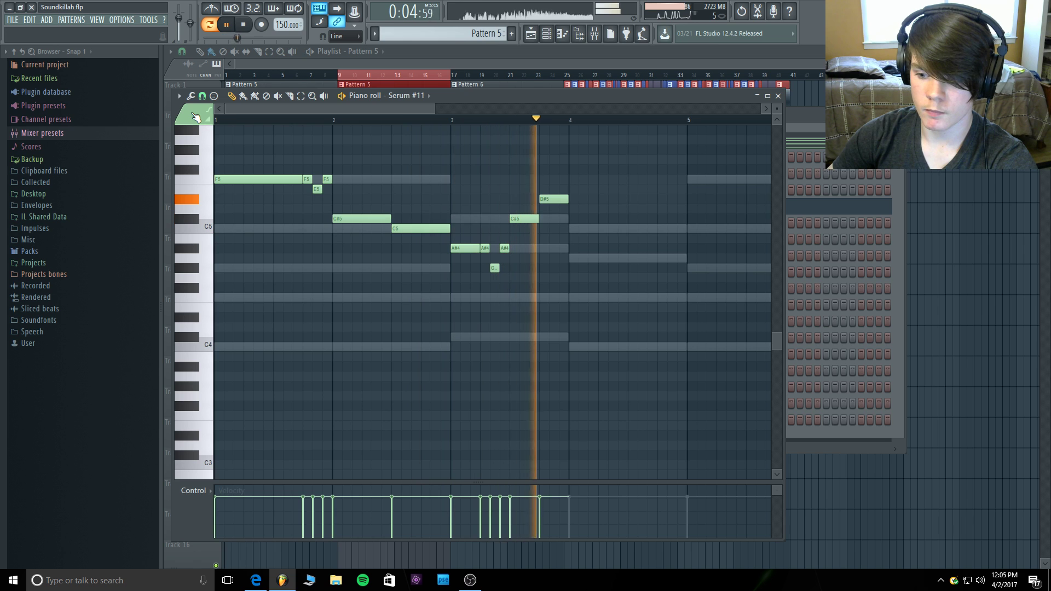
key("space")
Fill bar 4 with a long C5, a short C#5, a four-step C5 and a four-step A4 note.
left_click(582, 229)
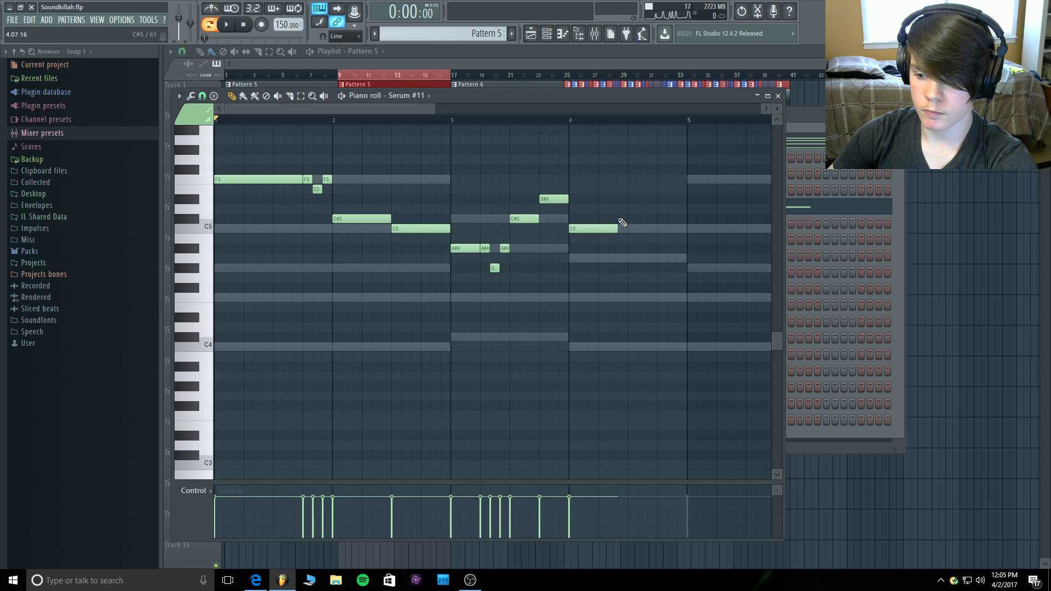
left_click(622, 219)
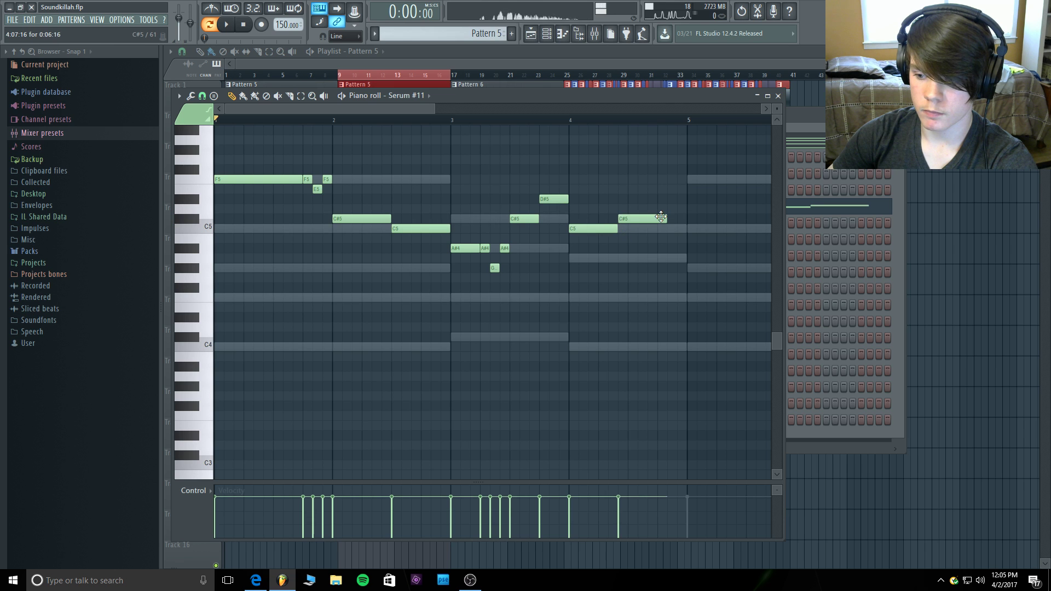
left_click(630, 229)
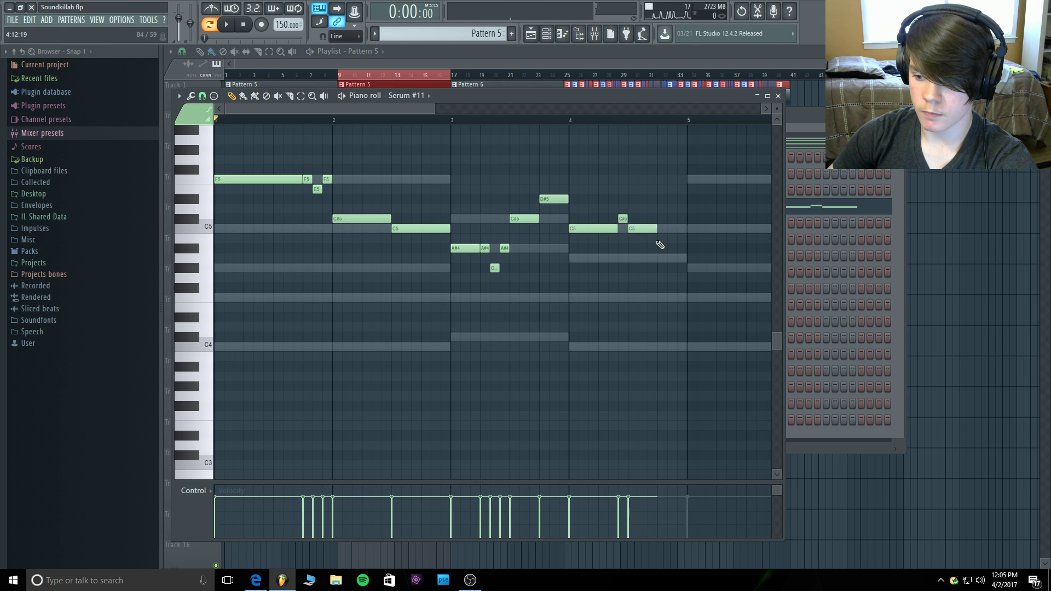
left_click(658, 258)
mouse_move(679, 259)
left_mouse_down()
mouse_move(676, 305)
mouse_move(677, 266)
left_mouse_up()
Play back bar 4 on its own, then the whole four-bar melody from the start.
left_click(573, 121)
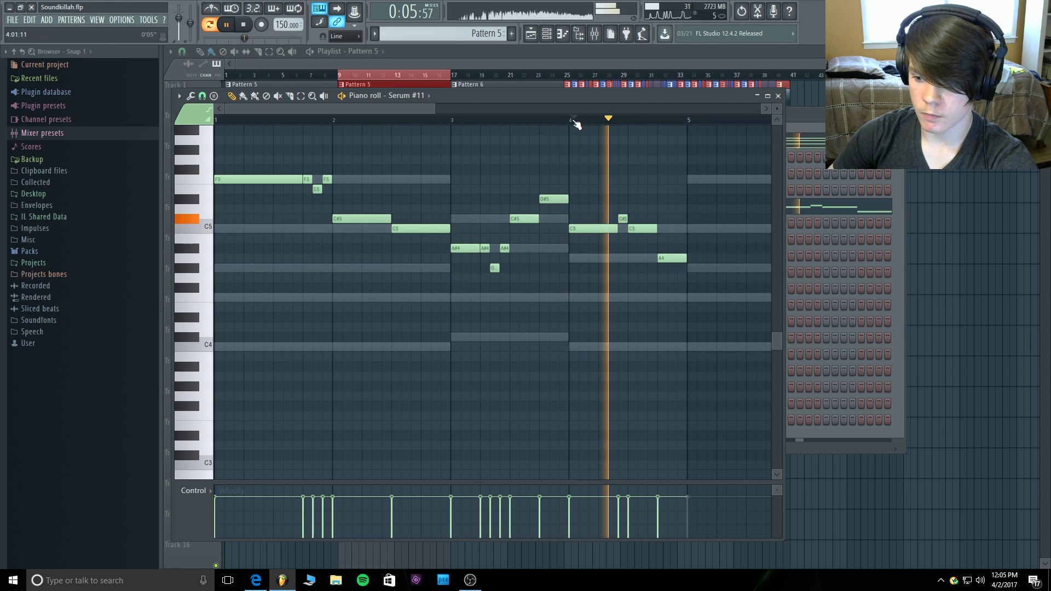
left_click(216, 120)
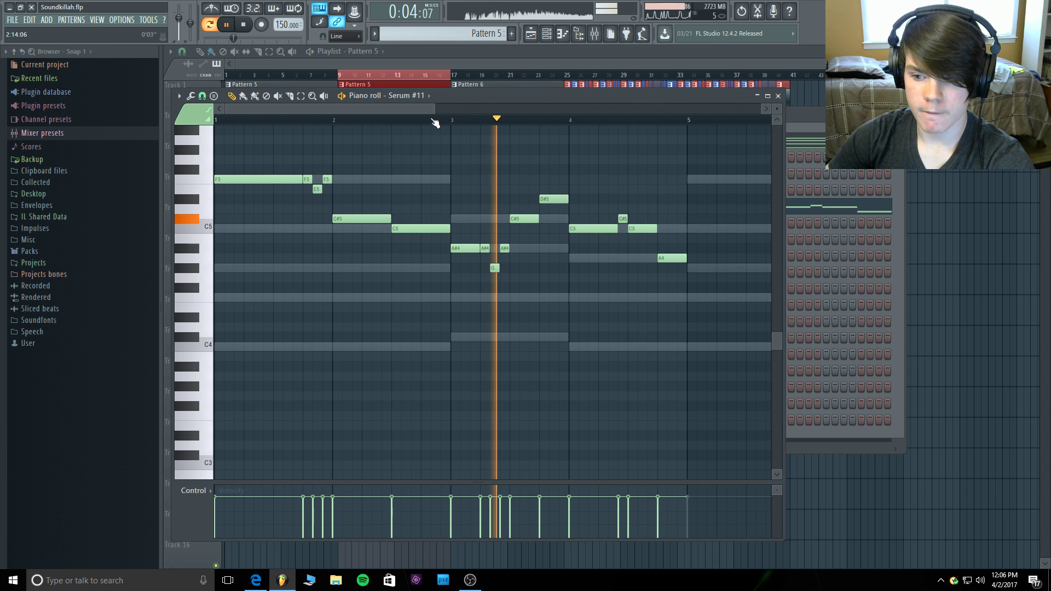
left_click_drag(436, 109, 559, 110)
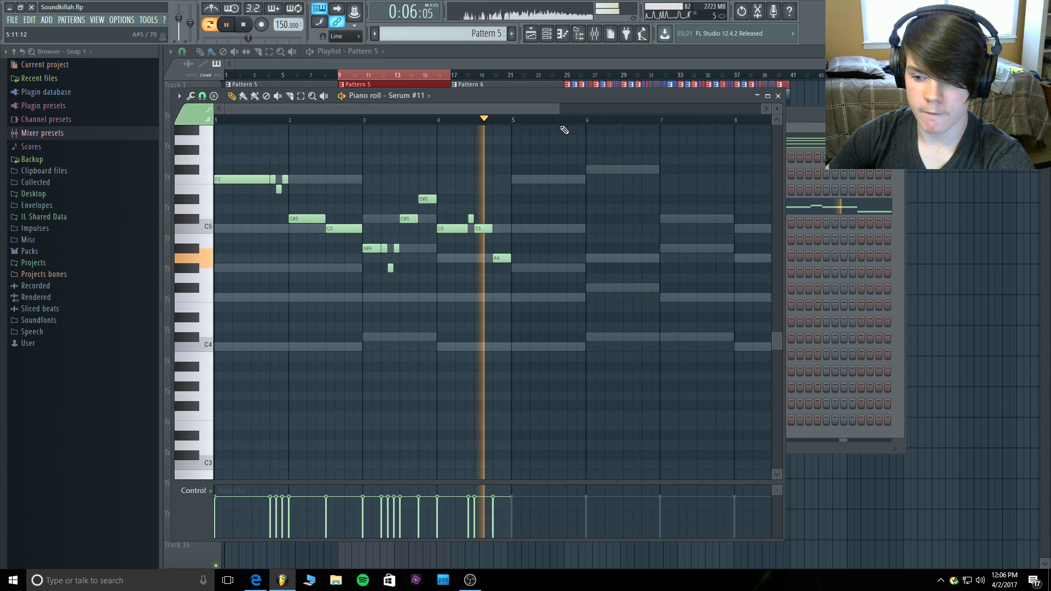
key("space")
Move all notes of the four-bar melody up one octave and listen to the result.
left_click_drag(551, 302, 251, 164)
scroll(399, 228, "up", 4)
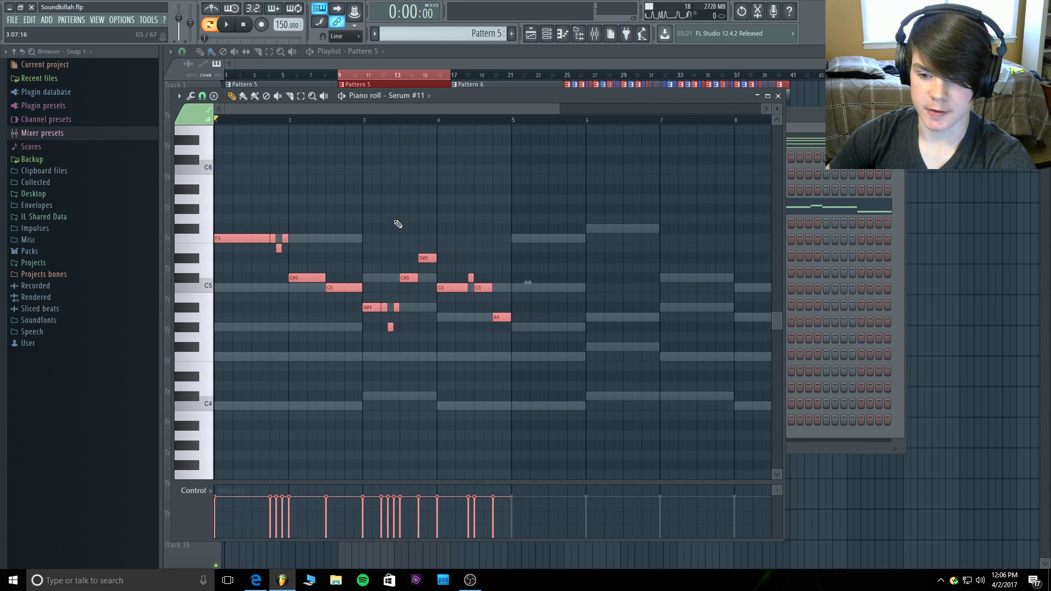
left_click_drag(232, 265, 218, 150)
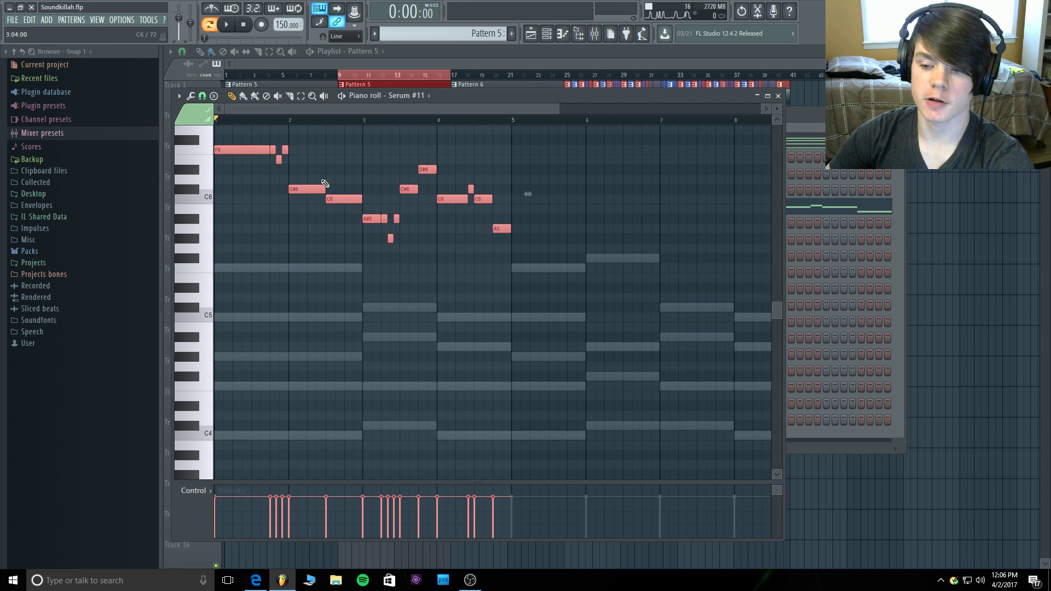
left_click(618, 253)
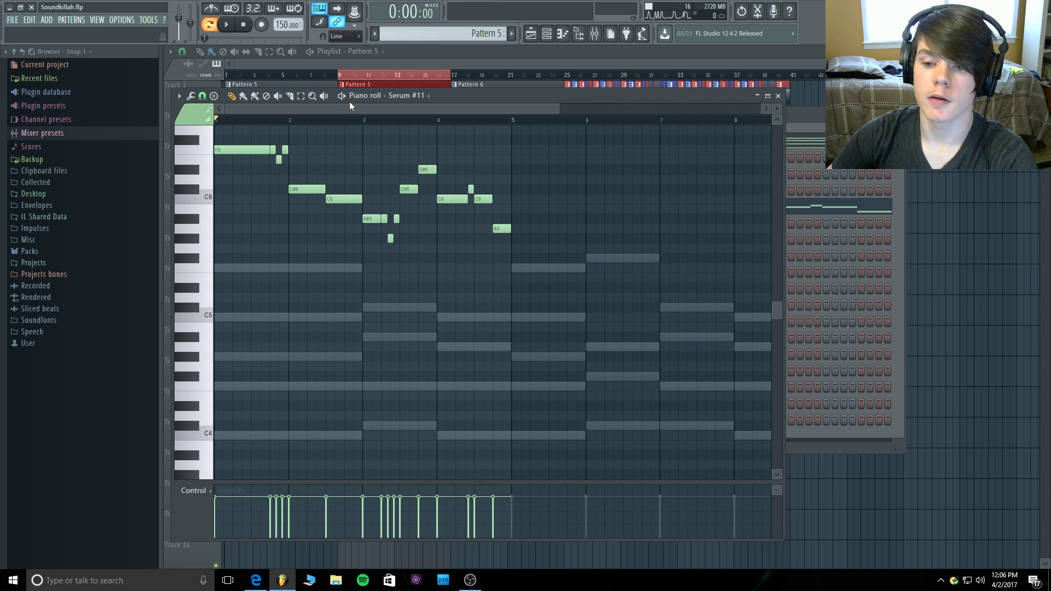
key("space")
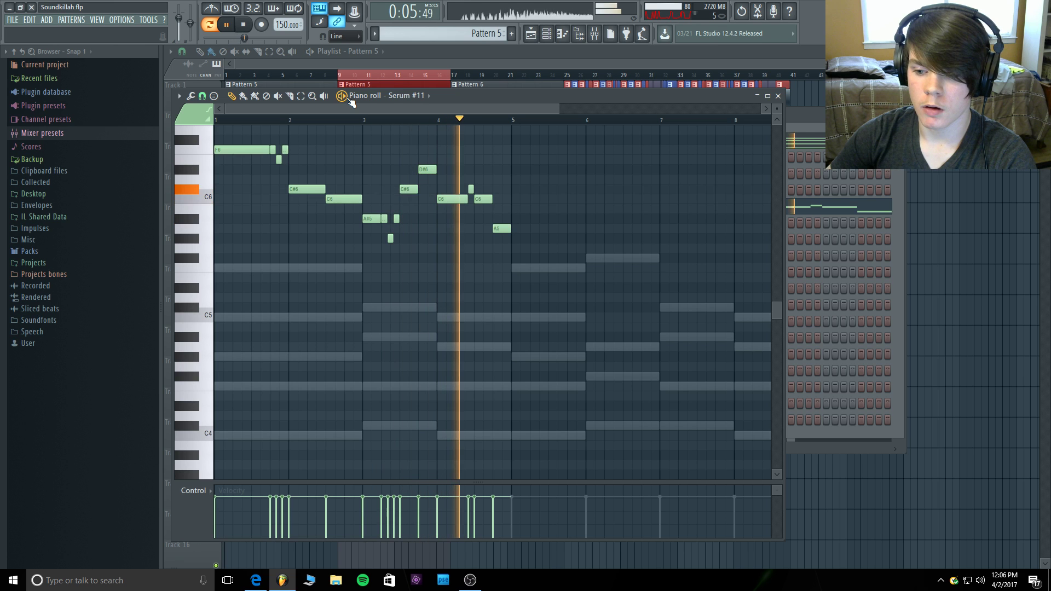
key("space")
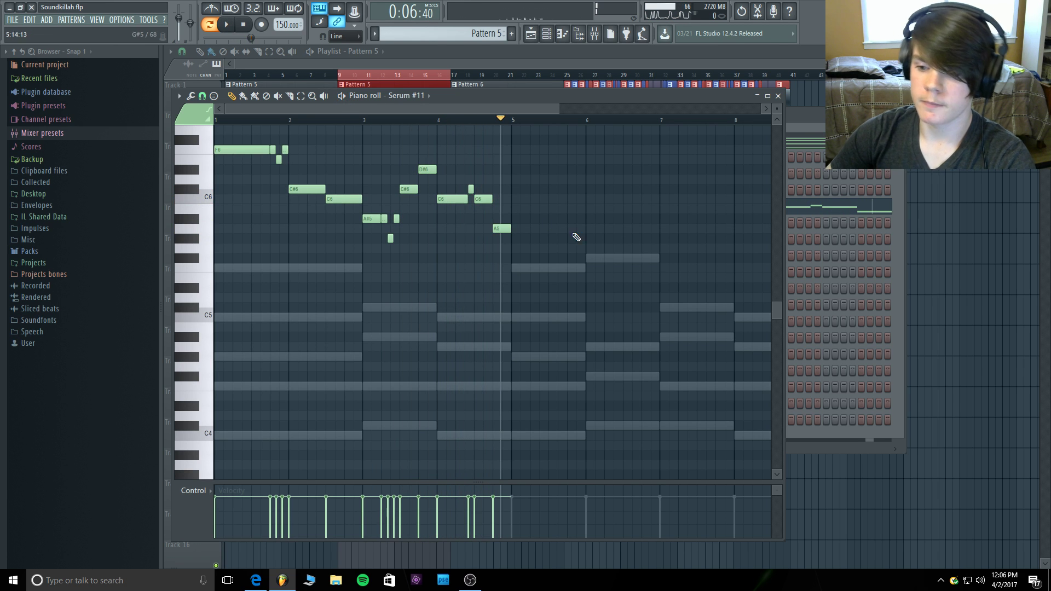
Copy the bar 1 phrase to bar 5, add a half-bar G6 note at the start of bar 6, and play it.
scroll(541, 234, "up", 3)
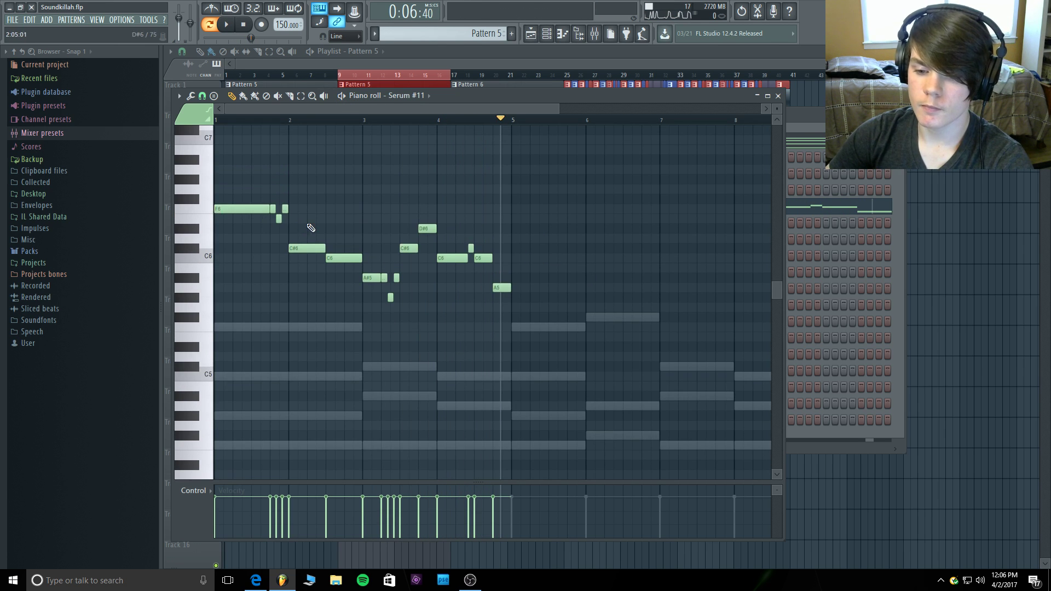
left_click_drag(310, 228, 526, 221)
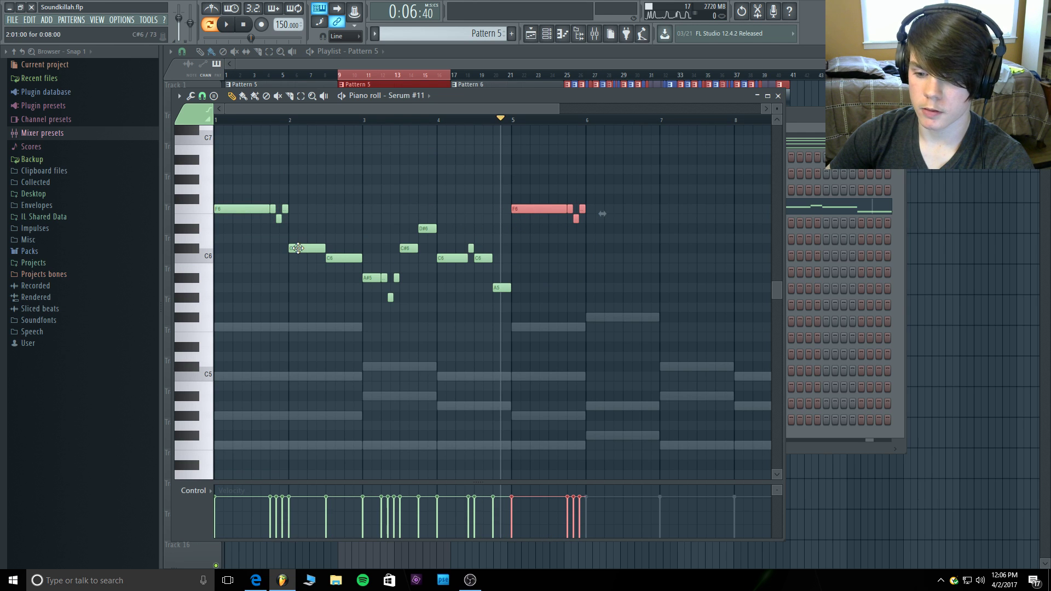
left_click(620, 204)
left_click(596, 192)
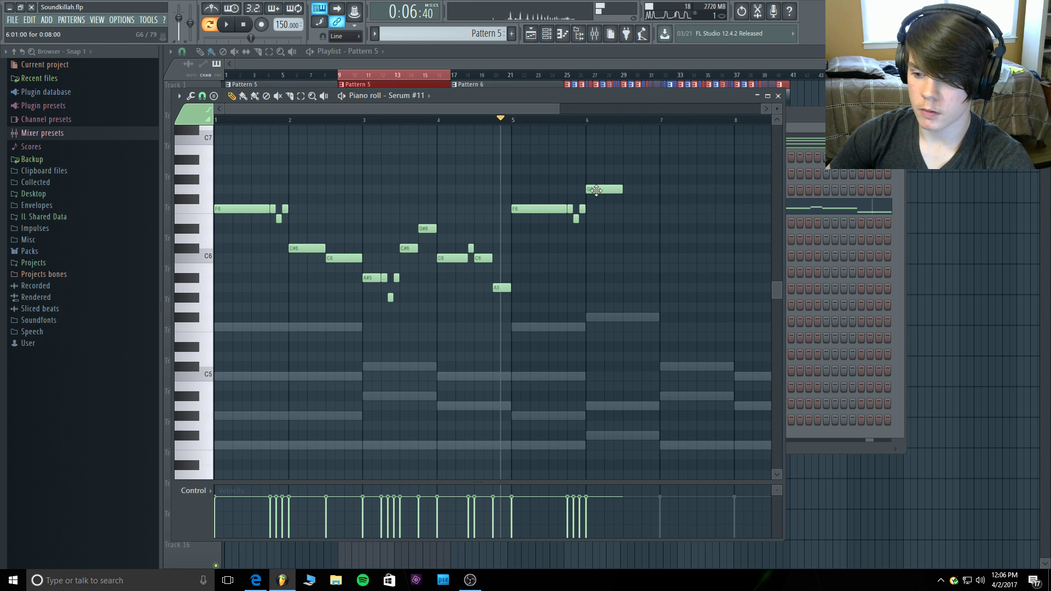
key("space")
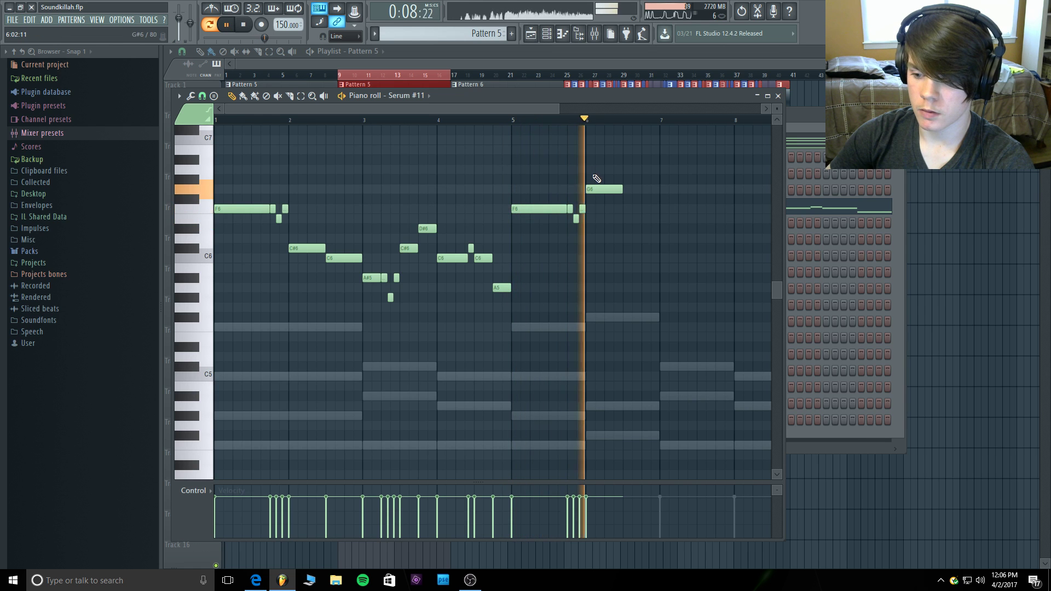
key("space")
Raise the first note of bar 6 to G#6, add a half-bar C#6 after it, and play from bar 5.
mouse_move(601, 186)
left_mouse_down()
mouse_move(637, 219)
mouse_move(636, 257)
left_mouse_up()
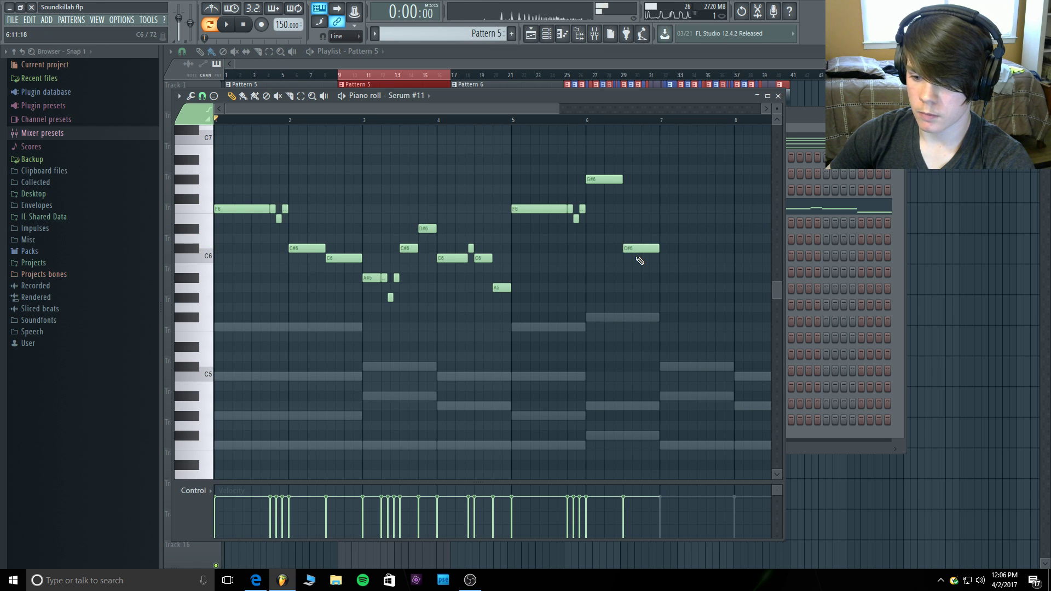
key("space")
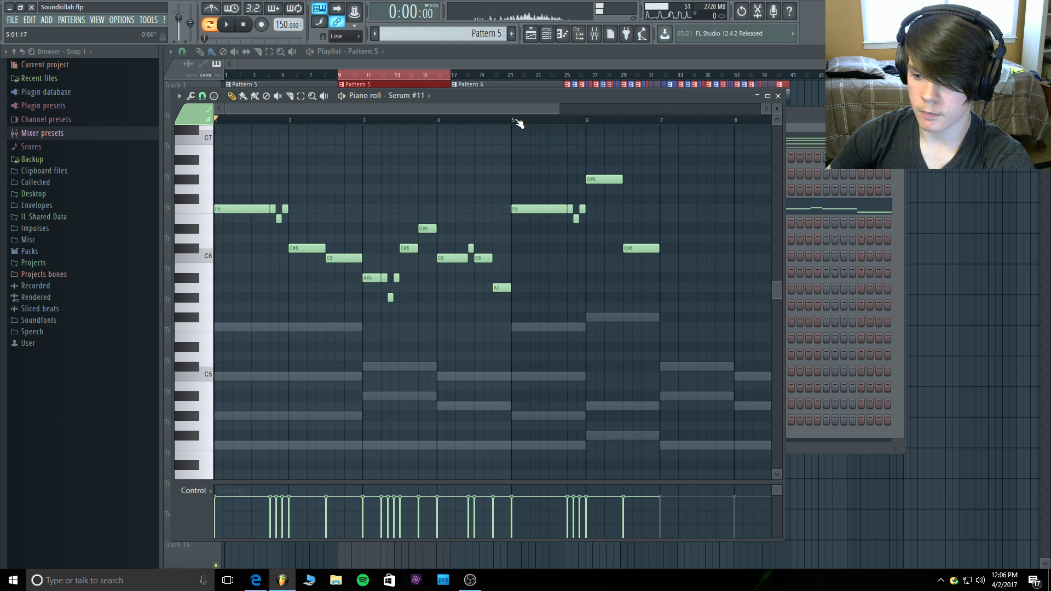
left_click(518, 120)
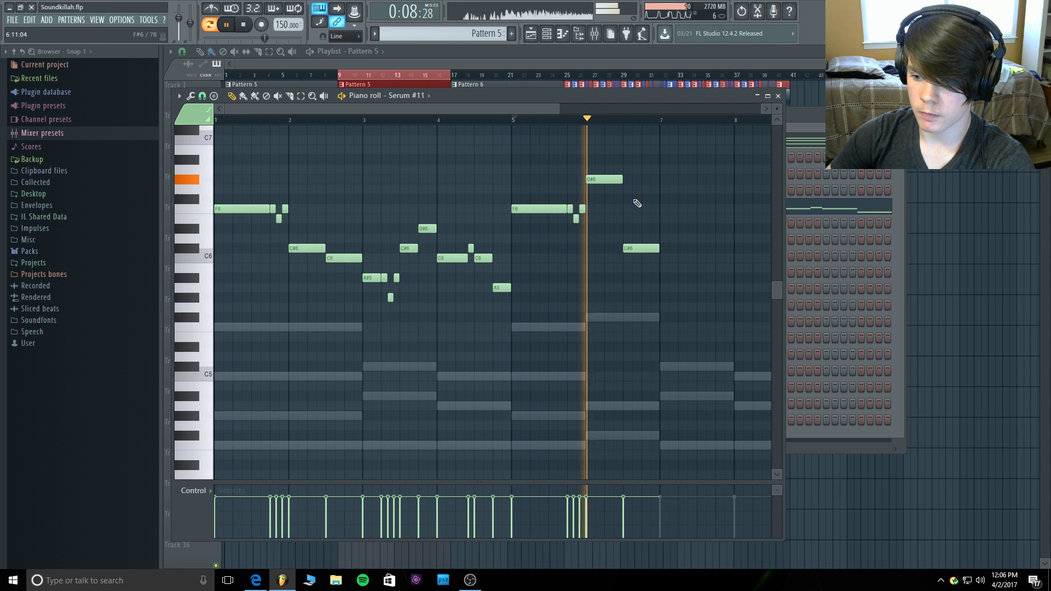
key("space")
Move bar 6's second note to F#6 and its first note to G6, playing from bar 5 after each change.
left_click_drag(638, 248, 638, 203)
key("space")
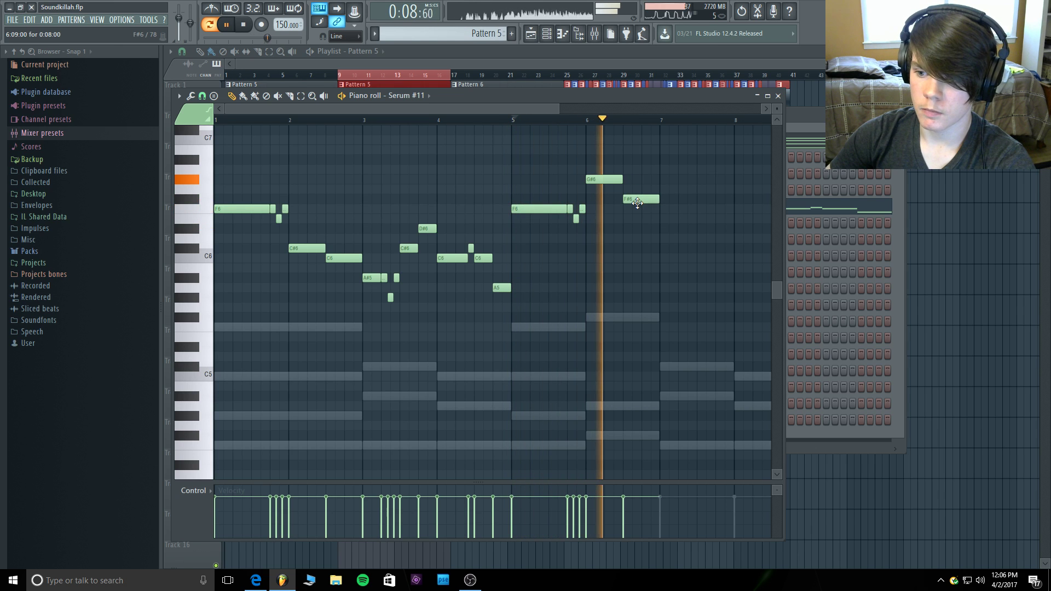
key("space")
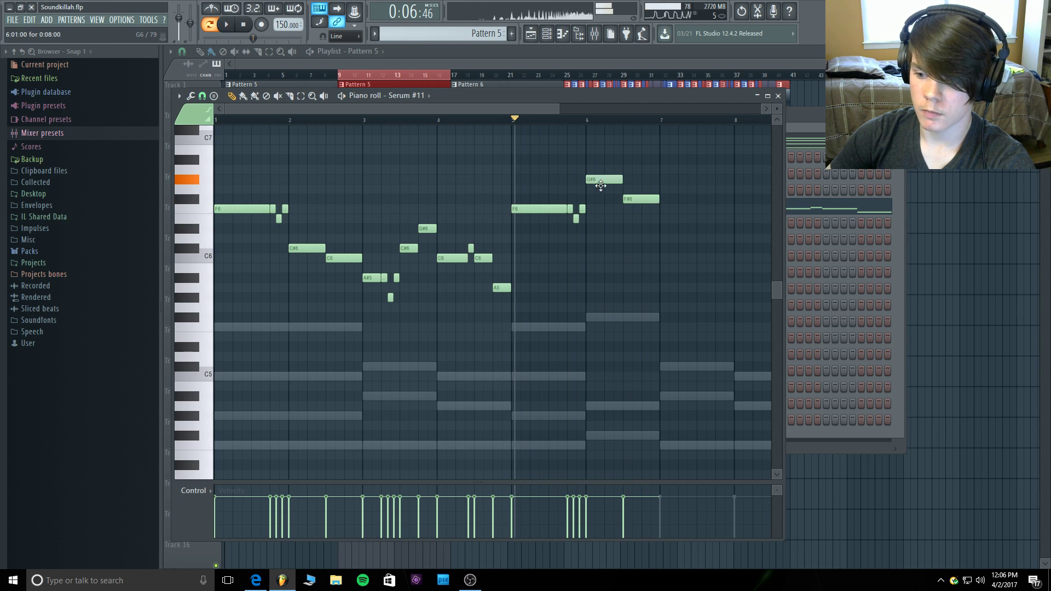
left_click_drag(601, 186, 600, 195)
key("space")
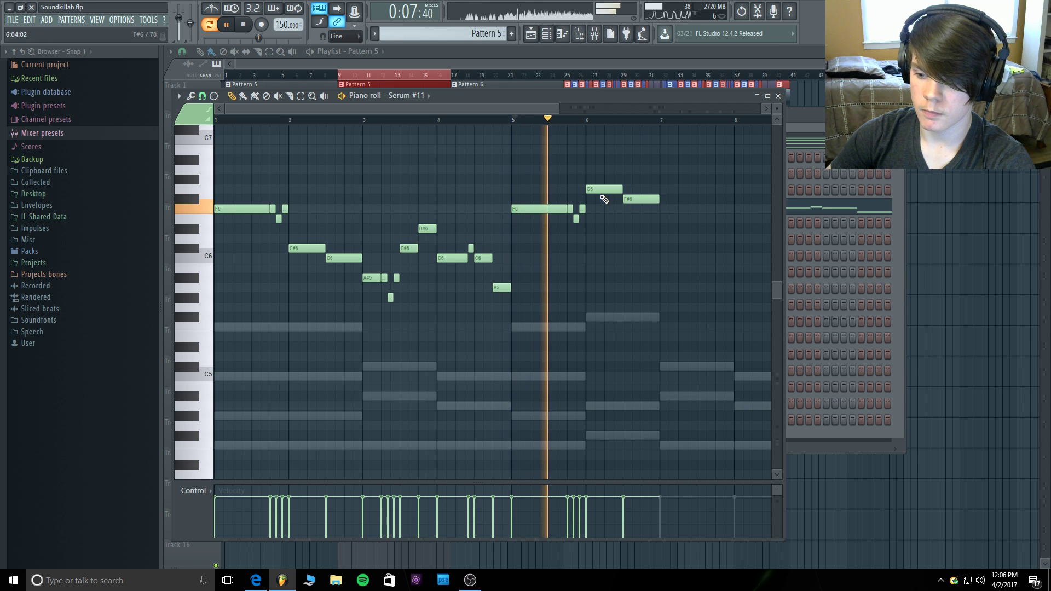
key("space")
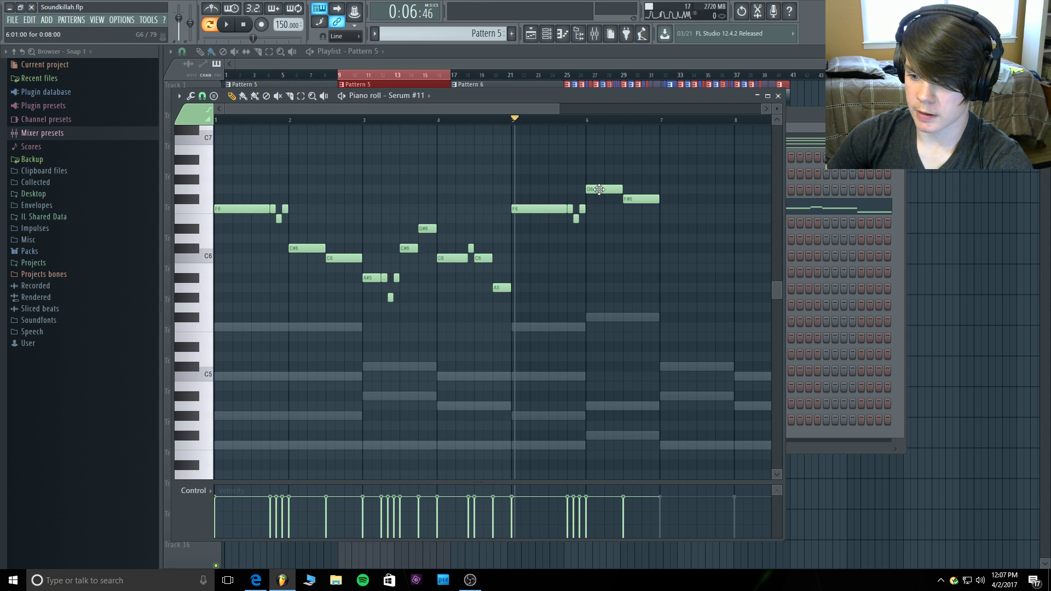
Play back the six-bar melody repeatedly to judge how bars 5 and 6 follow the opening phrase.
key("space")
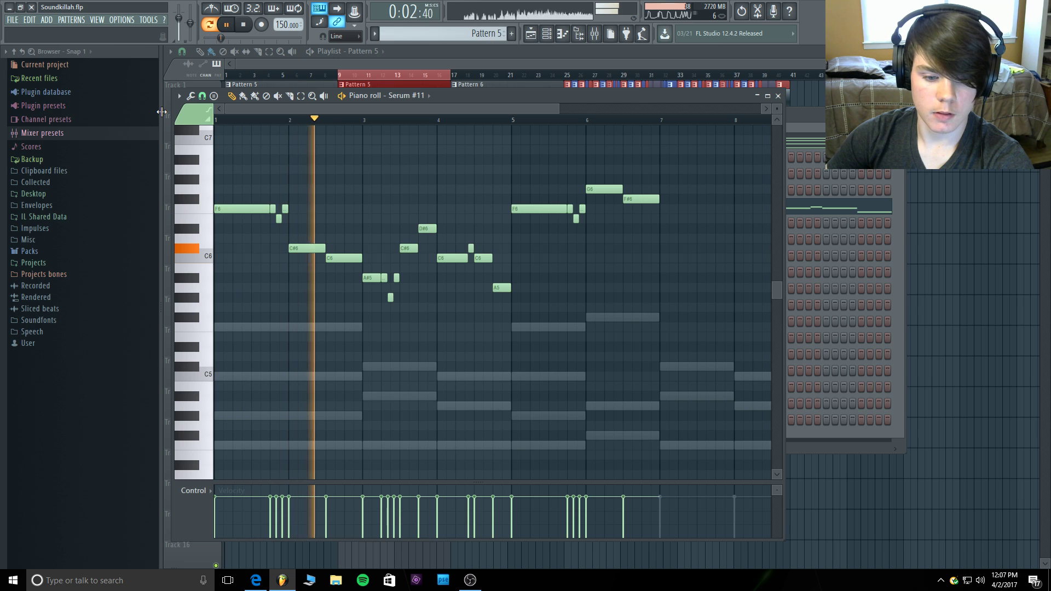
key("space")
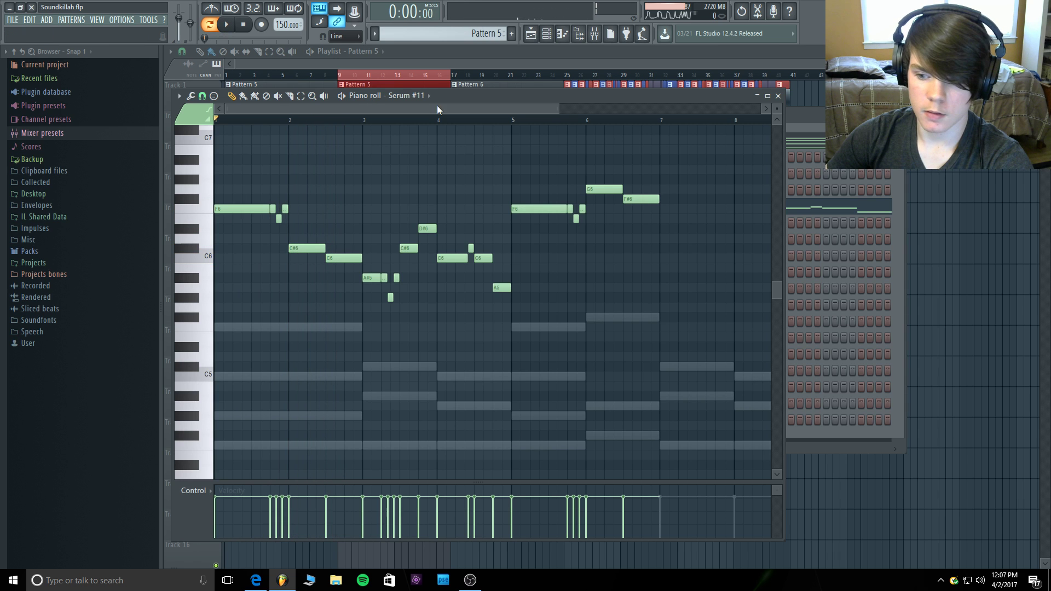
key("space")
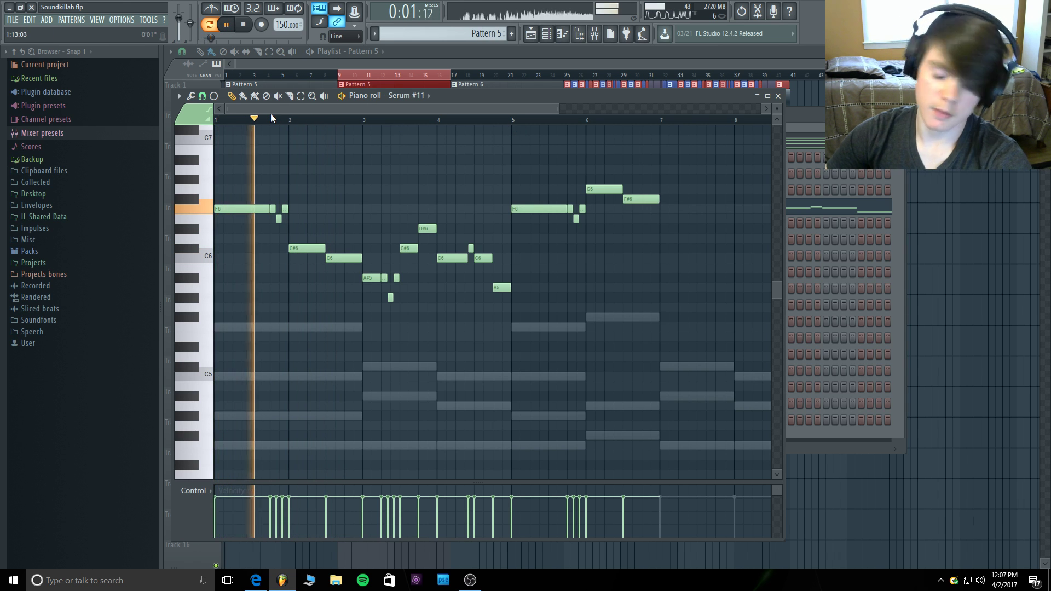
key("space")
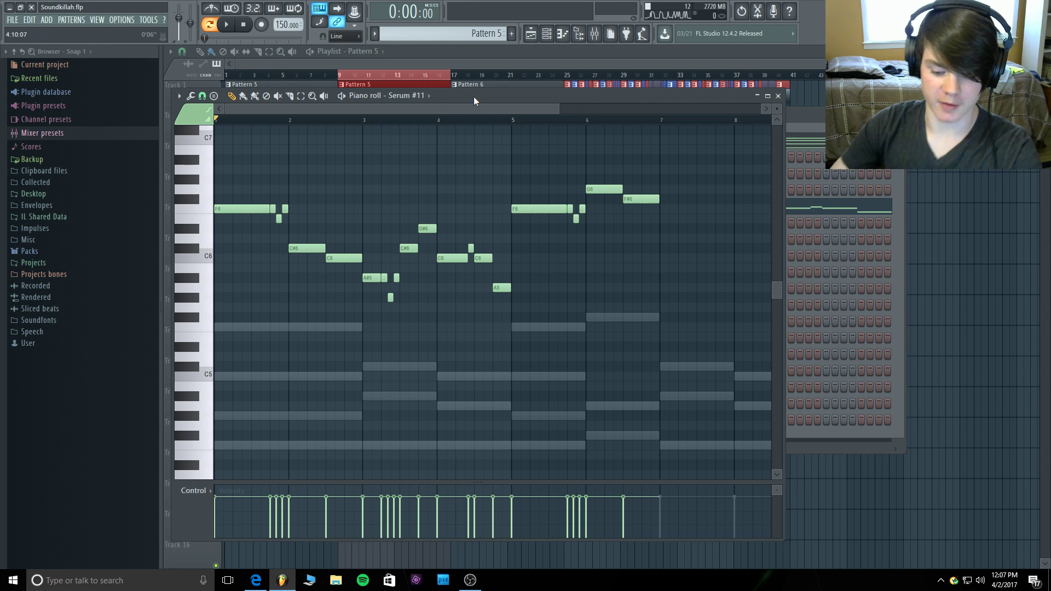
key("space")
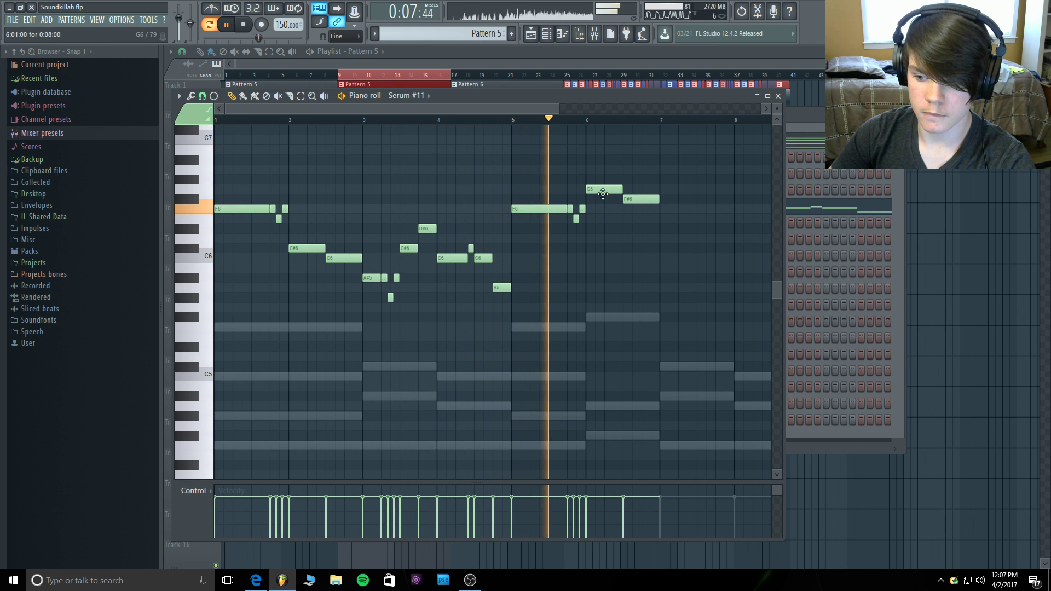
Lower bar 6's two half-bar notes to F#6 and F6, and play the melody from bar 5.
key("space")
left_click_drag(603, 194, 640, 209)
key("space")
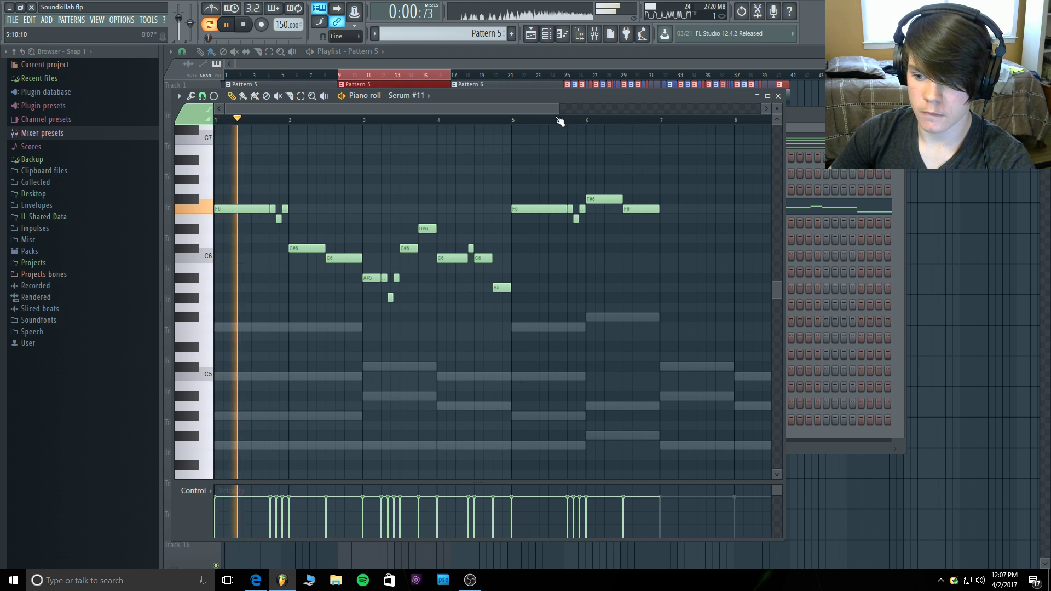
left_click(516, 120)
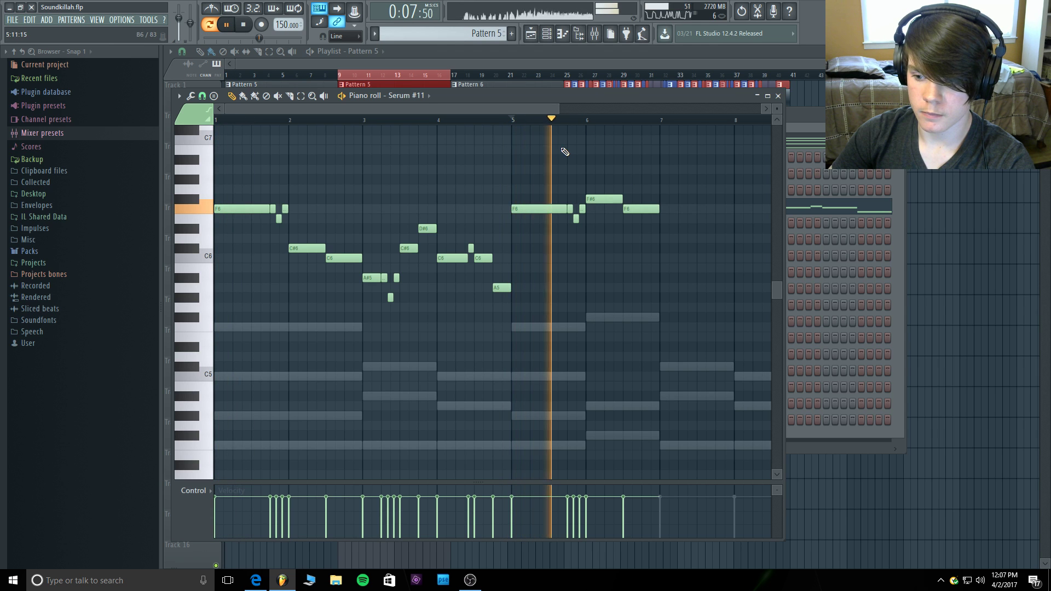
key("space")
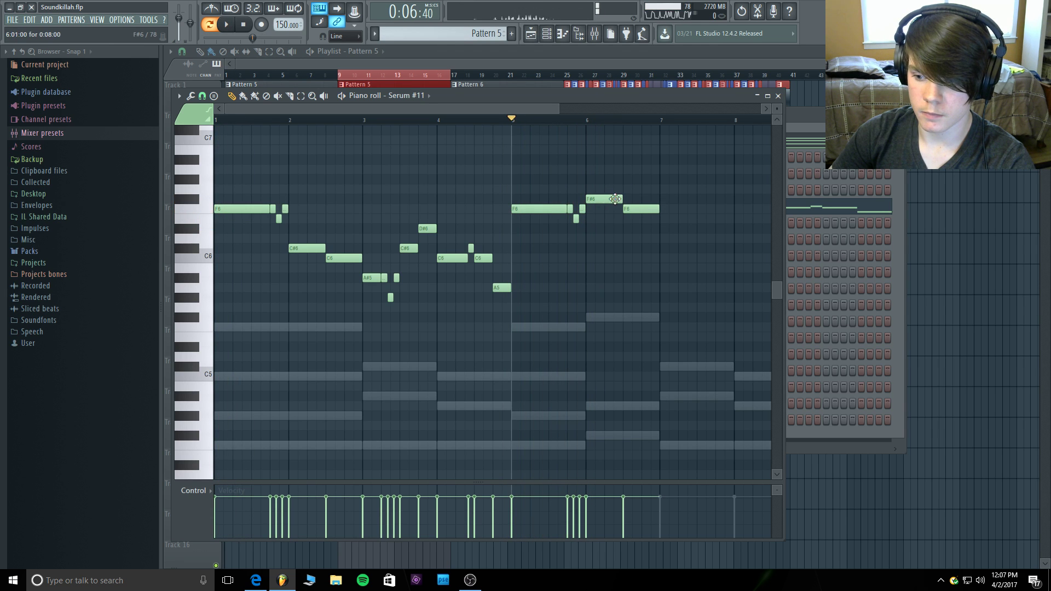
Replace bar 6's second note with a quarter-bar G#6 followed by a quarter-bar F#6, and play from bar 5.
left_click_drag(639, 211, 640, 181)
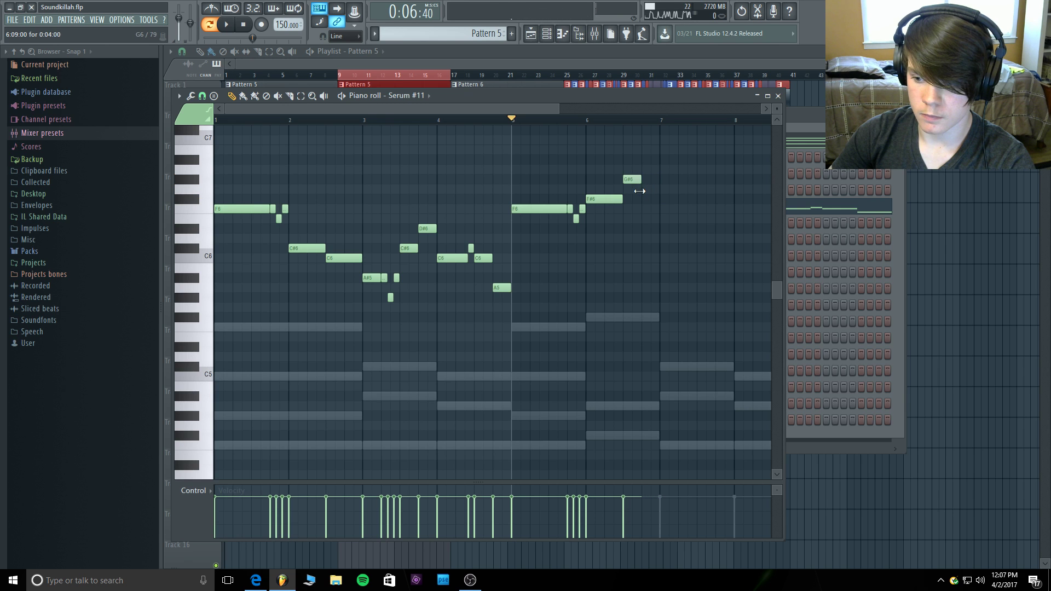
left_click(648, 202)
left_click_drag(653, 198, 650, 199)
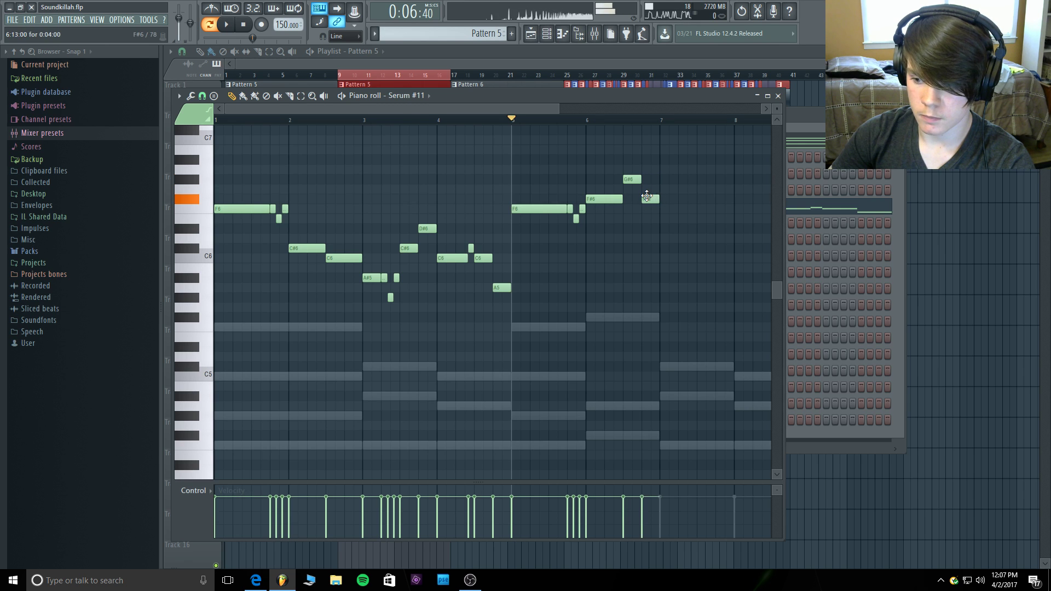
key("space")
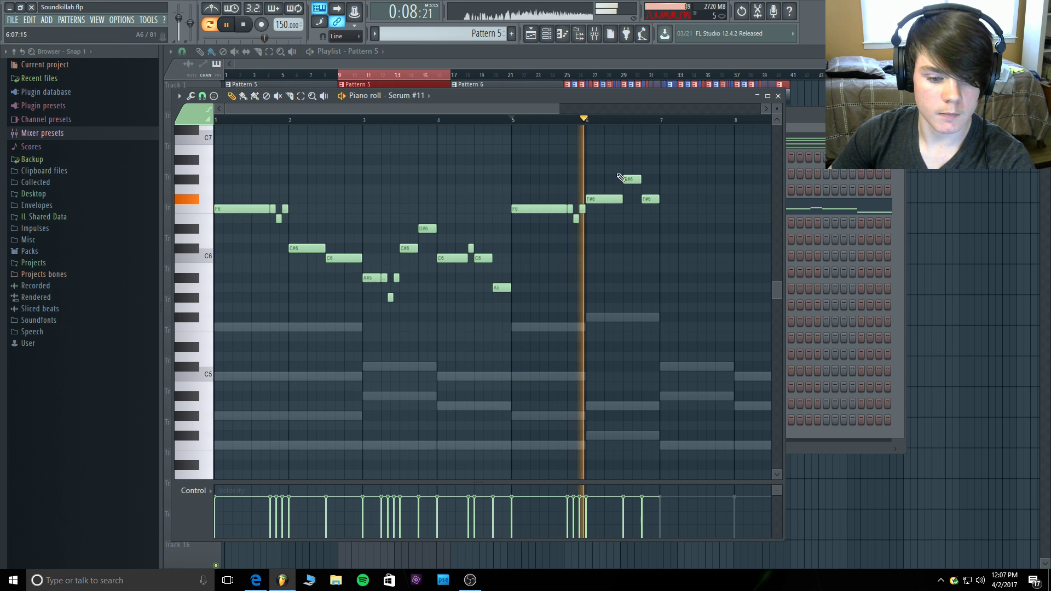
key("space")
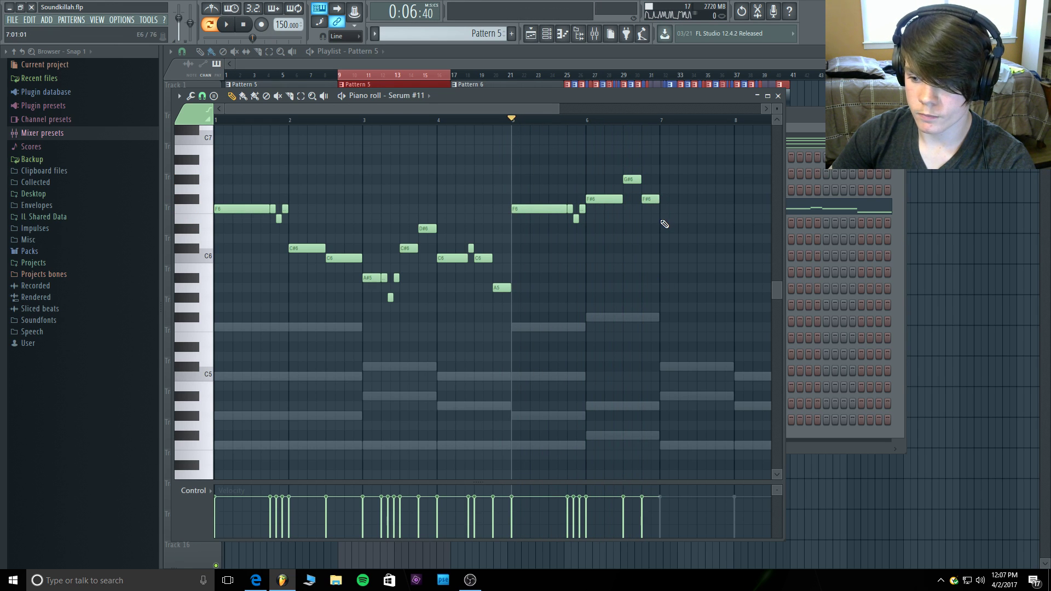
Add a quarter-bar note at the start of bar 7, try it as F6, lower it to C#6, and play from bar 5.
left_click_drag(665, 225, 661, 211)
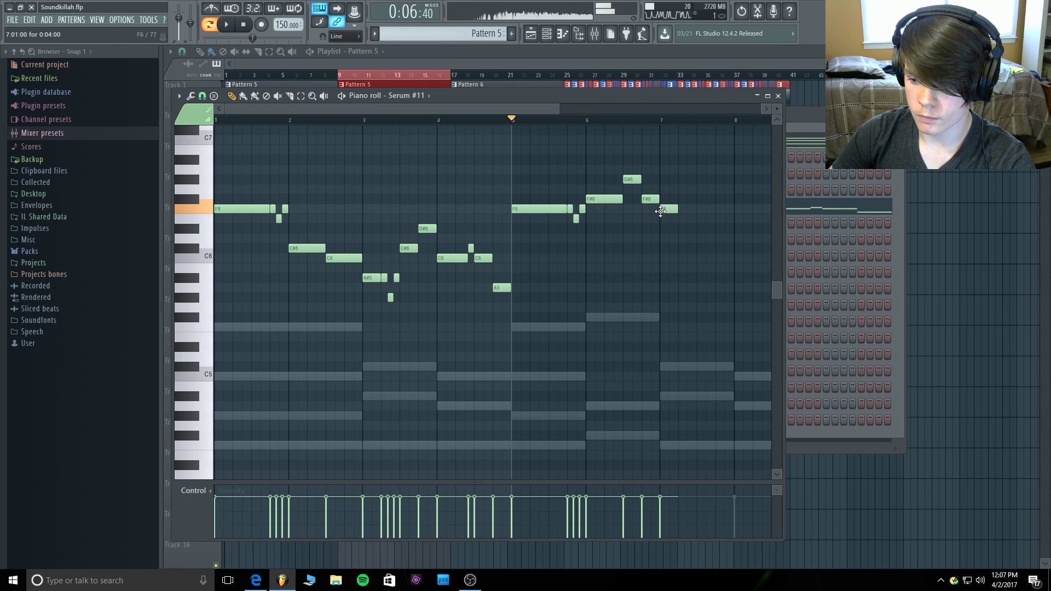
left_click(660, 121)
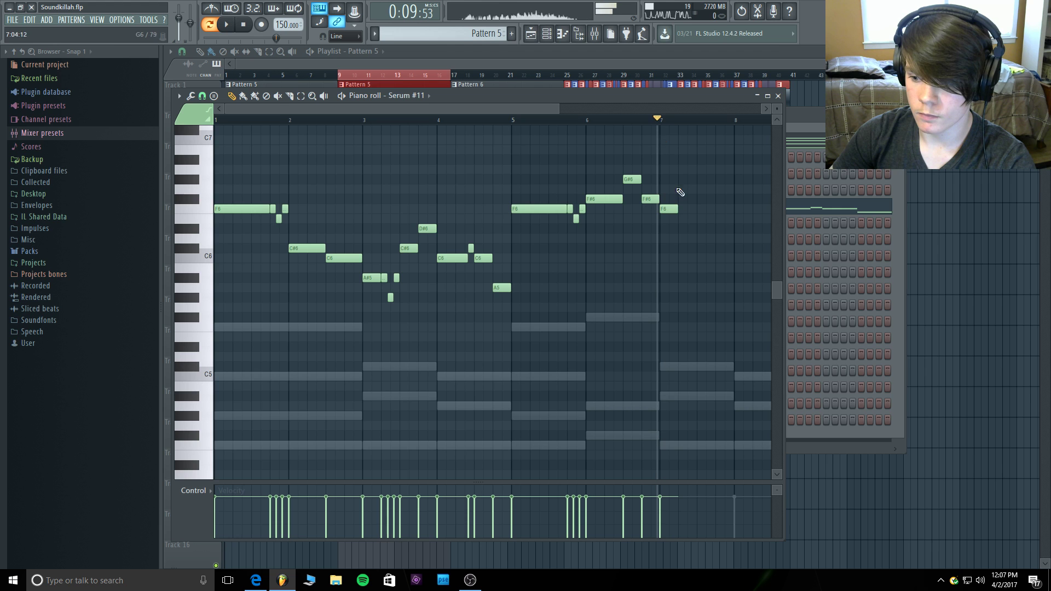
left_click_drag(669, 211, 667, 253)
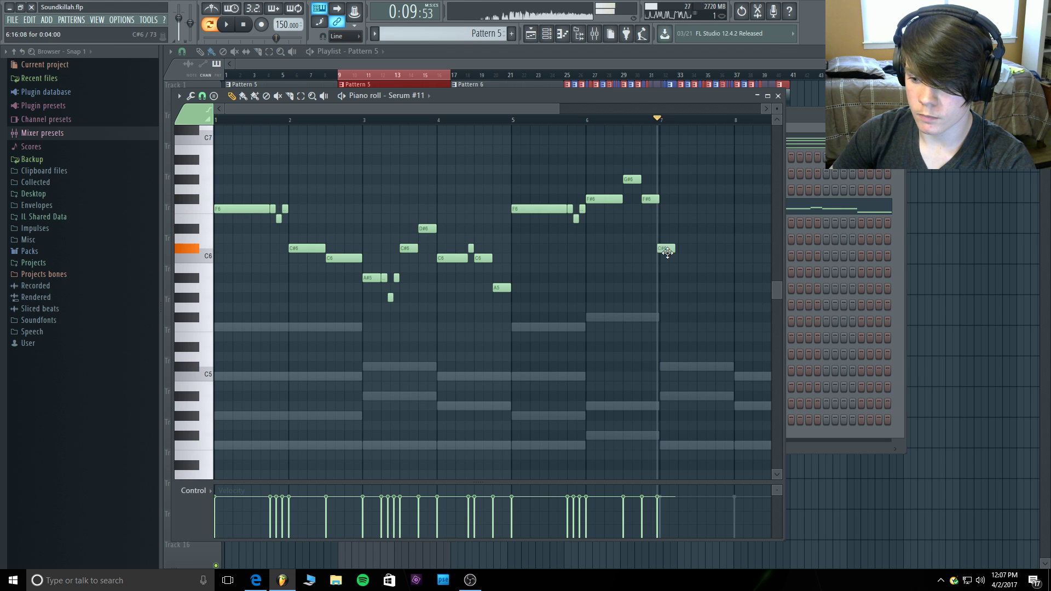
key("space")
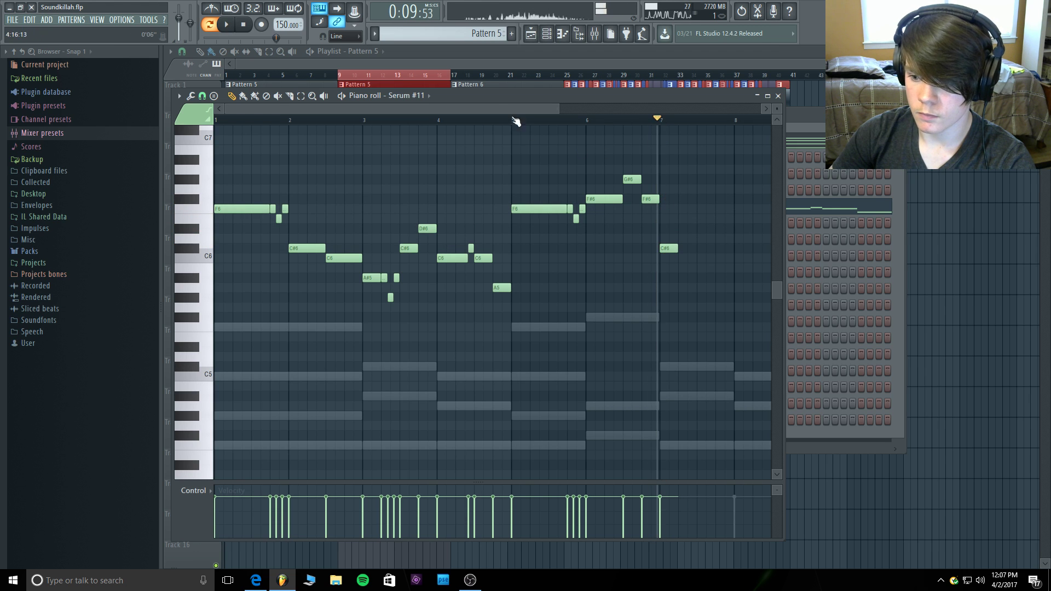
left_click(516, 120)
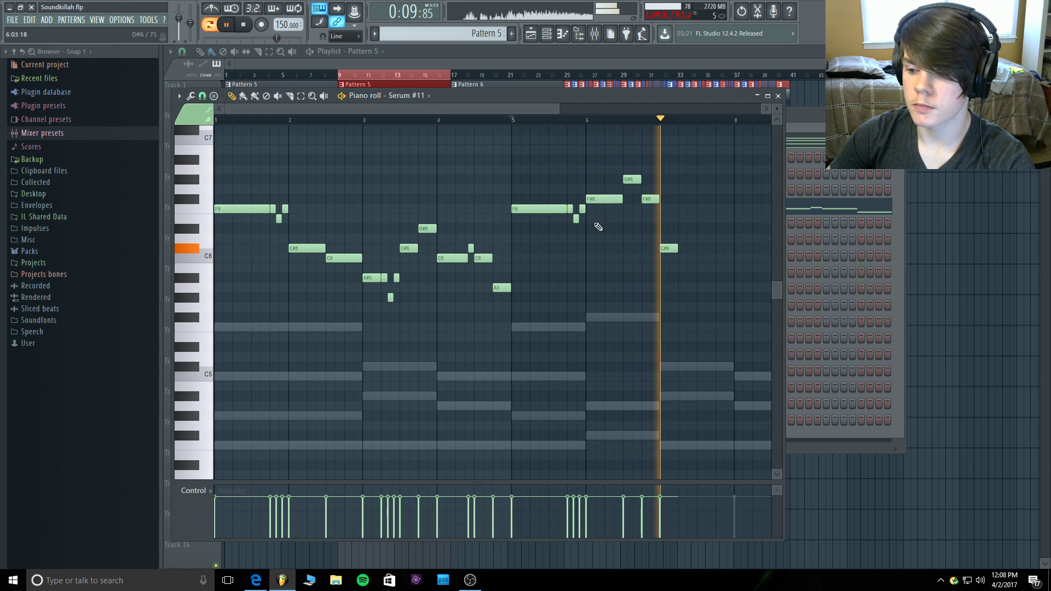
key("space")
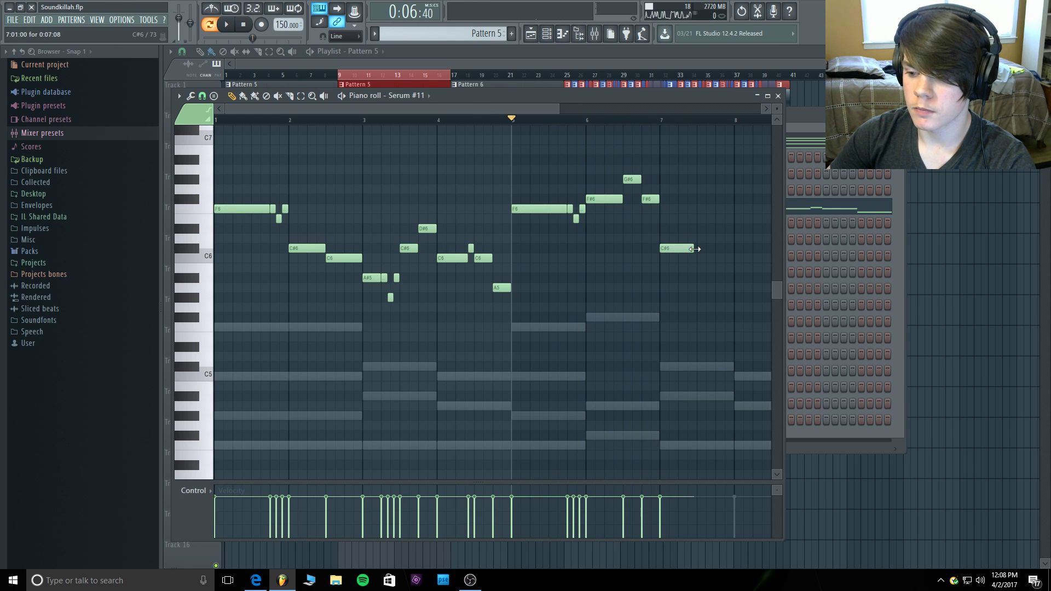
Fill bar 7 with a half-bar C#6 and a half-bar F6, and play from bar 7.
left_click(698, 237)
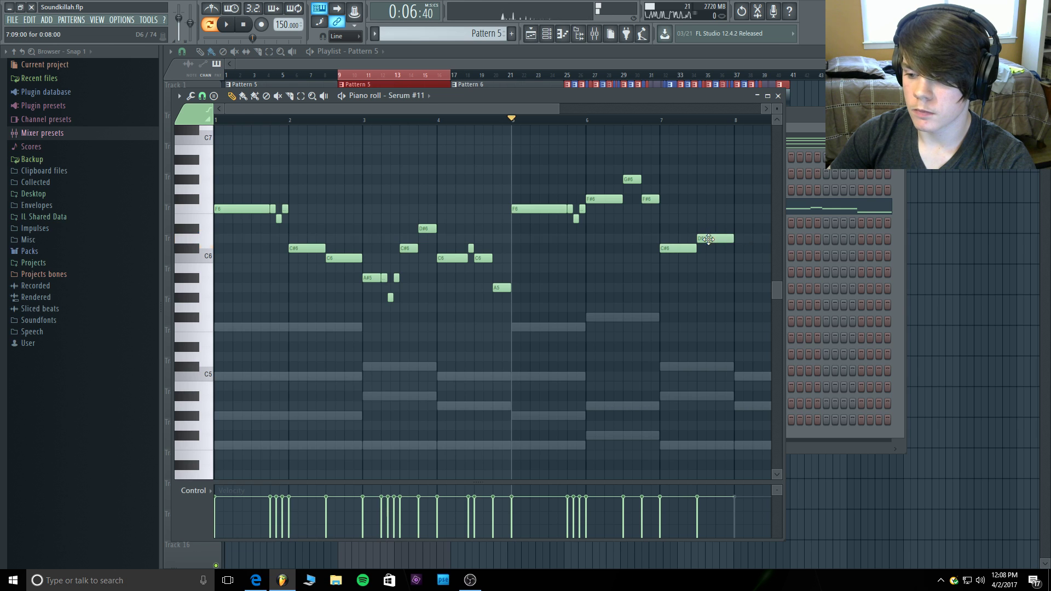
left_click_drag(708, 240, 719, 202)
left_click(662, 119)
key("space")
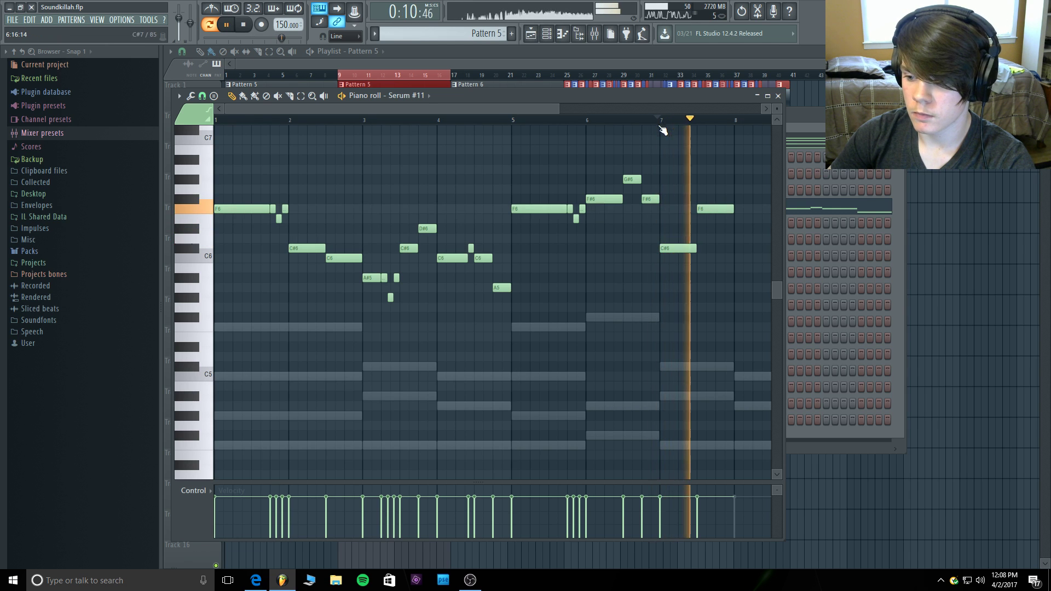
key("space")
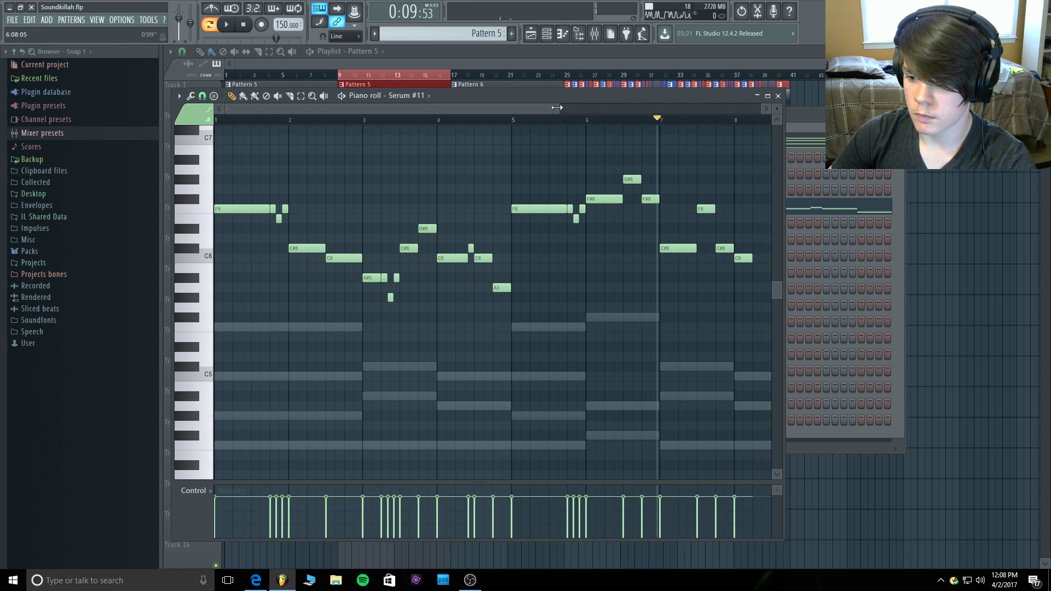
Extend the closing C6 across all of bar 8 and play the complete eight-bar melody through.
left_click_drag(556, 112, 668, 108)
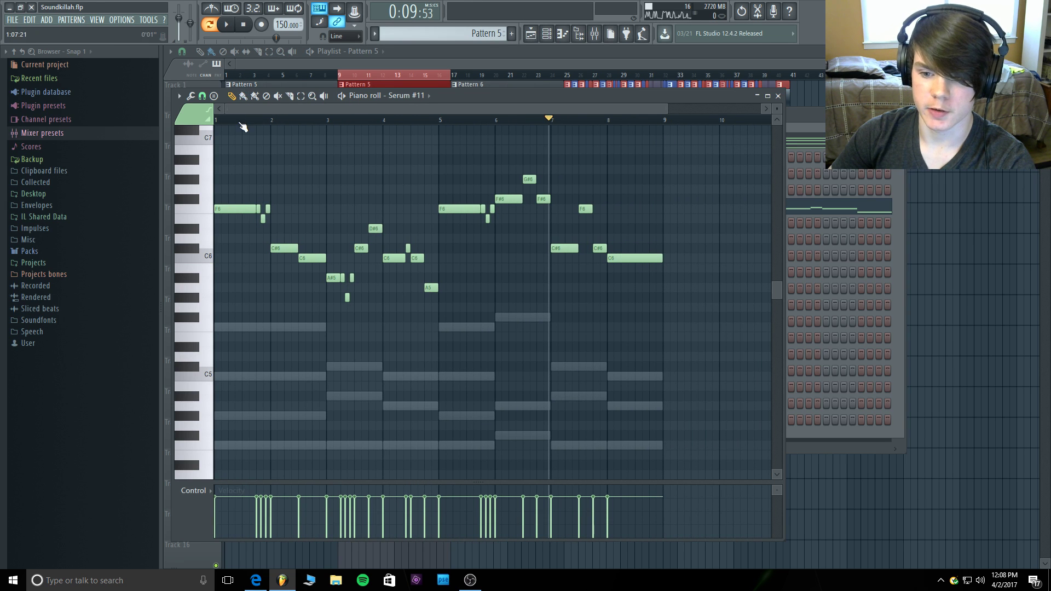
key("space")
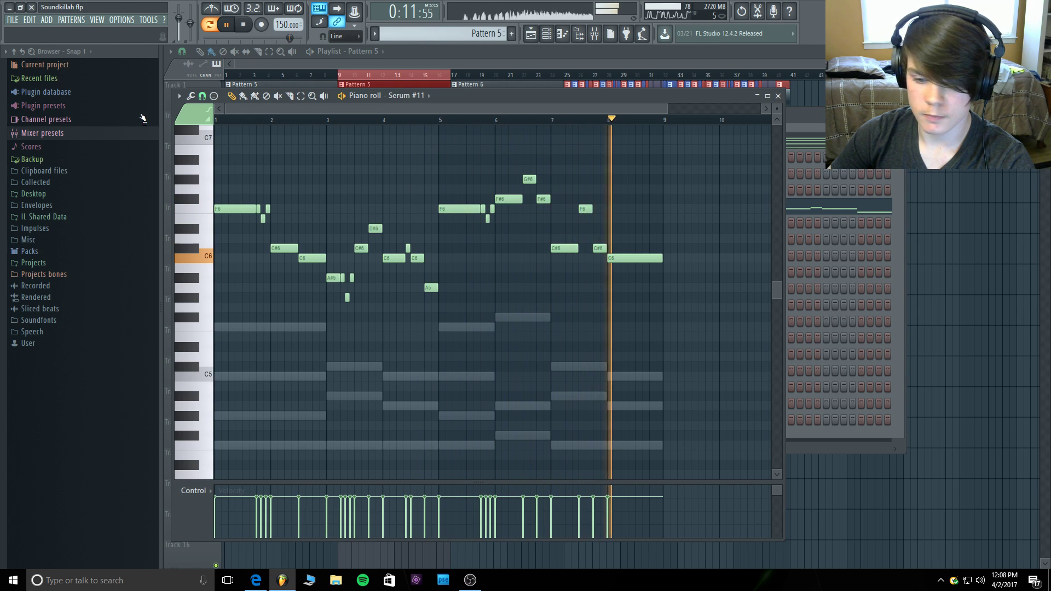
key("space")
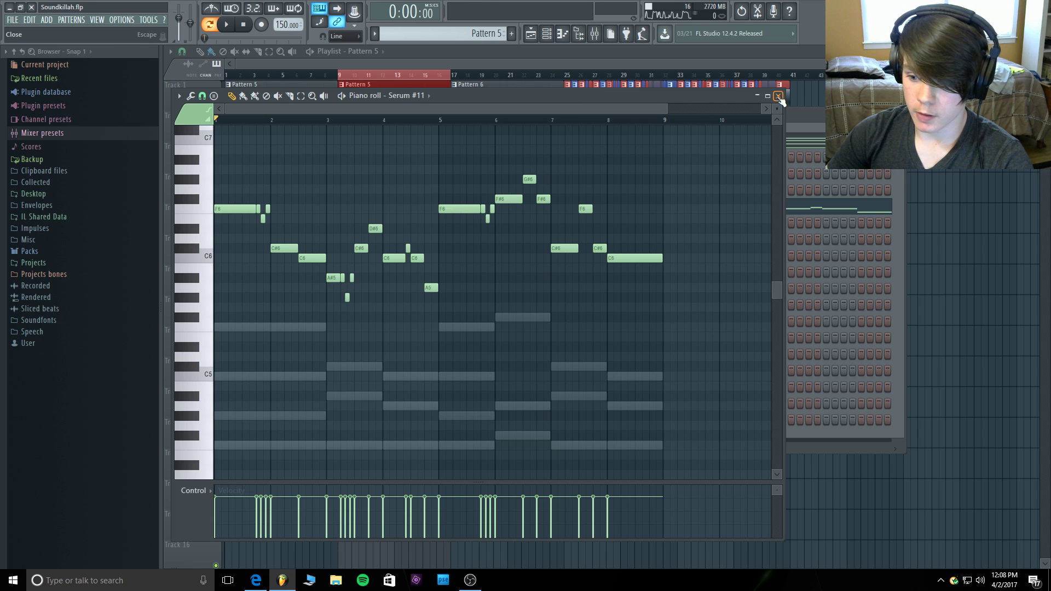
left_click(778, 96)
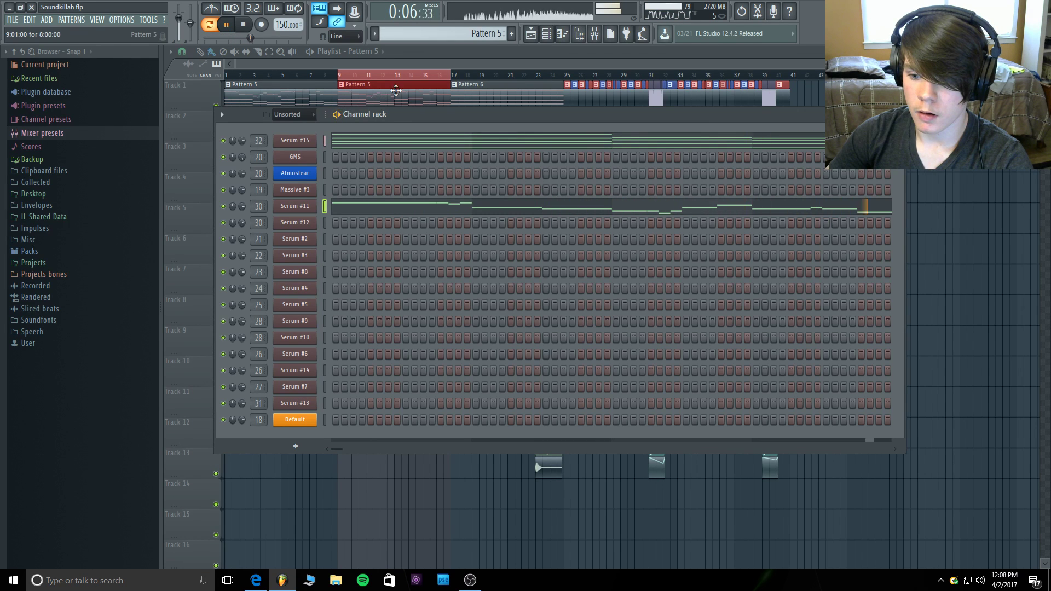
left_click(370, 208)
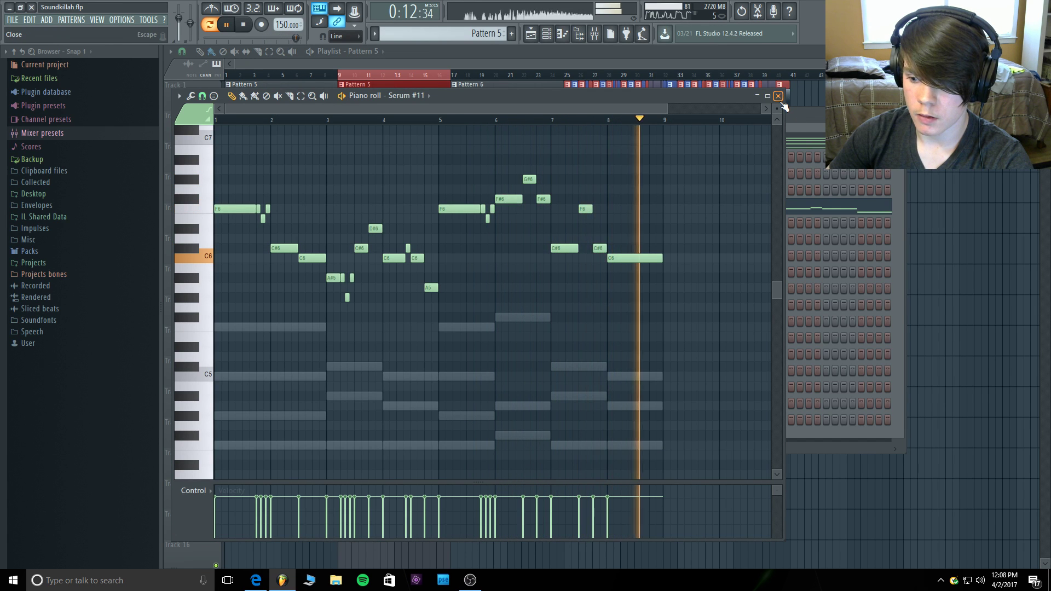
key("space")
Cut the Serum #11 notes from Pattern 5, paste them into Serum #11 in the new Pattern 22, and play them.
left_click(778, 96)
right_click(316, 204)
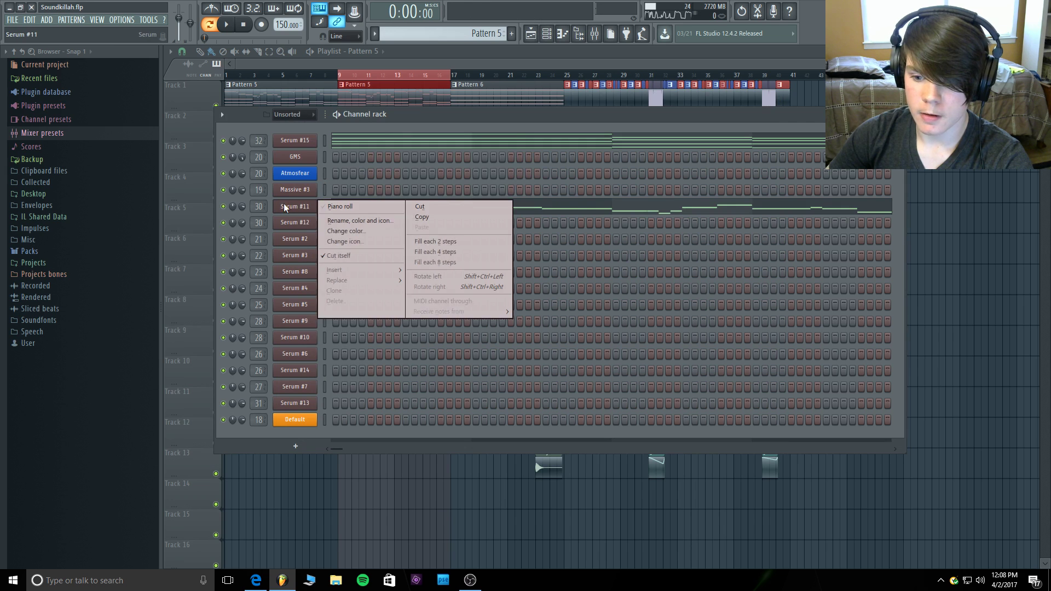
right_click(318, 203)
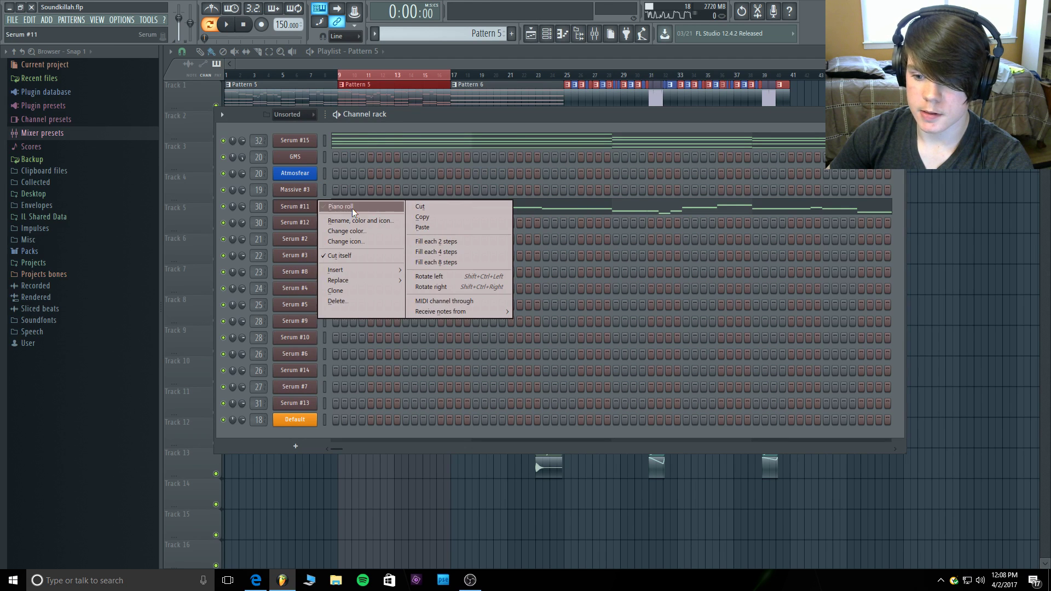
left_click(426, 209)
left_click(513, 35)
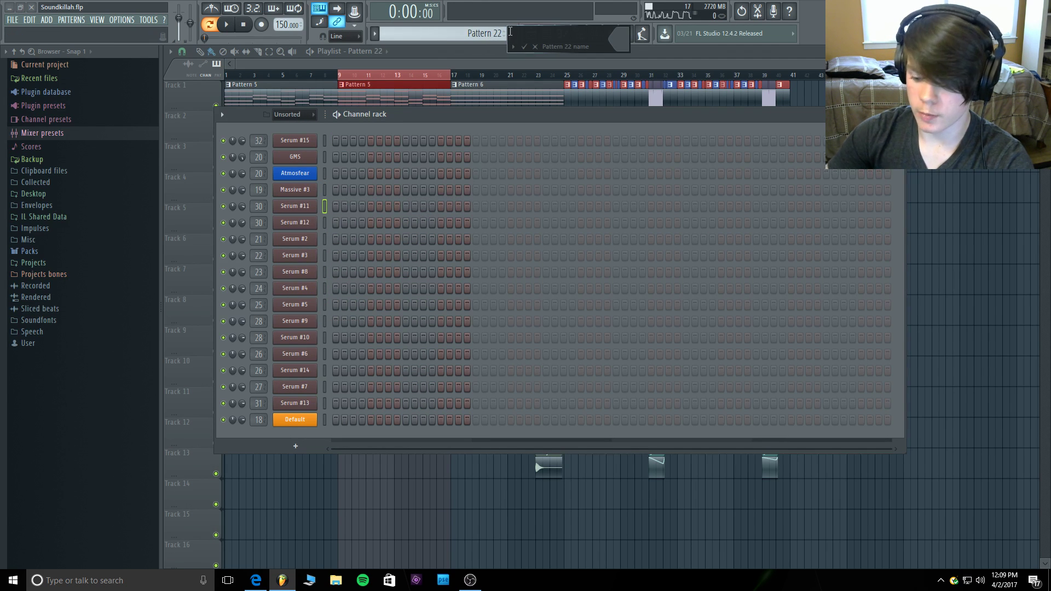
right_click(321, 205)
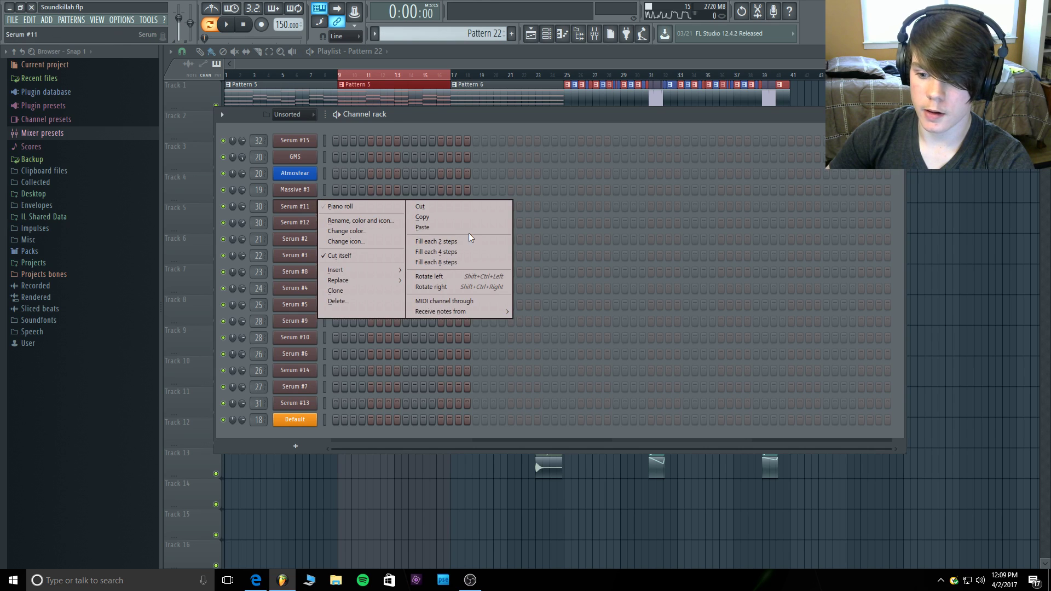
left_click(447, 229)
key("space")
left_click(398, 212)
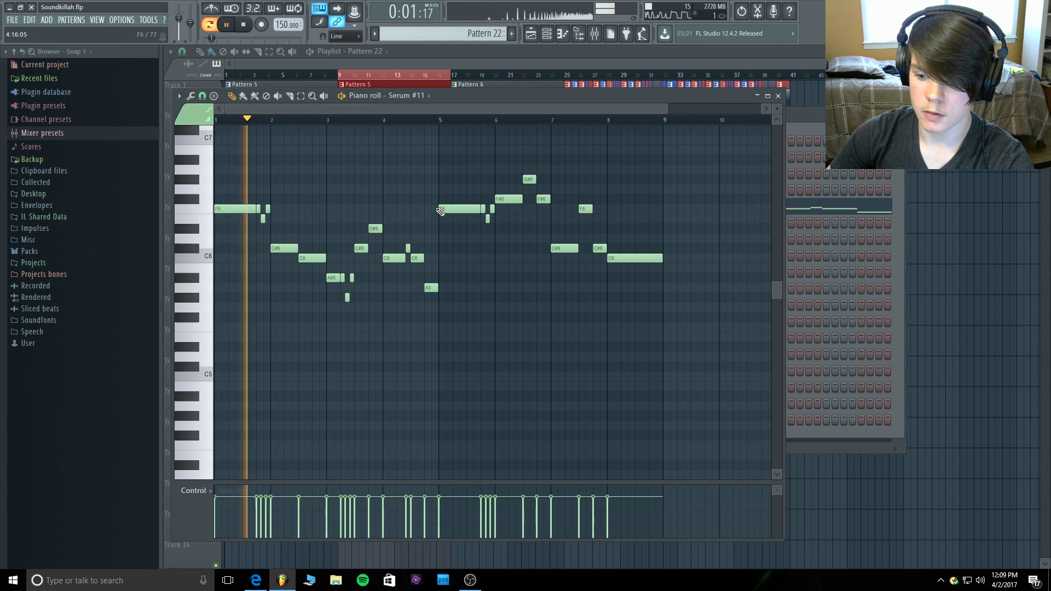
Place a Pattern 22 clip at bar 9 in the playlist and move it from Track 13 to Track 12.
left_click(778, 96)
key("F6")
left_click(343, 466)
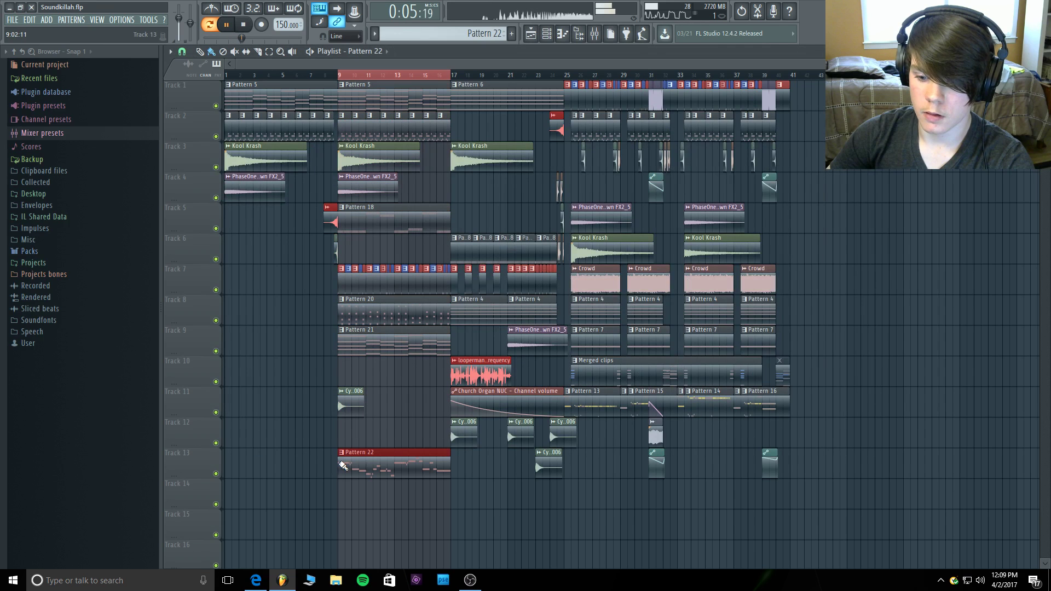
left_click_drag(362, 456, 363, 426)
key("space")
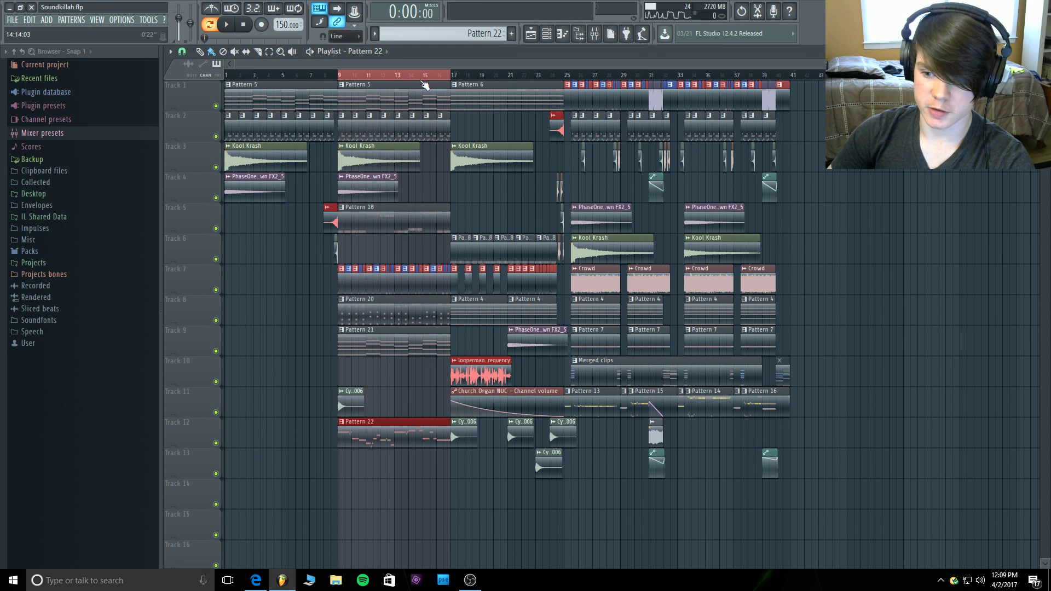
Clear the playlist's time selection, place another Pattern 22 clip near bar 47 on Track 12, and play the song from bar 9.
left_click_drag(449, 75, 337, 78)
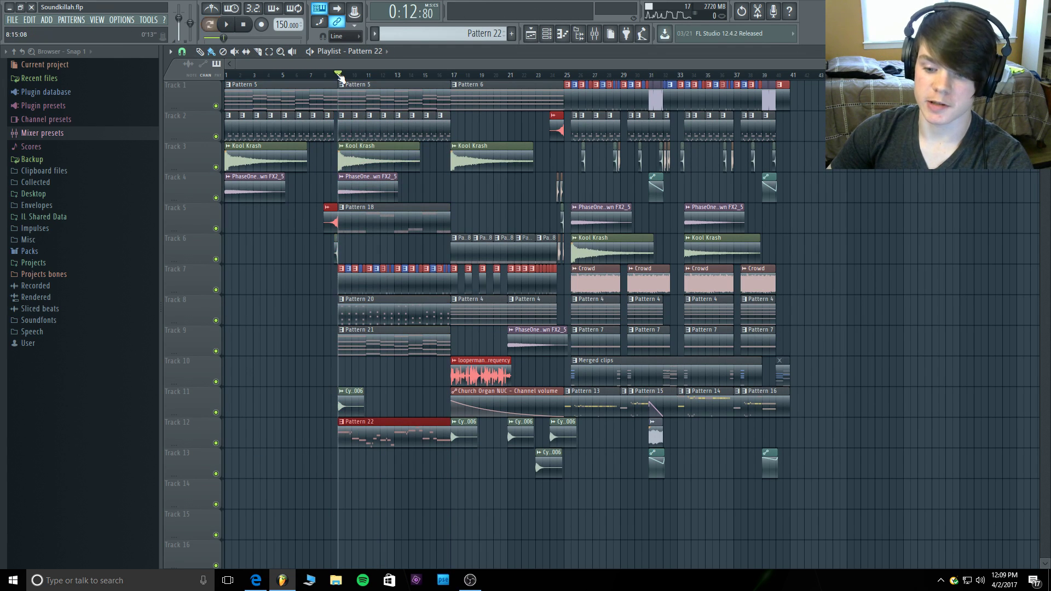
left_click(887, 425)
key("space")
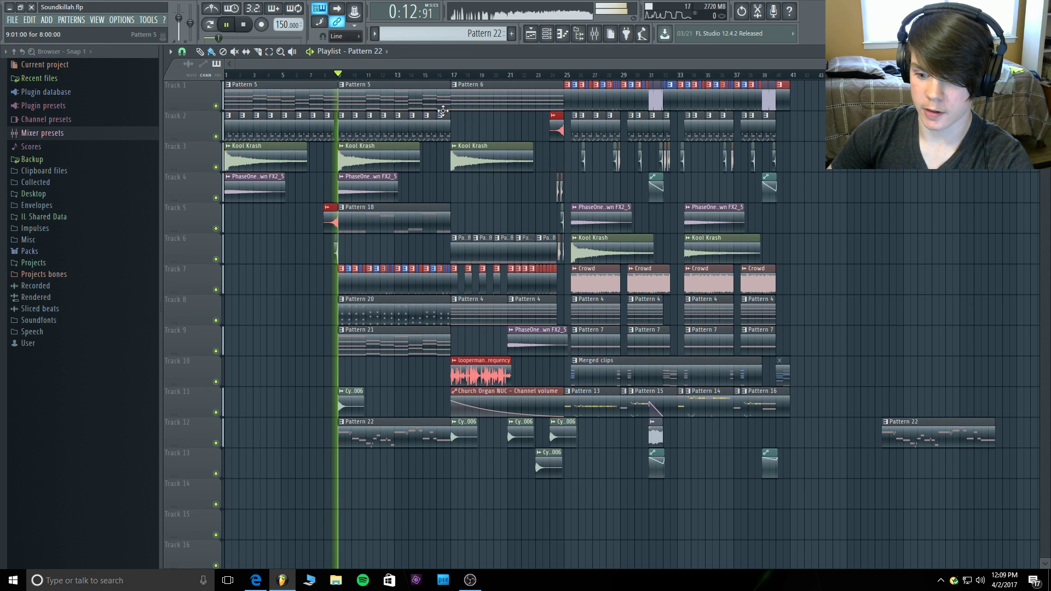
key("space")
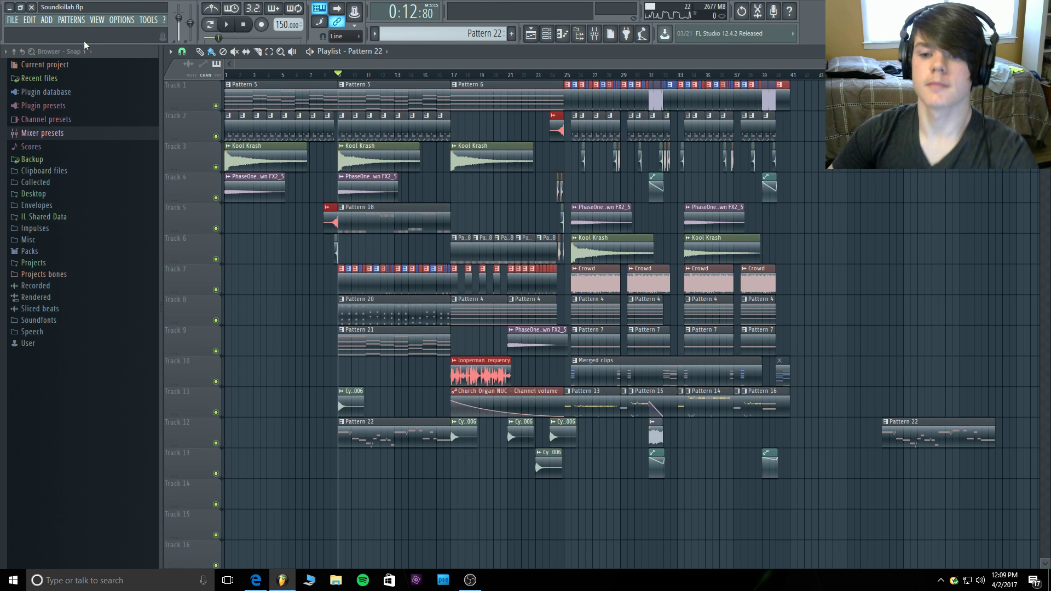
Test the playback tracking offset in the audio settings while the song plays, return it to centre, and enable Align tick lengths.
left_click(127, 20)
left_click(140, 51)
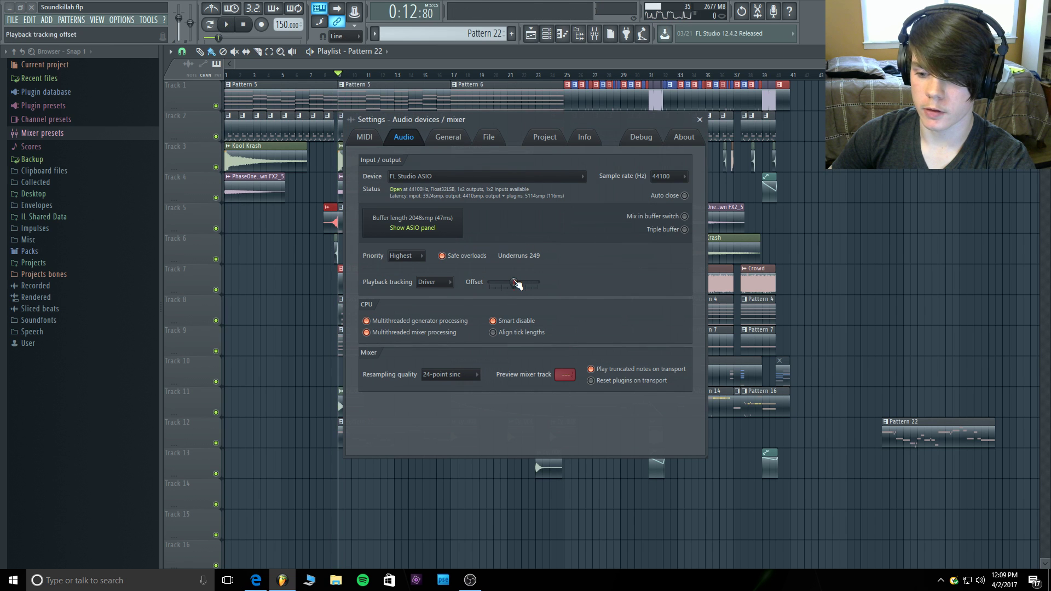
key("space")
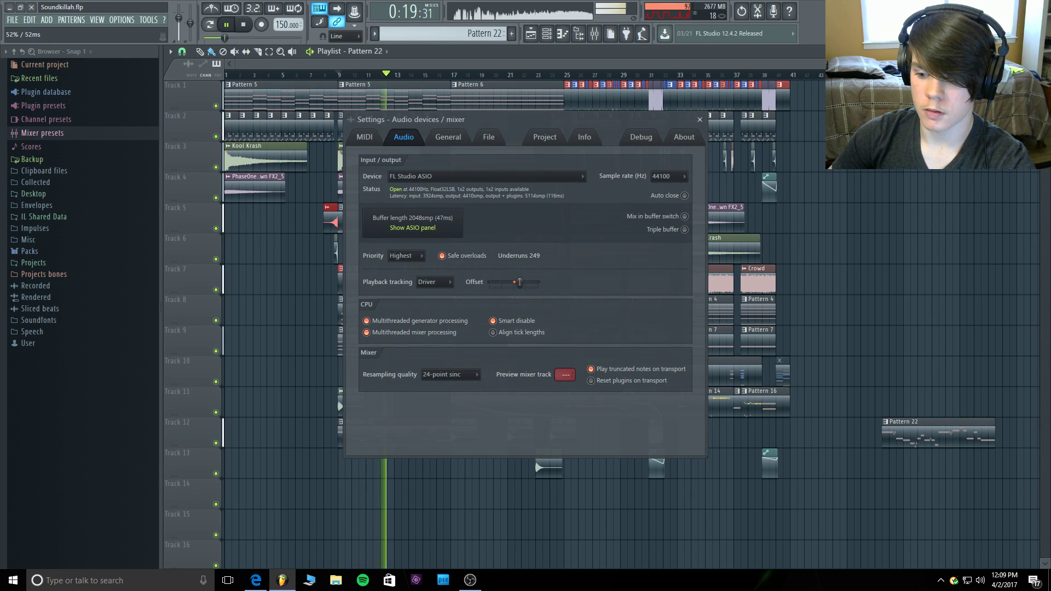
mouse_move(514, 283)
left_mouse_down()
mouse_move(529, 283)
mouse_move(513, 282)
left_mouse_up()
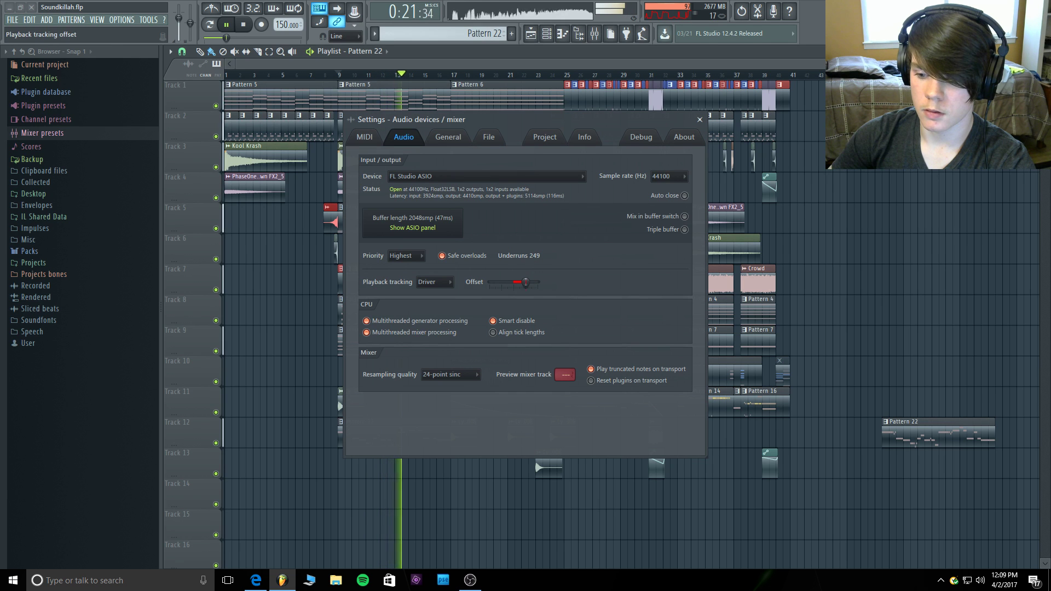
left_click(494, 333)
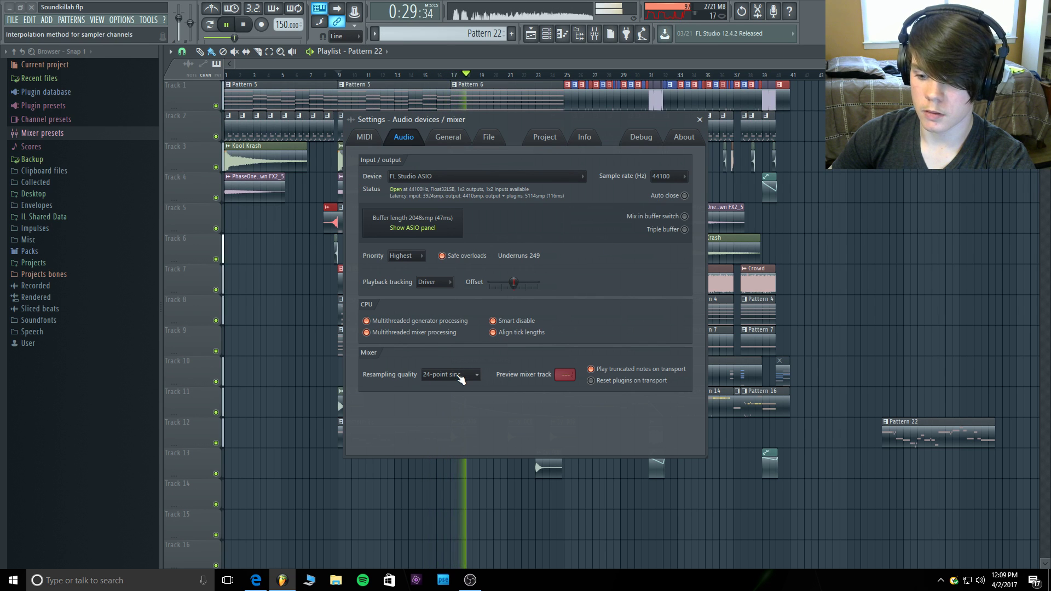
Try the 16-point sinc resampling quality and test it with a short playback of the song.
left_click(245, 25)
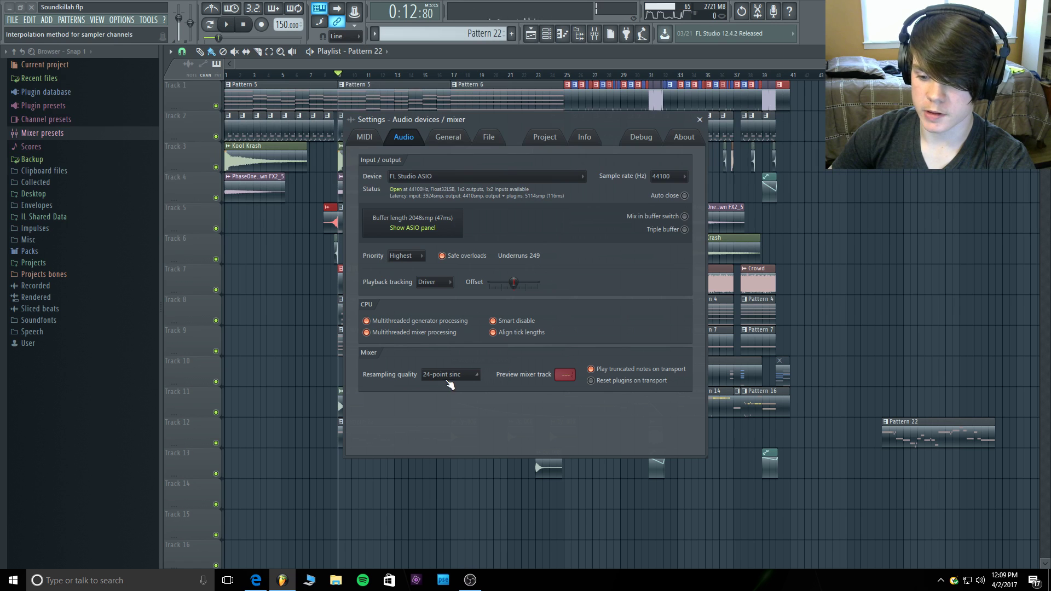
left_click(445, 379)
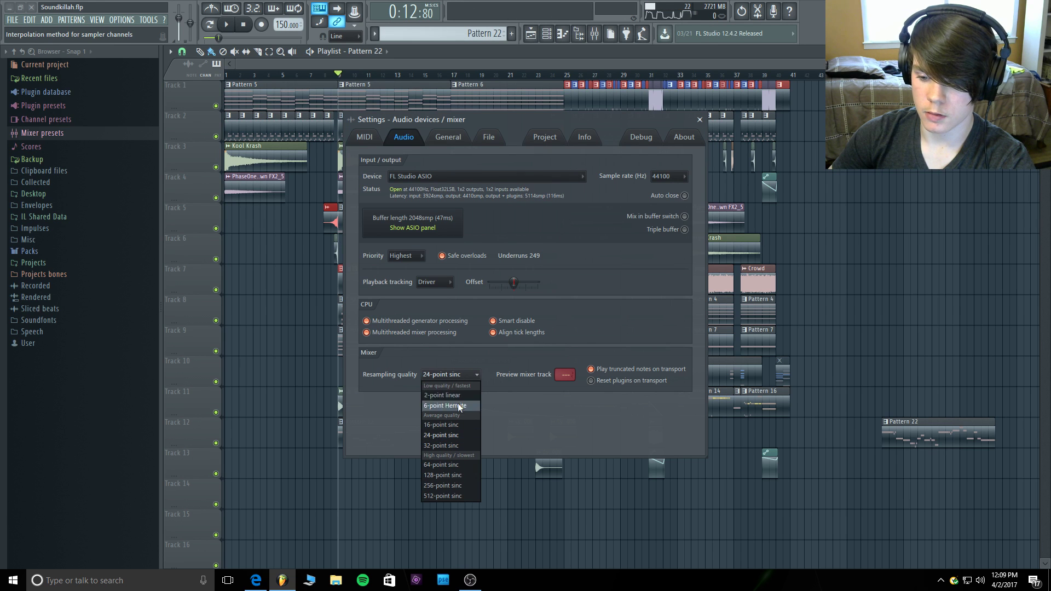
left_click(455, 425)
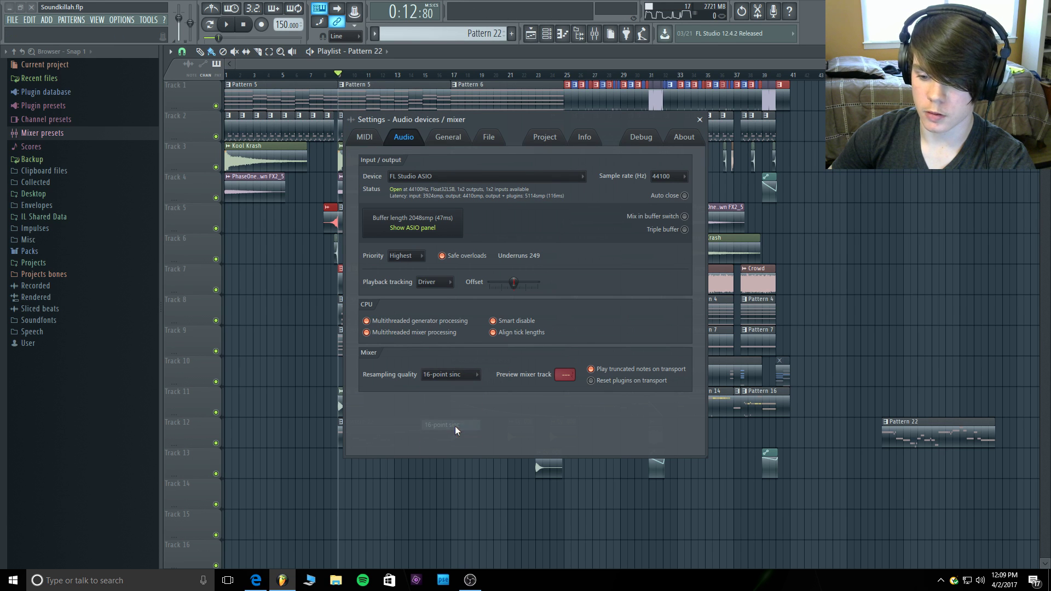
left_click(228, 26)
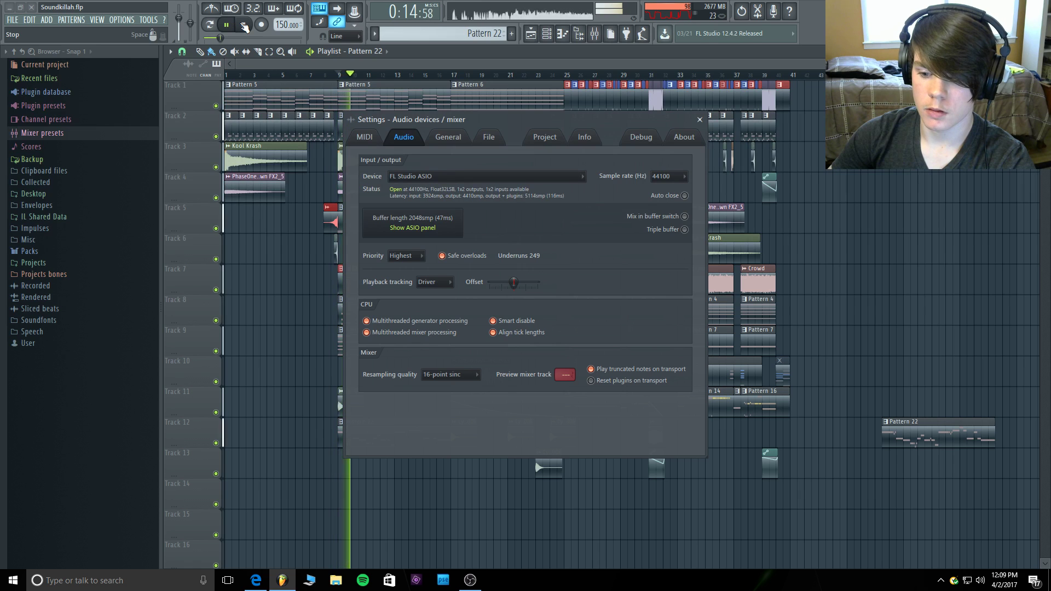
left_click(245, 26)
Try 32-point sinc resampling, set the quality back to 24-point sinc, and close the audio settings.
left_click(444, 374)
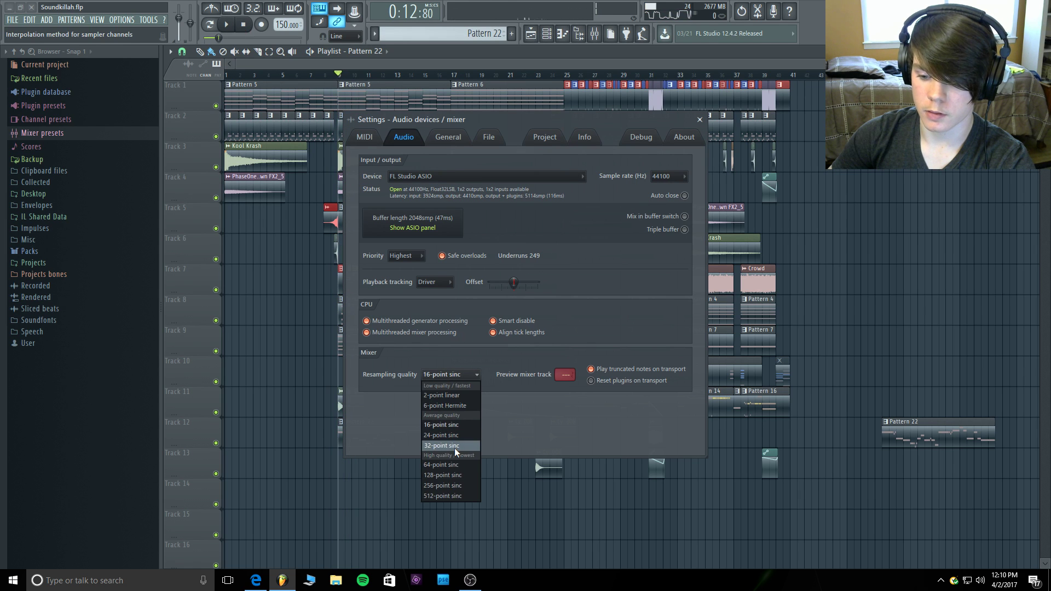
left_click(455, 447)
left_click(448, 378)
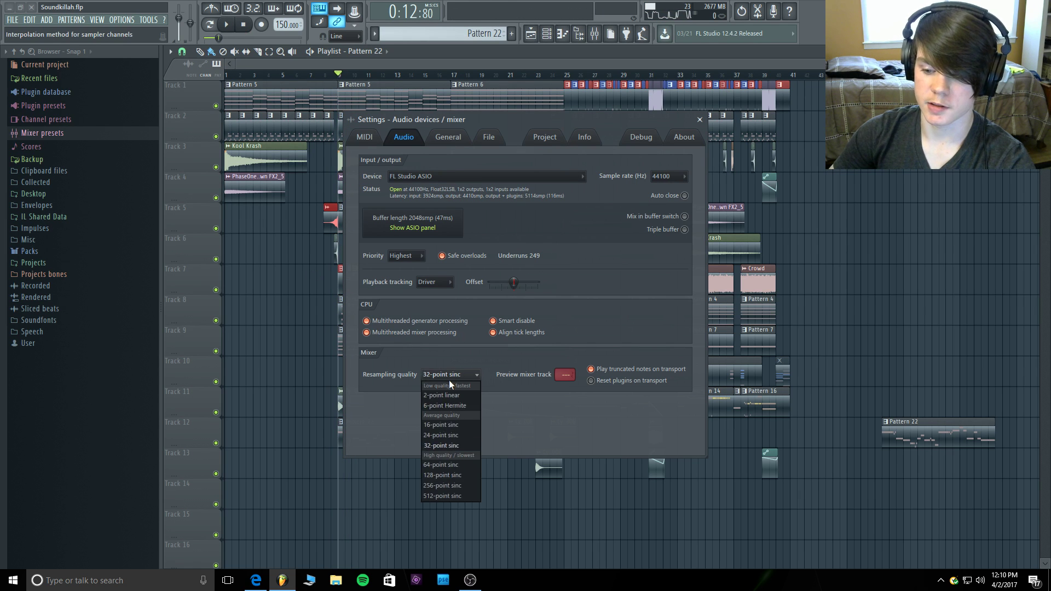
left_click(443, 435)
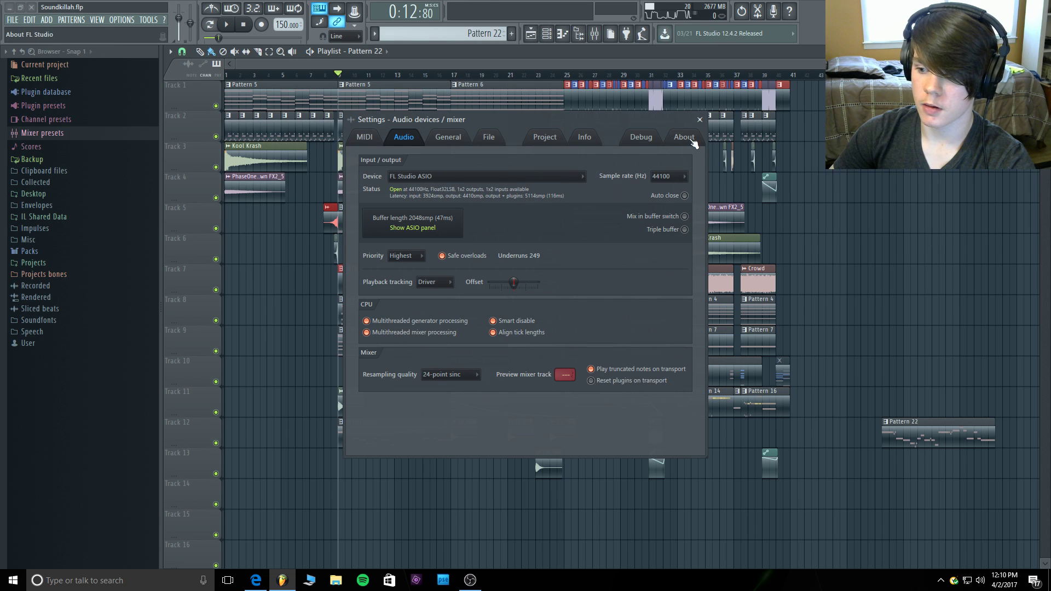
left_click(701, 120)
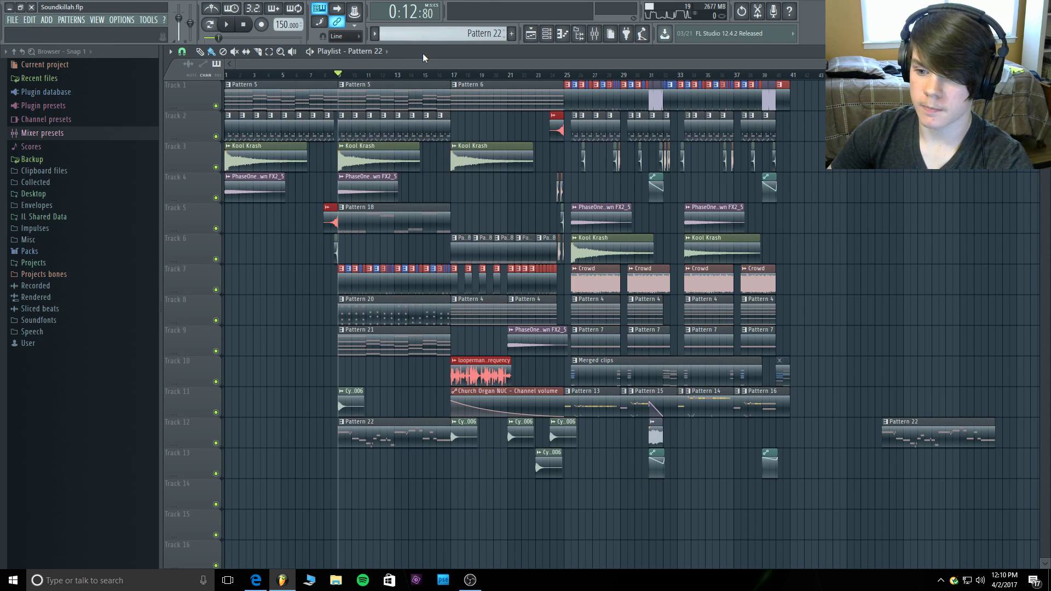
Solo Track 8 and slightly lower the Massive #4 mixer fader while the track plays.
key("space")
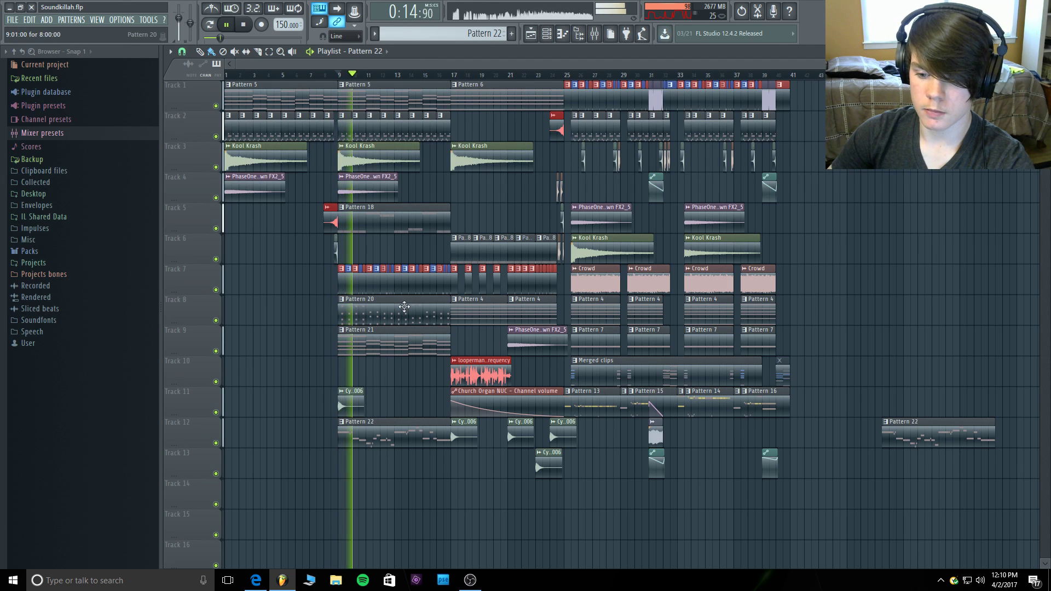
right_click(216, 321)
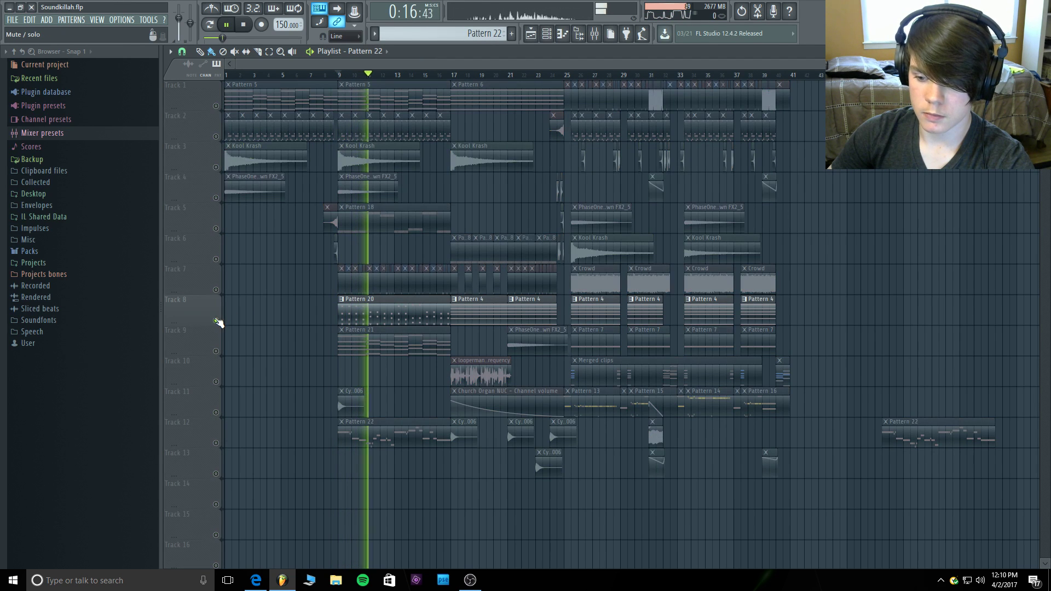
key("space")
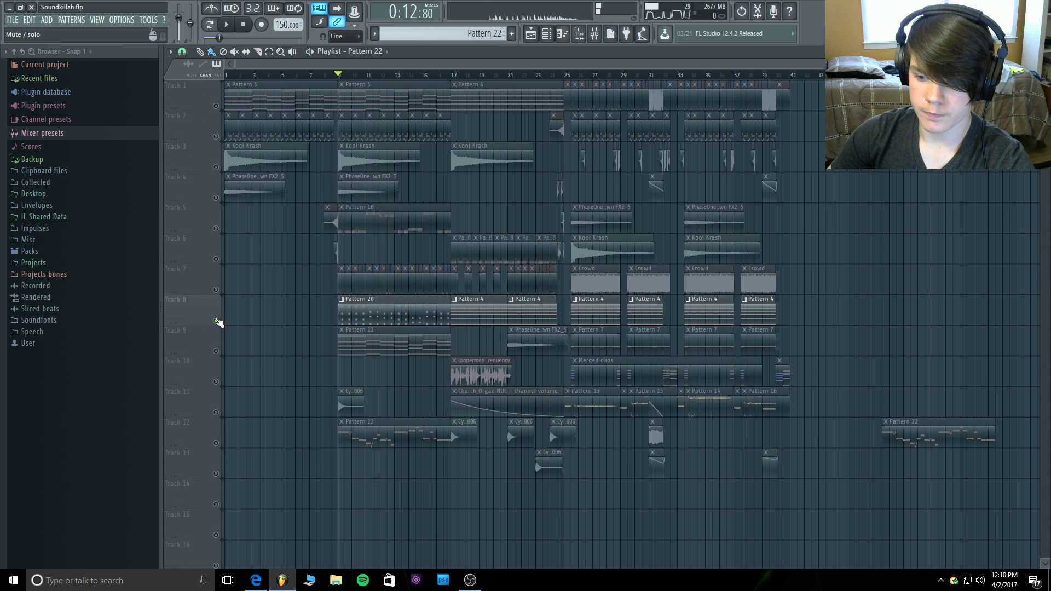
left_click(594, 34)
key("space")
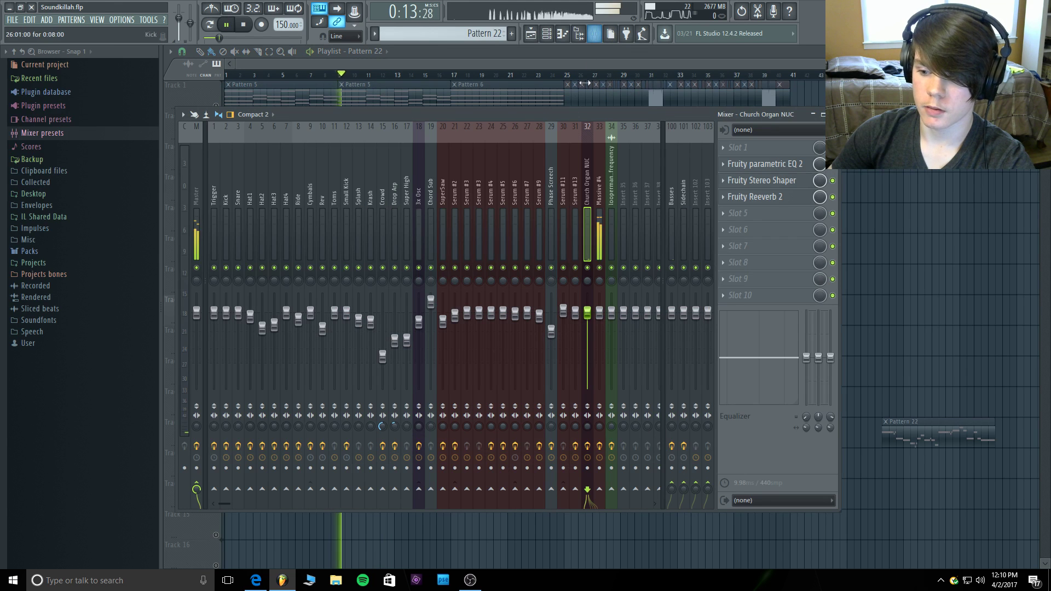
left_click_drag(599, 312, 600, 324)
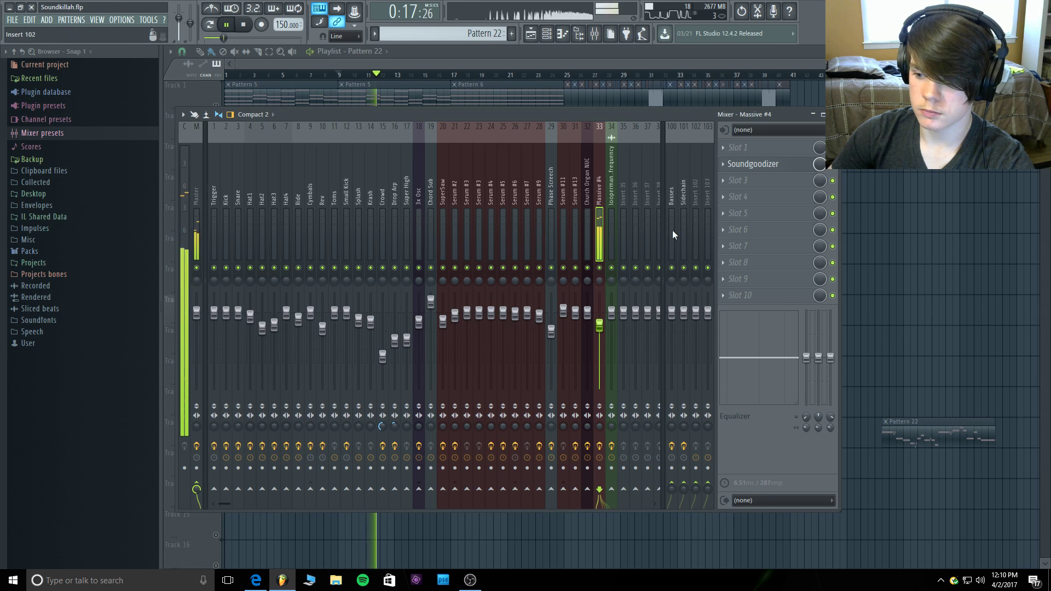
key("space")
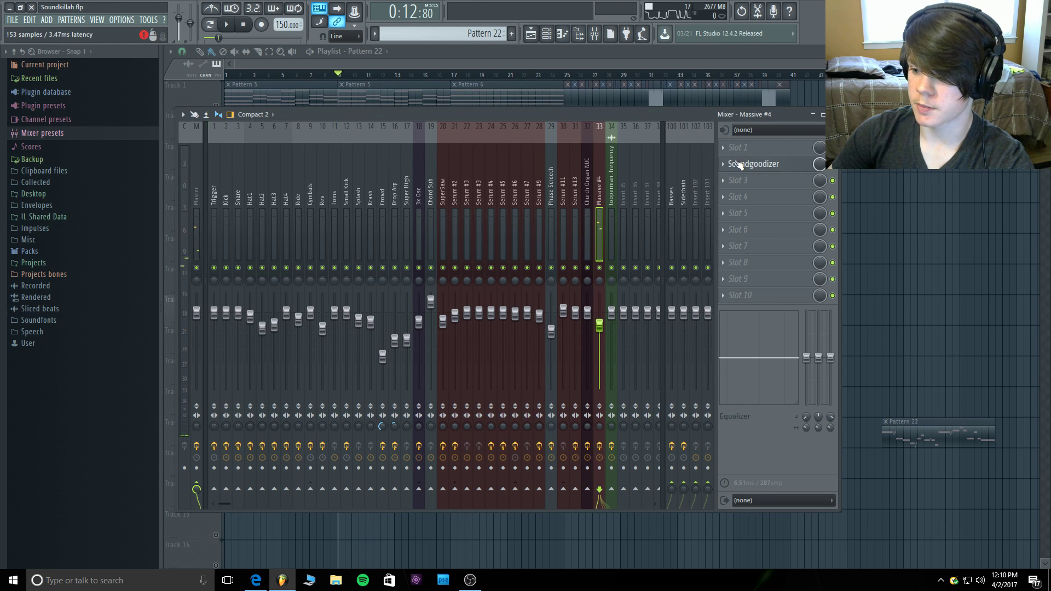
Move Soundgoodizer to the first effect slot of Massive #4 and add Fruity Delay 2 in slot 2.
left_click(735, 169)
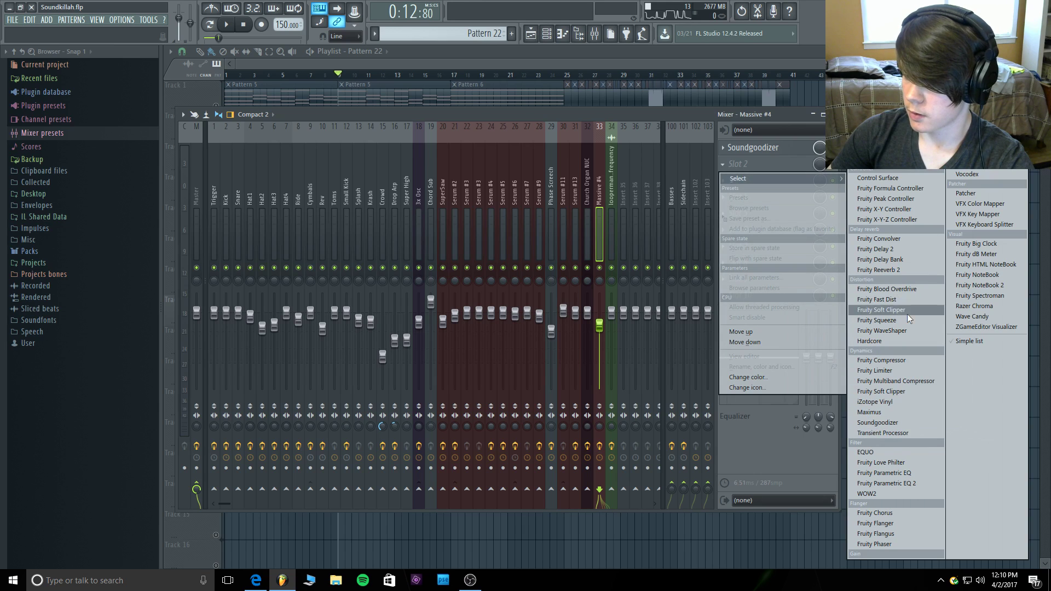
left_click(910, 249)
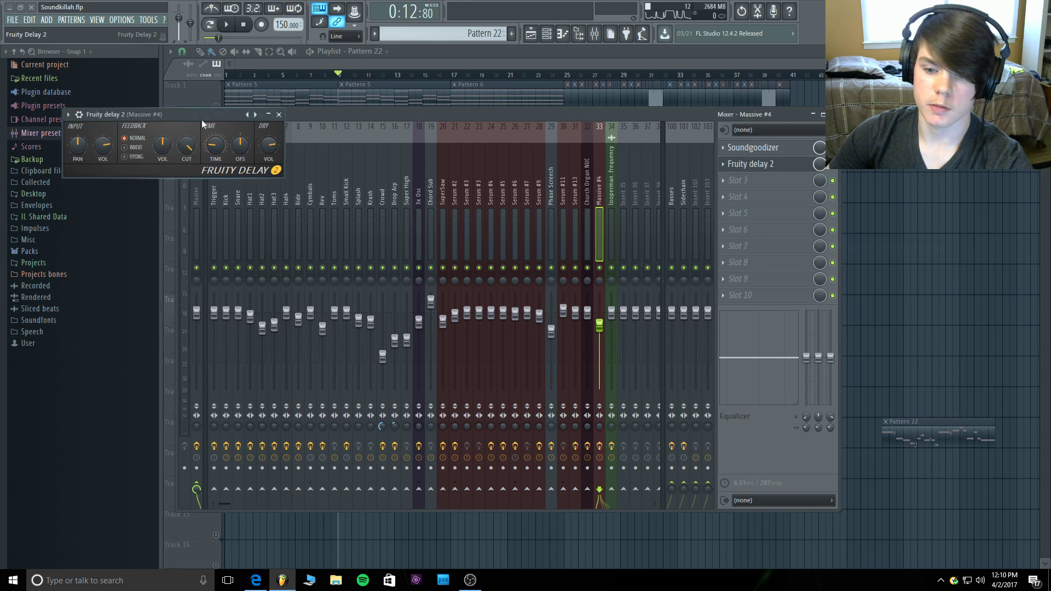
left_click_drag(201, 114, 359, 111)
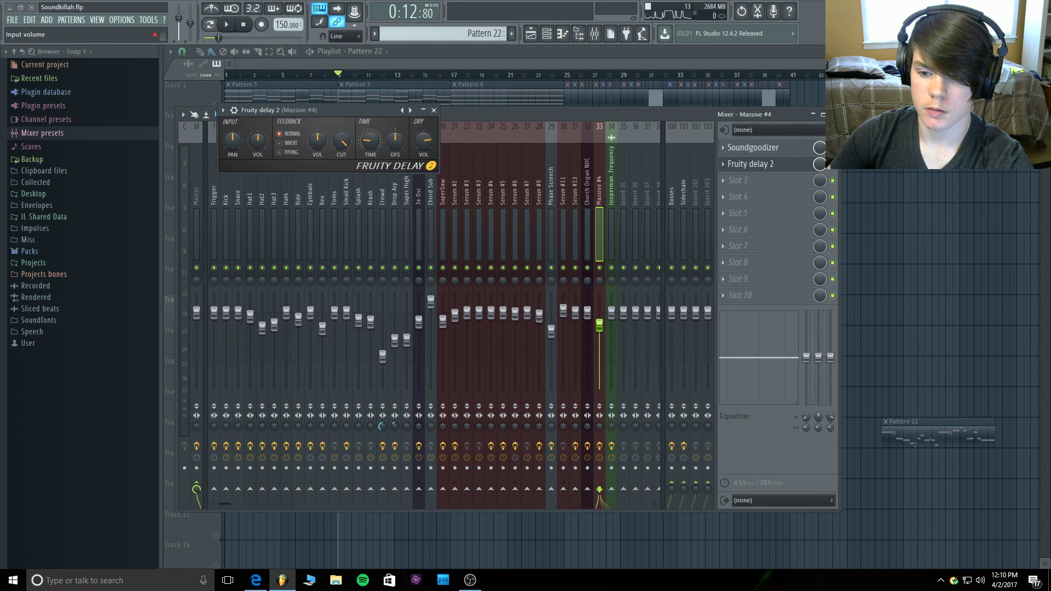
Tune Fruity Delay 2 during playback with ping-pong feedback, a lower input volume, a delay time of 2:00, and an adjusted time offset.
key("space")
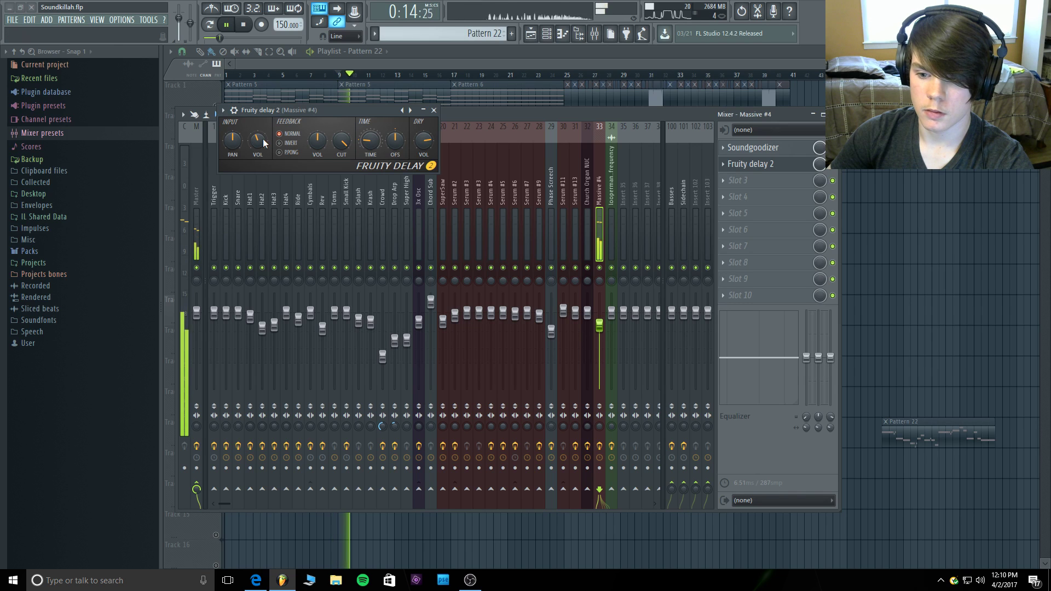
left_click(291, 152)
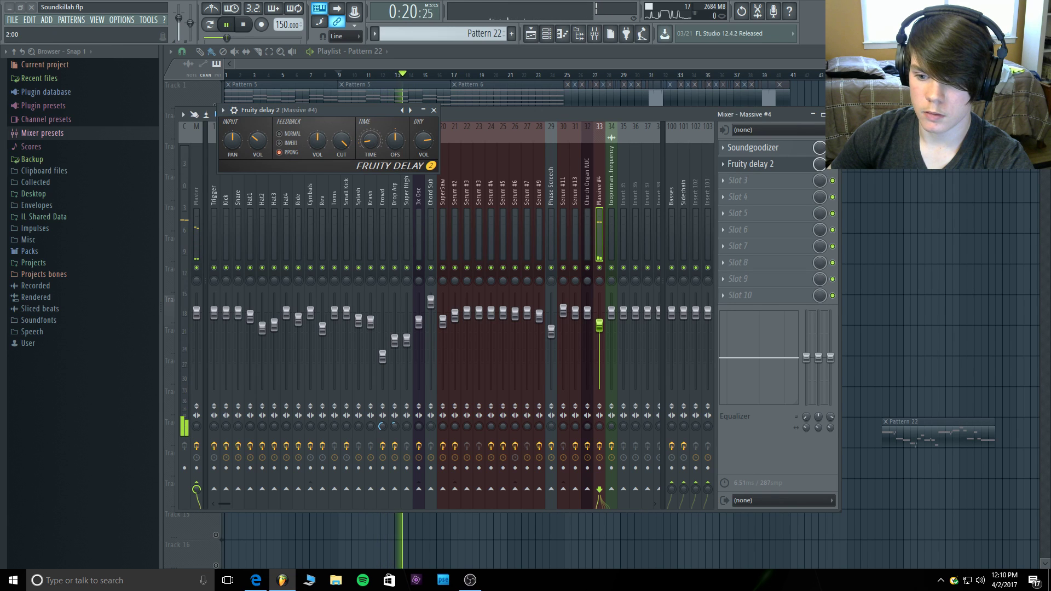
left_click_drag(377, 145, 377, 159)
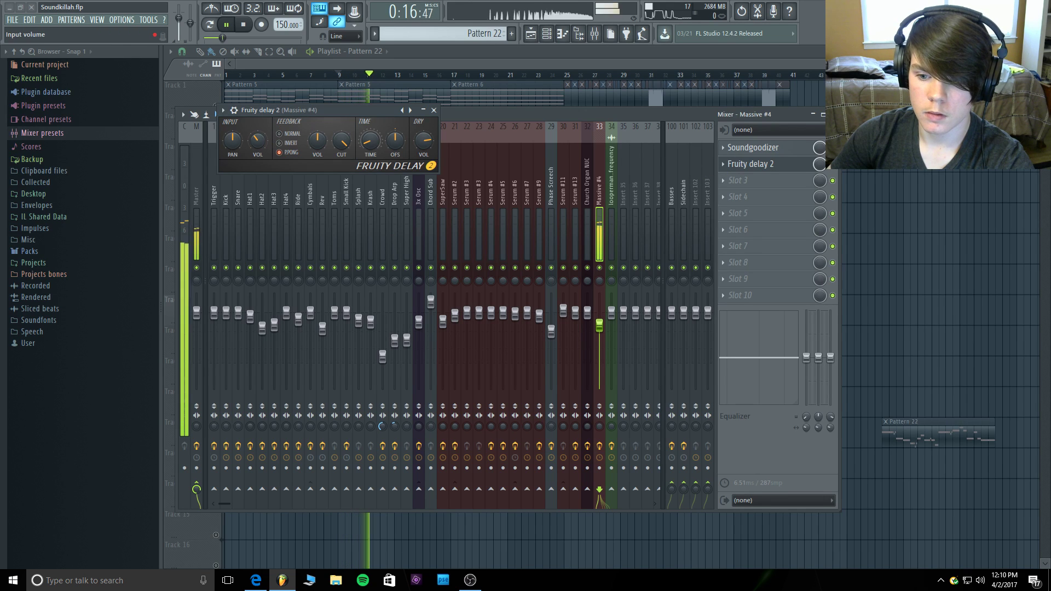
left_click(280, 143)
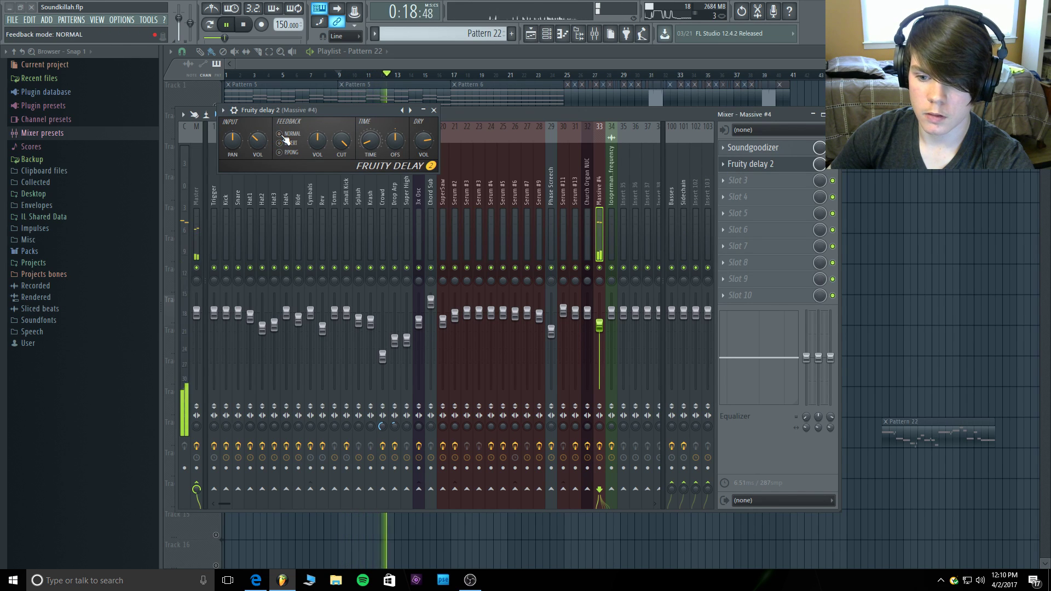
left_click(281, 152)
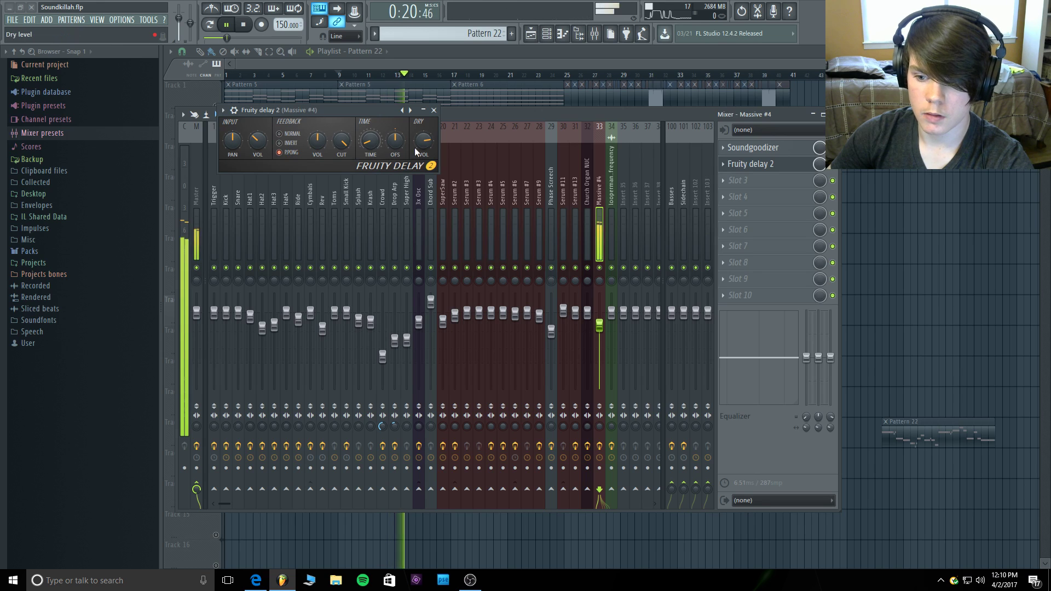
left_click_drag(402, 142, 402, 151)
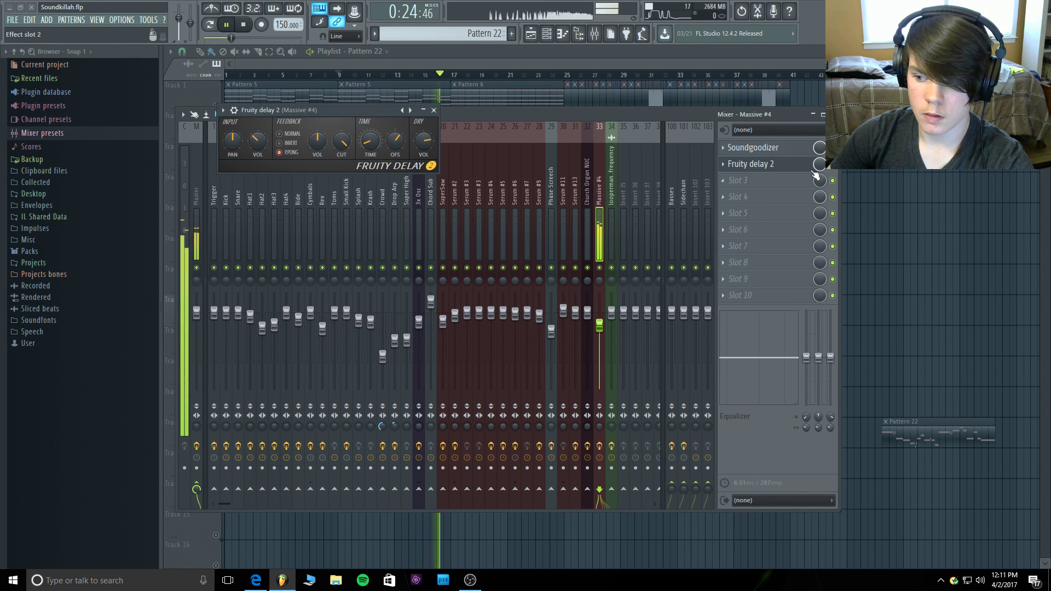
key("space")
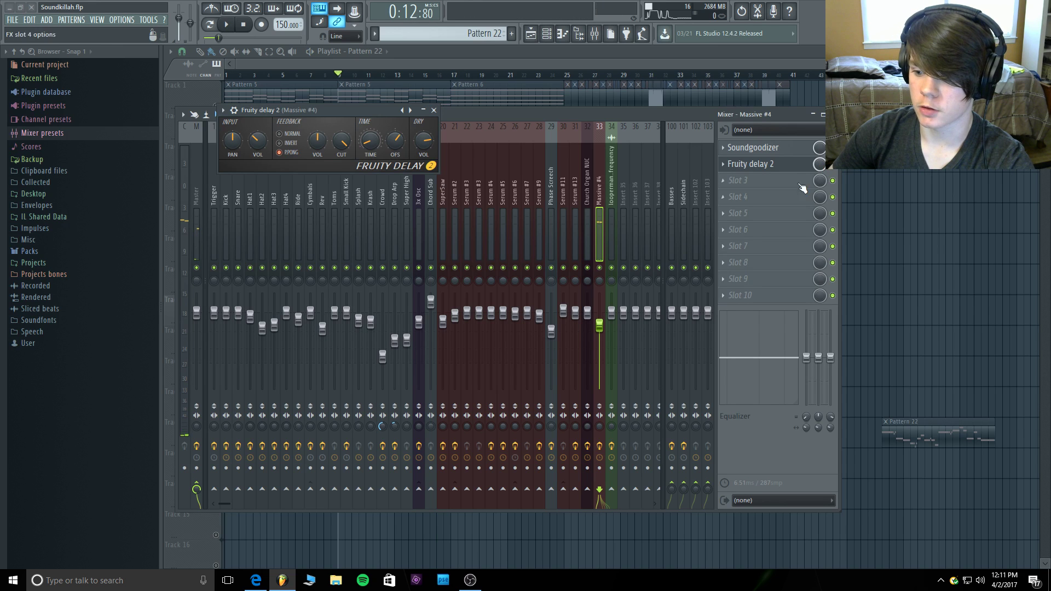
Close the mixer and the delay window, unsolo Track 8, and play the full arrangement from bar 9.
key("F9")
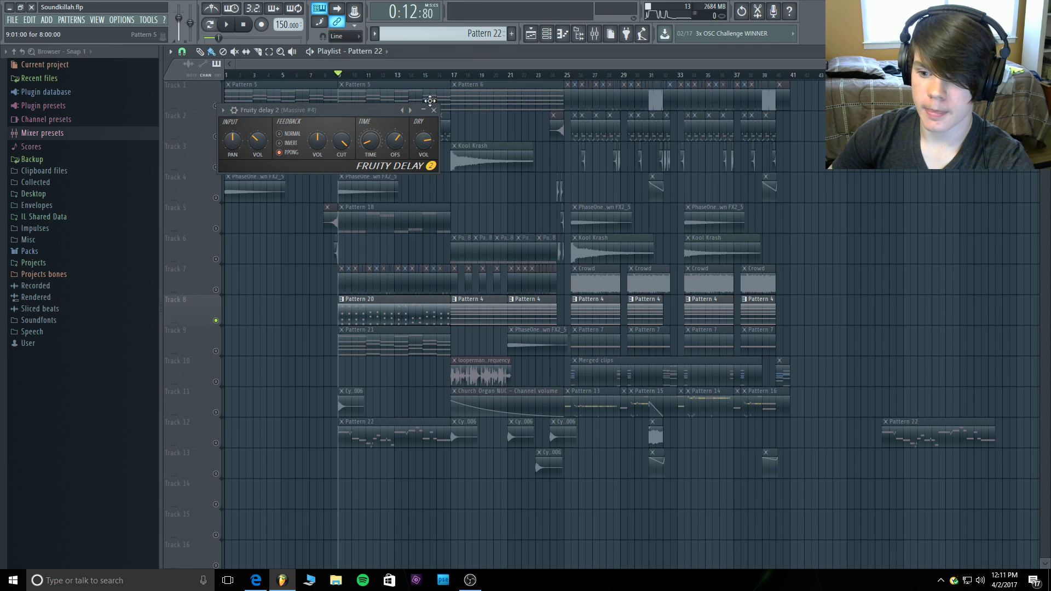
left_click(434, 110)
right_click(212, 317)
key("space")
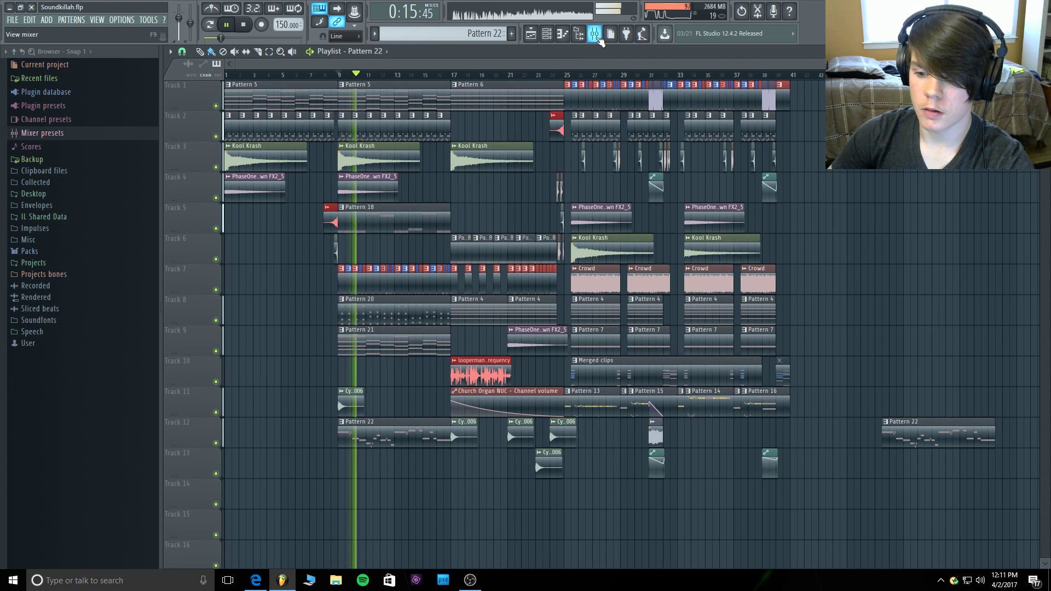
Listen to Track 12 and Track 9 one after the other in solo.
right_click(215, 443)
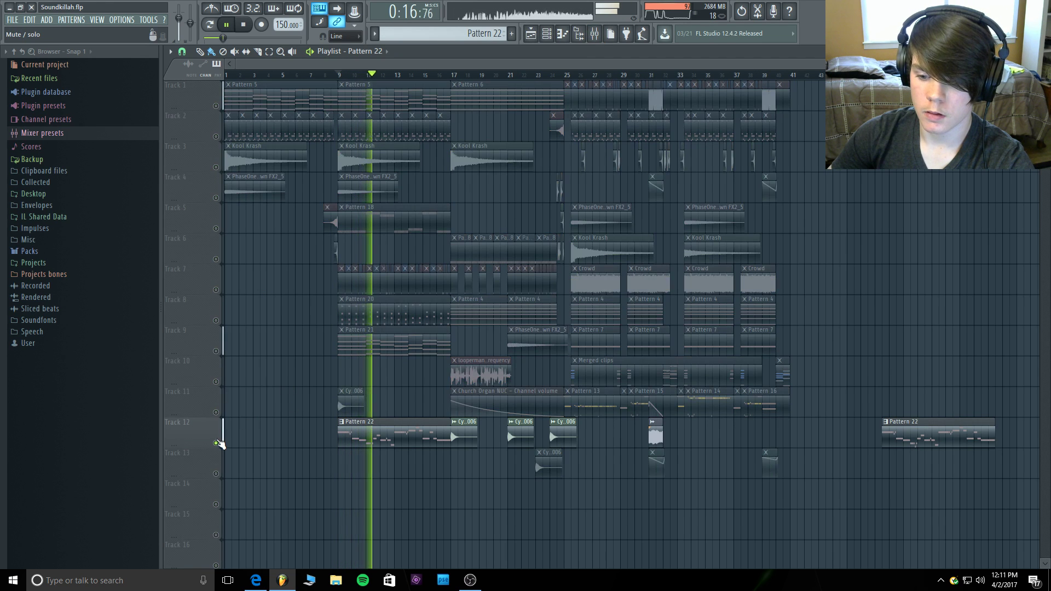
right_click(216, 443)
right_click(217, 351)
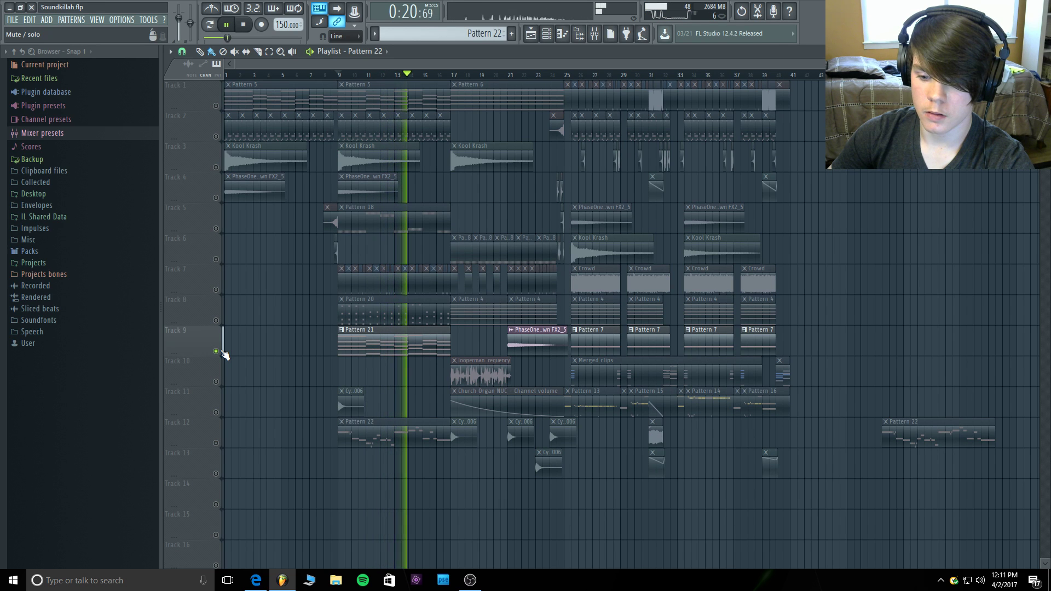
key("space")
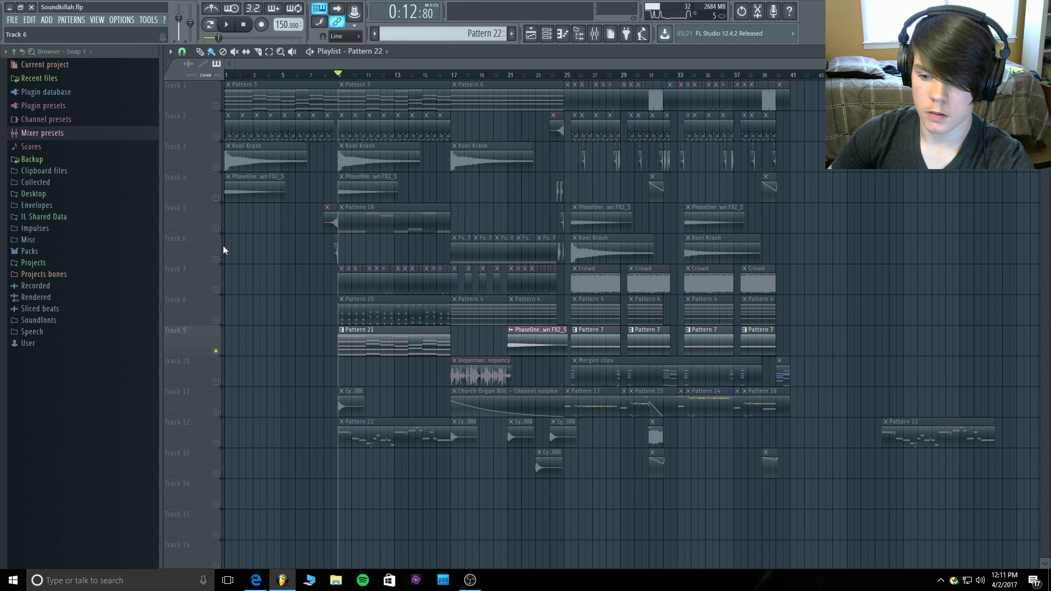
Solo Track 5 and play it from bar 9 to hear Pattern 18 on its own.
right_click(216, 229)
key("space")
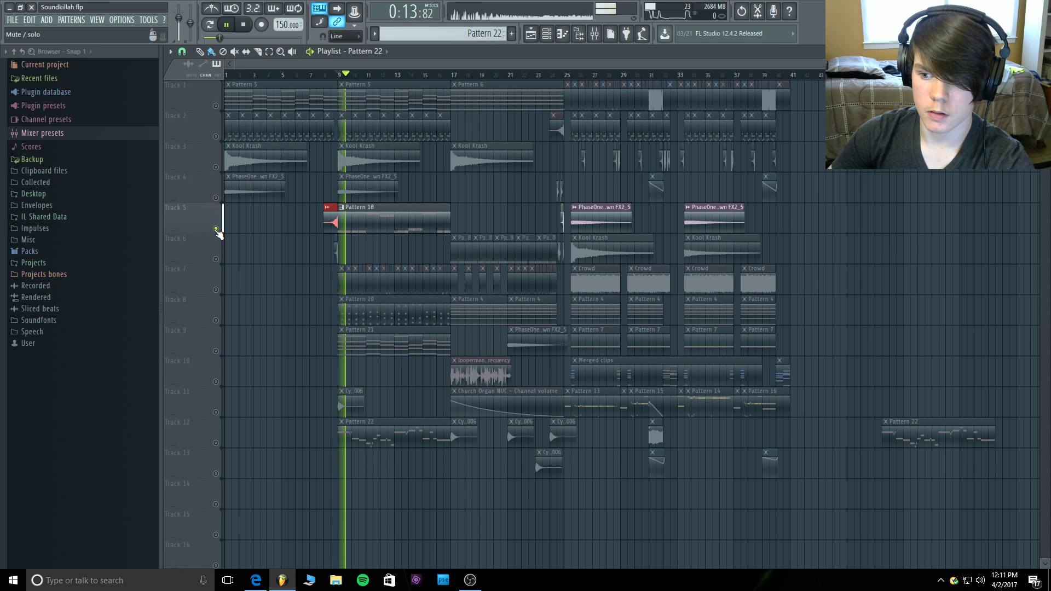
key("space")
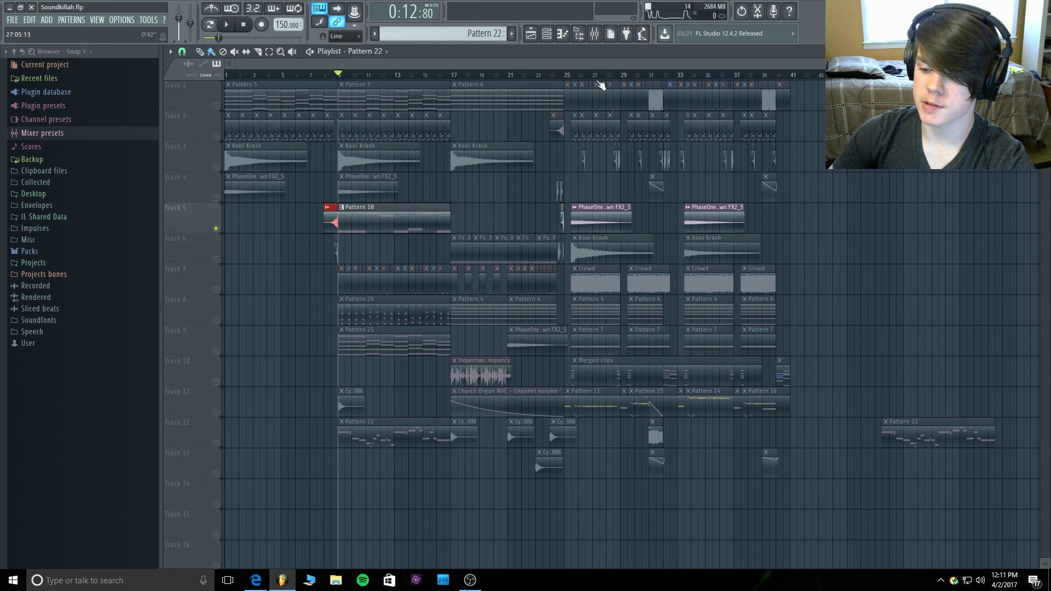
key("space")
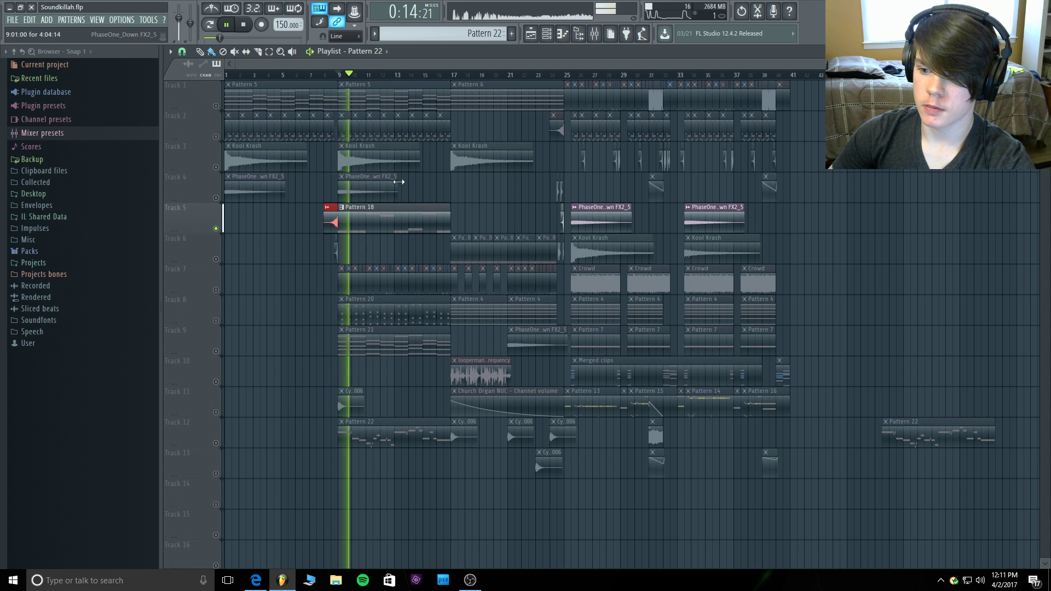
key("space")
Unsolo Track 5 and play from bar 9, muting and unmuting Track 2 and Track 1 in turn to compare the mix.
right_click(216, 229)
key("space")
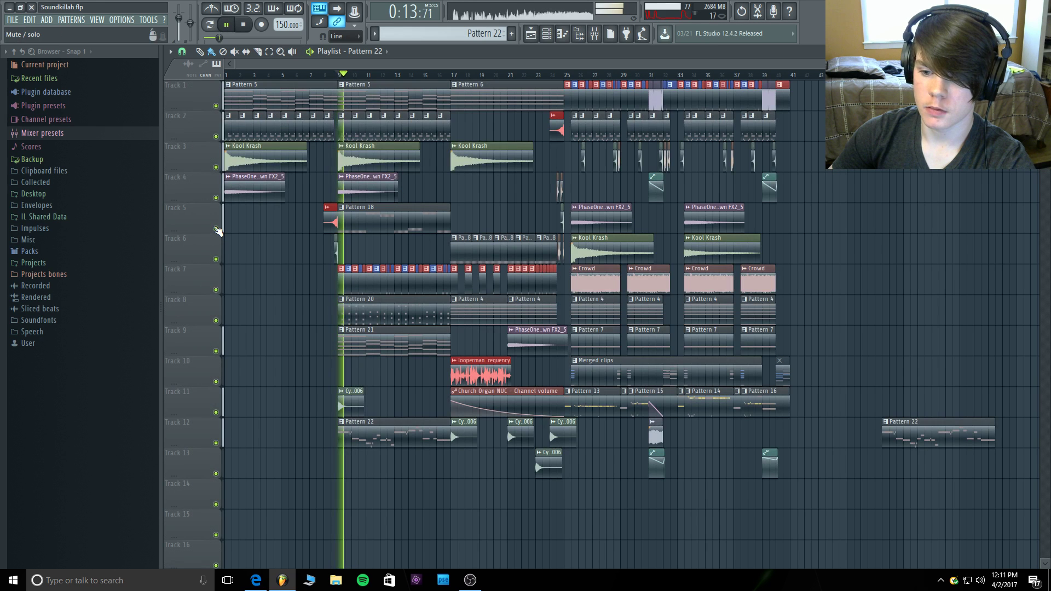
left_click(216, 137)
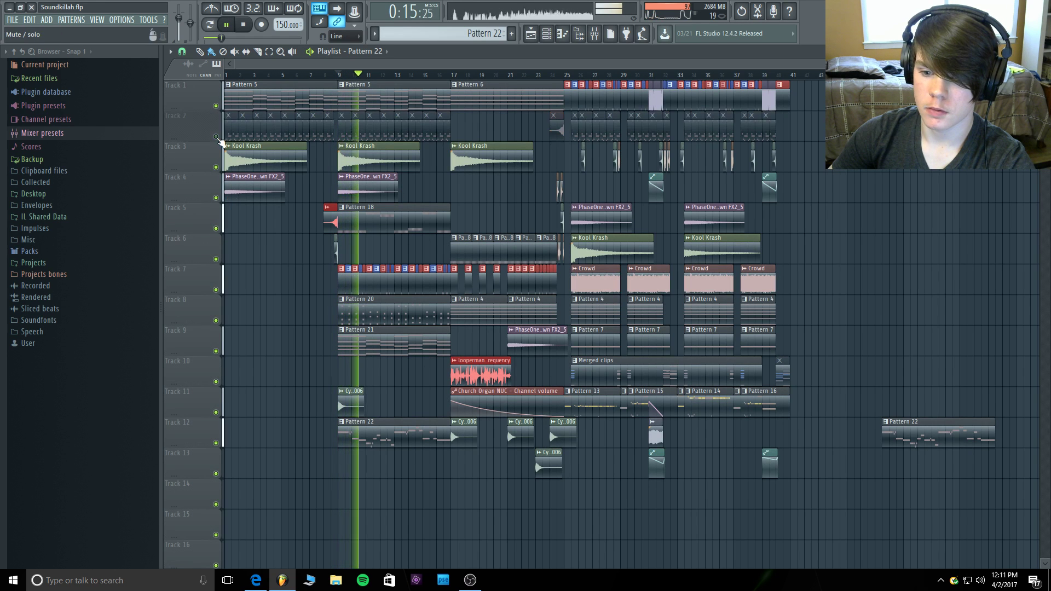
left_click(216, 137)
left_click(216, 105)
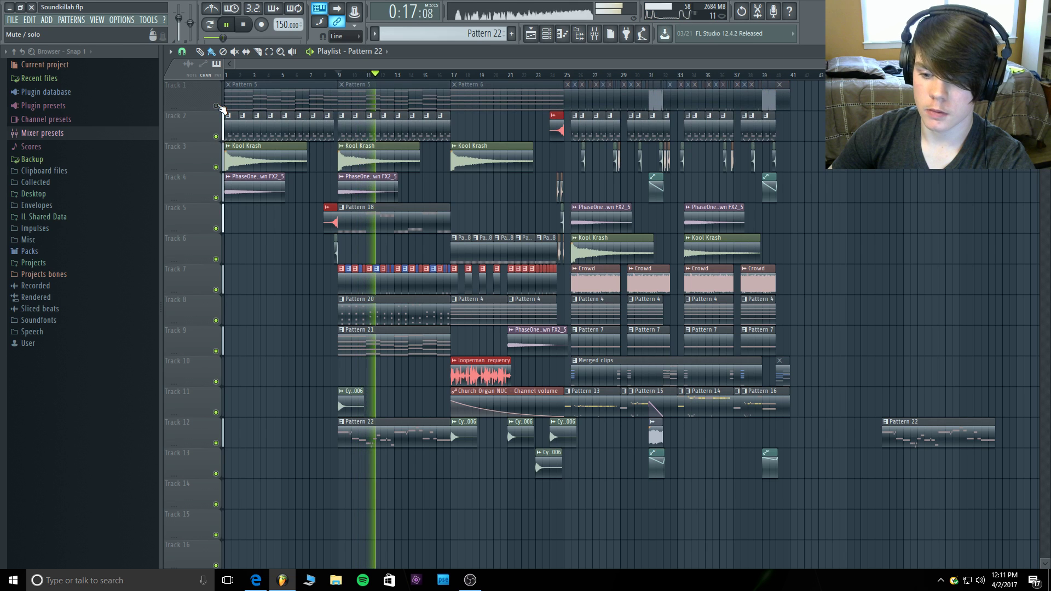
key("space")
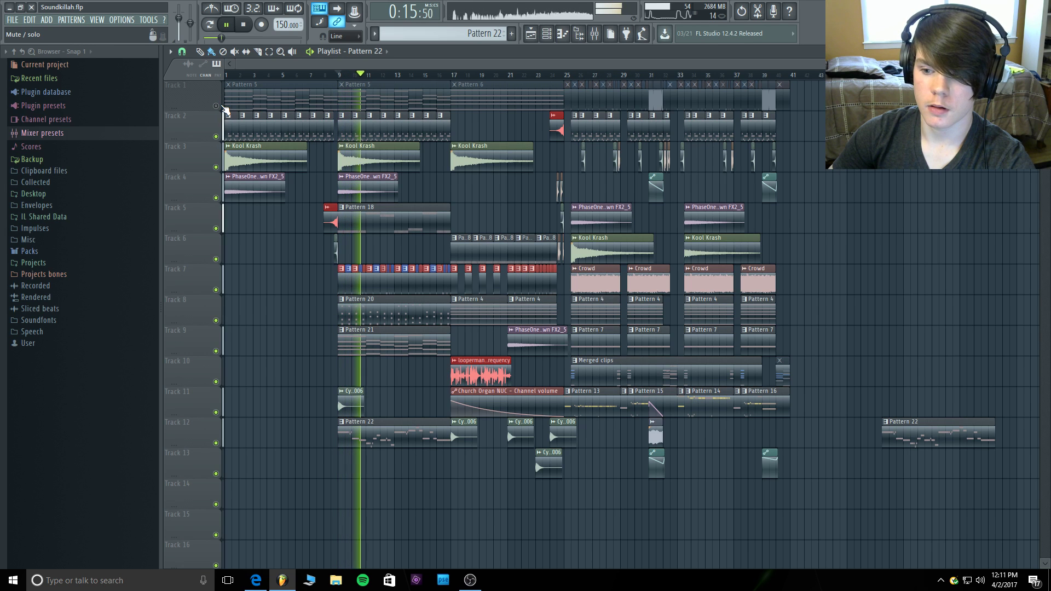
left_click(218, 106)
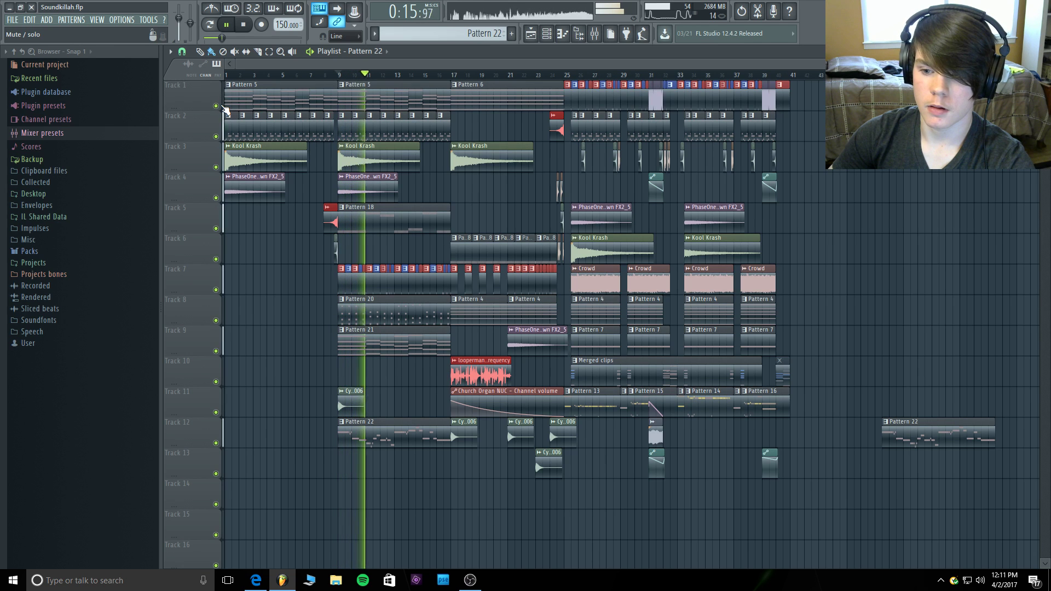
Solo Track 1 during playback and lower the Church Organ NUC mixer fader to 85% (-3.4 dB).
left_click(594, 33)
key("F9")
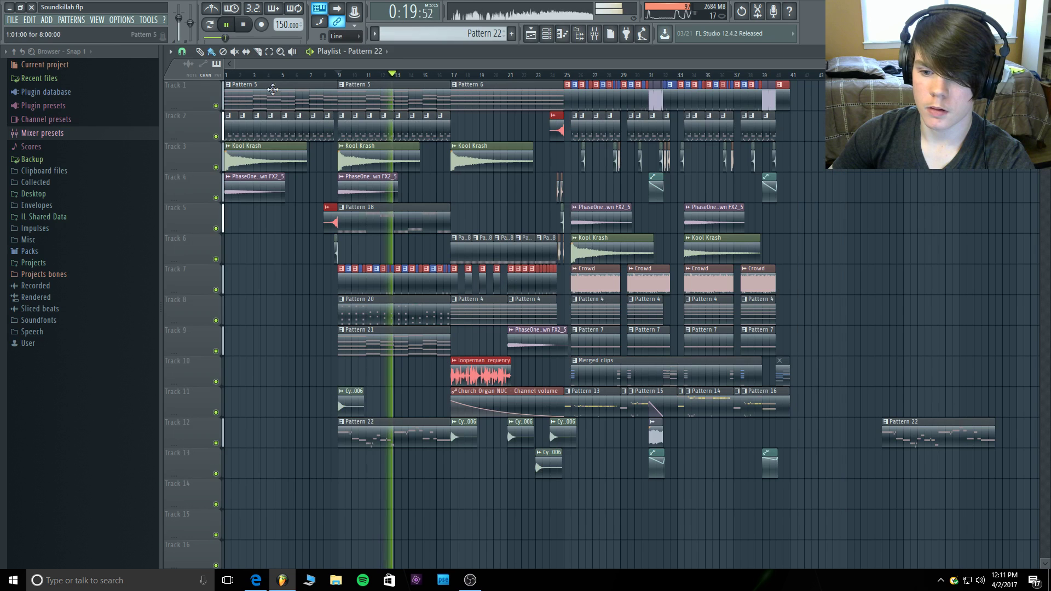
right_click(218, 107)
key("Escape")
left_click(218, 107, "ctrl")
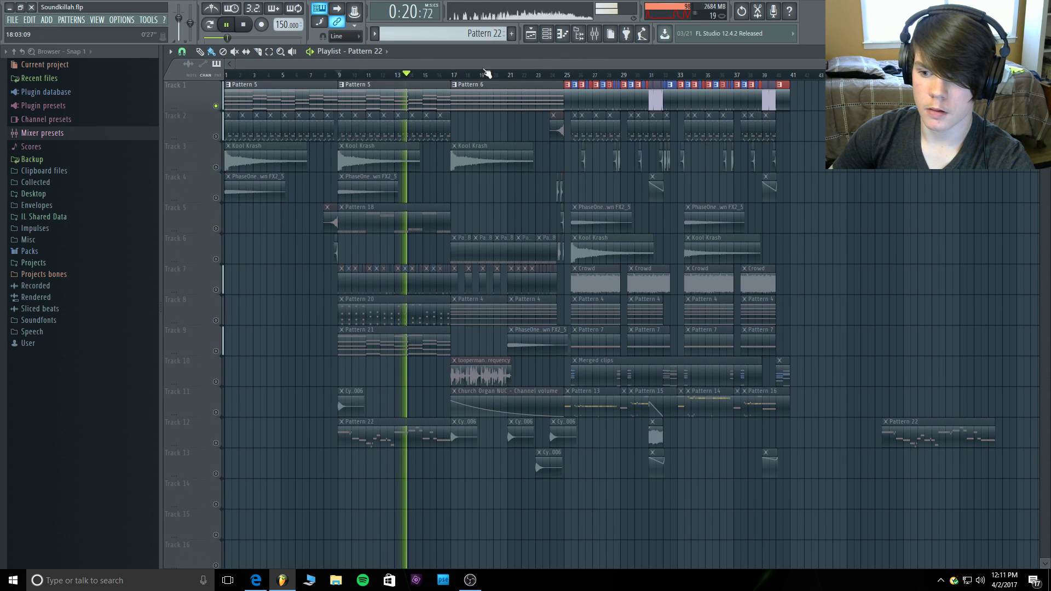
left_click(594, 34)
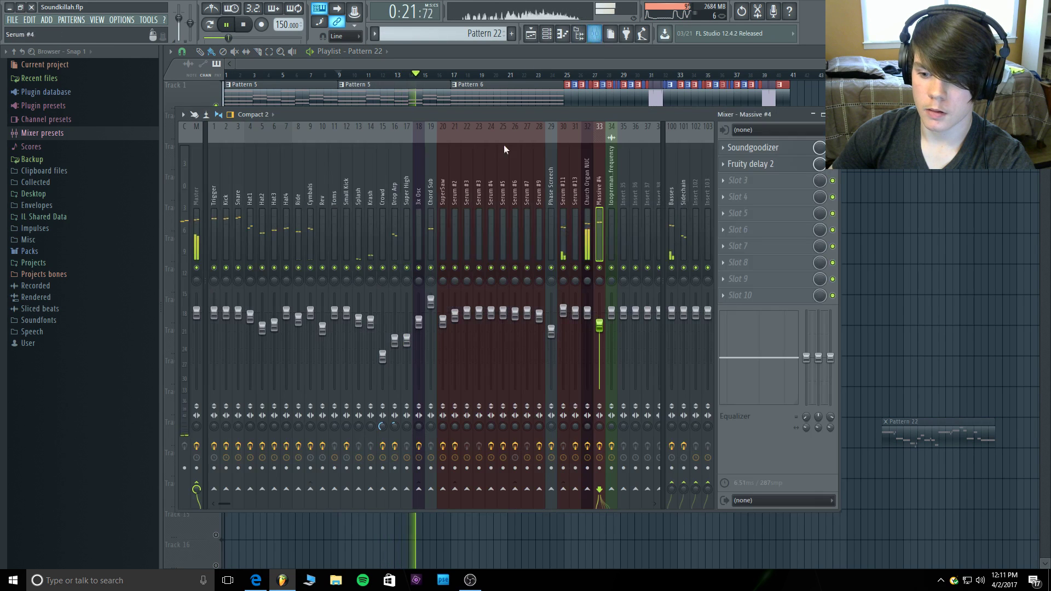
left_click(591, 246)
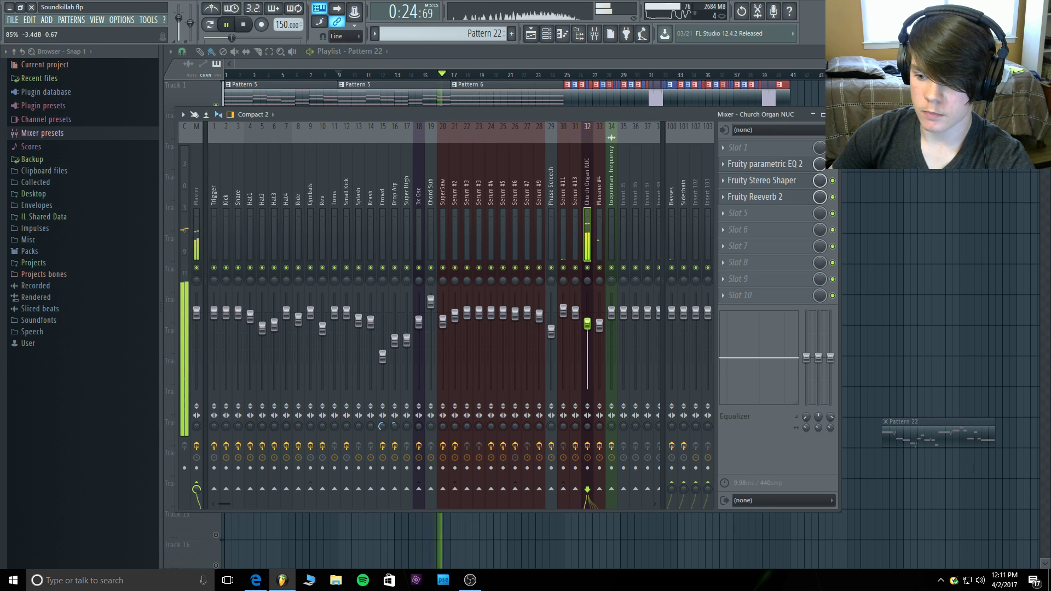
left_click(548, 62)
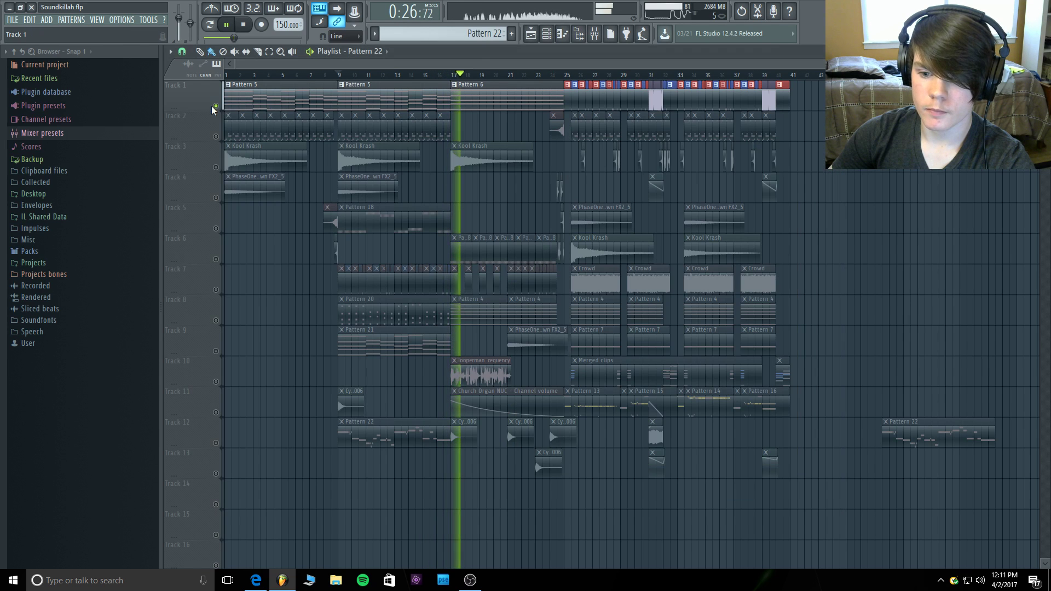
Unsolo Track 1, replay the full mix from bar 9, and set the Church Organ NUC fader to 84% (-3.7 dB).
right_click(219, 85)
left_click(217, 106, "ctrl")
left_click_drag(339, 75, 169, 83)
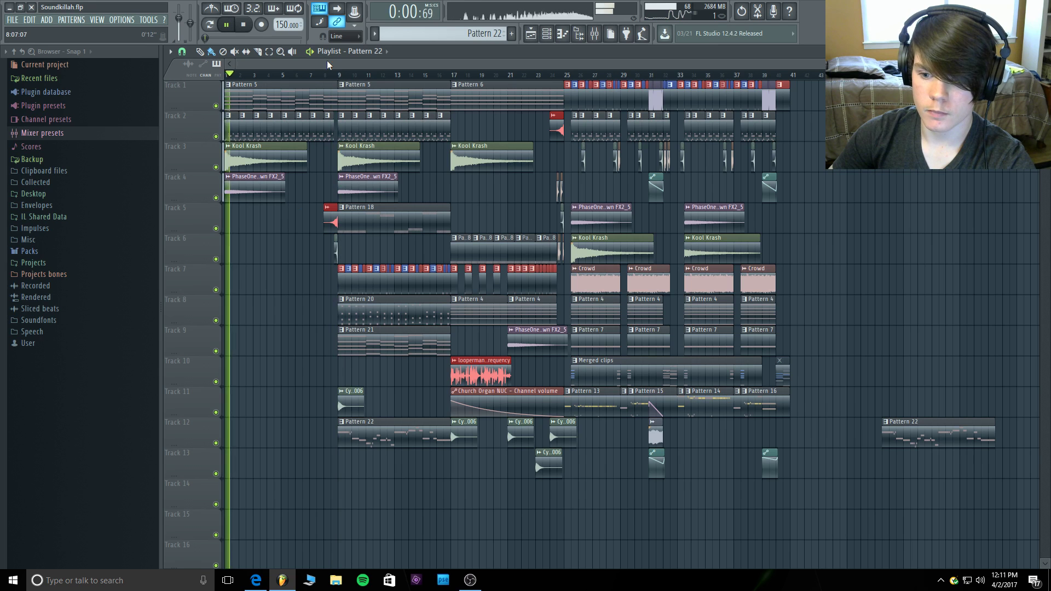
left_click(339, 75)
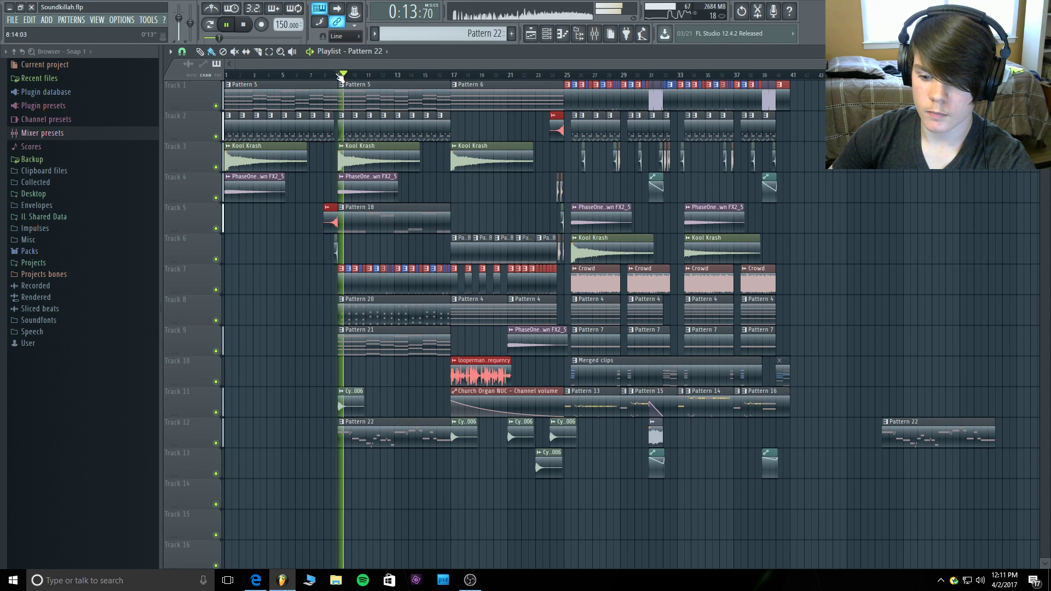
left_click(594, 33)
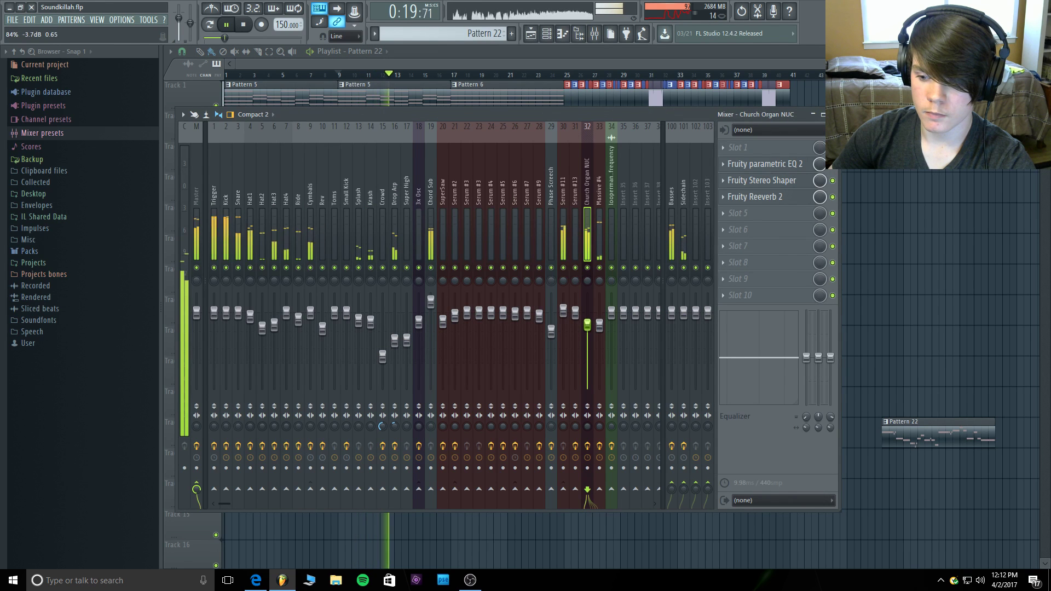
left_click(531, 53)
key("space")
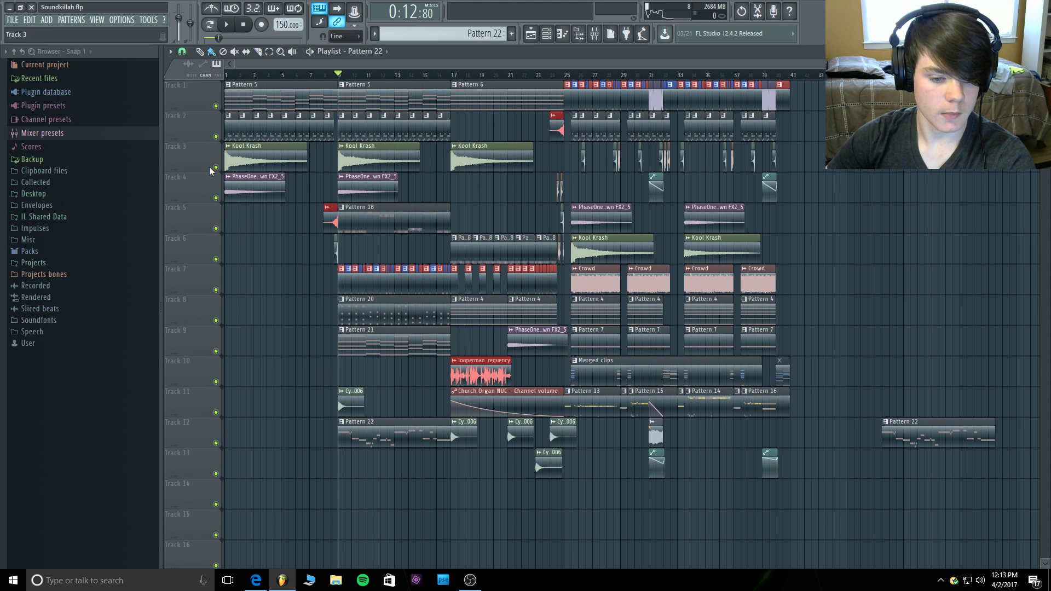
Mute Track 1 and listen to the arrangement from bar 9 without it.
left_click(217, 105)
key("space")
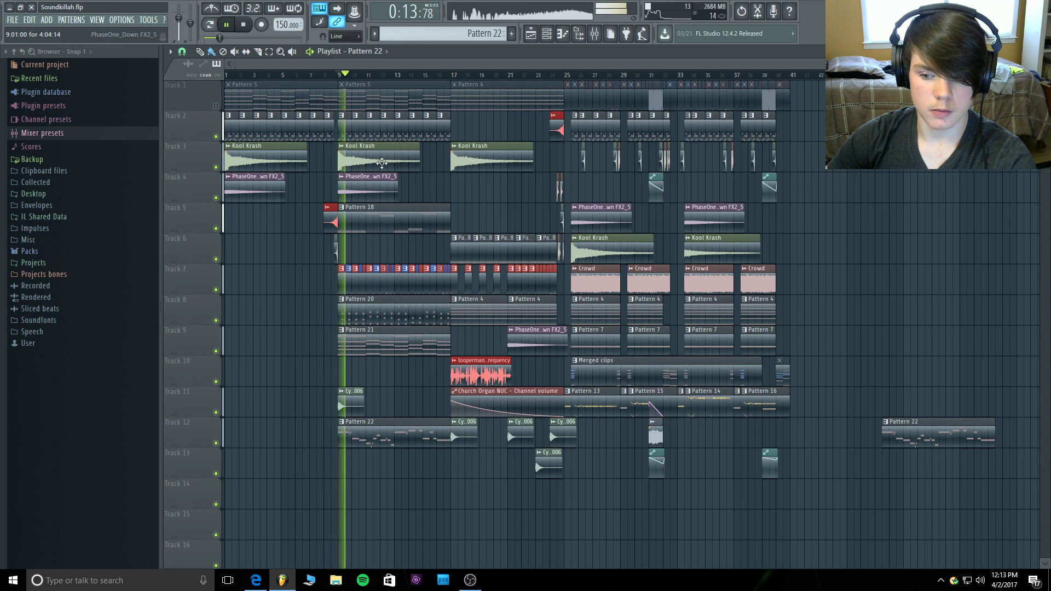
key("space")
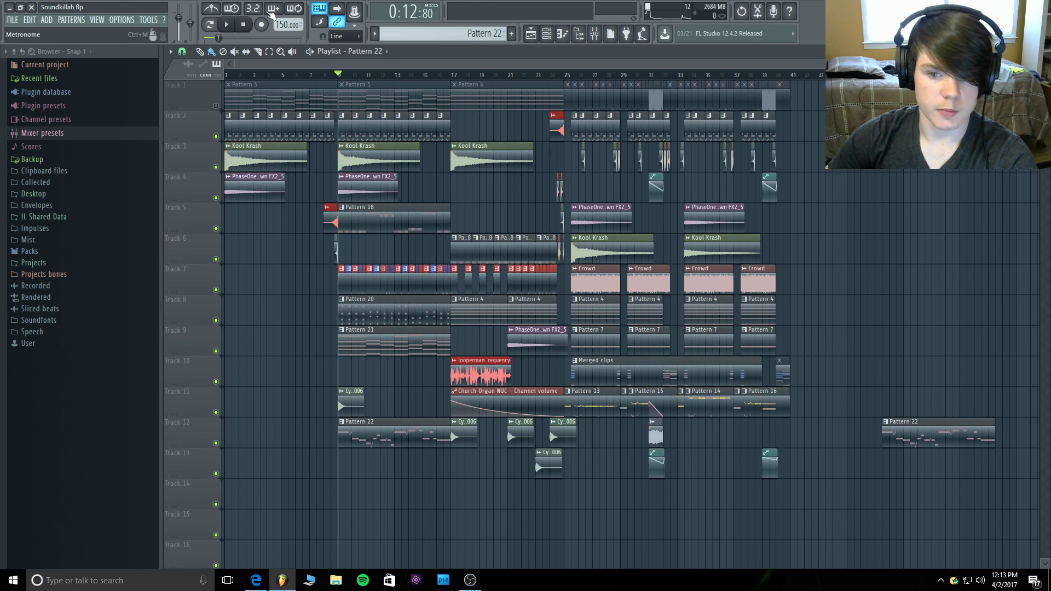
Look through the audio, general, project, info and file settings, including the available animation levels and advanced project options.
left_click(121, 20)
left_click(125, 47)
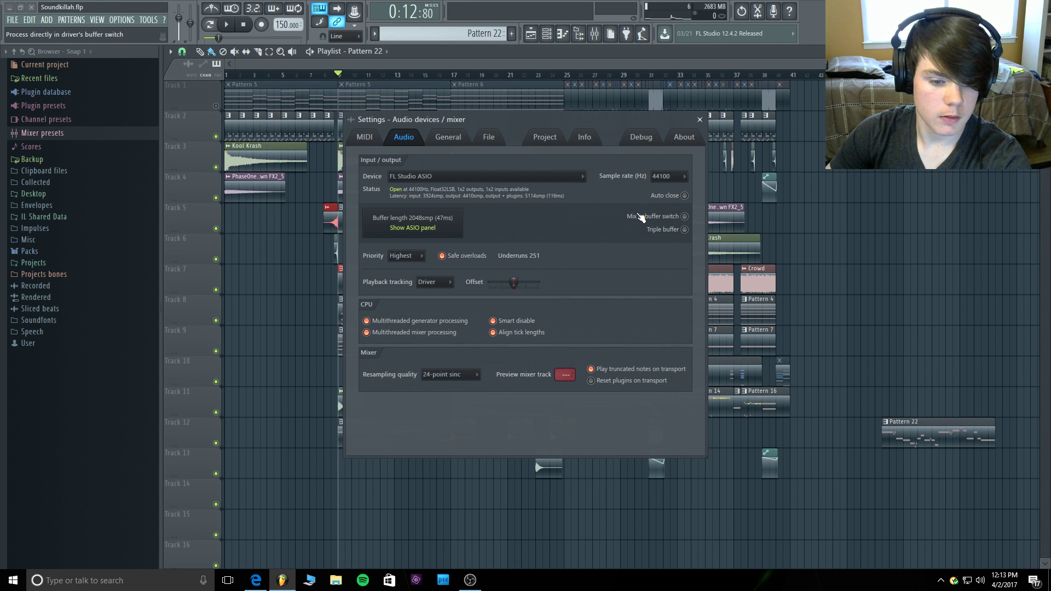
left_click(450, 138)
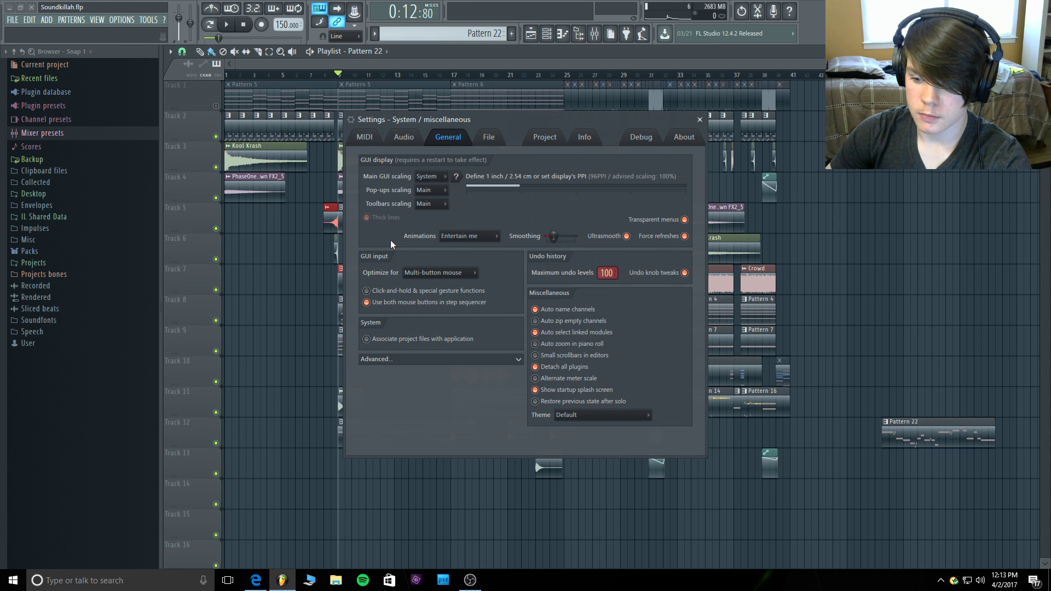
left_click(490, 239)
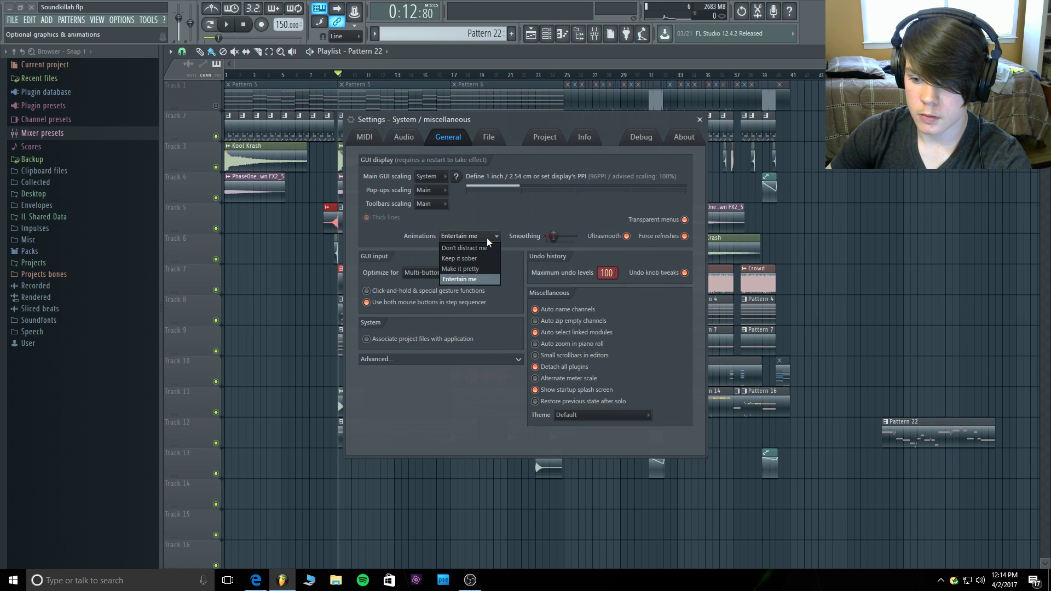
left_click(487, 216)
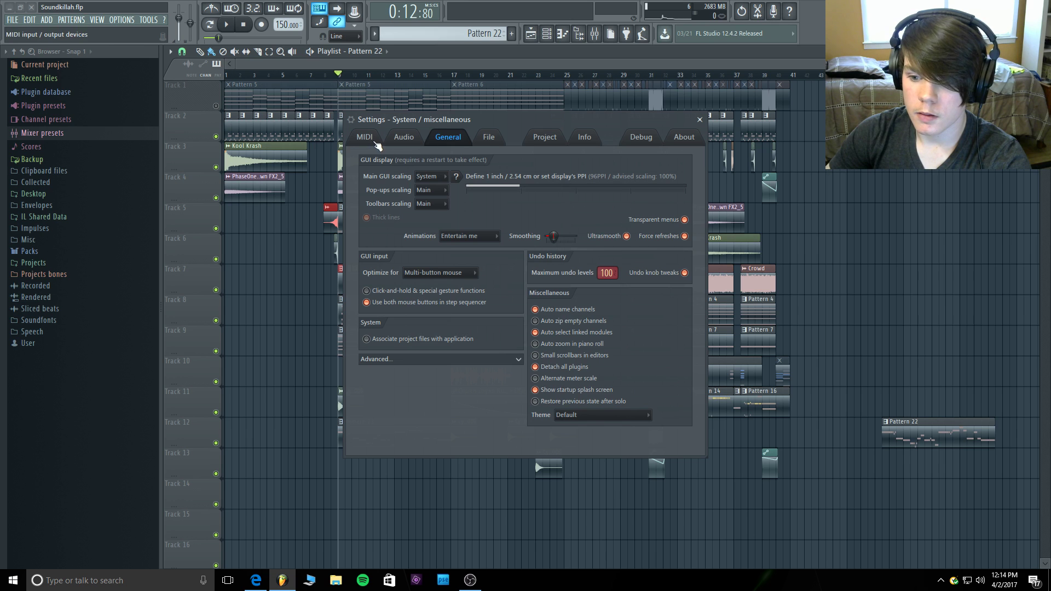
left_click(549, 142)
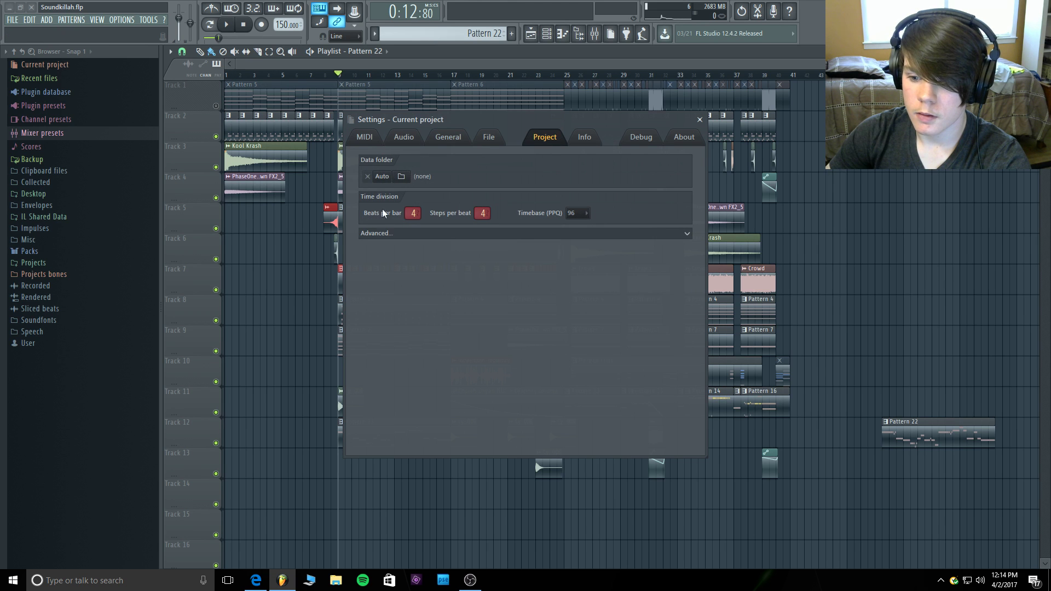
left_click(651, 234)
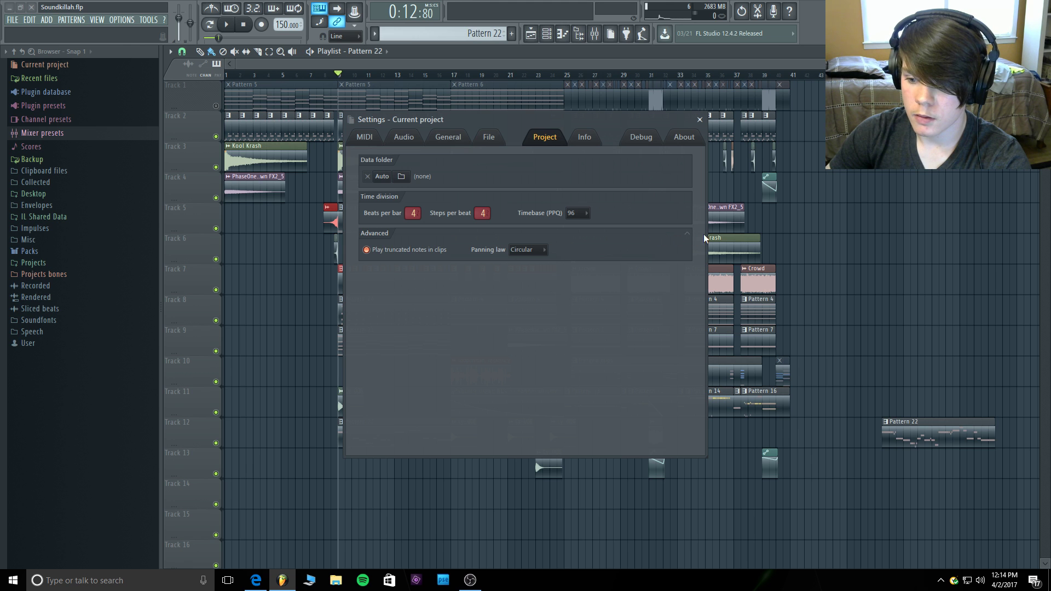
left_click(688, 240)
left_click(585, 138)
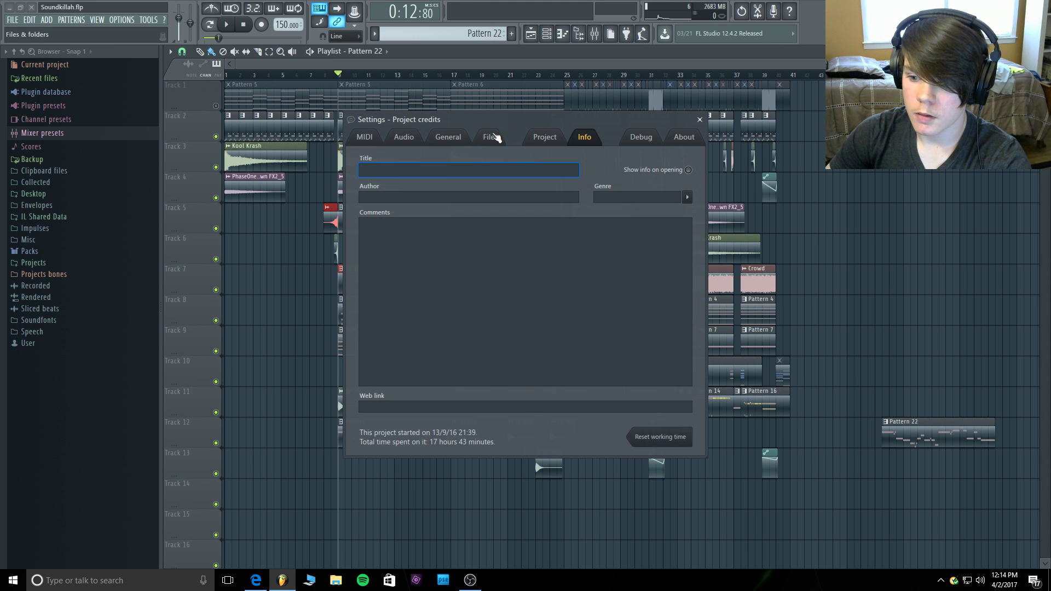
left_click(496, 138)
left_click(459, 140)
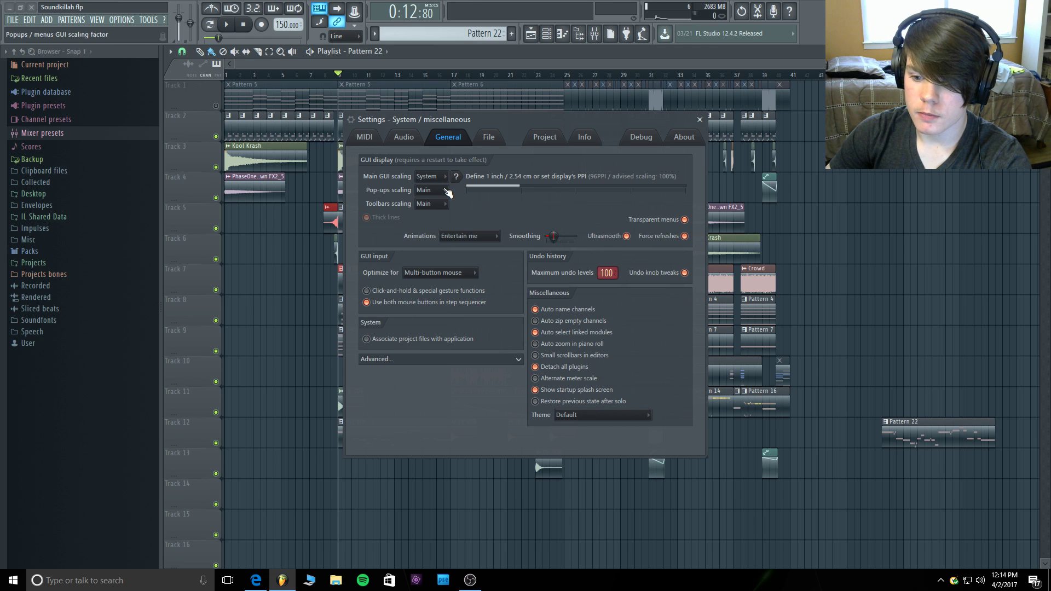
Set the interface animations to Don't distract me, turn off Ultrasmooth, and test playback from bar 9 with Track 1 unmuted.
left_click(471, 237)
left_click(474, 244)
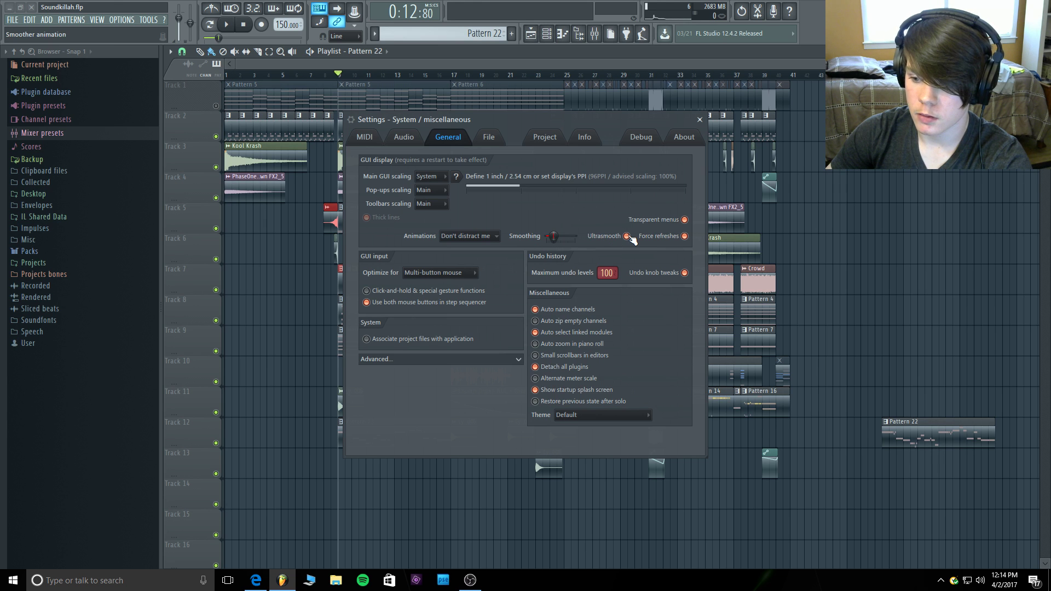
left_click(226, 25)
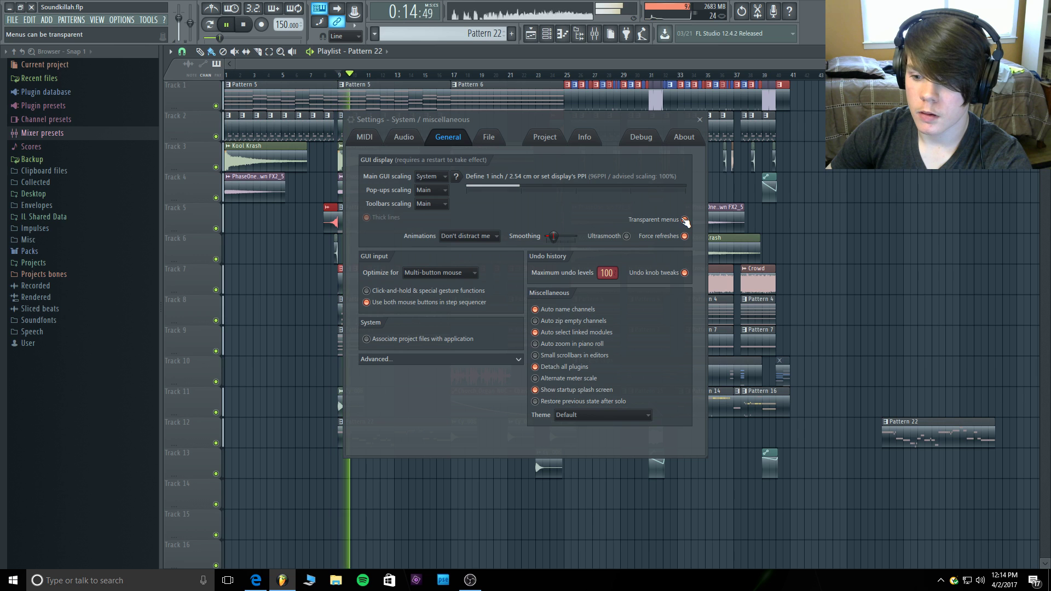
key("space")
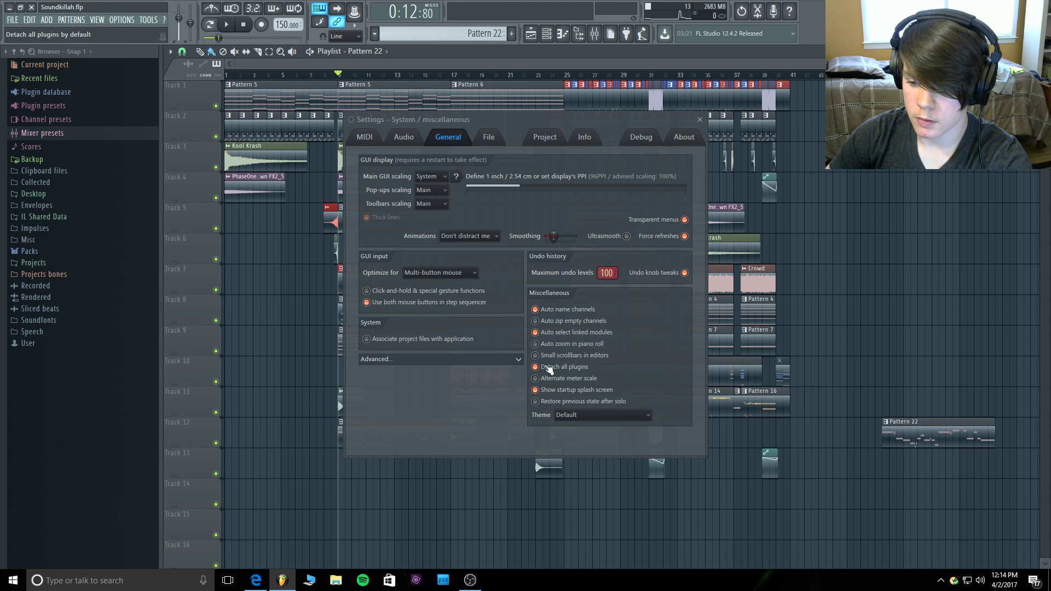
Examine the advanced general settings, including the sample preview and power plan options, and collapse the section again.
left_click(482, 360)
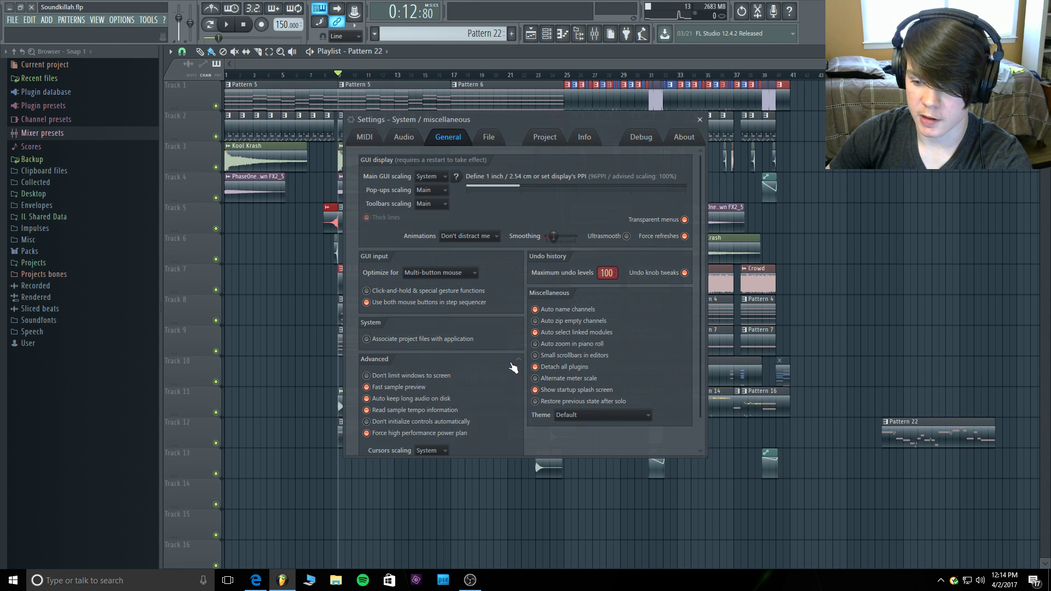
scroll(472, 401, "down", 1)
scroll(472, 399, "down", 1)
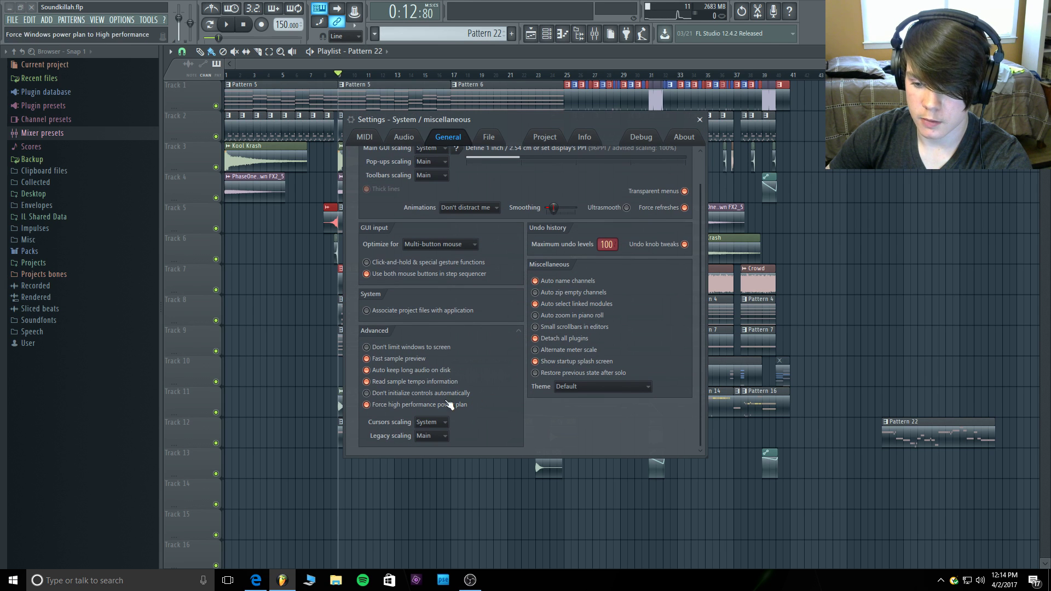
left_click(515, 330)
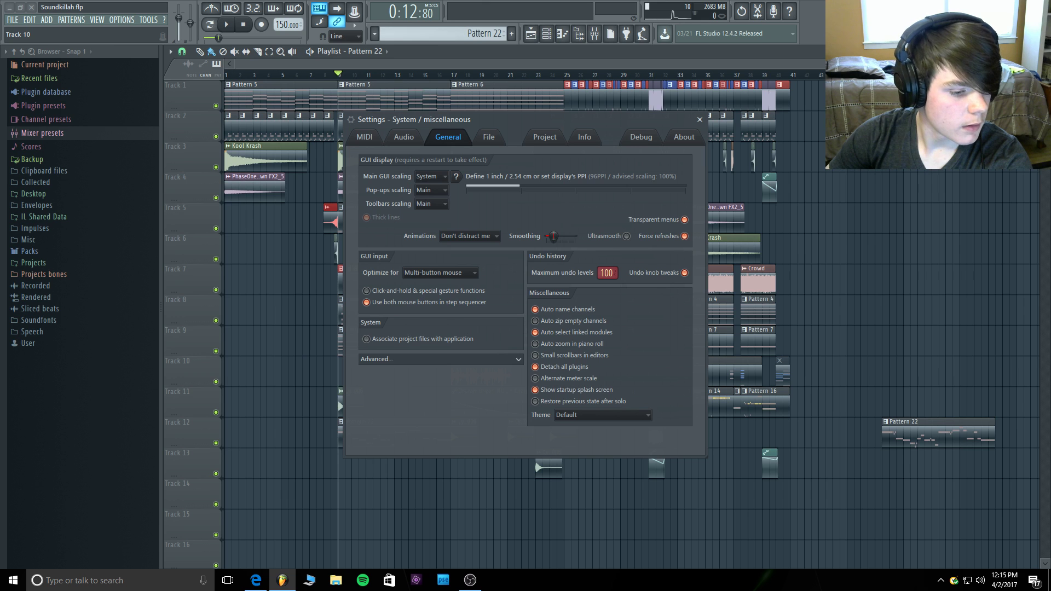
left_click(256, 581)
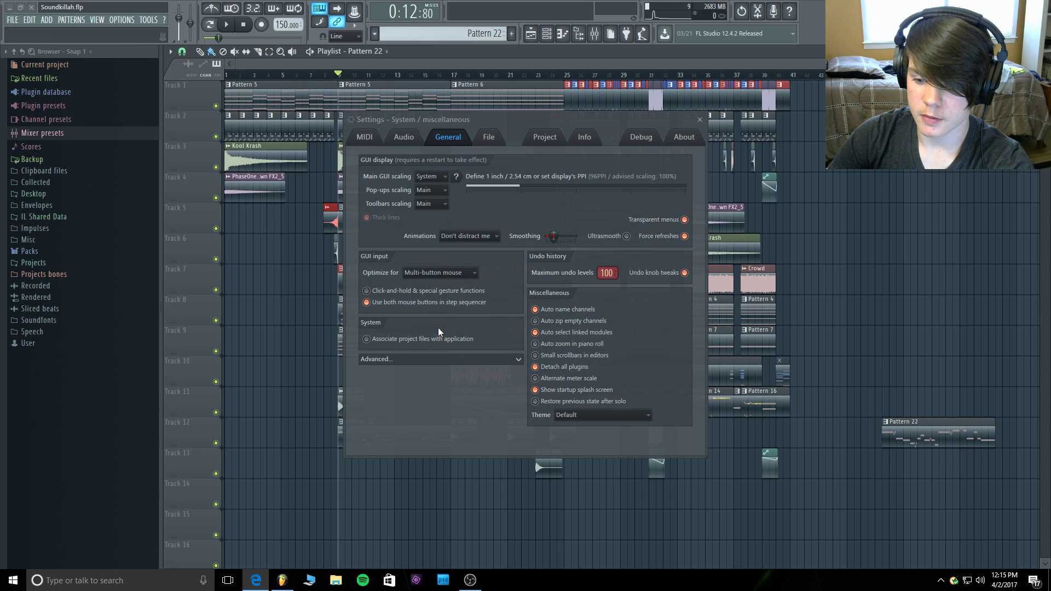
left_click(447, 359)
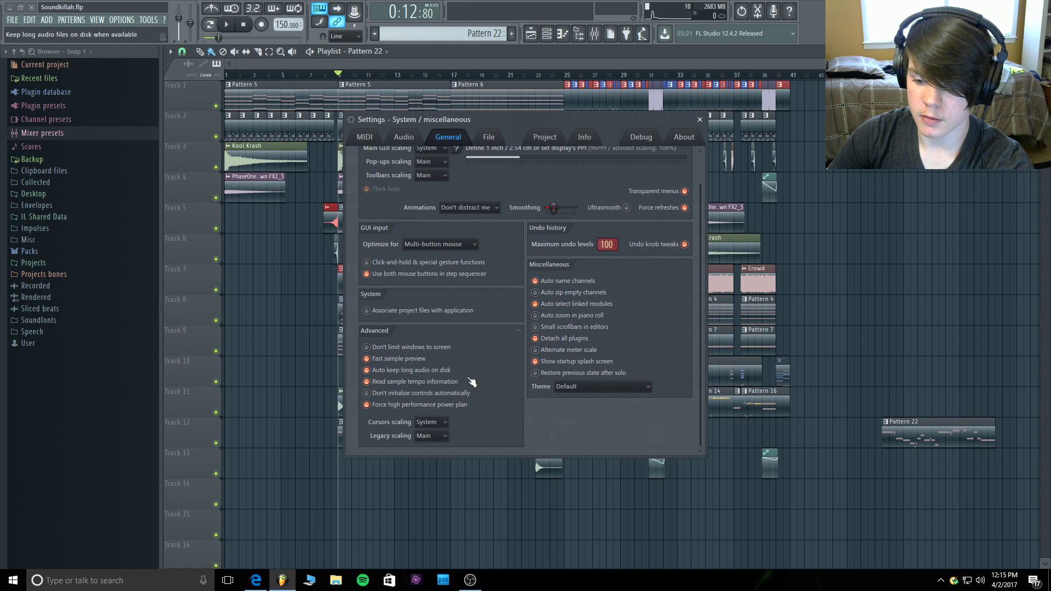
left_click(509, 331)
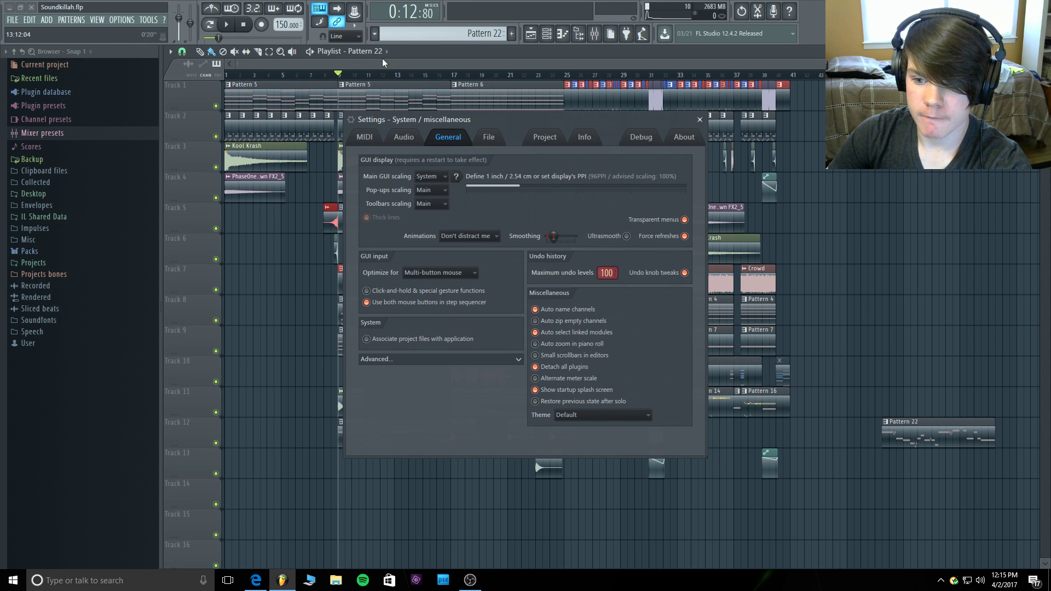
Lower the control smoothing in the general settings and play the arrangement from bar 9 to test it.
key("space")
key("space")
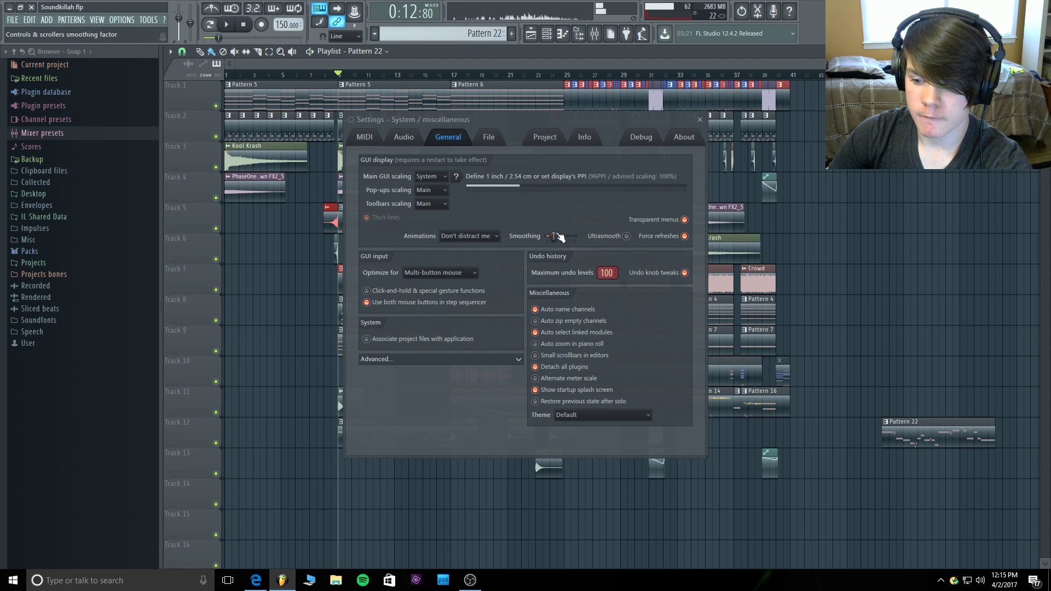
left_click_drag(554, 236, 545, 237)
key("space")
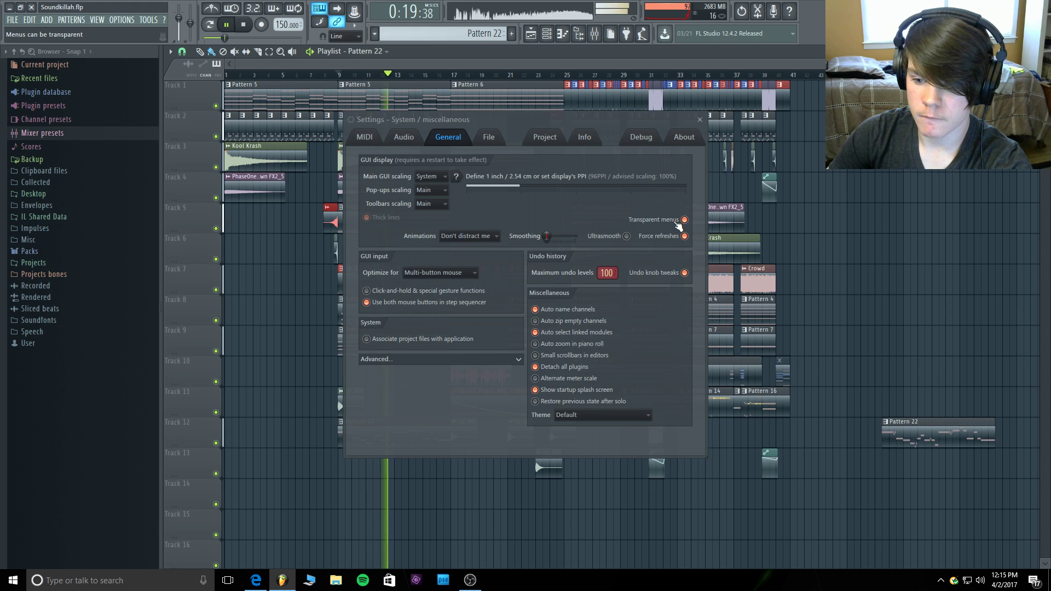
Stop playback and set the timebase to 24 PPQ in the project general settings.
key("space")
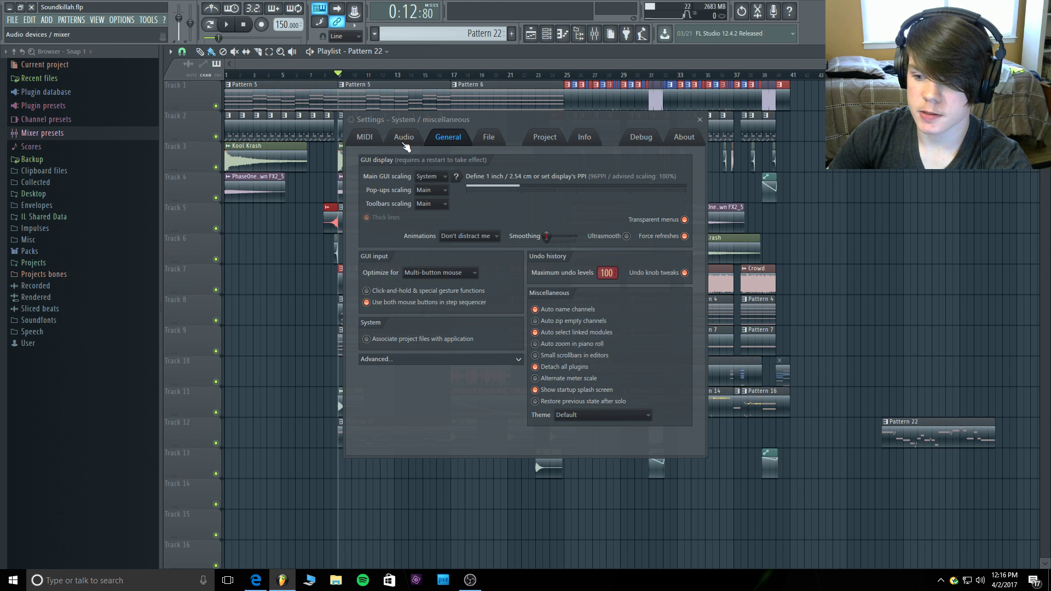
left_click(544, 138)
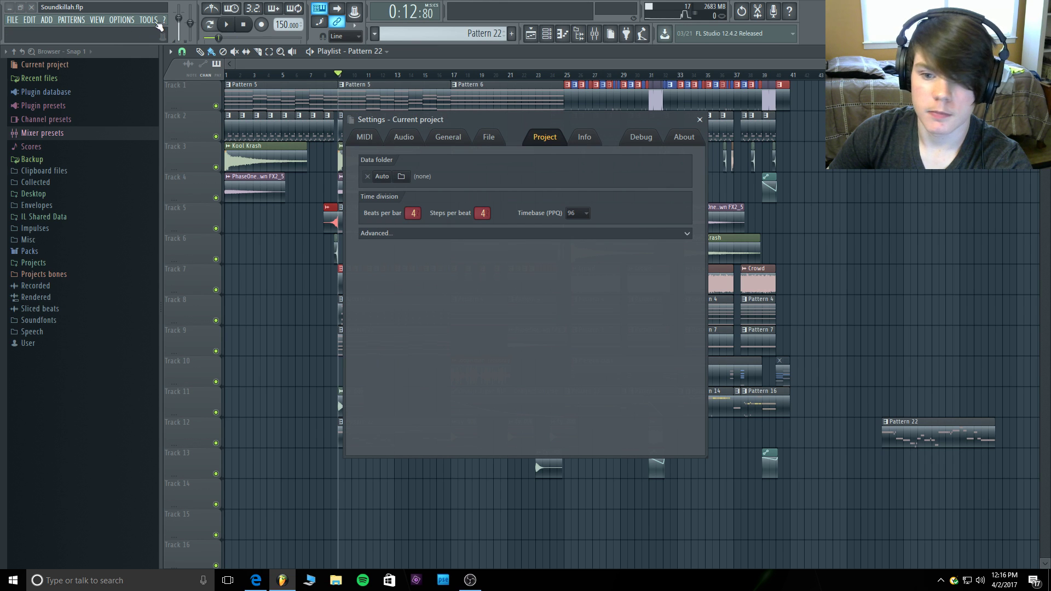
left_click(119, 20)
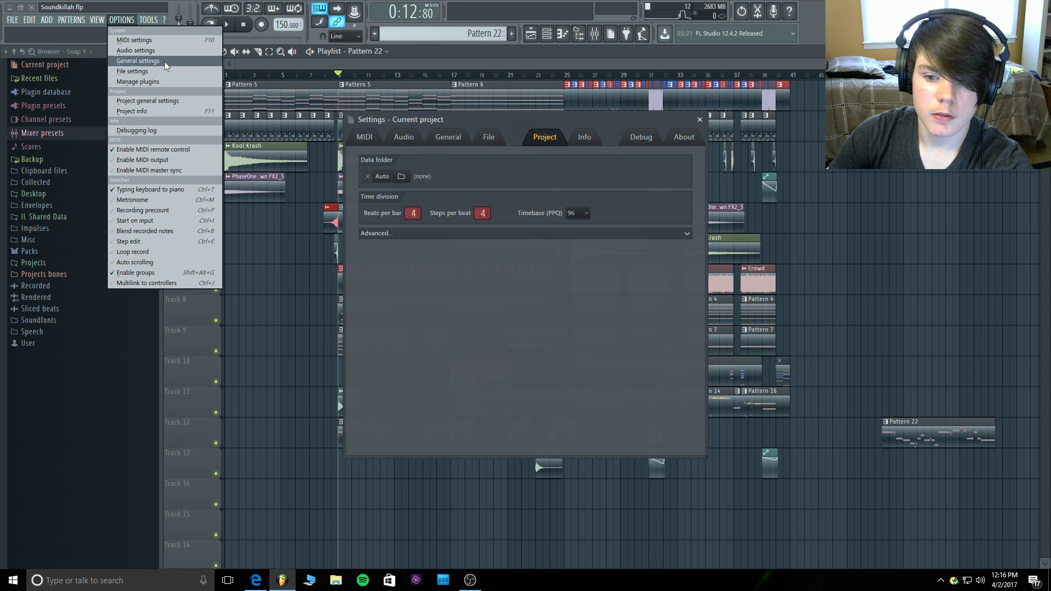
left_click(162, 102)
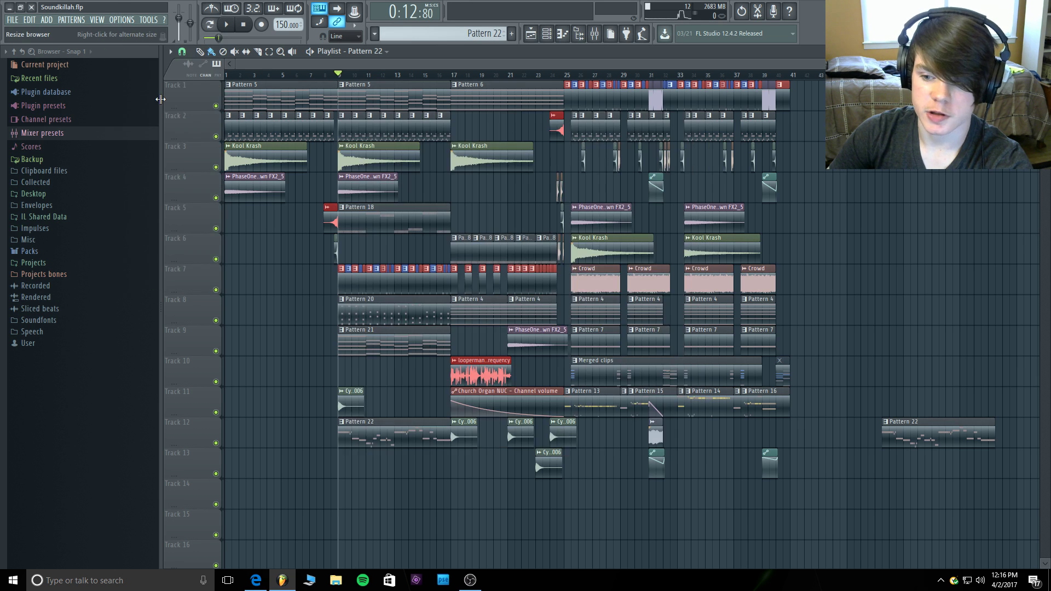
left_click(121, 23)
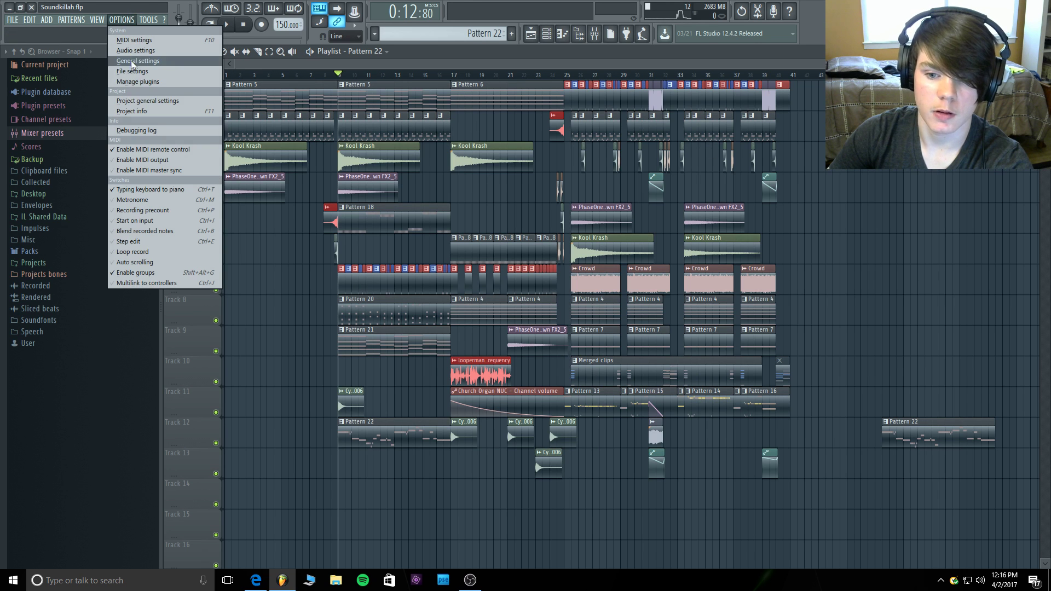
left_click(163, 102)
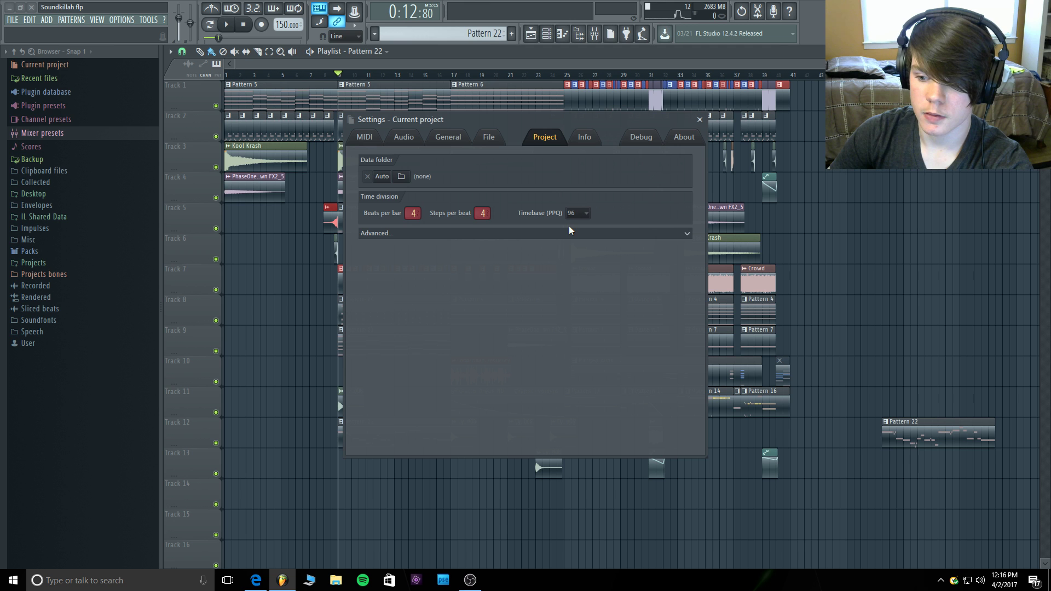
left_click(579, 215)
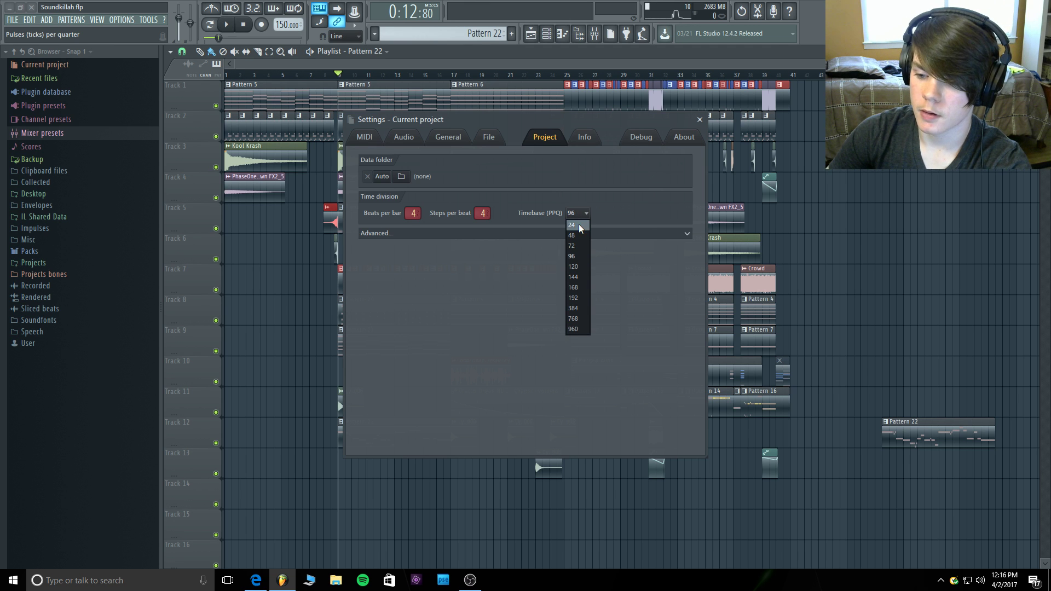
left_click(578, 224)
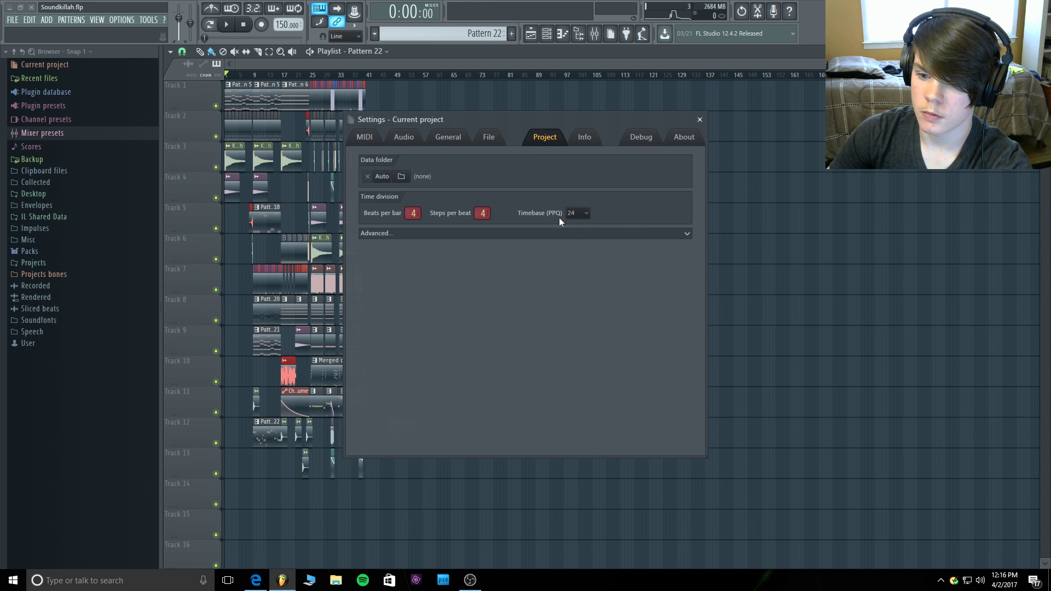
Play the arrangement from bar 9 to test the new timebase, moving the settings window clear of the clips.
left_click(423, 47)
key("space")
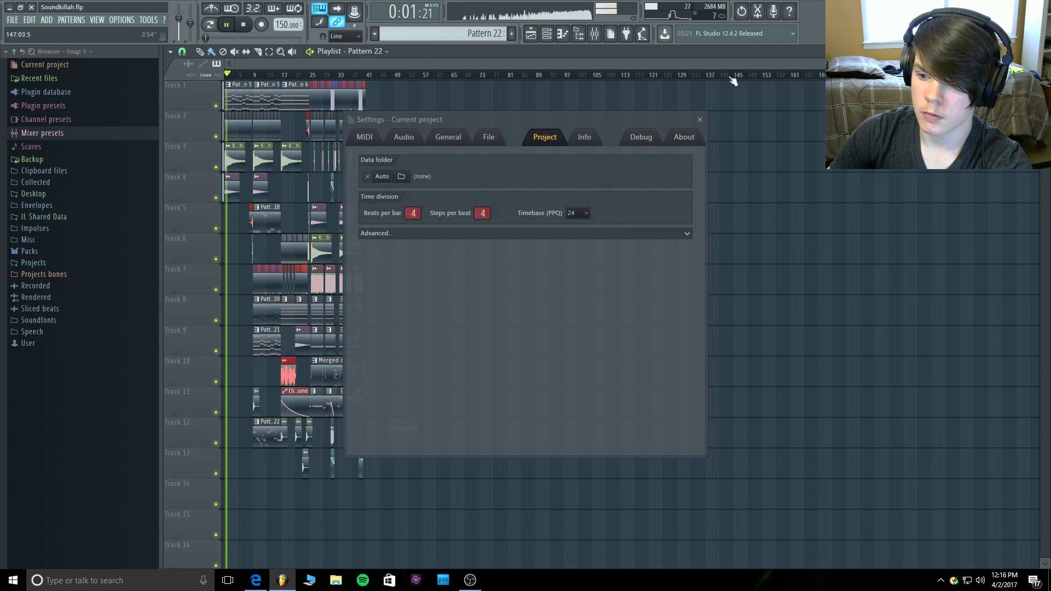
scroll(736, 79, "up", 5)
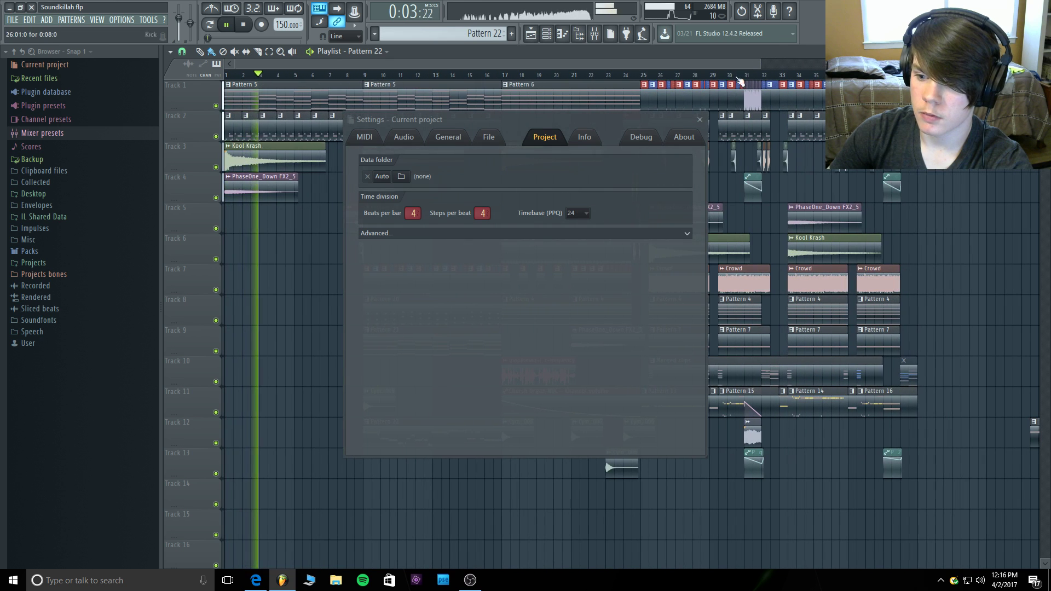
left_click_drag(539, 116, 586, 280)
left_click(365, 77)
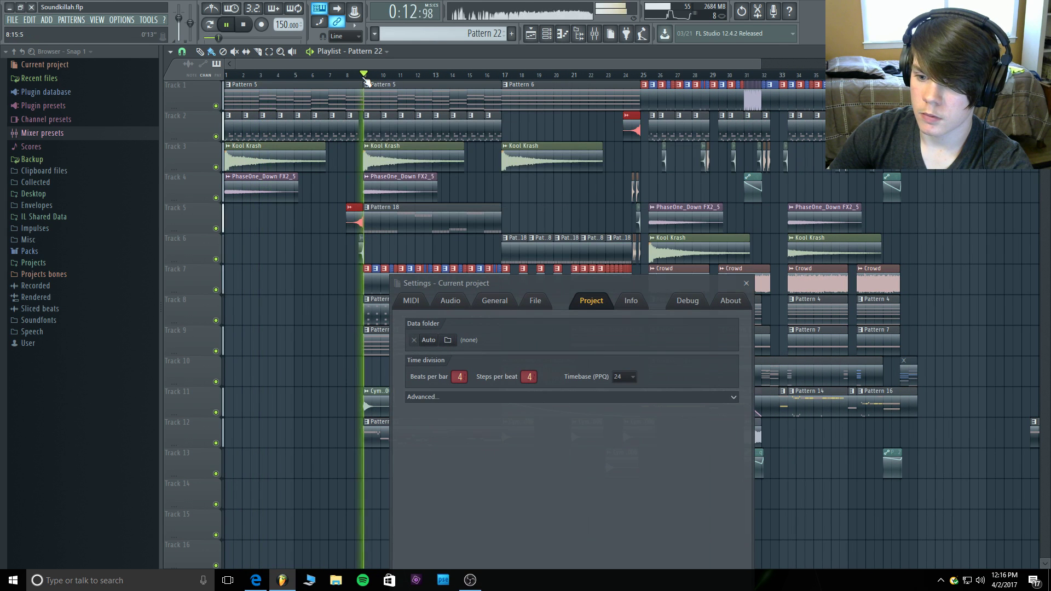
left_click_drag(648, 281, 685, 112)
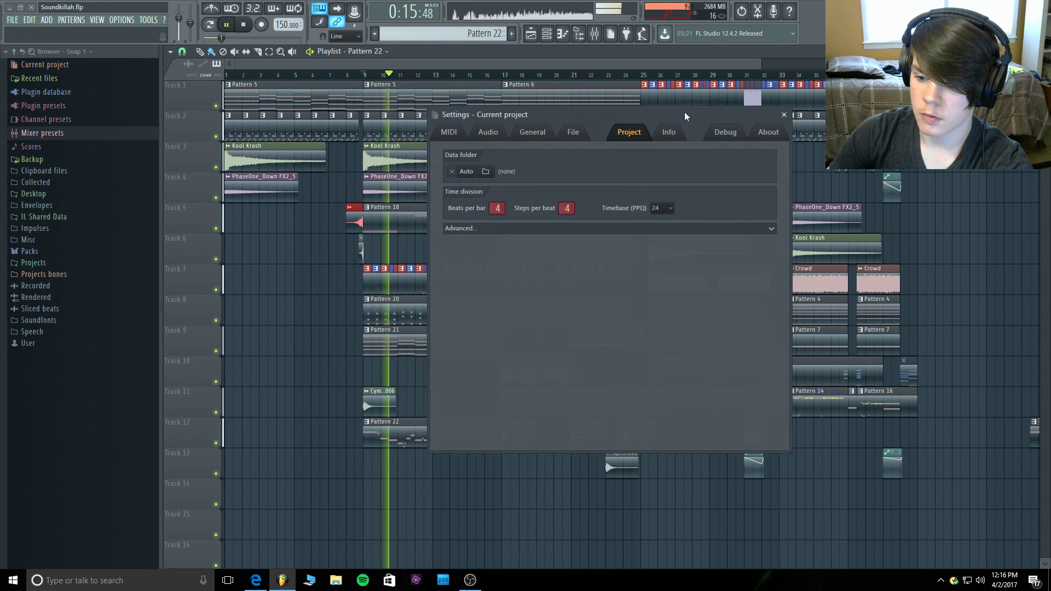
key("space")
Try a timebase of 144 PPQ and play the arrangement from bar 9 to test it.
left_click(654, 208)
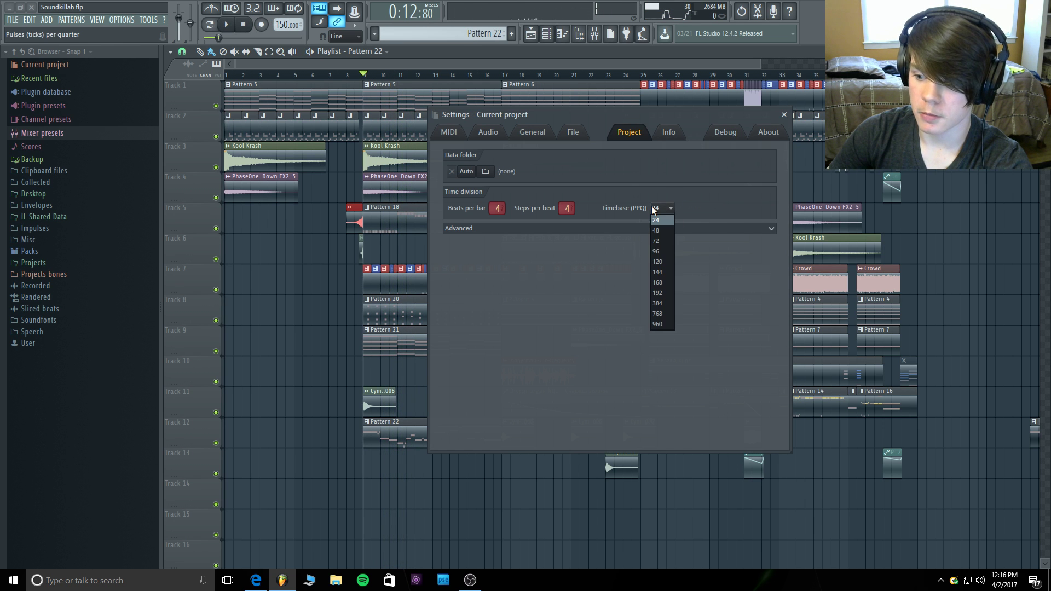
left_click(663, 273)
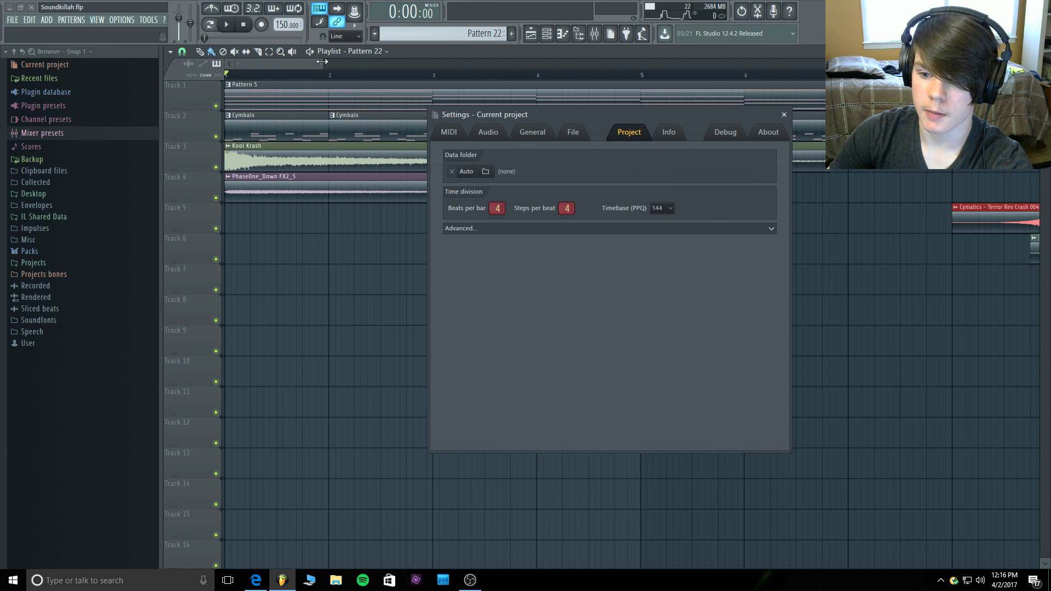
left_click_drag(322, 62, 723, 61)
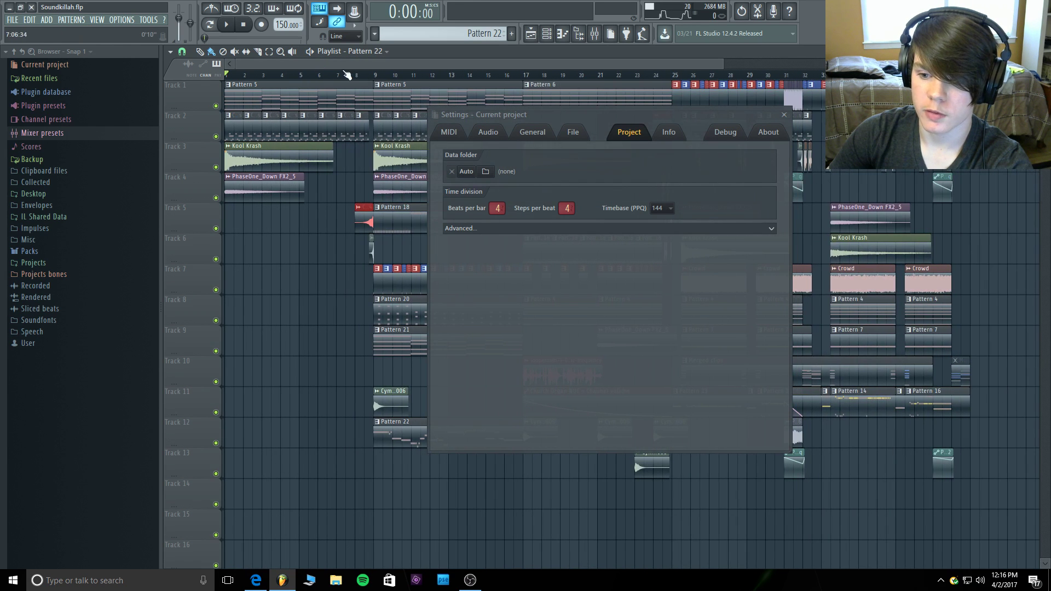
left_click(374, 81)
key("space")
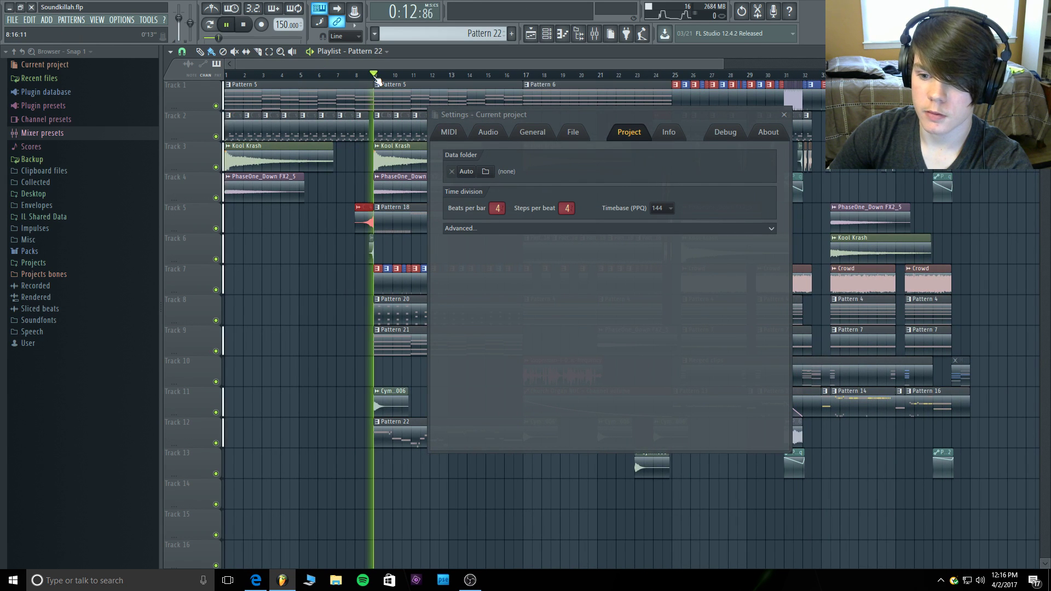
Return the timebase to 24 PPQ, check the advanced project options, and close the settings.
left_click(667, 209)
left_click(665, 220)
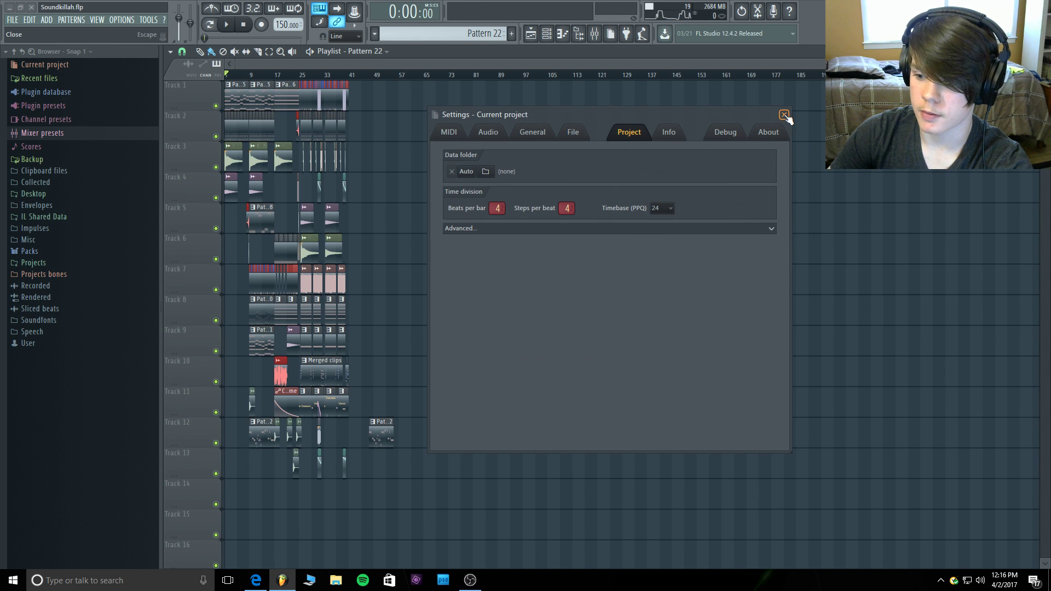
left_click(740, 227)
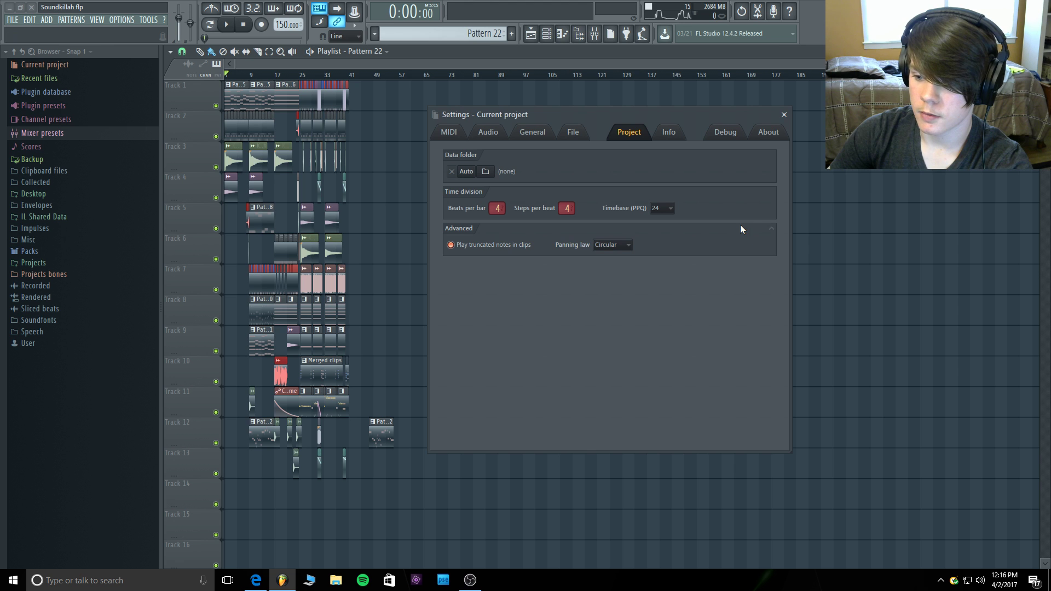
left_click(769, 231)
scroll(329, 329, "up", 5)
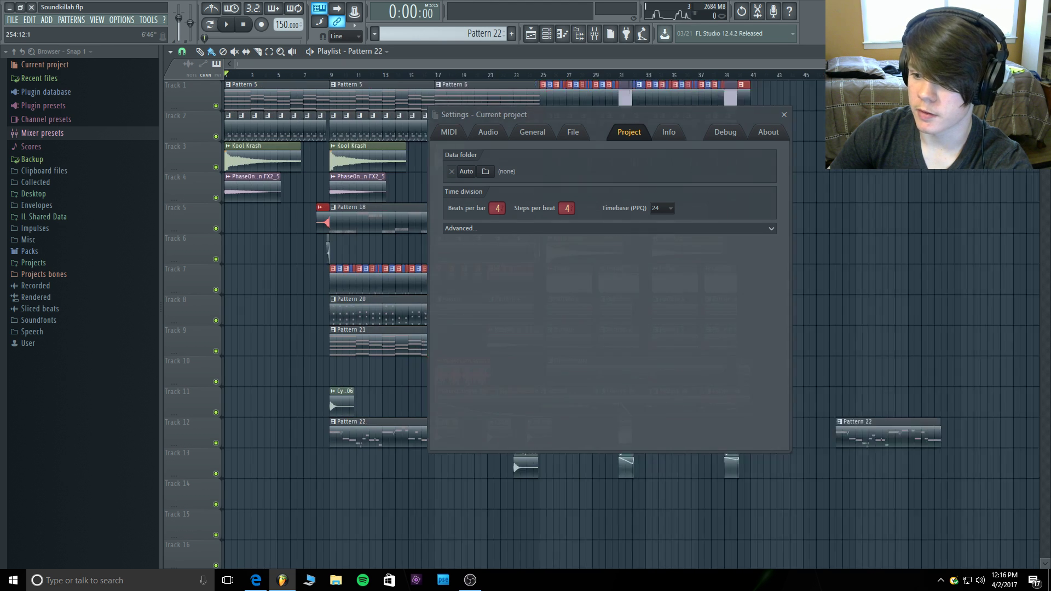
left_click(784, 115)
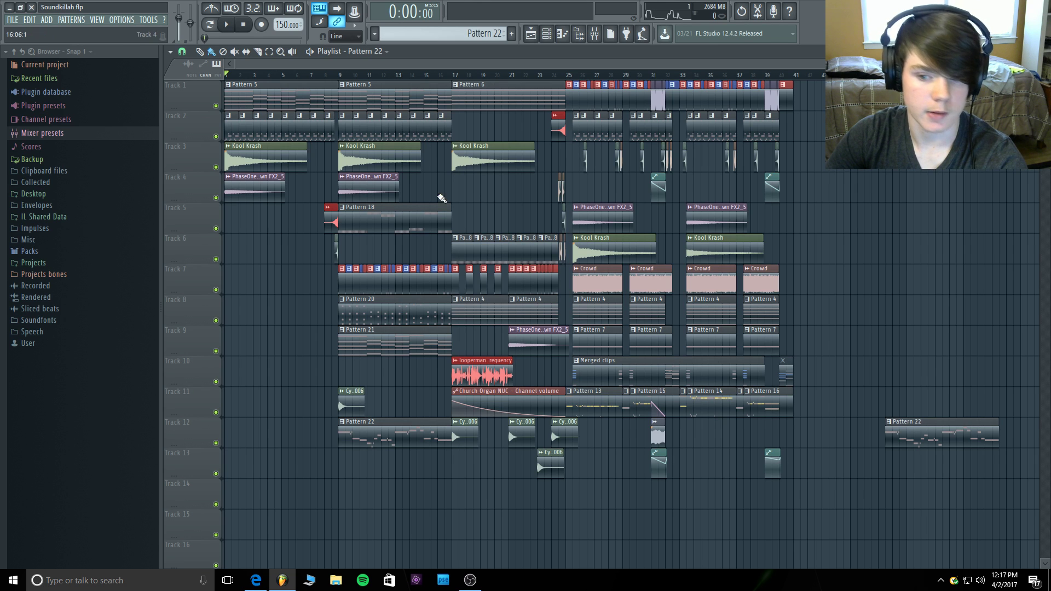
Play the arrangement from bar 9 up to the start of bar 17 and stop.
left_click(339, 75)
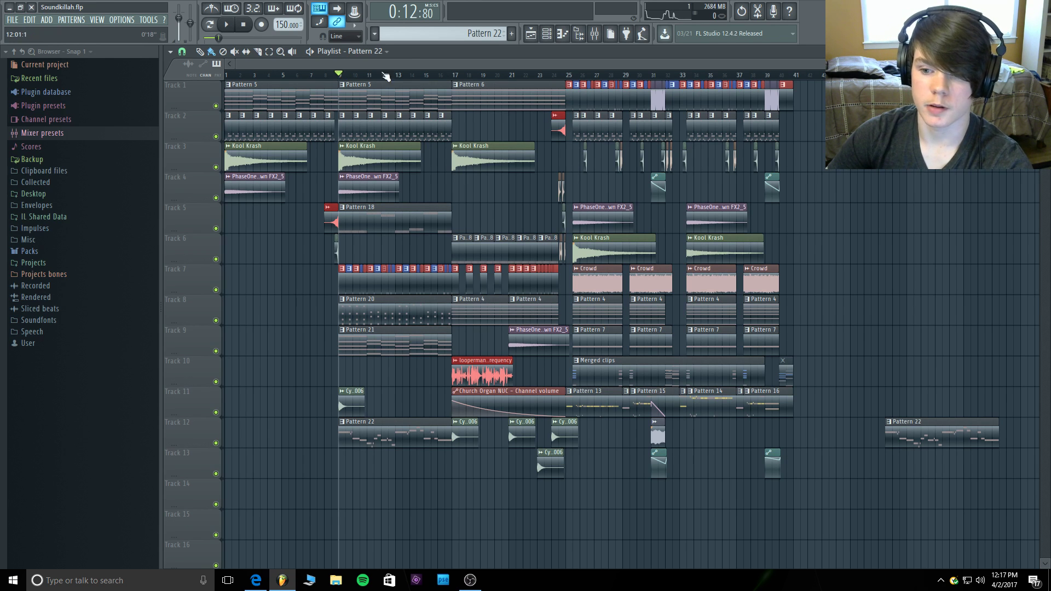
key("space")
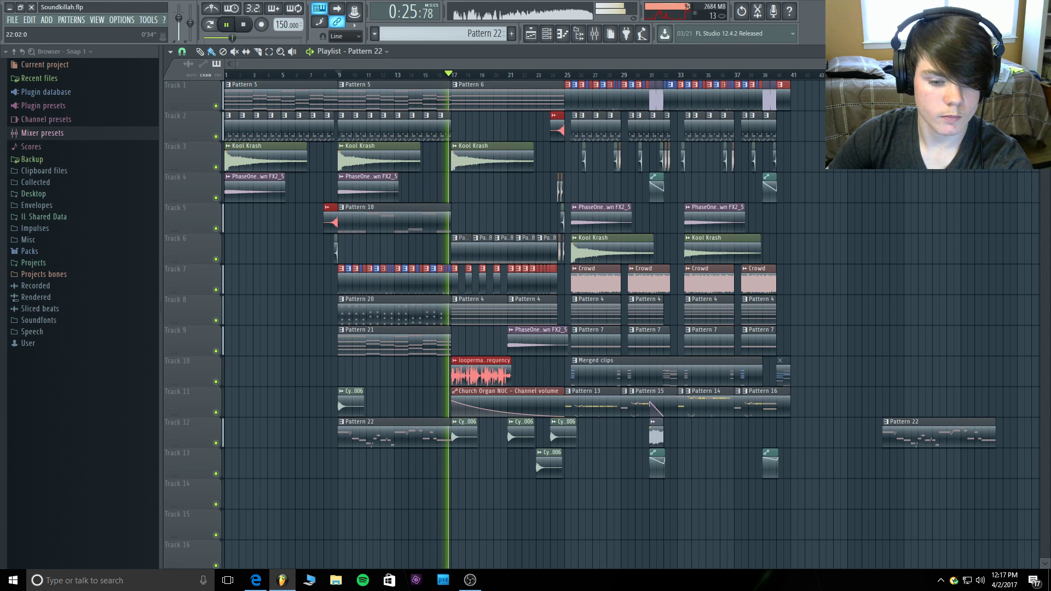
key("space")
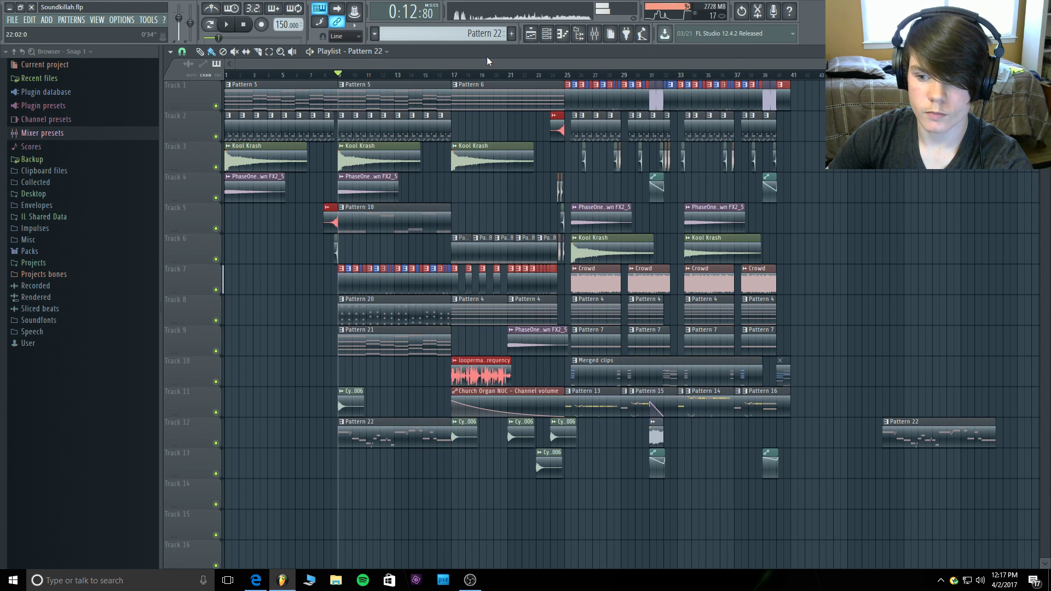
Select bar 16 on the playlist timeline and open Serum #11 from the channel rack, auditioning its lead sound.
left_click(438, 75)
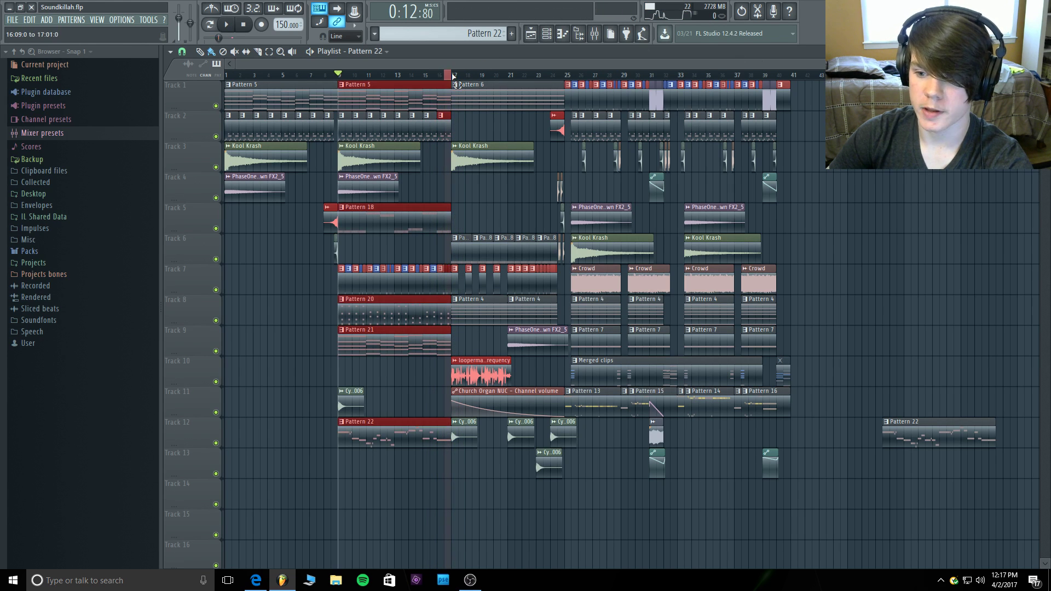
mouse_move(440, 77)
left_mouse_down()
mouse_move(428, 78)
mouse_move(441, 78)
left_mouse_up()
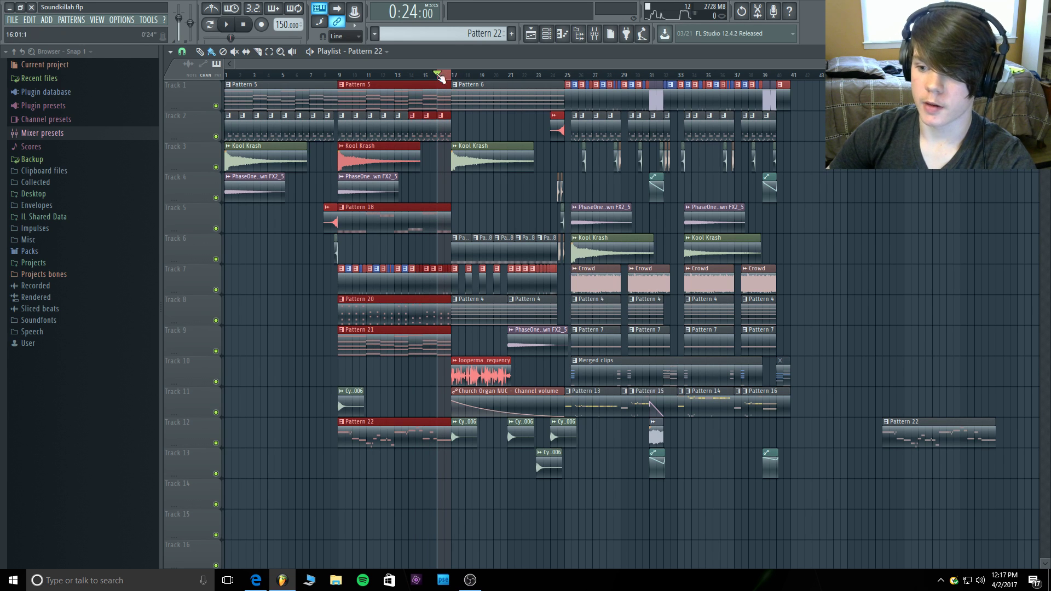
left_click(548, 34)
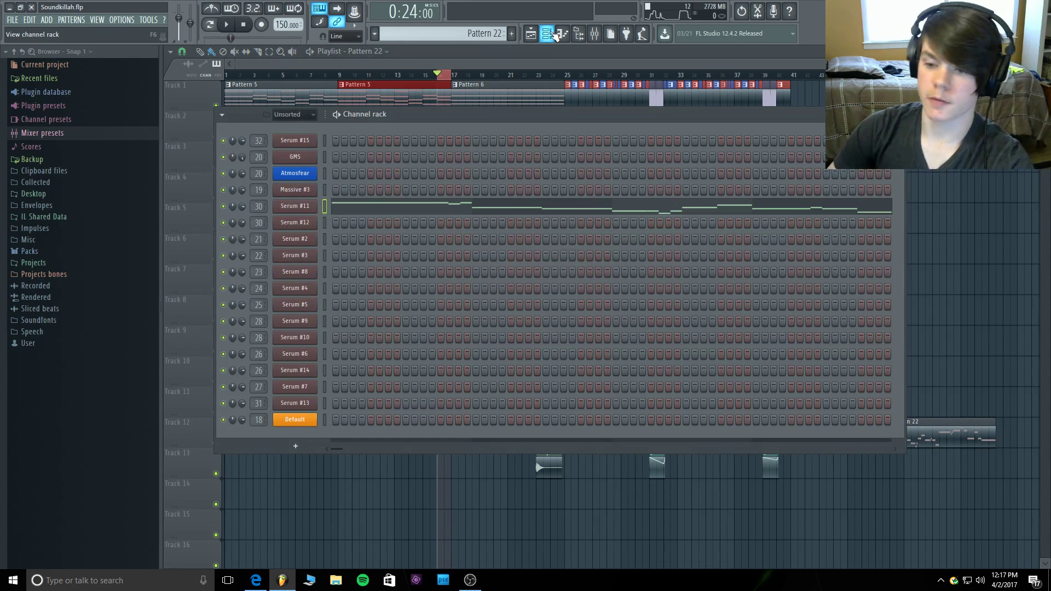
left_click(297, 208)
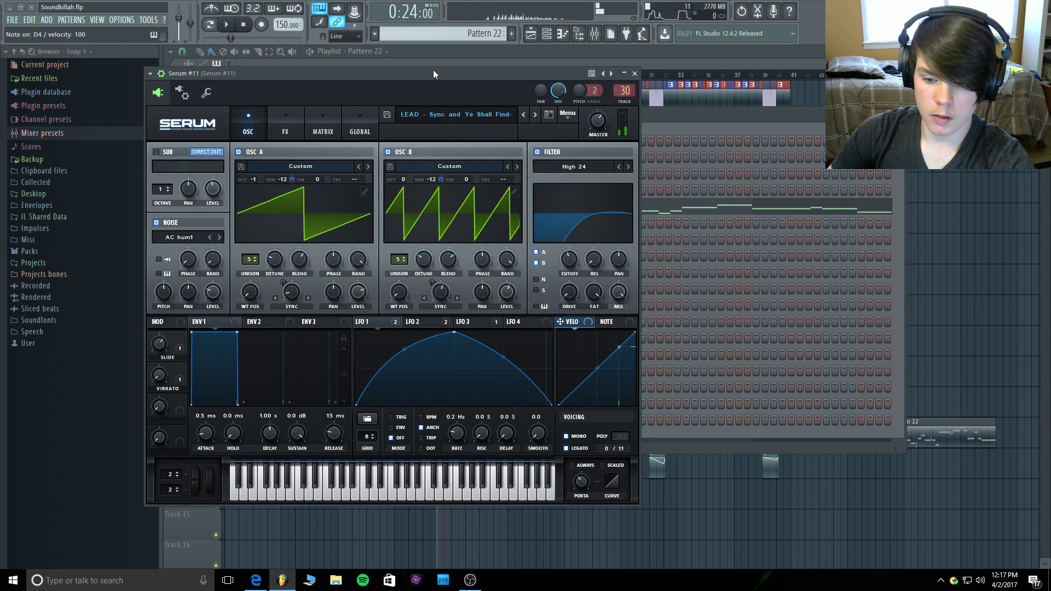
key("c")
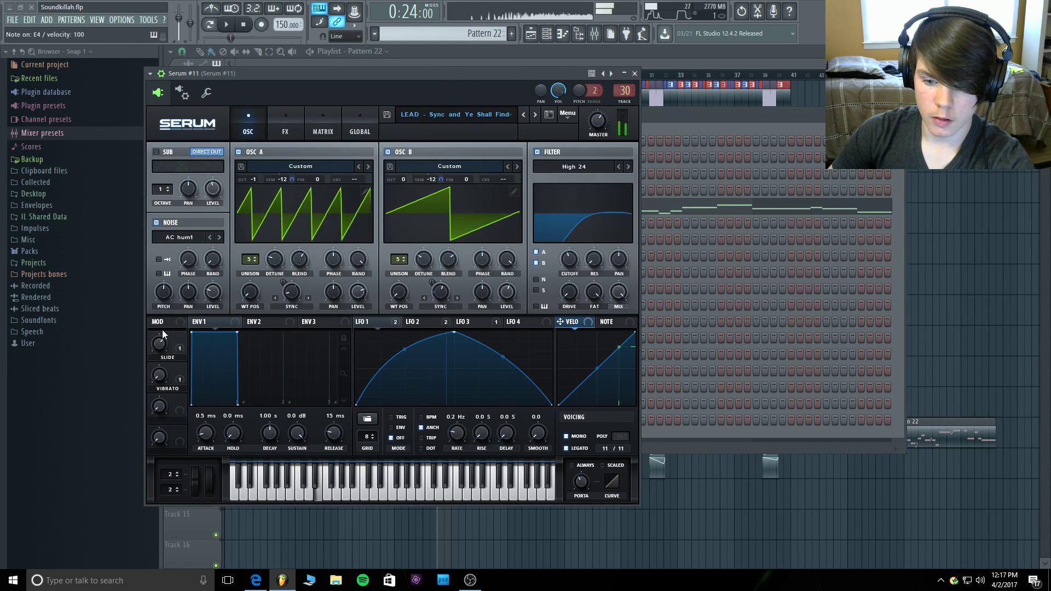
Set the pitch bend range of Serum #11 to 6 semitones up and -6 down.
left_click(177, 474)
left_click(178, 473)
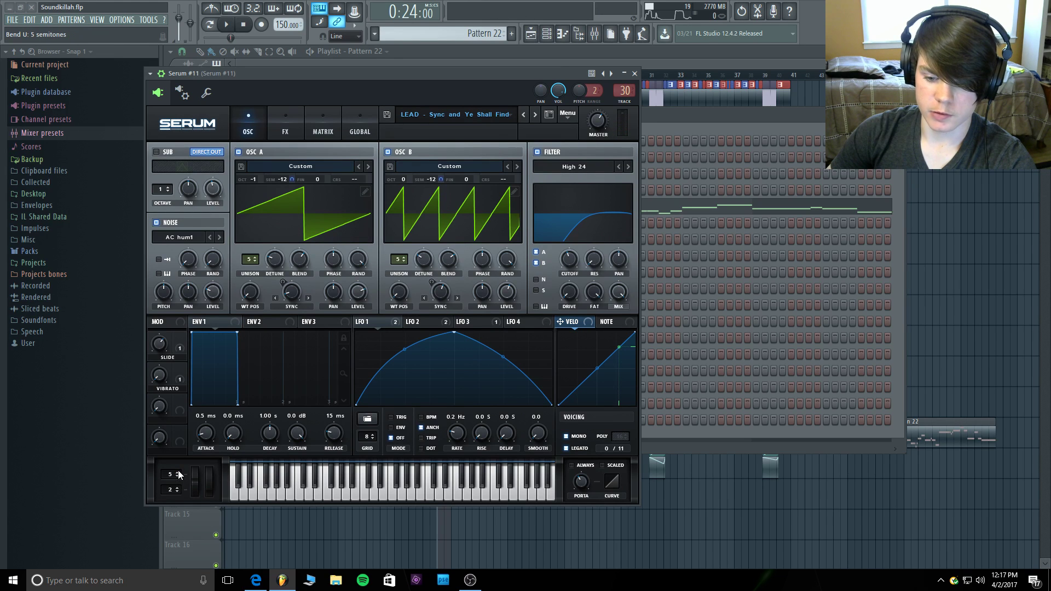
scroll(176, 492, "down", 6)
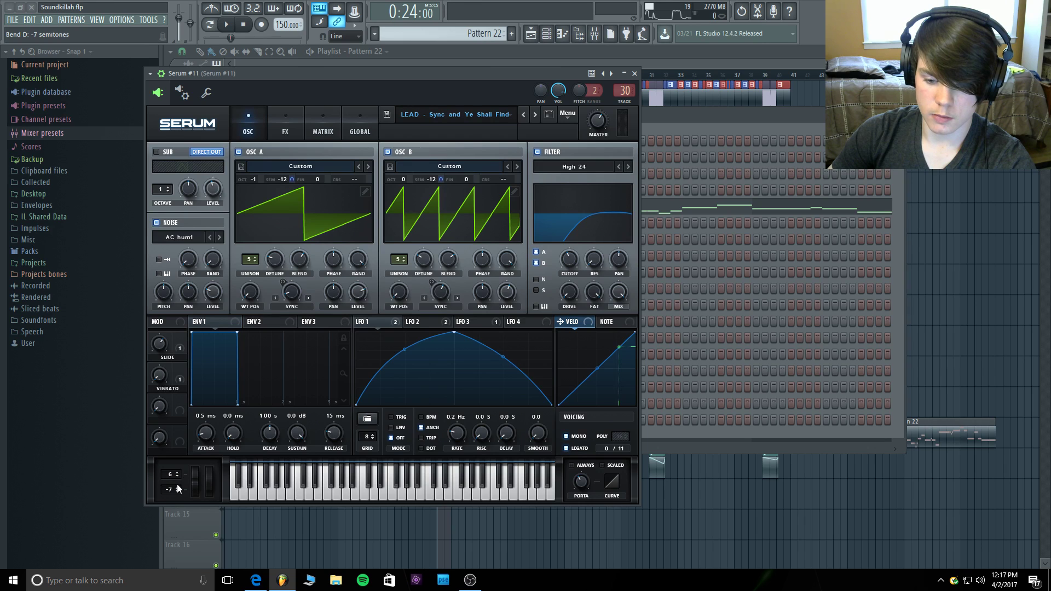
Create an automation clip for Serum #11's pitch bend over the selected bar and close the synth window.
key("ctrl+m")
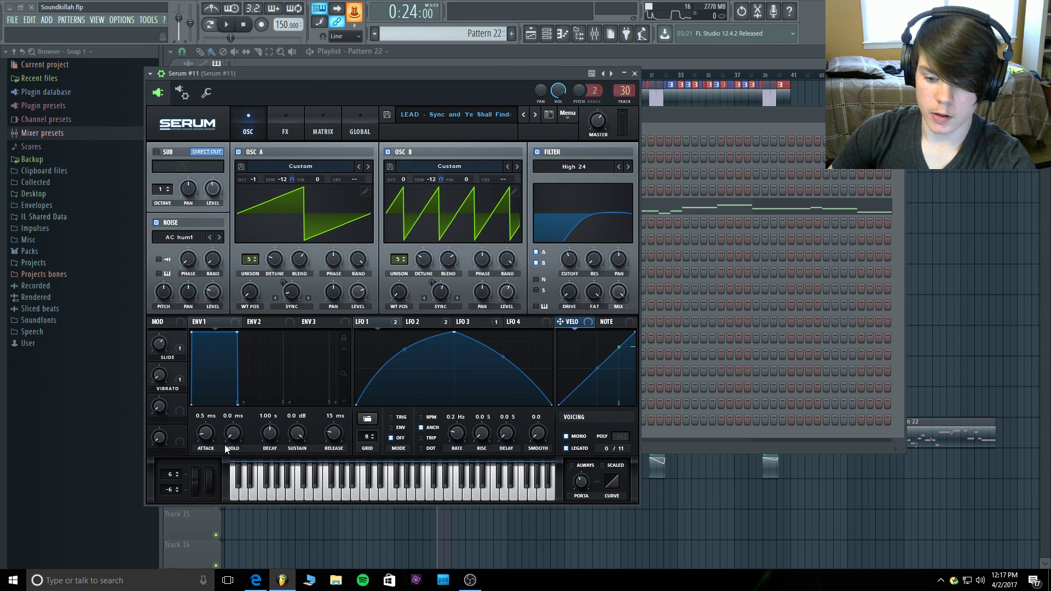
right_click(363, 16)
left_click(385, 67)
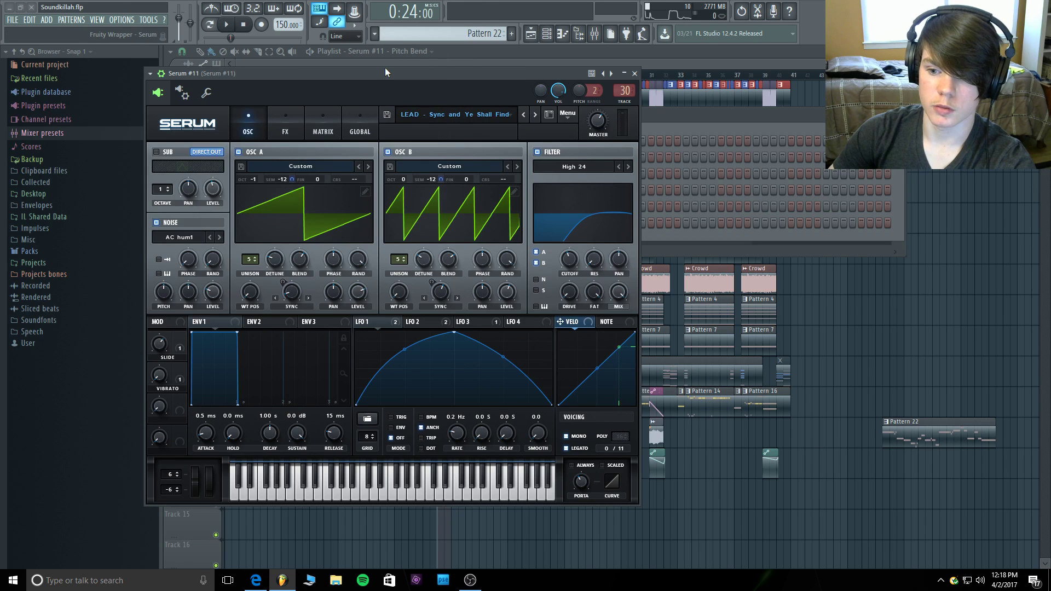
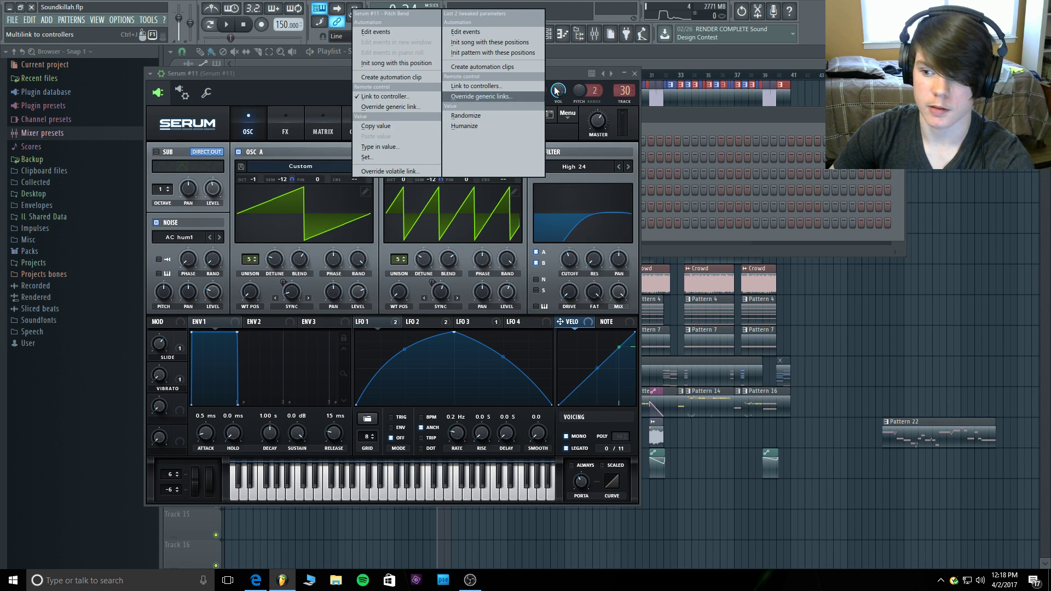
left_click(668, 57)
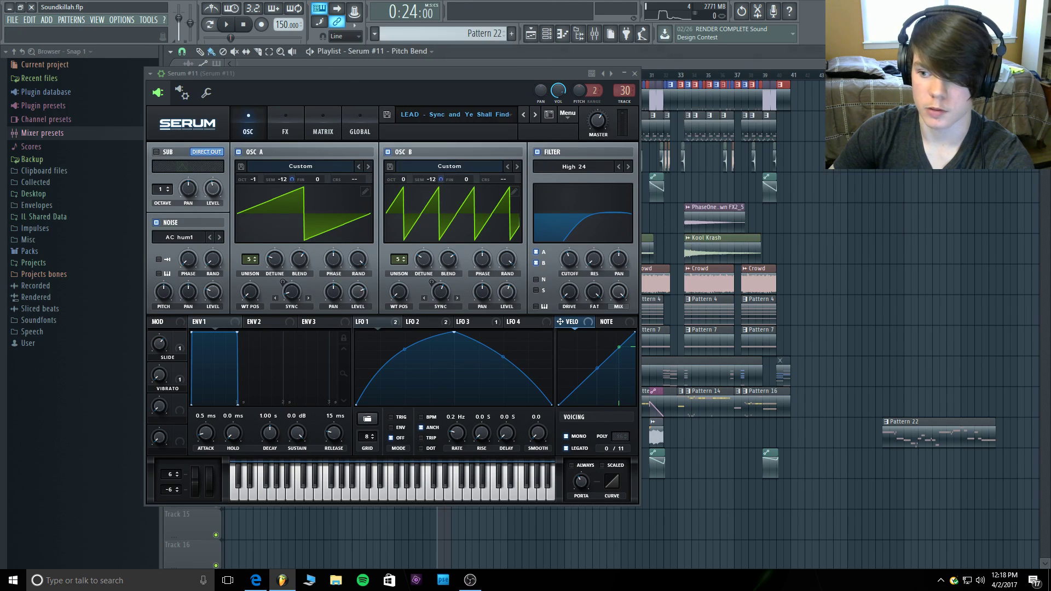
left_click(635, 74)
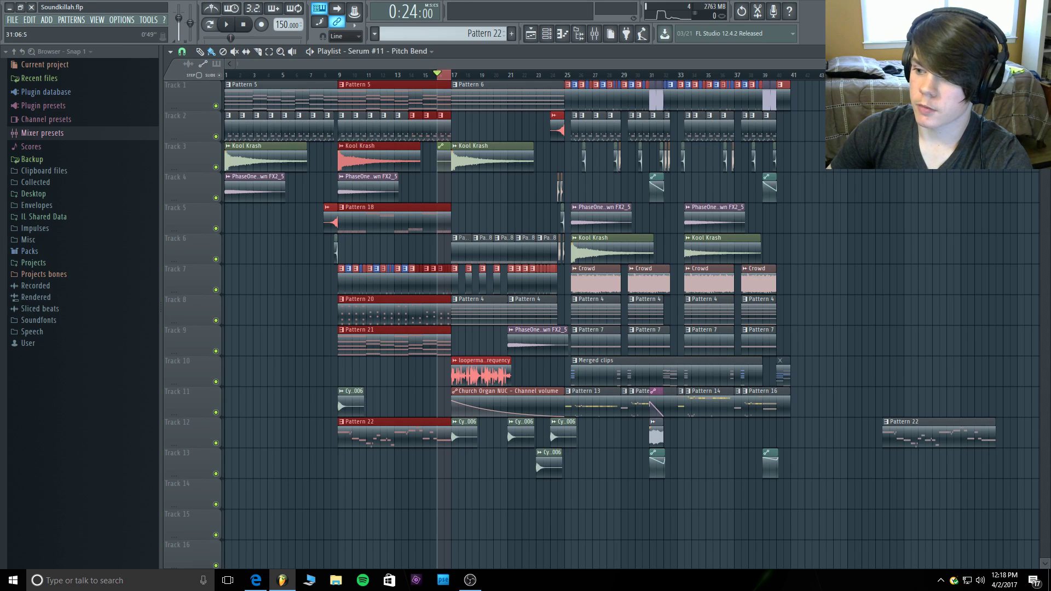
Move the Serum #11 pitch bend automation clip to bar 16 on Track 13 and clear the timeline selection.
scroll(286, 265, "up", 3)
left_click(285, 269)
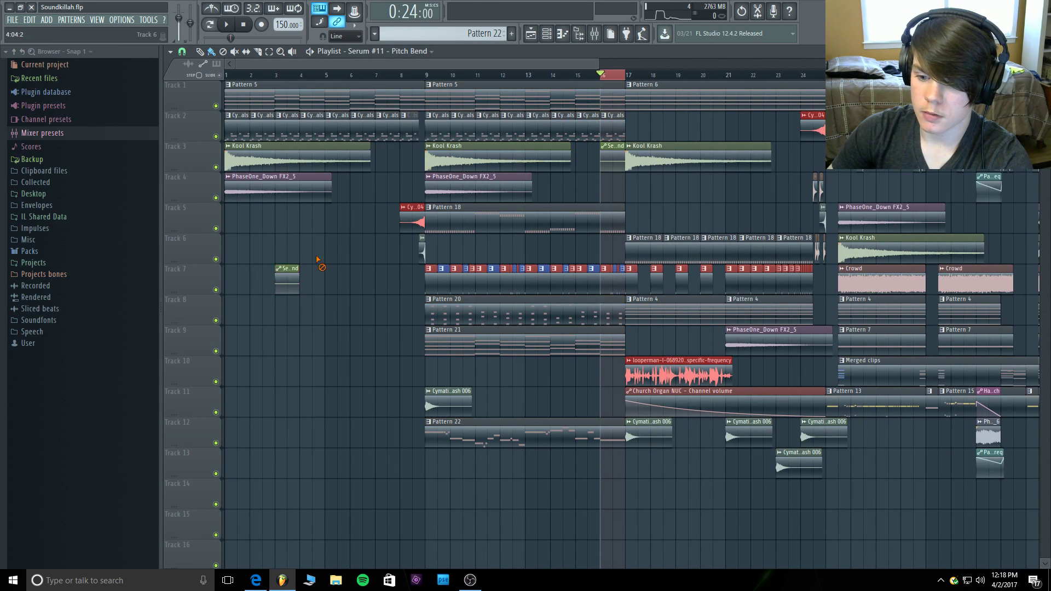
left_click_drag(316, 259, 612, 458)
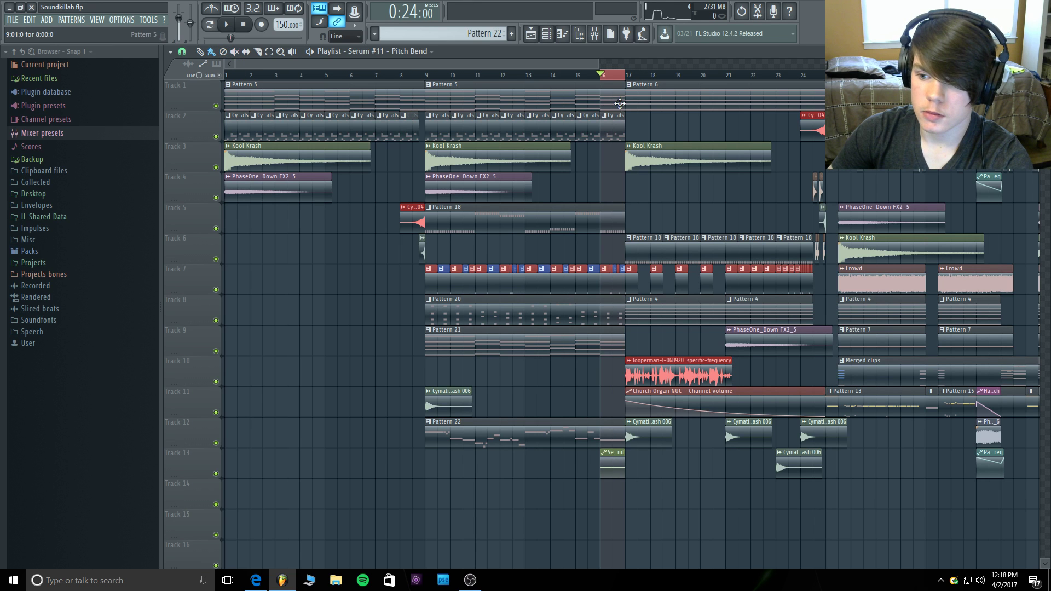
left_click_drag(625, 81, 606, 81)
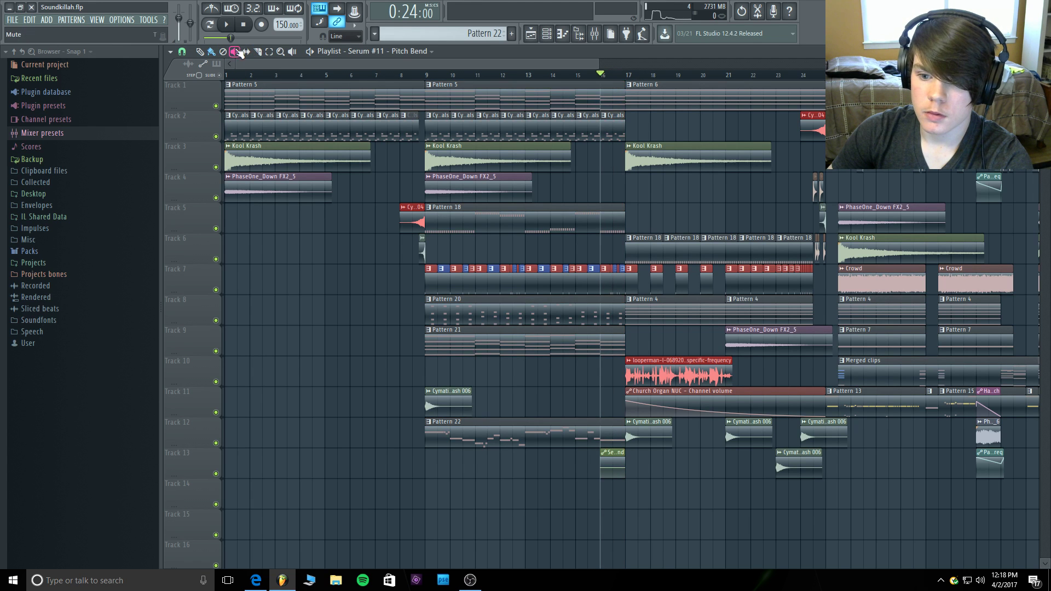
left_click_drag(235, 62, 334, 62)
Shape the bar 16 pitch bend clip into a dip with its low point near the end, and play it back.
key("space")
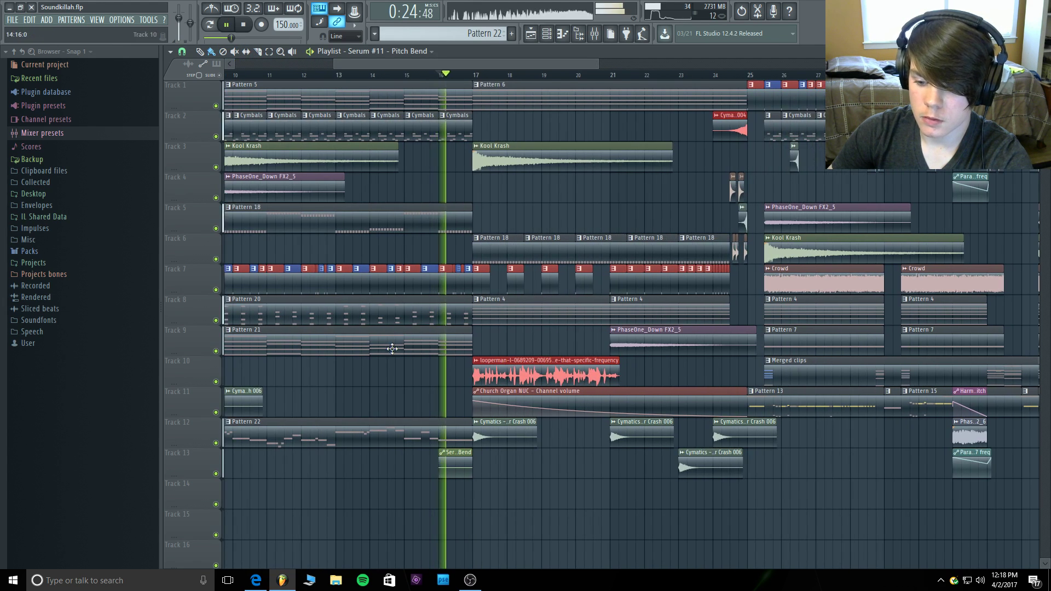
key("space")
left_click_drag(474, 469, 468, 486)
key("space")
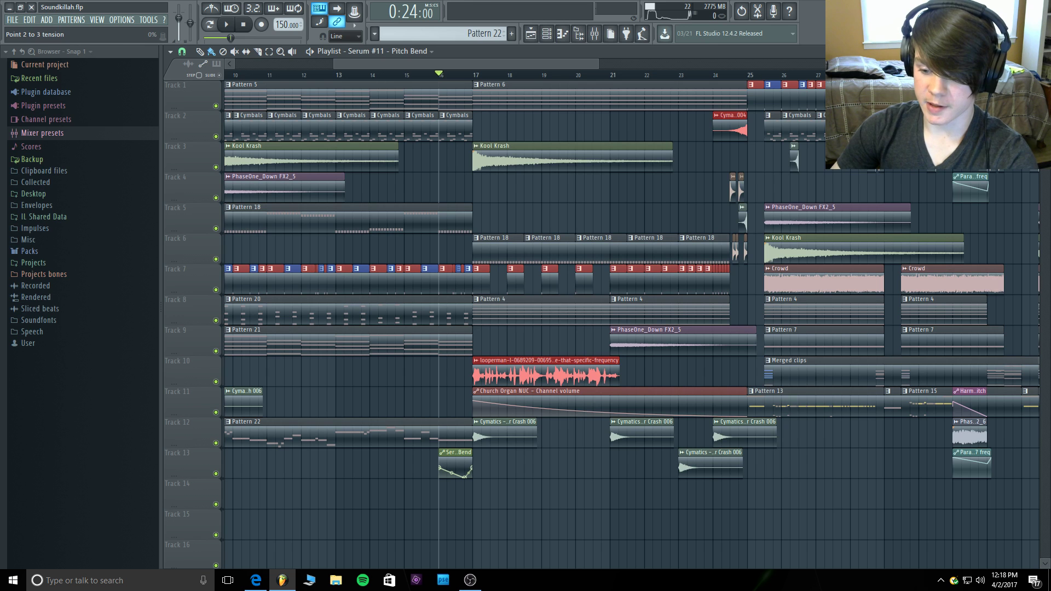
key("space")
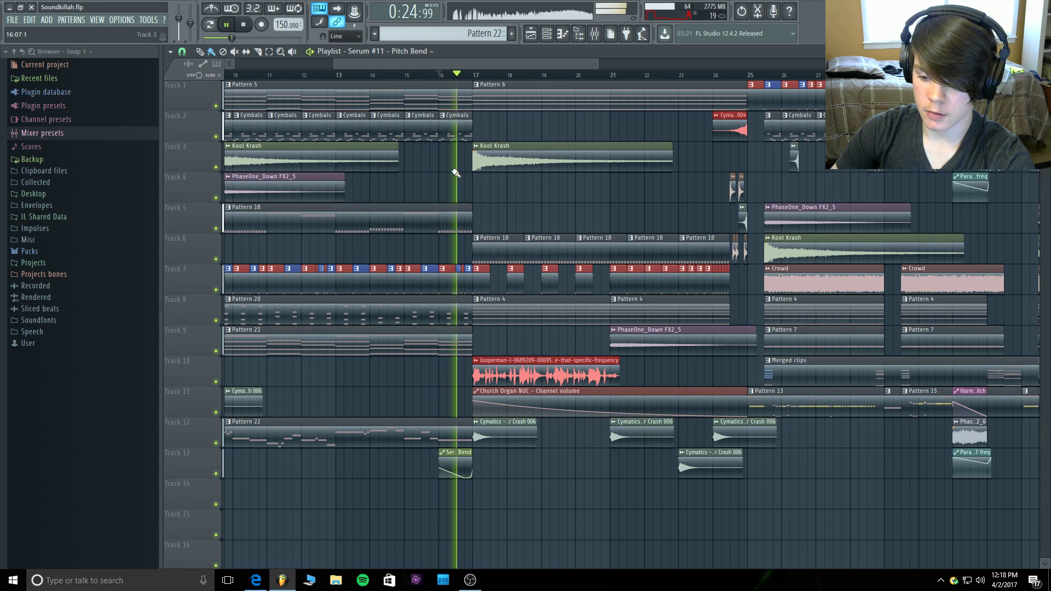
key("space")
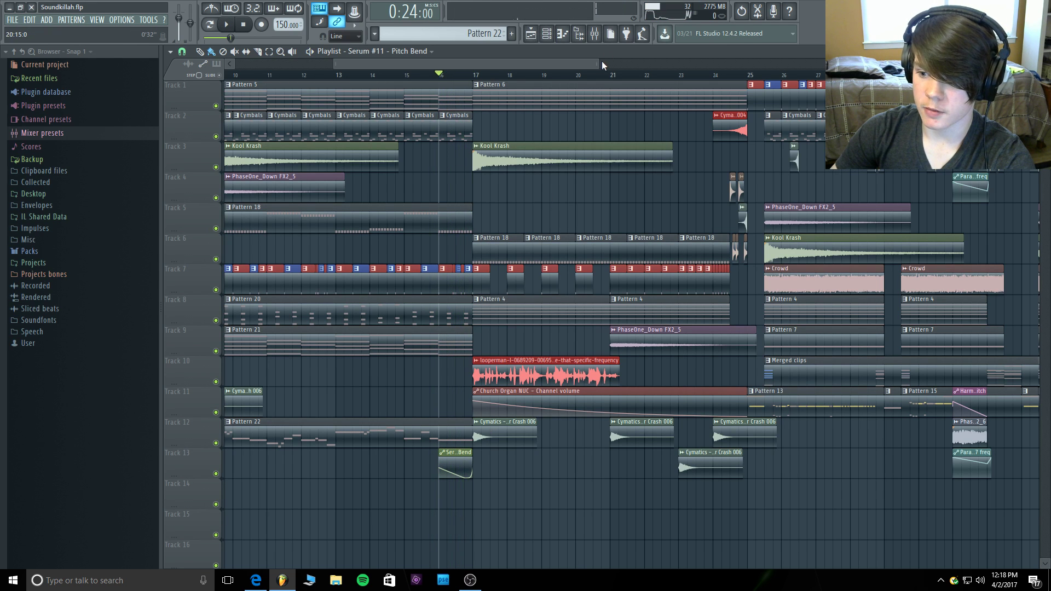
Set the dip point at 16:13 in the pitch bend clip to 29%, readjust it to 21%, and play bar 16 after each change.
left_click_drag(600, 64, 477, 103)
key("space")
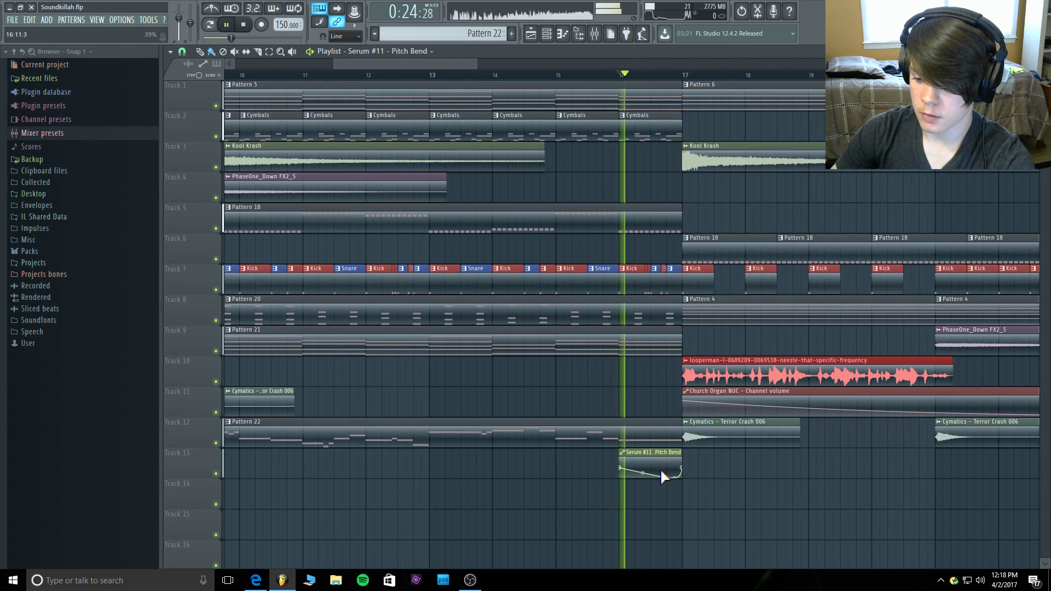
key("space")
left_click_drag(668, 480, 671, 476)
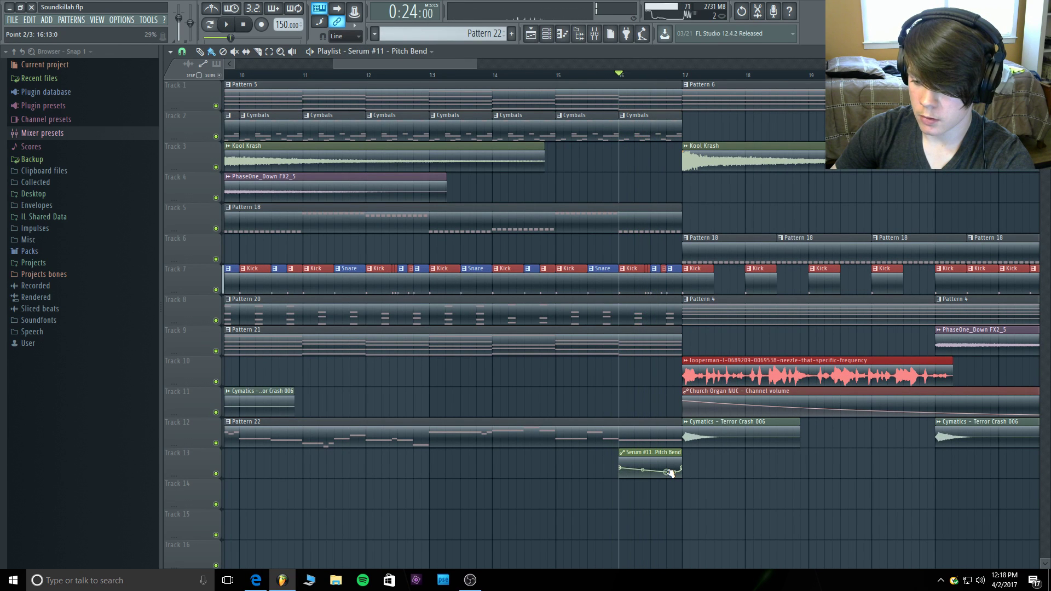
key("space")
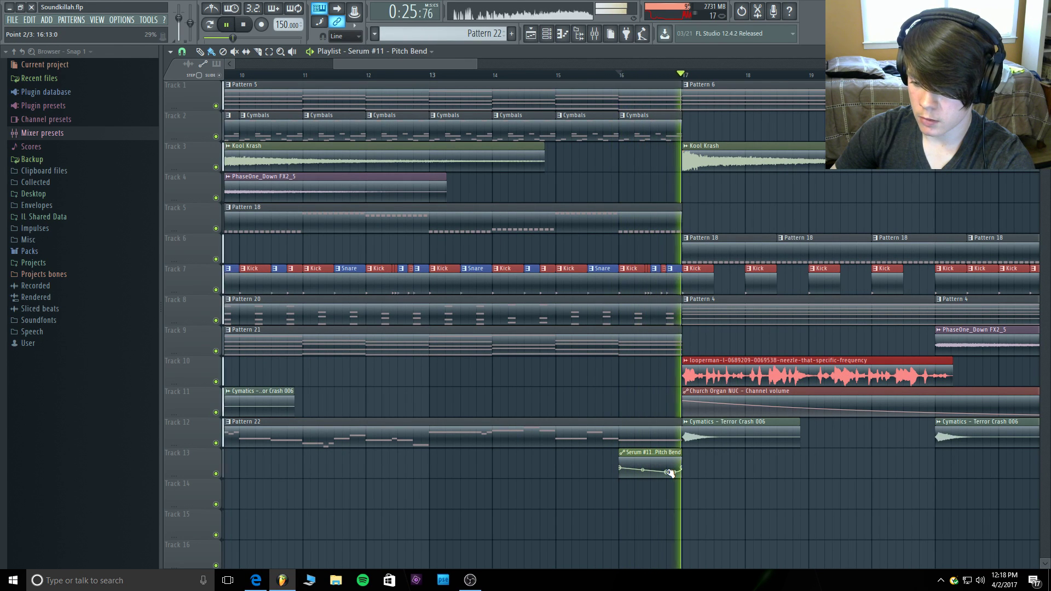
key("space")
key("space")
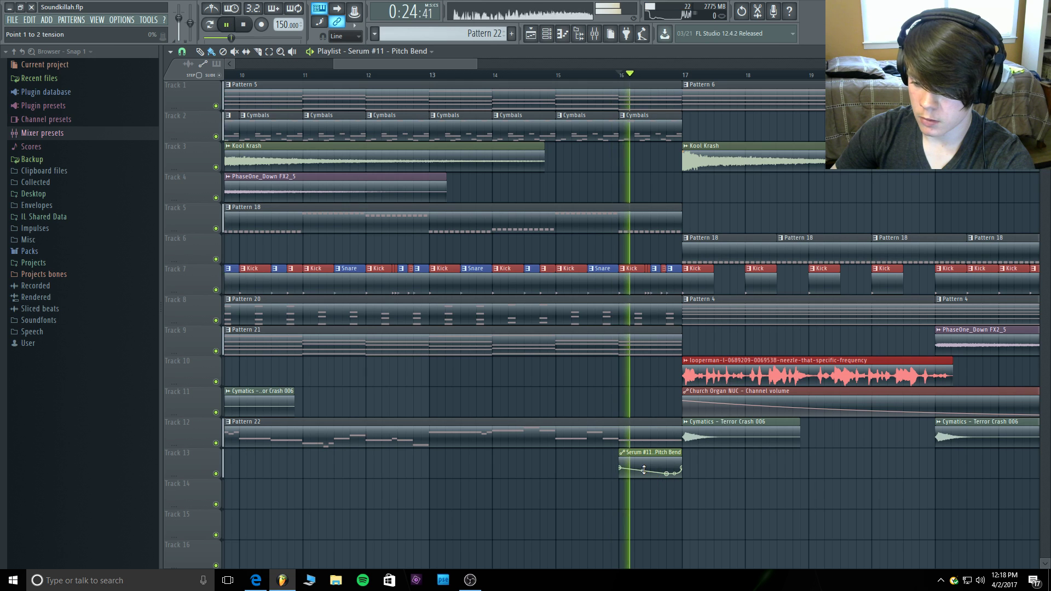
key("space")
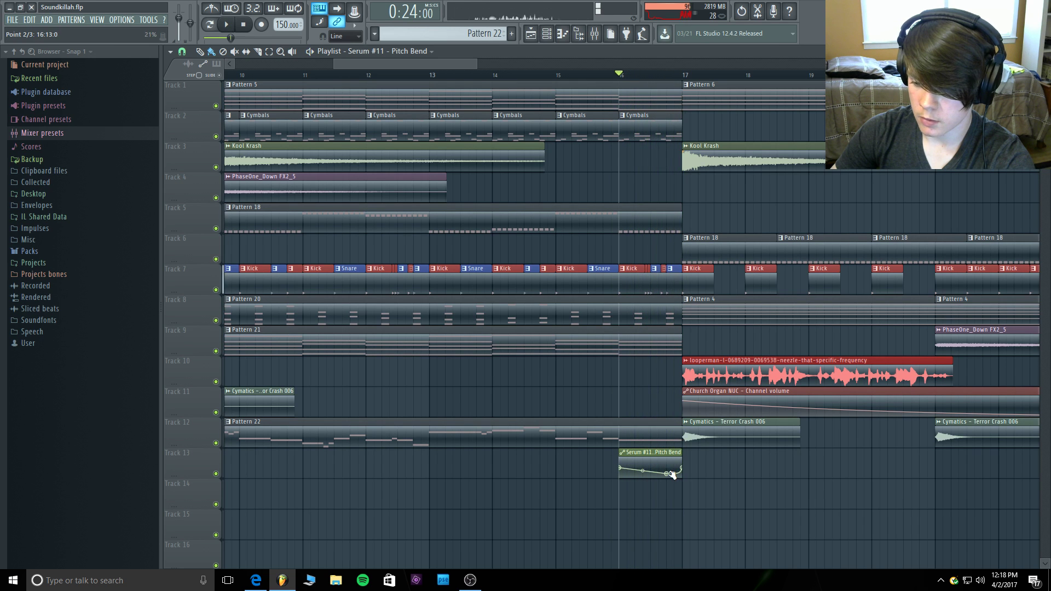
Turn the descent into the dip point into a smooth S-shaped curve with 42% tension and play bar 16.
right_click(670, 474)
left_click(708, 459)
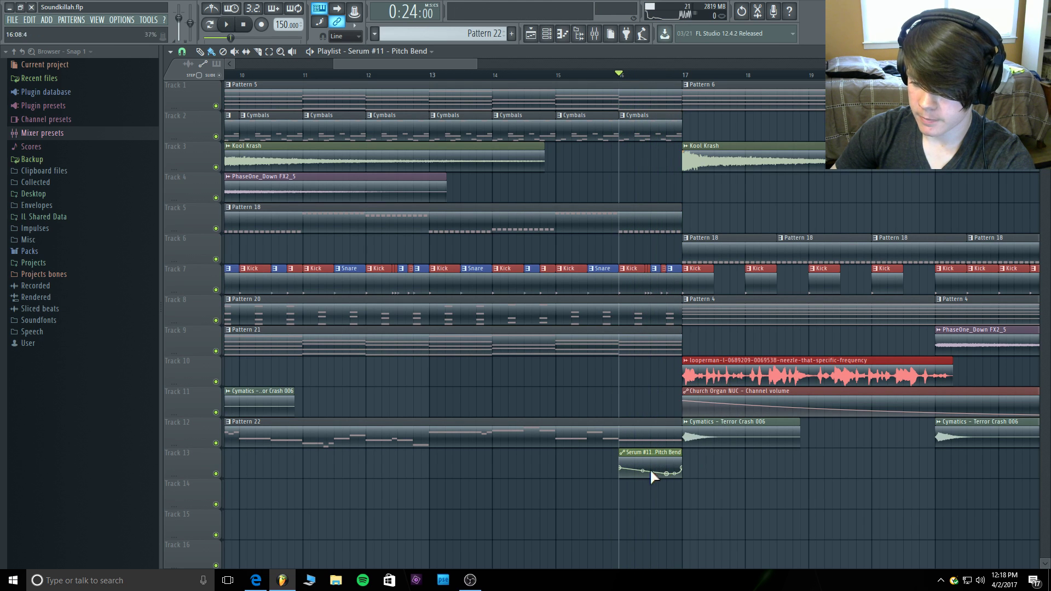
key("space")
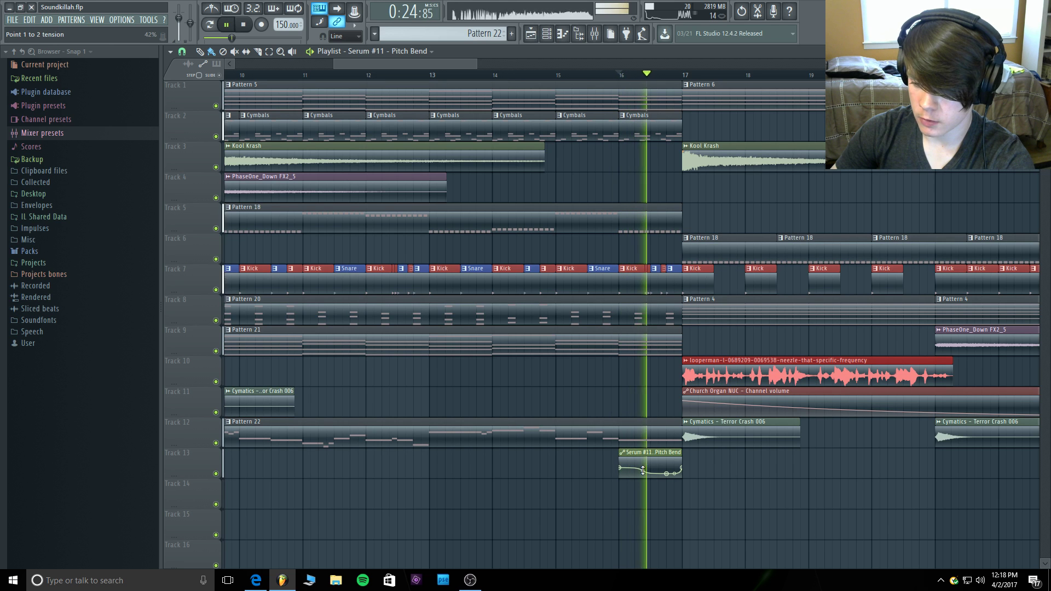
key("space")
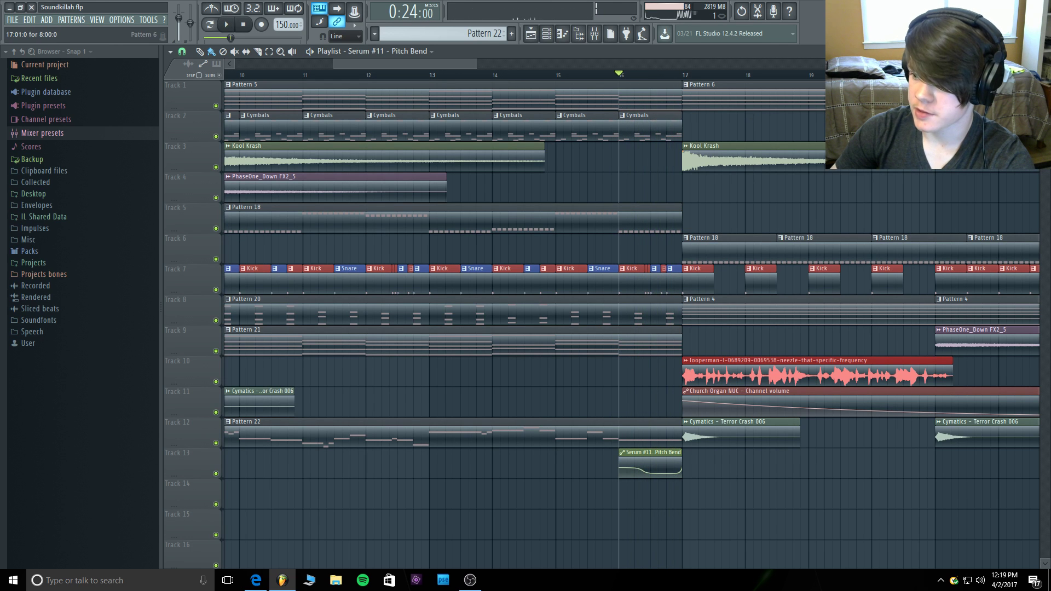
Fine-tune the dip point at 16:13 to 20% in enlarged playlist tracks and play bar 16 again.
scroll(664, 471, "up", 3)
scroll(691, 286, "up", 2)
scroll(691, 286, "down", 9)
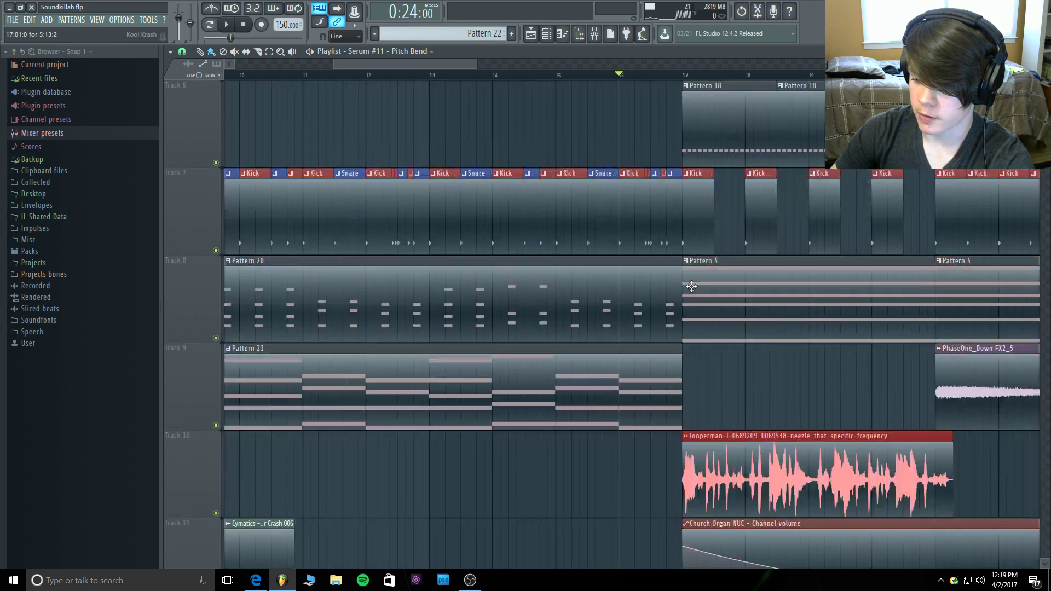
key("space")
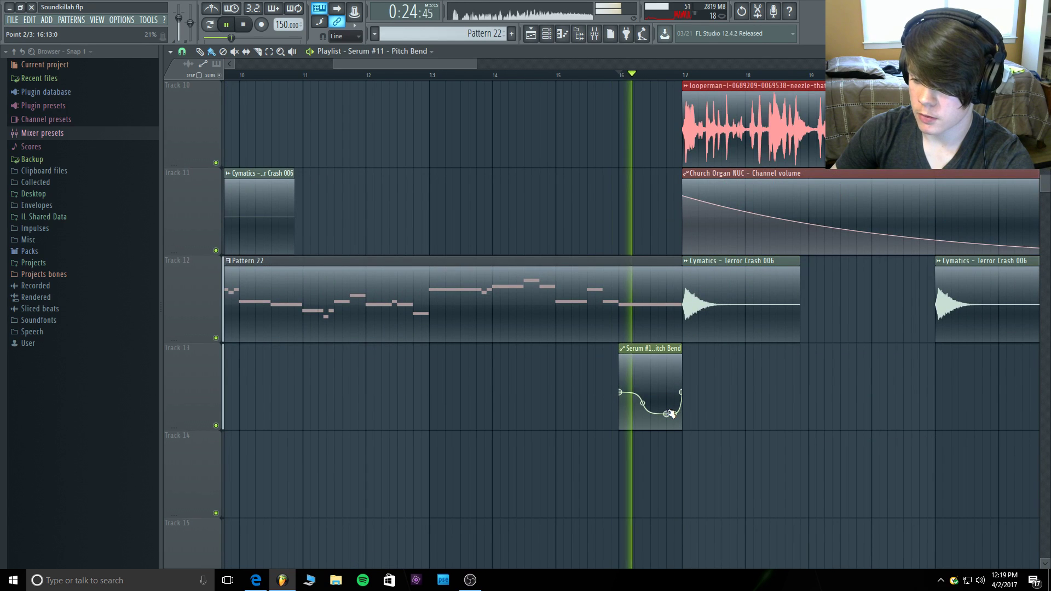
key("space")
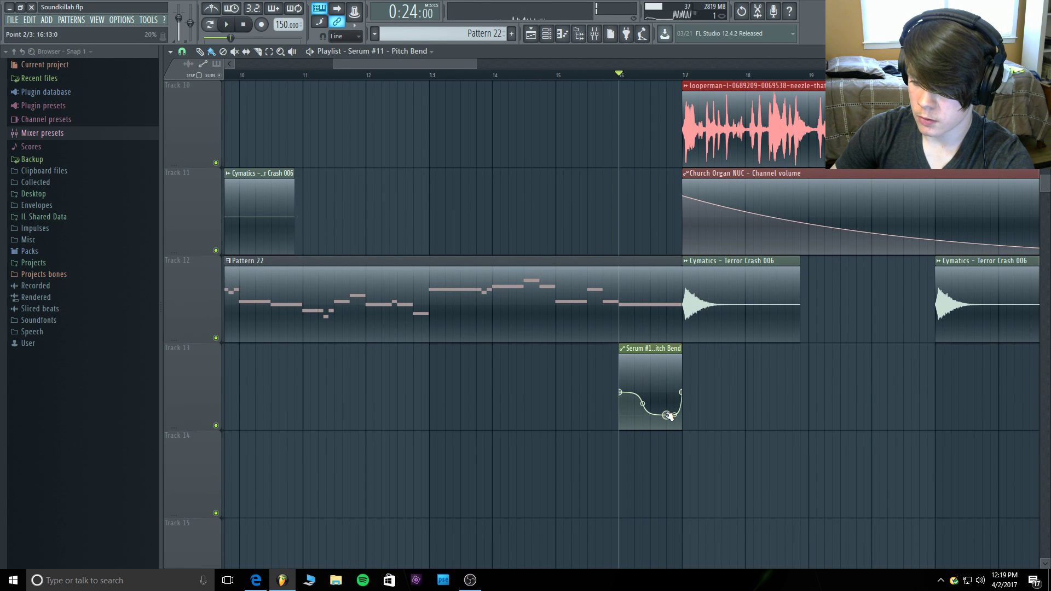
key("space")
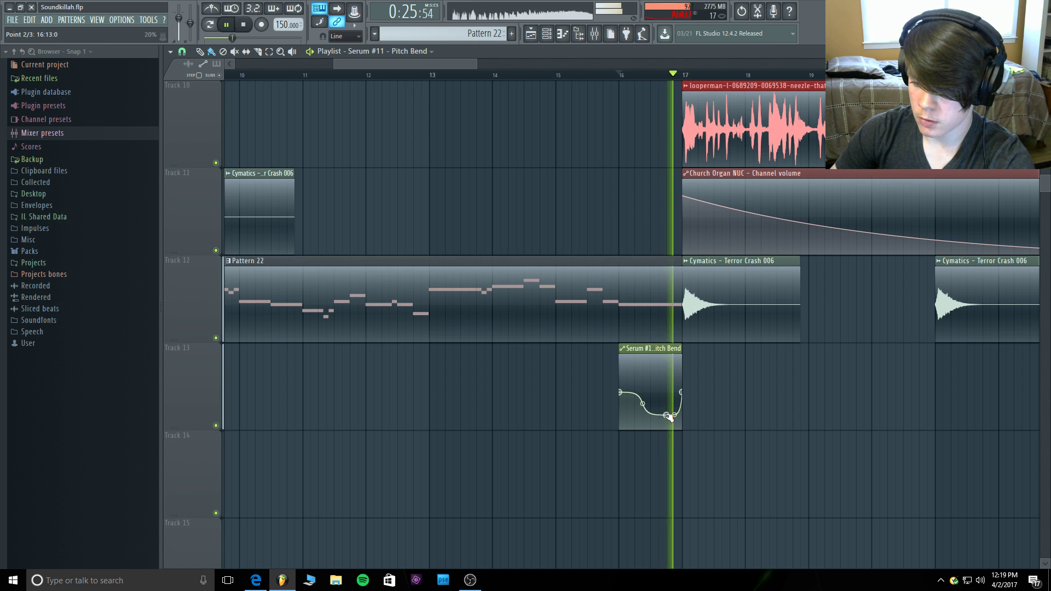
key("space")
Lower the pitch bend dip point to its minimum and open Serum #11 from the Unsorted channel group.
left_click_drag(669, 417, 667, 438)
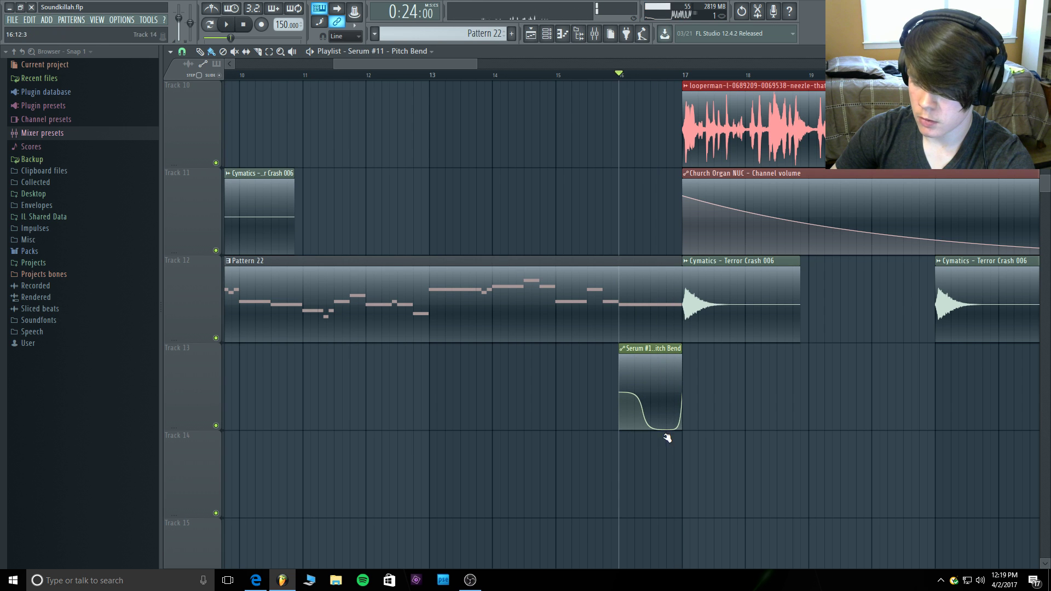
left_click(546, 33)
left_click(297, 114)
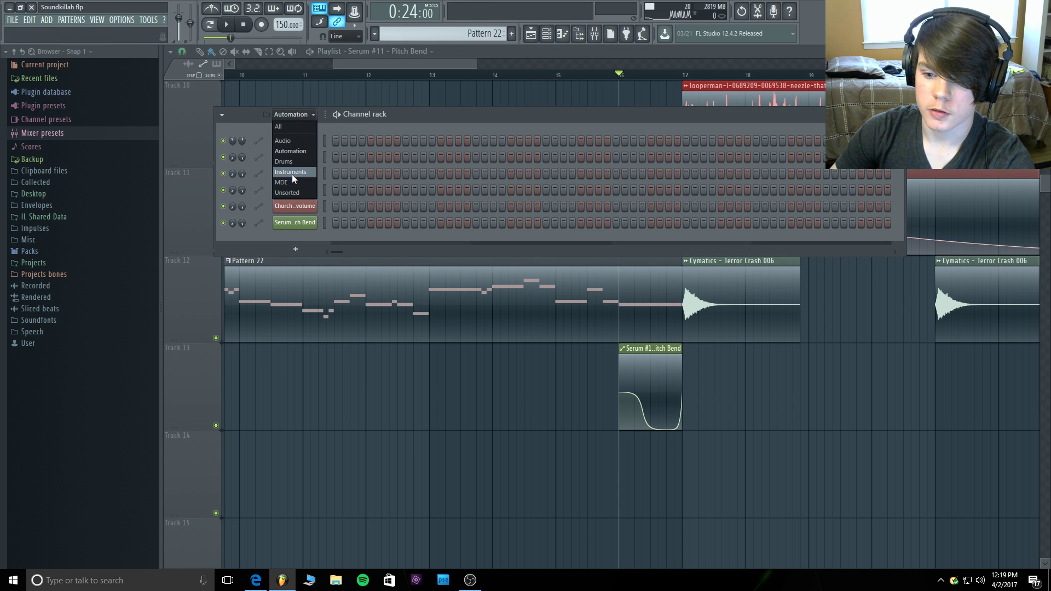
left_click(292, 173)
left_click(296, 114)
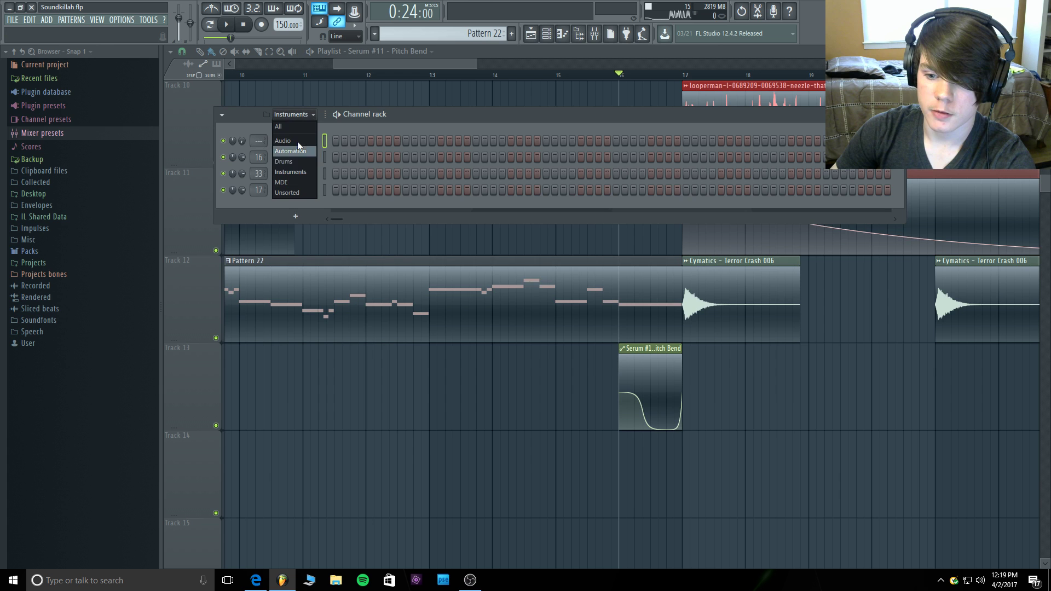
left_click(302, 192)
left_click(303, 205)
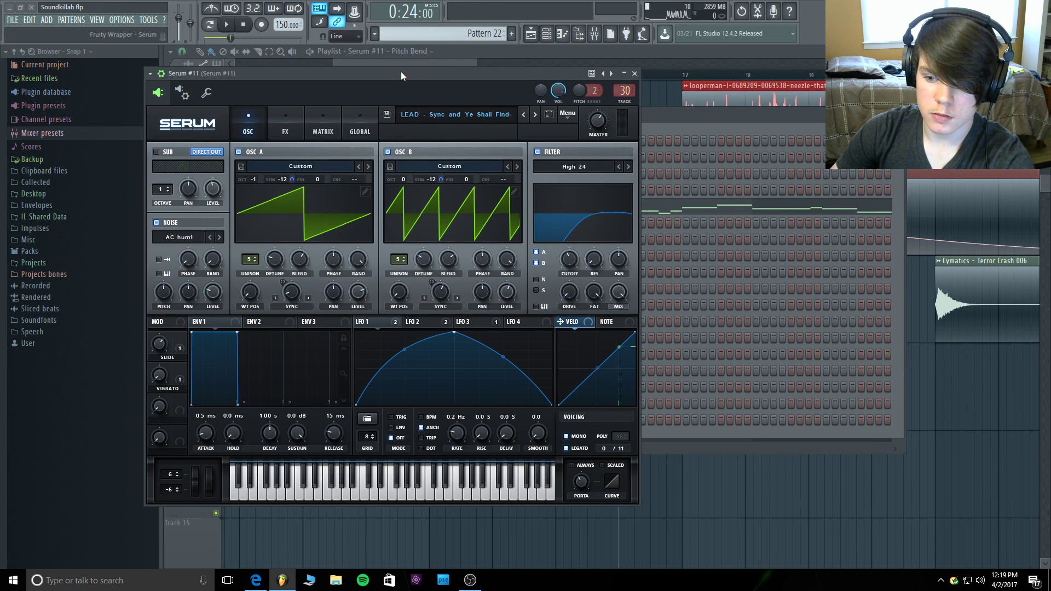
Play the notes G5, C6 and A5 on Serum #11 to judge the interval for the bend.
key("b")
key("b")
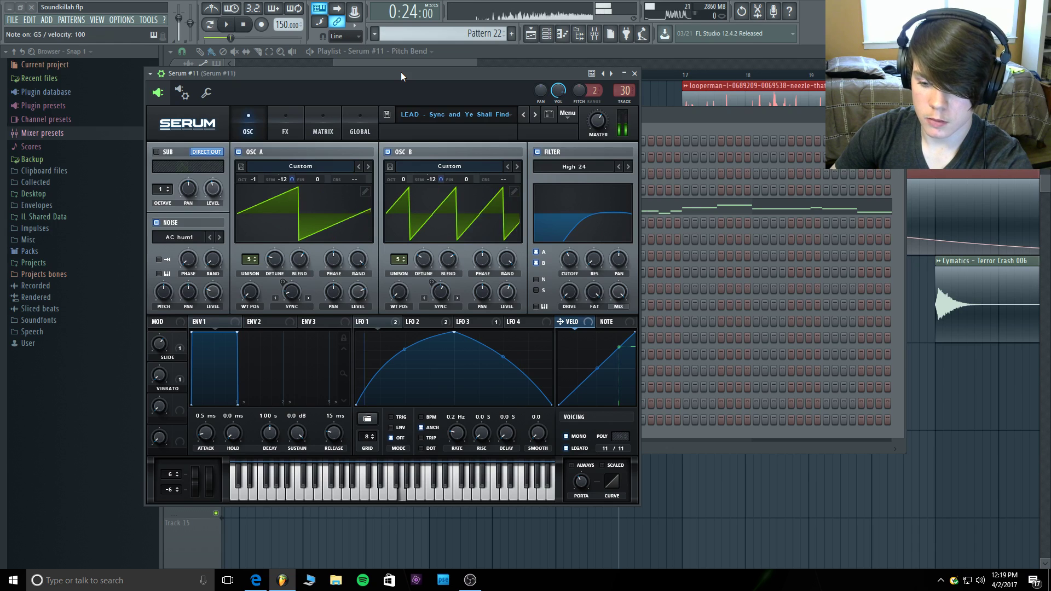
key("q")
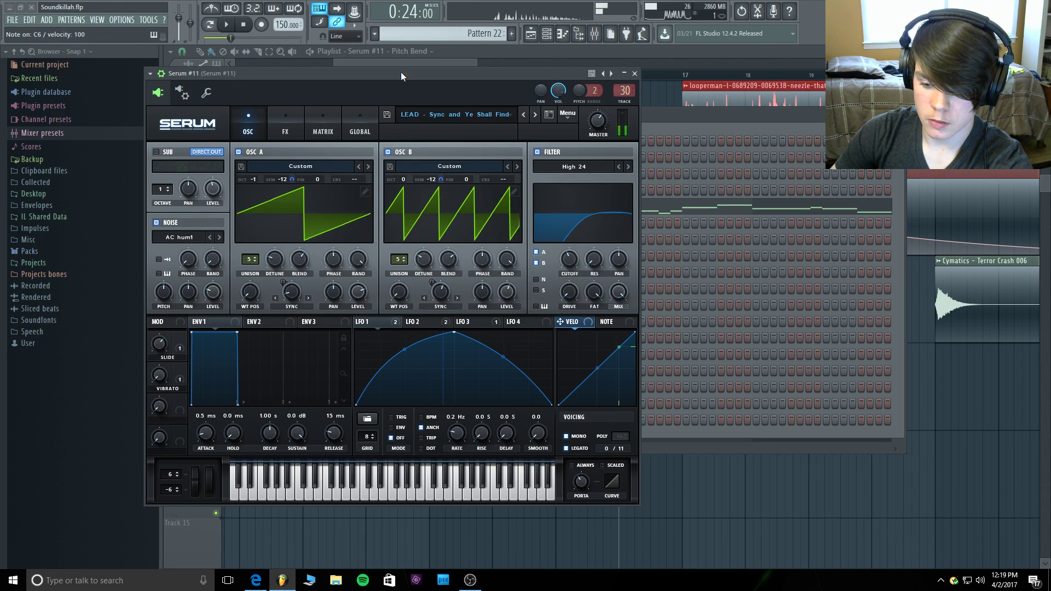
key("n")
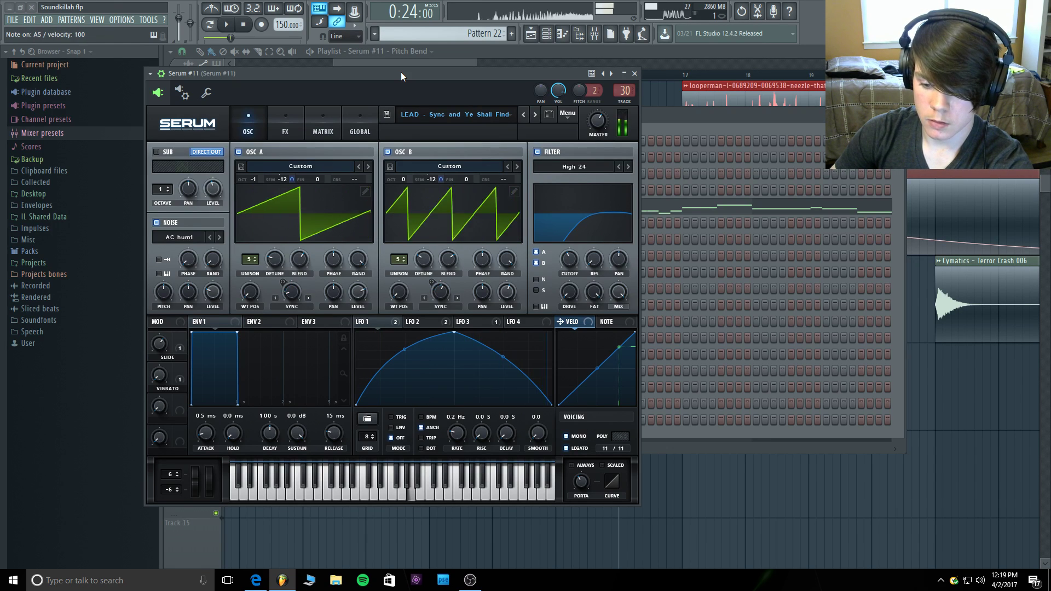
key("b")
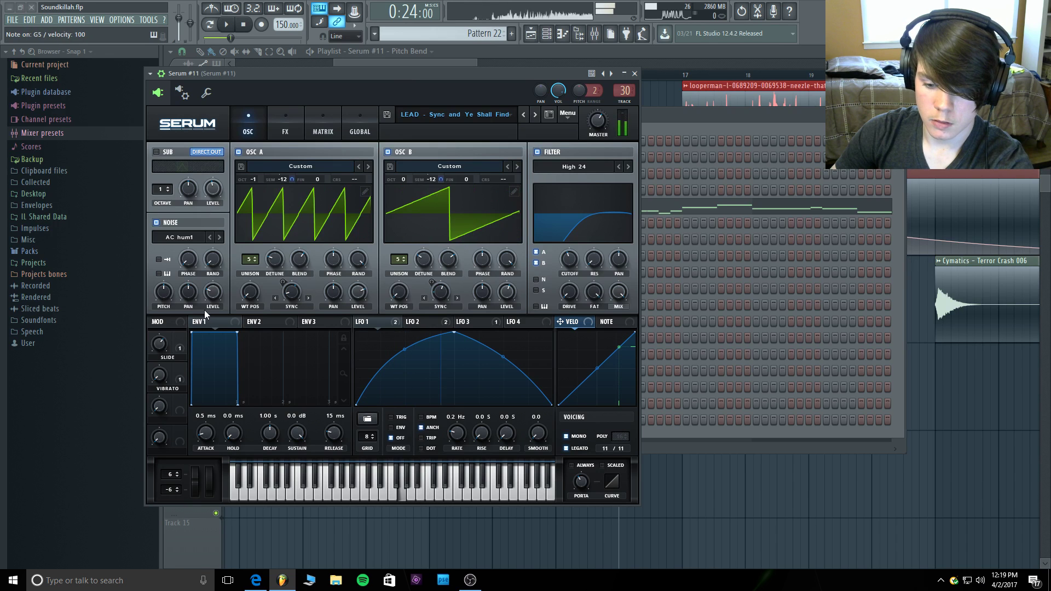
Set Serum #11's downward pitch bend range to -3 semitones, play bar 16, and close the synth and channel rack.
left_click(178, 490)
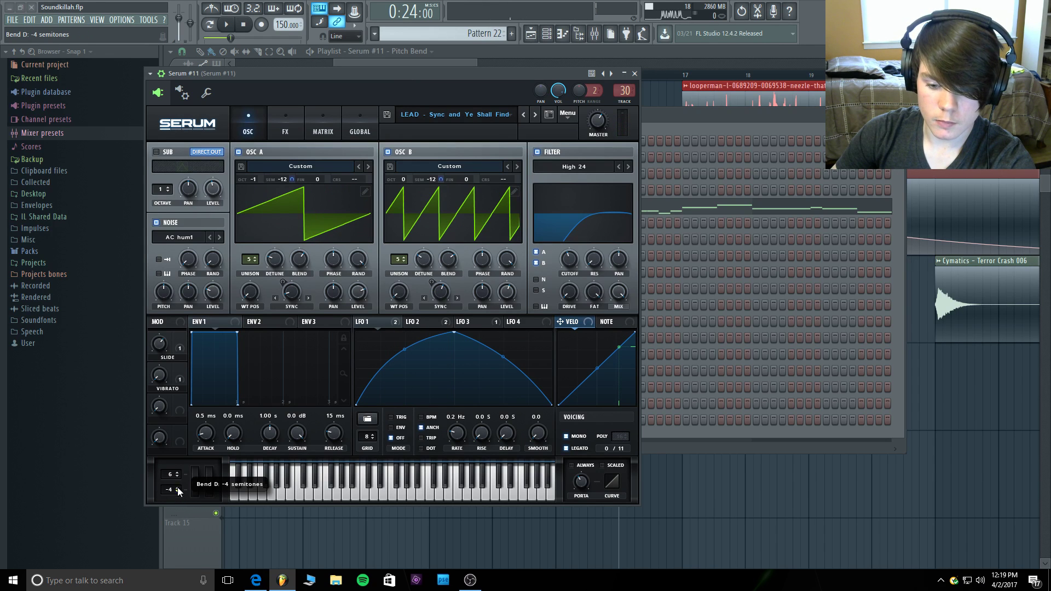
left_click(178, 488)
left_click(225, 24)
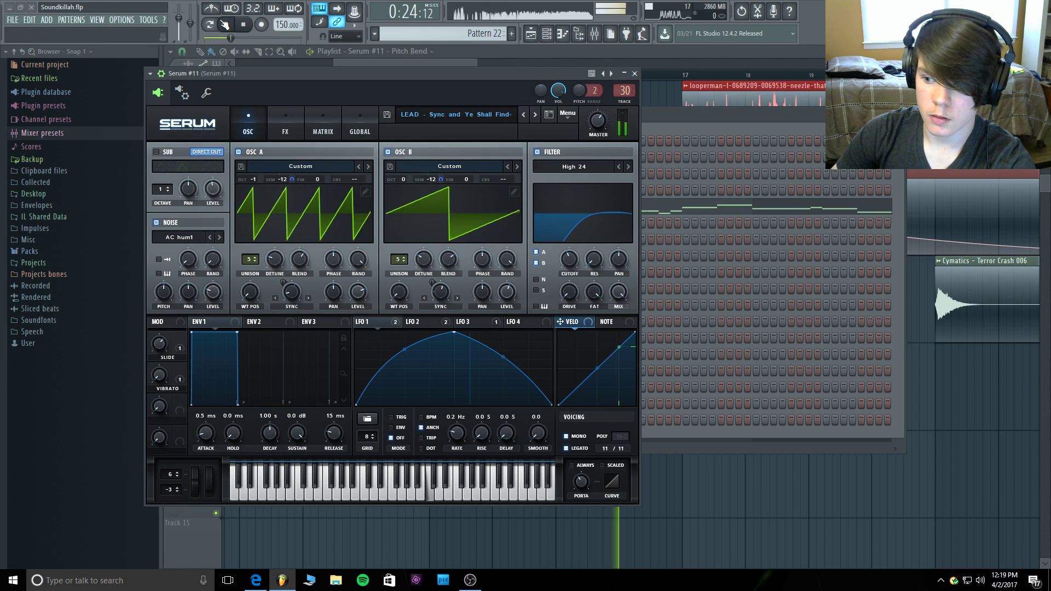
key("space")
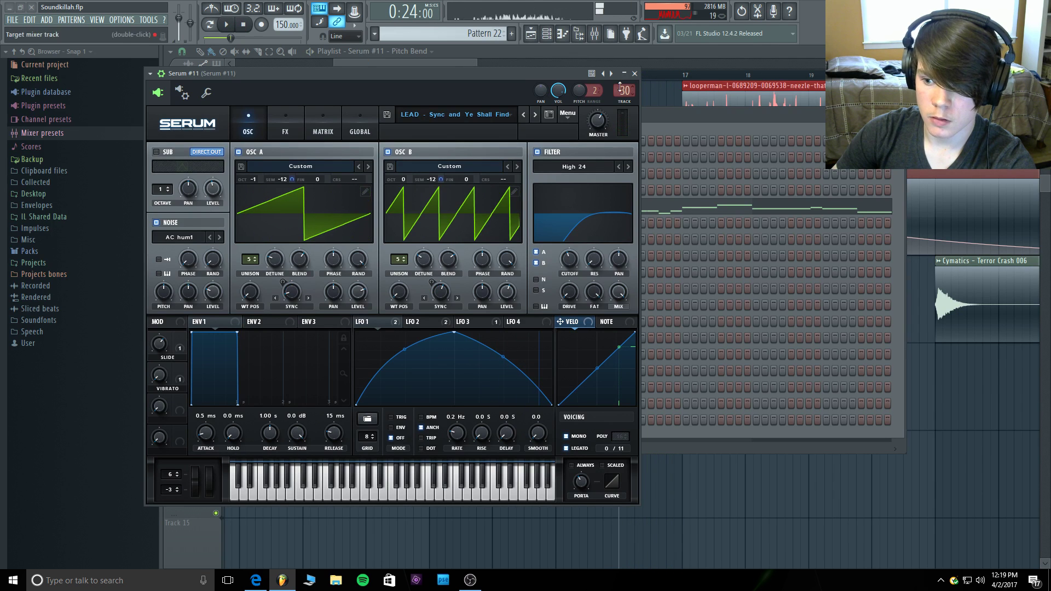
left_click(635, 72)
left_click(483, 59)
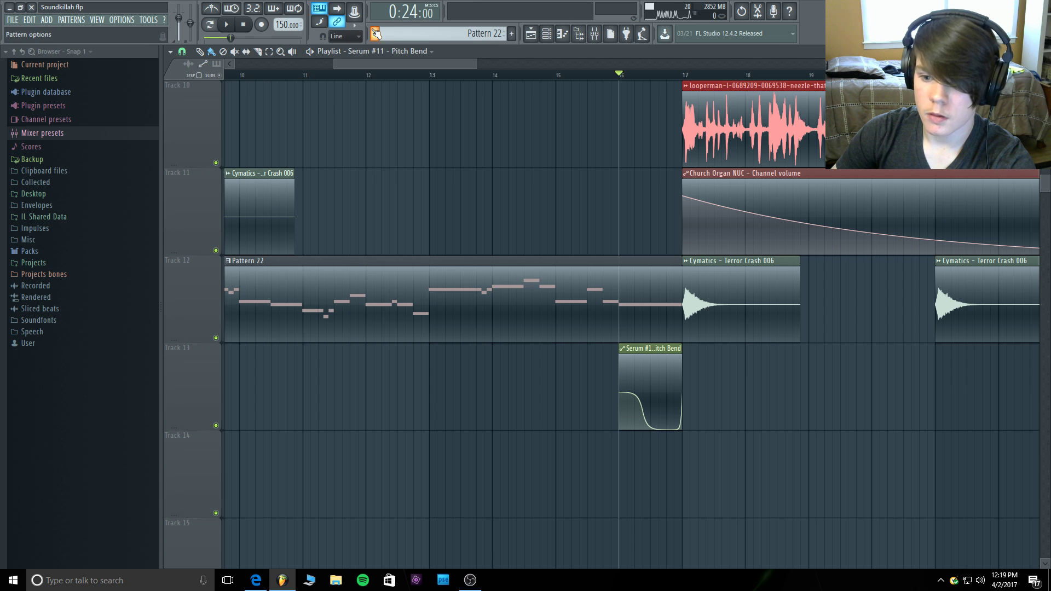
Make the pitch bend clip's falling curve more gradual and play the arrangement from bar 15.
key("space")
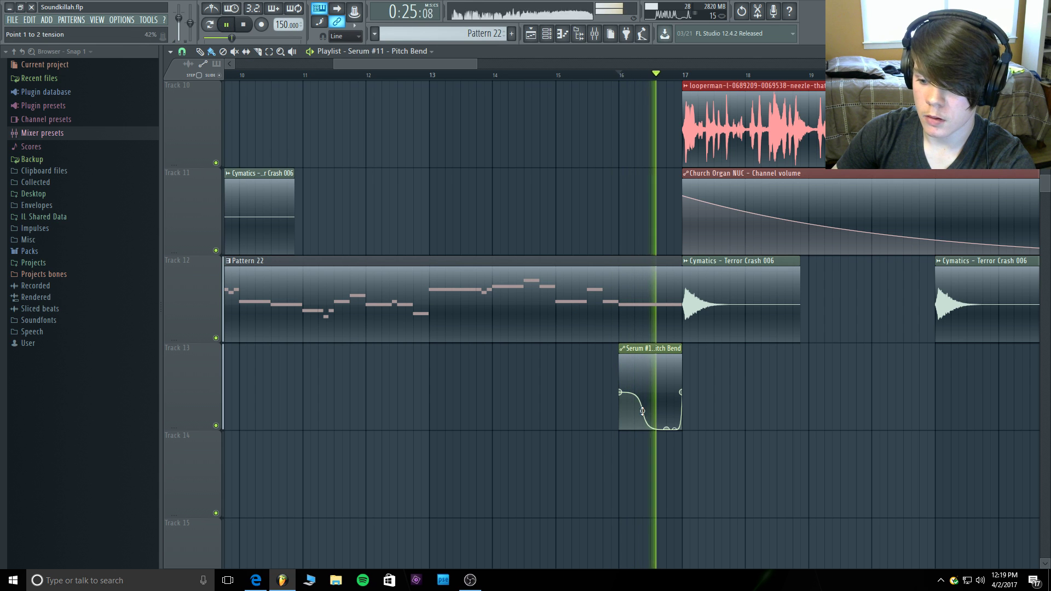
left_click(560, 75)
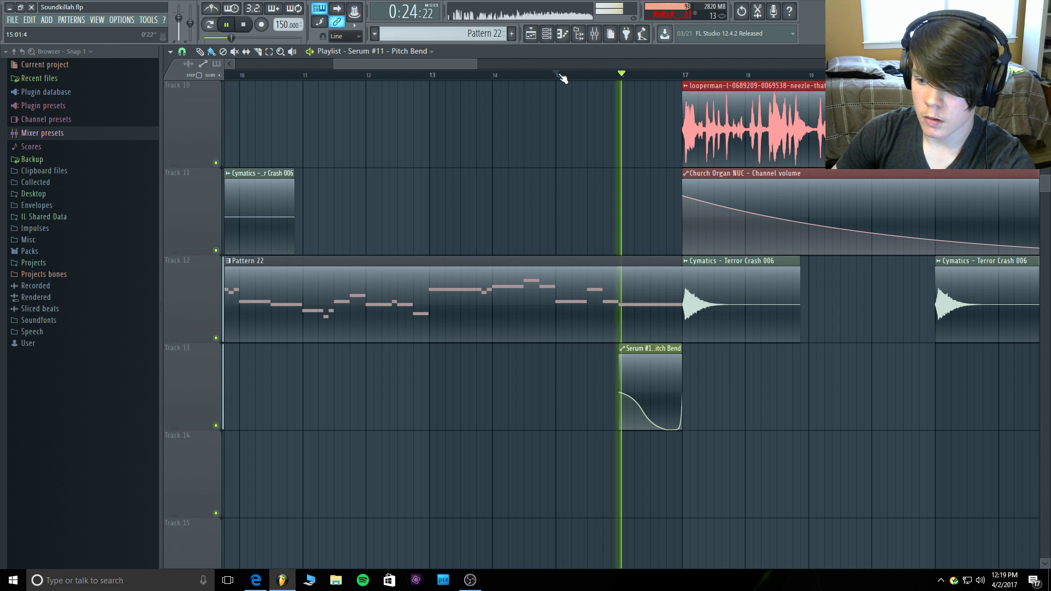
key("space")
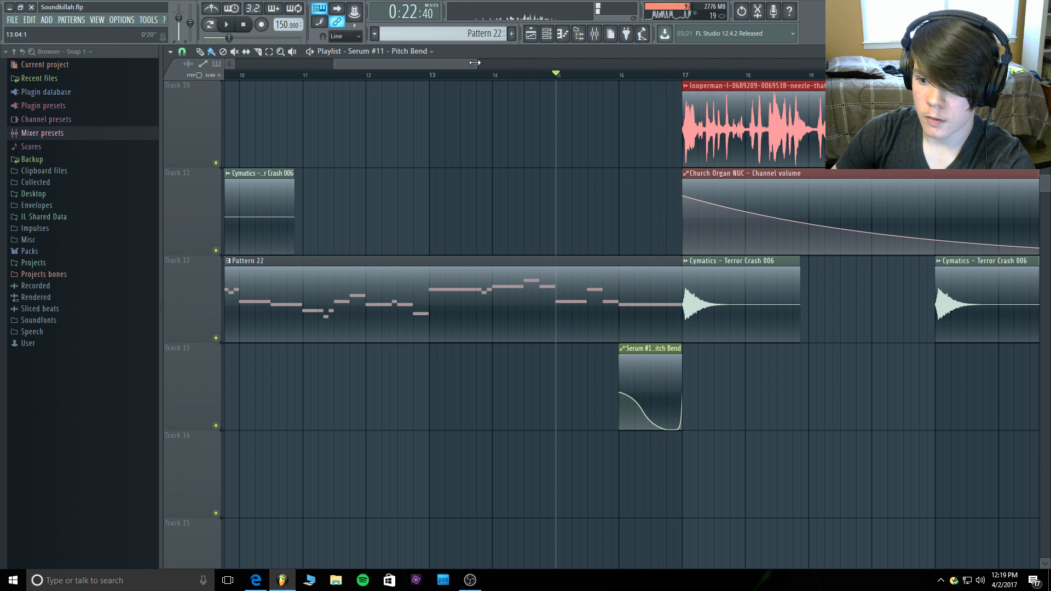
left_click_drag(477, 64, 712, 65)
left_click_drag(509, 61, 484, 64)
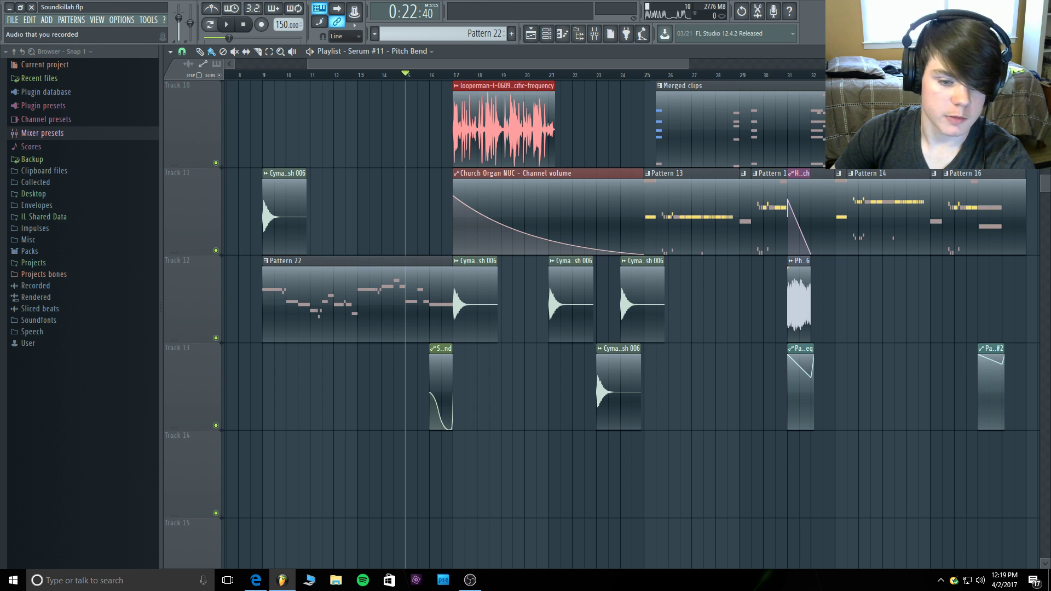
Play the arrangement from bar 15 through the pitch bend, and replay it from bar 9.
key("space")
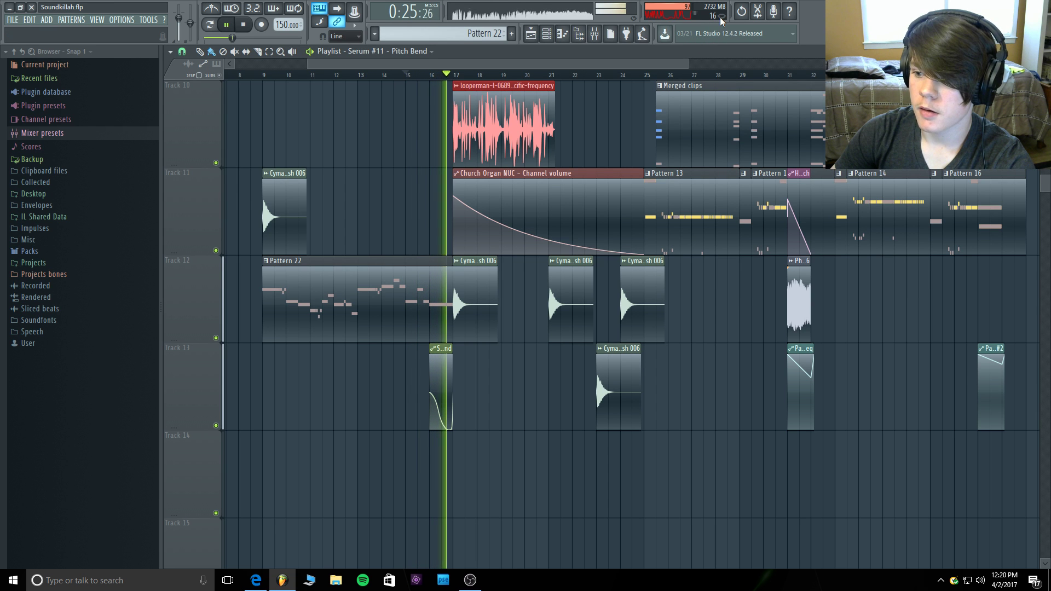
key("space")
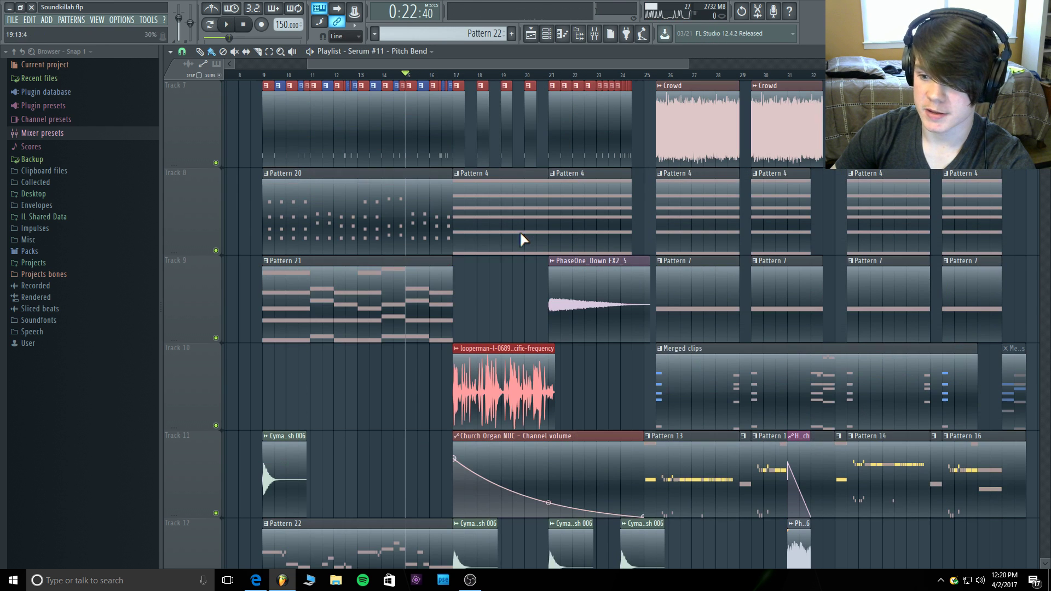
scroll(250, 277, "up", 3)
scroll(874, 252, "down", 3)
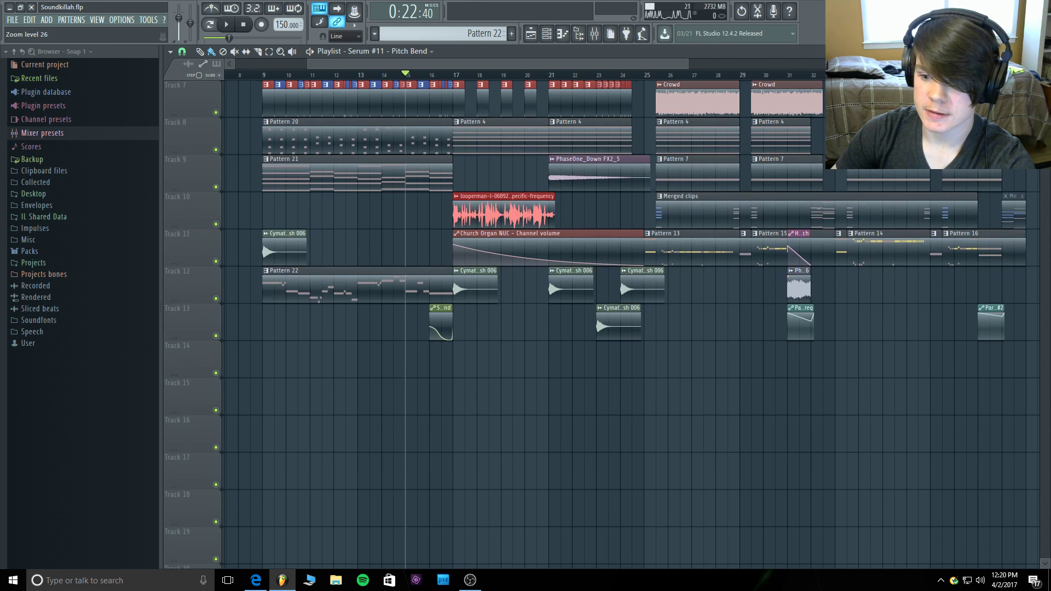
scroll(874, 252, "up", 2)
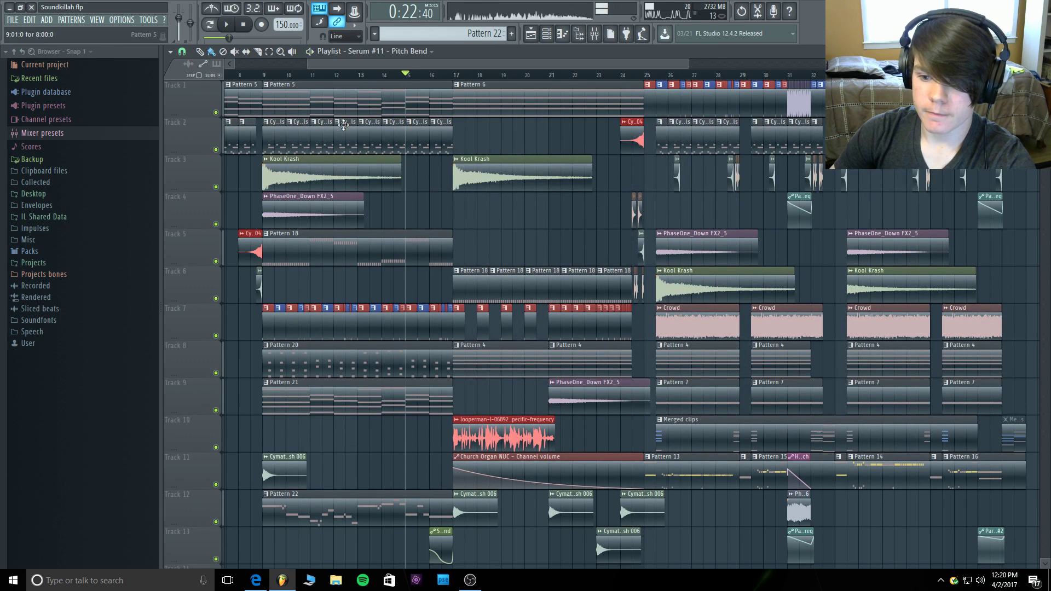
left_click(264, 77)
key("space")
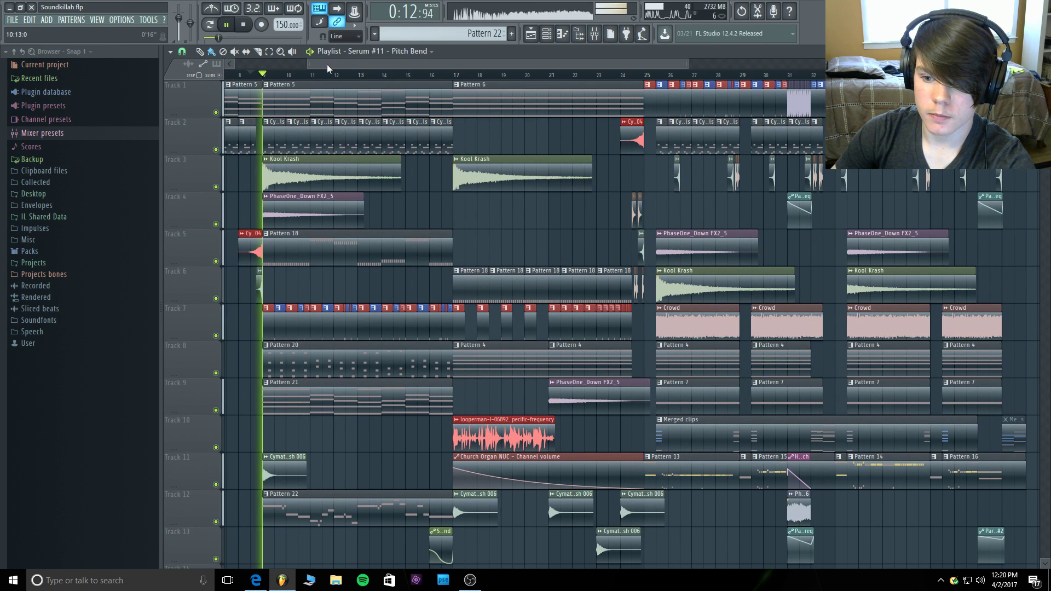
Play the arrangement from bar 1, jump ahead to bar 9 to hear the transition, and stop playback.
left_click_drag(311, 64, 234, 65)
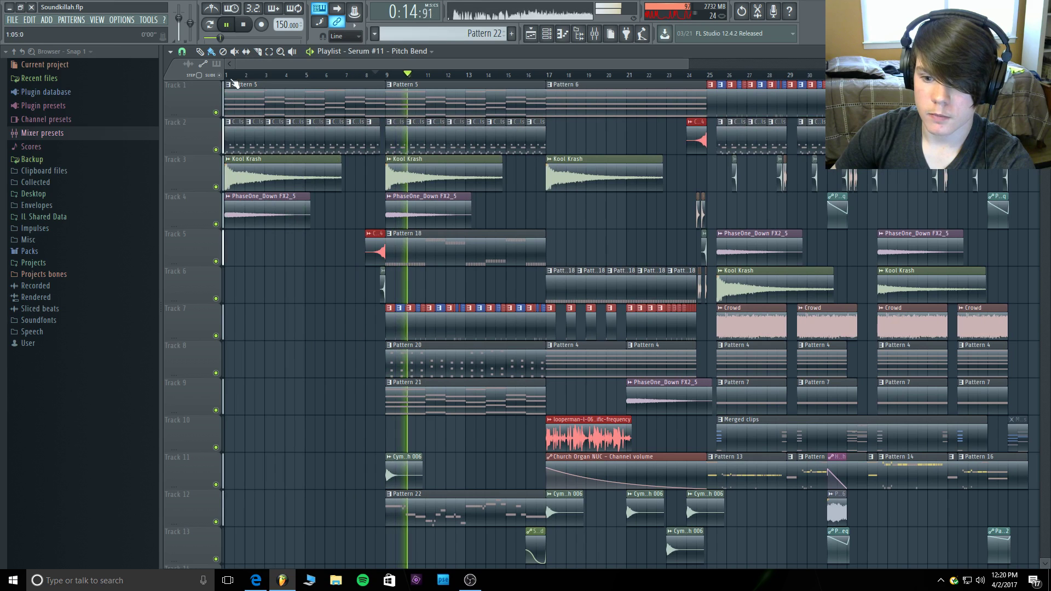
key("space")
left_click(225, 75)
key("space")
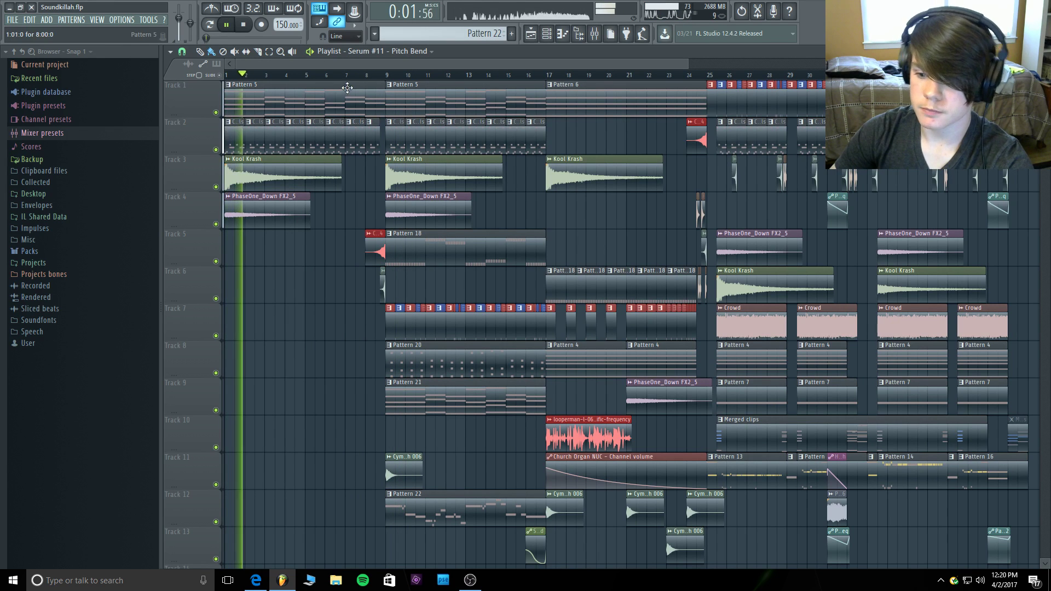
left_click(382, 77)
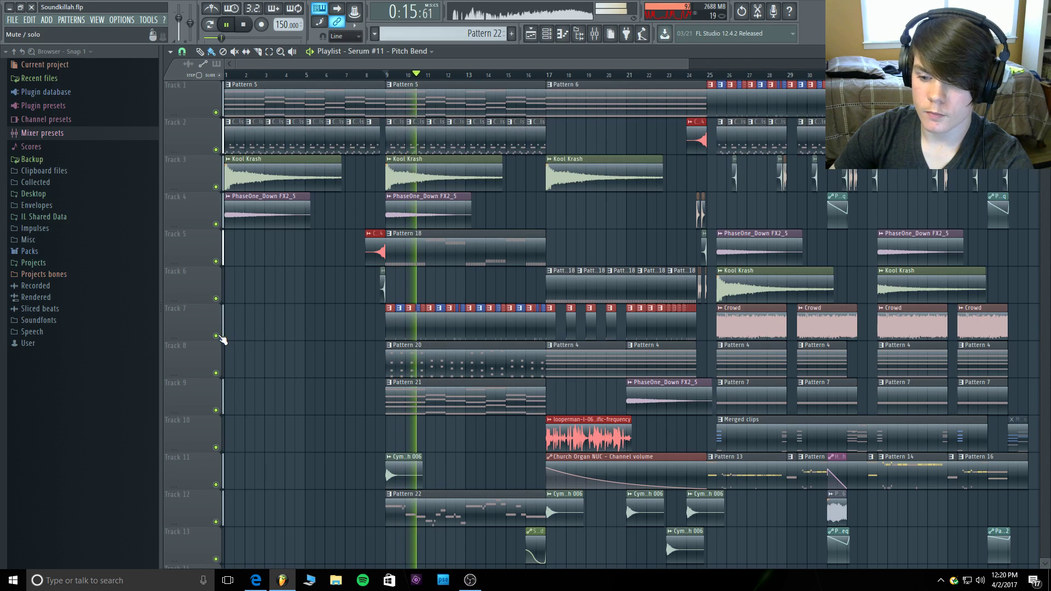
left_click_drag(688, 64, 556, 64)
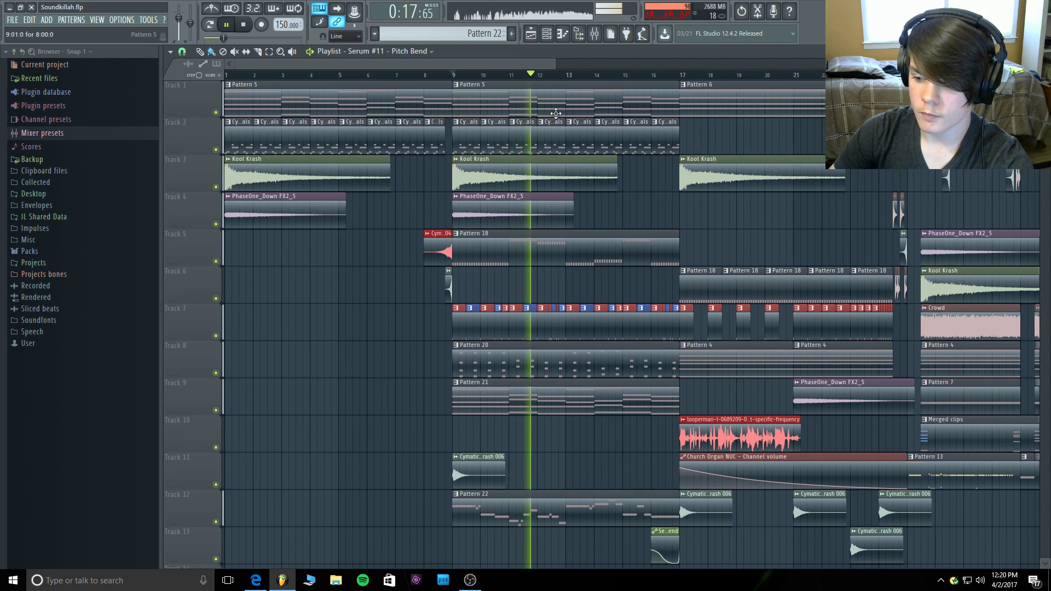
left_click_drag(421, 64, 470, 64)
key("space")
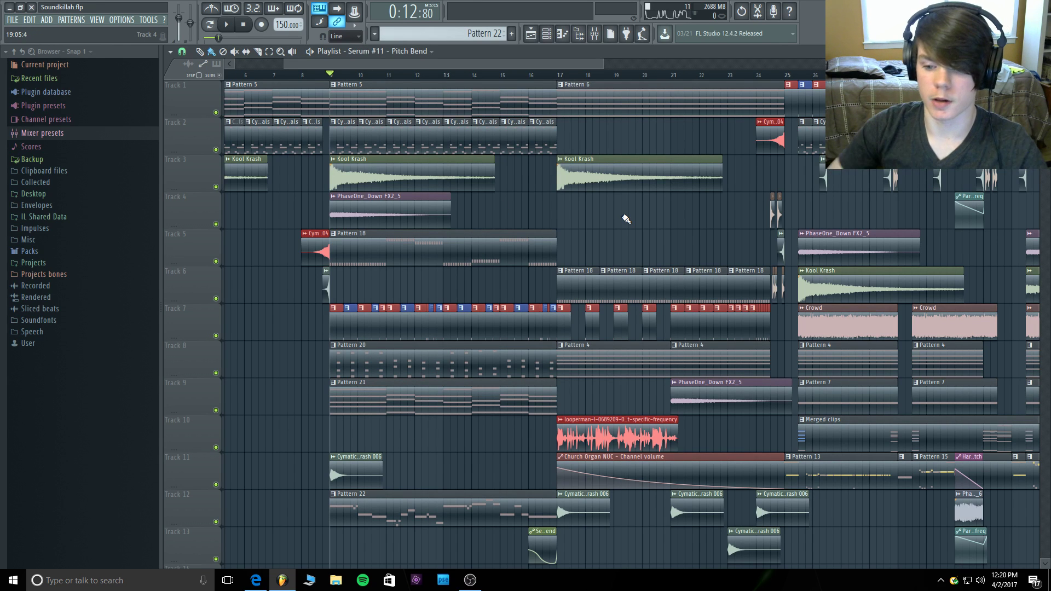
Preview the kick pattern clip at bar 9 on Track 7 and make it unique.
left_click_drag(606, 59, 517, 81)
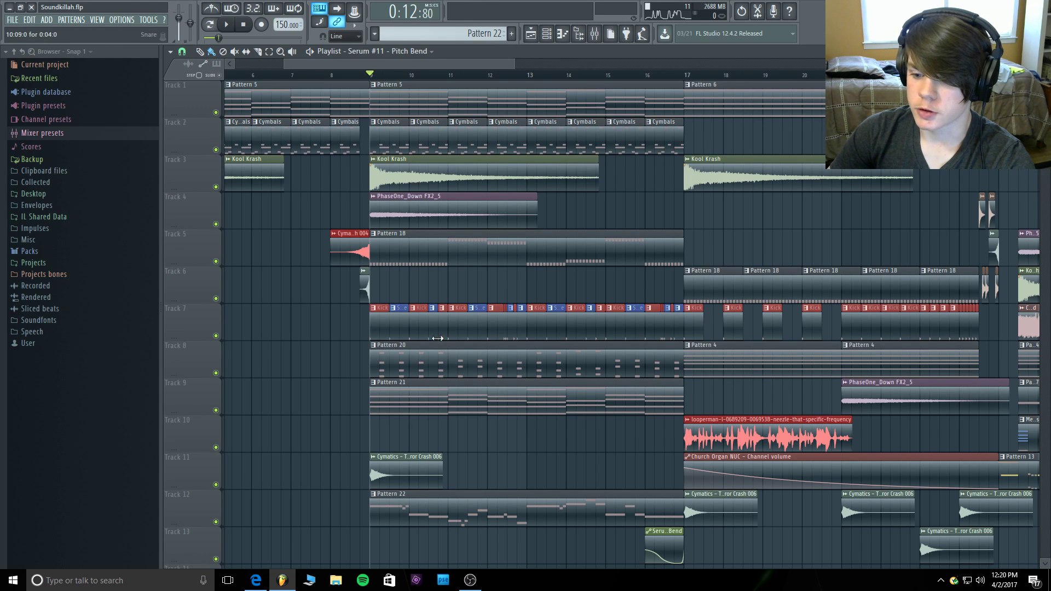
right_click(377, 311)
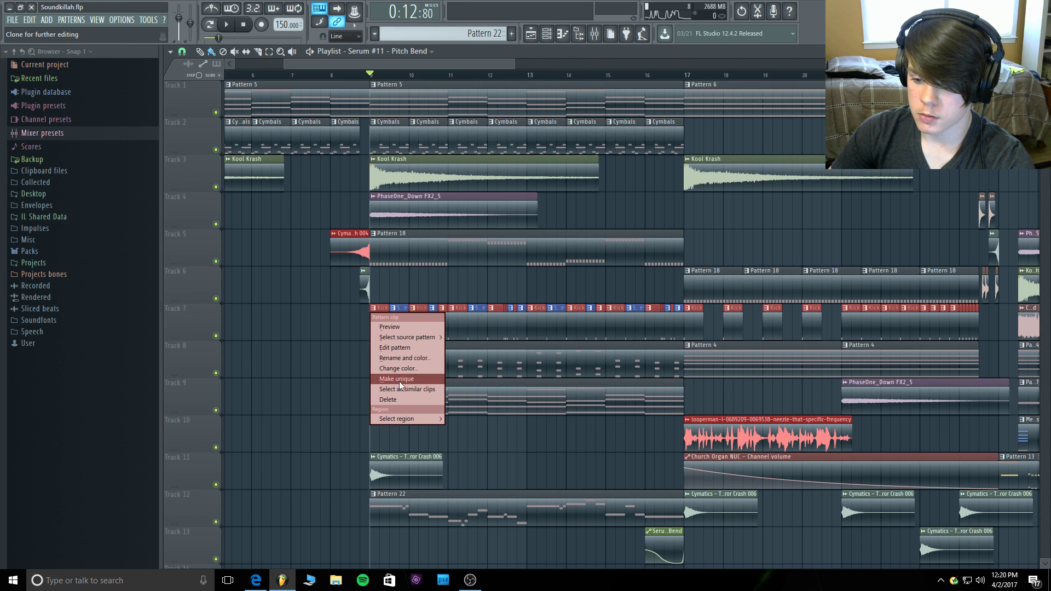
left_click(310, 341)
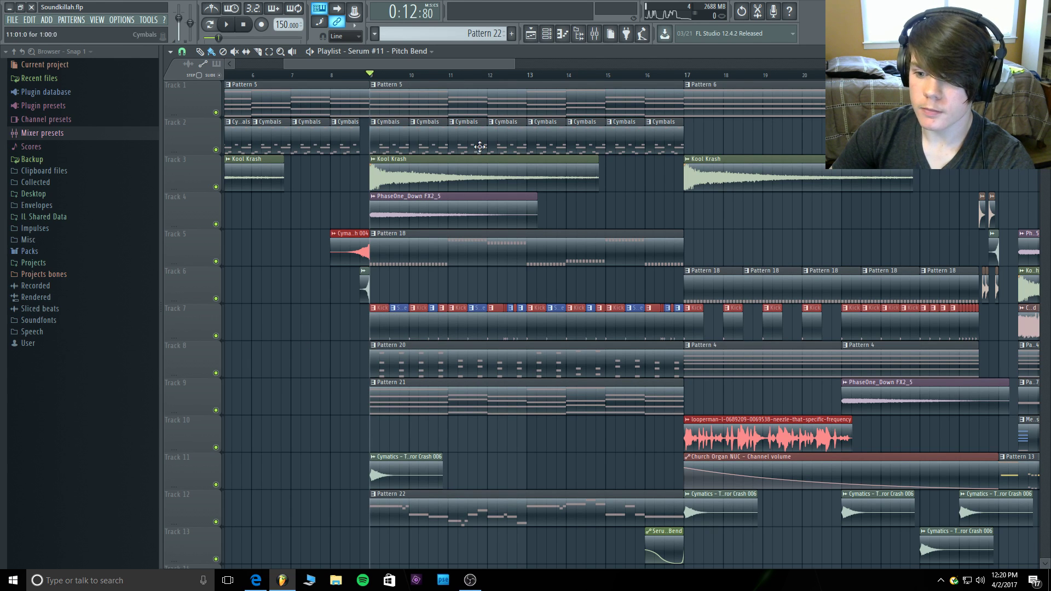
right_click(377, 310)
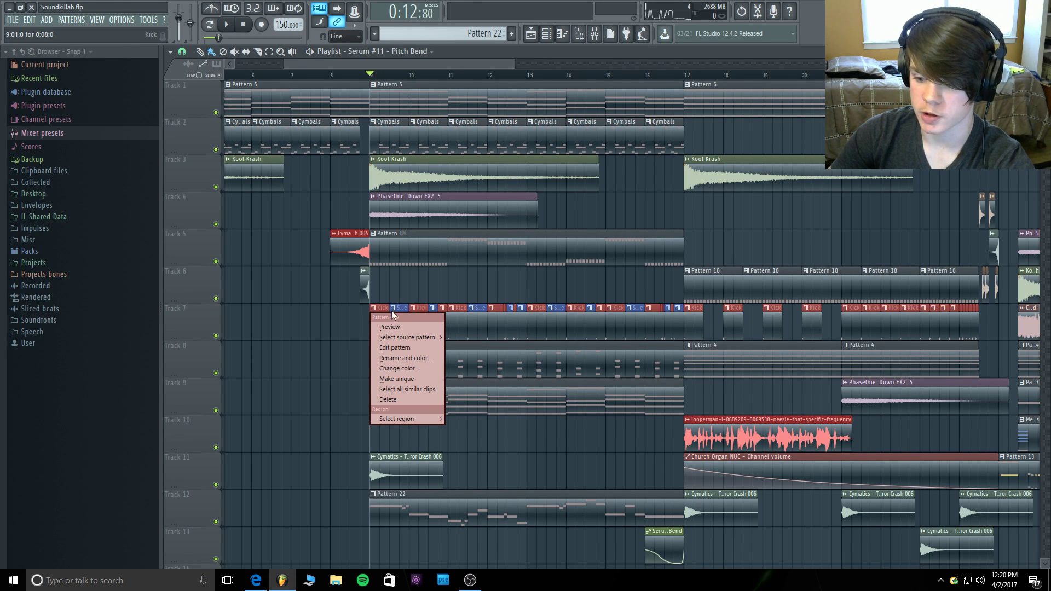
left_click(413, 326)
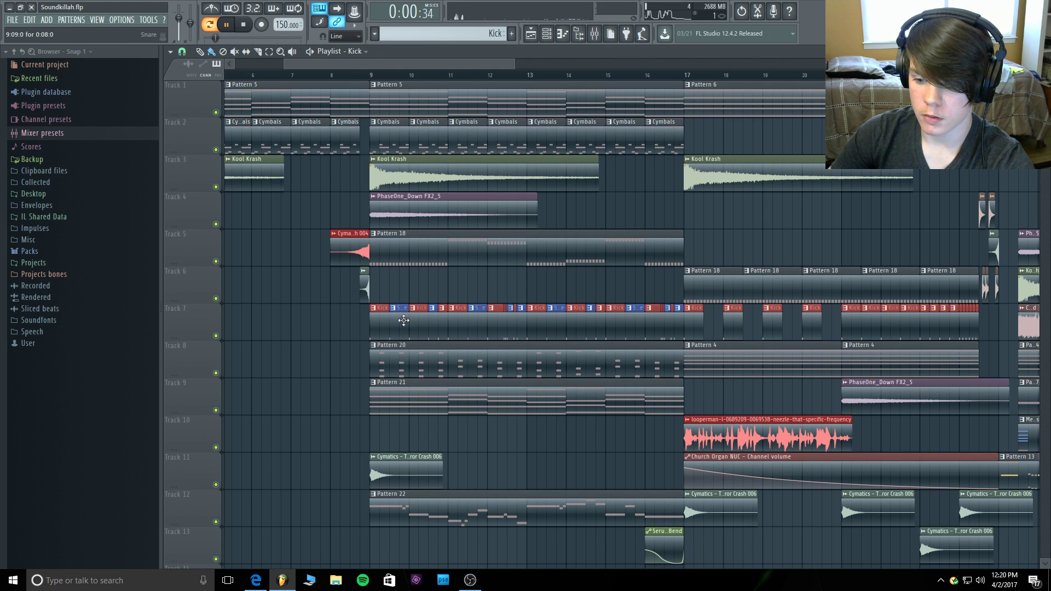
right_click(374, 311)
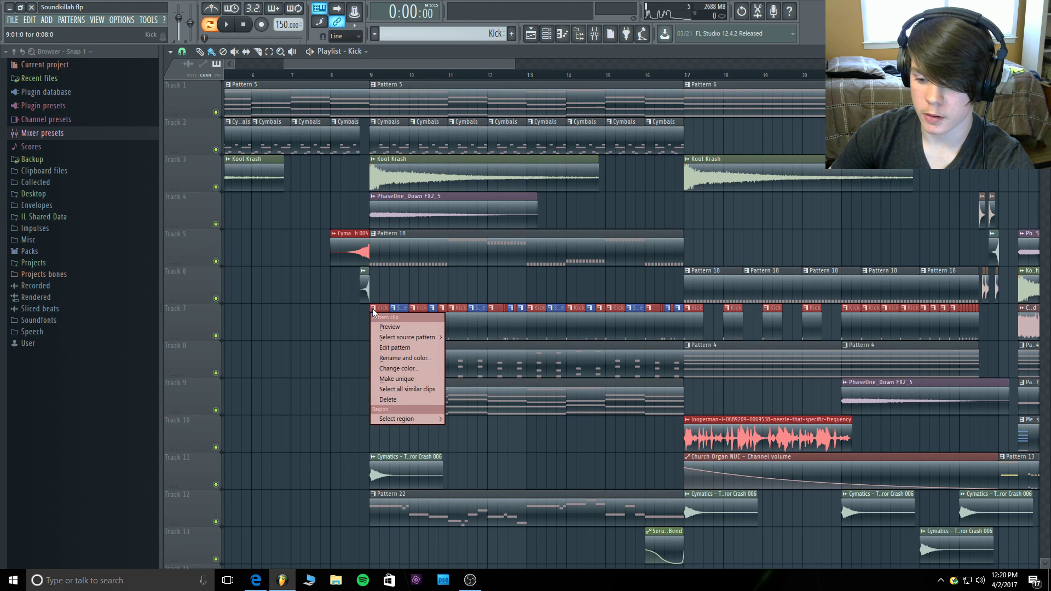
left_click(418, 379)
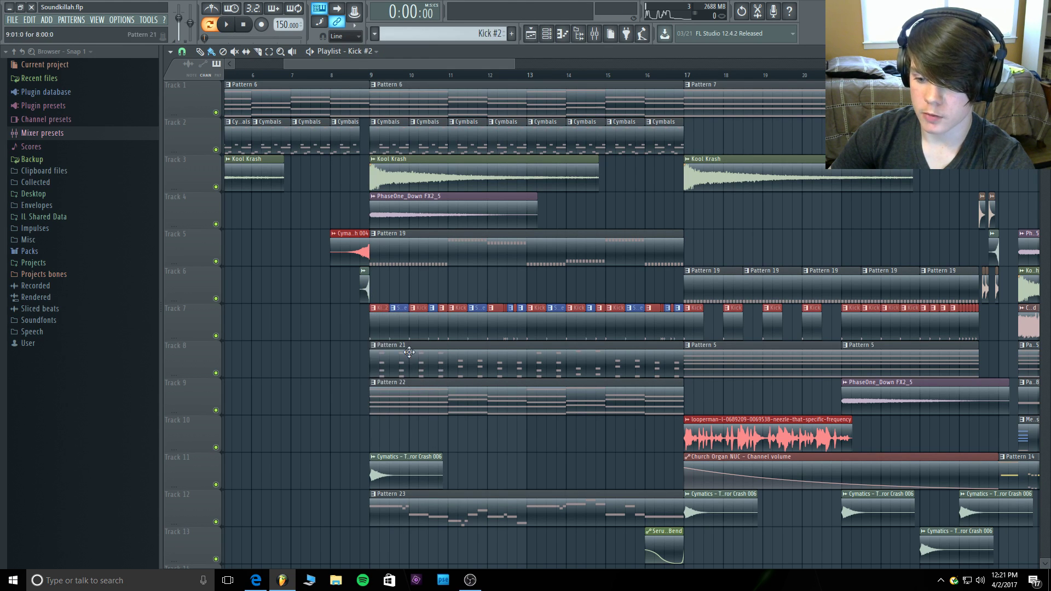
Try removing the Track 7 kick clip at bar 10, restore it, and show Kick #2's drum channels.
right_click(416, 316)
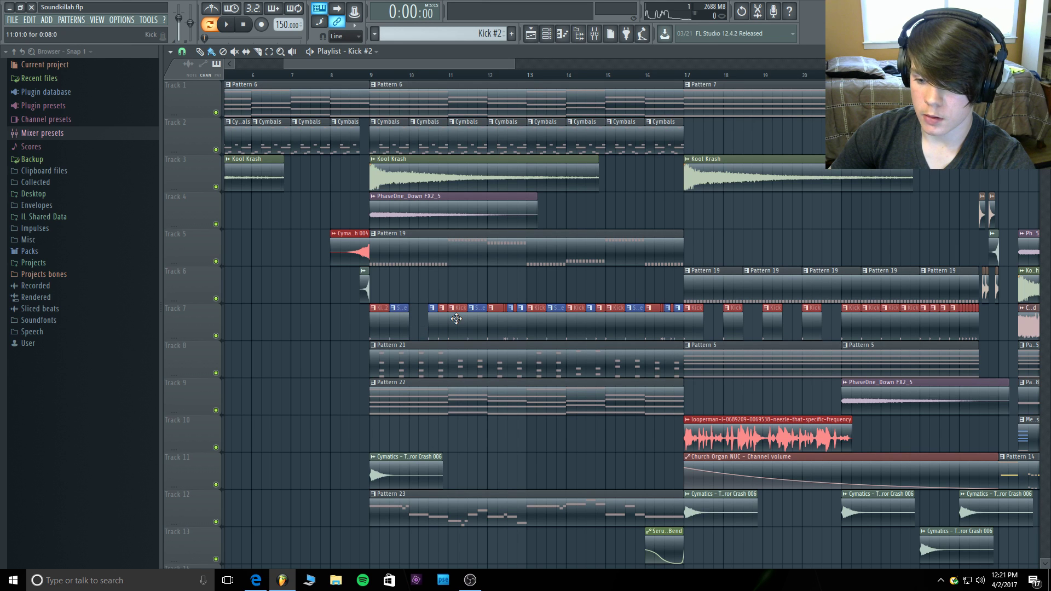
double_click(400, 318)
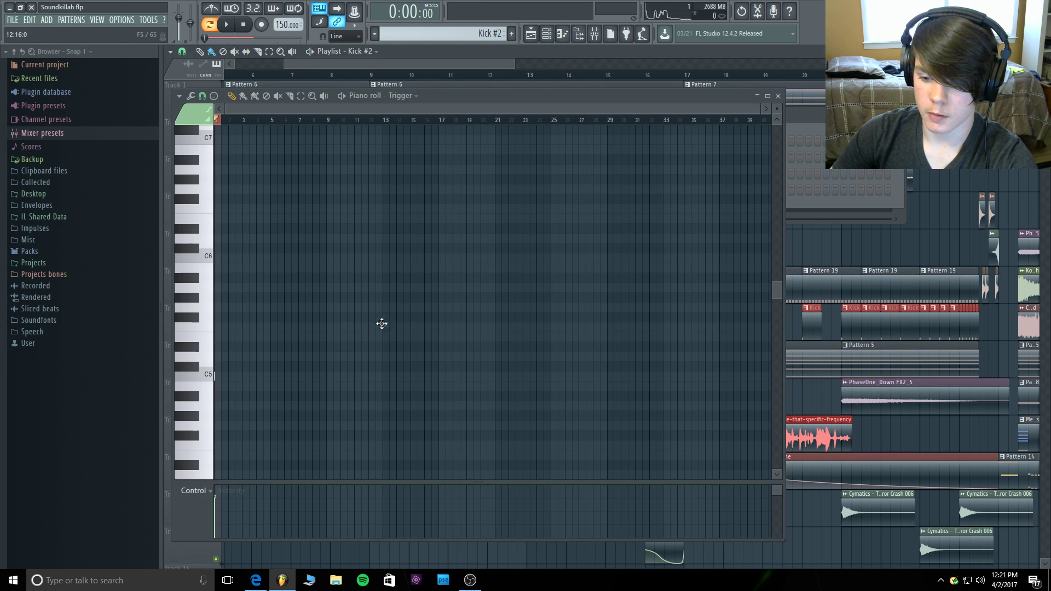
key("F6")
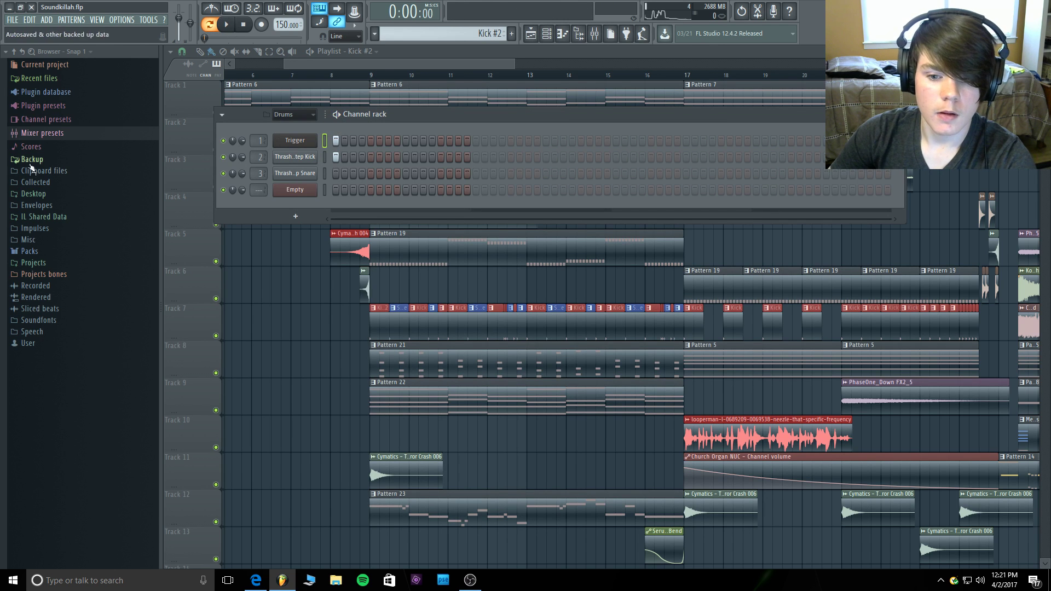
Open the Sound Killer Drums folder inside the Desktop's Sample Packs folder.
left_click(43, 194)
scroll(78, 234, "down", 3)
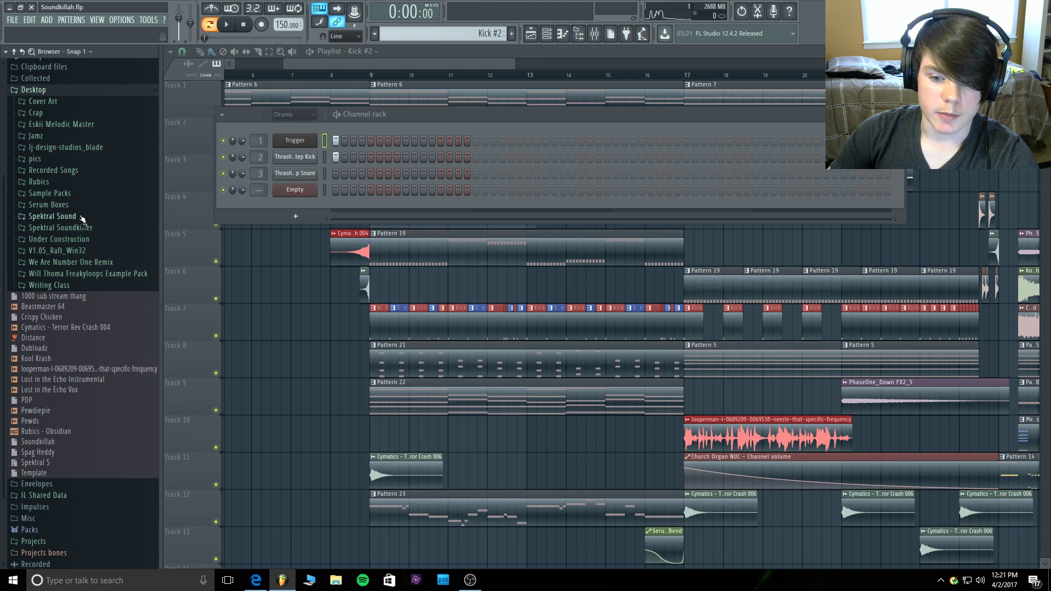
left_click(85, 194)
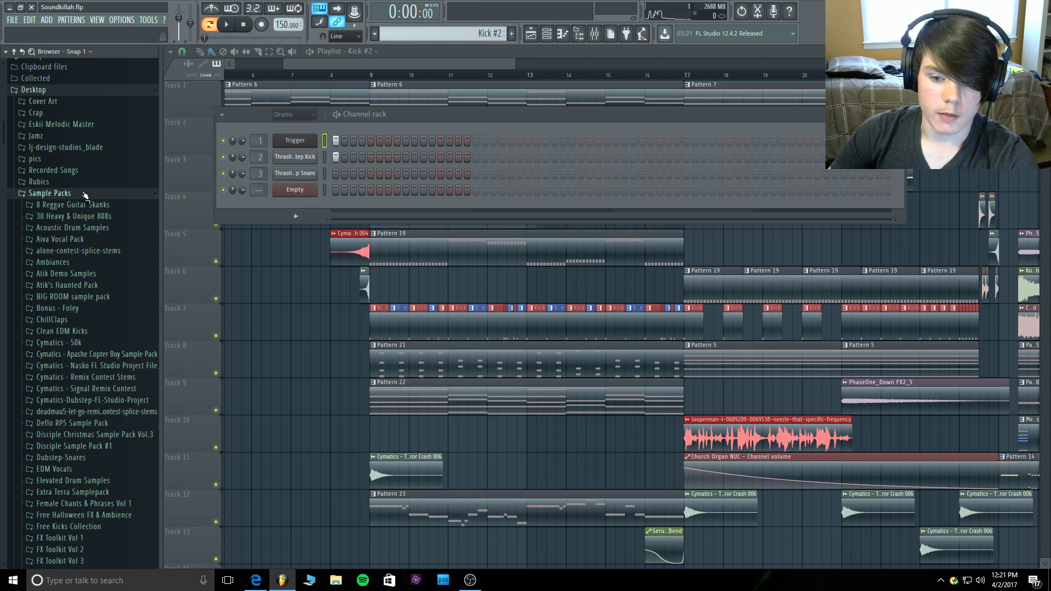
scroll(119, 288, "down", 9)
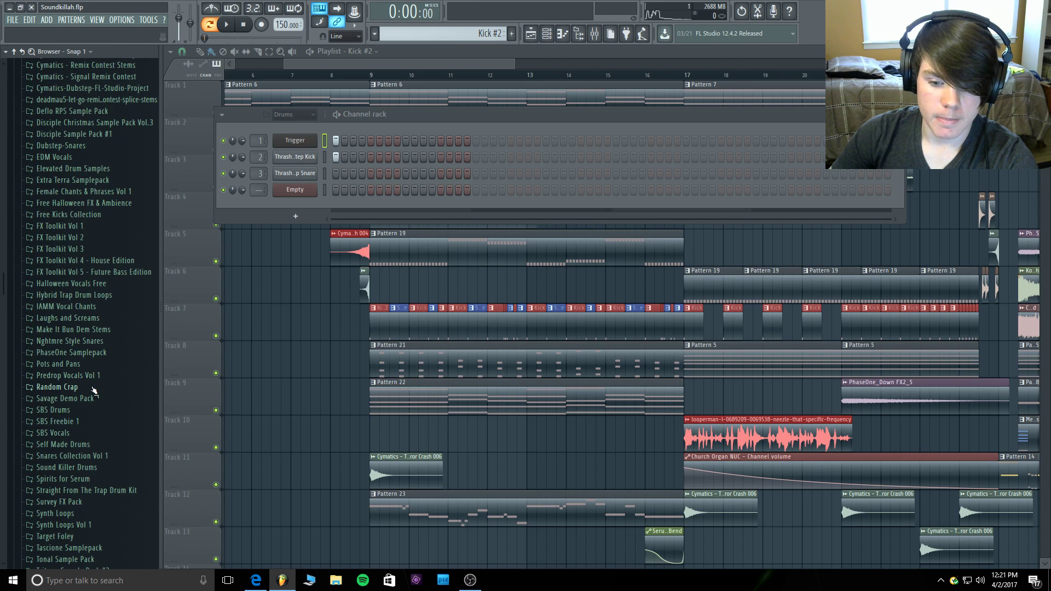
scroll(86, 392, "down", 3)
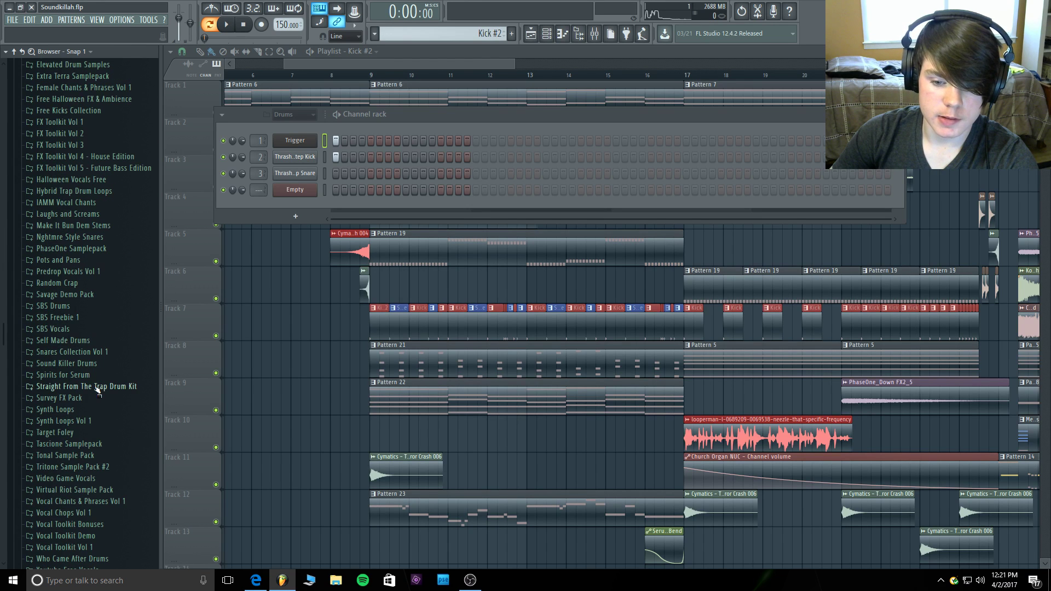
left_click(99, 365)
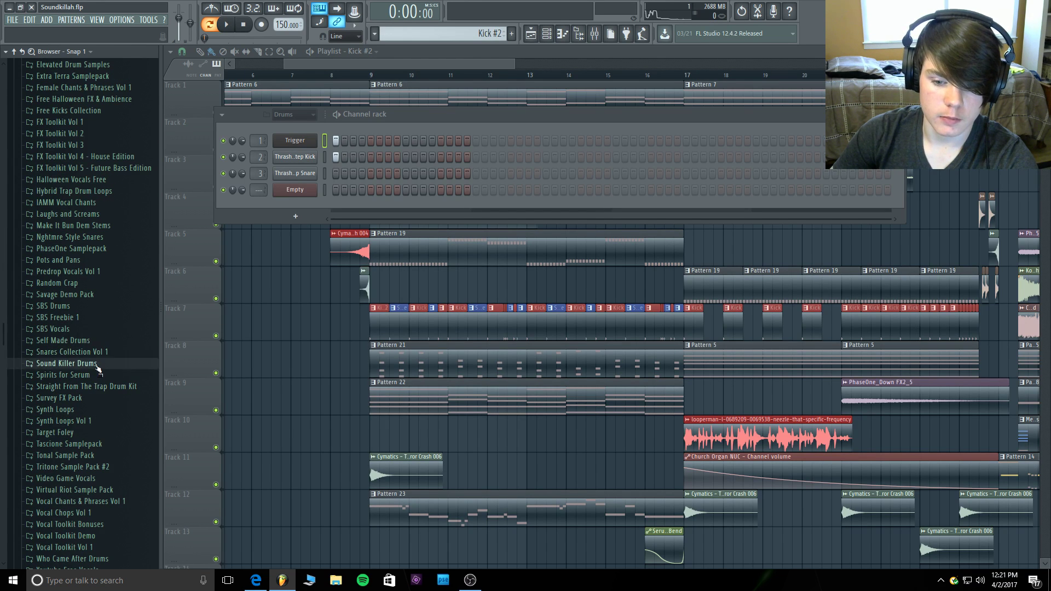
scroll(100, 365, "down", 3)
Audition the kick samples in Sound Killer Drums, comparing kick (1) with the others up to kick (11).
left_click(78, 355)
left_click(77, 336)
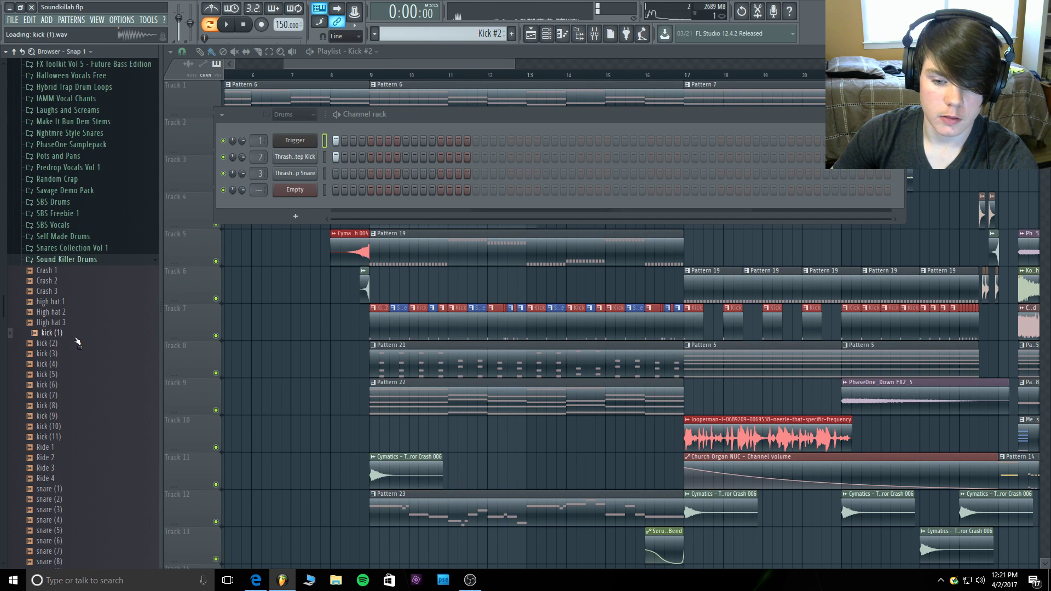
left_click(74, 345)
left_click(70, 376)
left_click(69, 387)
left_click(66, 405)
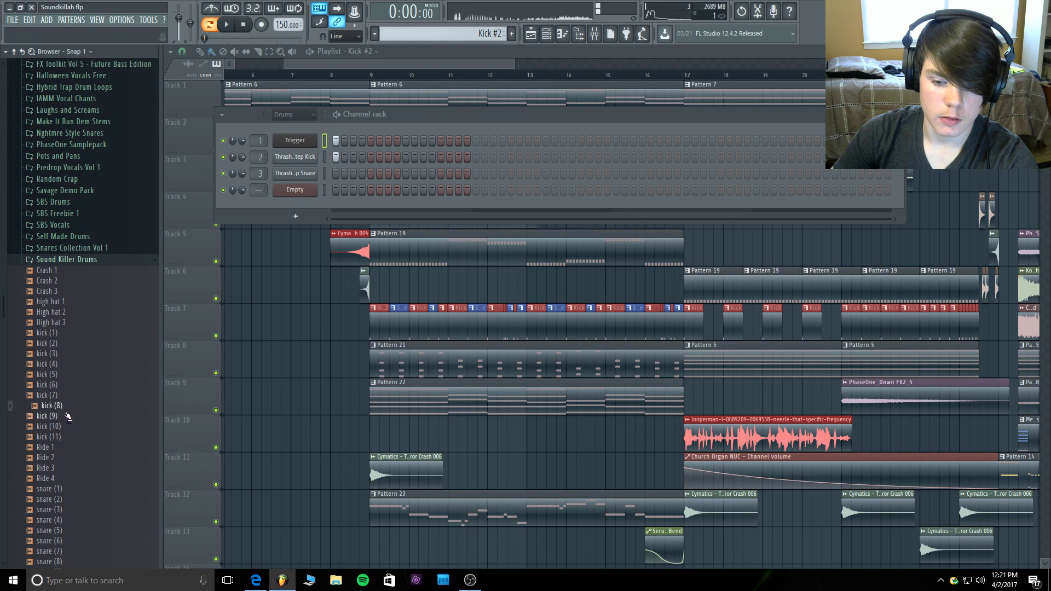
left_click(66, 416)
left_click(66, 426)
left_click(66, 437)
left_click(70, 355)
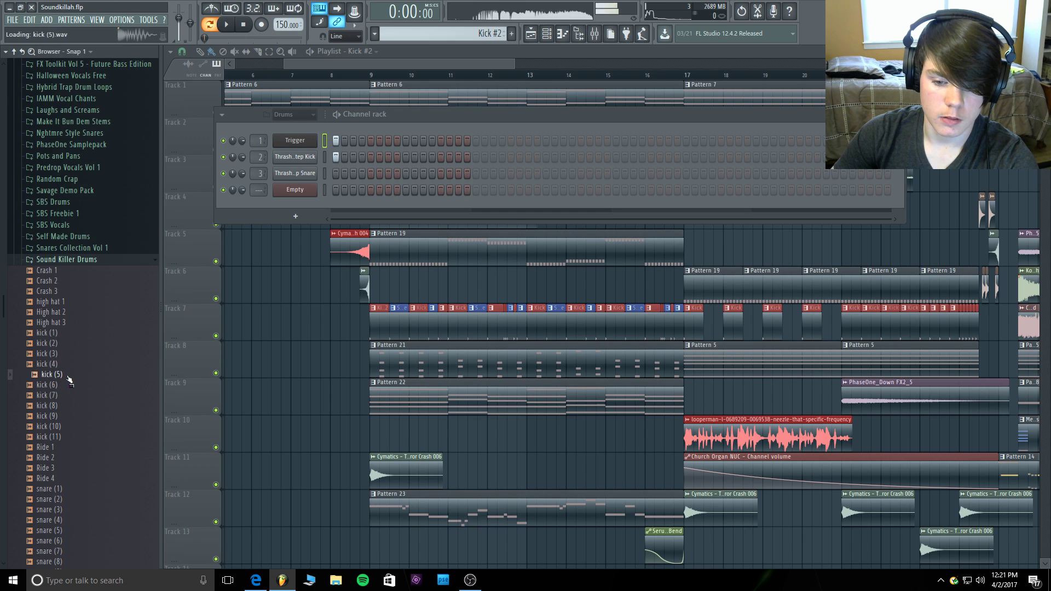
left_click(70, 345)
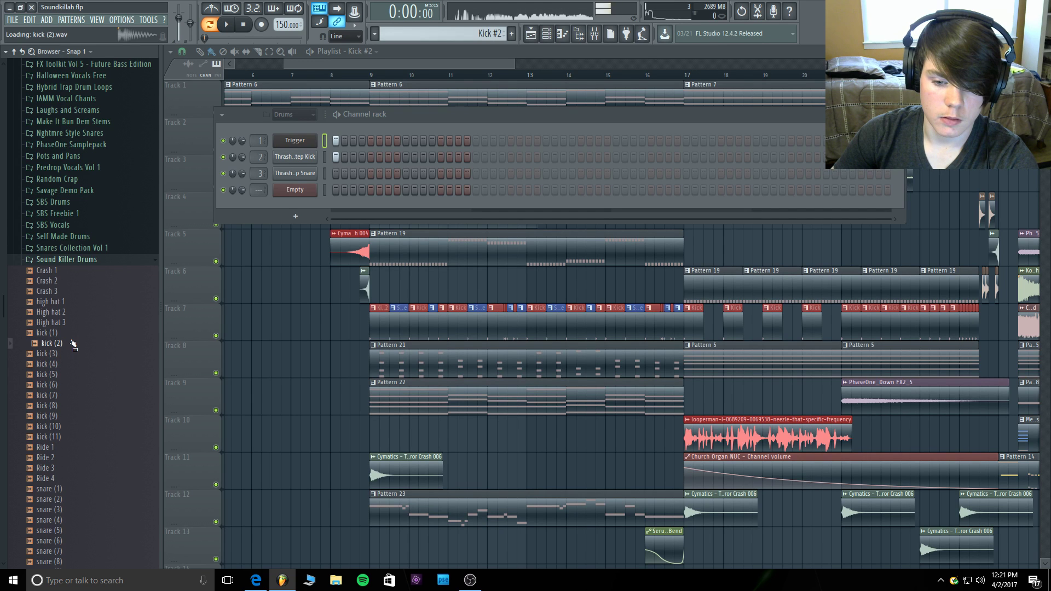
left_click(70, 335)
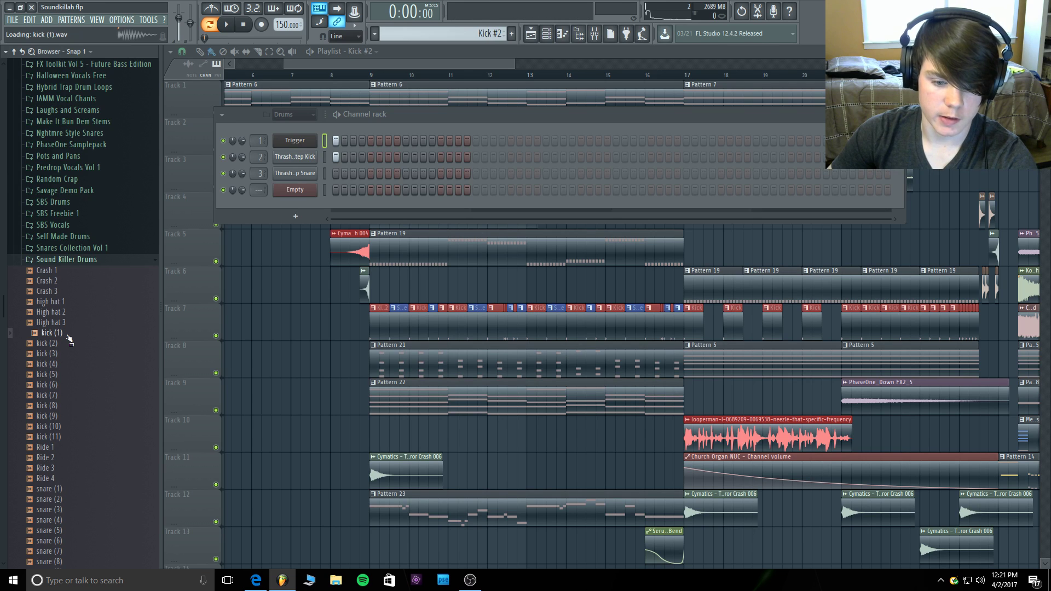
Add kick (1) as a channel below the Thrash kick, move the first-step hit onto it and play the pattern.
left_click_drag(69, 339, 299, 168)
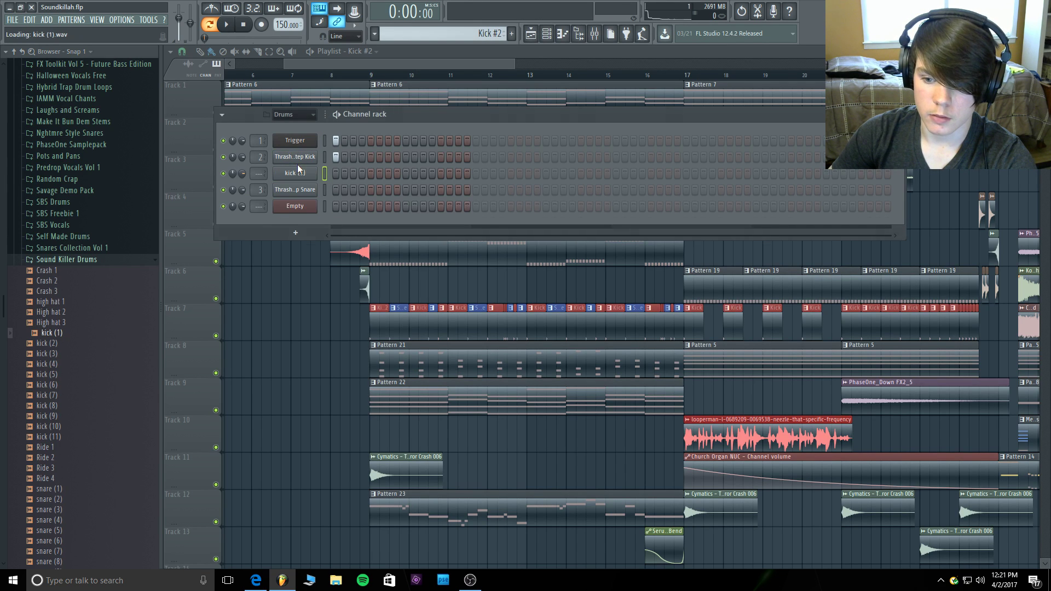
left_click(336, 173)
key("space")
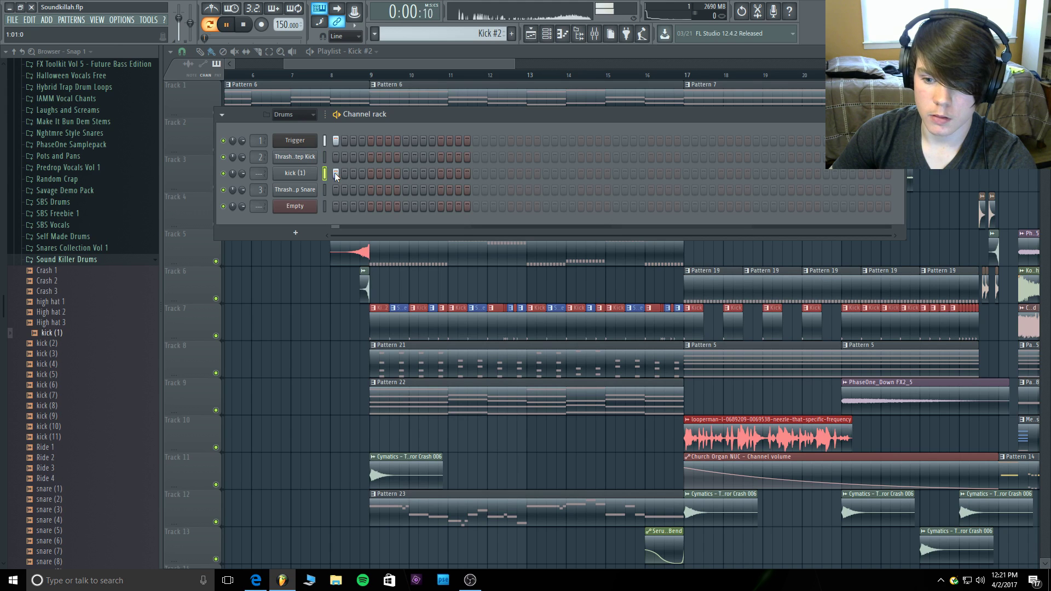
Normalize the kick (1) sample and set its fade-out to 33%.
left_click(296, 173)
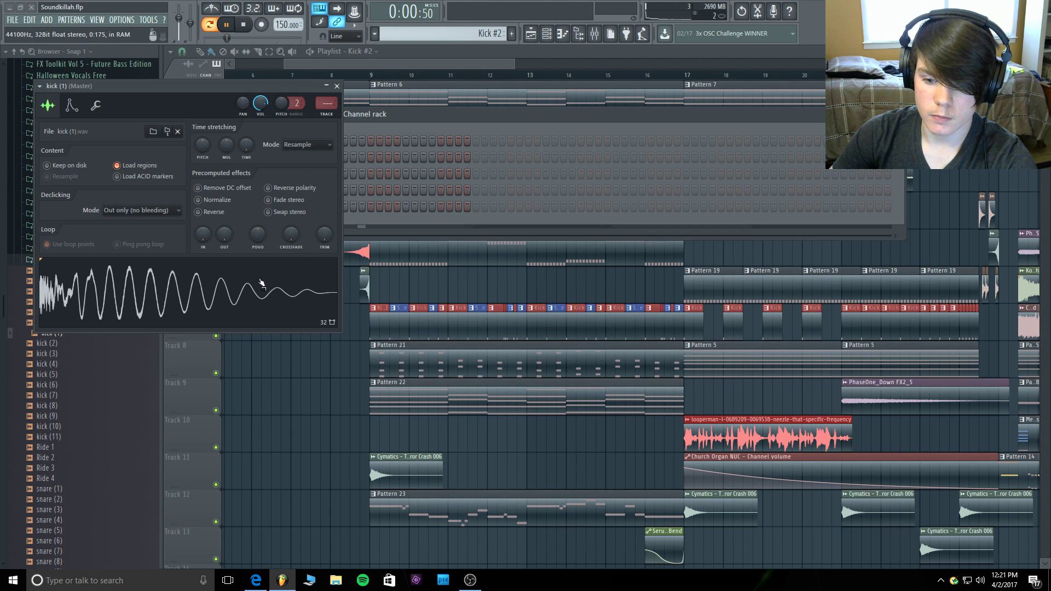
left_click(217, 200)
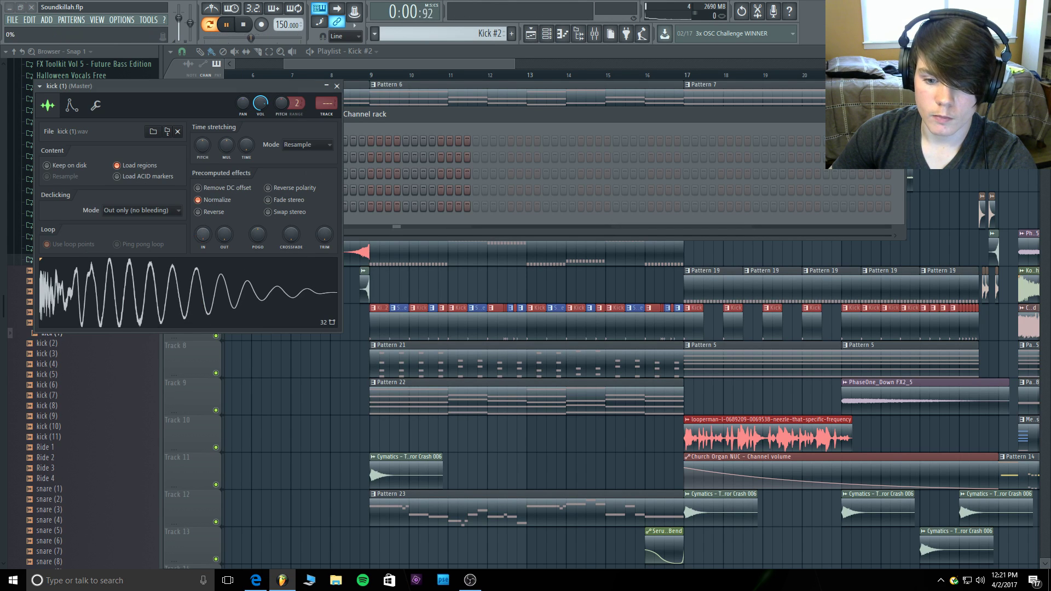
left_click_drag(224, 235, 224, 252)
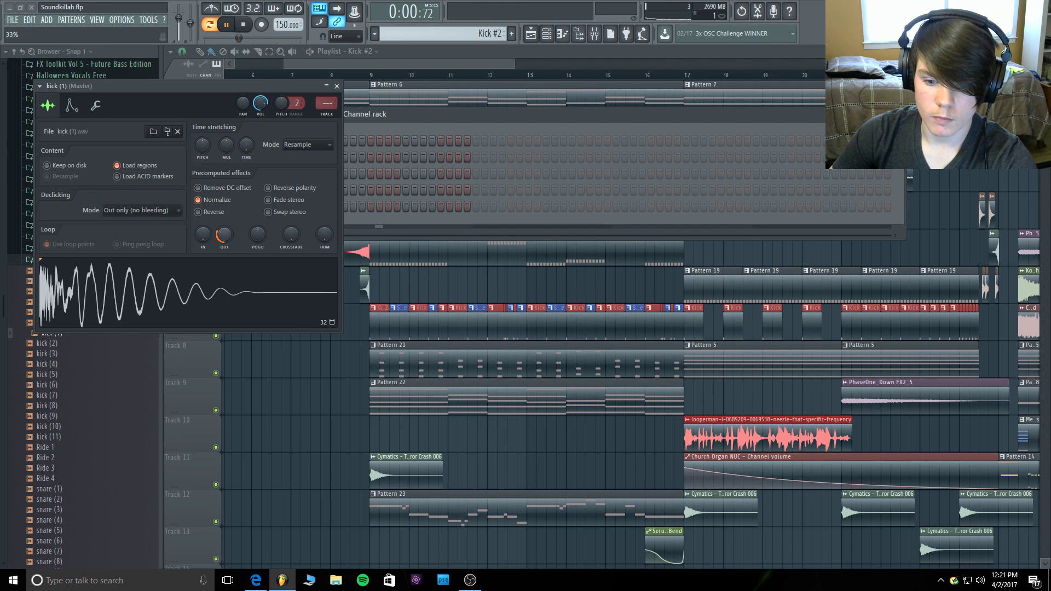
Close the kick (1) settings and audition the Sound Killer Drums snares, comparing snare (2) to (6) with (8), (9) and (11).
left_click(337, 87)
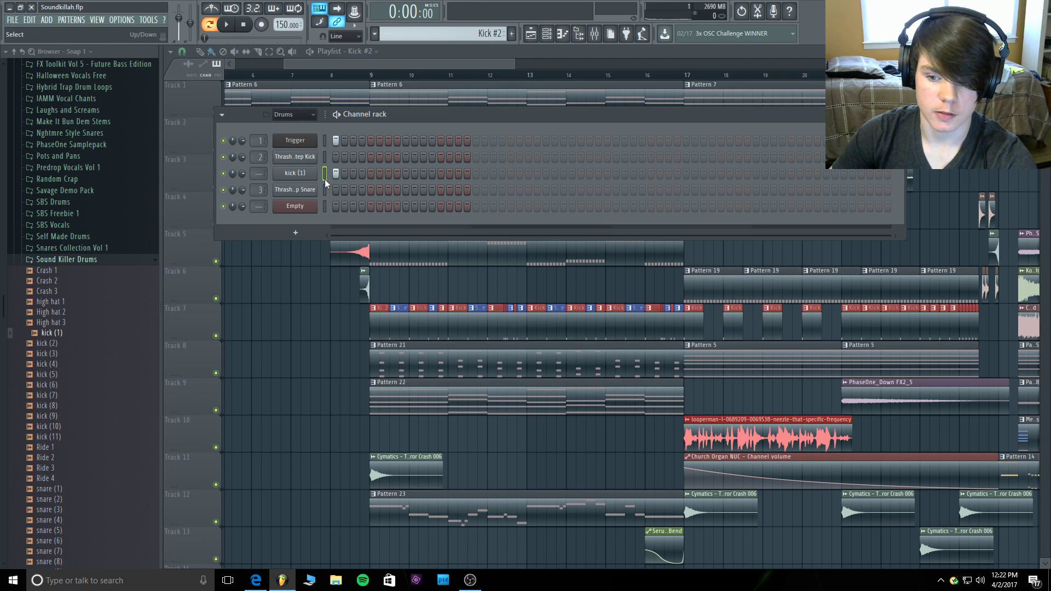
scroll(81, 420, "down", 5)
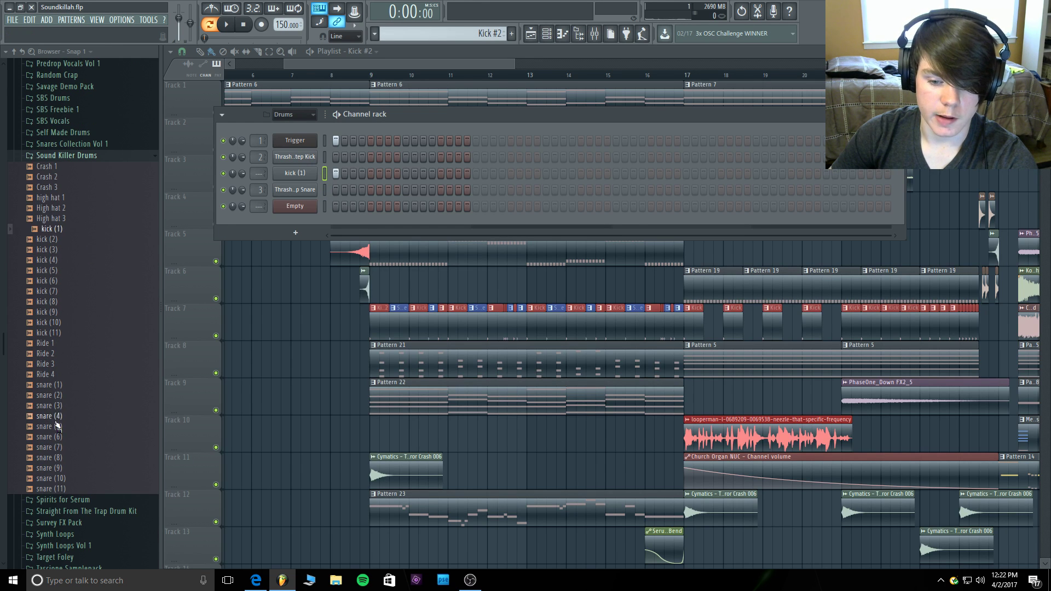
left_click(49, 405)
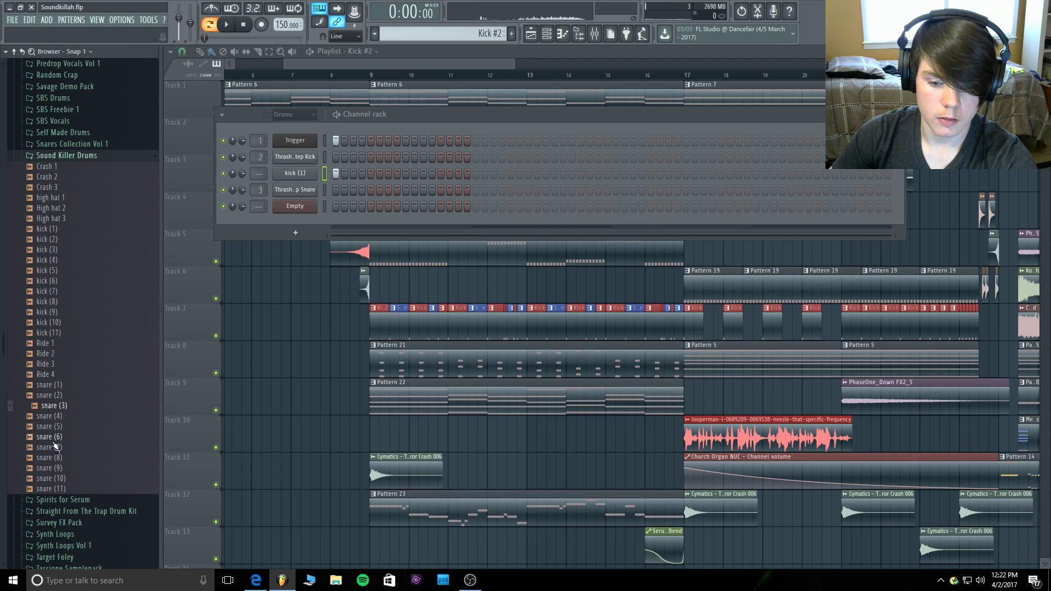
left_click(50, 487)
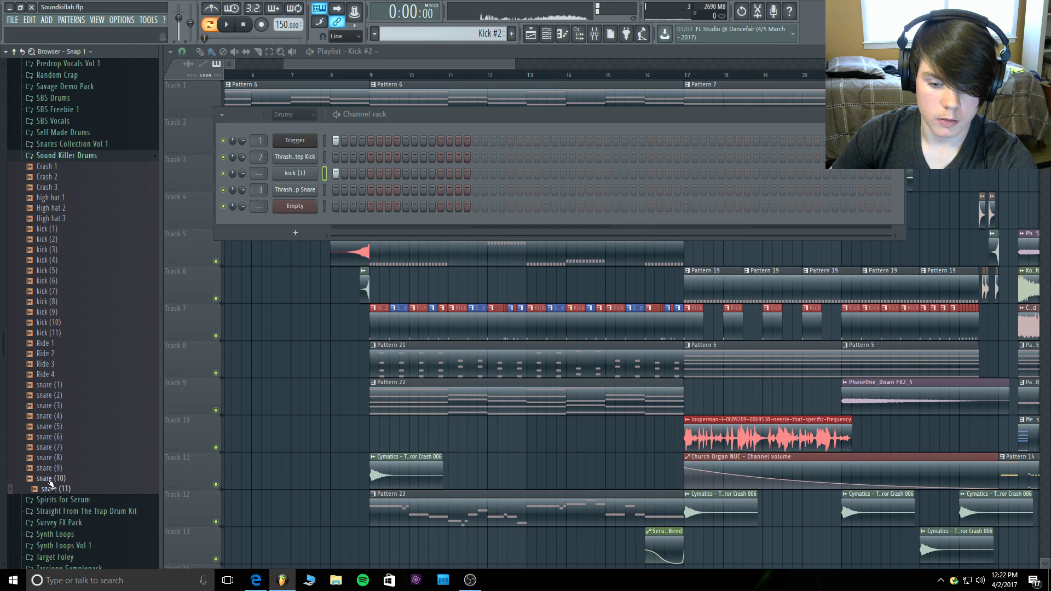
left_click(51, 469)
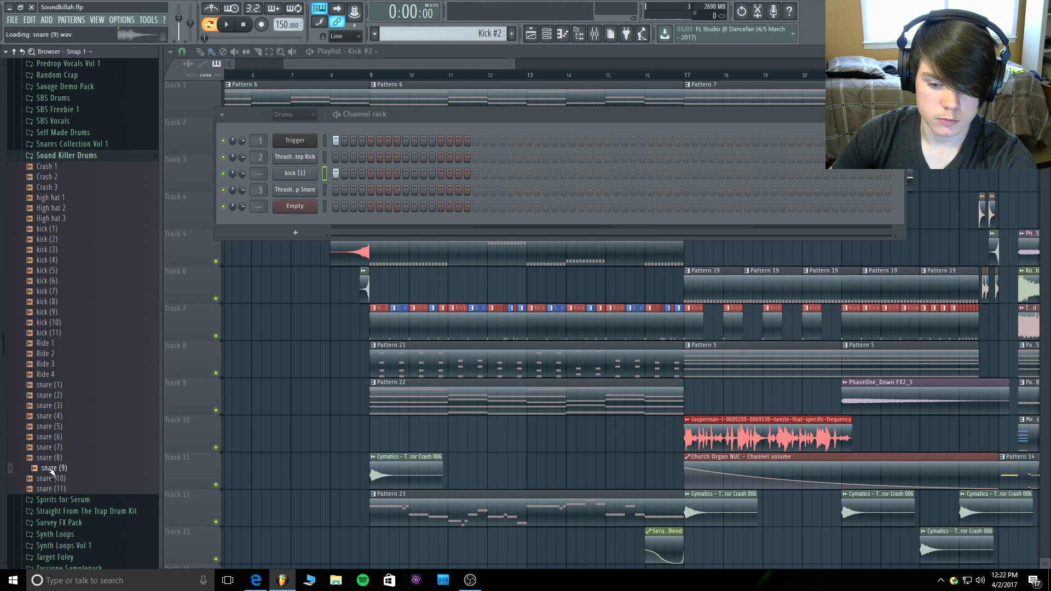
left_click(51, 458)
left_click(52, 438)
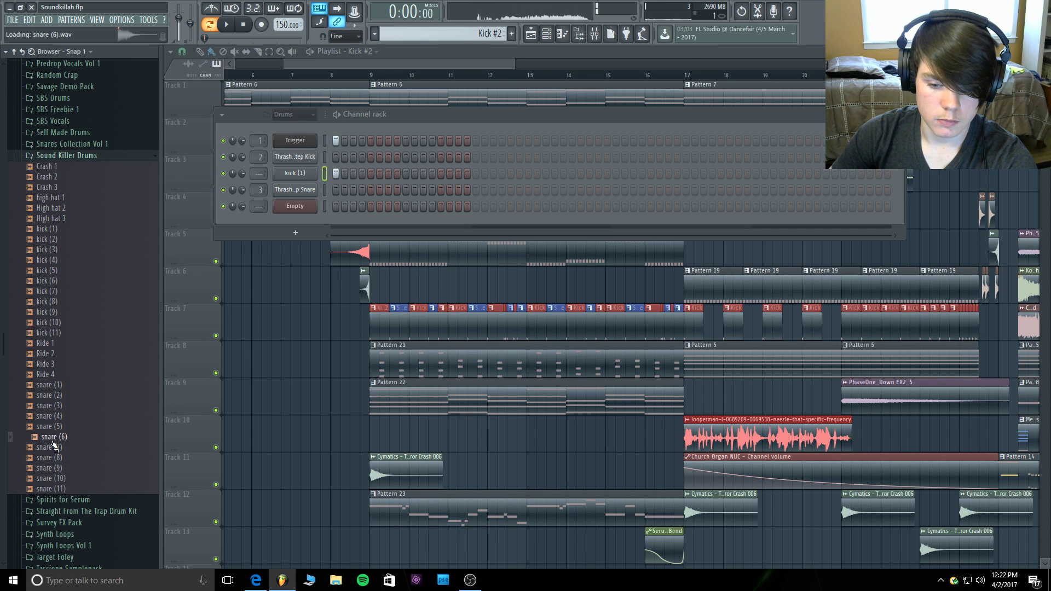
left_click(55, 428)
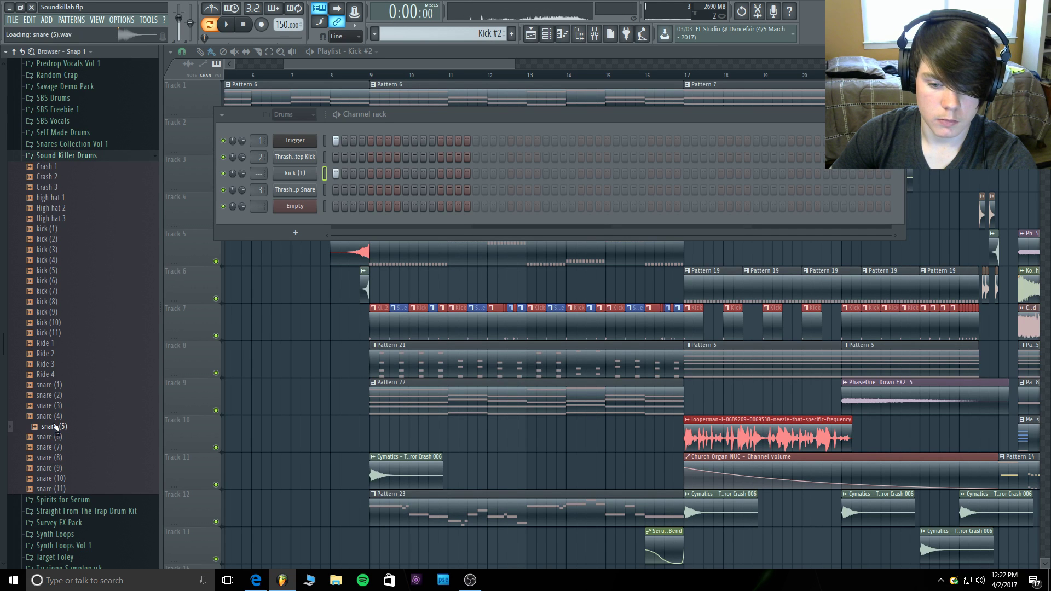
left_click(55, 428)
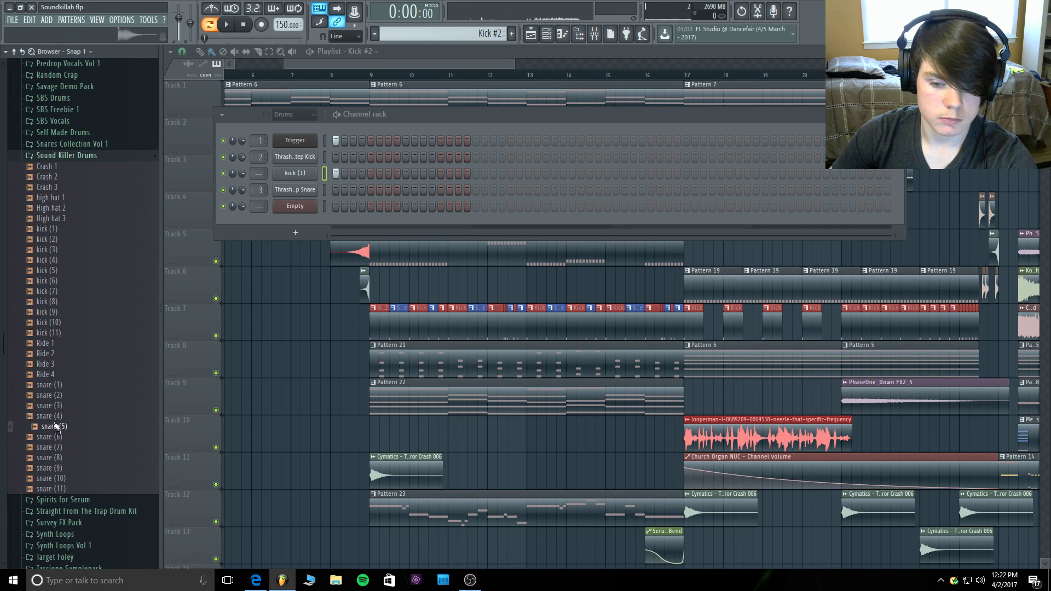
left_click(55, 429)
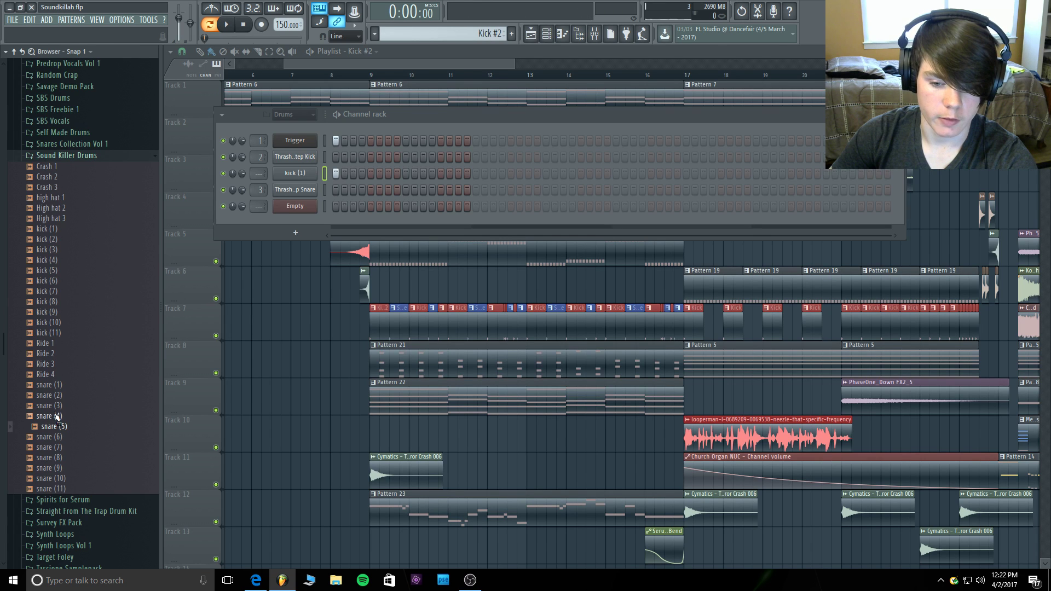
left_click(57, 416)
left_click(57, 406)
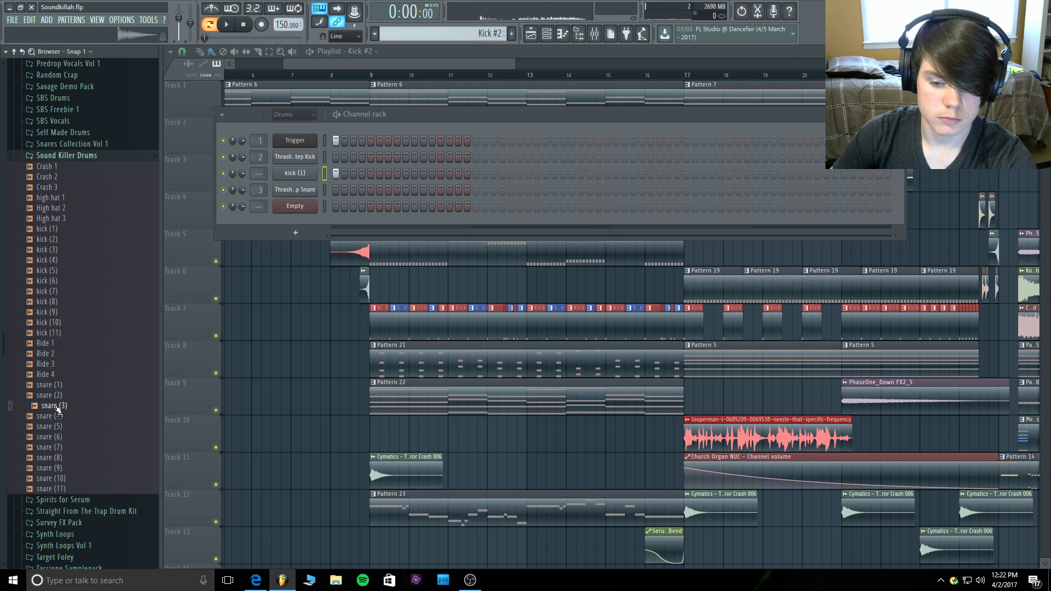
left_click(57, 395)
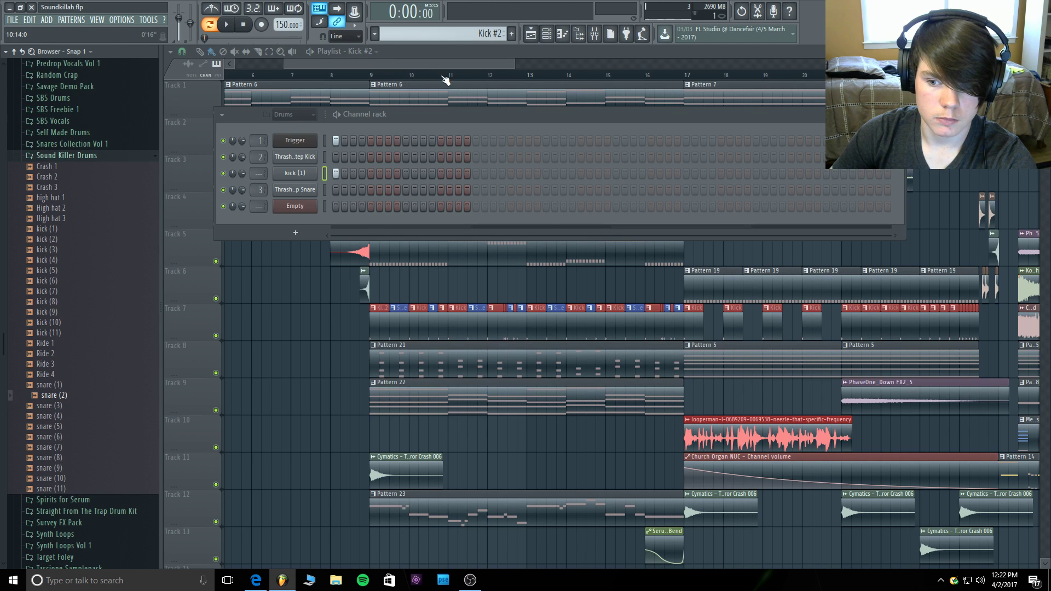
left_click(453, 51)
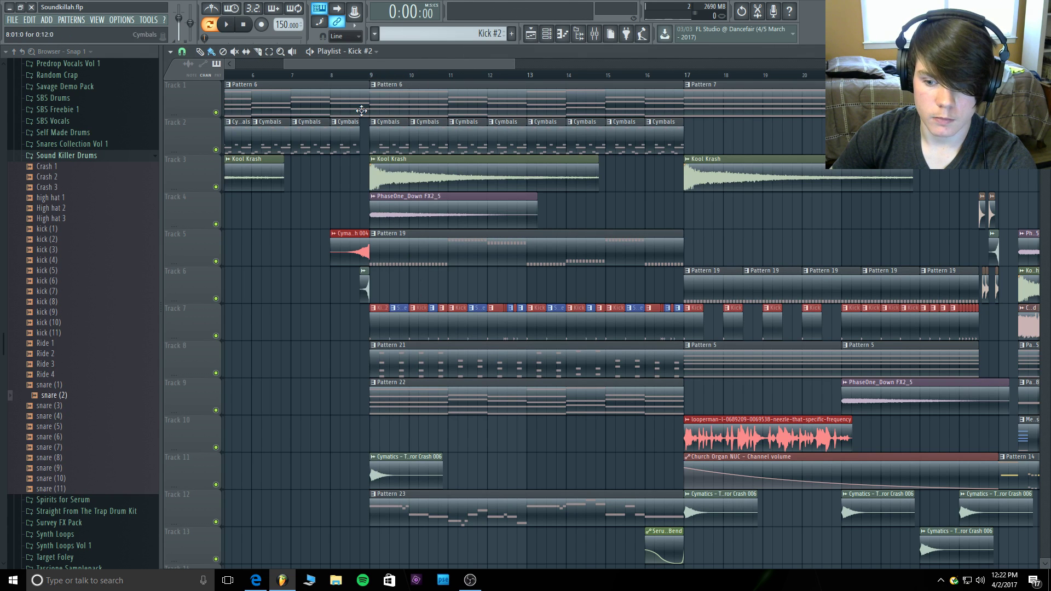
Make the first snare pattern clip at bar 9 on Track 7 unique and close the piano roll.
right_click(401, 311)
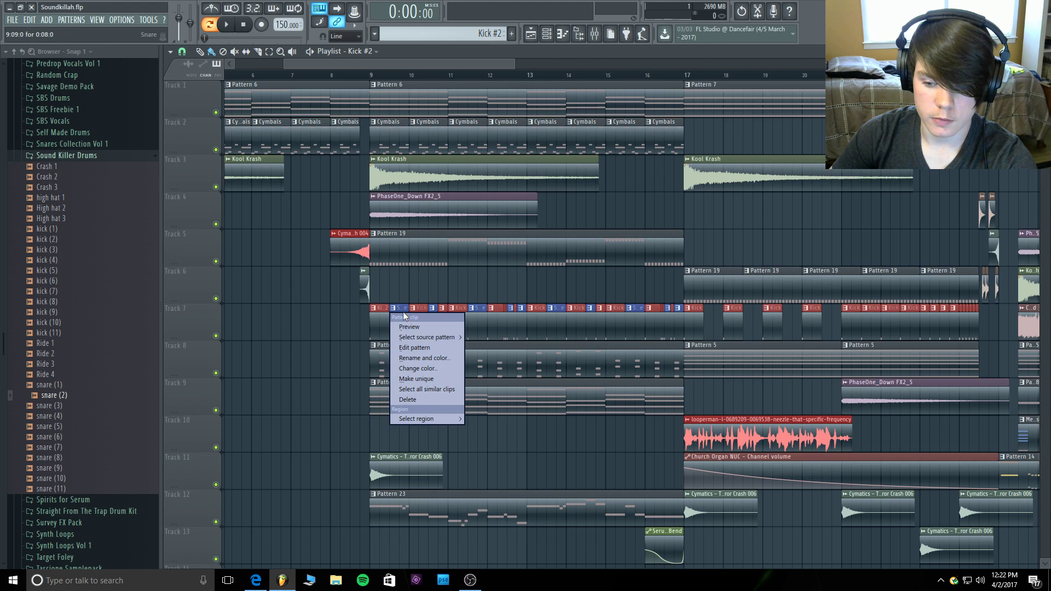
left_click(427, 378)
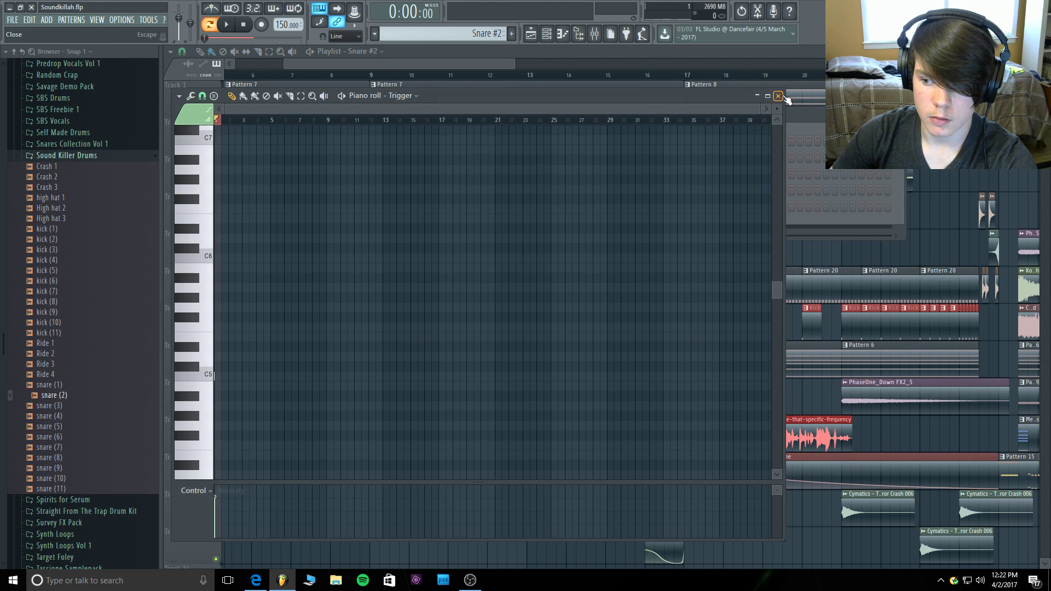
left_click(779, 97)
Audition the snare (1) and snare (2) samples in the Sound Killer Drums folder.
left_click(50, 390)
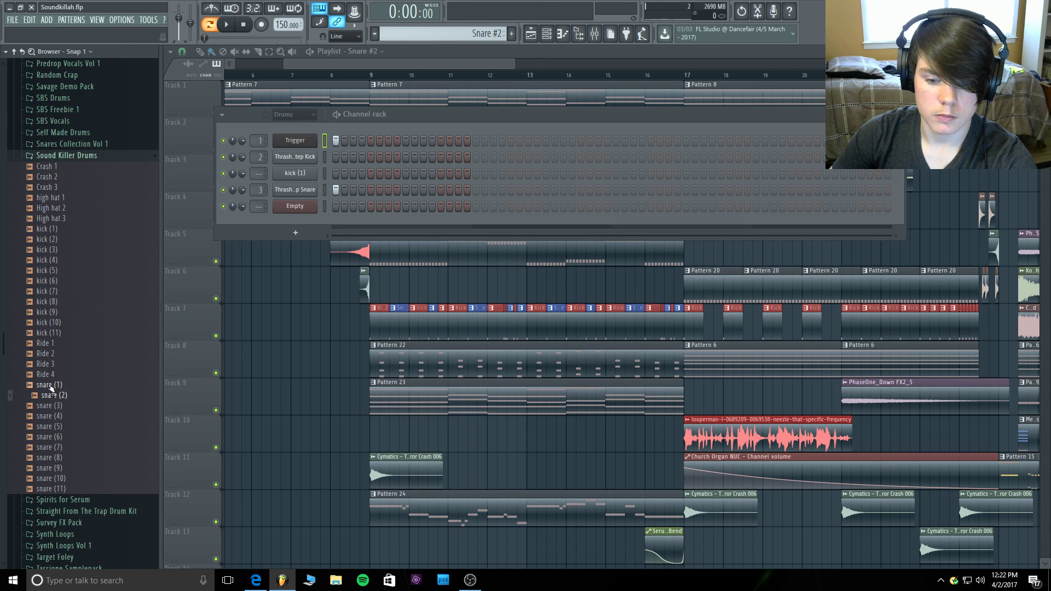
left_click(51, 389)
left_click(51, 389)
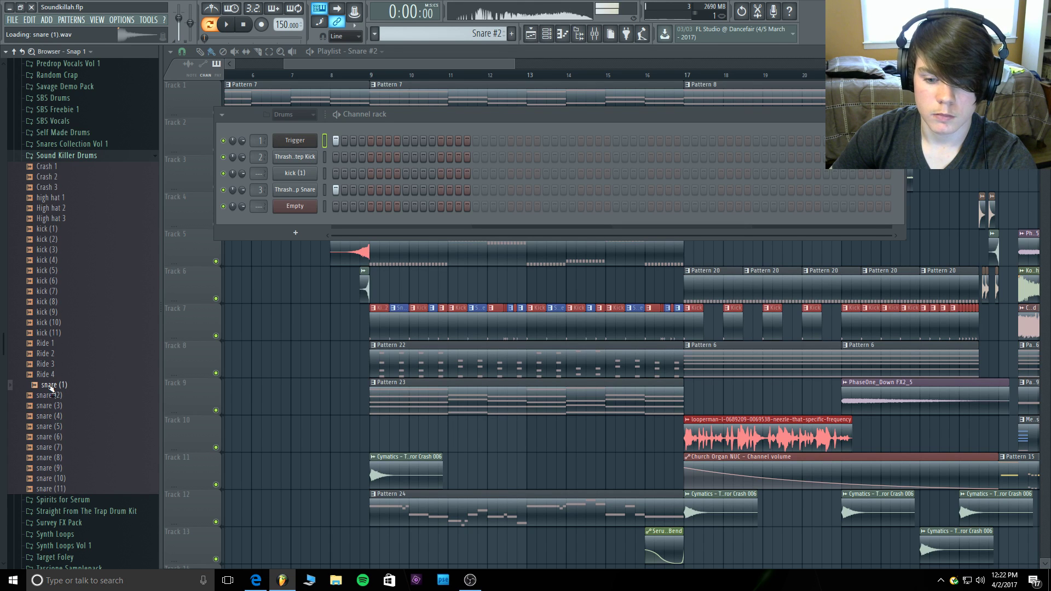
left_click(51, 398)
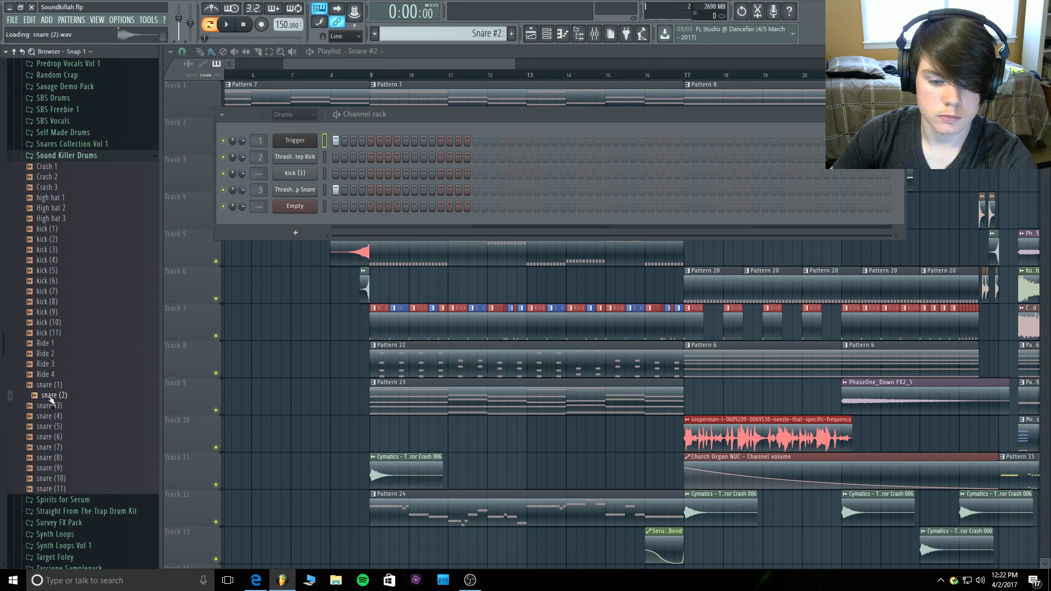
left_click(50, 399)
left_click(50, 399)
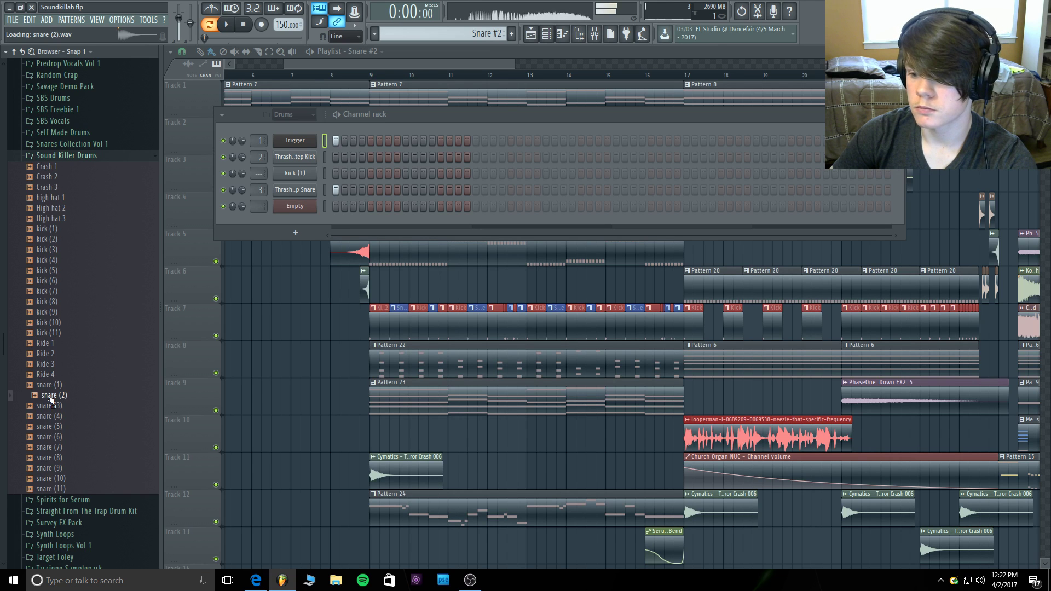
Add Snare_Rampage01 from the Virtual Riot Sample Pack's Drum Hits 03 Snare folder to the channel rack above the Empty channel.
left_click(56, 156)
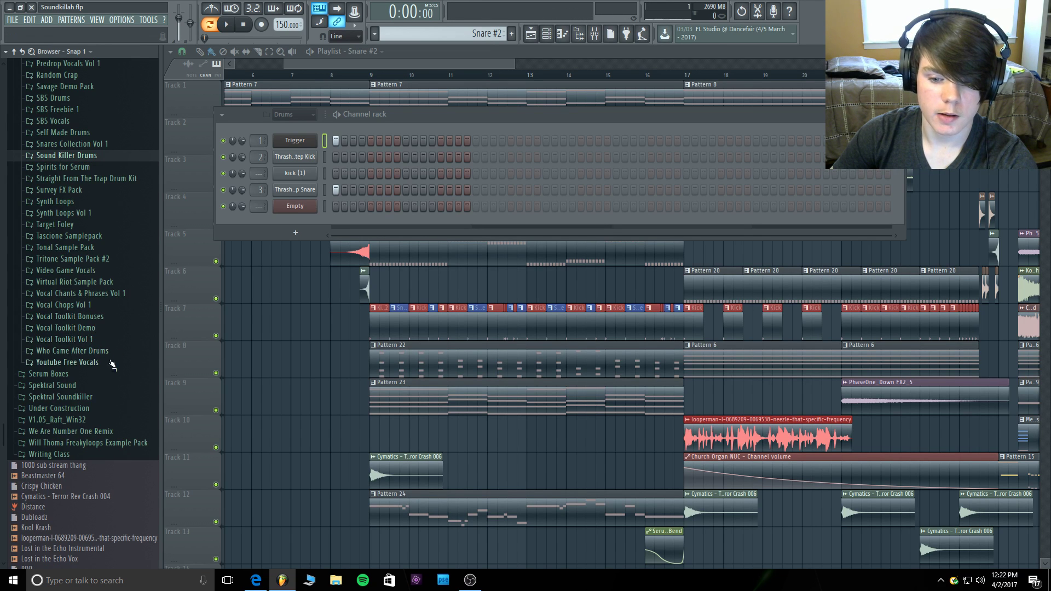
left_click(99, 283)
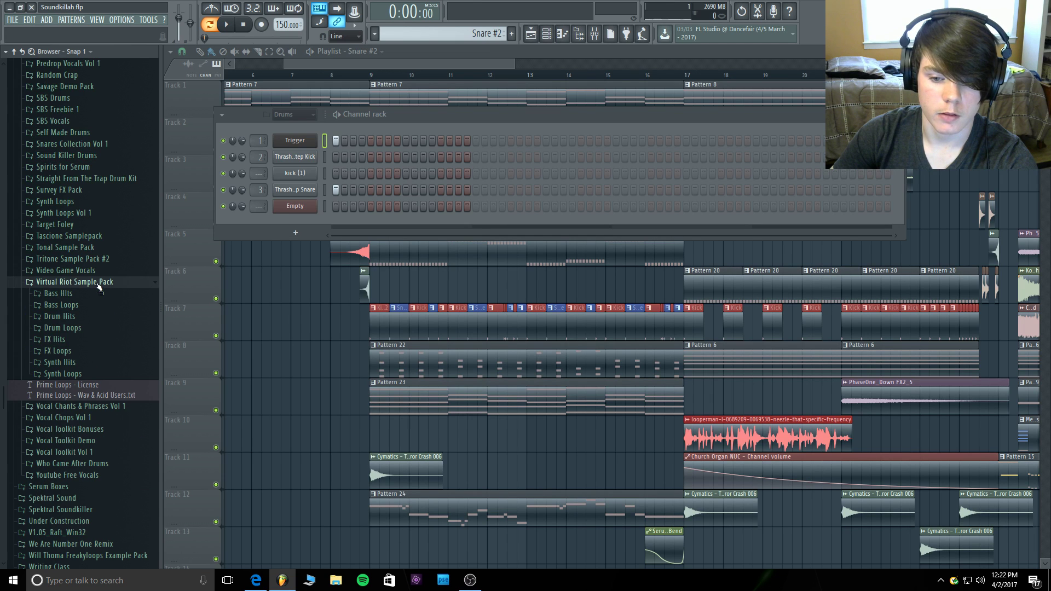
left_click(82, 319)
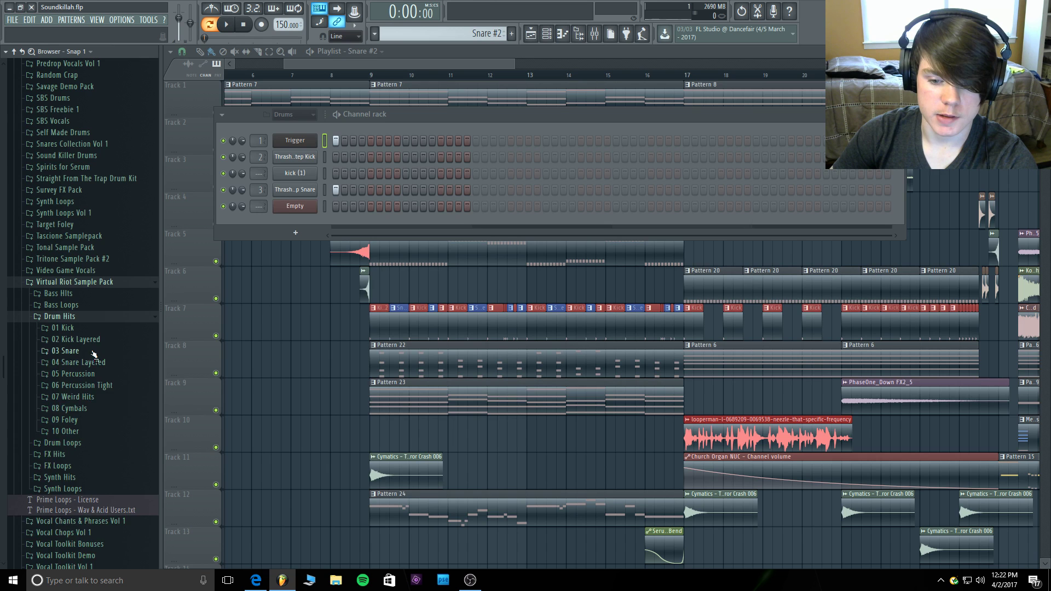
left_click(69, 351)
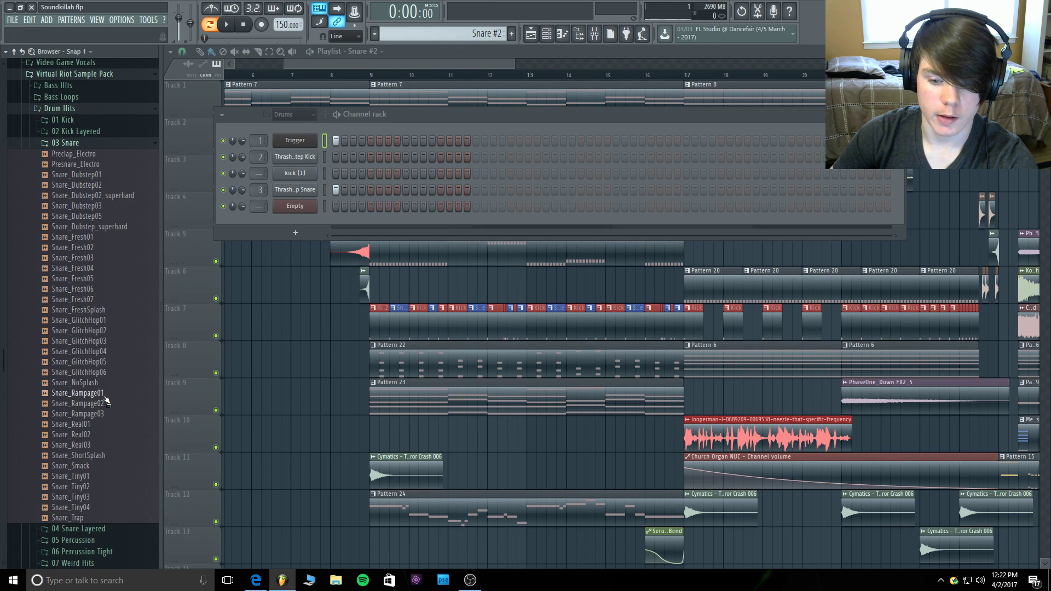
left_click_drag(104, 395, 281, 244)
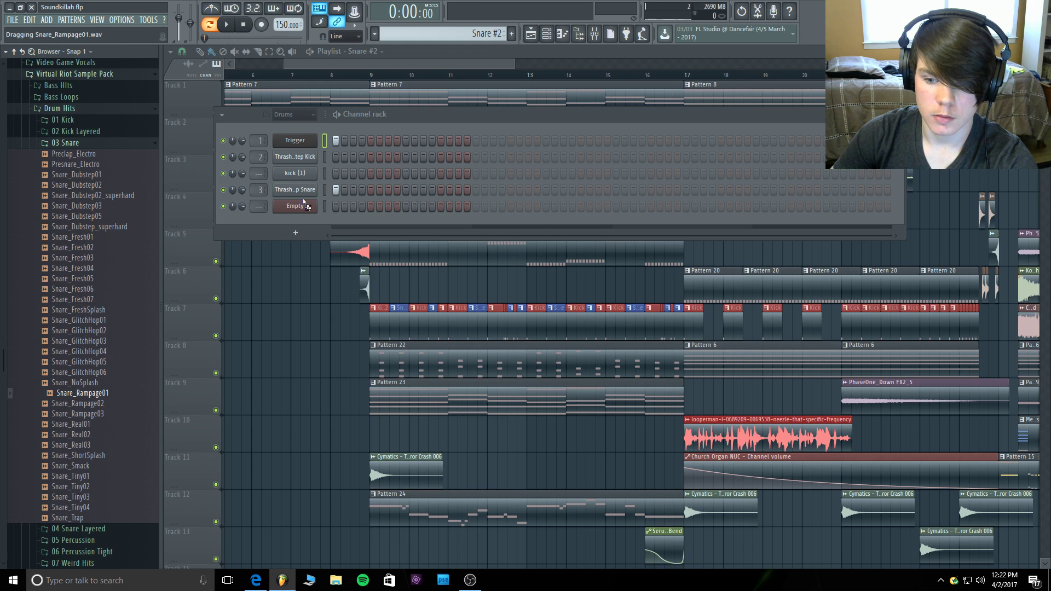
left_click_drag(306, 203, 308, 205)
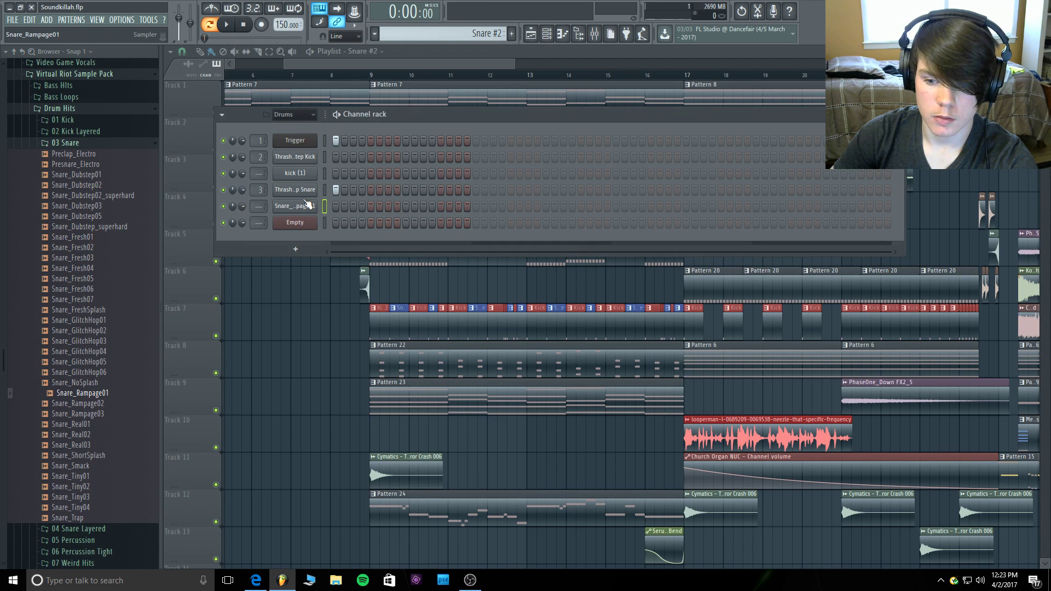
Move the first-step hit from the original snare channel to the Snare_Rampage01 channel and play the pattern.
left_click(335, 190)
left_click(335, 206)
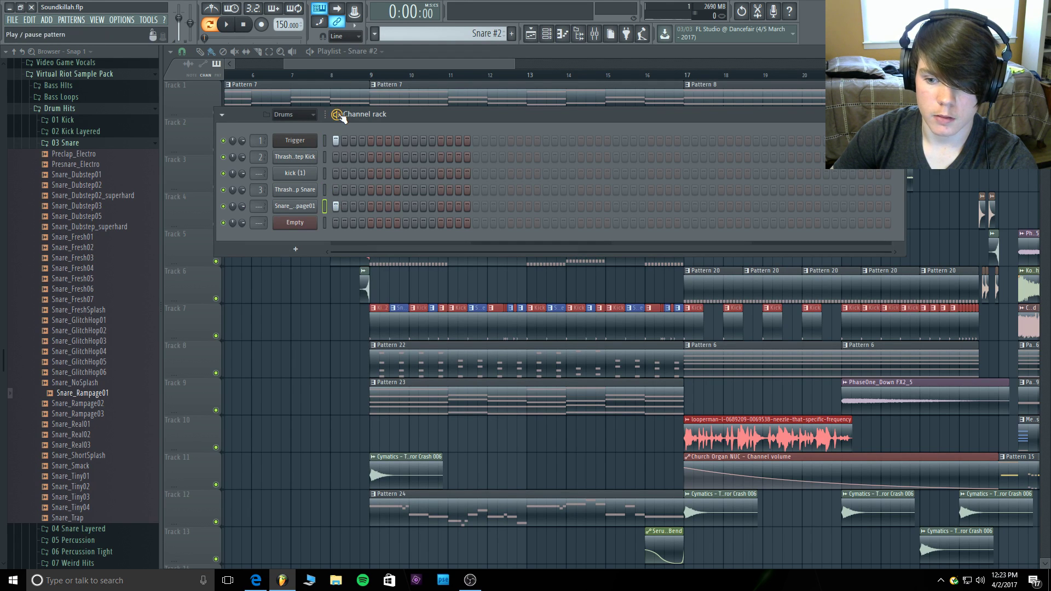
key("space")
Normalize the Snare_Rampage01 sample, try its quick fade-out during playback, and close its channel settings.
left_click(294, 206)
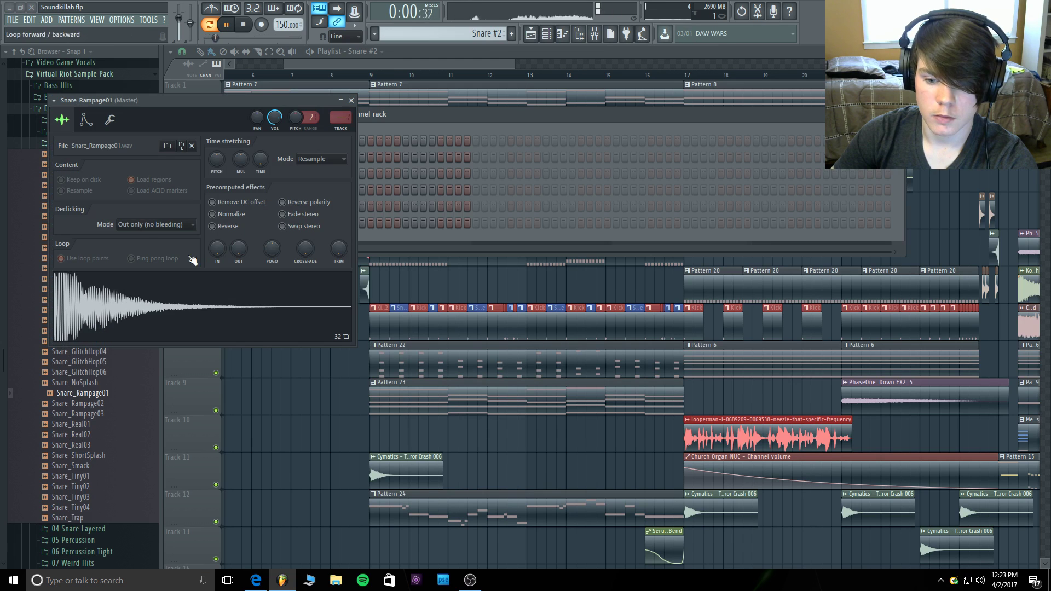
left_click(213, 215)
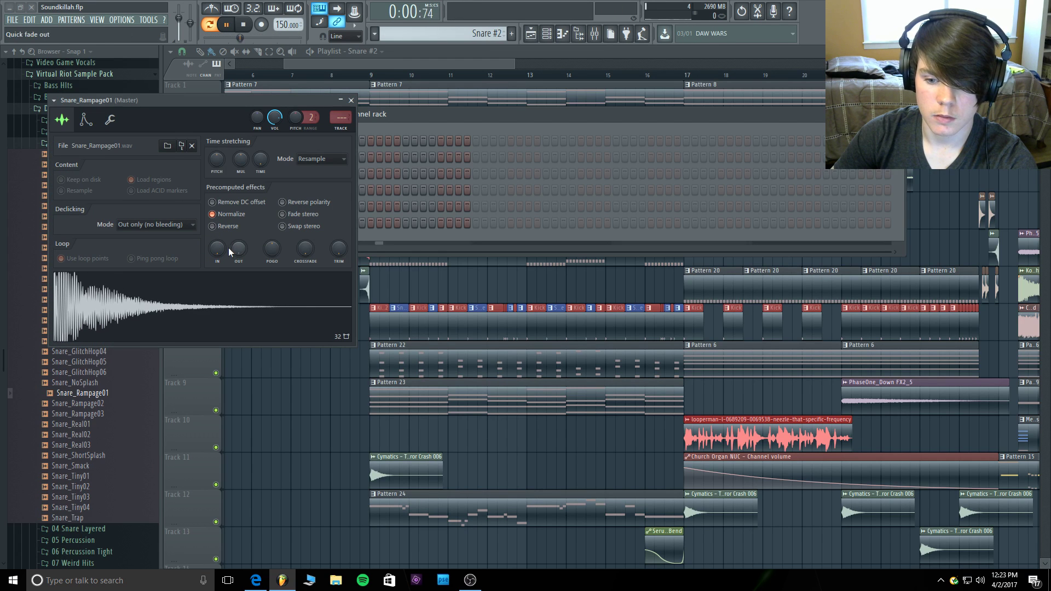
left_click_drag(239, 249, 278, 256)
key("space")
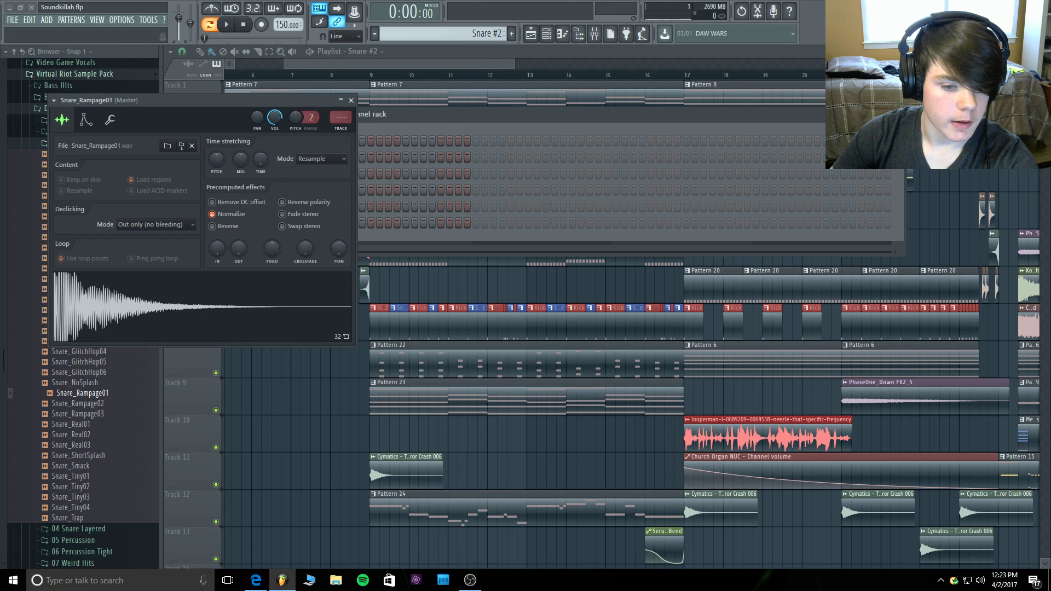
left_click(351, 100)
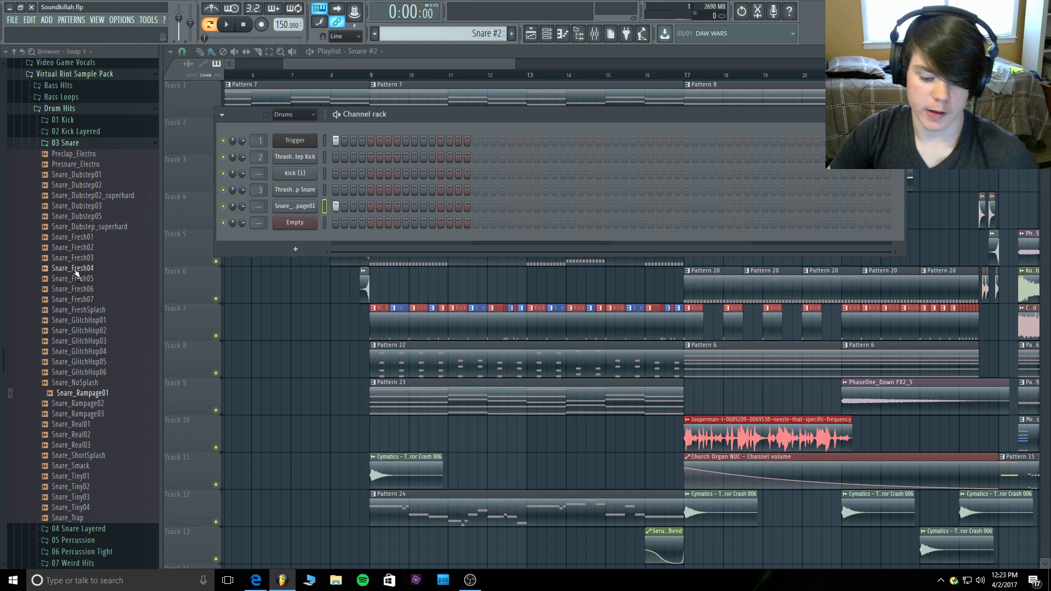
Play the playlist arrangement from bar 8 into the drop at bar 9, and stop playback.
left_click(419, 55)
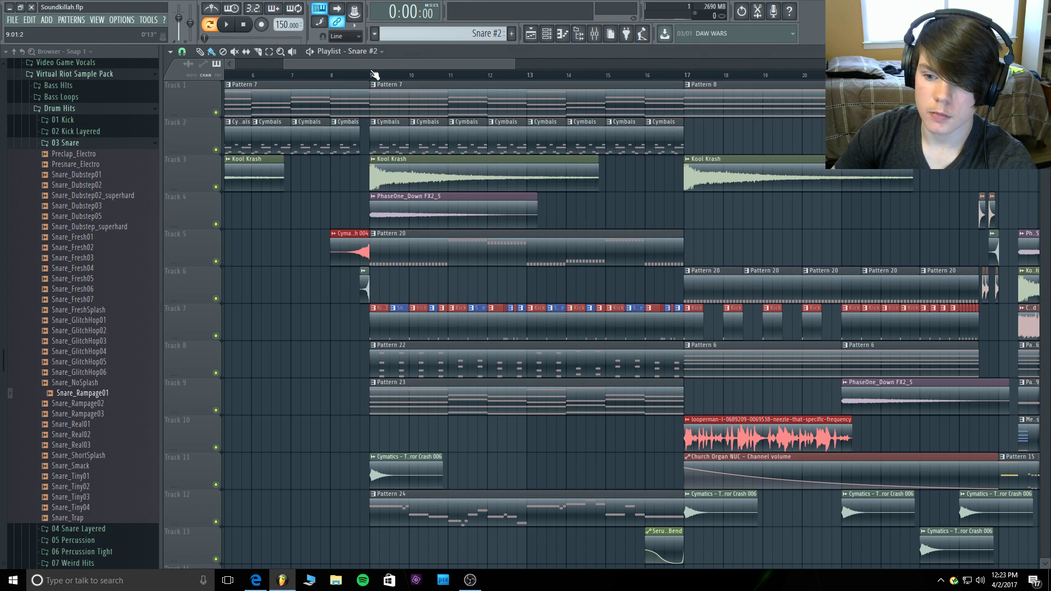
left_click(330, 75)
key("space")
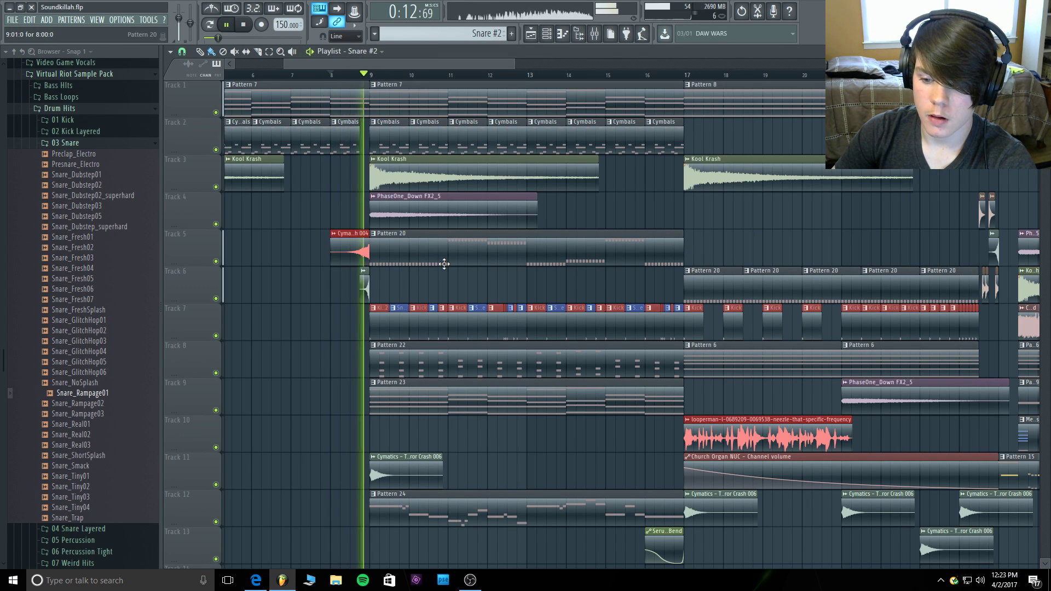
key("space")
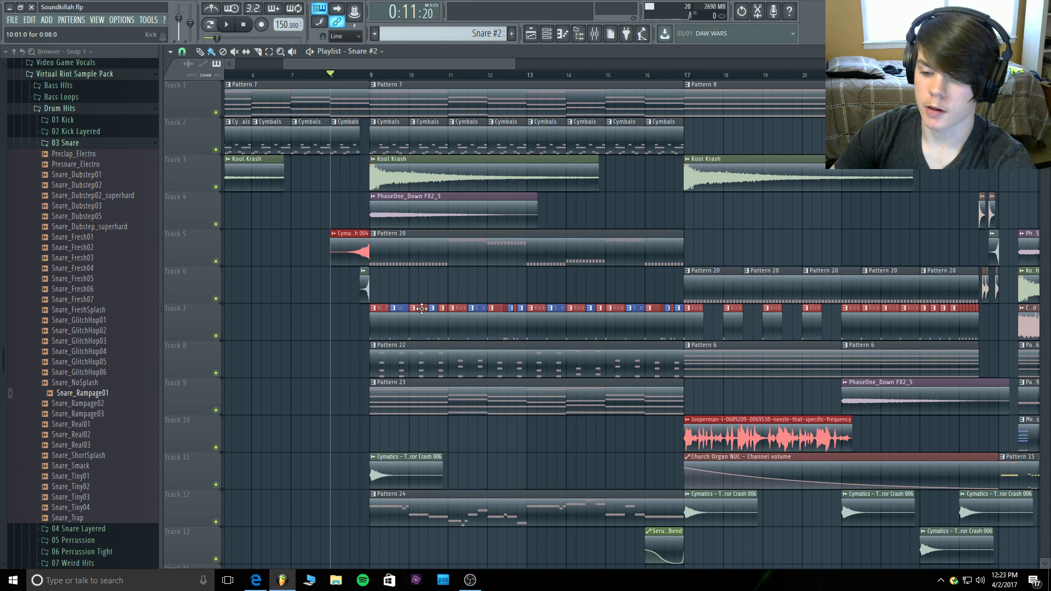
Place Kick #2 clips on Track 6 above the Track 7 kicks at bar 10, late bar 10, bar 11 and bar 12.
left_click(379, 317)
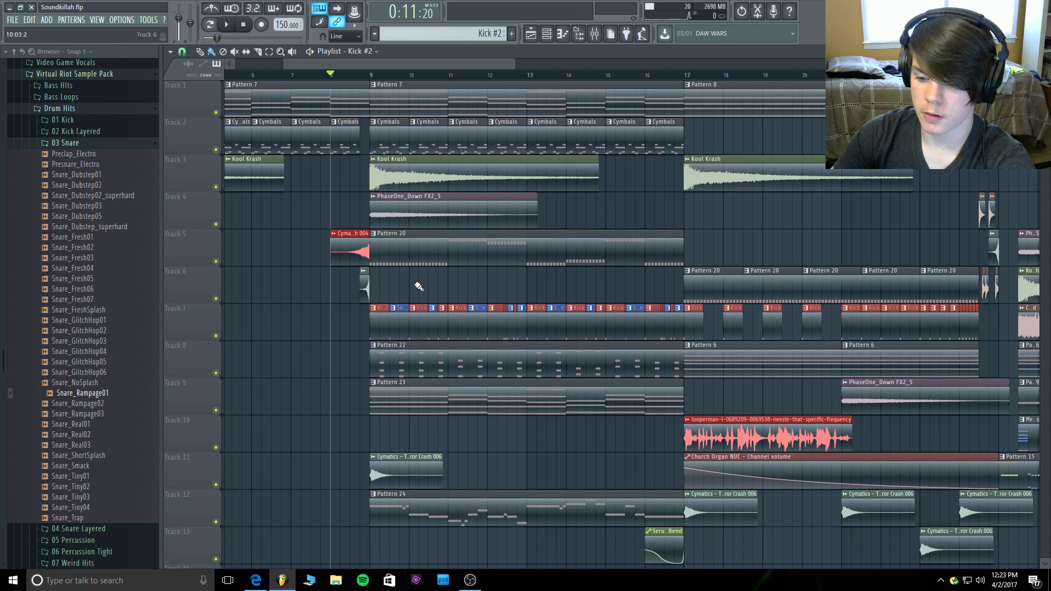
left_click(413, 291)
left_click(443, 288)
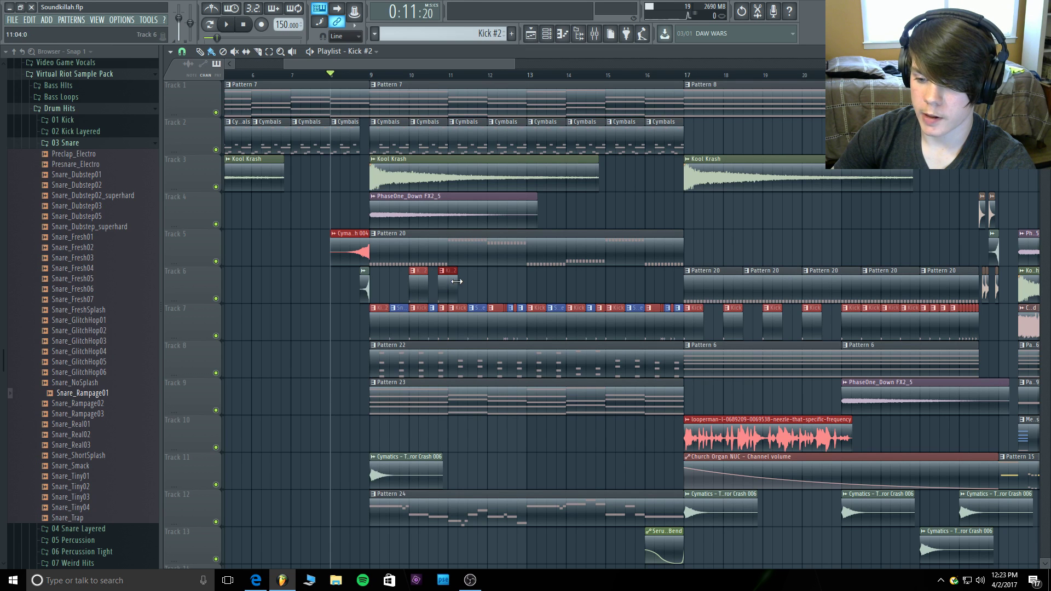
left_click(454, 287)
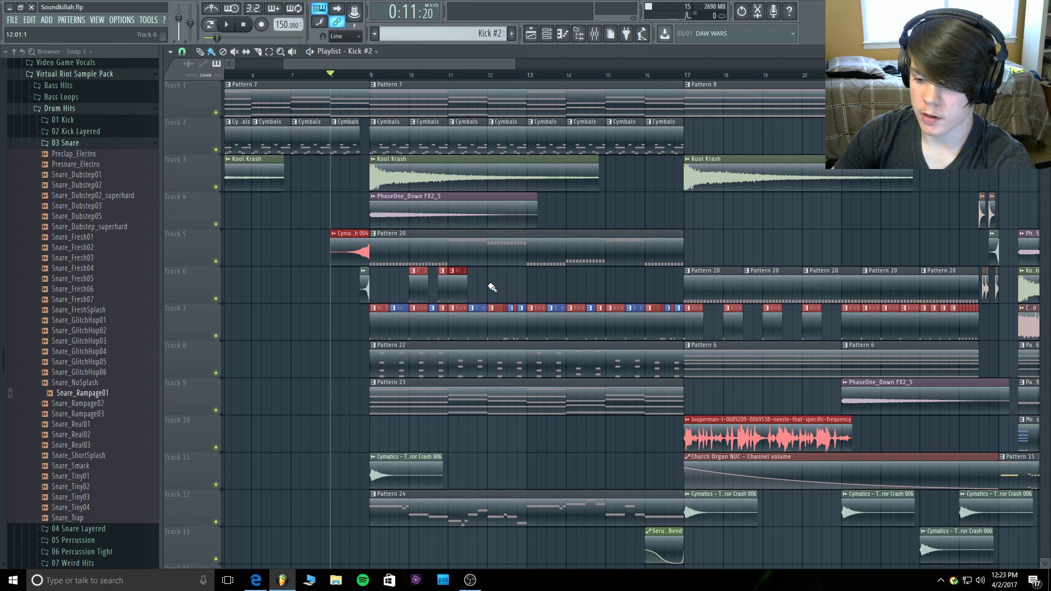
left_click(491, 287)
Place Kick #2 clips on Track 6 at bars 13 and 14, late in bar 14, and at bars 15 and 16.
left_click_drag(513, 64, 426, 74)
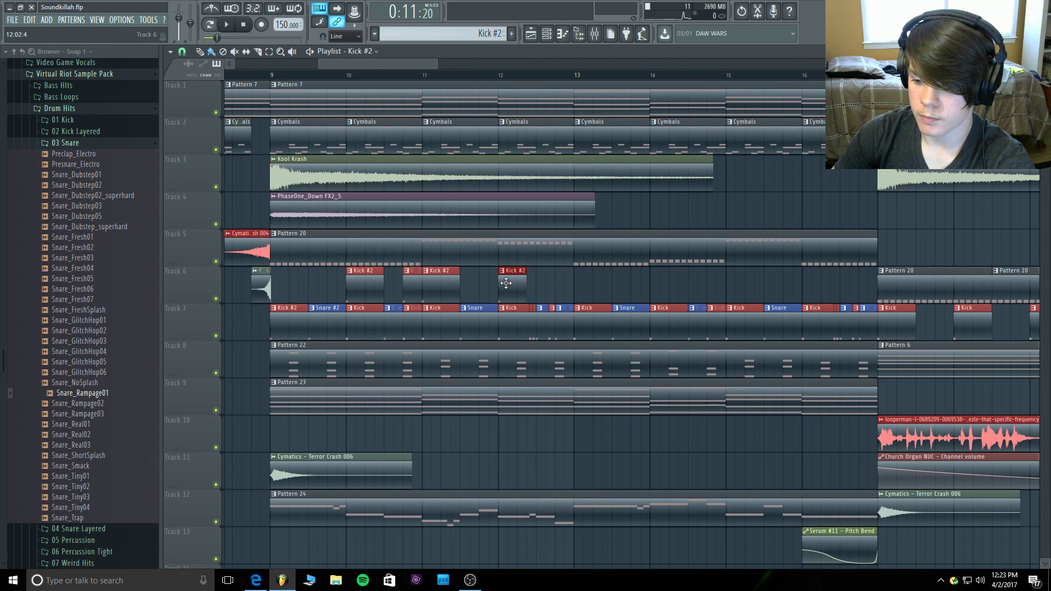
left_click(573, 283)
left_click(662, 289)
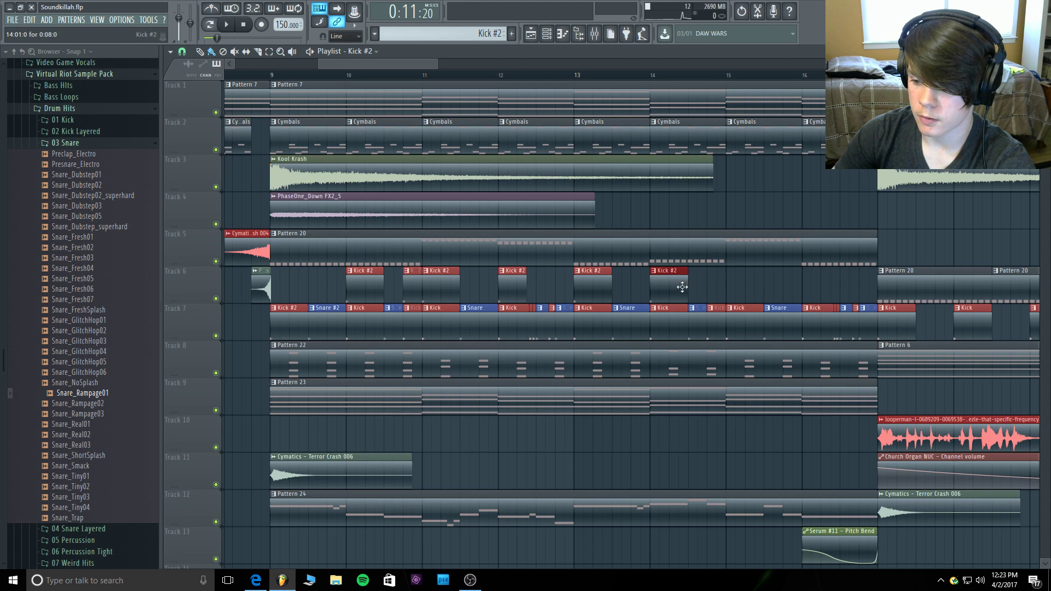
left_click(714, 288)
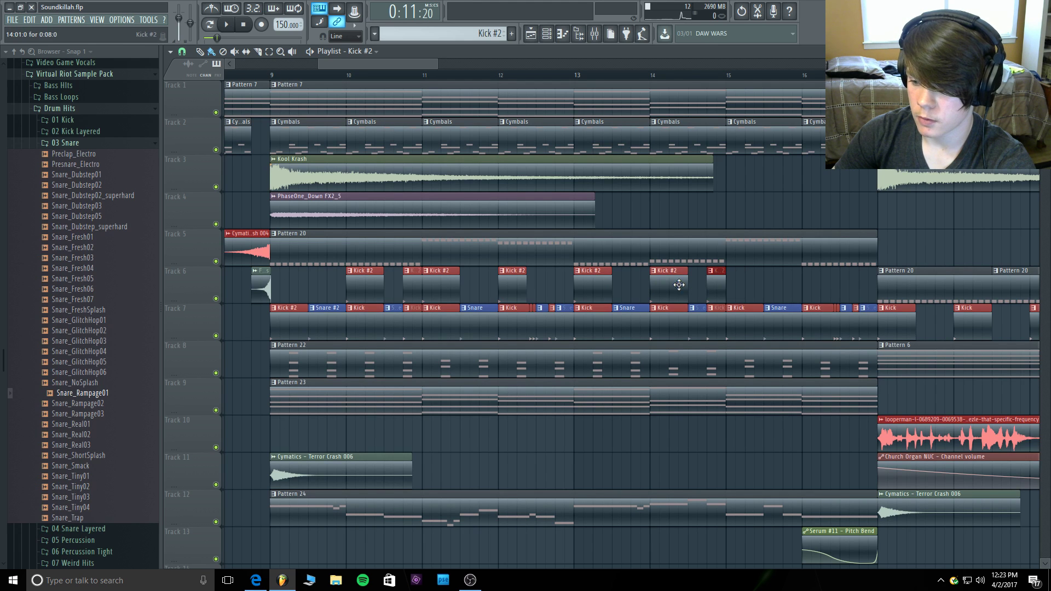
left_click(730, 282)
left_click(809, 287)
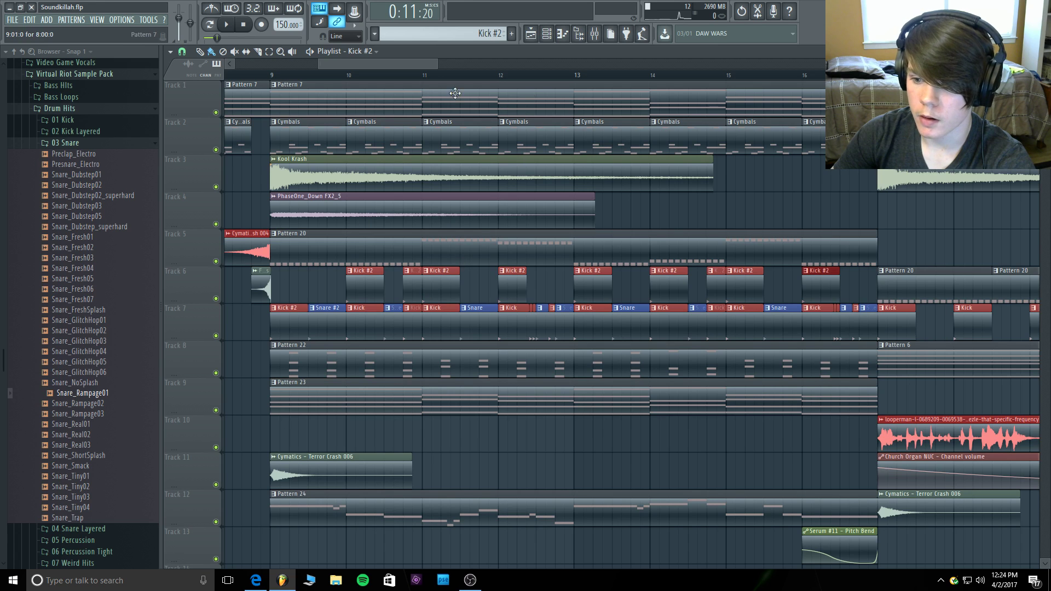
Set the playlist snap to 1/6 beat and delete the misplaced Kick #2 clip in bar 12 on Track 6.
scroll(455, 93, "up", 4)
left_click_drag(369, 63, 388, 62)
left_click(512, 286)
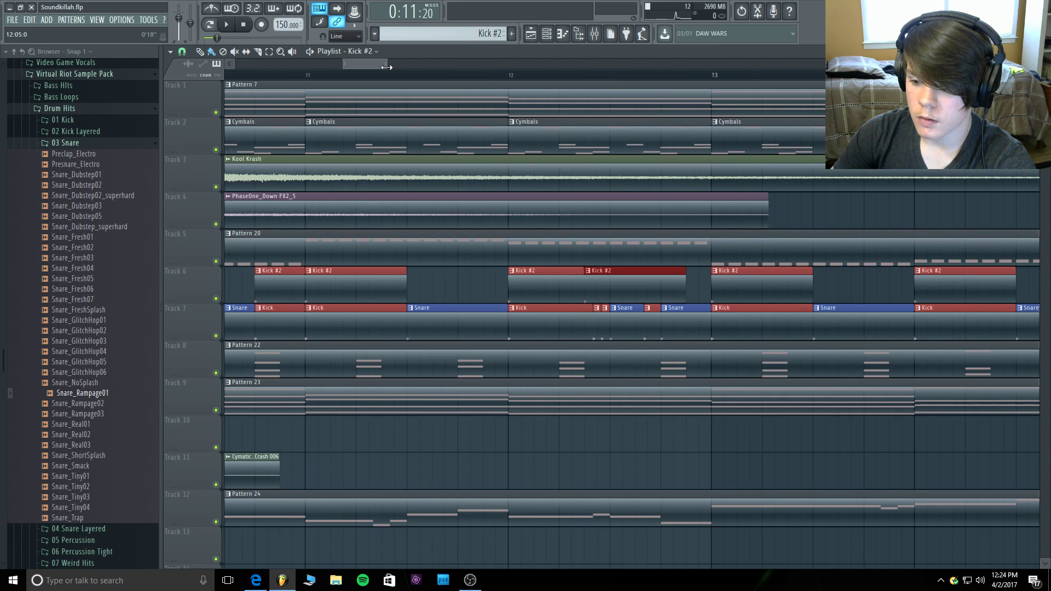
left_click(170, 51)
mouse_move(190, 97)
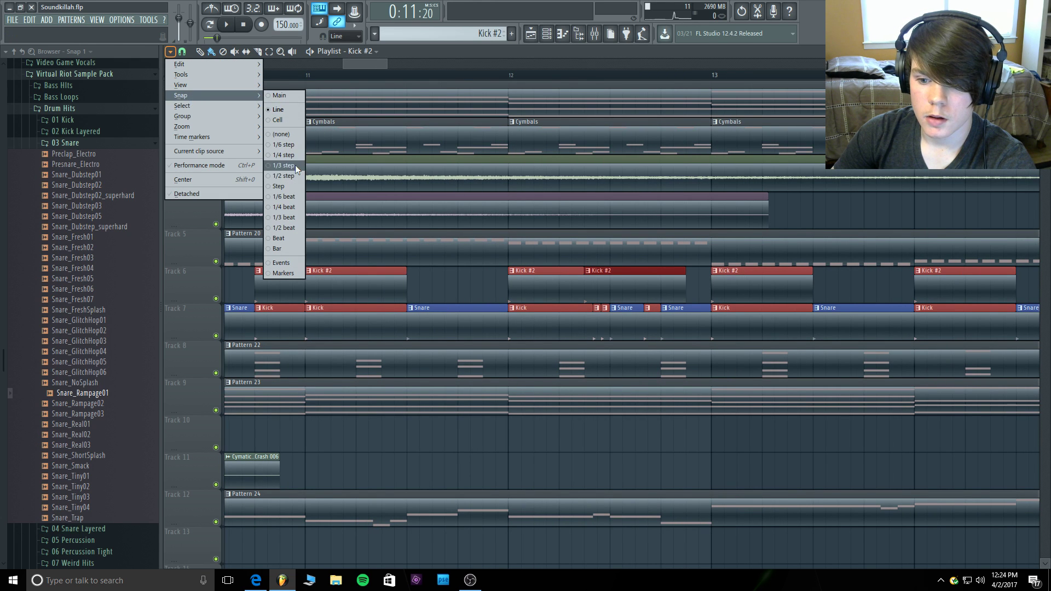
left_click(293, 197)
right_click(612, 293)
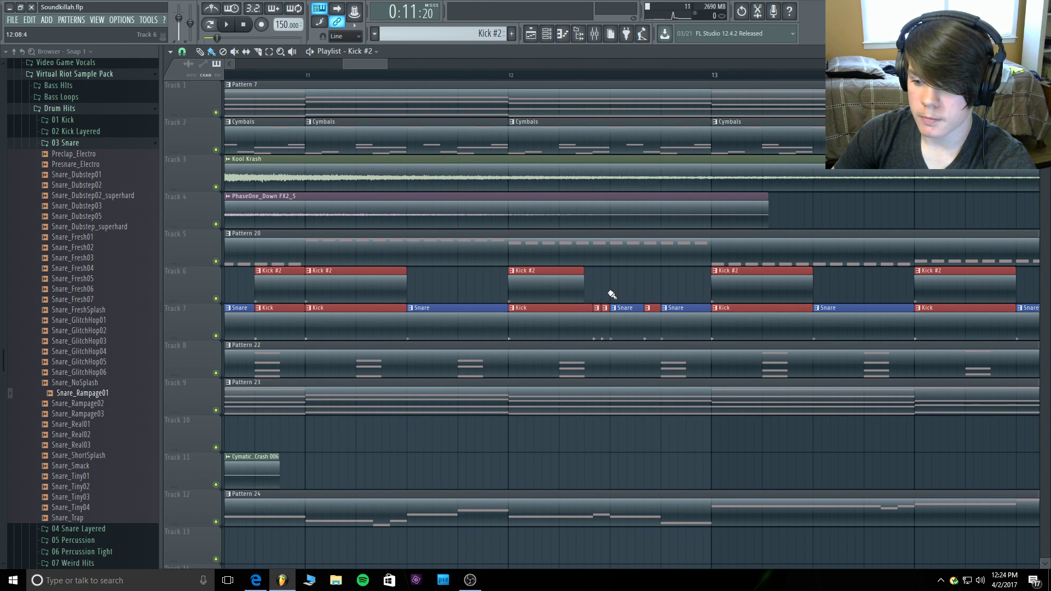
Place three short Kick #2 clips on Track 6 in bar 12, matching the position and length of the short Track 7 kicks below.
left_click(596, 287)
left_click_drag(669, 287, 601, 294)
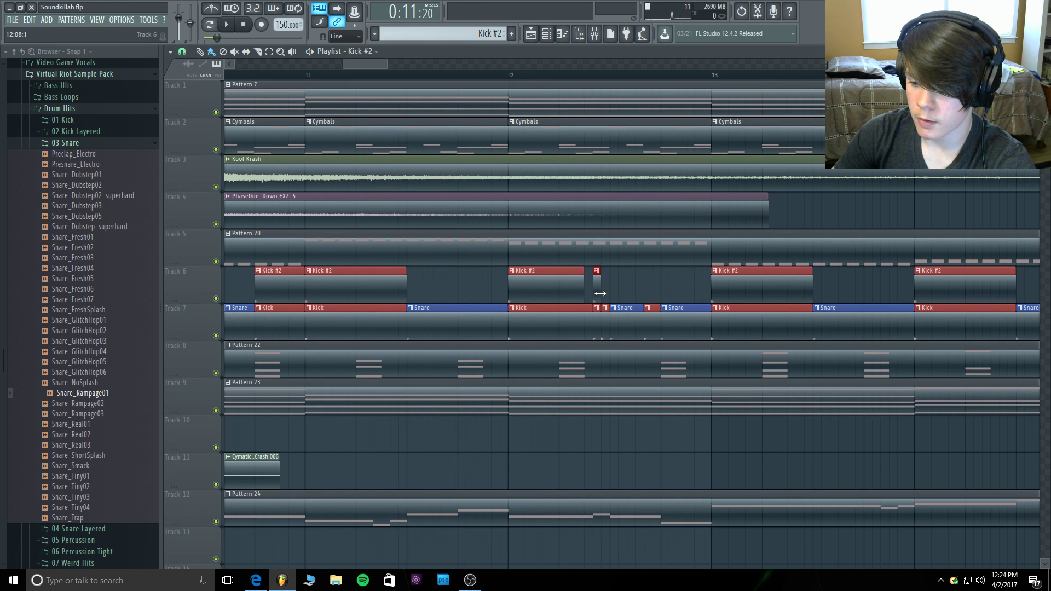
left_click(608, 295)
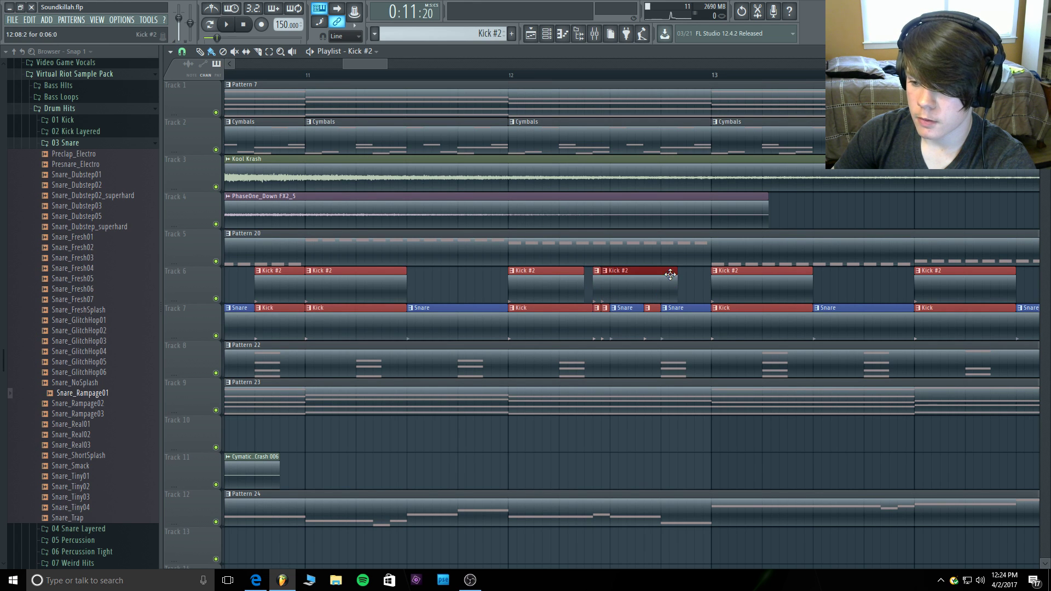
left_click_drag(674, 277, 588, 283)
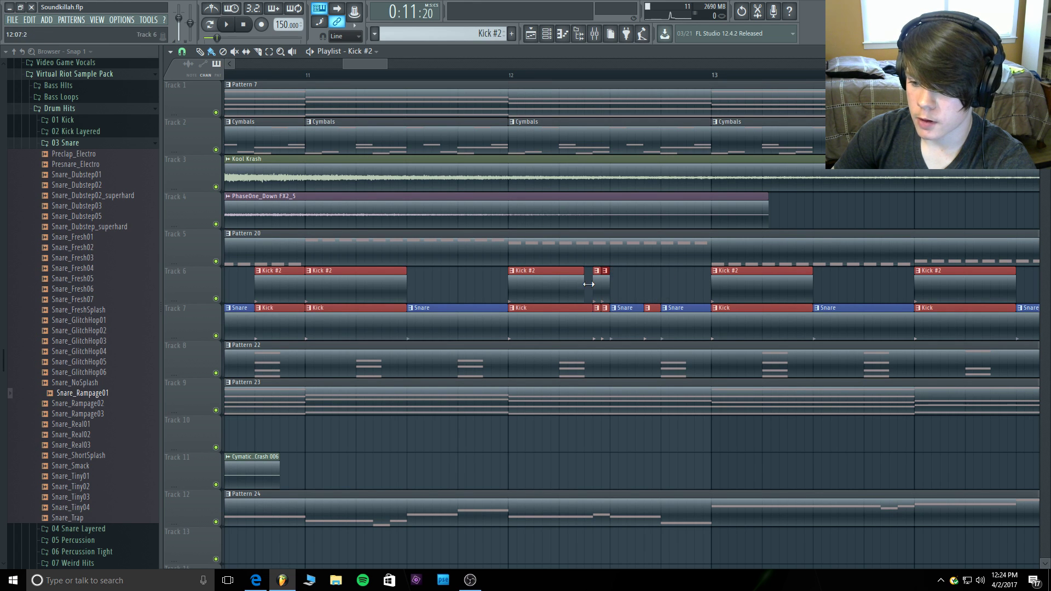
left_click(648, 288)
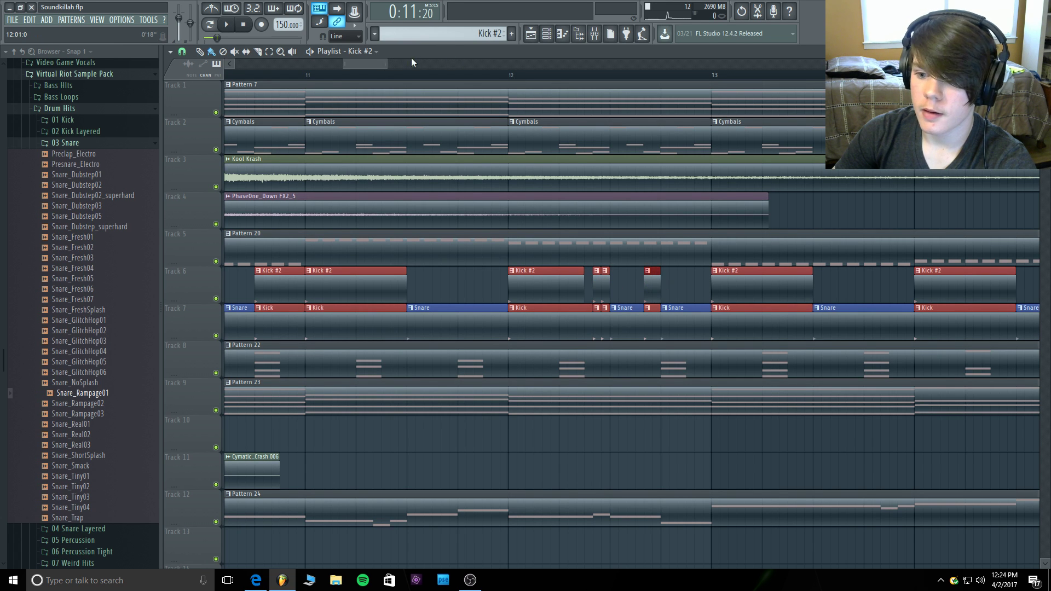
left_click_drag(374, 64, 418, 67)
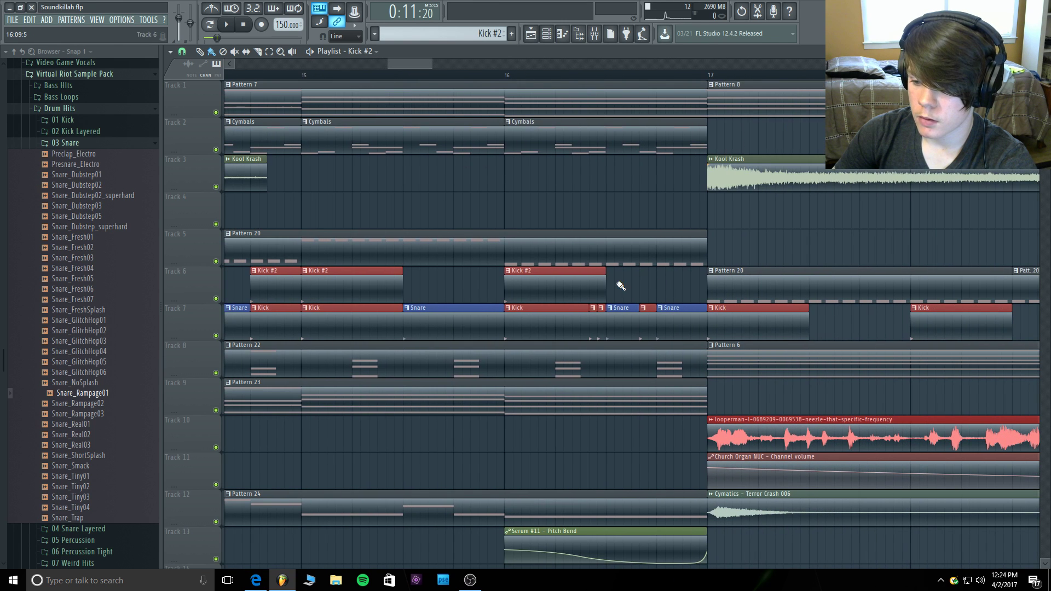
Place three short Kick #2 clips on Track 6 in bar 16, matching the position and length of the short Track 7 kicks below.
left_click_drag(605, 276, 588, 276)
left_click(595, 289)
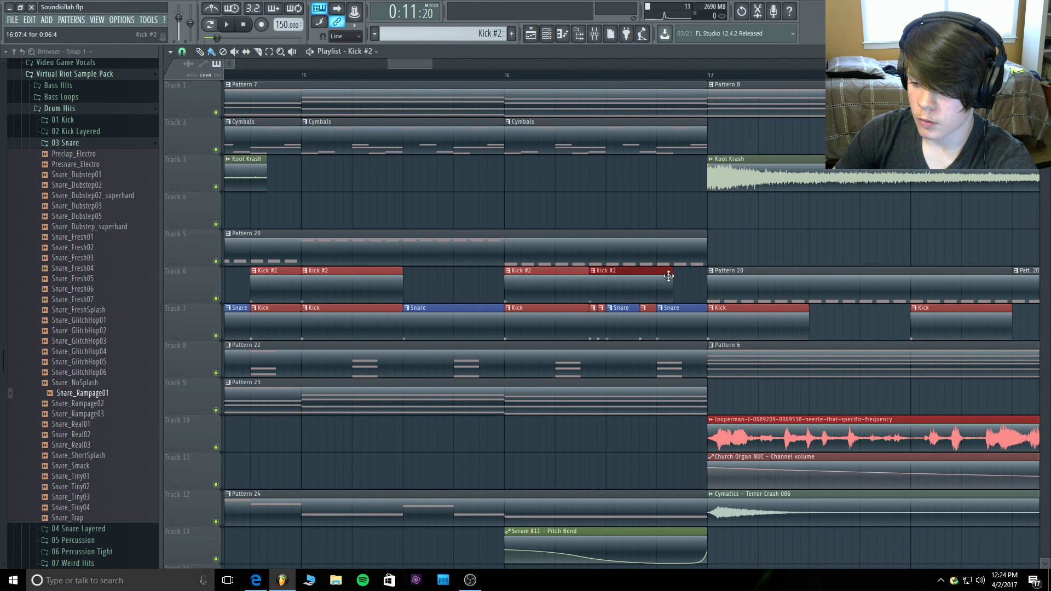
left_click_drag(672, 277, 606, 286)
left_click(603, 287)
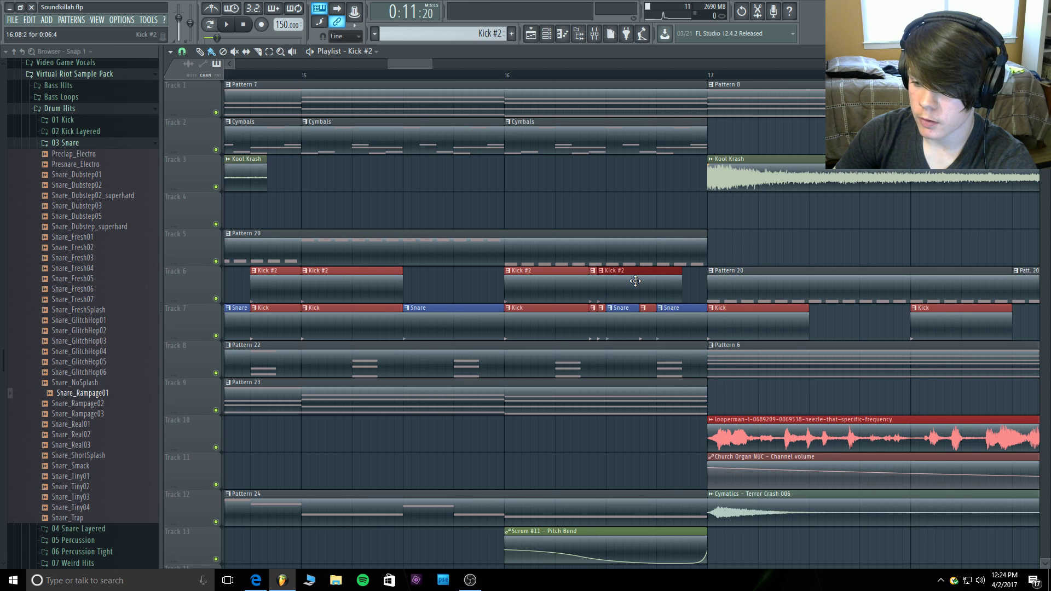
left_click_drag(680, 277, 601, 283)
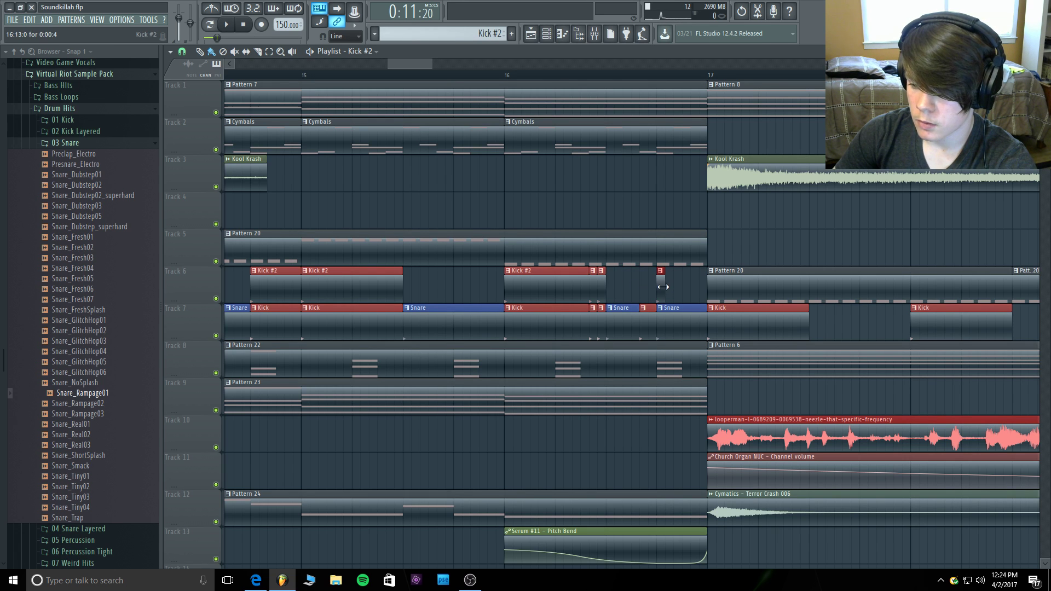
left_click_drag(663, 287, 640, 287)
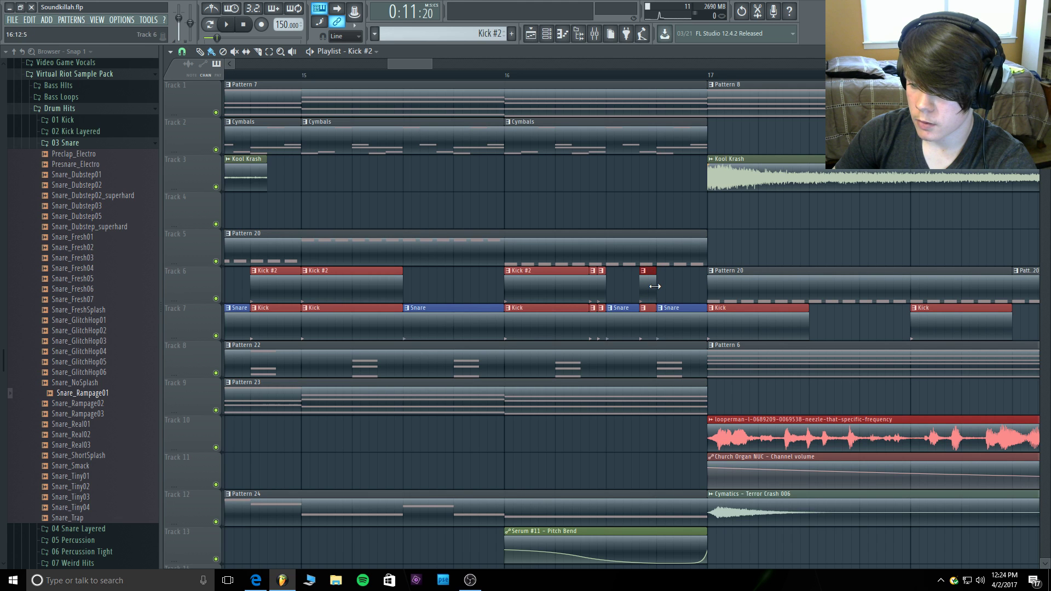
Delete the remaining old Kick clips on Track 7 from late bar 10 through bar 16, keeping the snares.
left_click_drag(388, 64, 286, 66)
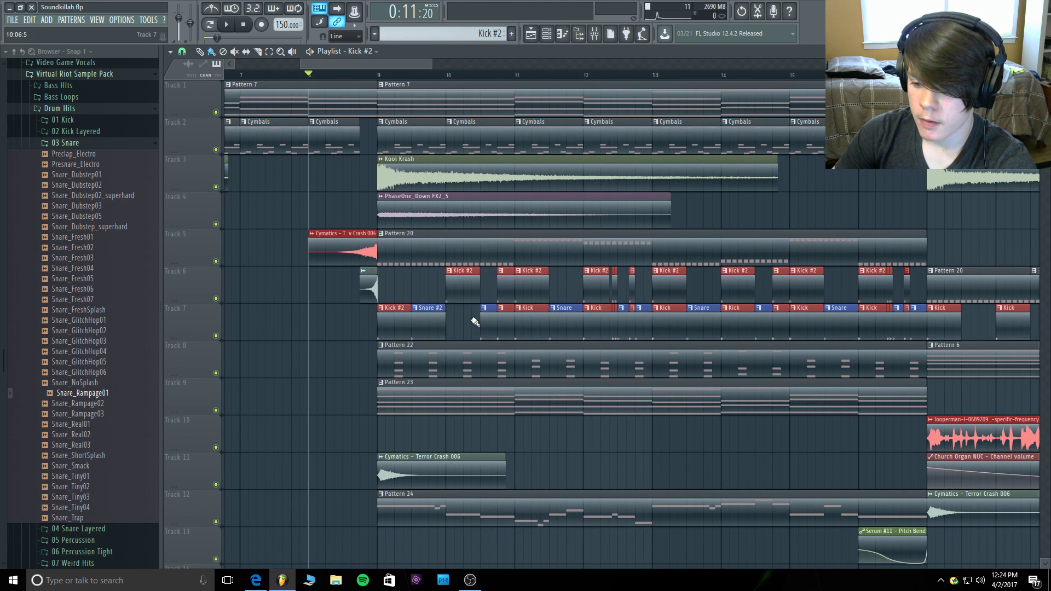
right_click(506, 319)
right_click(527, 320)
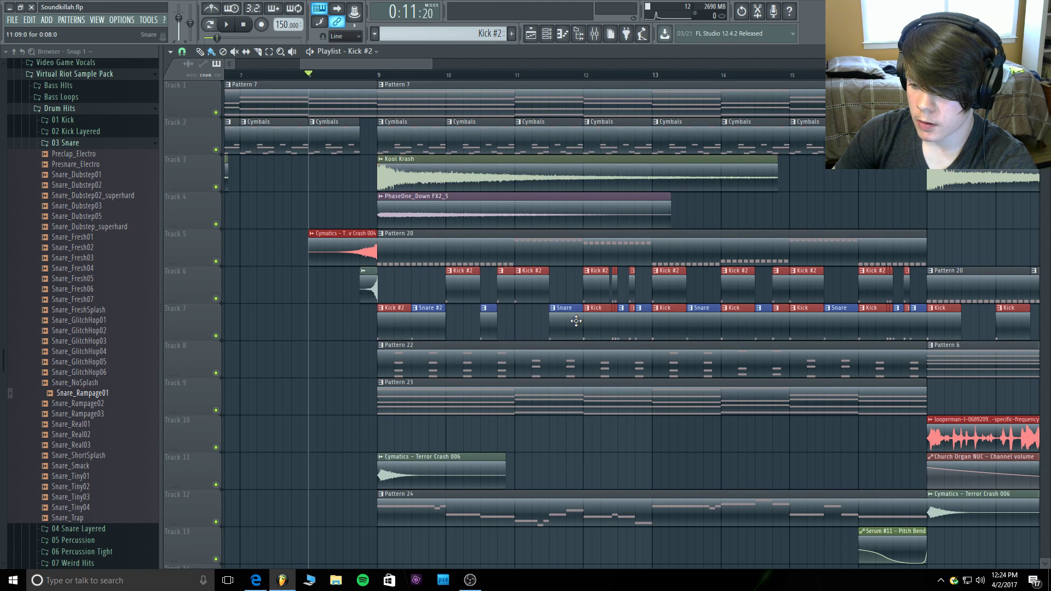
right_click(599, 323)
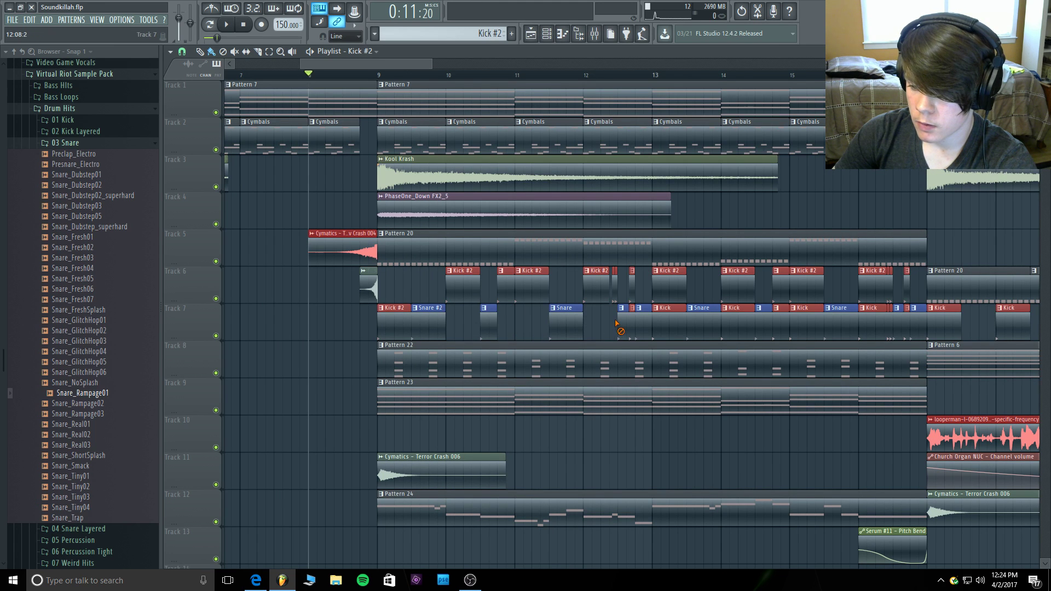
right_click(633, 324)
right_click(665, 322)
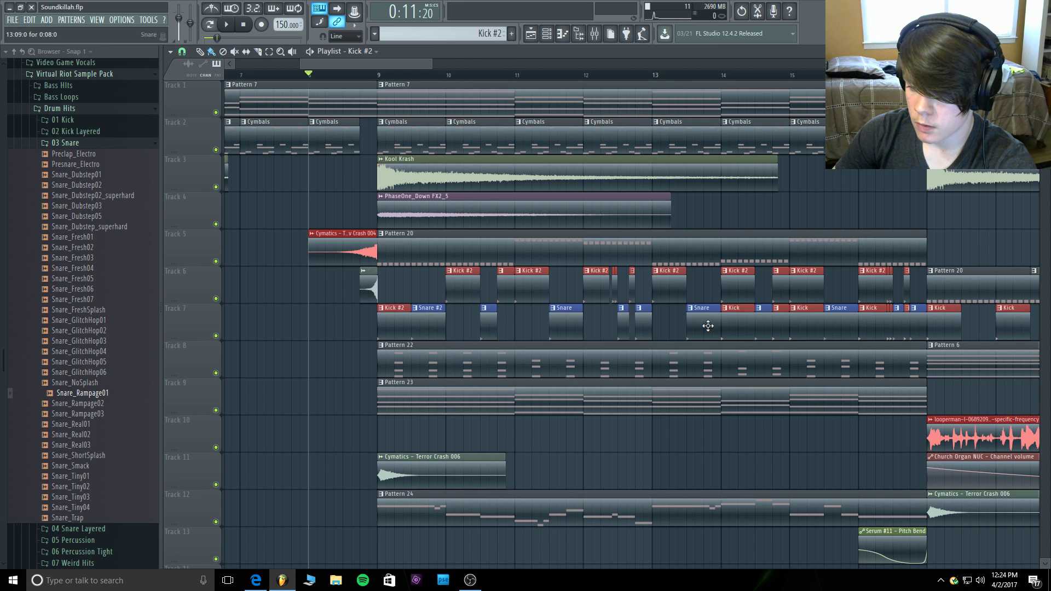
right_click(734, 323)
right_click(782, 323)
right_click(801, 322)
right_click(873, 323)
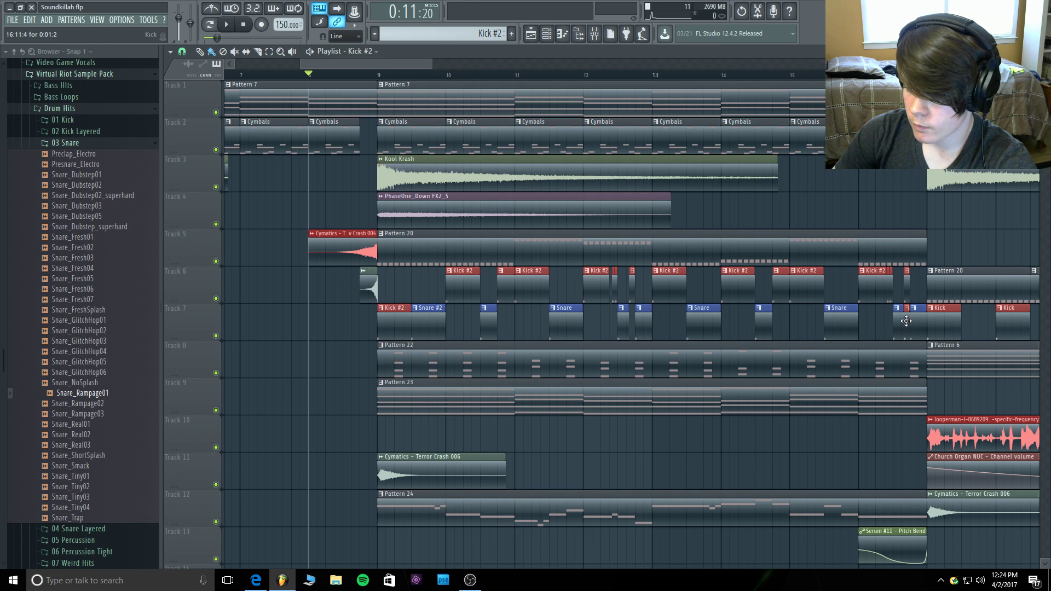
Move all Kick #2 clips in bars 10 to 16 from Track 6 down to Track 7 and play back the drop.
left_click_drag(919, 301, 446, 268)
left_click_drag(464, 316, 463, 321)
key("space")
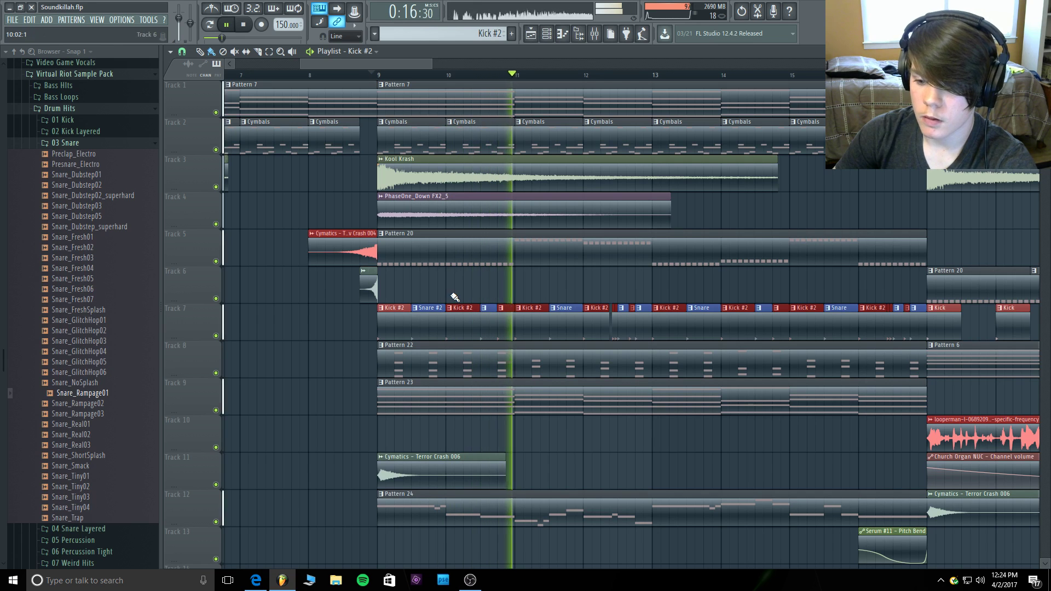
key("space")
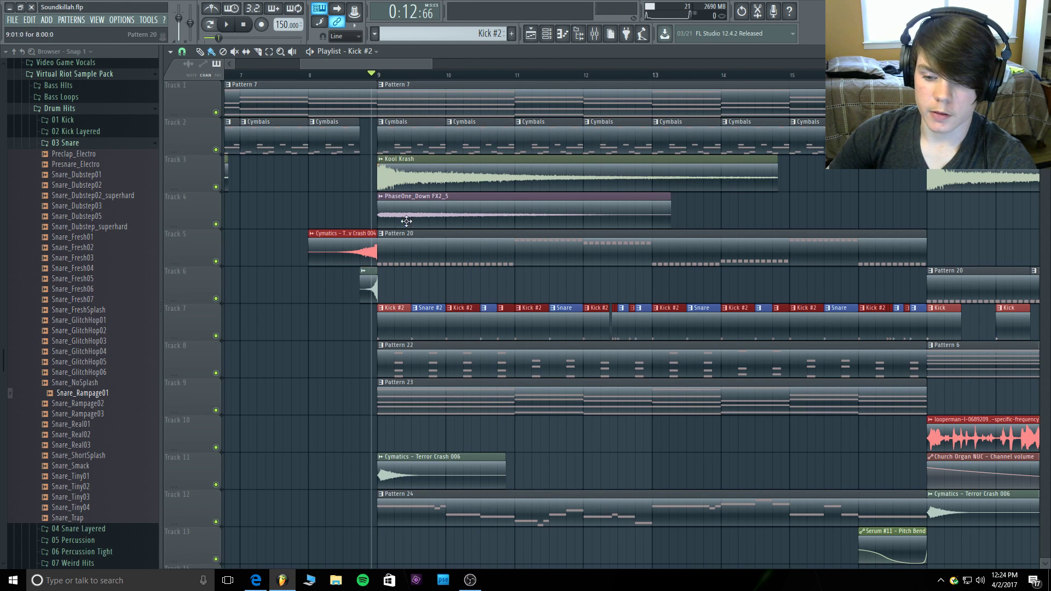
key("space")
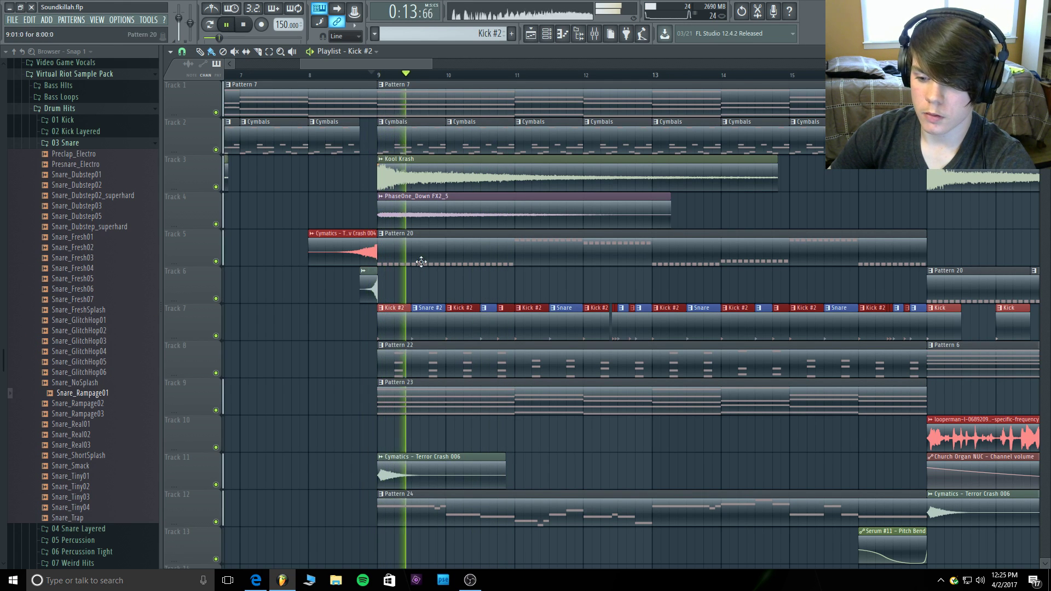
key("space")
Place Snare #2 clips on Track 6 above the Track 7 snares in bars 10, 11 and 12, trimmed to the same lengths.
left_click(426, 324)
left_click(485, 293)
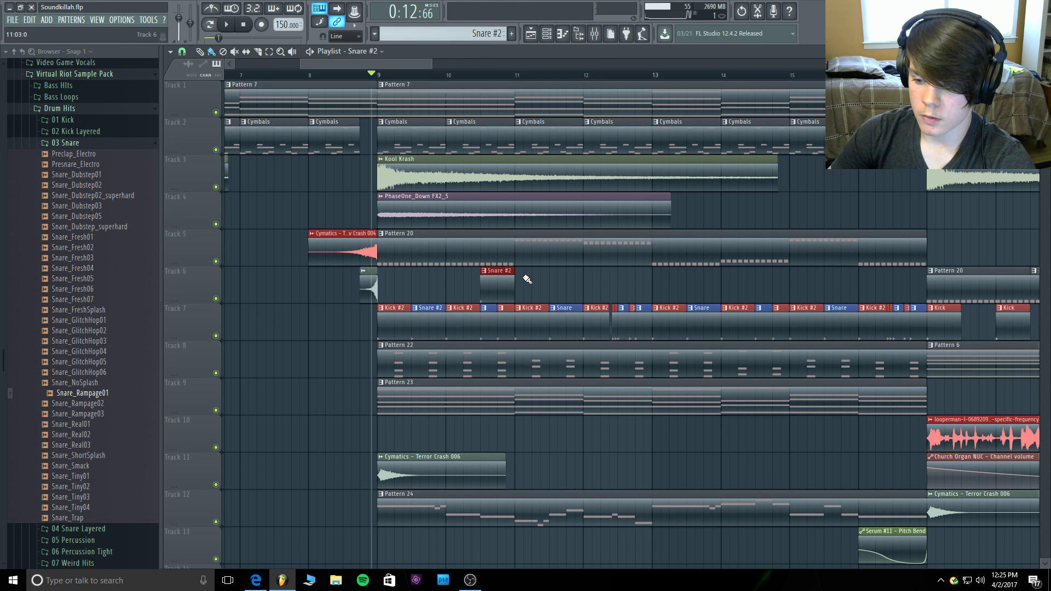
left_click_drag(513, 281, 492, 290)
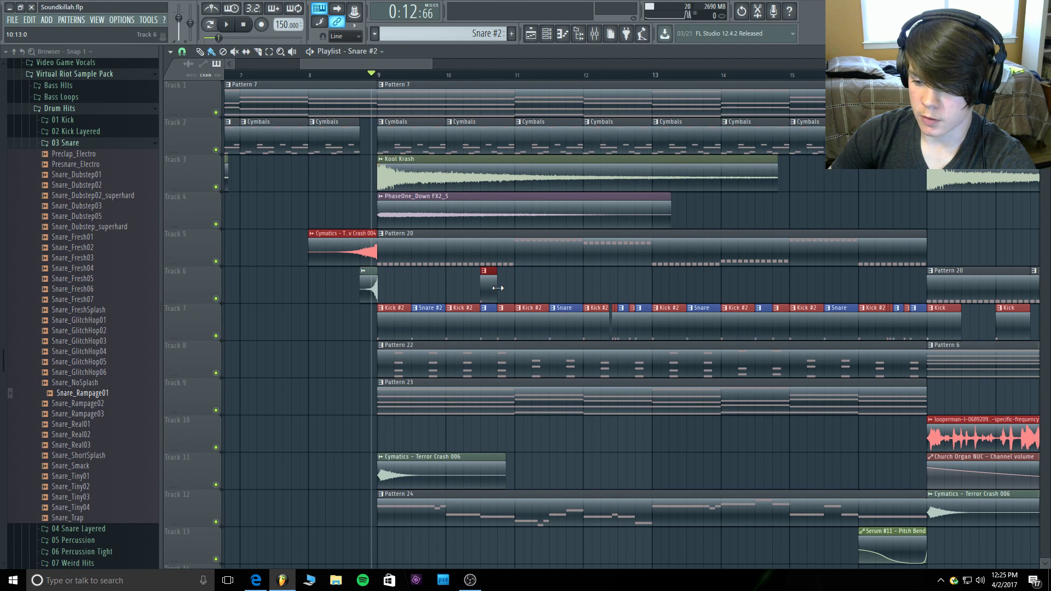
left_click(555, 285)
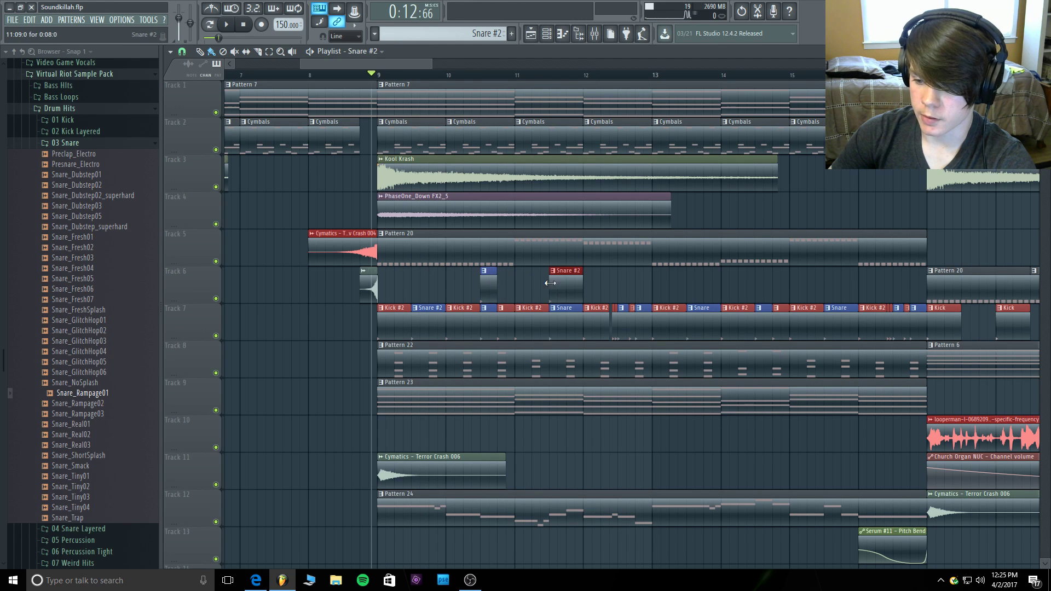
left_click(620, 287)
left_click_drag(650, 279, 628, 286)
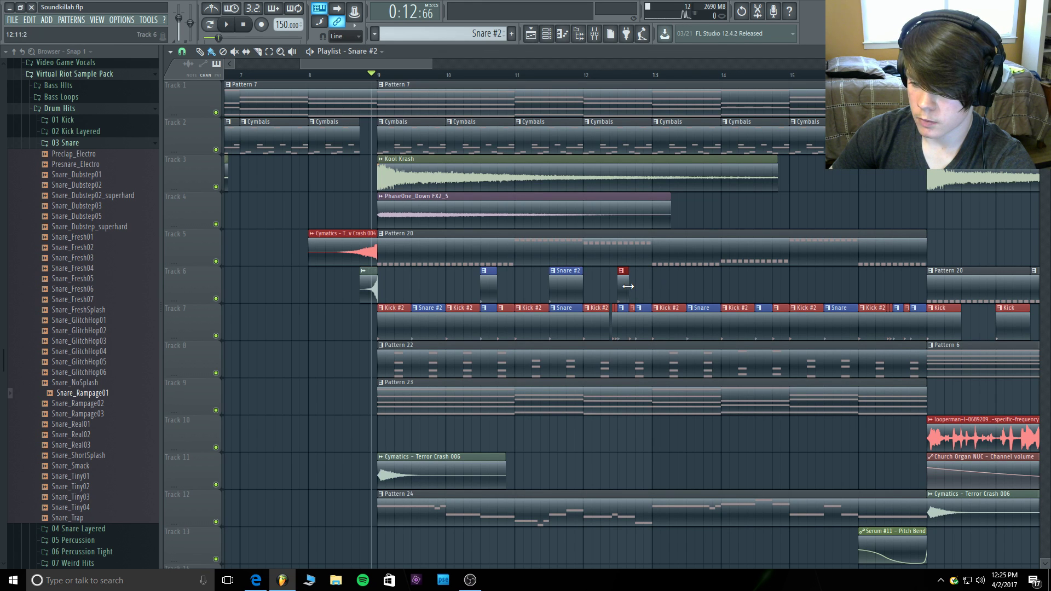
left_click(640, 285)
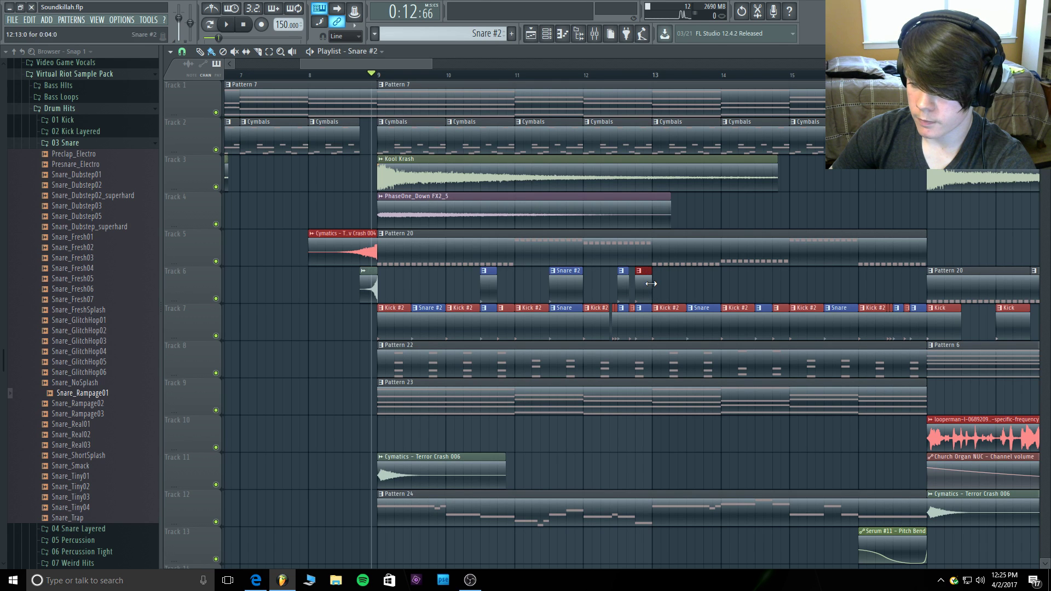
Place Snare #2 clips on Track 6 above the Track 7 snares in bars 13 to 16, matching their lengths.
left_click(692, 288)
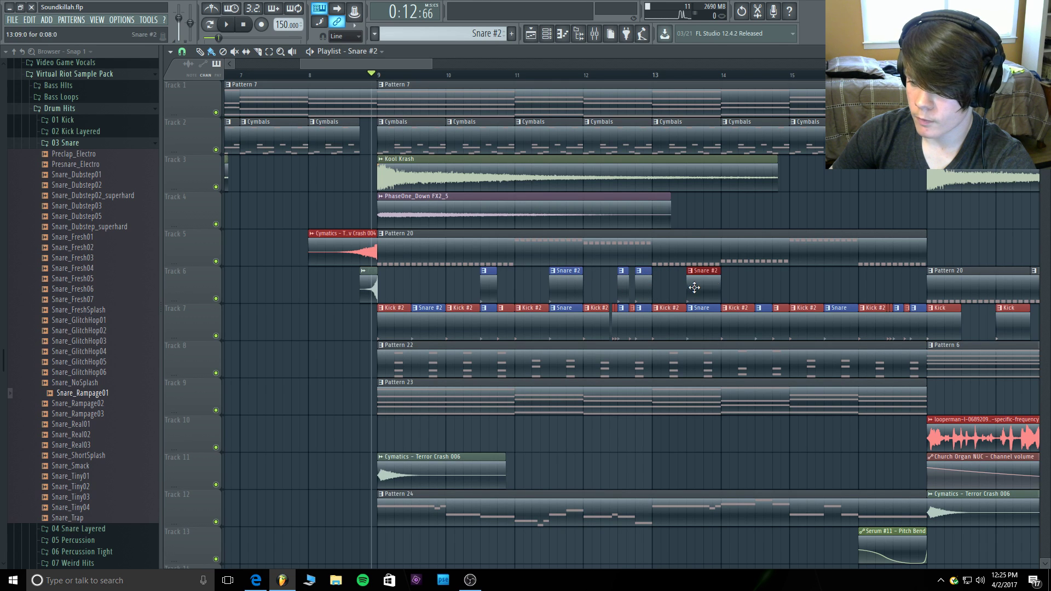
left_click(764, 284)
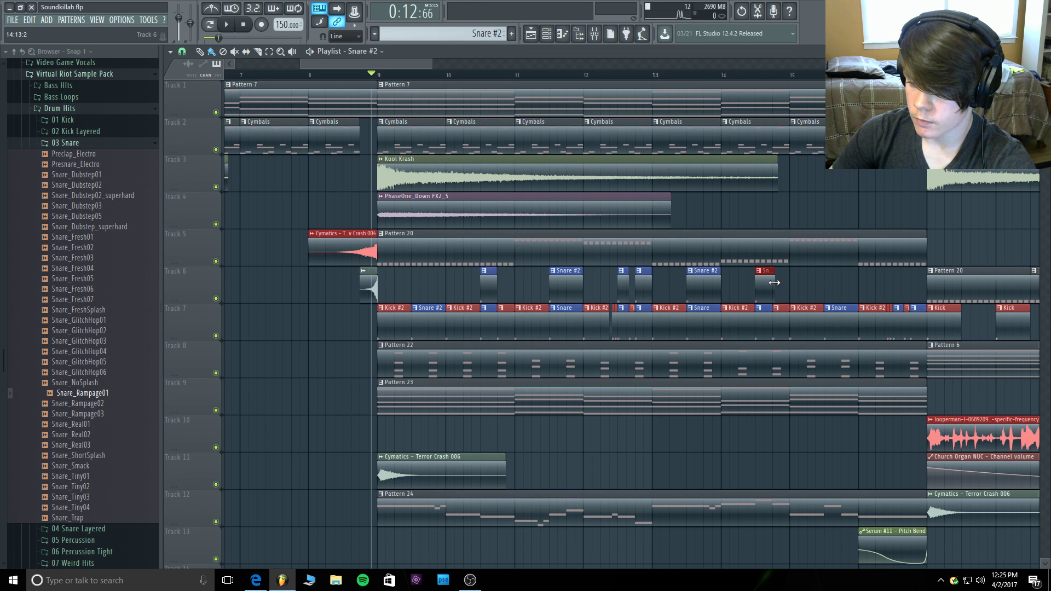
left_click(832, 282)
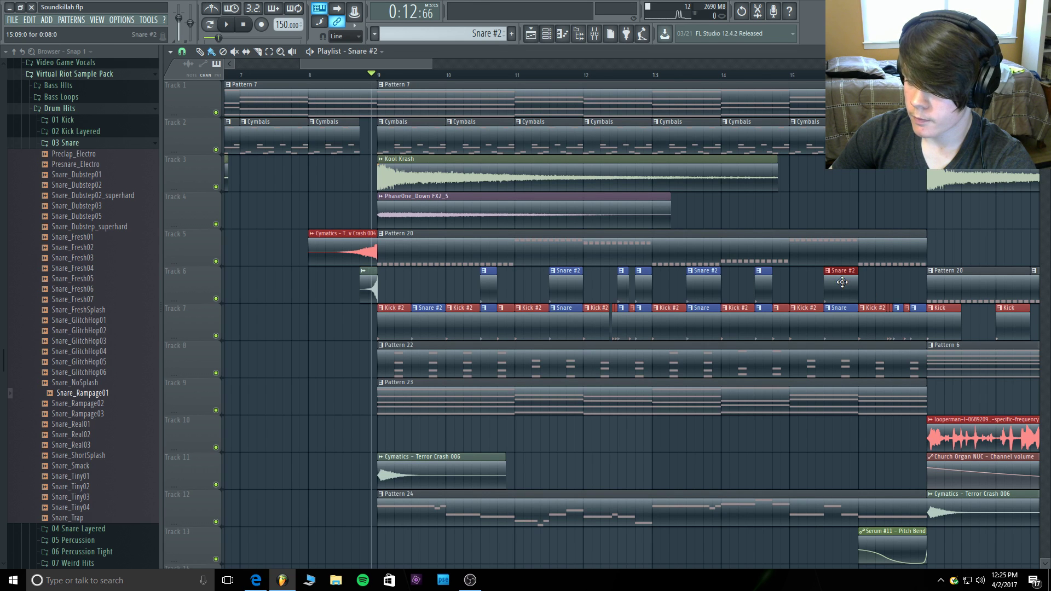
left_click(901, 287)
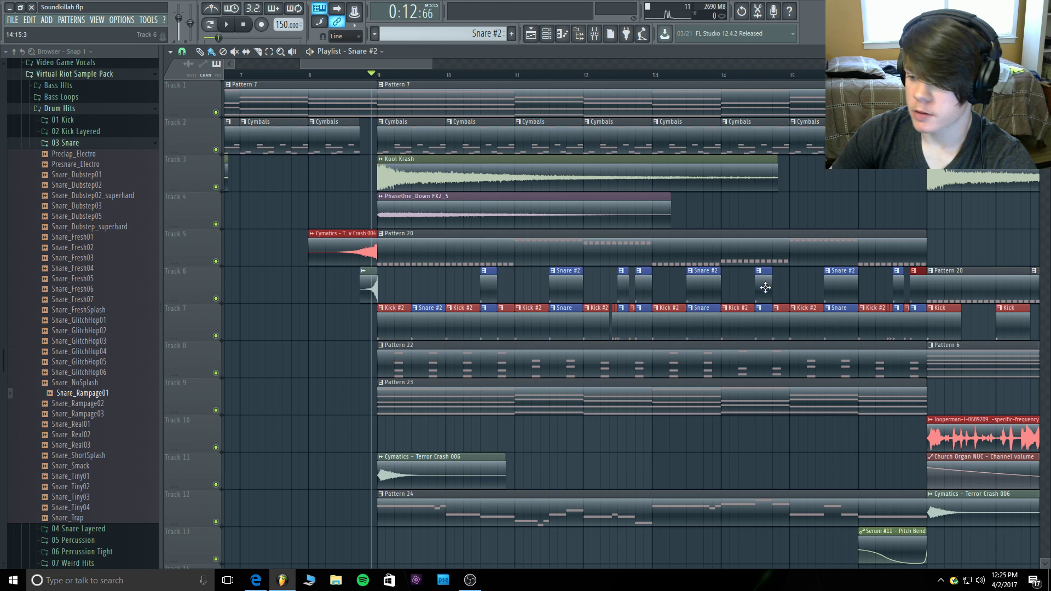
Delete the old Snare clips on Track 7 from bar 16 back to bar 10.
right_click(921, 321)
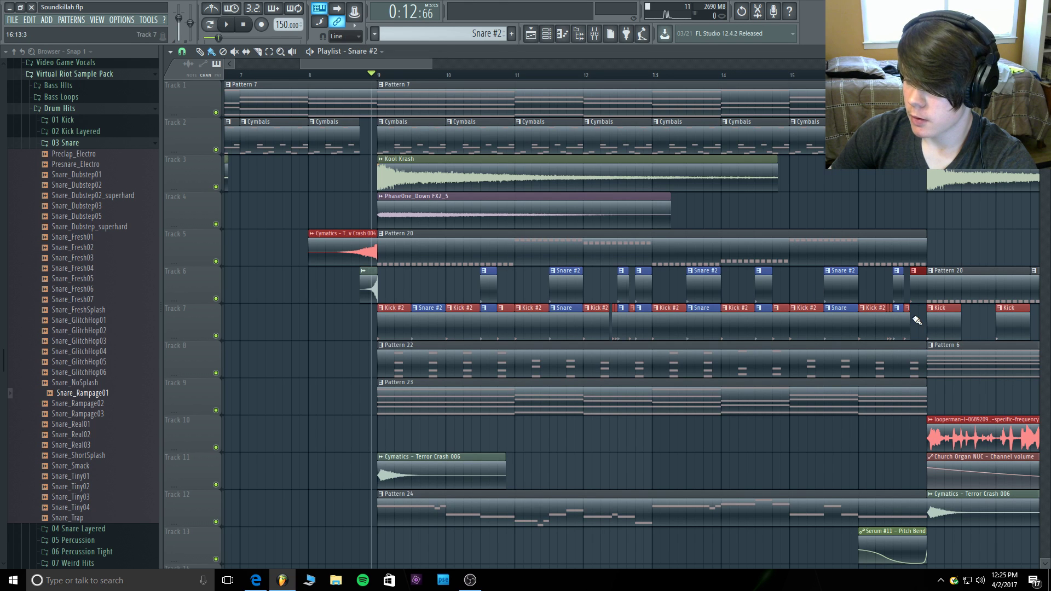
right_click(844, 315)
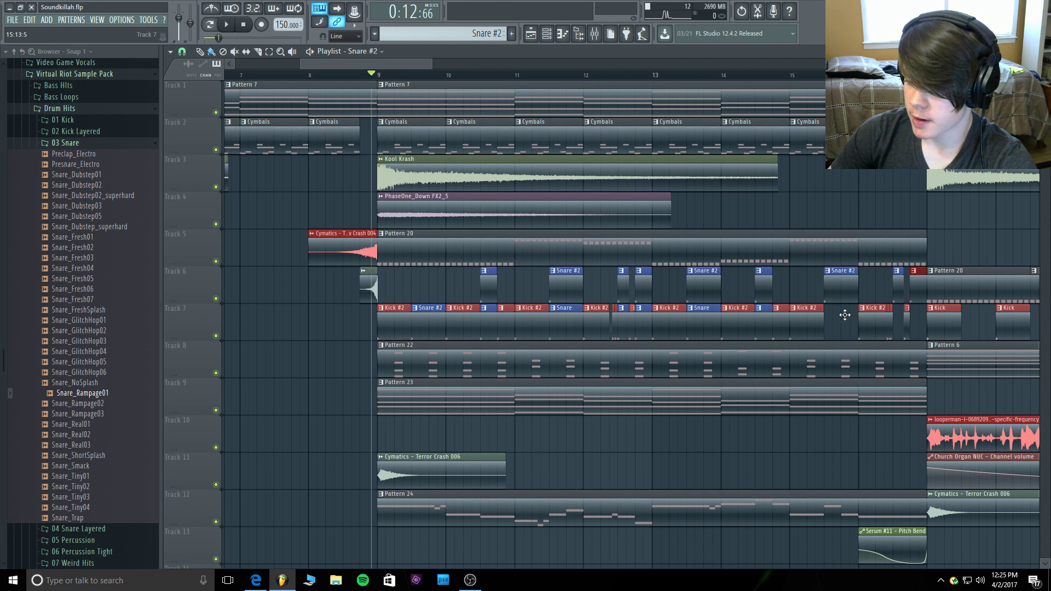
right_click(760, 321)
right_click(703, 318)
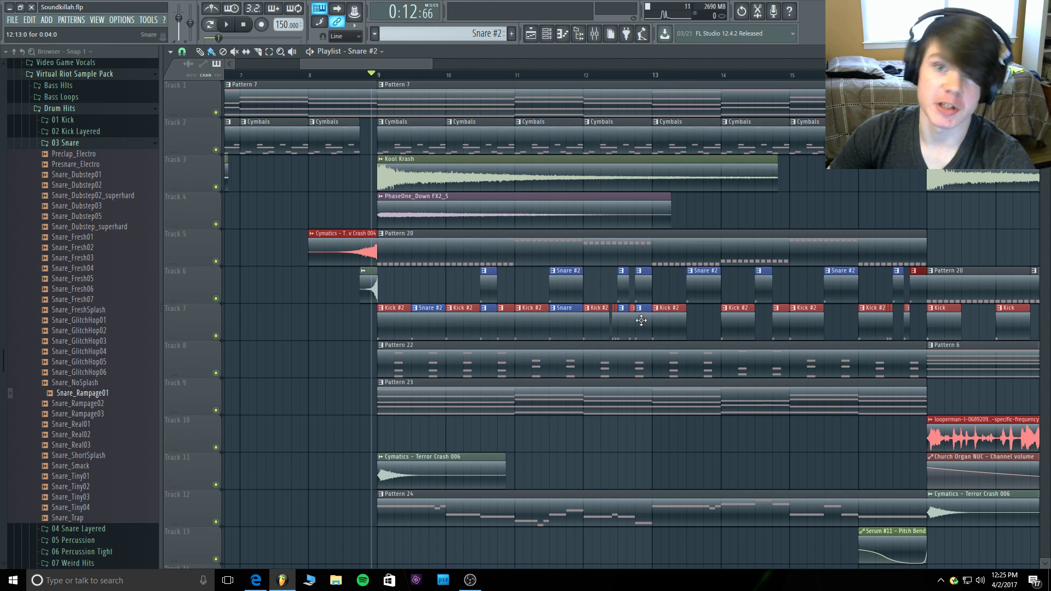
right_click(643, 321)
right_click(573, 318)
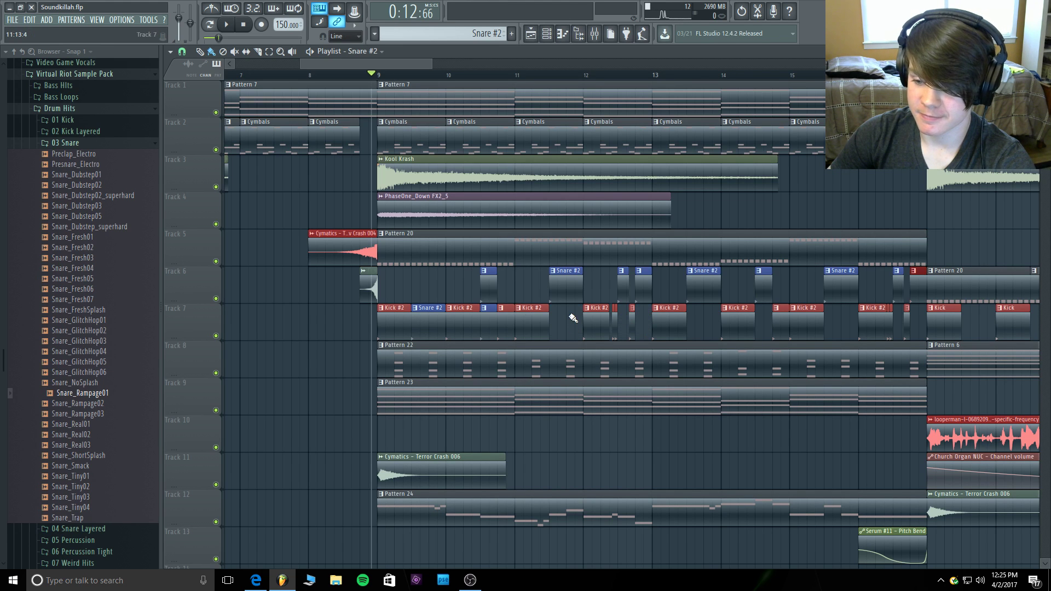
right_click(489, 315)
Move all Snare #2 clips in bars 10 to 16 from Track 6 down to Track 7 and play the drop.
left_click_drag(472, 281, 923, 280)
left_click_drag(485, 296, 485, 333)
key("space")
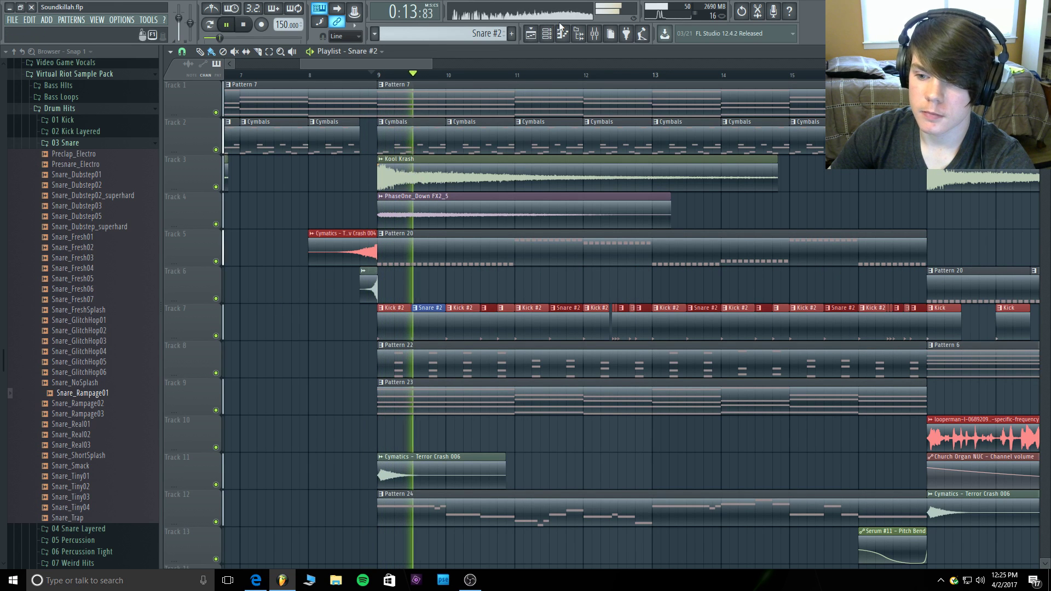
Stop playback and move the empty mixer track Insert 35 to slot 13, directly after the Small Kick track.
key("F9")
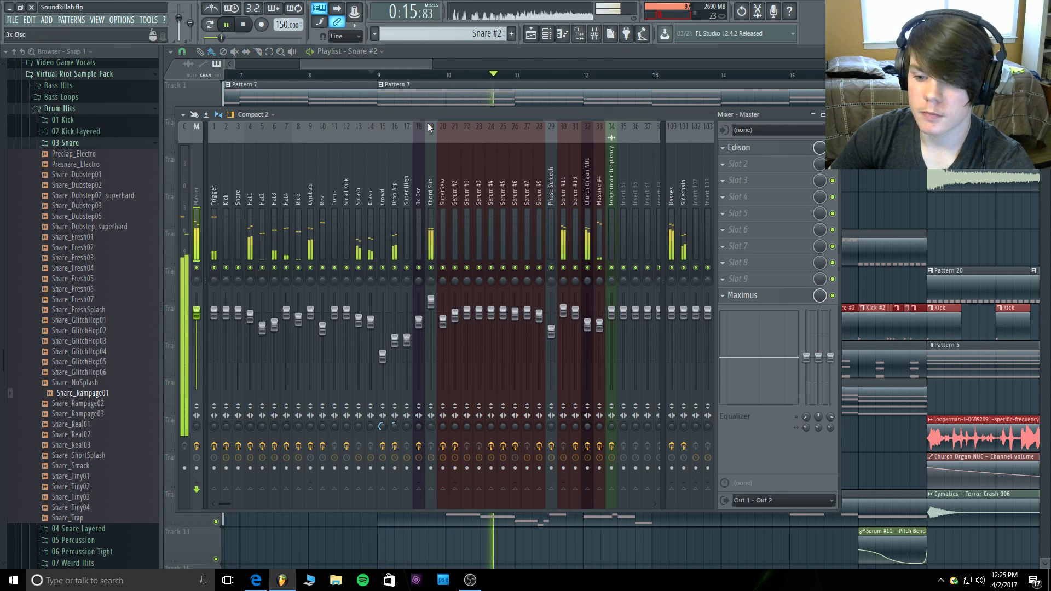
key("space")
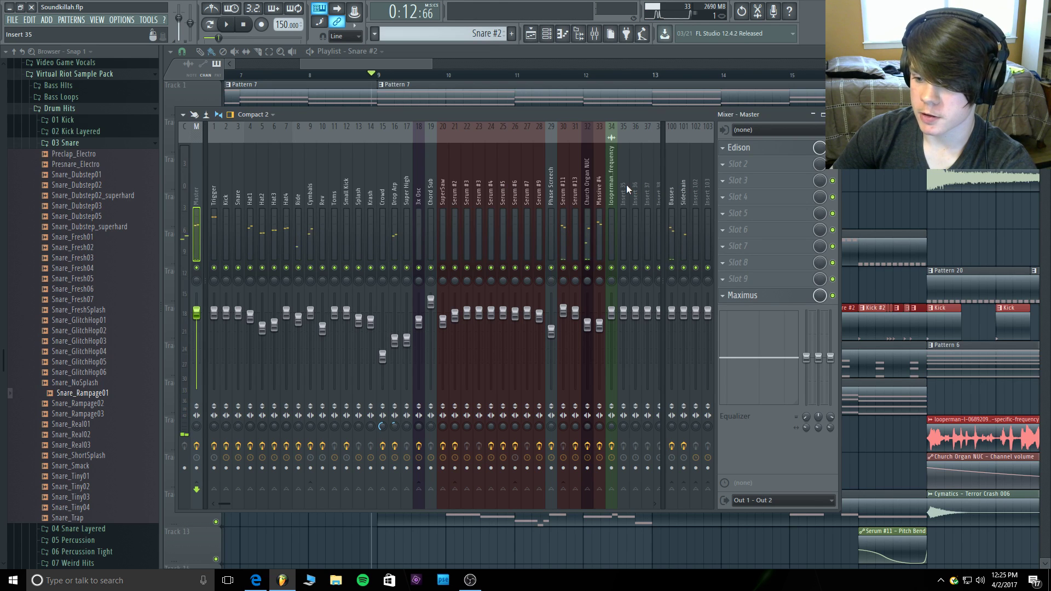
left_click(623, 192)
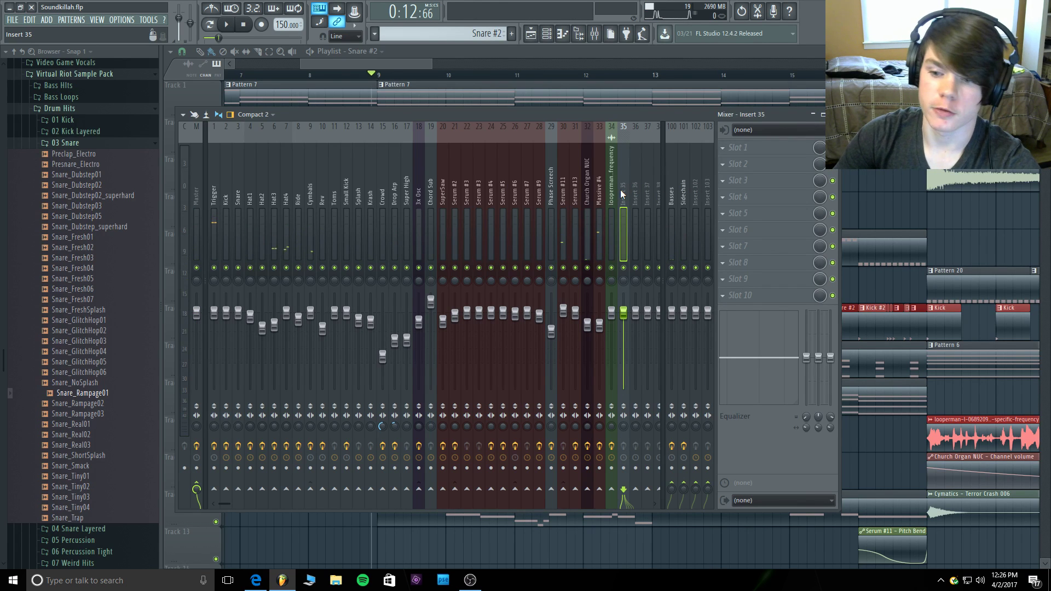
key("alt+Left")
key("alt+Left")
key("alt+Left")
key("alt+Left")
key("alt+Left")
key("alt+Left")
key("alt+Left")
key("alt+Left")
key("alt+Left")
key("alt+Left")
key("alt+Left")
key("alt+Left")
key("alt+Left")
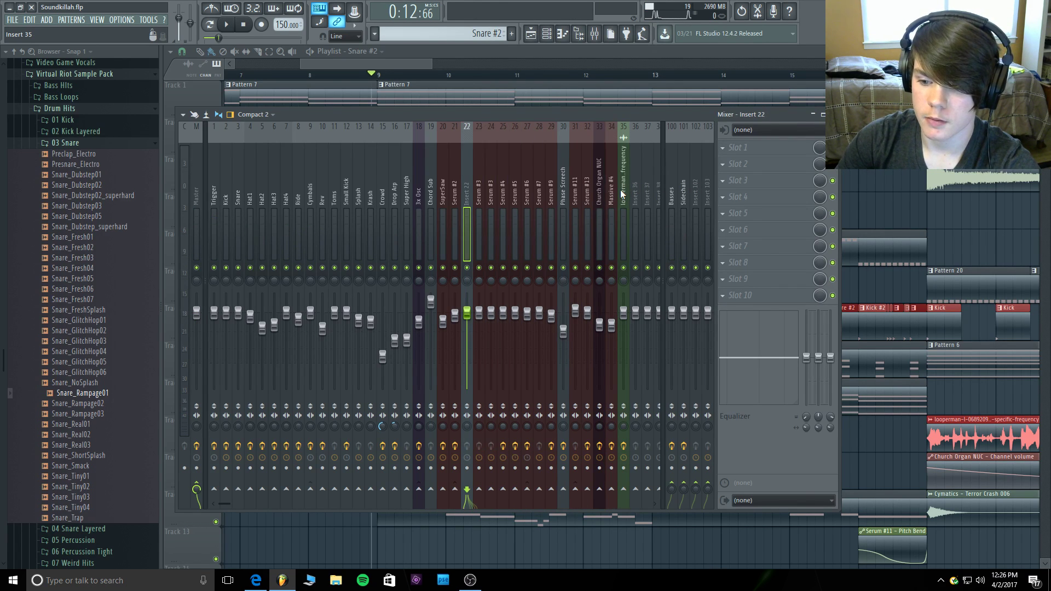
key("alt+Left")
key("alt+Left")
key("alt+Left")
key("alt+Left")
key("alt+Left")
key("alt+Left")
key("alt+Left")
key("alt+Left")
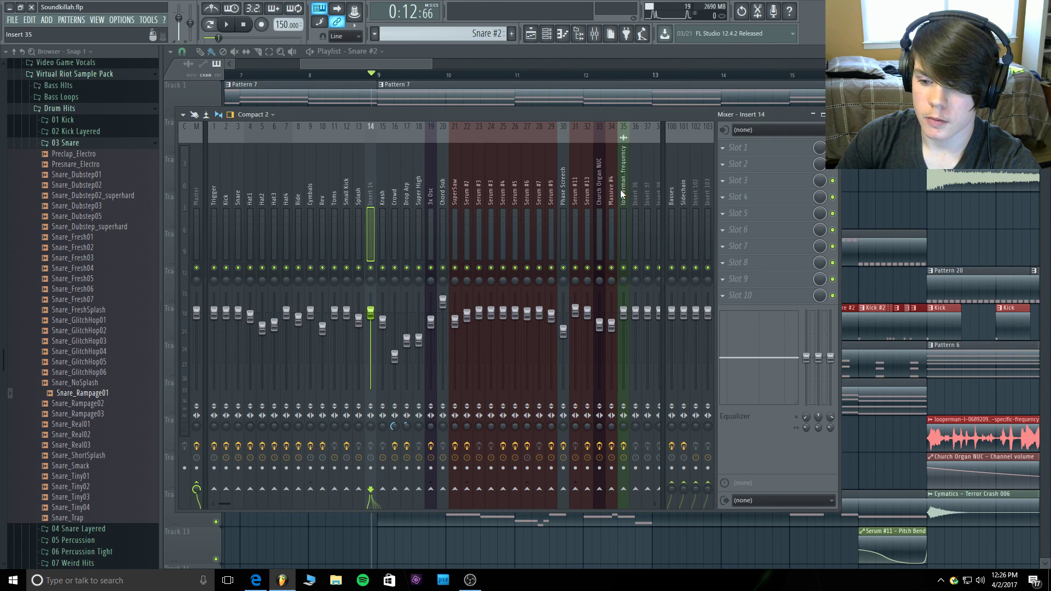
key("alt+Left")
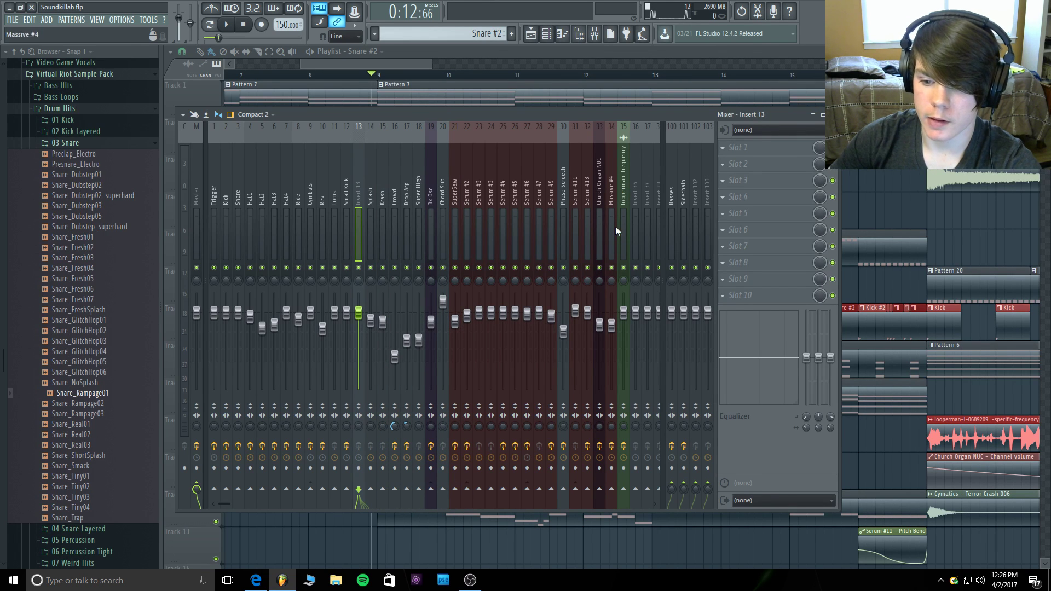
Show all channels in the channel rack and check which one is routed to the Small Kick mixer track.
left_click(346, 191)
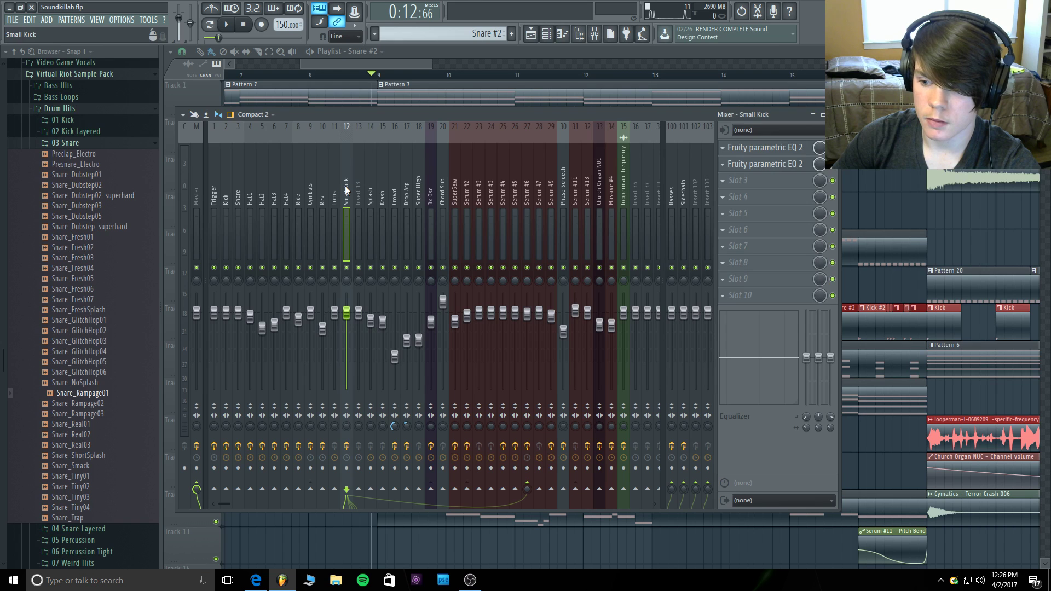
left_click(546, 34)
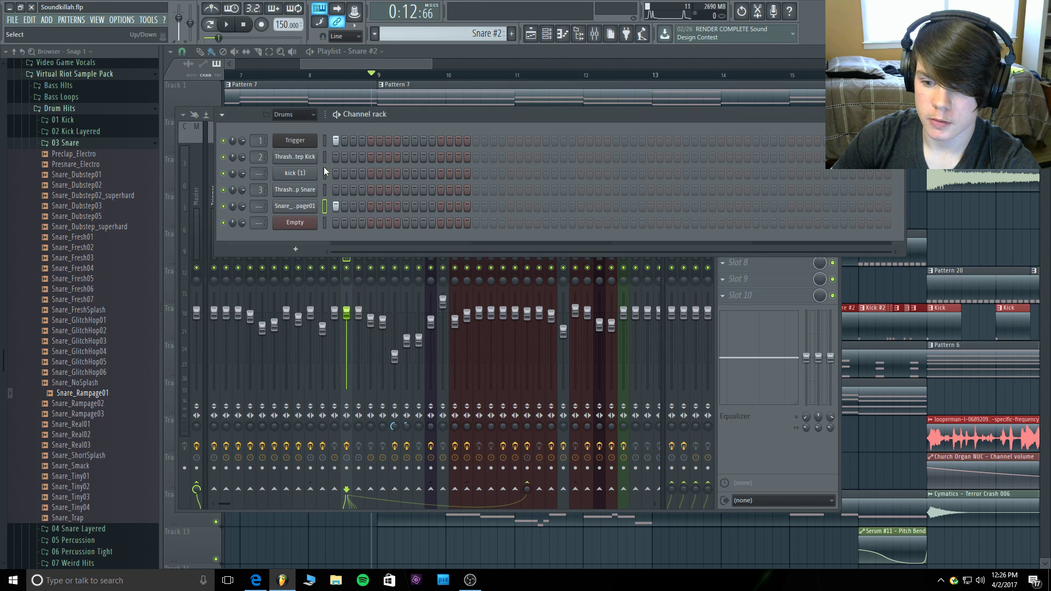
left_click(306, 114)
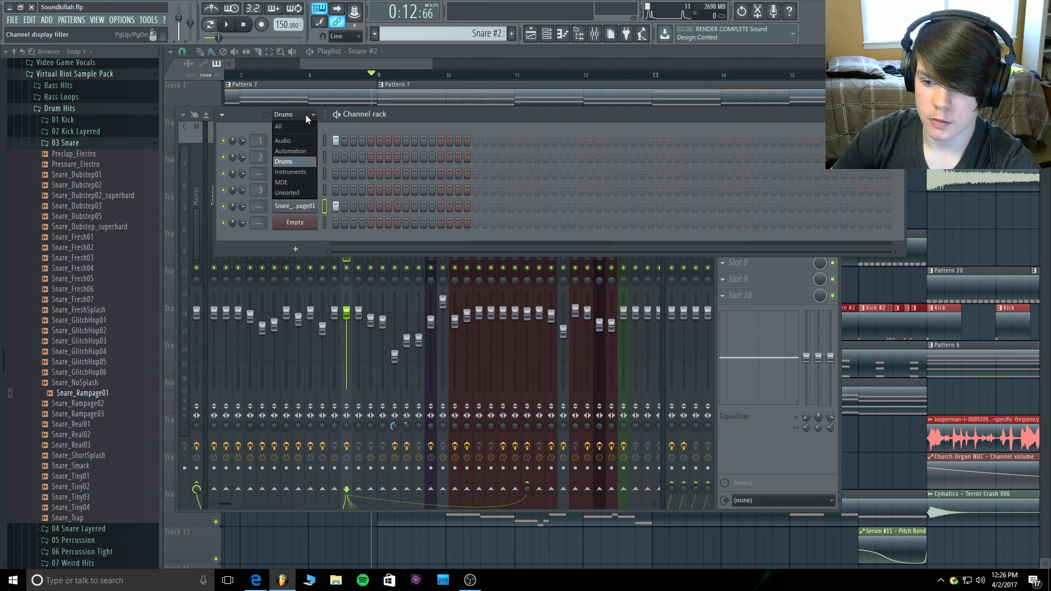
left_click(304, 125)
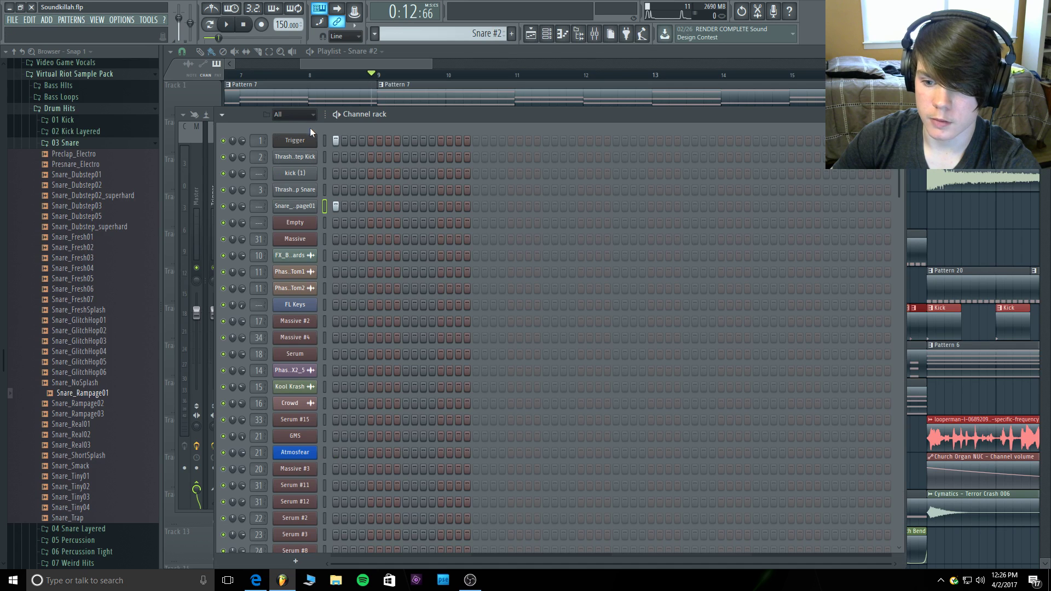
left_click(599, 34)
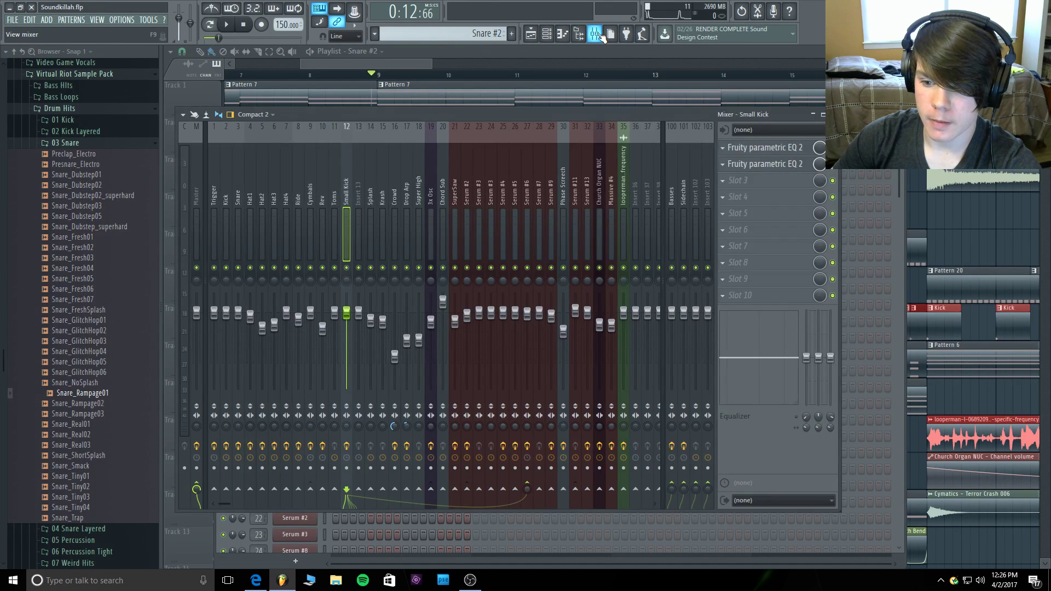
left_click(599, 34)
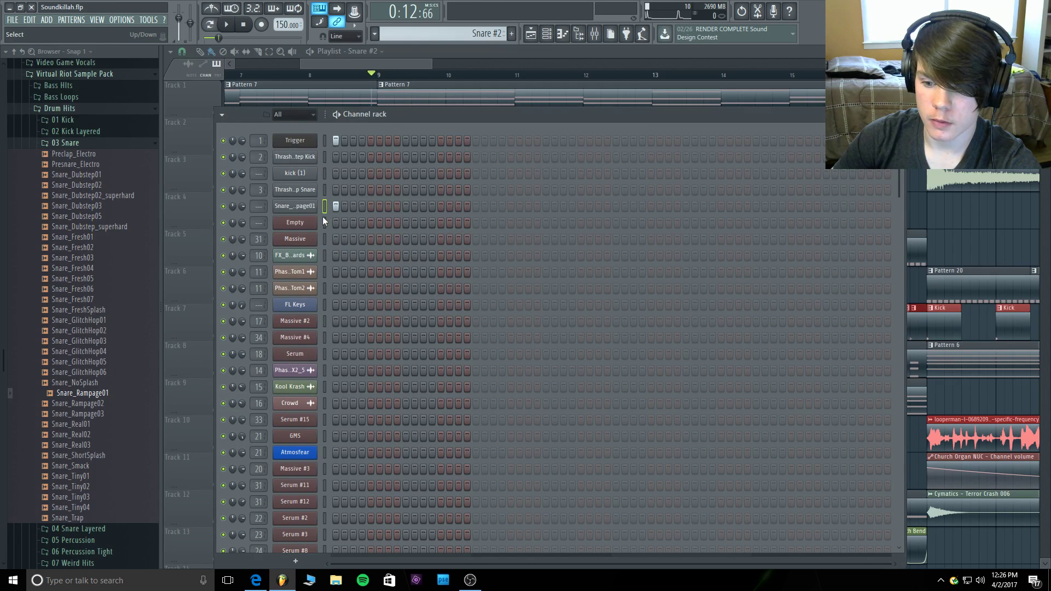
scroll(330, 231, "down", 7)
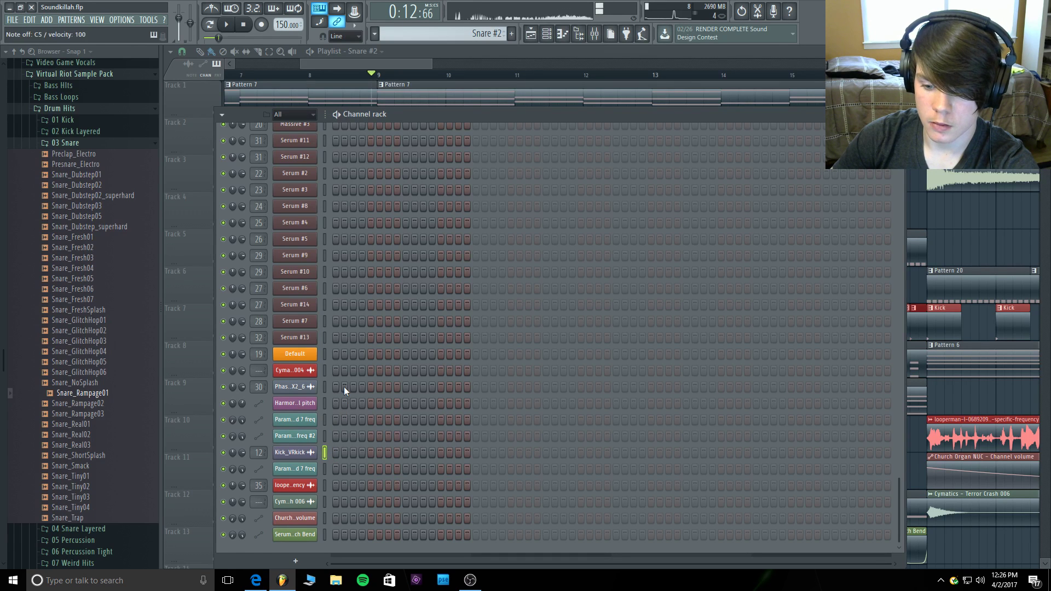
Move the empty mixer track Insert 36 to slot 14, directly before the Splash track.
left_click(603, 33)
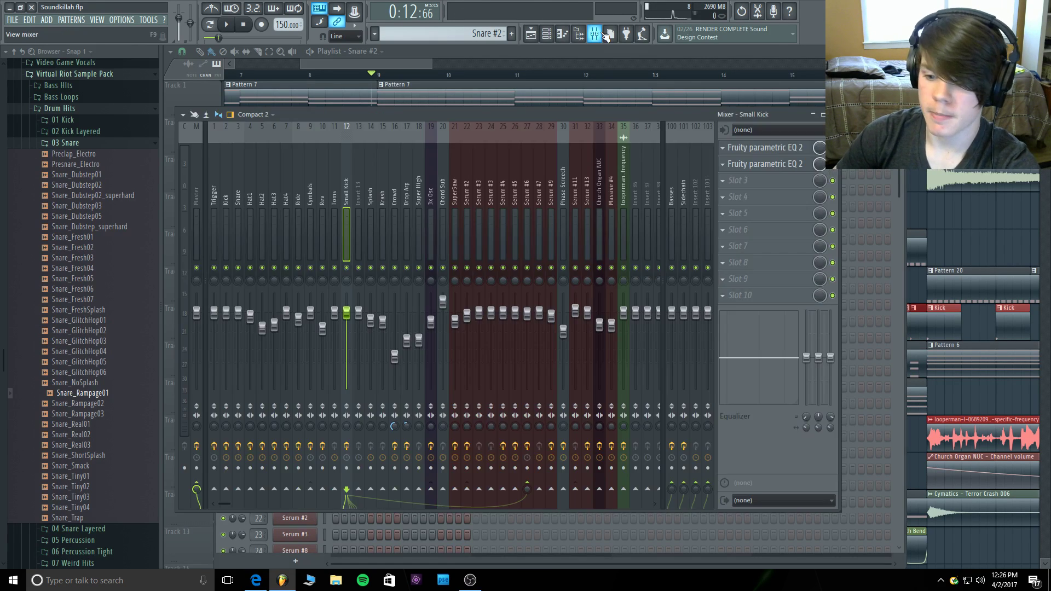
right_click(359, 189)
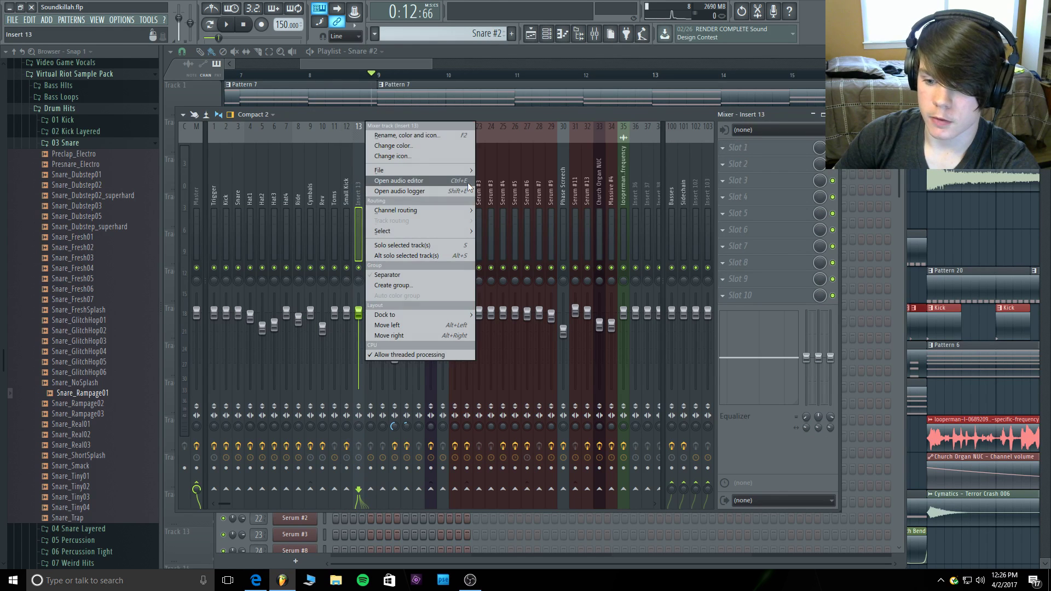
left_click(634, 187)
key("alt+Left")
key("alt+Left")
key("alt+Left")
key("alt+Left")
key("alt+Left")
key("alt+Left")
key("alt+Left")
key("alt+Left")
key("alt+Left")
key("alt+Left")
key("alt+Left")
key("alt+Left")
key("alt+Left")
key("alt+Left")
key("alt+Left")
key("alt+Left")
key("alt+Left")
key("alt+Left")
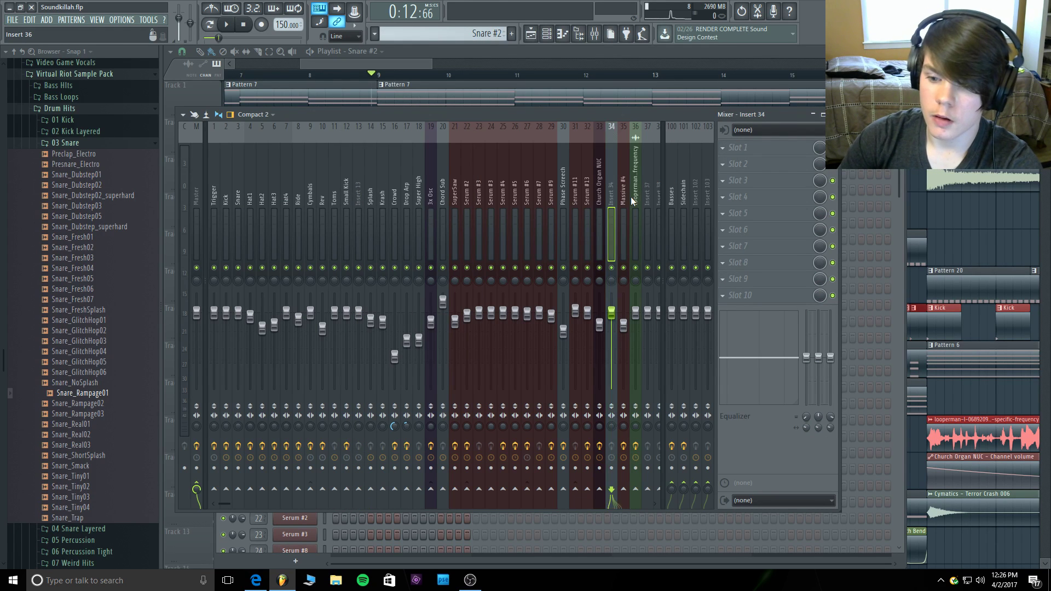
key("alt+Left")
key("alt+Left")
key("alt+Left")
key("alt+Left")
key("alt+Left")
key("alt+Left")
key("alt+Right")
key("alt+Right")
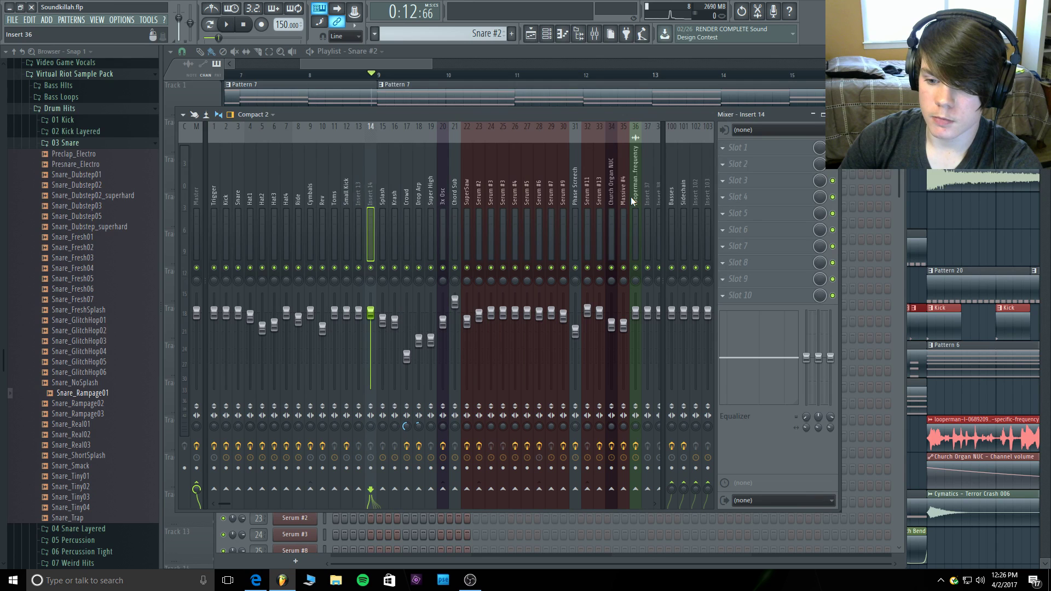
Rename the empty mixer track in slot 13 to Intro Kick.
right_click(360, 183)
left_click(399, 137)
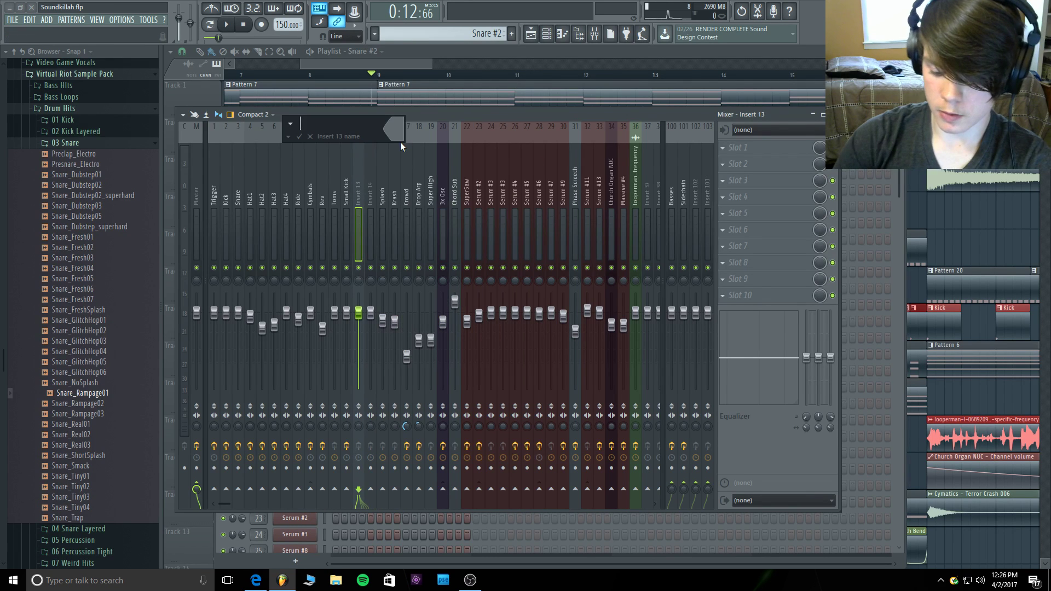
type("Intro Kick")
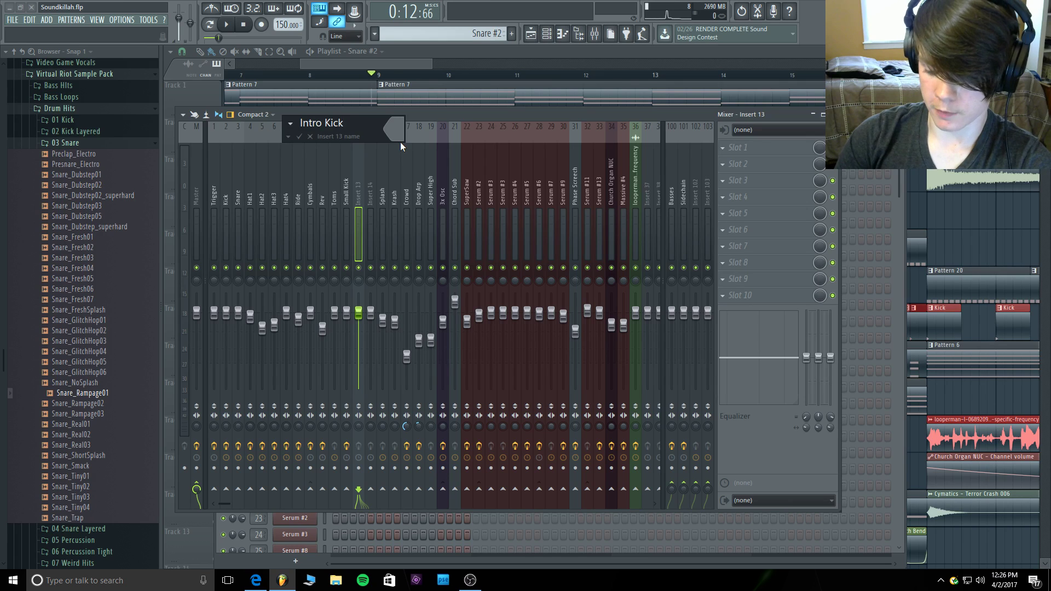
key("Return")
Rename the empty mixer track in slot 14 to Intro Snare.
right_click(372, 164)
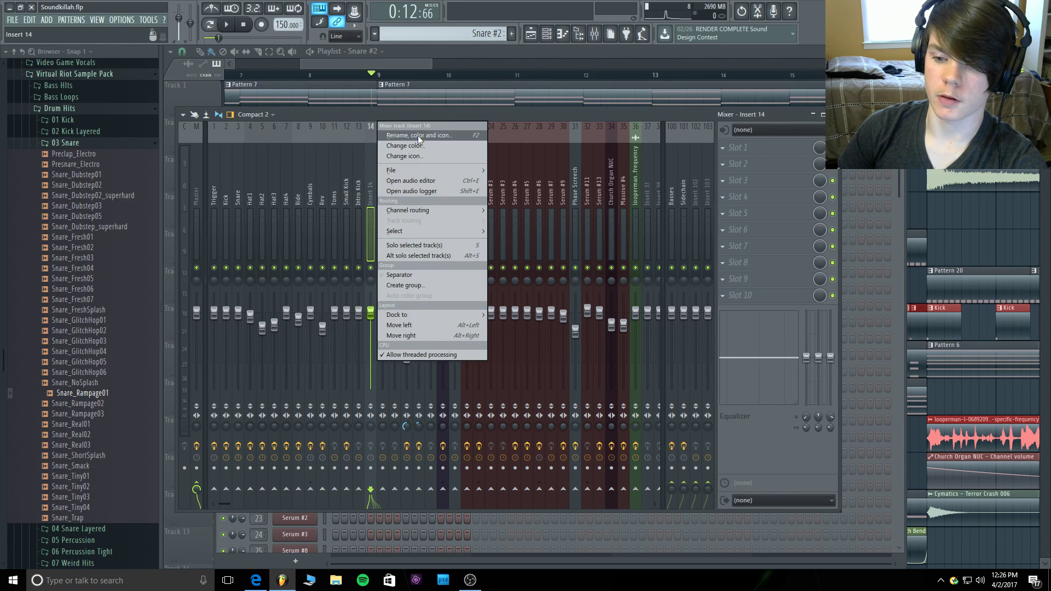
left_click(417, 135)
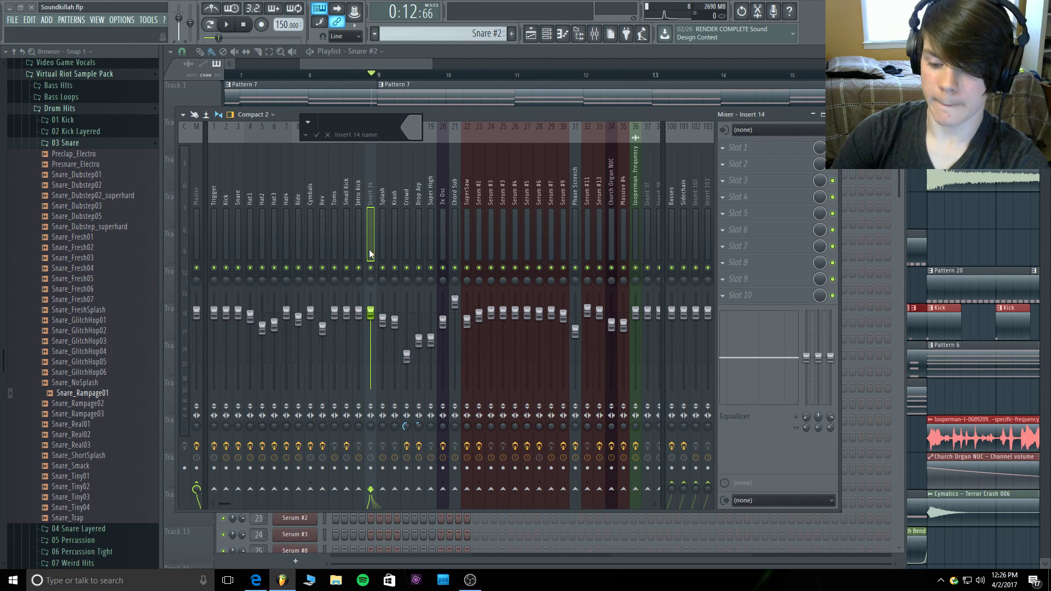
type("Intro Sn")
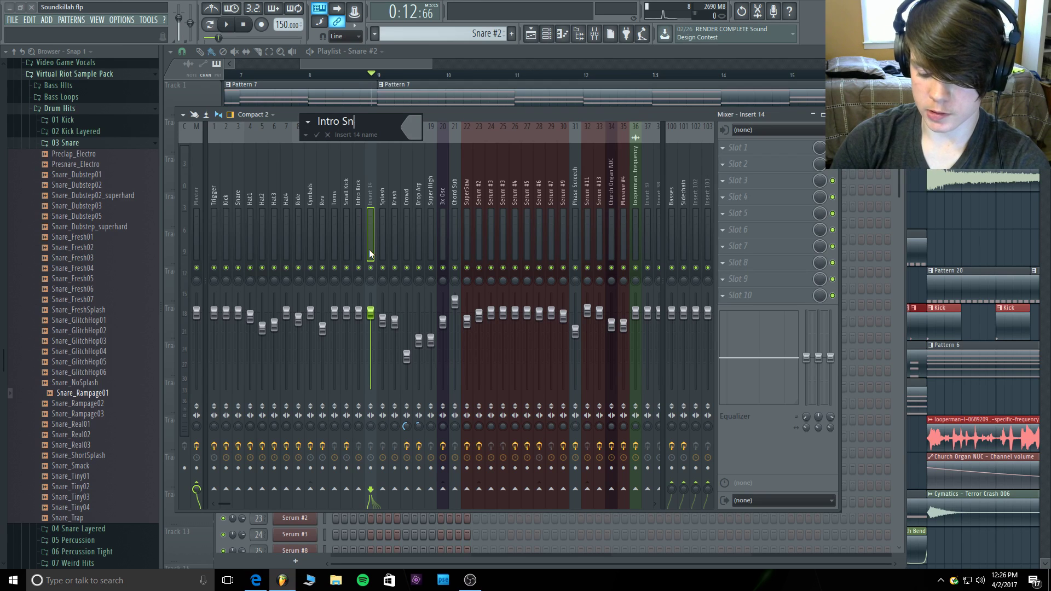
type("are")
key("Return")
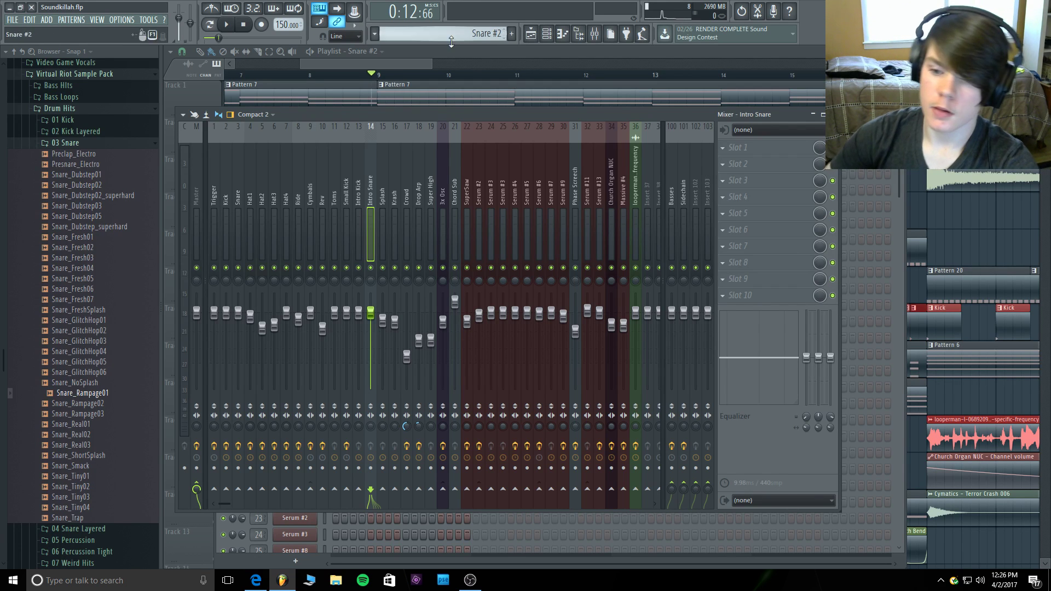
Route the kick (1) channel to mixer track 13 and the Snare_Rampage01 channel to mixer track 14.
left_click(546, 37)
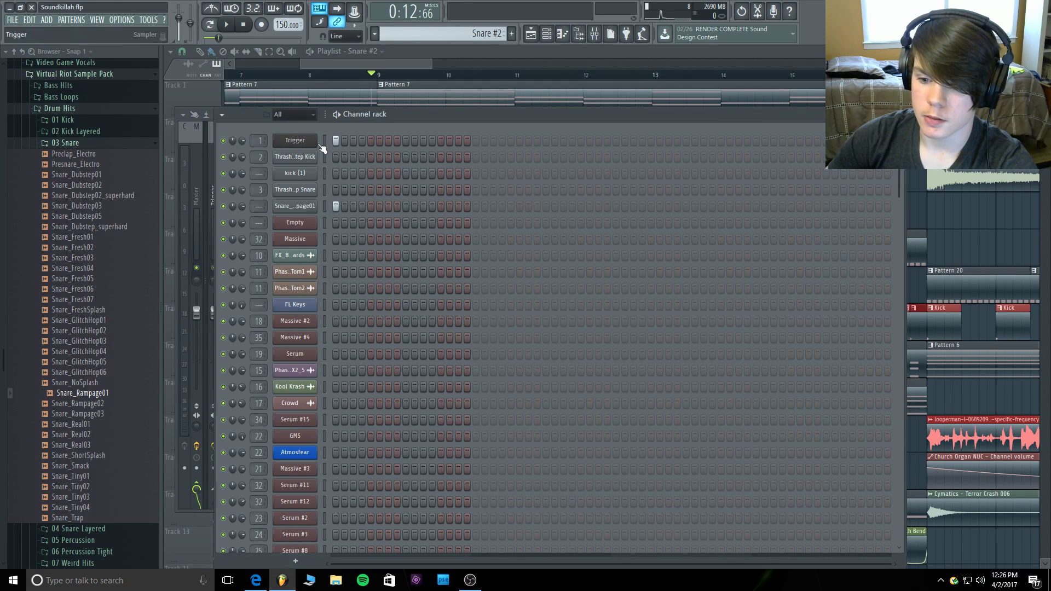
scroll(265, 174, "up", 11)
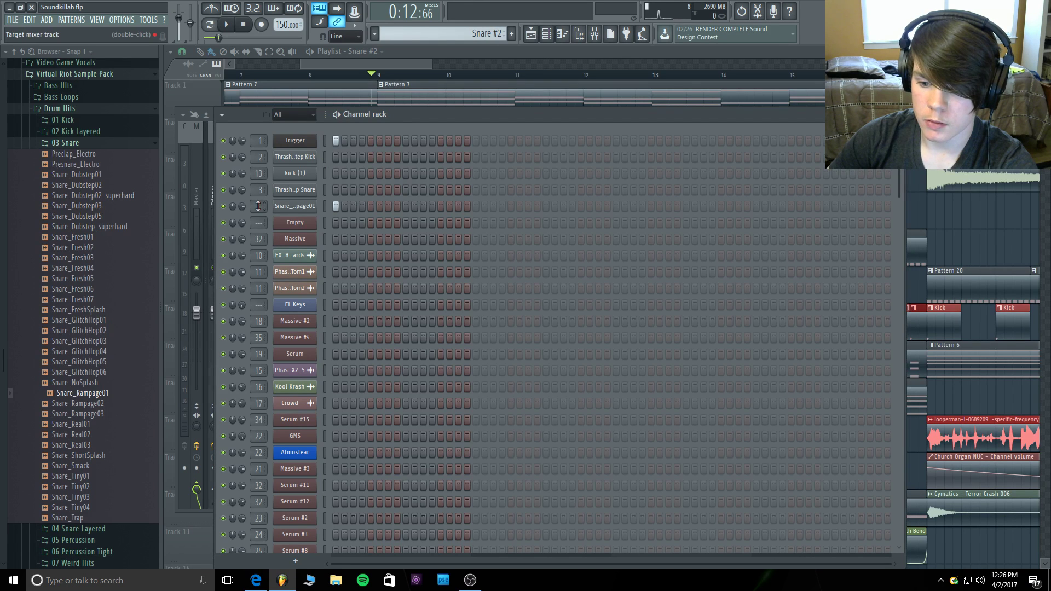
scroll(259, 206, "up", 10)
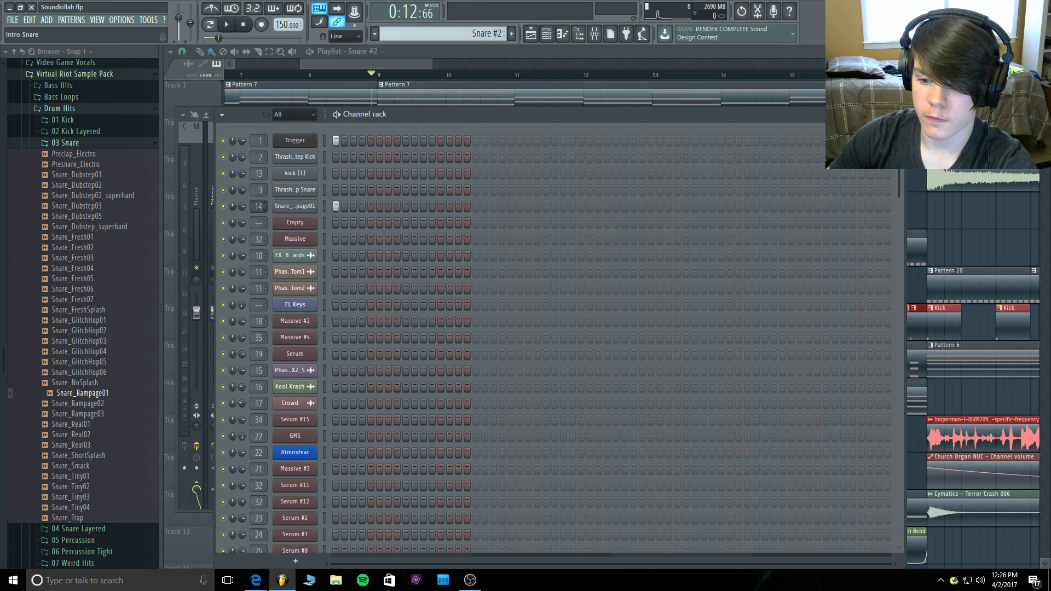
key("F6")
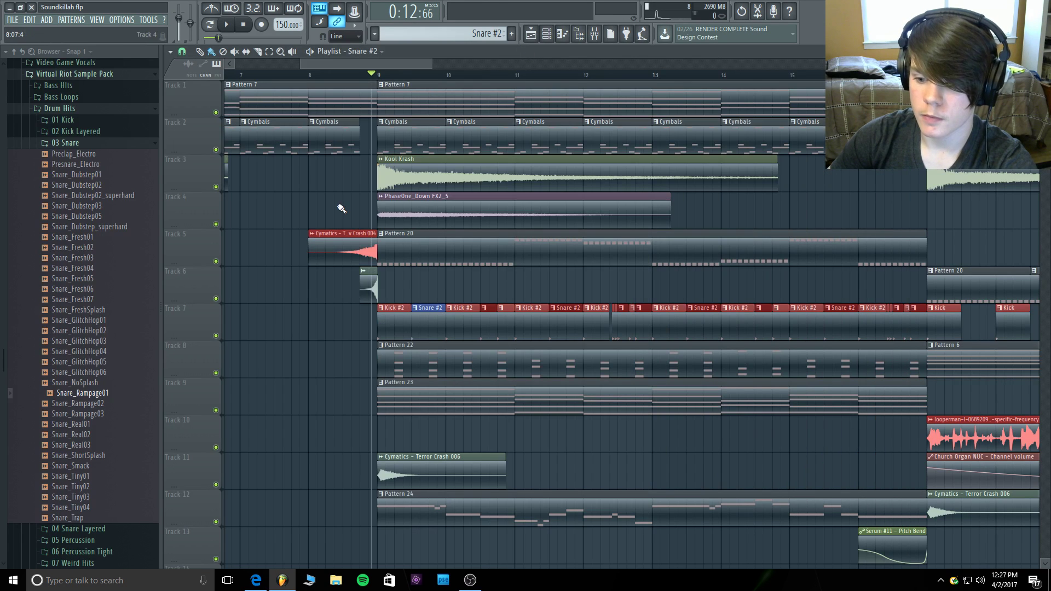
Solo playlist Track 7, select bars 9 to 11 as the loop range and play it.
right_click(216, 336)
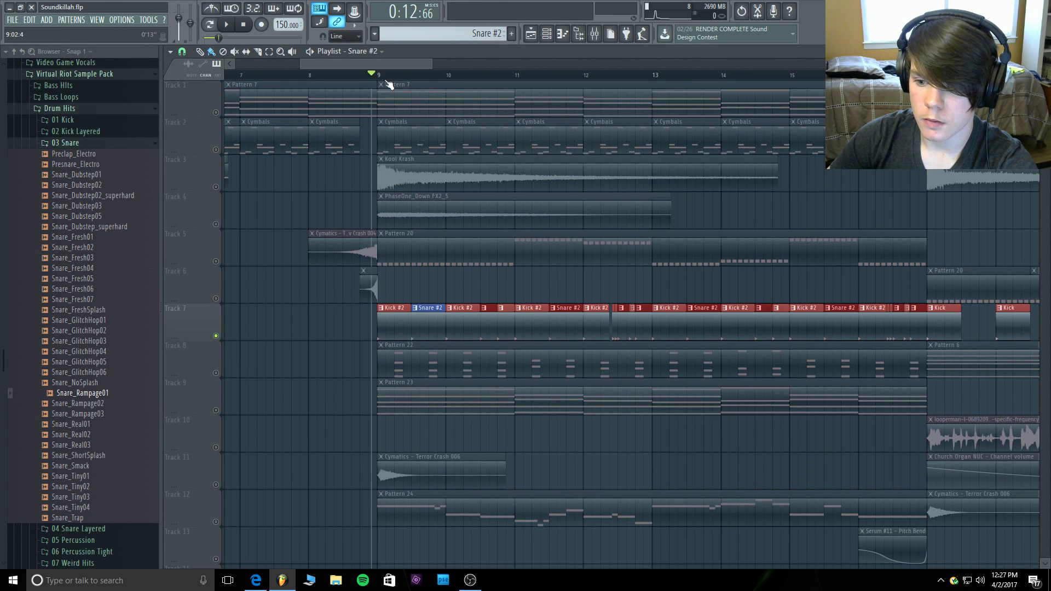
mouse_move(382, 77)
left_mouse_down()
mouse_move(513, 80)
mouse_move(375, 80)
left_mouse_up()
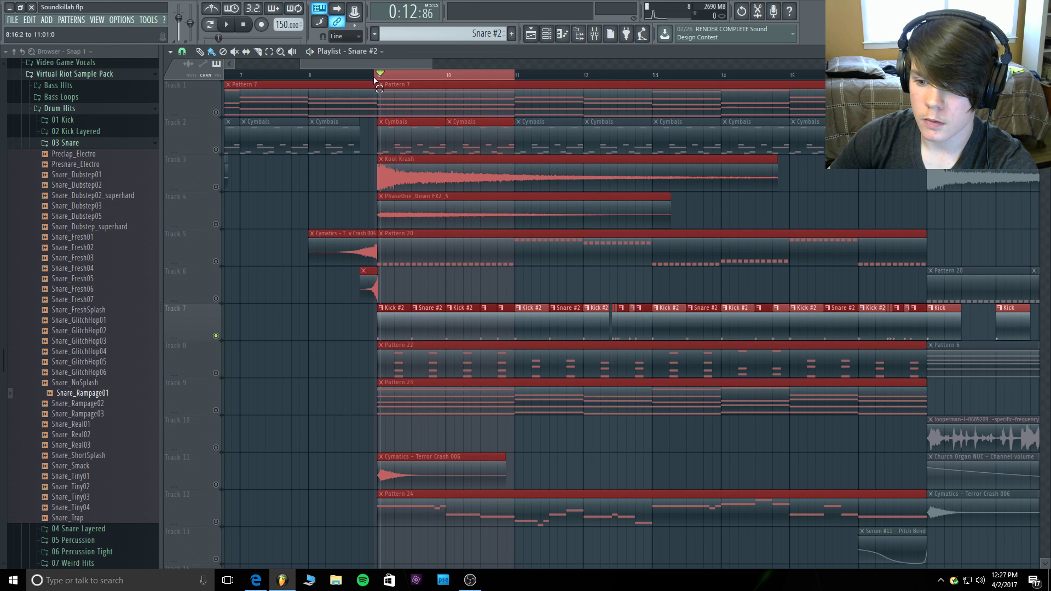
key("space")
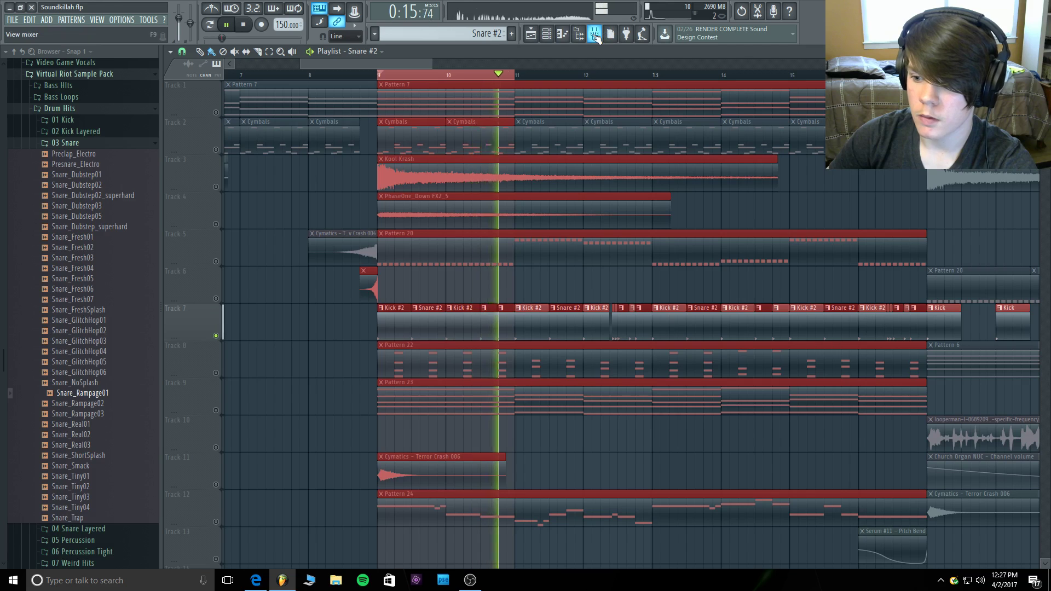
Load Fruity Limiter in slot 1 of the Intro Kick mixer track and replace it with Maximus.
key("F9")
left_click(359, 240)
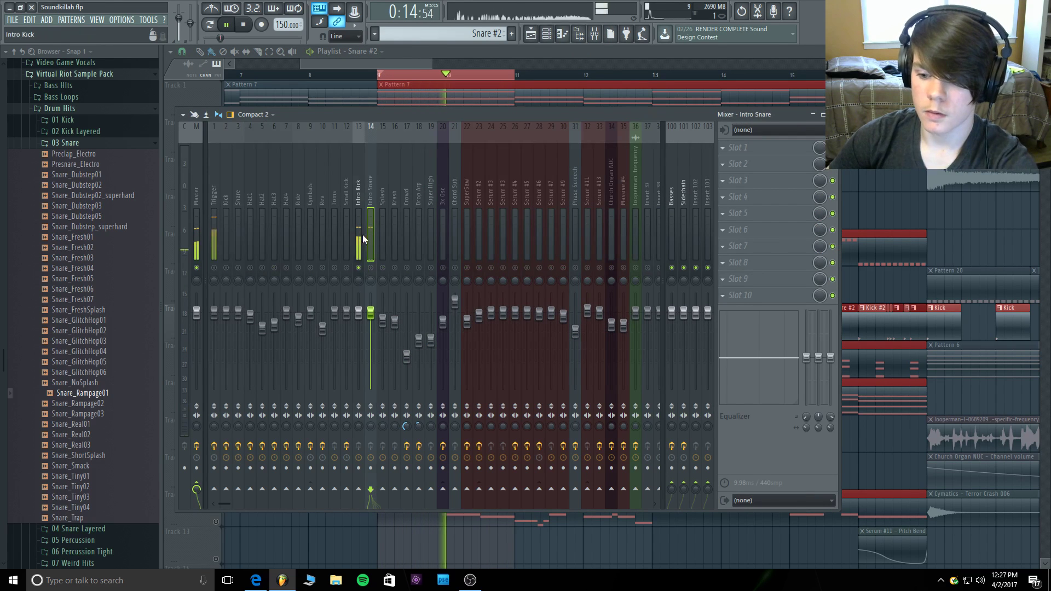
left_click(746, 149)
left_click(871, 372)
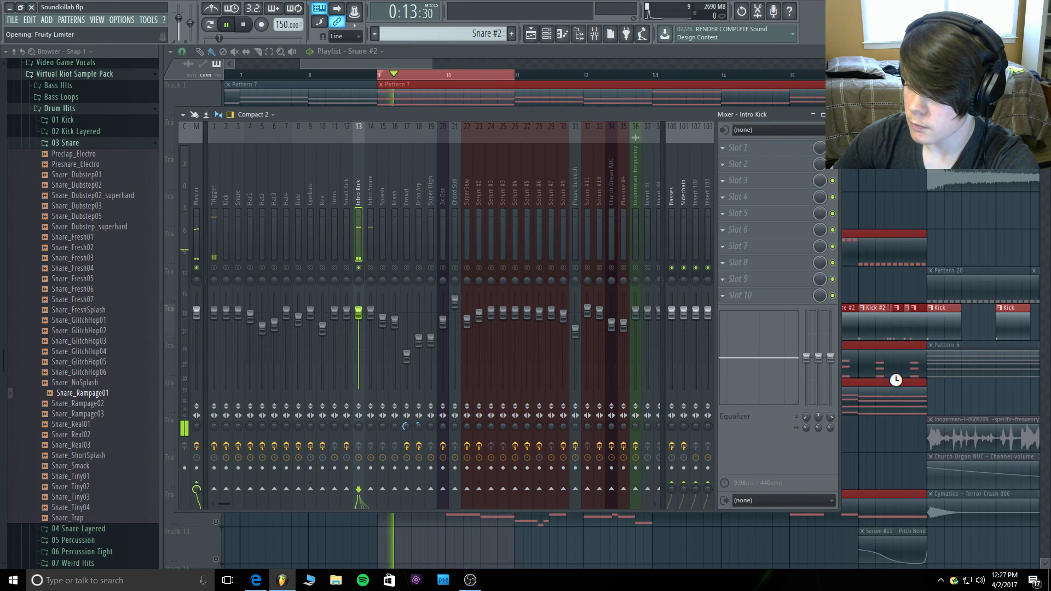
left_click(733, 149)
mouse_move(745, 161)
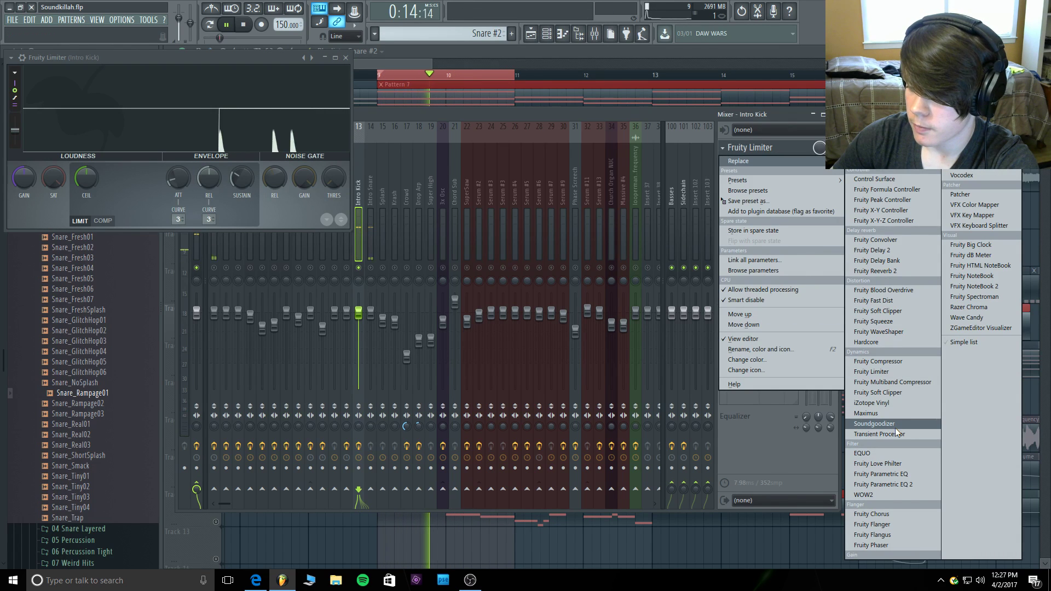
left_click(866, 413)
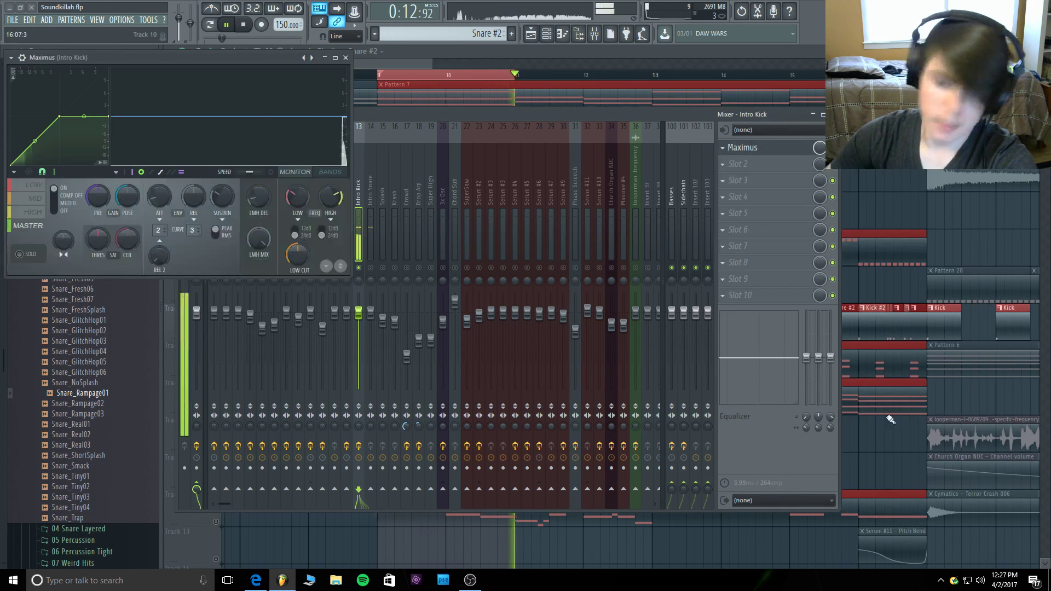
left_click_drag(247, 56, 457, 73)
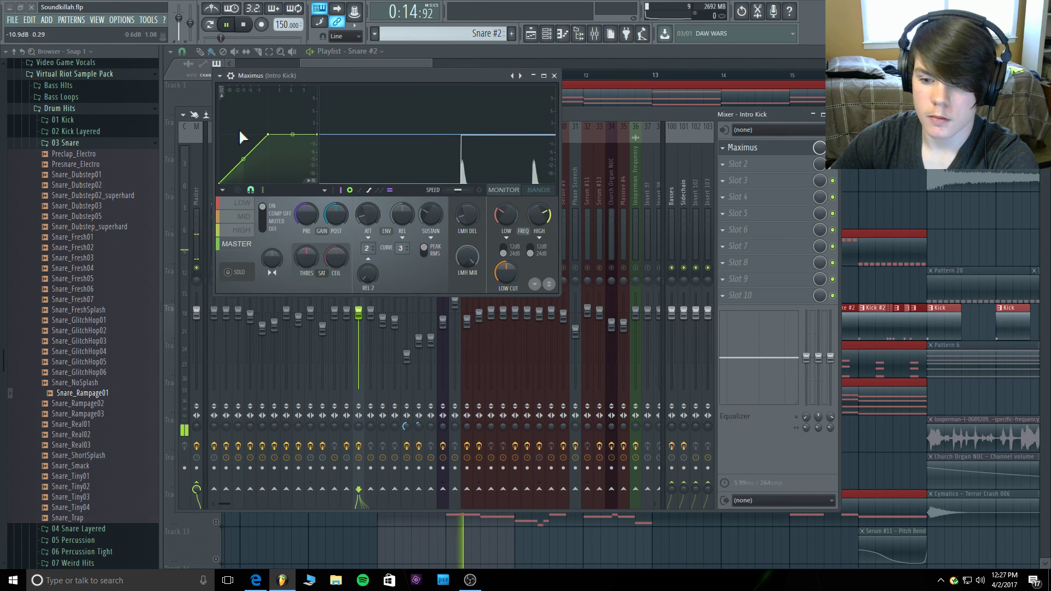
Shift the knee of Maximus's master curve to a lower input level and audition the Low band in solo.
left_click_drag(268, 134, 247, 135)
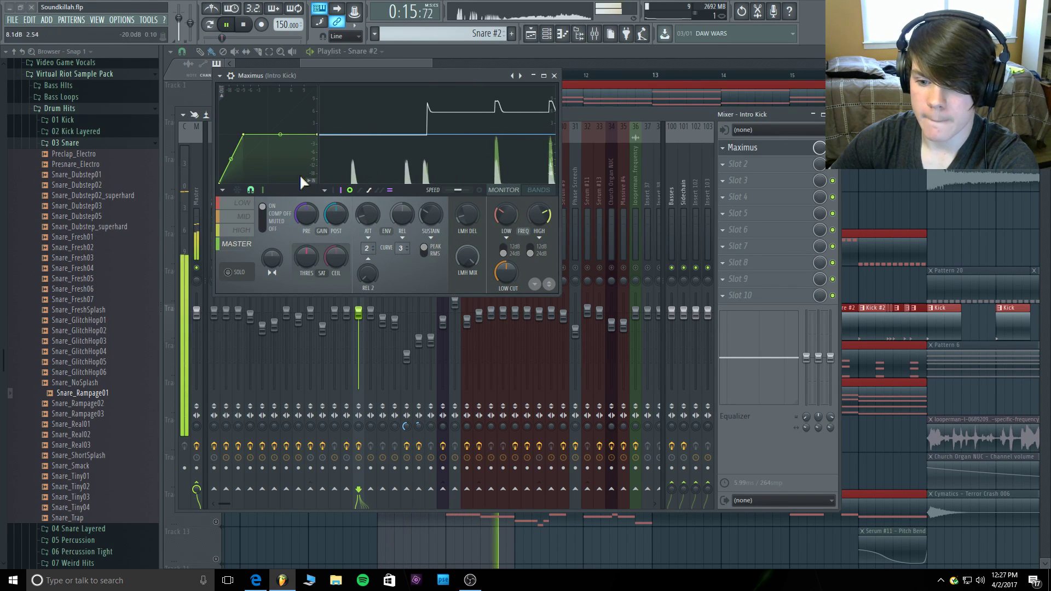
left_click(241, 203)
left_click(228, 272)
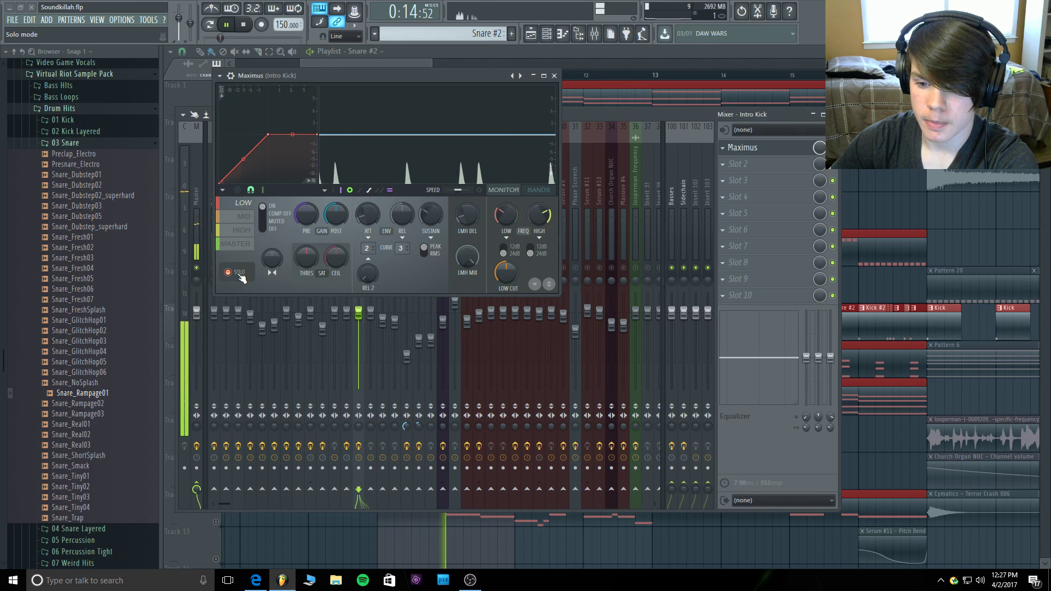
left_click(228, 272)
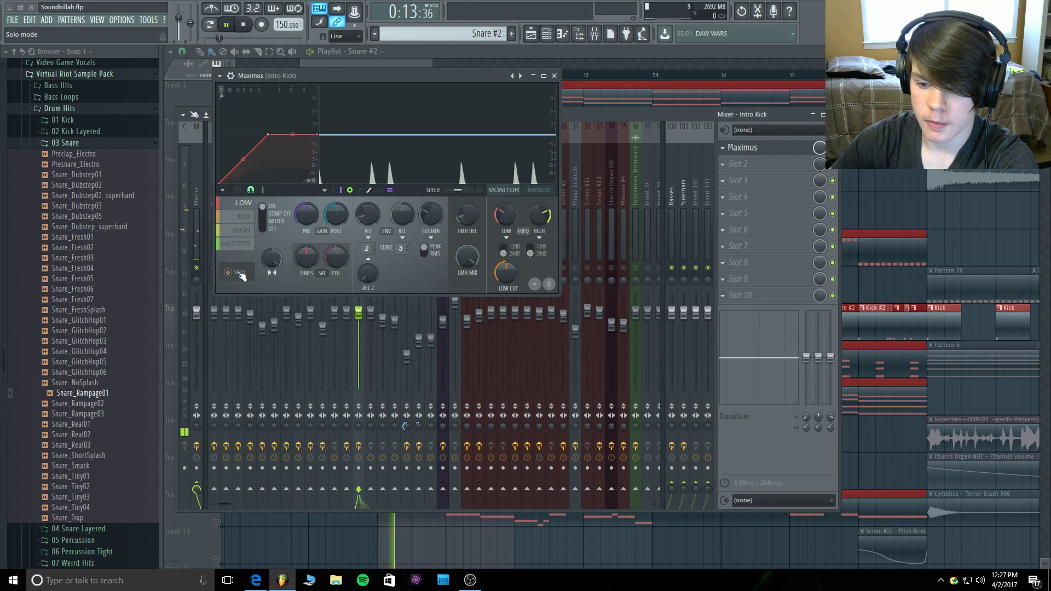
Load Fruity Parametric EQ 2 in slot 2 of the Intro Kick mixer track.
left_click(742, 147)
left_click(738, 164)
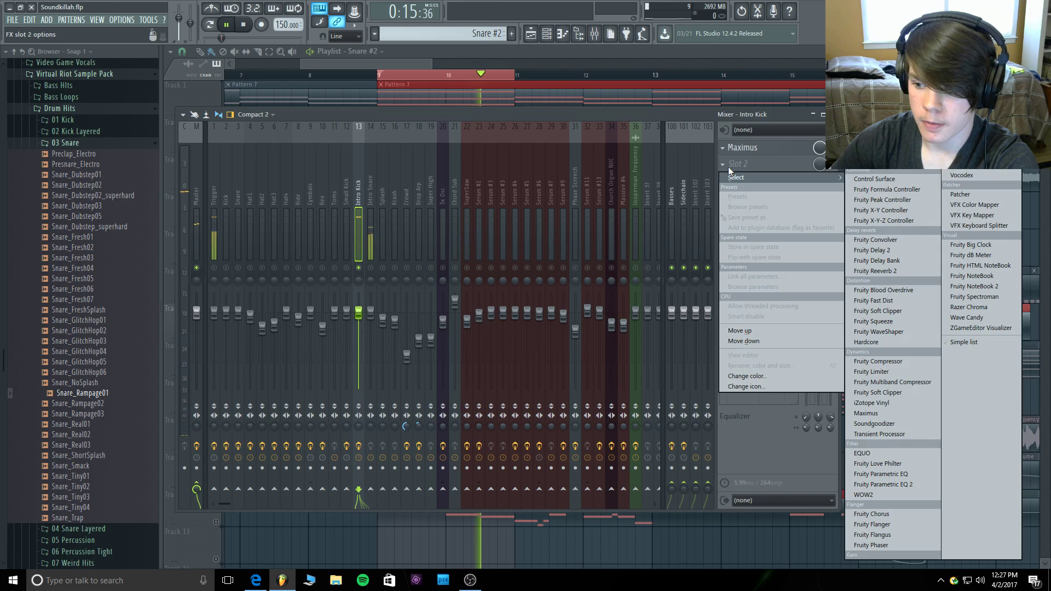
left_click(883, 485)
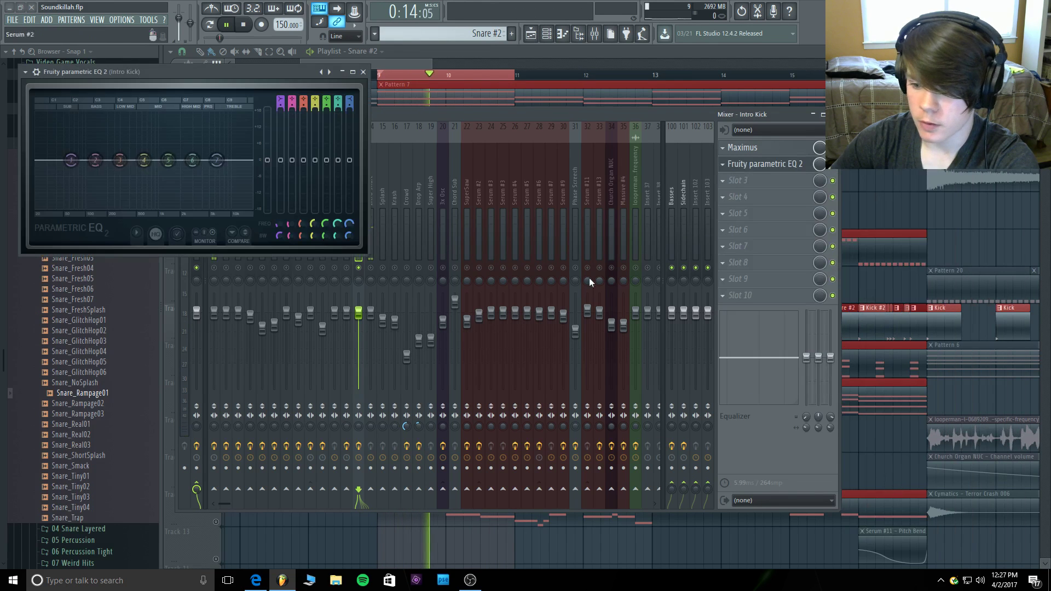
Shape the Intro Kick's EQ by lowering the band 1 low shelf, dipping band 3 slightly and moving band 6 down into the low mids.
left_click_drag(115, 160, 74, 178)
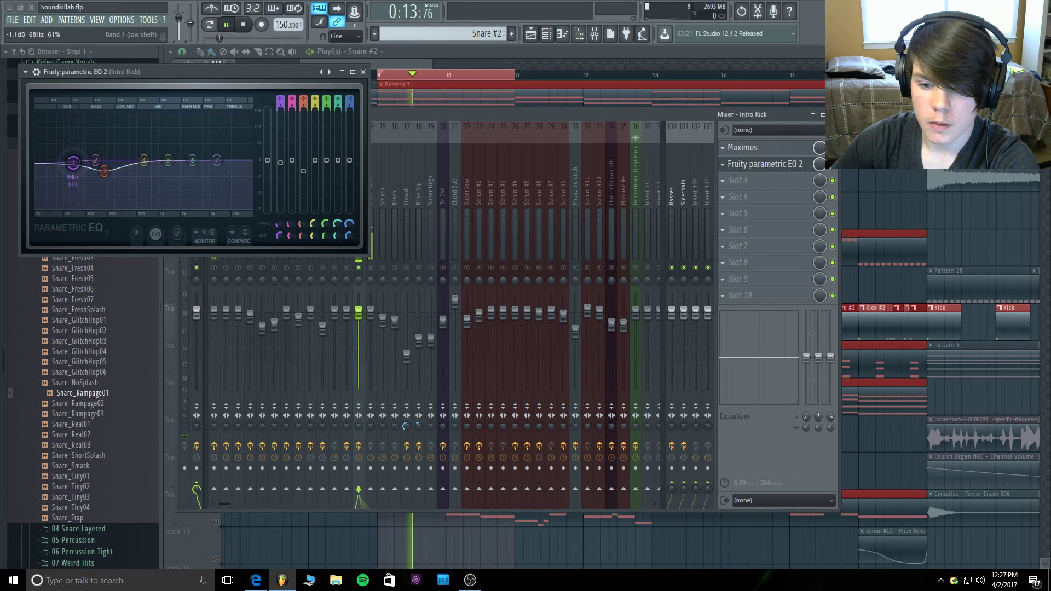
left_click_drag(192, 159, 155, 161)
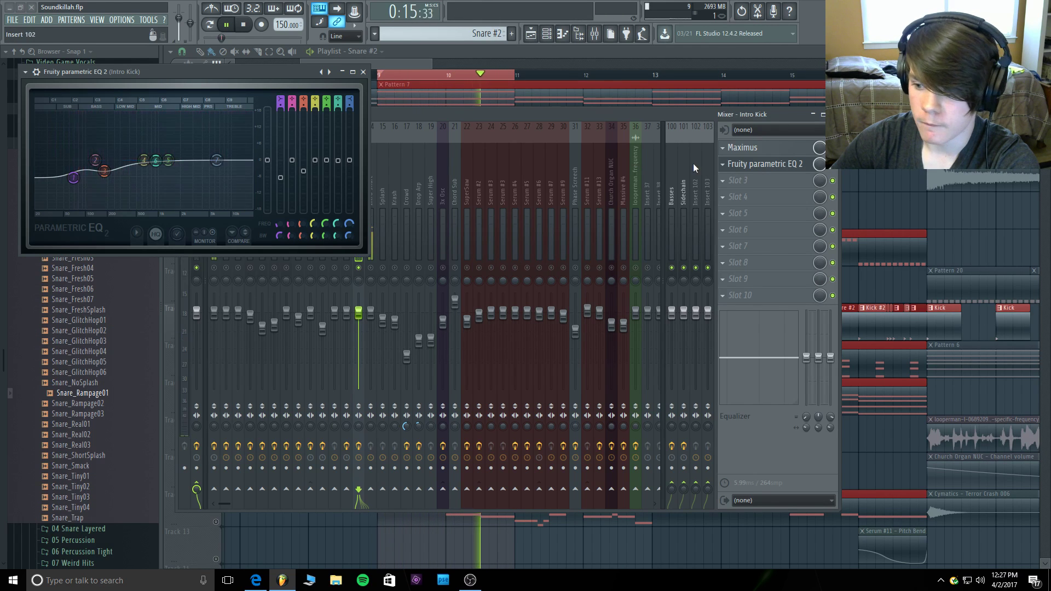
left_click(759, 164)
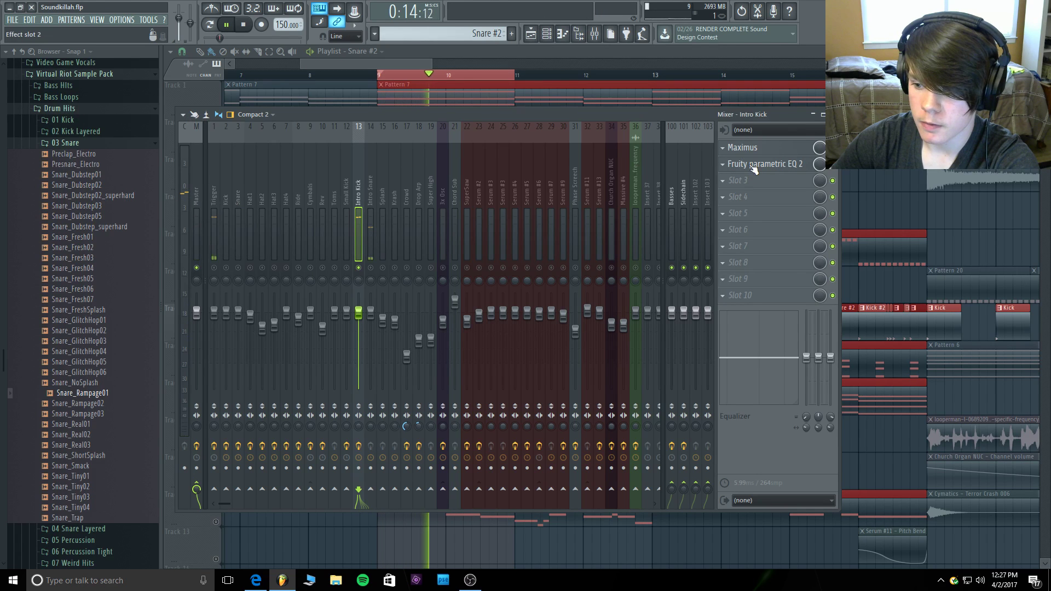
left_click(758, 165)
left_click_drag(104, 171, 130, 149)
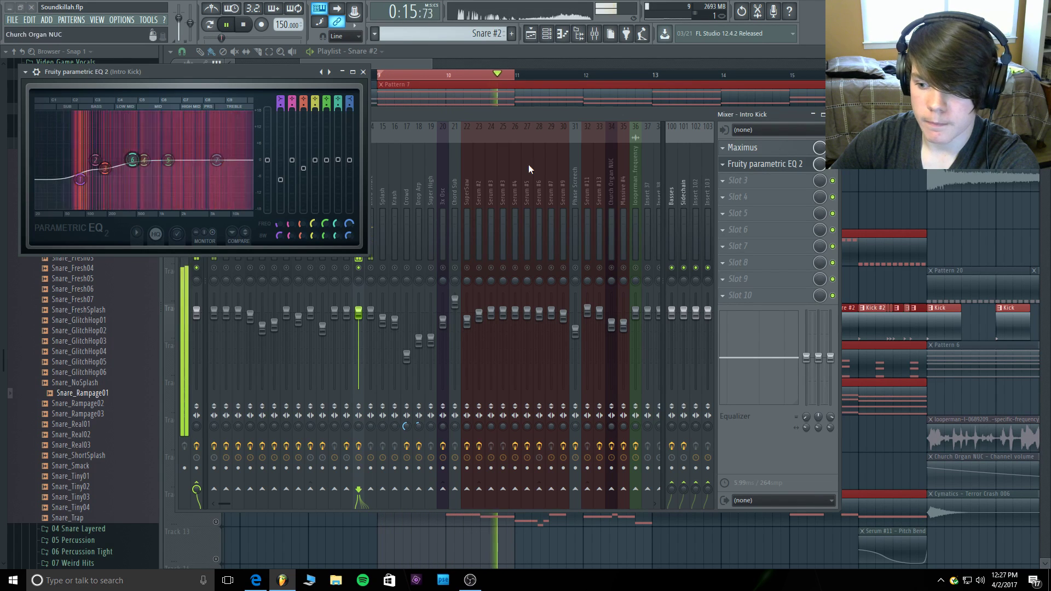
left_click(761, 163)
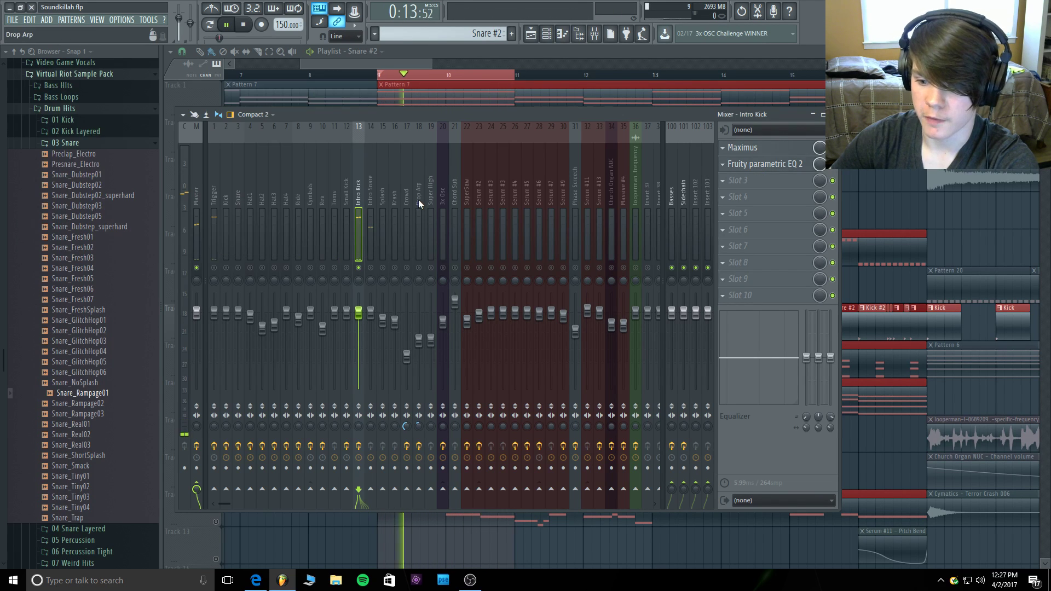
Load Maximus in slot 1 of the Intro Snare track, shift its master curve's knee to a lower input level and bow the rising segment upward.
left_click(370, 274)
left_click(761, 148)
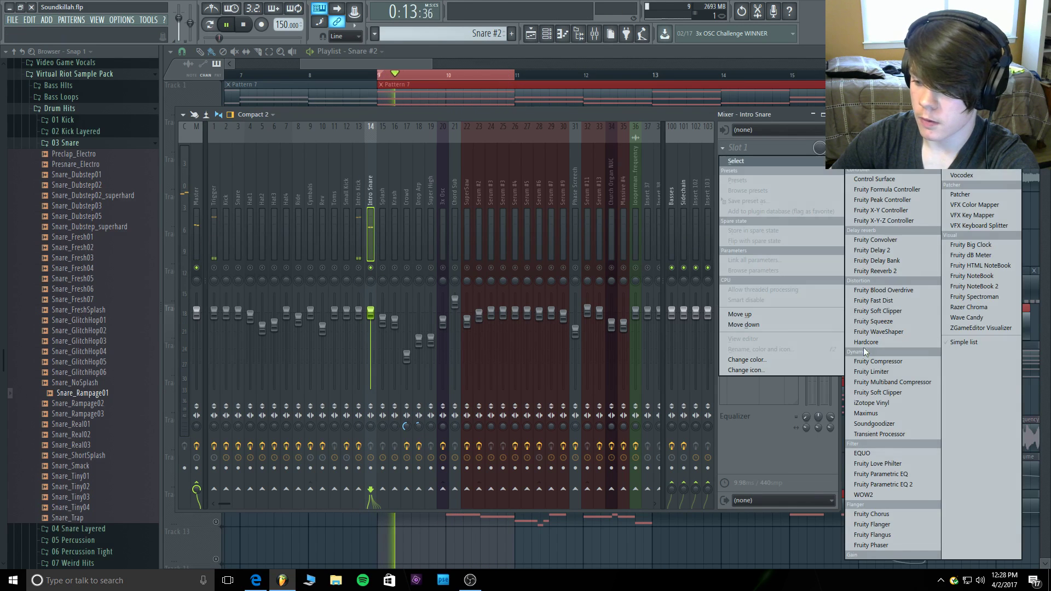
left_click(871, 414)
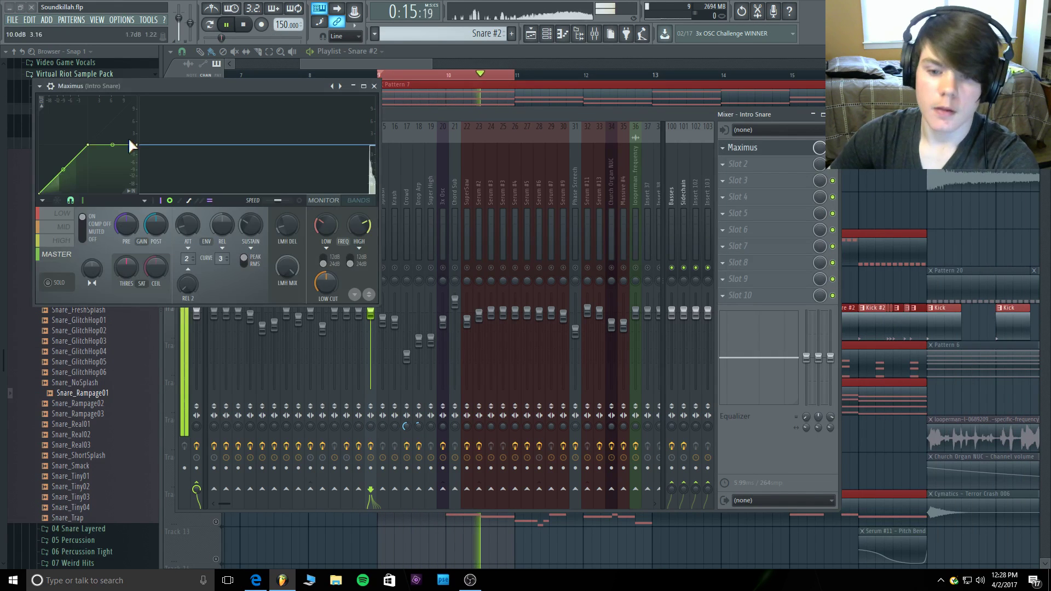
left_click_drag(130, 145, 76, 145)
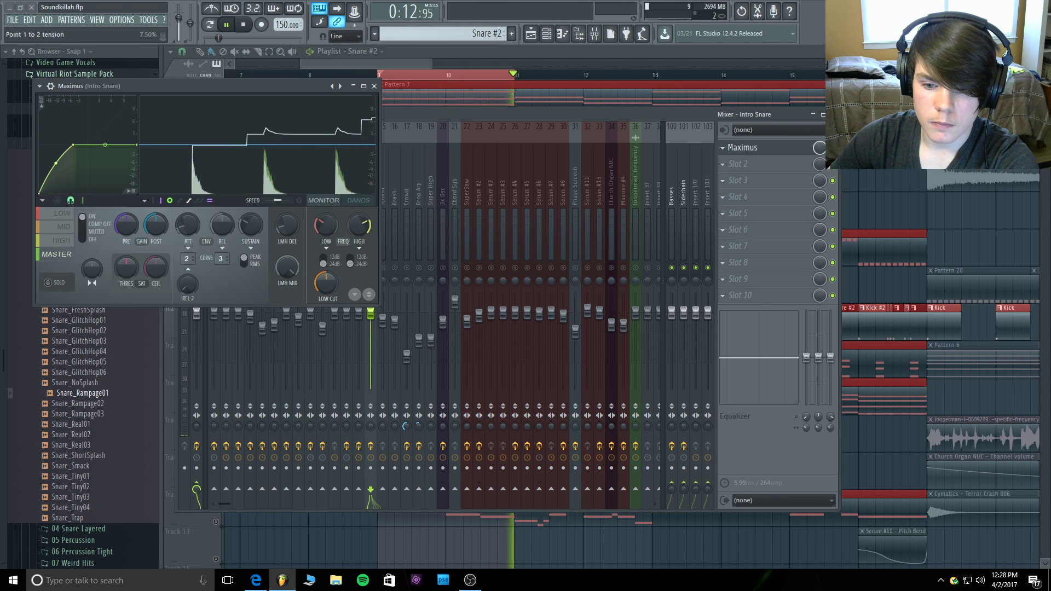
left_click_drag(53, 170, 56, 163)
Load Fruity Reeverb 2 in slot 2 of the Intro Snare mixer track.
left_click(756, 159)
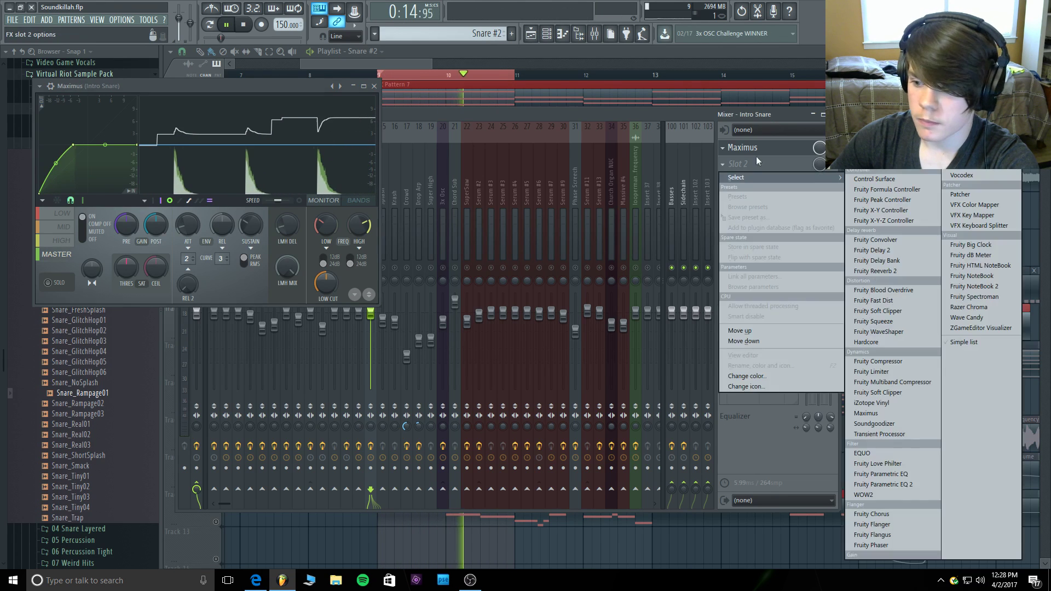
left_click(741, 152)
left_click(739, 164)
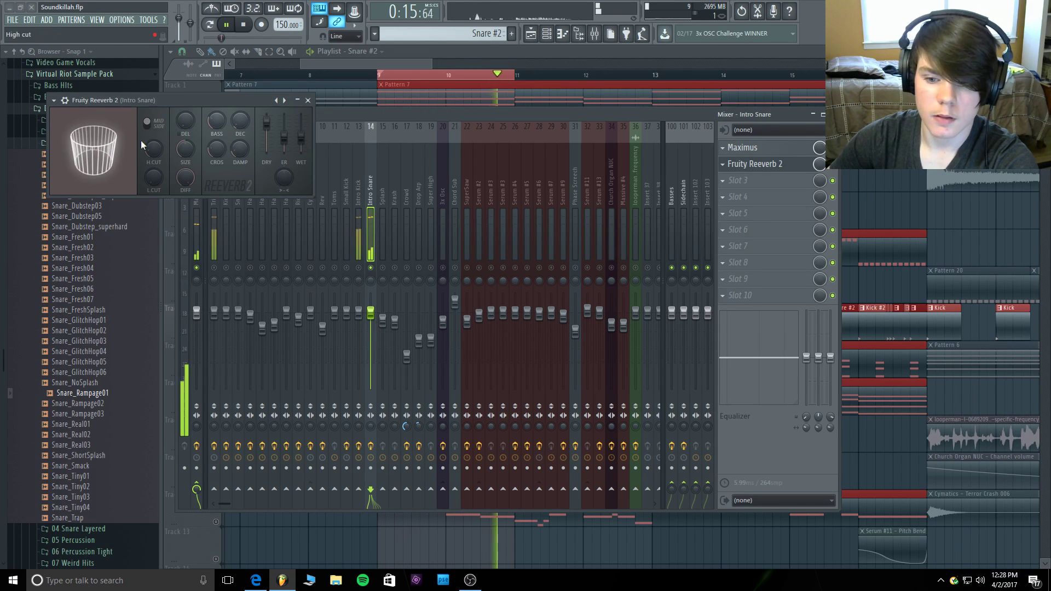
Raise the reverb's low cut, set its high damping to about 6.9 kHz and audition the Intro Snare loop.
left_click_drag(155, 178, 155, 169)
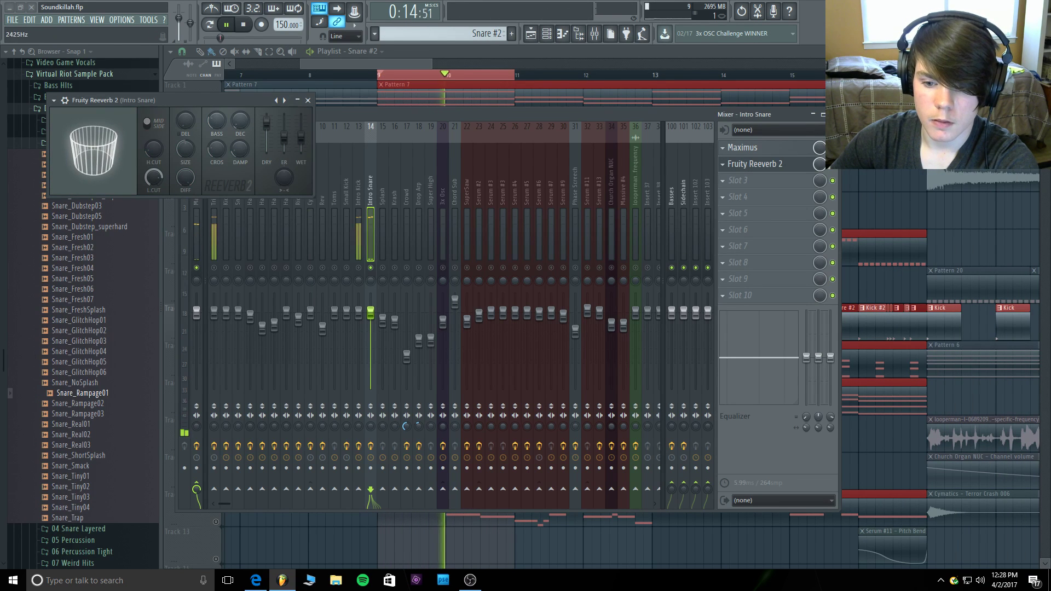
left_click_drag(239, 150, 239, 145)
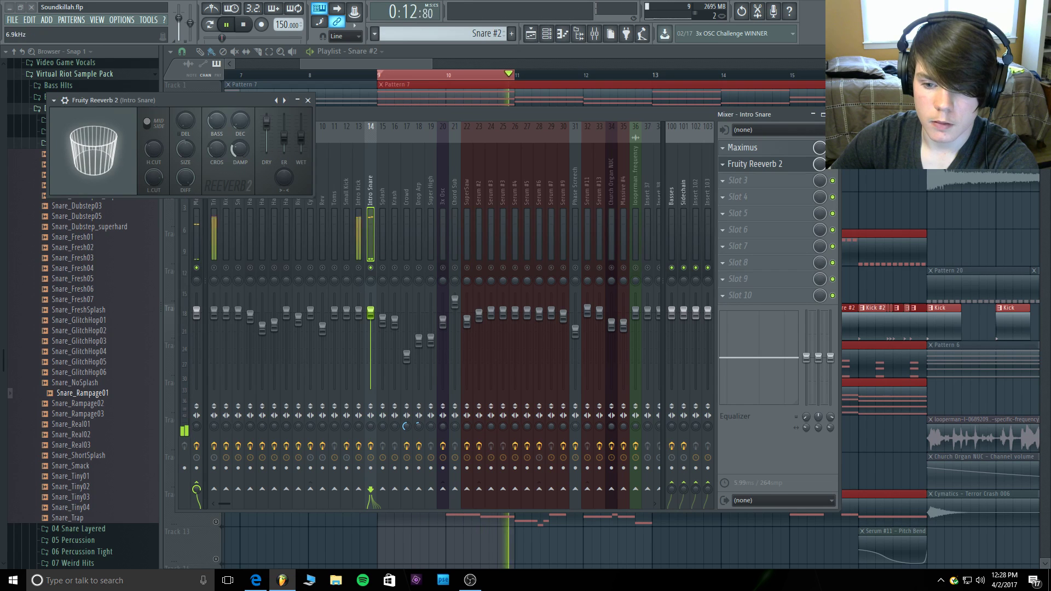
left_click(165, 124)
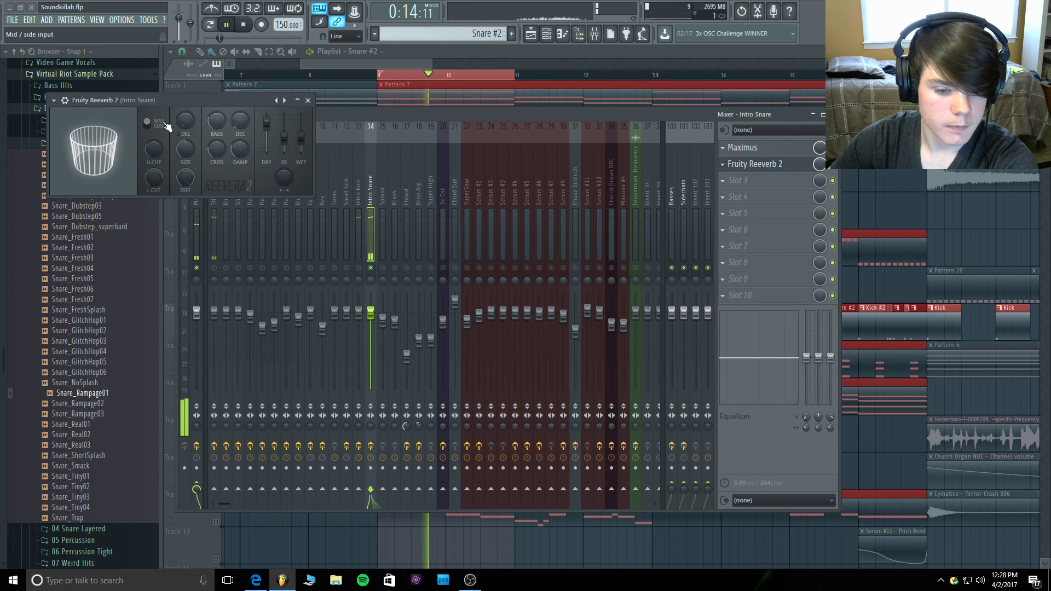
left_click(244, 26)
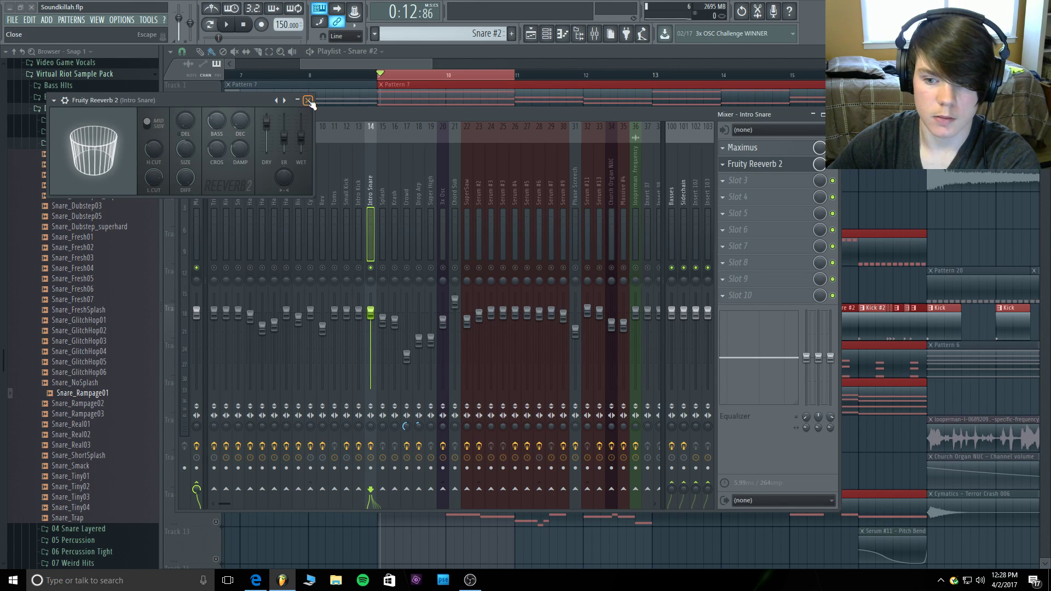
left_click(229, 25)
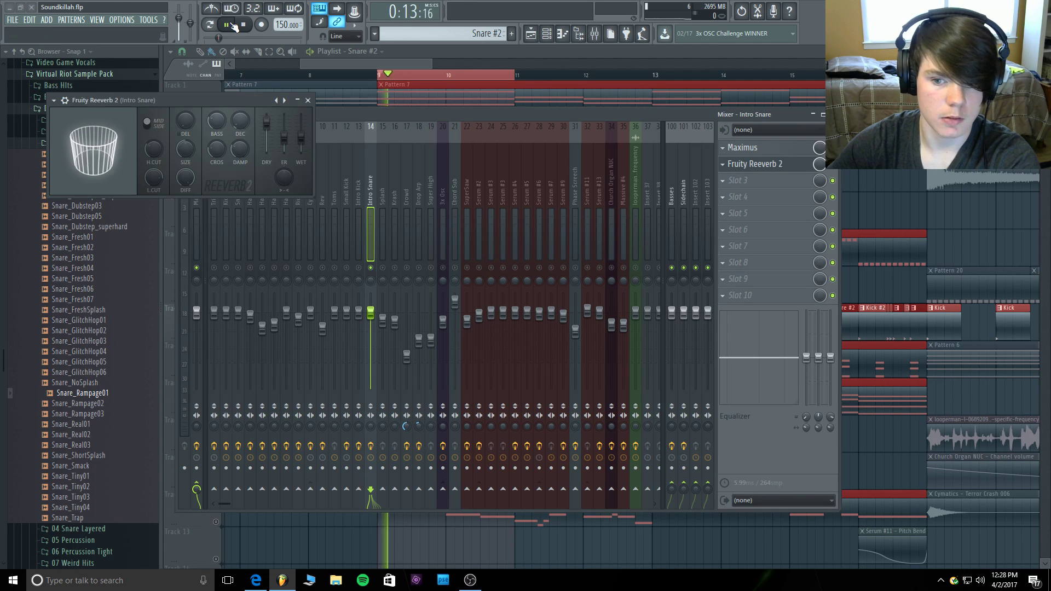
left_click(307, 100)
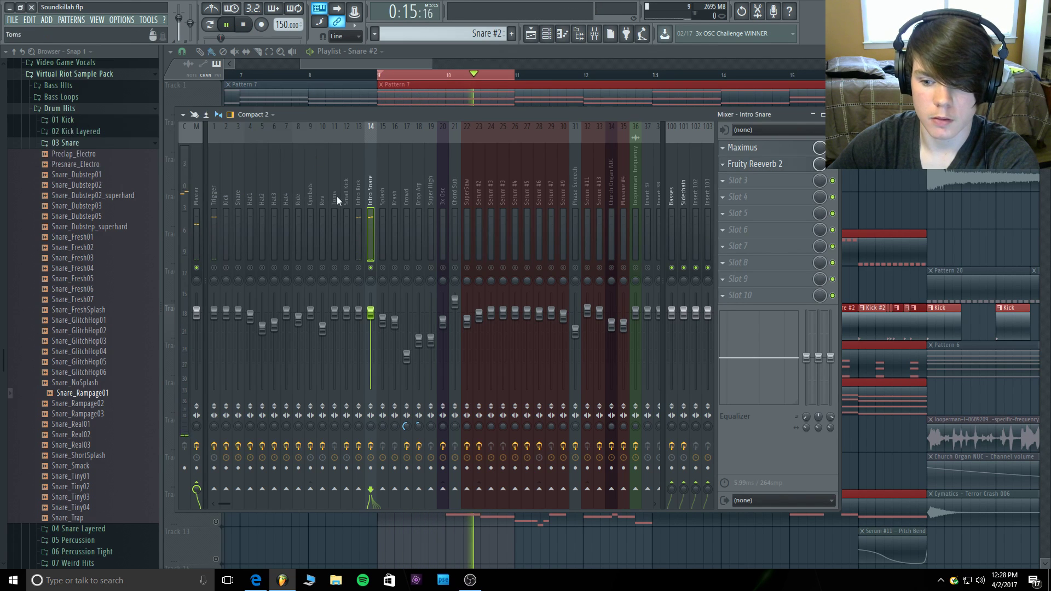
Unsolo the Intro Snare mixer track and playlist Track 7, clear the loop range and play the full arrangement from bar 8.
right_click(371, 268)
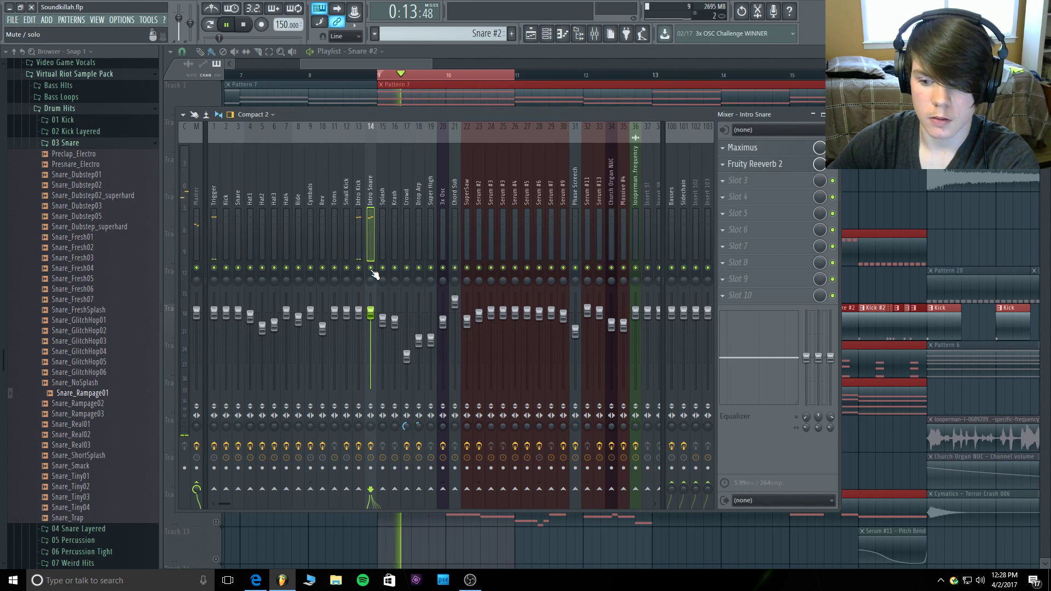
left_click(452, 50)
left_click(379, 75)
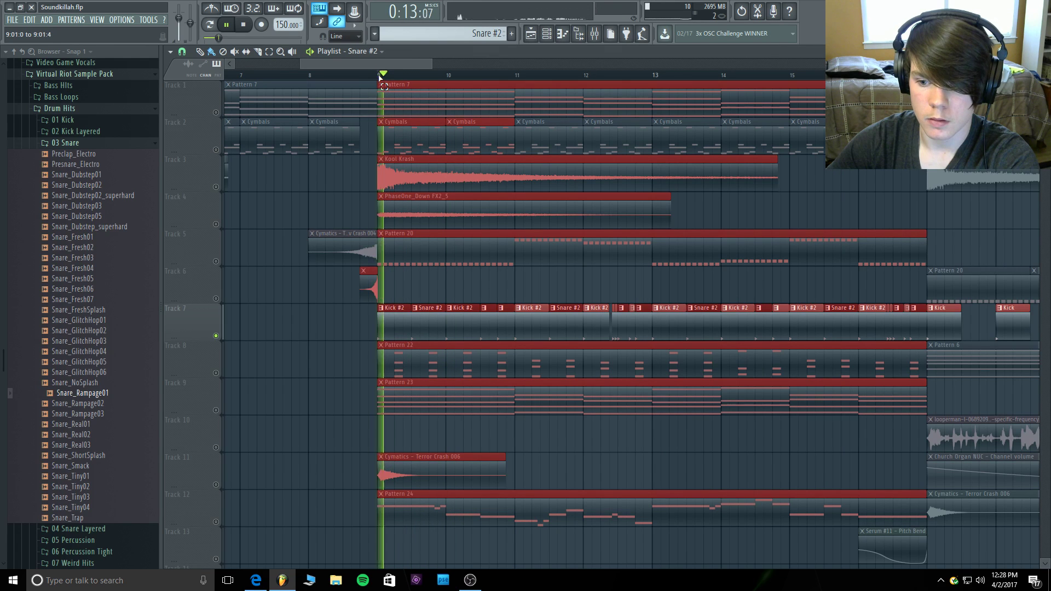
right_click(217, 336)
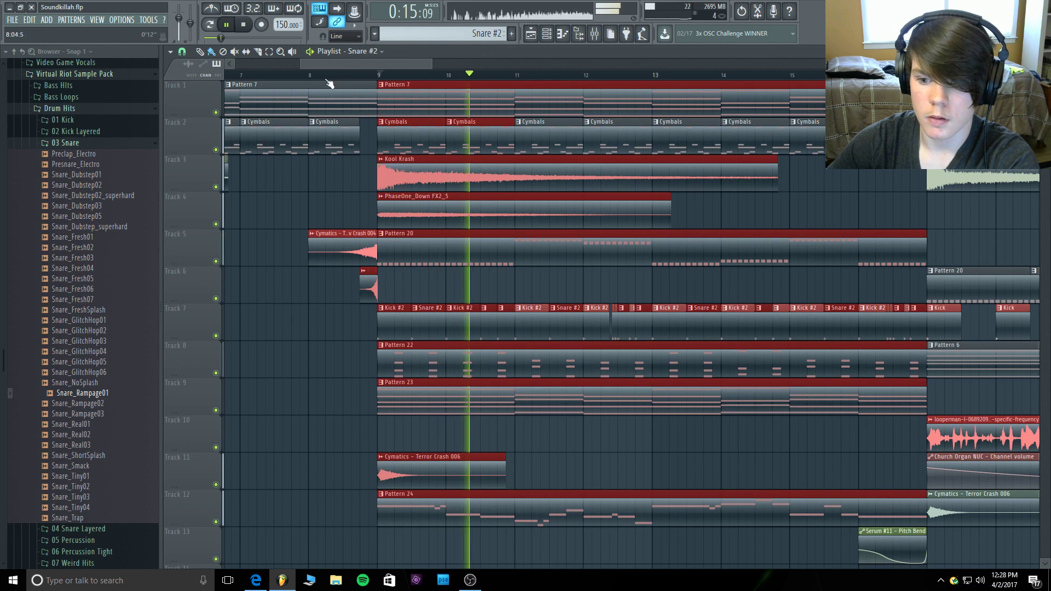
left_click(308, 75)
Place Fruity Reeverb 2 ahead of Maximus in the Intro Snare track's effect chain.
left_click(594, 34)
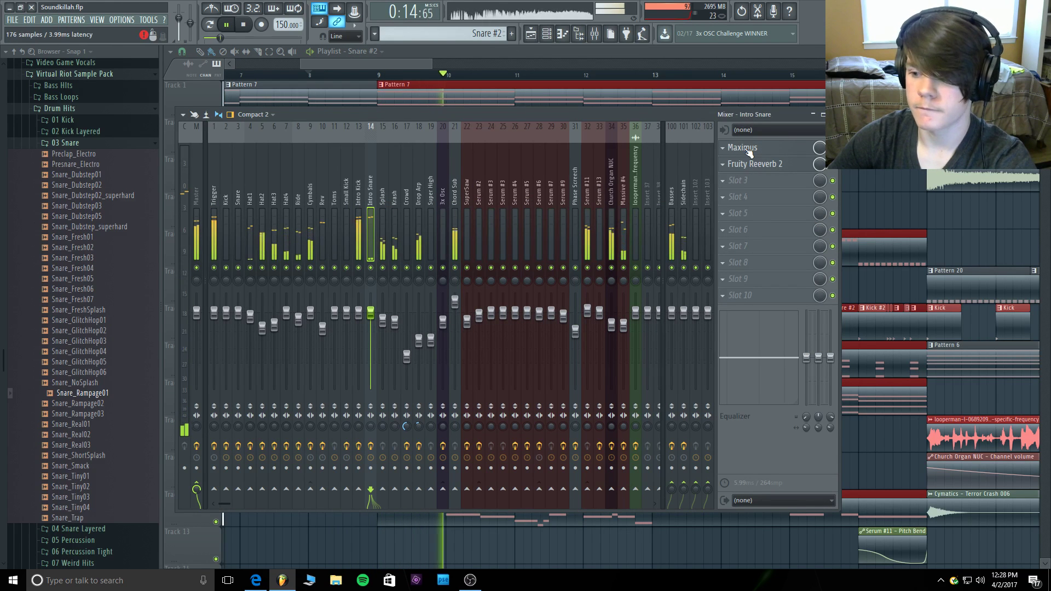
left_click_drag(744, 147, 750, 164)
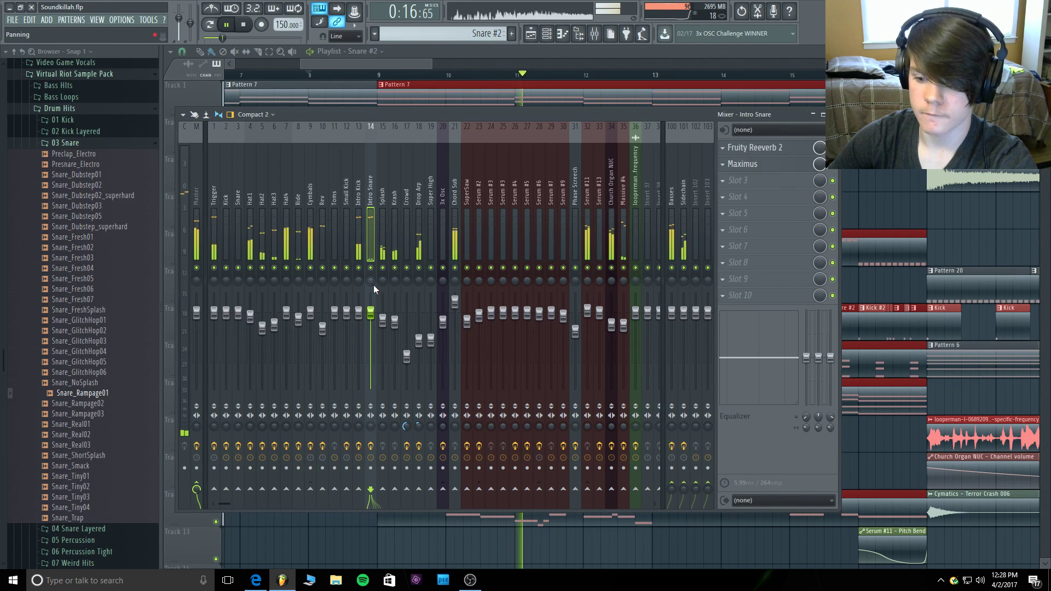
Select the Intro Kick and Intro Snare mixer tracks together, stop playback and raise both faders slightly above their default level.
double_click(357, 197)
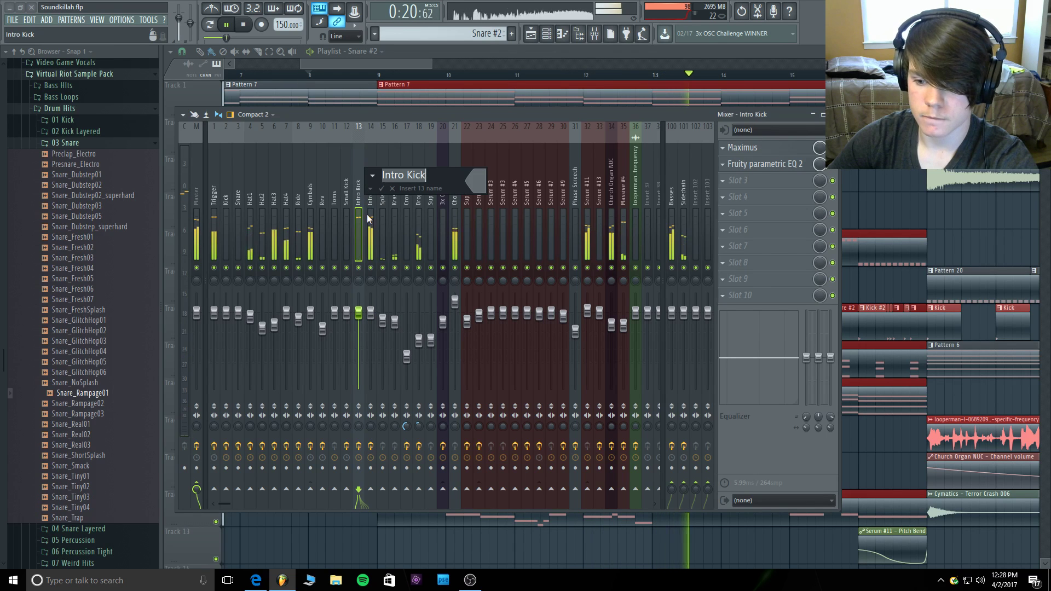
right_click(374, 217)
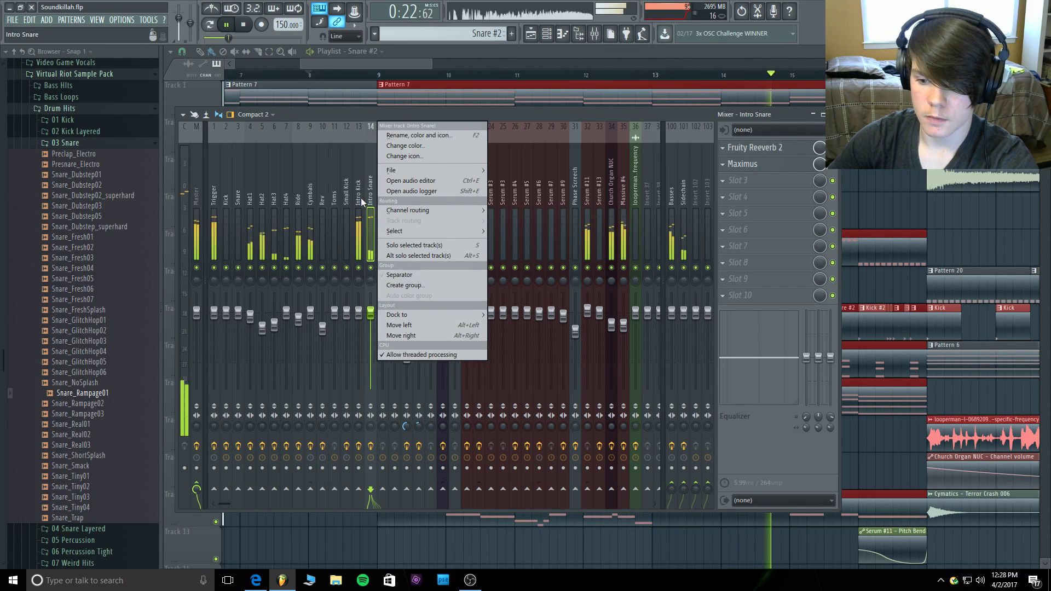
right_click(360, 198)
left_click(351, 200)
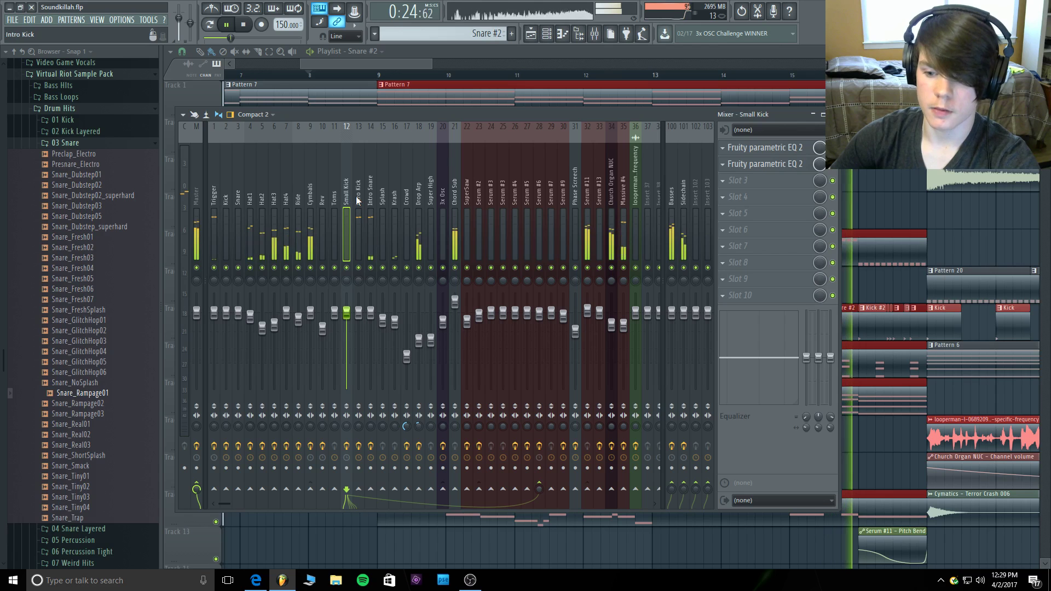
left_click_drag(357, 201, 371, 204)
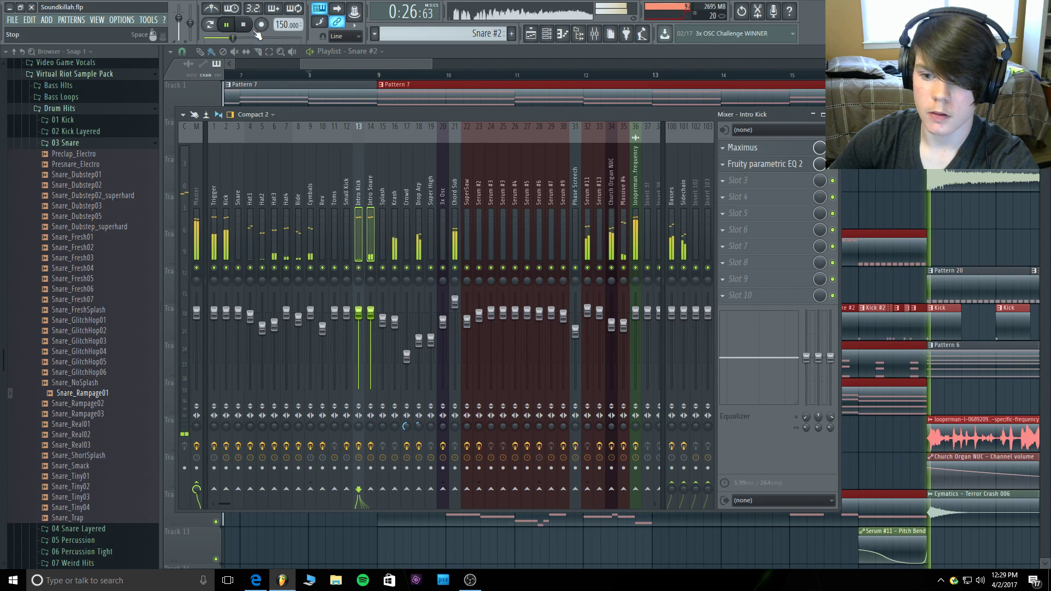
key("space")
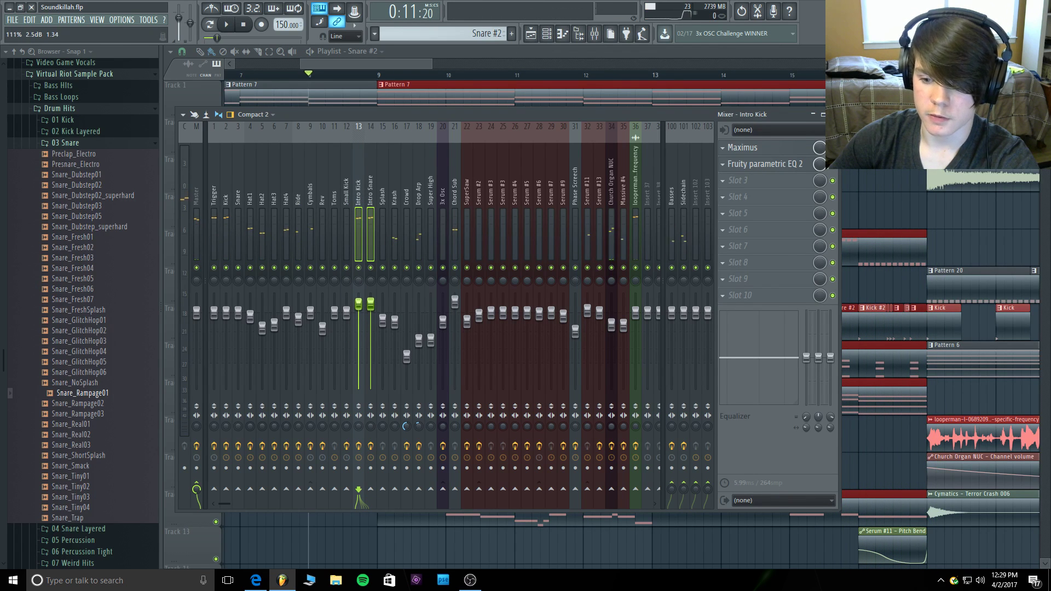
Inspect the Maximus settings on the Master track in an enlarged view and close the plugin.
left_click(199, 193)
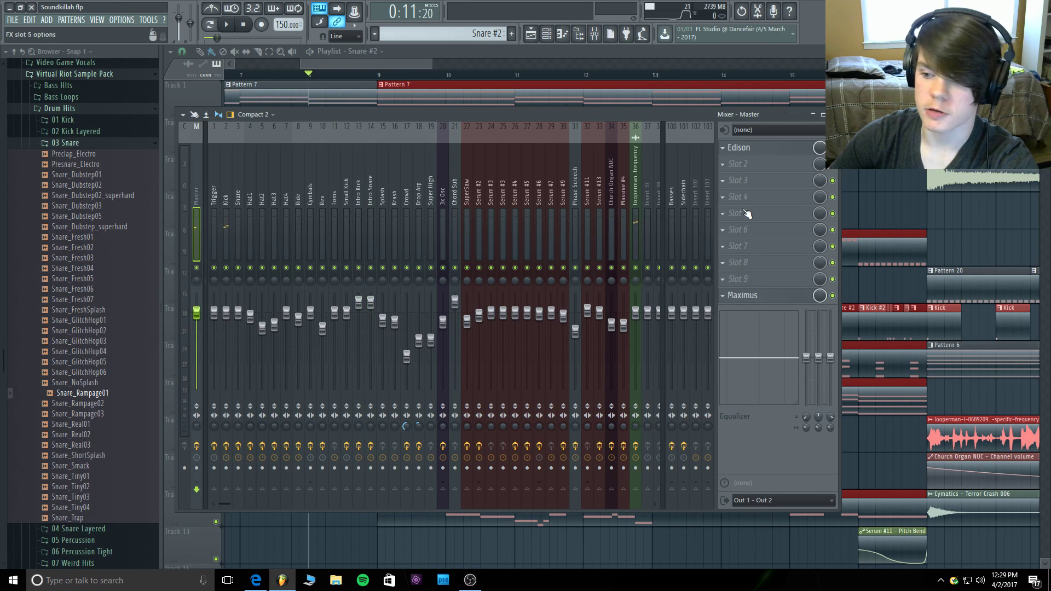
left_click(745, 296)
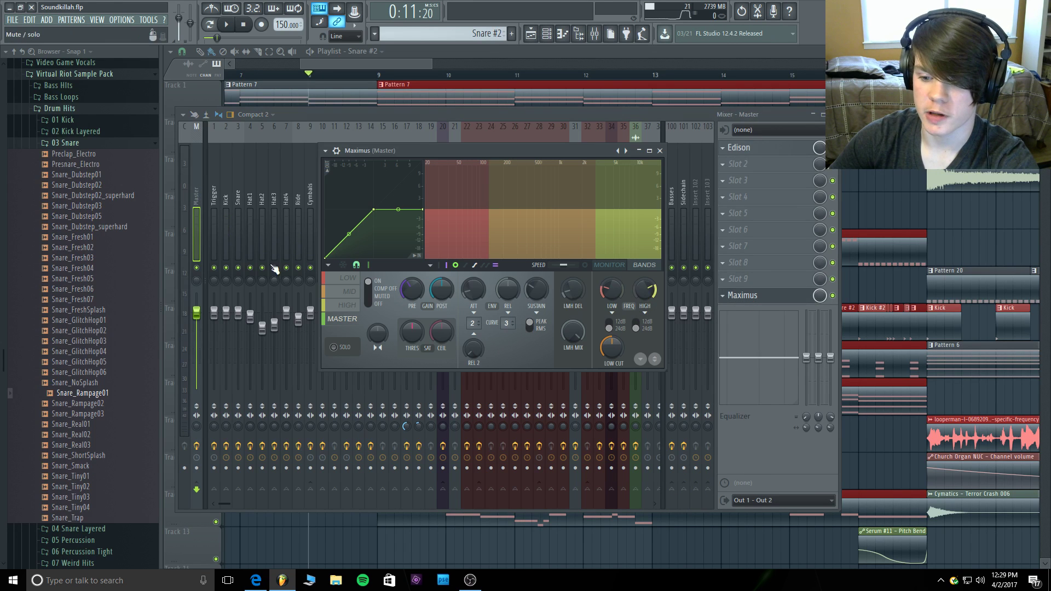
left_click(650, 151)
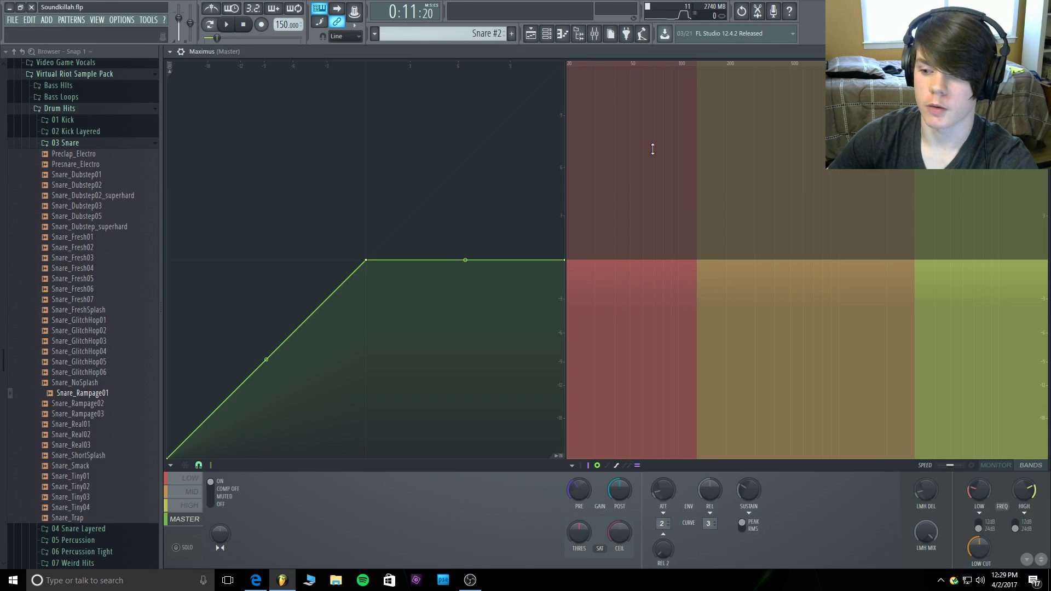
left_click(810, 51)
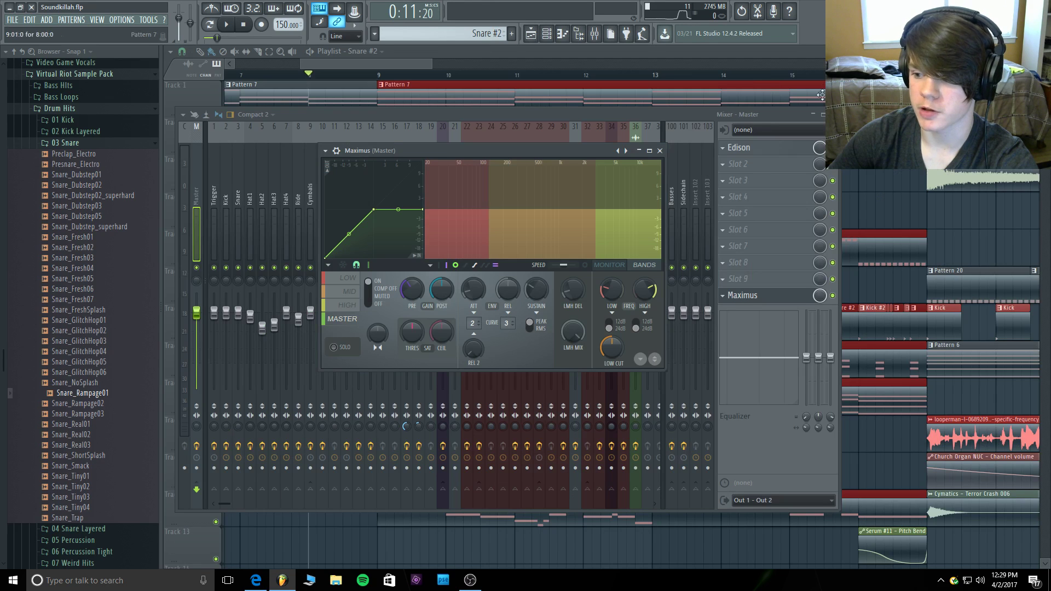
left_click(661, 151)
Set the Intro Kick fader to about 107% (1.6 dB) during playback and open its Fruity Parametric EQ 2.
key("space")
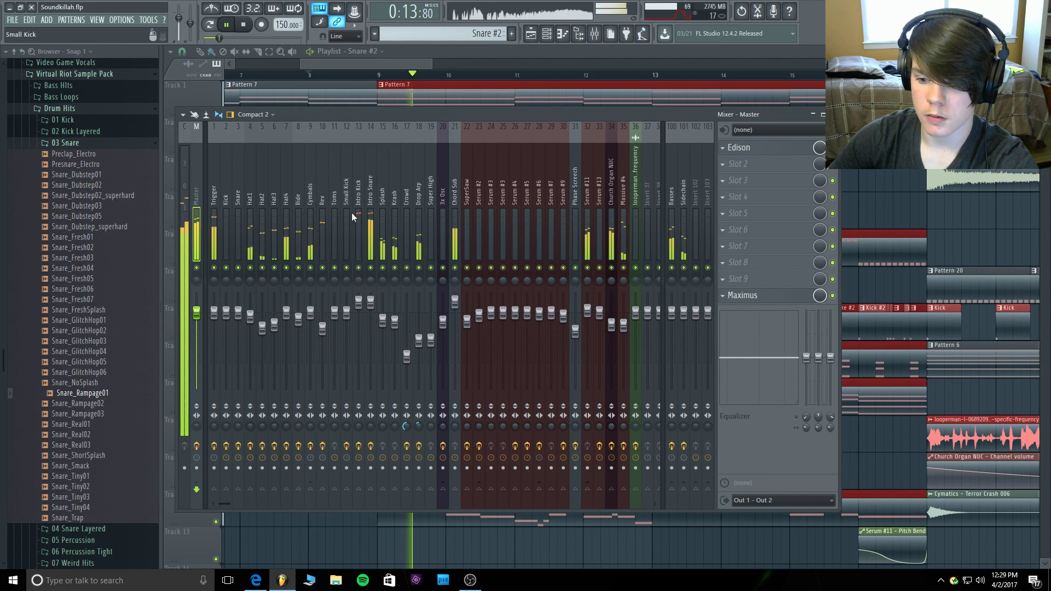
left_click(366, 310)
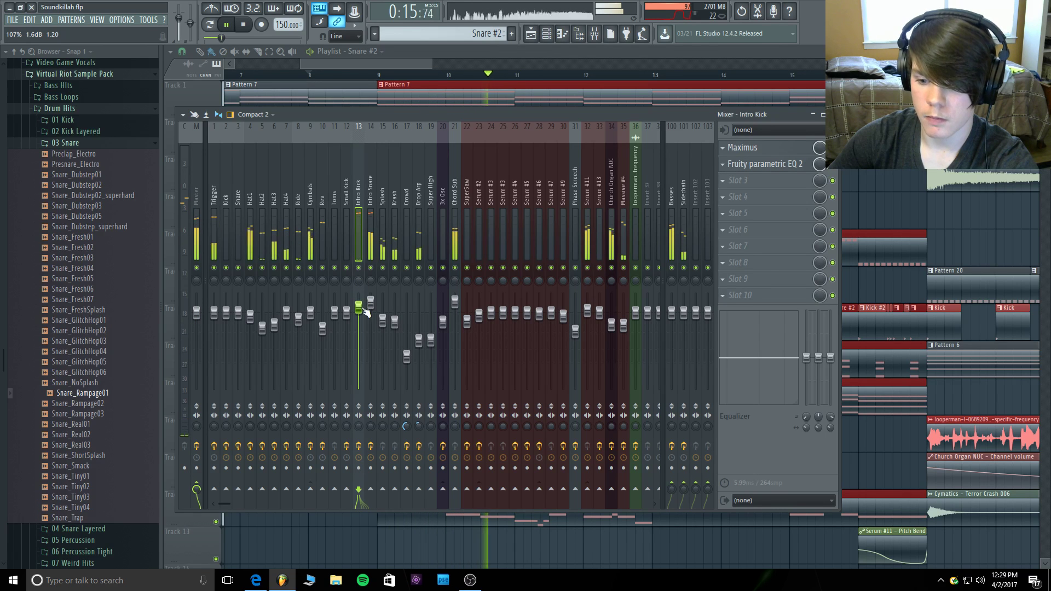
left_click(763, 164)
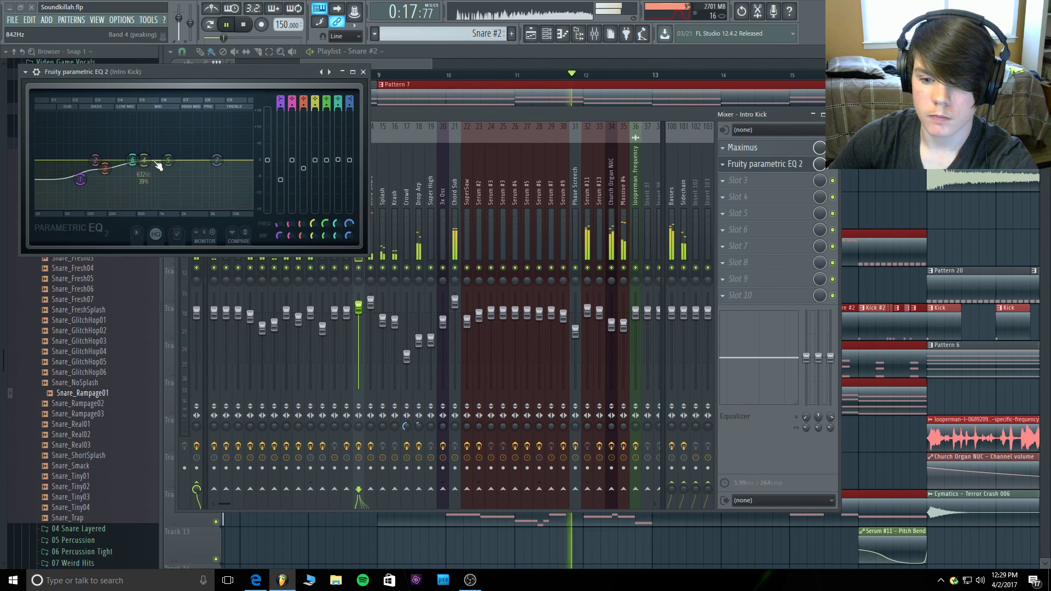
Lower band 4 of the Intro Kick's Fruity Parametric EQ 2 slightly at about 583 Hz and close the plugin.
mouse_move(143, 160)
left_mouse_down()
mouse_move(140, 136)
mouse_move(140, 178)
left_mouse_up()
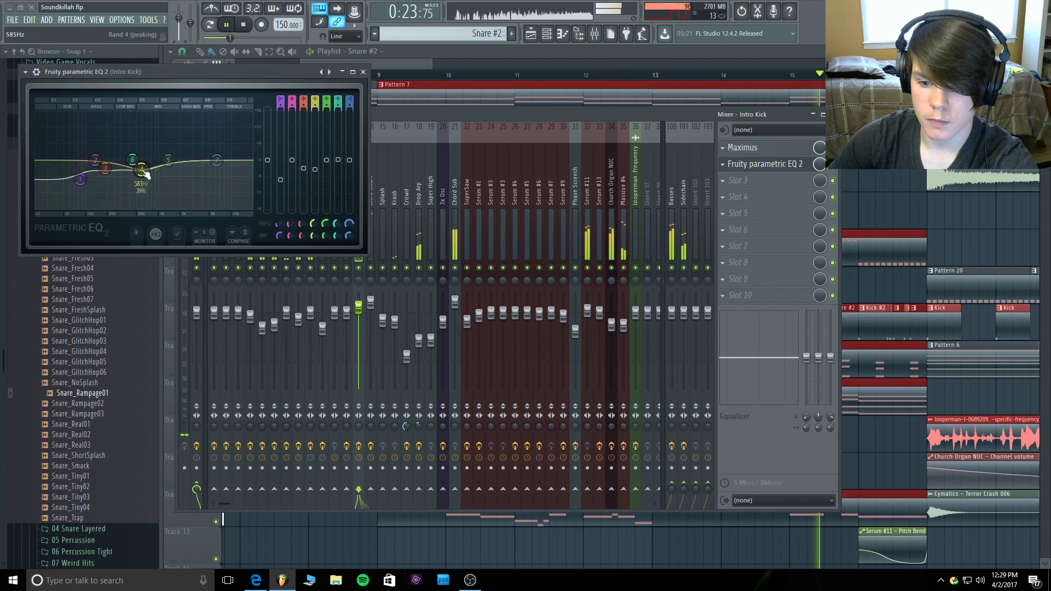
left_click(363, 72)
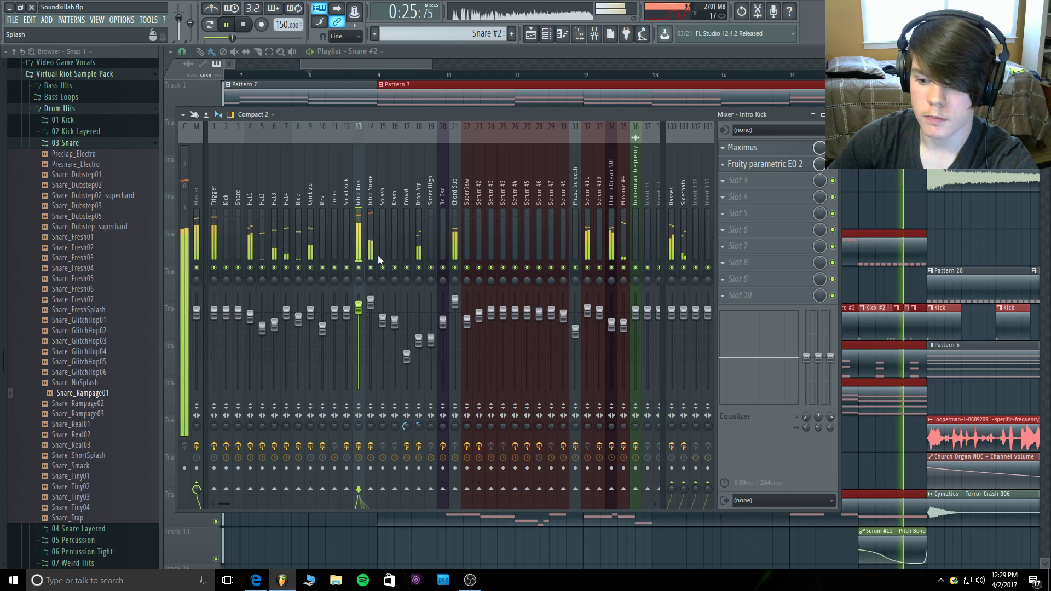
left_click(371, 303)
left_click(360, 262)
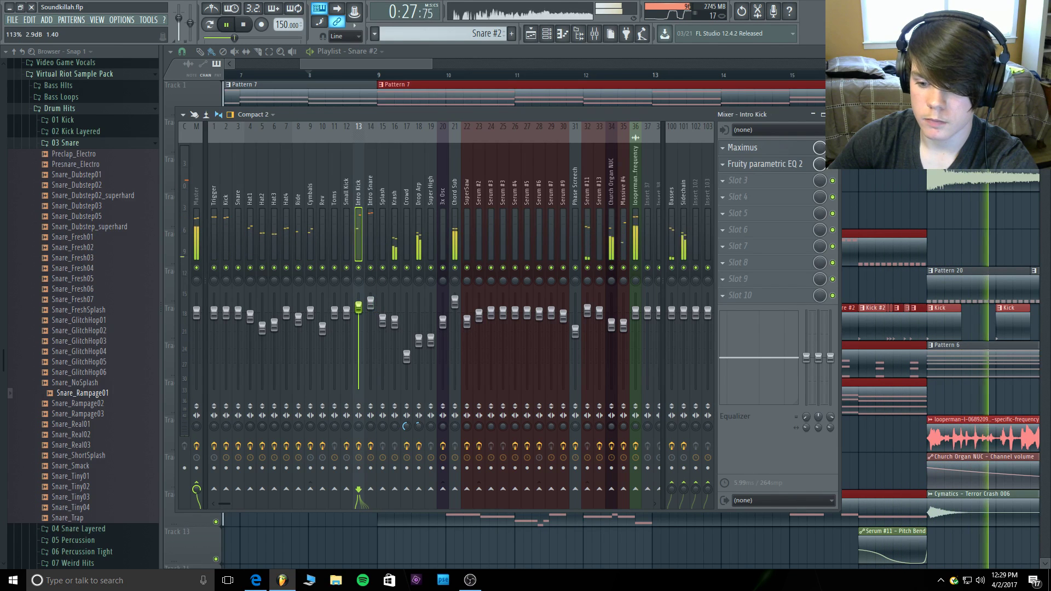
Audition the arrangement from just before the drop, around bar 7, watching the mixer levels, and stop playback.
left_click(401, 54)
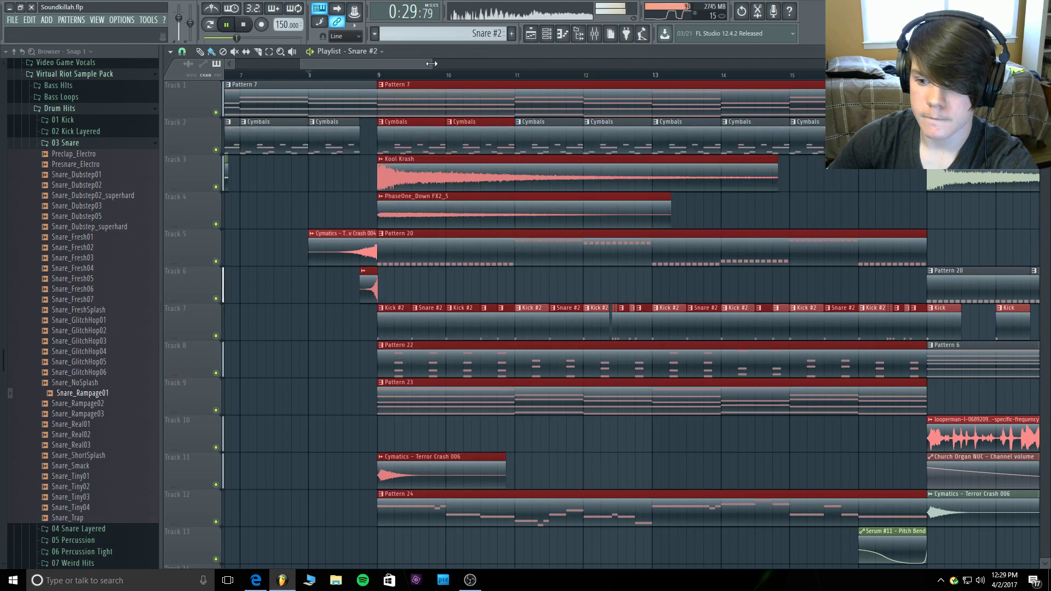
scroll(296, 78, "down", 3)
left_click(284, 75)
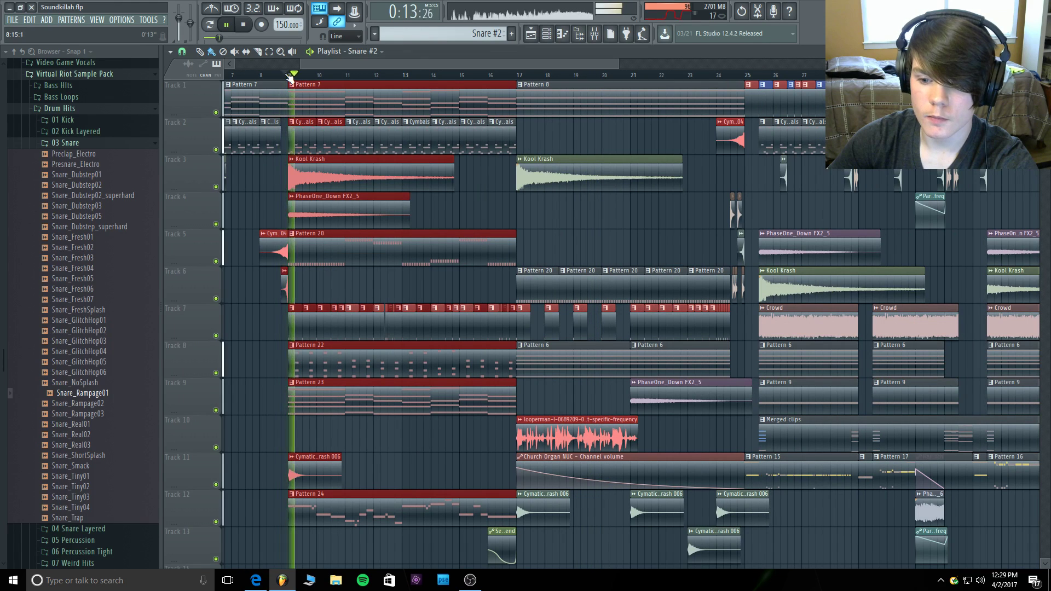
key("space")
left_click(233, 79)
key("space")
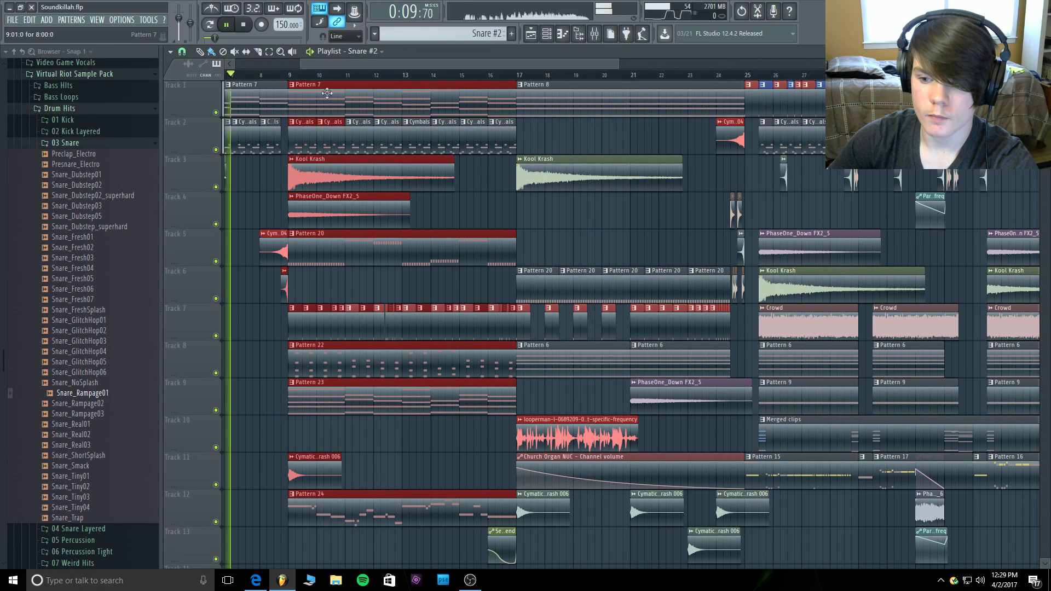
left_click(595, 34)
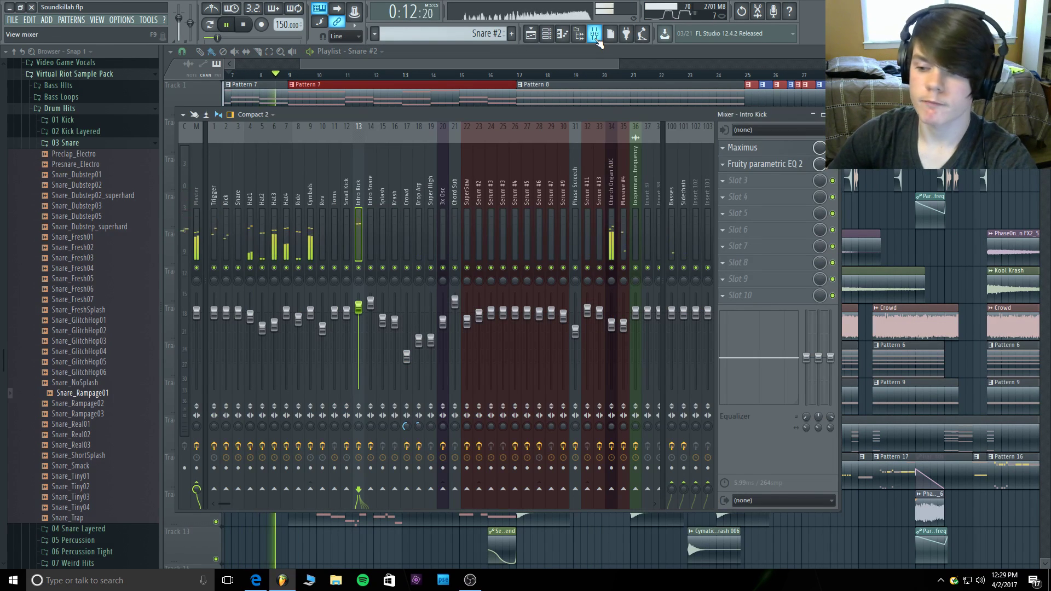
left_click(247, 24)
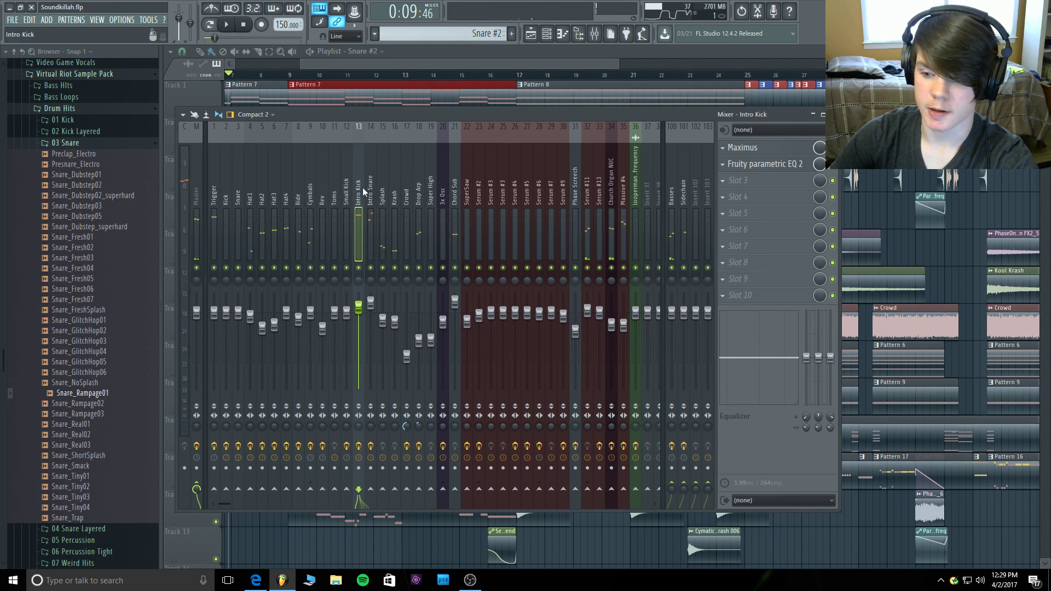
Solo playlist Track 1, play it from bar 9 to check which mixer track carries its sound, and unsolo it.
key("F9")
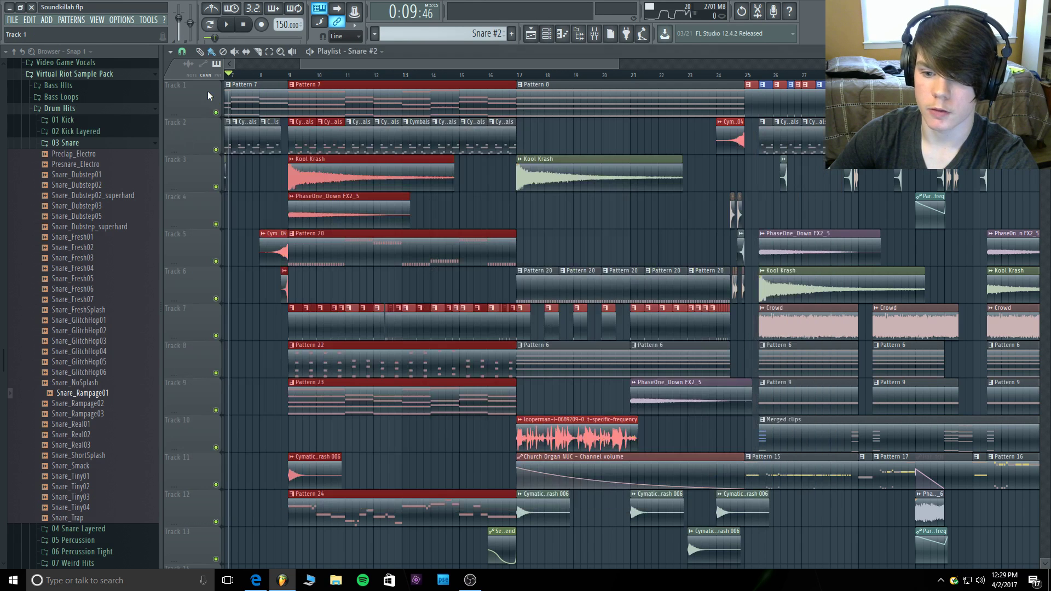
right_click(209, 89)
left_click(203, 106)
right_click(216, 113)
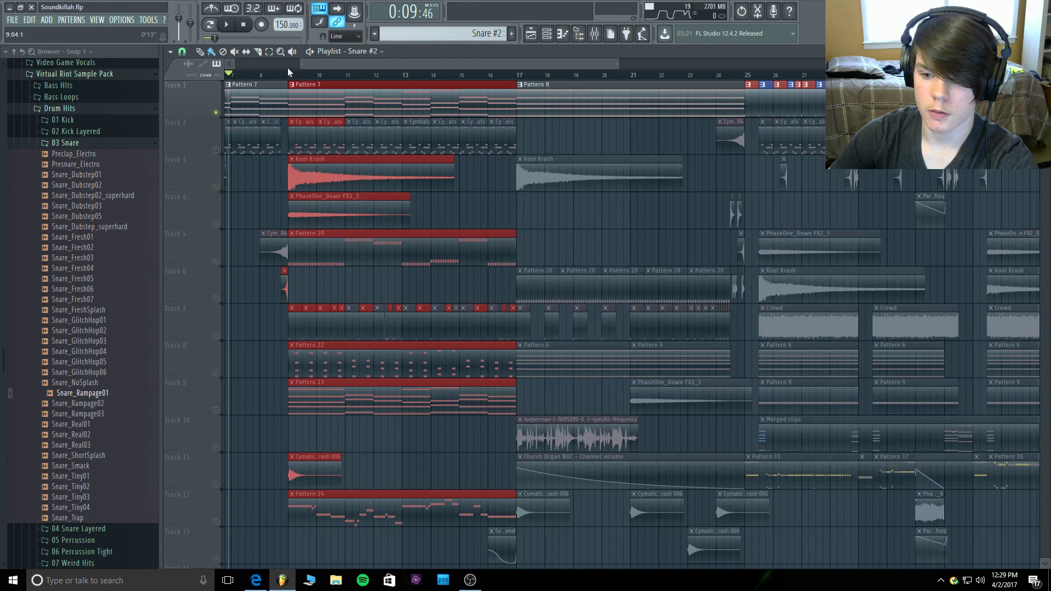
key("space")
left_click(602, 35)
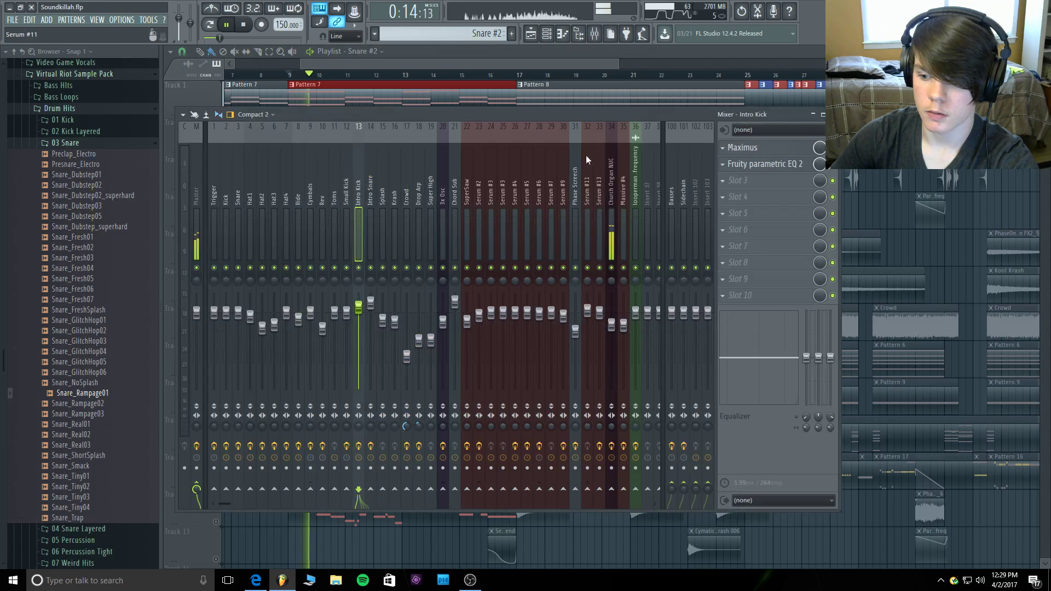
left_click(248, 25)
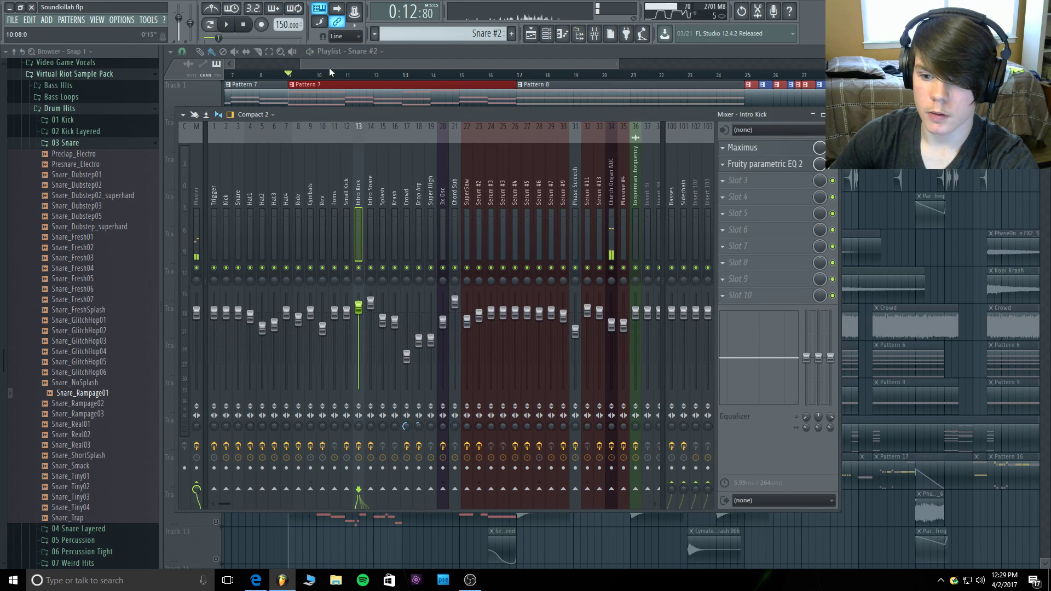
key("F9")
right_click(216, 113)
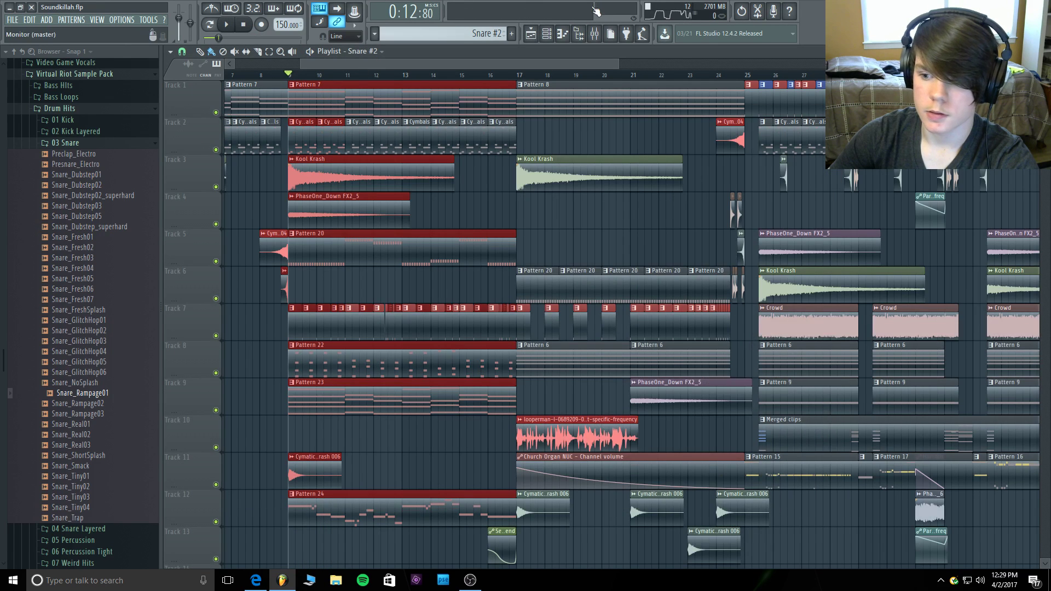
Try to sidechain the Intro Kick and Intro Snare mixer tracks to the Church Organ NUC track, and remove the kick's send.
left_click(603, 35)
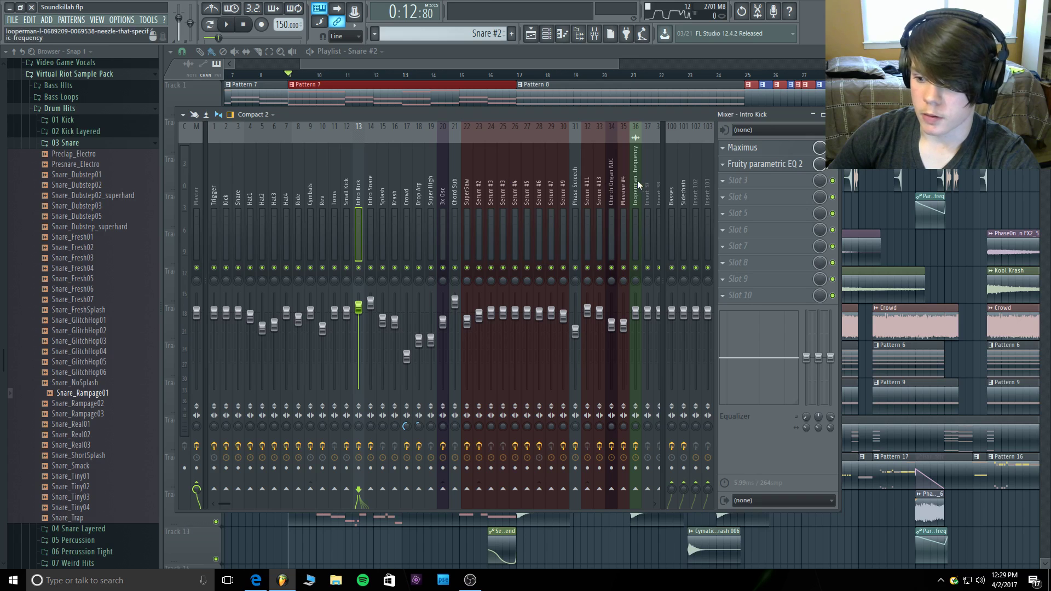
left_click(617, 190)
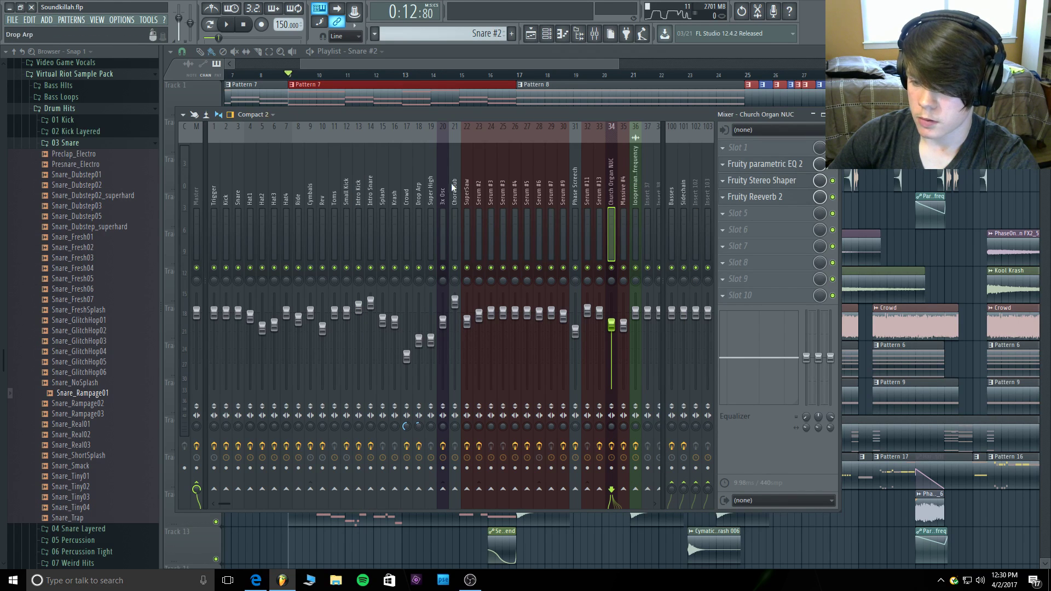
left_click(358, 203)
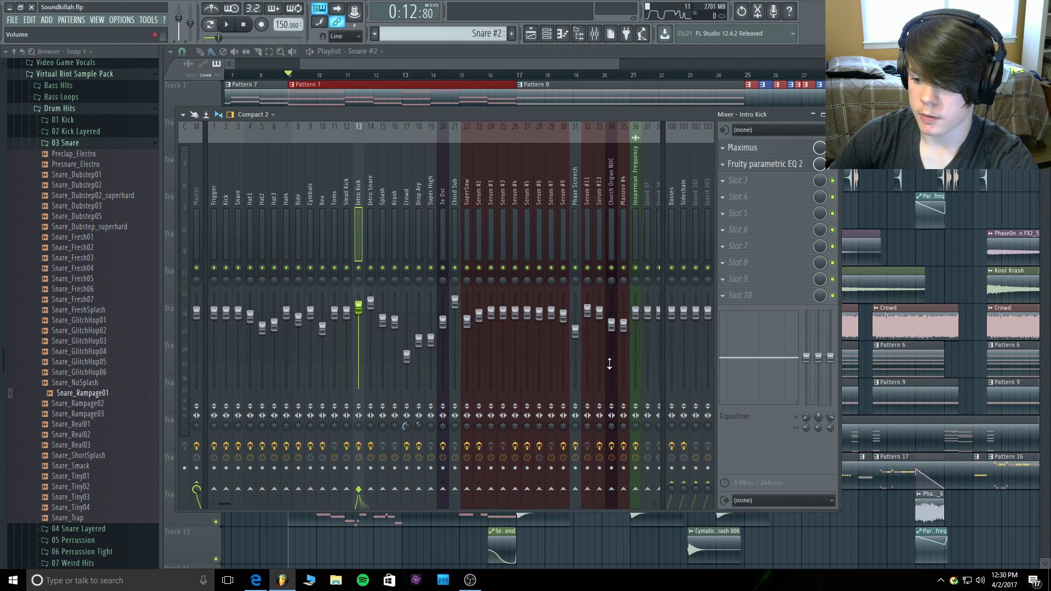
right_click(612, 490)
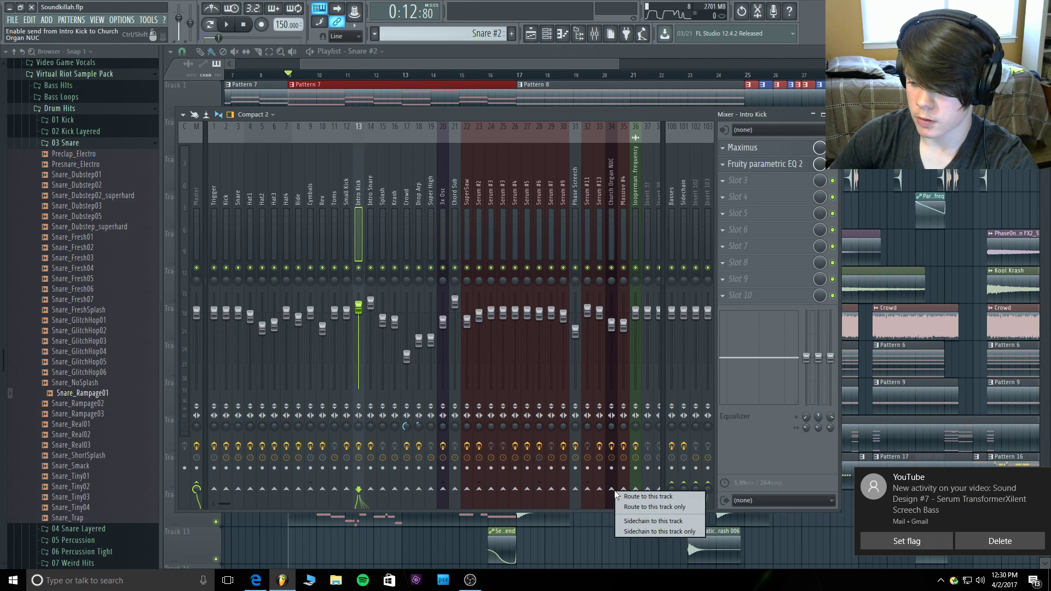
left_click(680, 523)
left_click(370, 214)
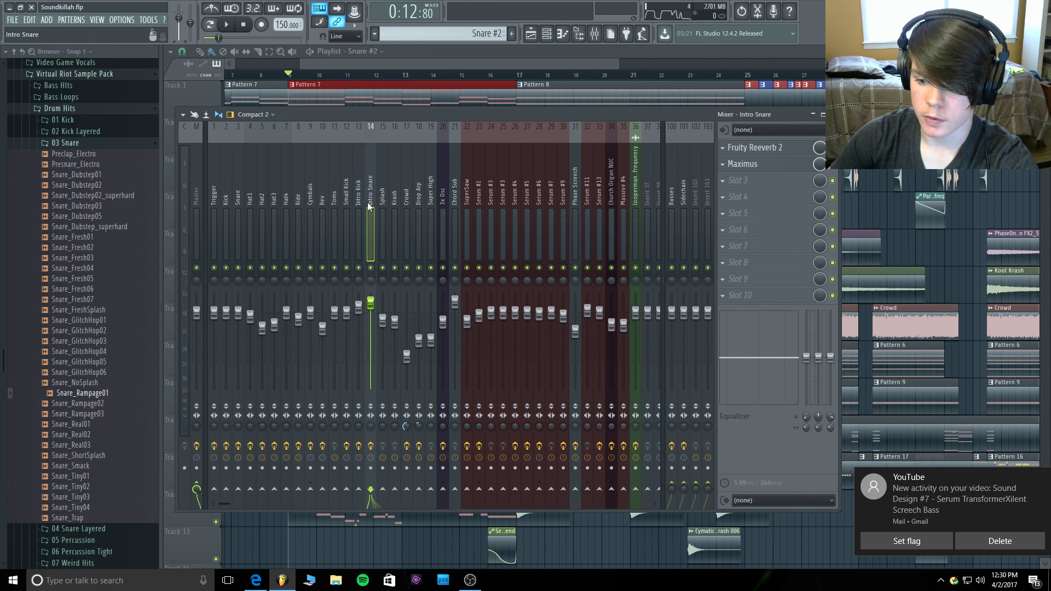
right_click(611, 490)
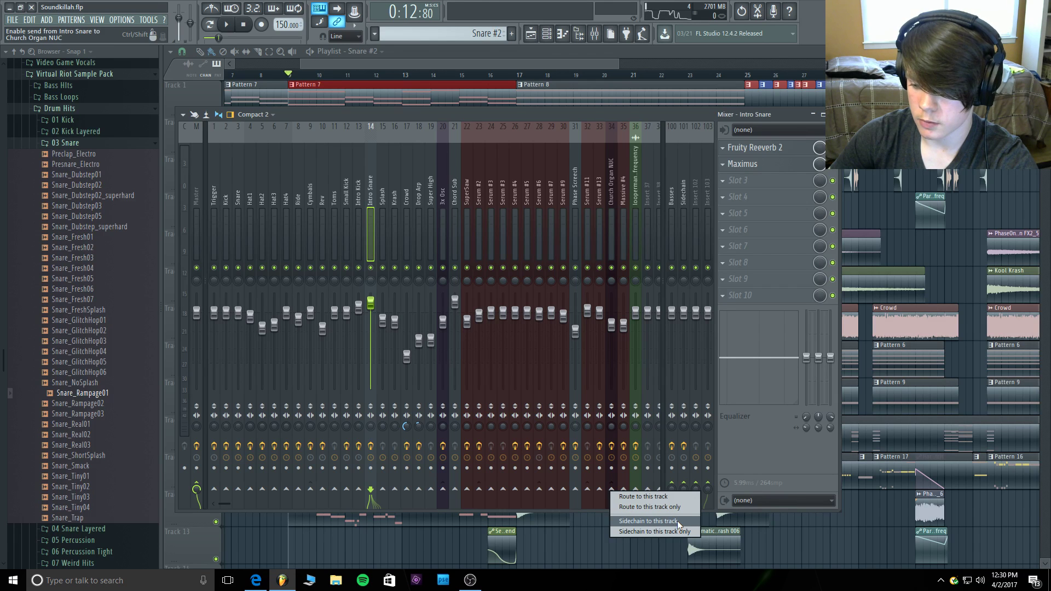
left_click(358, 208)
left_click(613, 488)
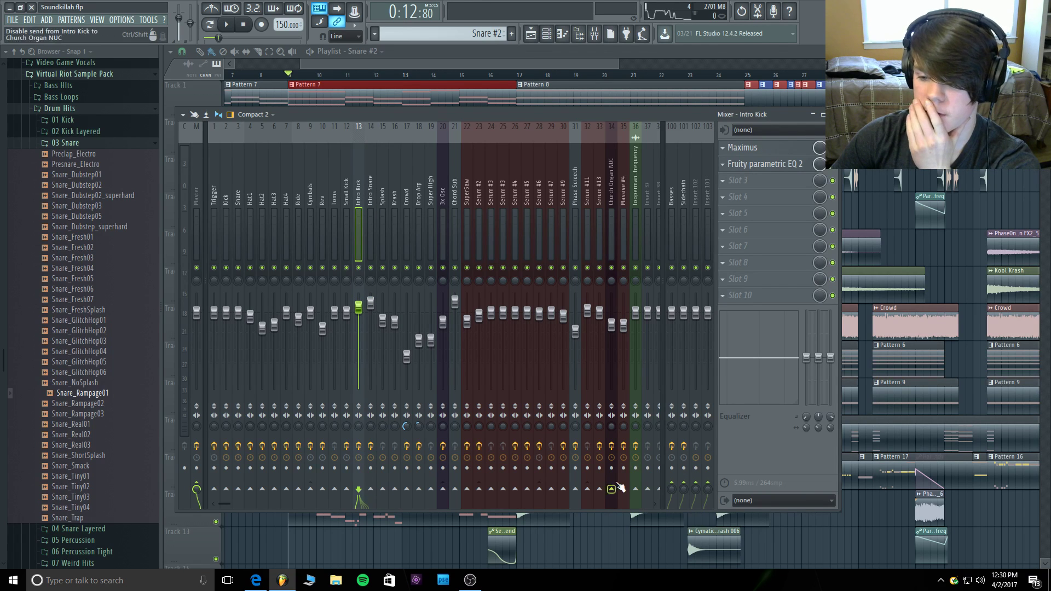
Move the empty Insert 37 mixer track to position 15, directly after Intro Snare.
left_click(646, 199)
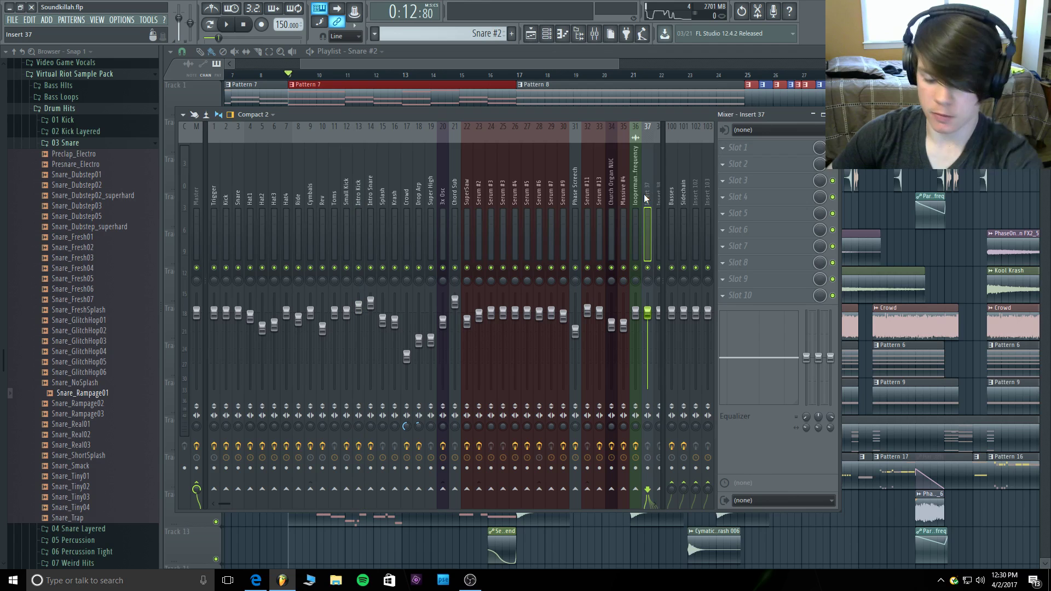
key("alt+Left")
key("alt+Left")
key("alt+Left")
key("alt+Left")
key("alt+Left")
key("alt+Left")
key("alt+Left")
key("alt+Left")
key("alt+Left")
key("alt+Left")
key("alt+Left")
key("alt+Left")
key("alt+Left")
key("alt+Left")
key("alt+Left")
key("alt+Left")
key("alt+Left")
key("alt+Left")
key("alt+Left")
key("alt+Left")
key("alt+Left")
key("alt+Left")
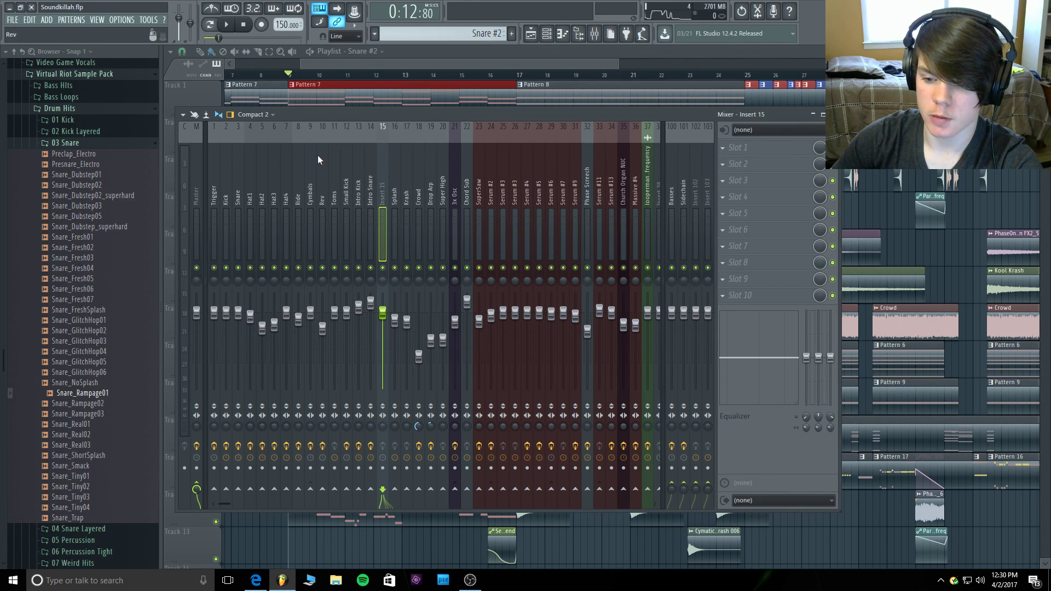
Route the Intro Kick and Intro Snare mixer tracks only to Insert 15.
left_click(359, 200)
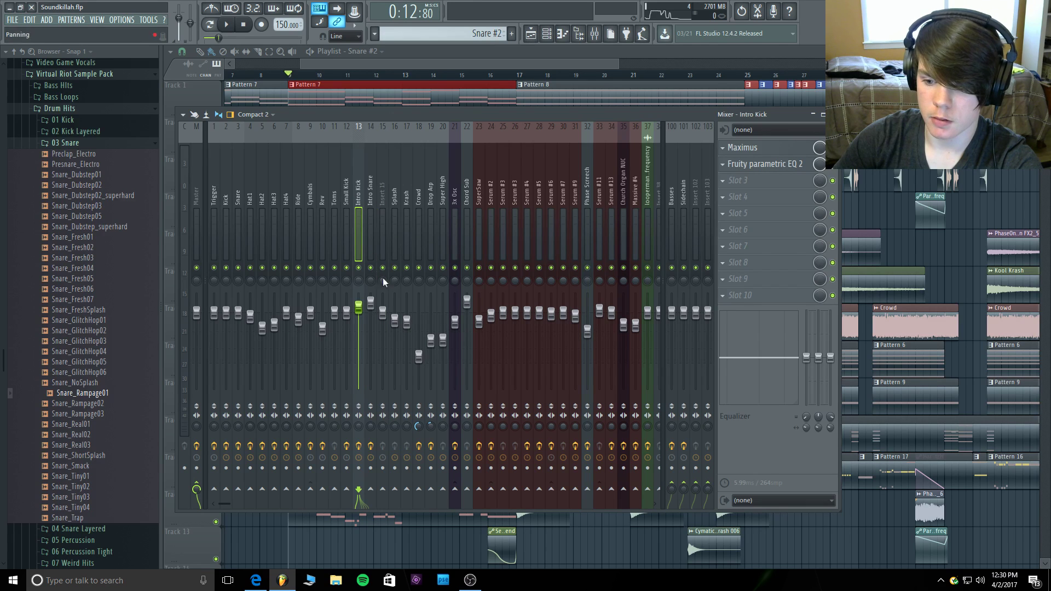
right_click(385, 488)
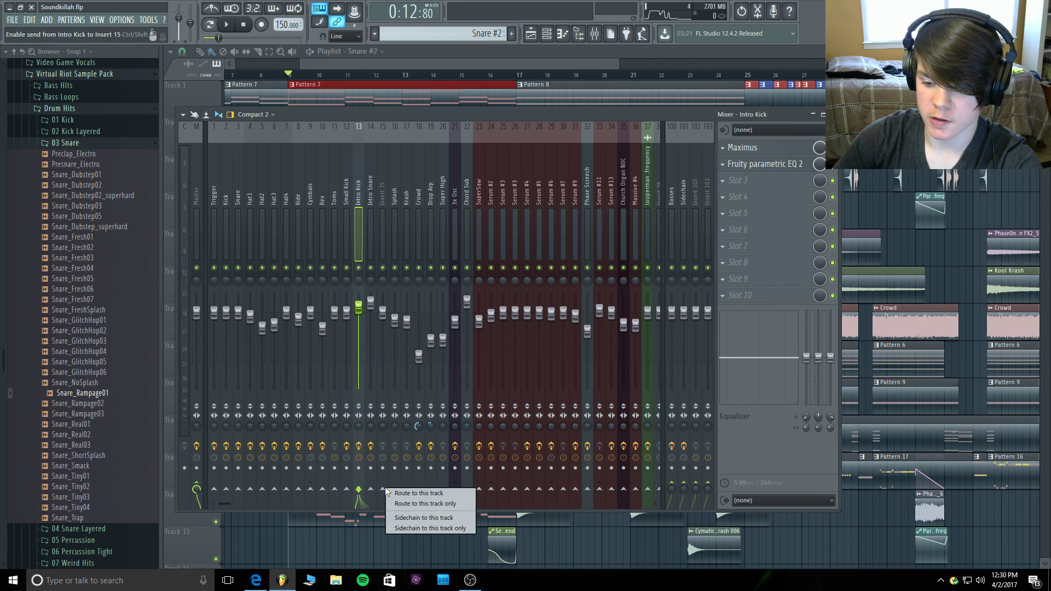
left_click(435, 502)
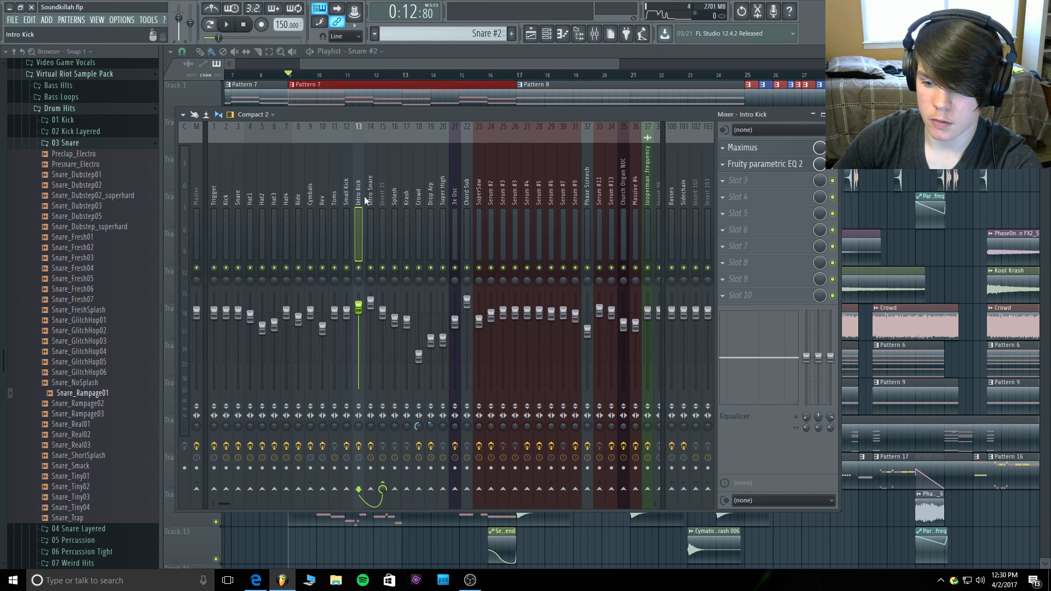
left_click(366, 210)
right_click(387, 489)
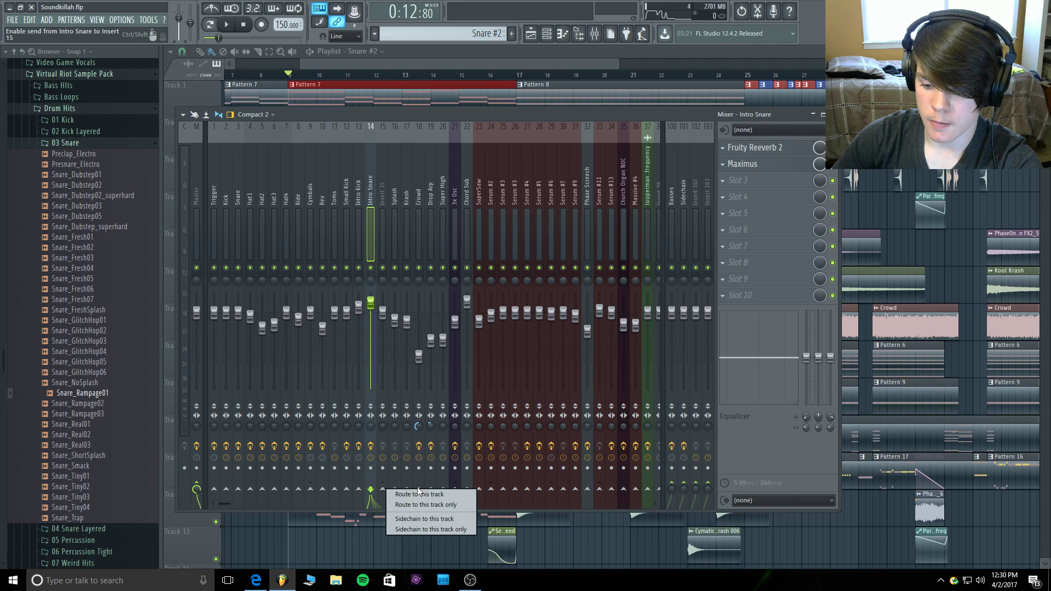
left_click(459, 502)
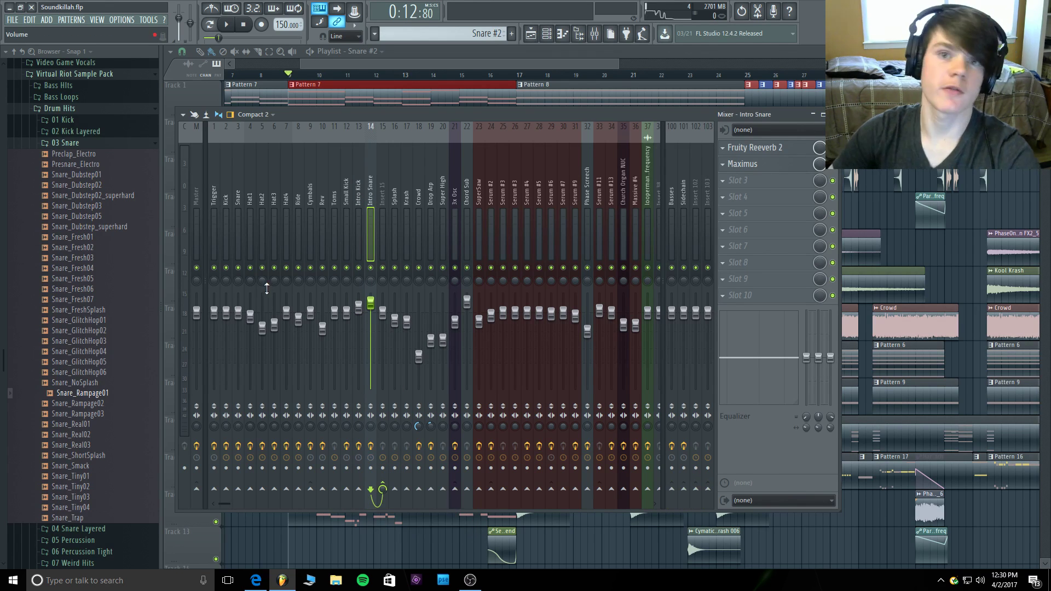
Rename mixer track Insert 15 as "Intro drms" and check its signal with a short playback.
right_click(383, 193)
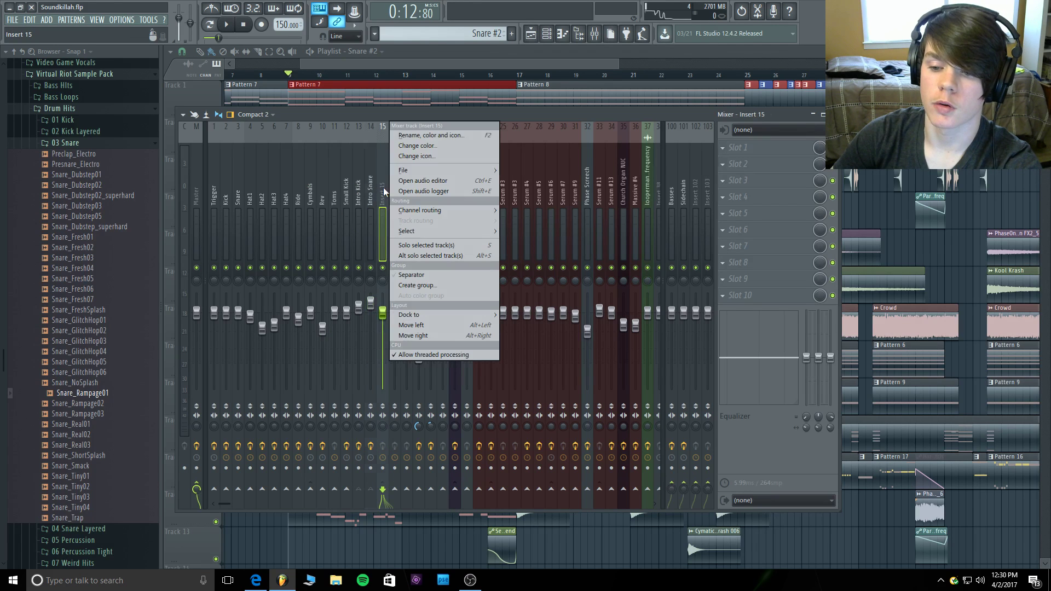
left_click(430, 135)
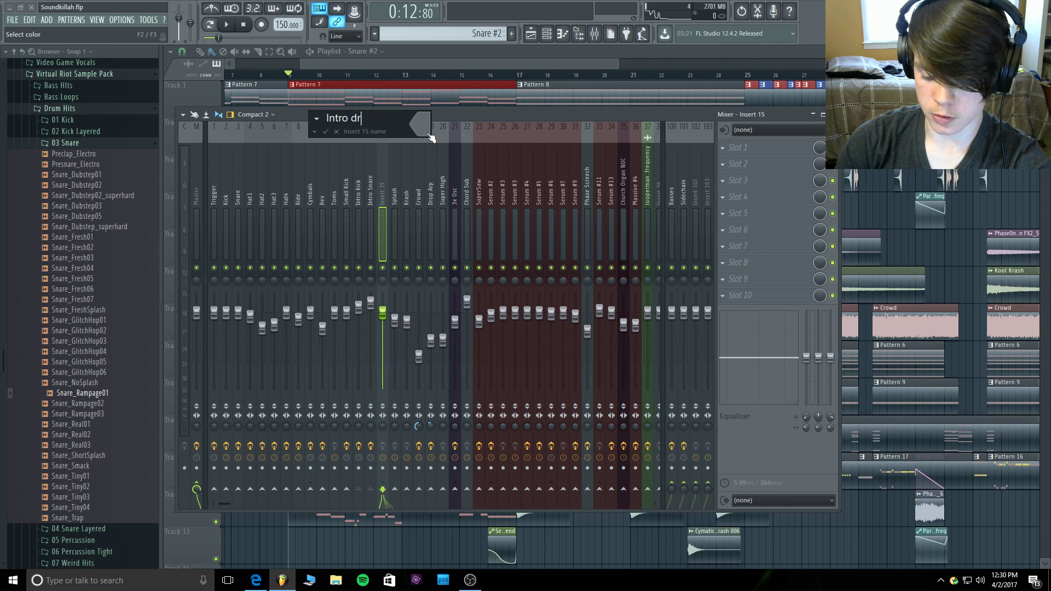
type("Intro drms")
key("Return")
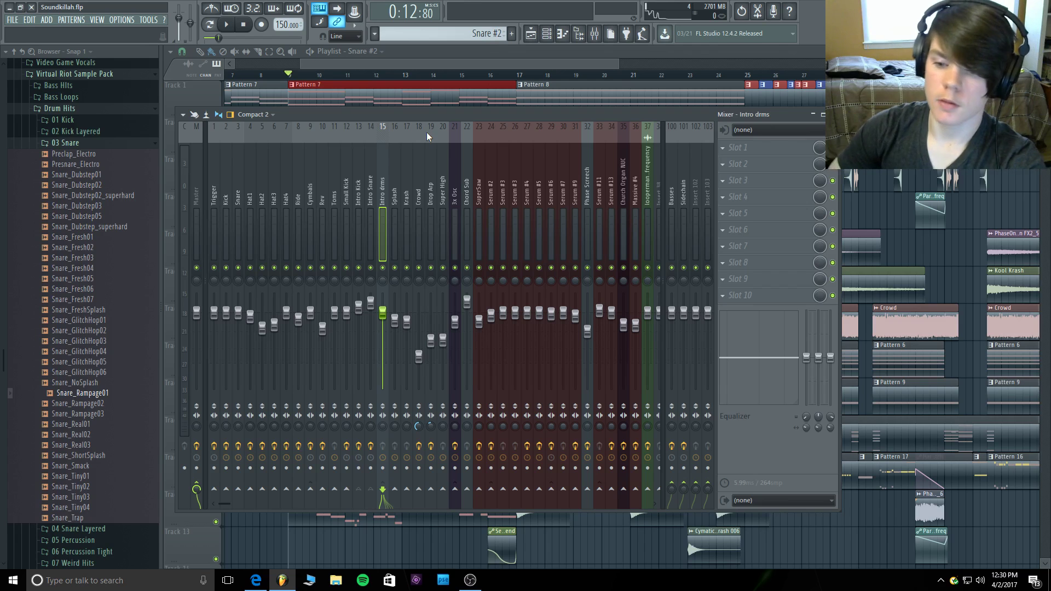
left_click(227, 24)
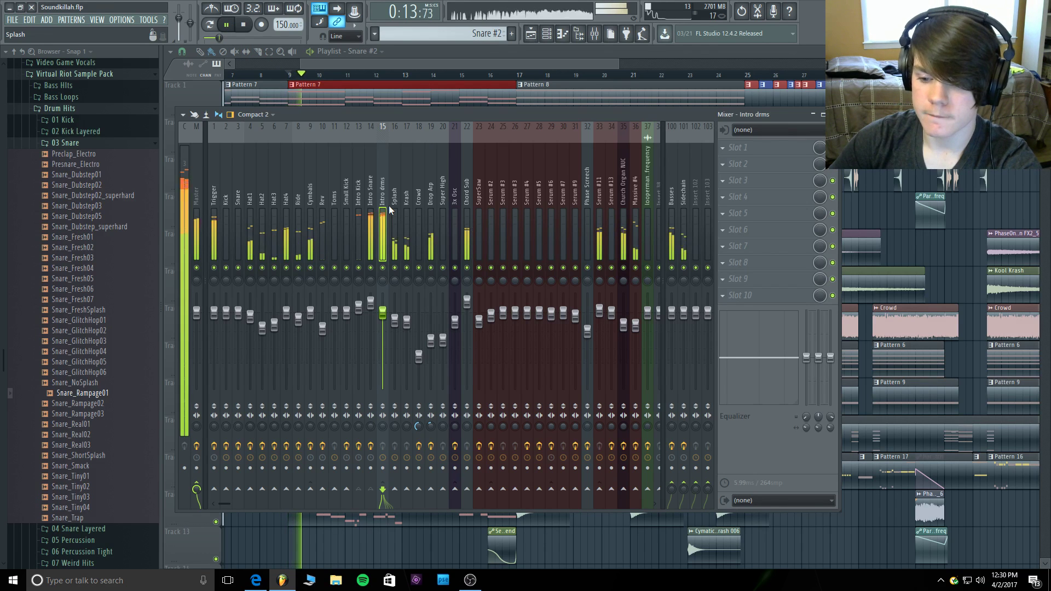
key("space")
Add Fruity Limiter to the first effect slot of Intro drms, audition it in the drop and close the plugin.
left_click(729, 147)
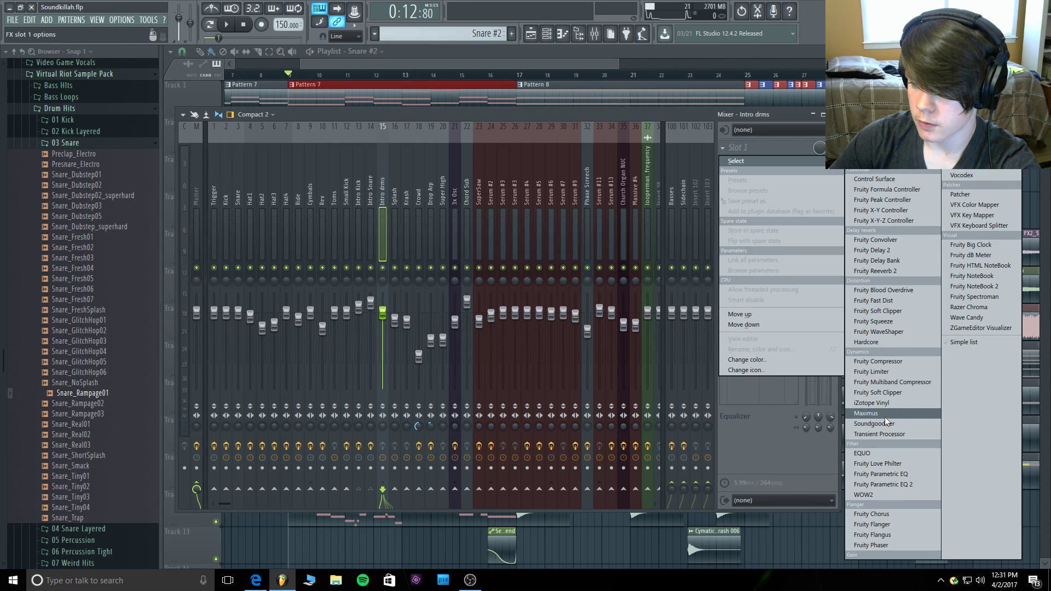
left_click(876, 372)
key("space")
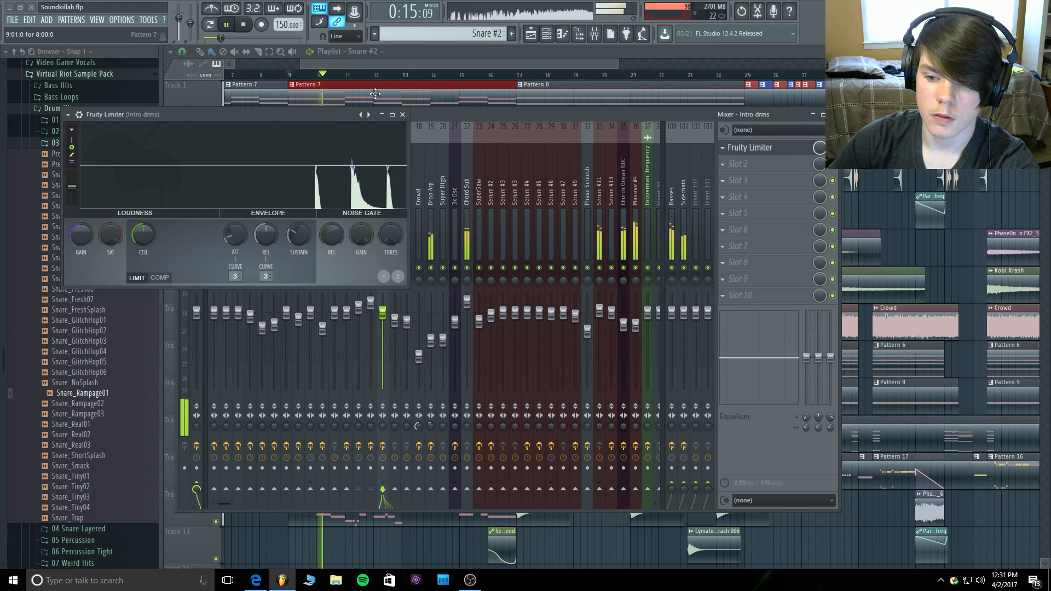
left_click(402, 114)
key("space")
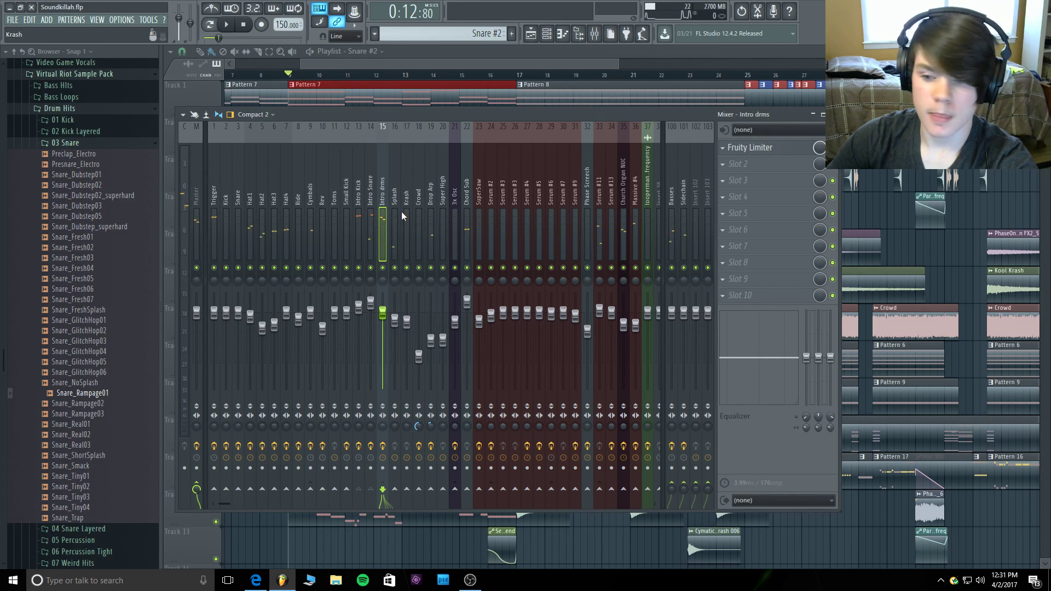
Sidechain Intro drms to the Church Organ NUC mixer track and add Fruity Limiter to that track's slot 10.
right_click(626, 488)
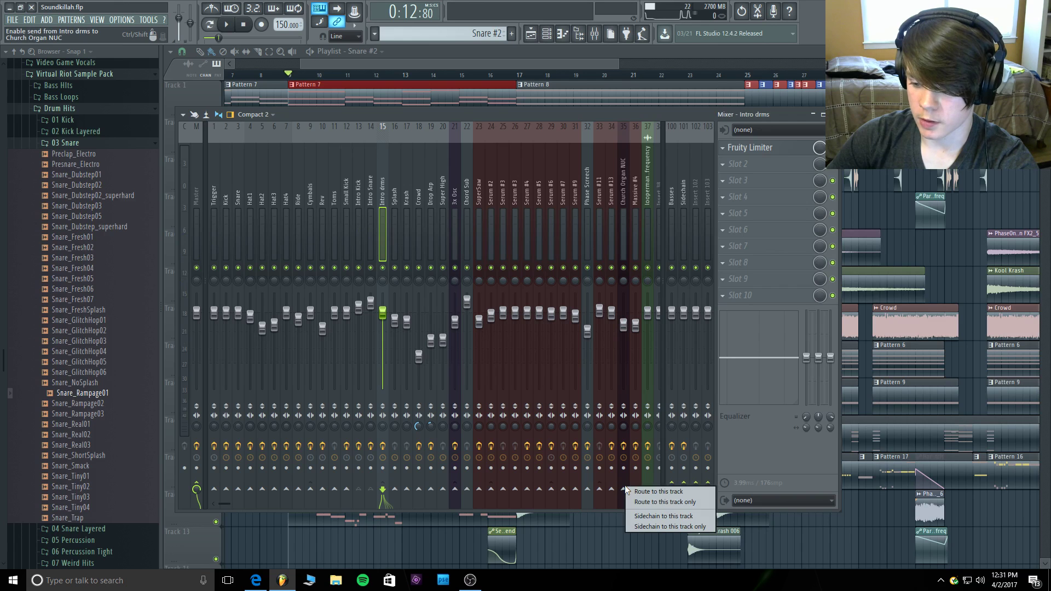
left_click(661, 518)
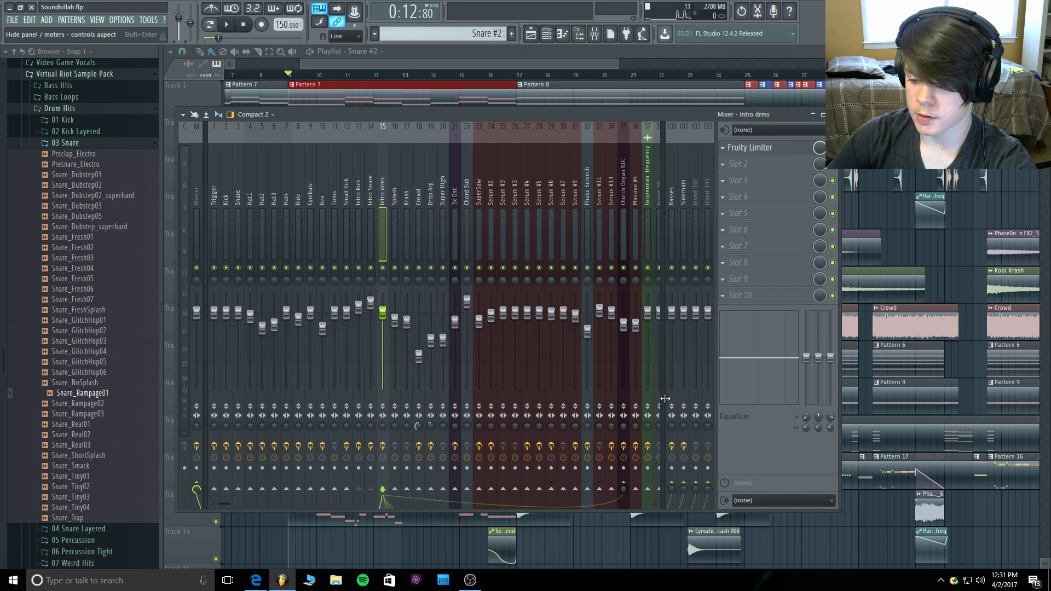
left_click(619, 215)
left_click(739, 300)
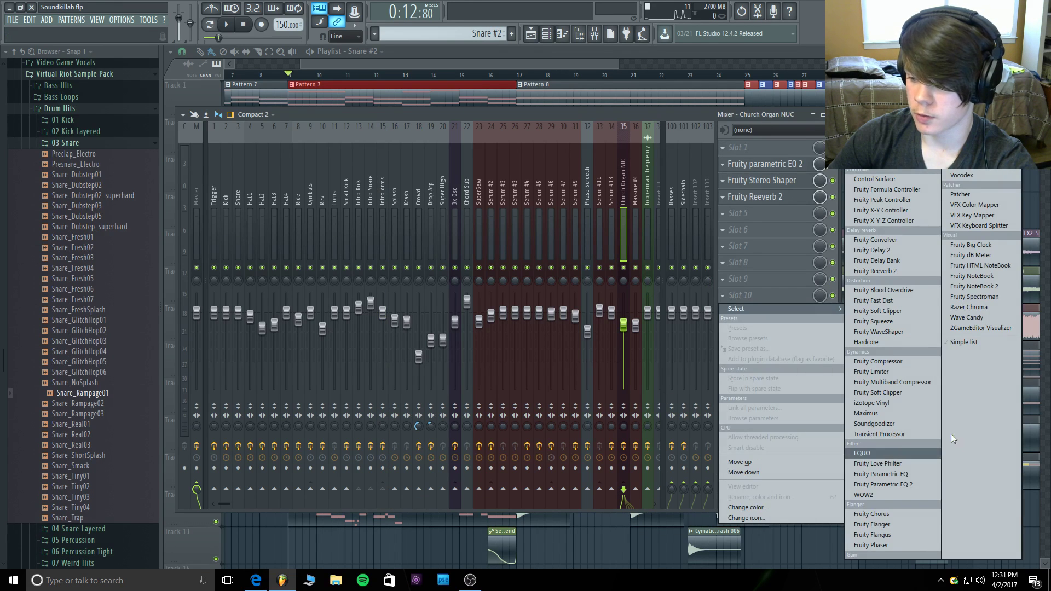
left_click(887, 366)
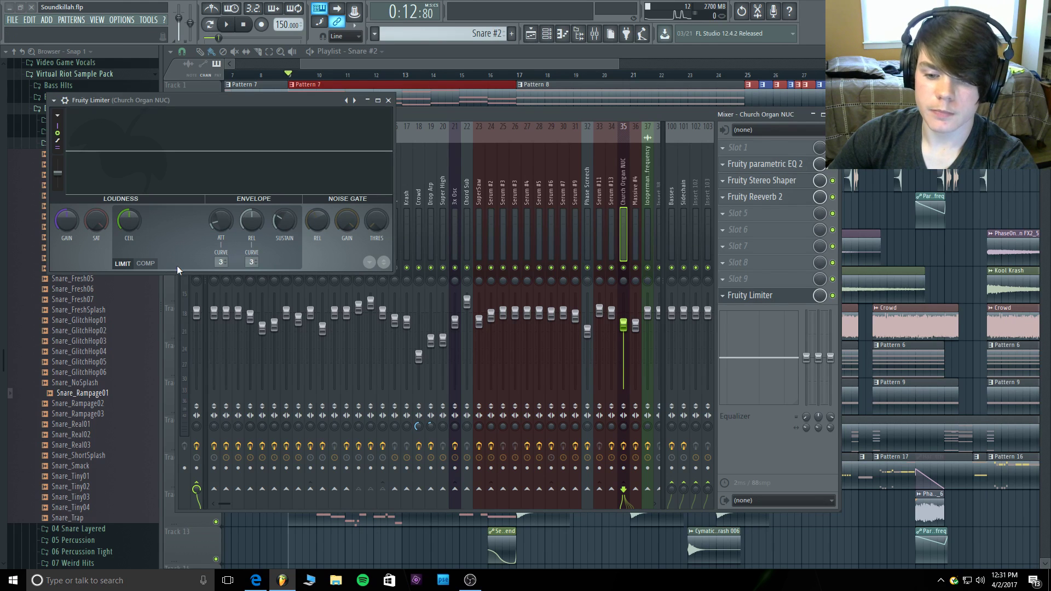
Set the Church Organ NUC limiter to COMP mode with sidechain input 1, raise the ratio and lower the threshold during playback.
left_click(146, 263)
left_click(252, 263)
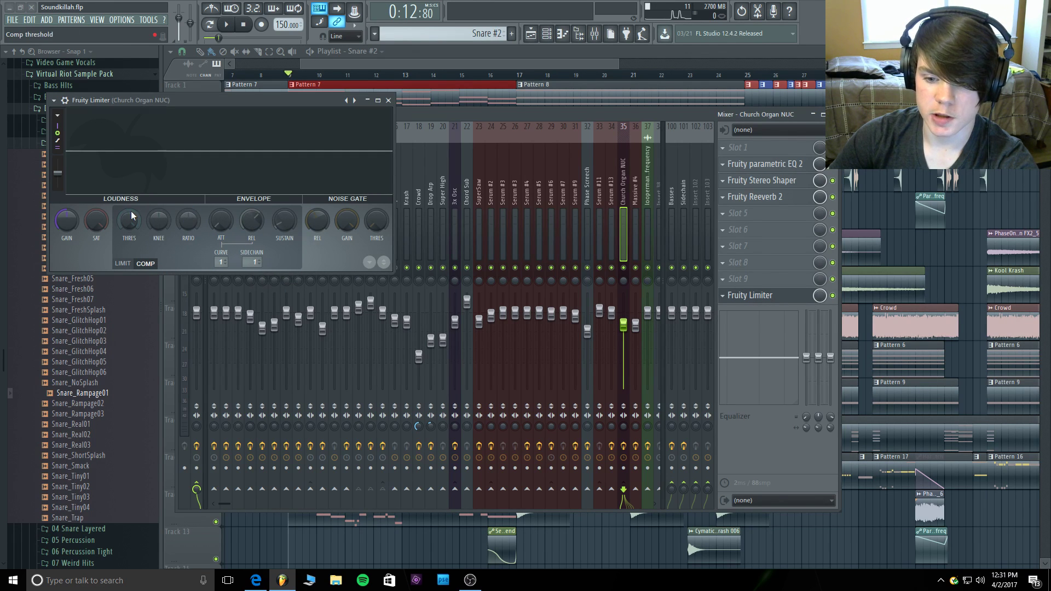
left_click_drag(130, 213, 130, 235)
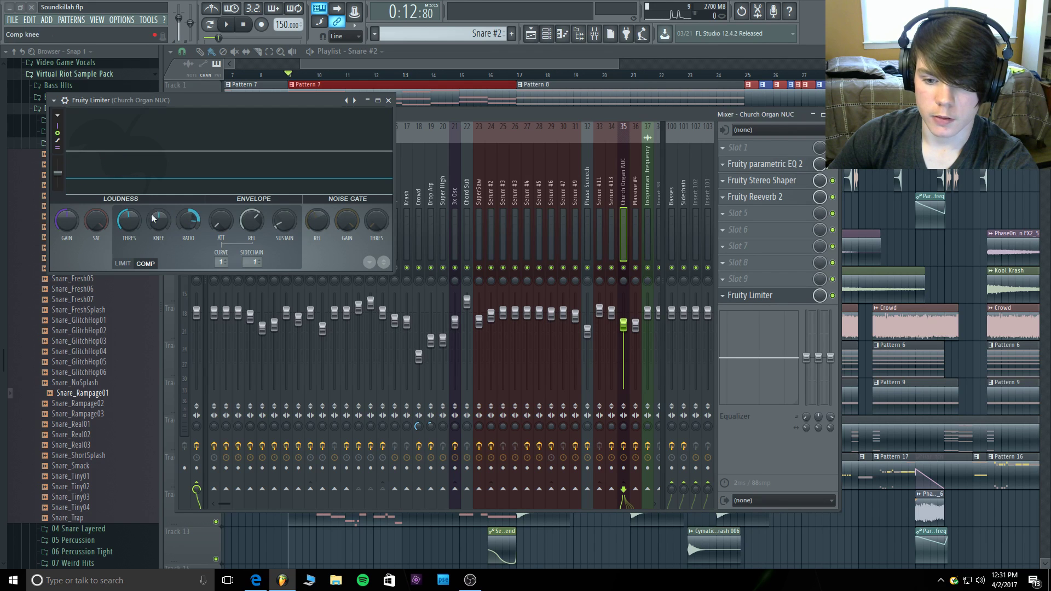
left_click(227, 25)
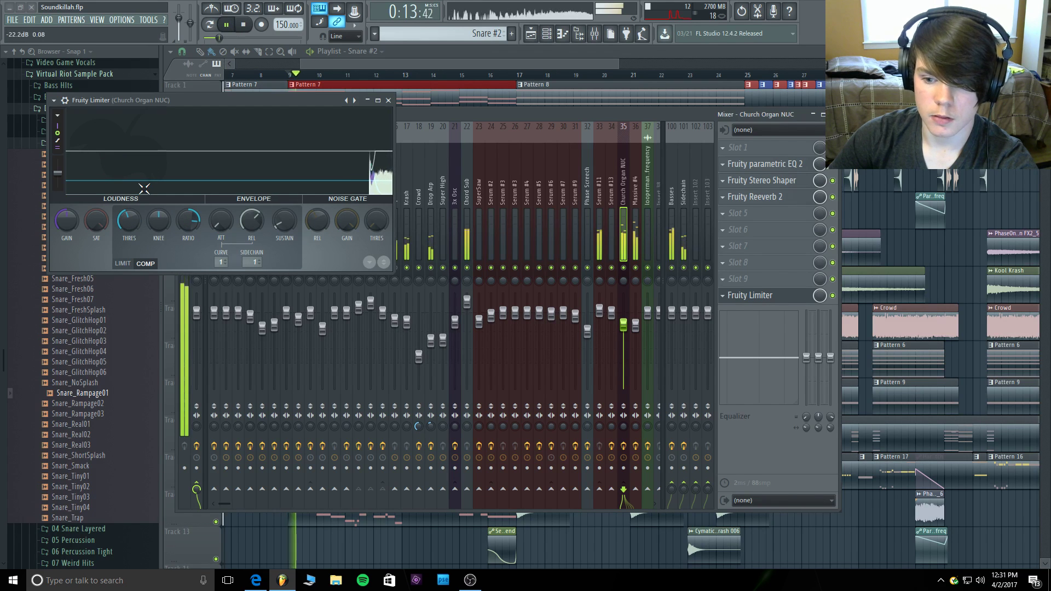
left_click_drag(129, 221, 129, 230)
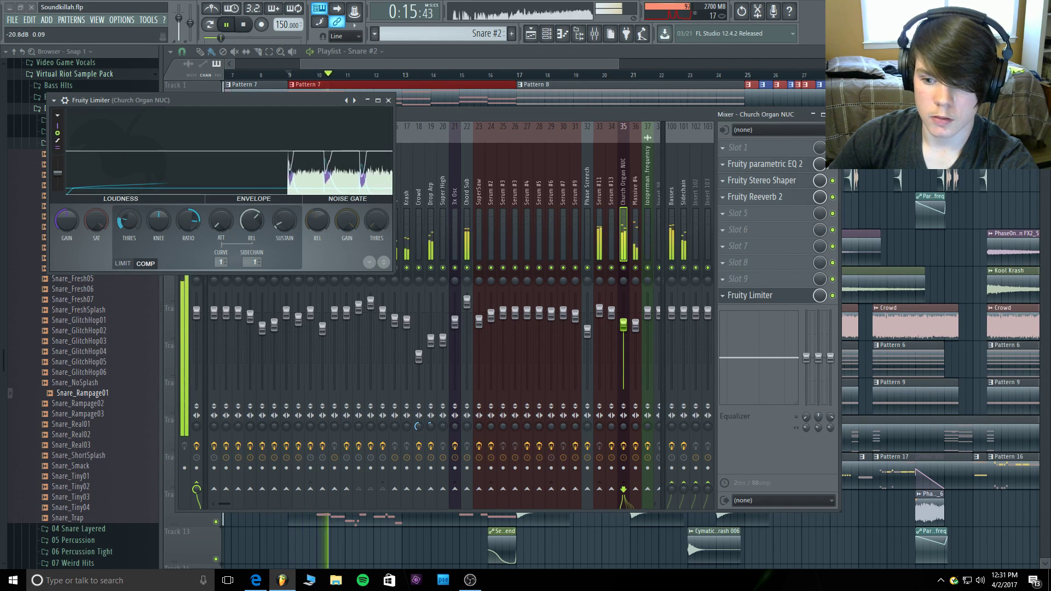
Solo Church Organ NUC and re-enable Intro drms, Intro Snare and Intro Kick to hear them together.
right_click(624, 268)
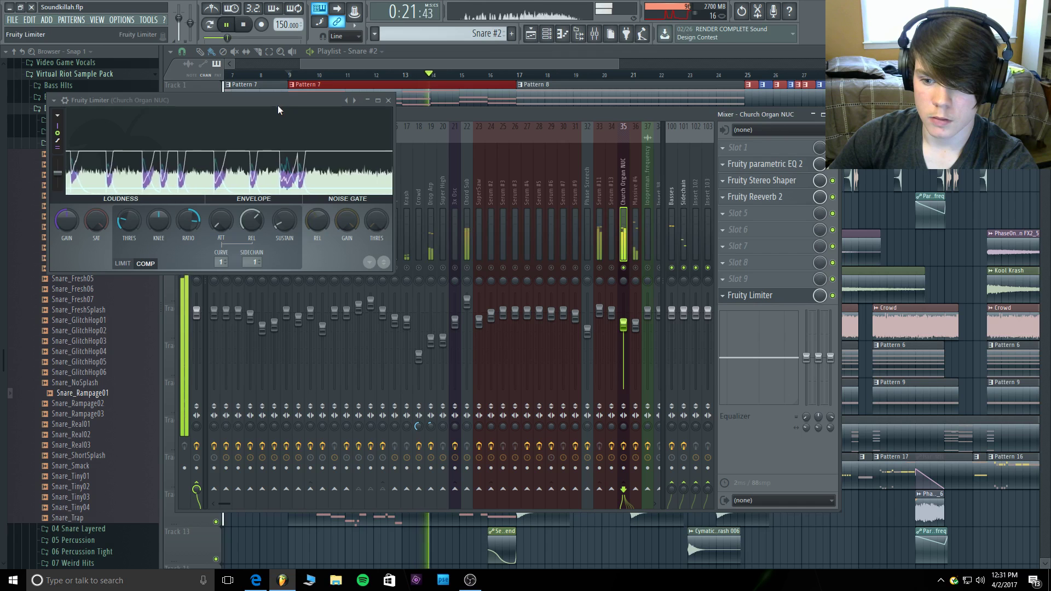
left_click_drag(280, 99, 675, 103)
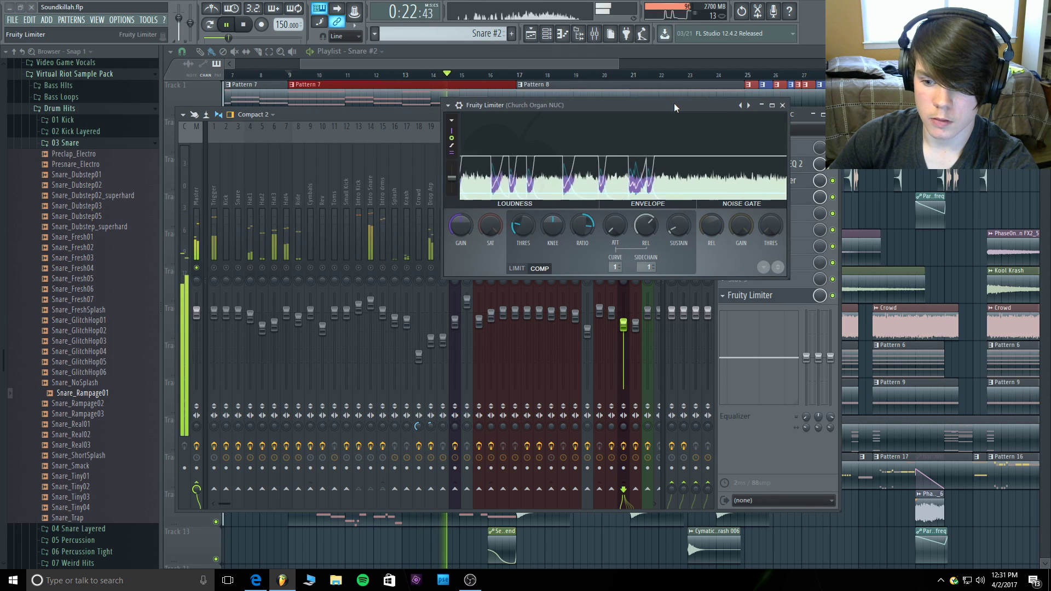
left_click(383, 268)
left_click(371, 268)
left_click(359, 267)
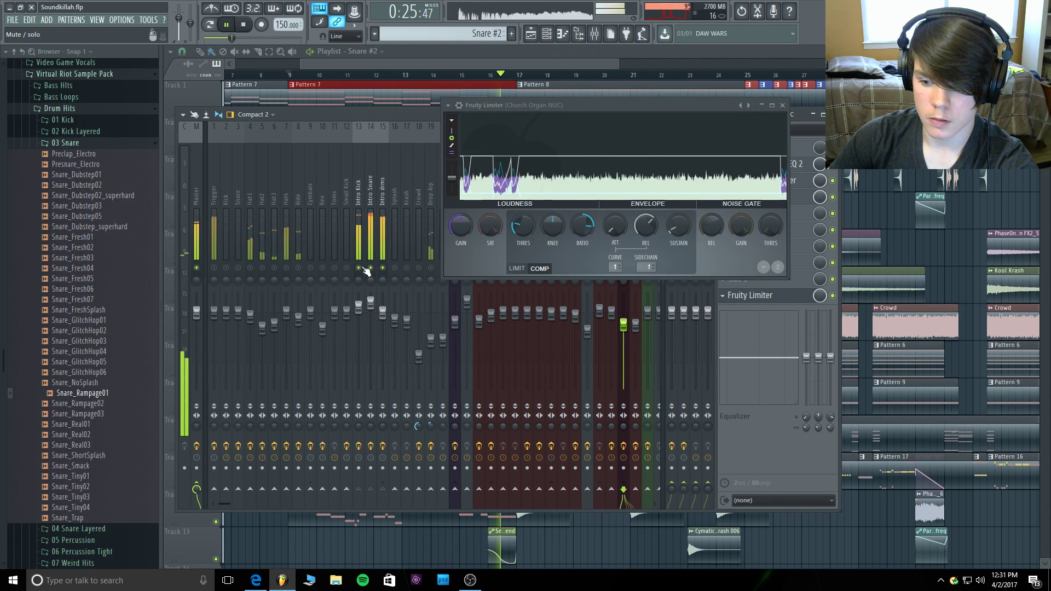
Replay the passage to check the drum ducking on Church Organ NUC, close the limiter and stop playback.
left_click_drag(652, 106, 536, 97)
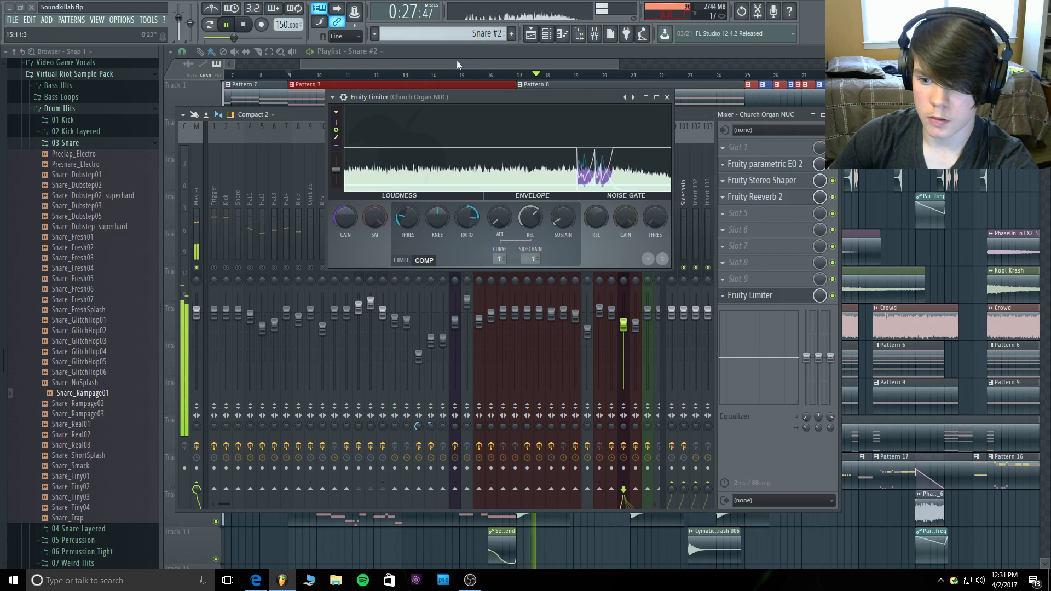
left_click_drag(234, 37, 219, 38)
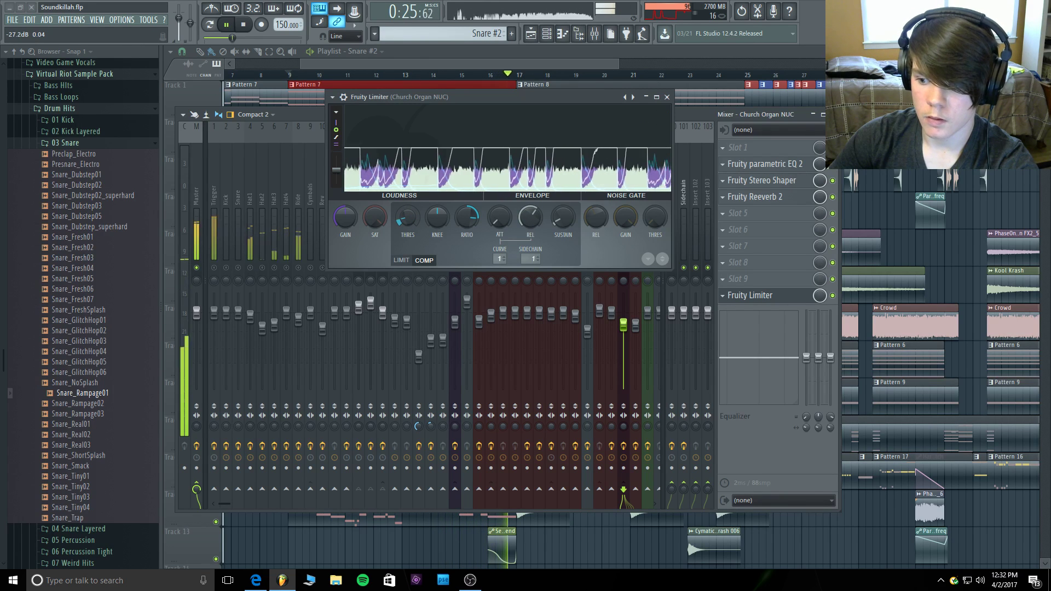
key("Escape")
key("space")
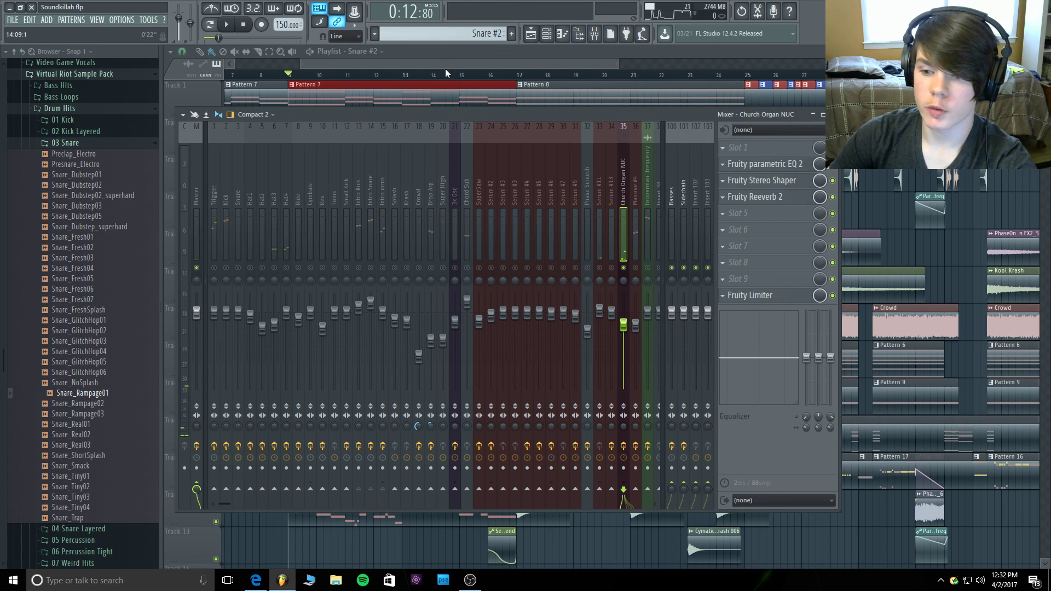
Solo playlist Track 12 and play it to see which mixer track Pattern 24 runs through.
key("F9")
right_click(217, 521)
key("space")
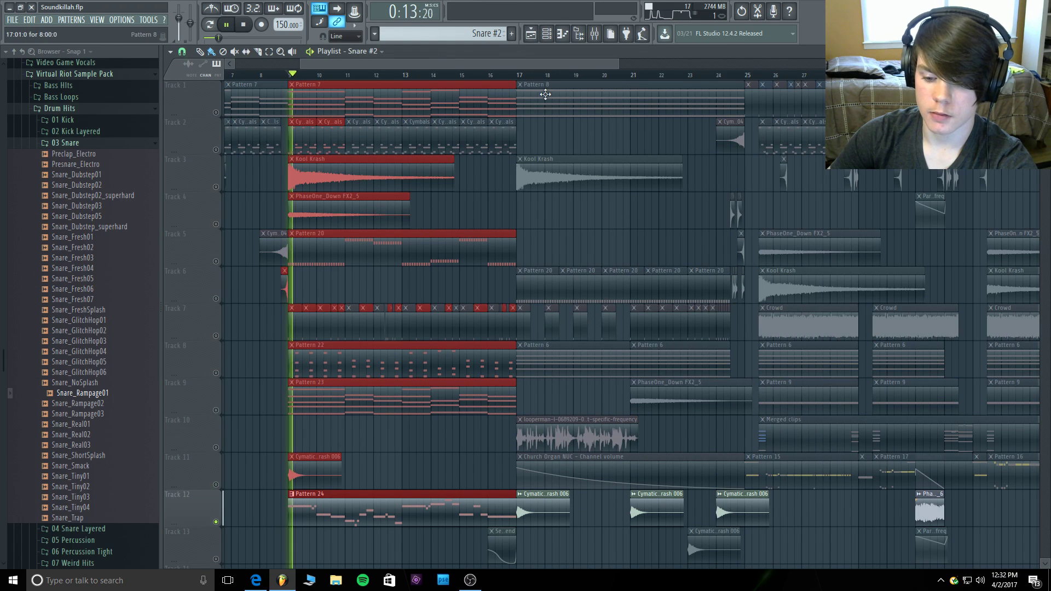
left_click(595, 35)
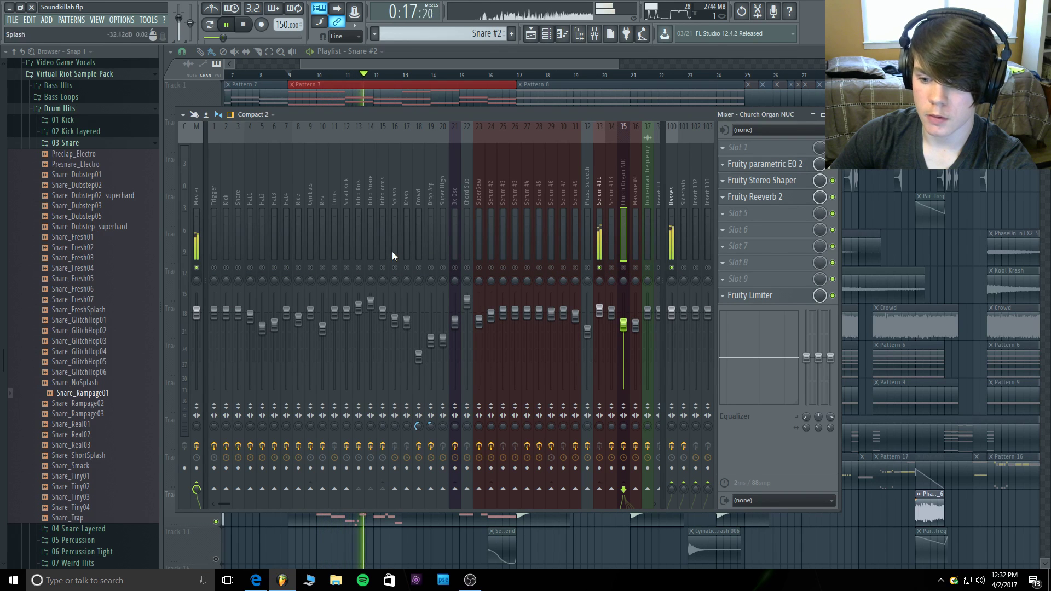
Sidechain the Intro drms mixer track to Serum #11.
left_click(386, 210)
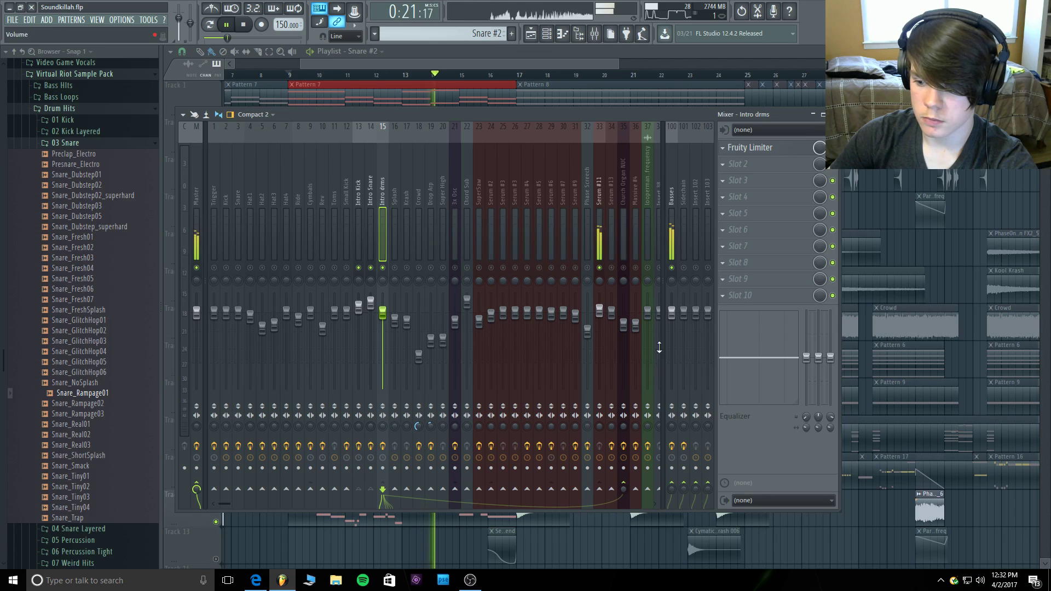
right_click(601, 488)
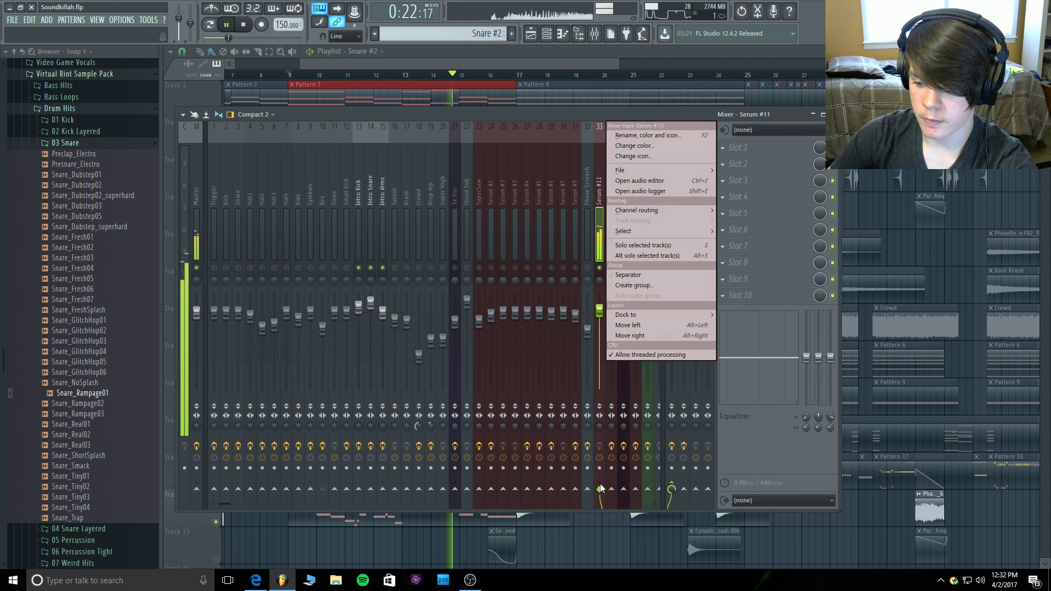
left_click(379, 189)
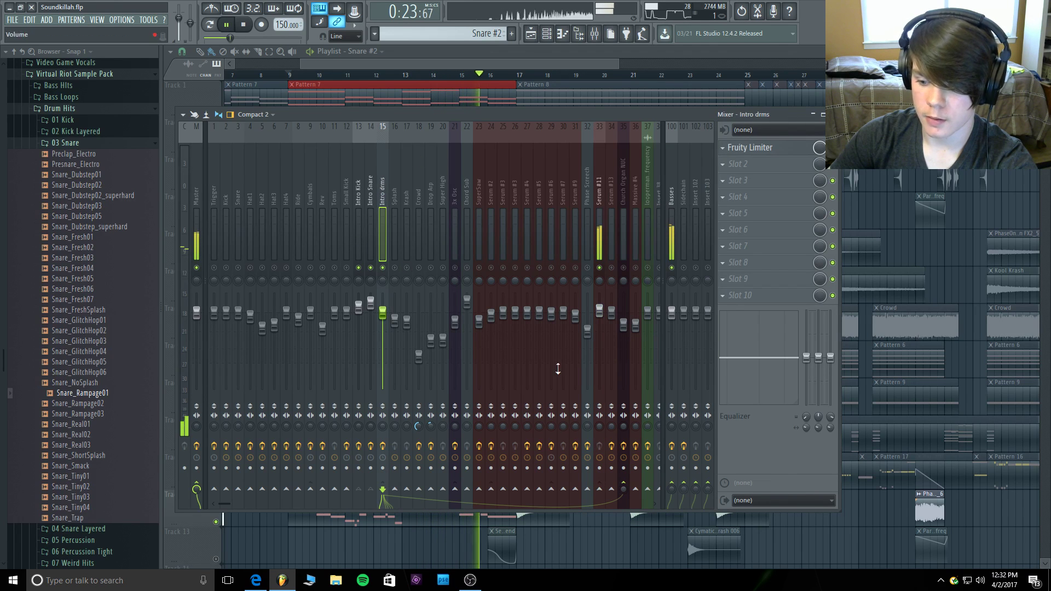
right_click(606, 489)
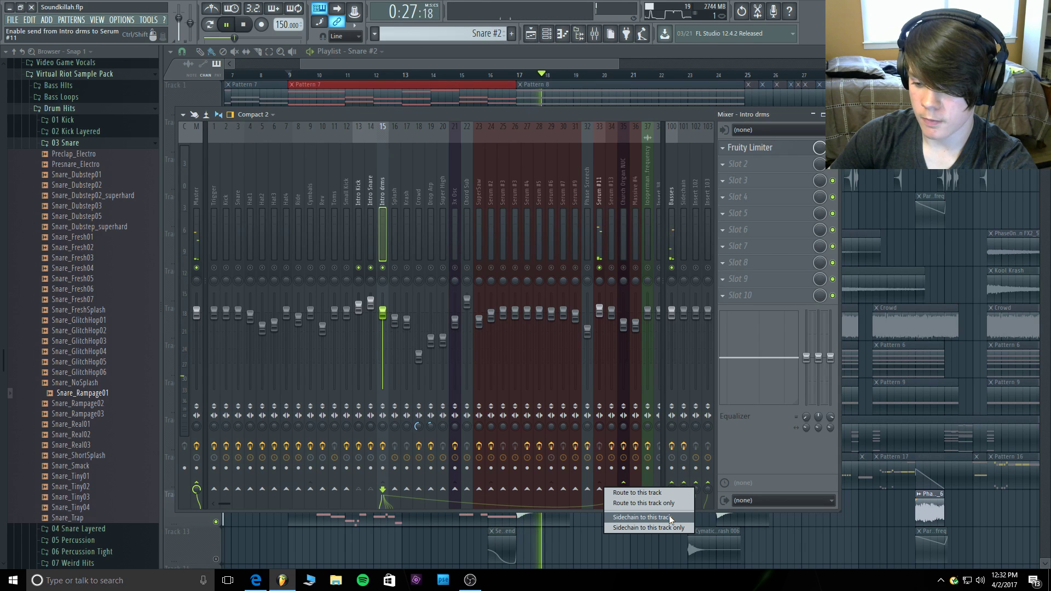
left_click(669, 515)
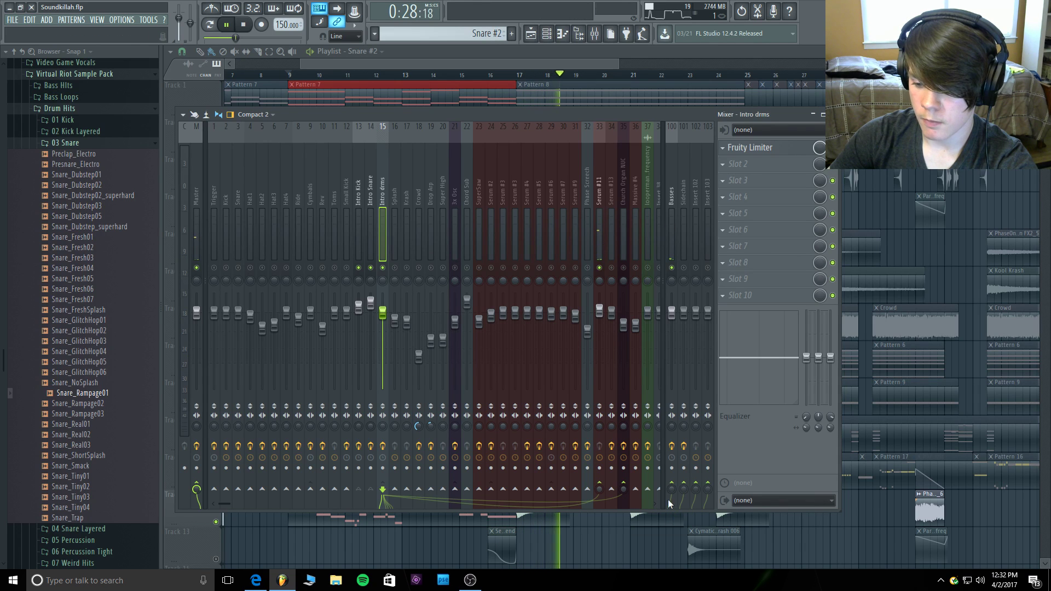
left_click(600, 204)
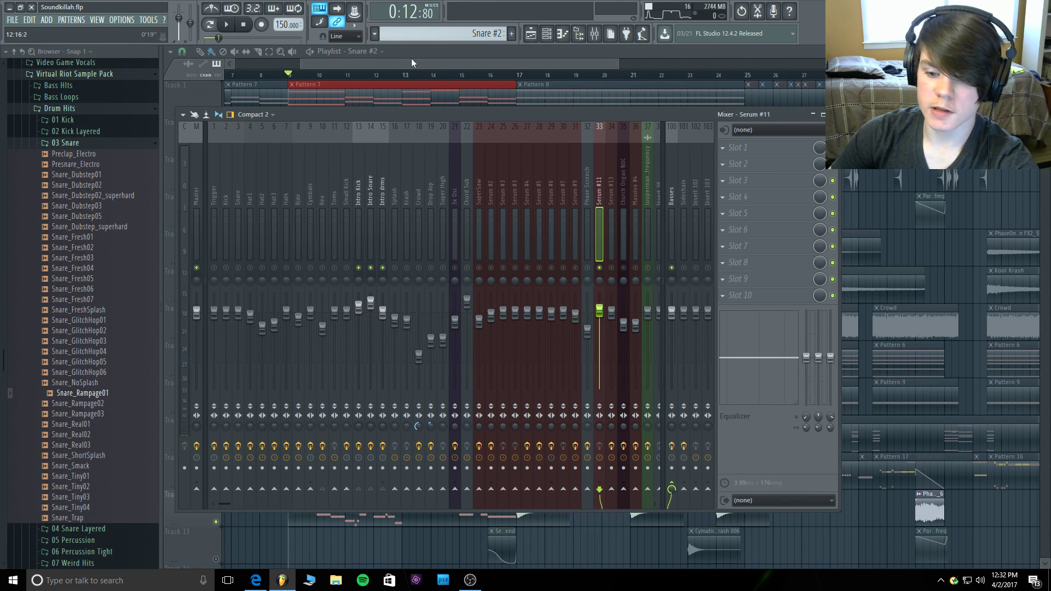
Unmute all mixer and playlist tracks, and zoom the playlist out to the whole arrangement during playback.
right_click(384, 267)
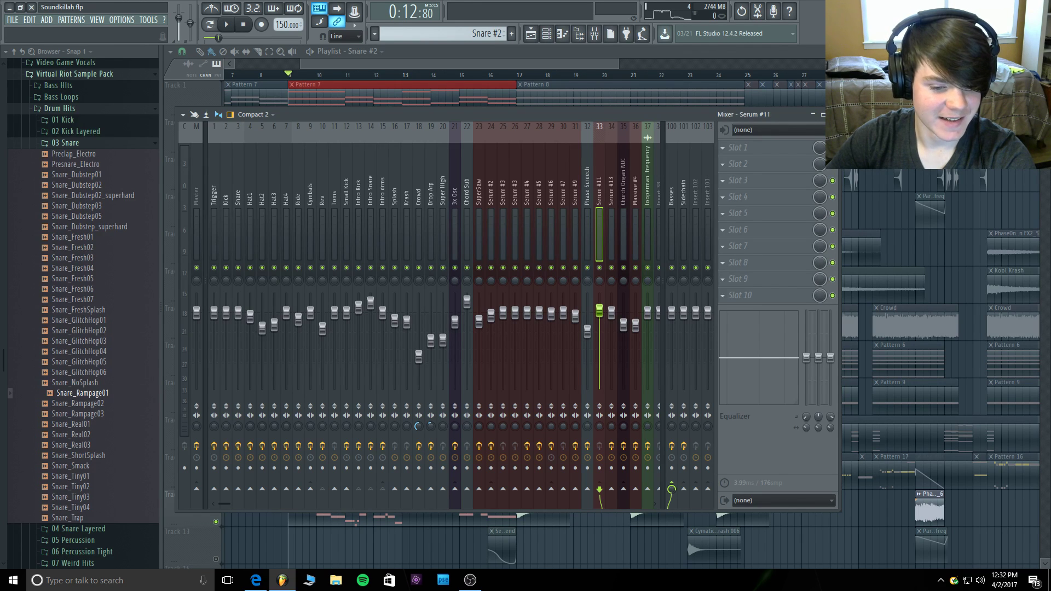
left_click(302, 63)
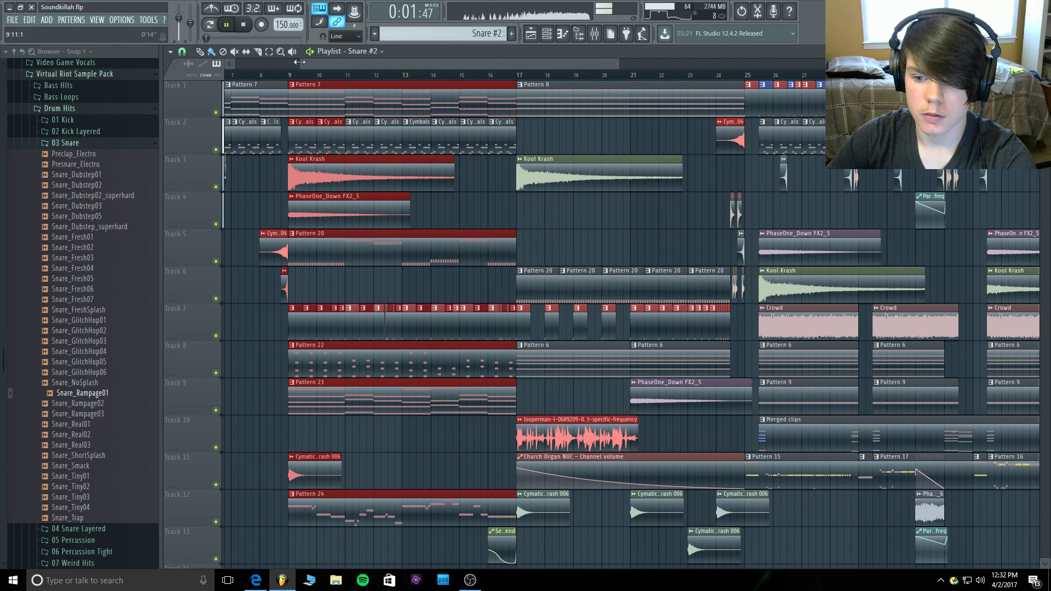
left_click_drag(621, 63, 818, 64)
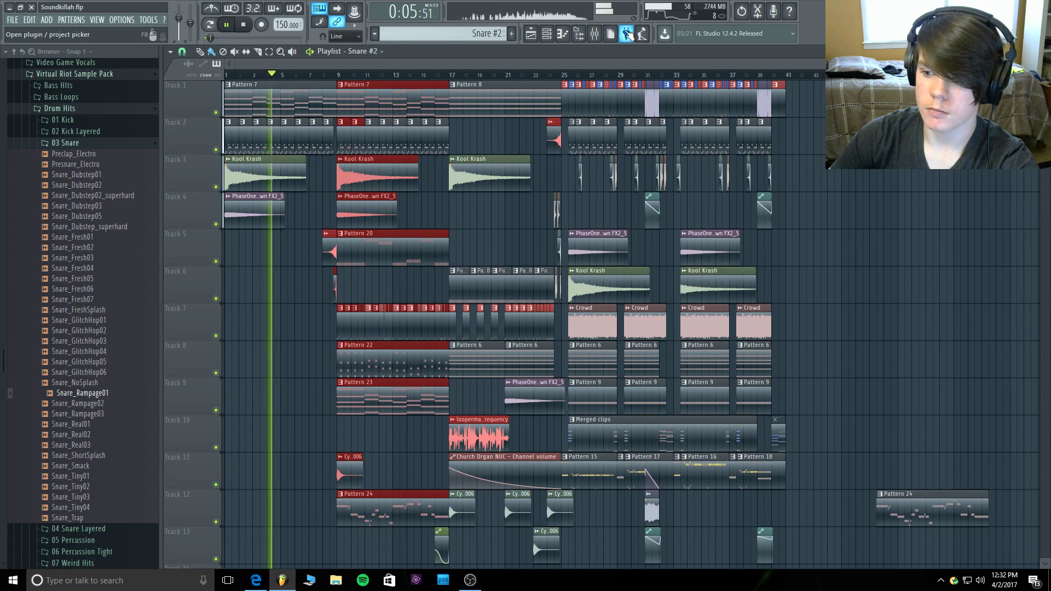
Add Fruity Limiter to slot 10 of the Serum #11 mixer track.
left_click(602, 32)
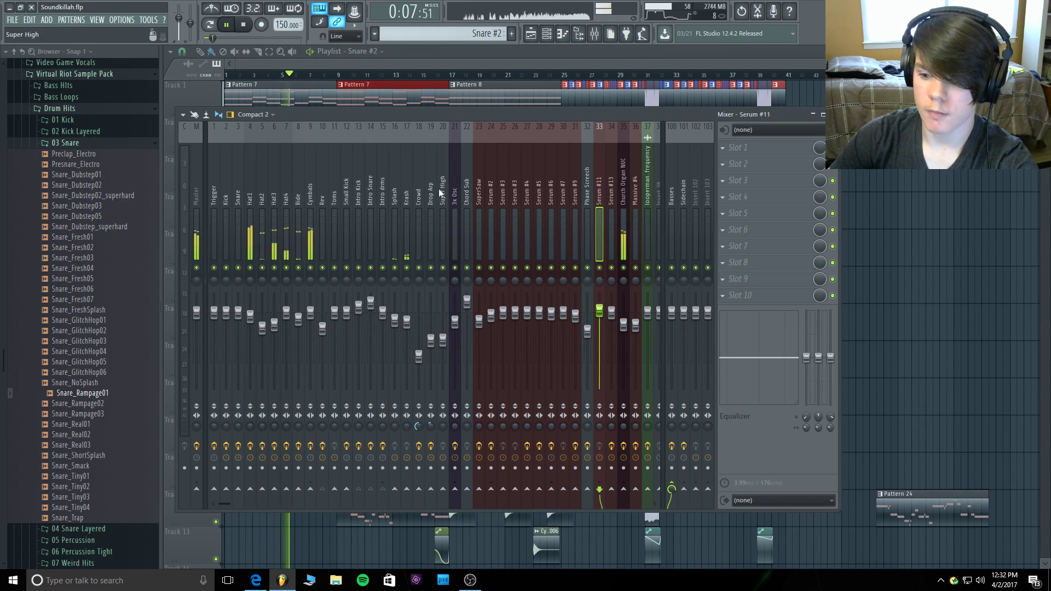
left_click(384, 179)
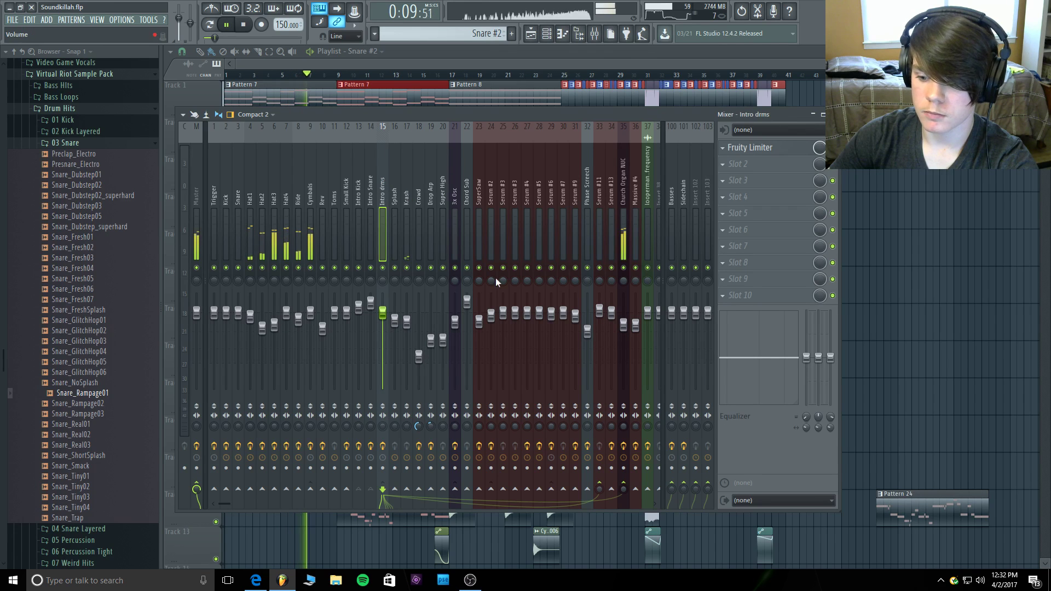
left_click(625, 184)
left_click(599, 189)
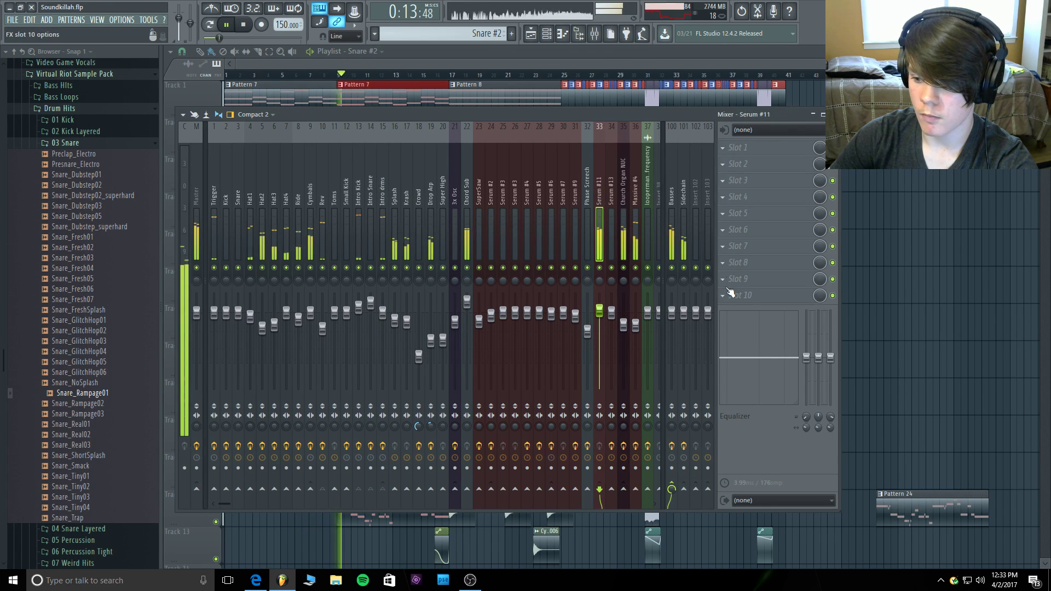
left_click(731, 293)
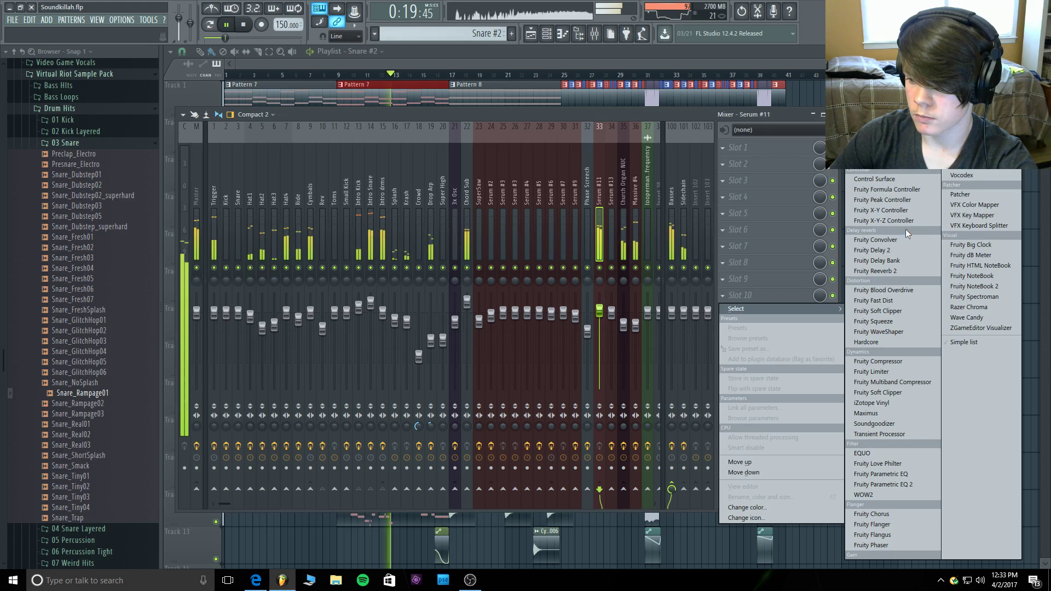
left_click(910, 372)
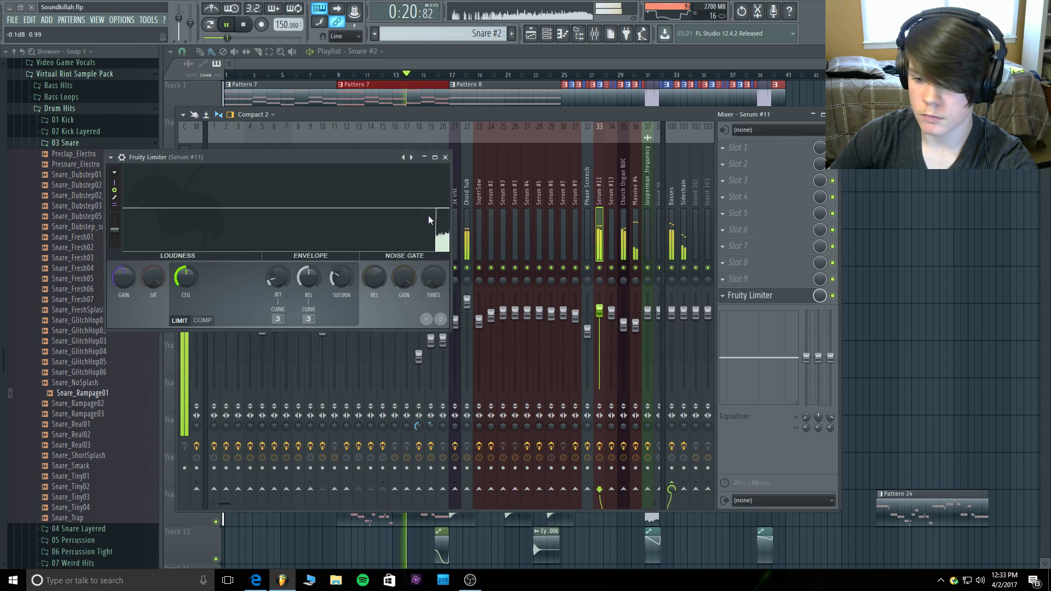
Switch the Serum #11 limiter to COMP mode and set its sidechain input to 2 for Intro drms.
left_click_drag(279, 164, 449, 143)
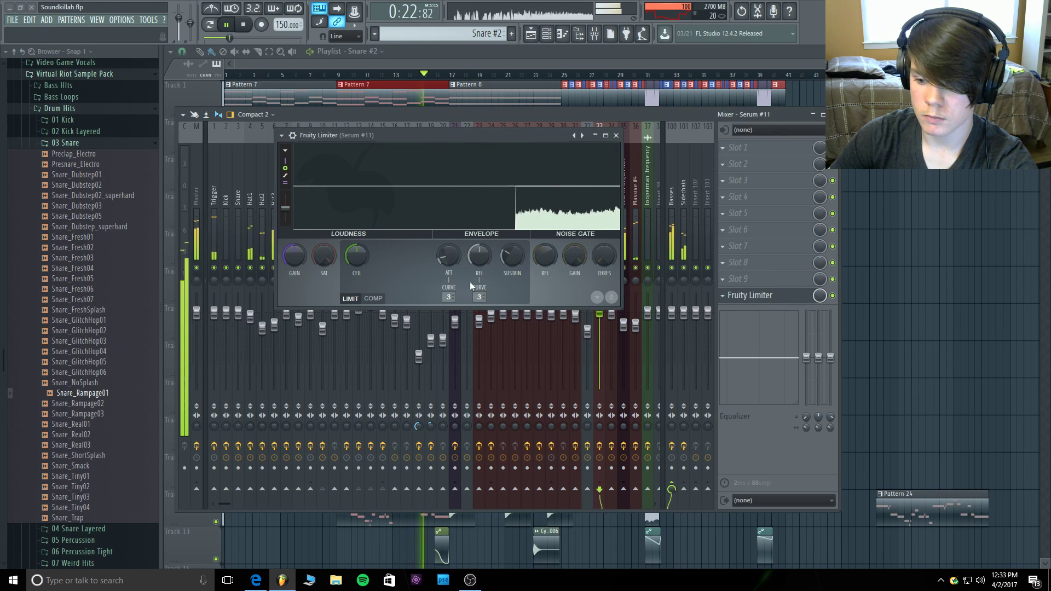
left_click(375, 299)
left_click(478, 297)
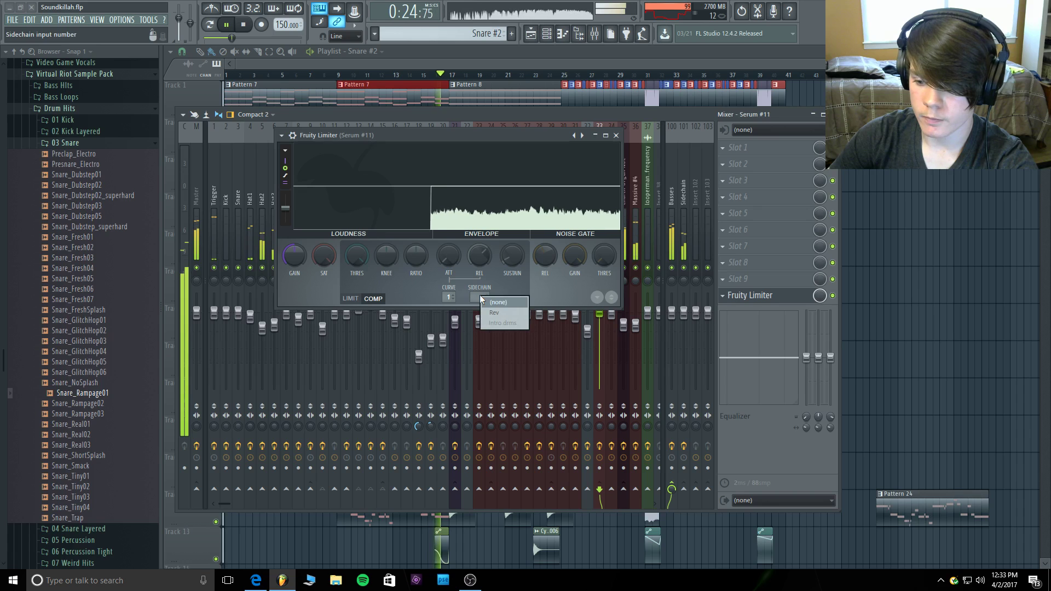
left_click(514, 313)
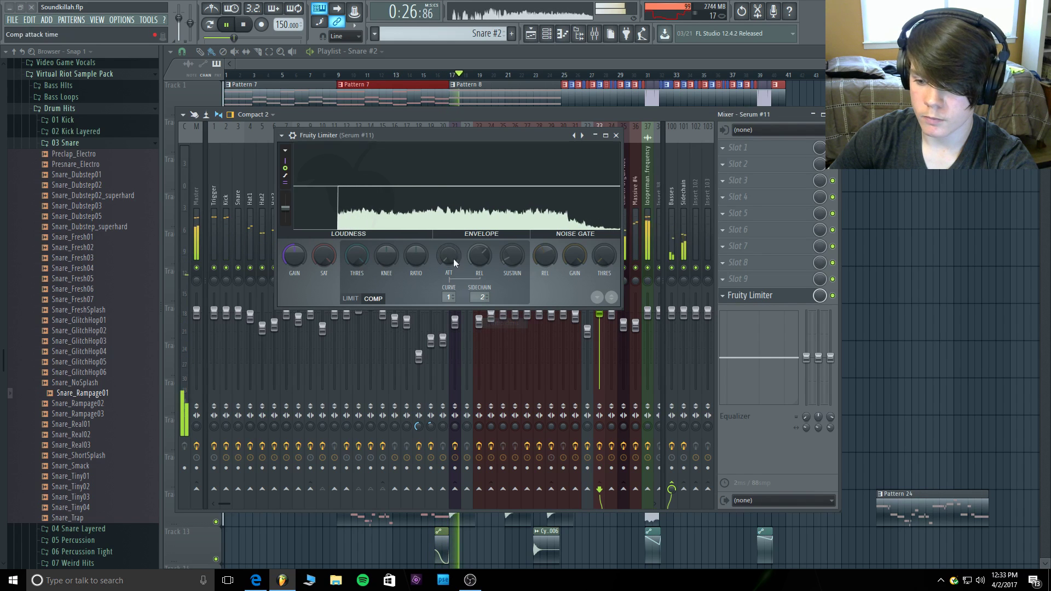
Lower the threshold and raise the ratio of the Serum #11 limiter, close it and return to the playlist.
left_click_drag(359, 255, 359, 309)
left_click_drag(417, 255, 417, 222)
left_click_drag(356, 256, 356, 268)
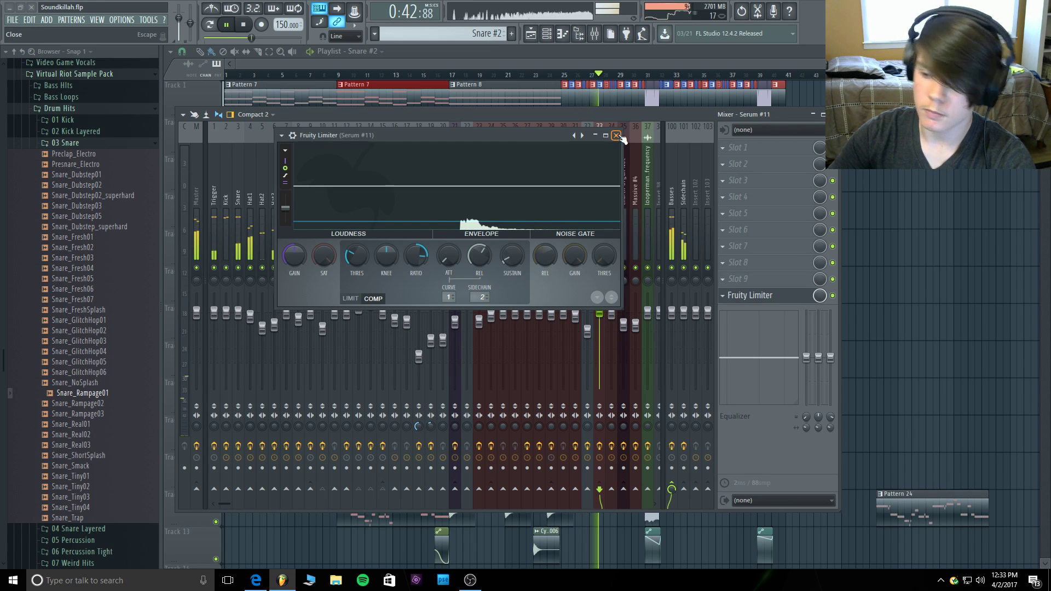
left_click(617, 135)
key("F9")
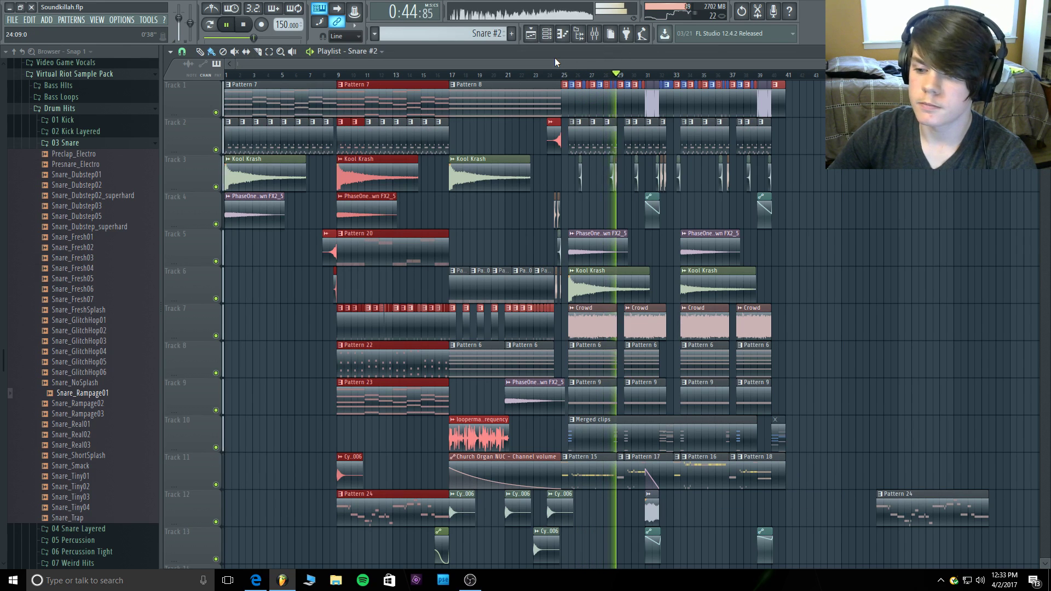
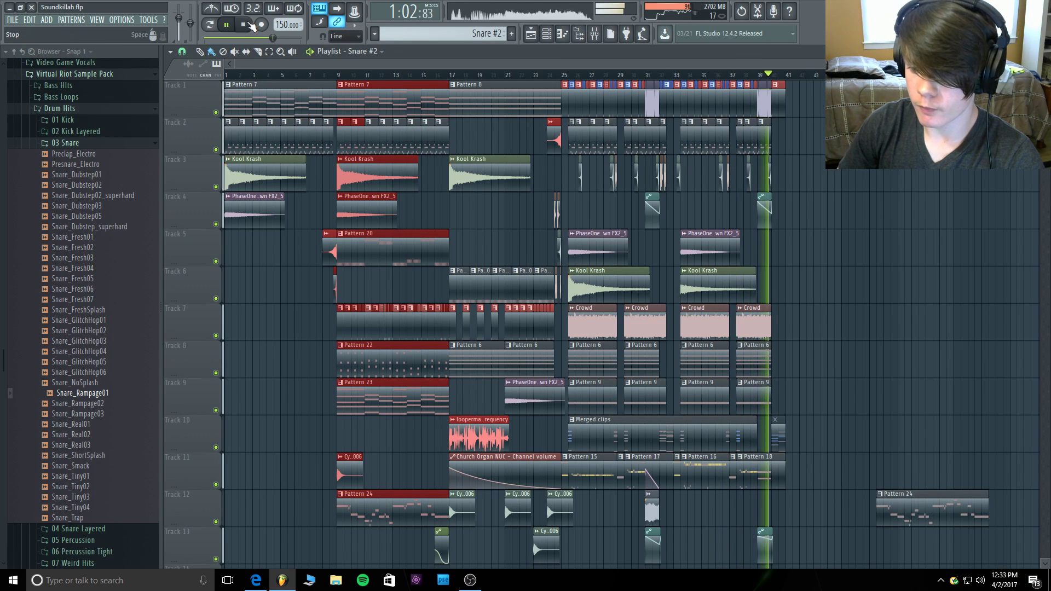
Stop playback, deselect all playlist clips, and briefly audition the arrangement from about bar 22.
left_click(249, 23)
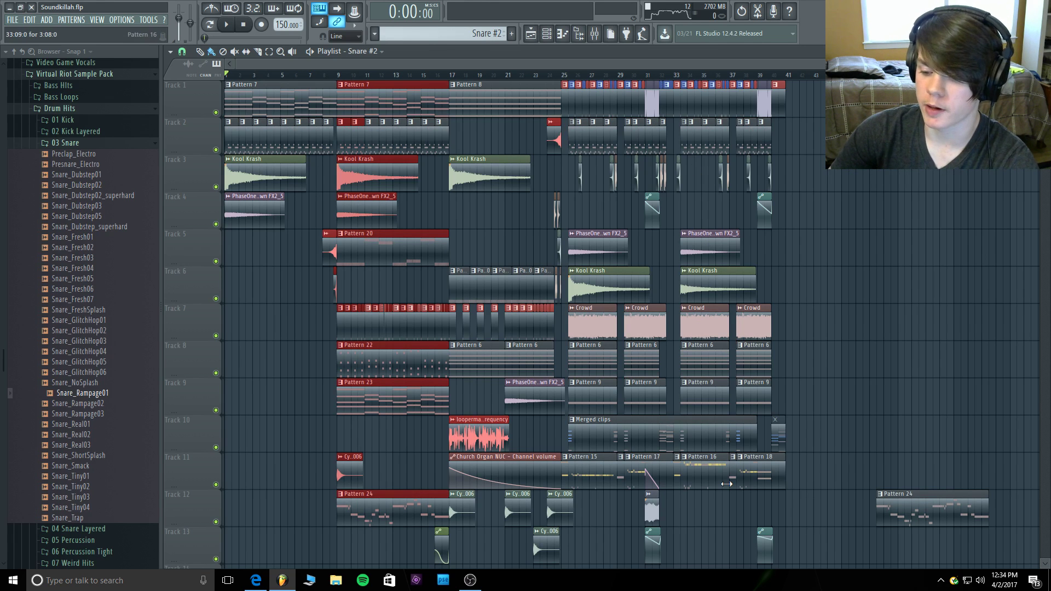
left_click(881, 357)
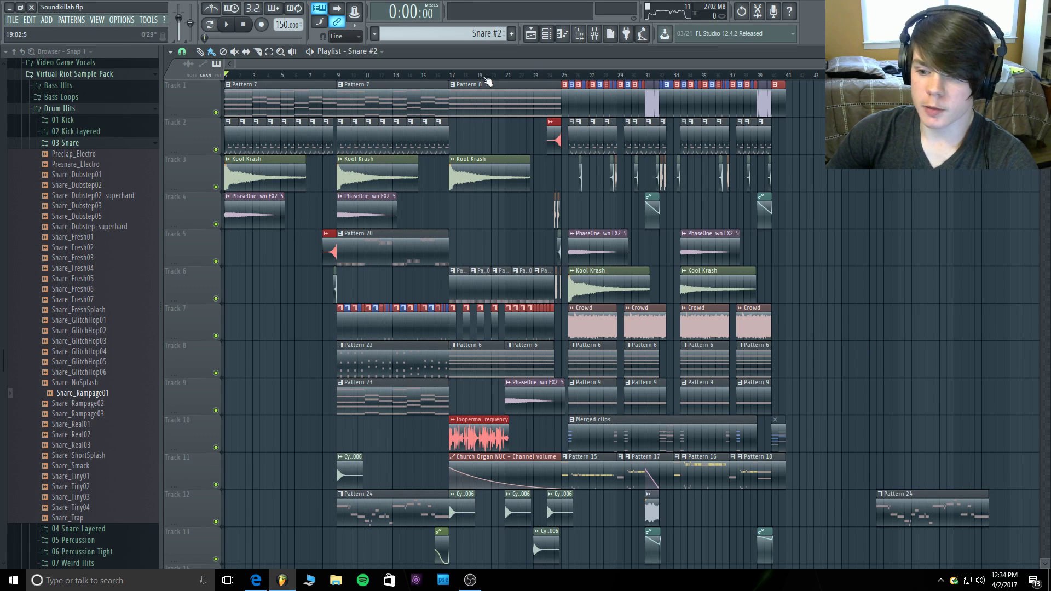
left_click(526, 76)
key("space")
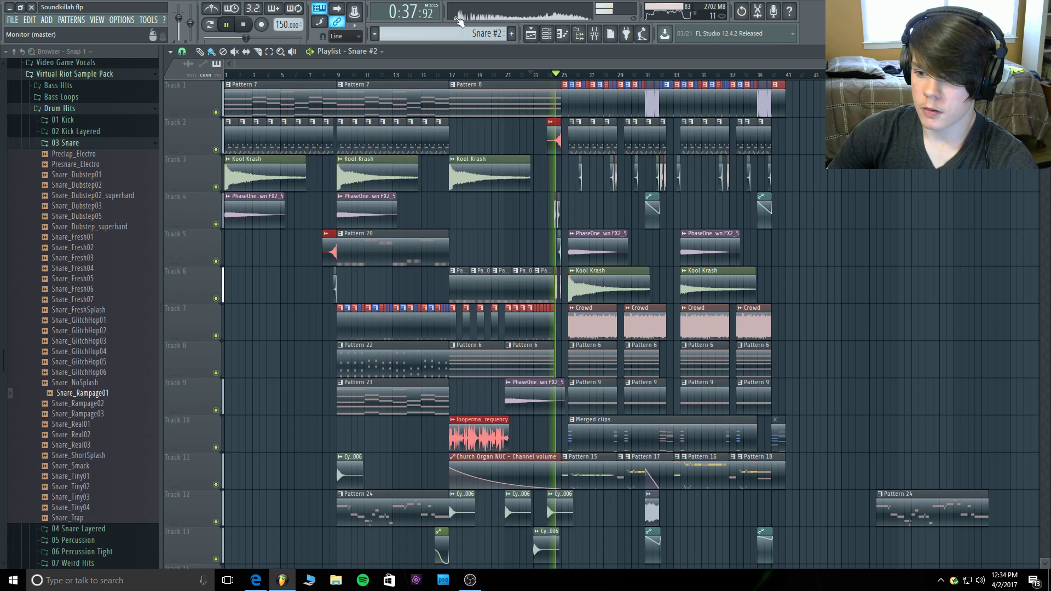
key("space")
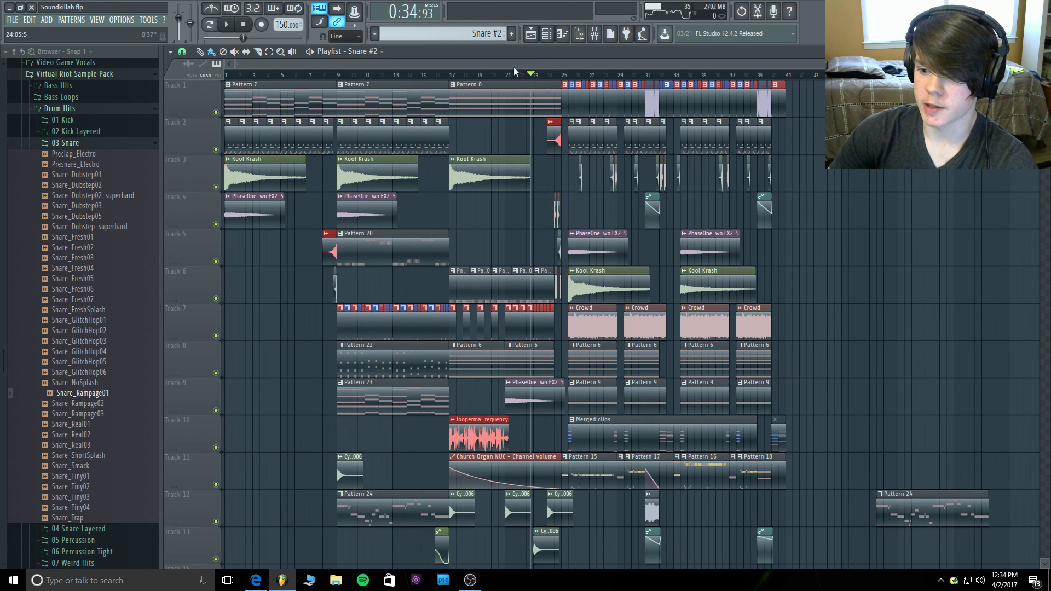
Play the arrangement from about bar 9 and check the track levels in the mixer.
left_click_drag(454, 76, 463, 75)
left_click(453, 75)
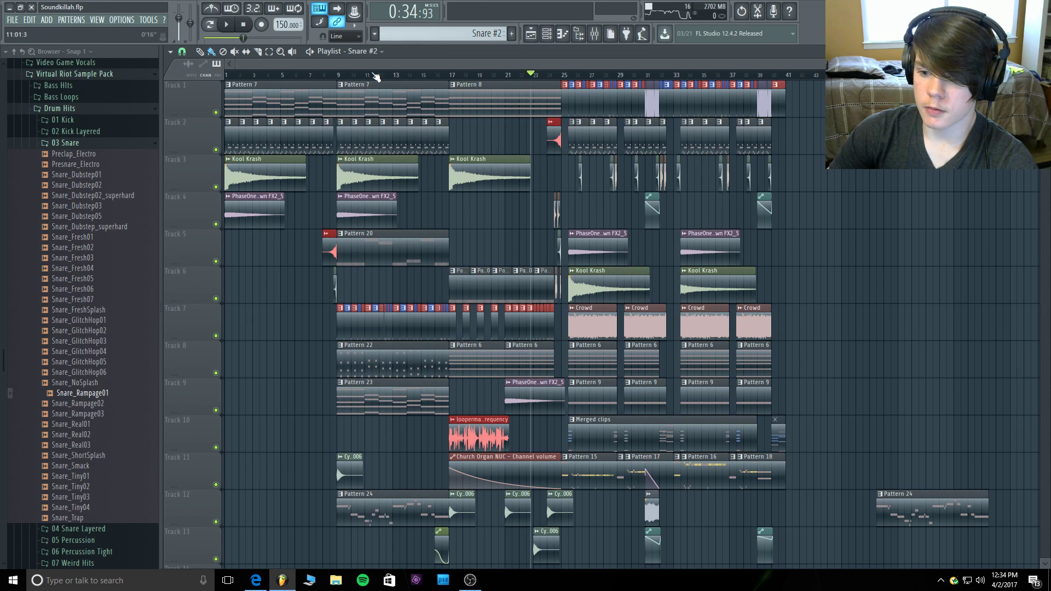
key("space")
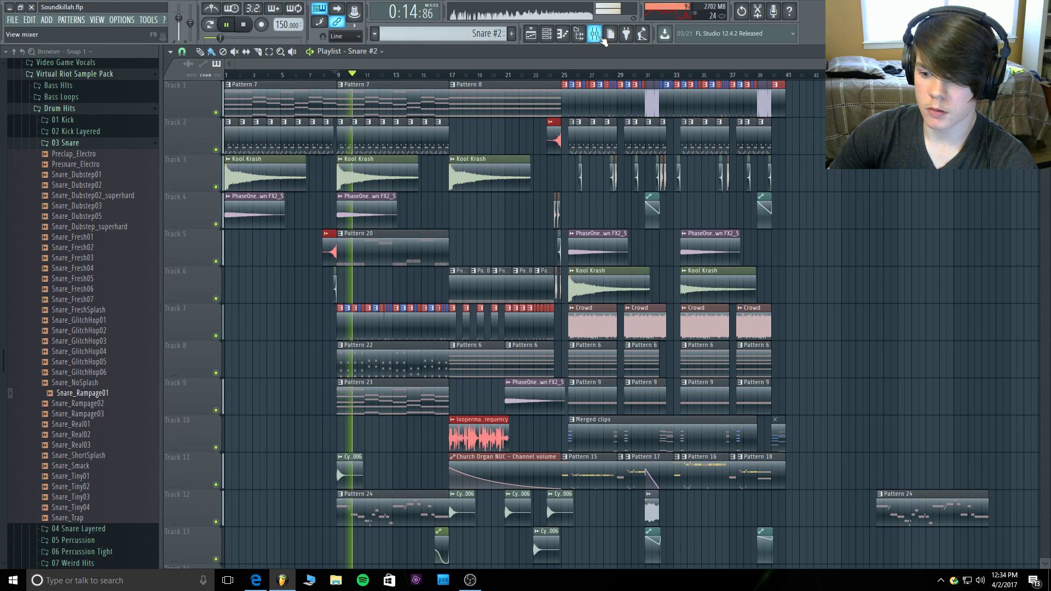
left_click(597, 35)
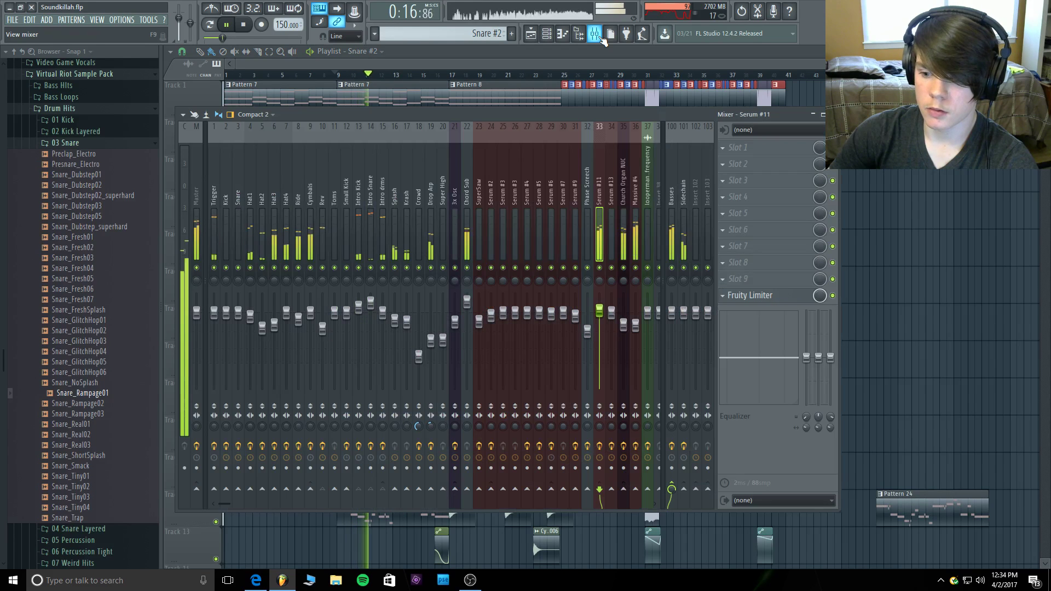
key("F9")
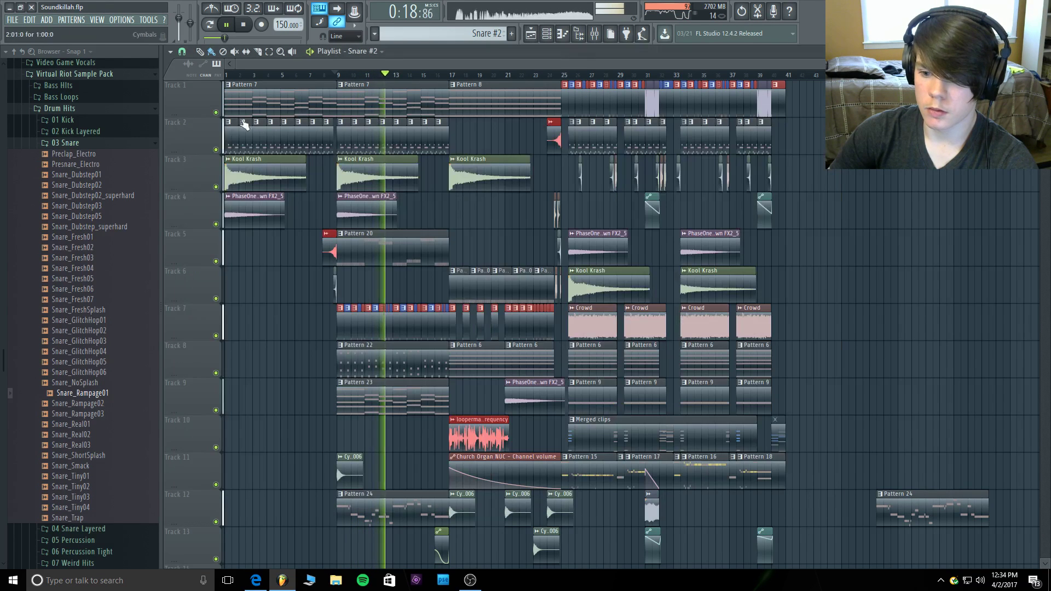
Temporarily mute playlist Track 1 and check the Serum #11 Fruity Limiter's sidechain response, then restore the track and stop playback.
left_click(217, 113)
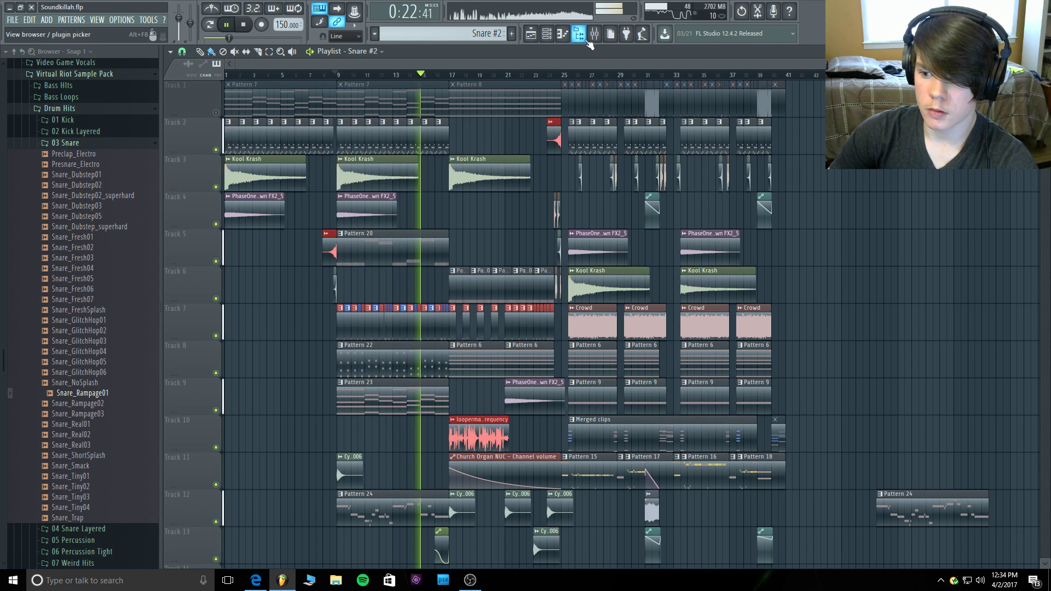
key("F9")
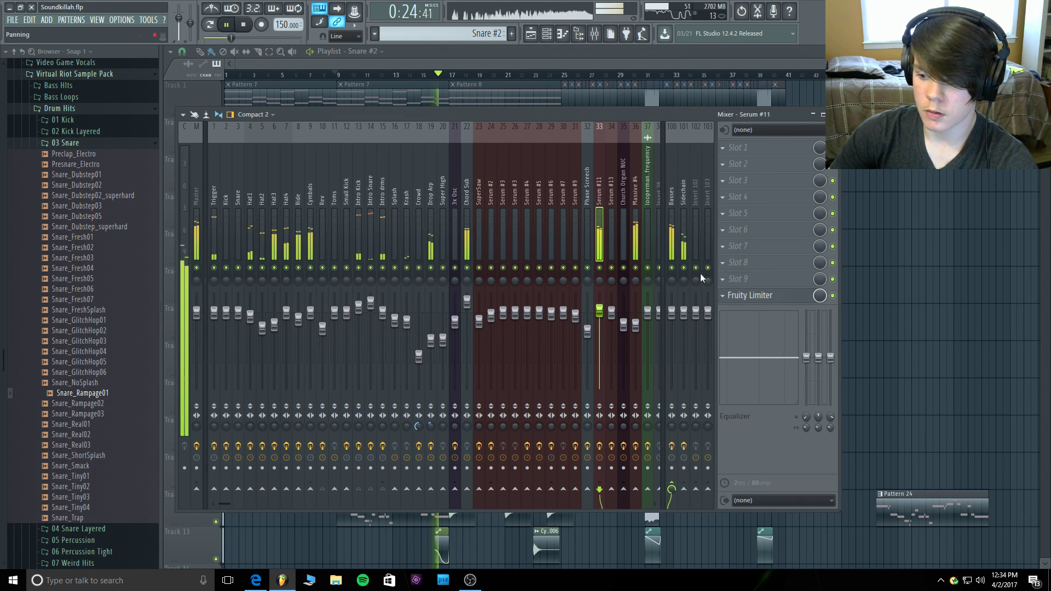
left_click(754, 298)
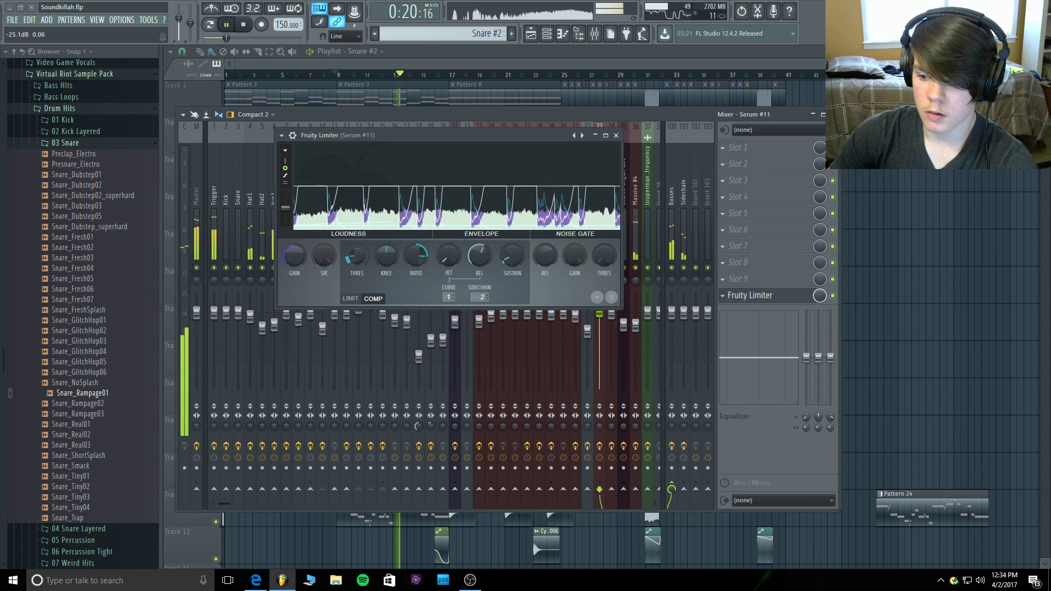
left_click(616, 135)
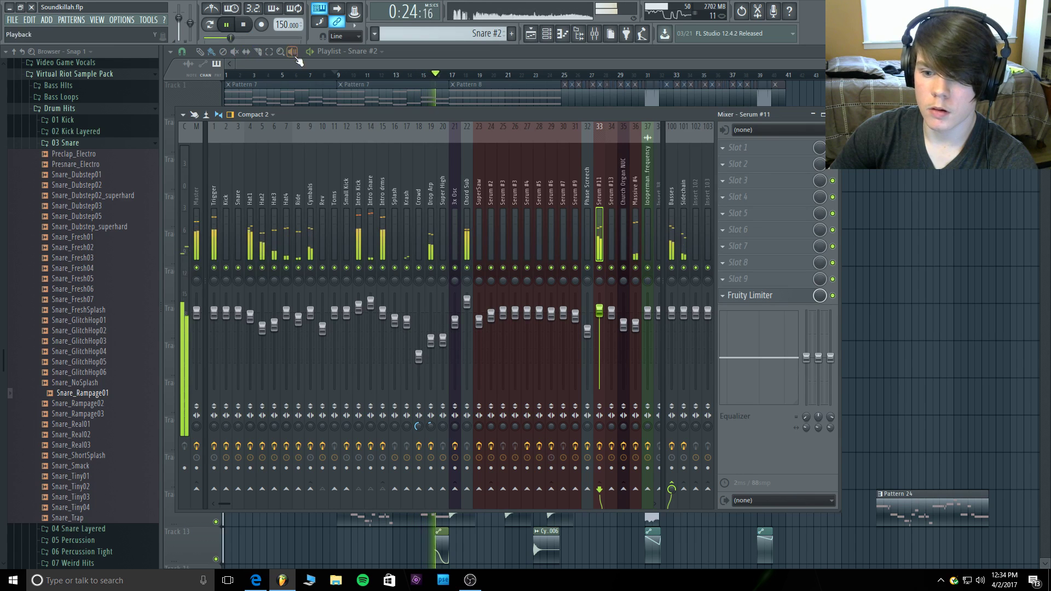
key("F9")
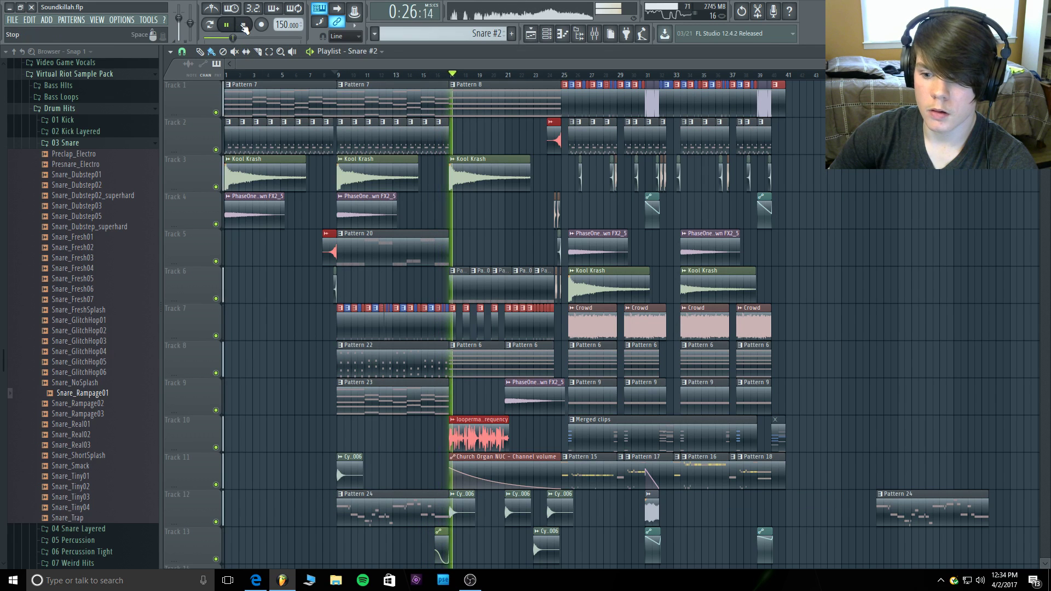
left_click(244, 24)
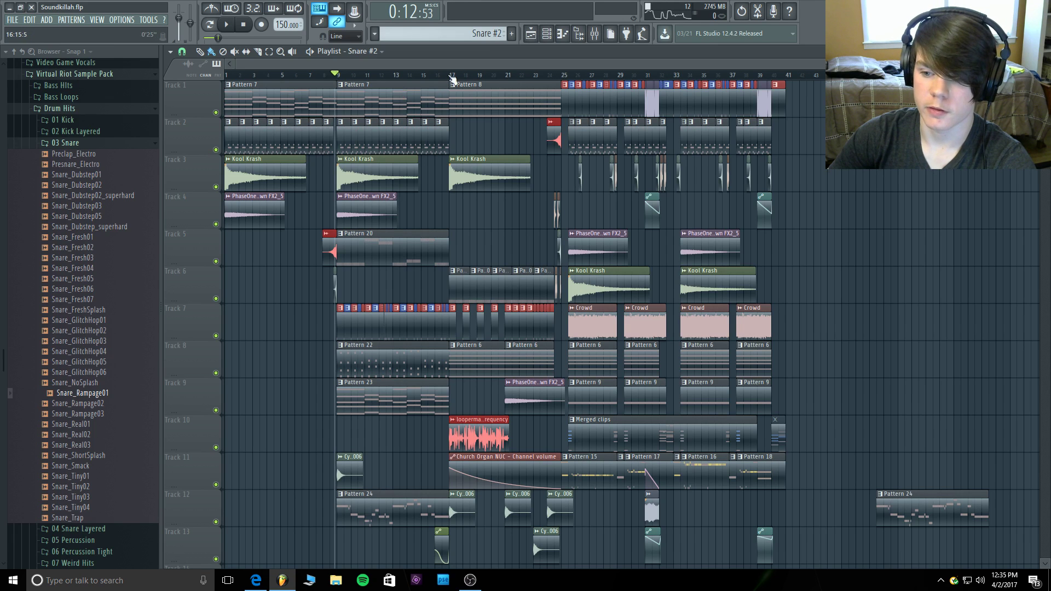
Clear the trial time selection near bar 17 and set the playlist snap to 1/3 beat.
mouse_move(453, 79)
left_mouse_down()
mouse_move(568, 82)
mouse_move(450, 79)
left_mouse_up()
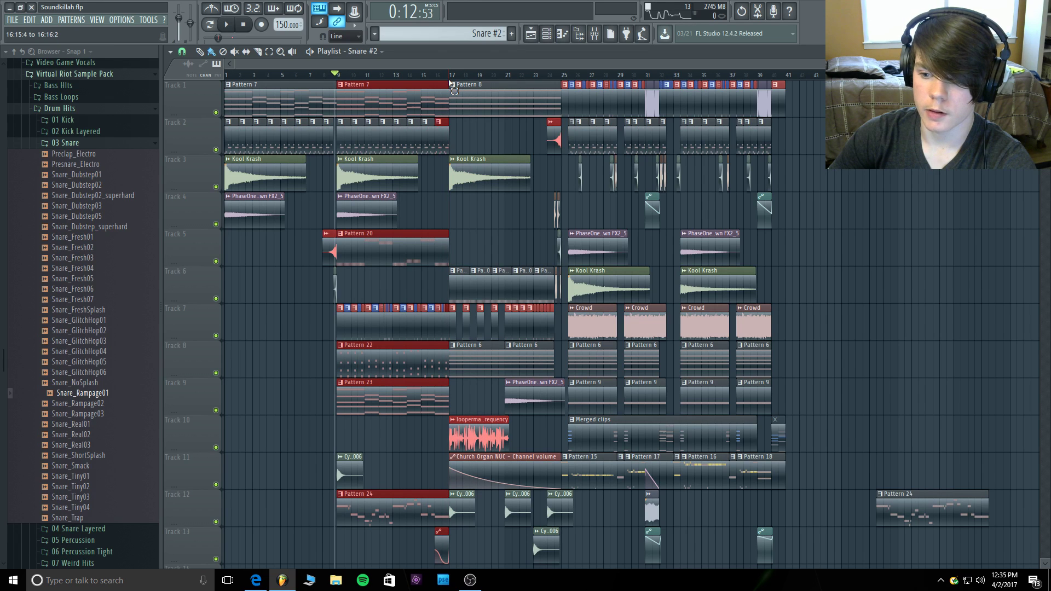
left_click(449, 81)
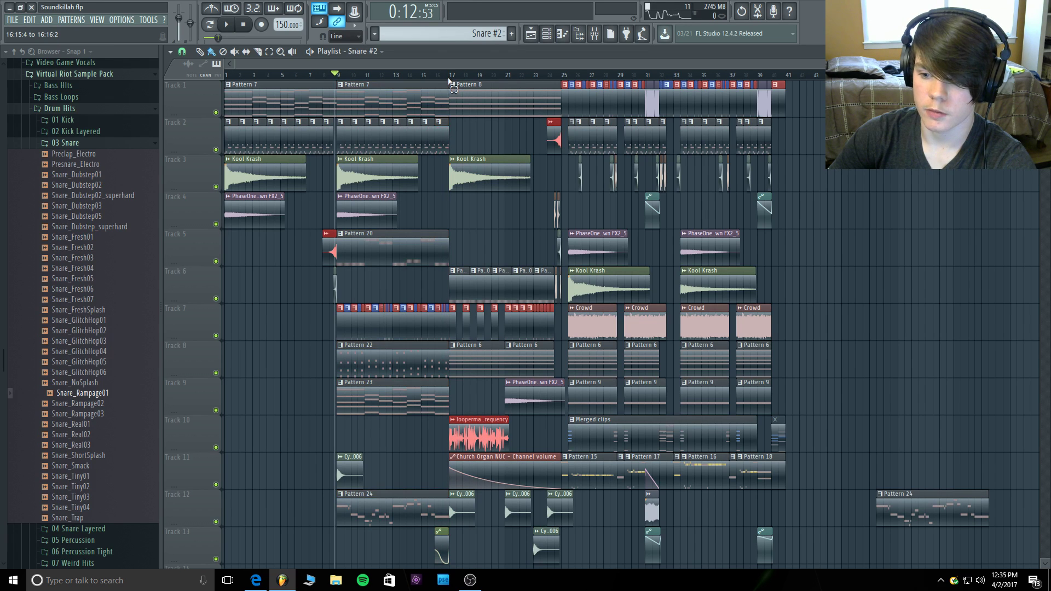
left_click(172, 51)
mouse_move(219, 95)
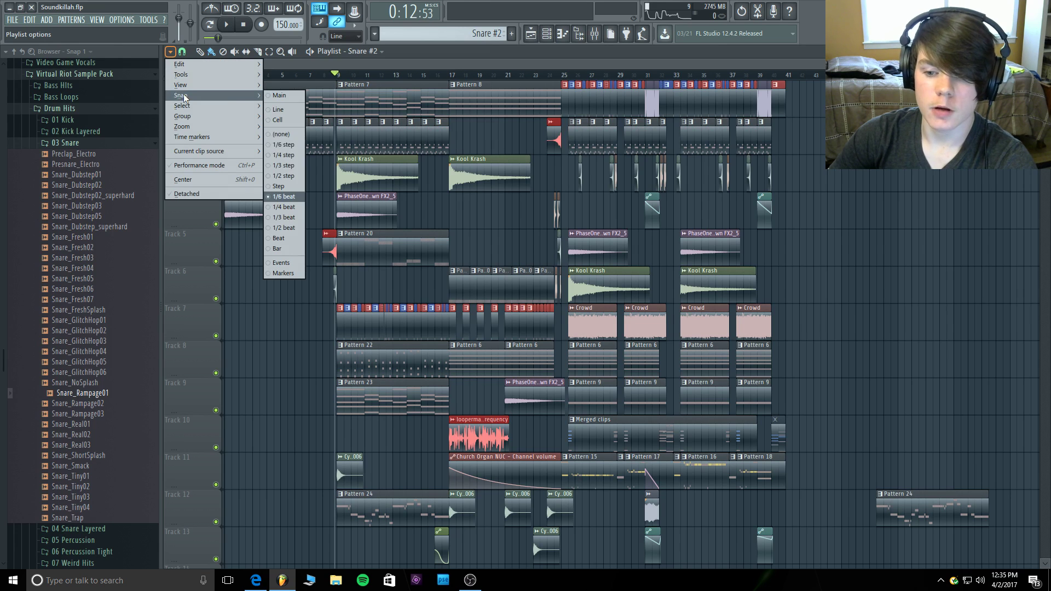
left_click(299, 218)
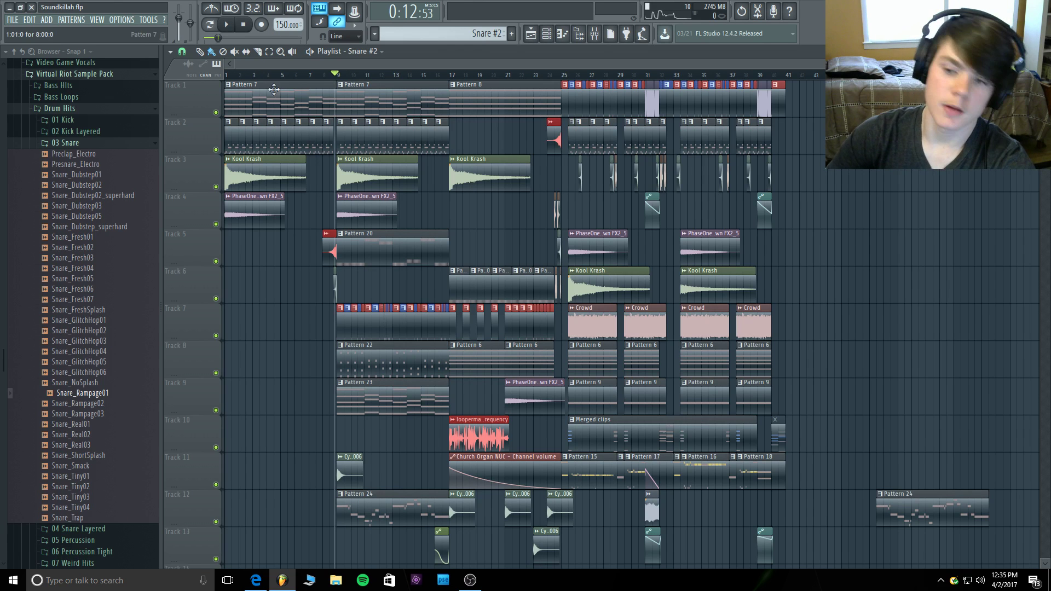
Audition the build-up around bar 17 and set a playlist time selection from 17:01:0 to 24:09:0.
left_click_drag(234, 66, 382, 85)
left_click(313, 78)
key("space")
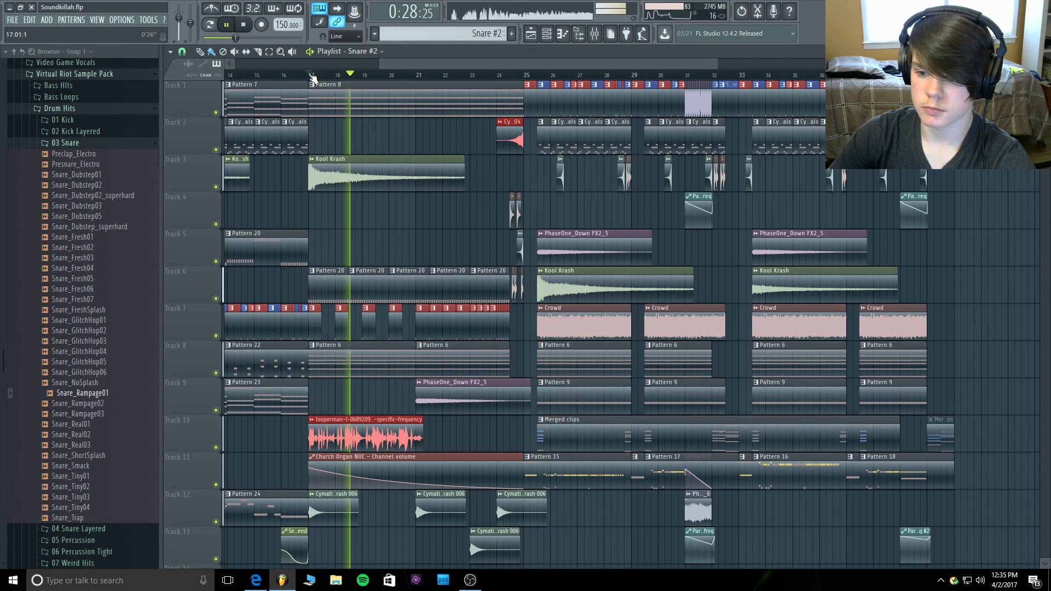
left_click(283, 76)
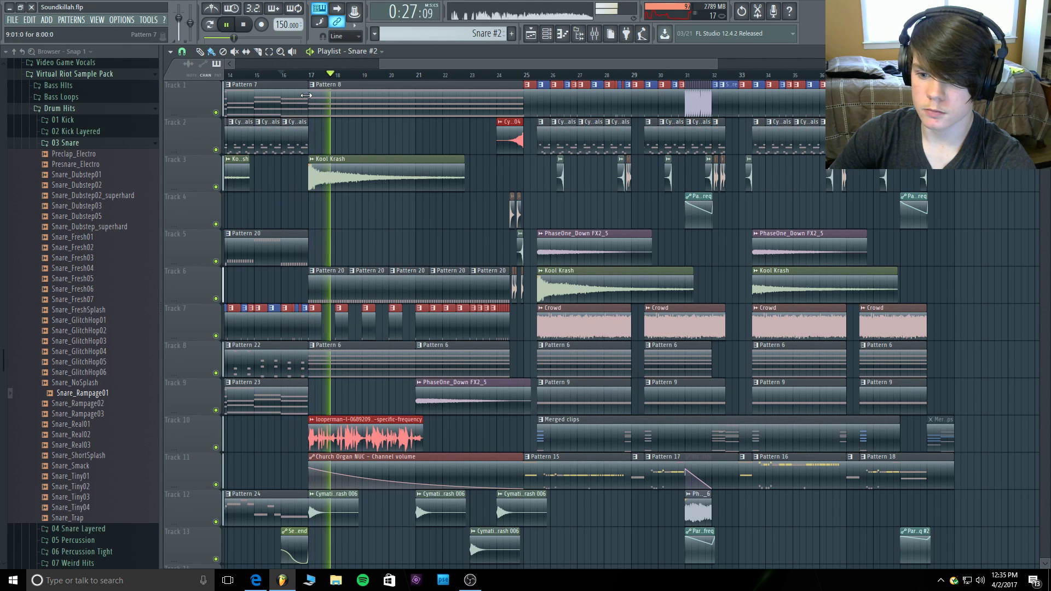
key("space")
left_click_drag(312, 80, 512, 82)
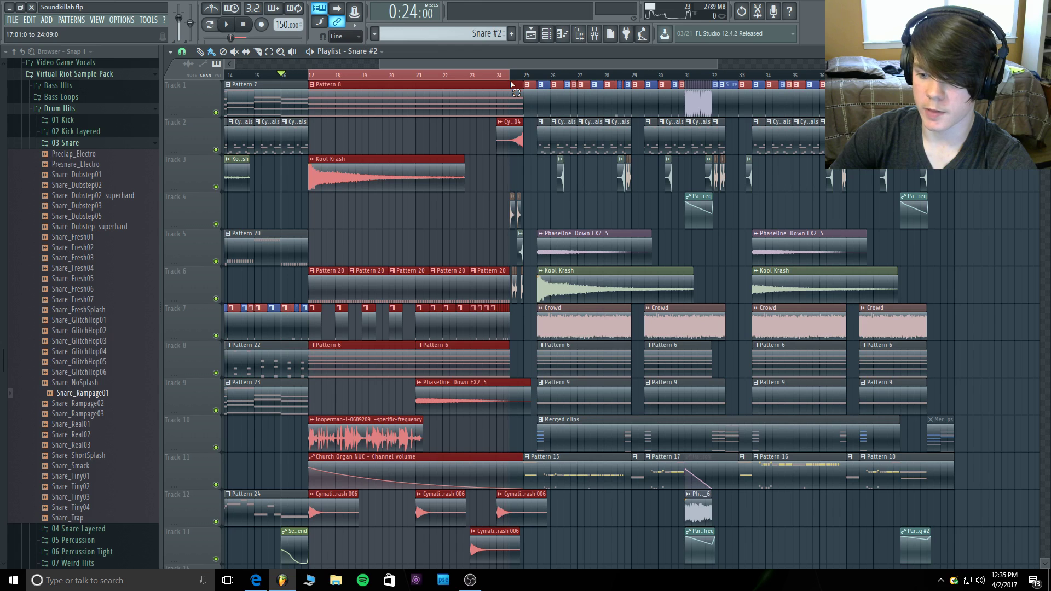
Play the selected build-up with the Chord Sub mixer track briefly soloed, leaving that track selected for editing.
left_click(594, 33)
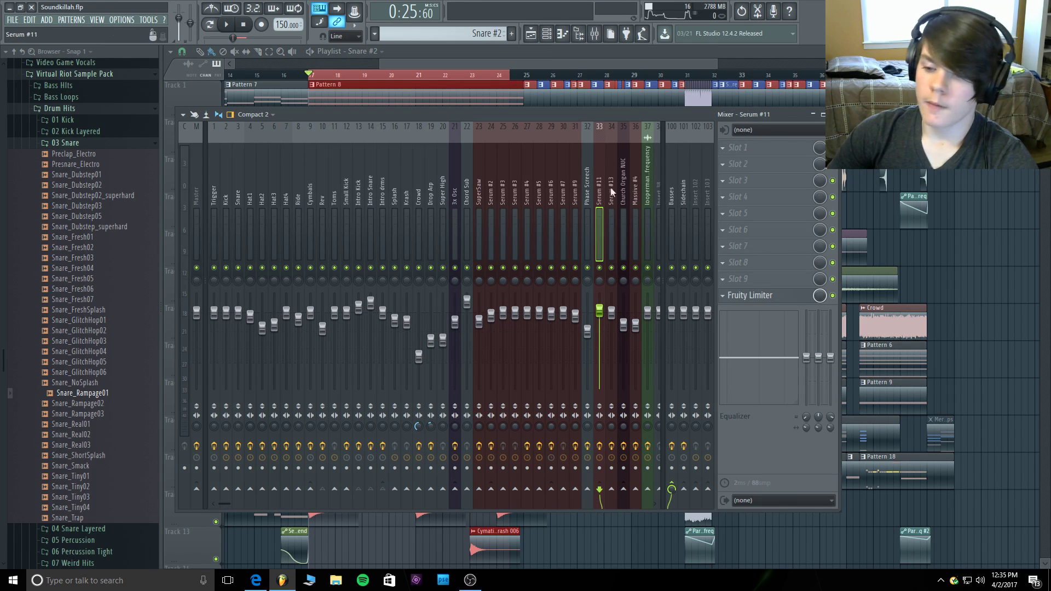
key("space")
right_click(468, 268)
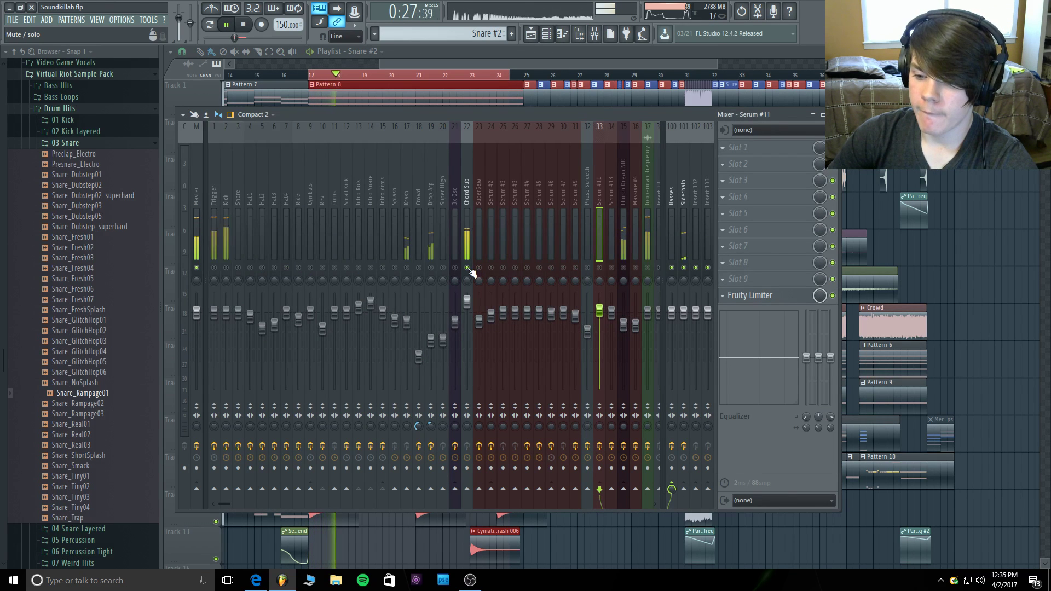
right_click(468, 269)
left_click(469, 228)
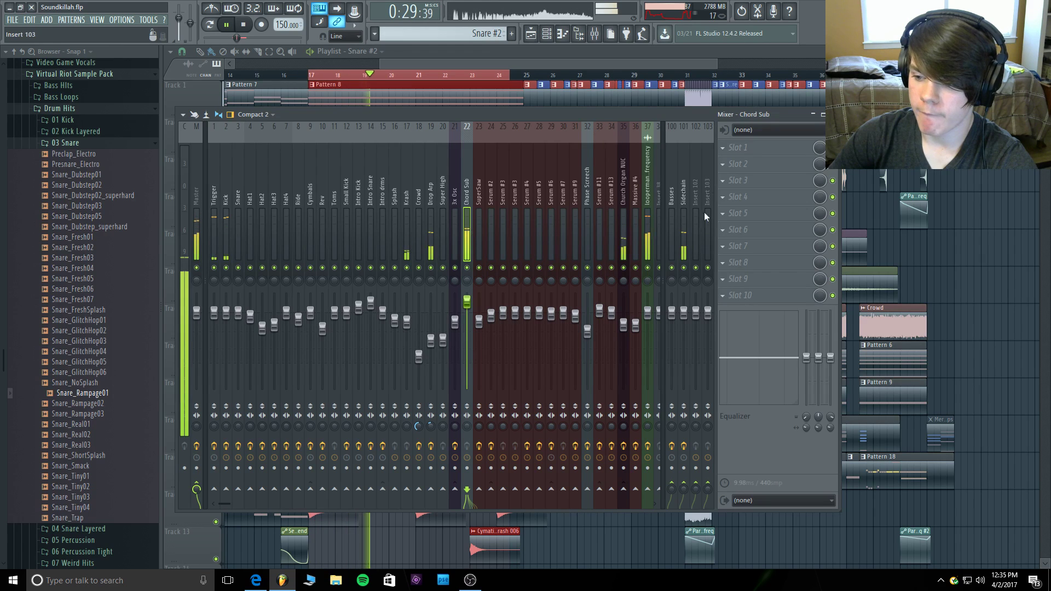
key("space")
Add Fruity parametric EQ 2 to slot 1 of Chord Sub, with band 1 as a high pass lowered to the bottom of the spectrum.
left_click(738, 148)
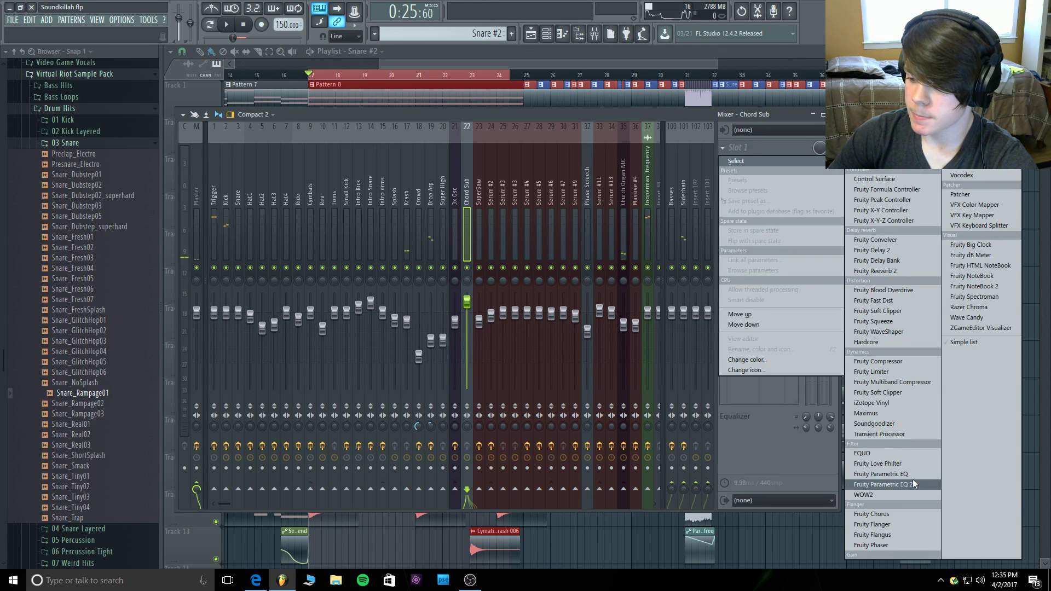
left_click(882, 485)
mouse_move(269, 82)
left_mouse_down()
mouse_move(270, 108)
mouse_move(268, 91)
left_mouse_up()
left_click_drag(263, 210, 264, 228)
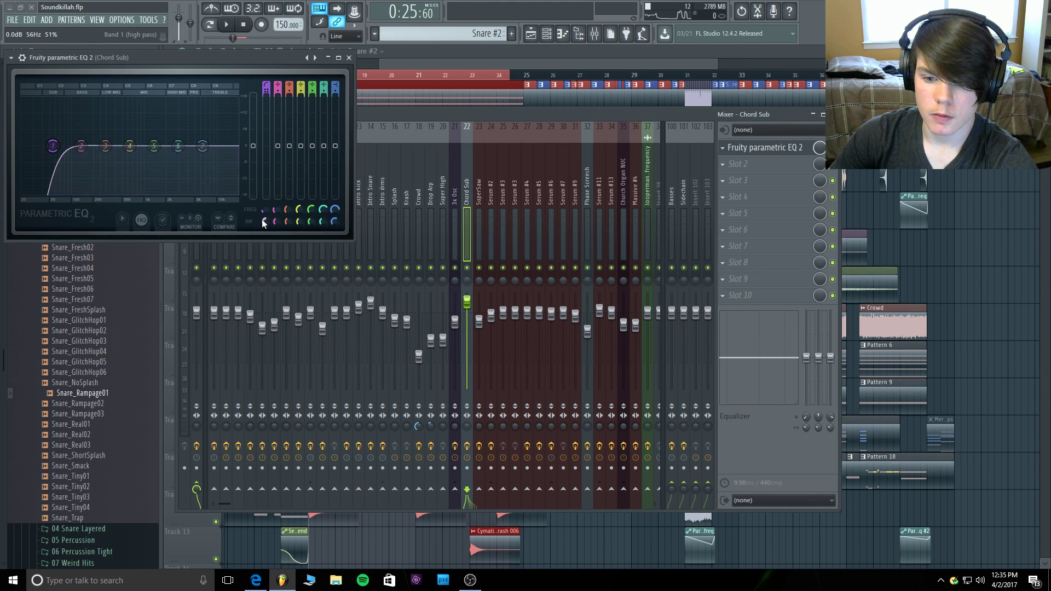
left_click_drag(53, 145, 24, 147)
key("space")
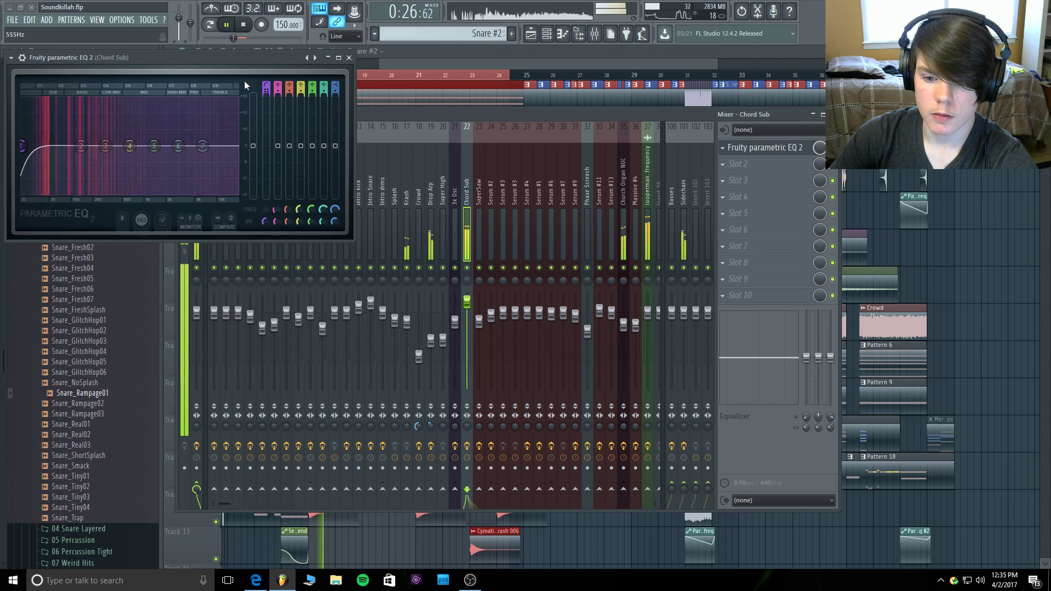
key("space")
Create an automation clip for the Chord Sub EQ's band 1 frequency and return to the playlist.
right_click(263, 207)
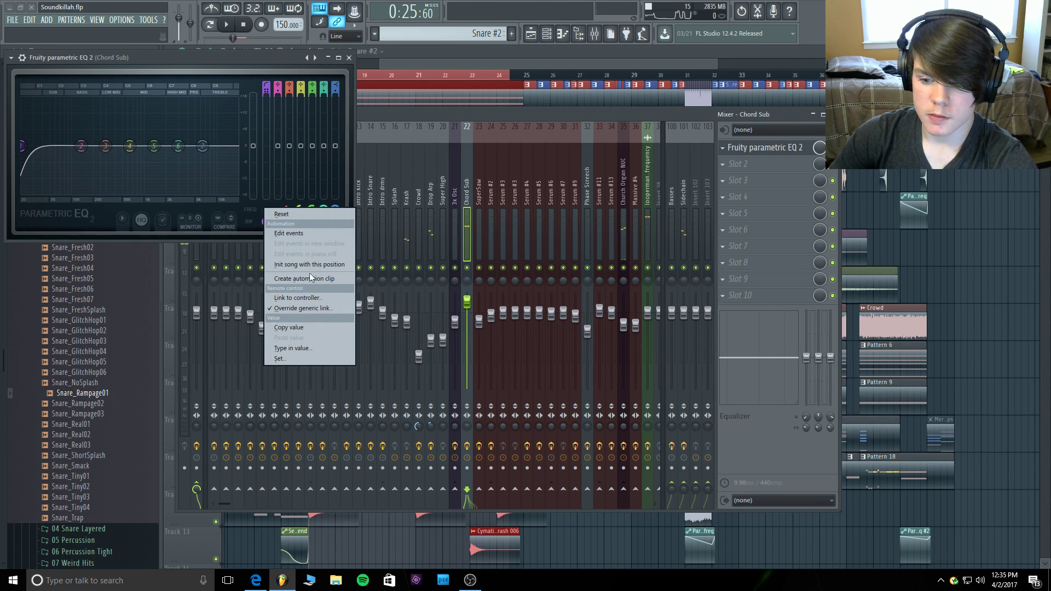
left_click(310, 277)
left_click(349, 57)
left_click(502, 50)
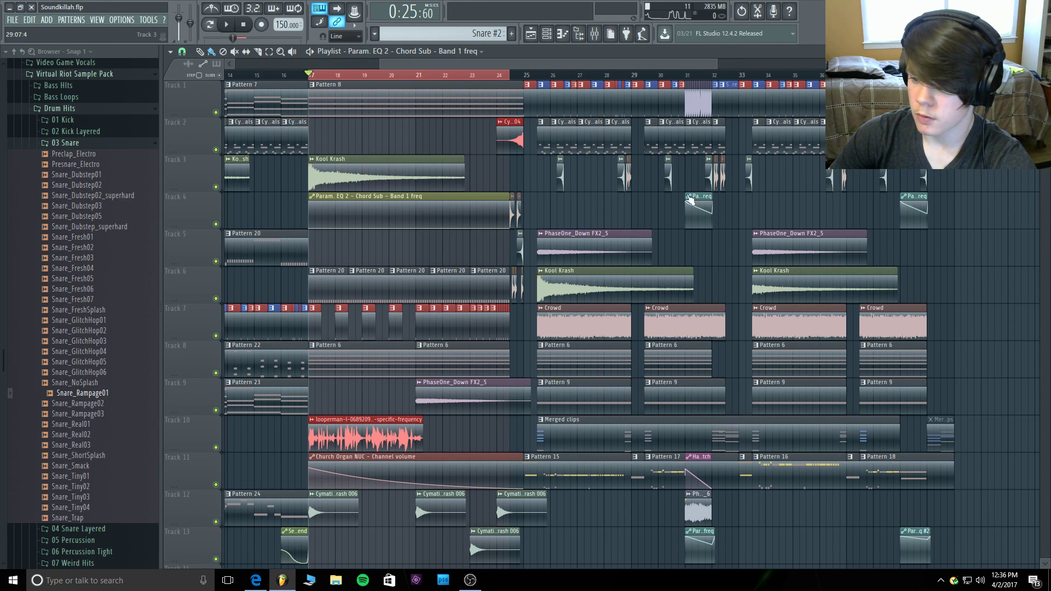
Move the bar 17 Kool Krash clip to Track 2 and the EQ automation clip to Track 3, extending the automation to bar 25.
mouse_move(407, 164)
left_mouse_down()
mouse_move(410, 137)
mouse_move(404, 149)
left_mouse_up()
left_click(404, 199)
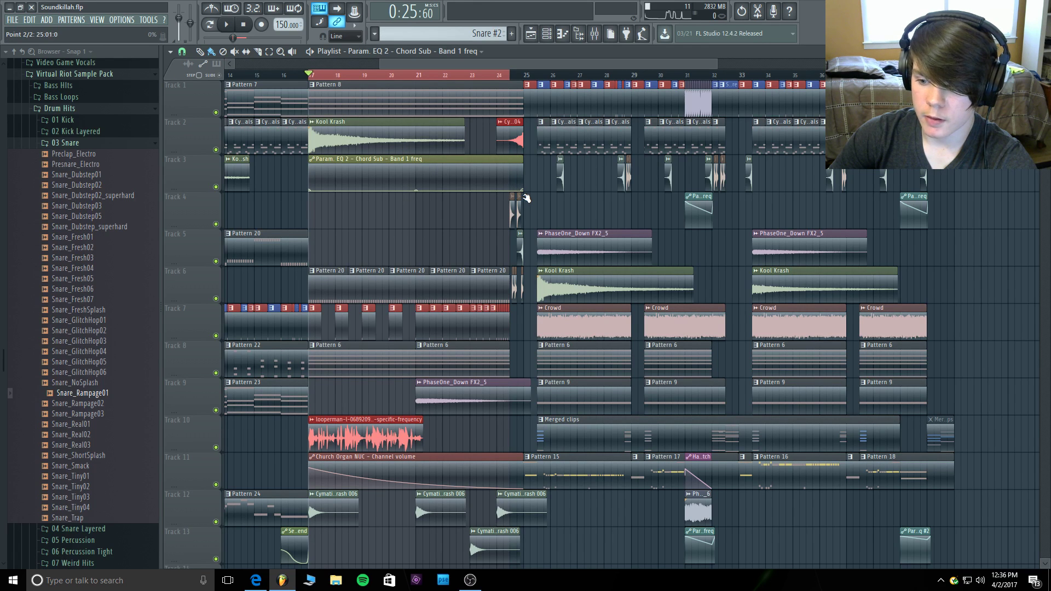
Add an automation point at 24:09:0 raised to about 64% for a rising high-pass sweep, and play it back.
scroll(724, 75, "up", 5)
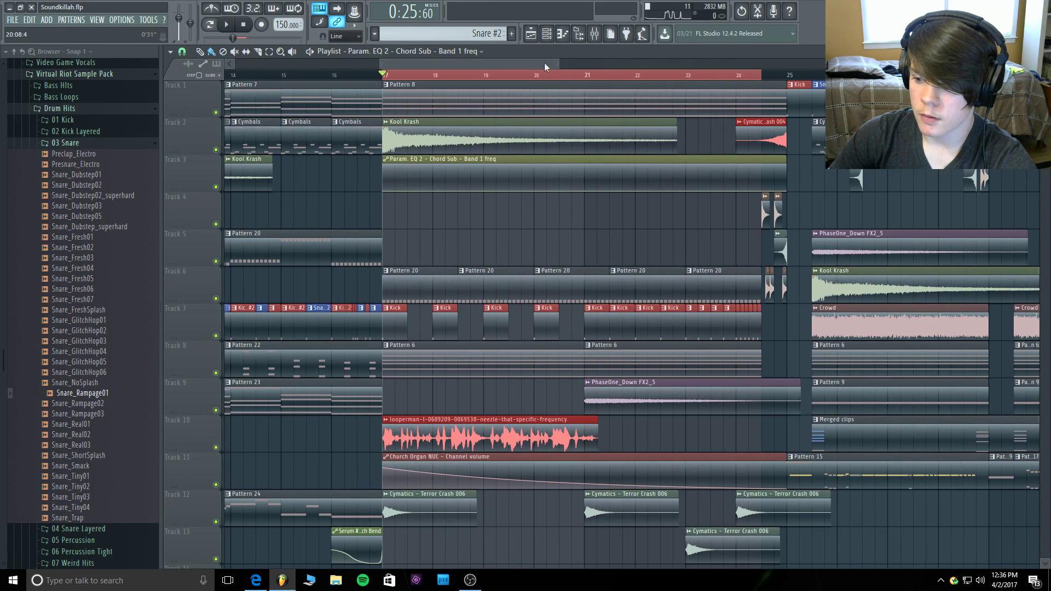
scroll(497, 65, "down", 1)
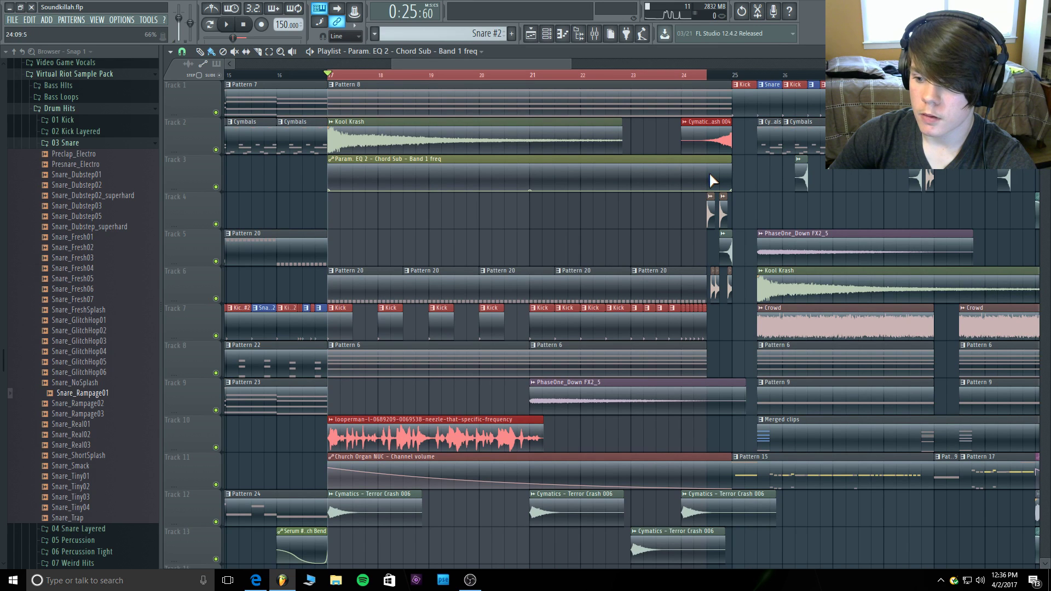
left_click_drag(708, 181, 709, 175)
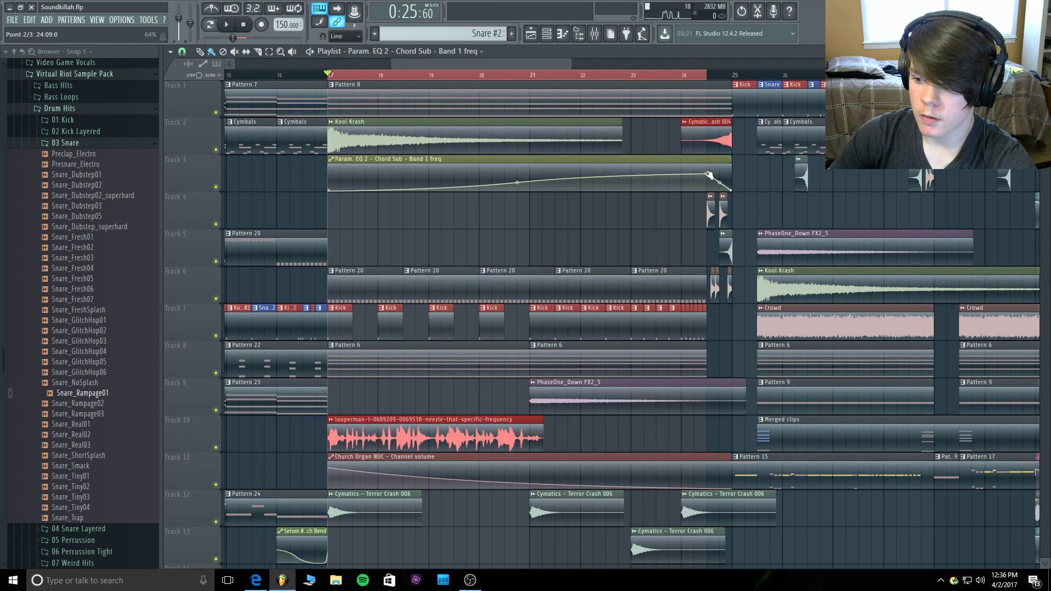
key("space")
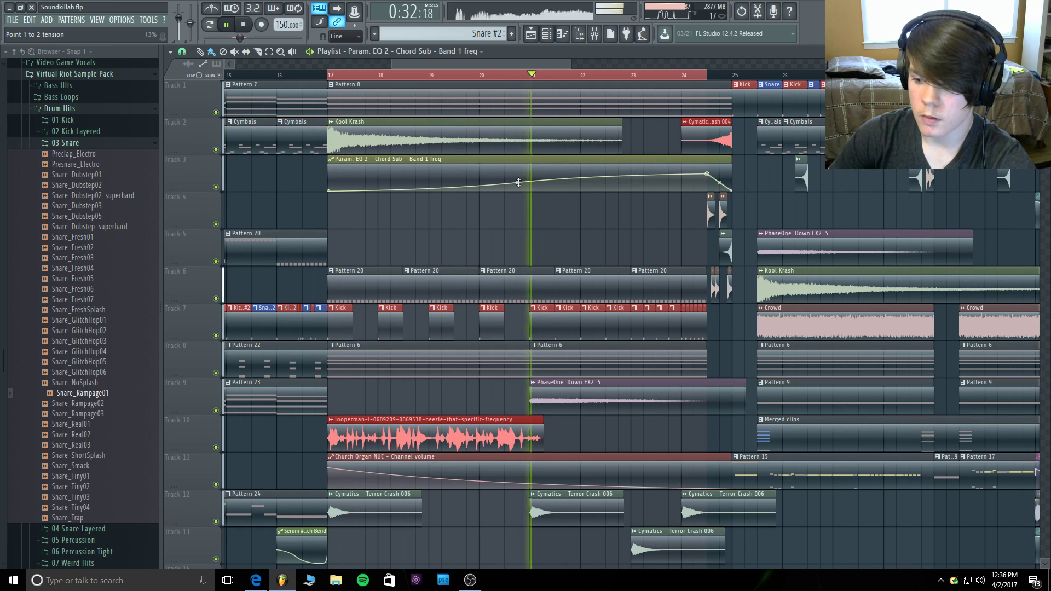
Straighten the rising section of the Track 3 EQ automation and play the build-up from bar 17 into the drop.
left_click_drag(519, 183, 519, 183)
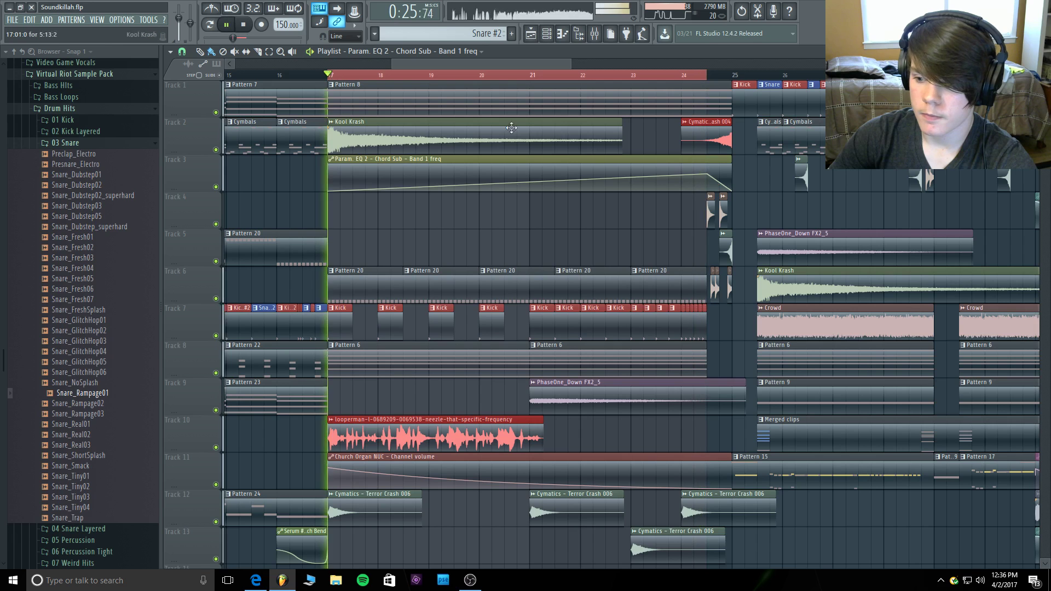
right_click(707, 175)
left_click(707, 176)
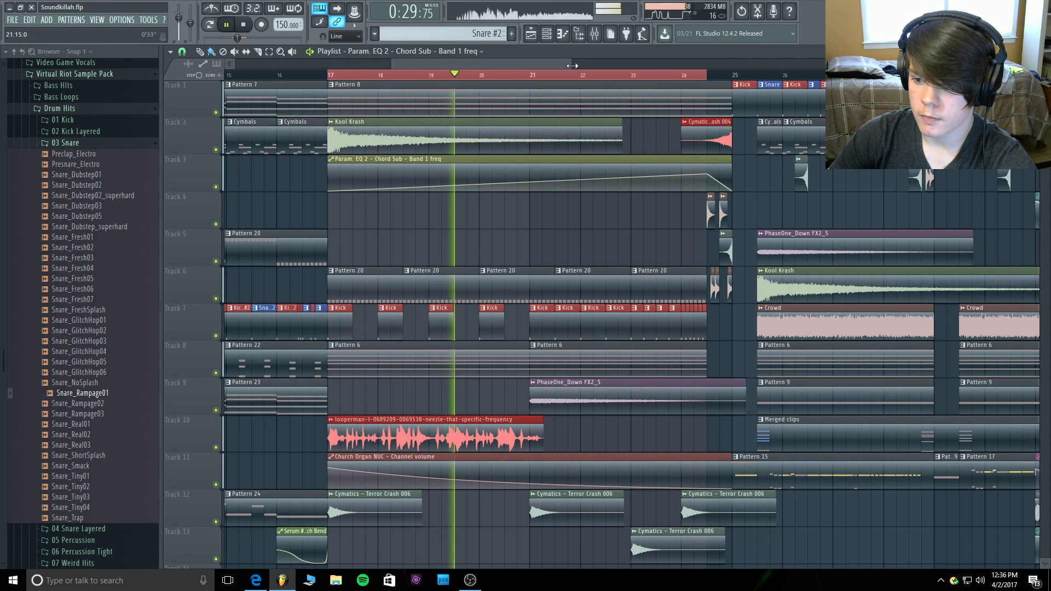
left_click_drag(571, 64, 618, 64)
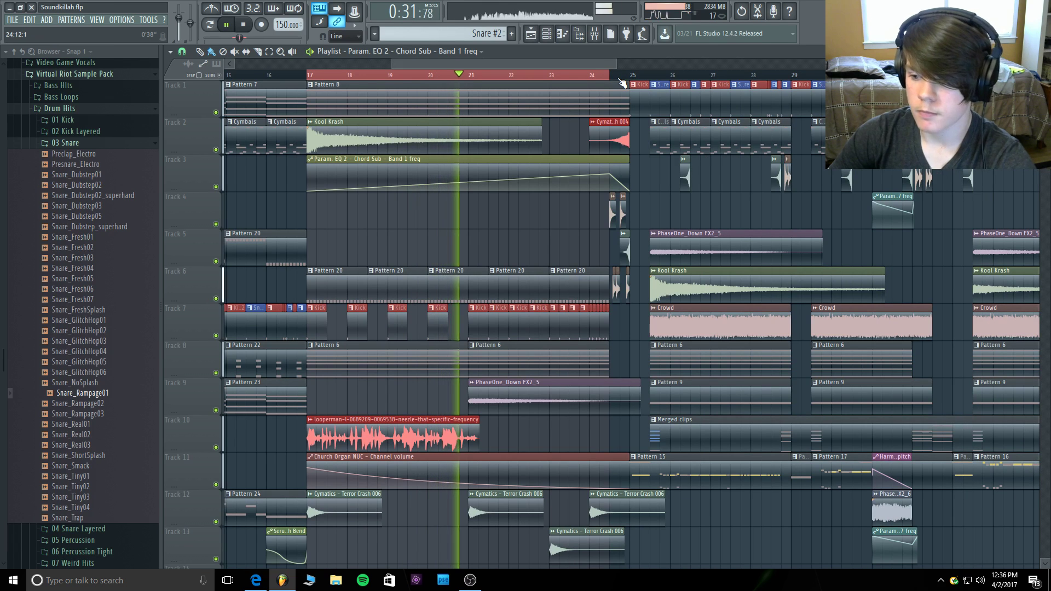
left_click_drag(310, 75, 421, 75)
left_click(364, 78)
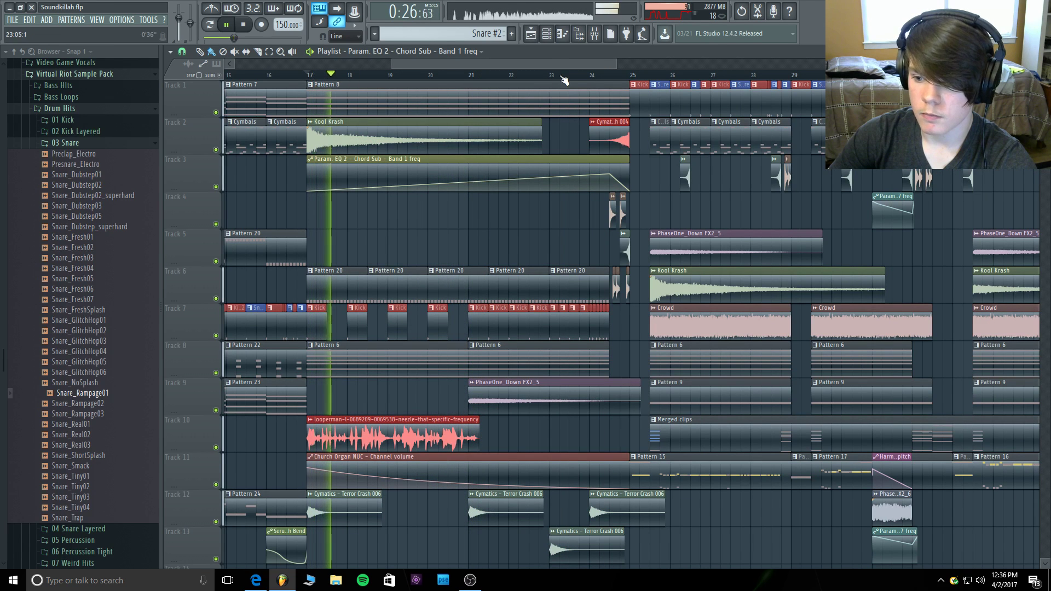
left_click(526, 78)
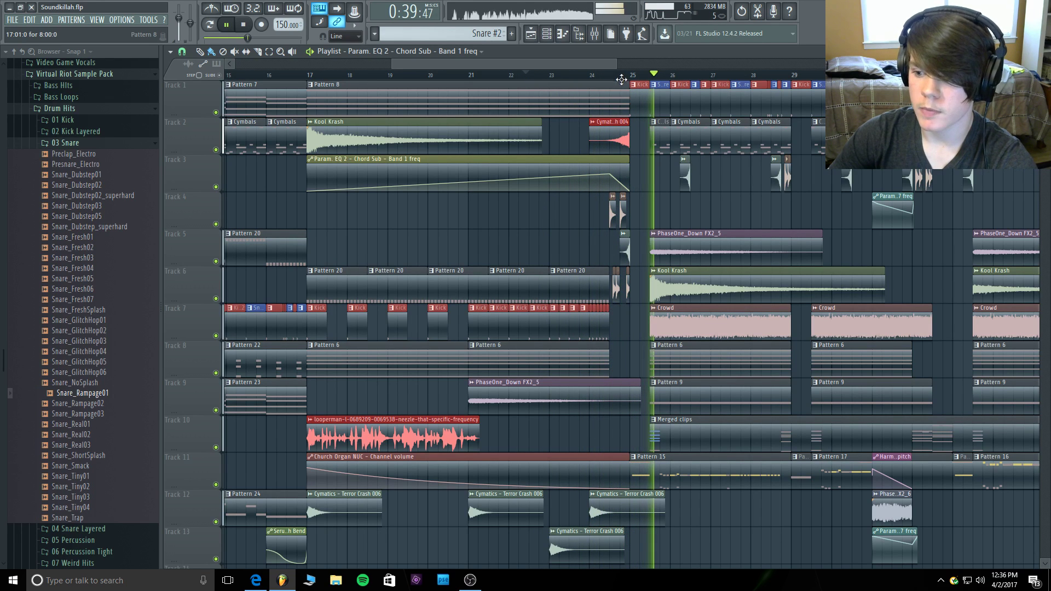
key("space")
Mark bars 17 to 25 as the loop range, solo Track 7, and delete its Kick clips within that range.
left_click_drag(629, 80, 310, 82)
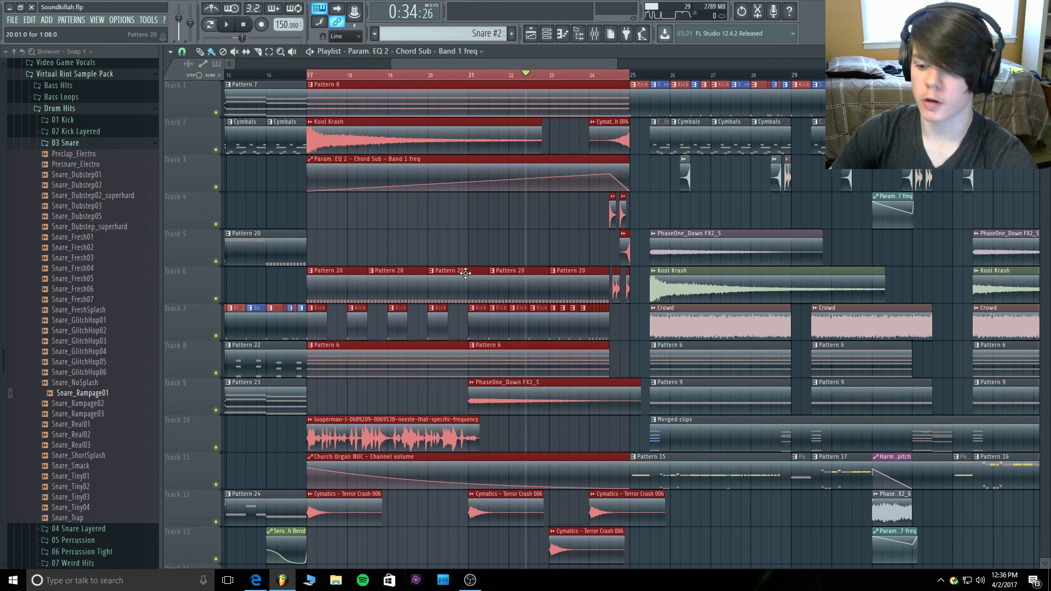
right_click(216, 335)
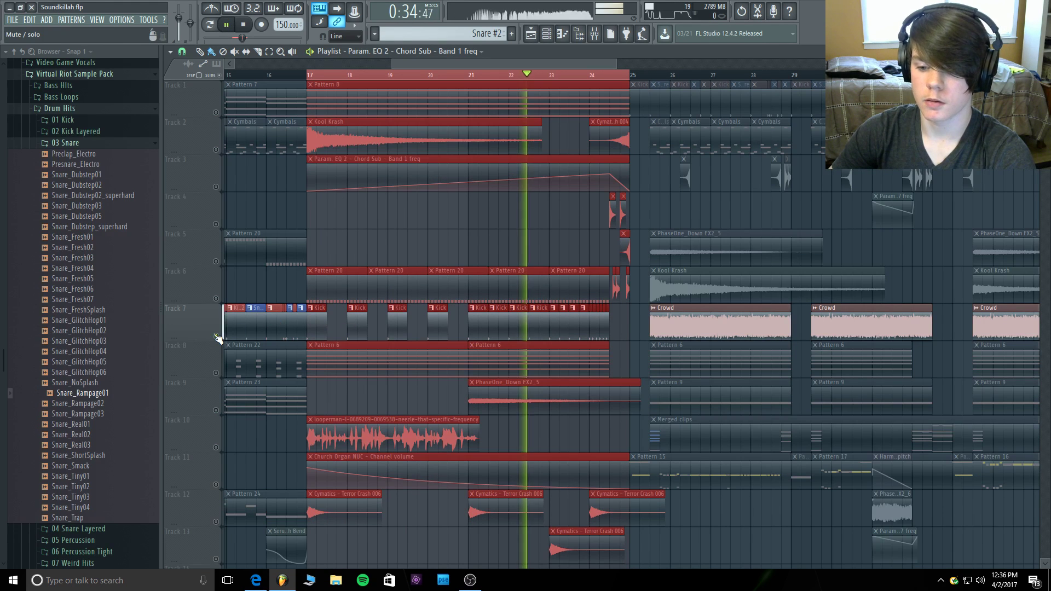
left_click_drag(389, 66, 346, 65)
left_click_drag(700, 330, 470, 327)
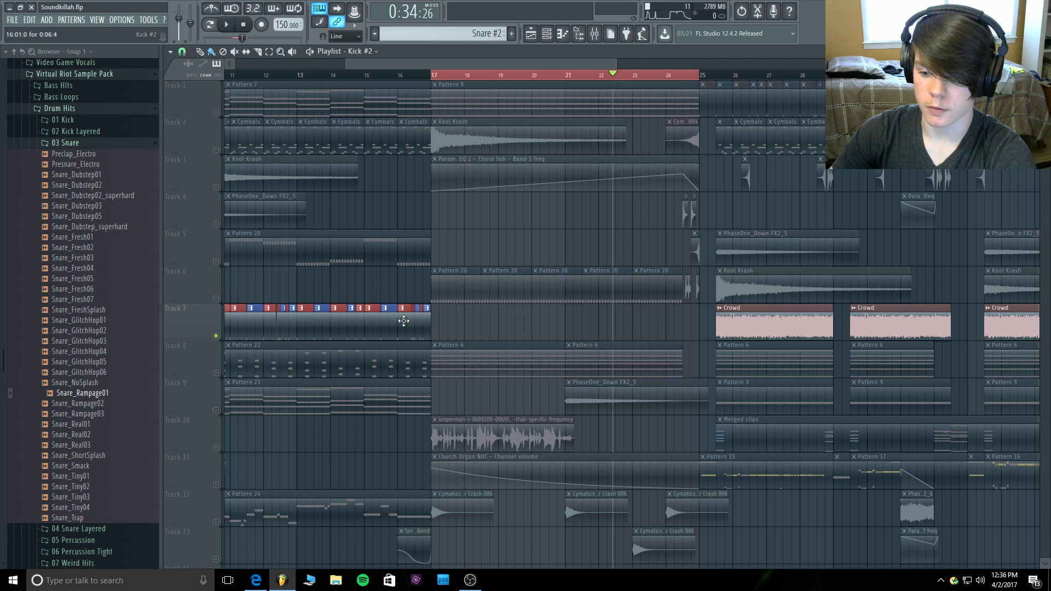
Place a Kick #2 clip at bar 17 on Track 7 and play it back.
left_click(437, 319)
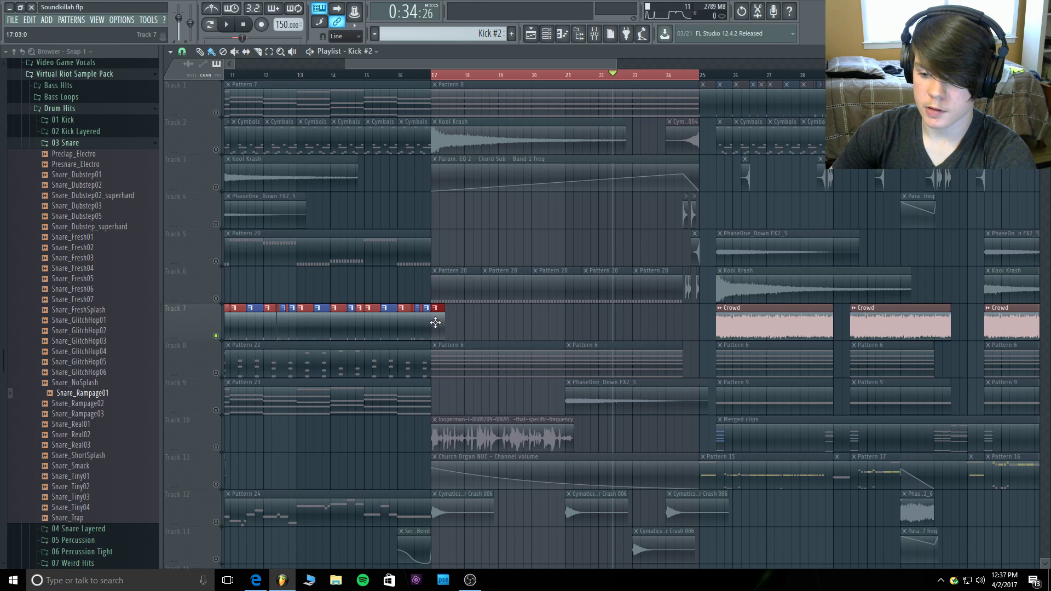
left_click_drag(618, 64, 571, 64)
left_click_drag(344, 65, 418, 76)
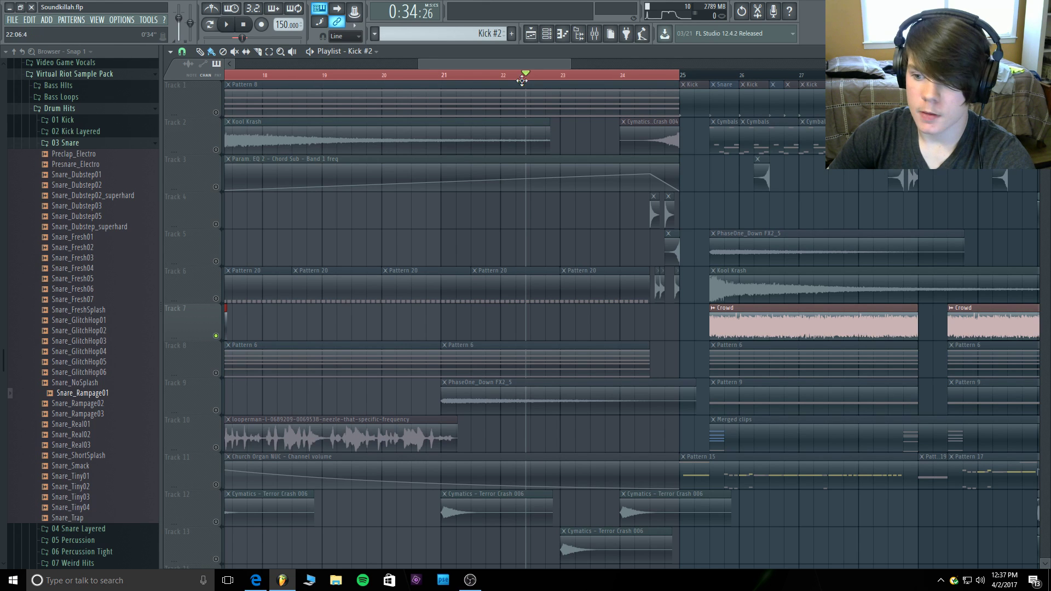
left_click_drag(530, 64, 507, 71)
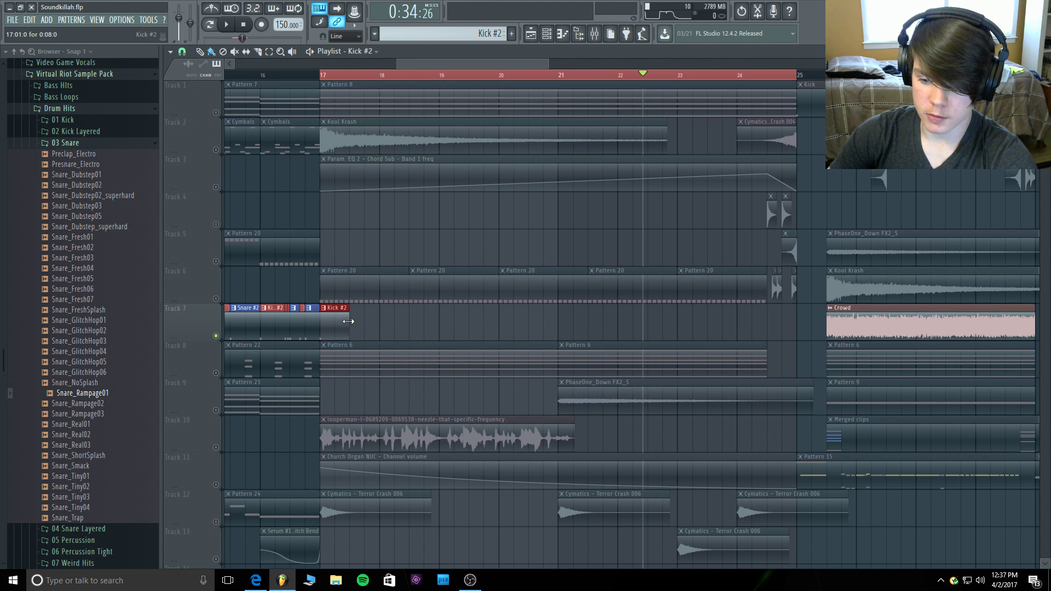
key("space")
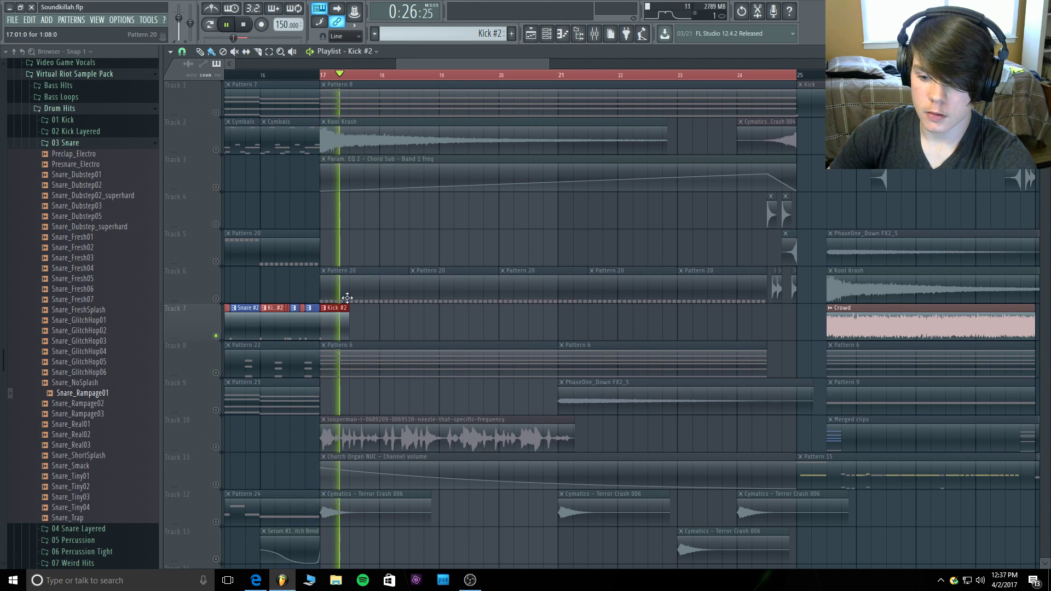
key("space")
Add Kick #2 clips at bars 18, 19 and 20 on Track 7, and unsolo the track during playback.
left_click(385, 317)
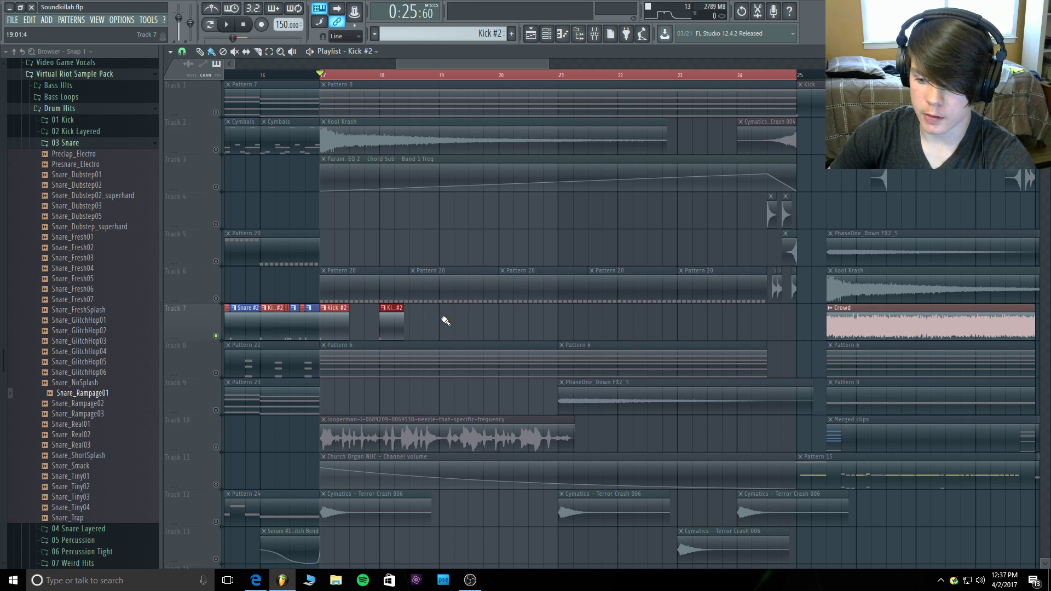
left_click(445, 321)
left_click(504, 316)
key("space")
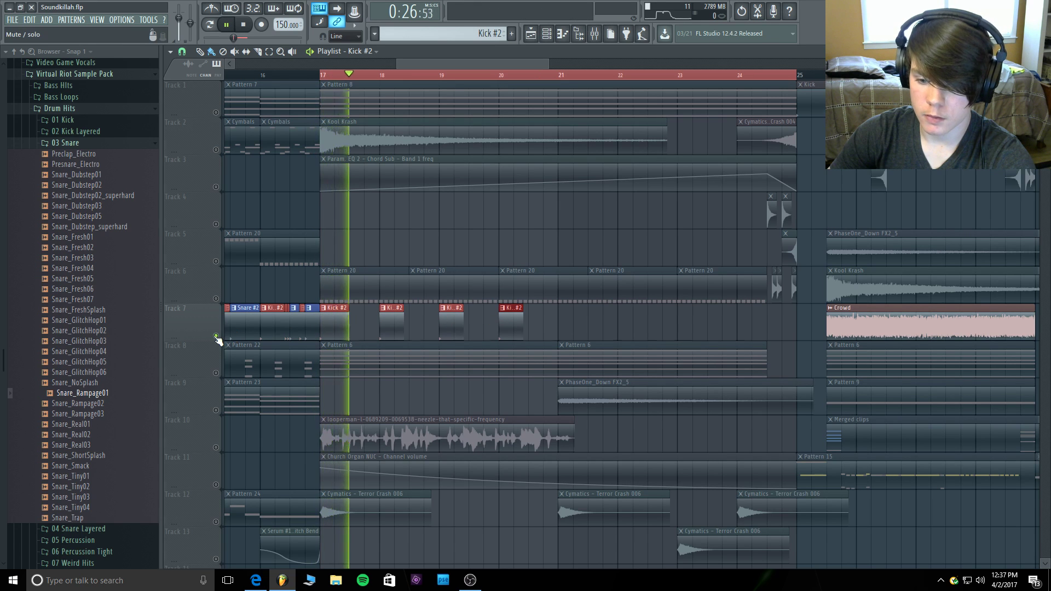
right_click(216, 337)
right_click(216, 337)
right_click(216, 337)
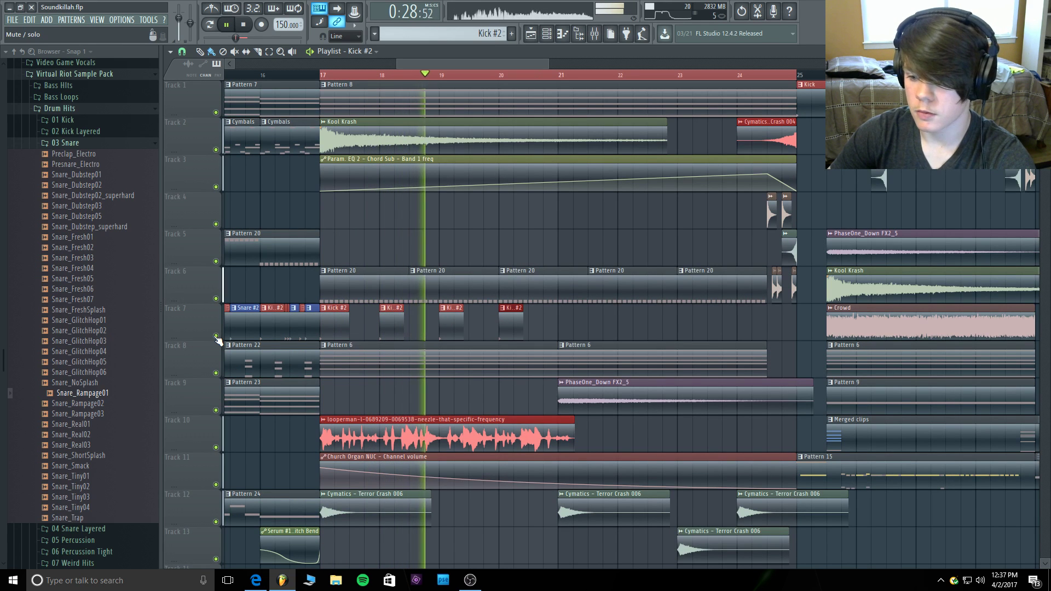
Place a one-beat Kick #2 clip at bar 21 on Track 7, removing any extra clip beside it.
left_click(559, 318)
key("space")
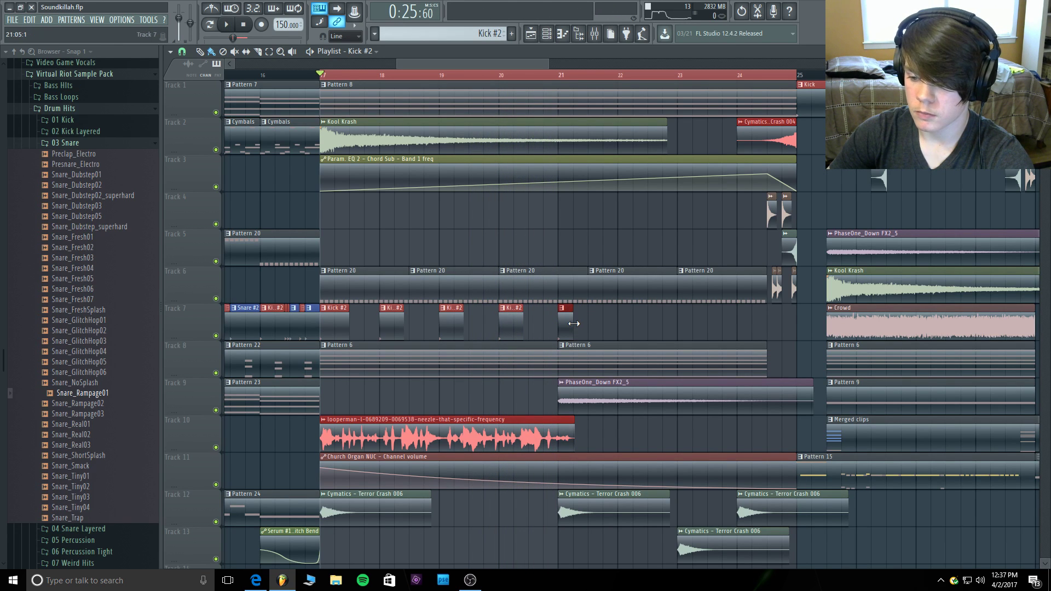
left_click(580, 325)
right_click(588, 320)
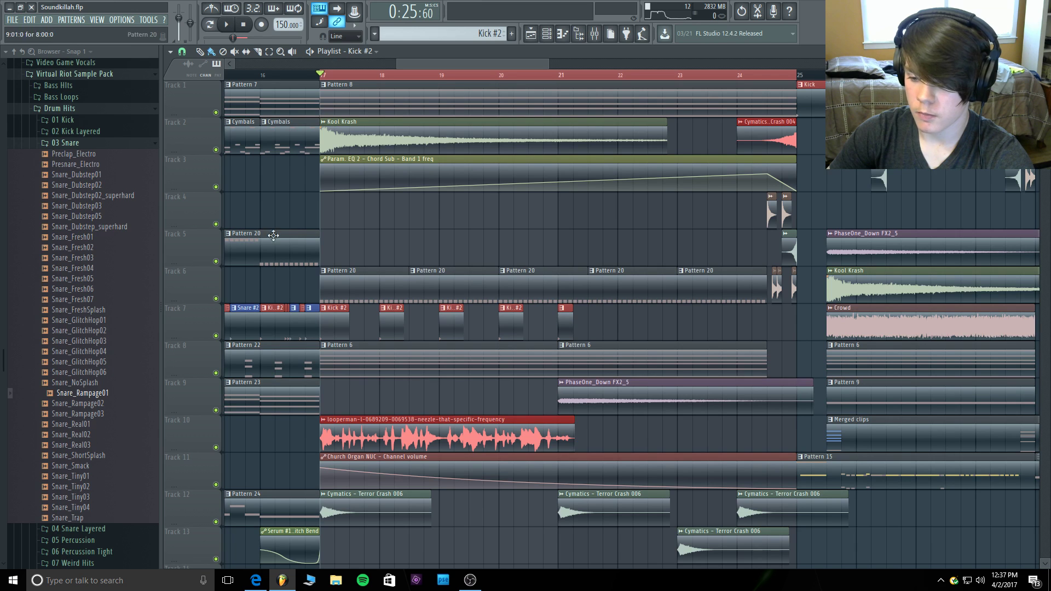
Set the playlist snap to Line and paint Kick #2 clips on every beat from bar 21 to bar 23, checking by playback.
left_click(170, 51)
mouse_move(183, 97)
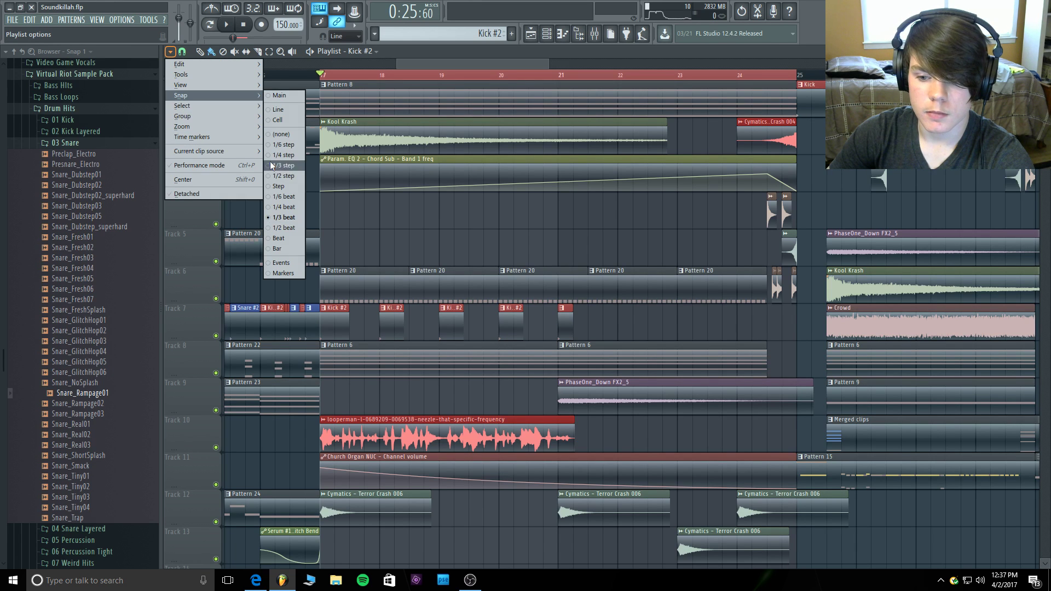
left_click(284, 110)
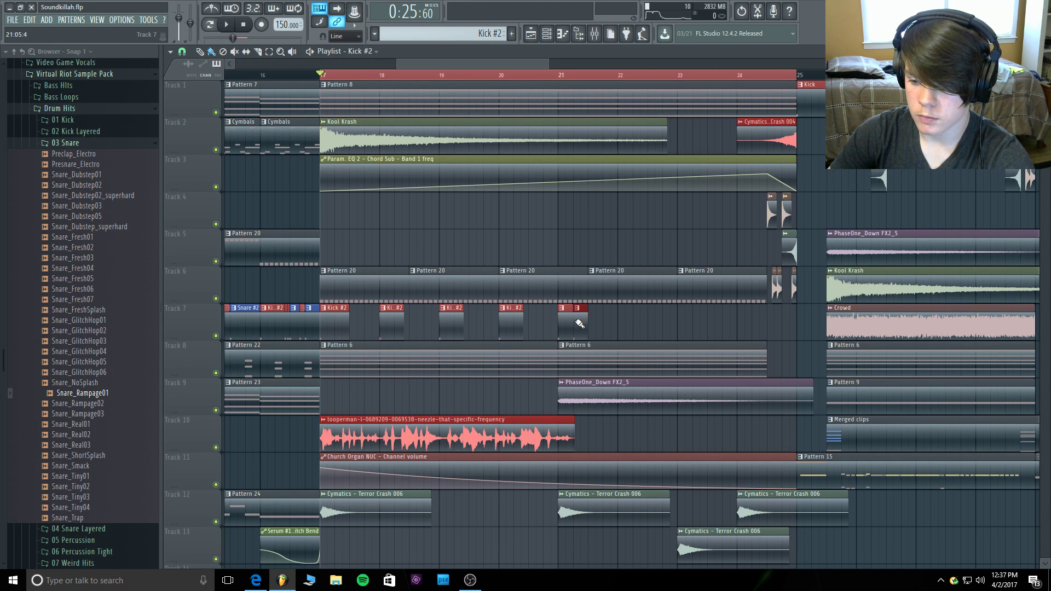
left_click_drag(579, 323, 677, 323)
key("space")
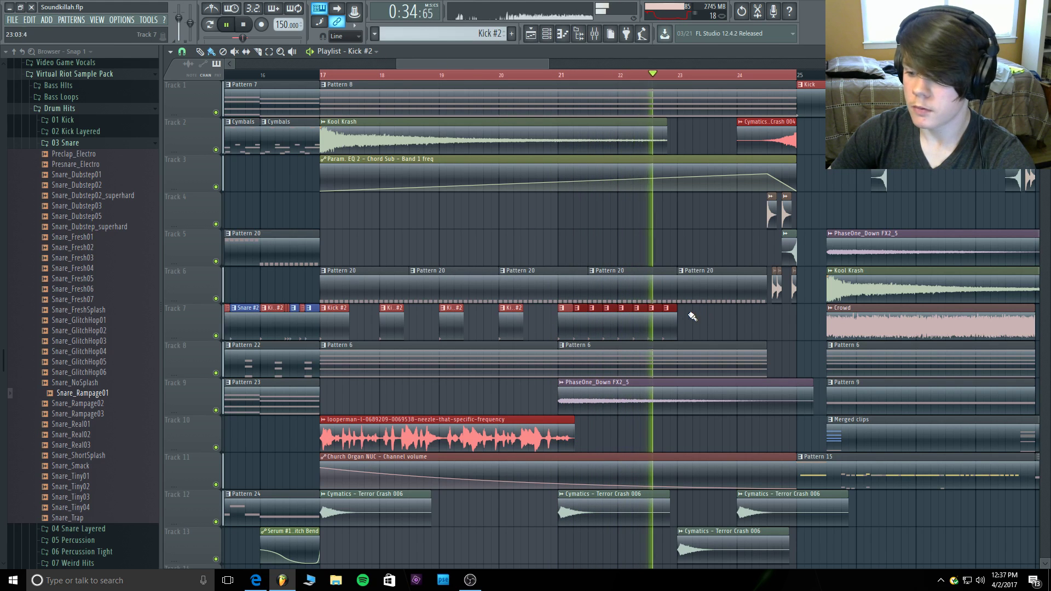
key("space")
Try a roll of half-beat Kick #2 clips across bar 23 on Track 7, keeping only its first clip.
left_click_drag(679, 316, 689, 316)
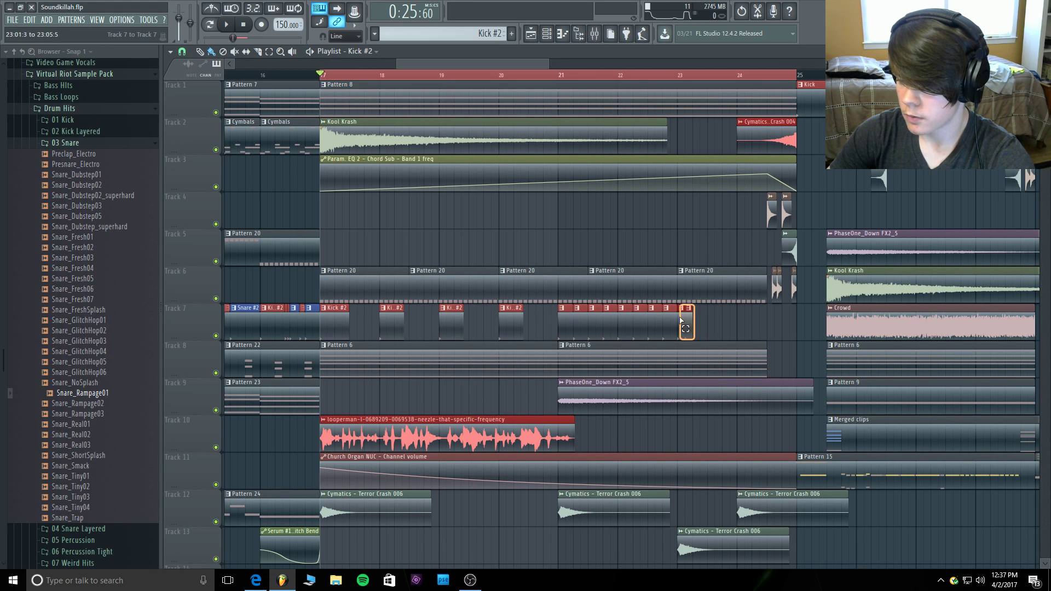
left_click_drag(680, 317, 679, 317)
key("ctrl+b")
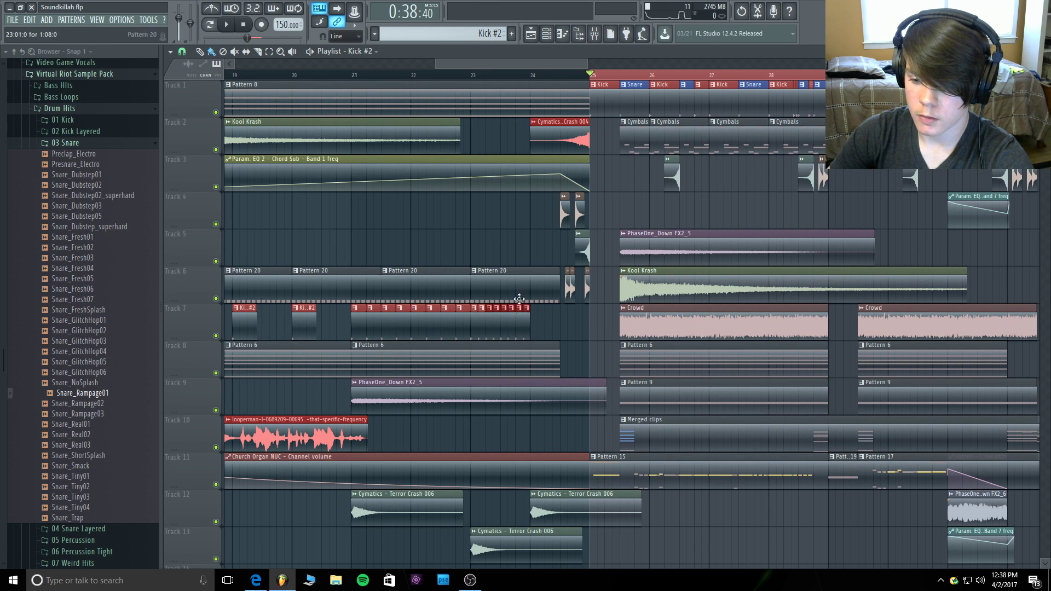
left_click(474, 74)
key("space")
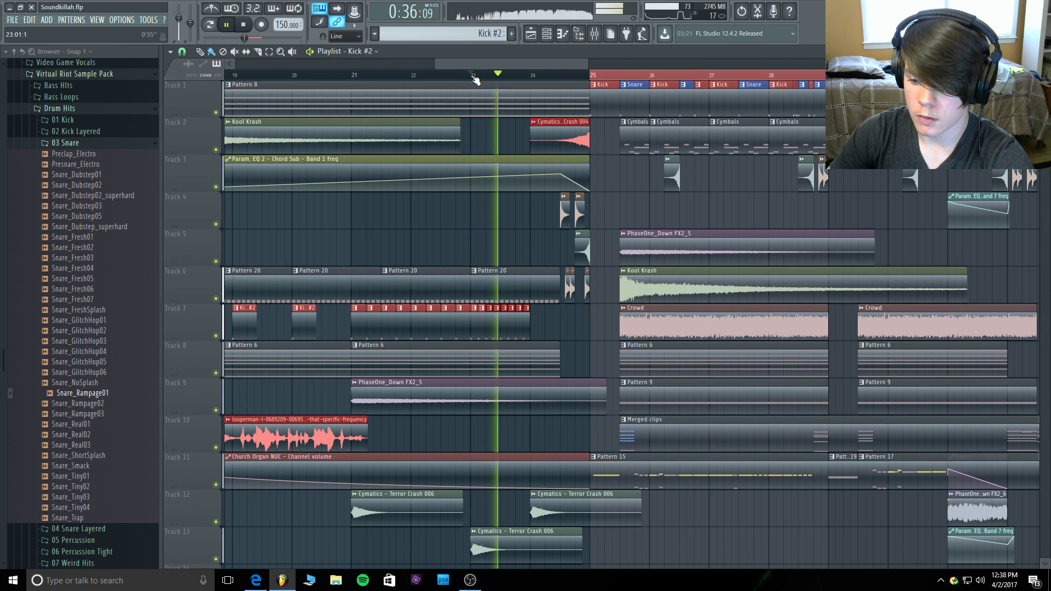
key("space")
right_click(525, 314)
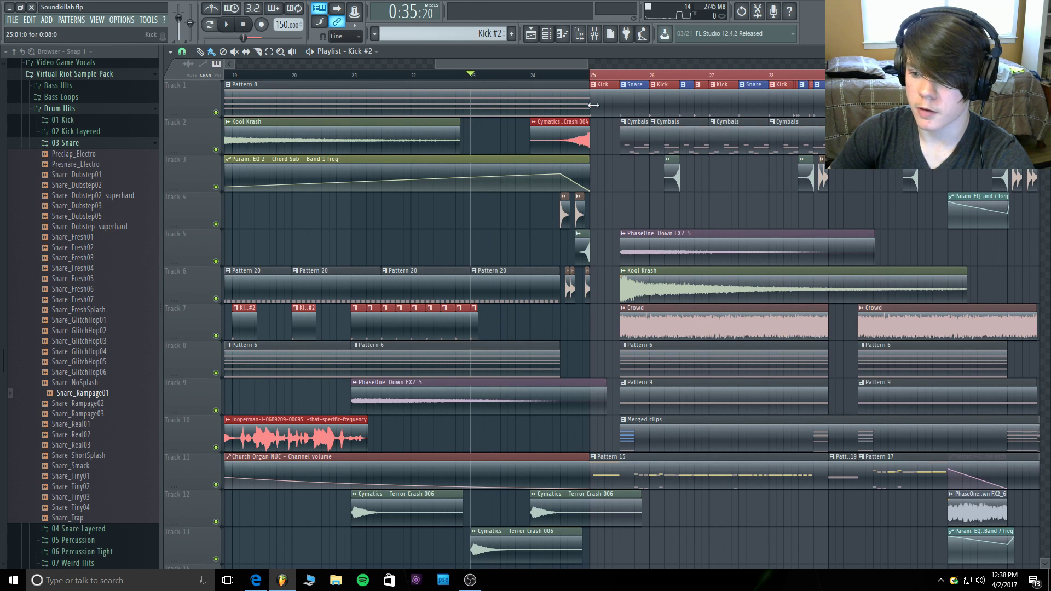
Set the playlist snap to 1/6 beat.
left_click(171, 51)
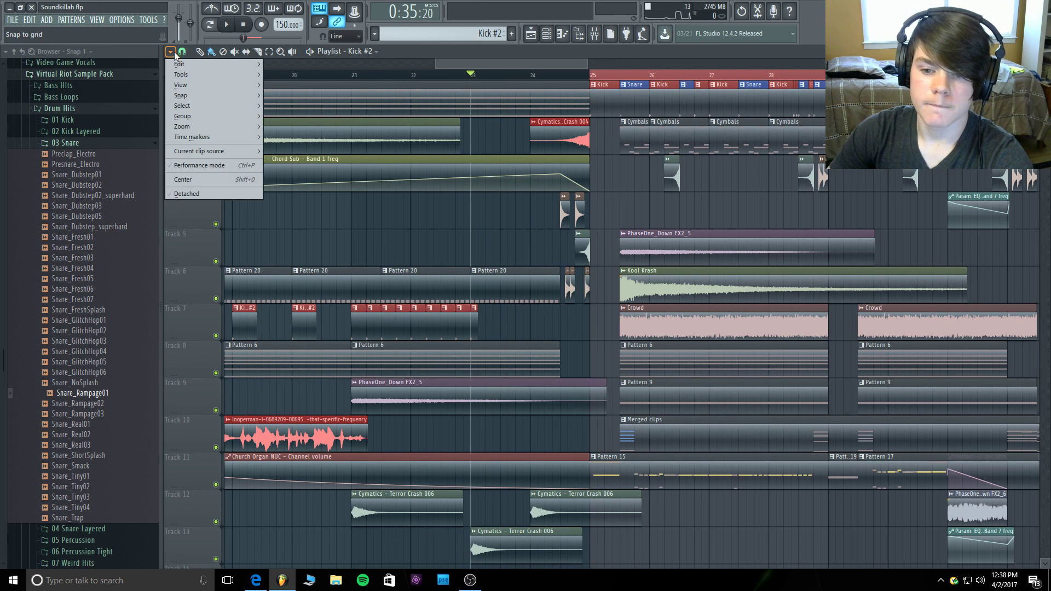
mouse_move(186, 97)
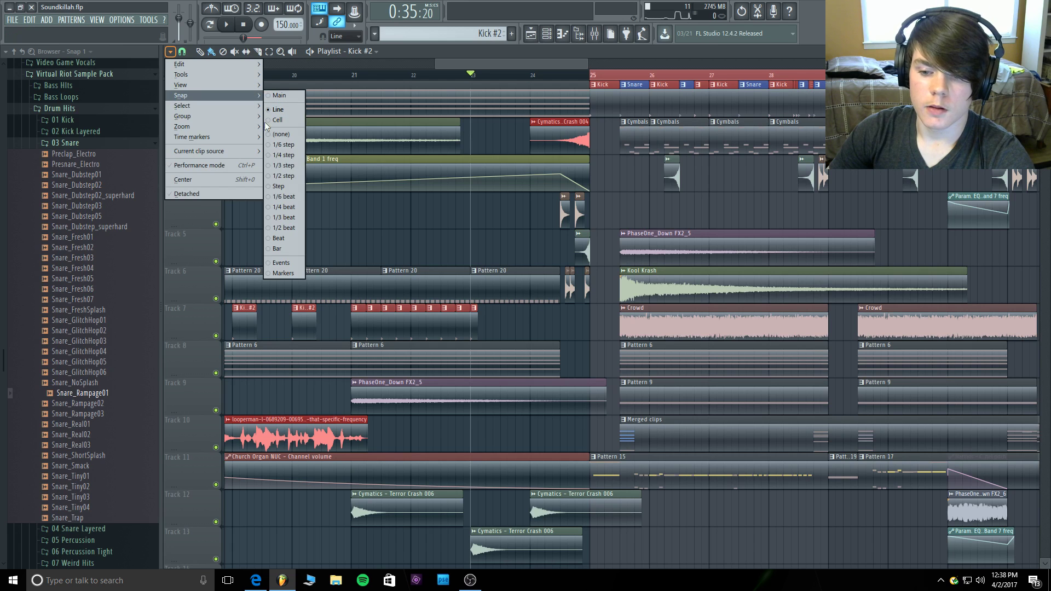
left_click(286, 218)
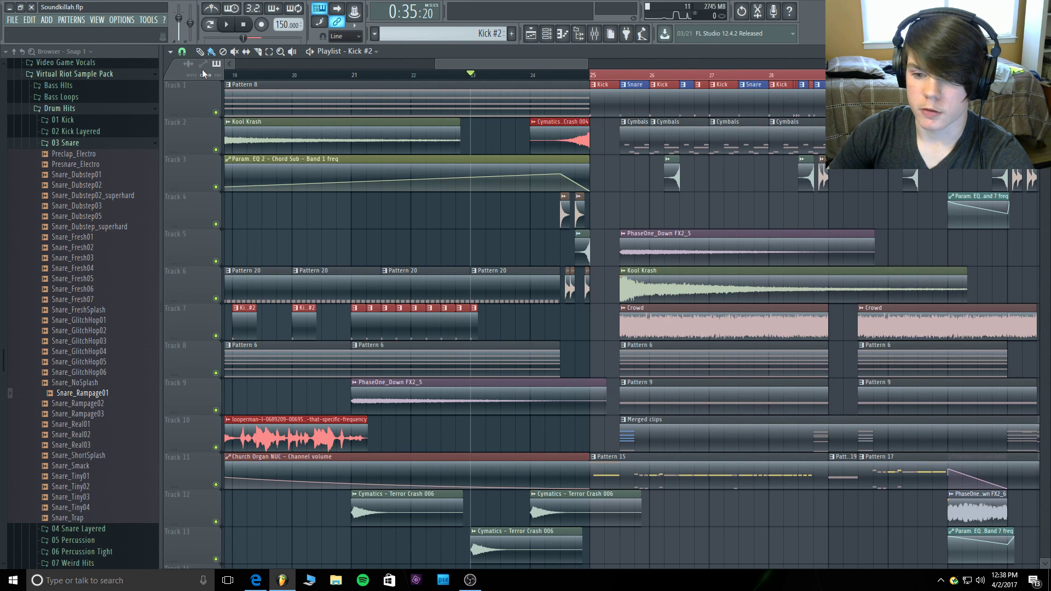
left_click(171, 52)
mouse_move(219, 96)
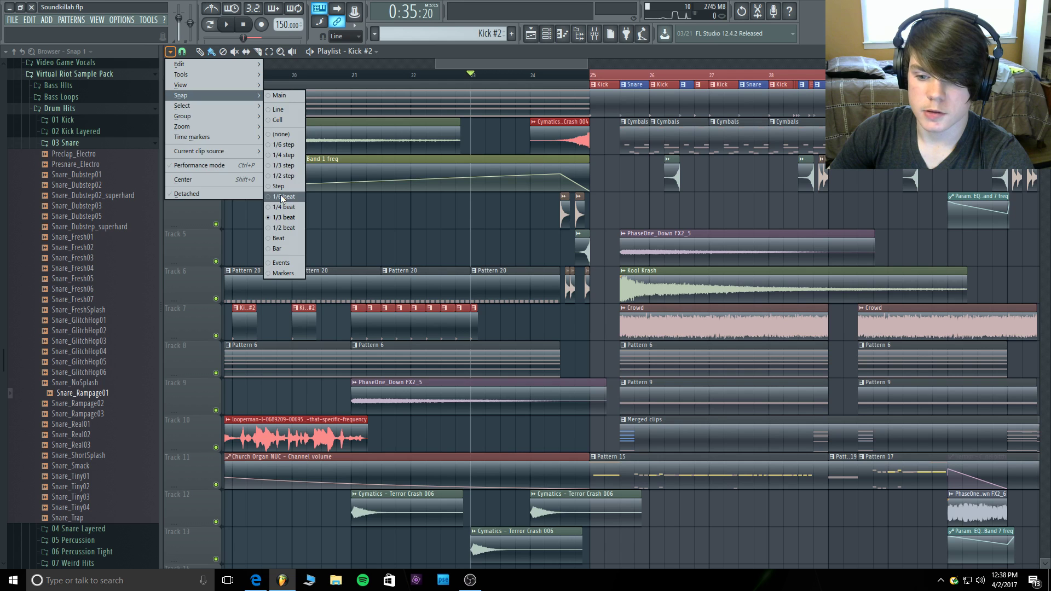
left_click(284, 199)
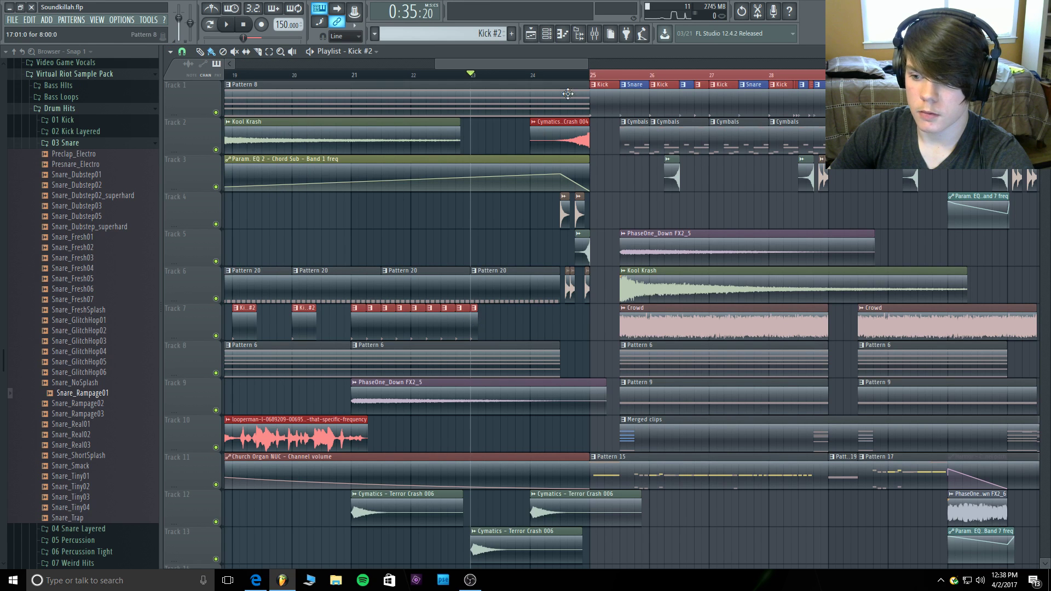
Shorten the Kick #2 clip at bar 23 on Track 7 and paint repeats of it back to back up to bar 24.
left_click_drag(588, 64, 537, 64)
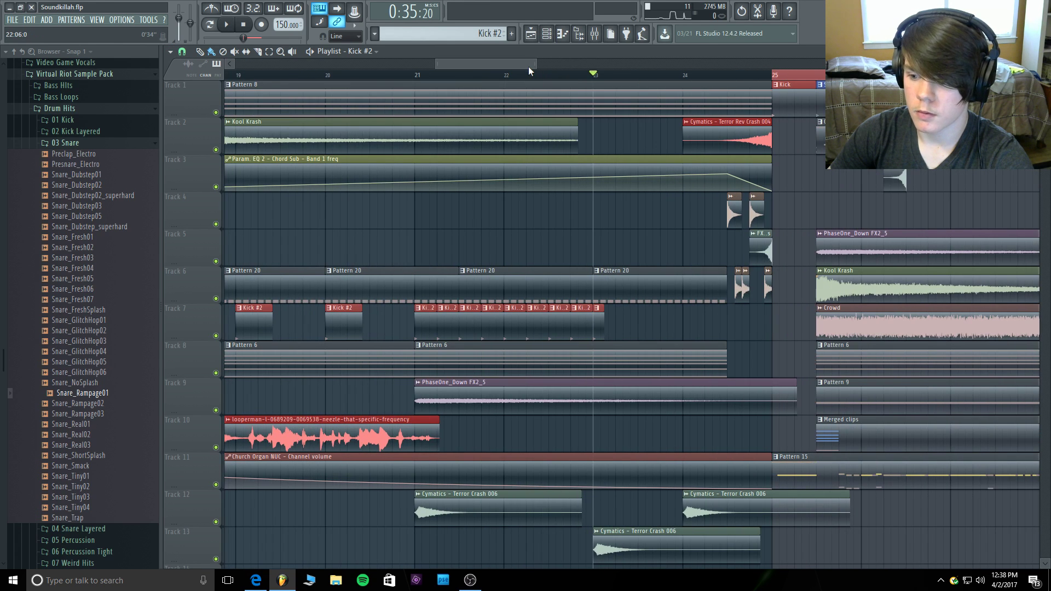
scroll(475, 313, "down", 3)
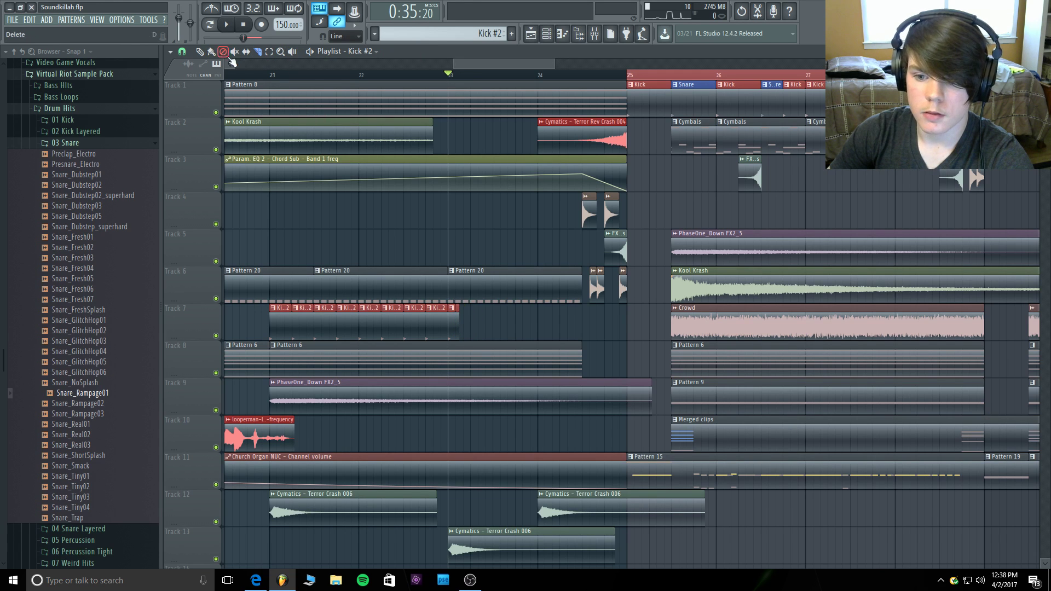
left_click(212, 53)
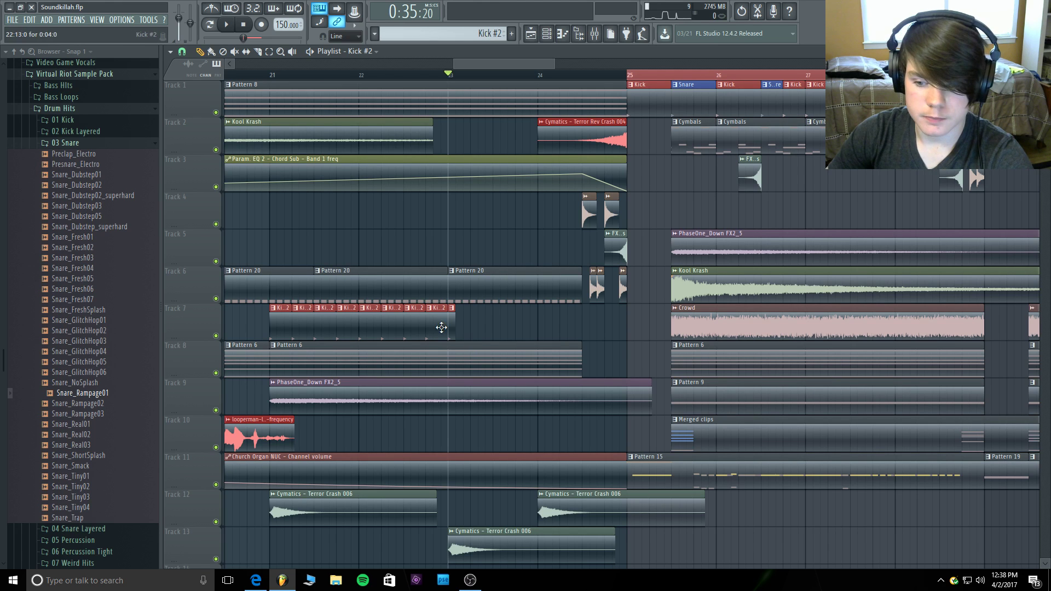
left_click_drag(464, 321, 451, 320)
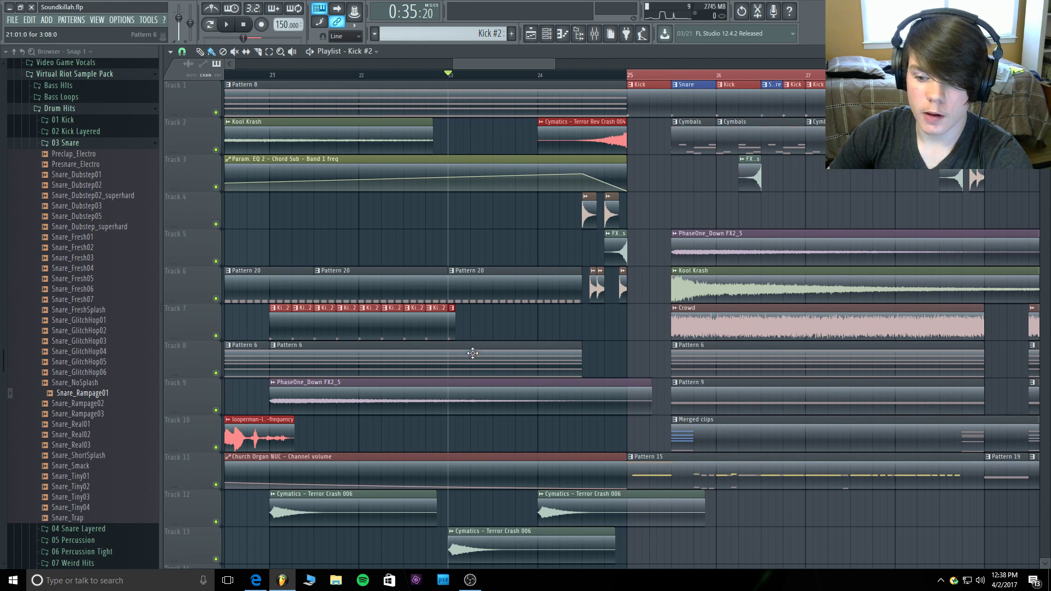
right_click(462, 327)
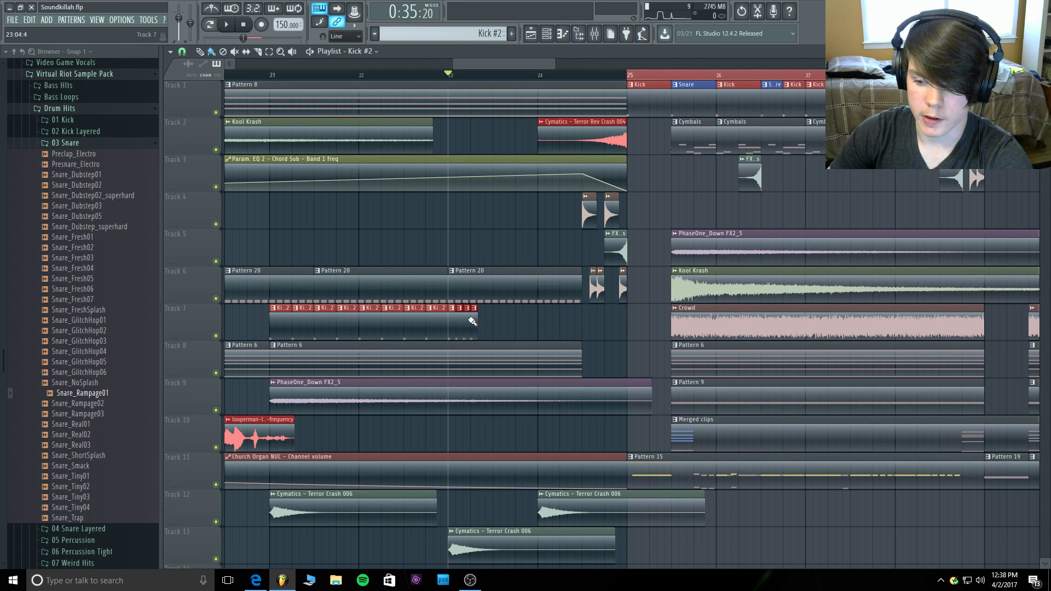
left_click_drag(494, 321, 526, 320)
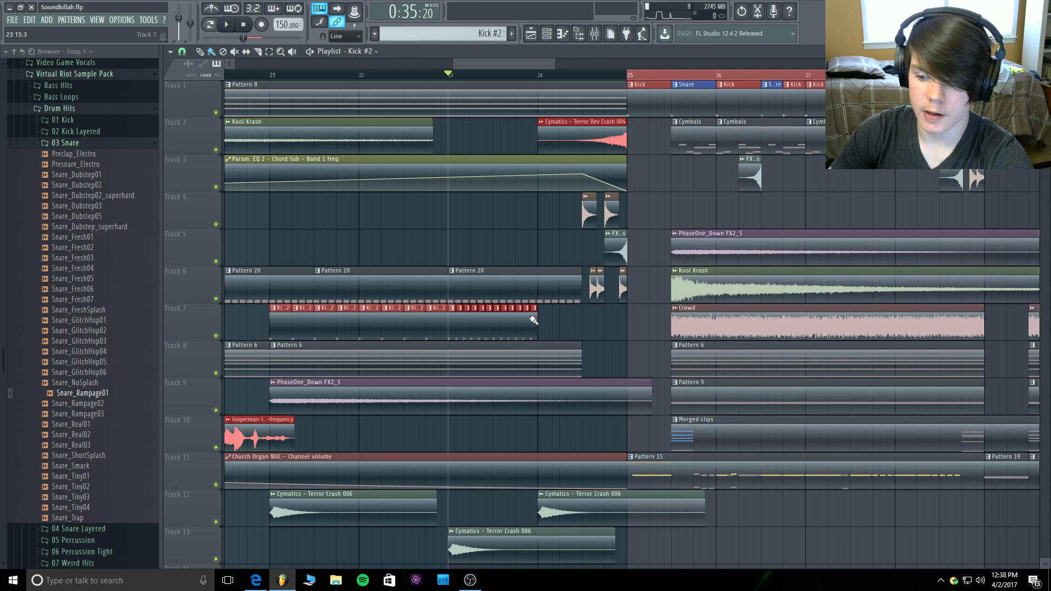
Play back the build-up from bar 21 to check the Kick #2 roll up to bar 24.
left_click(276, 76)
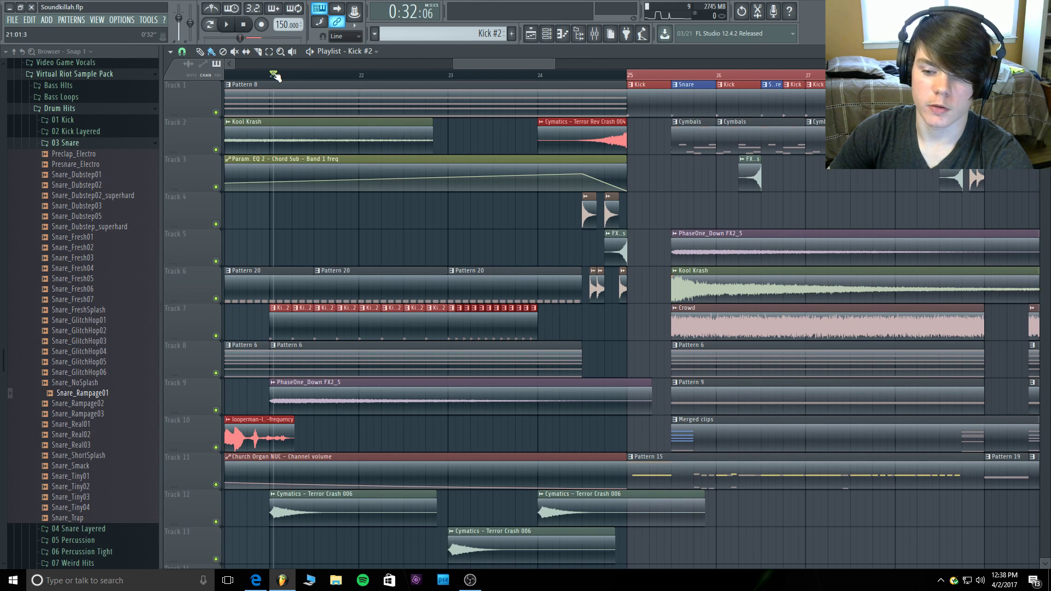
left_click(273, 77)
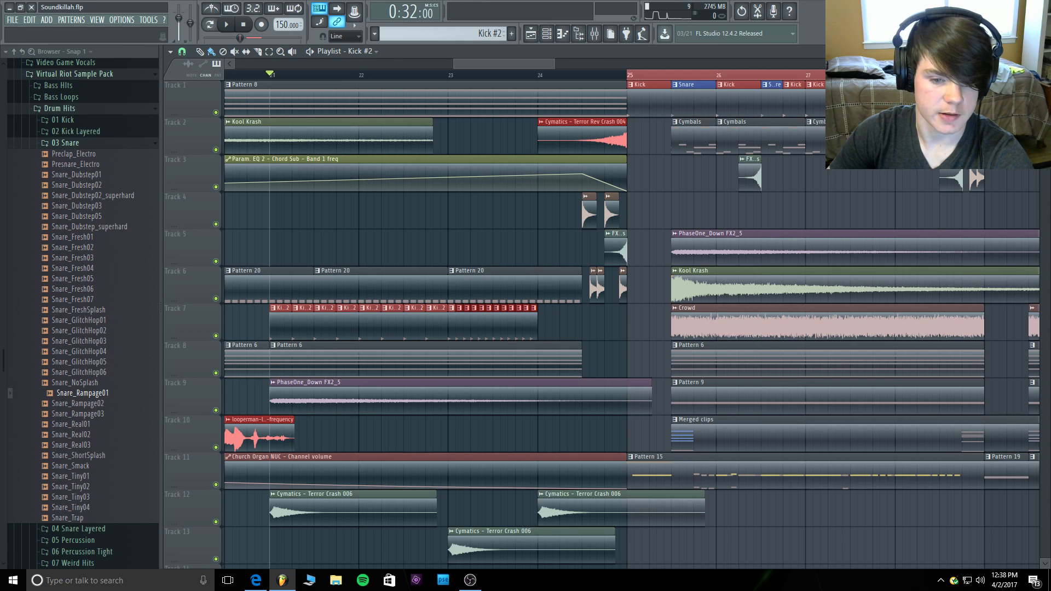
mouse_move(455, 64)
left_mouse_down()
mouse_move(438, 64)
mouse_move(453, 63)
left_mouse_up()
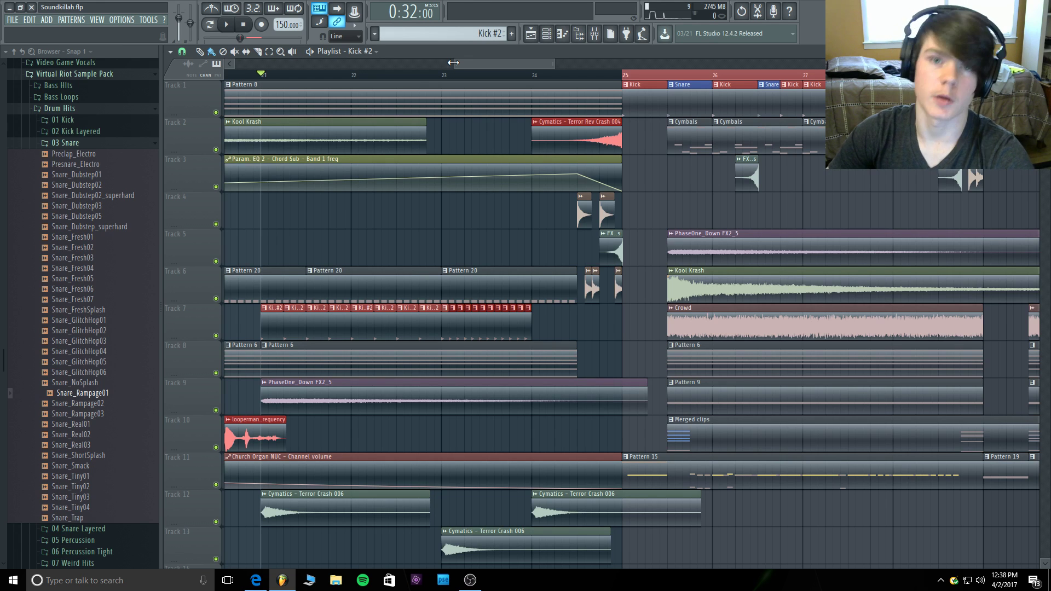
key("space")
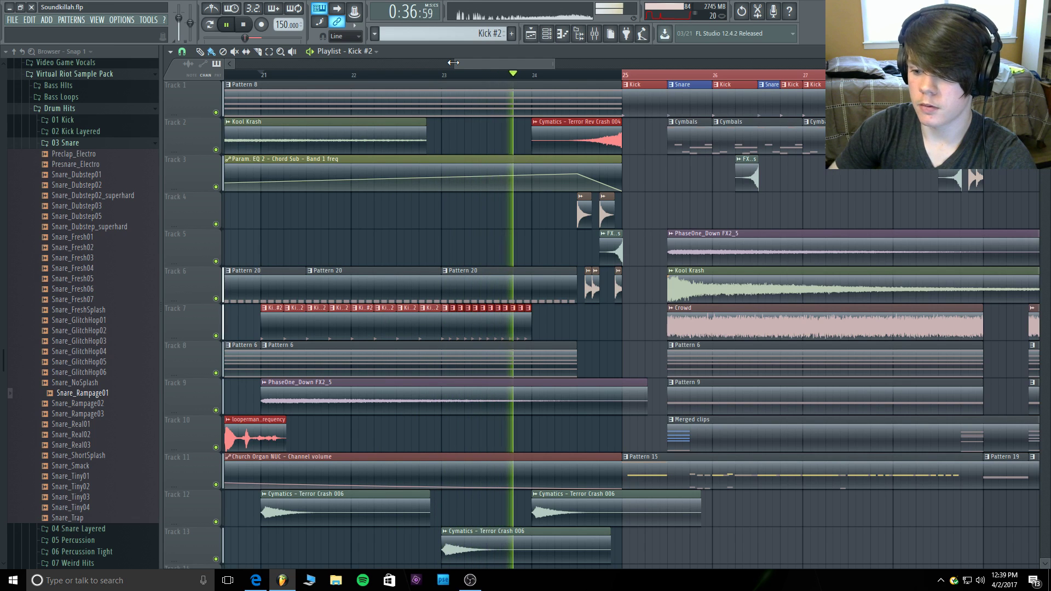
key("space")
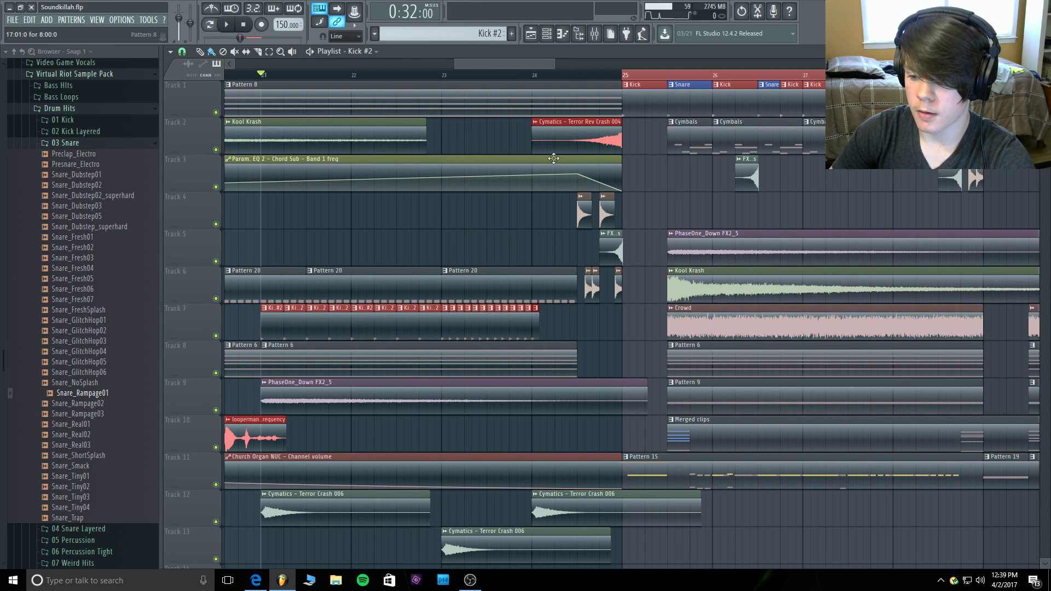
Shorten the Kick #2 clip just after bar 24 on Track 7, paint repeats up to the end of Pattern 20, and check by playback.
left_click_drag(554, 64, 433, 324)
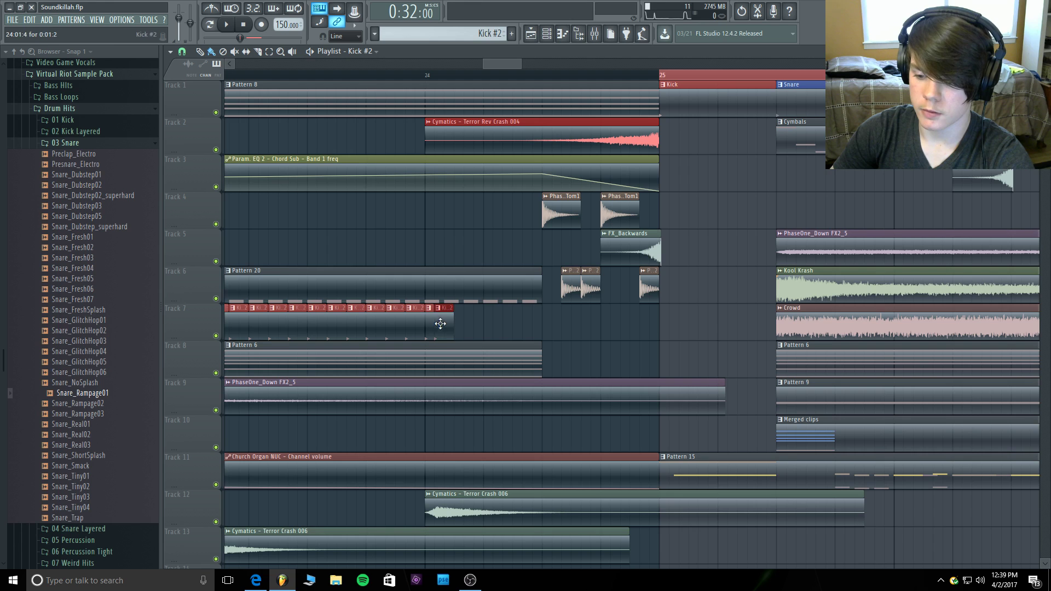
left_click_drag(441, 324, 553, 329)
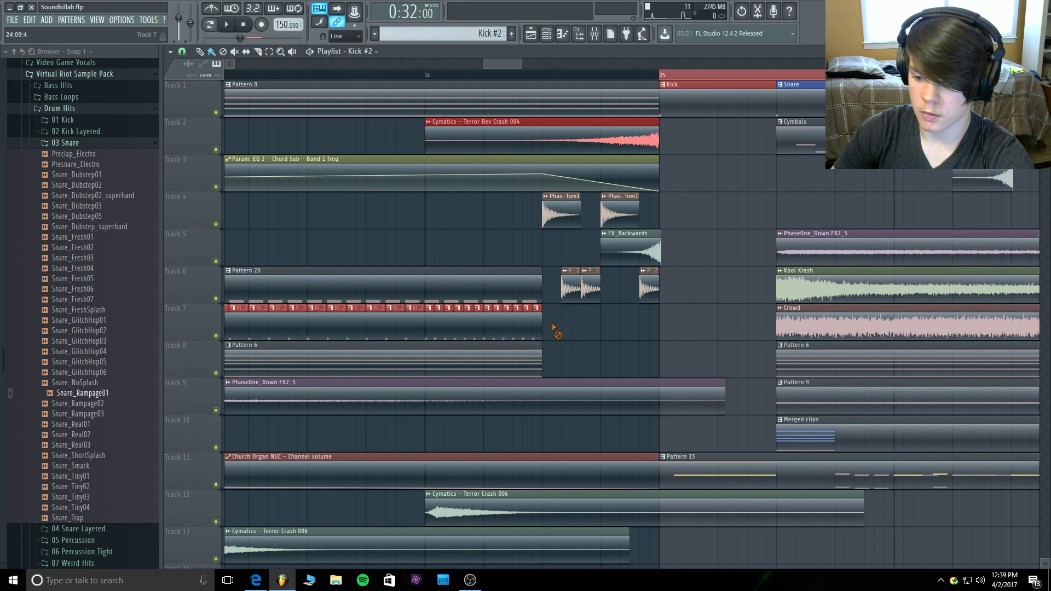
mouse_move(430, 76)
left_mouse_down()
mouse_move(466, 64)
mouse_move(410, 64)
left_mouse_up()
left_click(393, 76)
key("space")
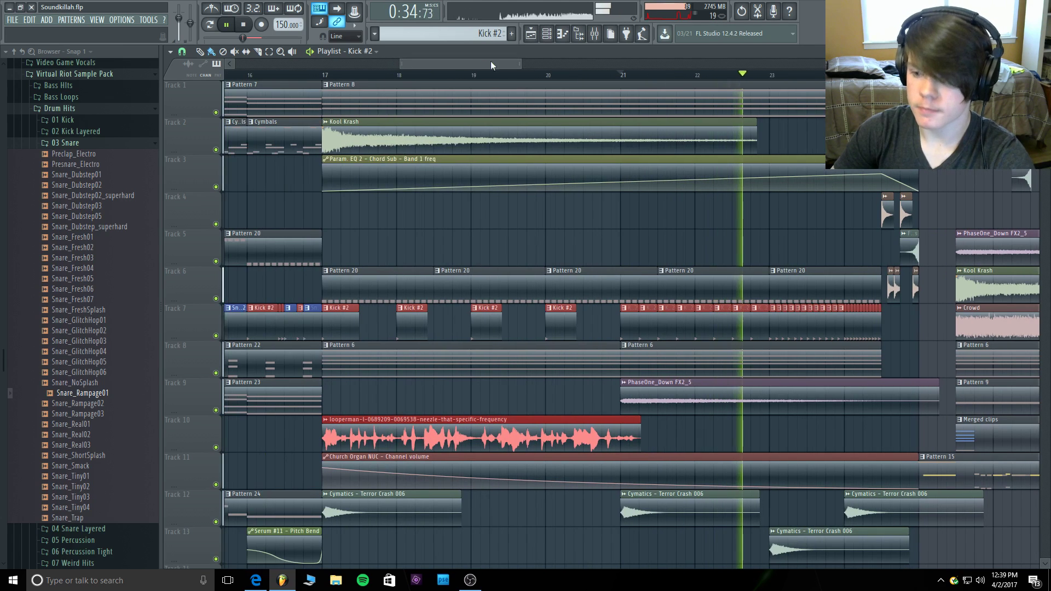
left_click_drag(504, 61, 514, 64)
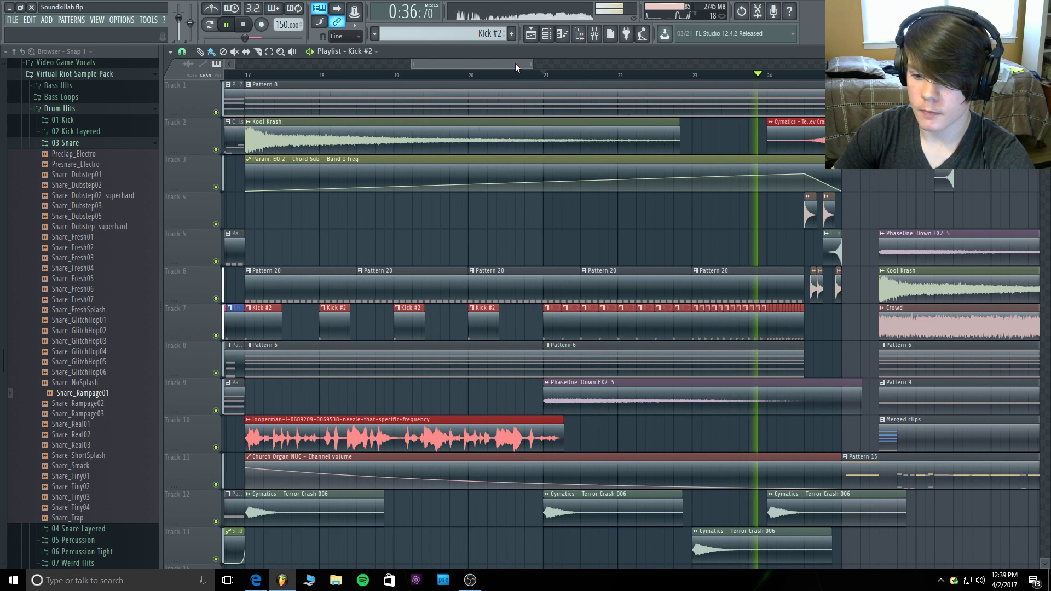
key("space")
left_click_drag(799, 77, 450, 87)
right_click(451, 88)
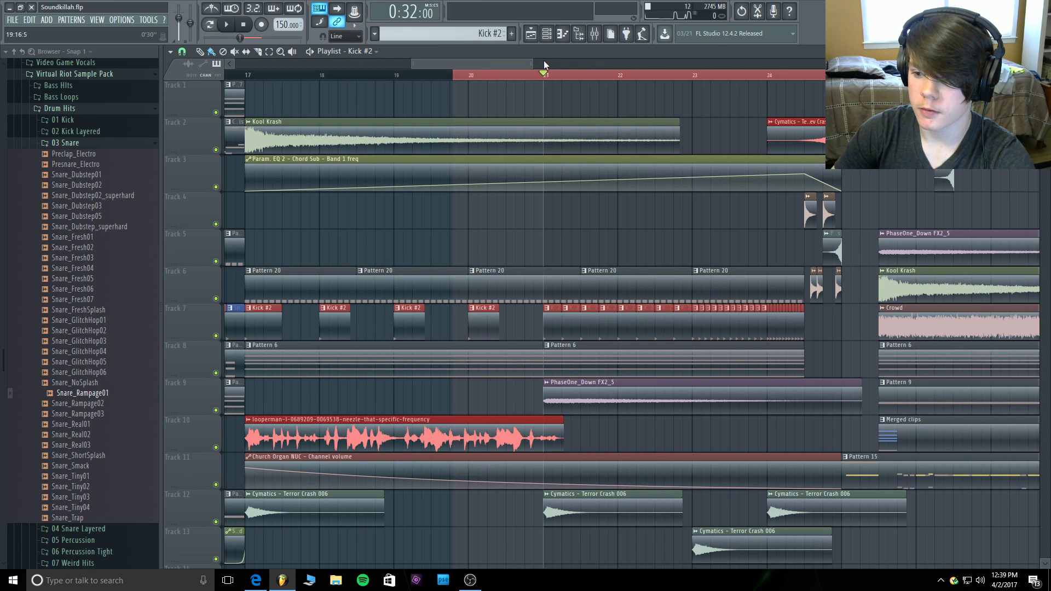
left_click_drag(544, 63, 761, 63)
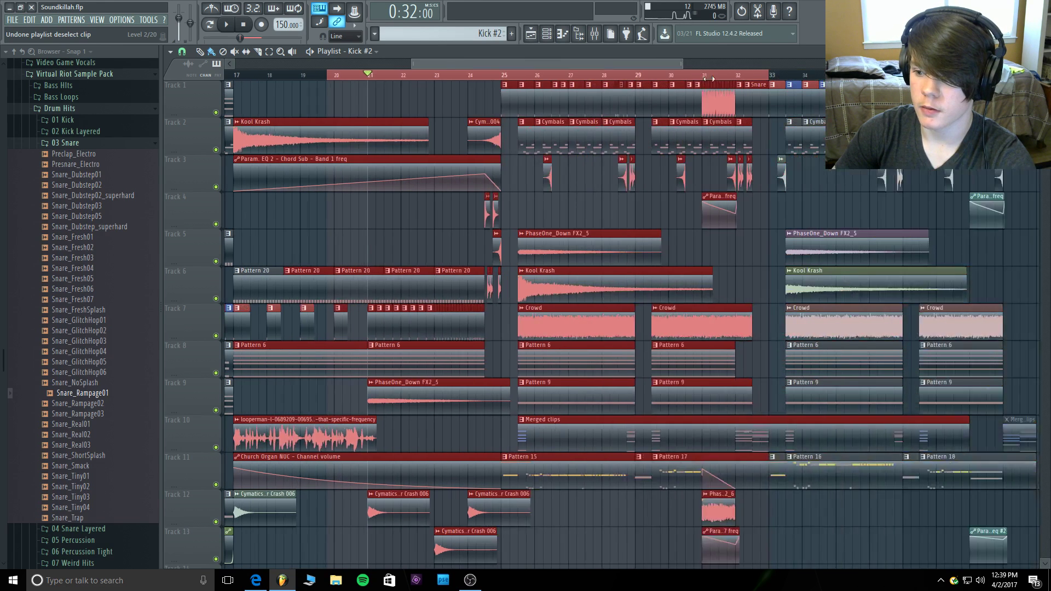
left_click_drag(638, 76, 312, 84)
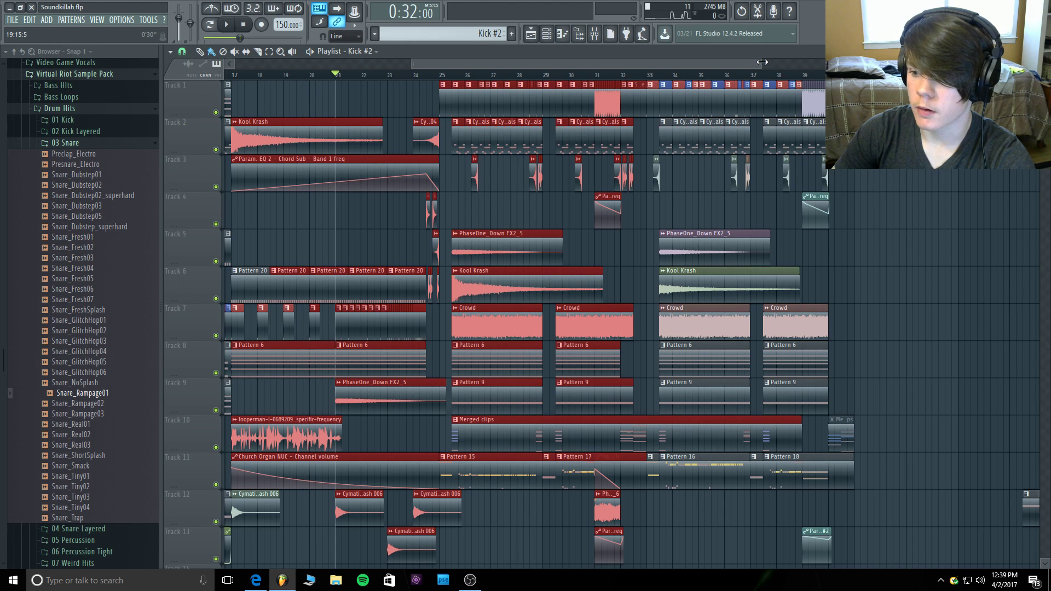
left_click(935, 296)
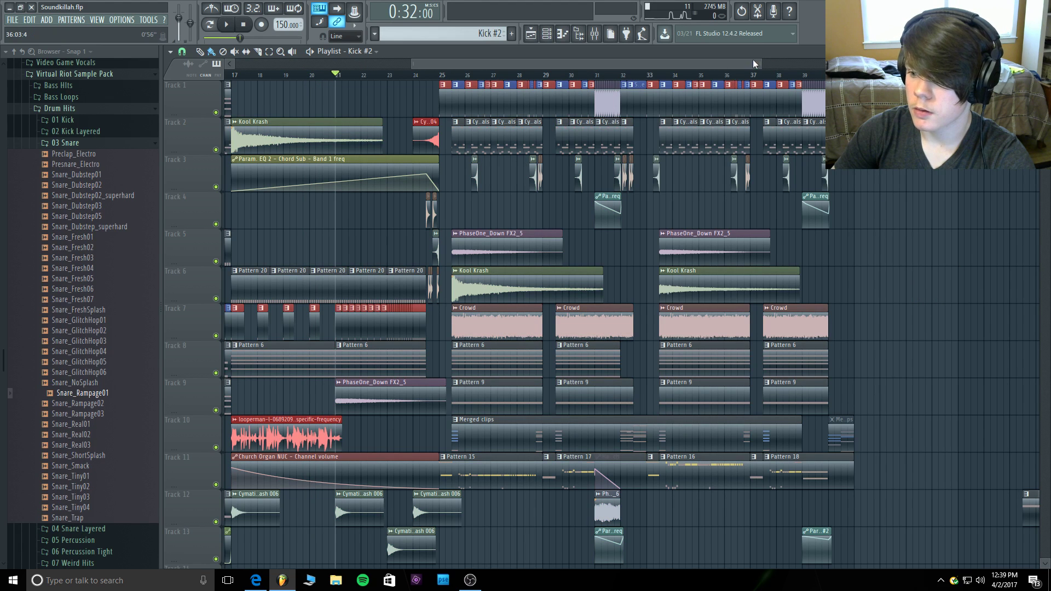
Select the playlist time range from bar 17 to bar 25.
left_click_drag(754, 64, 547, 64)
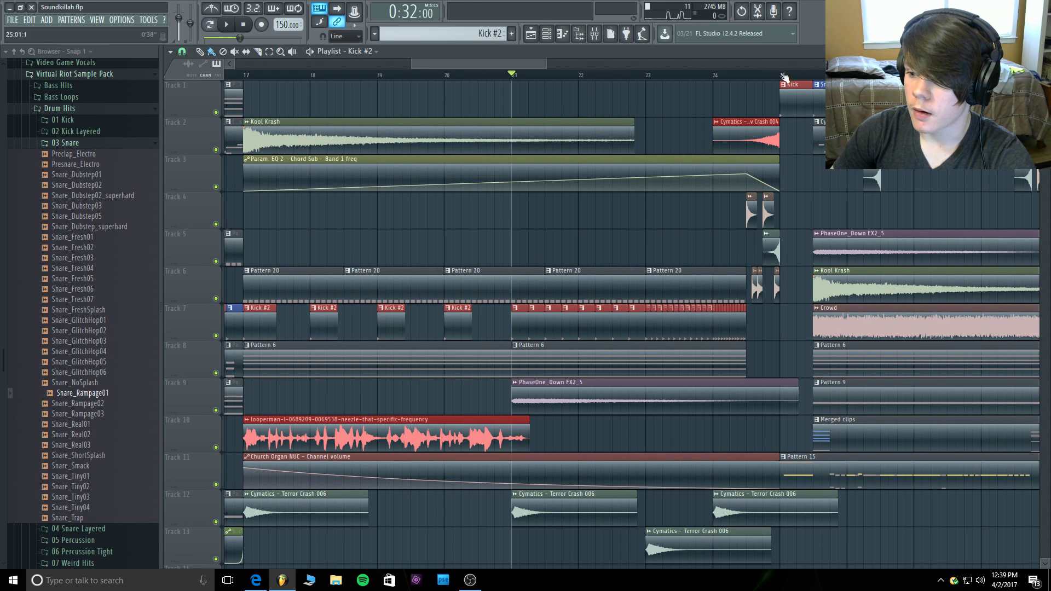
left_click_drag(784, 76, 548, 76)
left_click_drag(264, 85, 269, 82)
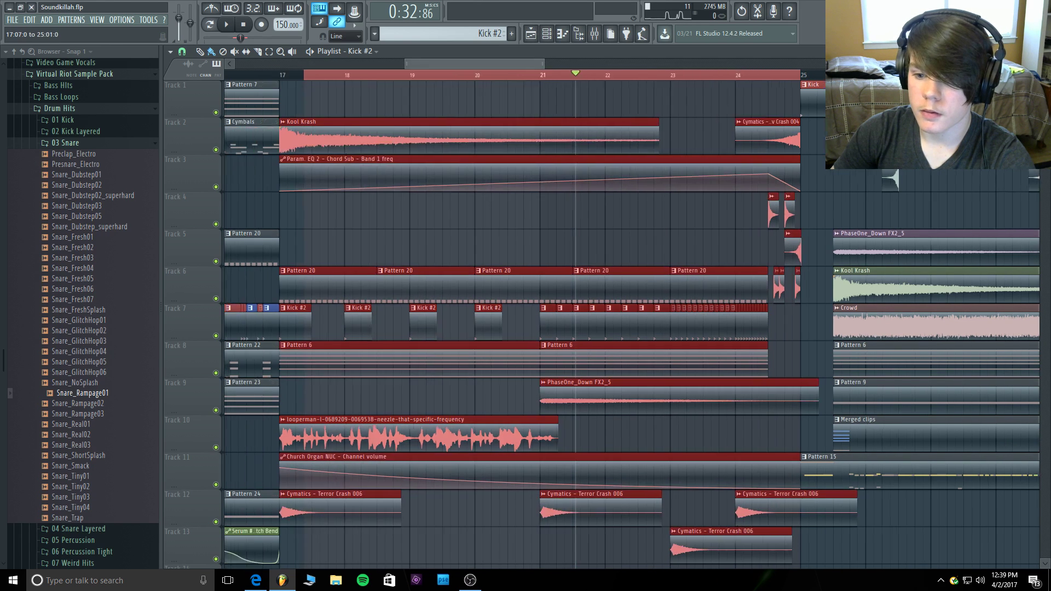
scroll(269, 82, "down", 2)
scroll(312, 75, "down", 3)
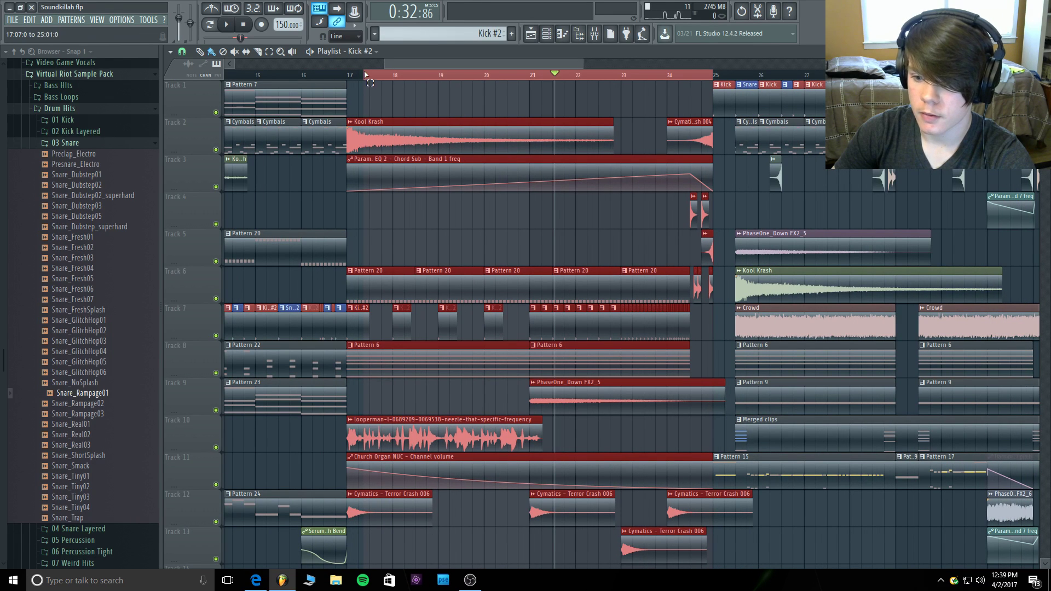
left_click_drag(365, 75, 353, 77)
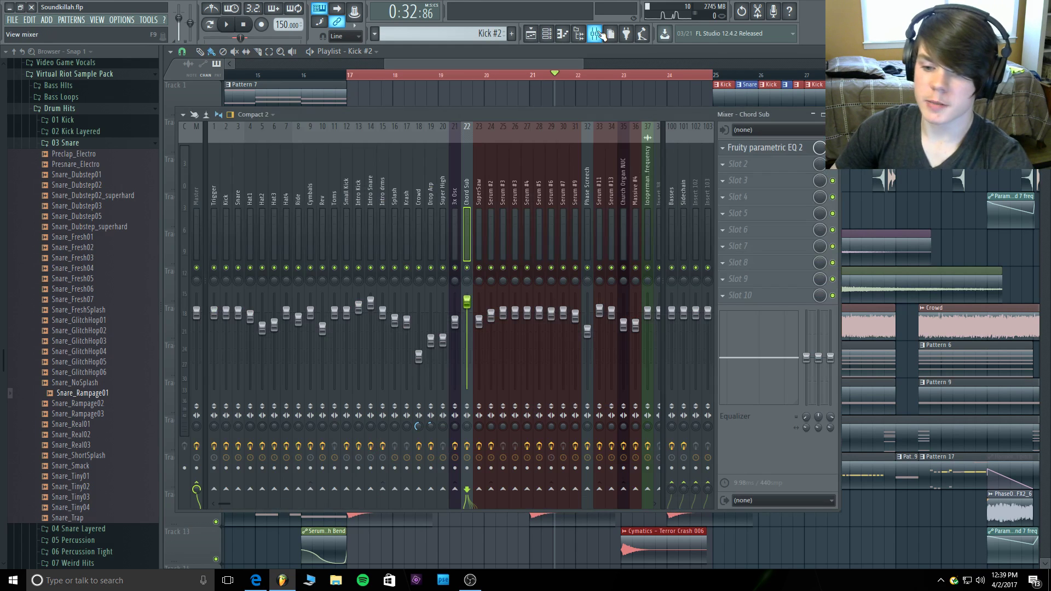
Play the build-up from bar 21 with the mixer open to find the kick's channel, and select the Intro Kick mixer track.
left_click(595, 34)
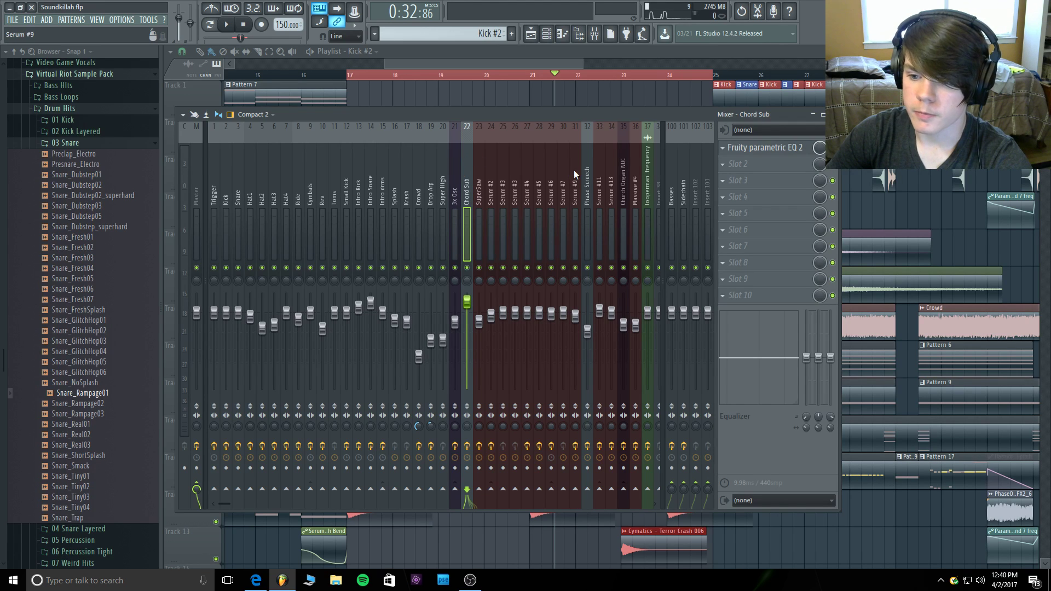
key("space")
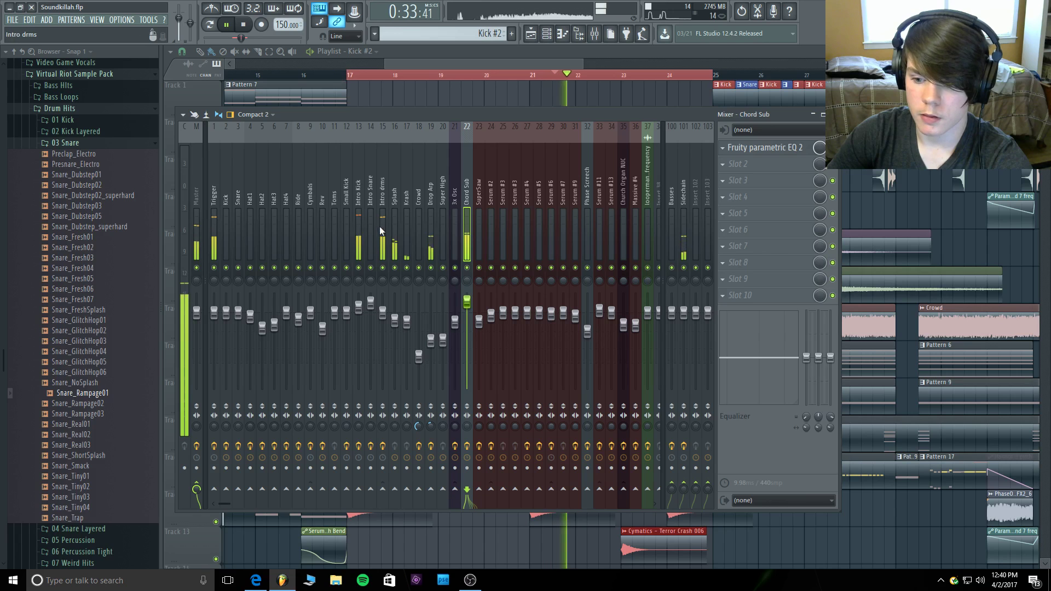
left_click(360, 189)
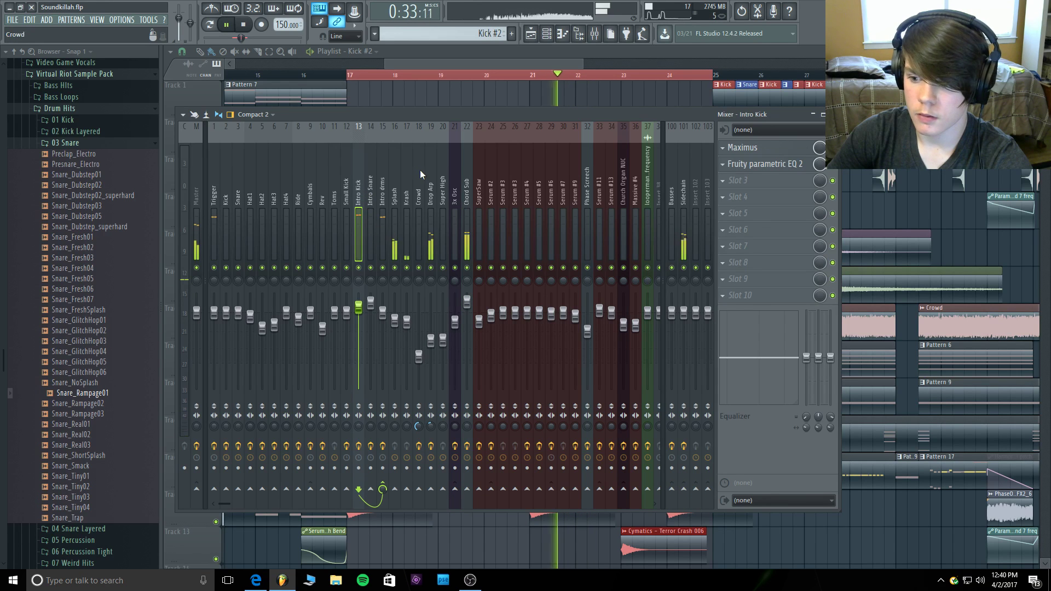
key("space")
left_click(531, 76)
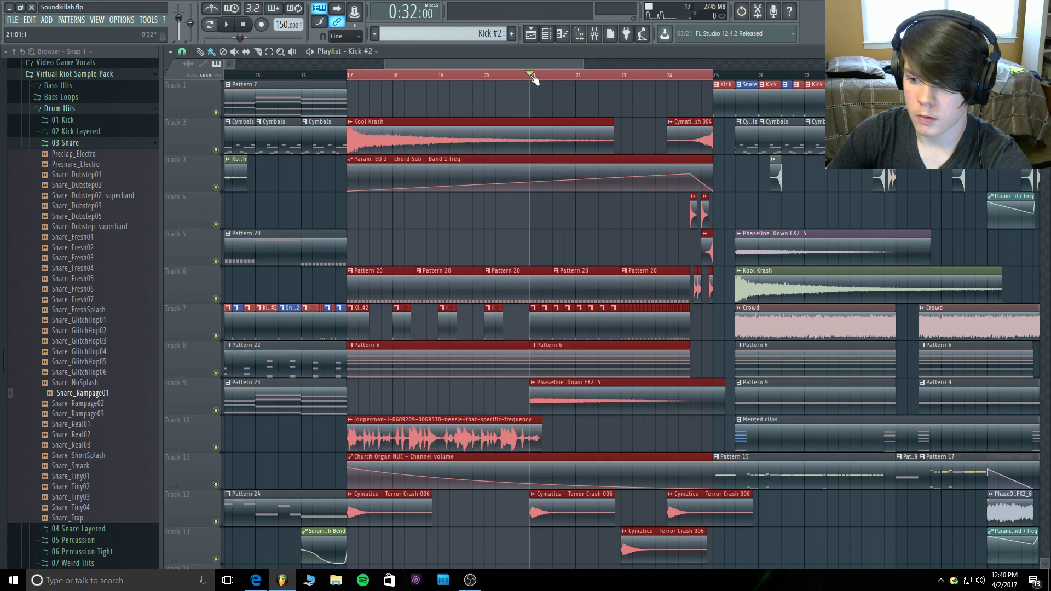
key("space")
key("F9")
key("space")
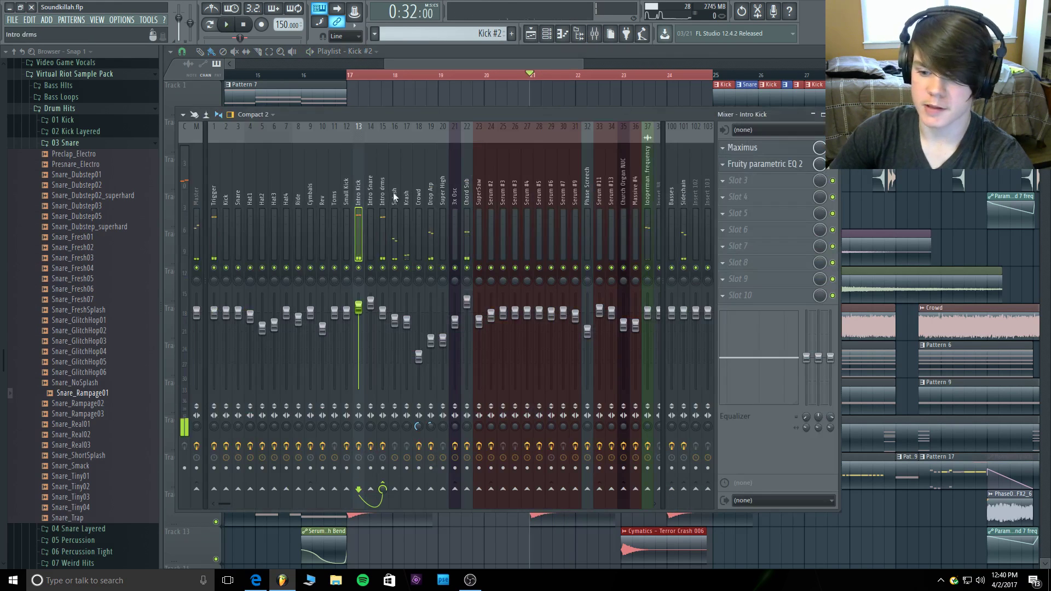
Add a second Fruity Parametric EQ 2 in slot 3 of Intro Kick, with Band 1 as a steep high pass at the lowest frequency.
left_click(748, 167)
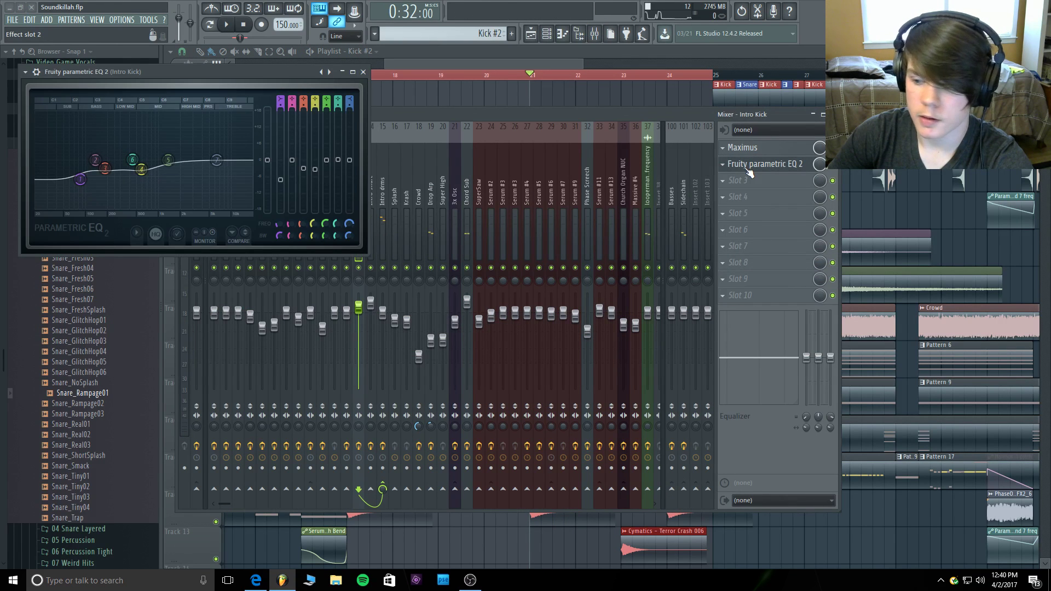
left_click(749, 173)
left_click(904, 486)
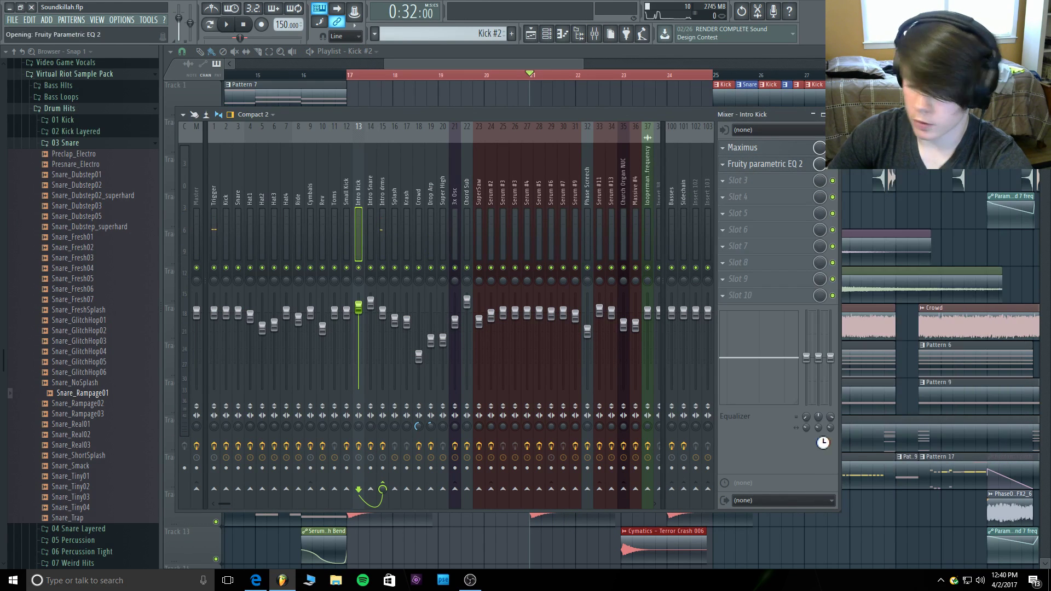
scroll(298, 111, "down", 5)
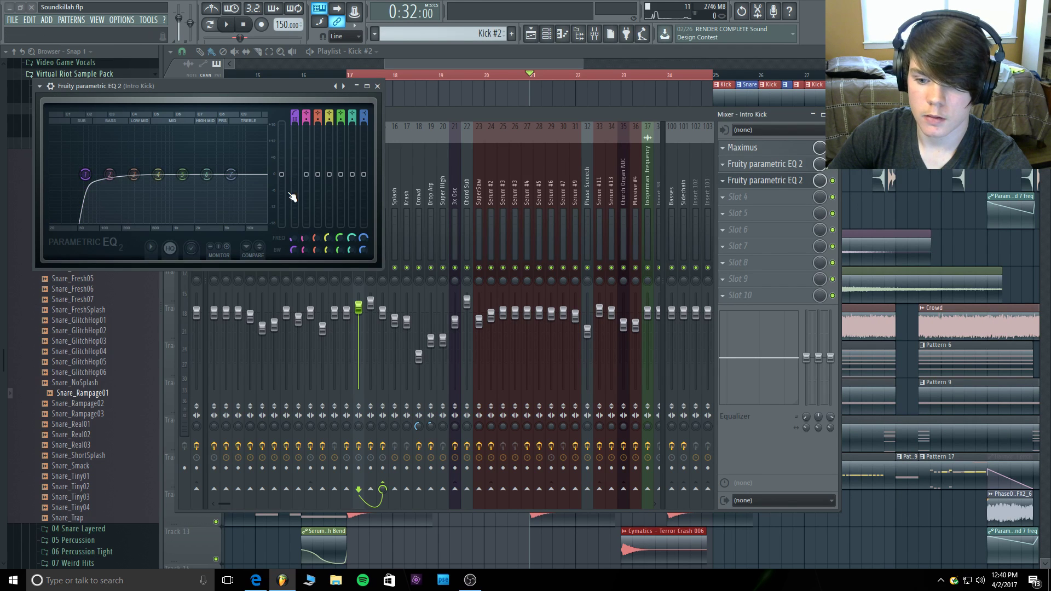
left_click_drag(293, 251, 293, 241)
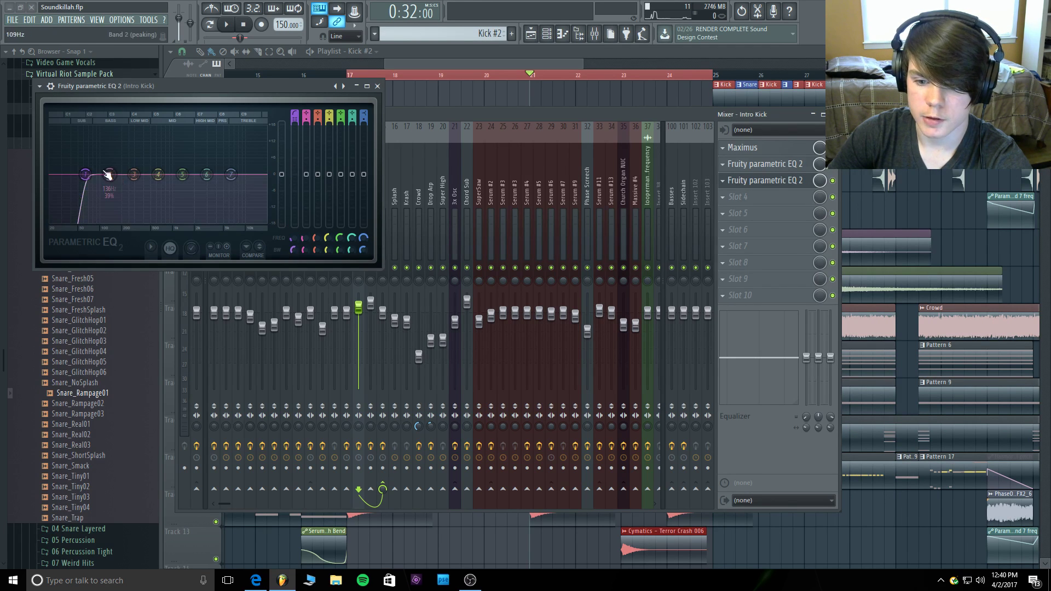
left_click_drag(85, 174, 51, 174)
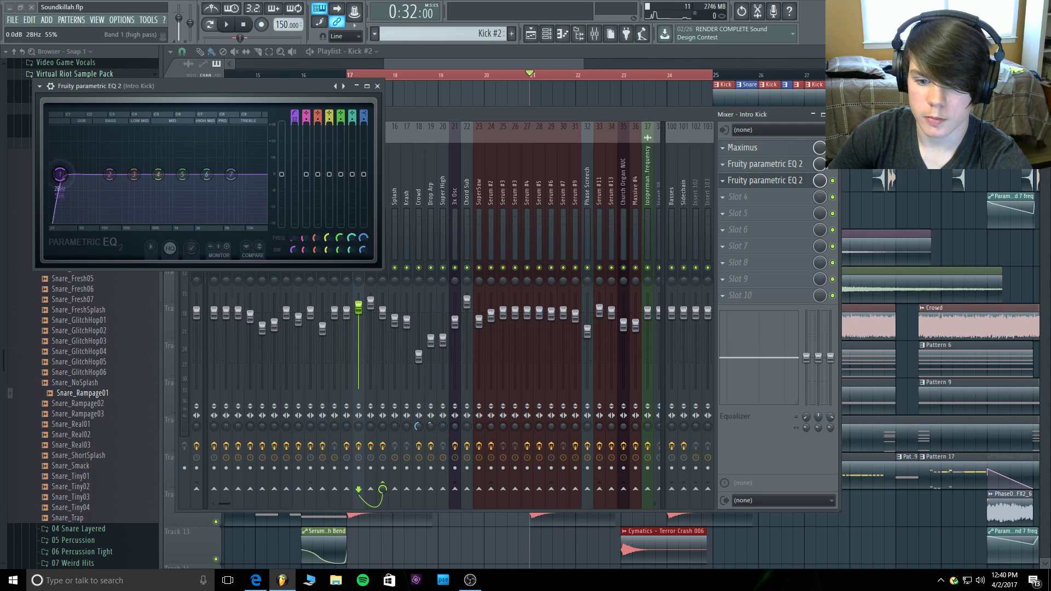
Create an automation clip for the Band 1 frequency of the new Intro Kick EQ, and close the EQ and mixer.
right_click(294, 239)
left_click(339, 312)
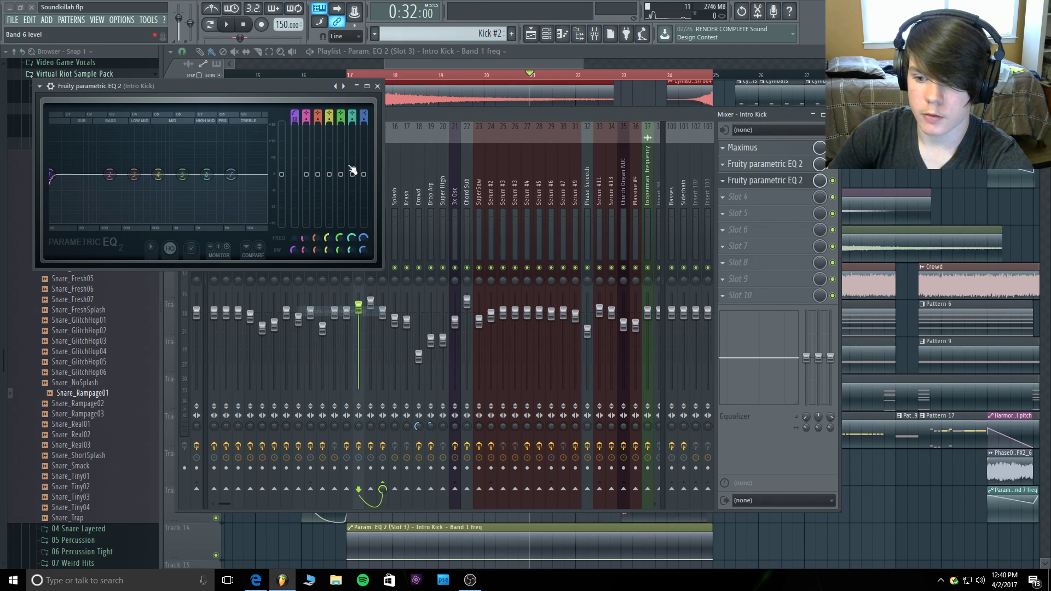
left_click(377, 85)
key("F9")
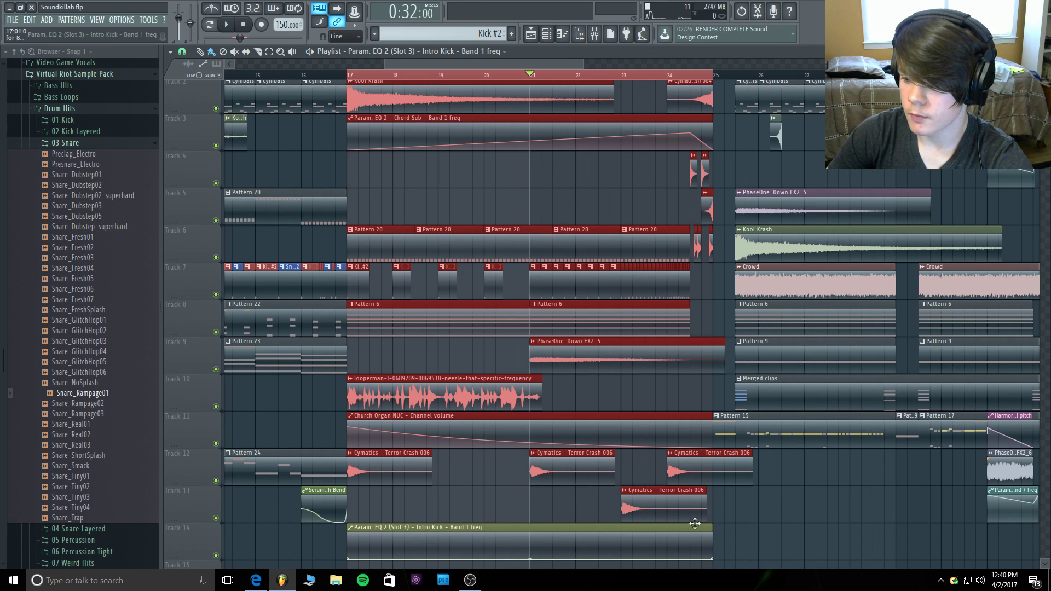
Add a peak point at 24:09 to the Intro Kick Band 1 freq automation, set its mode to Half sine and adjust the curve tension.
right_click(691, 542)
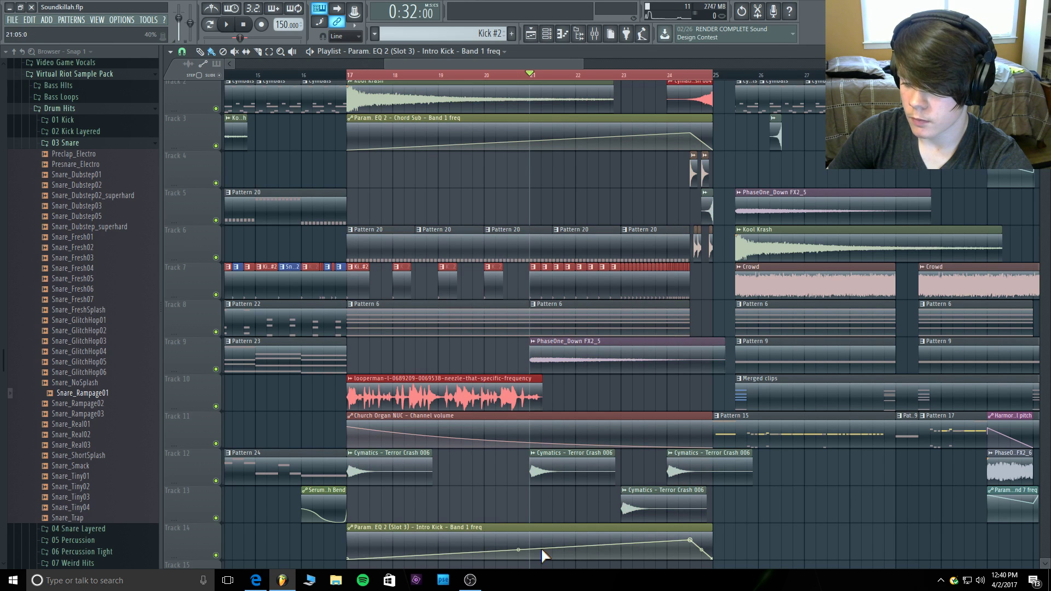
left_click_drag(521, 549, 520, 543)
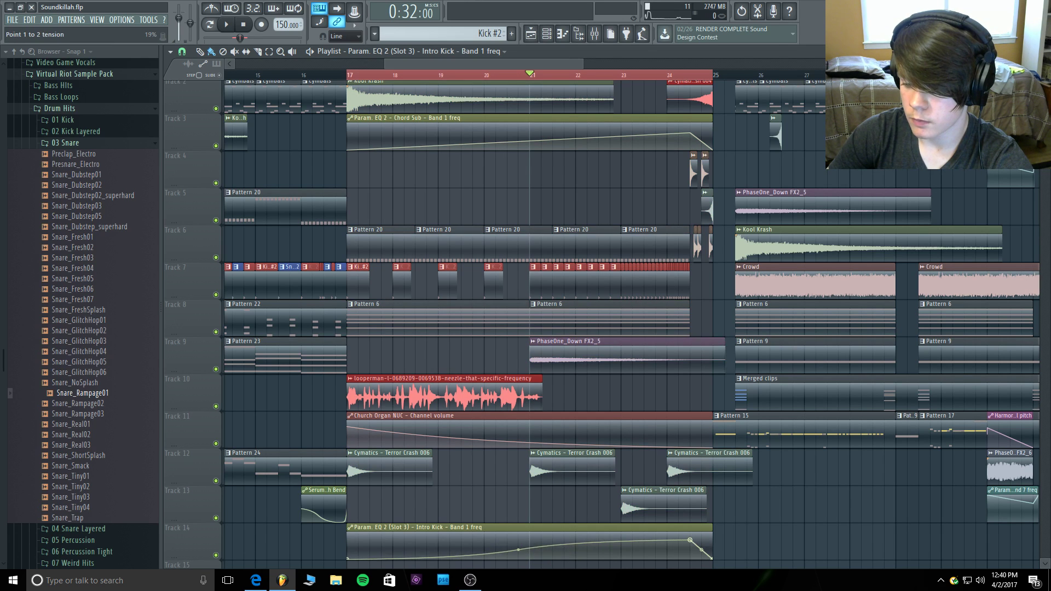
right_click(690, 540)
left_click(727, 488)
left_click_drag(526, 548, 518, 554)
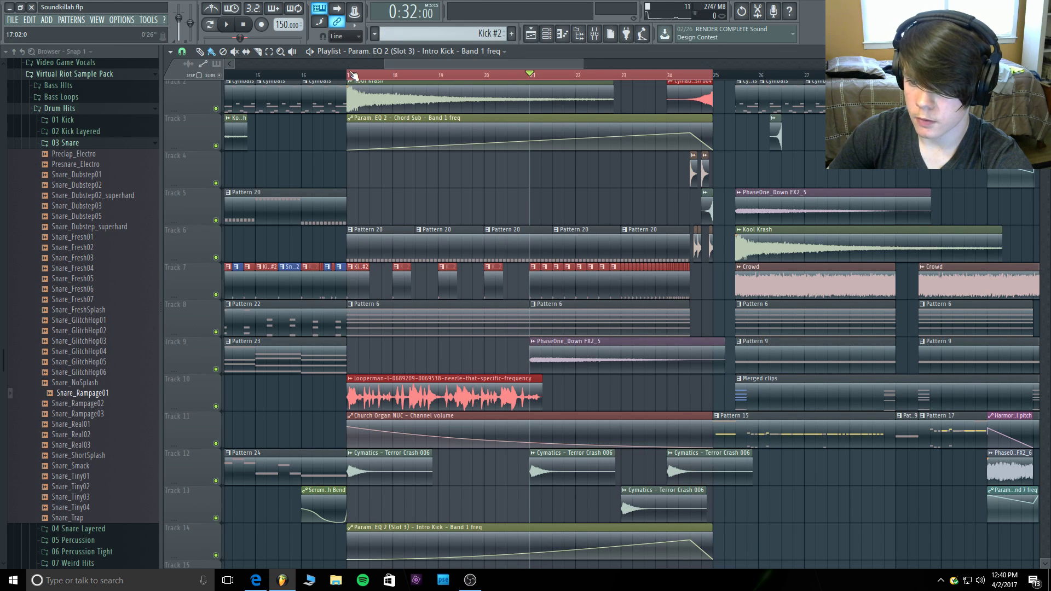
Play back the filtered build-up from bar 17 and set the 24:09 peak point's mode to Double curve.
key("space")
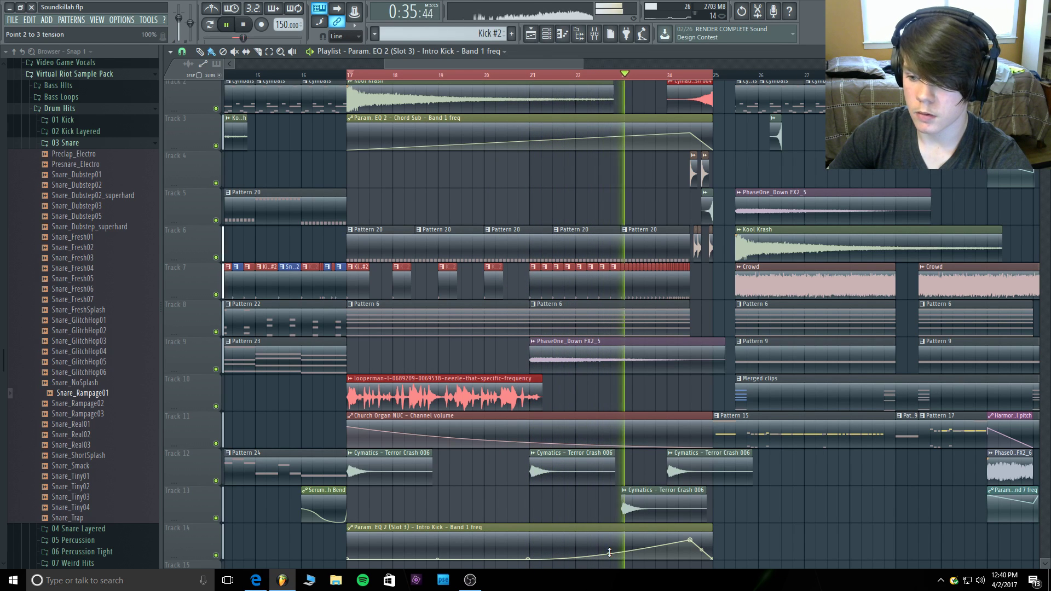
key("space")
right_click(692, 541)
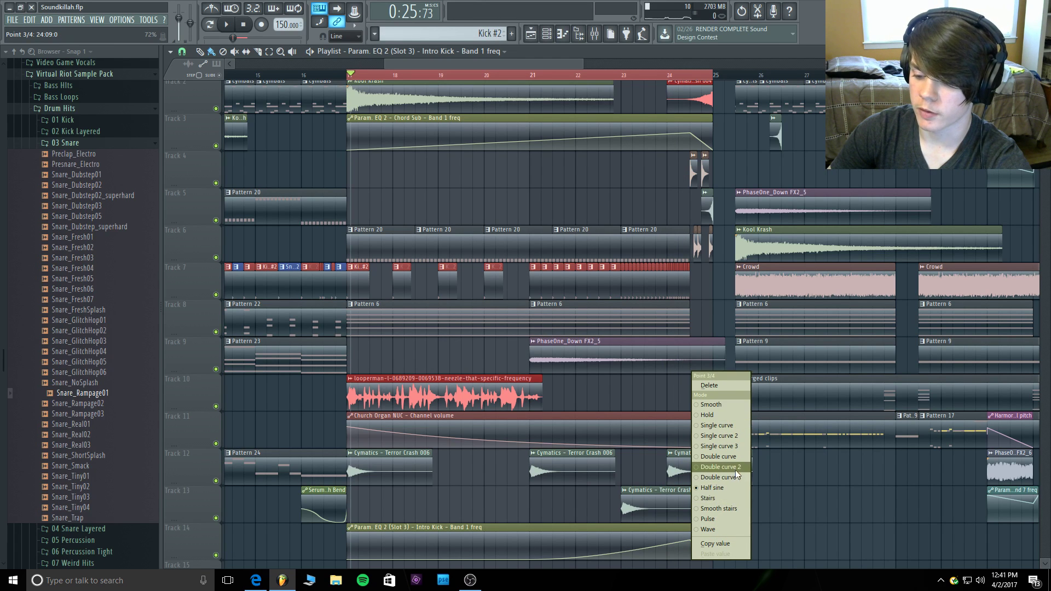
left_click(732, 453)
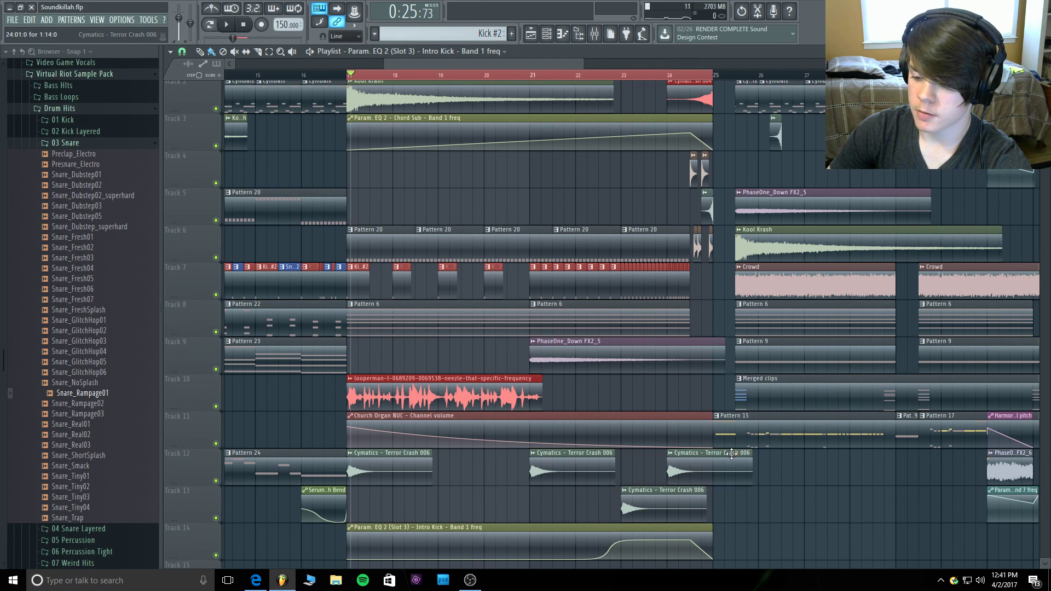
Change the 24:09 peak point of the Intro Kick Band 1 freq automation to a single rising curve and audition it from bar 22.
right_click(694, 541)
left_click(734, 423)
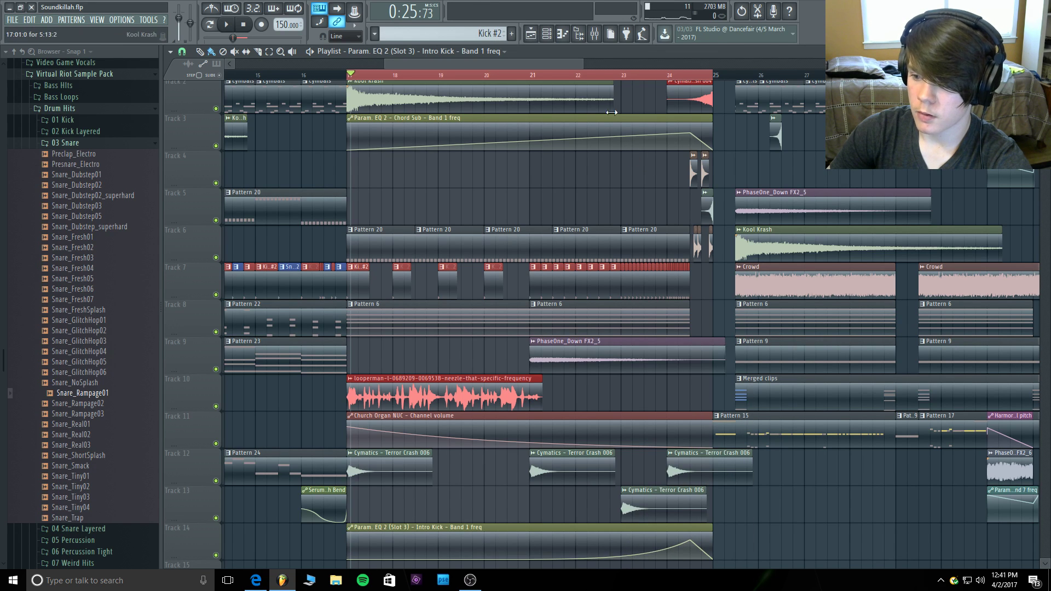
left_click(589, 74)
key("space")
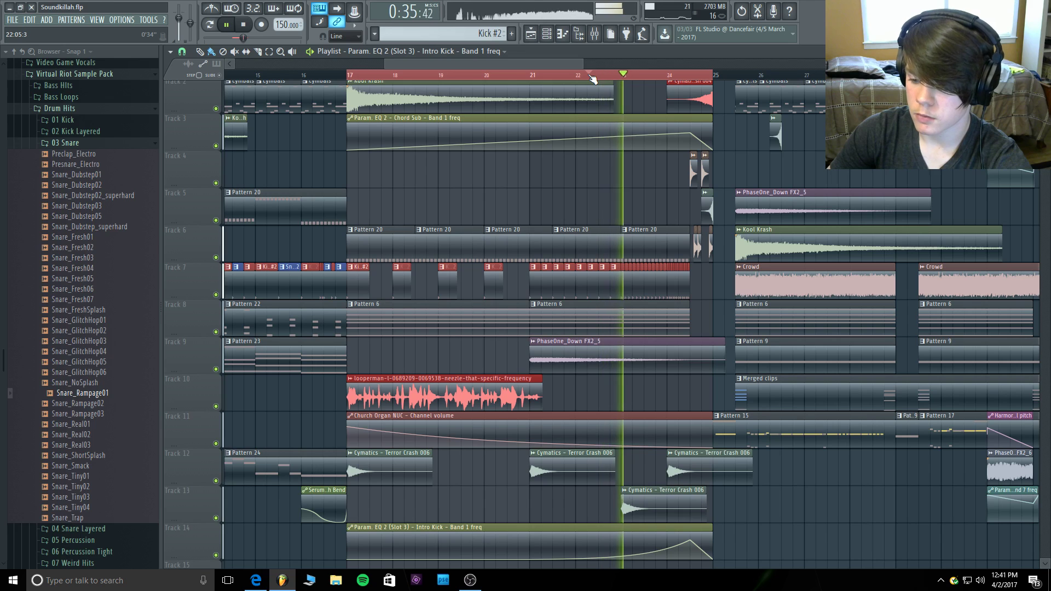
key("space")
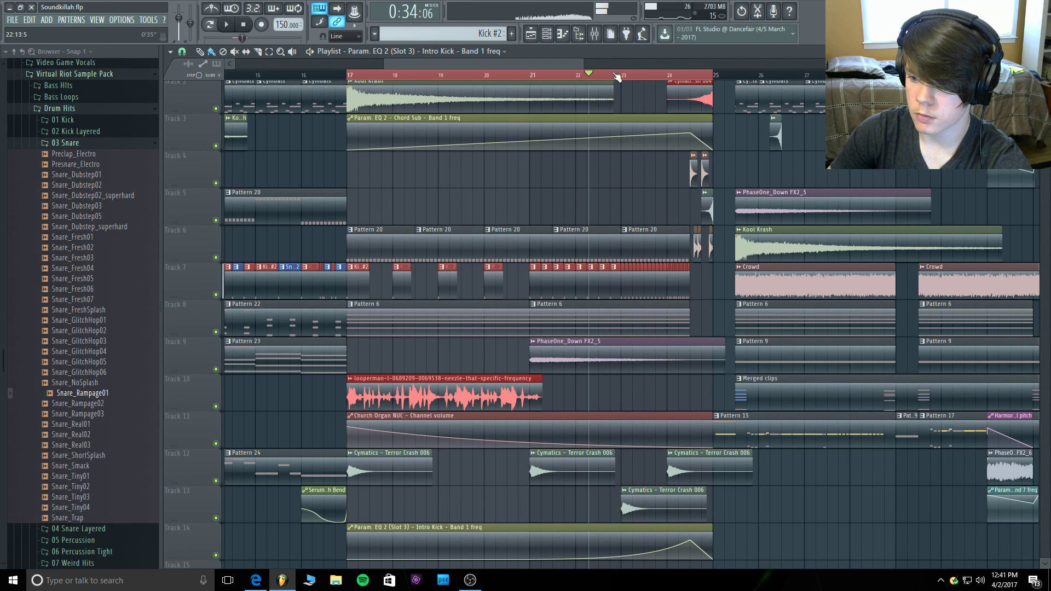
Play back the filtered build-up from bar 23, and again from bar 21 through the last kick roll.
left_click(624, 78)
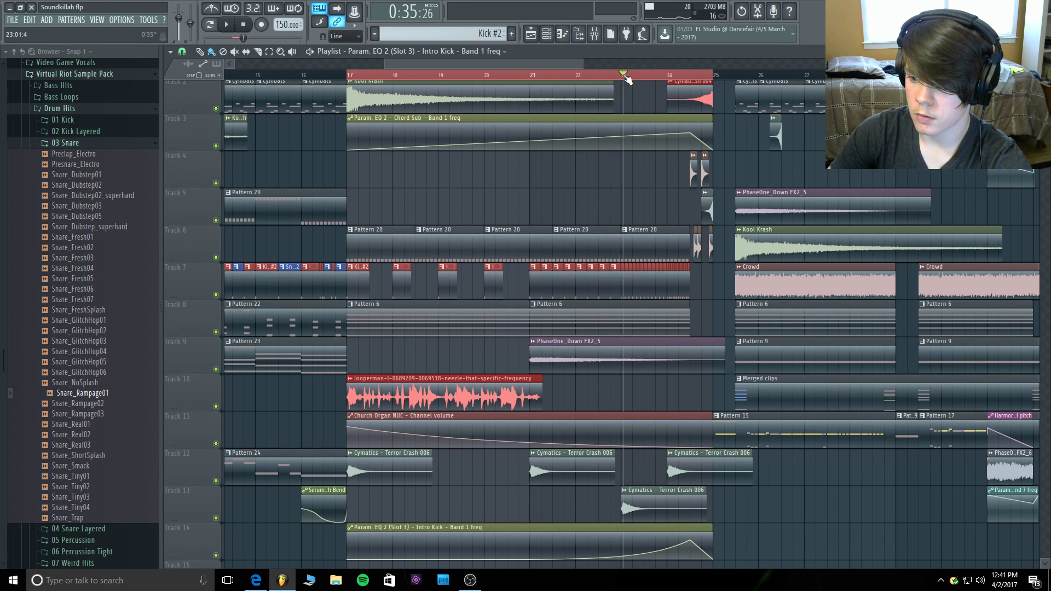
key("space")
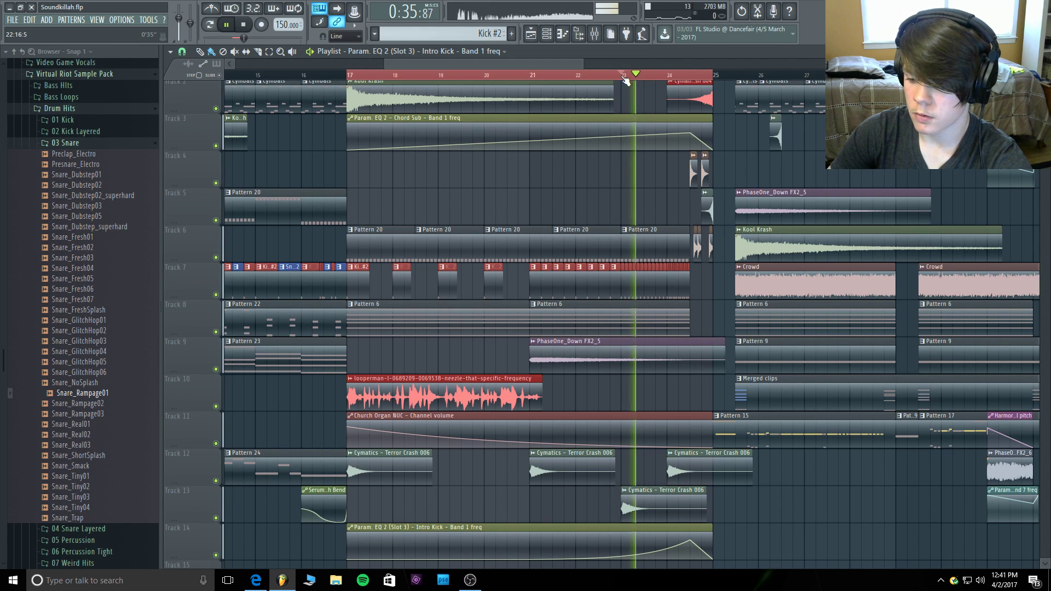
key("space")
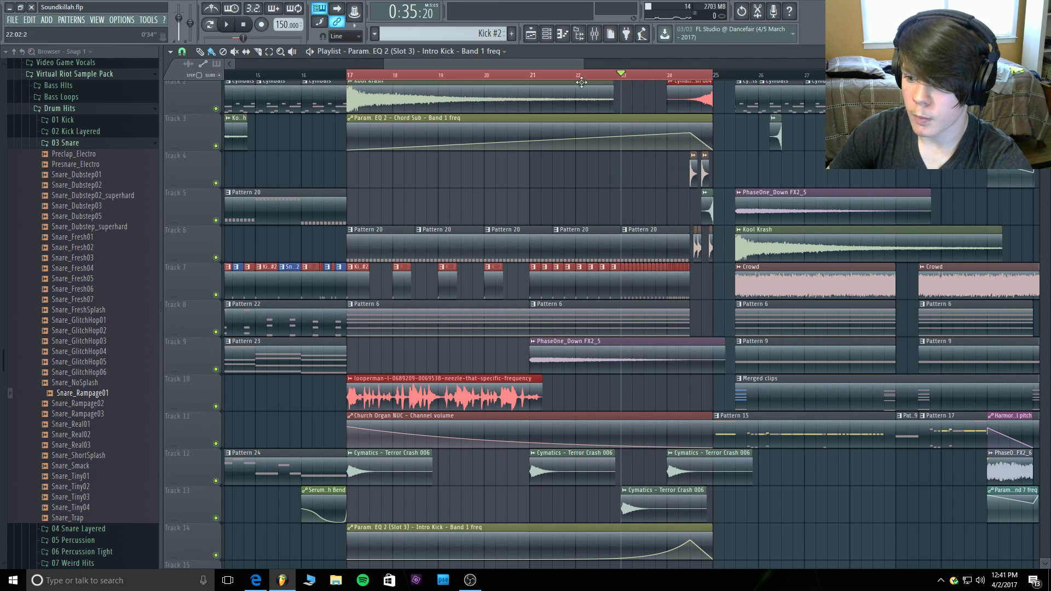
left_click(528, 77)
key("space")
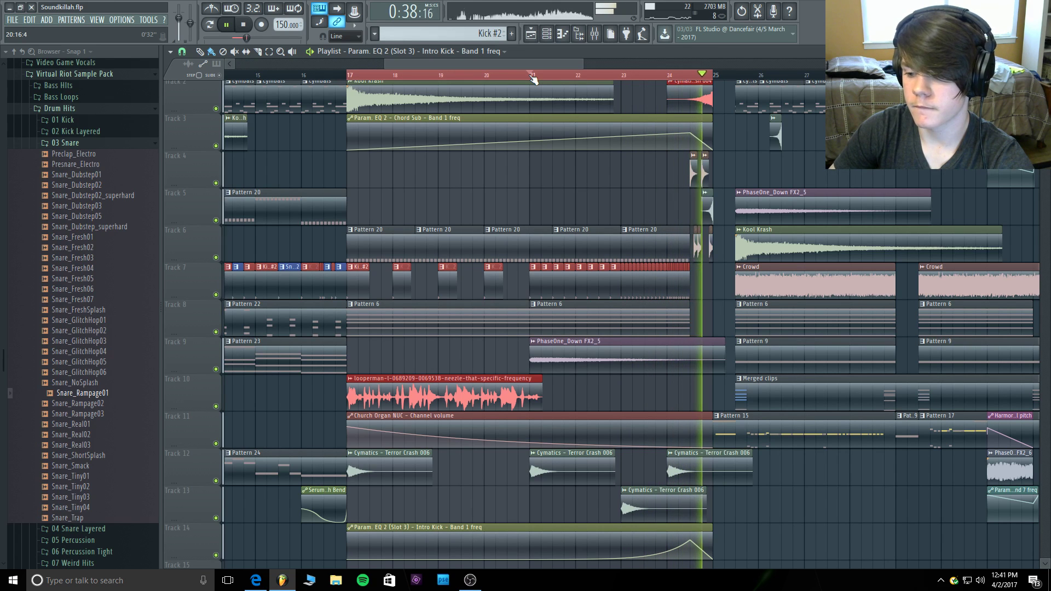
key("space")
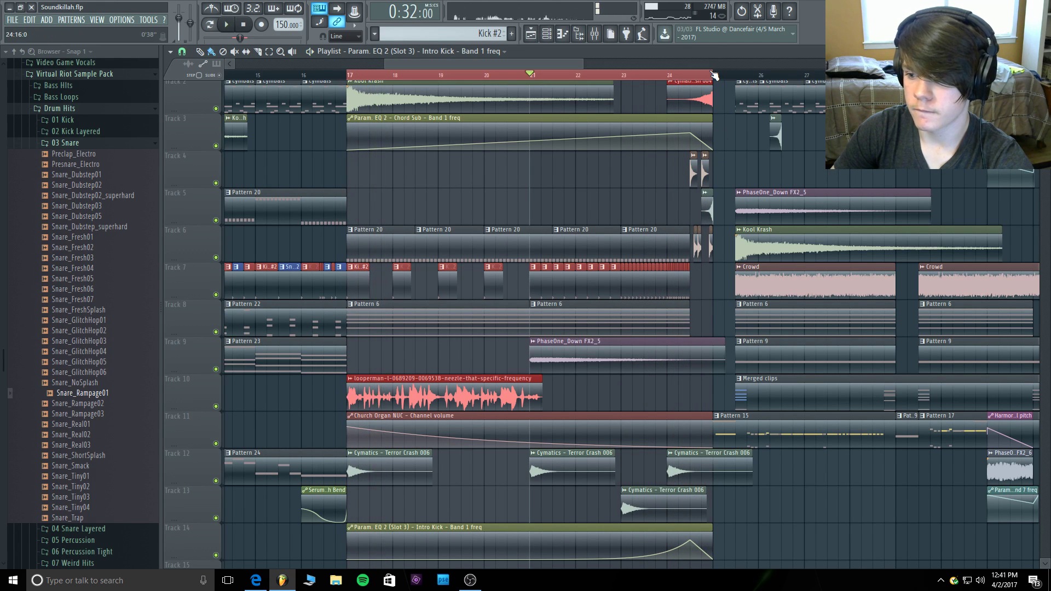
Clear the time selection over bars 17 to 25 and set the playlist snap to Cell.
left_click_drag(683, 82, 349, 82)
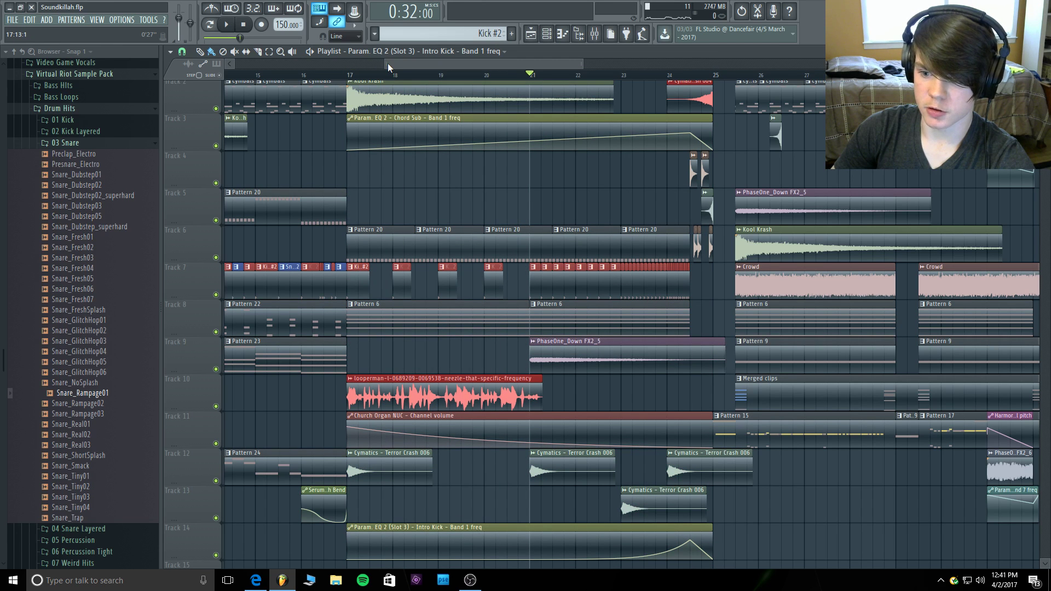
left_click_drag(388, 63, 371, 68)
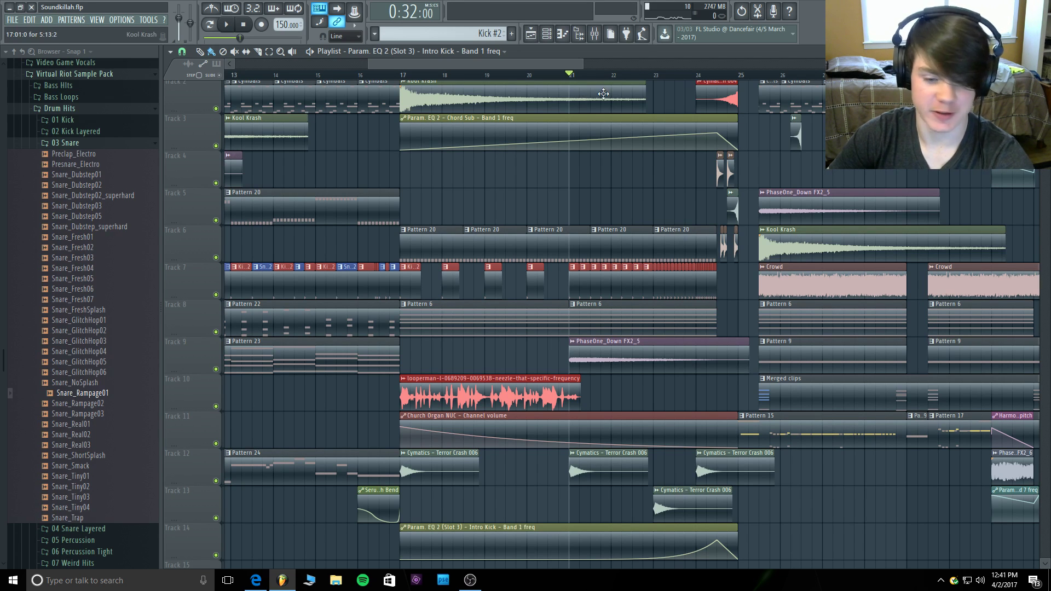
left_click(171, 51)
mouse_move(190, 95)
left_click(280, 119)
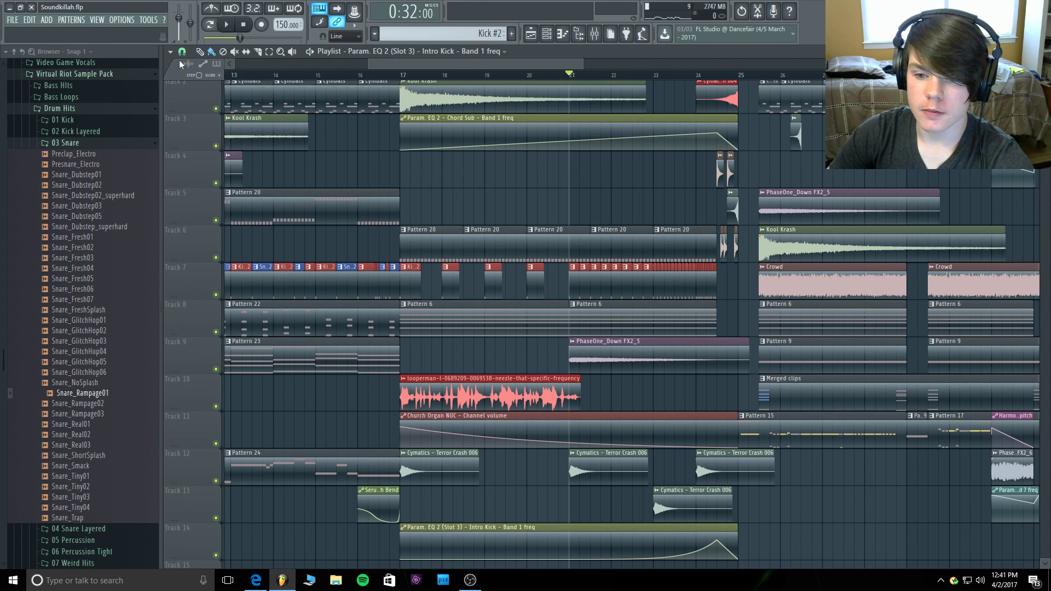
left_click(171, 51)
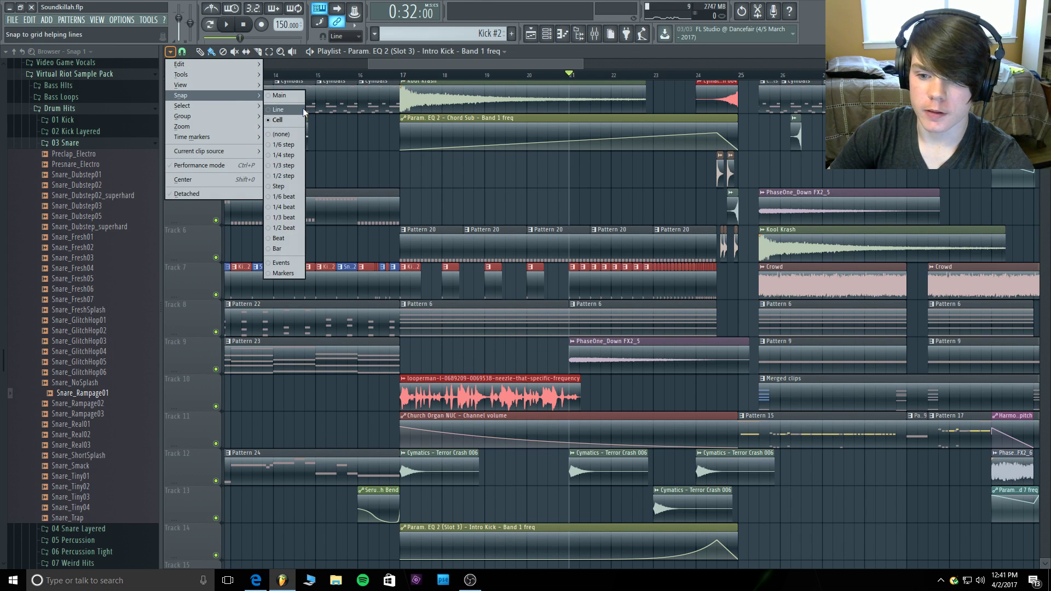
left_click(426, 81)
Select the build-up clips between bars 17 and 25, and play back the transition from bar 16.
mouse_move(403, 79)
left_mouse_down()
mouse_move(740, 78)
mouse_move(403, 78)
left_mouse_up()
left_click(358, 76)
key("space")
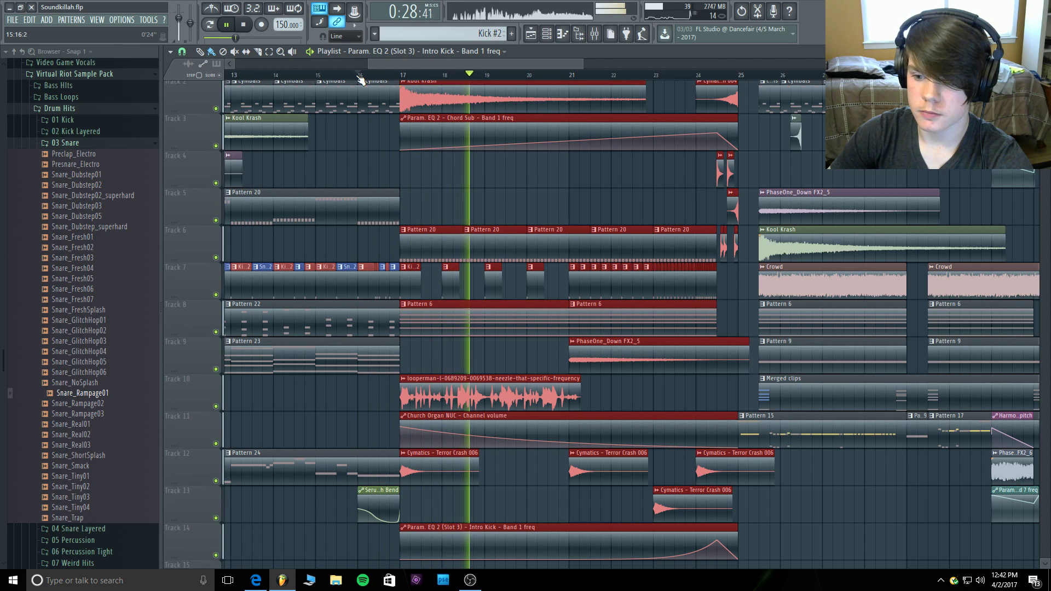
Place a Pattern 8 clip on Track 1 at bar 17 and play the section back.
scroll(357, 93, "up", 1)
key("space")
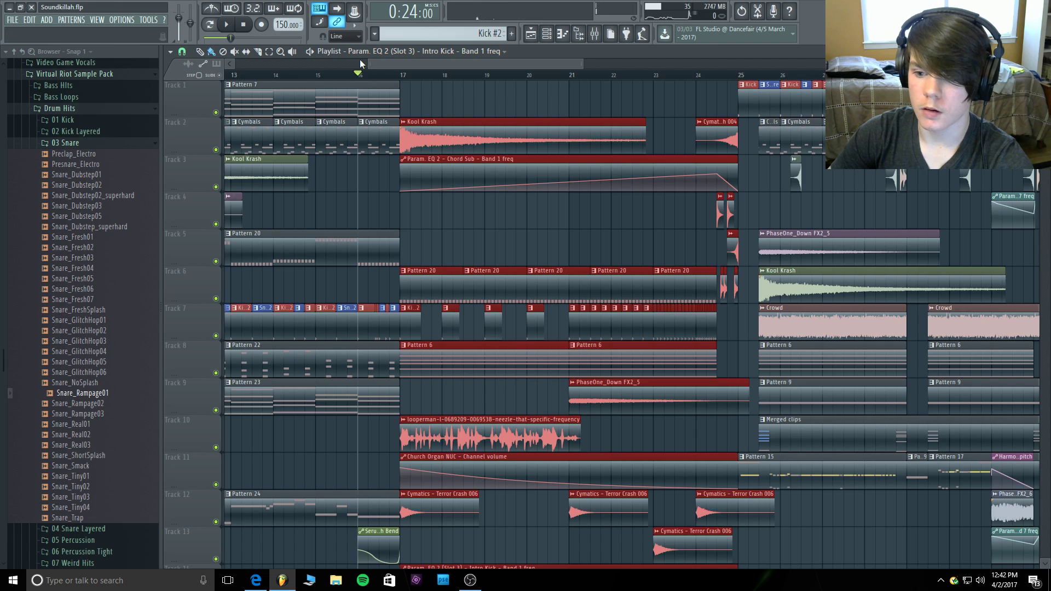
scroll(365, 65, "down", 3)
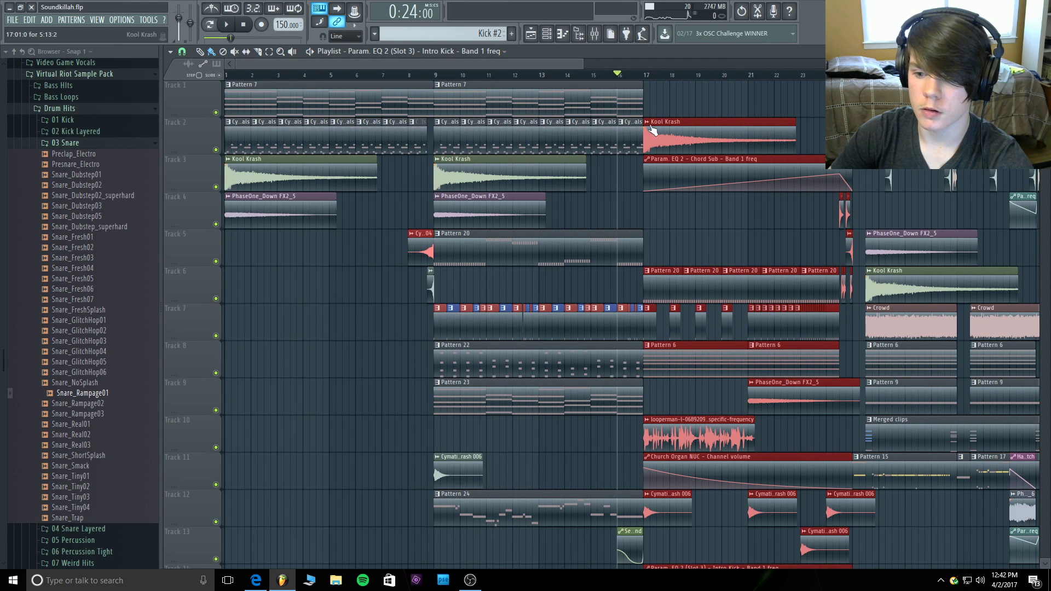
left_click(482, 53)
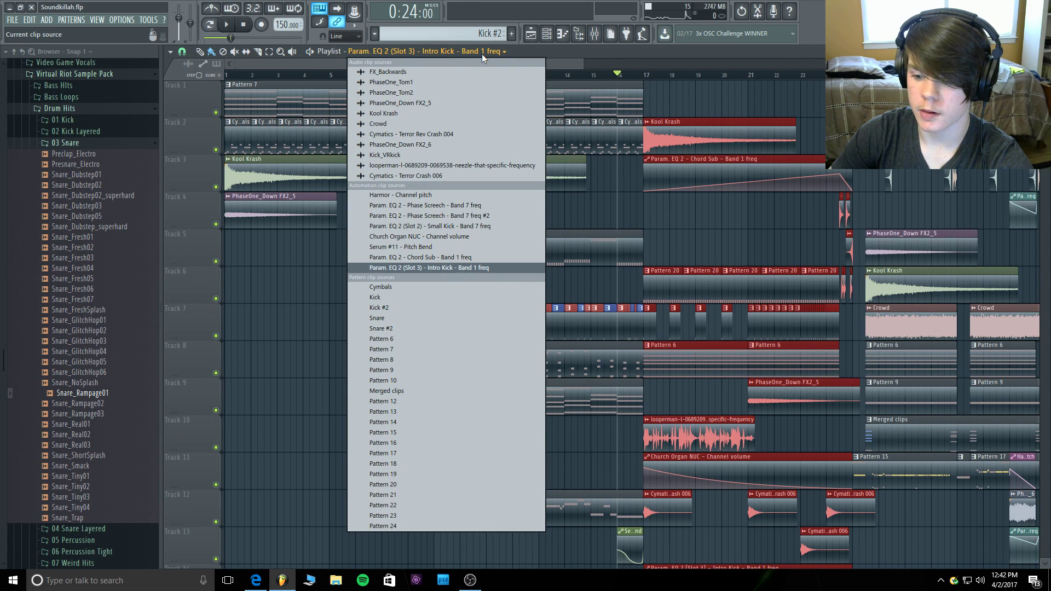
middle_click(485, 51)
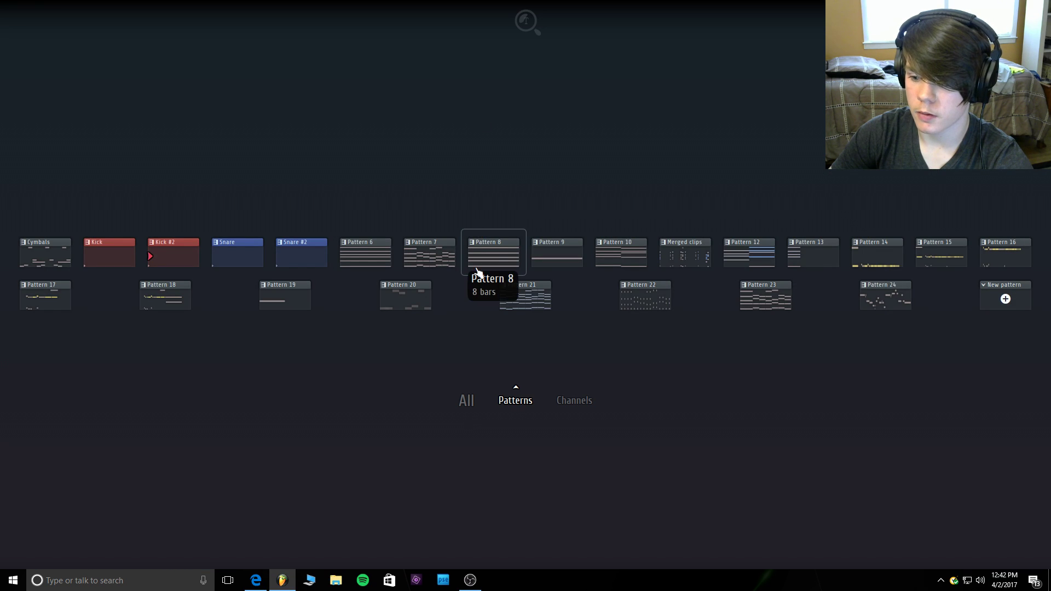
left_click(477, 268)
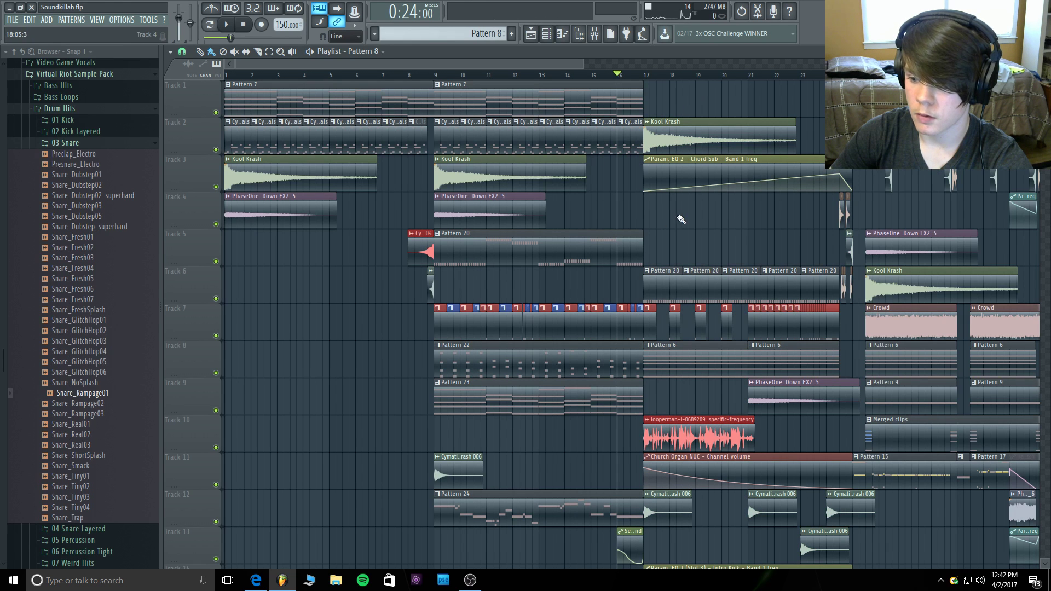
left_click_drag(324, 546, 705, 97)
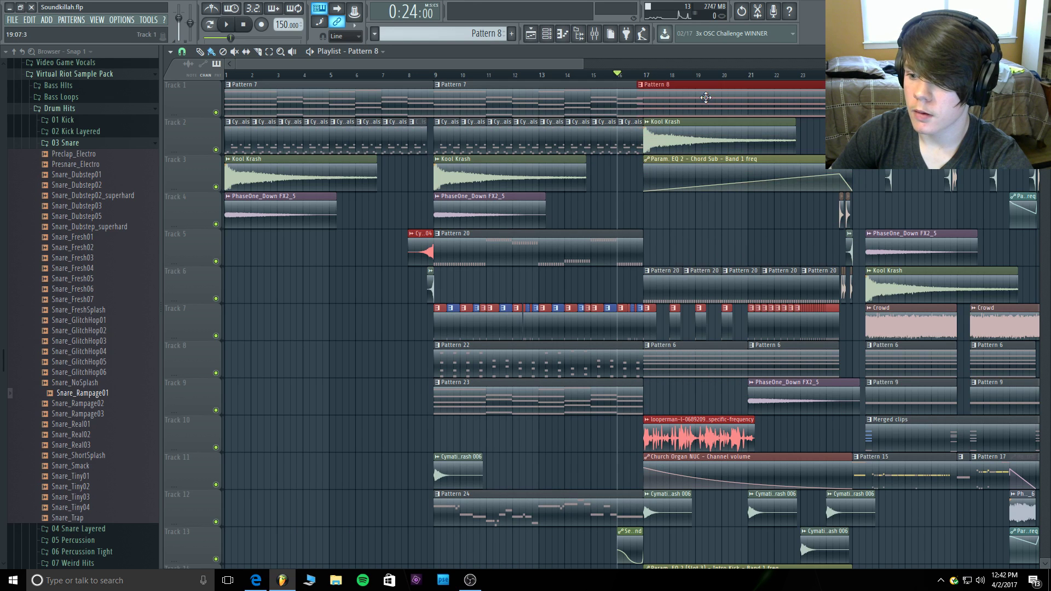
key("space")
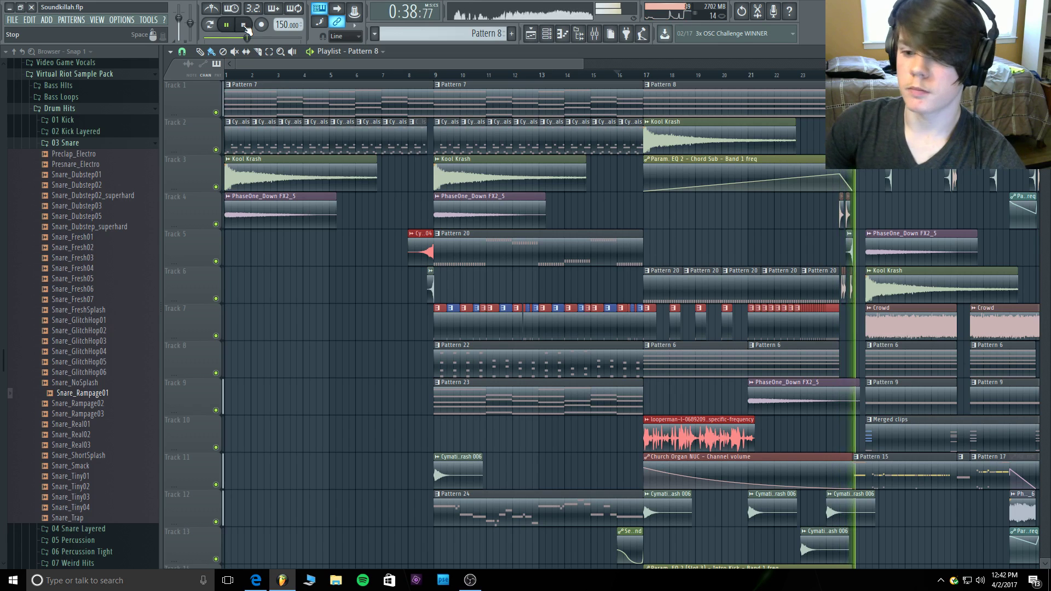
left_click(244, 25)
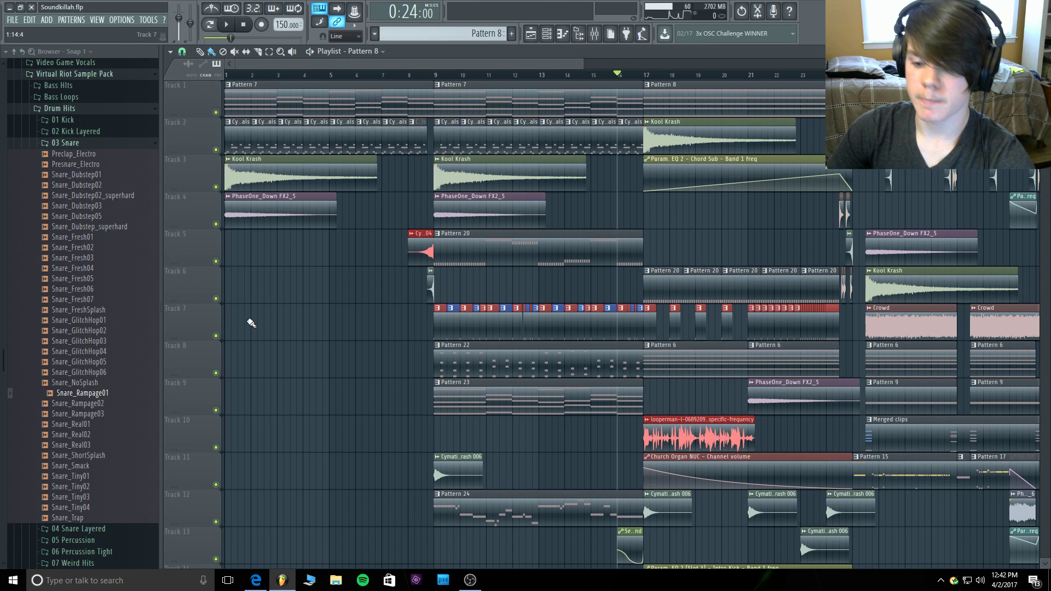
Collapse the 03 Snare, Drum Hits, Virtual Riot Sample Pack and Sample Packs folders in the browser.
left_click(87, 143)
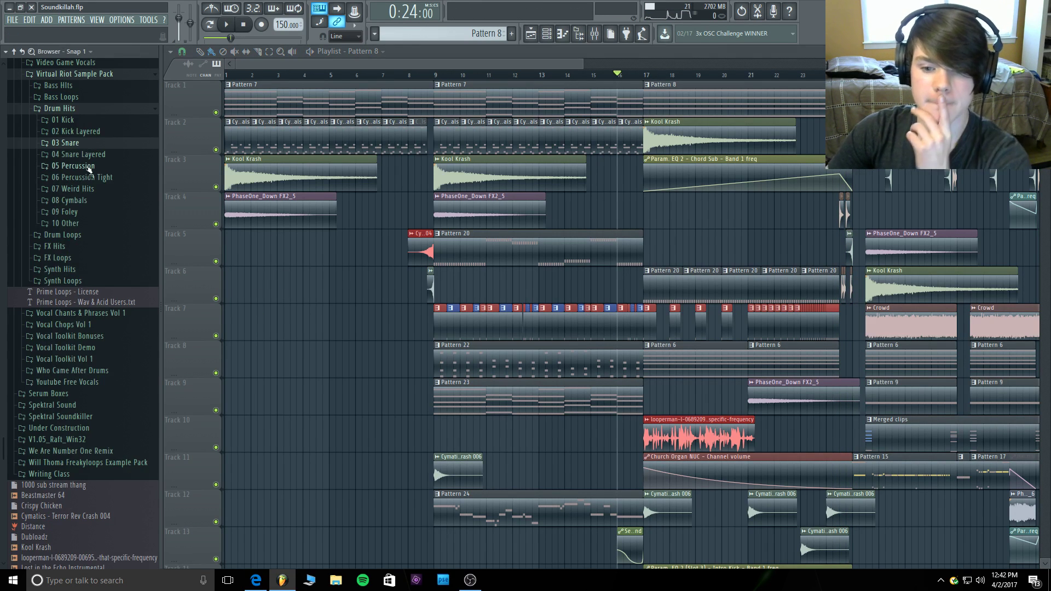
left_click(75, 109)
left_click(53, 76)
scroll(110, 136, "up", 9)
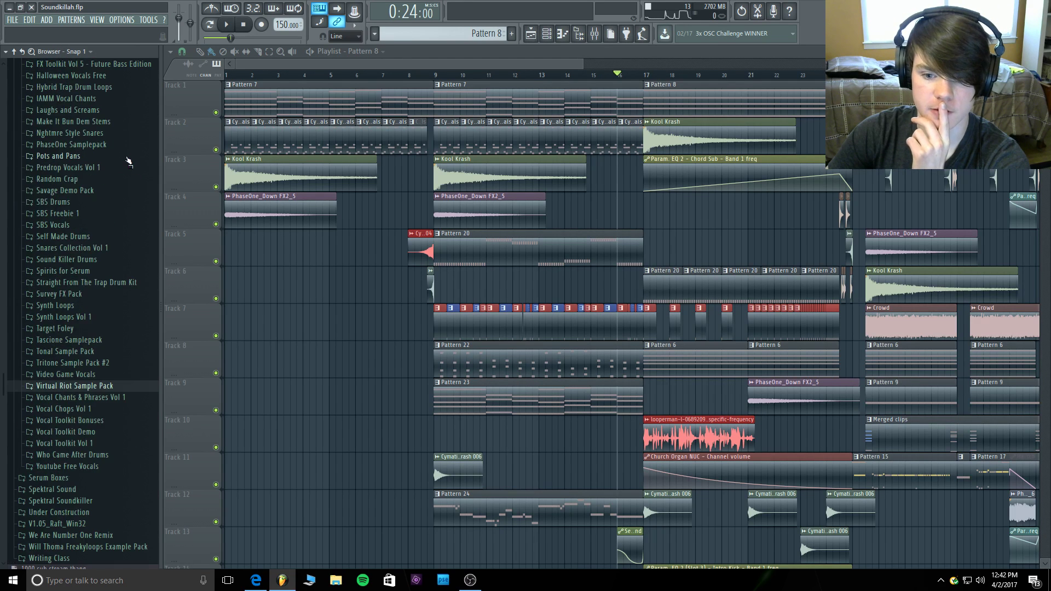
scroll(111, 159, "up", 10)
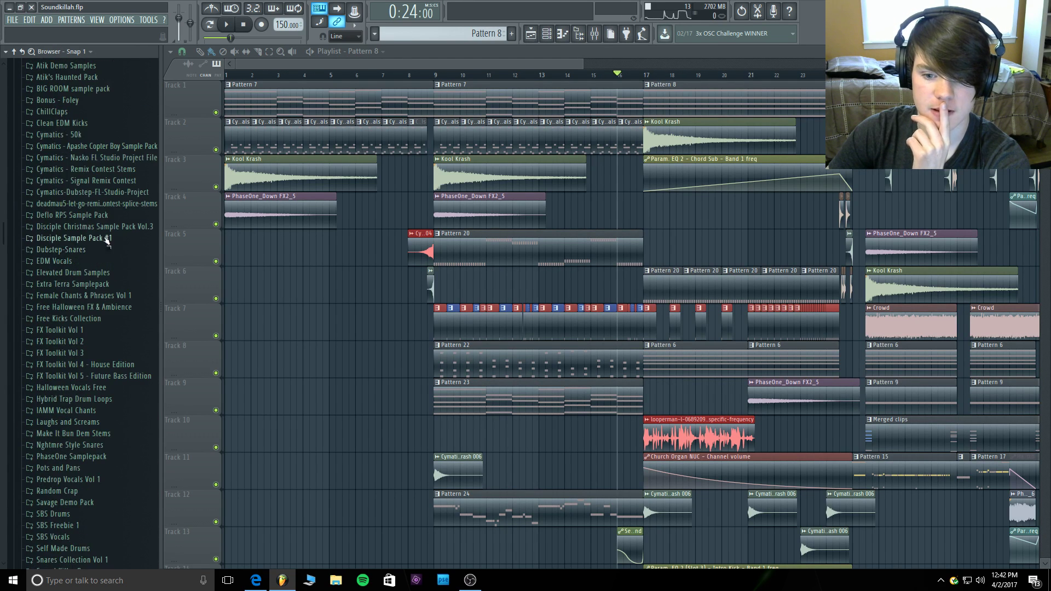
scroll(111, 198, "up", 2)
left_click(41, 300)
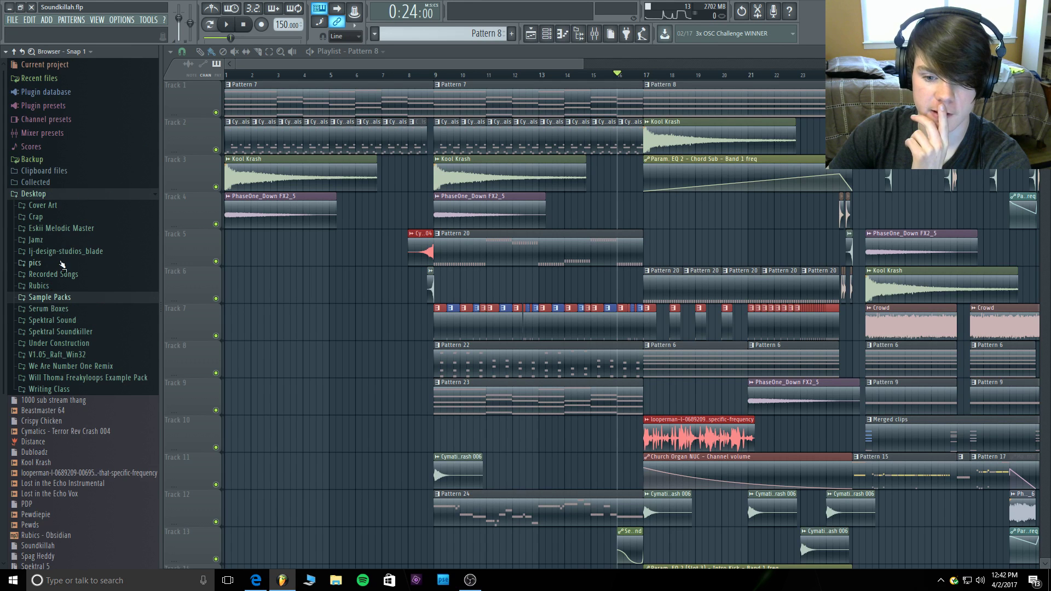
Open the Samples FX folder of the Freakyloops Example Pack and preview the 8 Bars Riser_Intense_140 sample.
left_click(86, 379)
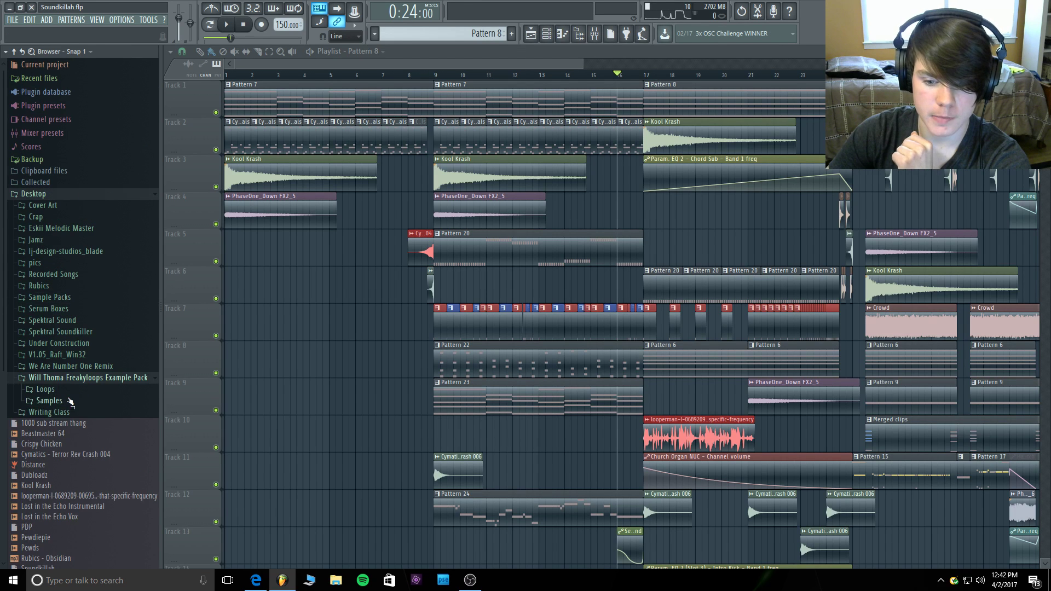
left_click(69, 392)
left_click(58, 389)
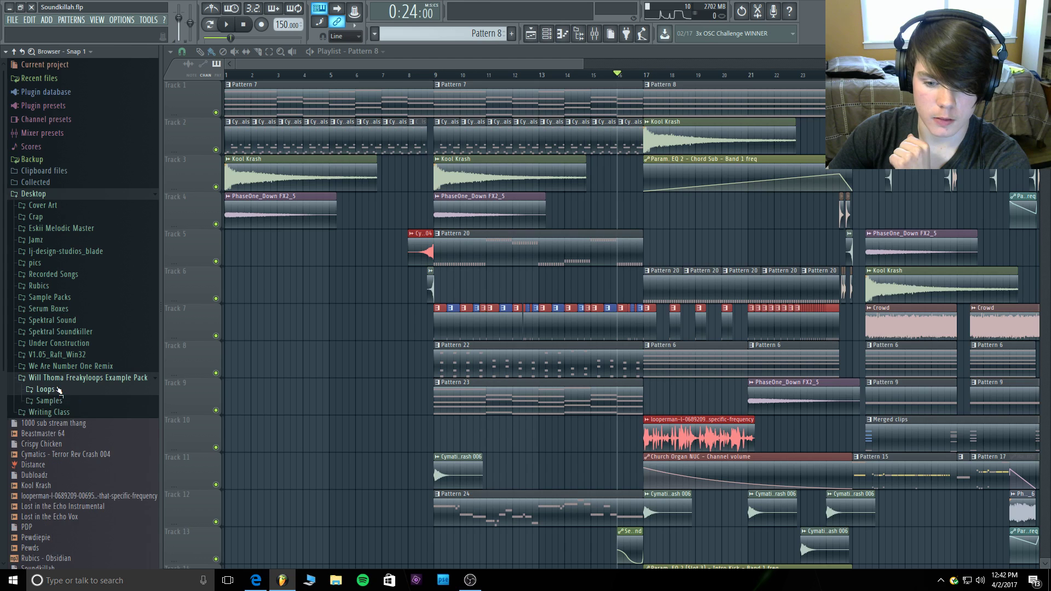
left_click(56, 401)
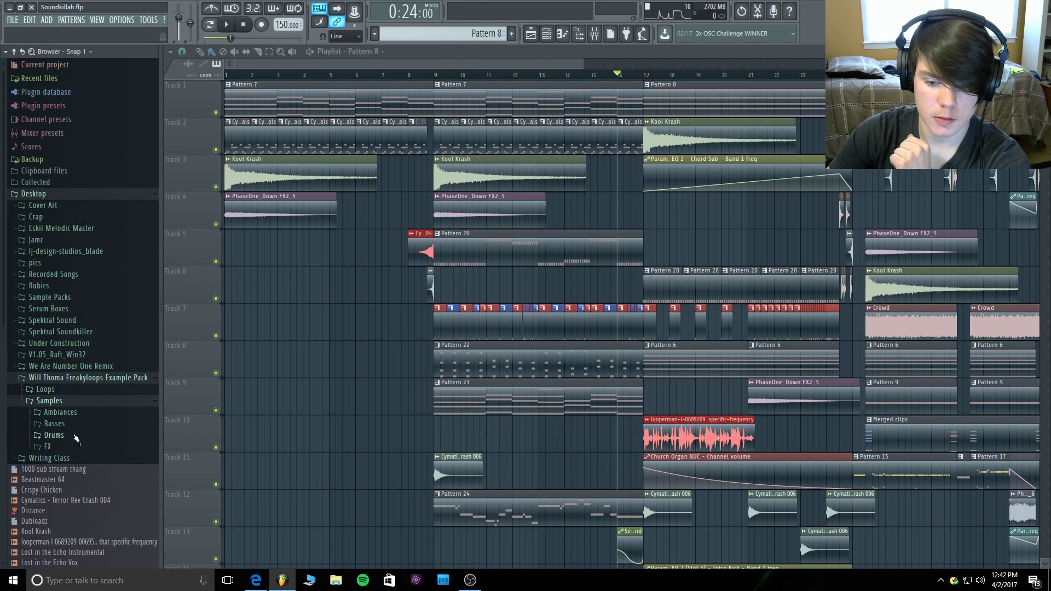
left_click(47, 446)
scroll(52, 447, "down", 3)
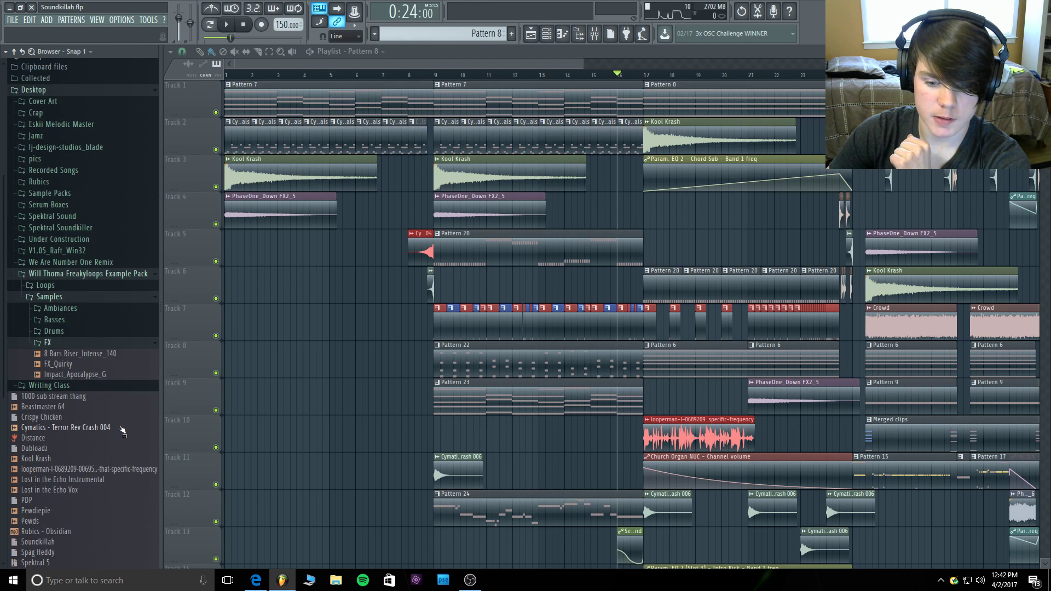
left_click(93, 355)
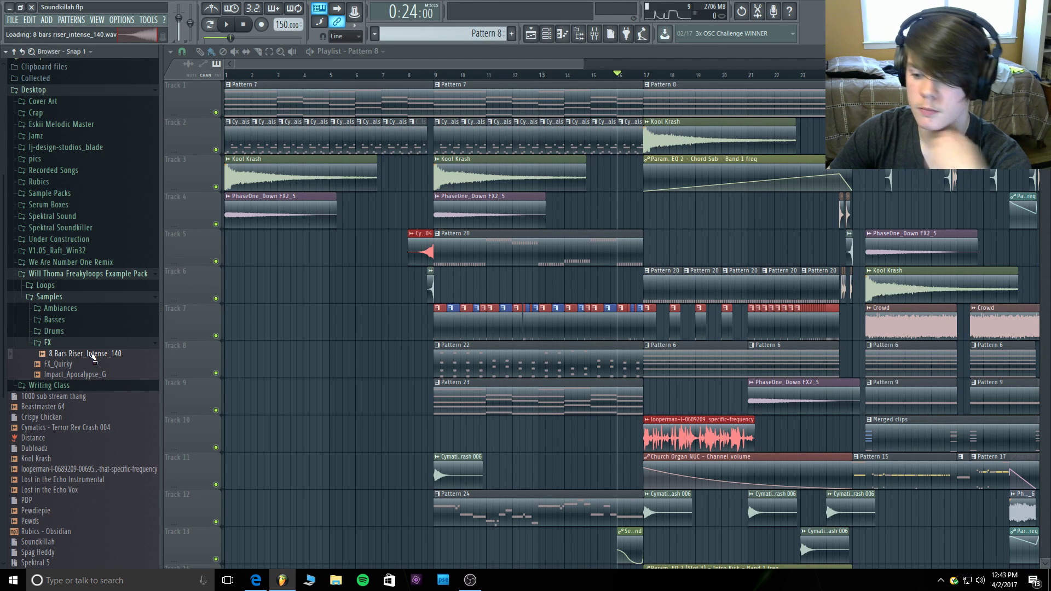
Place the 8 Bars Riser_Intense_140 sample on Track 15 at bar 17.
scroll(492, 349, "down", 5)
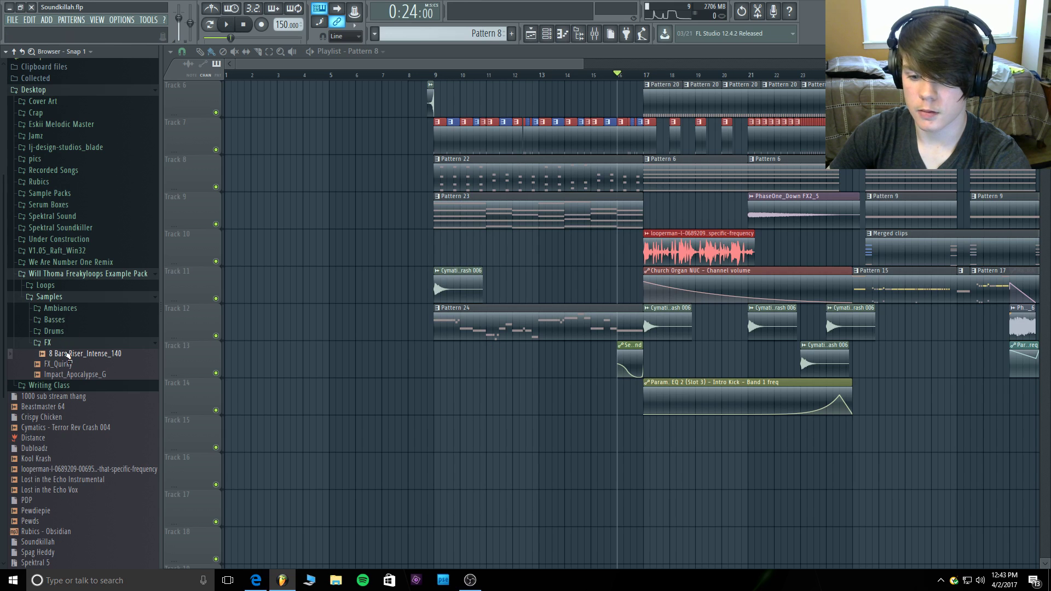
left_click_drag(61, 354, 560, 416)
left_click_drag(646, 435, 720, 444)
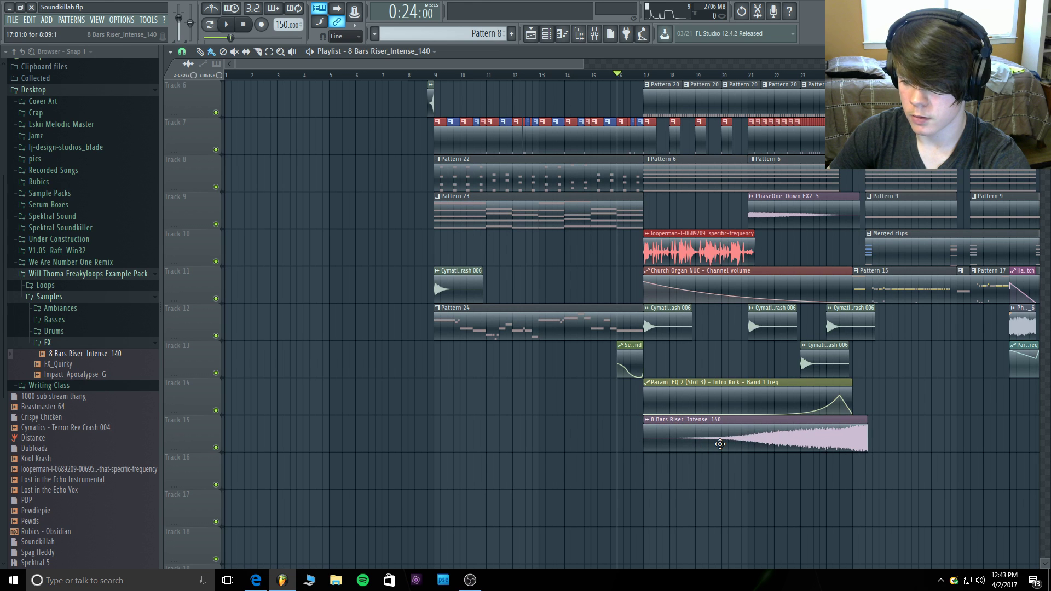
Set the riser's time stretching mode to Stretch and shorten its time so the clip spans exactly 8 bars.
double_click(720, 444)
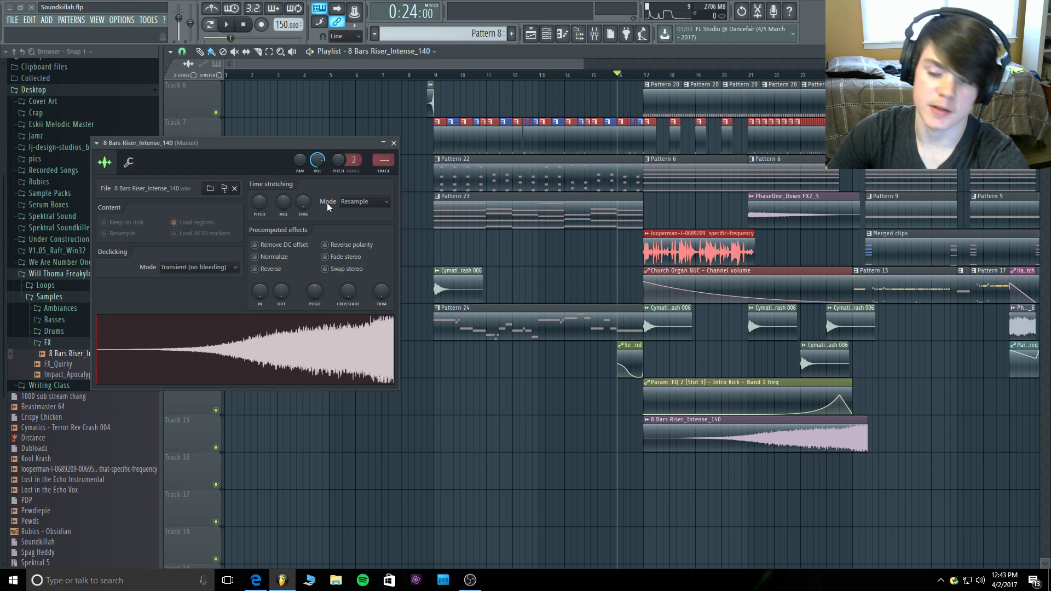
left_click(356, 202)
left_click(365, 232)
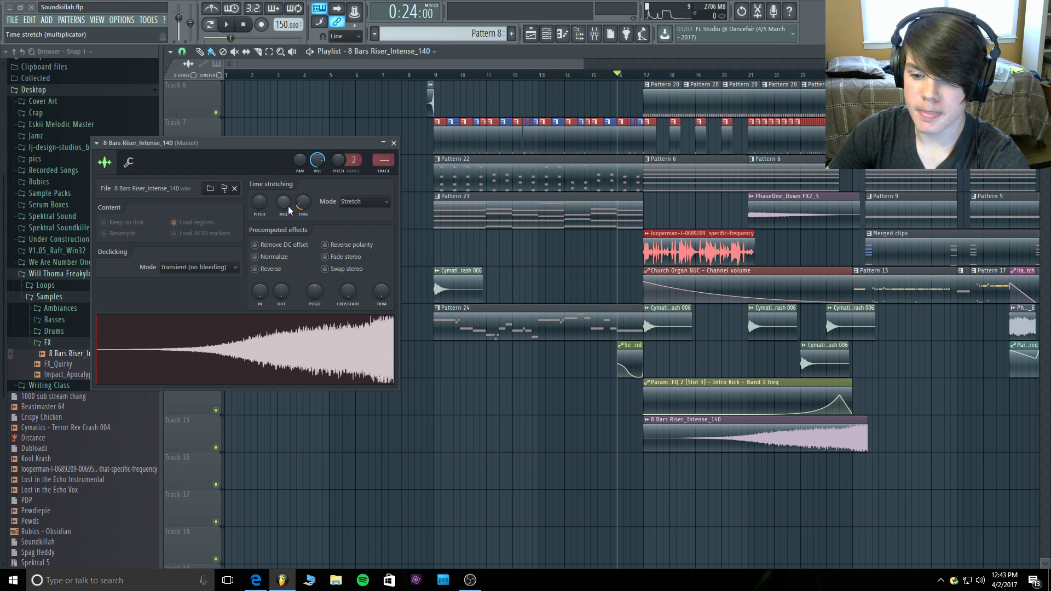
left_click_drag(303, 202, 302, 208)
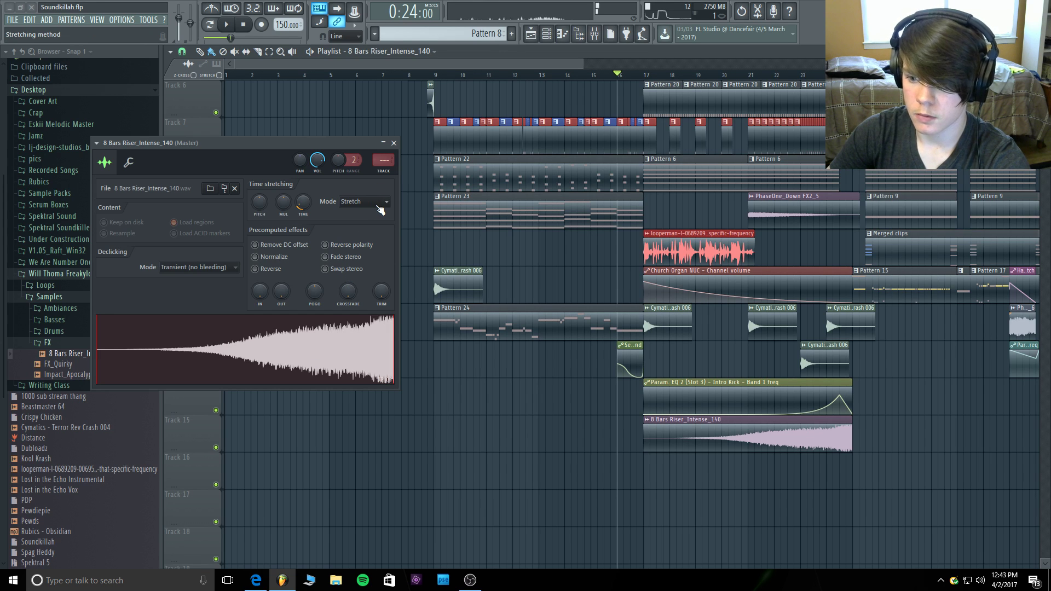
left_click(394, 143)
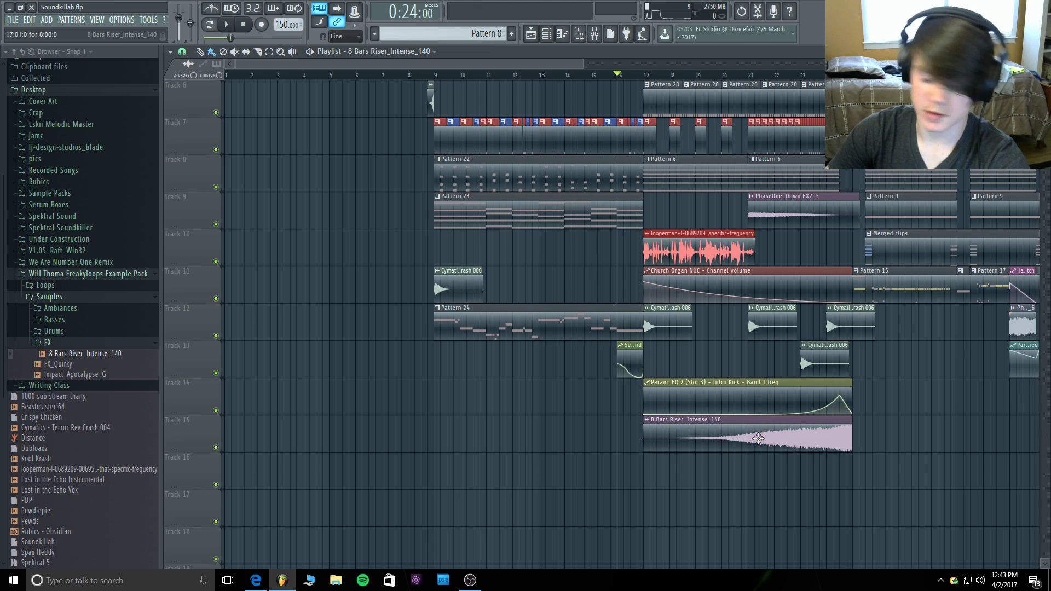
Delete the riser clip from Track 15 and collapse the Freakyloops Example Pack folders.
right_click(758, 438)
left_click(48, 343)
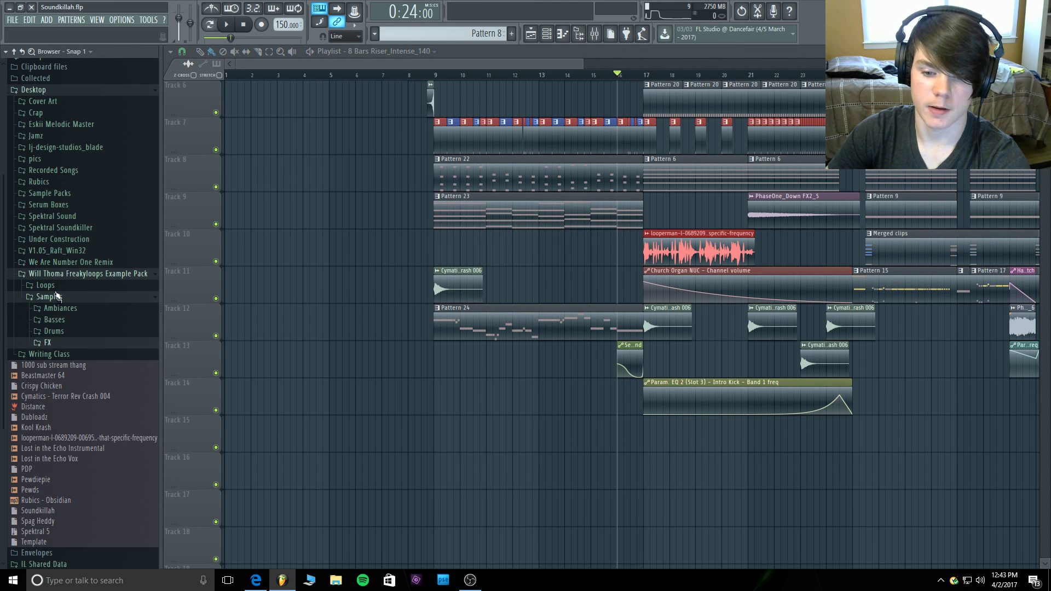
left_click(55, 296)
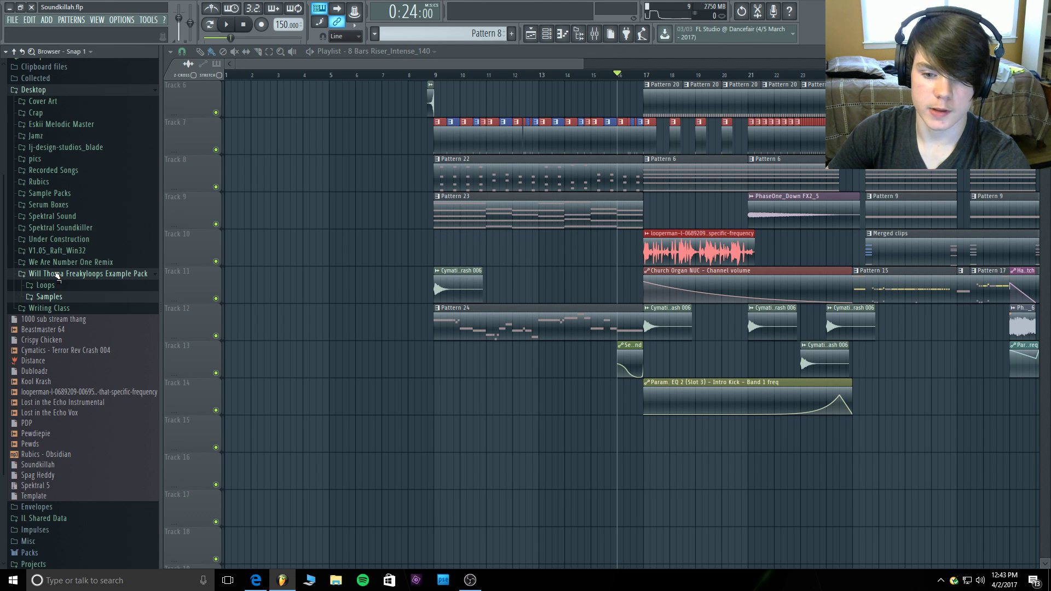
left_click(57, 275)
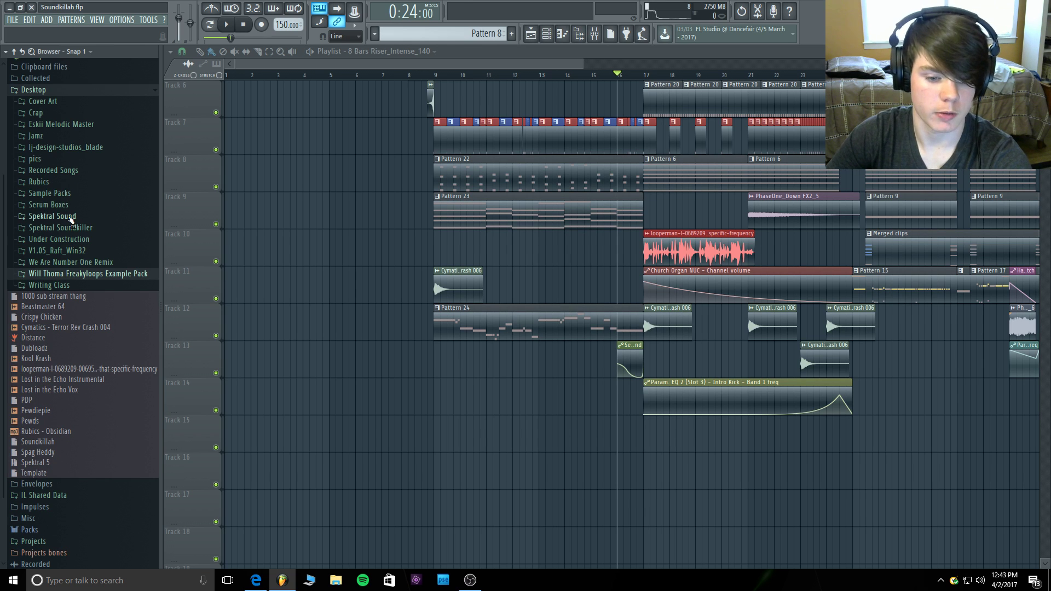
Play the arrangement from bar 16 through the build-up to listen for what it lacks.
key("space")
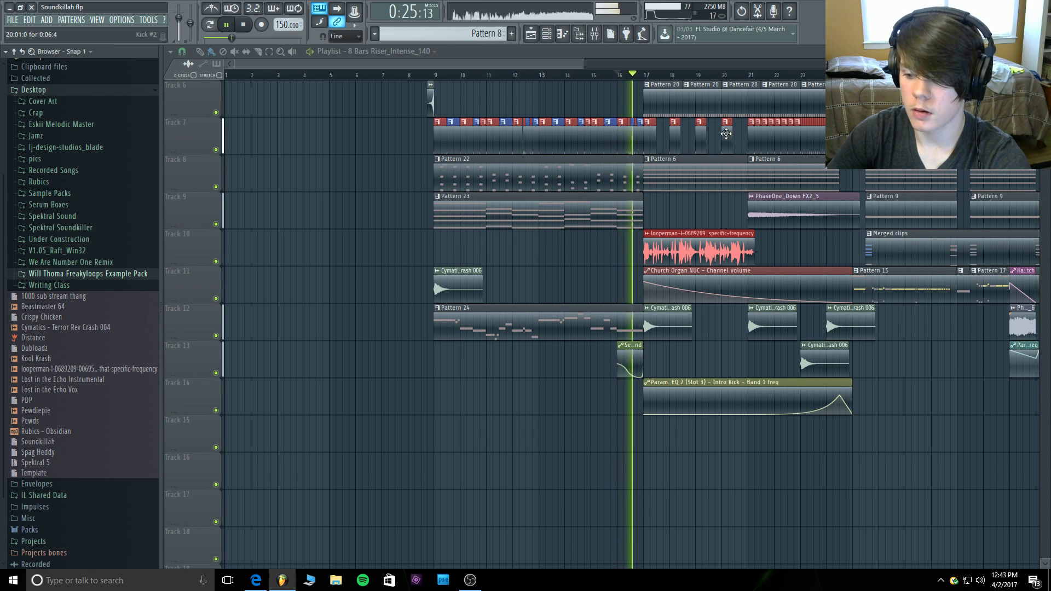
scroll(683, 304, "up", 5)
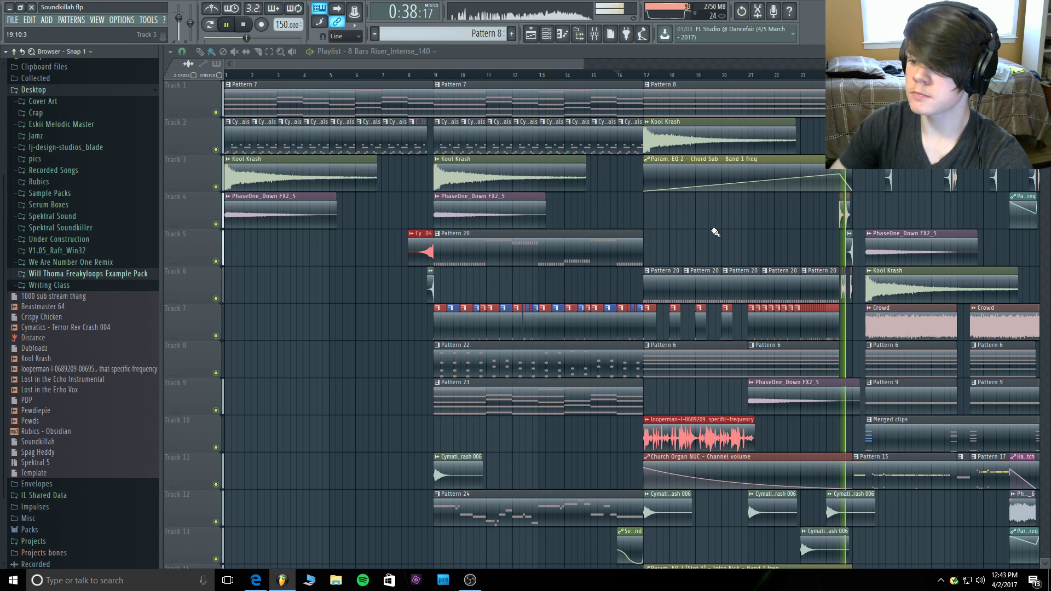
key("space")
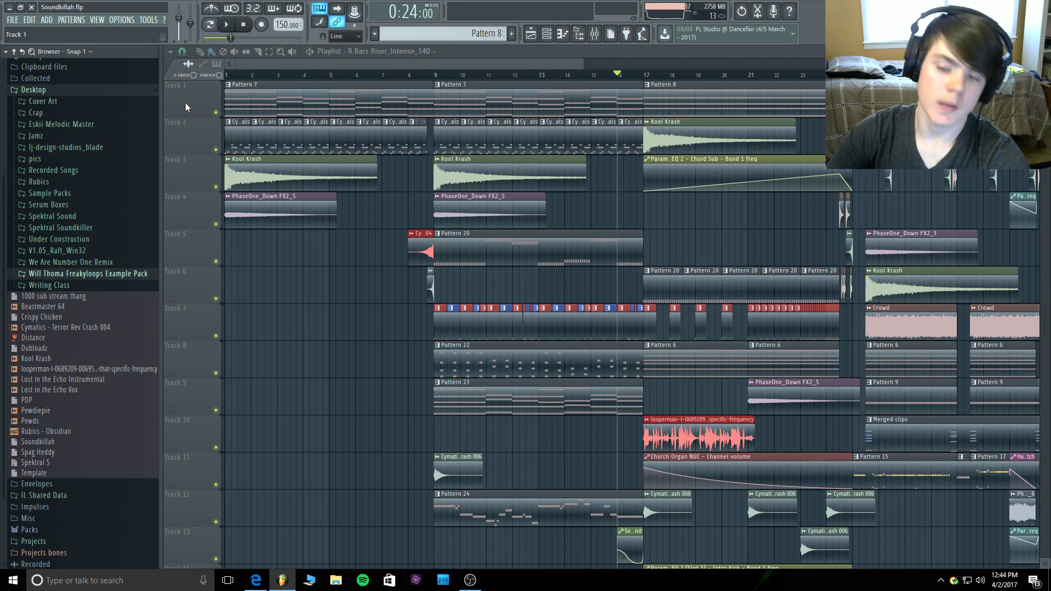
Open the Savage Demo Pack folder inside Sample Packs.
left_click(57, 275)
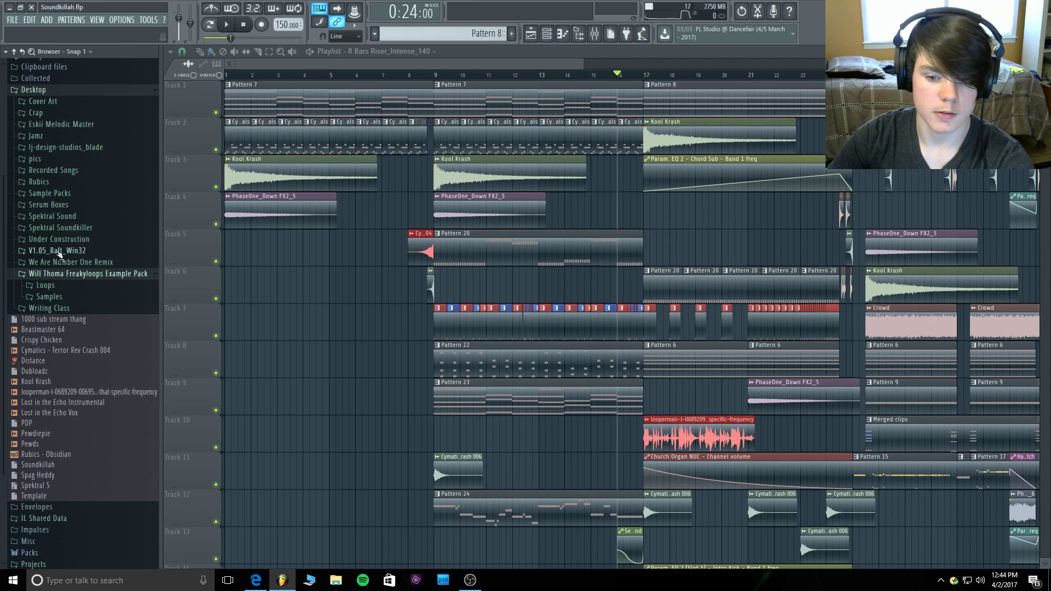
left_click(62, 276)
left_click(52, 192)
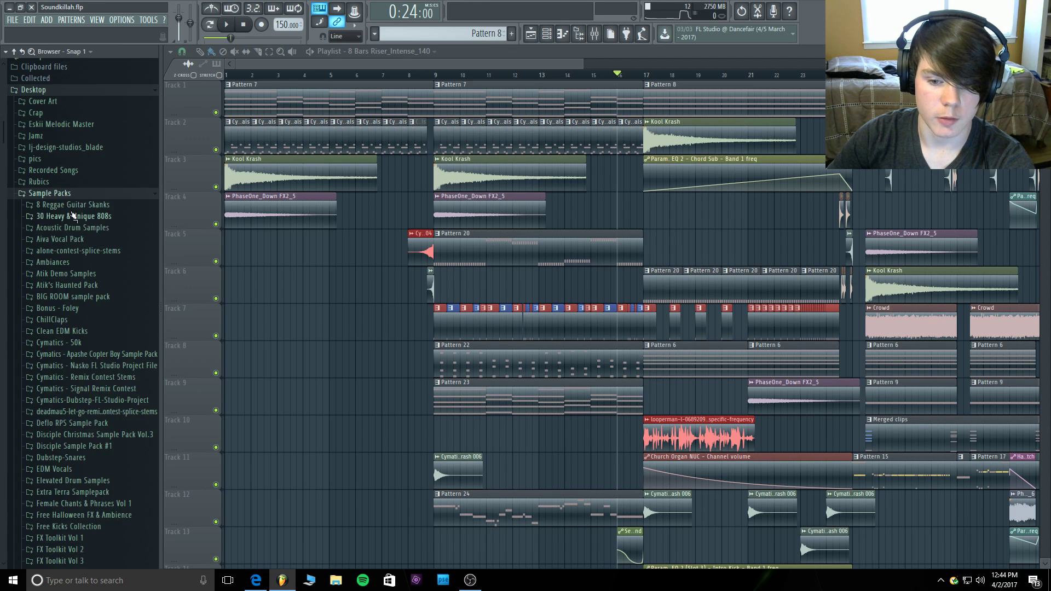
scroll(116, 338, "down", 5)
scroll(82, 323, "down", 3)
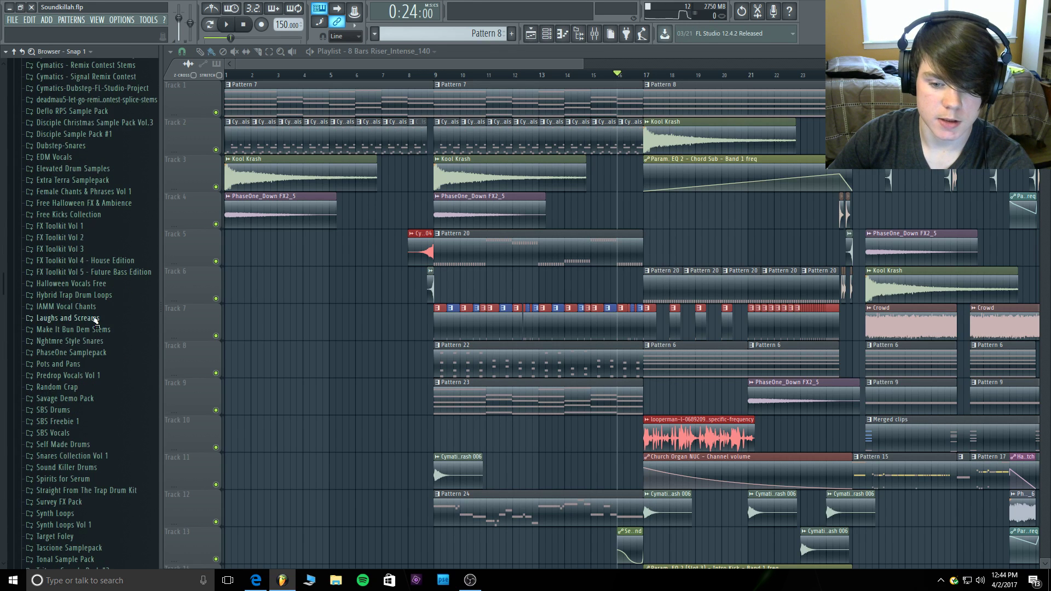
left_click(85, 398)
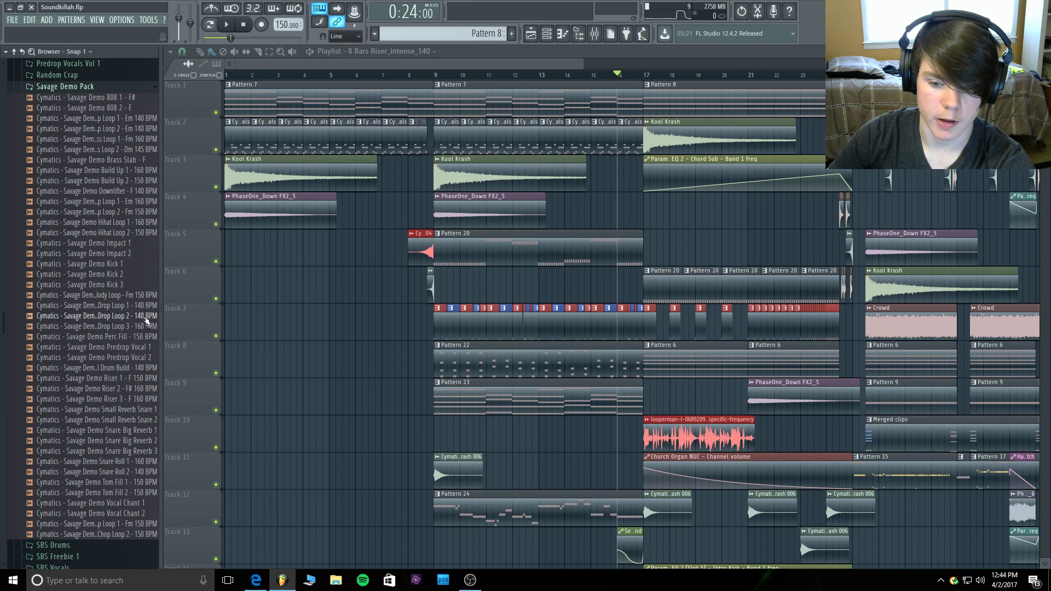
Widen the browser to show the full sample names and preview the Cymatics Savage Demo Riser samples.
left_click_drag(161, 294, 222, 294)
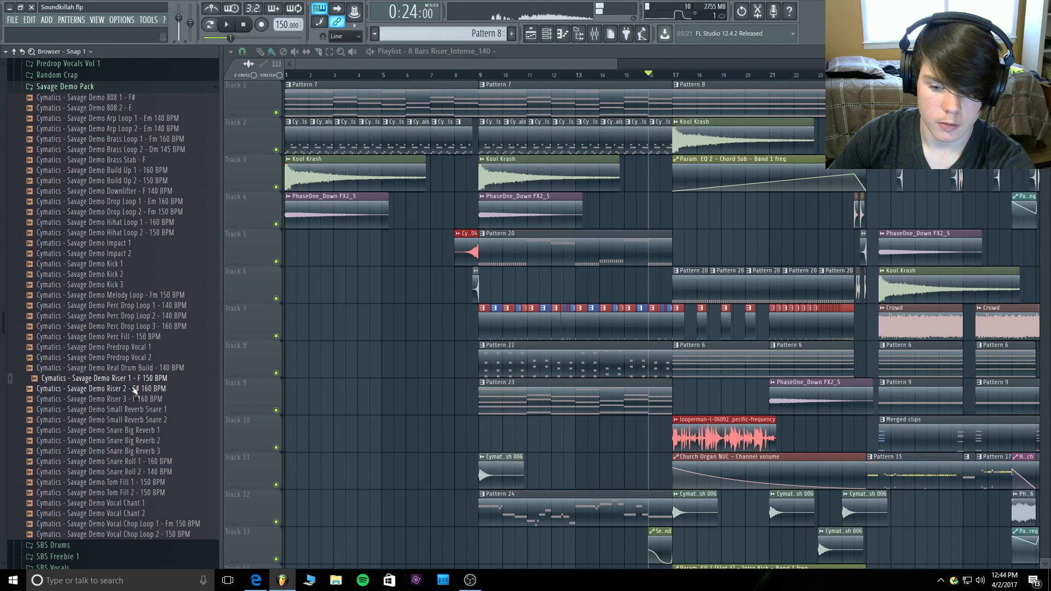
left_click(131, 389)
left_click(133, 400)
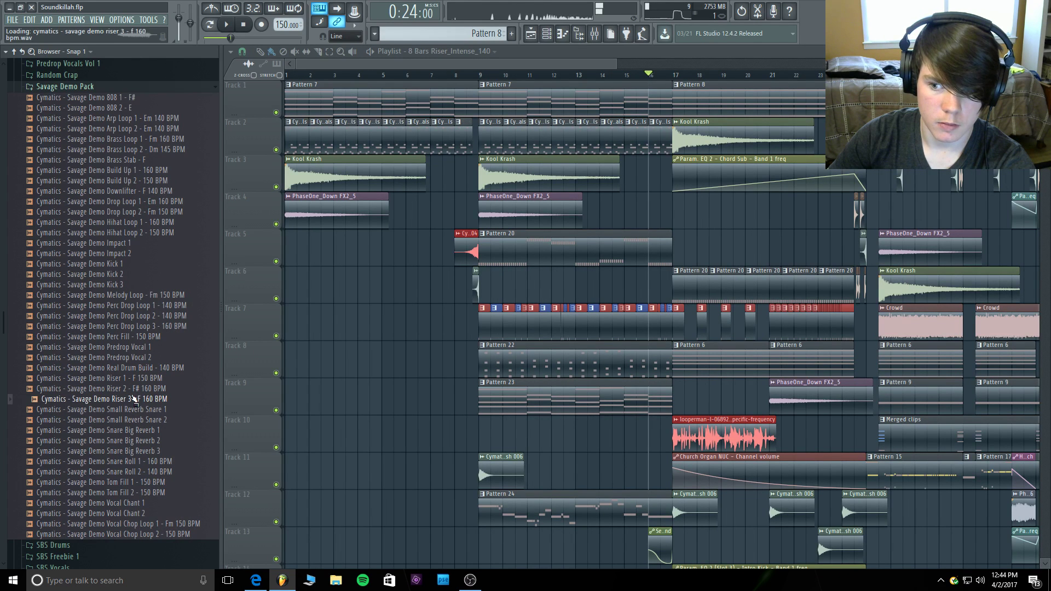
Place the Cymatics - Savage Demo Riser 3 - F 160 BPM sample on Track 15, starting at bar 17.
scroll(662, 364, "down", 4)
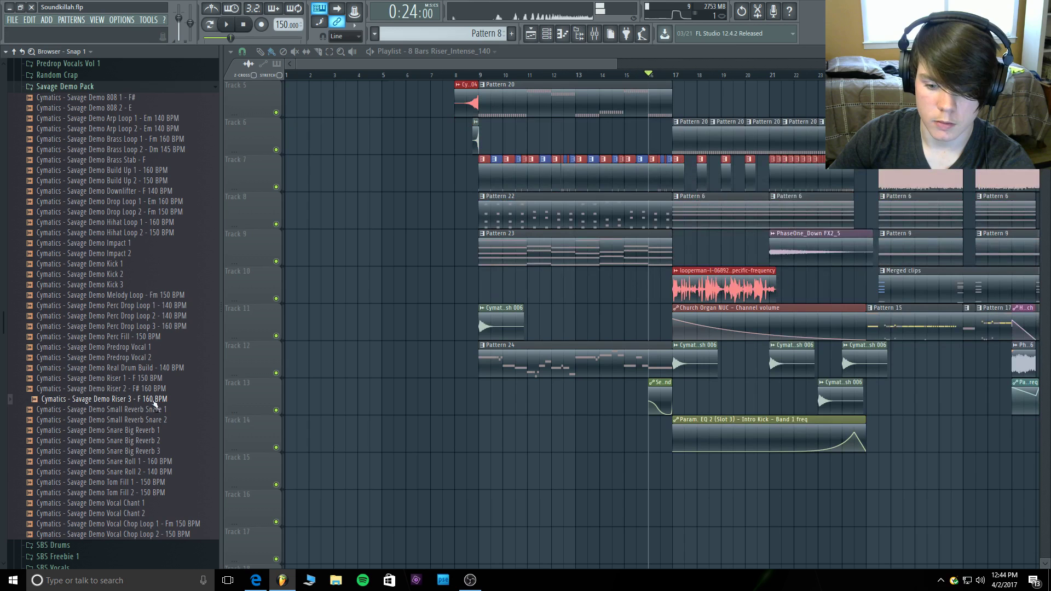
left_click_drag(155, 405, 602, 439)
left_click_drag(680, 465, 681, 466)
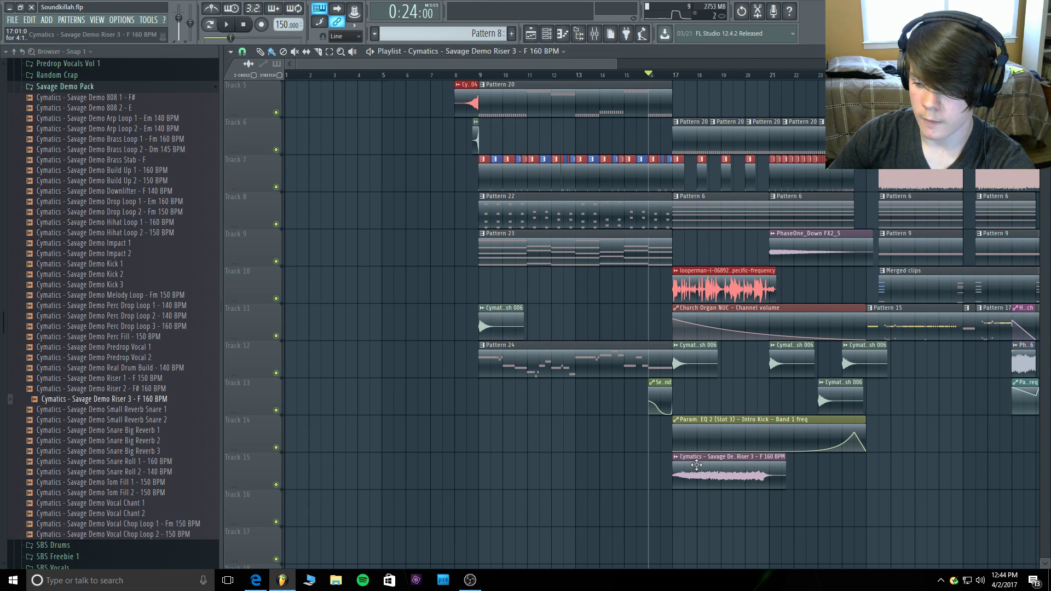
Open the channel settings of the Track 15 riser and set its time stretching mode to Stretch.
double_click(728, 469)
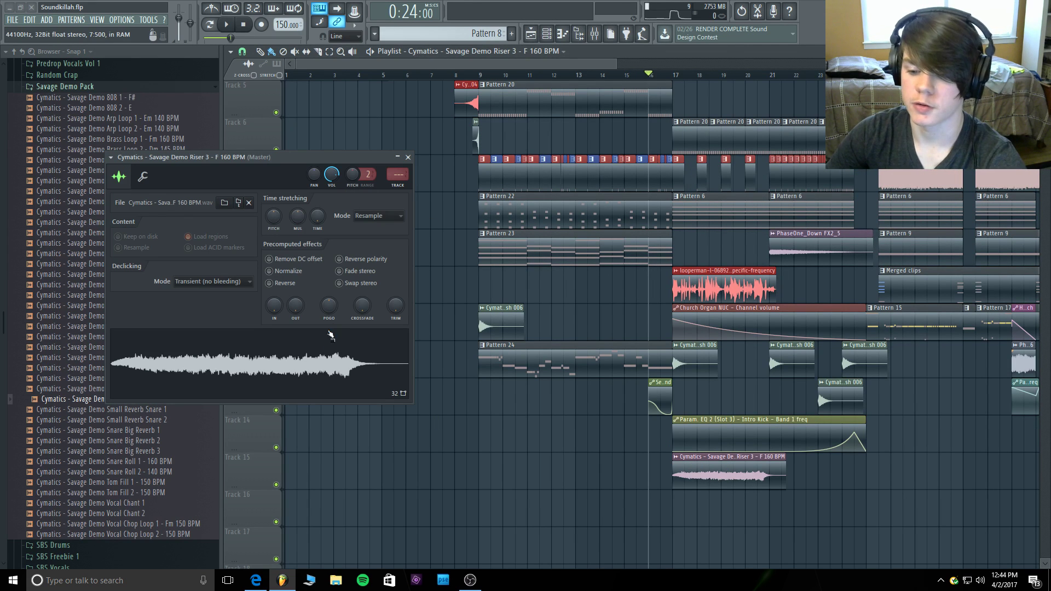
left_click(366, 216)
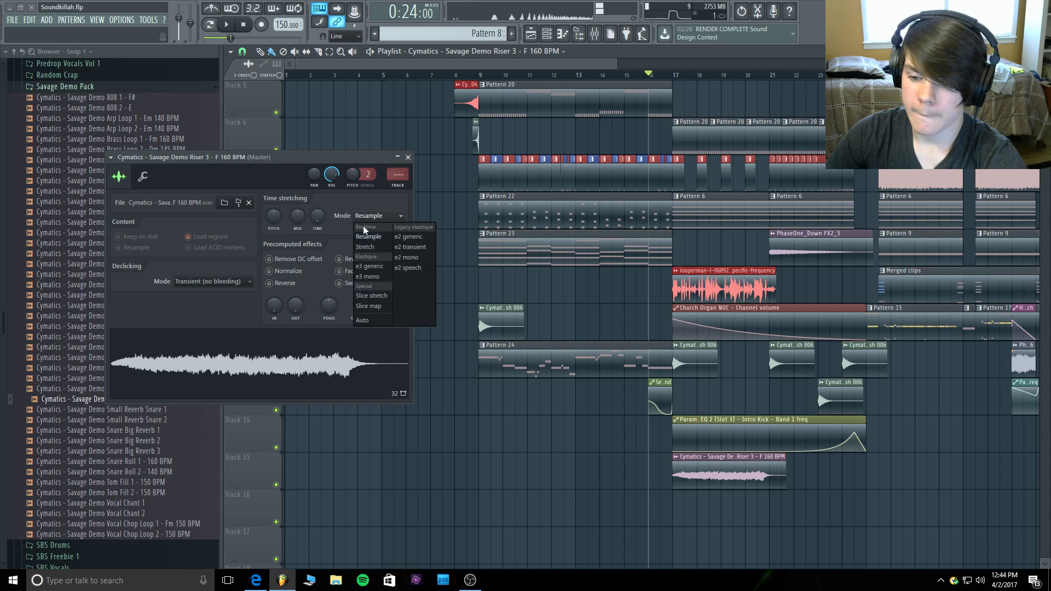
left_click(365, 247)
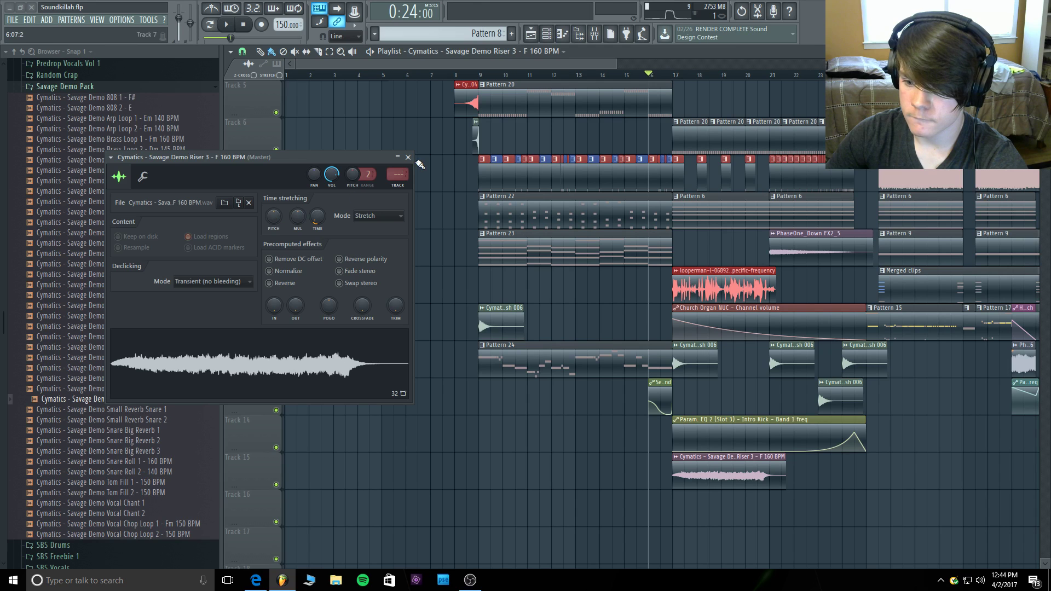
Move the Track 15 riser clip to start at bar 21 and lengthen it slightly through its stretch time.
left_click_drag(728, 477, 825, 477)
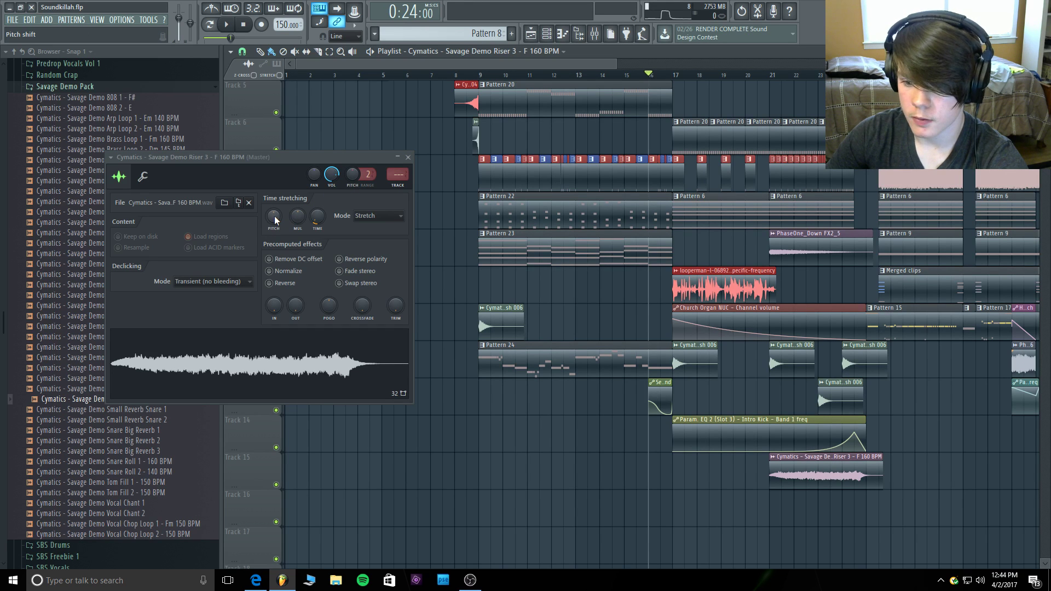
left_click_drag(317, 216, 318, 211)
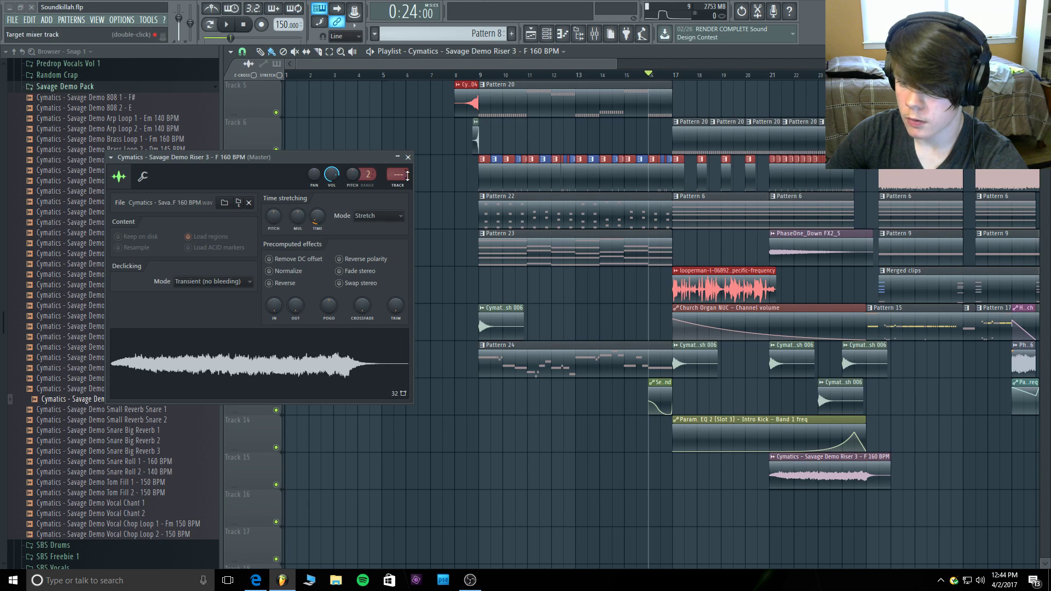
left_click(408, 157)
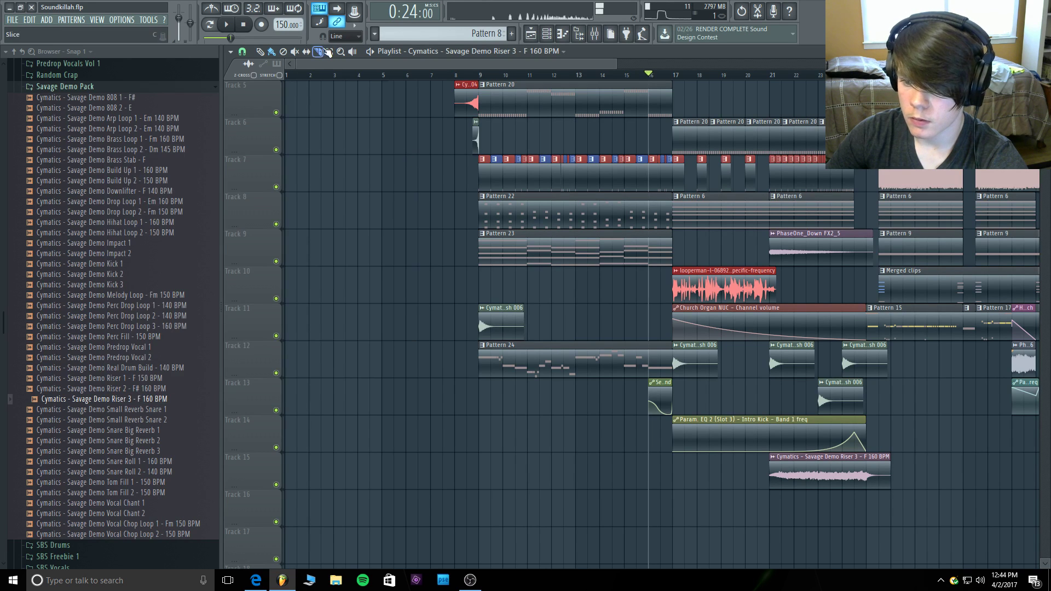
Slice the Track 15 riser clip at bar 25 and delete the leftover tail.
left_click_drag(870, 493, 868, 446)
key("p")
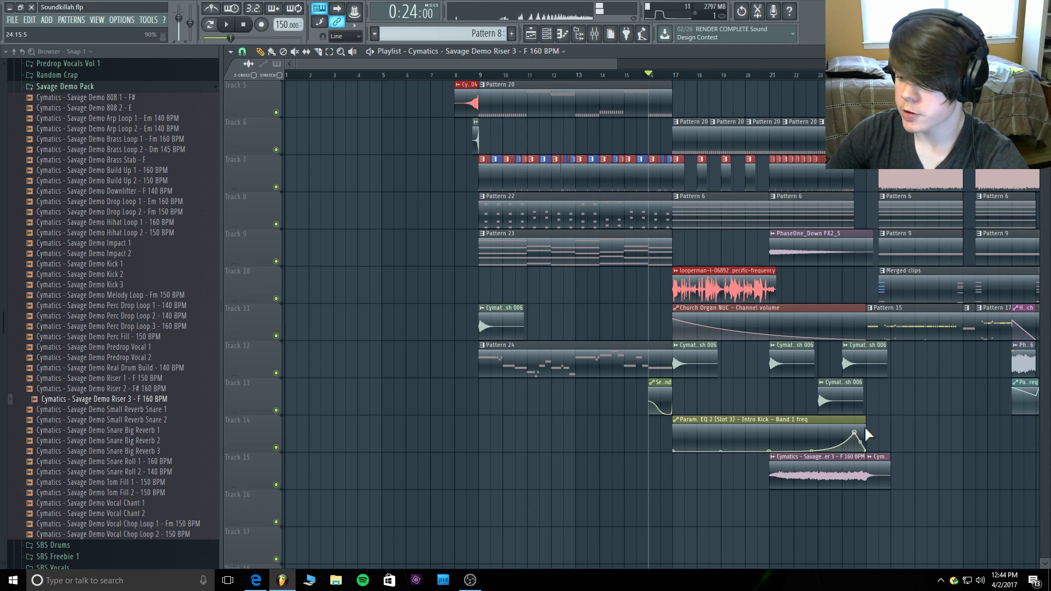
right_click(885, 474)
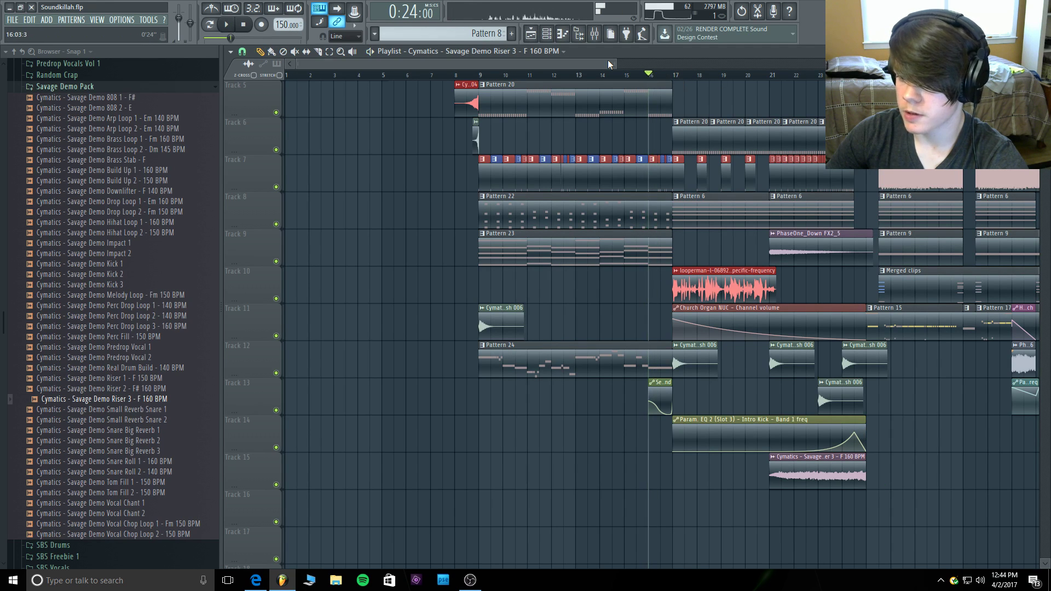
Play the arrangement from bar 20 to hear the riser in context and check its channel settings.
left_click_drag(608, 61, 701, 72)
left_click(528, 77)
key("space")
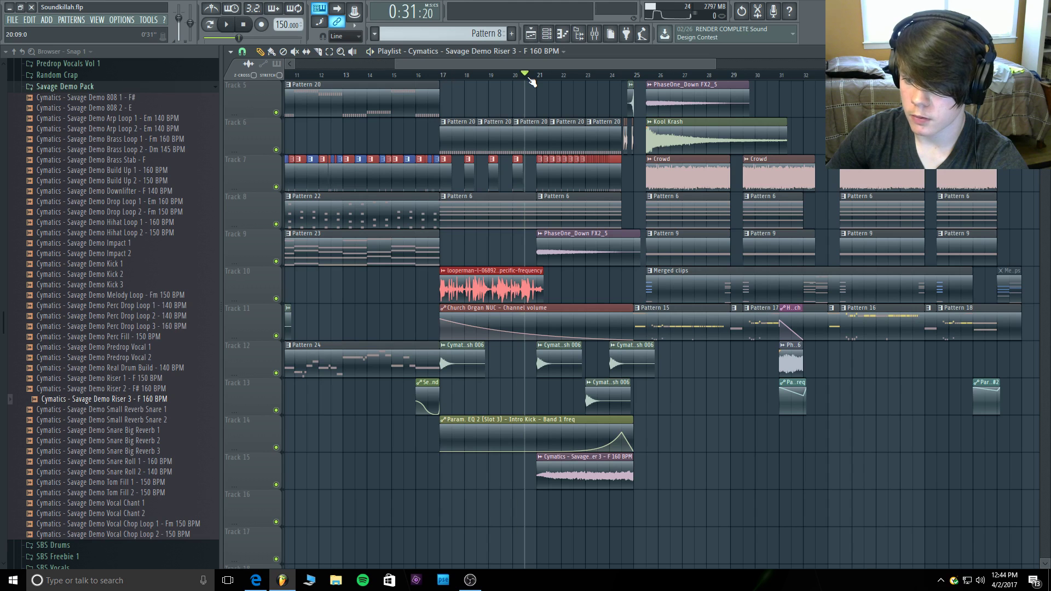
double_click(604, 457)
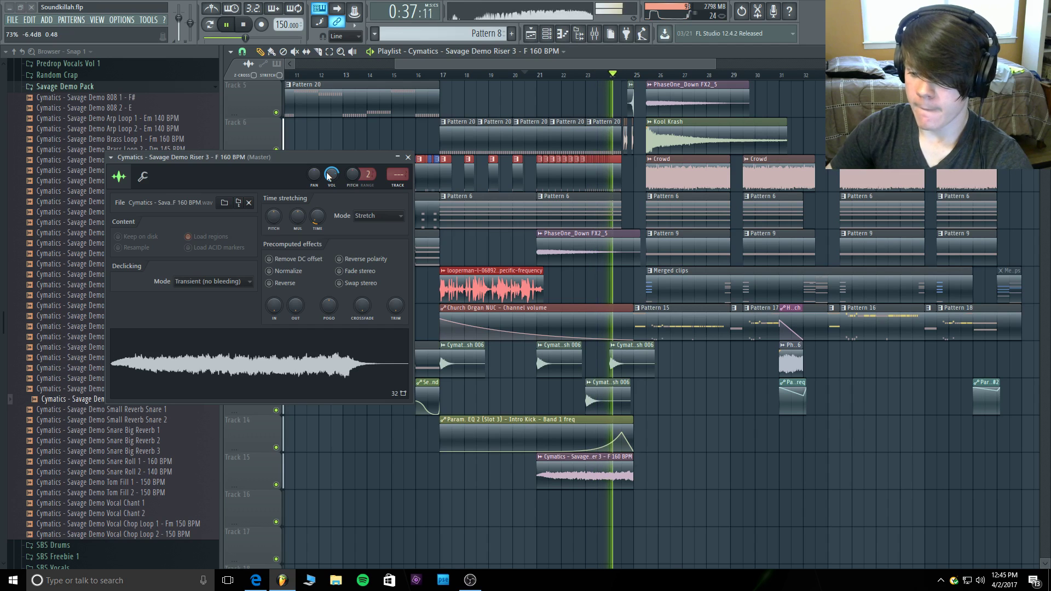
key("space")
left_click(408, 158)
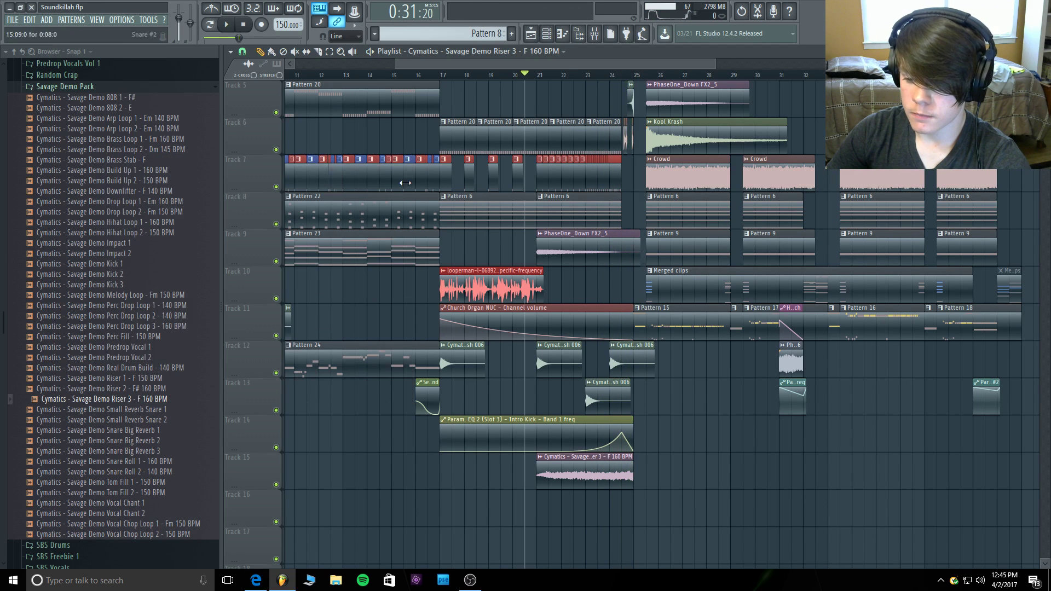
Shorten the riser's stretch time so its clip ends with Pattern 6 midway through bar 24, and play the result.
left_click_drag(715, 67, 624, 68)
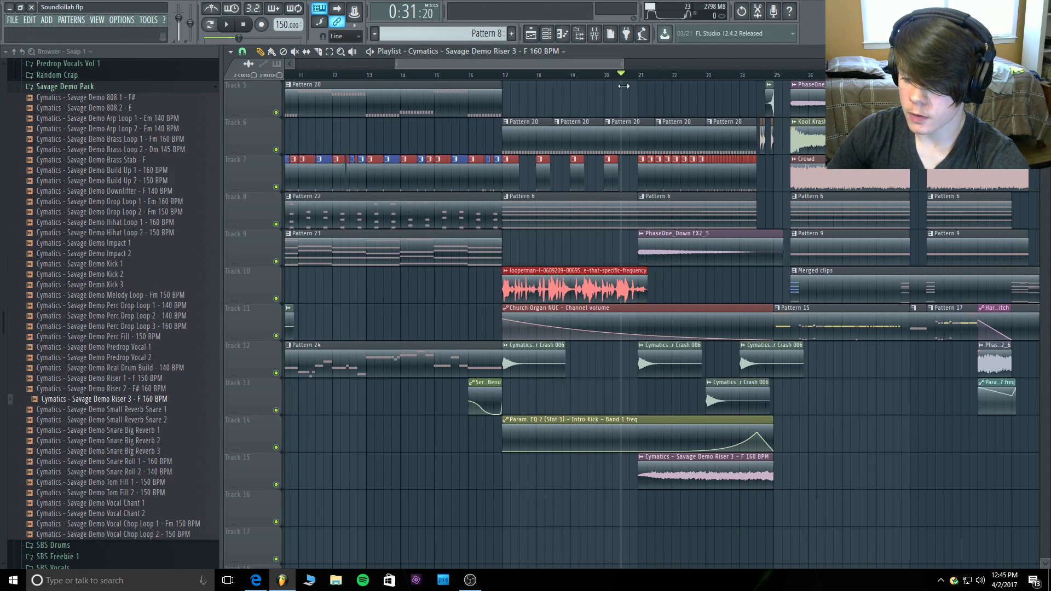
double_click(700, 464)
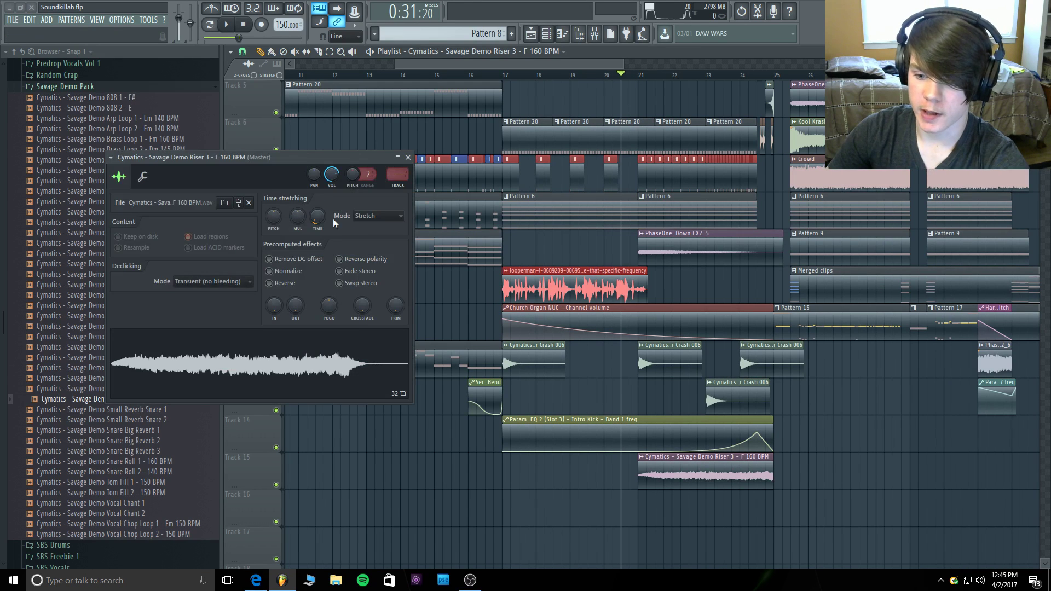
left_click_drag(317, 217, 317, 225)
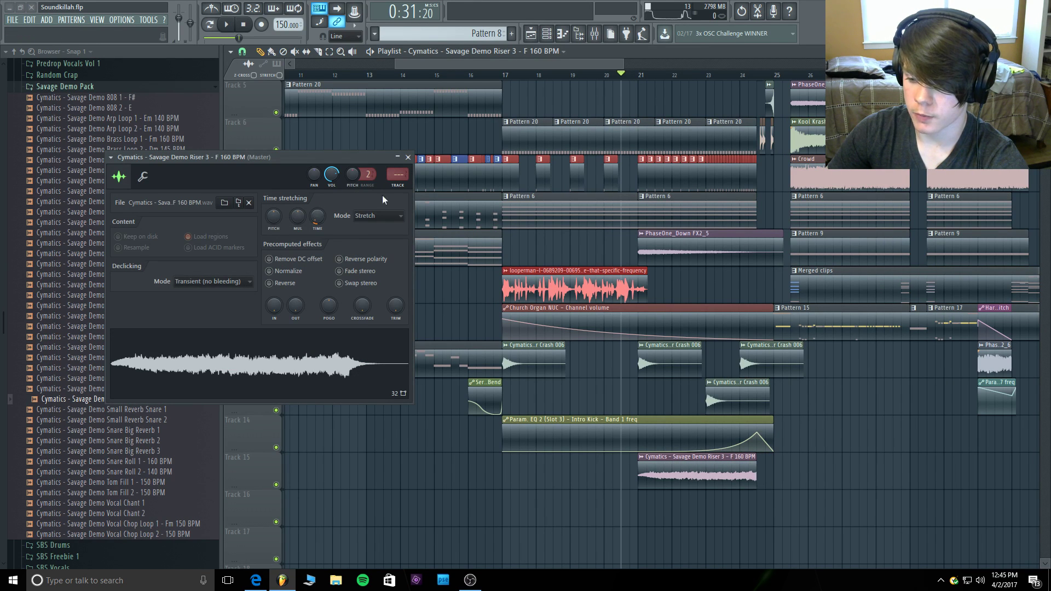
key("space")
left_click(408, 157)
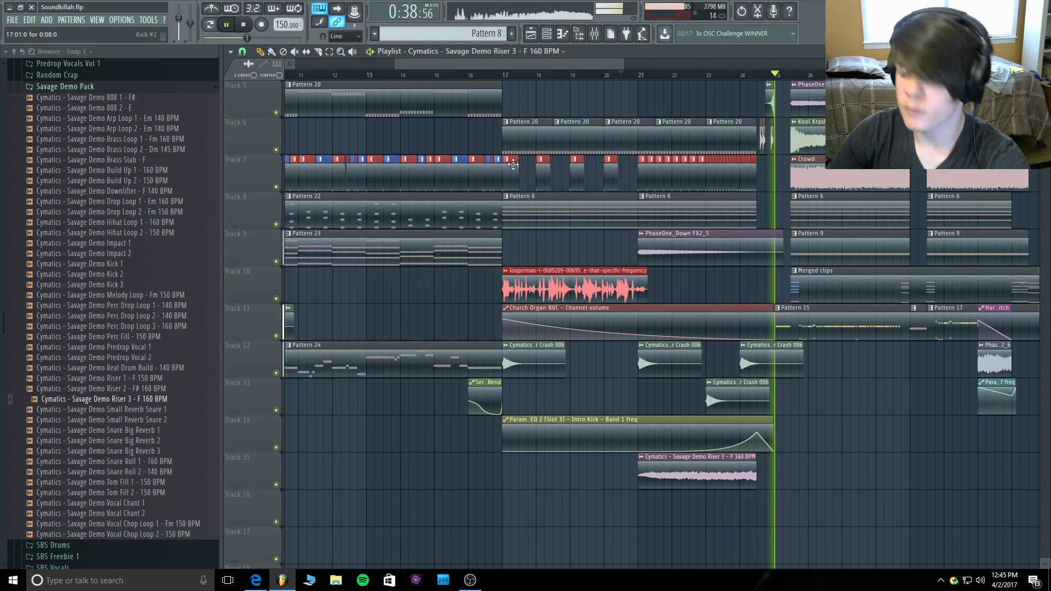
key("space")
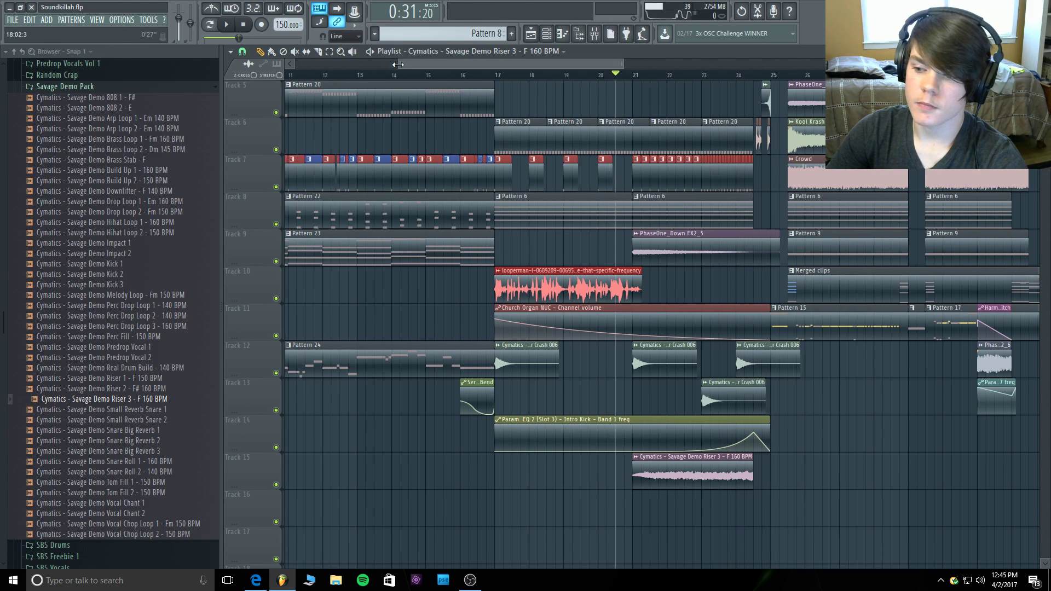
Collapse the Savage Demo Pack folder and open the FX Hits folder of the Virtual Riot Sample Pack.
left_click_drag(395, 64, 468, 64)
left_click(601, 75)
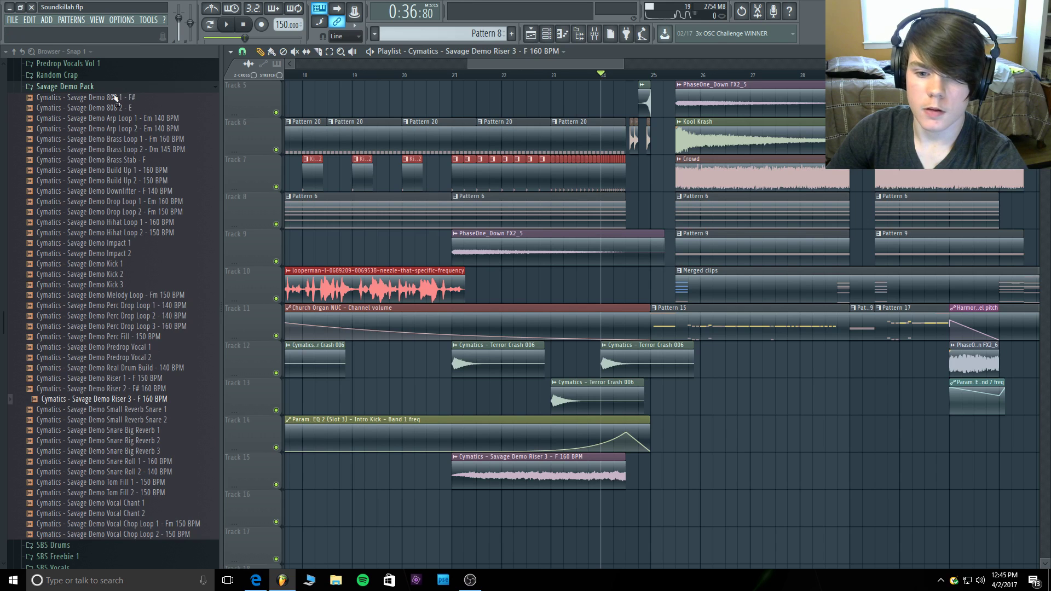
left_click(77, 87)
scroll(96, 155, "down", 3)
scroll(104, 276, "up", 6)
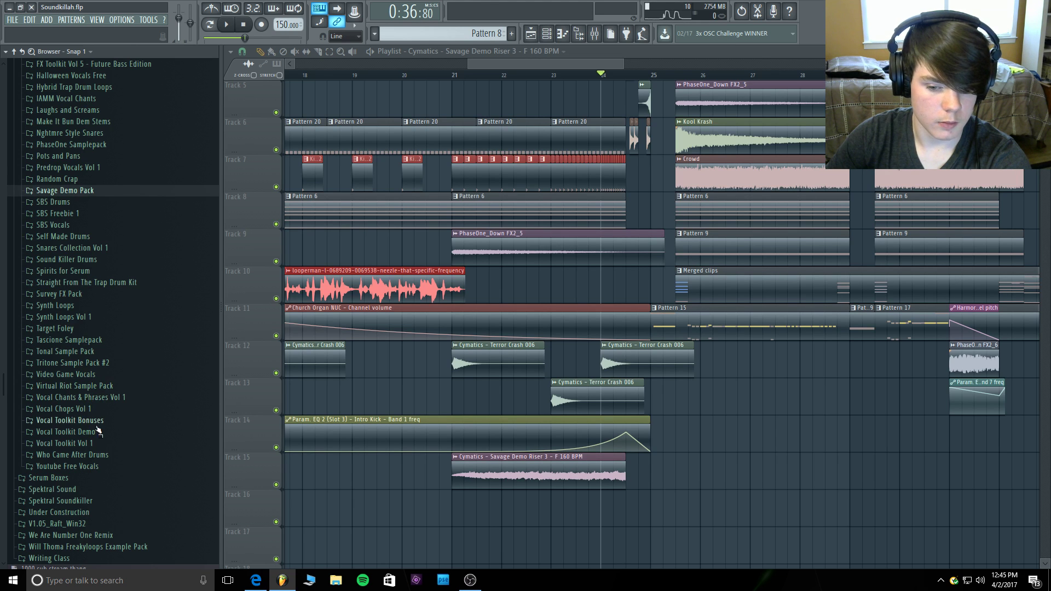
left_click(99, 387)
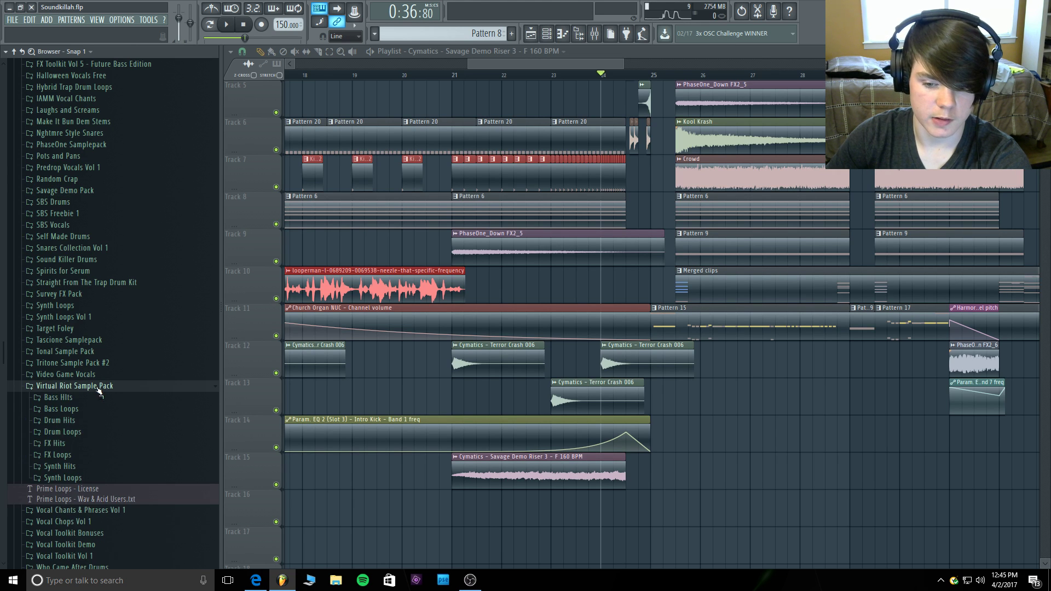
left_click(78, 446)
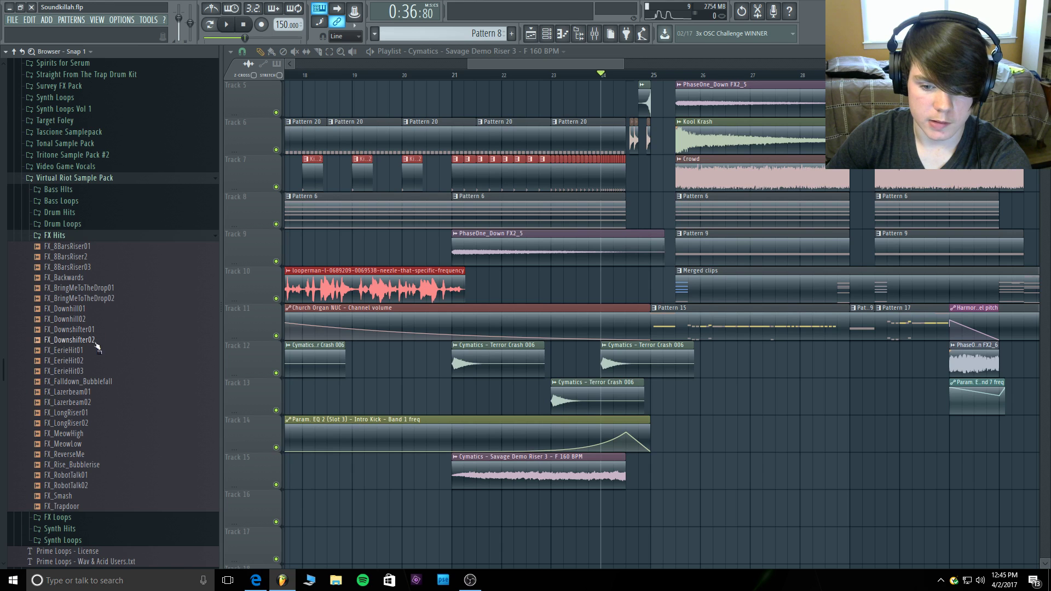
Preview FX_Falldown_Bubblefall and FX_Rise_Bubblerise, and place FX_Rise_Bubblerise on Track 16 near the end of bar 22.
left_click(110, 382)
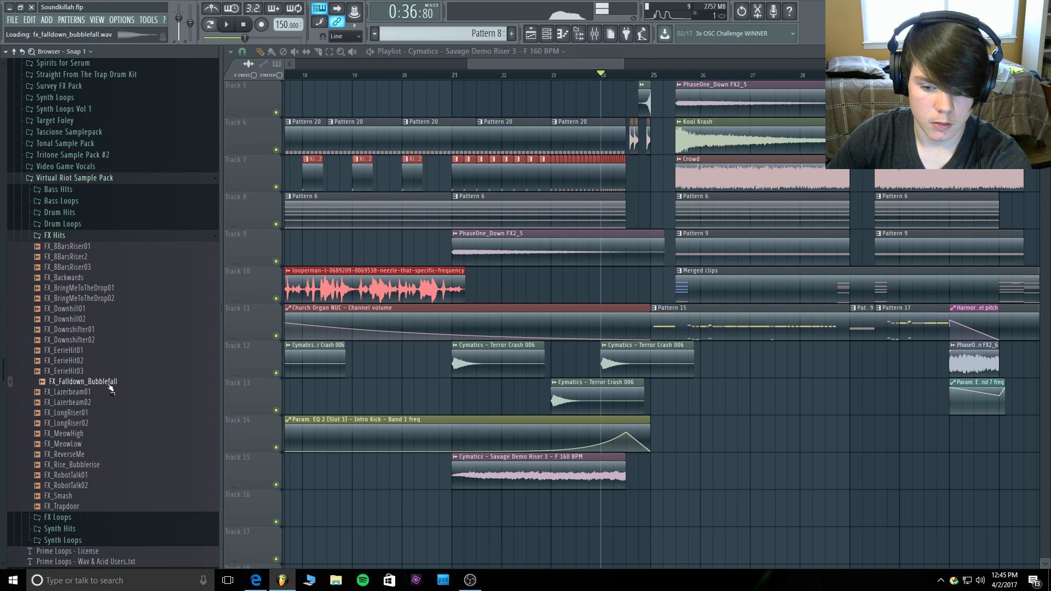
left_click(93, 469)
left_click_drag(93, 469, 536, 490)
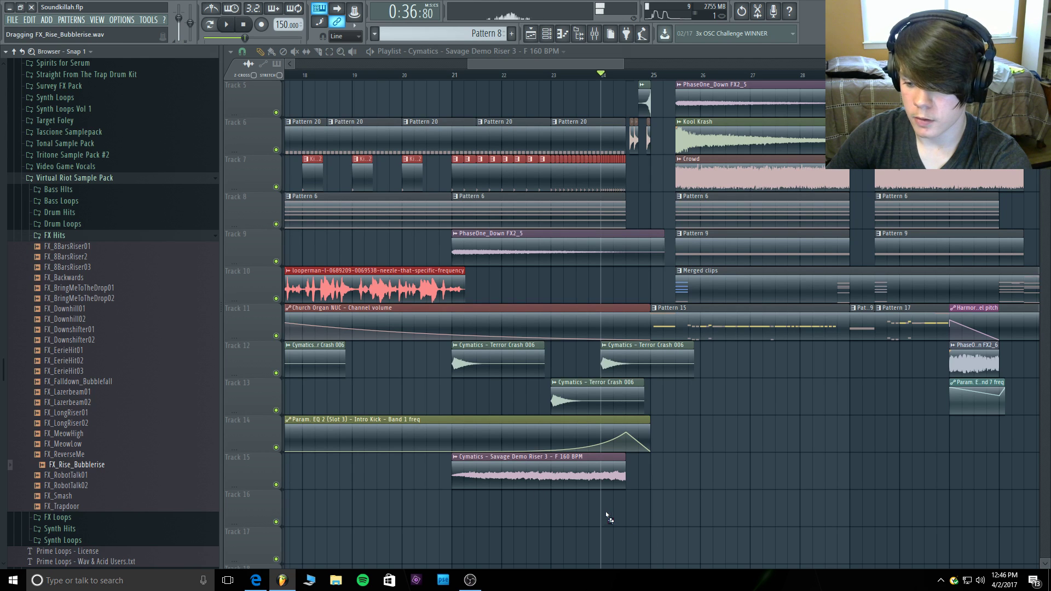
left_click_drag(607, 517, 576, 503)
Play the build-up from bar 21 and move the FX_Rise_Bubblerise clip to start at bar 23.
left_click(453, 76)
key("space")
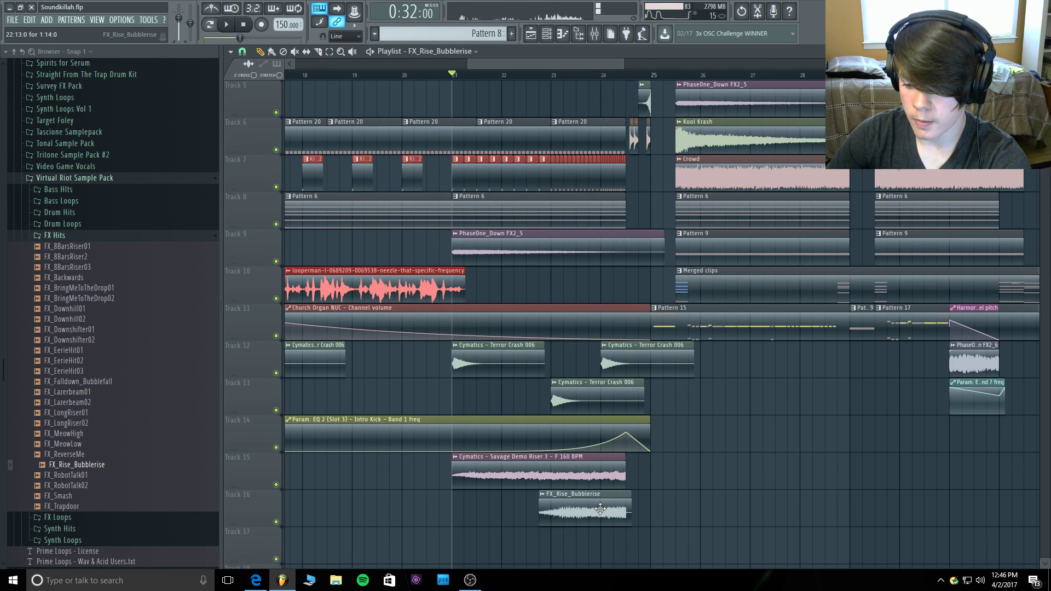
key("space")
left_click_drag(625, 507, 637, 507)
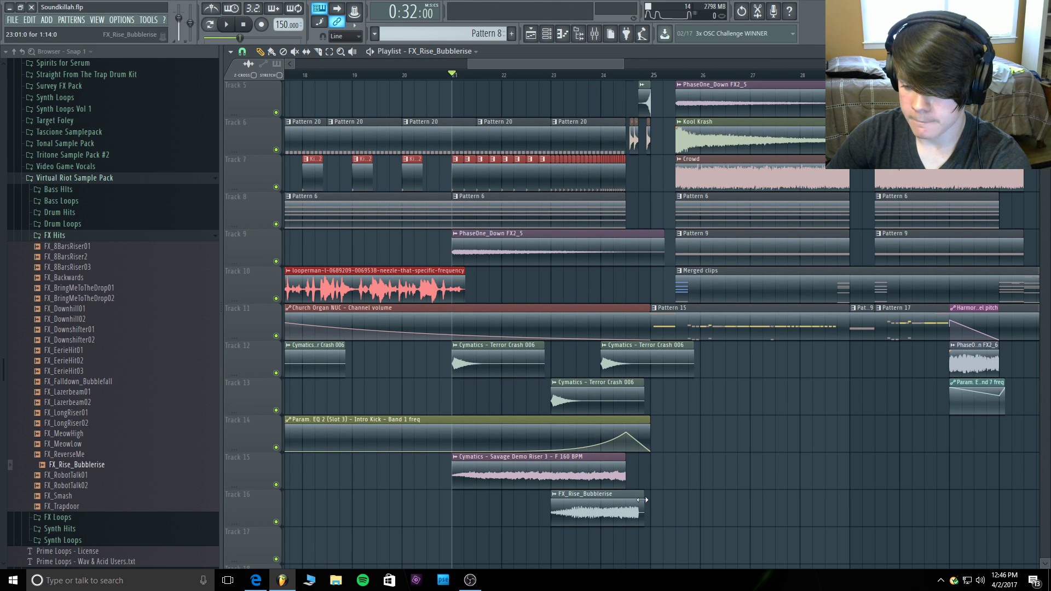
Slice the FX_Rise_Bubblerise clip midway through bar 24, play it from bar 23, and delete the tail piece.
left_click(295, 52)
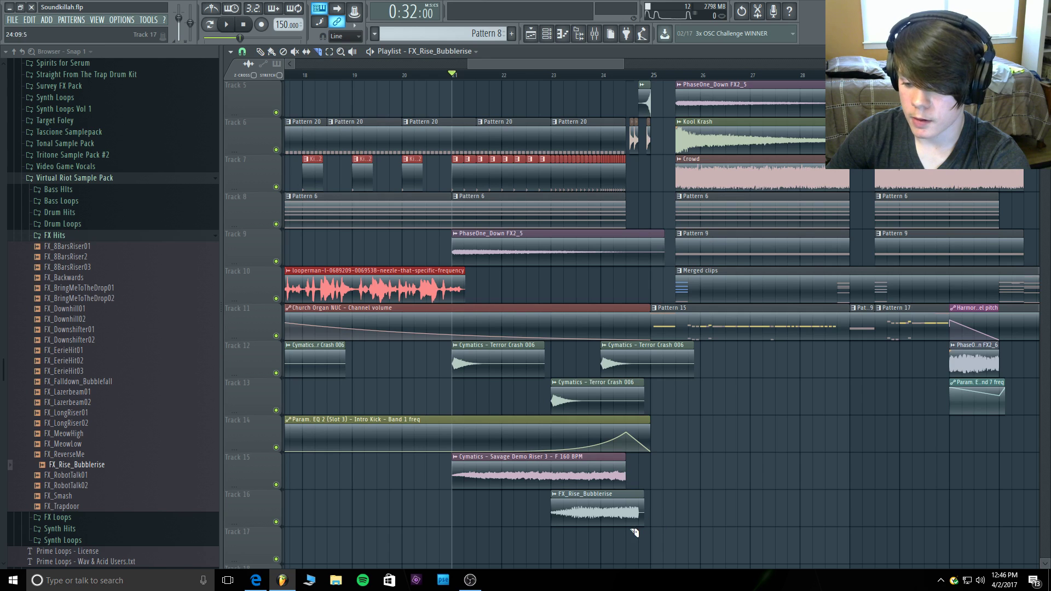
left_click(554, 82)
key("space")
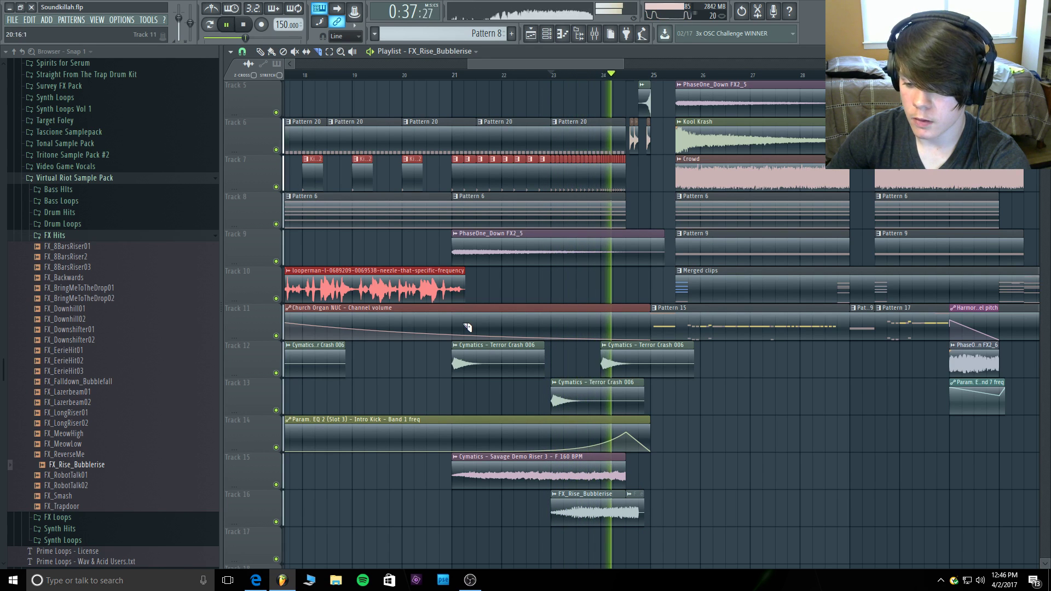
key("space")
left_click(260, 51)
right_click(638, 514)
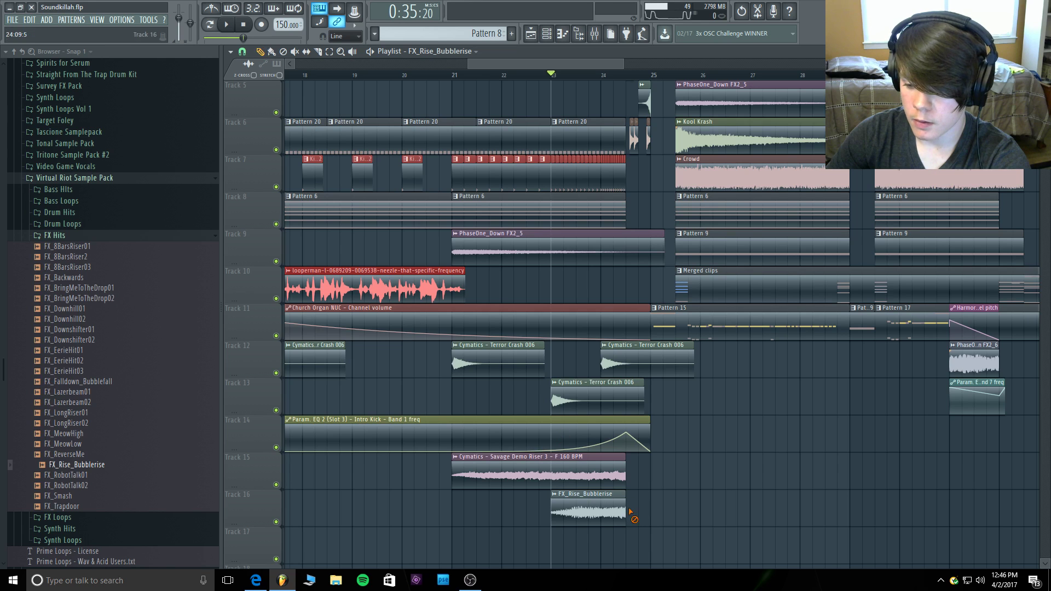
Extend the Savage Demo Riser 3 clip on Track 15 to end at bar 25 while playing back the build-up.
left_click(455, 81)
key("space")
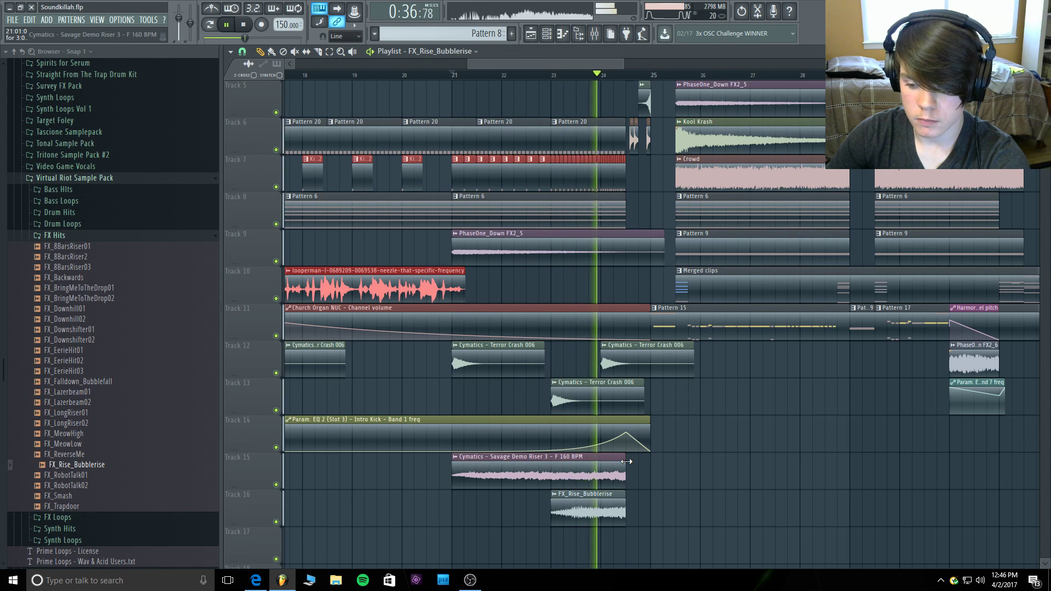
left_click_drag(623, 461, 646, 462)
left_click(589, 75)
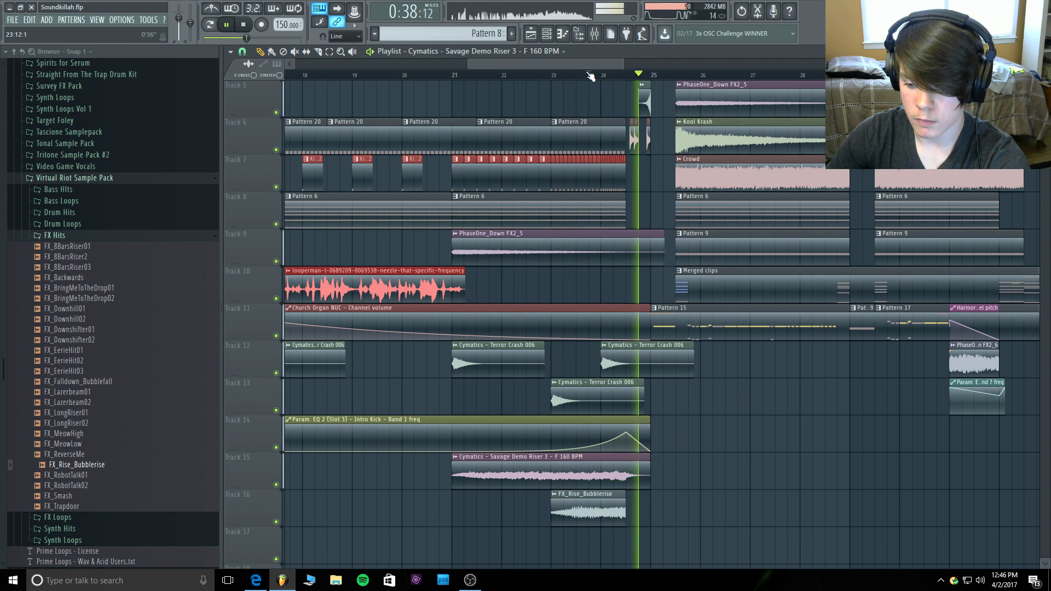
key("space")
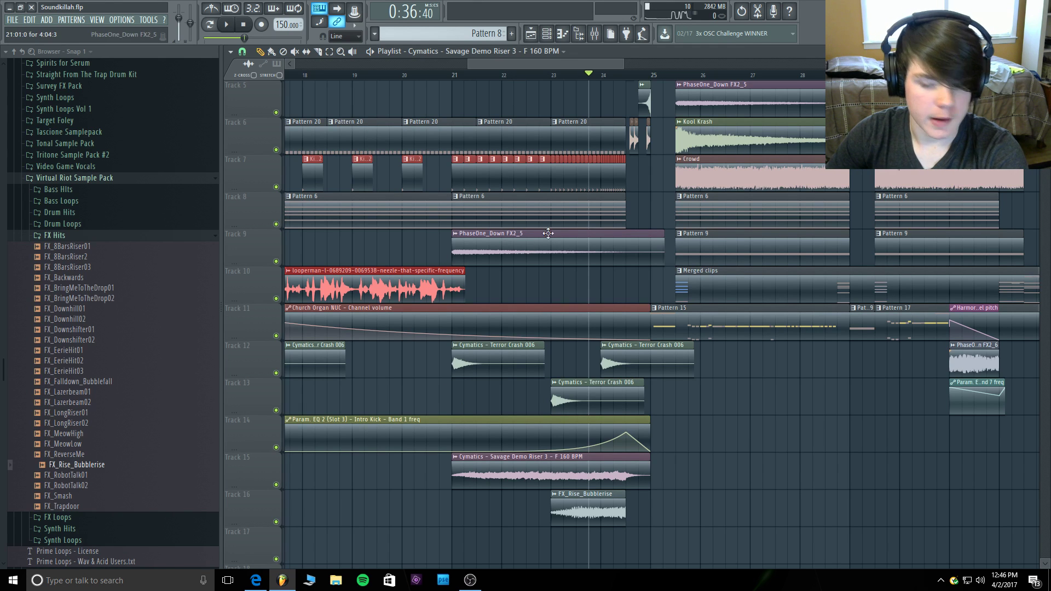
Play the build-up from bar 21 to check how the two layered risers sound together.
scroll(688, 175, "up", 2)
scroll(633, 176, "down", 1)
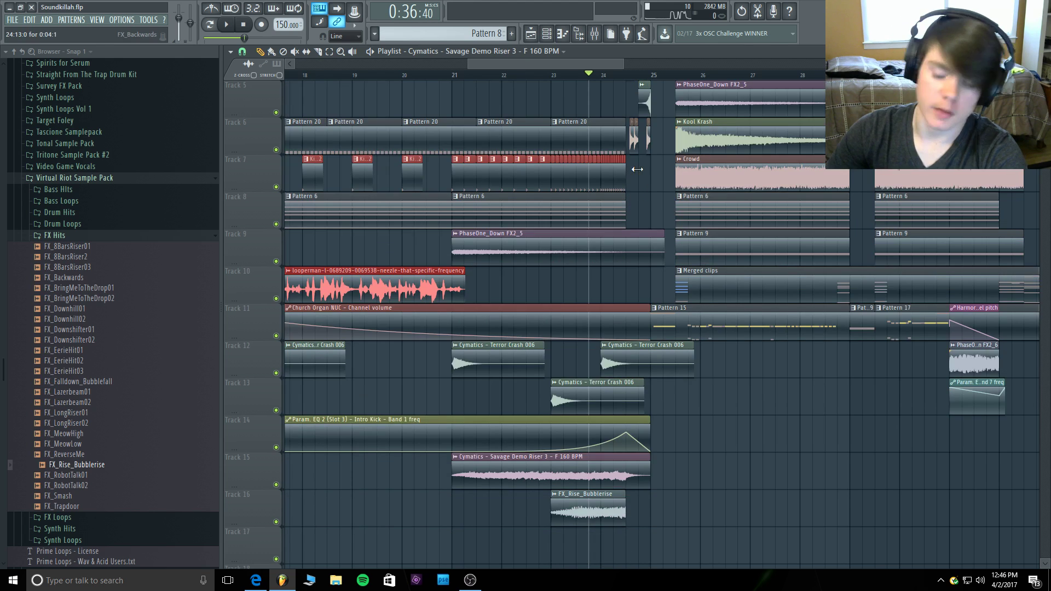
left_click(454, 75)
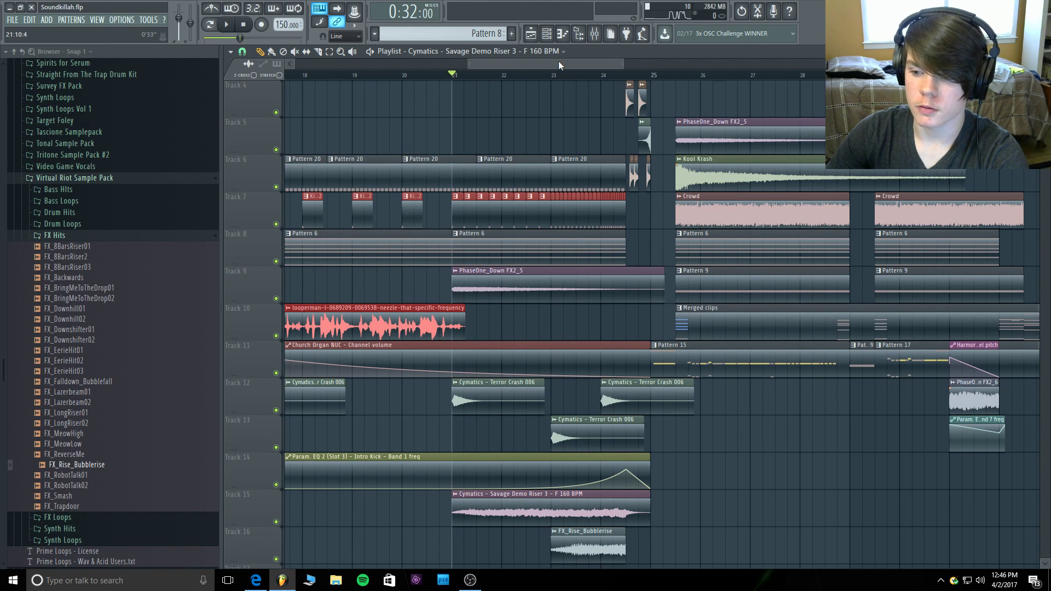
key("space")
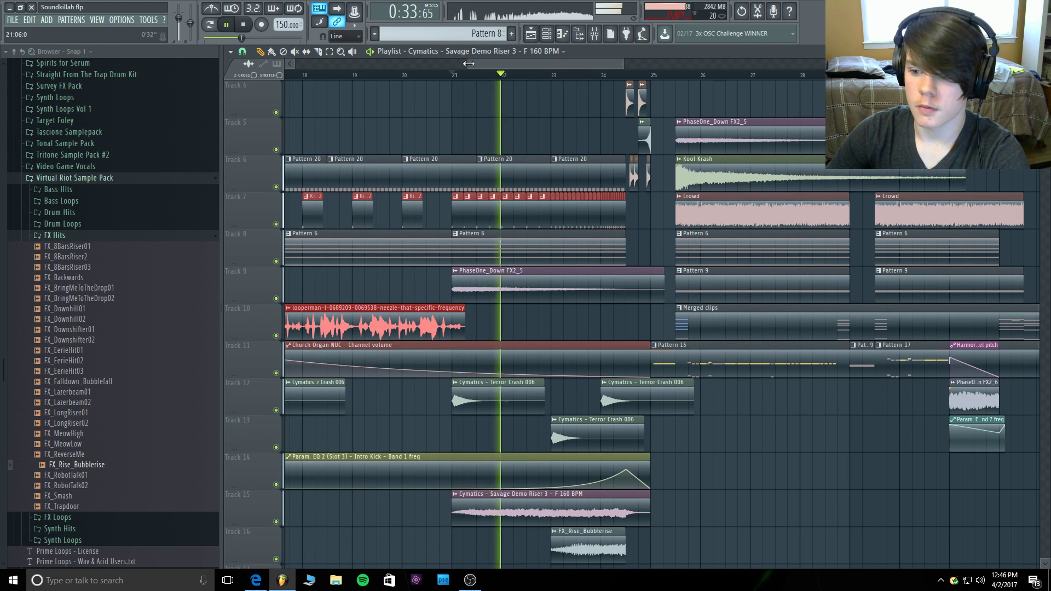
Audition the Downhill, Downshifter, Backwards and 8BarsRiser03 samples in the Virtual Riot FX Hits folder.
left_click_drag(469, 63, 412, 63)
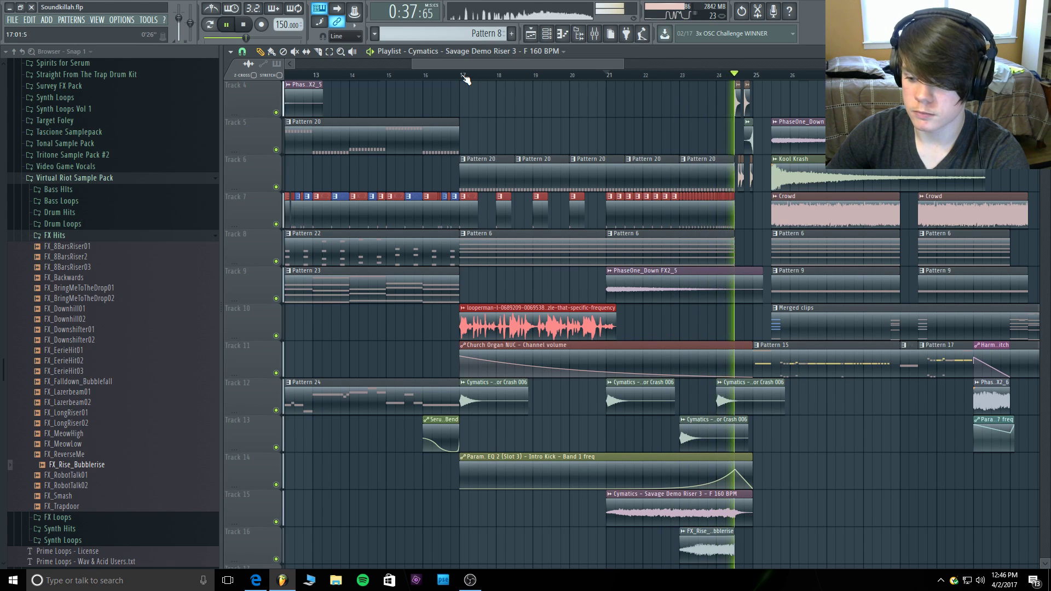
key("space")
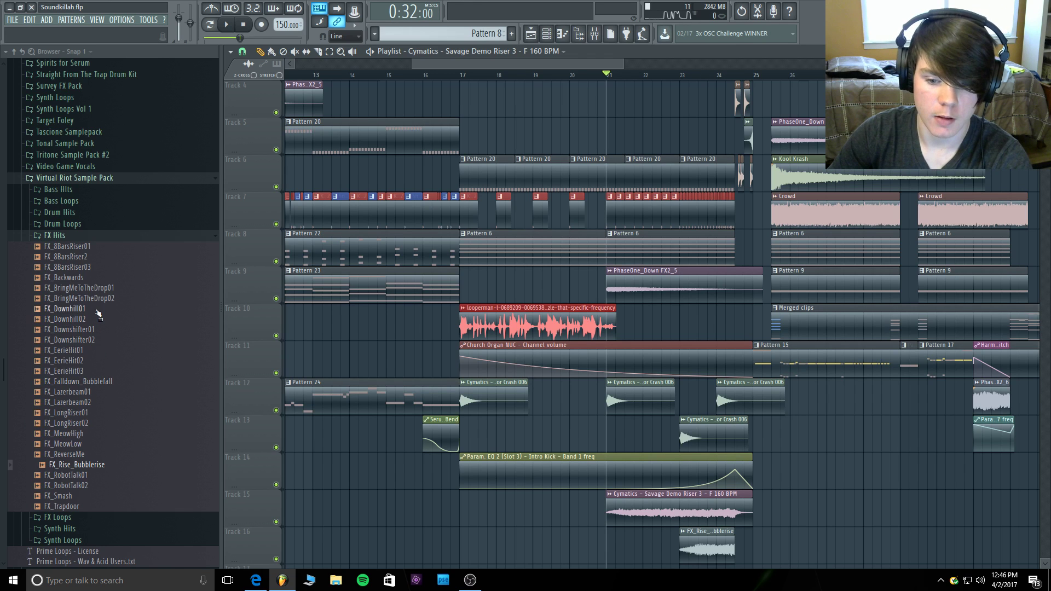
left_click(82, 236)
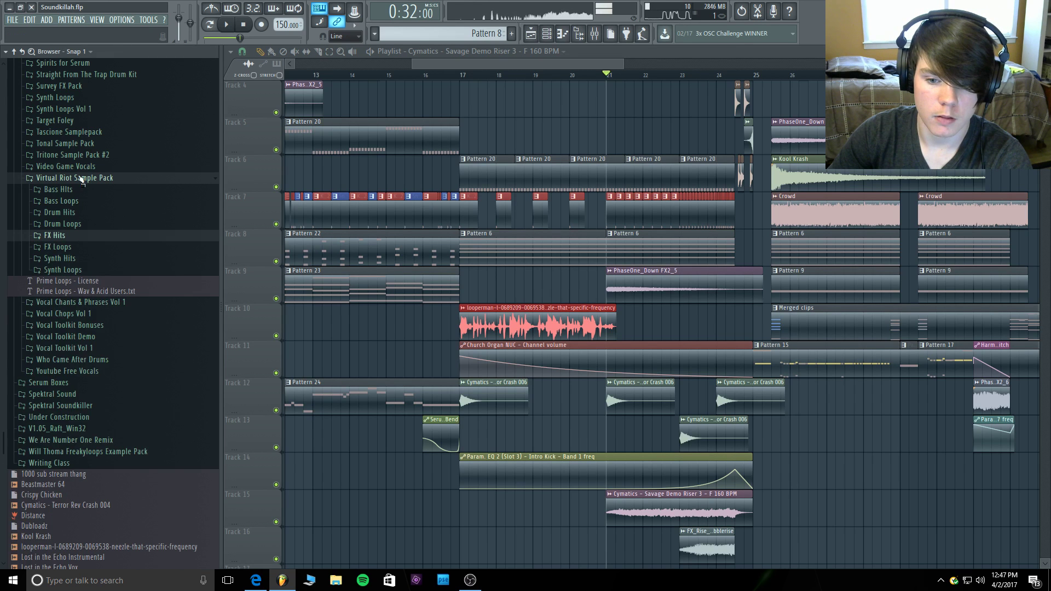
left_click(61, 236)
left_click(114, 310)
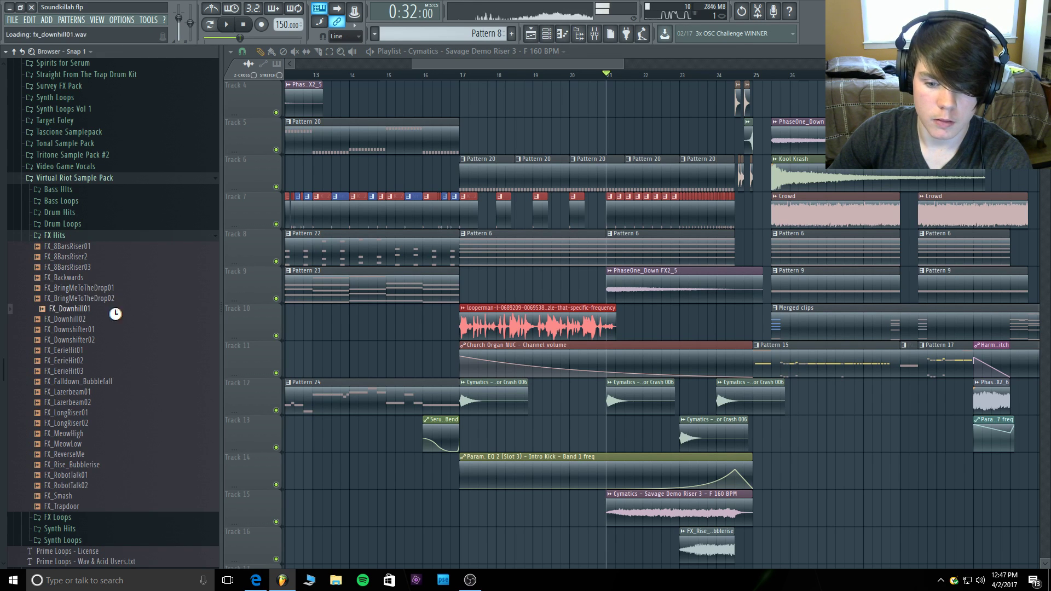
left_click(109, 320)
left_click(109, 331)
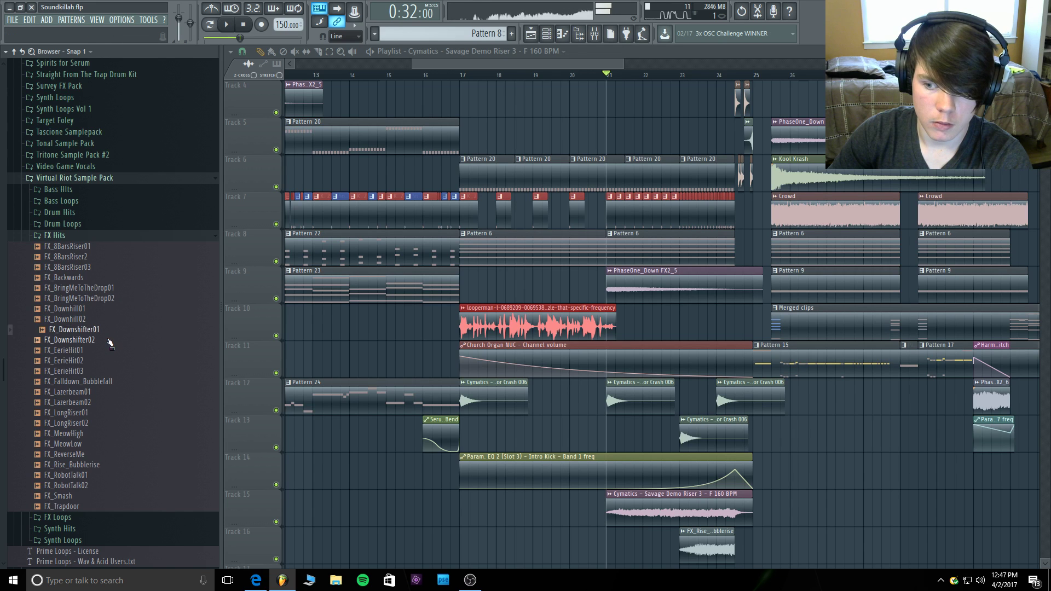
left_click(110, 341)
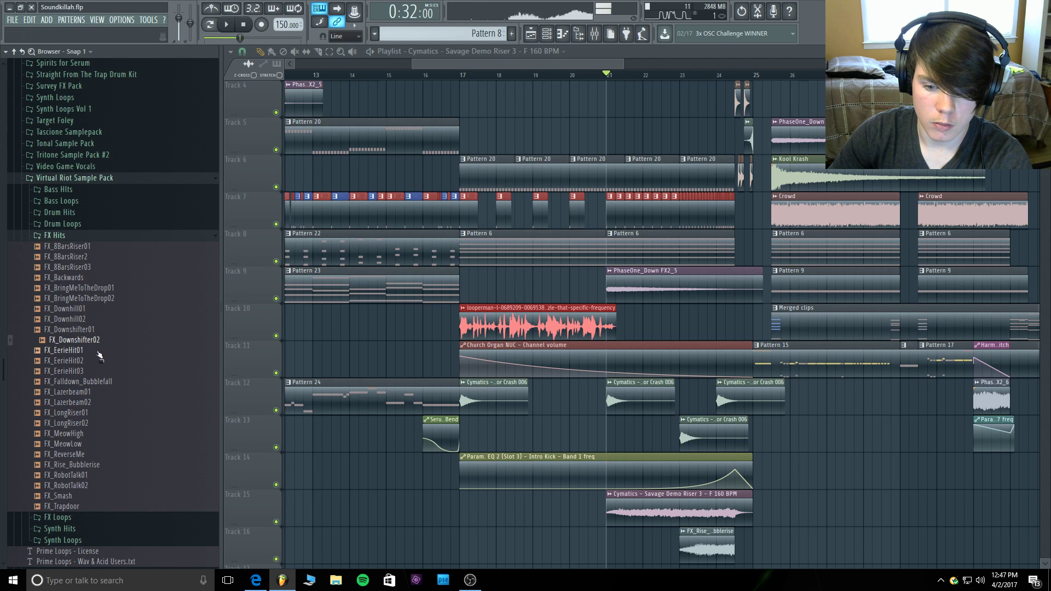
left_click(92, 309)
left_click(93, 277)
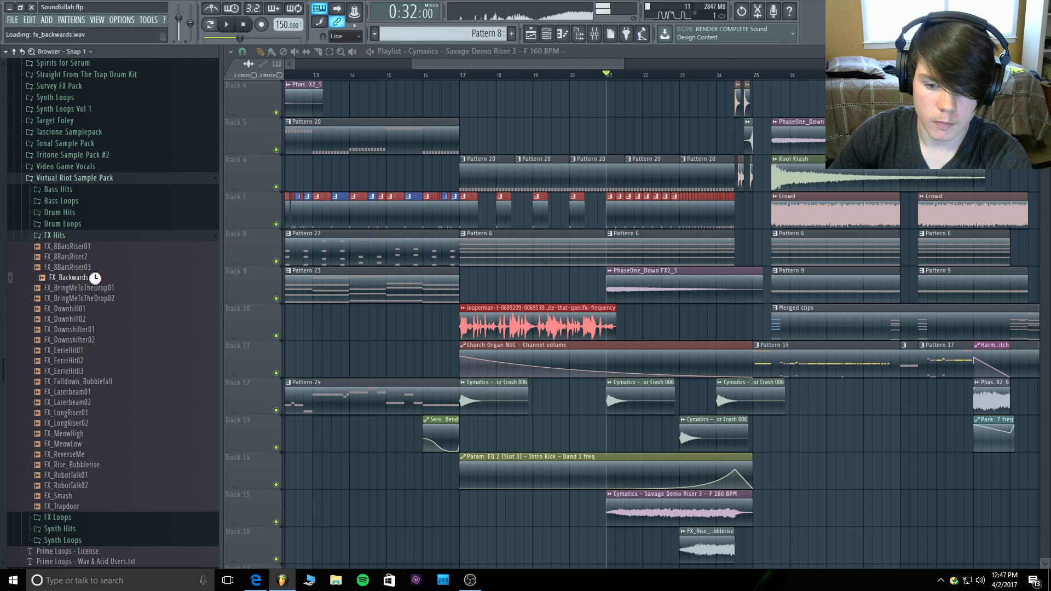
left_click(93, 269)
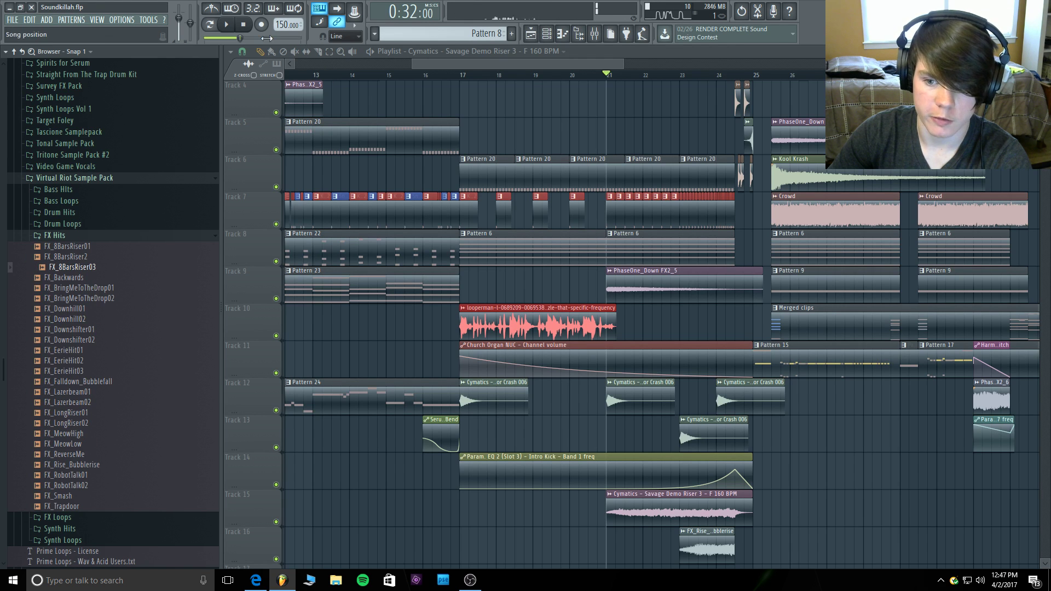
Close the Virtual Riot Sample Pack folder and preview PhaseOne_Down FX3 from the PhaseOne Samplepack's FX & Extras folder.
left_click_drag(266, 38, 204, 37)
left_click(55, 235)
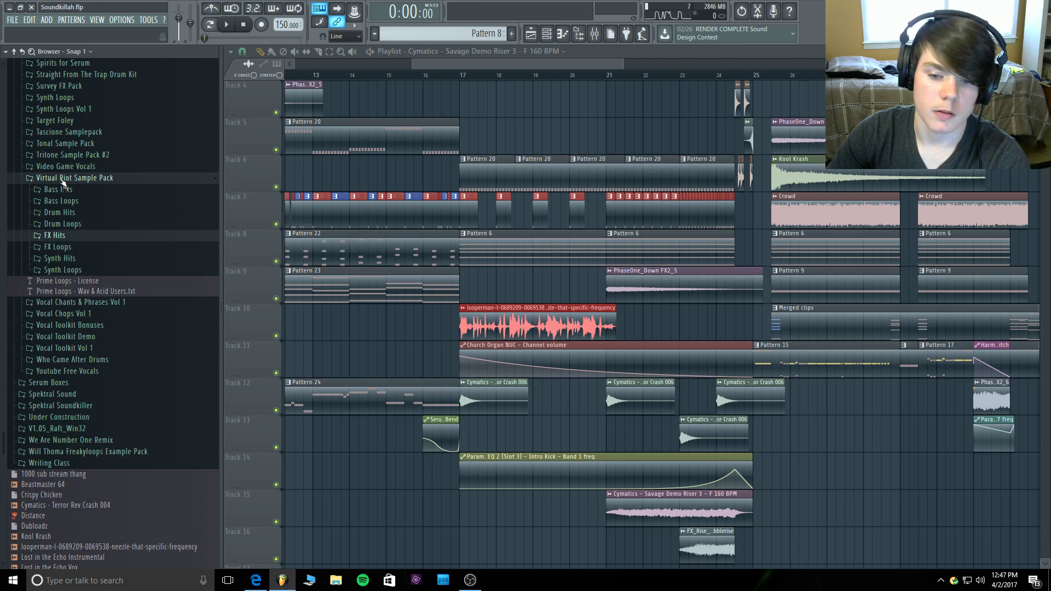
left_click(63, 178)
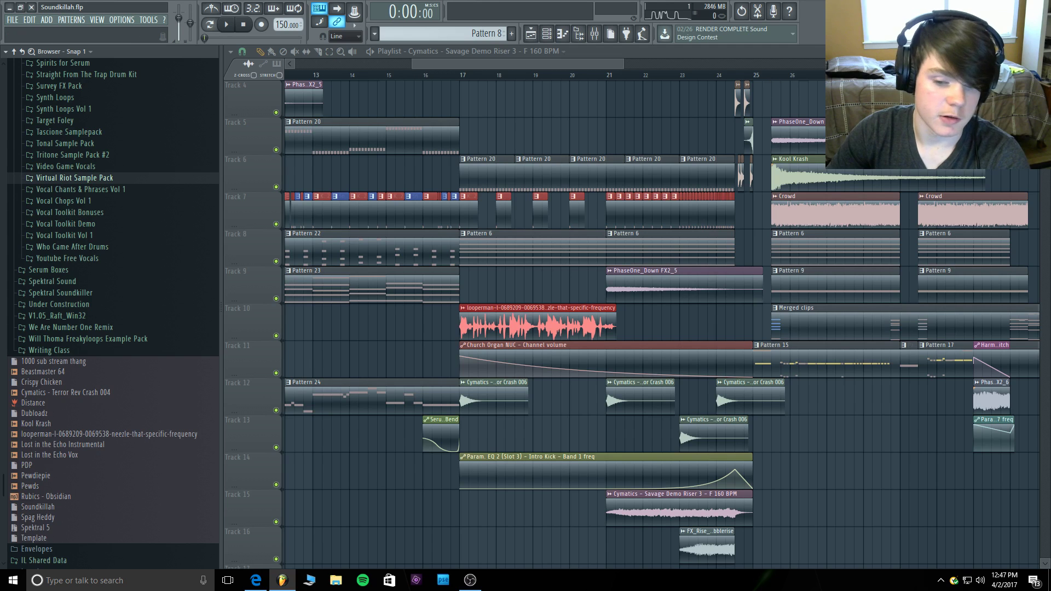
scroll(104, 226, "up", 3)
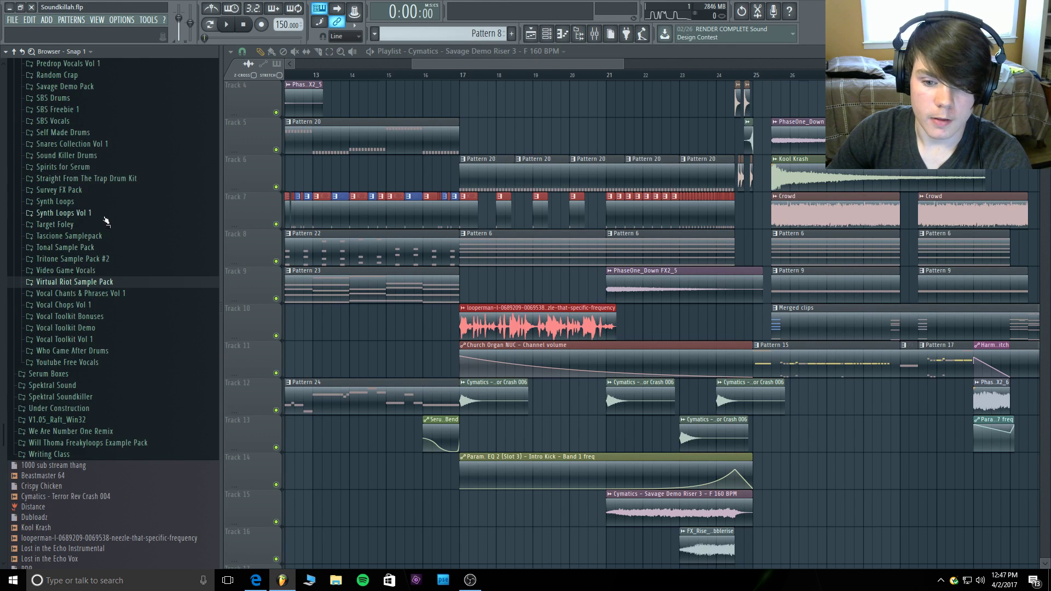
scroll(115, 217, "up", 3)
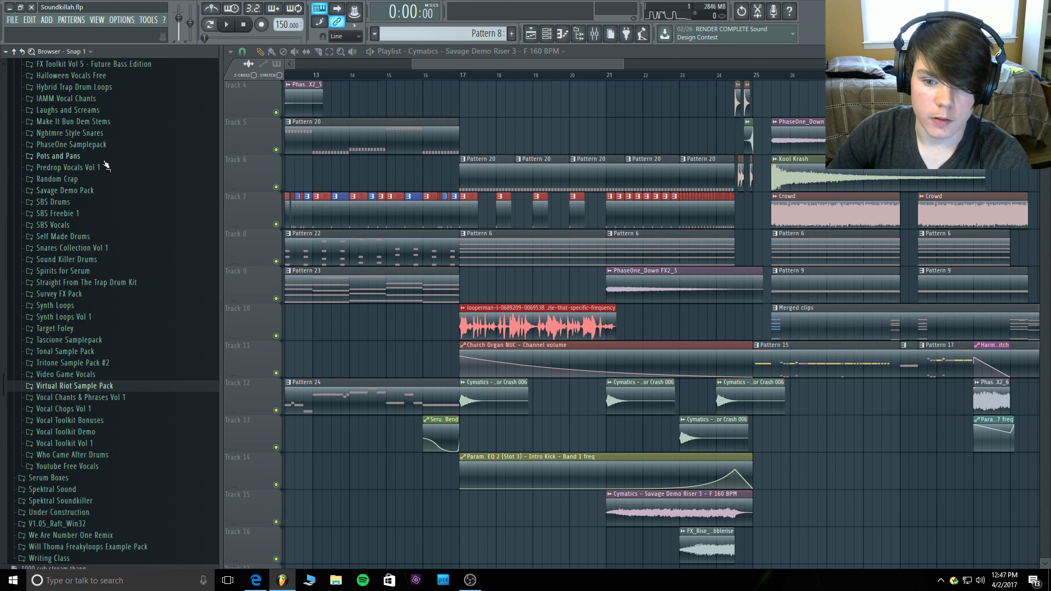
left_click(99, 145)
left_click(61, 168)
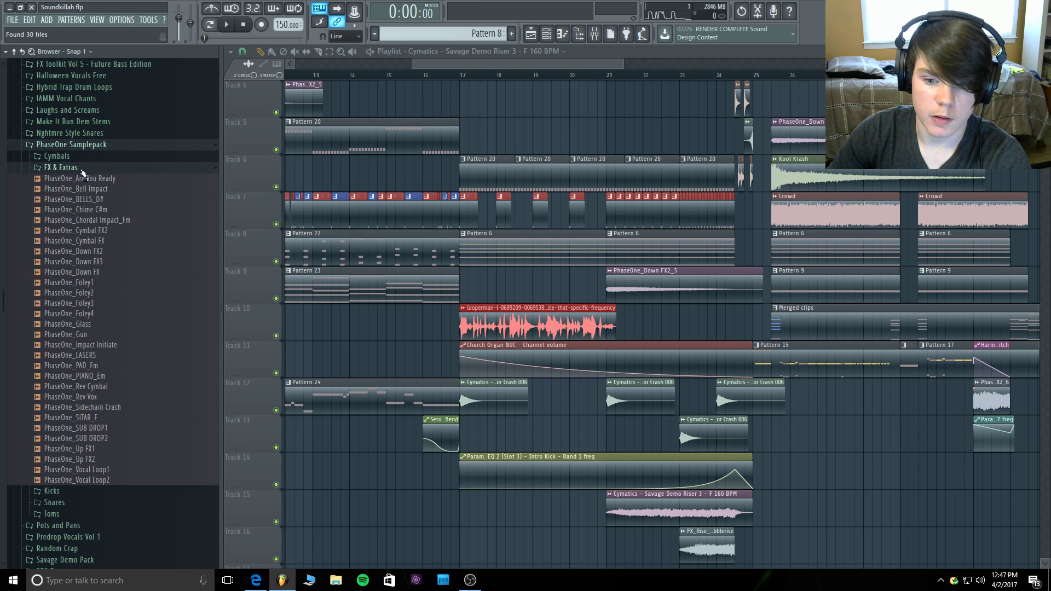
left_click(113, 263)
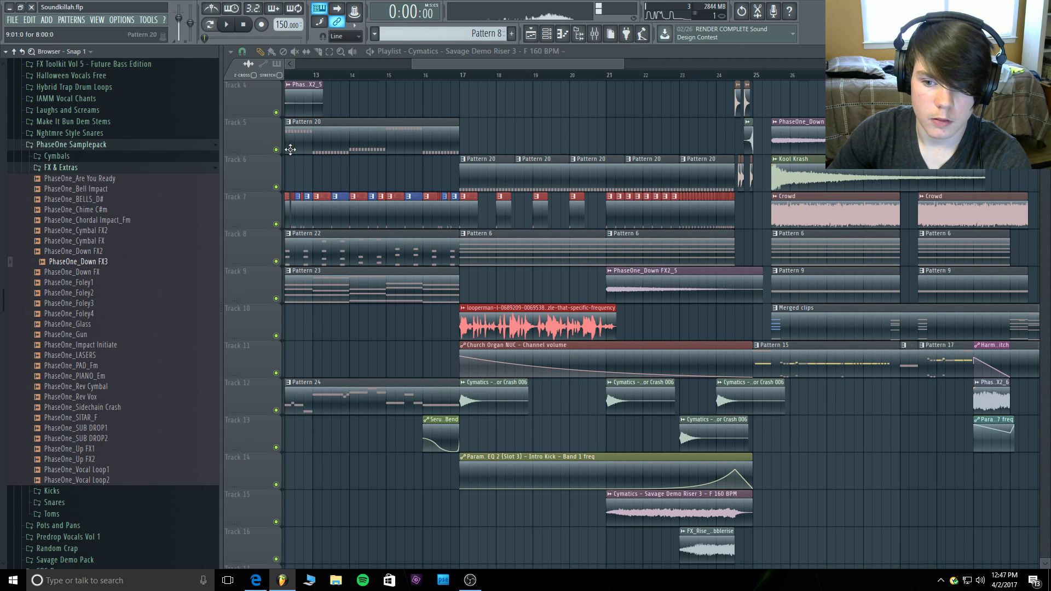
Place PhaseOne_Down FX3 on Track 17 at bar 21 and reverse the sample.
left_click_drag(621, 68, 589, 87)
left_click_drag(92, 262, 530, 460)
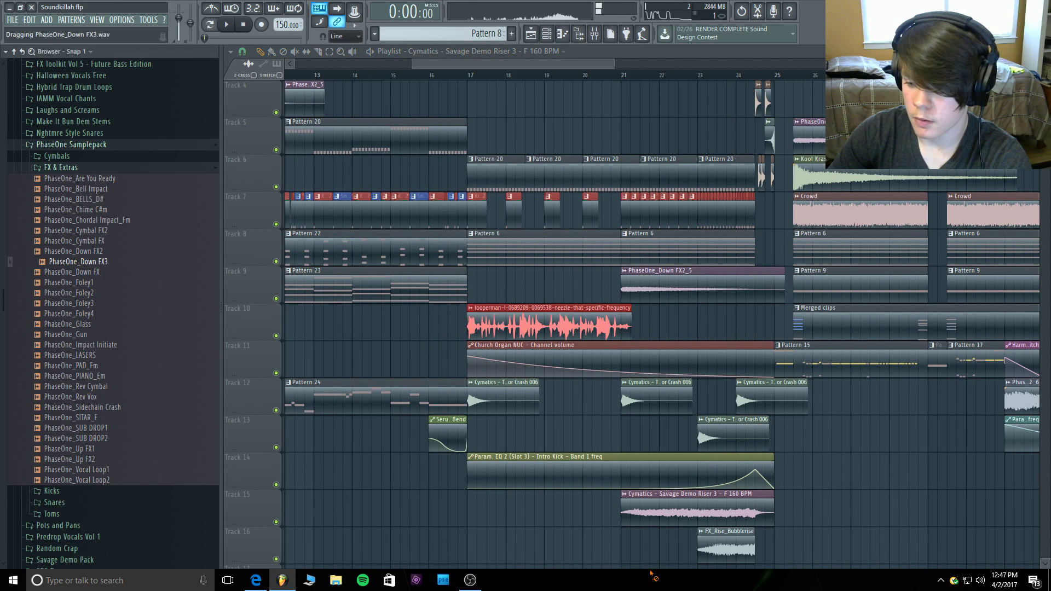
mouse_move(697, 521)
left_mouse_down()
mouse_move(792, 518)
mouse_move(863, 561)
mouse_move(876, 430)
mouse_move(680, 534)
mouse_move(691, 498)
mouse_move(683, 507)
left_mouse_up()
double_click(683, 506)
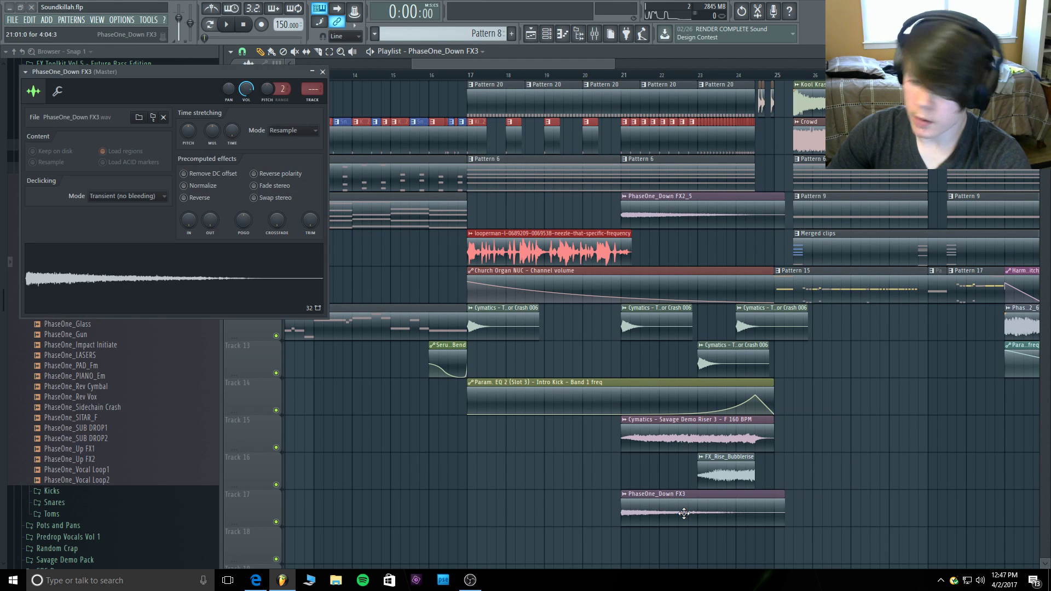
left_click(185, 198)
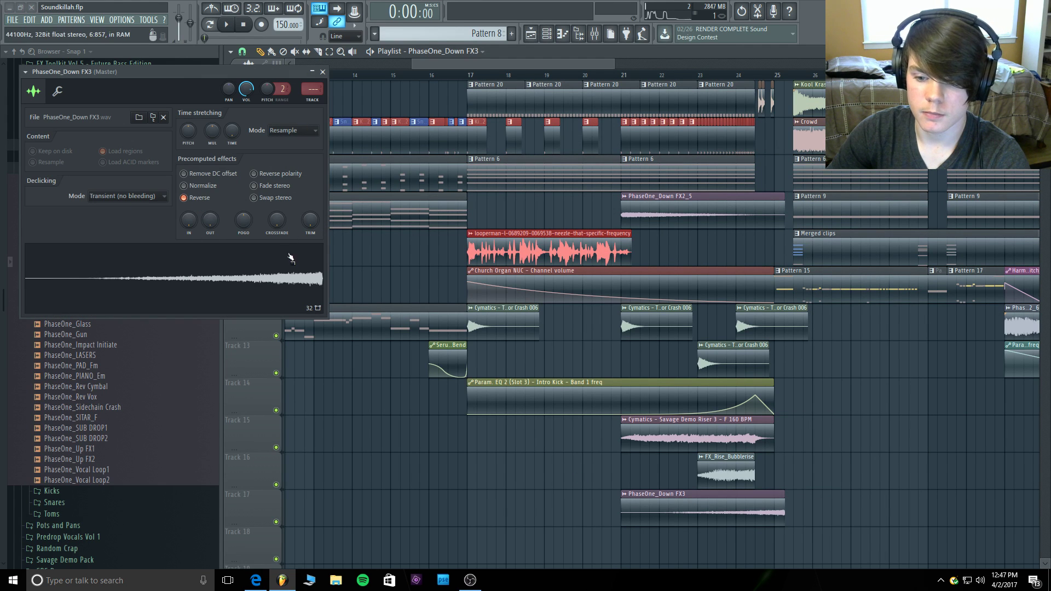
left_click(323, 72)
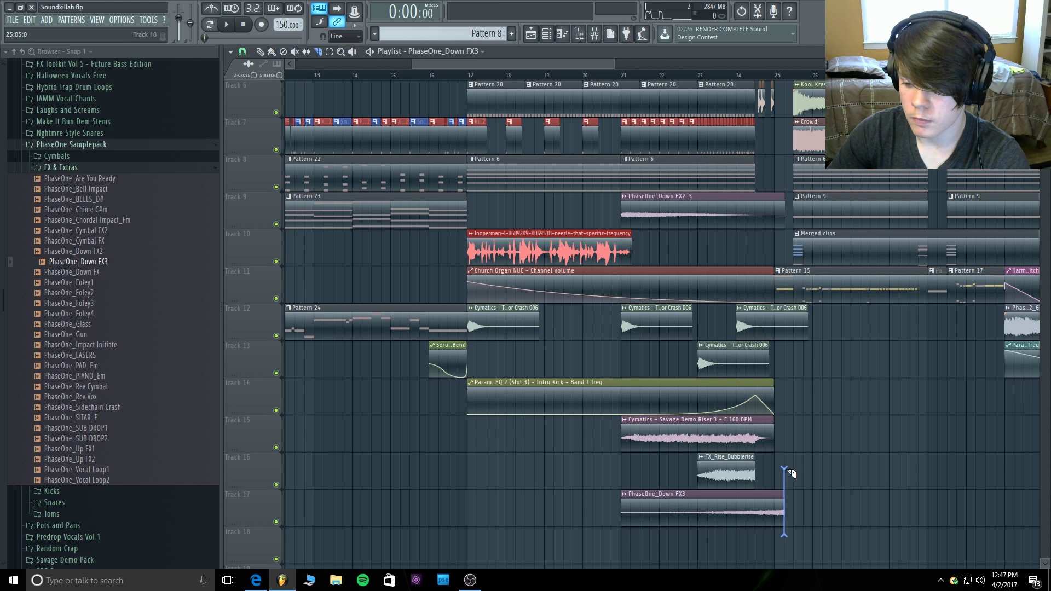
Move the reversed PhaseOne_Down FX3 clip earlier so it ends midway through bar 24, and play the build-up from the clip's start.
right_click(784, 507)
key("ctrl+z")
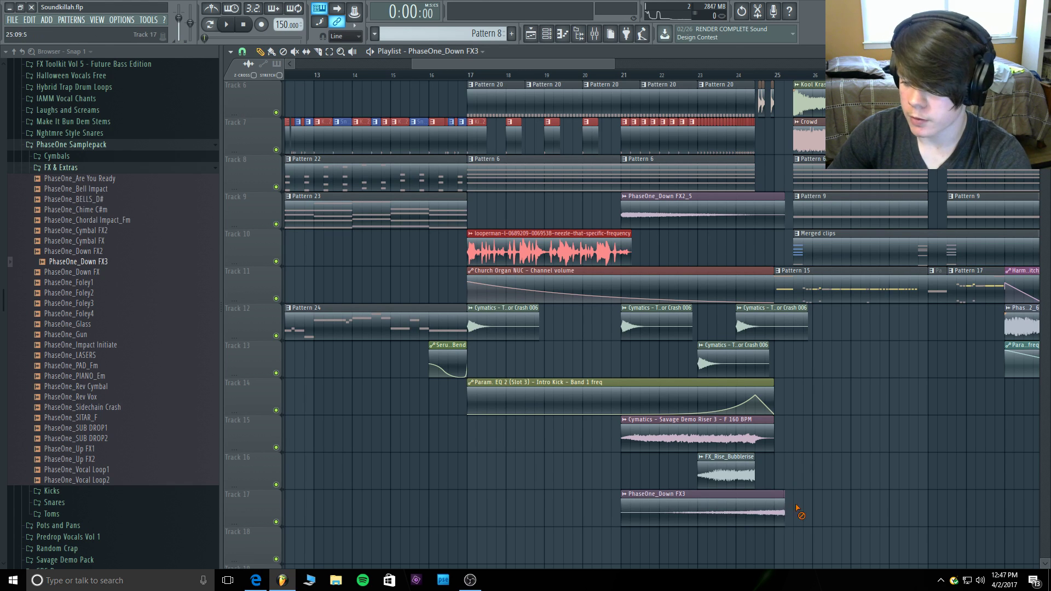
left_click_drag(767, 503, 738, 504)
left_click(590, 75)
key("space")
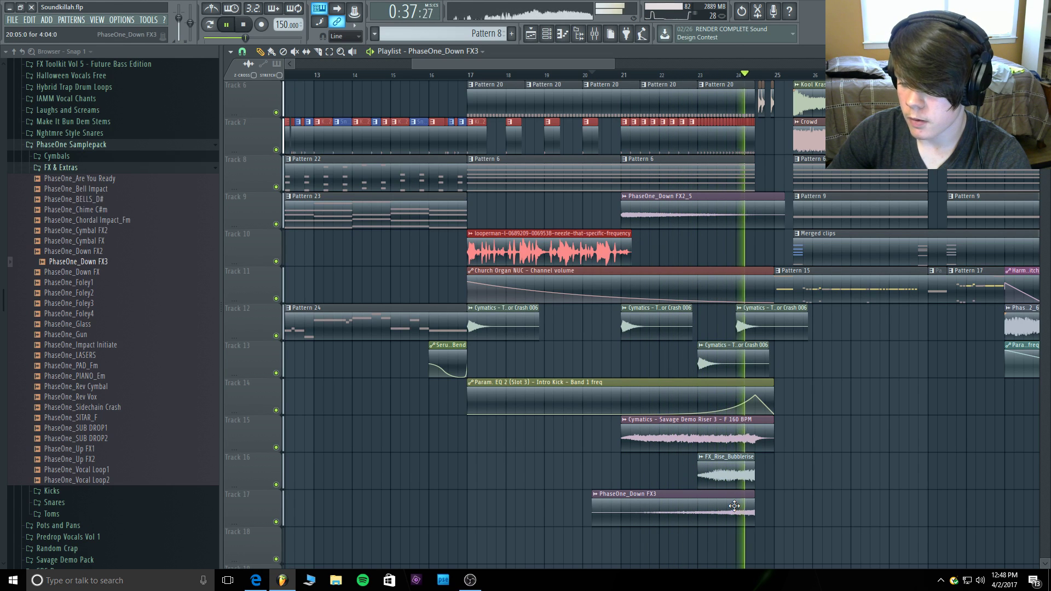
key("space")
Add a fade-in to the FX_Rise_Bubblerise sample.
double_click(722, 475)
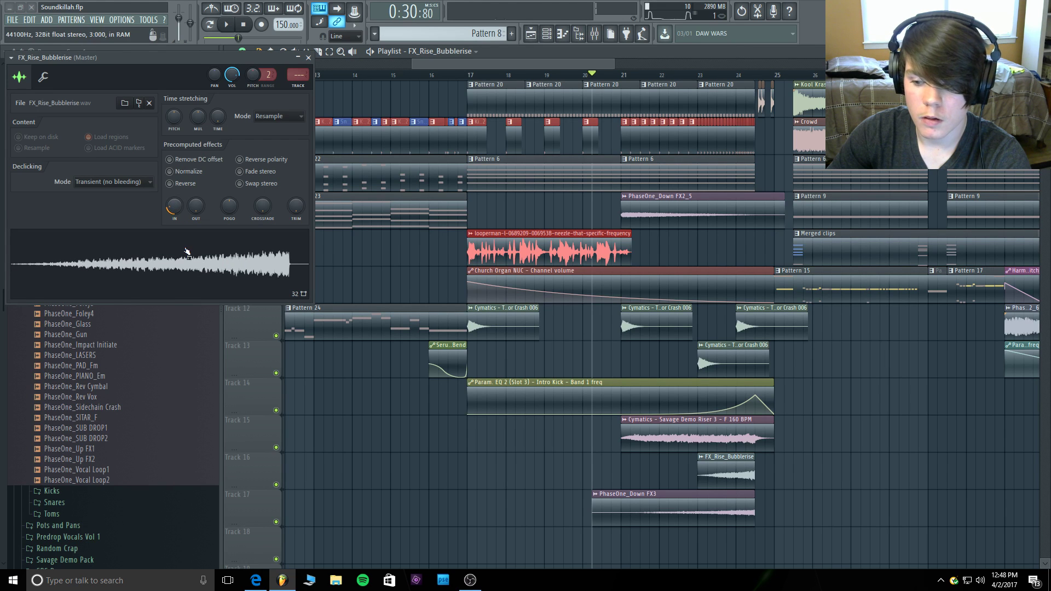
key("space")
key("space")
Normalize the PhaseOne_Down FX3 sample and set its channel volume to 55% while playing the build-up.
double_click(662, 503)
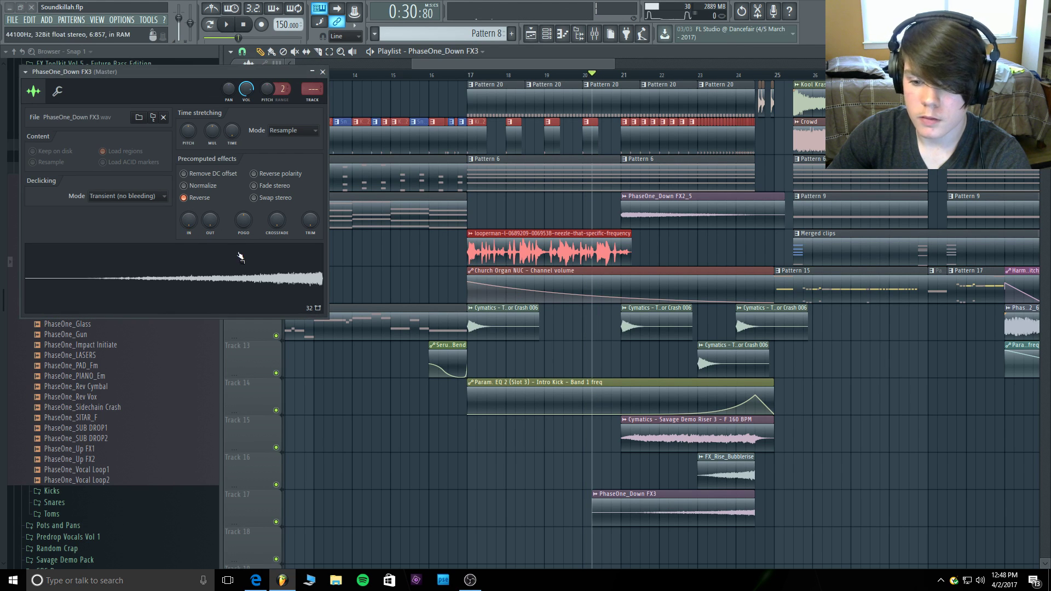
left_click(203, 186)
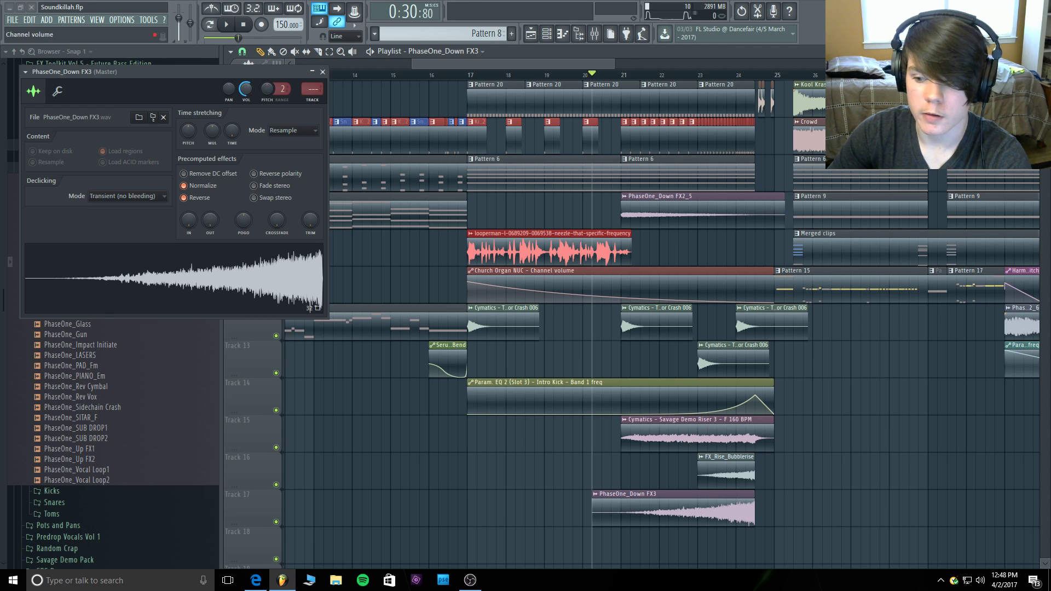
key("space")
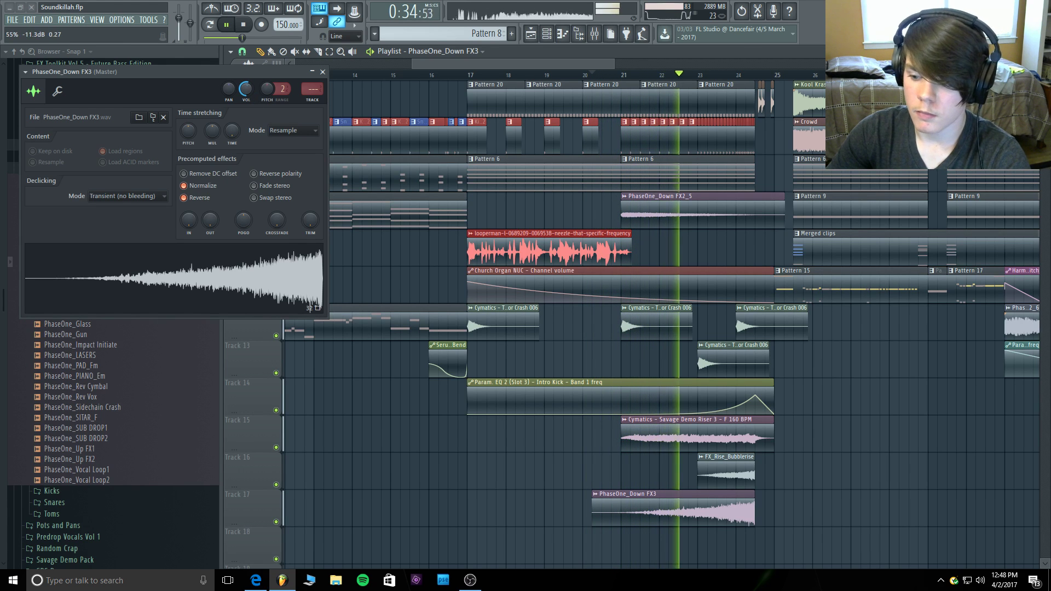
left_click(322, 73)
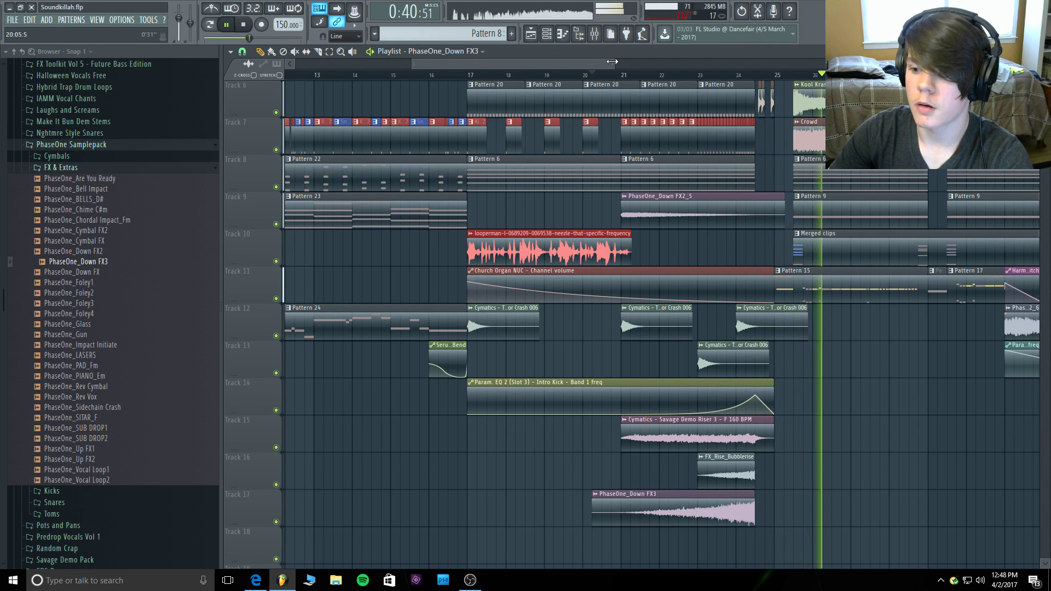
left_click_drag(611, 61, 687, 61)
key("space")
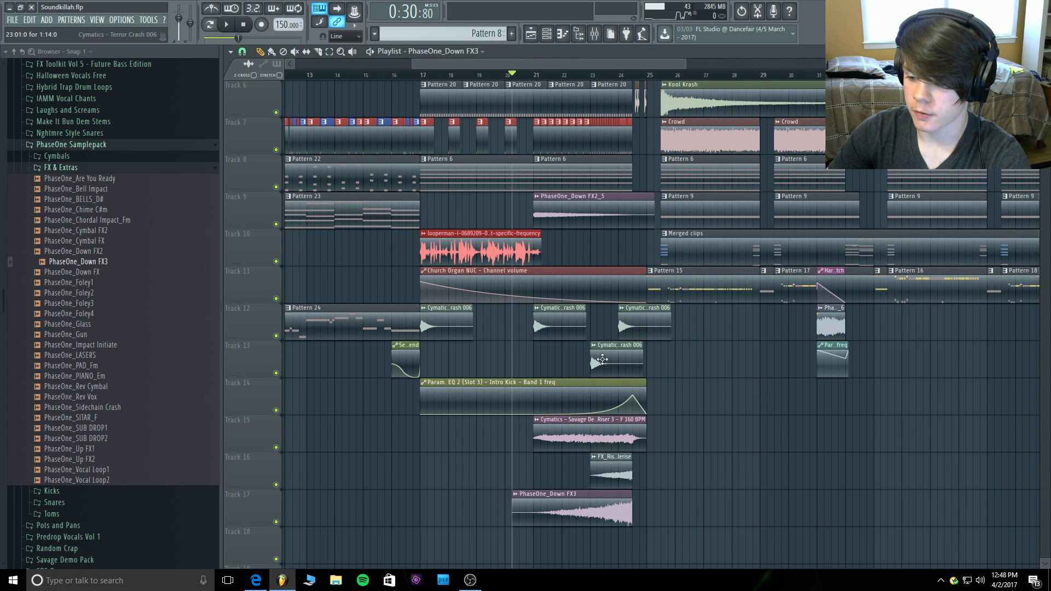
Move the bar 23 Terror Crash clip to Track 12, the Intro Kick EQ automation to Track 13, and the three riser clips to Tracks 14–16.
left_click_drag(602, 329, 602, 319)
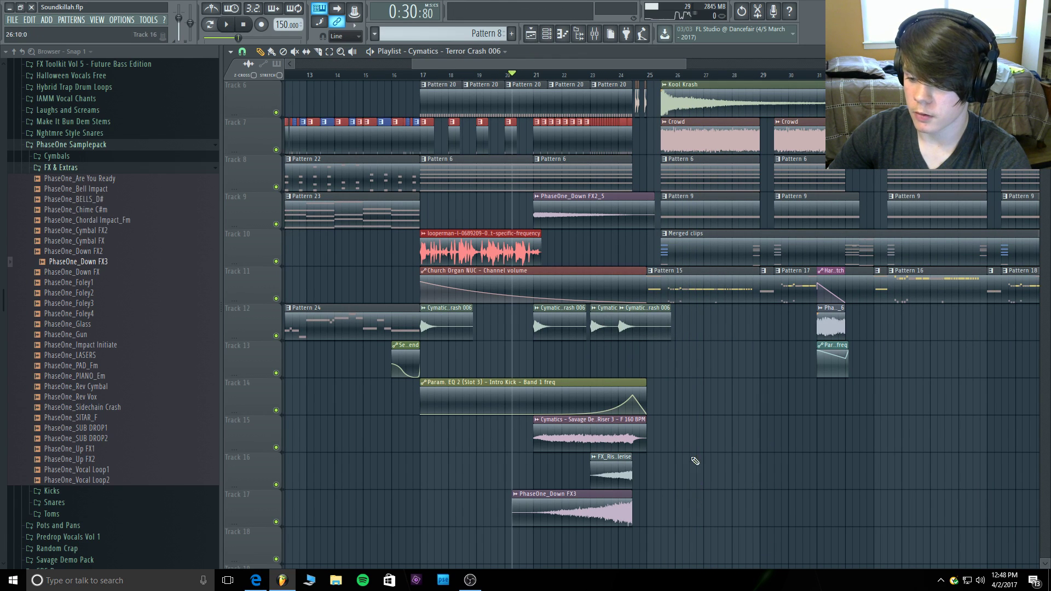
left_click_drag(592, 347, 591, 348)
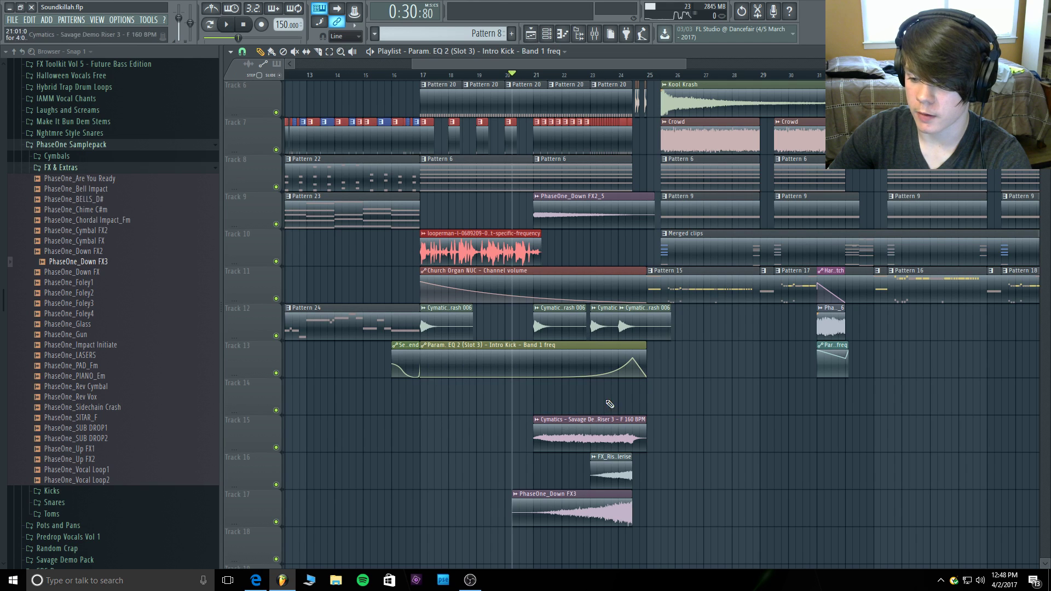
left_click_drag(685, 563, 572, 384)
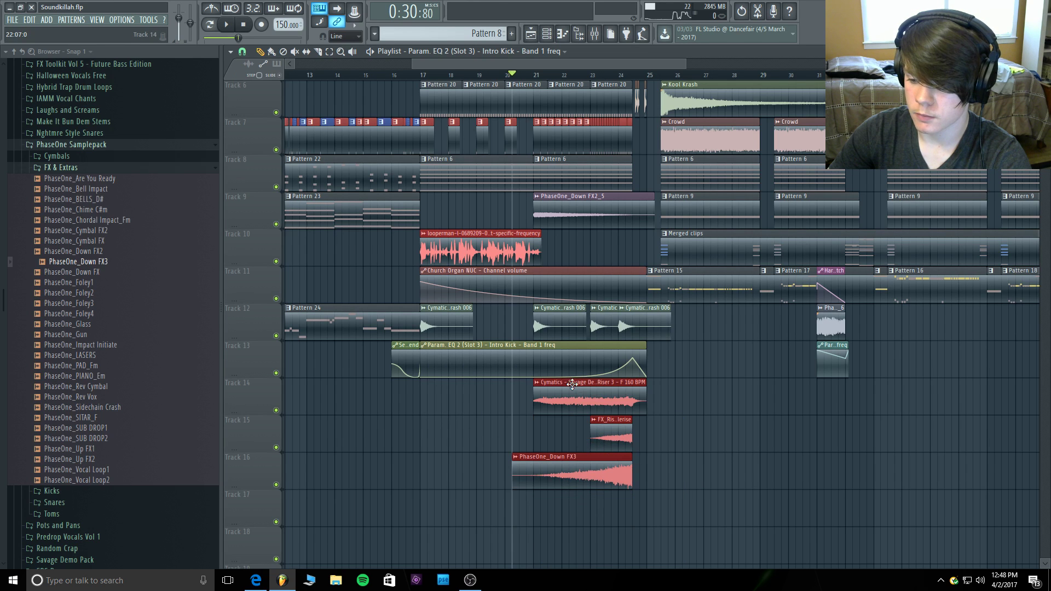
Play the build-up from bar 17 to check how the layered risers sound with the rest of the arrangement.
key("space")
left_click(745, 421)
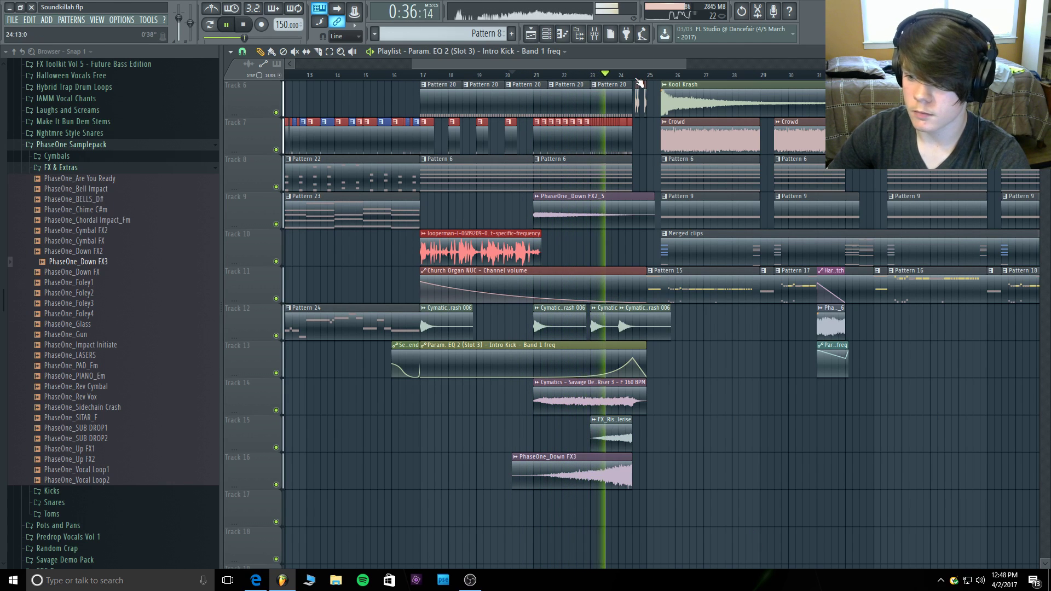
left_click_drag(682, 59, 557, 65)
left_click(423, 75)
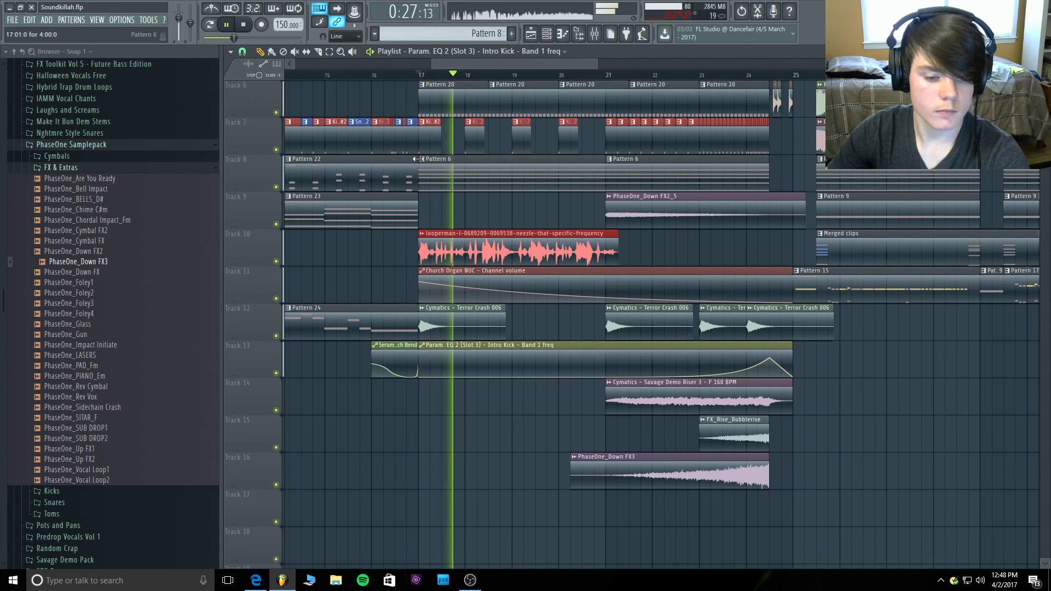
key("space")
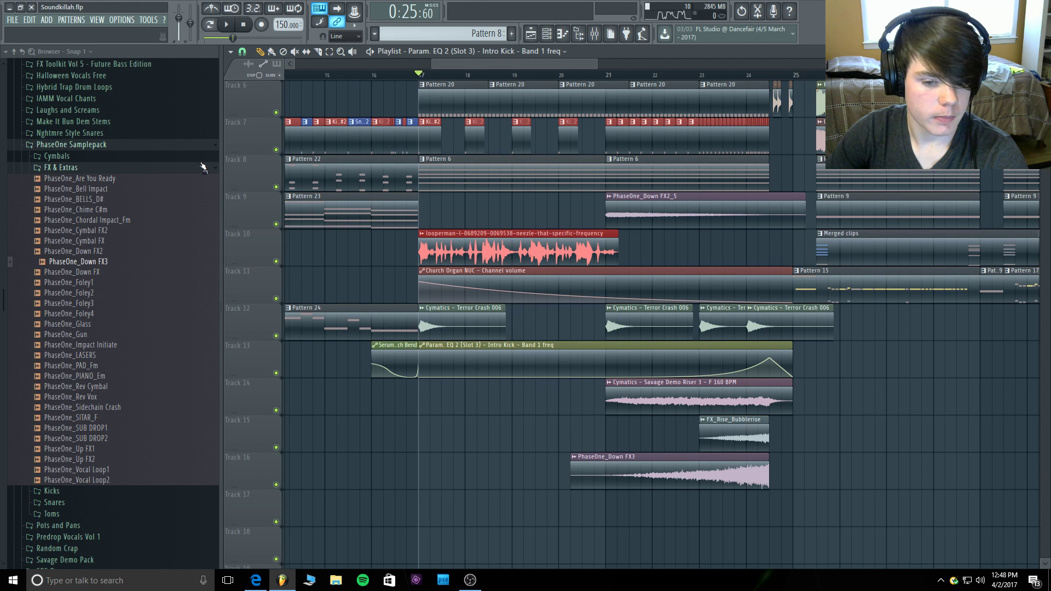
key("space")
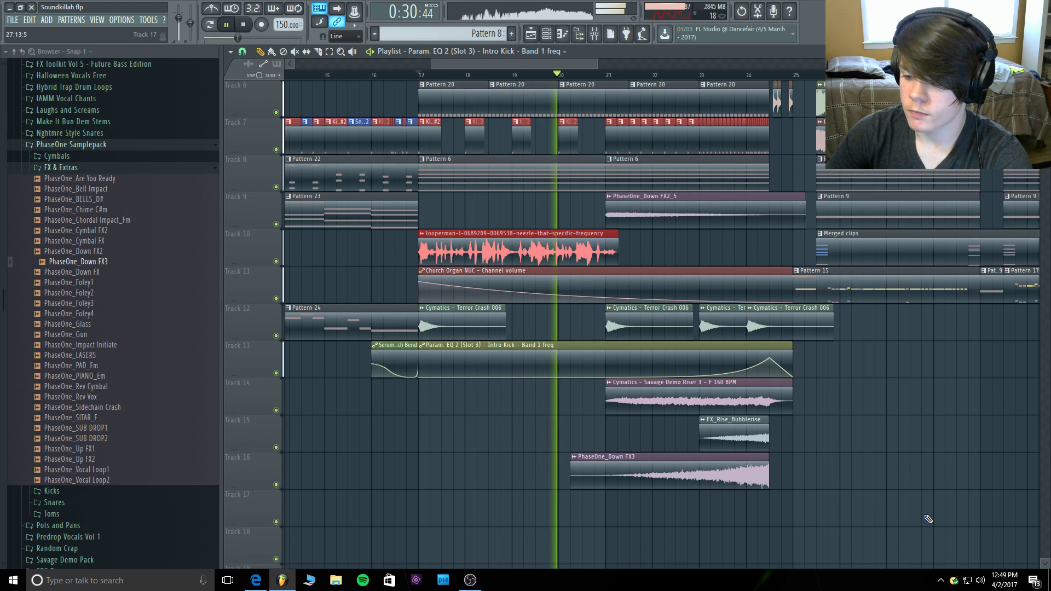
key("space")
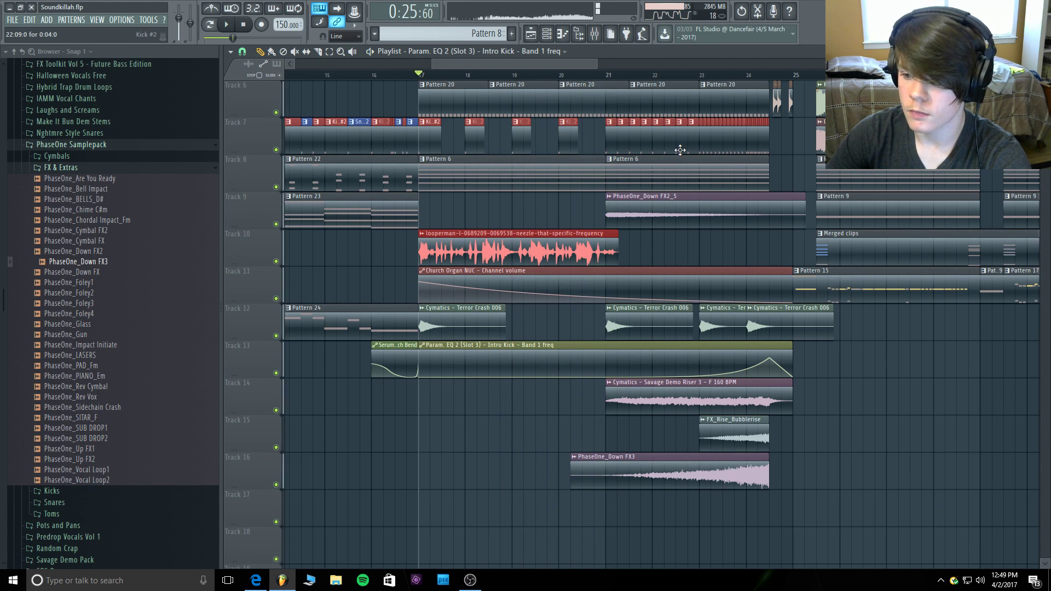
scroll(797, 145, "up", 3)
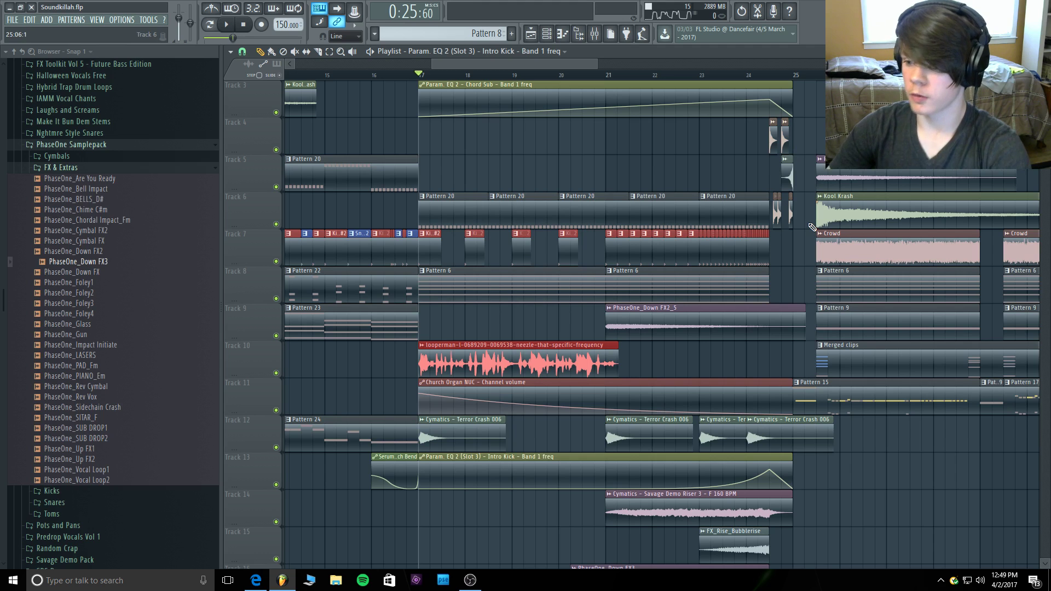
Copy the tom and backward FX fill clips before the drop on Tracks 4–6 to the second half of bar 20.
left_click_drag(804, 226, 770, 118)
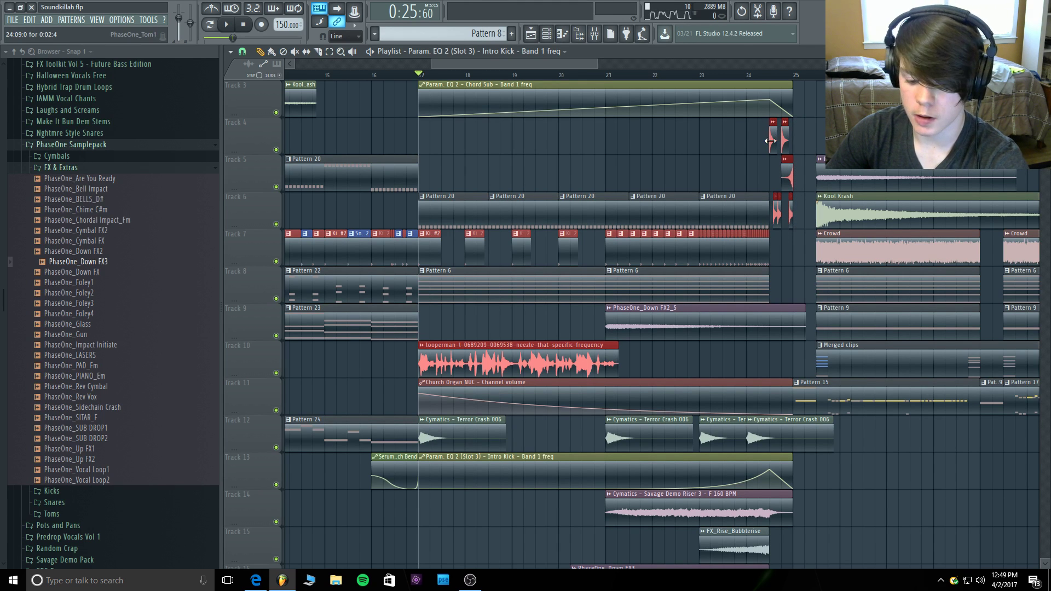
left_click_drag(772, 140, 590, 132)
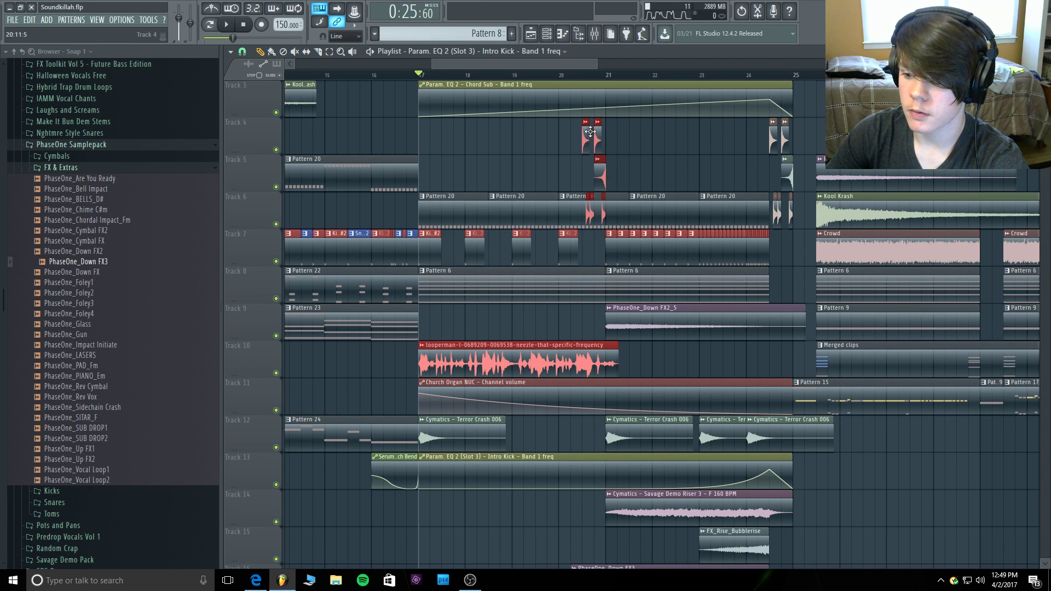
left_click(623, 167)
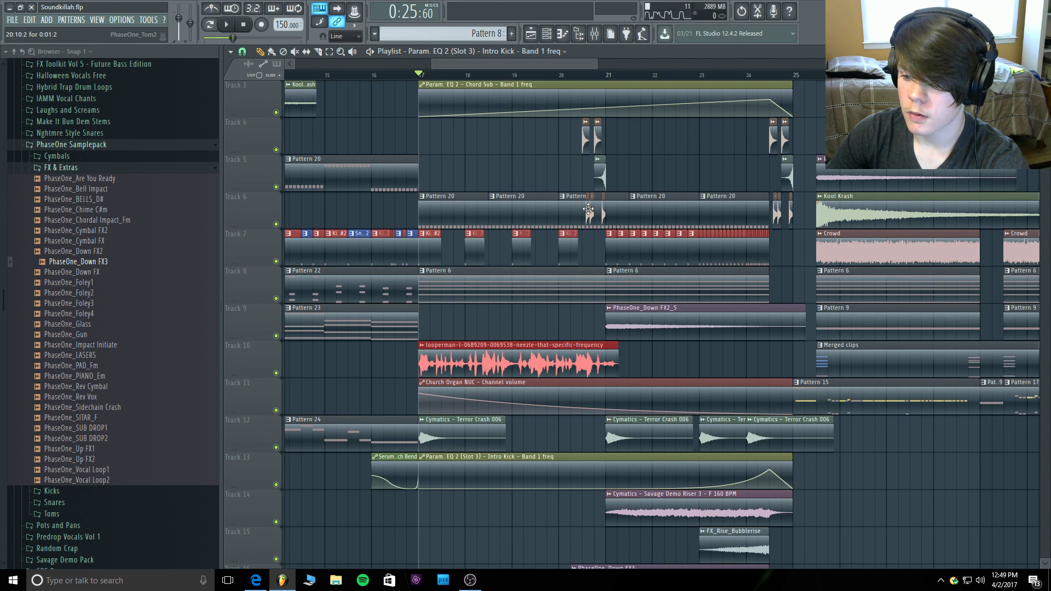
Move the copied fill clips overlapping Pattern 20 on Track 6 up to Track 5 and play the build-up from bar 17.
left_click(562, 162)
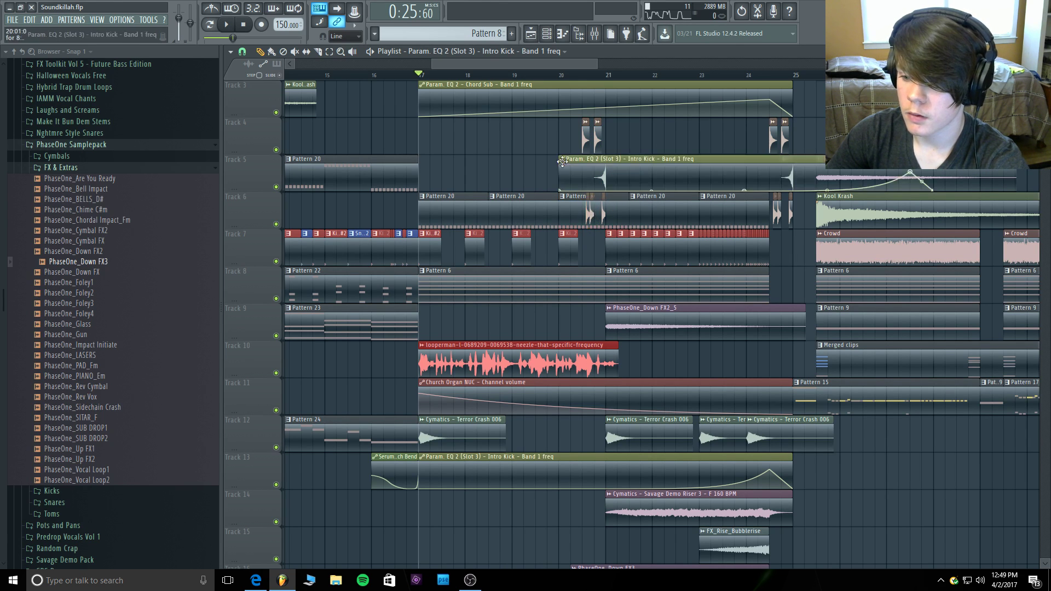
right_click(573, 164)
left_click_drag(572, 205, 531, 535)
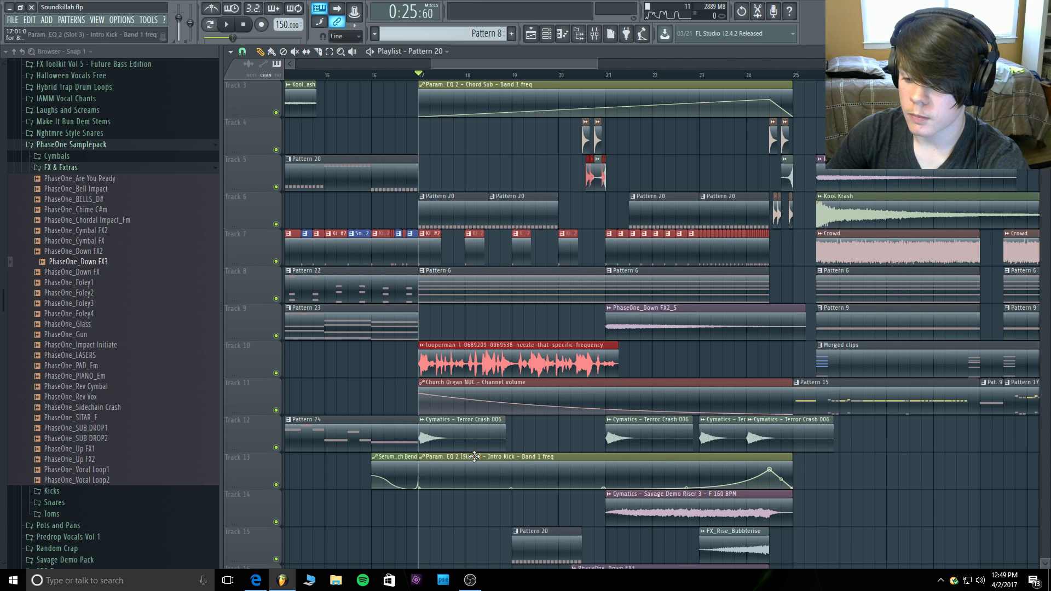
left_click_drag(550, 549, 596, 208)
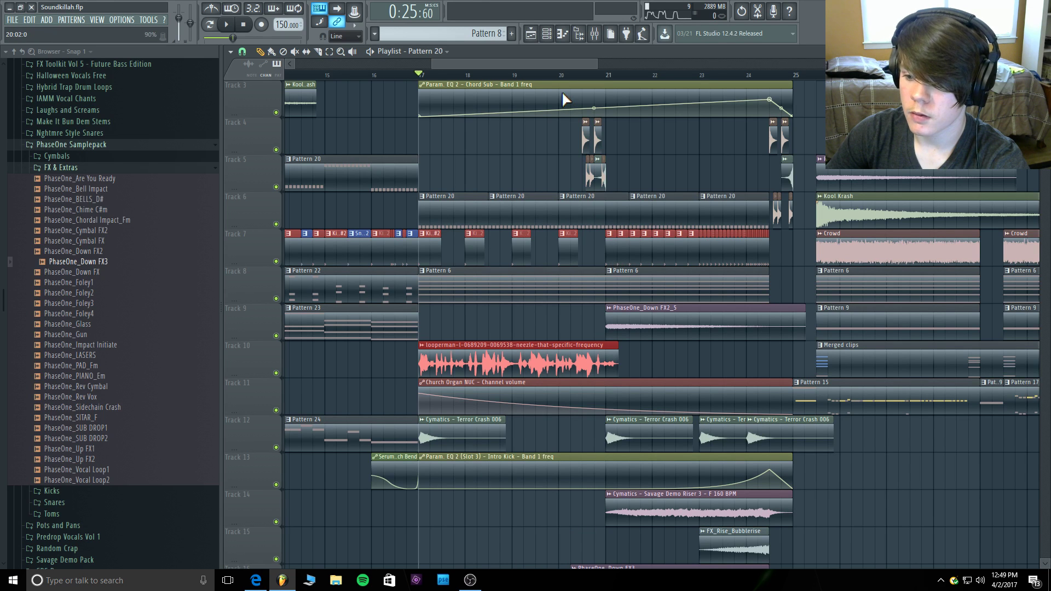
key("space")
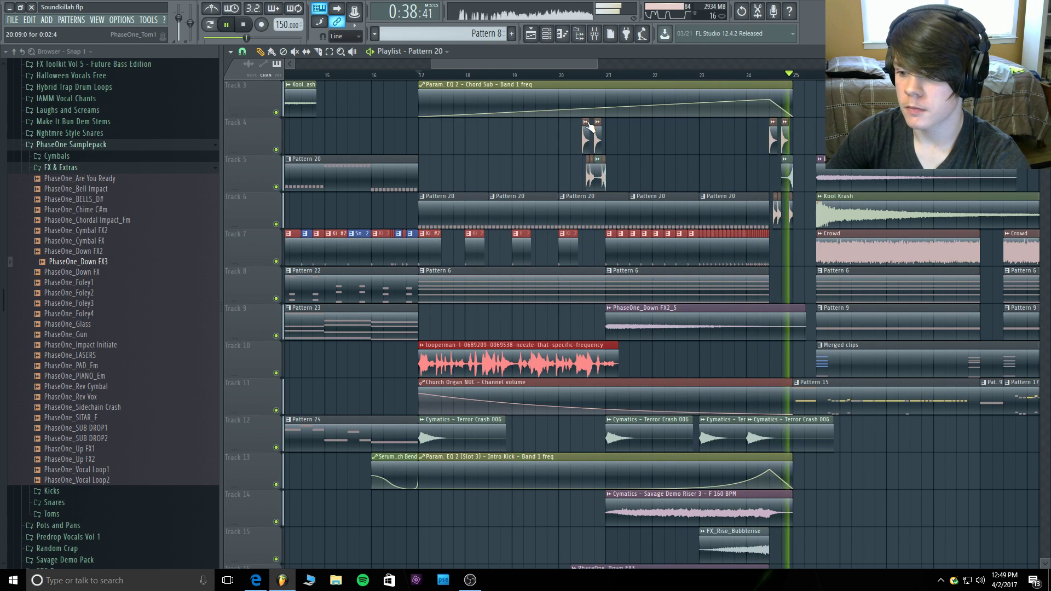
key("space")
Solo the looperman vocal on Track 10 and inspect its mixer insert and Fruity parametric EQ 2 during playback.
right_click(276, 373)
key("space")
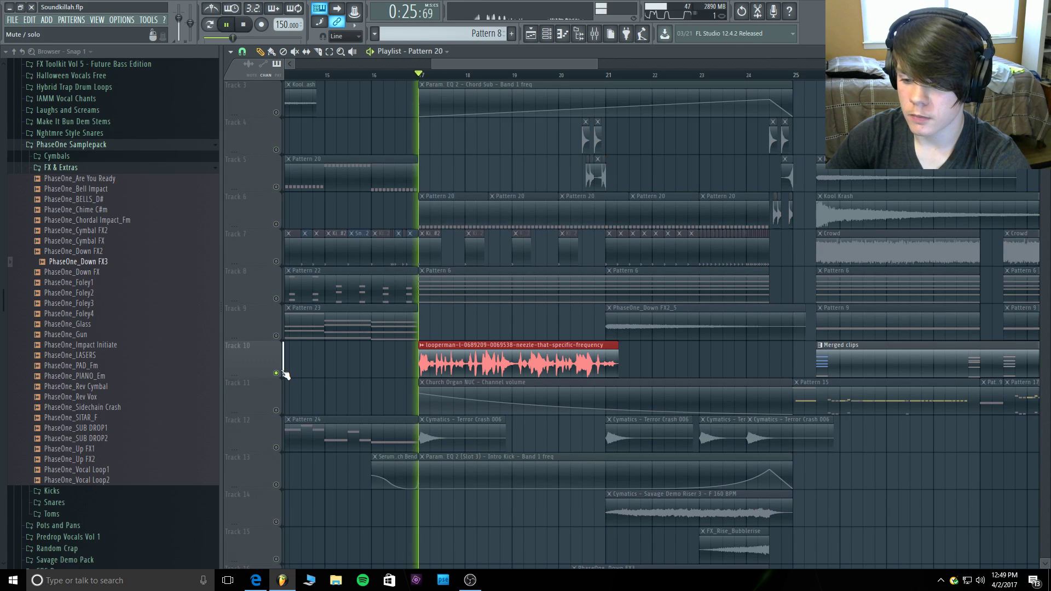
left_click(594, 34)
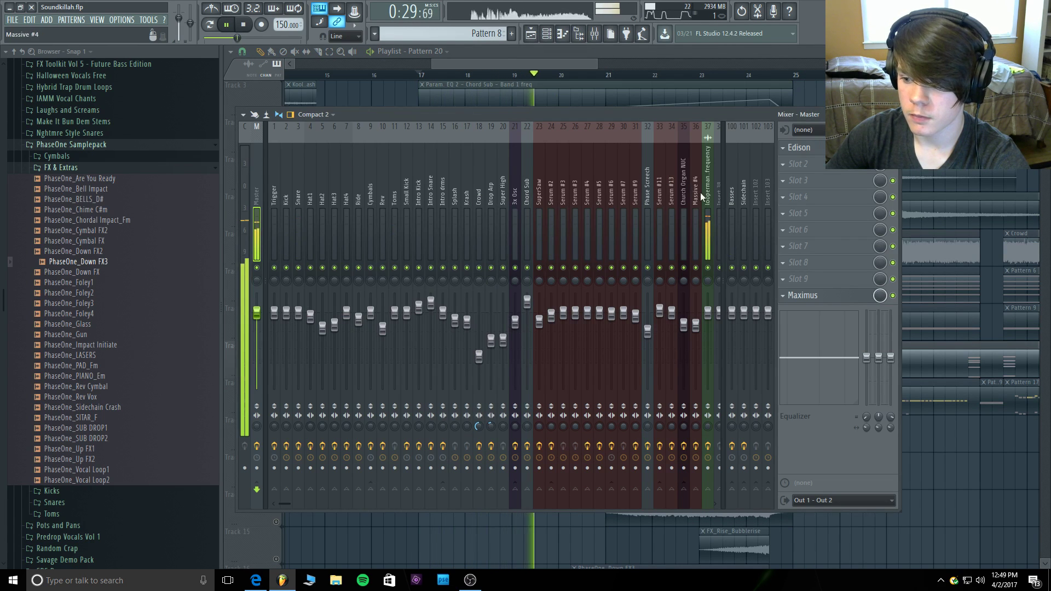
left_click(706, 154)
left_click_drag(701, 110, 521, 111)
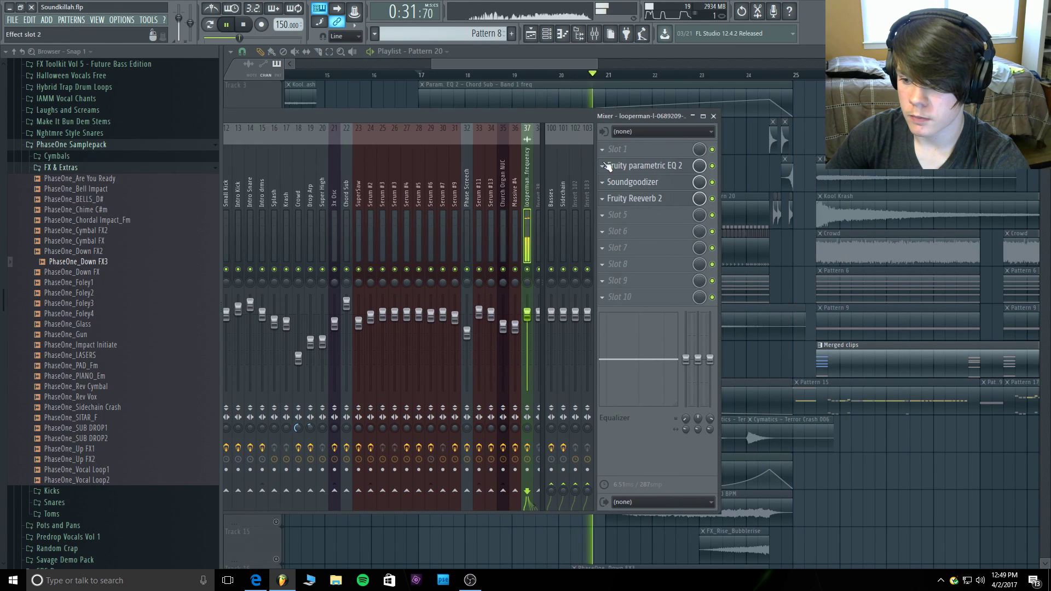
left_click(631, 167)
key("space")
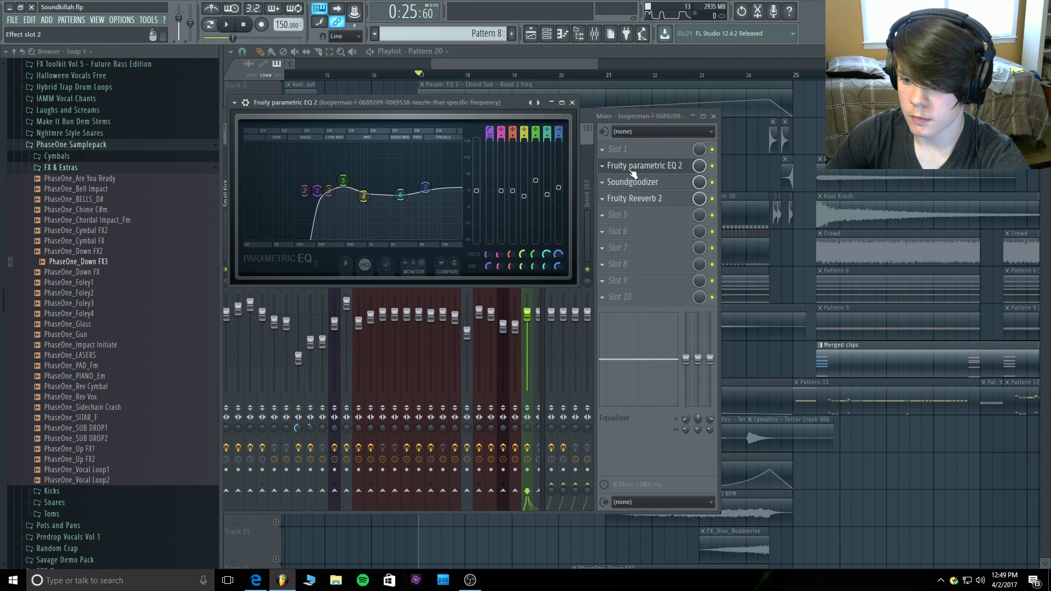
left_click(632, 167)
key("space")
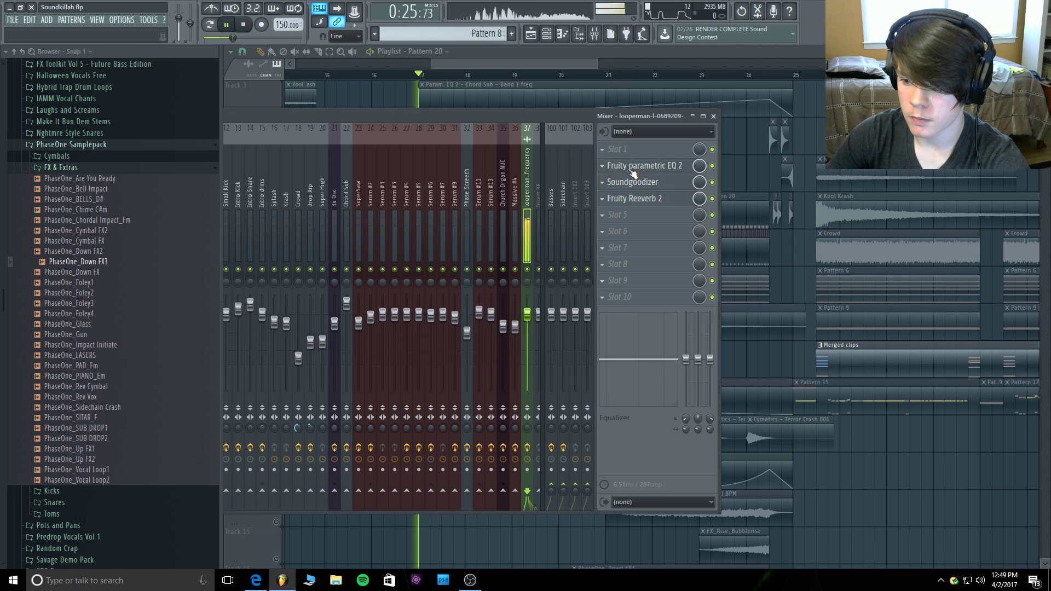
left_click(570, 51)
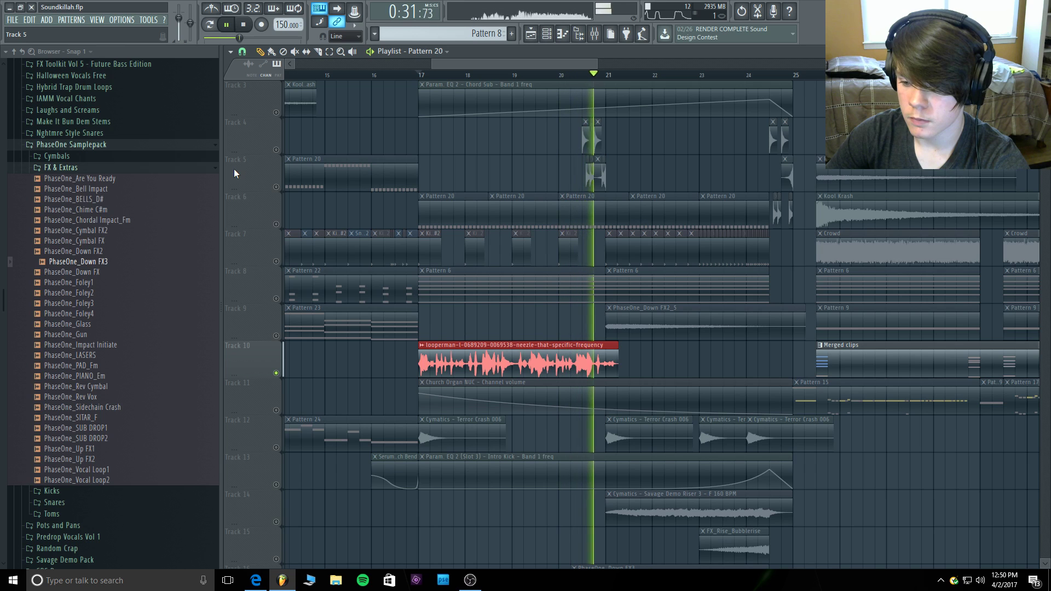
key("space")
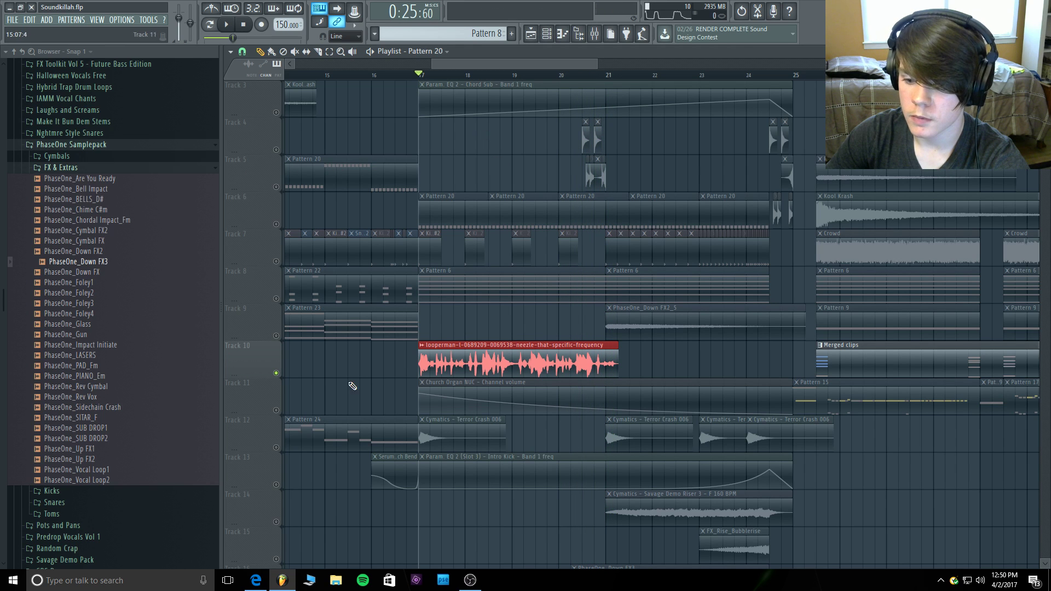
Play the build-up from bar 17 with all tracks unmuted.
key("space")
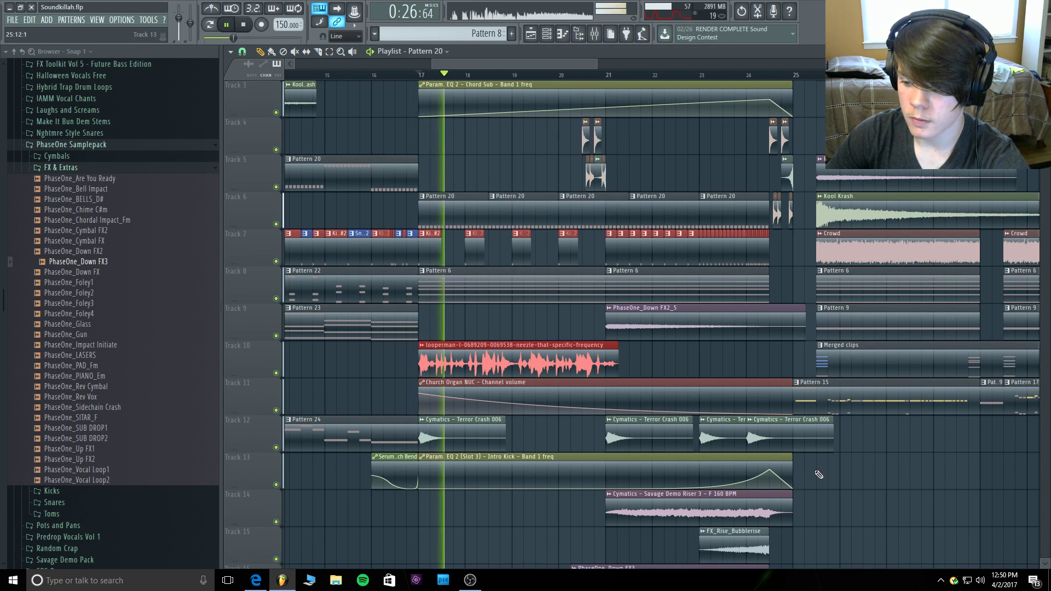
left_click(898, 508)
right_click(921, 503)
scroll(914, 548, "down", 1)
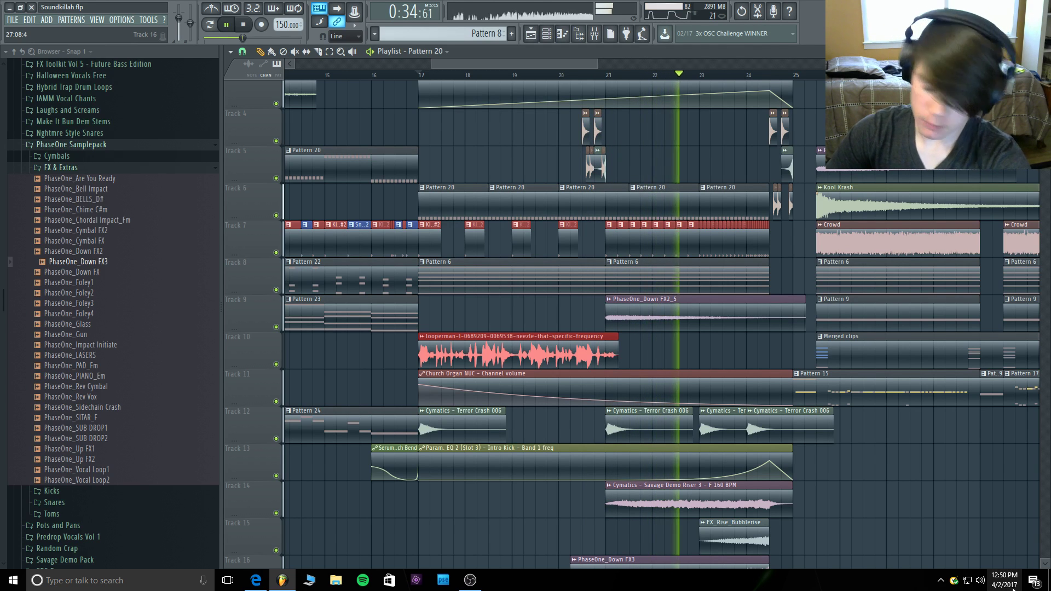
key("space")
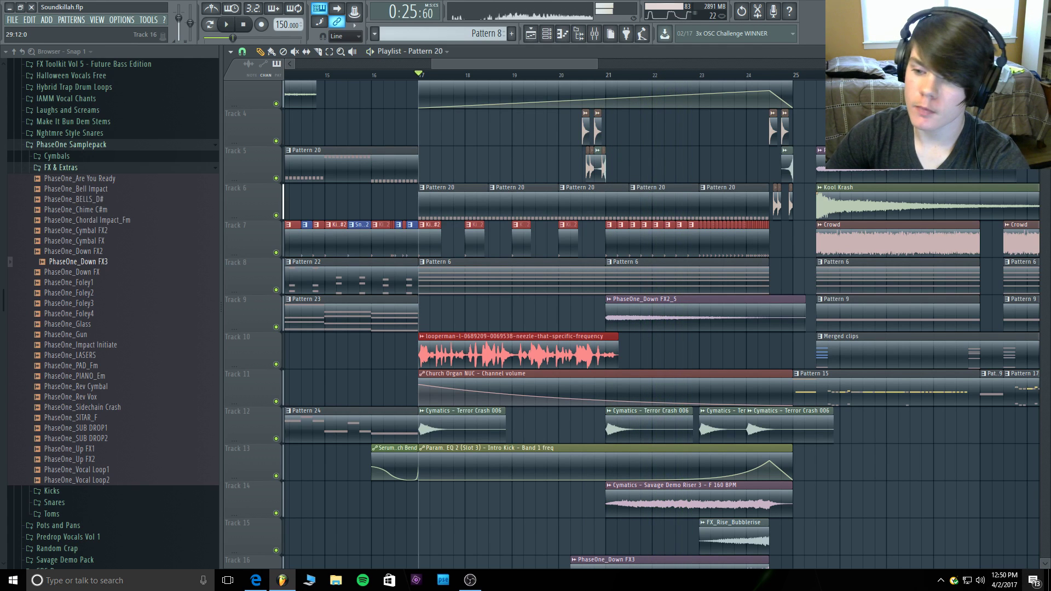
Solo Track 10 again and listen to the end of the looperman vocal from the middle of bar 20.
left_click(606, 76)
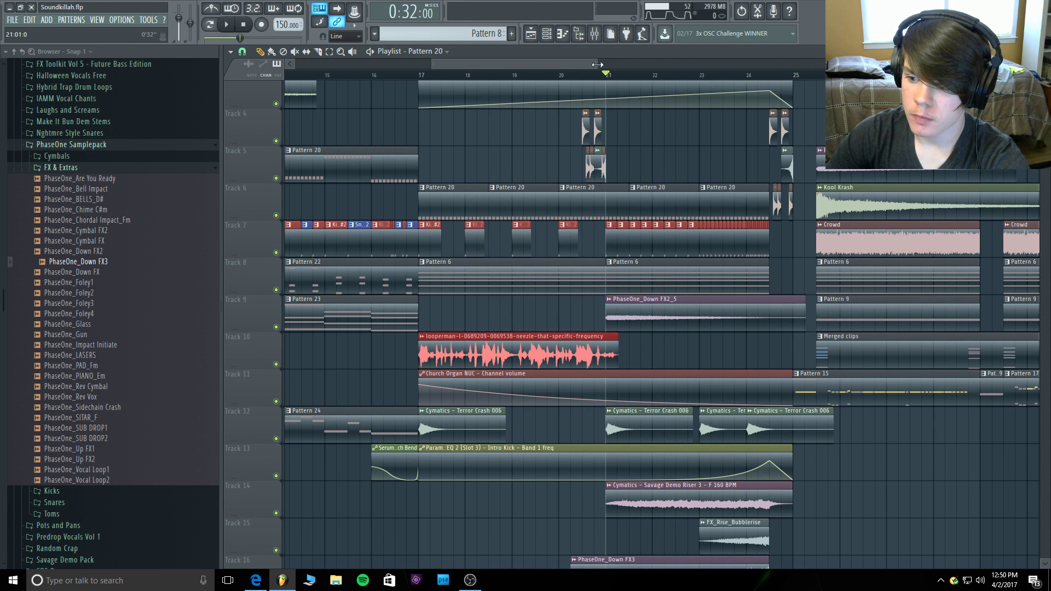
left_click_drag(597, 65, 533, 68)
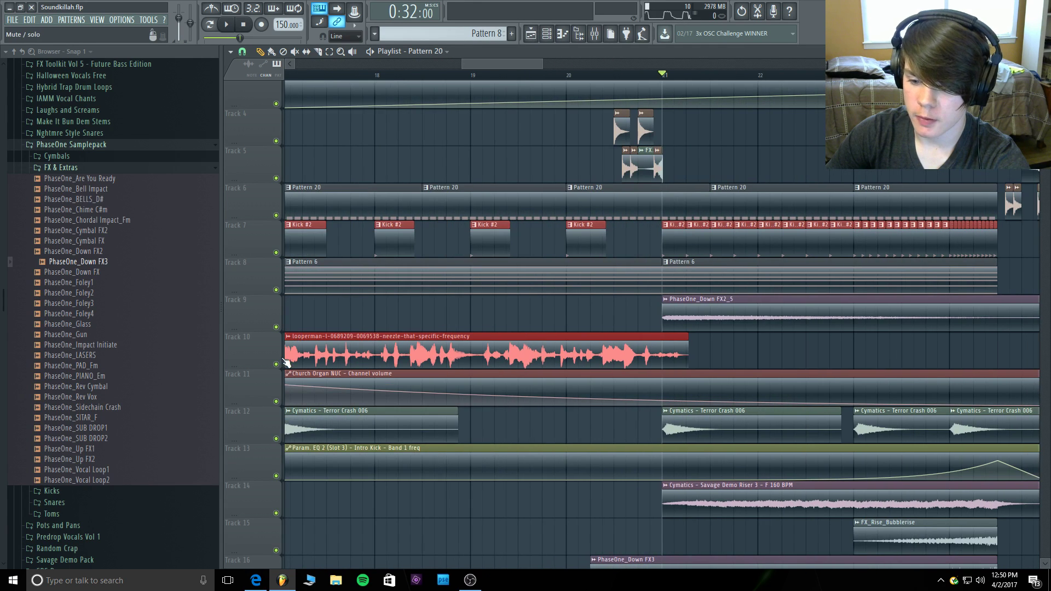
right_click(276, 364)
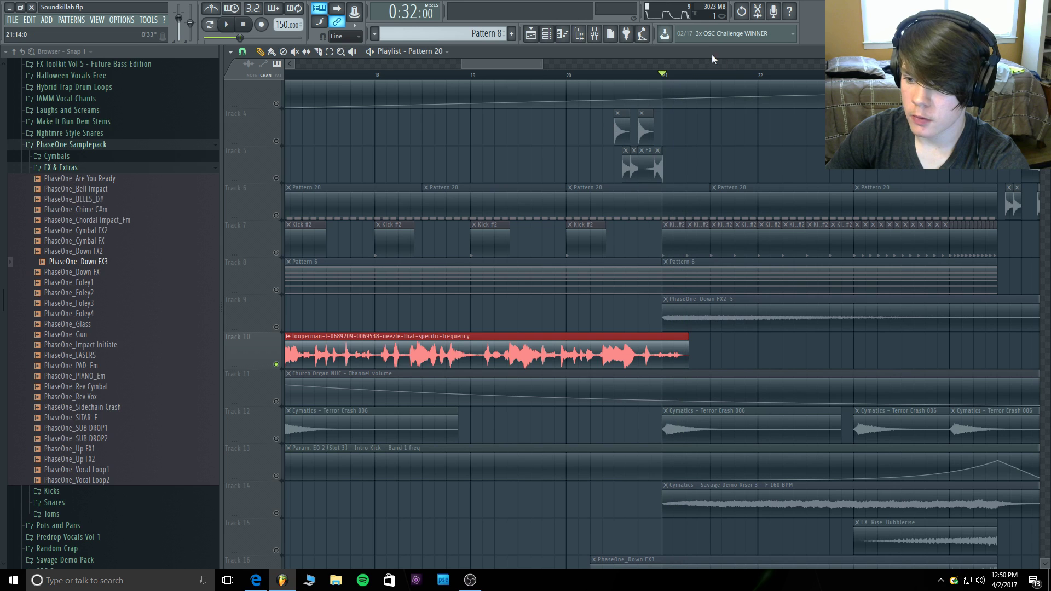
left_click(674, 76)
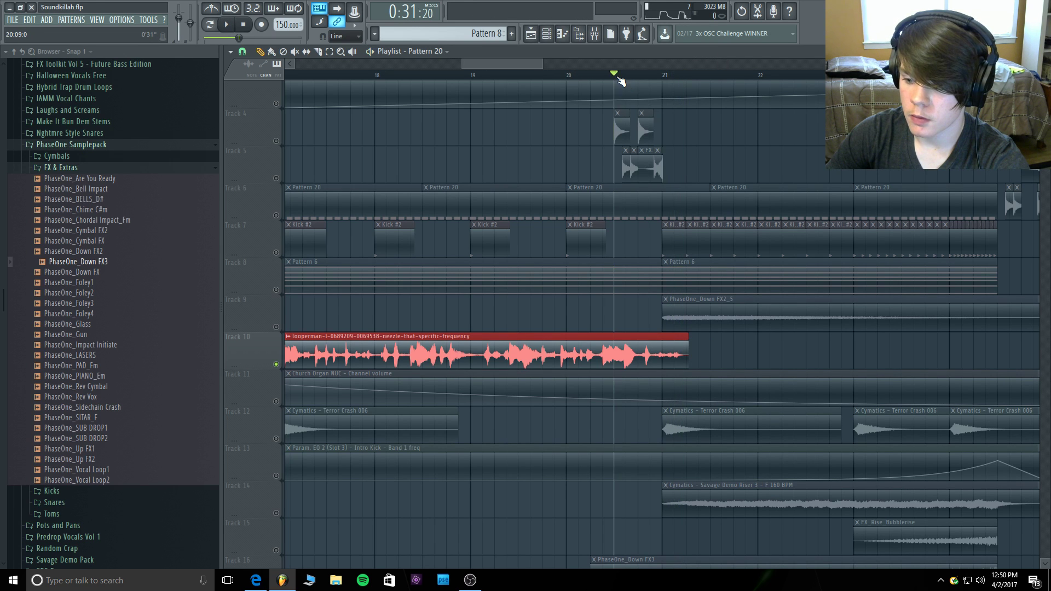
key("space")
key("space")
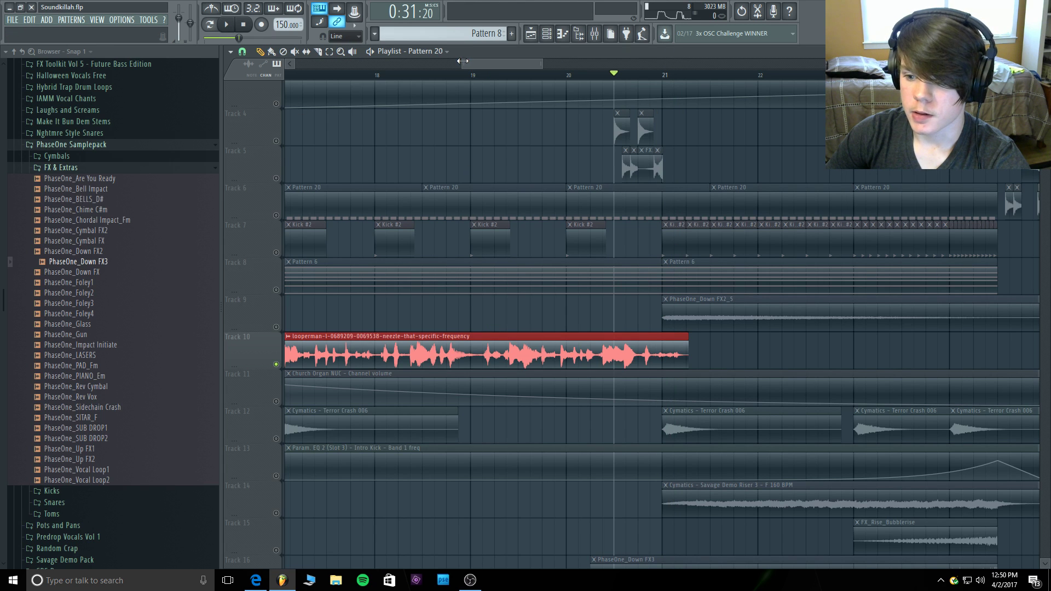
Duplicate the looperman vocal clip further along Track 10 and trim the copy to a short chop in bar 22.
left_click_drag(463, 60, 376, 61)
left_click_drag(708, 368, 901, 343)
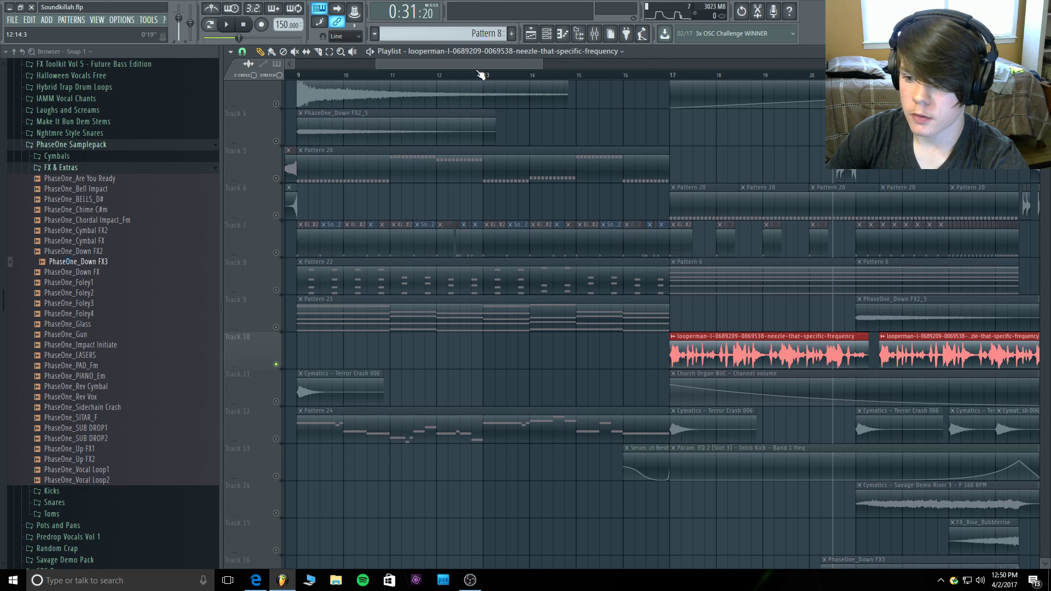
left_click_drag(480, 65, 563, 72)
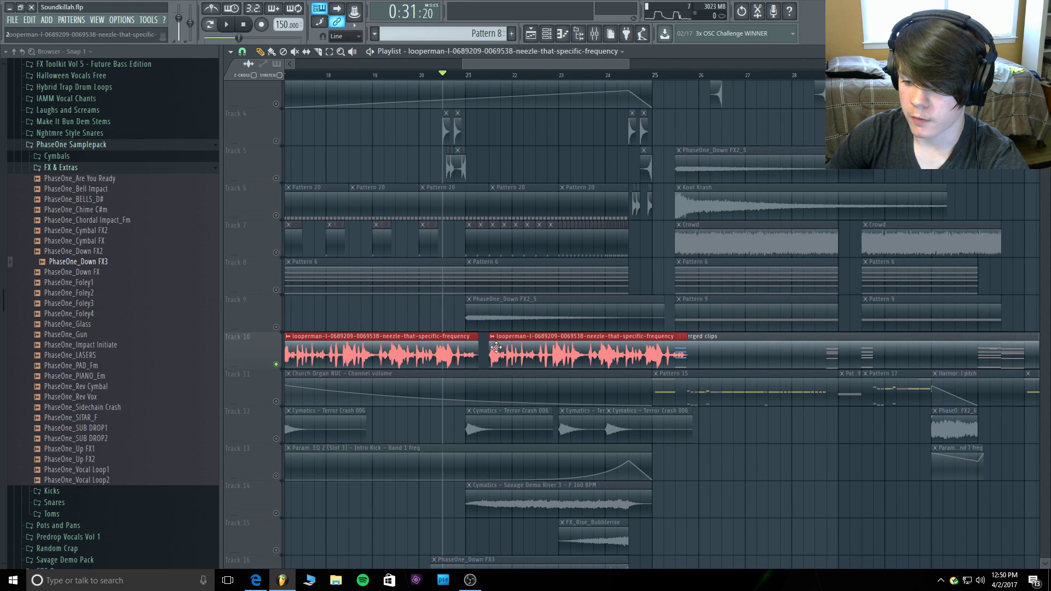
mouse_move(491, 344)
left_mouse_down()
mouse_move(610, 345)
mouse_move(503, 347)
left_mouse_up()
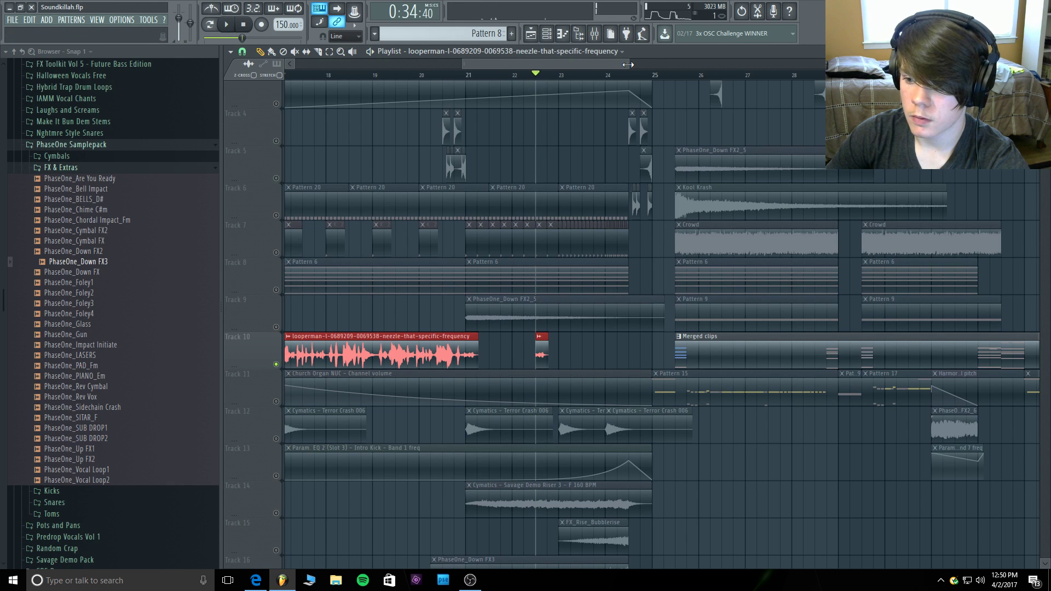
left_click_drag(629, 65, 539, 65)
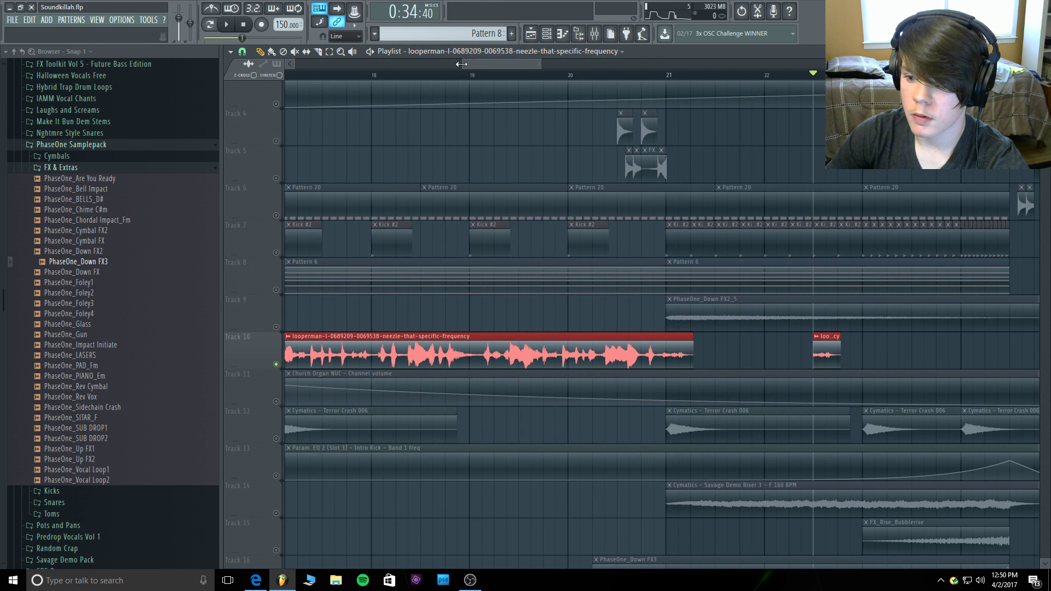
left_click_drag(461, 64, 506, 65)
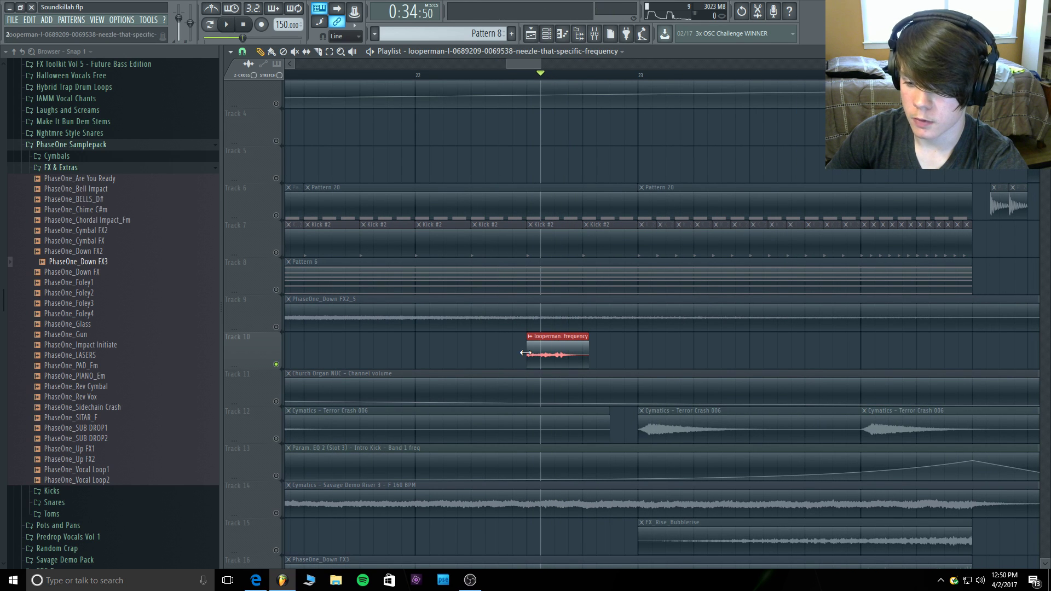
Place the vocal chop directly after the full vocal clip and repeat it on every beat through the end of bar 22.
left_click_drag(546, 355, 492, 359)
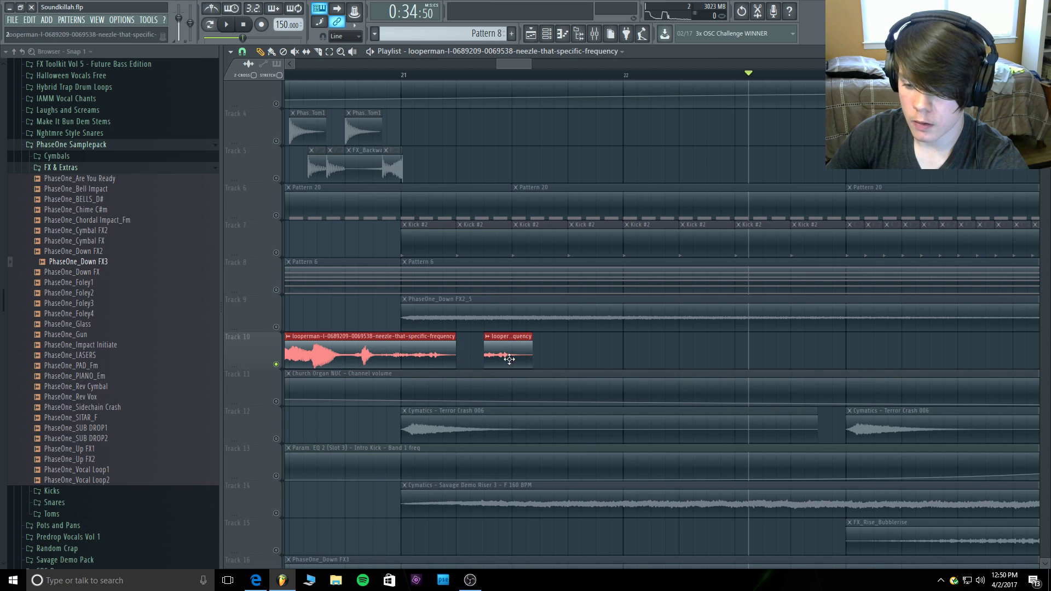
left_click(400, 79)
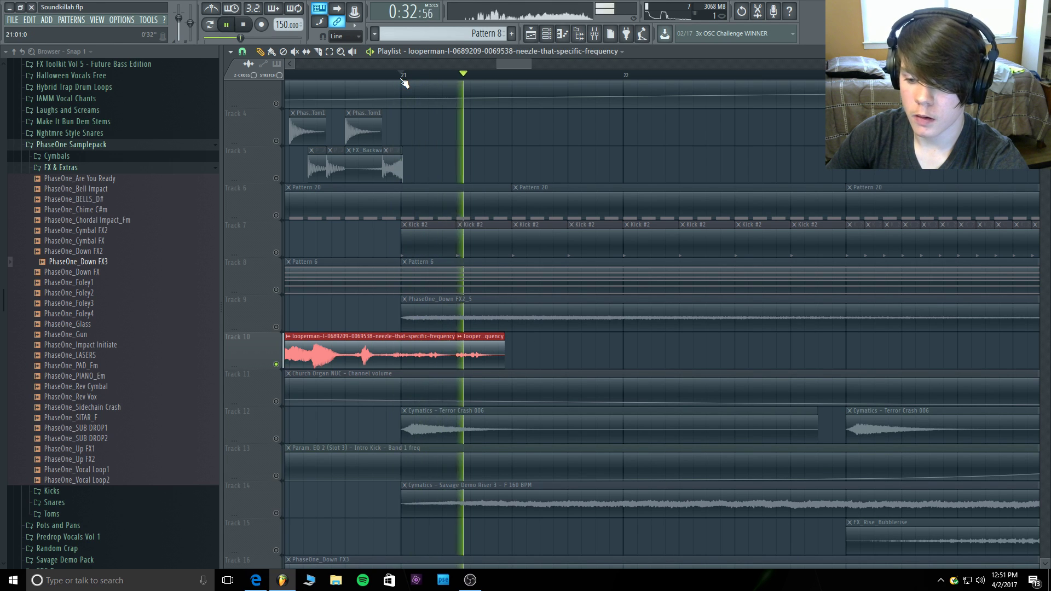
key("space")
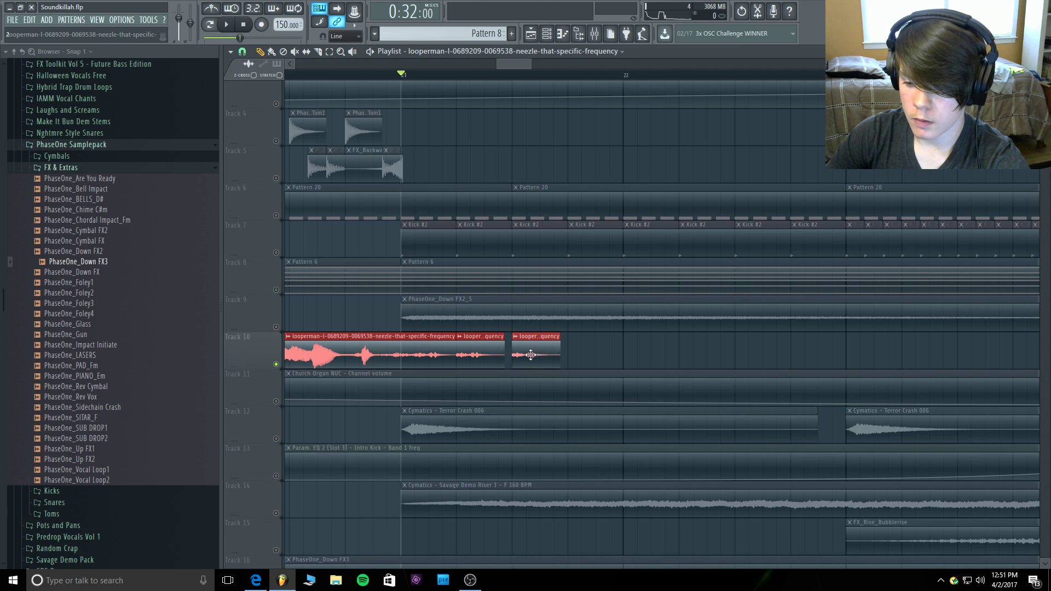
left_click_drag(583, 354, 802, 355)
key("space")
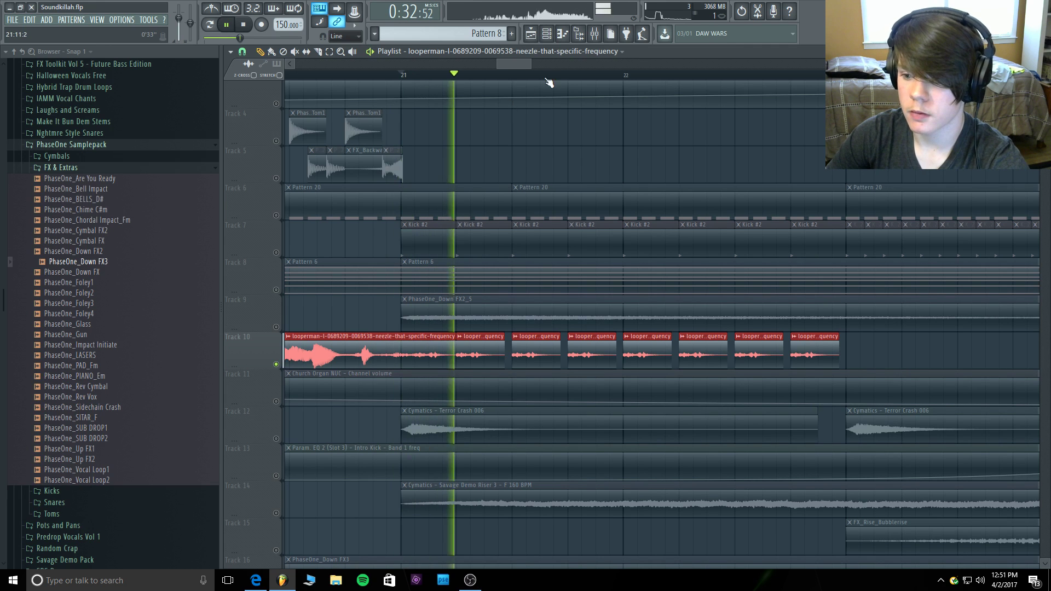
Play the soloed vocal from bar 20 and trim the full vocal clip to end at bar 21.
mouse_move(532, 63)
left_mouse_down()
mouse_move(568, 65)
mouse_move(520, 62)
left_mouse_up()
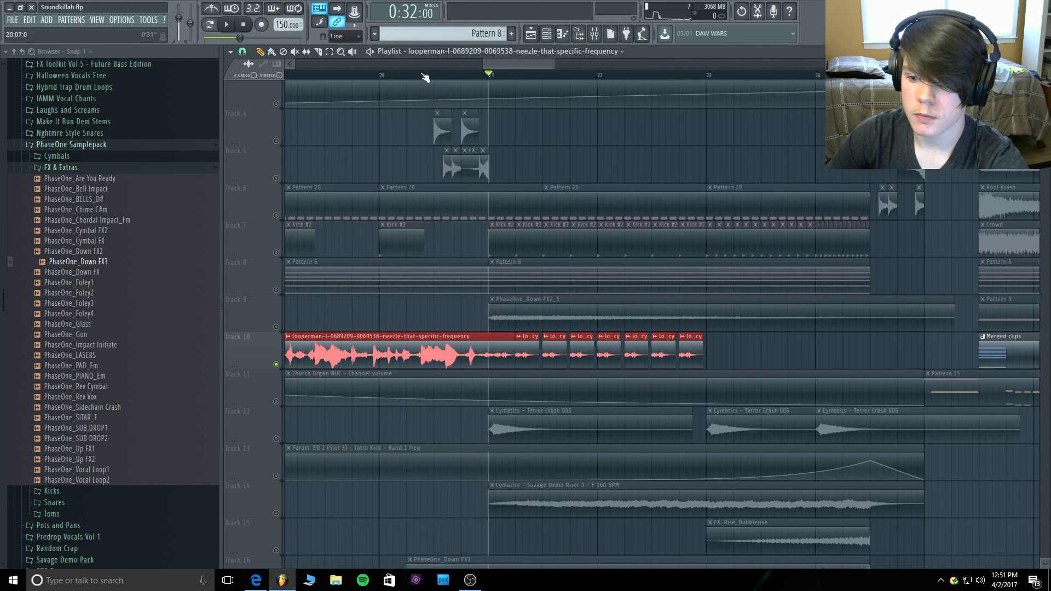
left_click(383, 77)
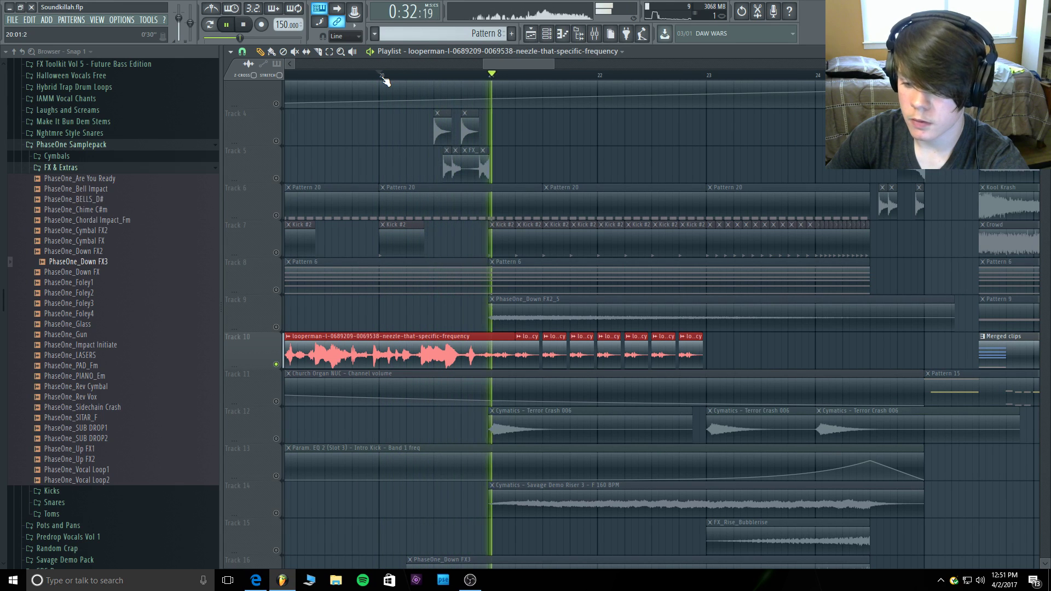
key("space")
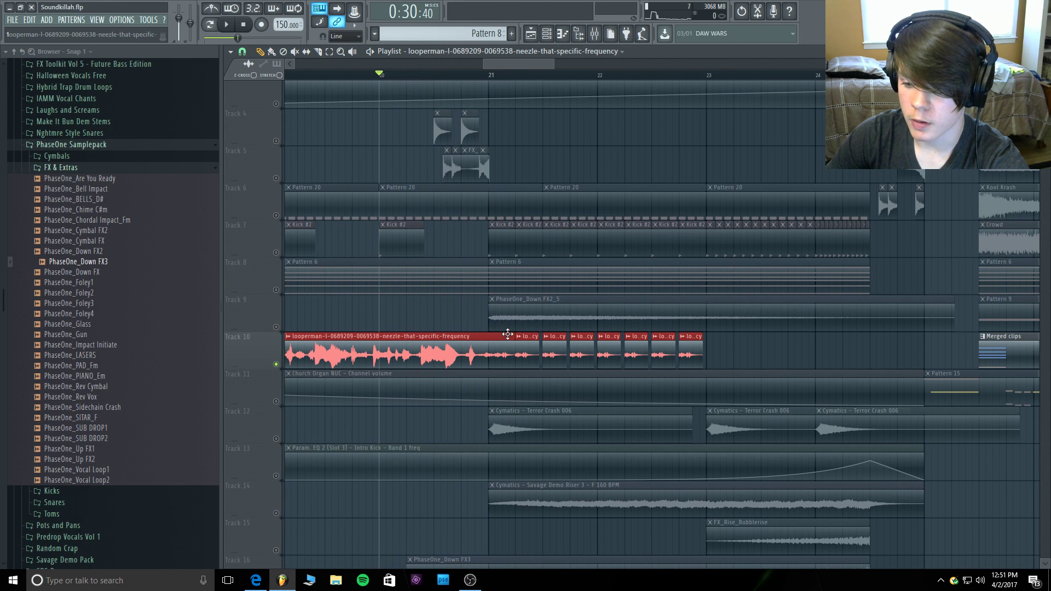
left_click_drag(513, 335, 493, 337)
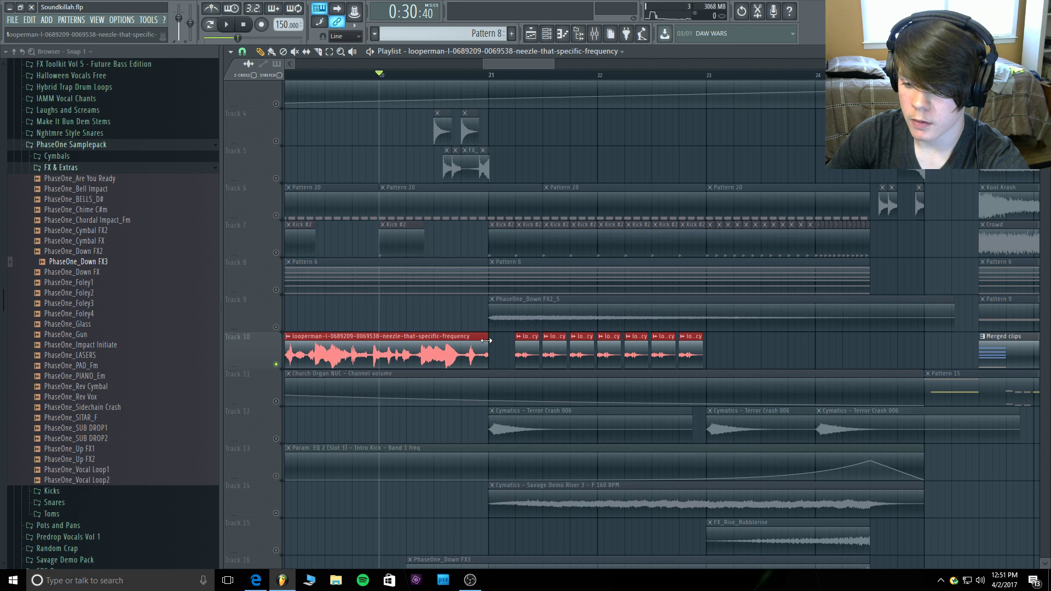
Audition the soloed vocal and its beat chops from around bar 20, and unsolo Track 10 to hear them in the full mix.
key("space")
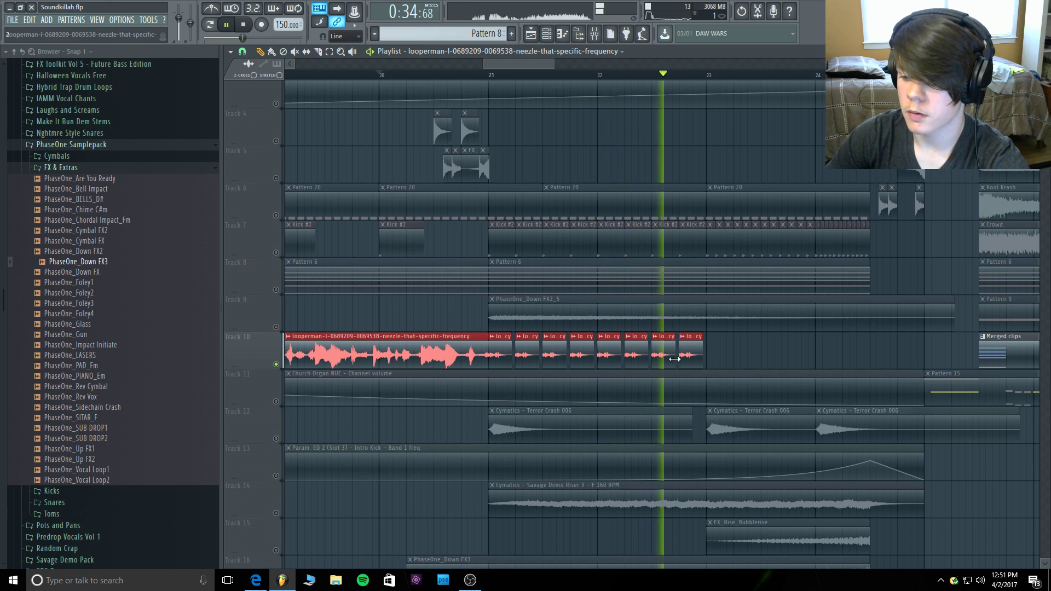
key("space")
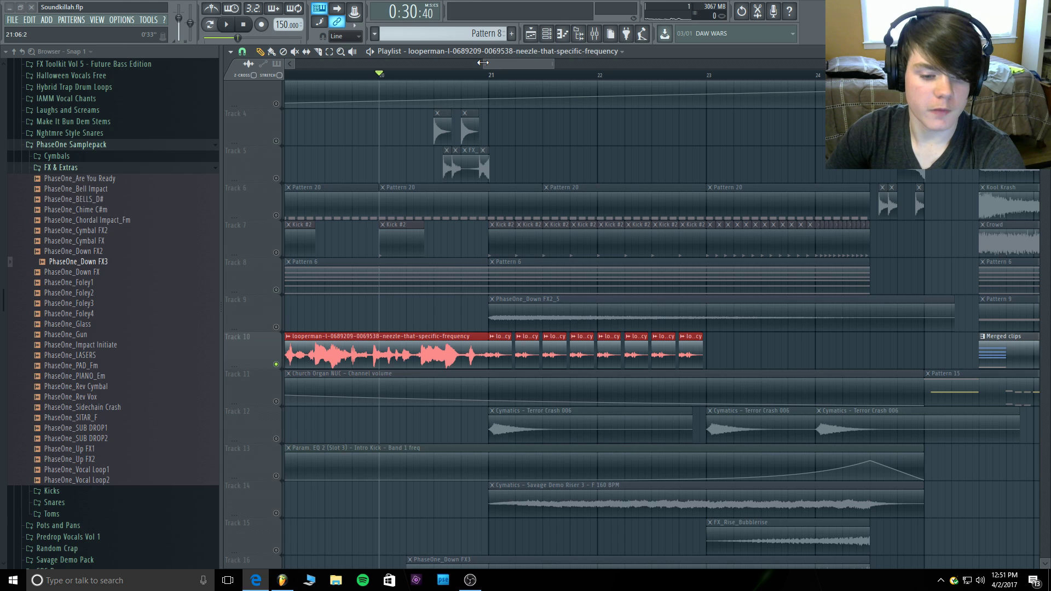
left_click_drag(482, 63, 429, 75)
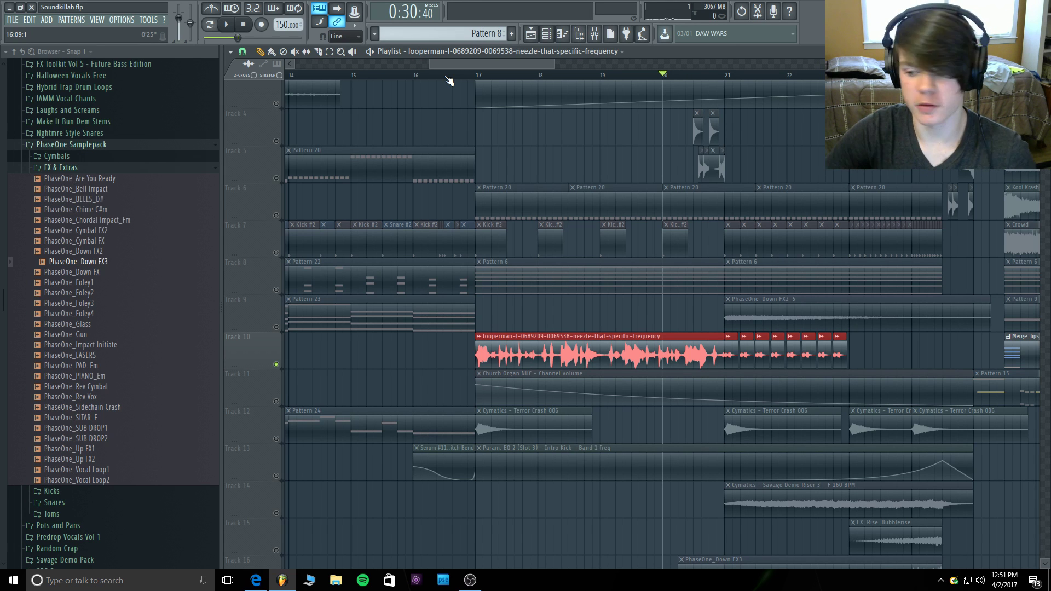
left_click(728, 77)
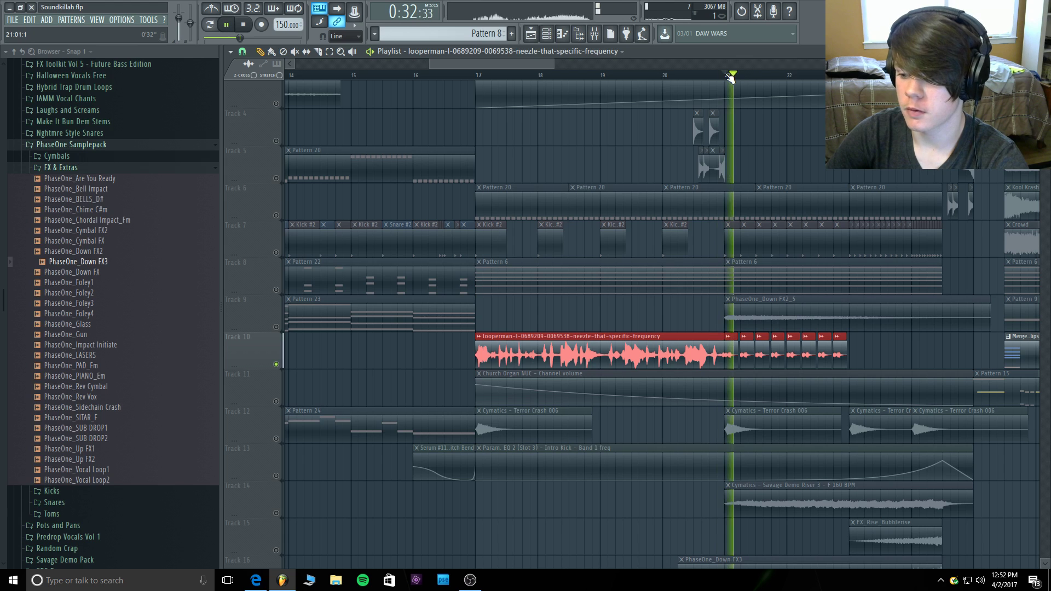
left_click(686, 76)
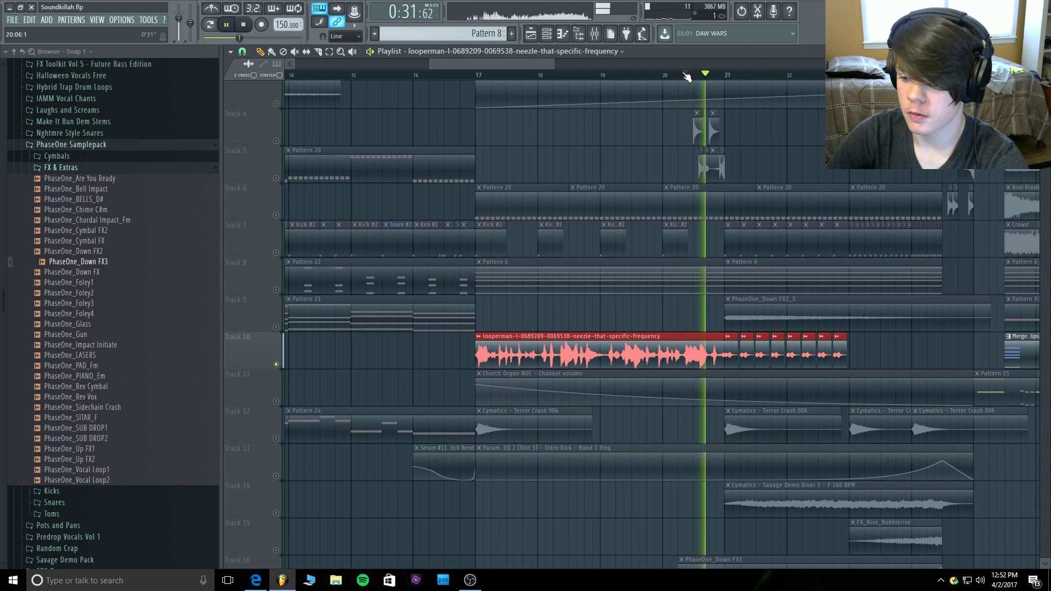
key("space")
key("space")
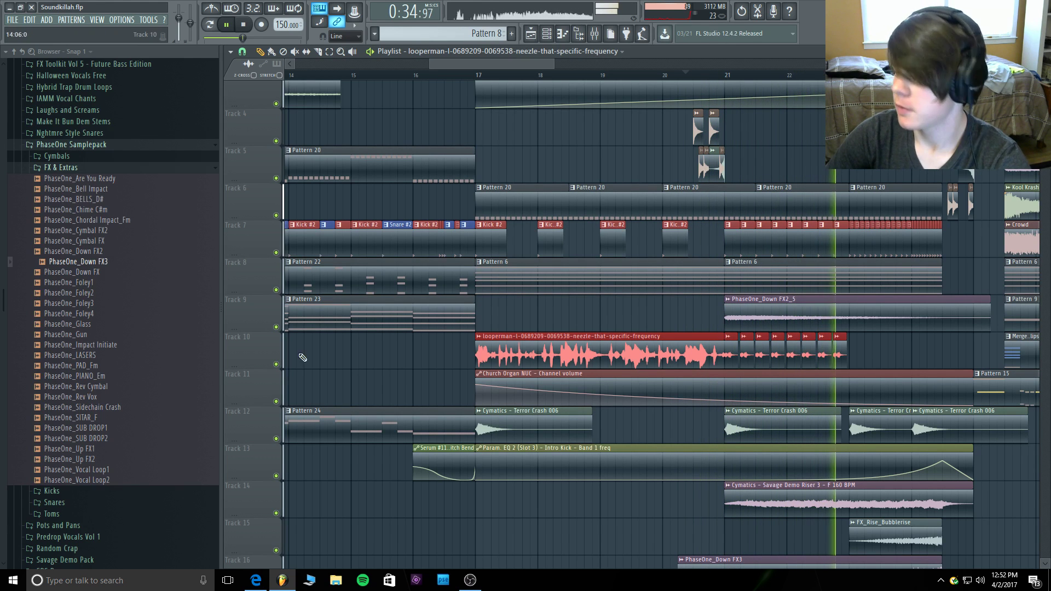
key("space")
Place a vocal chop on Track 10 at the start of bar 23, repeat it every half beat through the bar, and play it.
left_click_drag(432, 65, 494, 81)
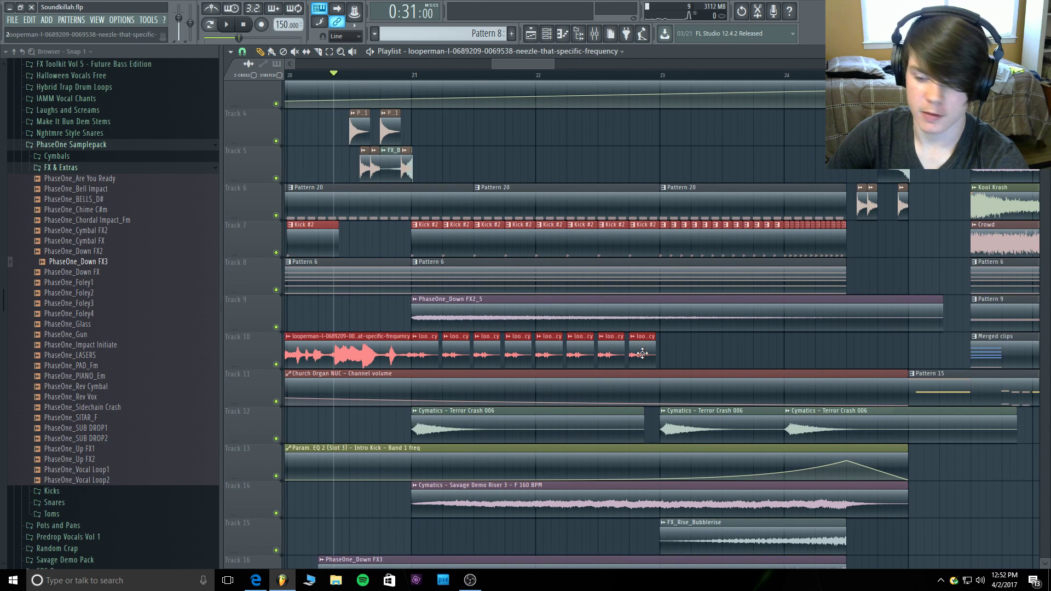
left_click(673, 353)
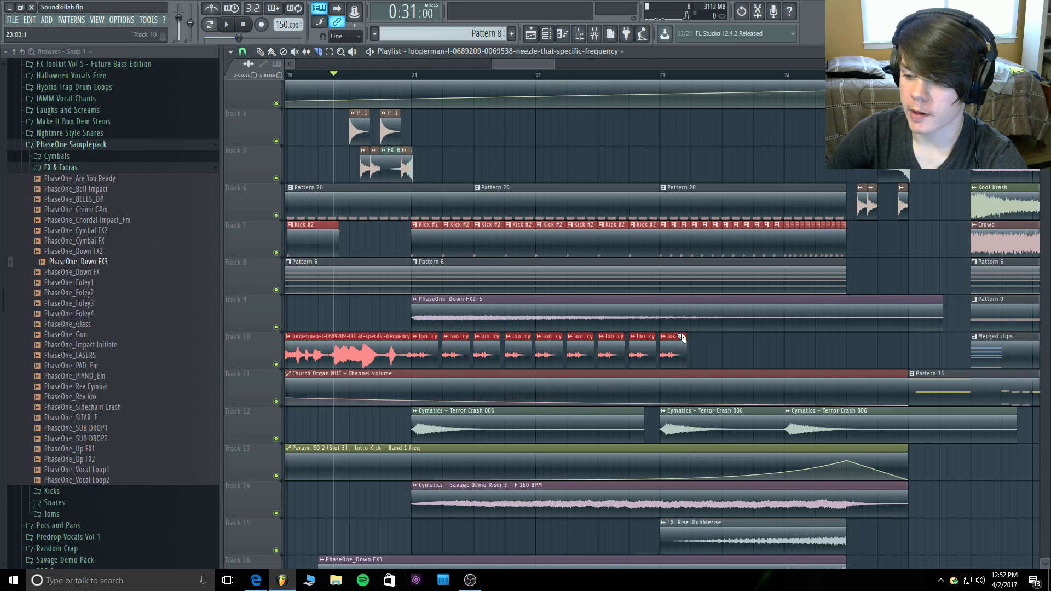
left_click_drag(678, 370, 677, 372)
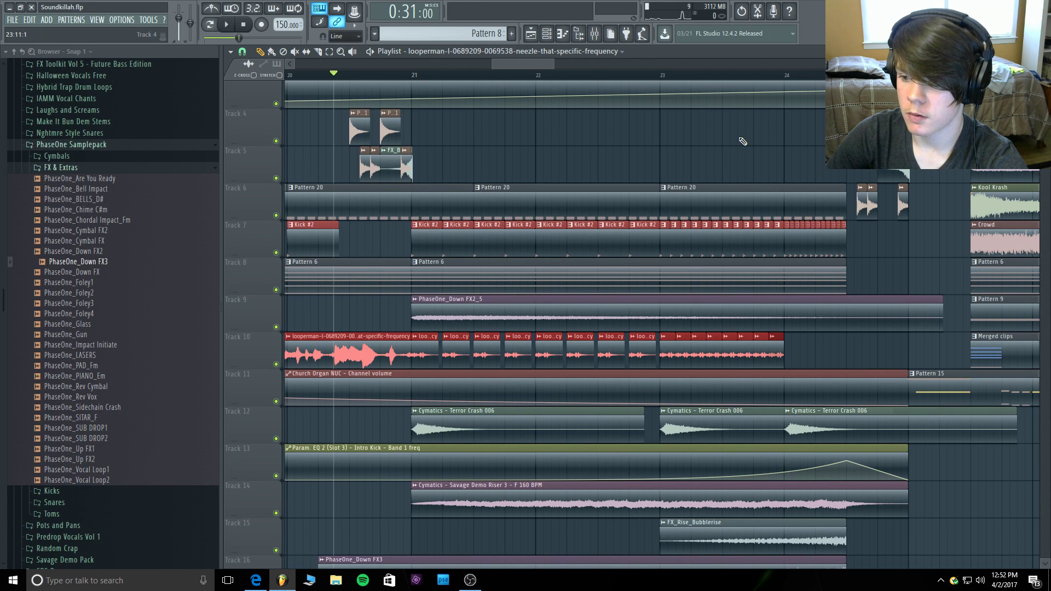
left_click(660, 77)
key("space")
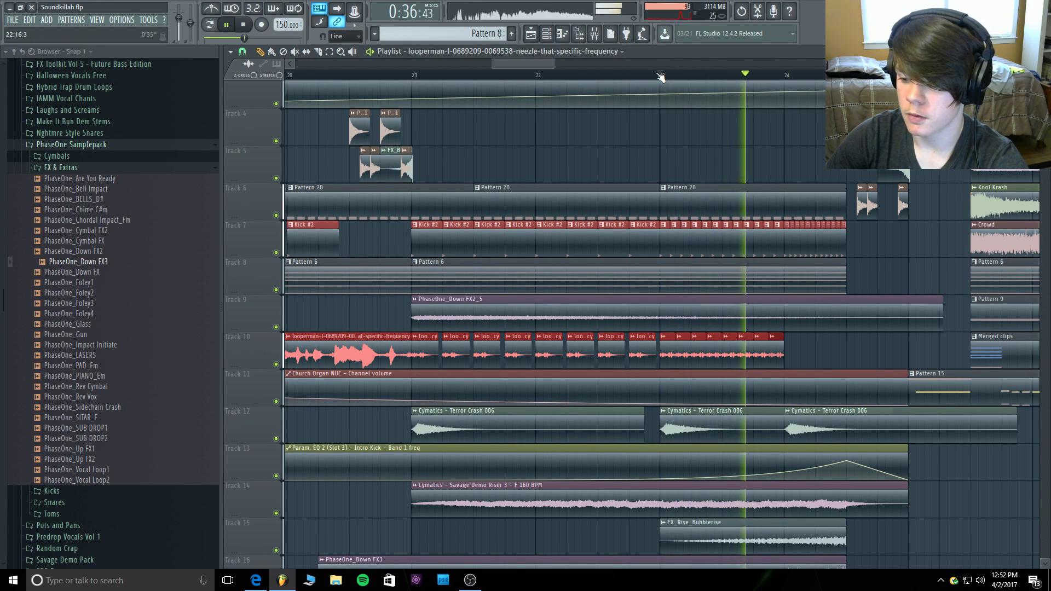
key("space")
Replace the half-beat chops in bar 23 with 1/3-beat vocal chops filling the bar, using 1/3 beat snap.
left_click_drag(813, 357, 688, 349)
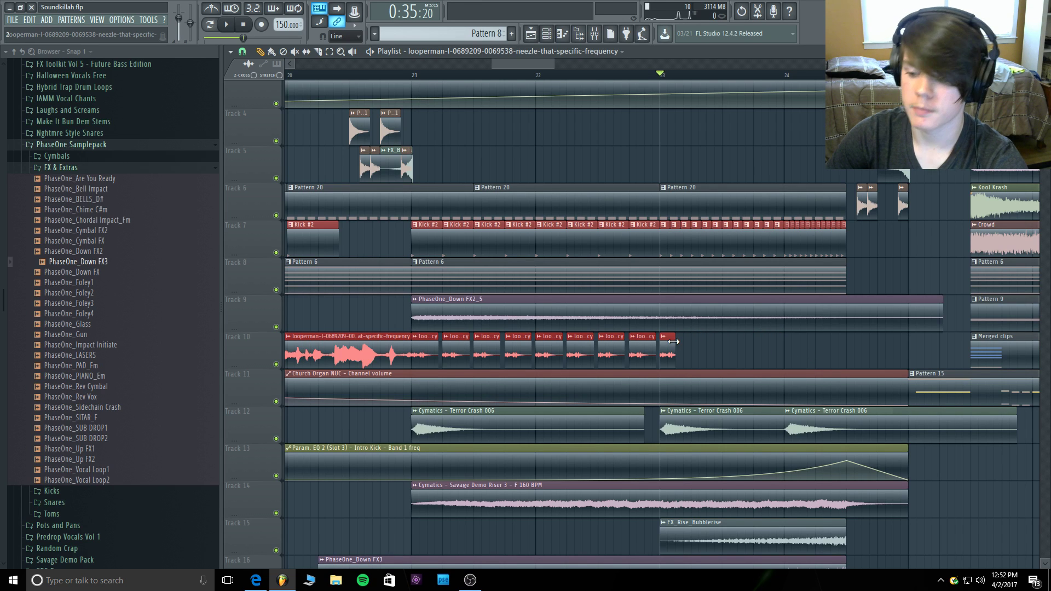
left_click(231, 52)
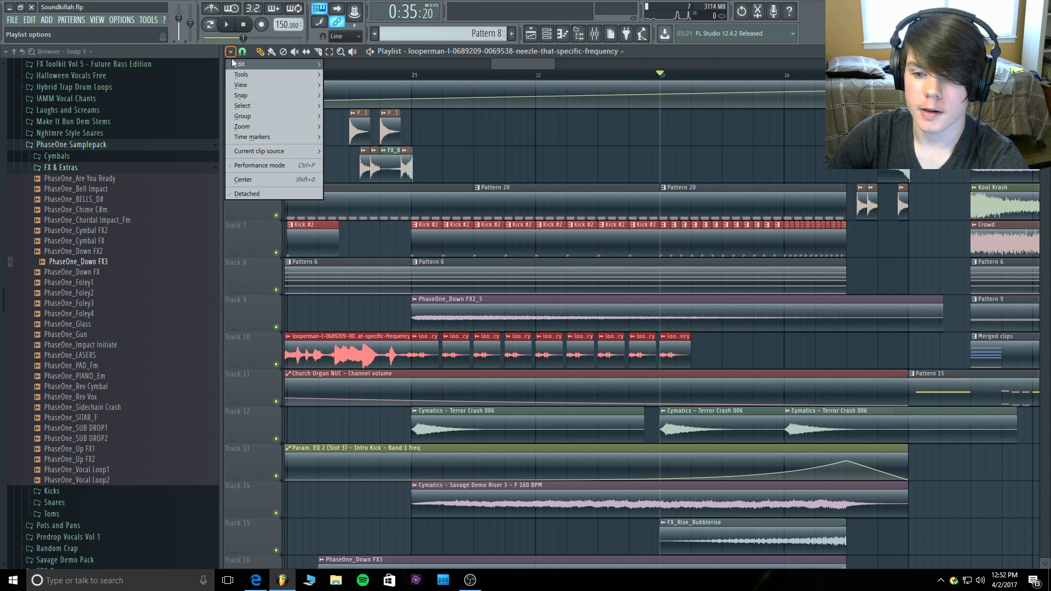
mouse_move(256, 97)
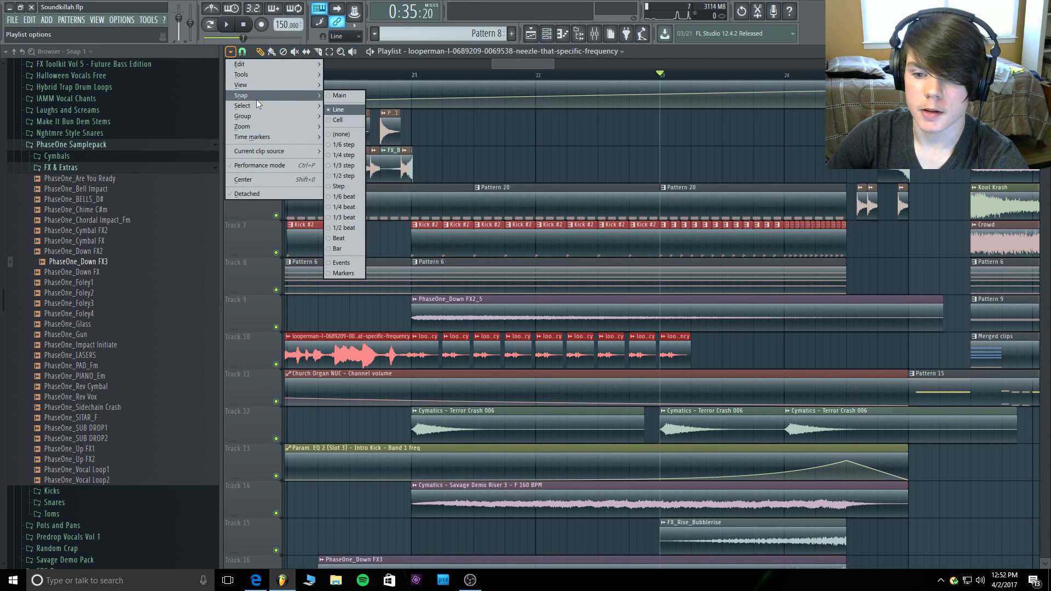
left_click(349, 219)
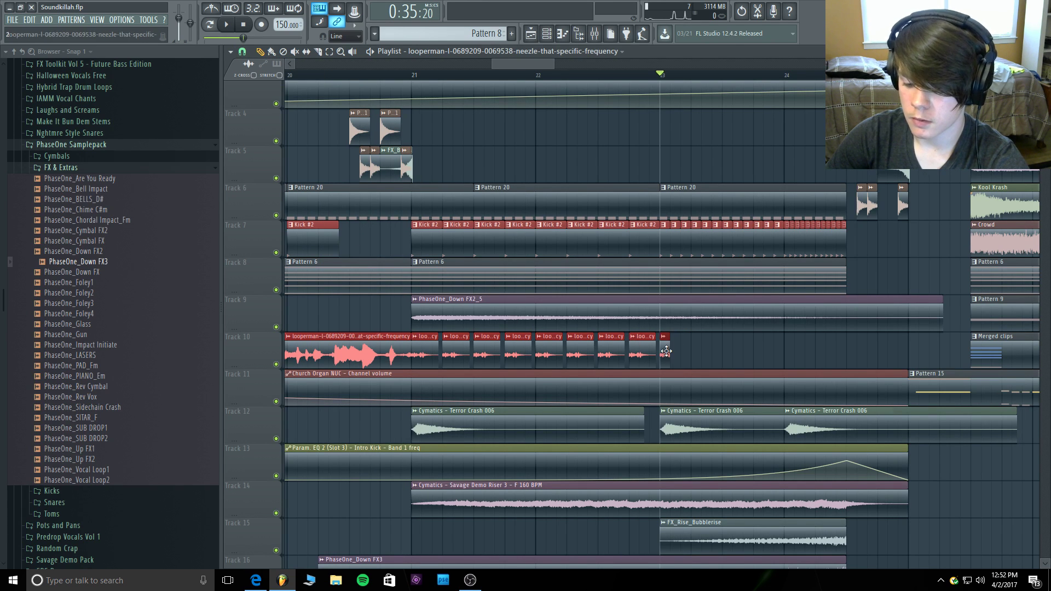
key("ctrl+b")
key("ctrl+b")
key("ctrl+b")
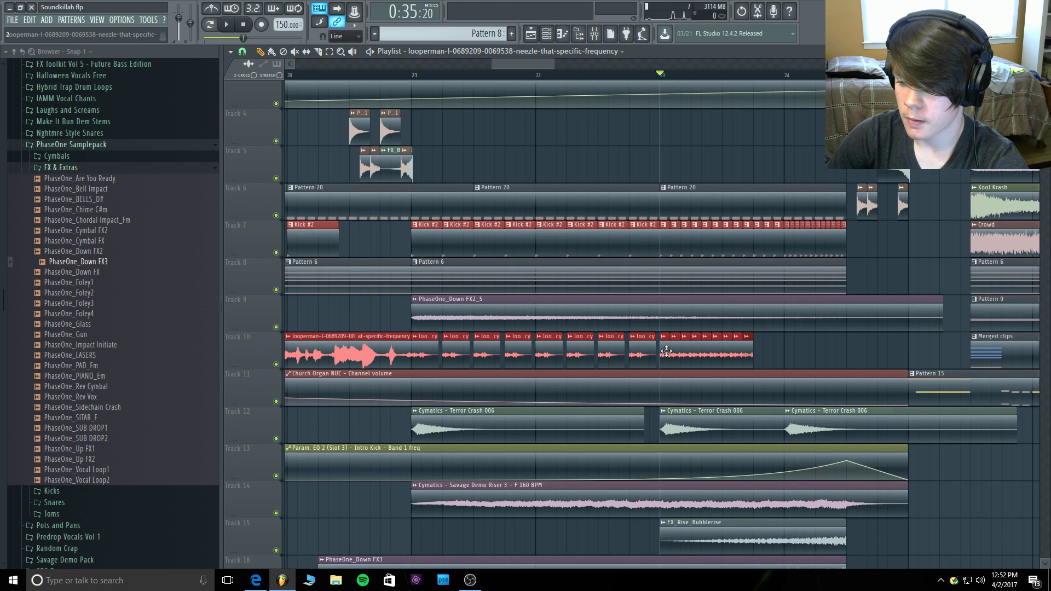
Listen to the 1/3-beat vocal chops in the full mix, starting from bar 23 and from the middle of bar 20.
key("space")
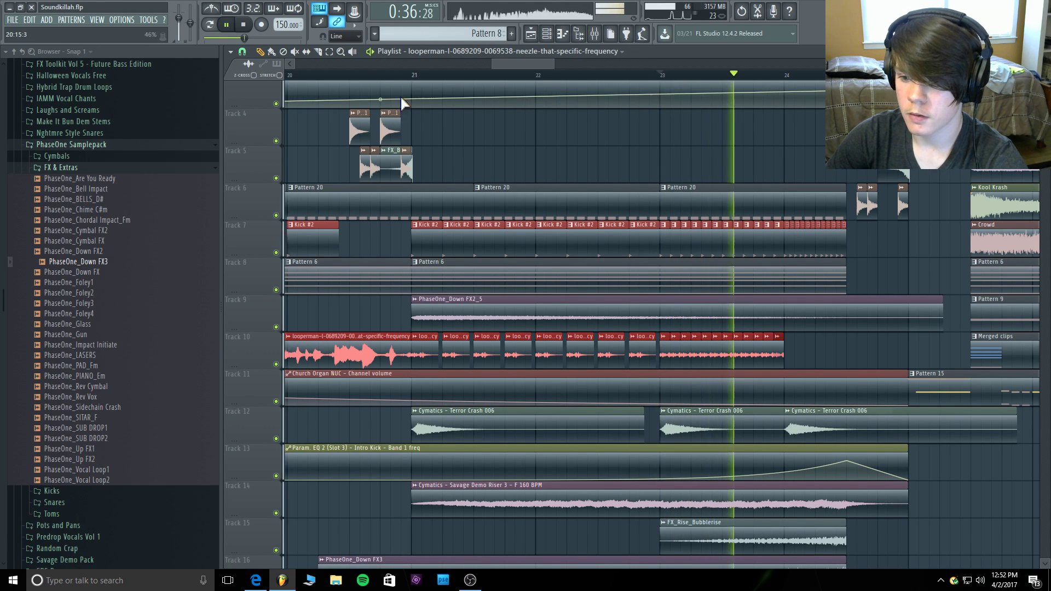
left_click(353, 76)
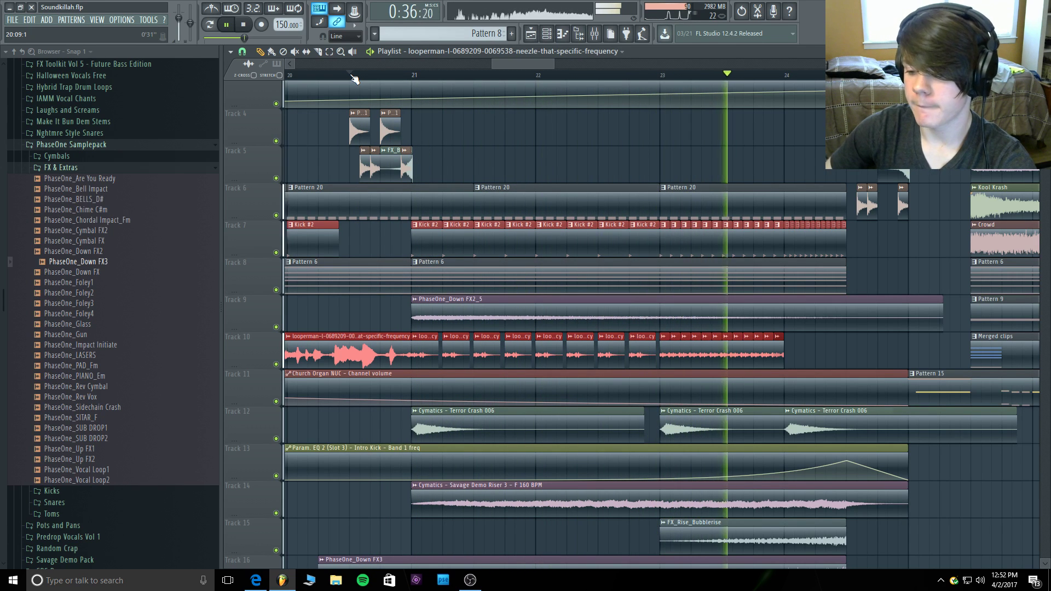
key("space")
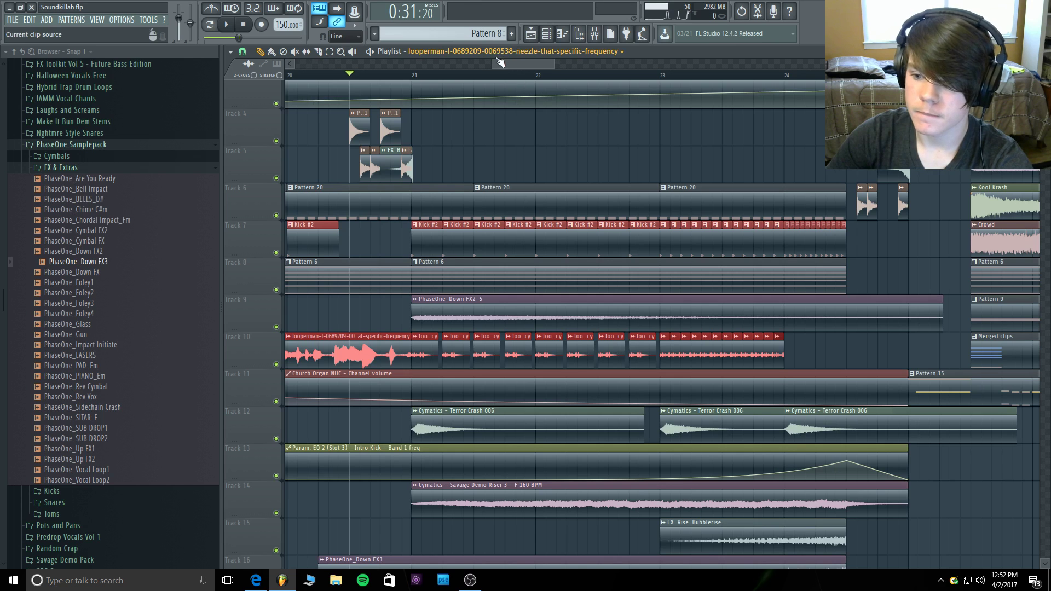
left_click_drag(493, 64, 547, 67)
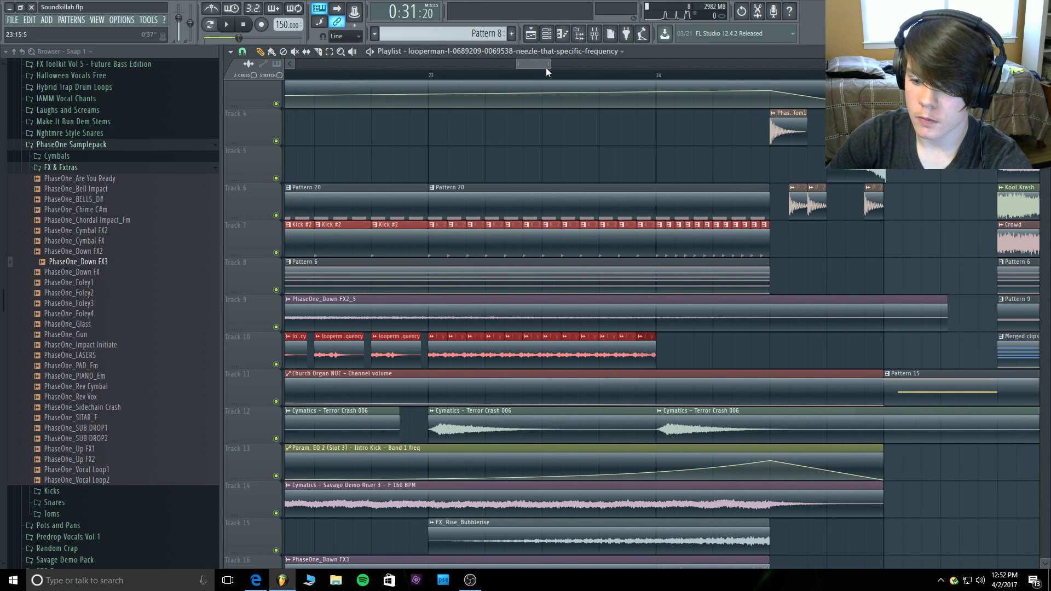
left_click(436, 68)
key("space")
key("space")
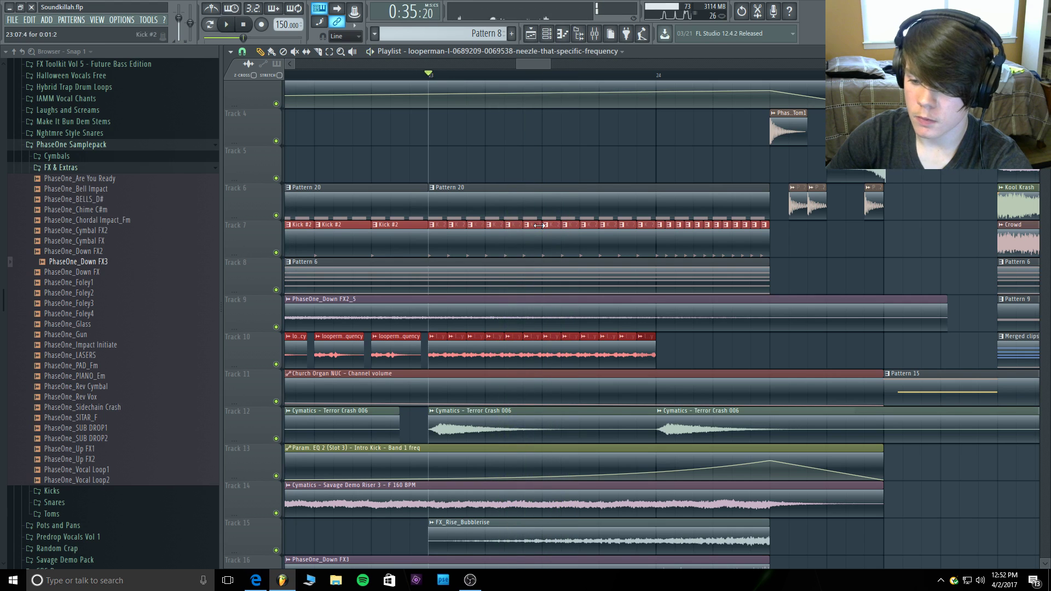
Select the vocal chops in bar 23, shift the audio inside them with the Slip tool, and play the result.
left_click_drag(687, 333, 429, 369)
left_click(317, 52)
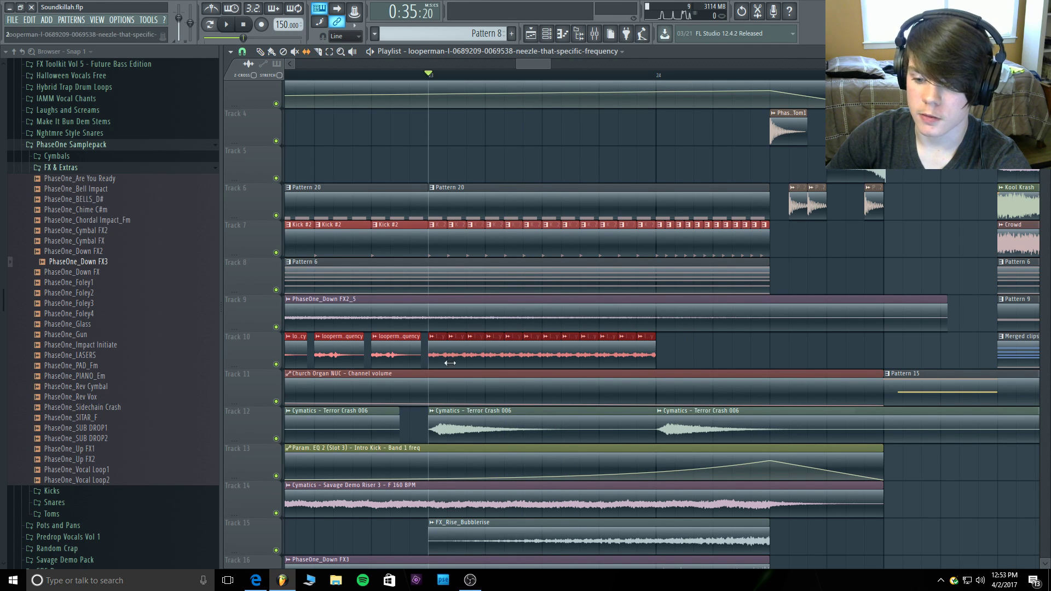
left_click_drag(438, 349, 432, 348)
key("space")
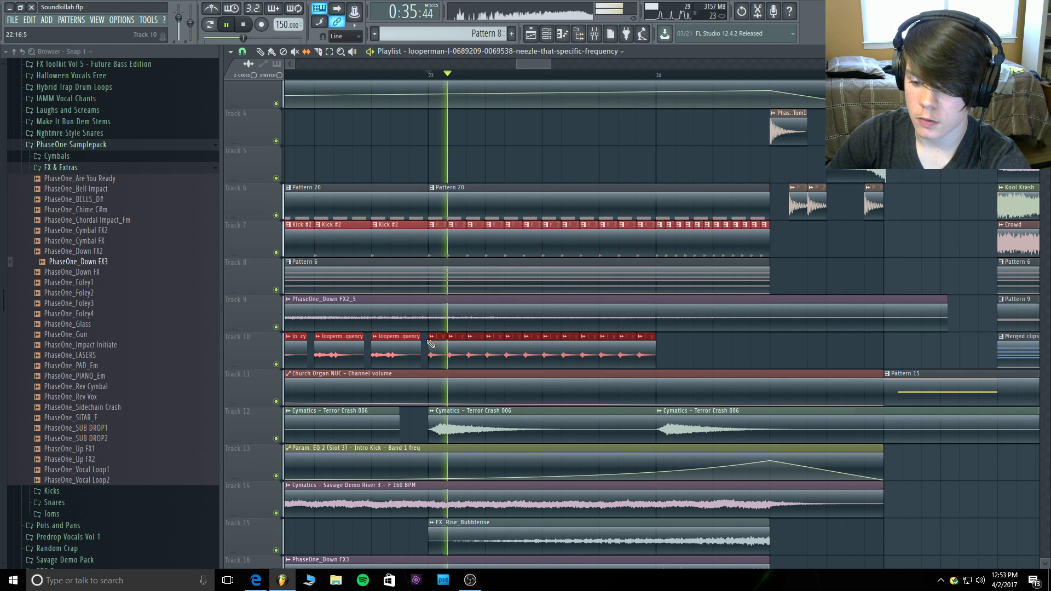
key("space")
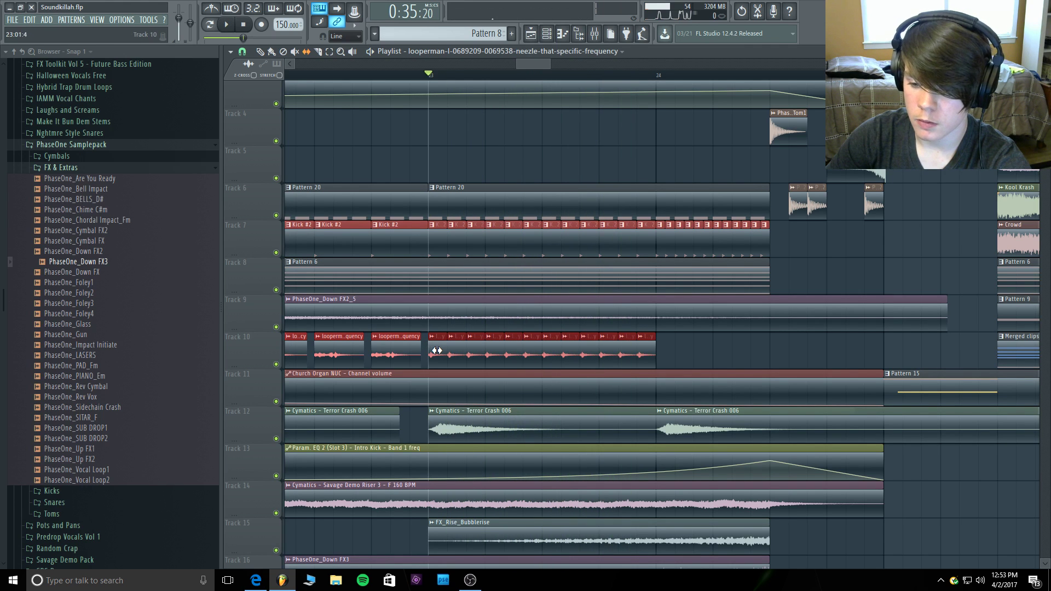
Set the playlist snap to 1/6 beat, readjust the slipped audio inside the bar 23 vocal chops, and audition them.
left_click(230, 51)
mouse_move(270, 97)
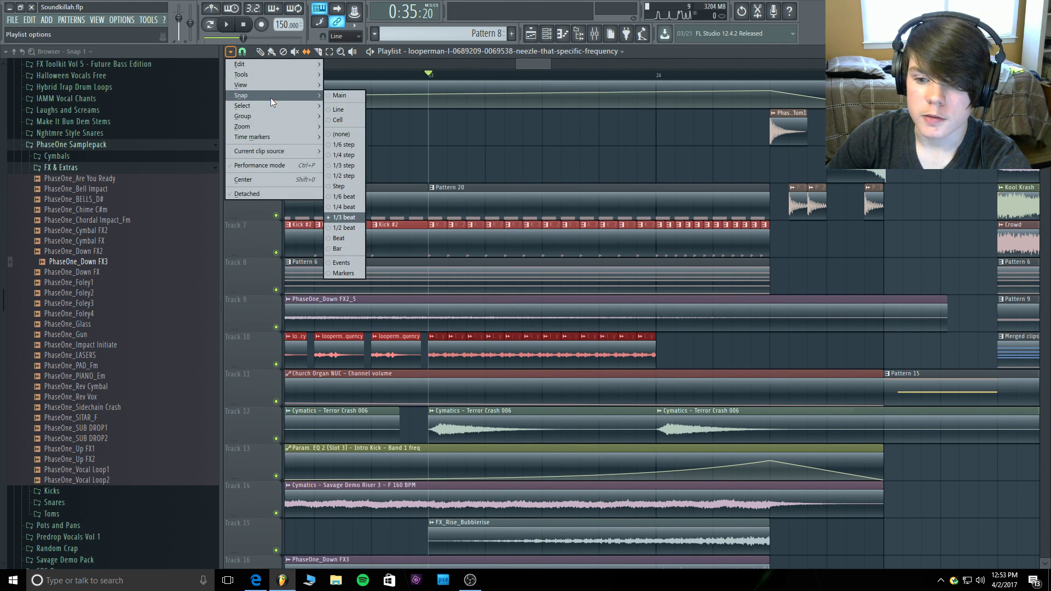
left_click(354, 196)
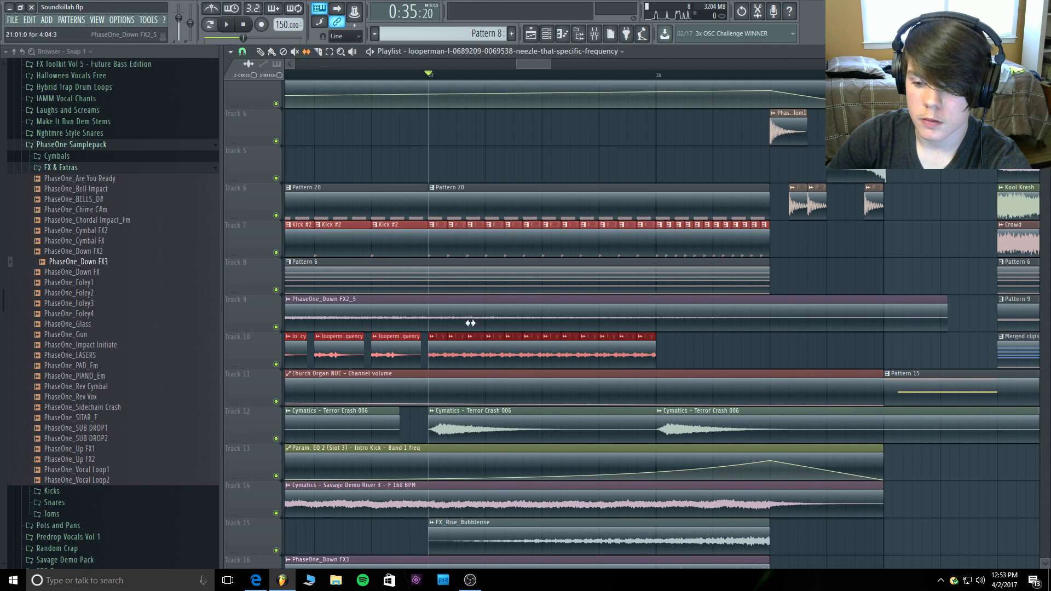
key("space")
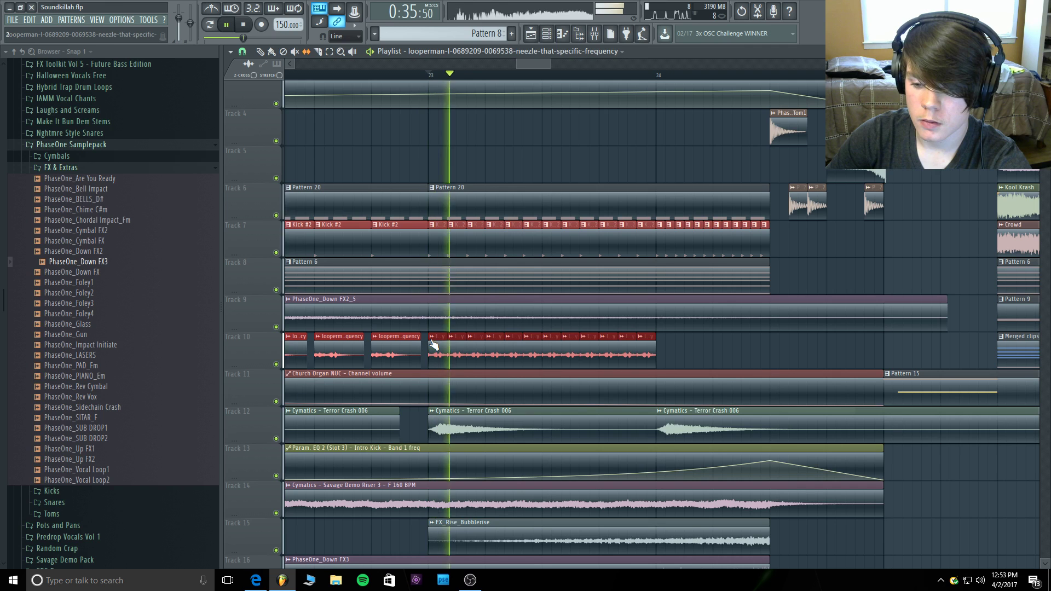
key("space")
Play the build-up from bar 21 through the beat chops and the faster chops in bar 23.
left_click(513, 63)
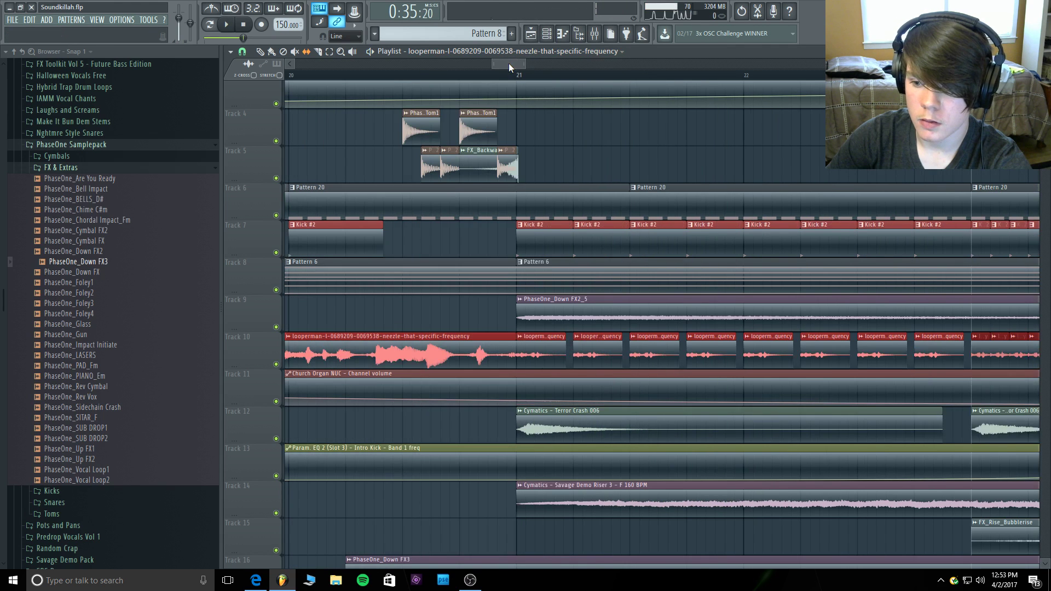
key("space")
left_click_drag(523, 61, 558, 63)
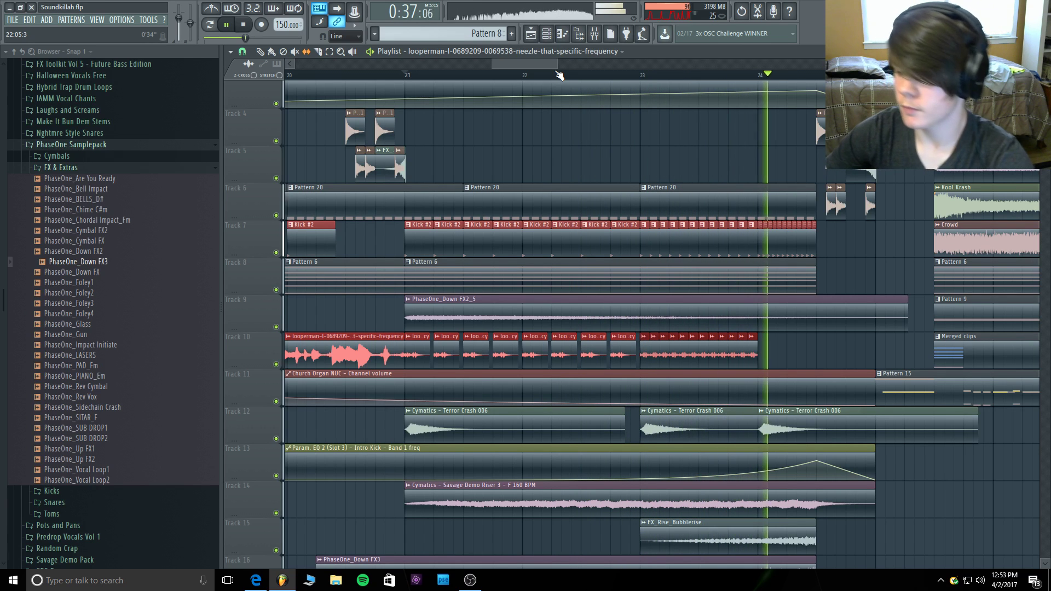
left_click(251, 24)
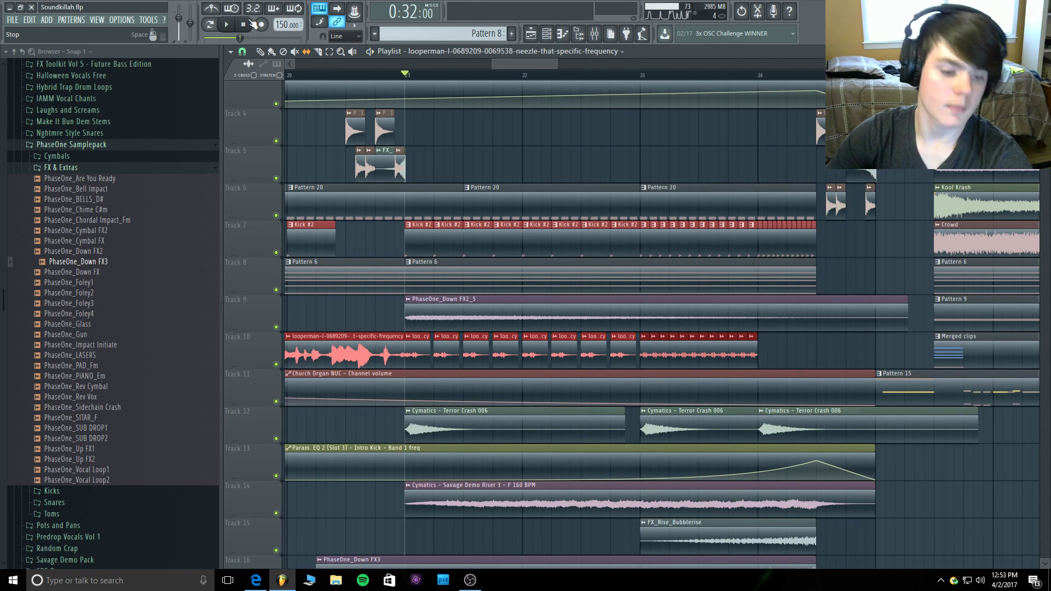
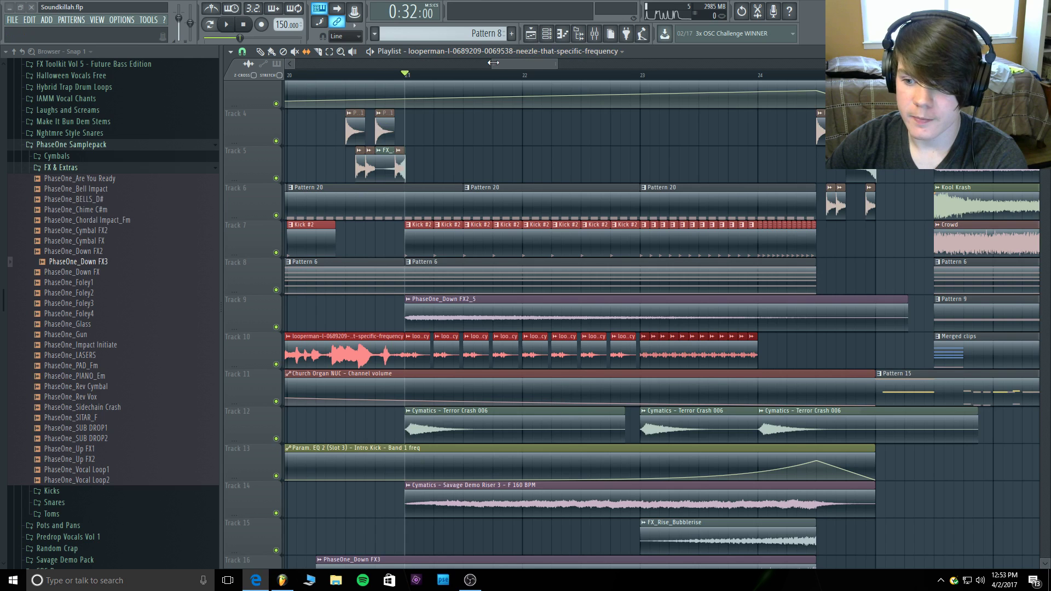
Play the build-up from bar 17, set the playlist snap back to Line, and continue listening from bar 20.
left_click_drag(492, 64, 442, 64)
left_click(417, 79)
key("space")
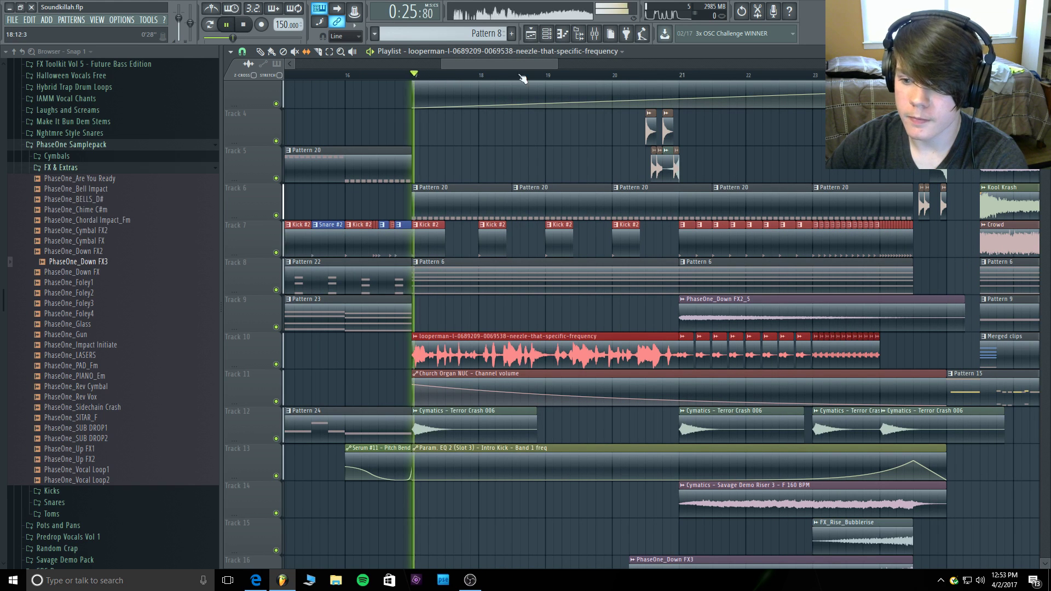
left_click_drag(556, 64, 622, 64)
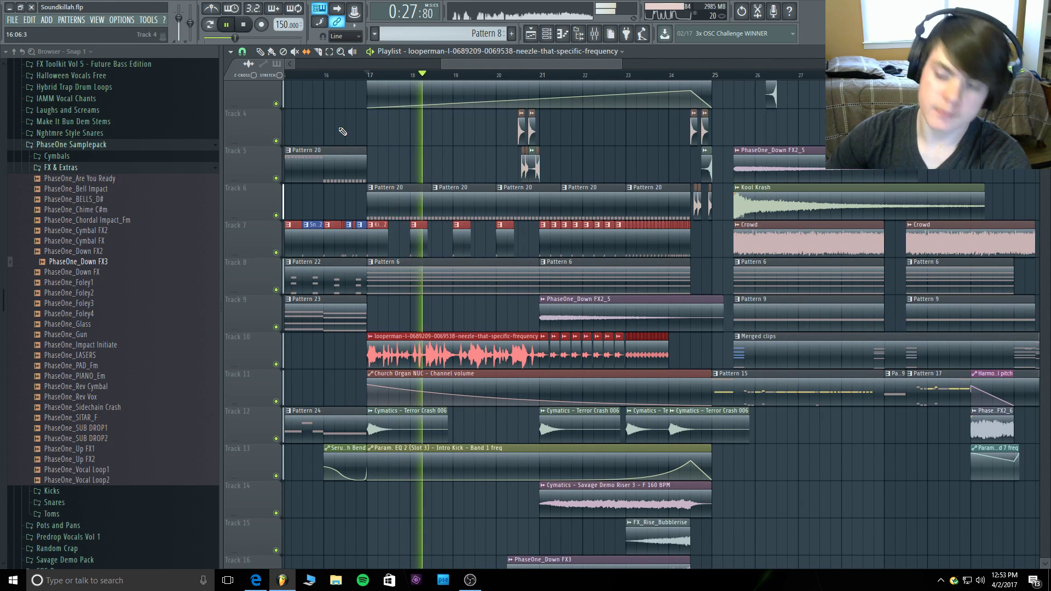
left_click(231, 51)
mouse_move(254, 101)
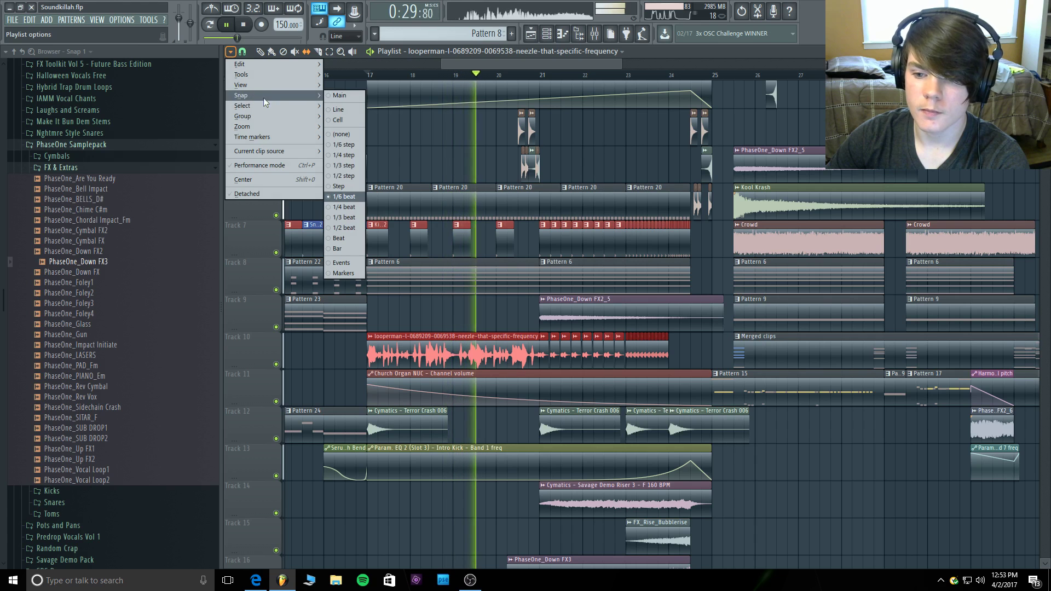
left_click(337, 111)
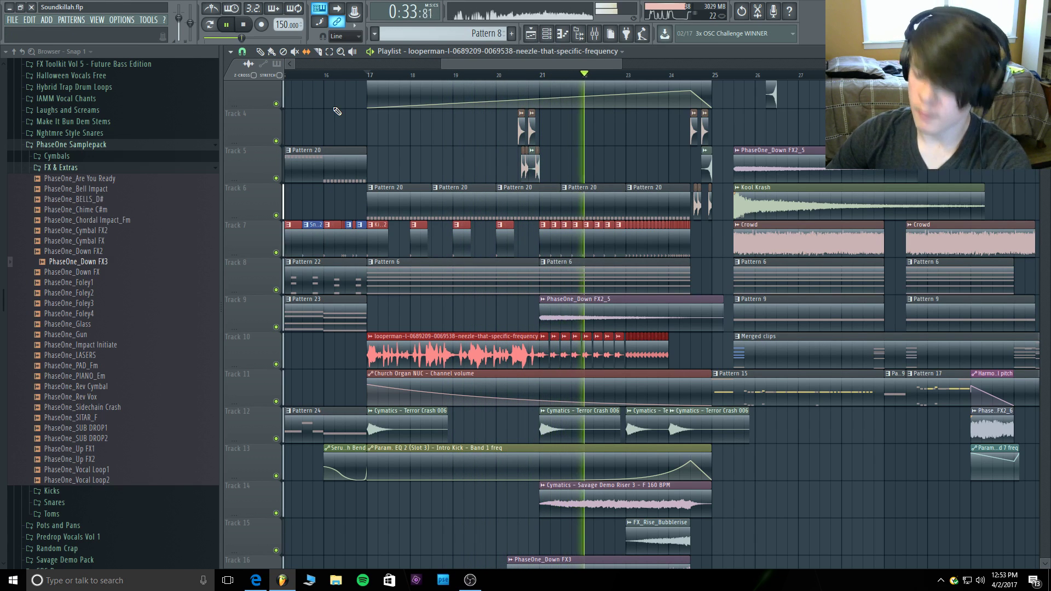
left_click(497, 74)
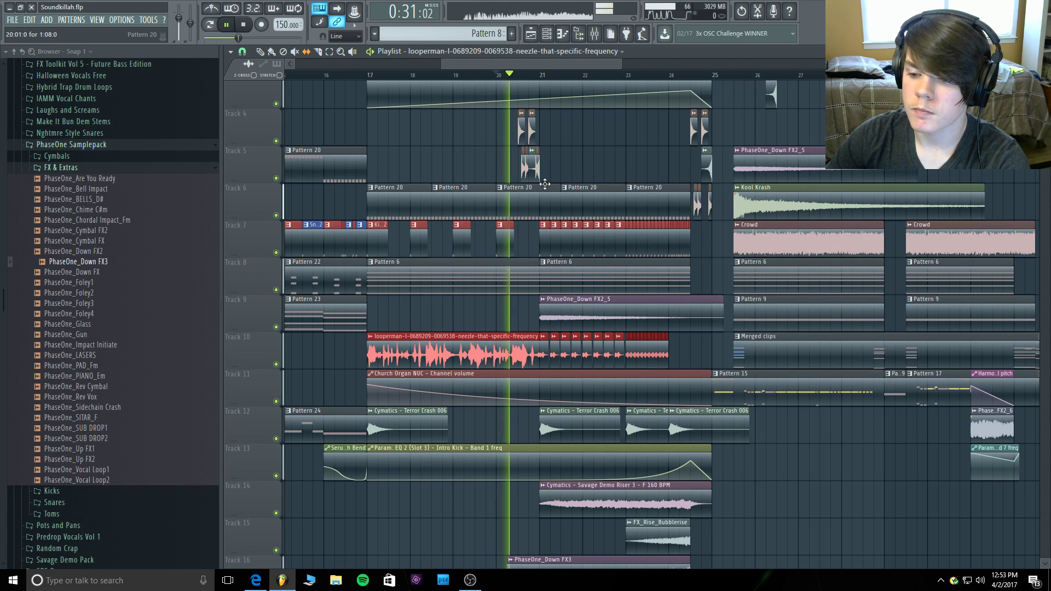
Split the Pattern 20 clip on track 6 at bar 21, shorten its first part to end before the tom fill, and play the transition.
key("space")
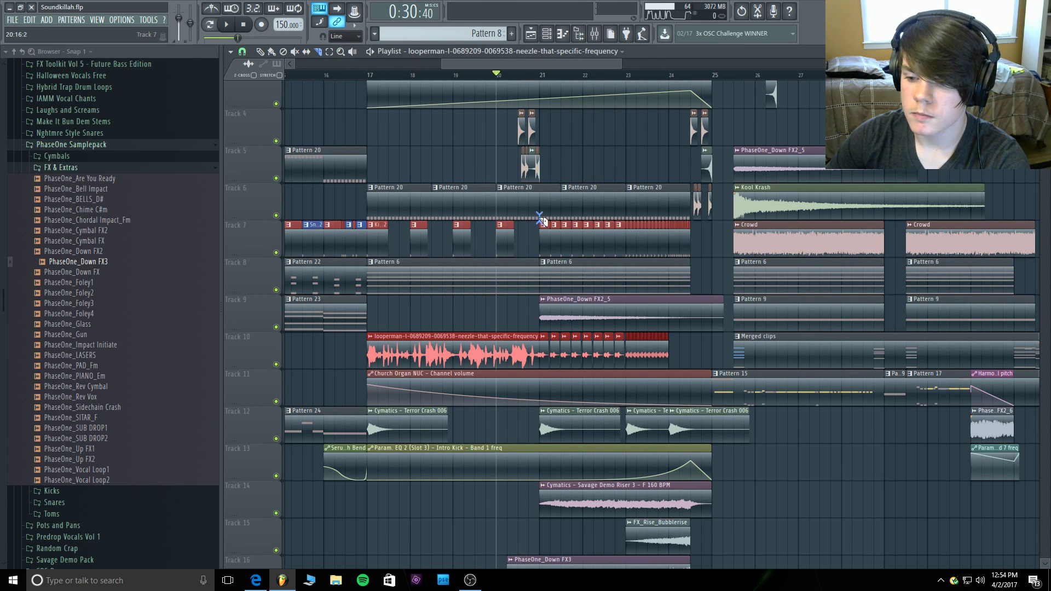
left_click(545, 189)
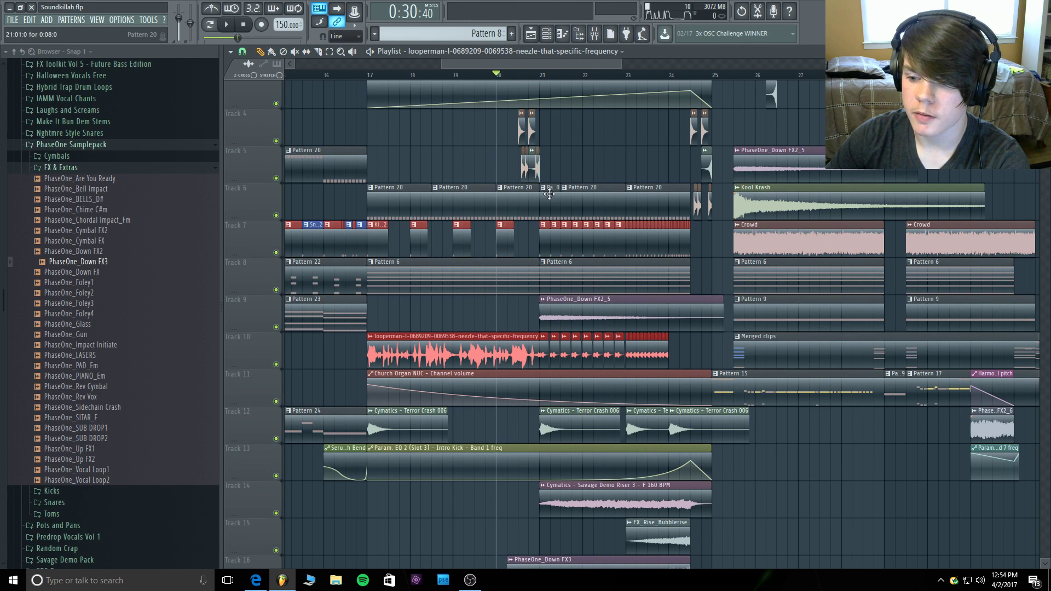
key("space")
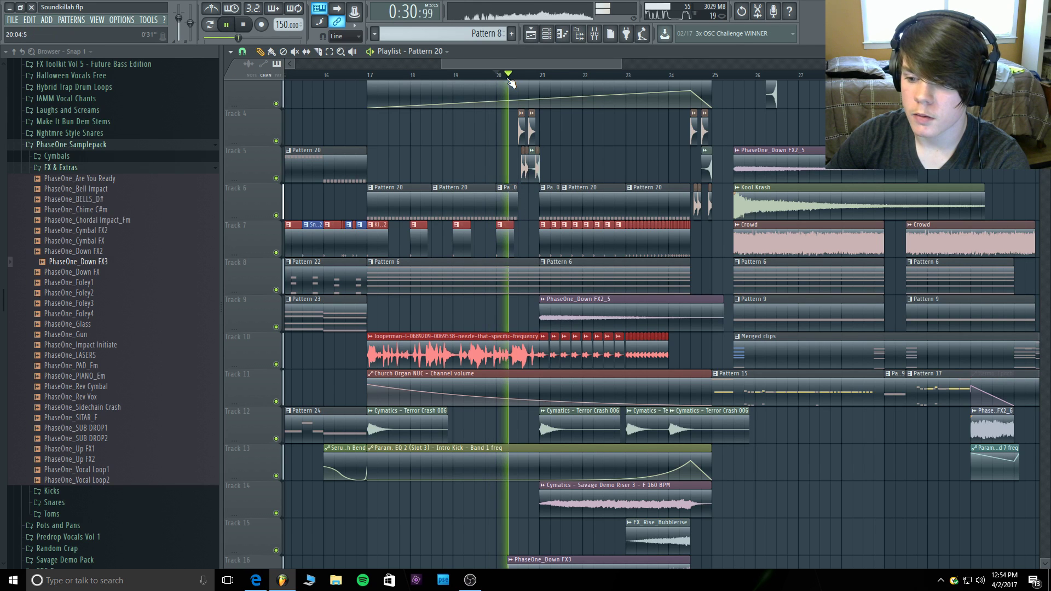
left_click(356, 75)
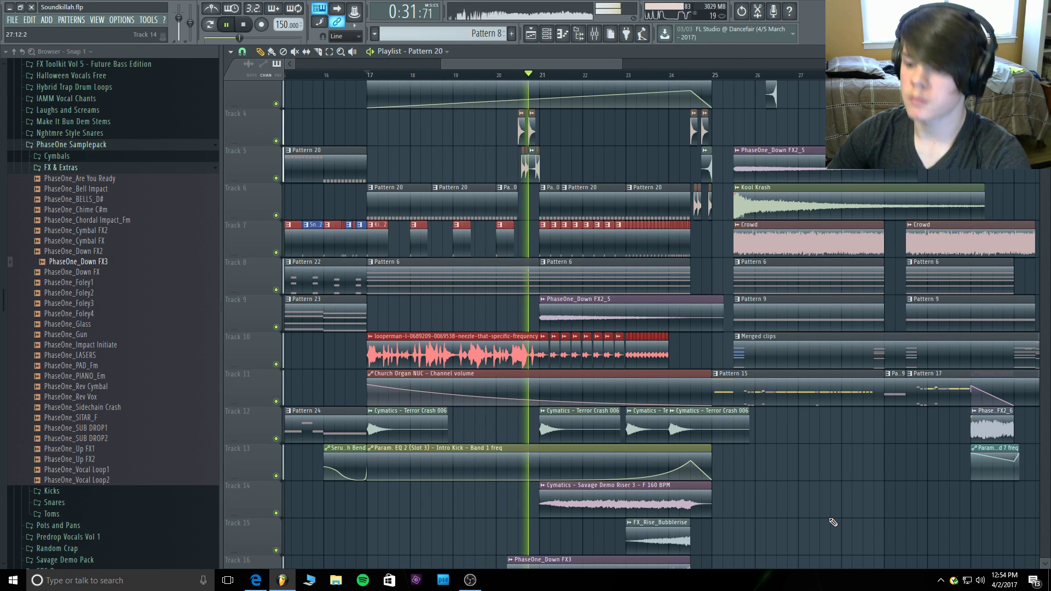
key("space")
left_click(518, 73)
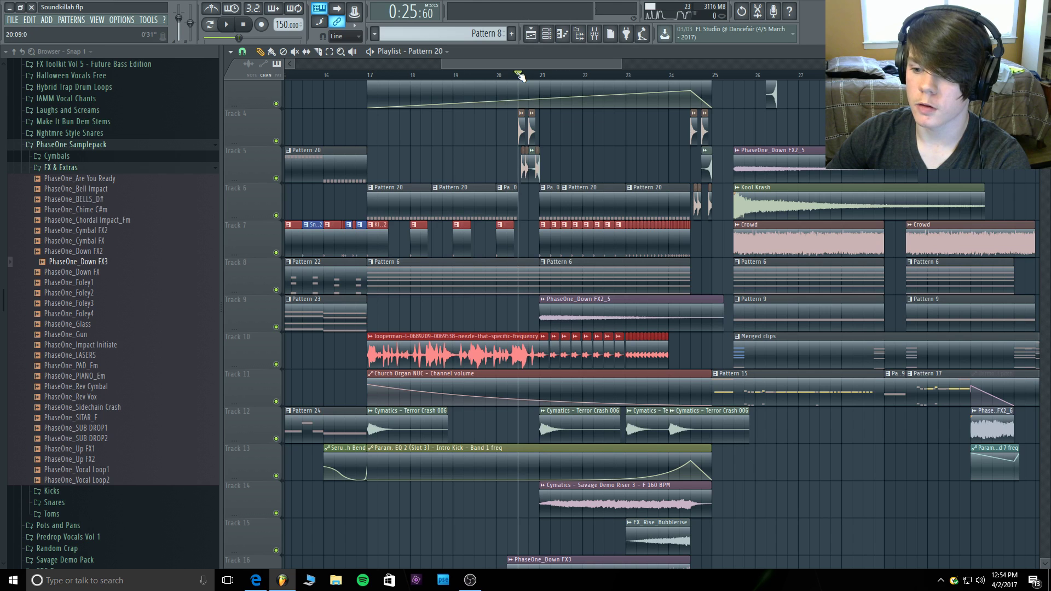
key("space")
key("space")
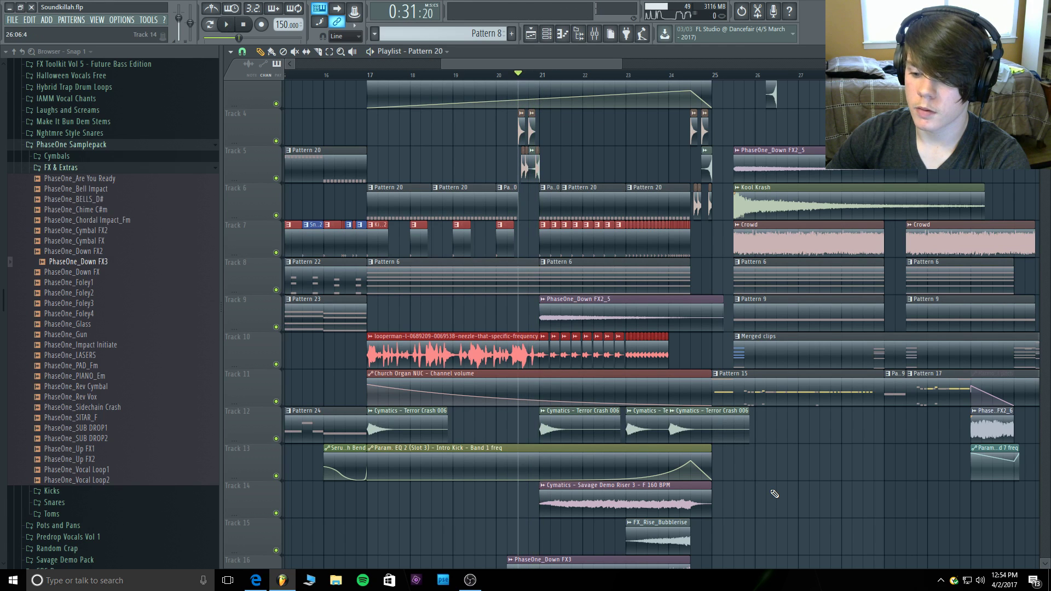
Audition the transition around bar 20 with and without track 1 muted, leaving the track unmuted.
scroll(773, 493, "down", 2)
scroll(773, 493, "up", 4)
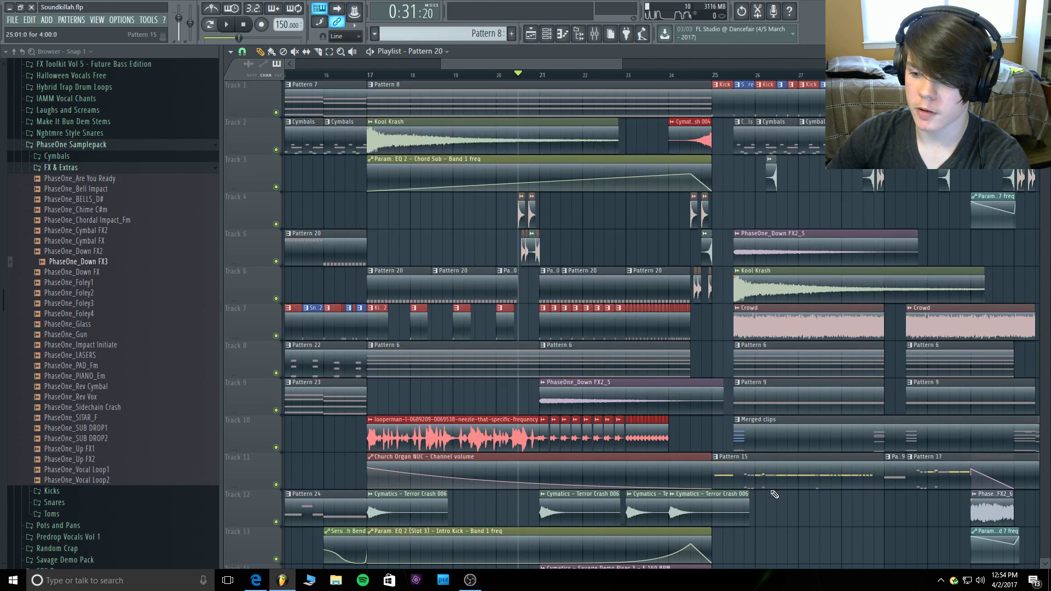
key("space")
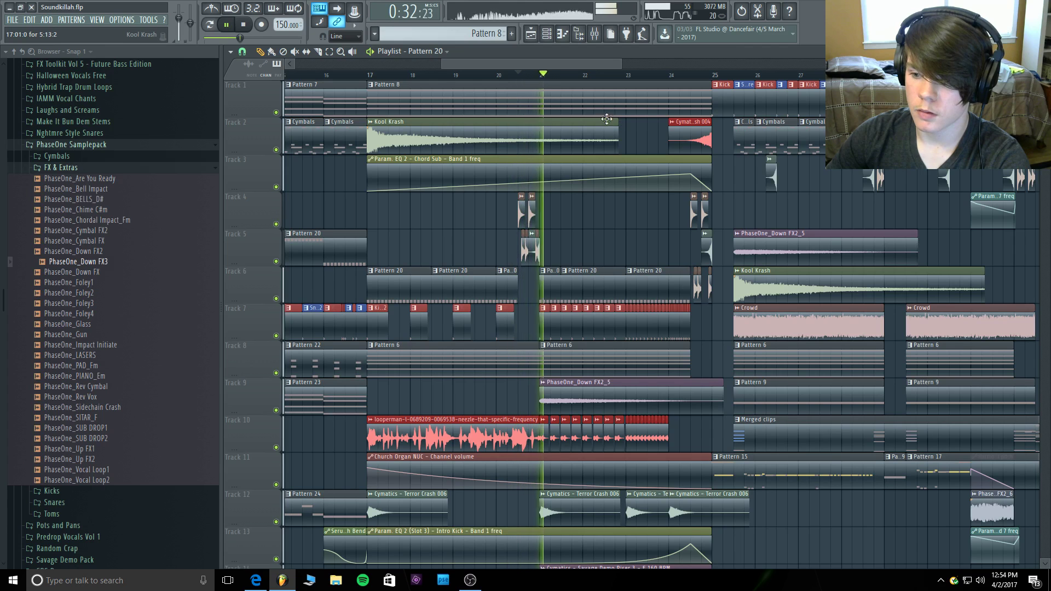
key("space")
left_click(276, 112)
key("space")
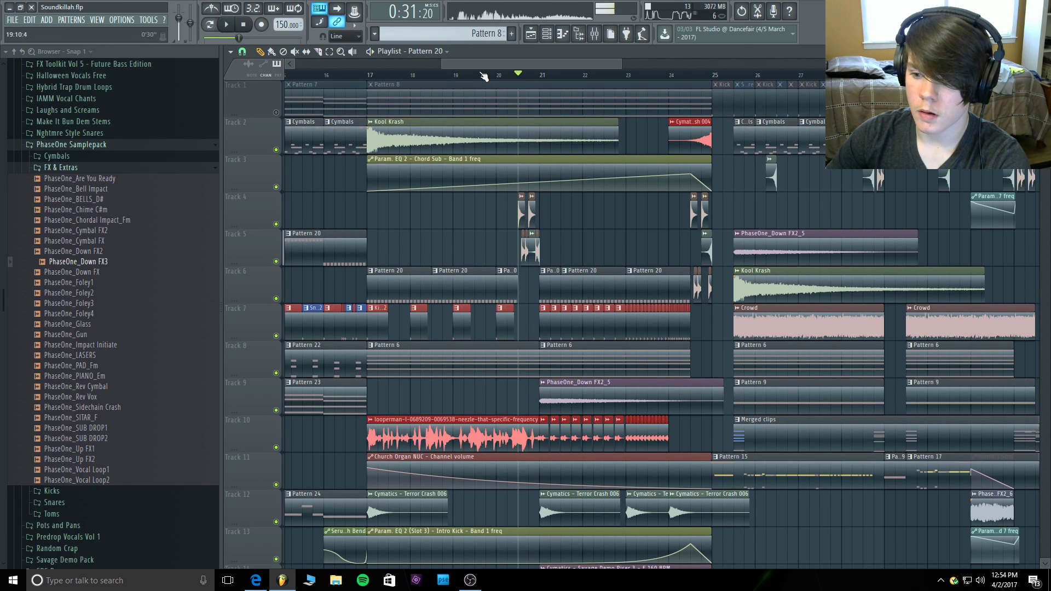
left_click(484, 73)
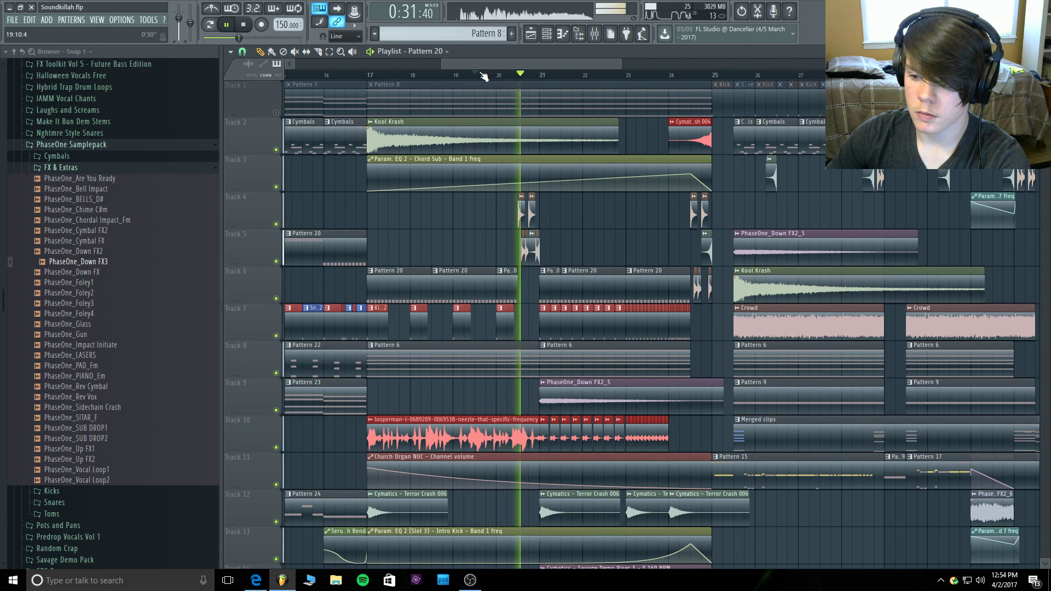
key("space")
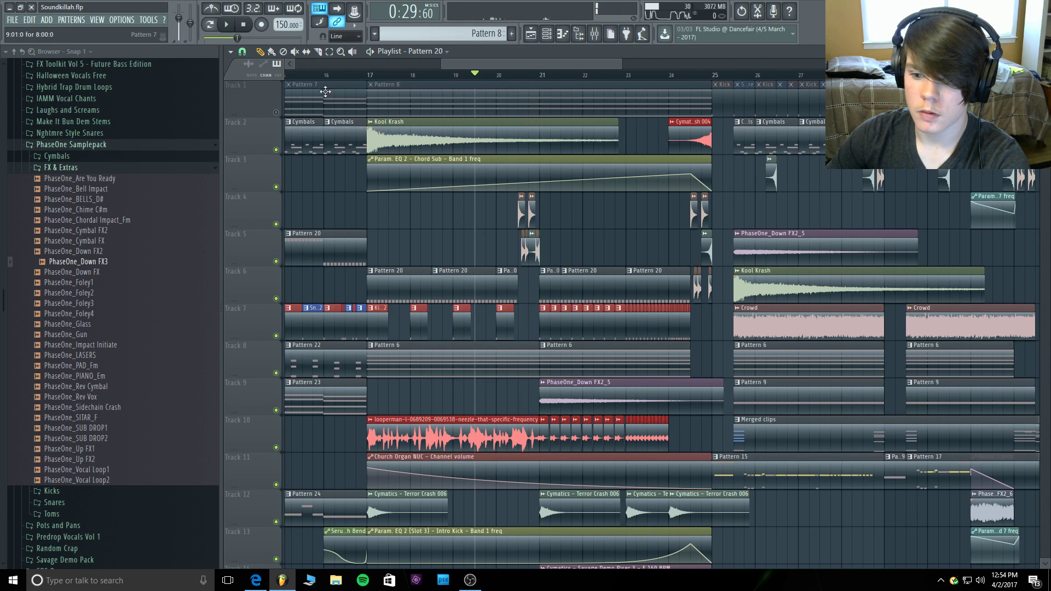
left_click(278, 112)
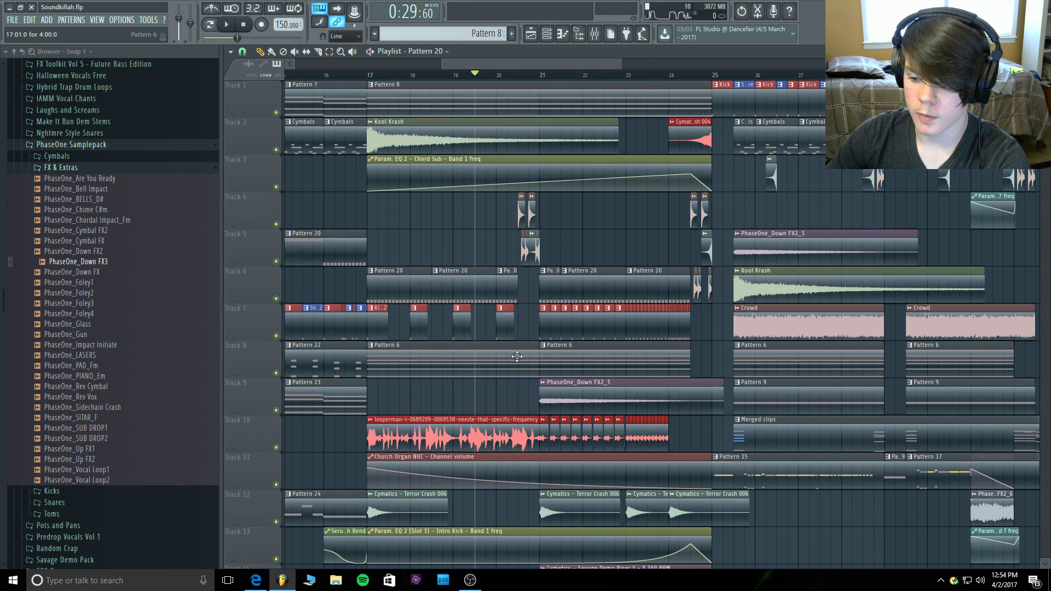
Shorten the first Pattern 6 clip on track 8 to end before the tom fill in bar 20, and play through into the drop.
left_click_drag(532, 345, 511, 349)
key("space")
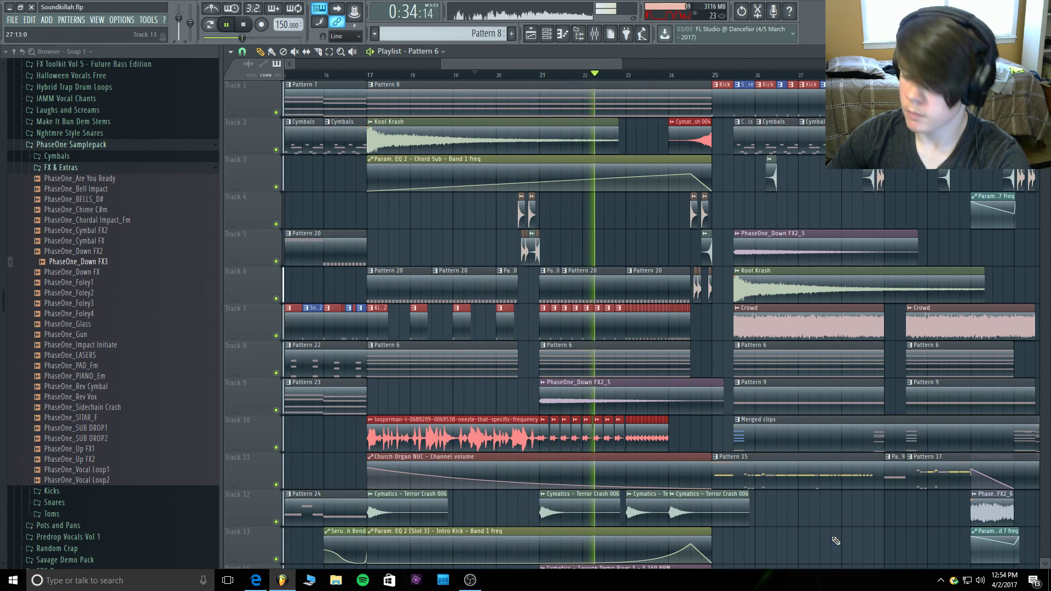
scroll(833, 530, "down", 3)
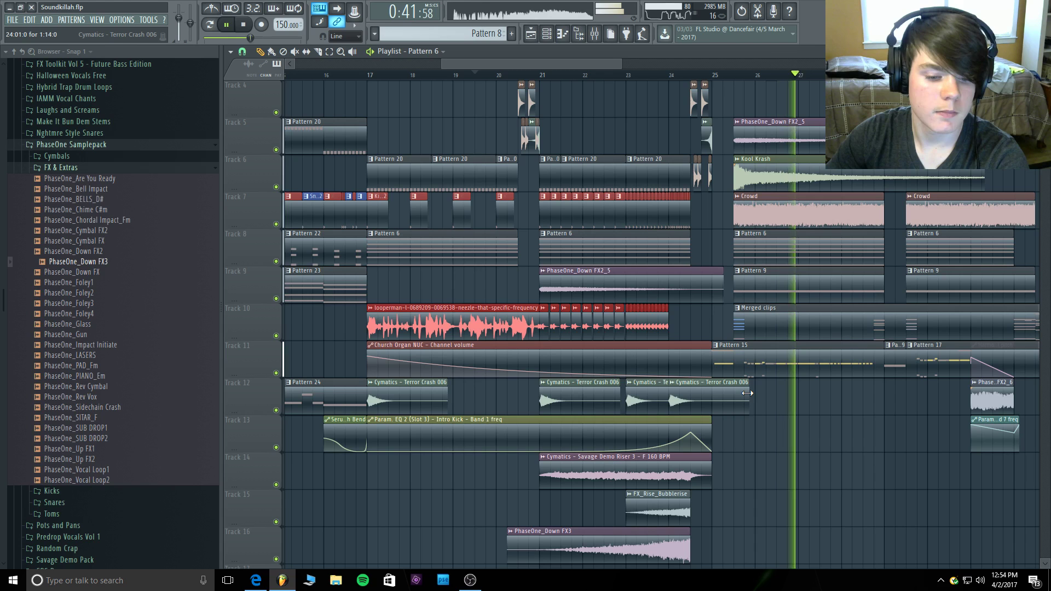
key("space")
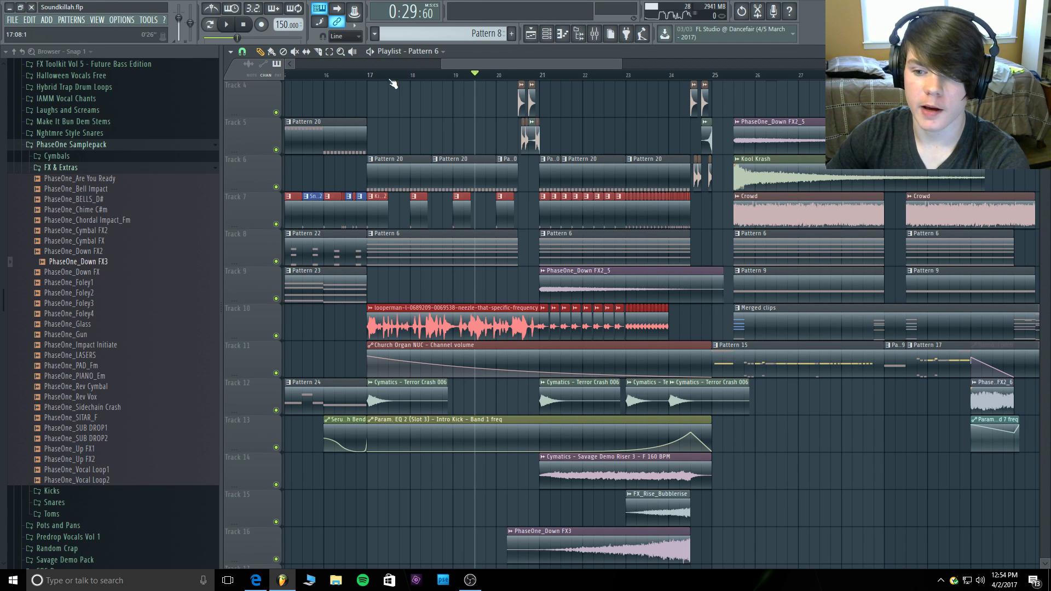
Play the build-up from bar 17, and listen again from bar 16 to hear how the previous section leads into it.
left_click(370, 75)
key("space")
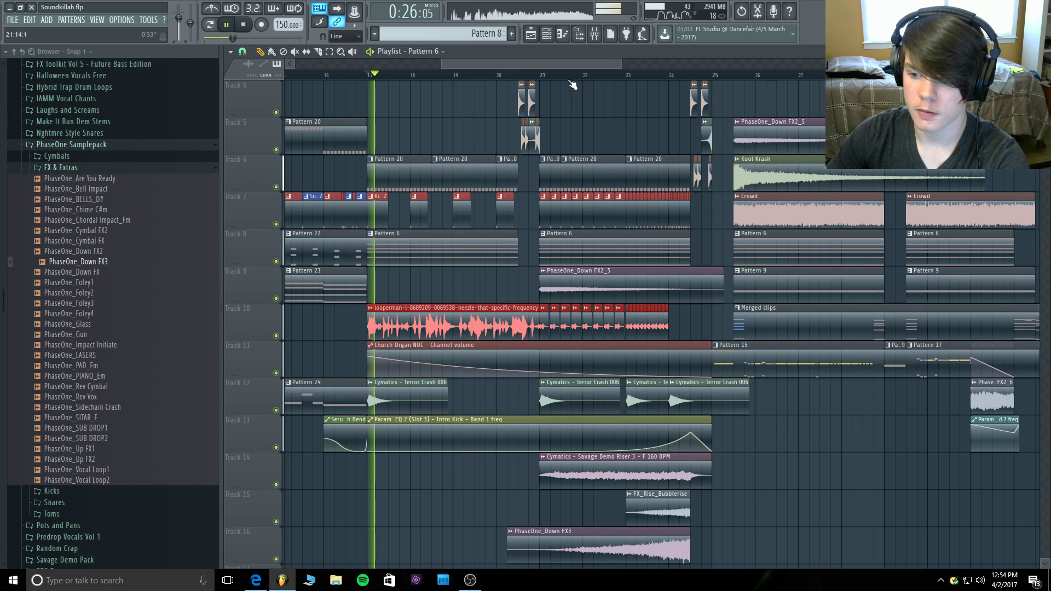
left_click_drag(439, 64, 369, 64)
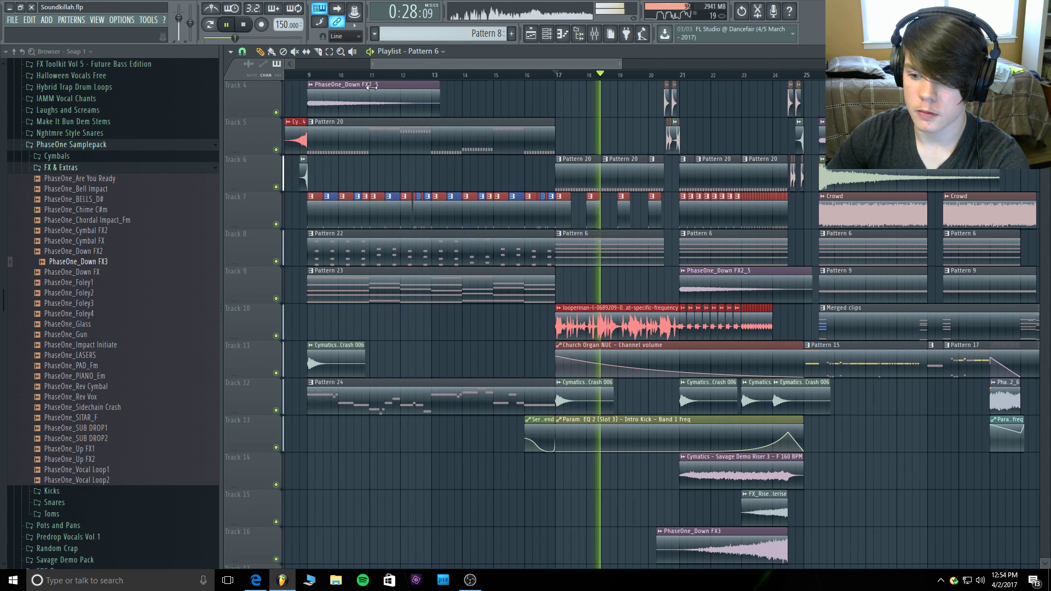
left_click(518, 75)
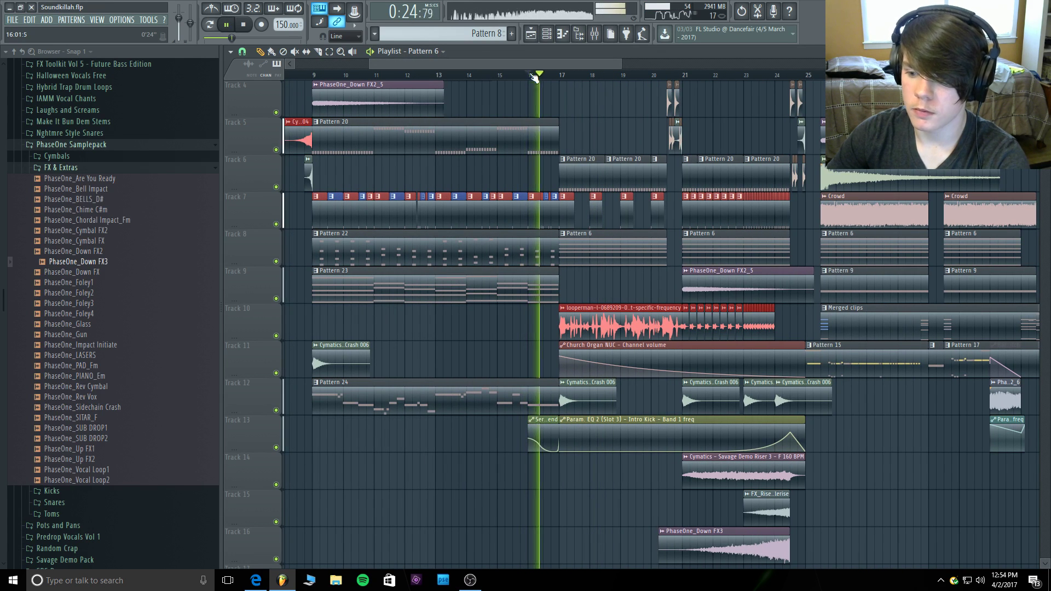
left_click_drag(524, 62, 553, 65)
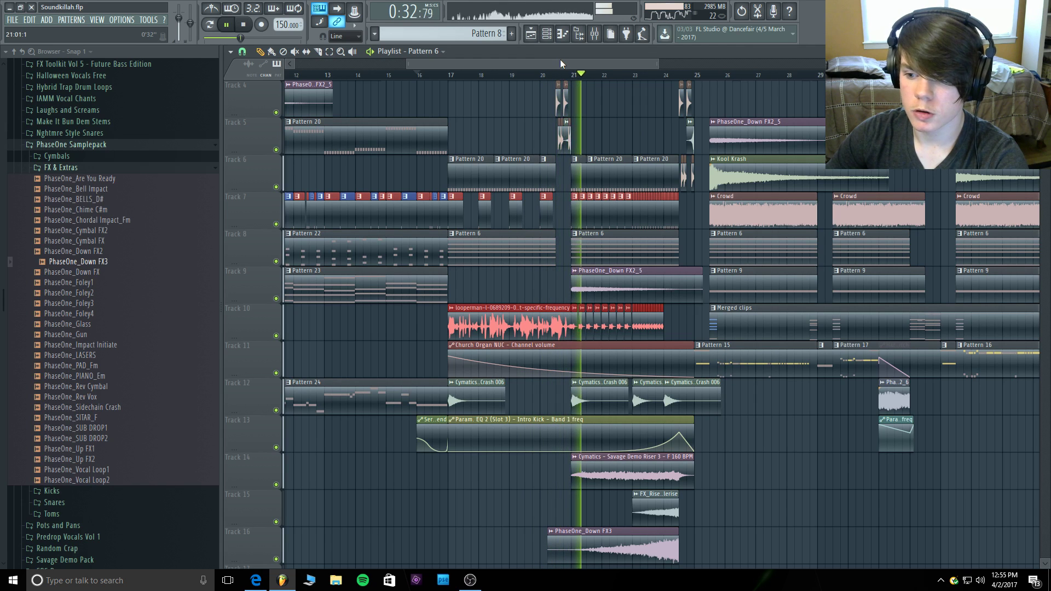
left_click_drag(657, 65, 876, 66)
key("space")
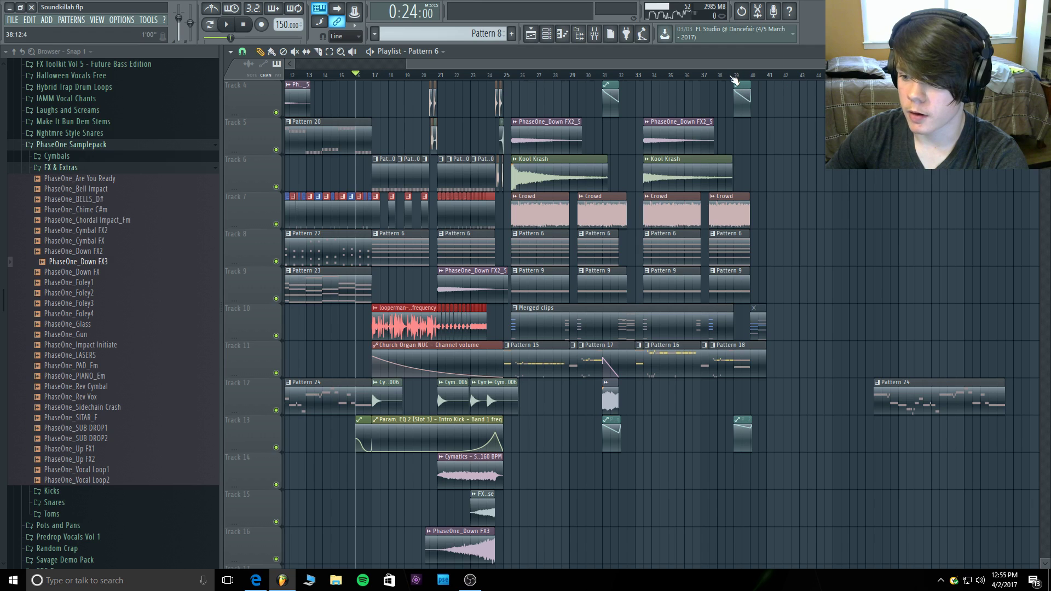
Listen briefly to the end of the drop around bar 39, and play the build-up from bar 21 into the drop.
left_click(725, 75)
key("space")
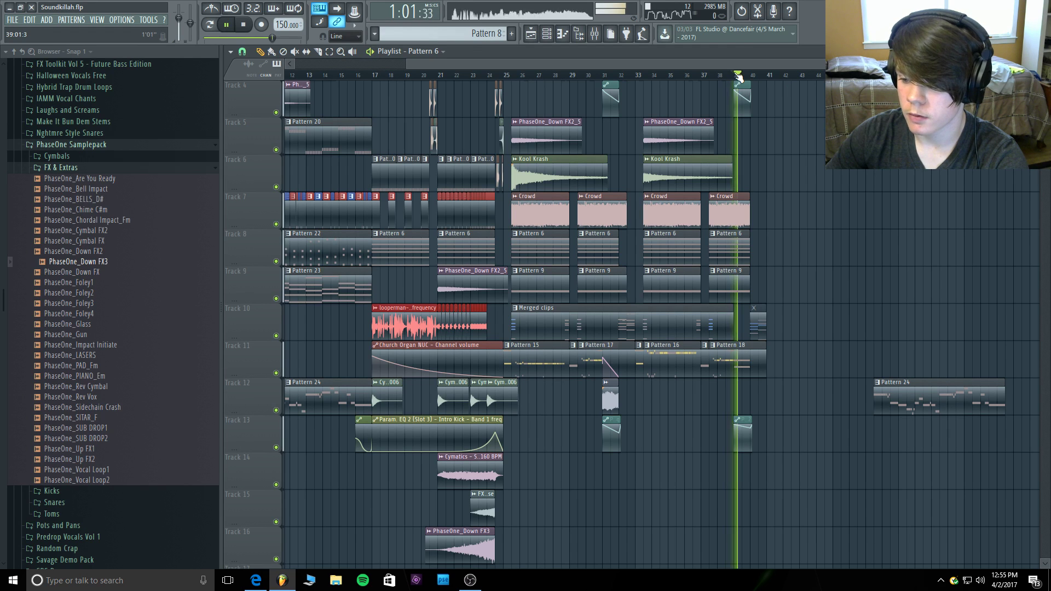
key("space")
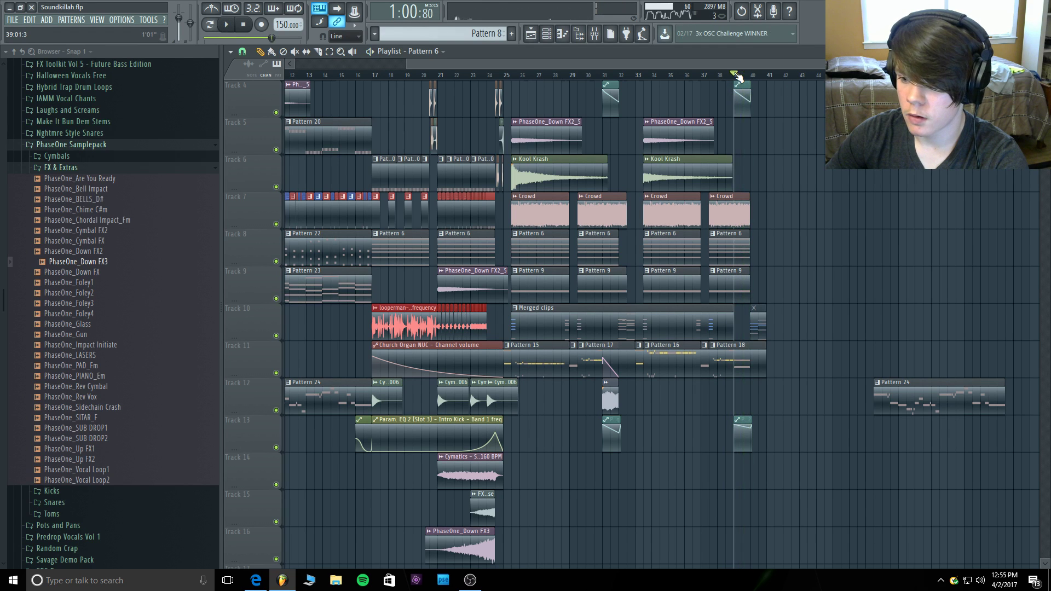
left_click(441, 78)
key("space")
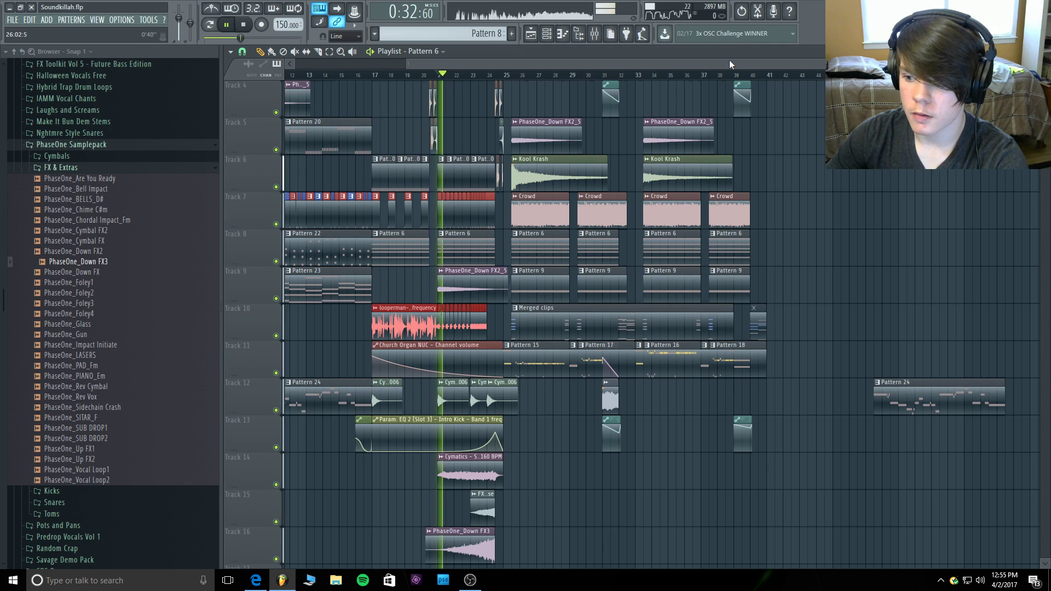
scroll(719, 61, "up", 3)
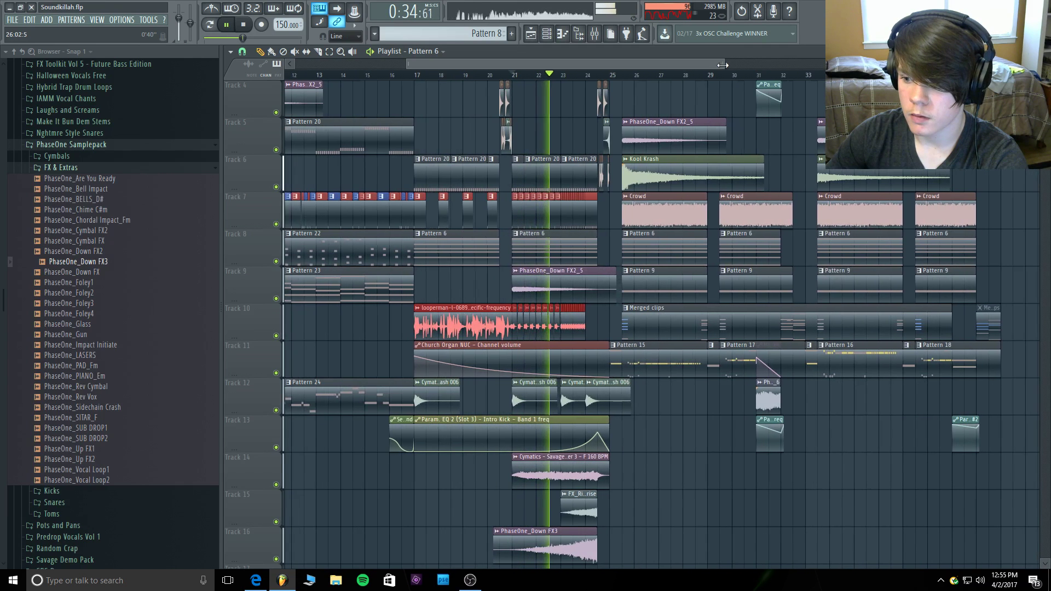
left_click_drag(718, 61, 720, 61)
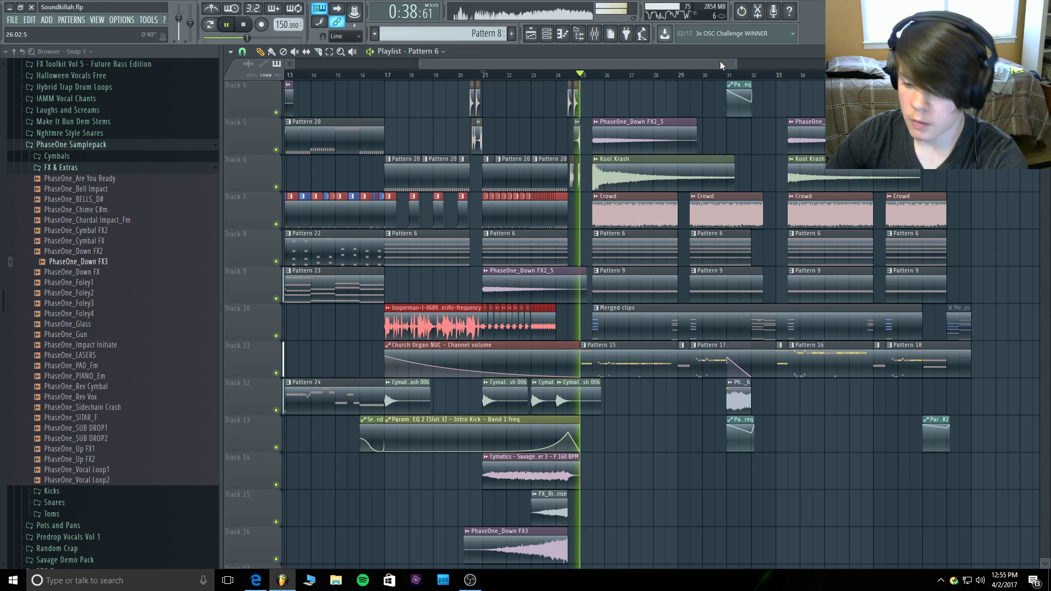
key("space")
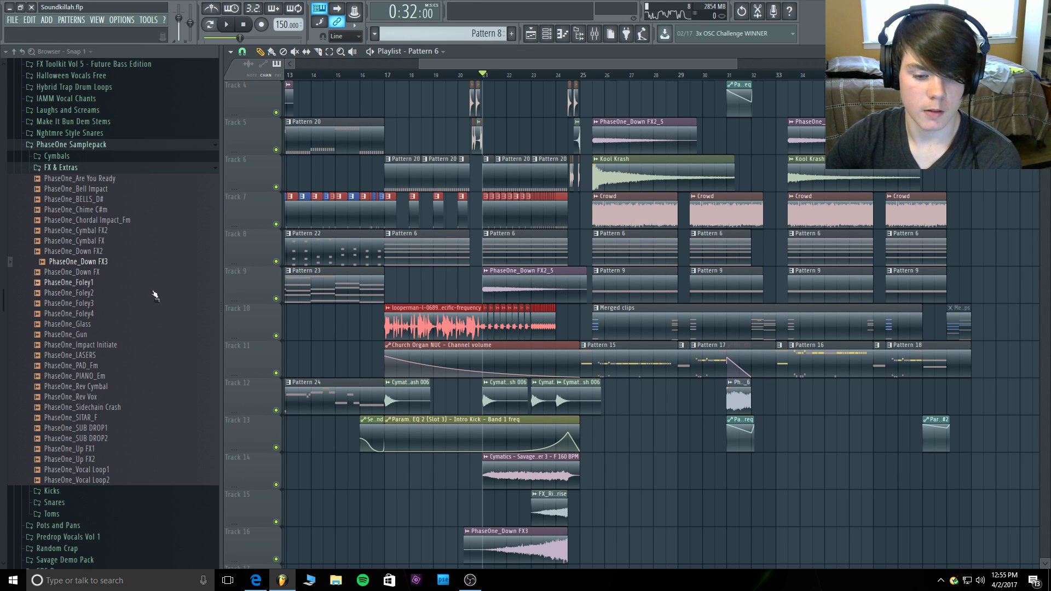
Solo track 11, listen to Pattern 15 from bar 25, and bring the other tracks back.
scroll(647, 252, "up", 3)
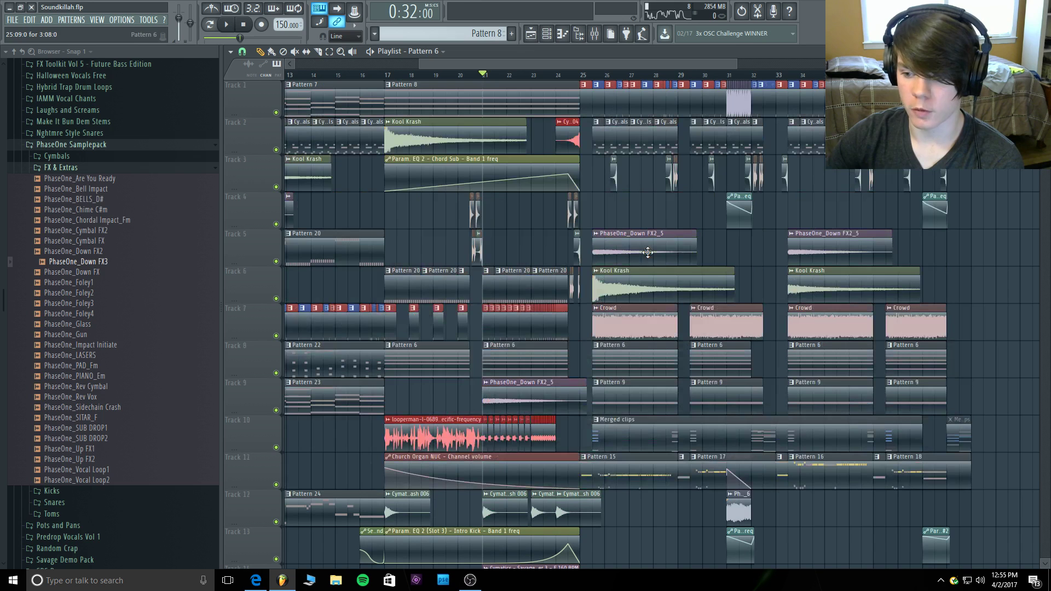
left_click(583, 76)
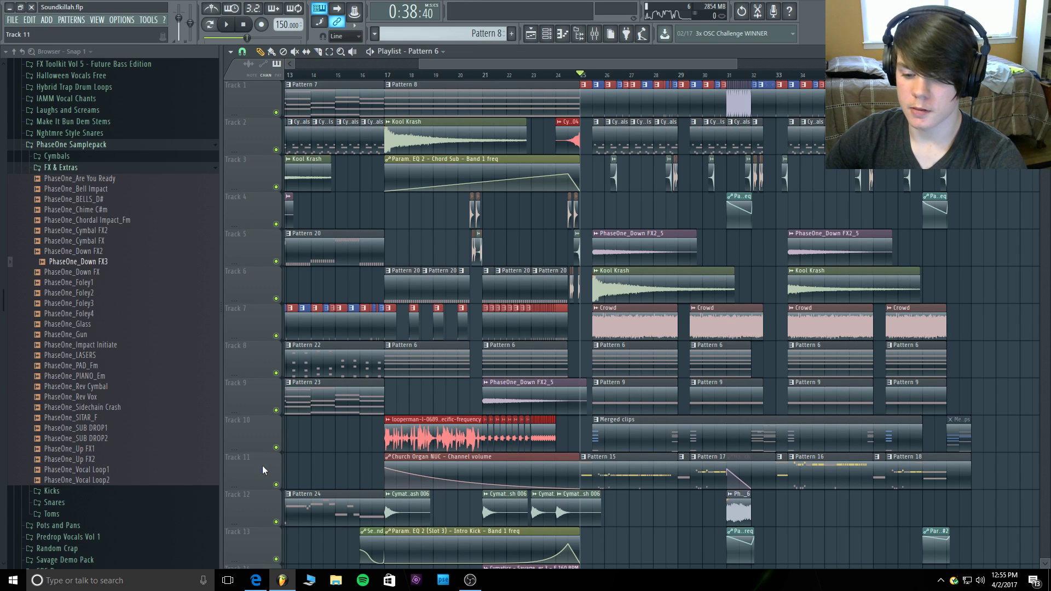
right_click(276, 485)
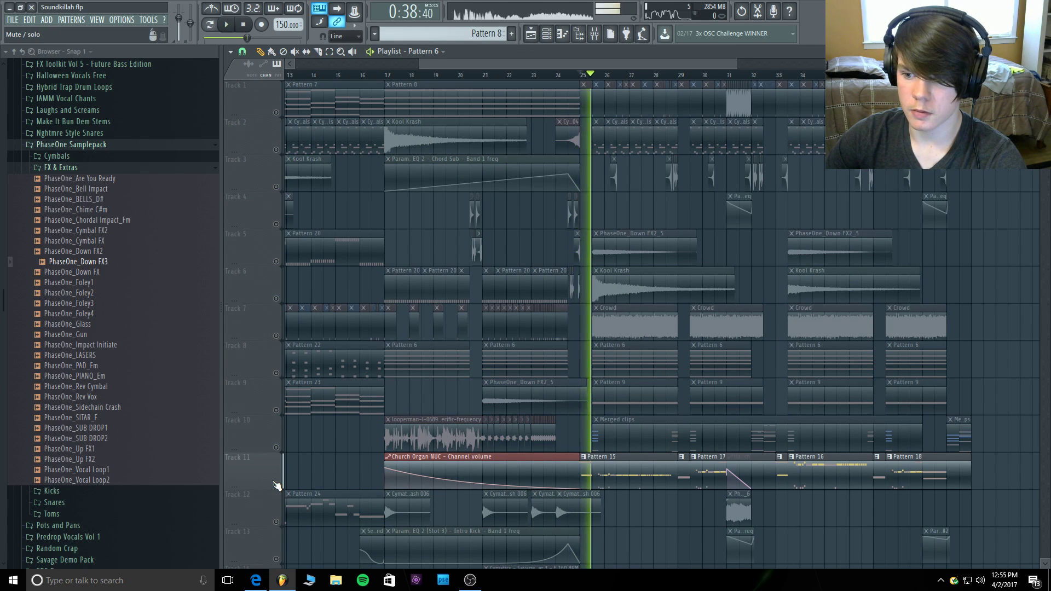
right_click(276, 484)
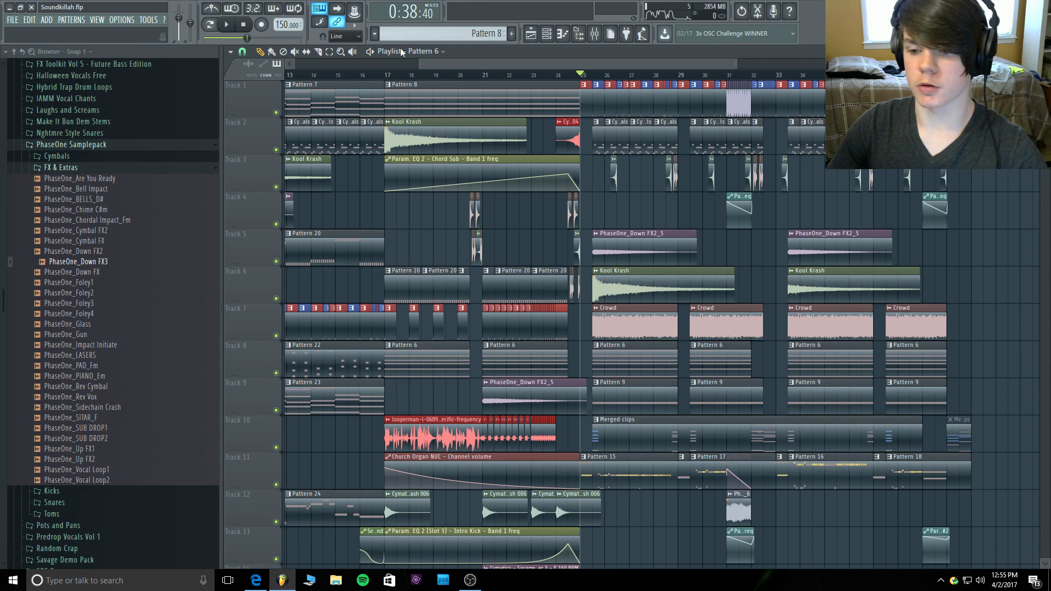
Solo track 11 again, play the selected range of bars 25 to 27, clear the selection, and restore all tracks.
right_click(276, 485)
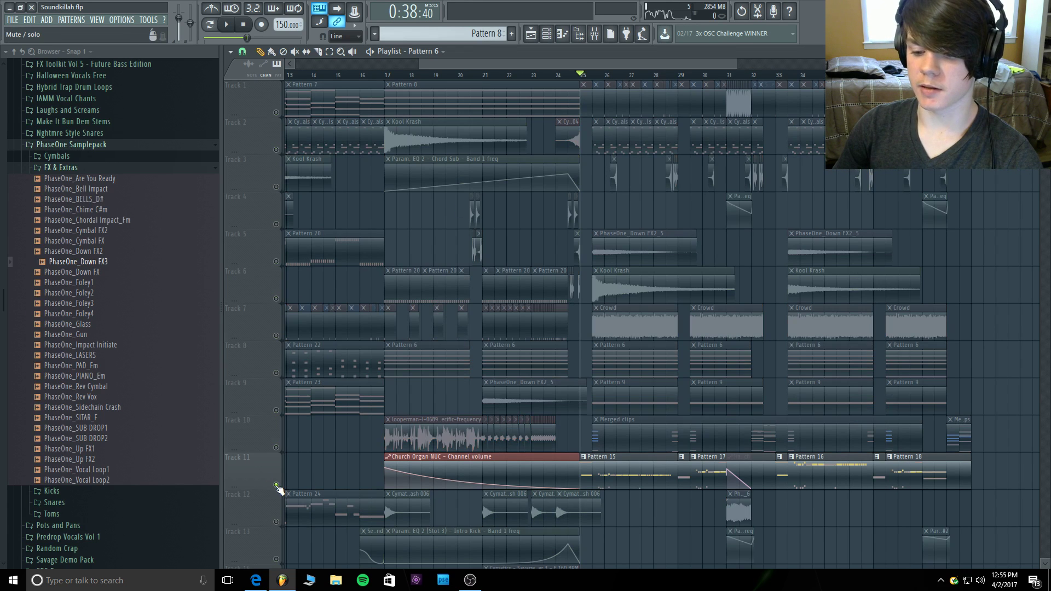
left_click_drag(582, 77, 631, 81)
key("space")
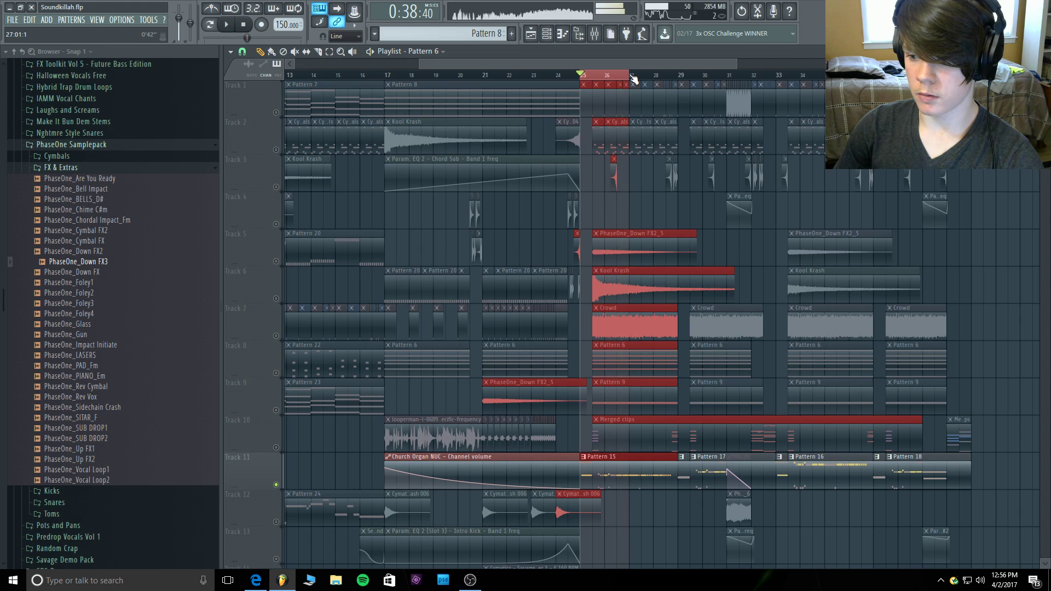
key("space")
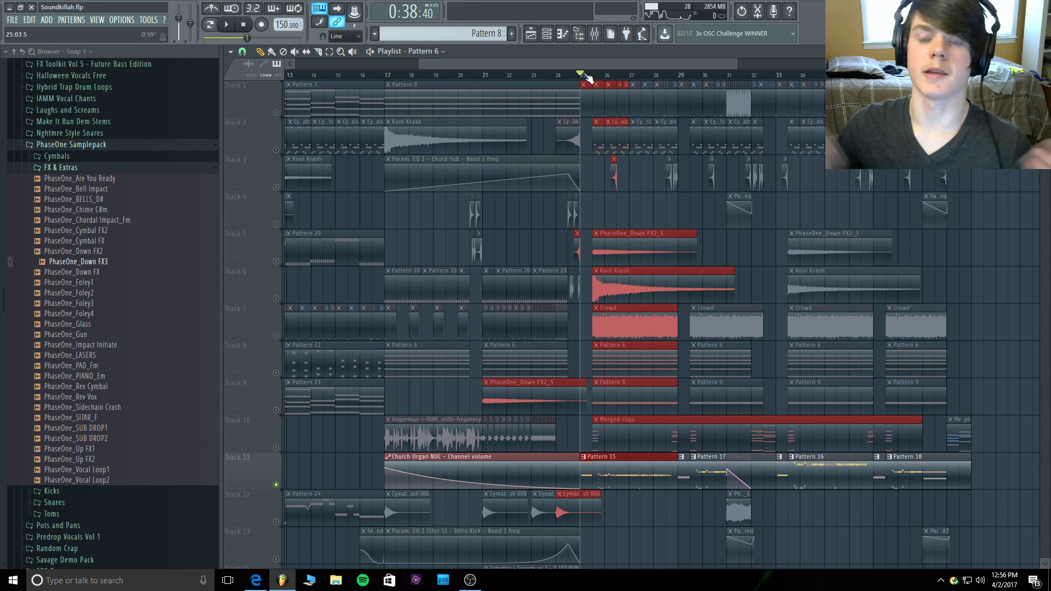
left_click(622, 519)
right_click(623, 519)
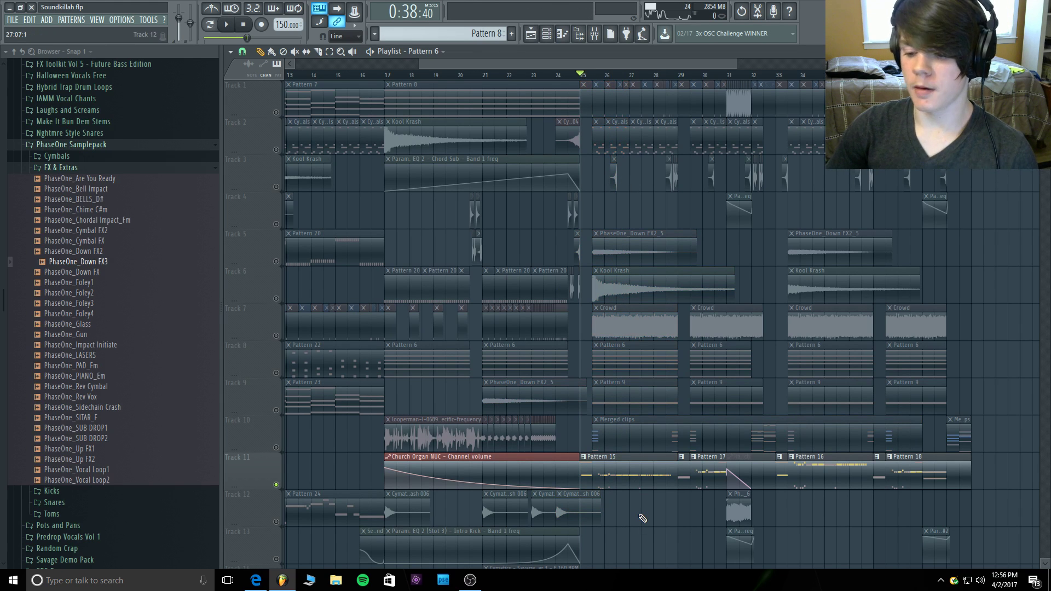
left_click(276, 484, "ctrl")
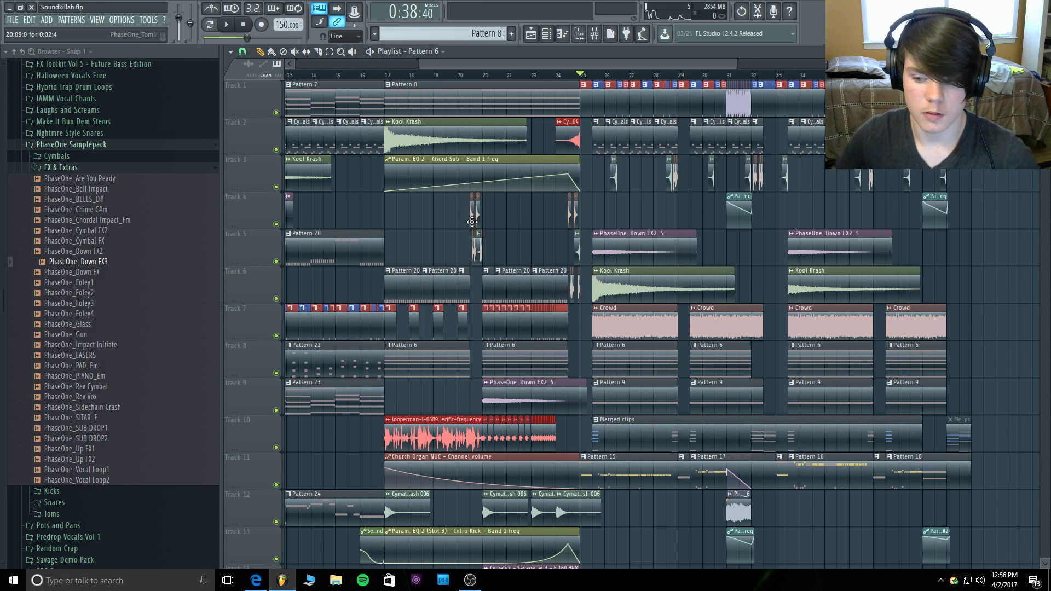
Check the tom fill around bar 20, and lengthen the long vocal clip on track 10 past bar 21 up to the next chop.
left_click(471, 75)
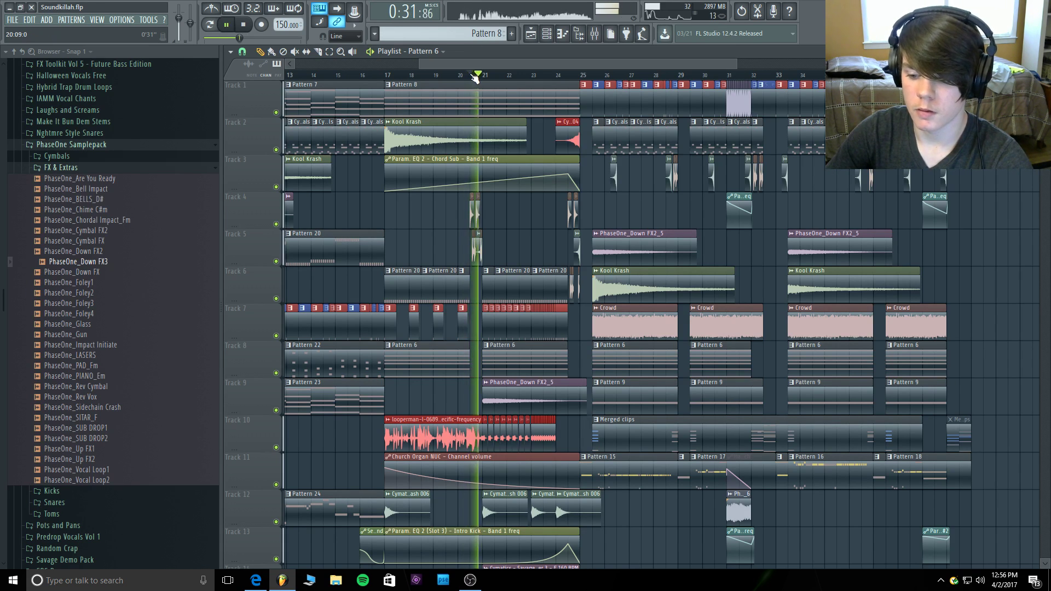
key("space")
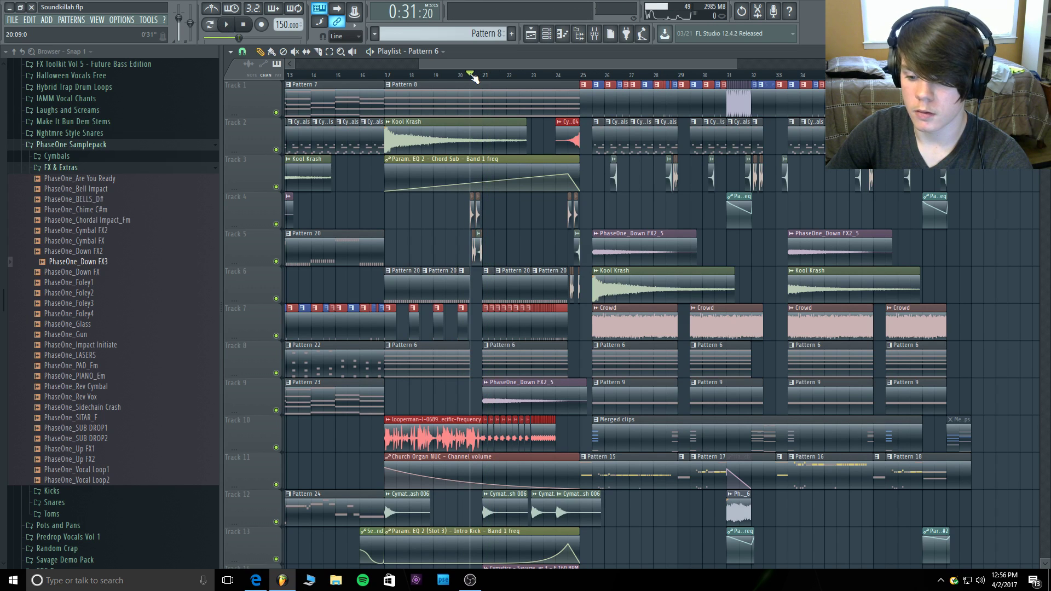
left_click_drag(736, 63, 534, 70)
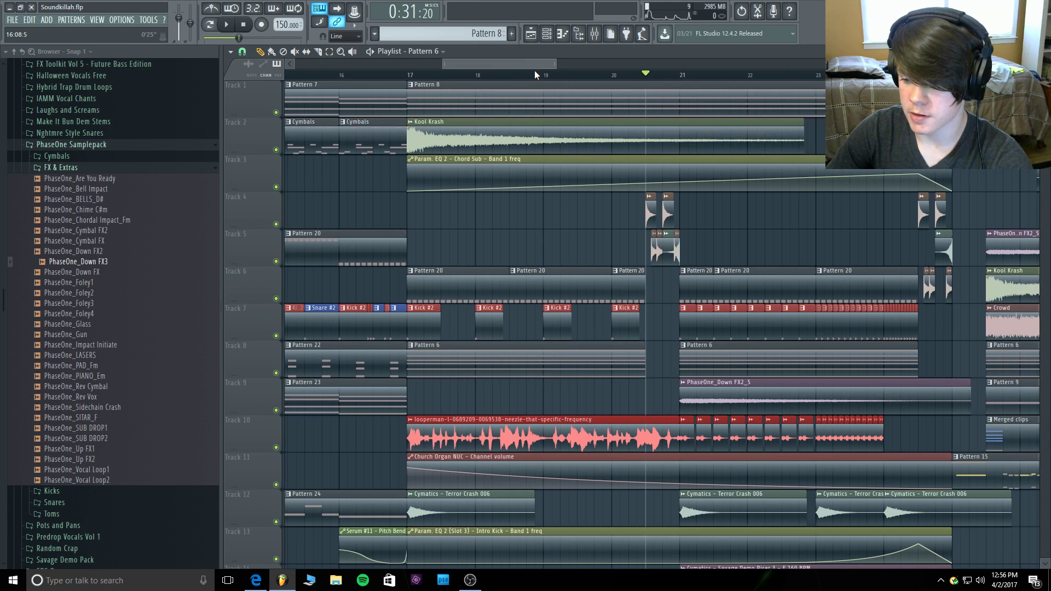
left_click_drag(680, 432, 685, 432)
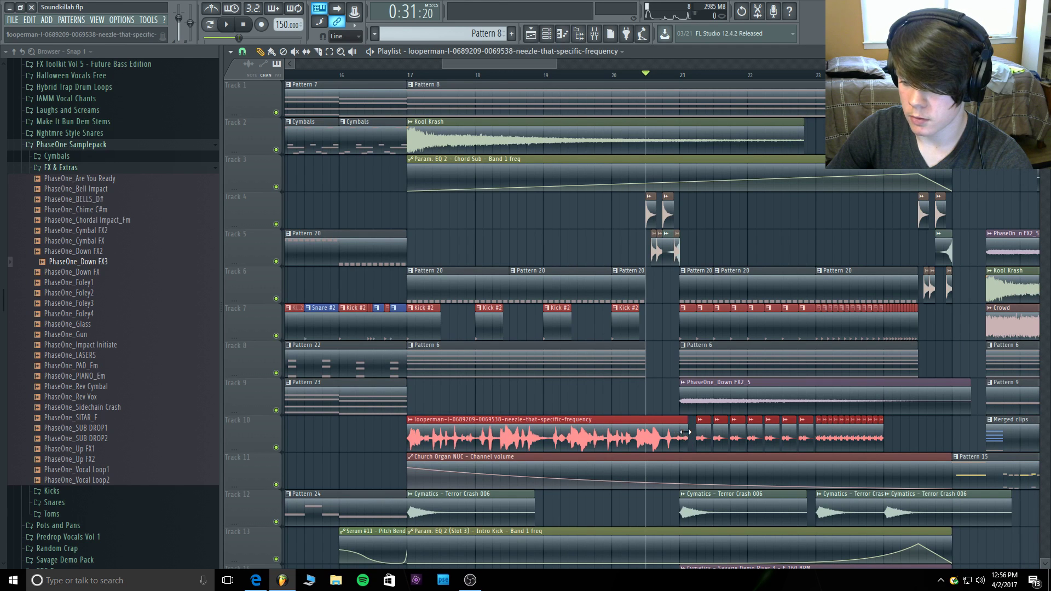
Play back the lengthened vocal, and listen to the passage again from bar 20 into the chops.
key("space")
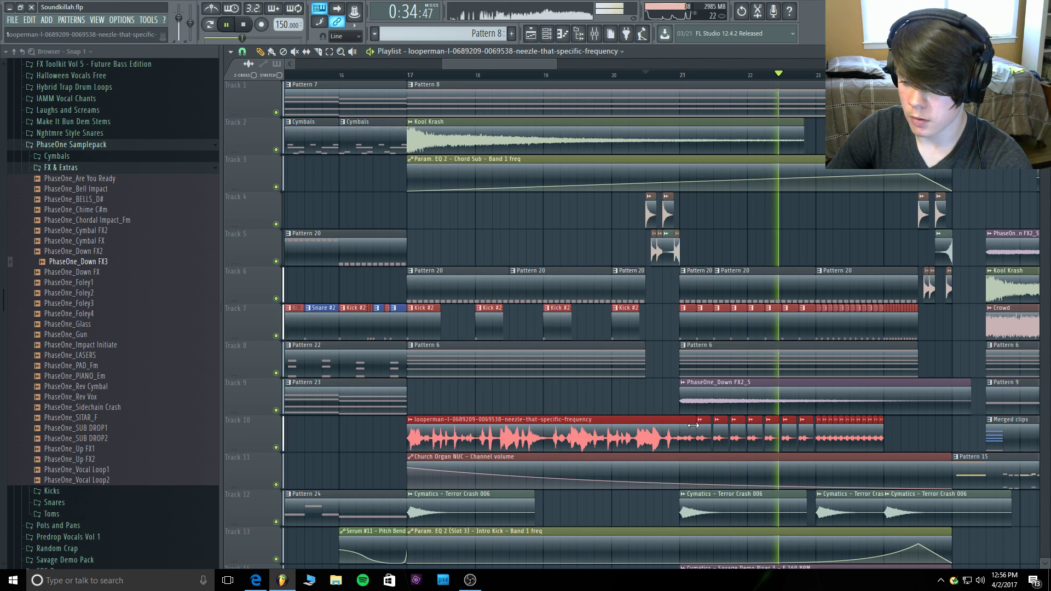
left_click(613, 75)
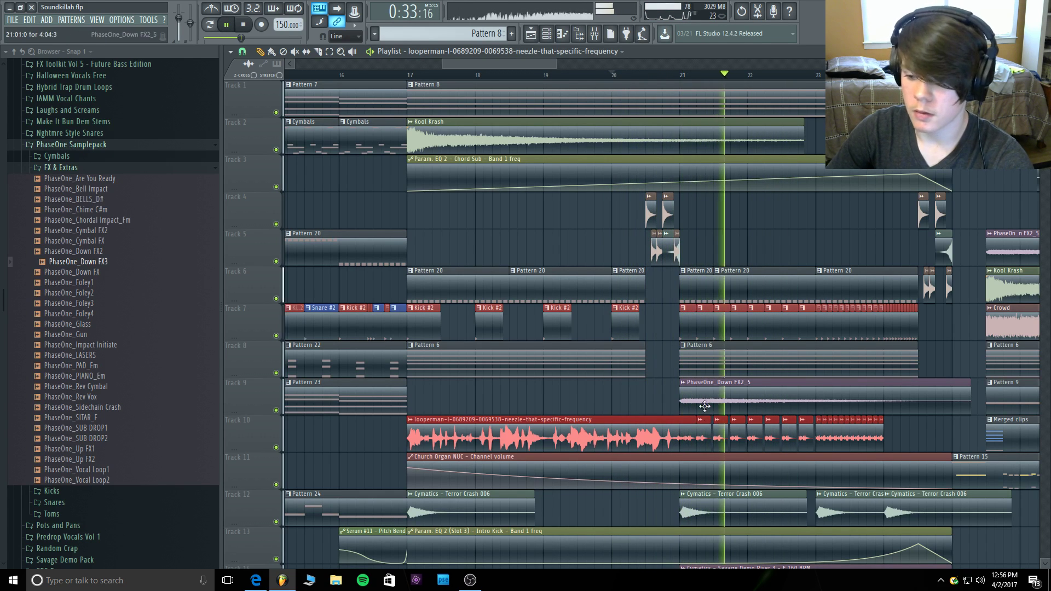
key("space")
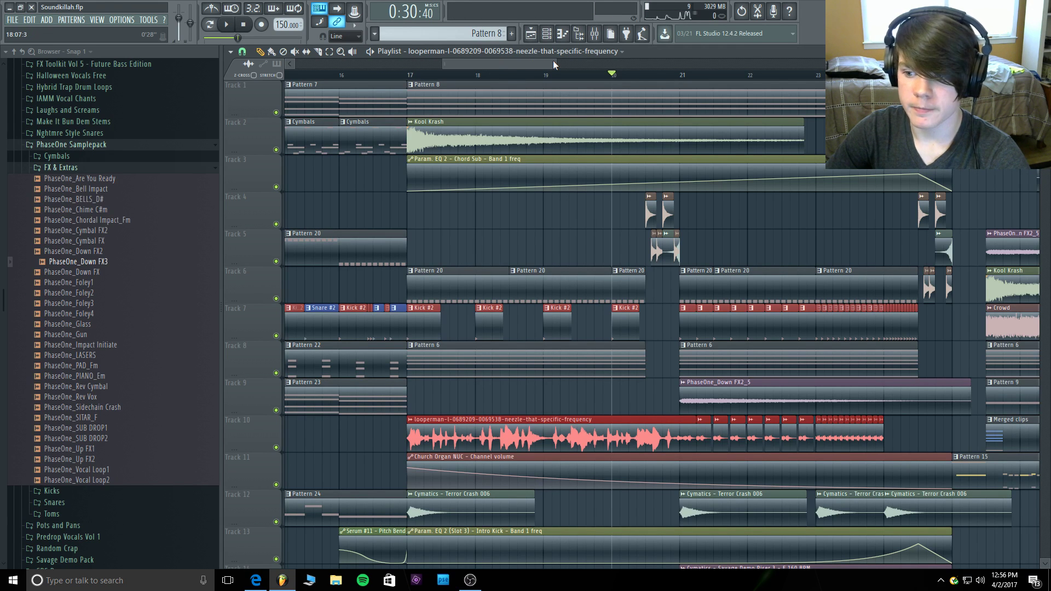
Play the build-up from bar 17 with the whole arrangement in view, and stop before the drop.
left_click_drag(554, 63, 738, 90)
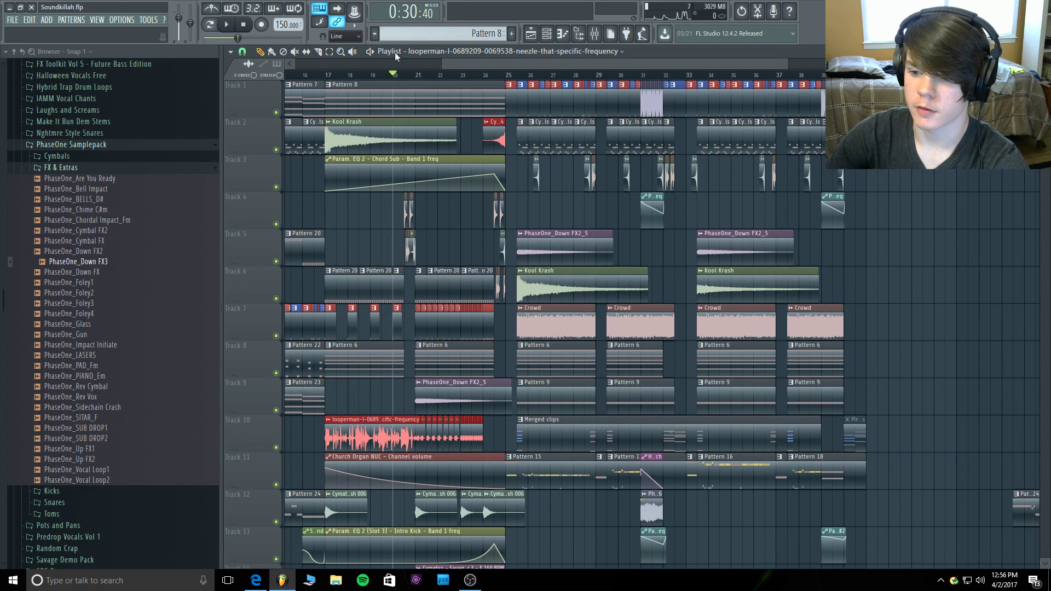
left_click_drag(444, 67, 298, 66)
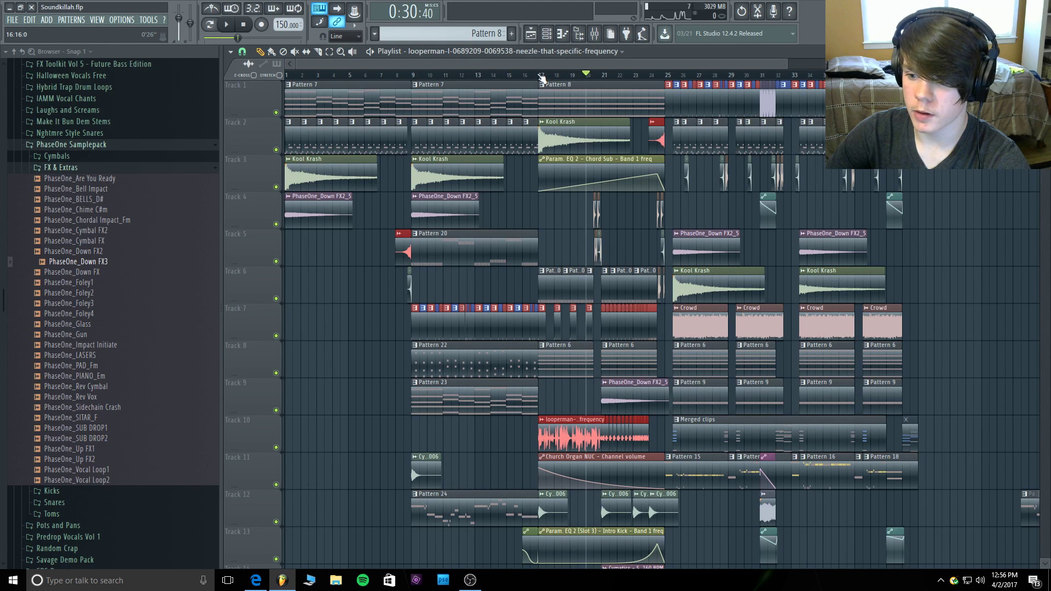
left_click(540, 76)
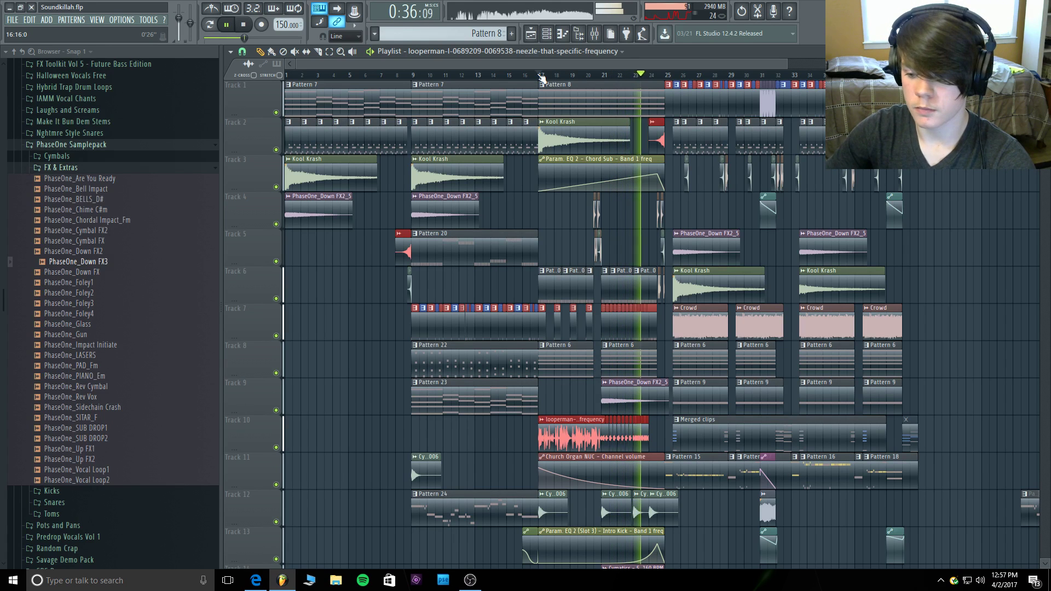
key("space")
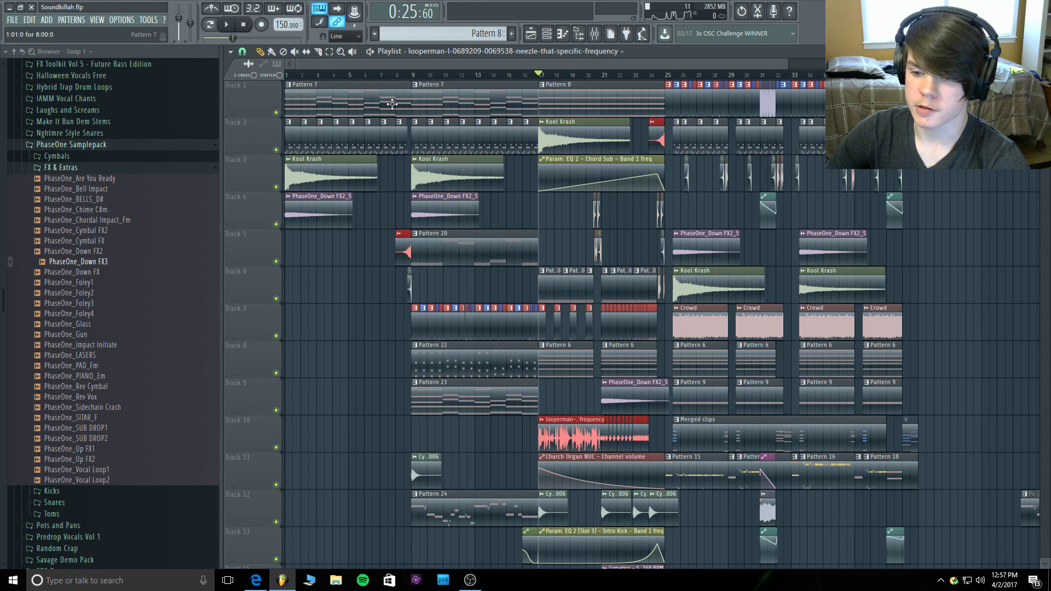
Select the Cymbals pattern from the first clip on track 2, and collapse the FX & Extras sample folder.
left_click(288, 122)
left_click(294, 141)
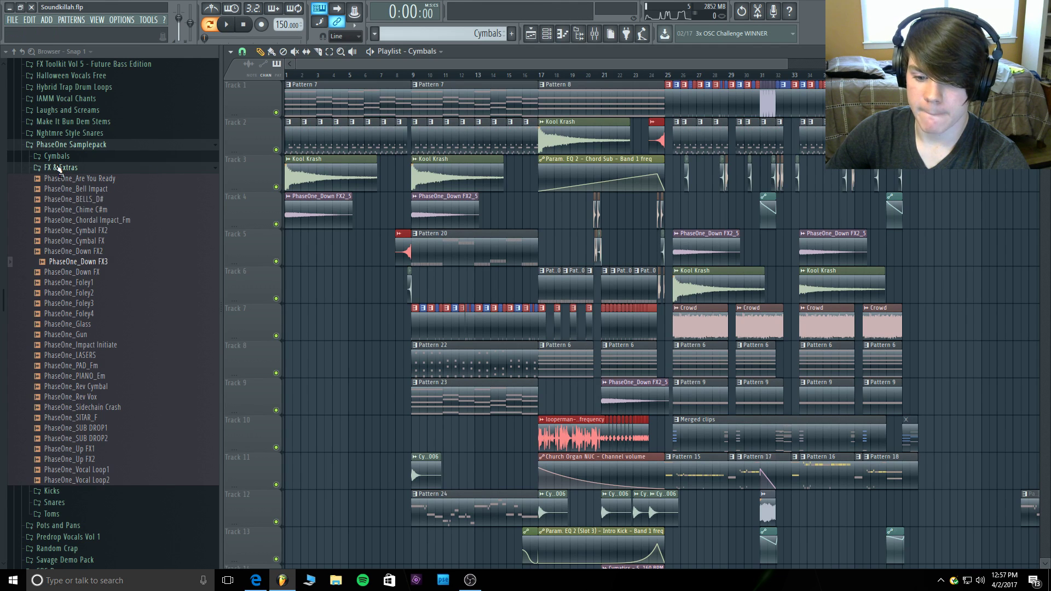
left_click(59, 168)
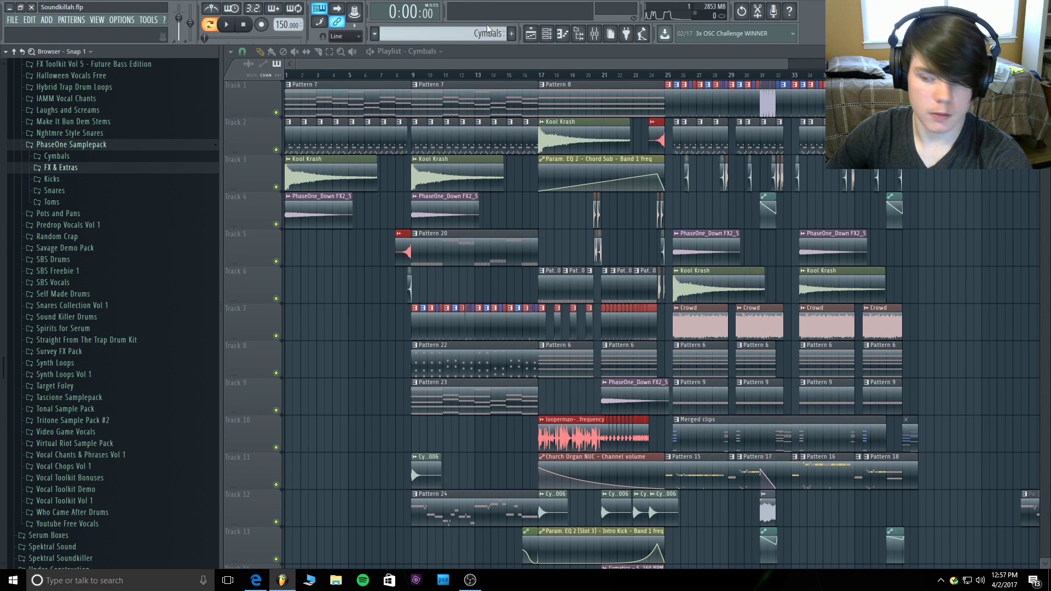
Try Glitch2 in the fifth effect slot of the looperman vocal's mixer track, then clear the slot and close the mixer.
left_click(595, 33)
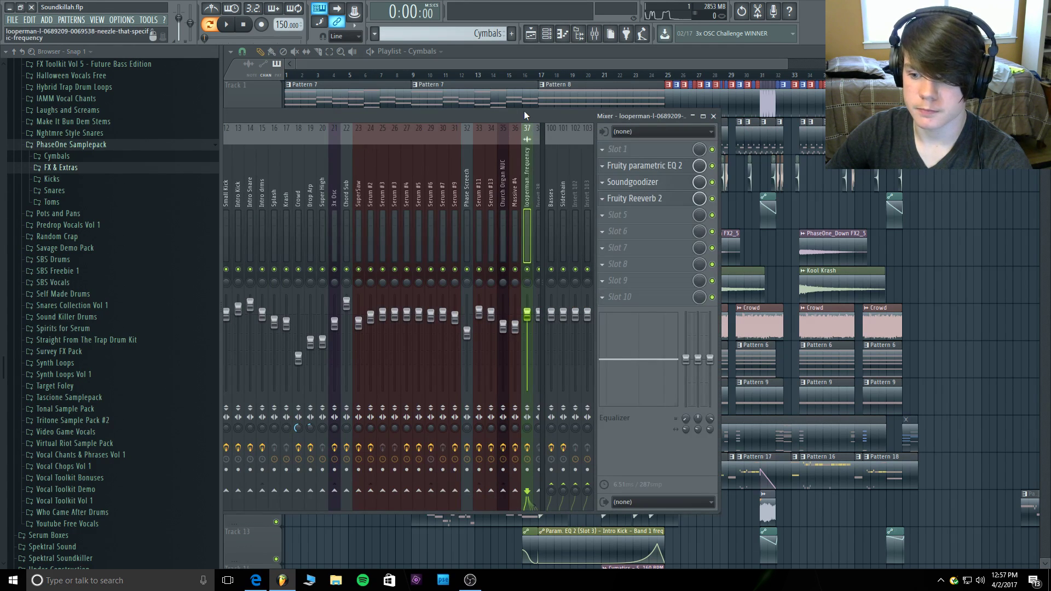
left_click(615, 219)
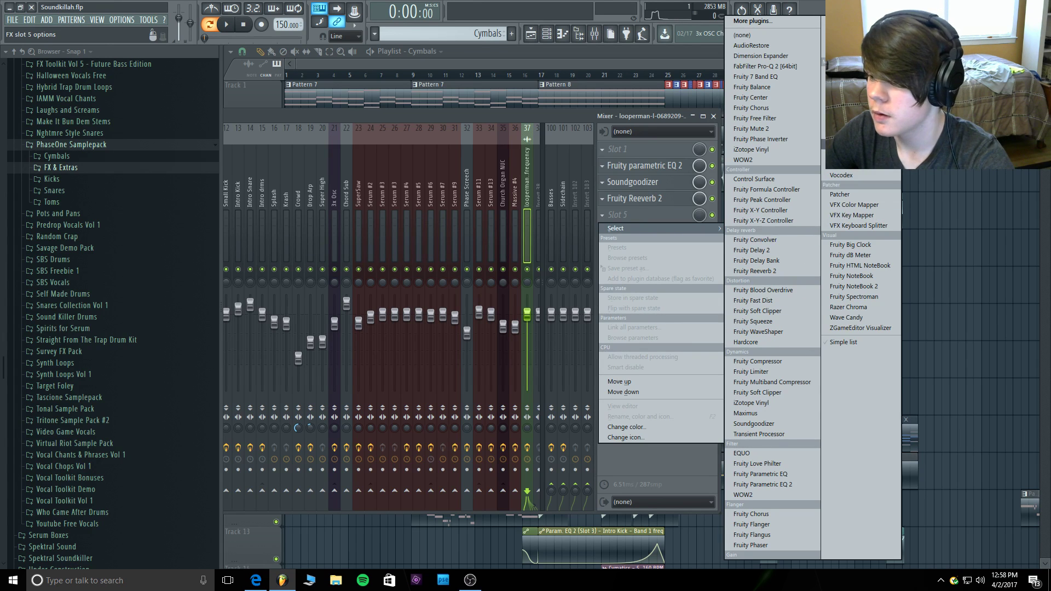
left_click(846, 115)
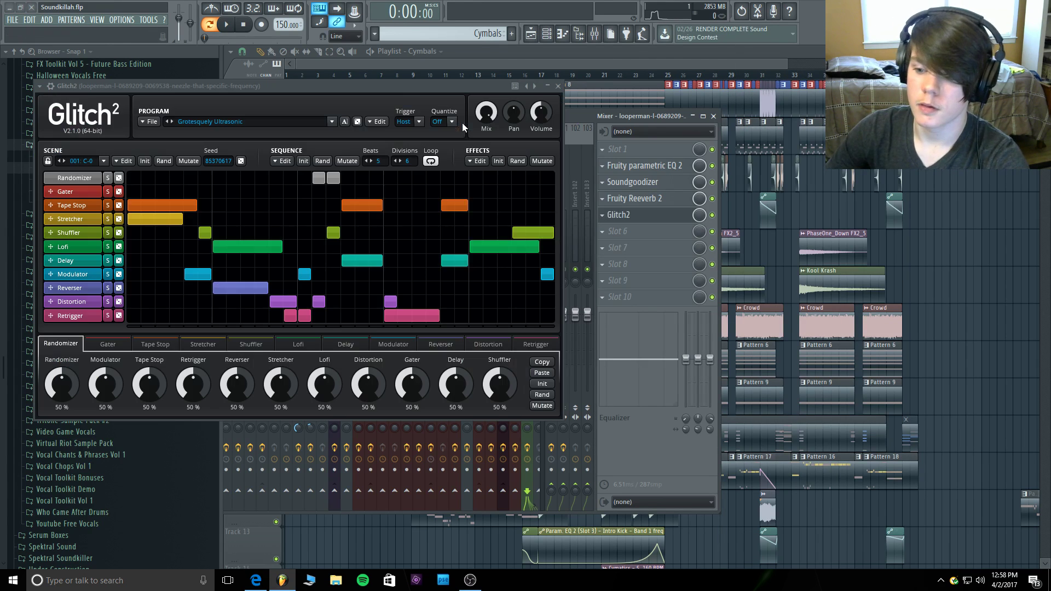
left_click_drag(400, 87, 599, 133)
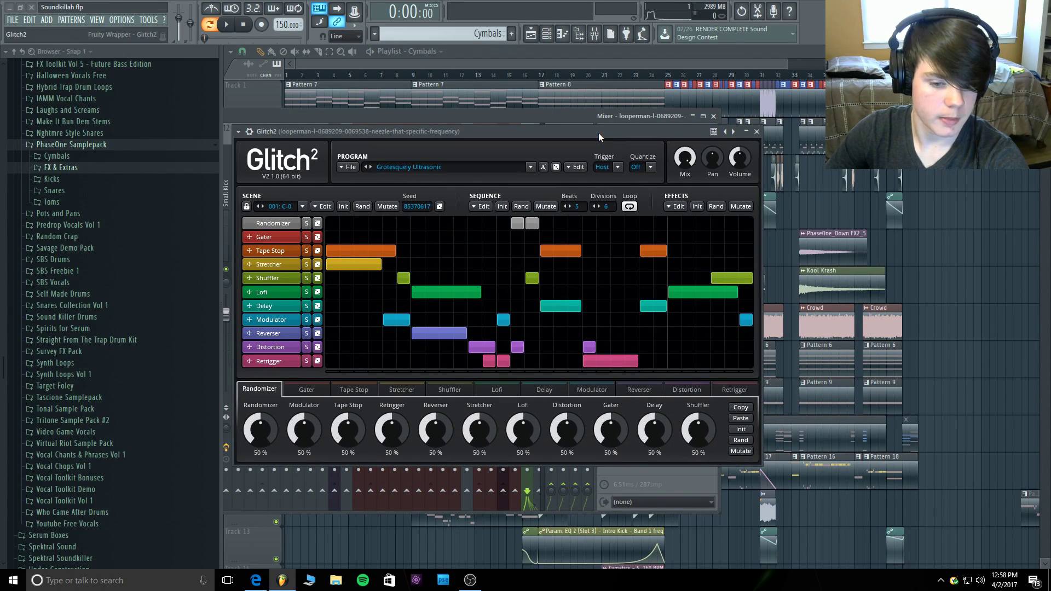
mouse_move(599, 132)
left_mouse_down()
mouse_move(583, 122)
mouse_move(603, 124)
left_mouse_up()
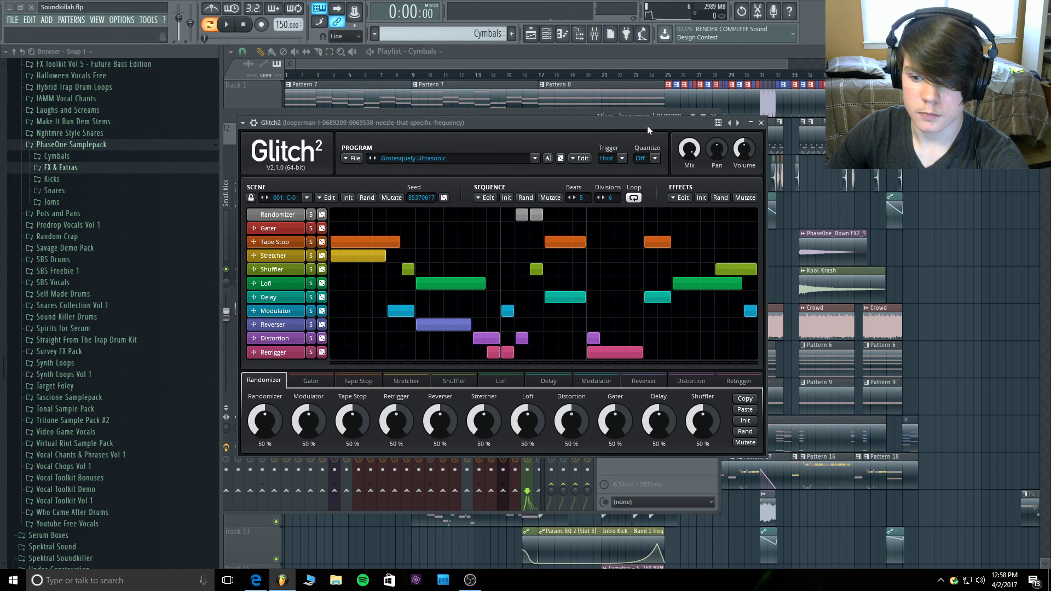
left_click(761, 123)
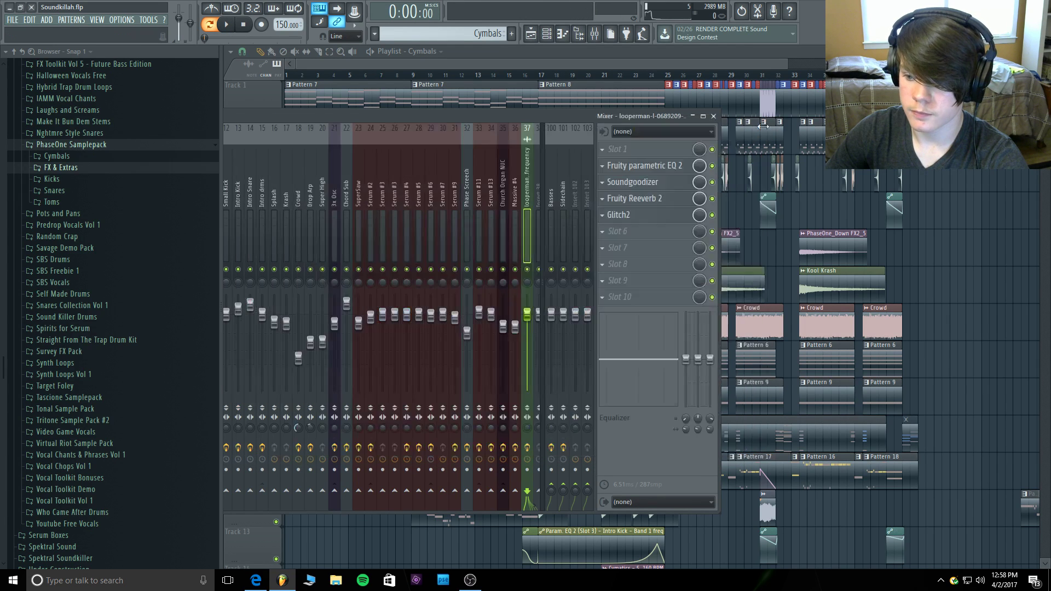
left_click(603, 215)
left_click(719, 52)
left_click(719, 52)
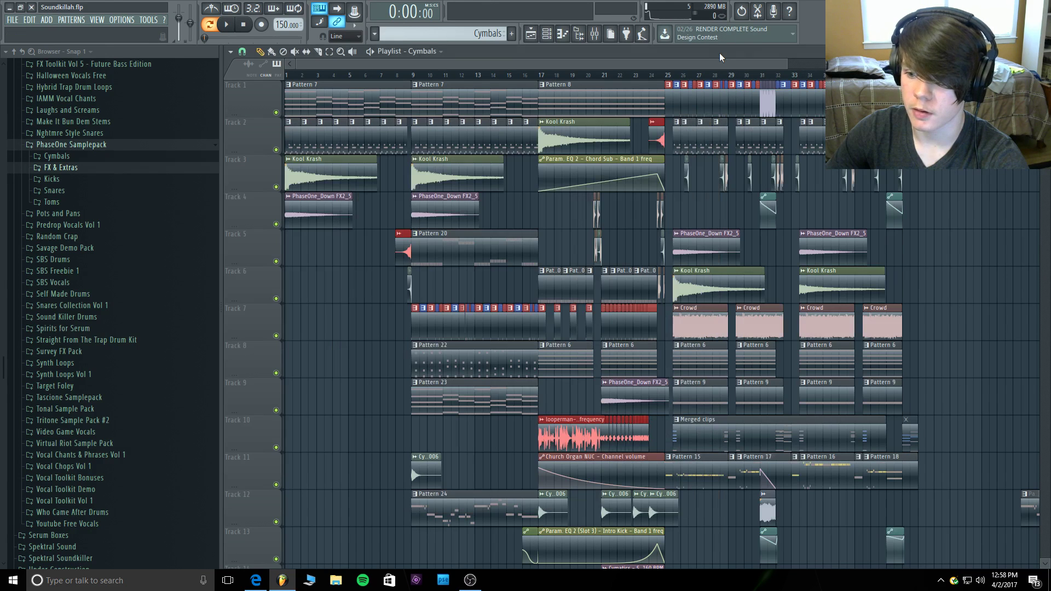
Place a Kick #2 clip at bar 1 on track 7, and play the intro from the start.
left_click_drag(316, 75, 276, 66)
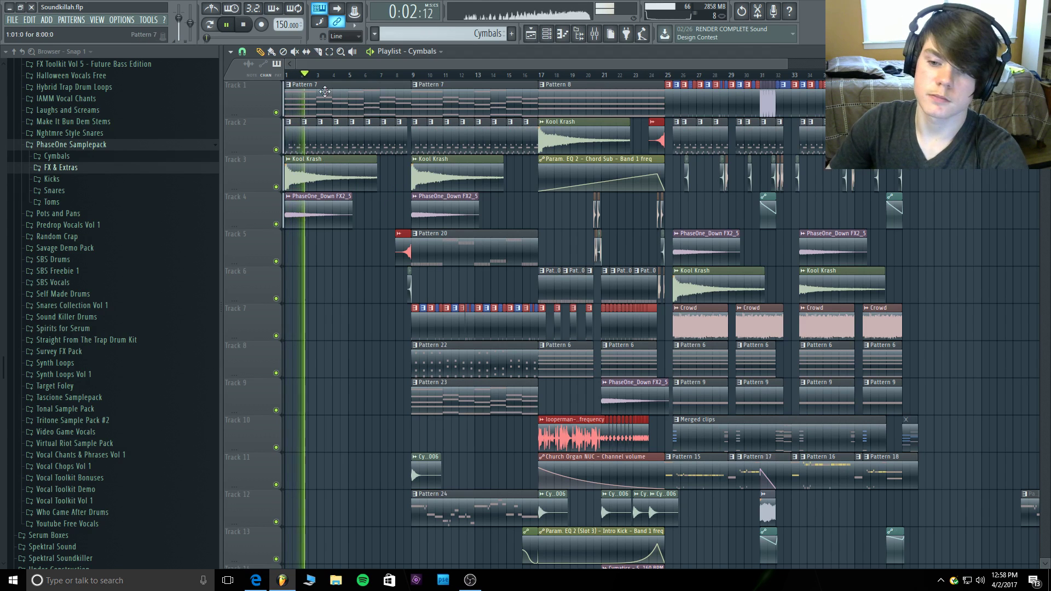
key("space")
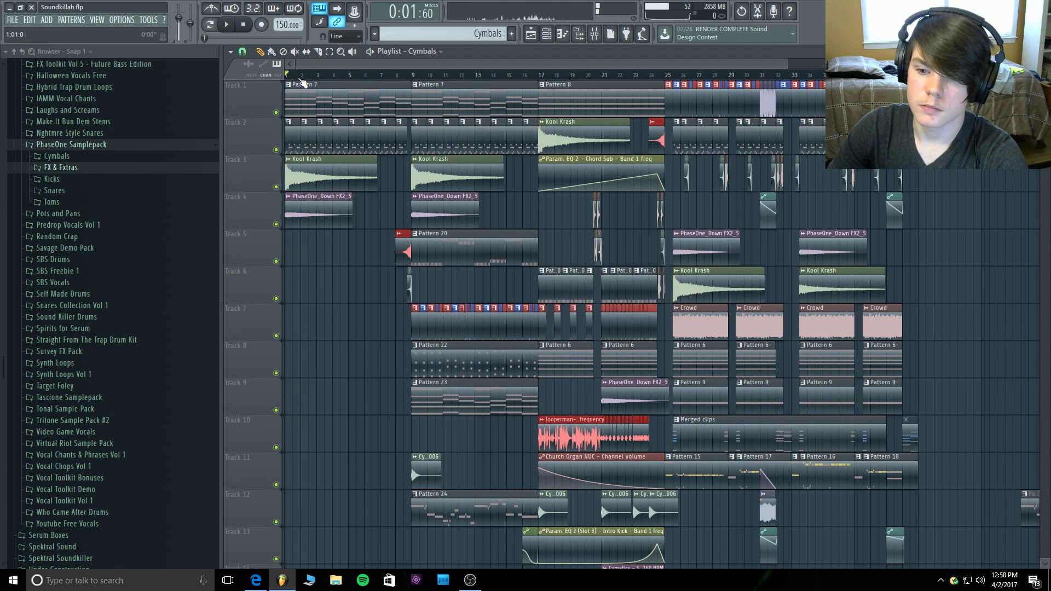
key("space")
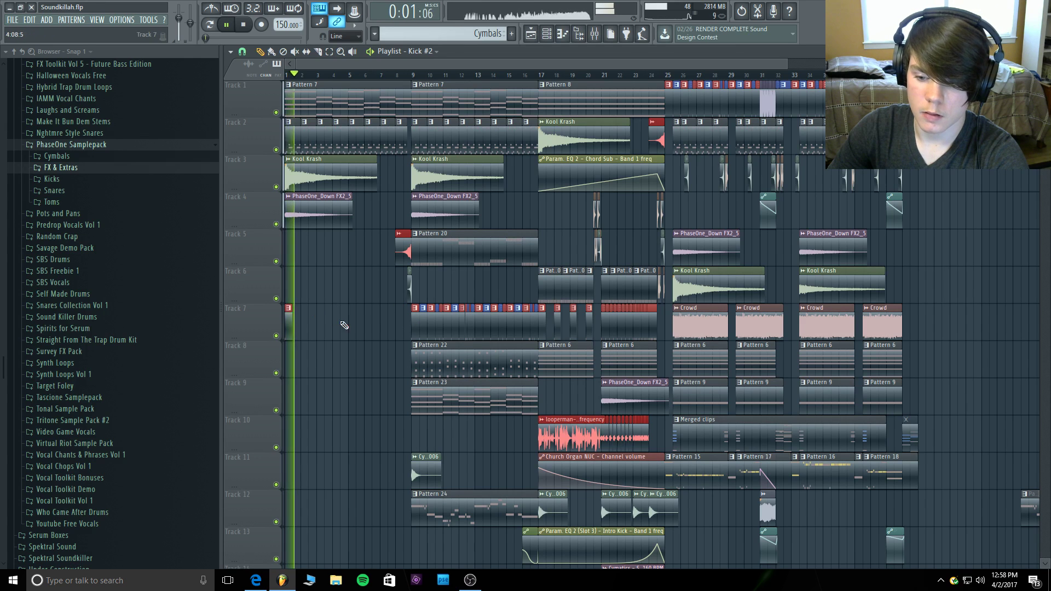
key("space")
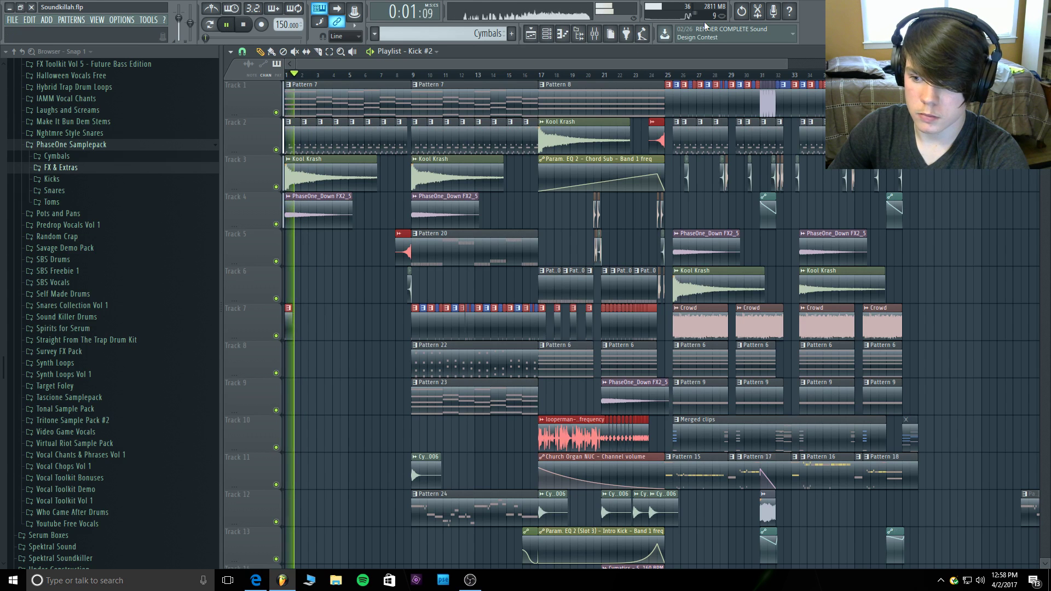
Copy the Pattern 24 clip on track 12 from bar 9 to bar 1, and listen to the start of the intro.
left_click_drag(788, 67, 569, 63)
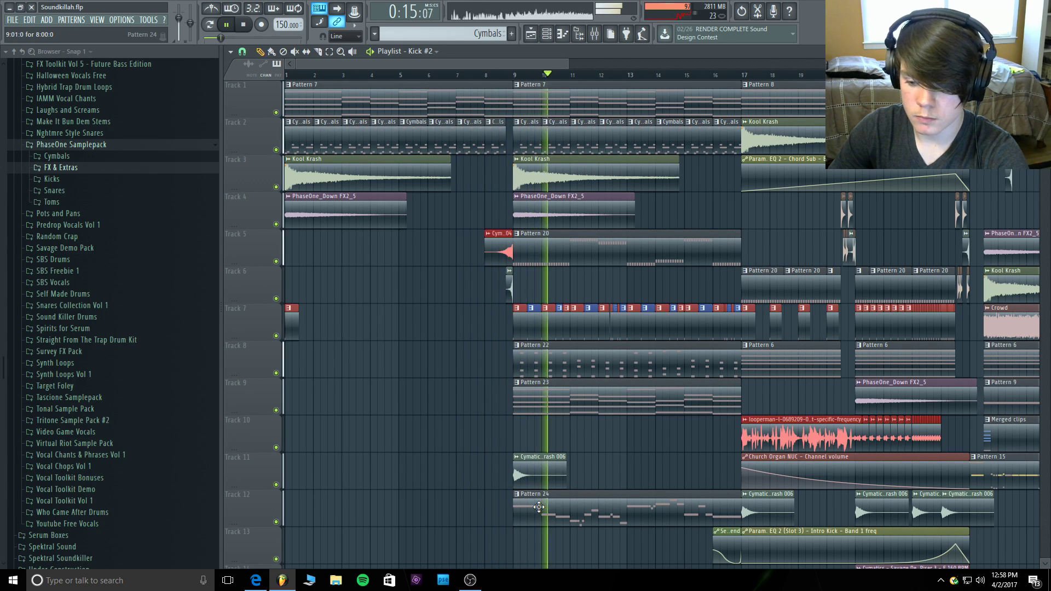
key("space")
left_click_drag(539, 507, 298, 501)
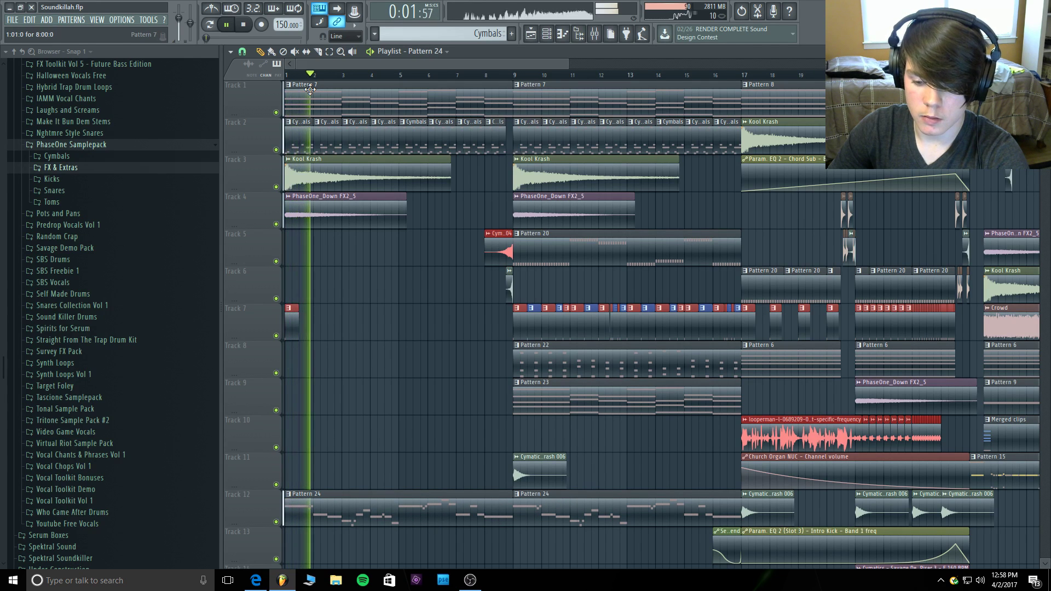
key("space")
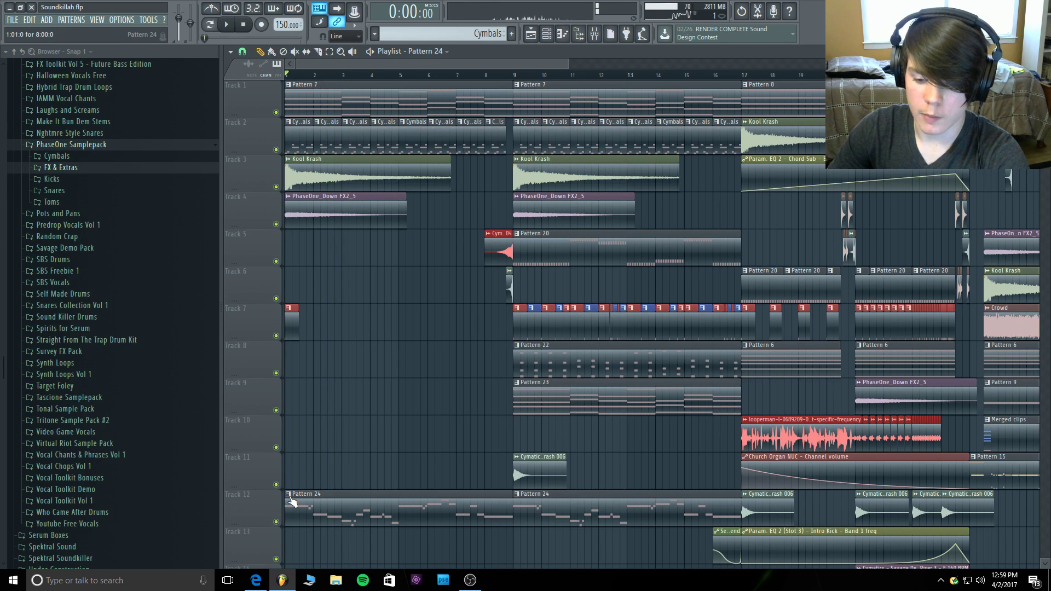
Make the Pattern 24 copy at bar 1 a unique pattern.
key("F2")
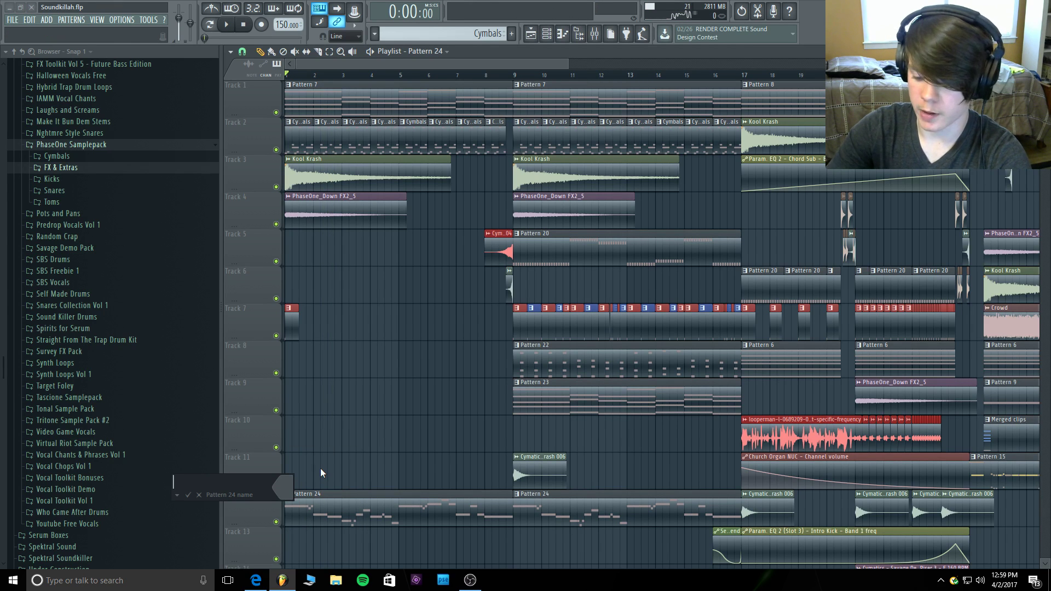
key("Escape")
left_click(292, 492)
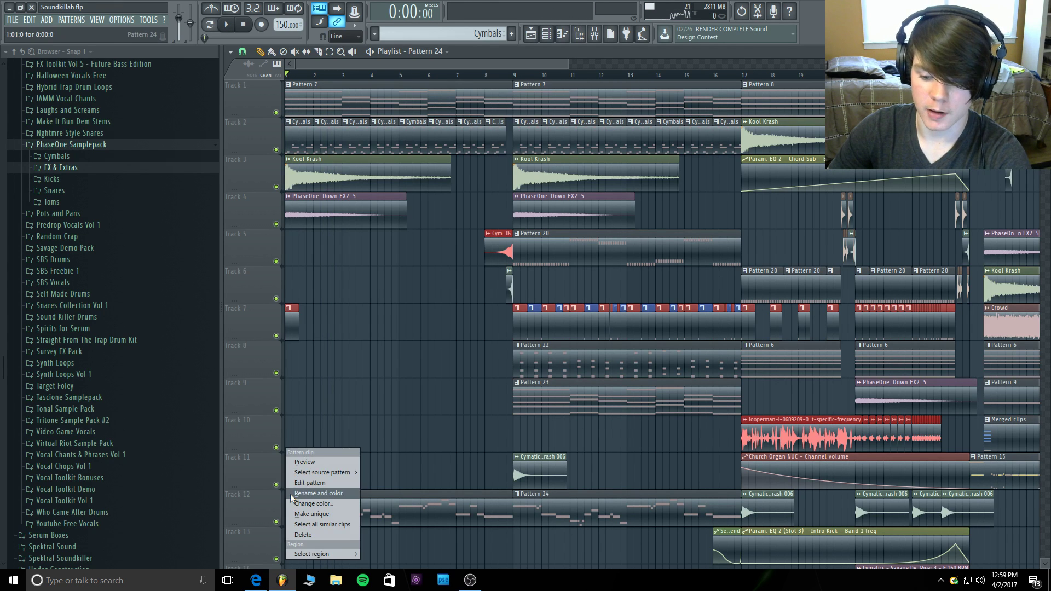
left_click(328, 515)
Open the unique pattern's Serum #11 notes briefly, and add a new Serum channel to the channel rack.
double_click(338, 512)
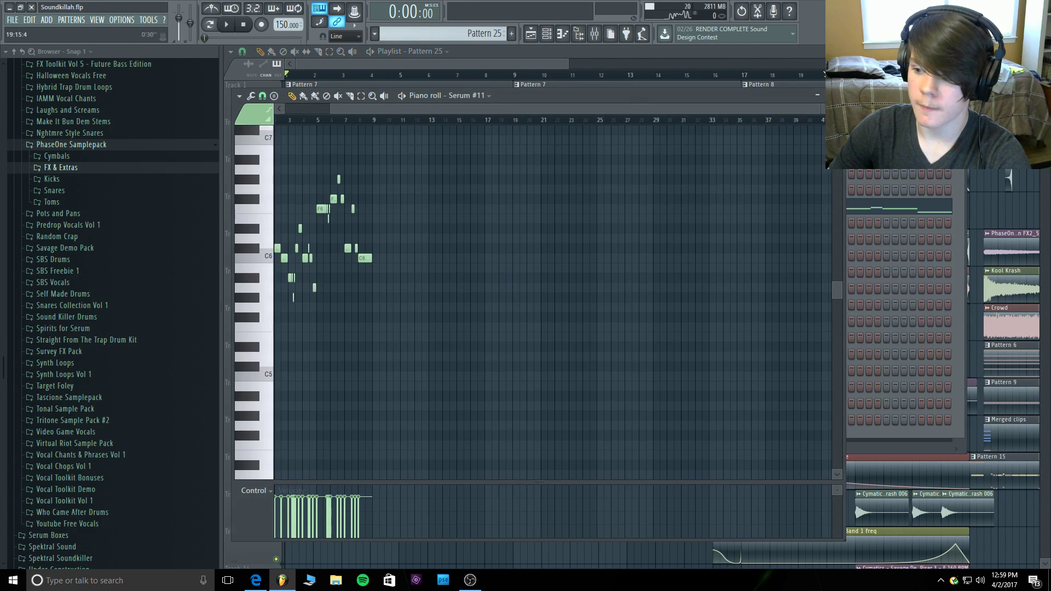
key("F7")
key("F6")
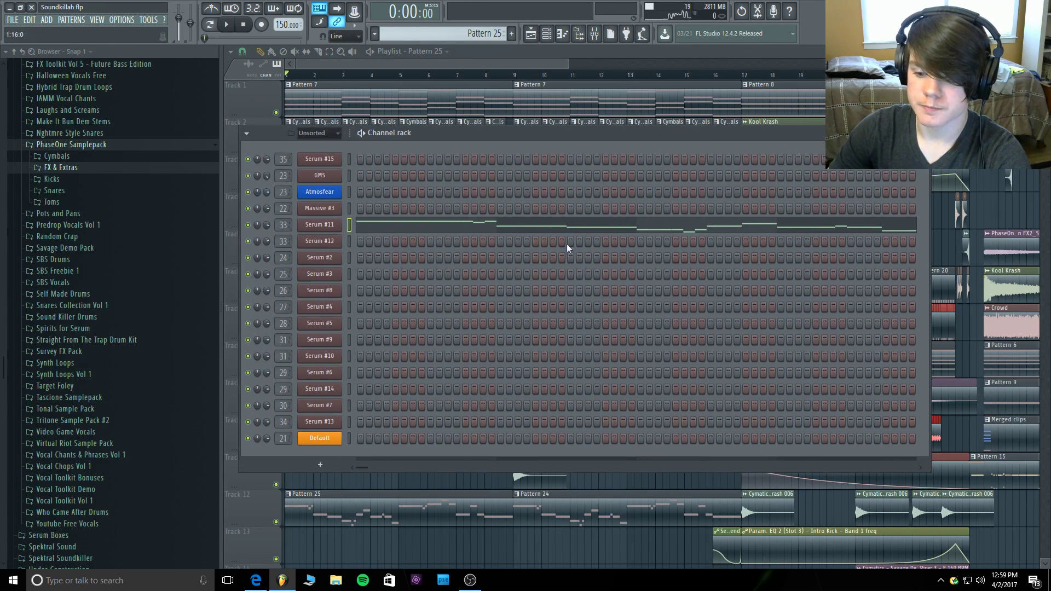
left_click(321, 464)
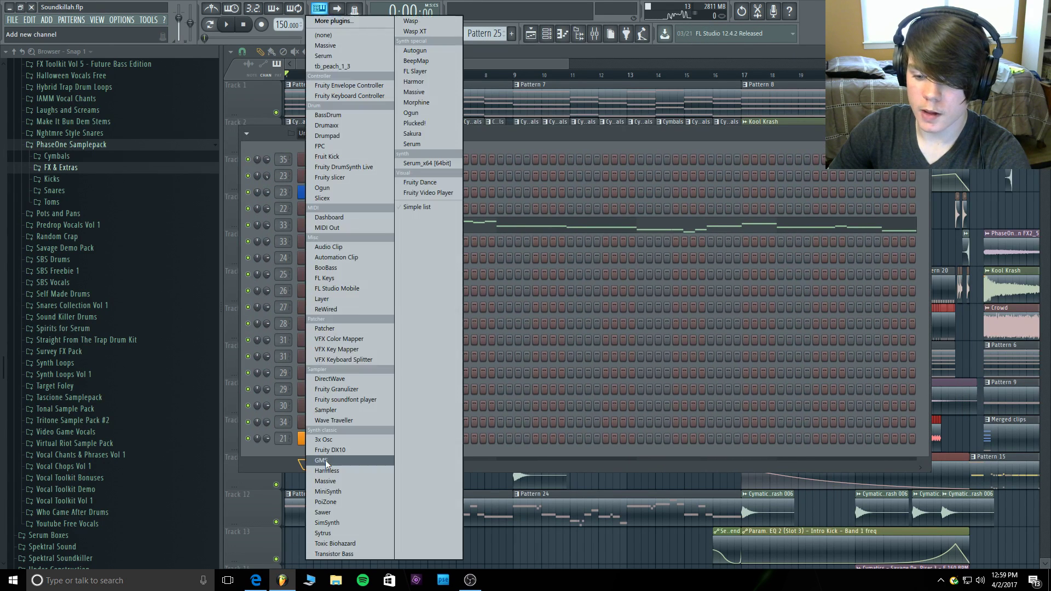
left_click(432, 144)
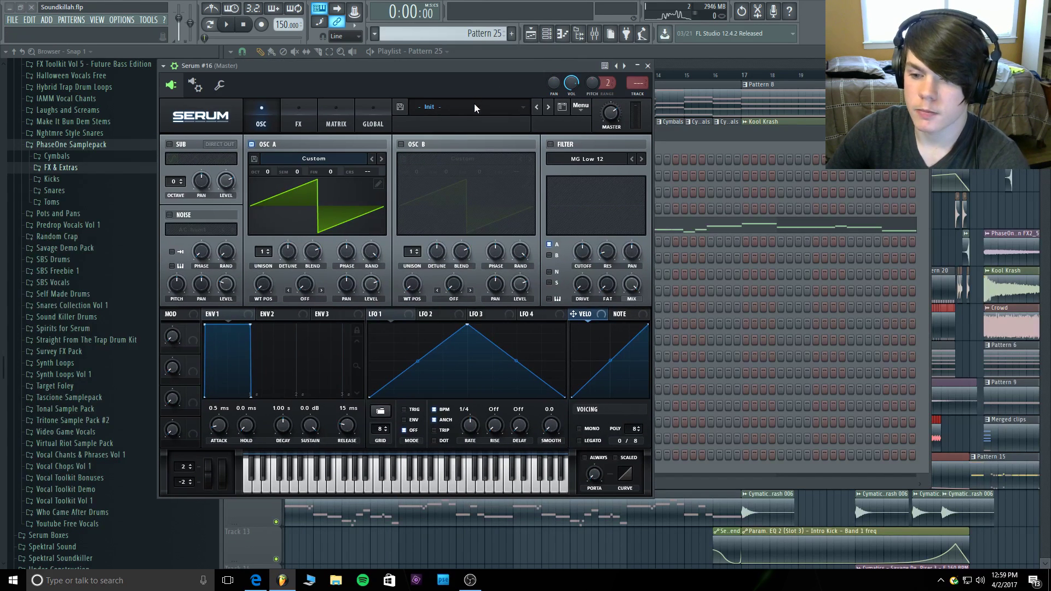
Load the plucked preset PL Beepy ting in Serum #16, and switch to the following preset, PL Big Bells.
left_click(475, 104)
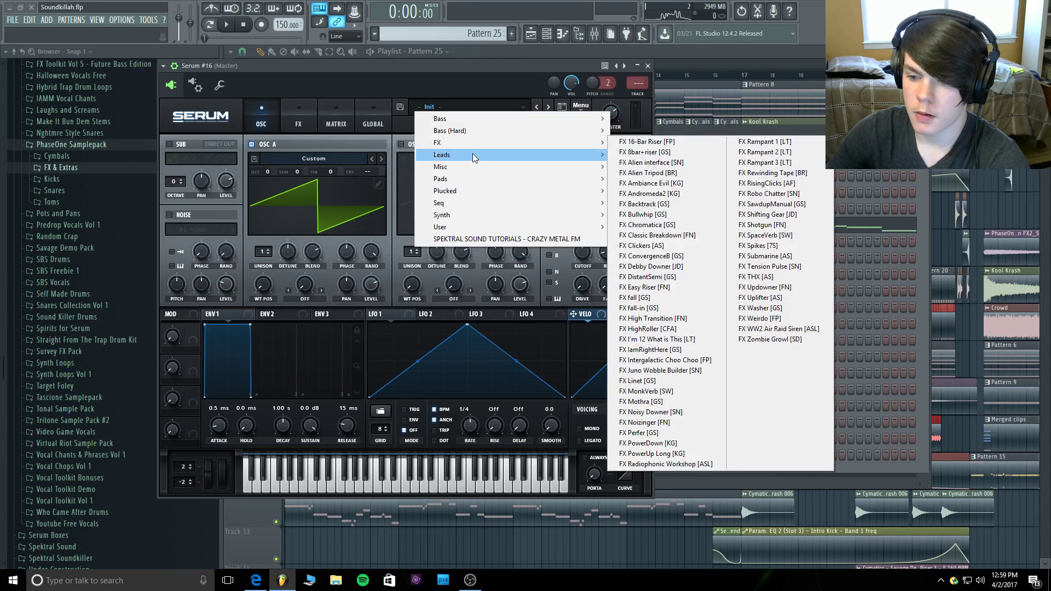
mouse_move(469, 188)
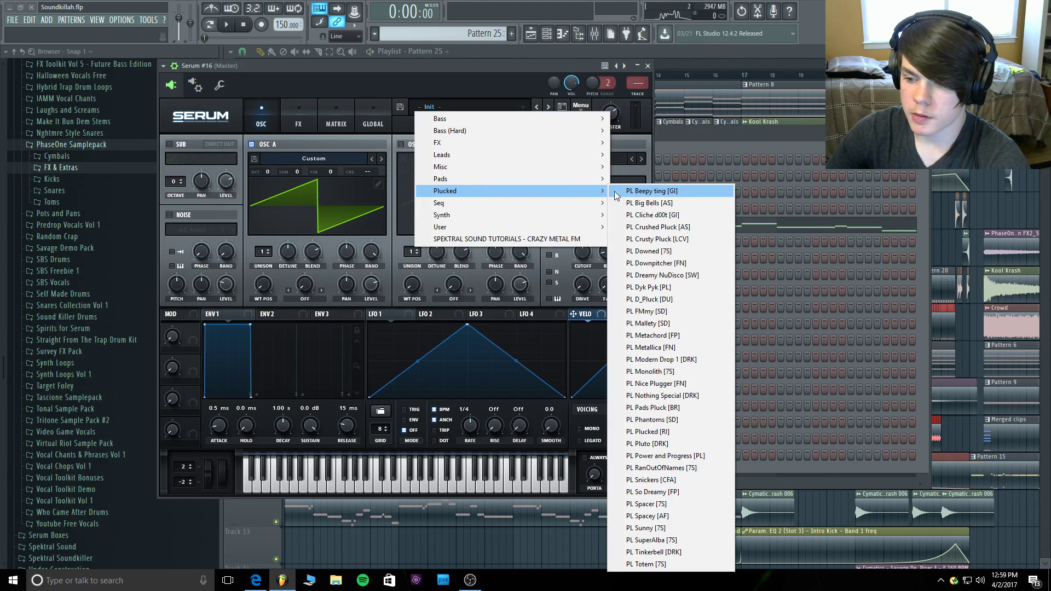
left_click(636, 192)
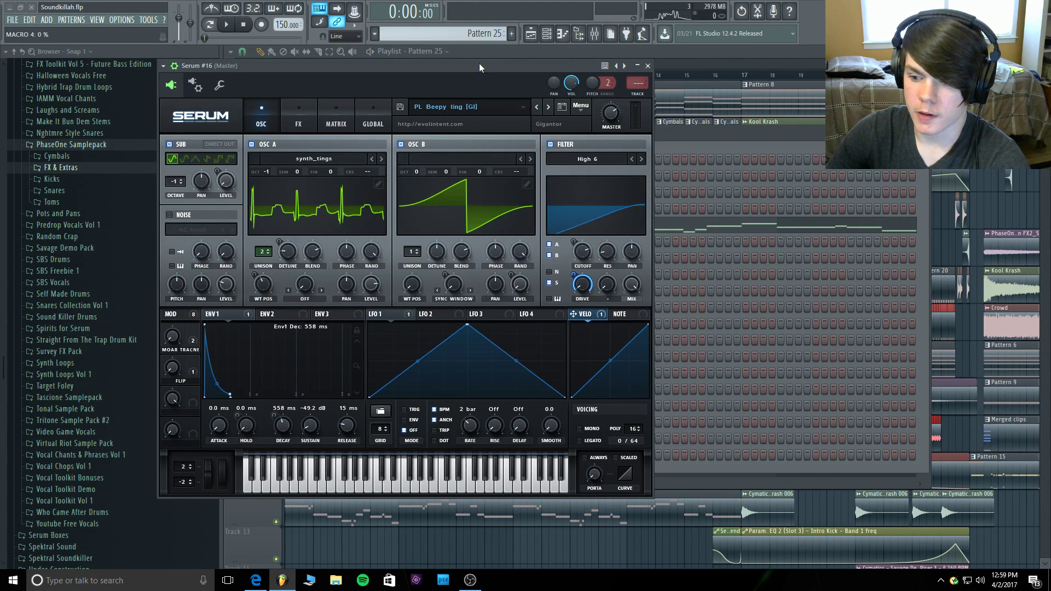
left_click(549, 106)
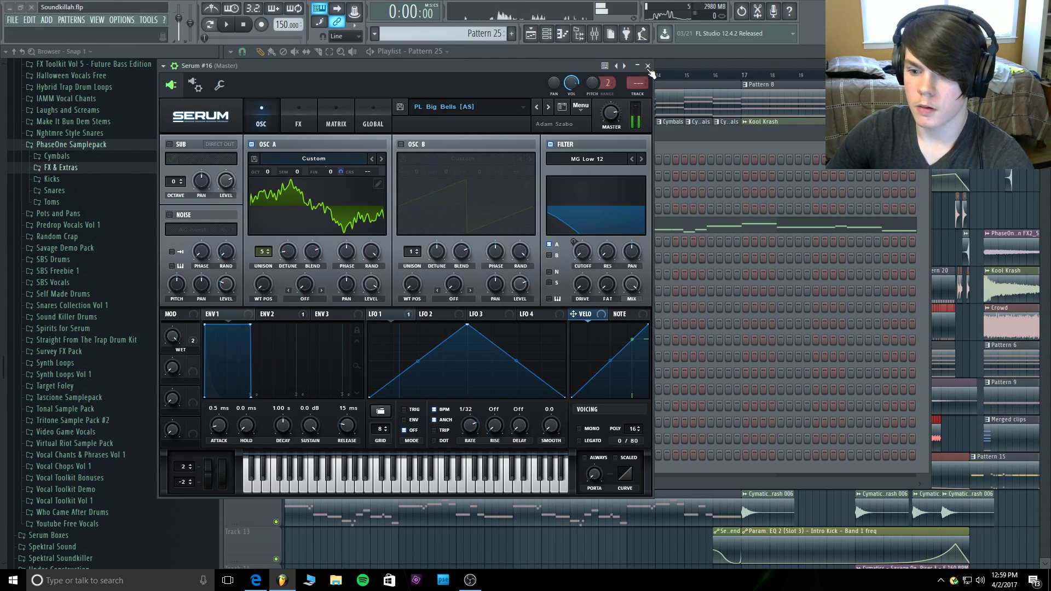
In the Big Bells effects, set the delay's filter bandwidth to 3.9 and the reverb size to 48%, and display envelope 2.
mouse_move(176, 368)
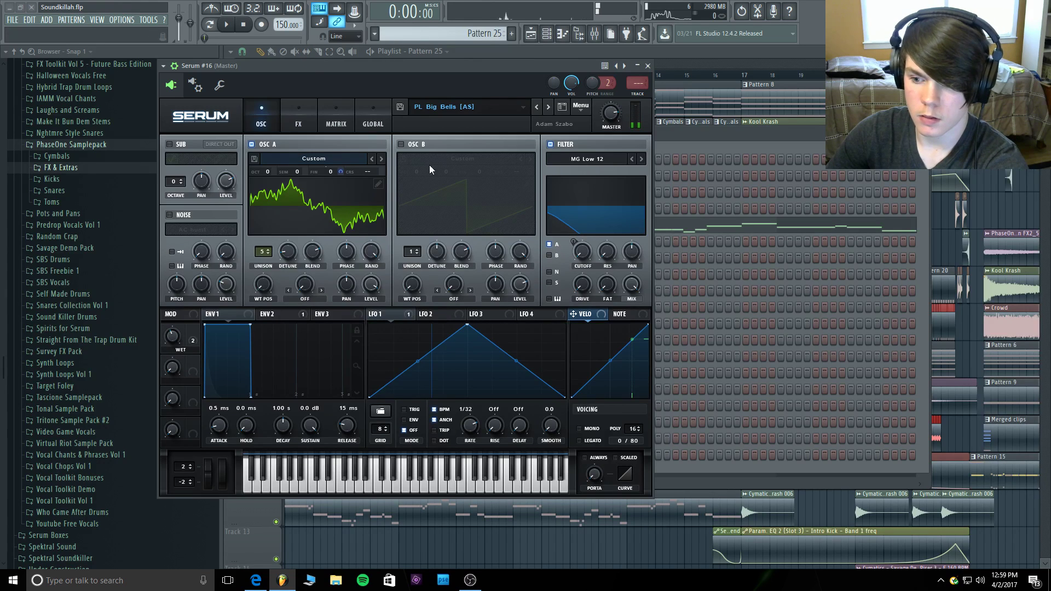
left_click(306, 112)
left_click_drag(482, 149, 488, 155)
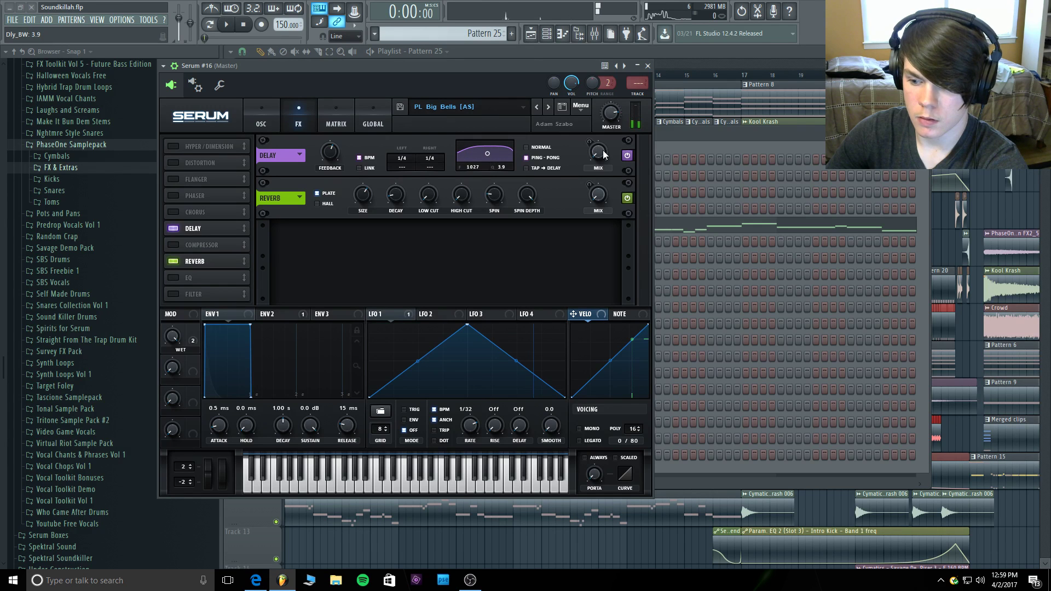
left_click(268, 315)
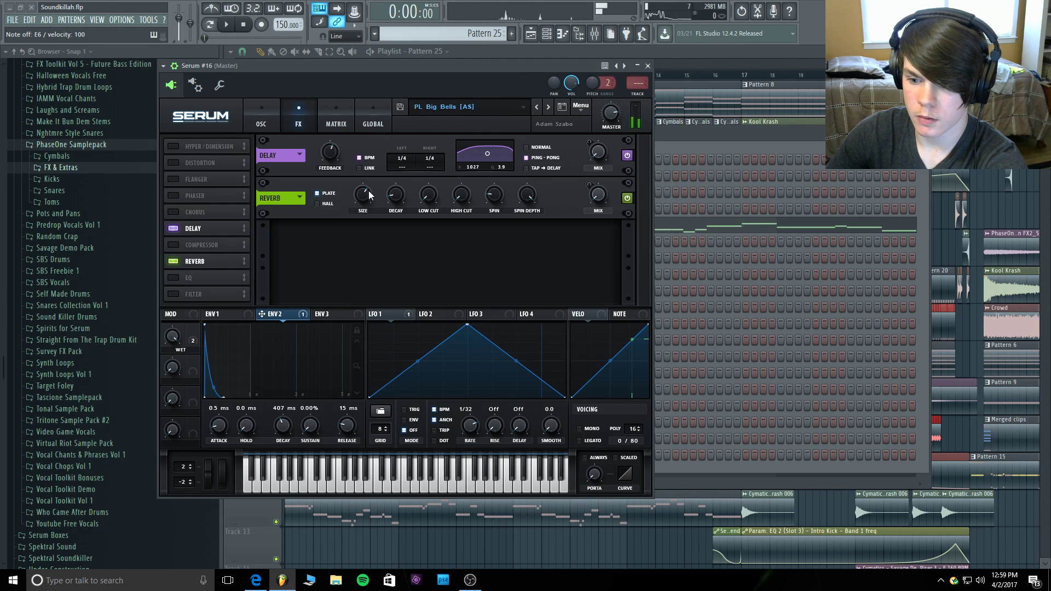
left_click_drag(370, 196, 366, 219)
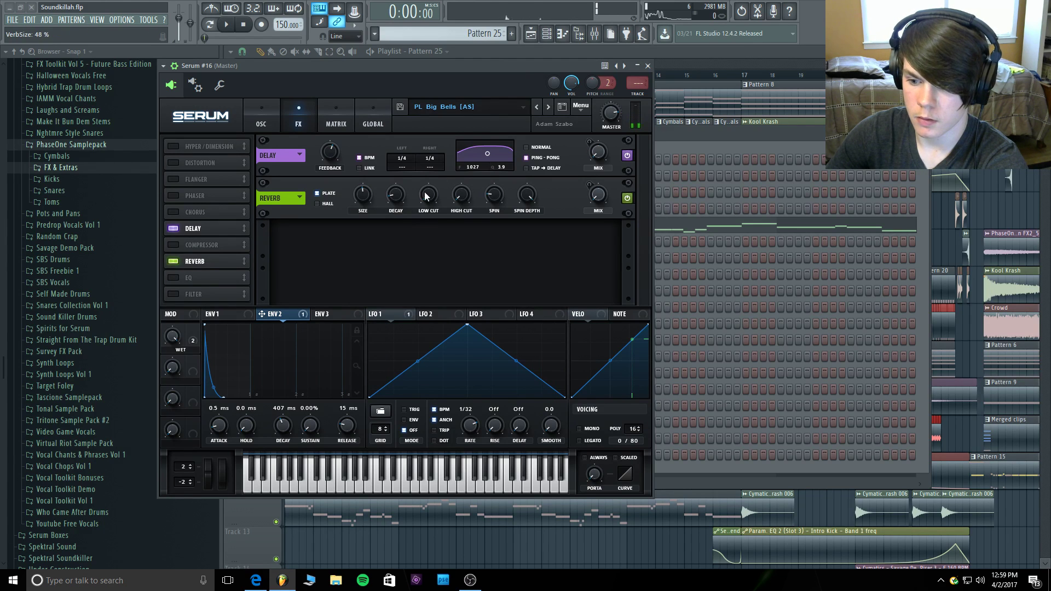
Adjust the reverb's low cut and high cut while auditioning a note on Serum #16.
left_click_drag(428, 195, 430, 160)
key("e")
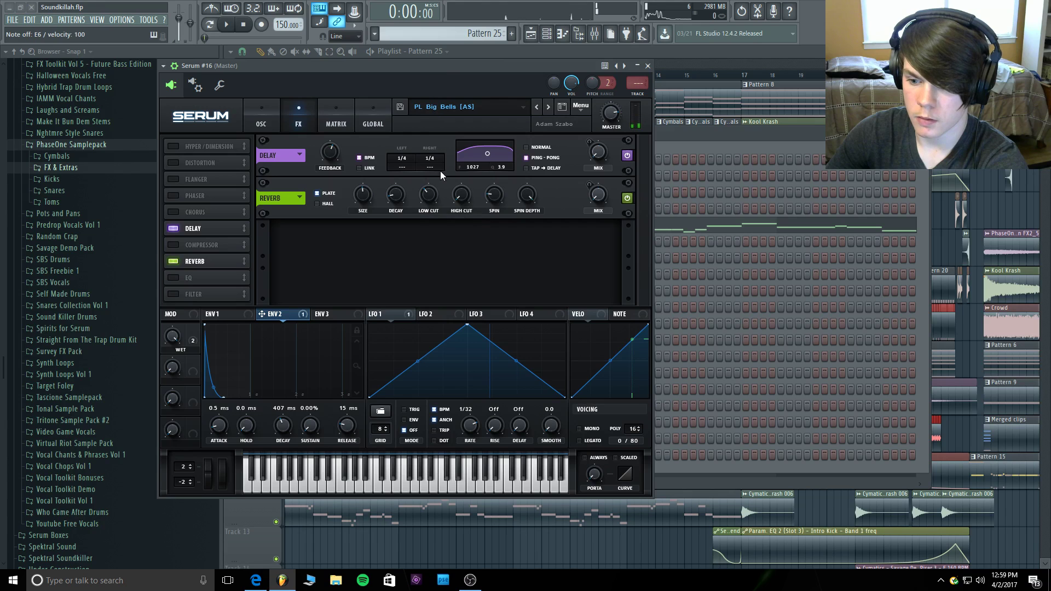
left_click_drag(429, 195, 431, 216)
left_click_drag(443, 68, 445, 74)
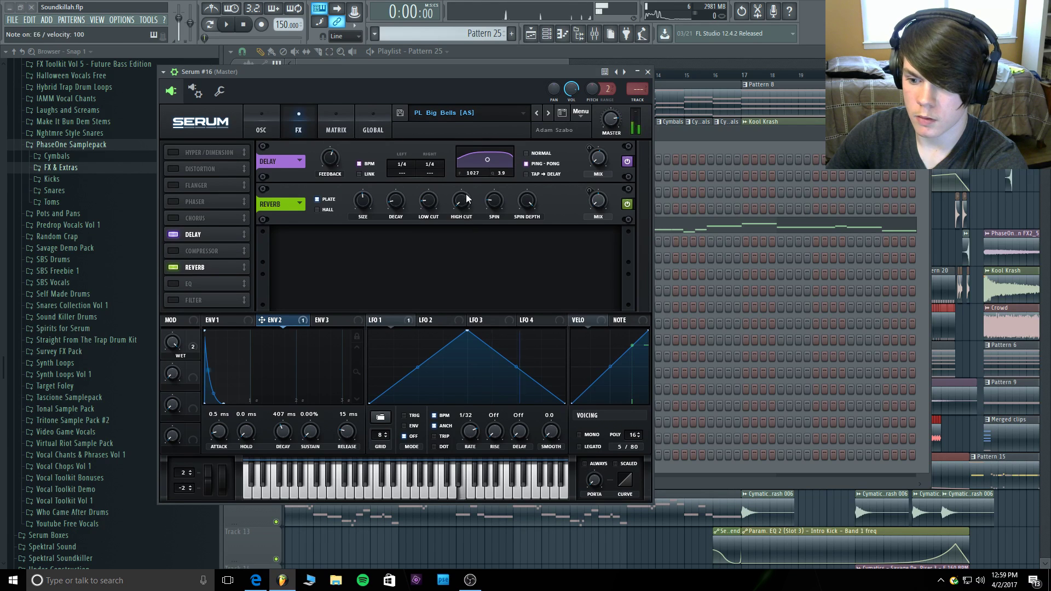
left_click_drag(465, 193, 465, 185)
key("e")
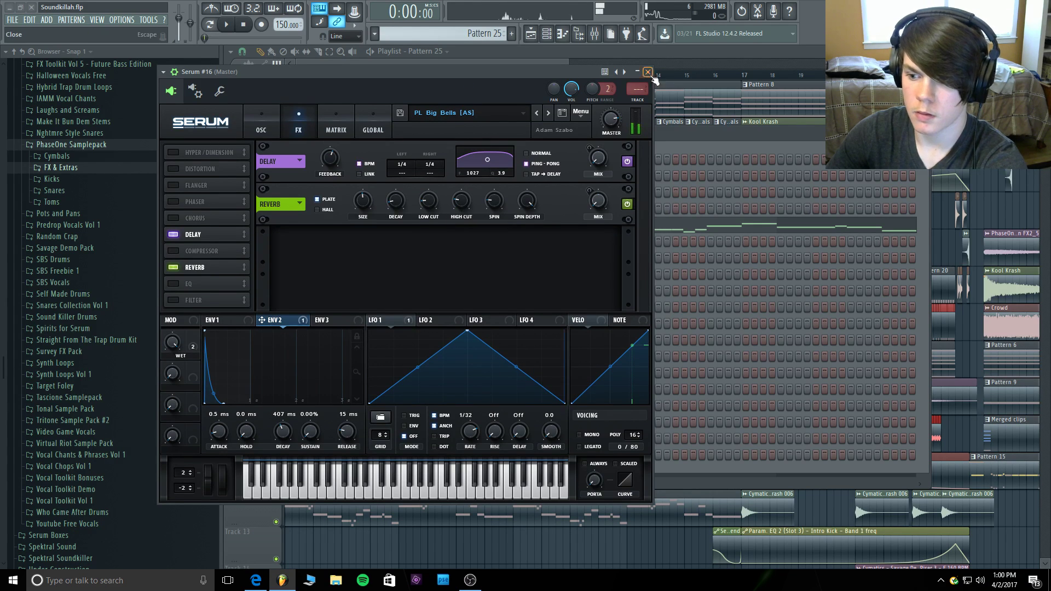
Close Serum #16, copy the Serum #11 notes to the Serum #16 channel, and remove them from Serum #11.
left_click(648, 72)
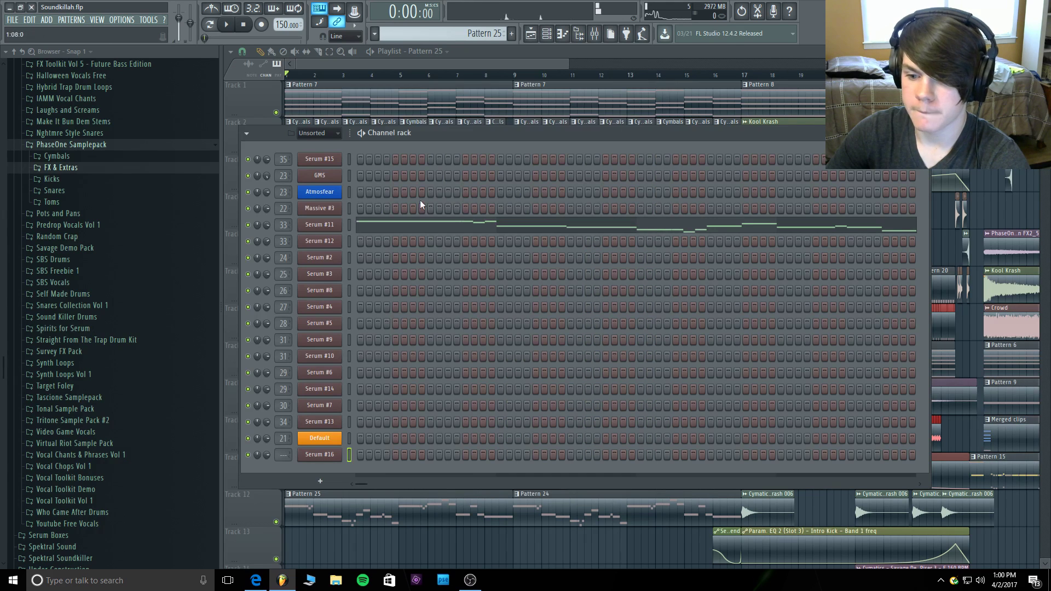
right_click(327, 221)
right_click(328, 459)
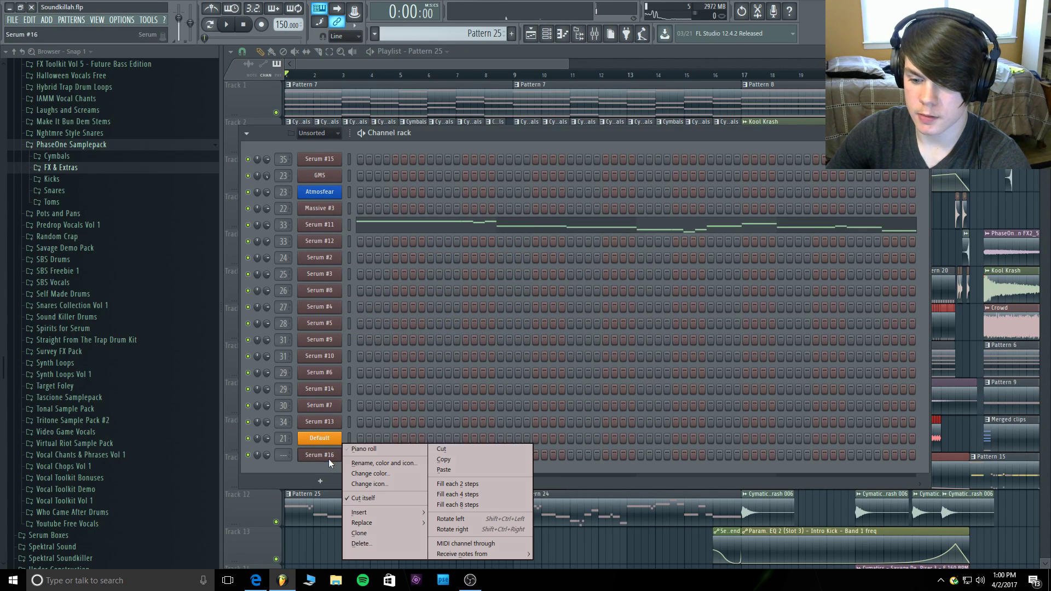
left_click(443, 470)
right_click(334, 227)
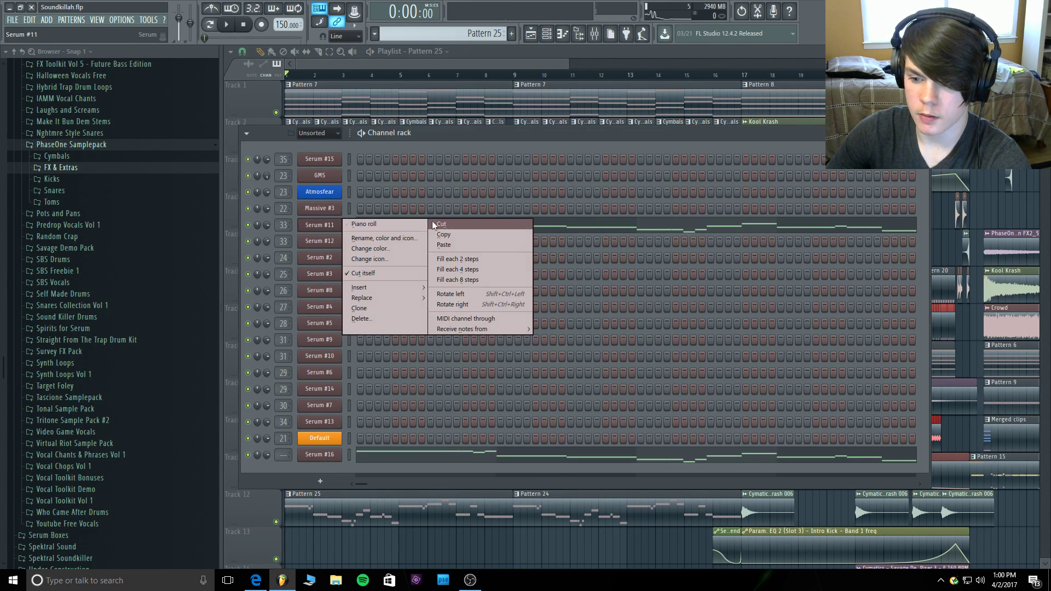
left_click(438, 223)
Play the pattern, turn off Serum #16's delay, and remove all modulators from the reverb mix, leaving it at 27%.
key("space")
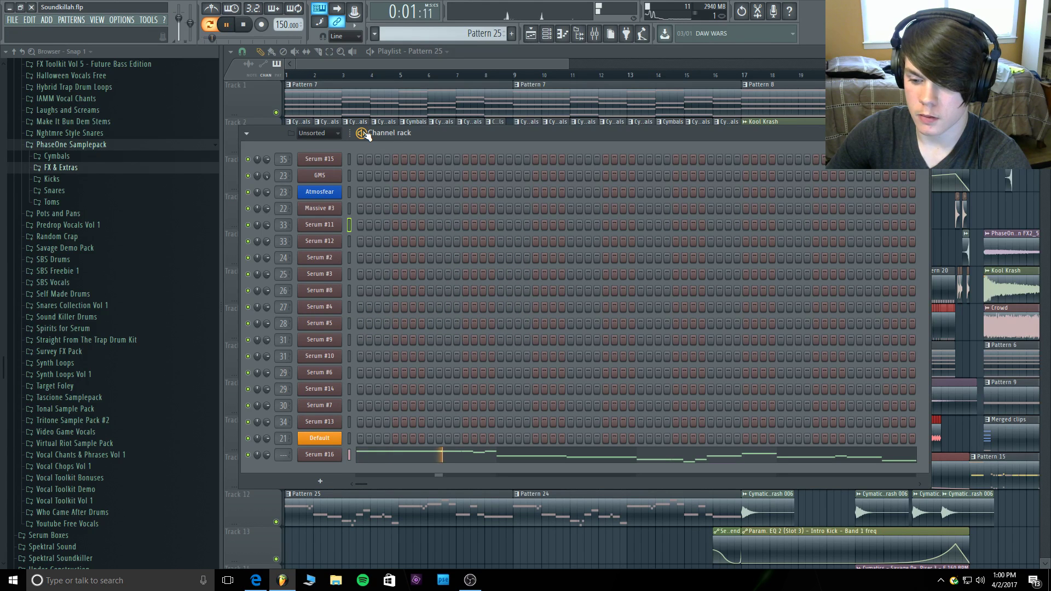
left_click(331, 457)
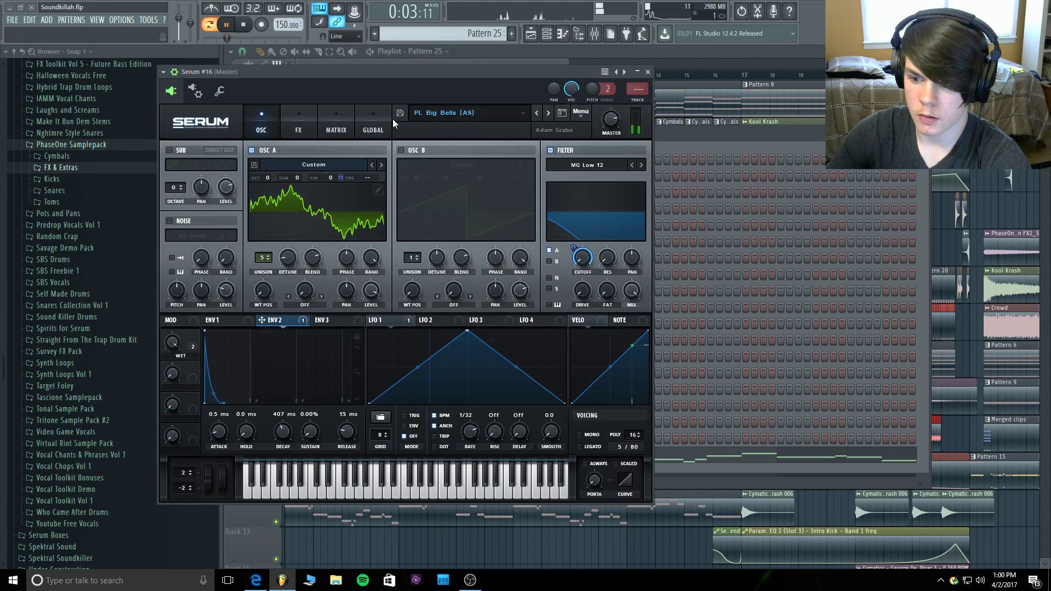
left_click(299, 118)
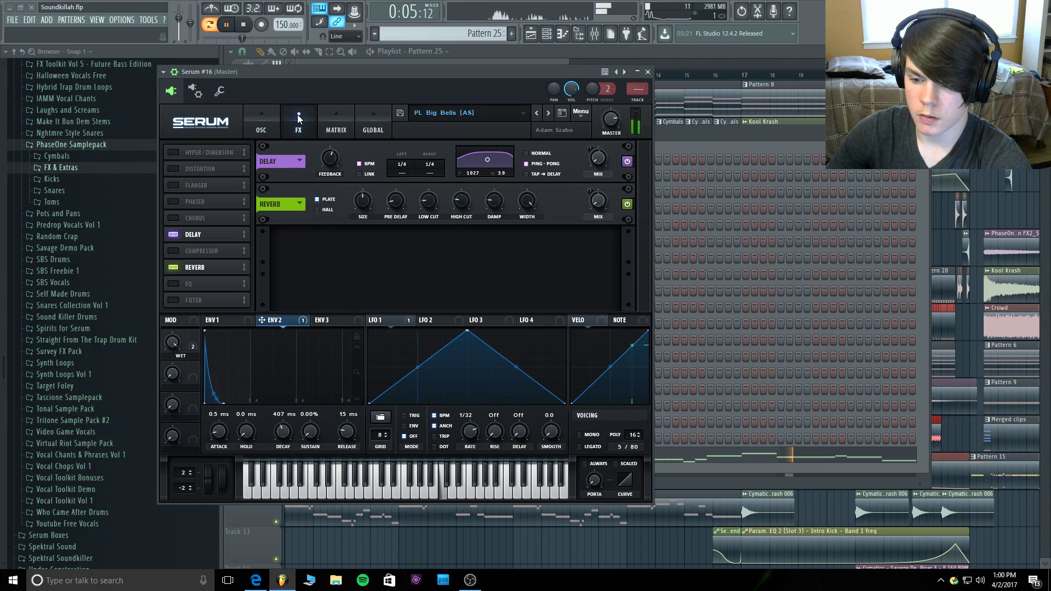
left_click(172, 234)
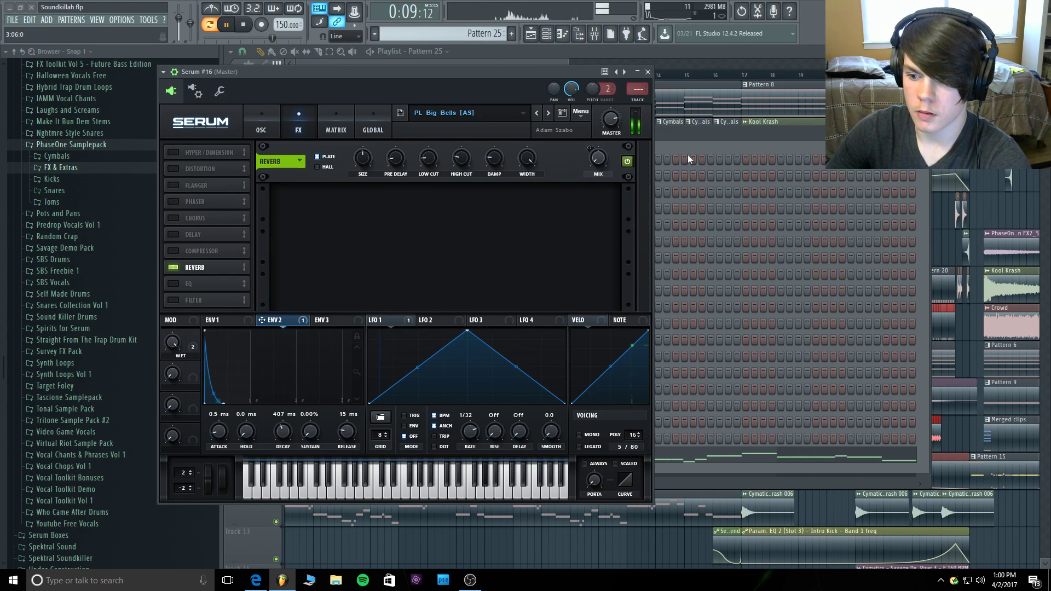
right_click(598, 156)
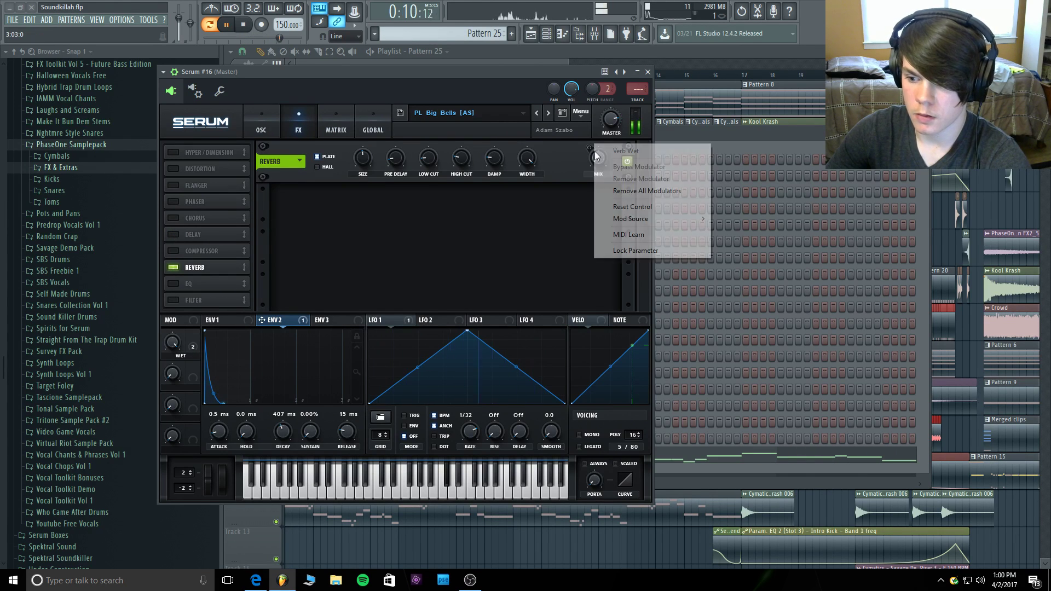
left_click(618, 191)
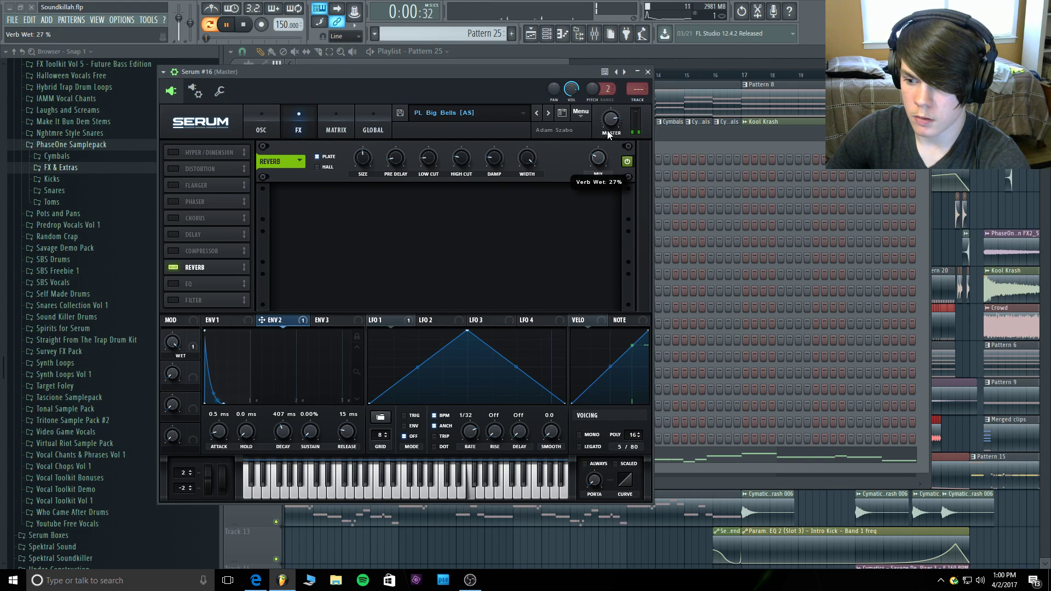
Turn the delay back on, remove all modulators from its mix, set the mix to 43%, and reset and fine-tune its feedback.
left_click(174, 235)
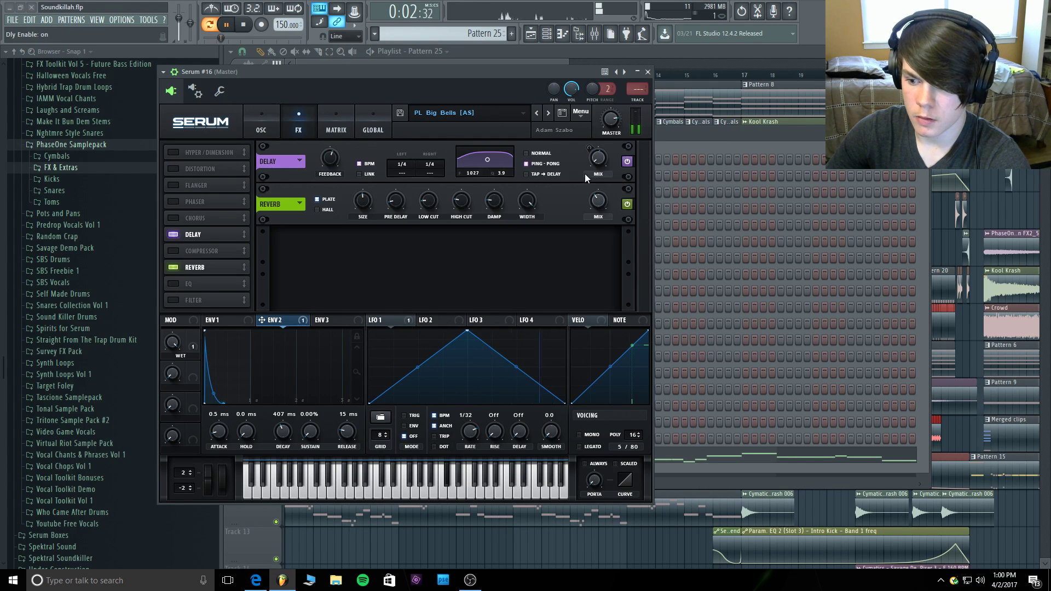
right_click(596, 160)
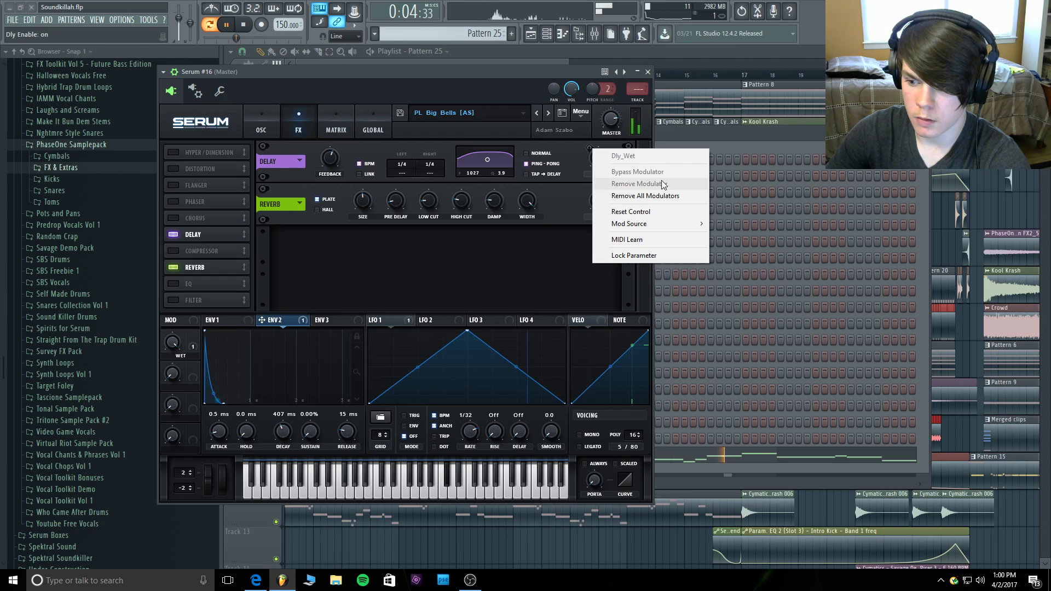
left_click(661, 196)
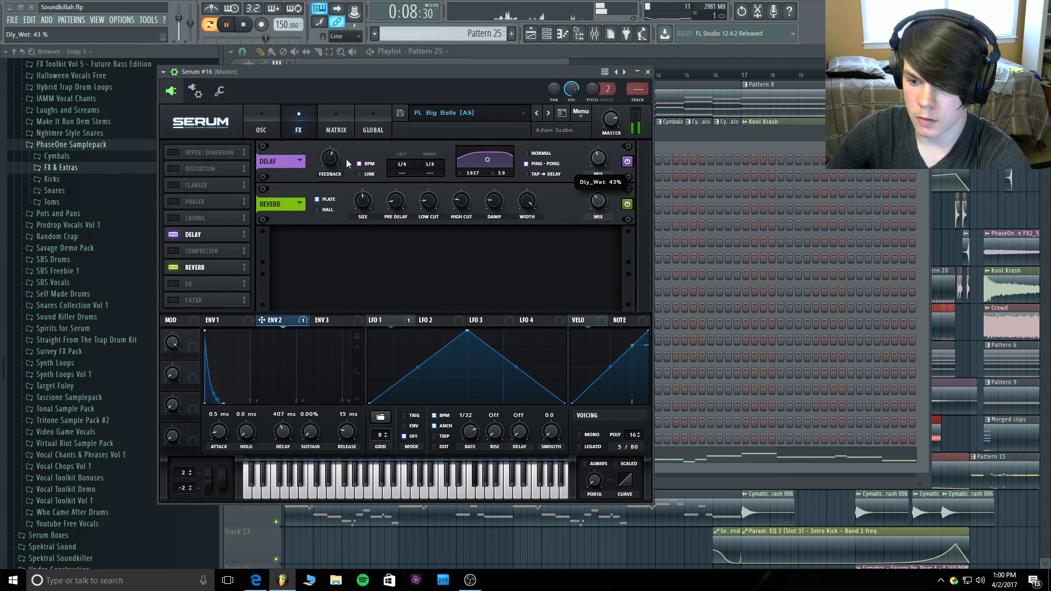
right_click(331, 154)
left_click(380, 213)
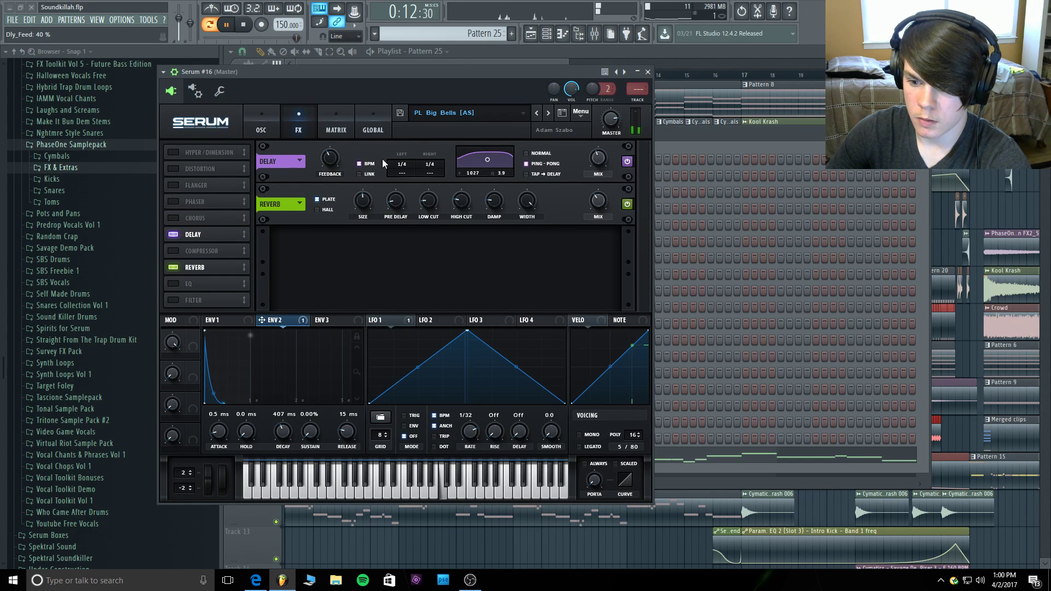
left_click_drag(331, 157, 332, 140)
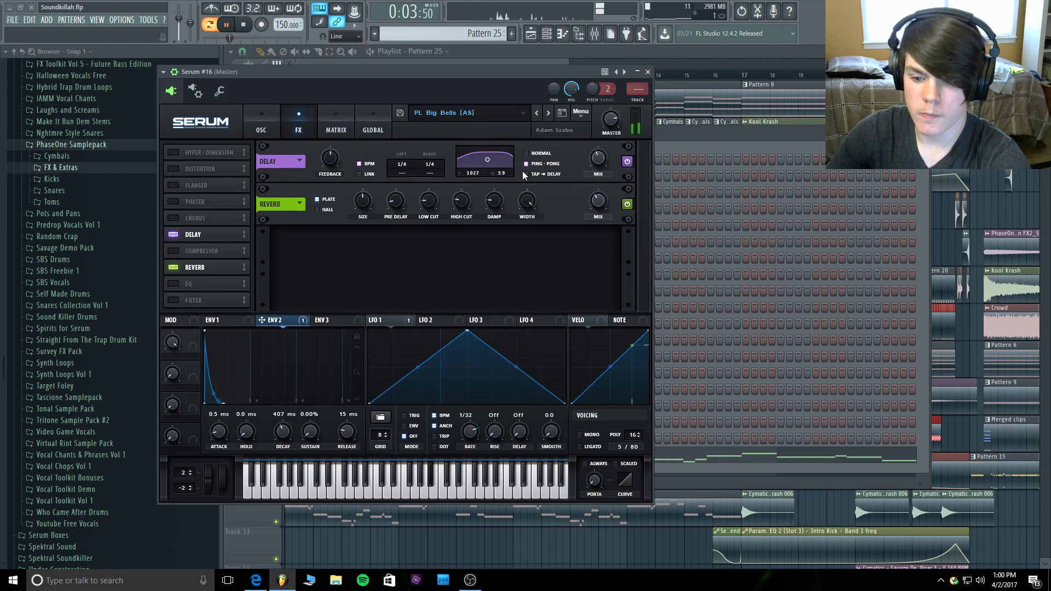
Return oscillator A's octave to 0, stop playback, and close Serum #16 and the channel rack.
left_click(263, 129)
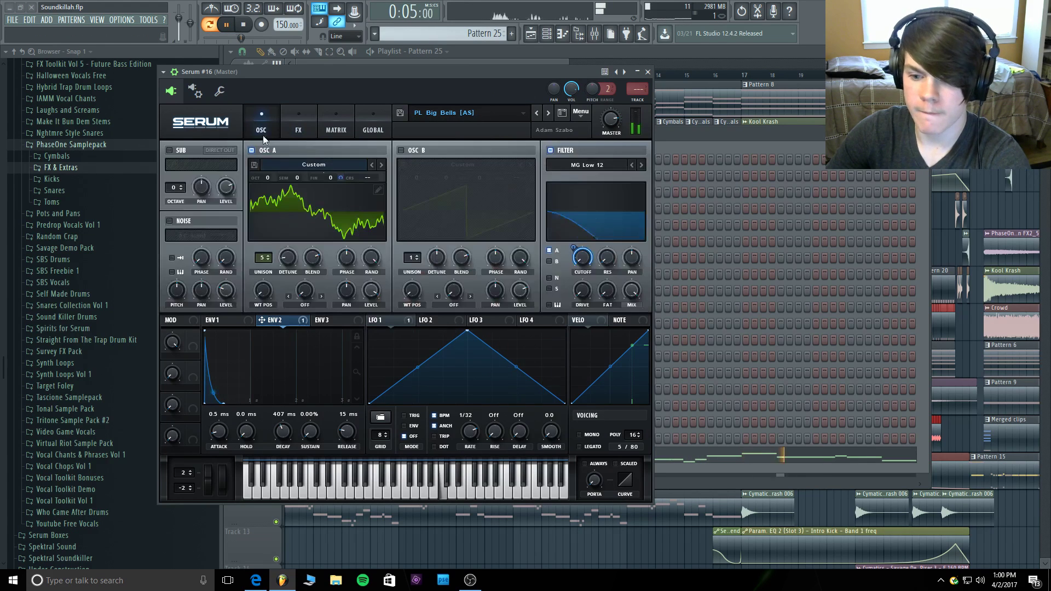
double_click(265, 178)
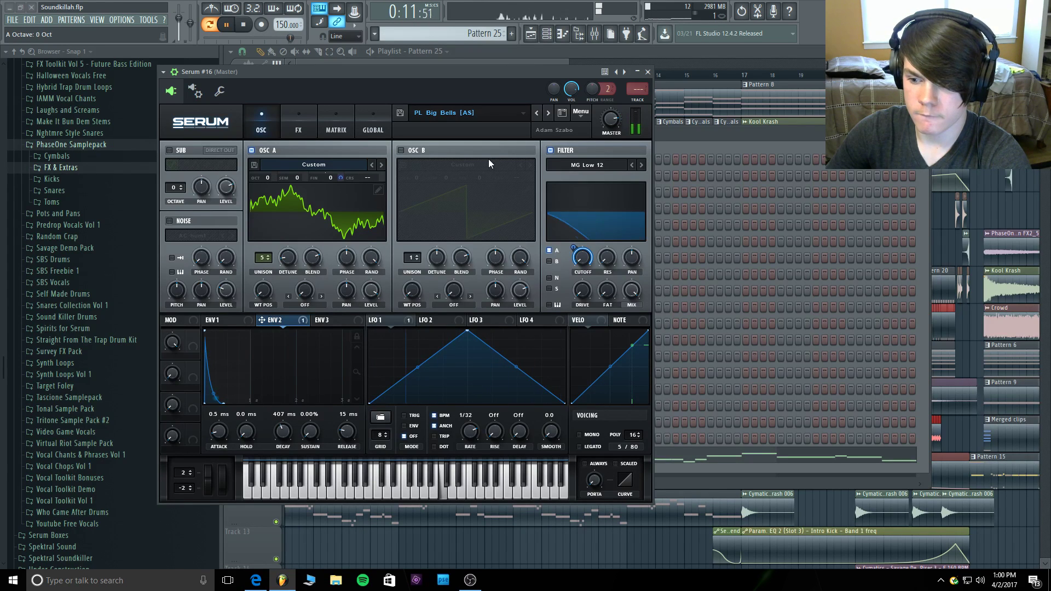
left_click(648, 72)
key("space")
left_click(638, 60)
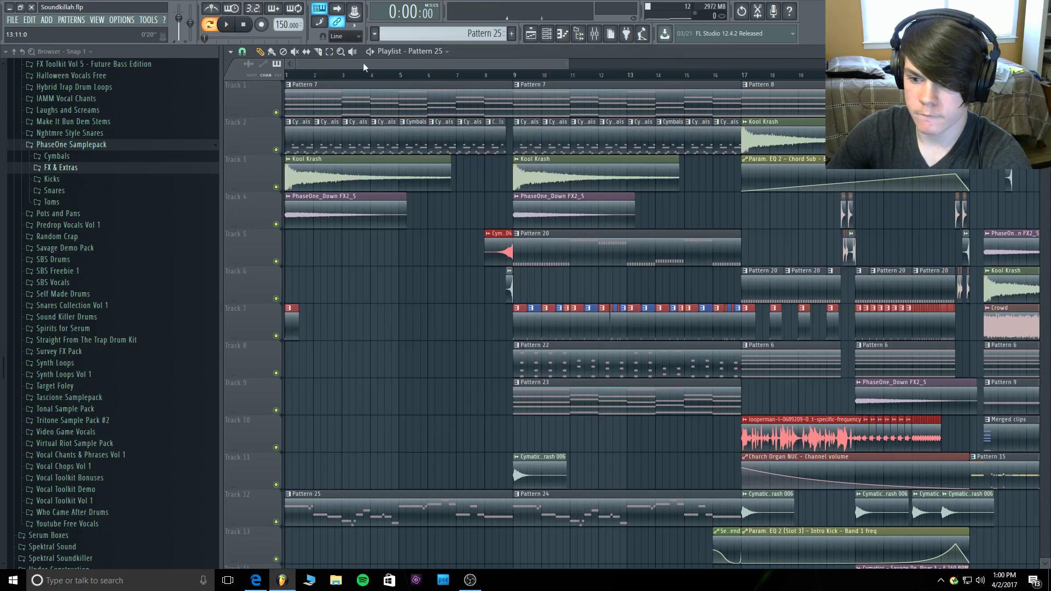
Play the intro from the start, and look briefly at the Serum #16 notes and velocities in the piano roll.
key("space")
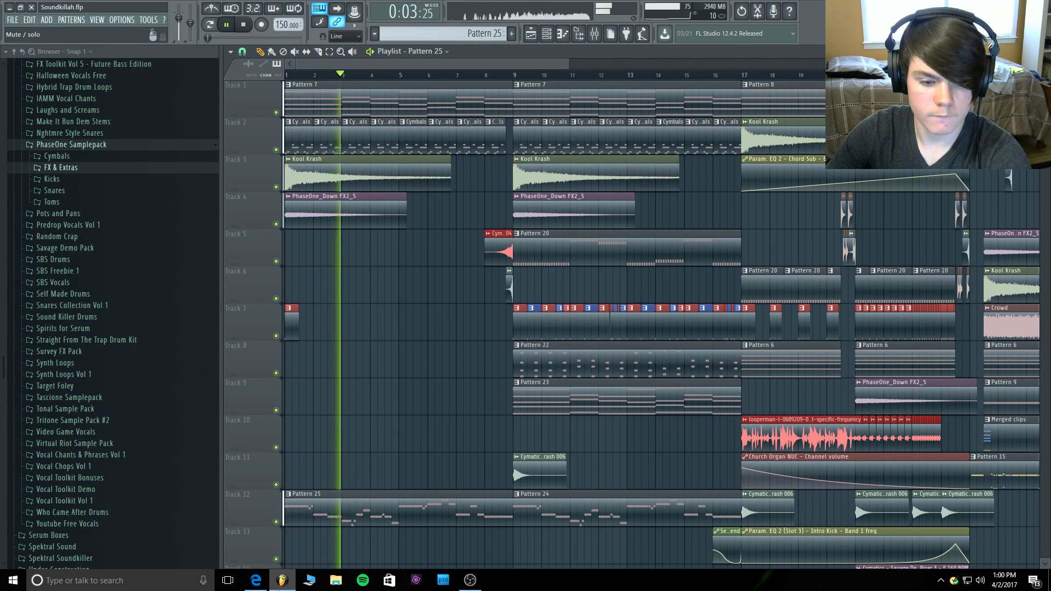
mouse_move(282, 580)
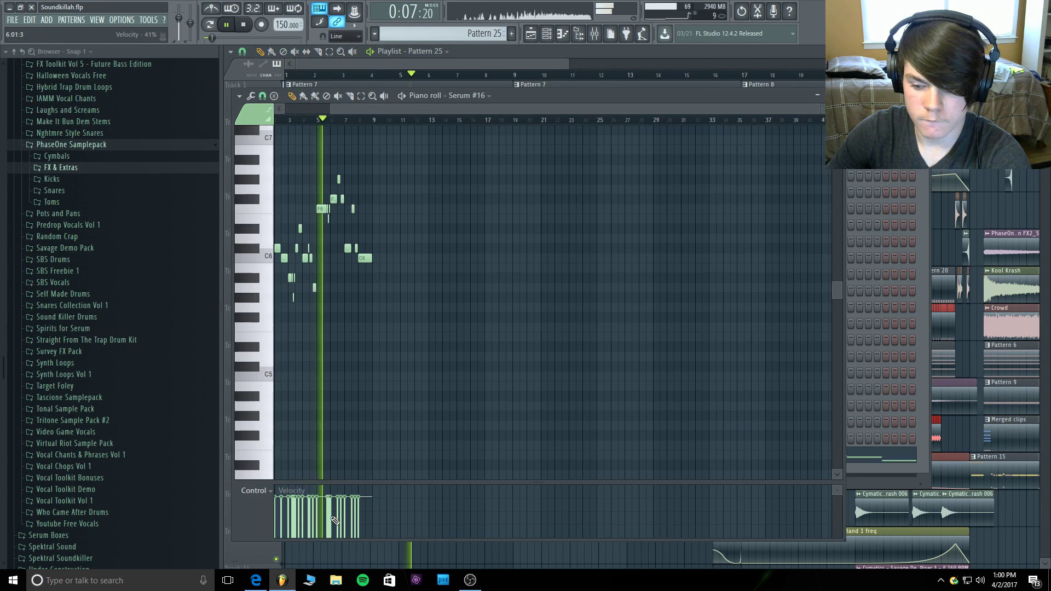
double_click(315, 502)
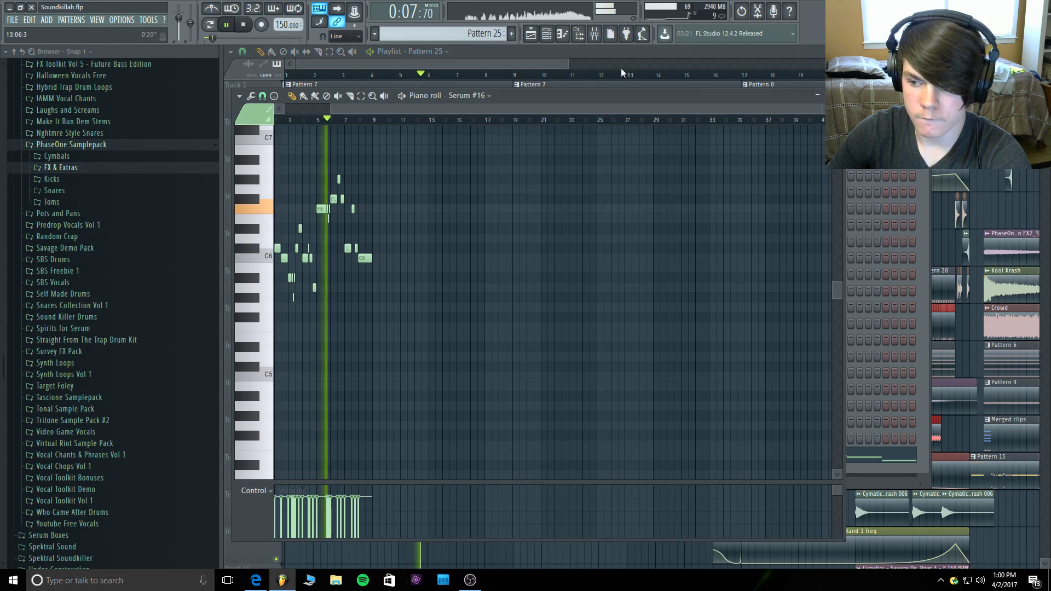
left_click(838, 95)
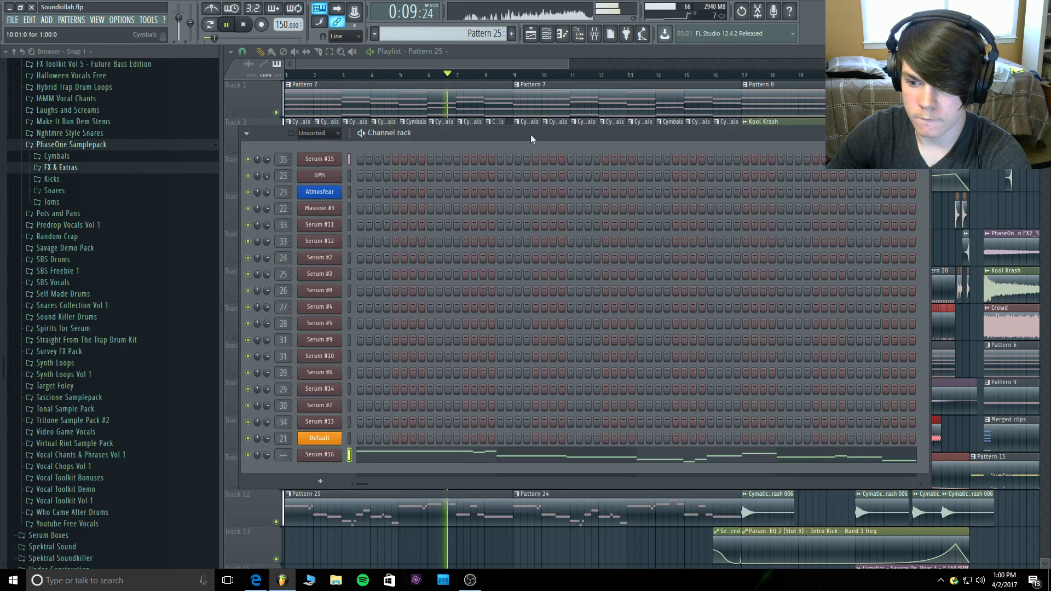
Stop playback and replace the Serum #16 channel's instrument with Massive.
left_click_drag(504, 134, 506, 109)
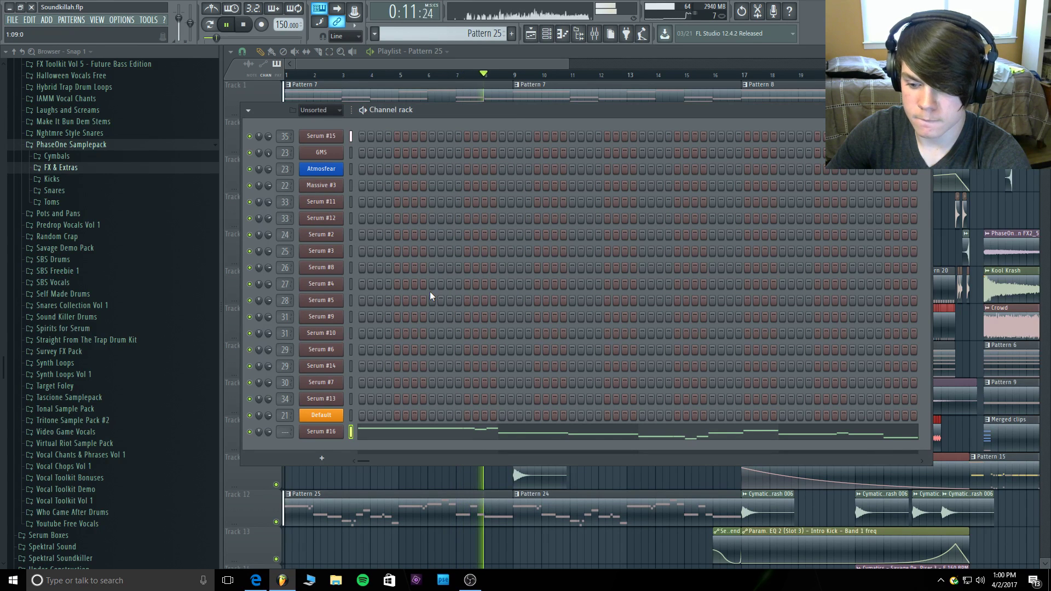
key("space")
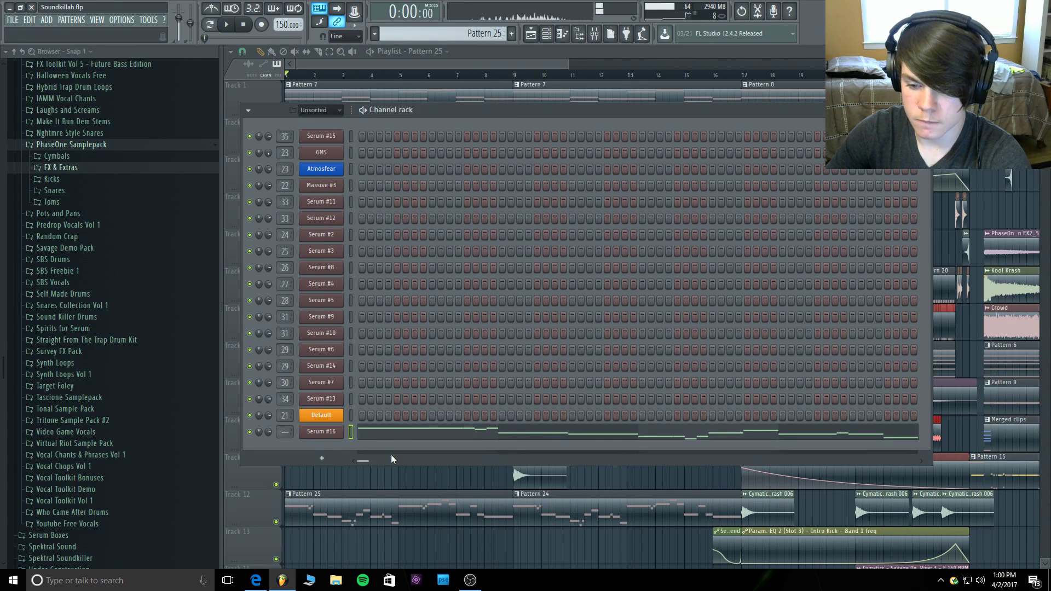
right_click(325, 436)
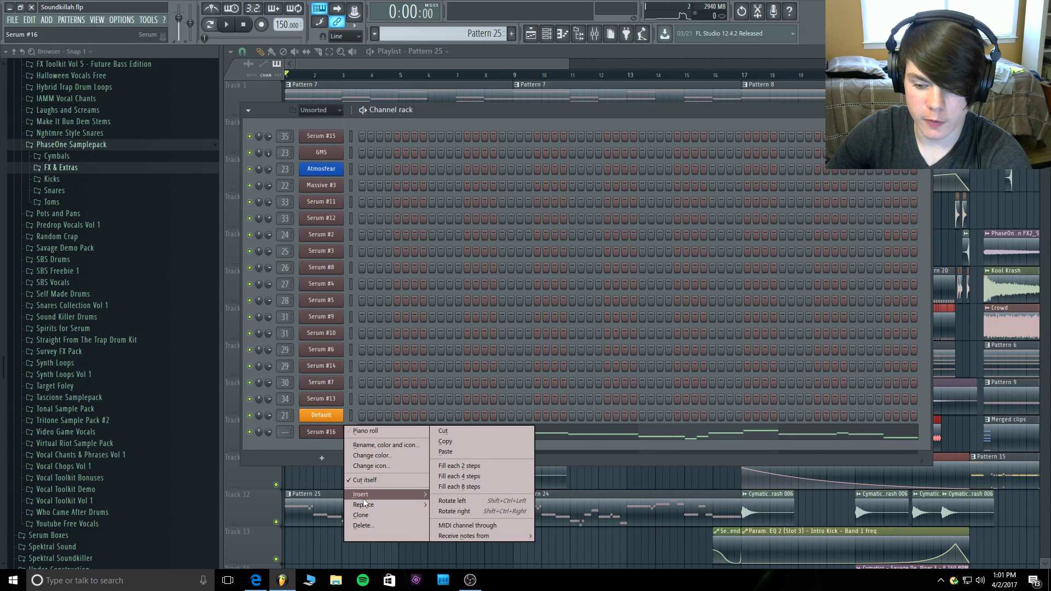
mouse_move(377, 504)
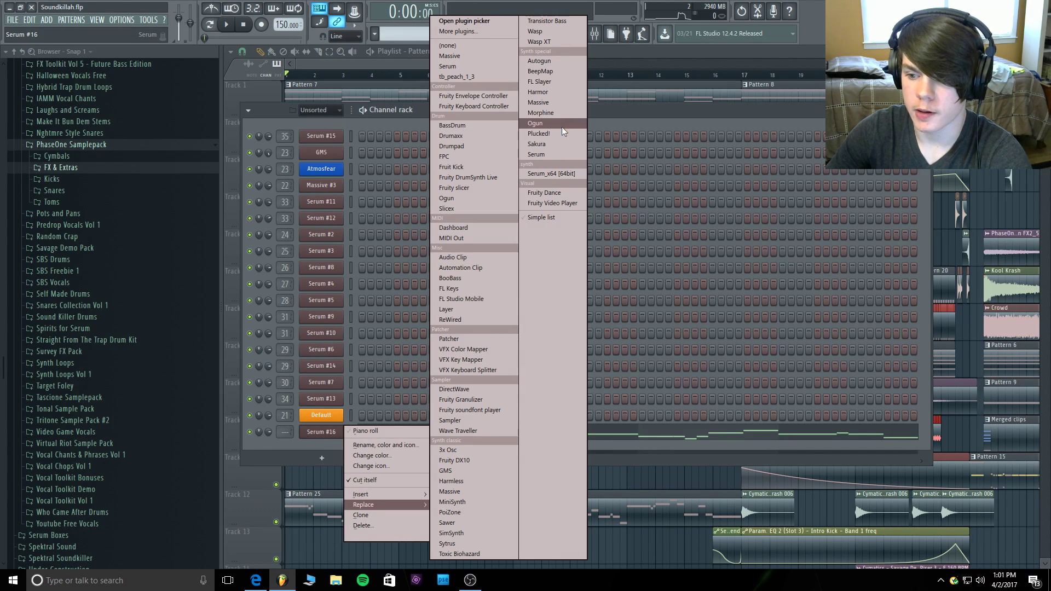
left_click(564, 104)
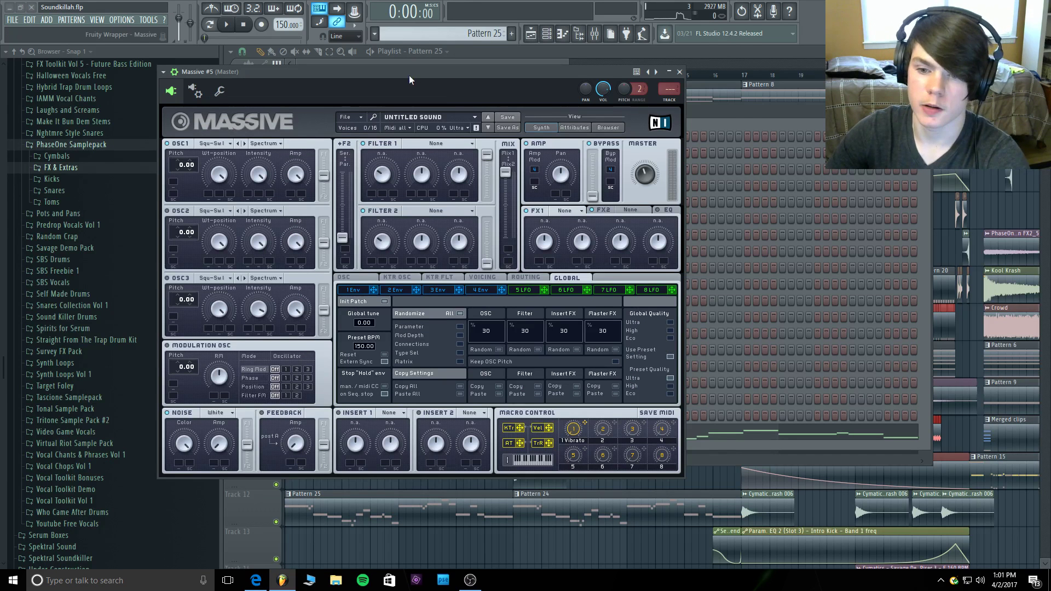
Load the Square Bell sound from the Synths folder into Massive #5.
left_click_drag(409, 74, 476, 57)
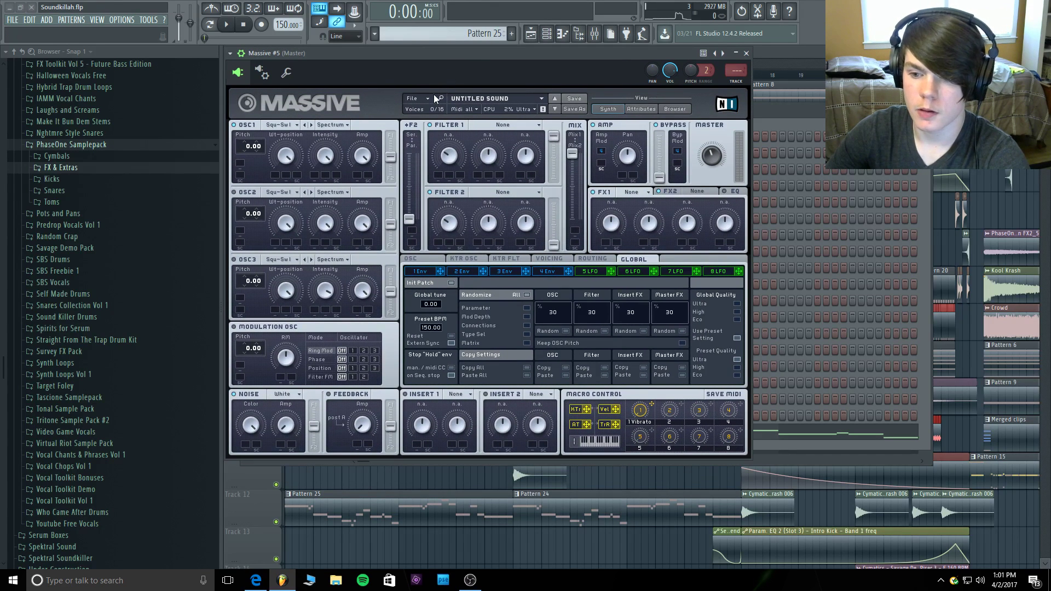
left_click(419, 98)
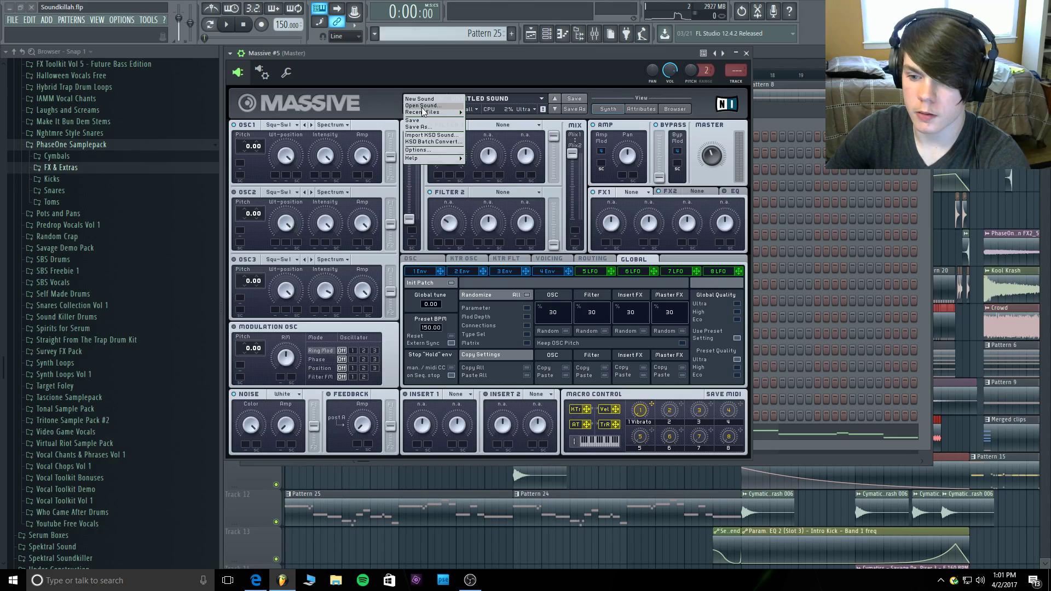
left_click(422, 105)
scroll(227, 174, "down", 5)
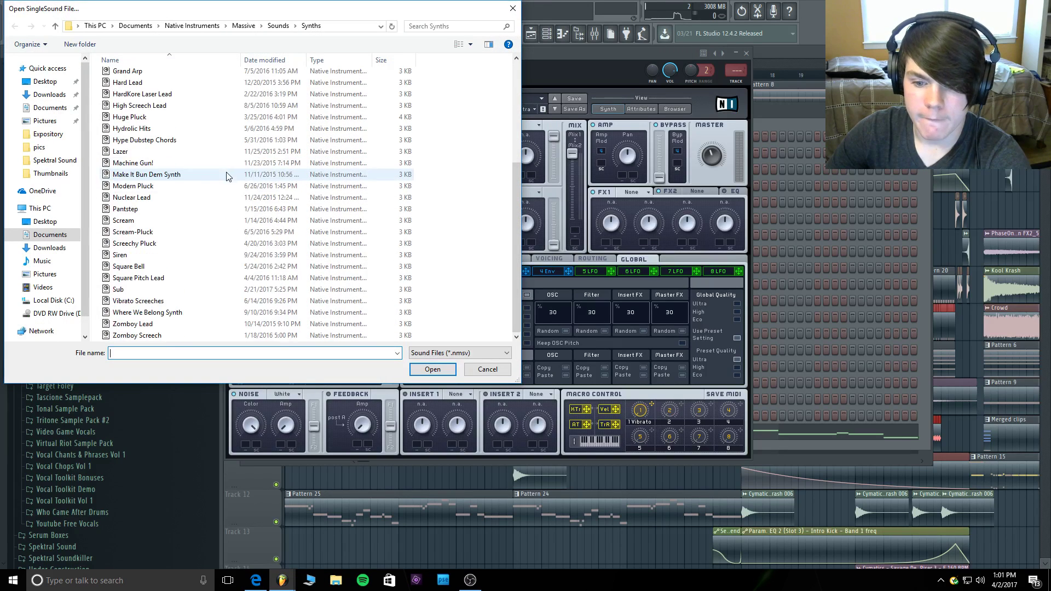
double_click(186, 268)
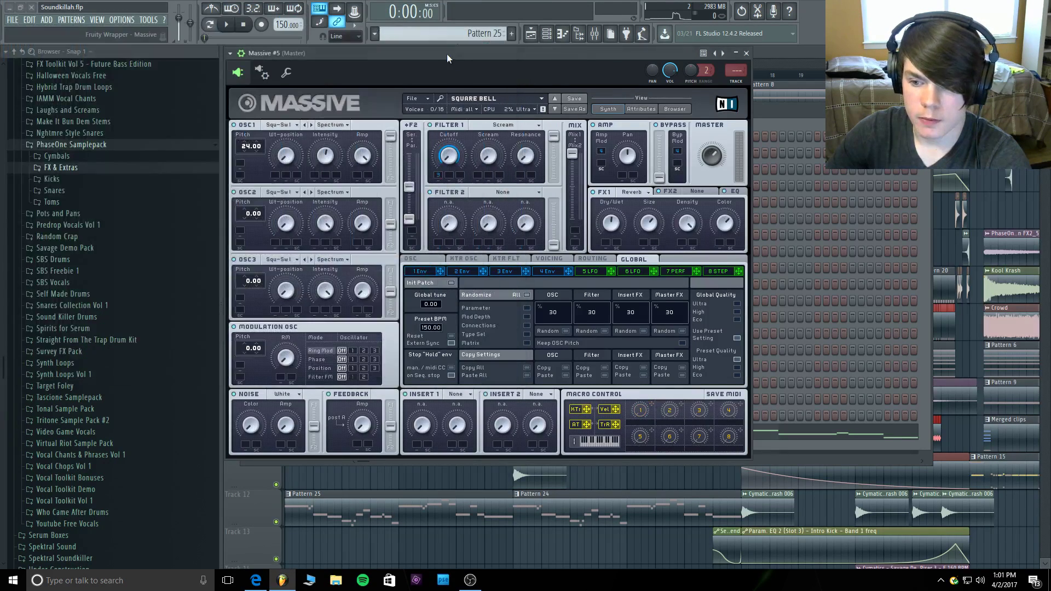
Audition the bell, set Massive's oscillator 1 pitch to 12.00 and master volume to 52 during playback, and close Massive.
key("m")
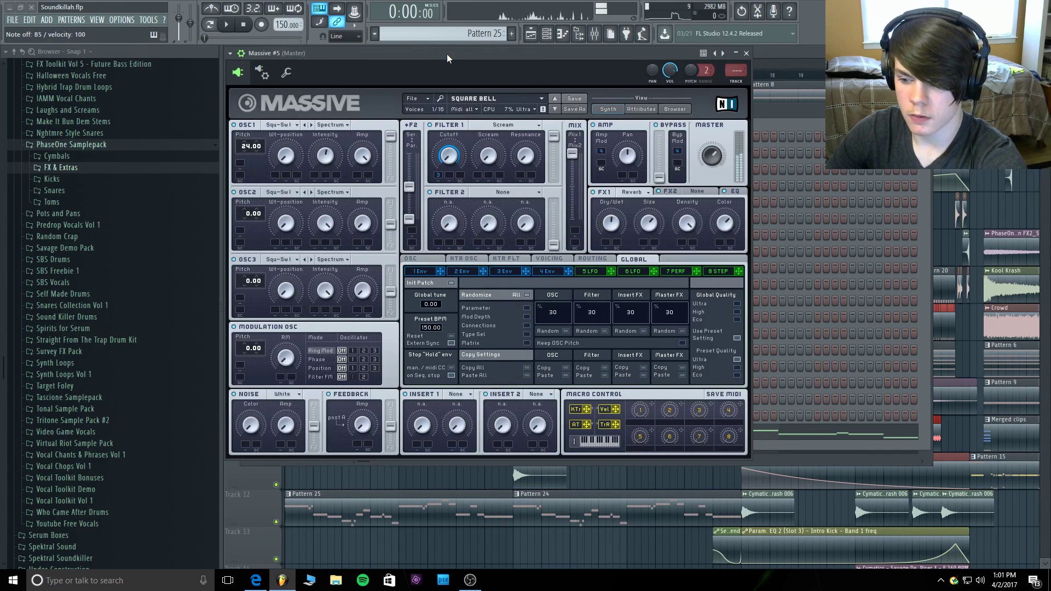
key("m")
key("m")
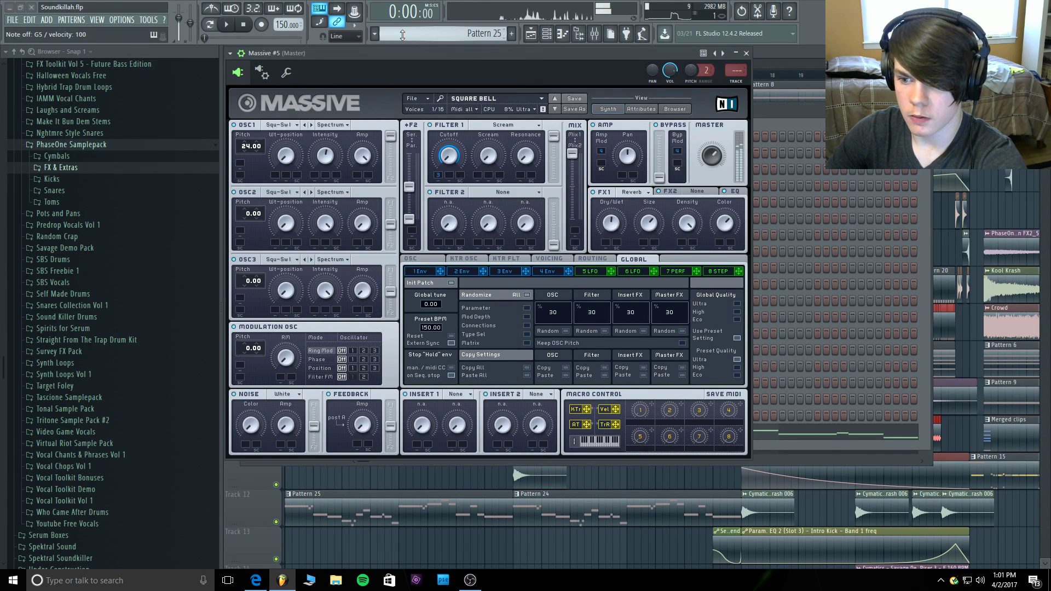
left_click(226, 24)
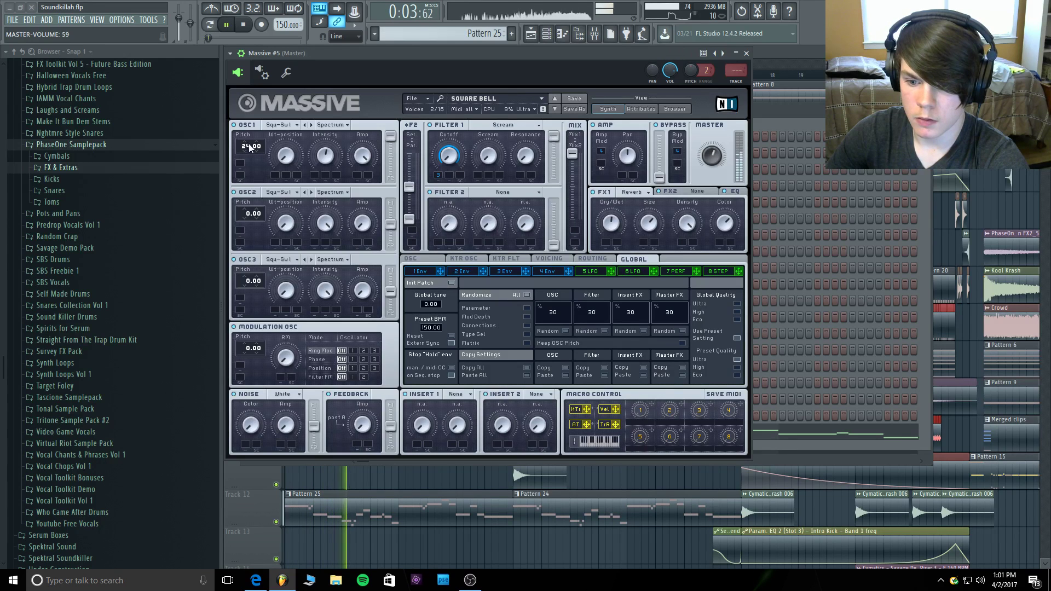
left_click_drag(249, 147, 247, 154)
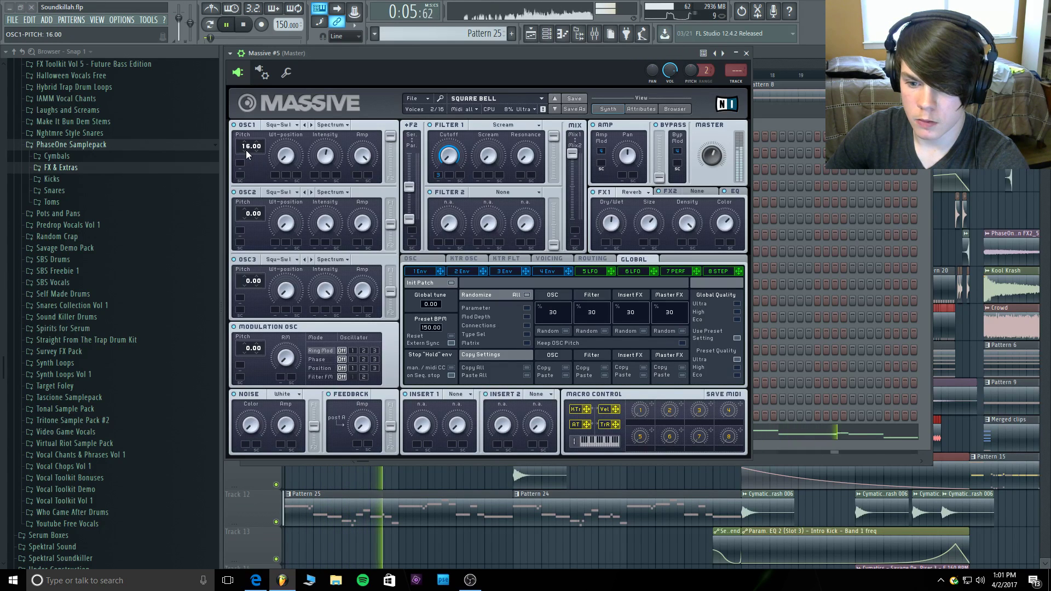
scroll(245, 150, "down", 7)
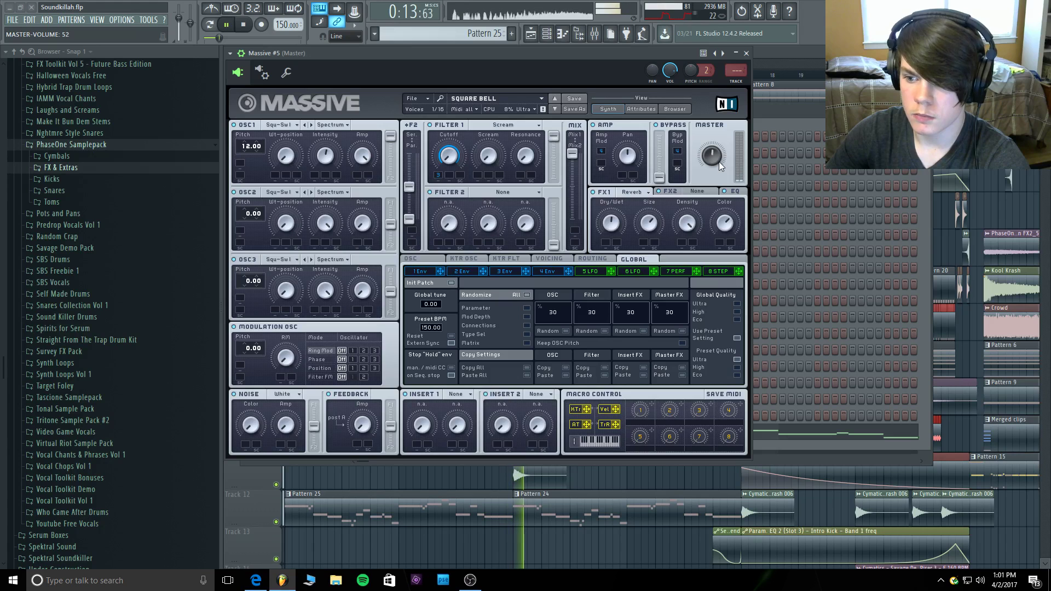
left_click(746, 53)
key("space")
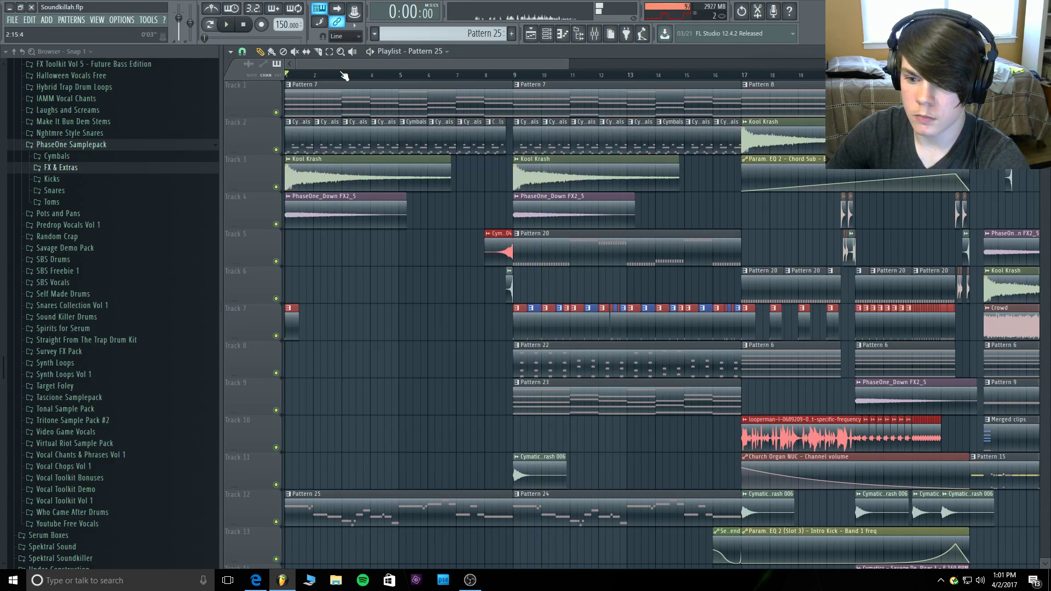
Move the Pattern 25 clip at bar 1 down to Track 13 and open its Massive #5 notes.
scroll(432, 318, "down", 4)
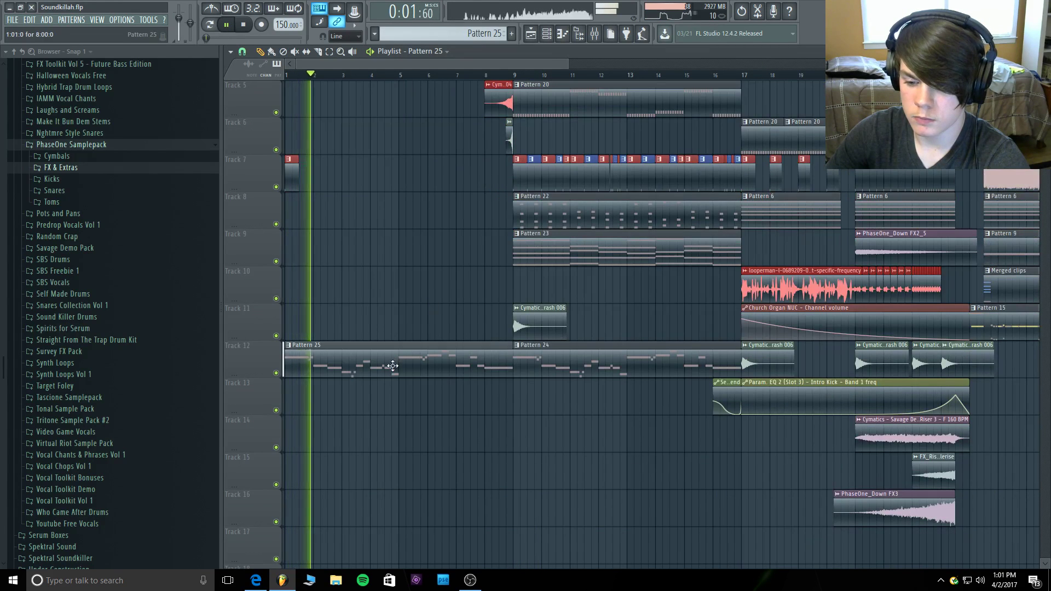
left_click_drag(387, 363, 387, 407)
double_click(388, 406)
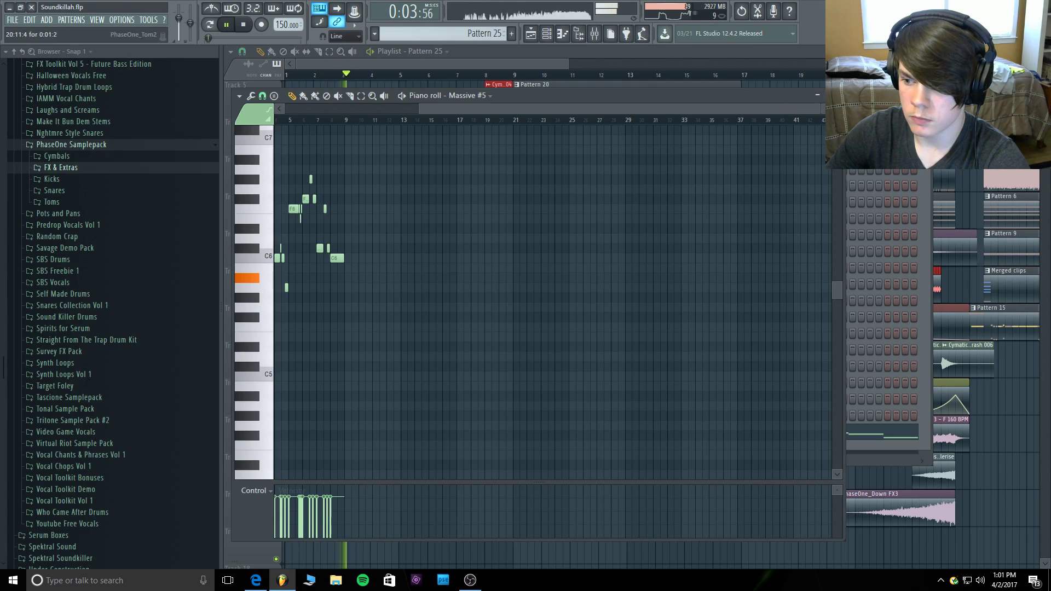
Lower Massive #5's master volume to 43, raise its EQ high shelf boost to 64, and close Massive and the channel rack.
key("F6")
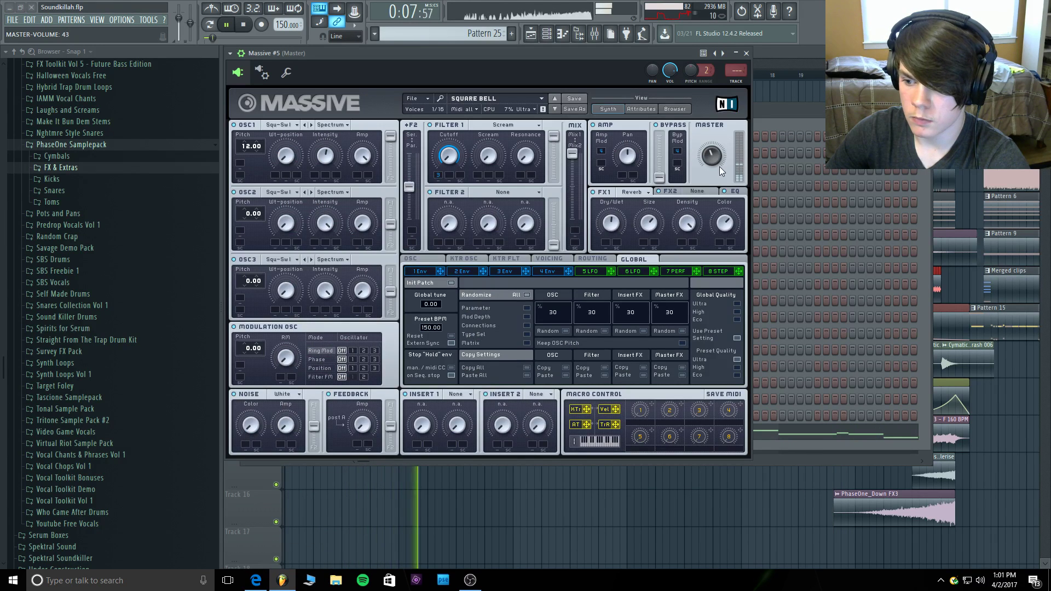
left_click(732, 191)
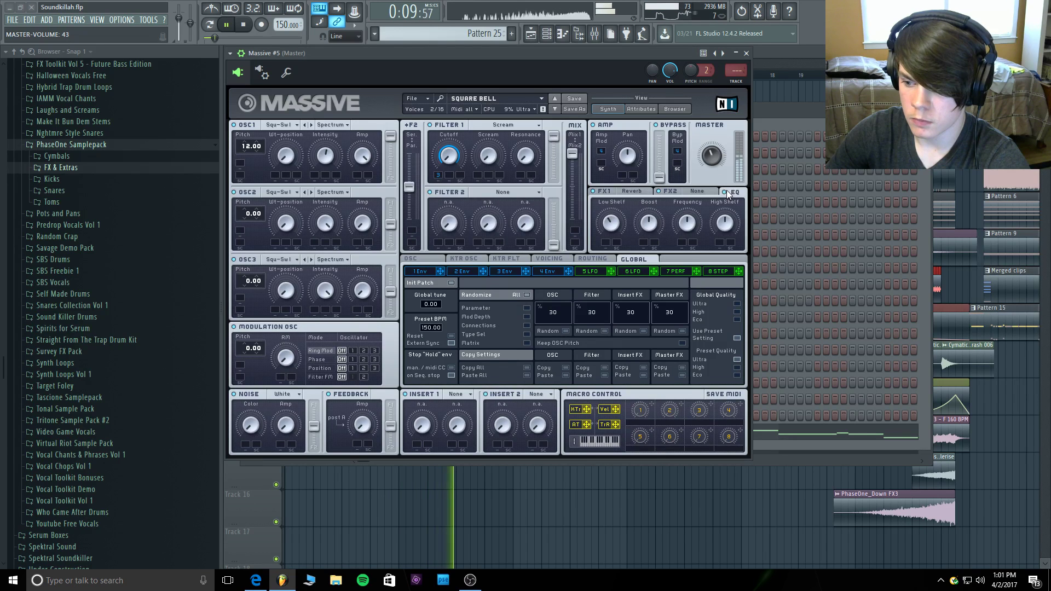
left_click_drag(725, 221, 730, 207)
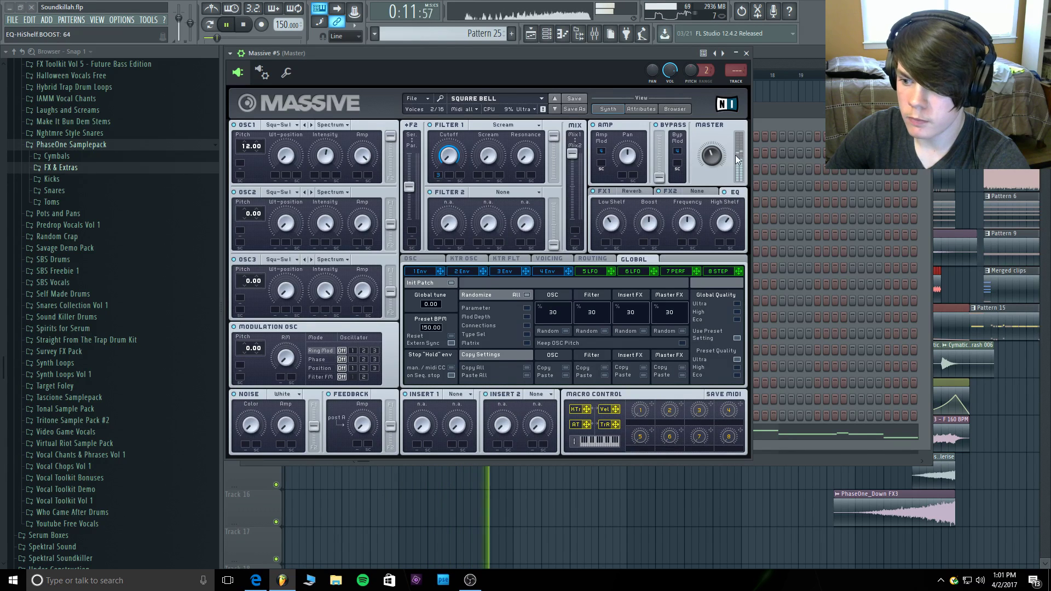
left_click(754, 54)
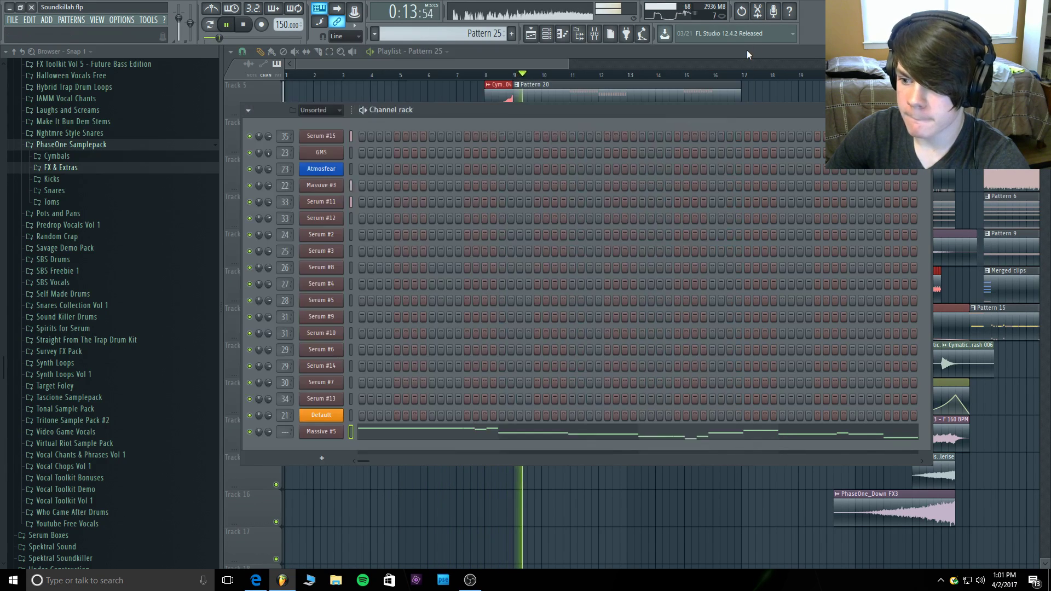
left_click(747, 50)
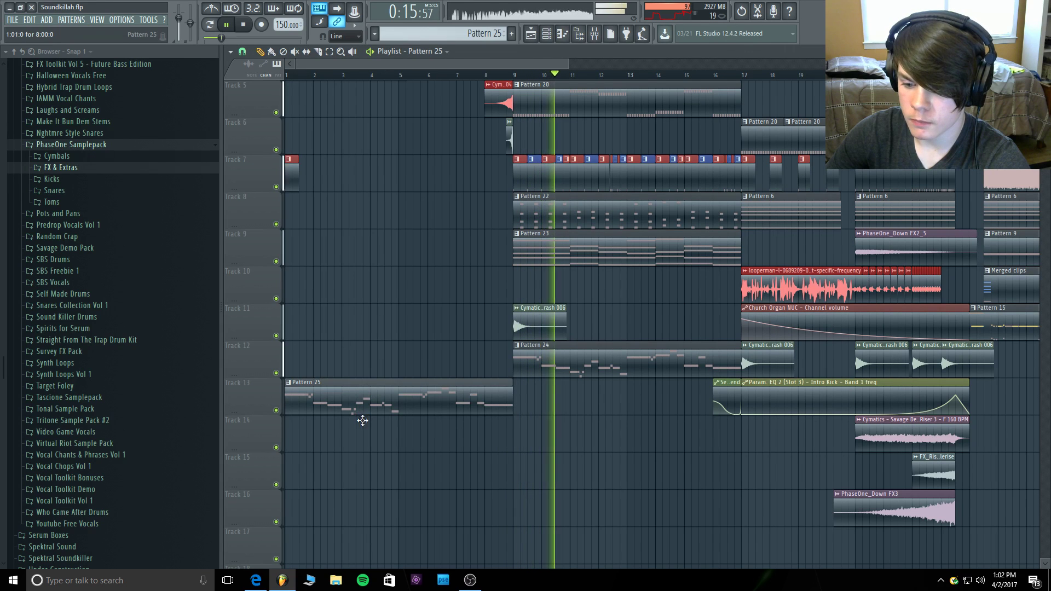
Move the Pattern 25 clip to Track 14, place a second copy at bar 9, and stop playback after checking Massive #5.
left_click_drag(366, 391, 366, 429)
left_click(518, 436)
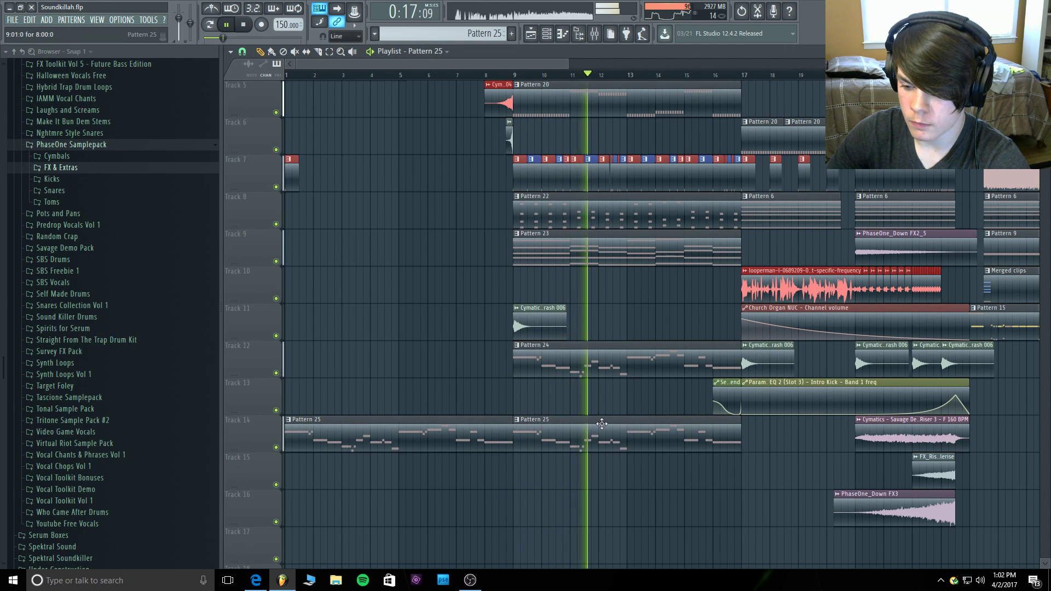
left_click(563, 34)
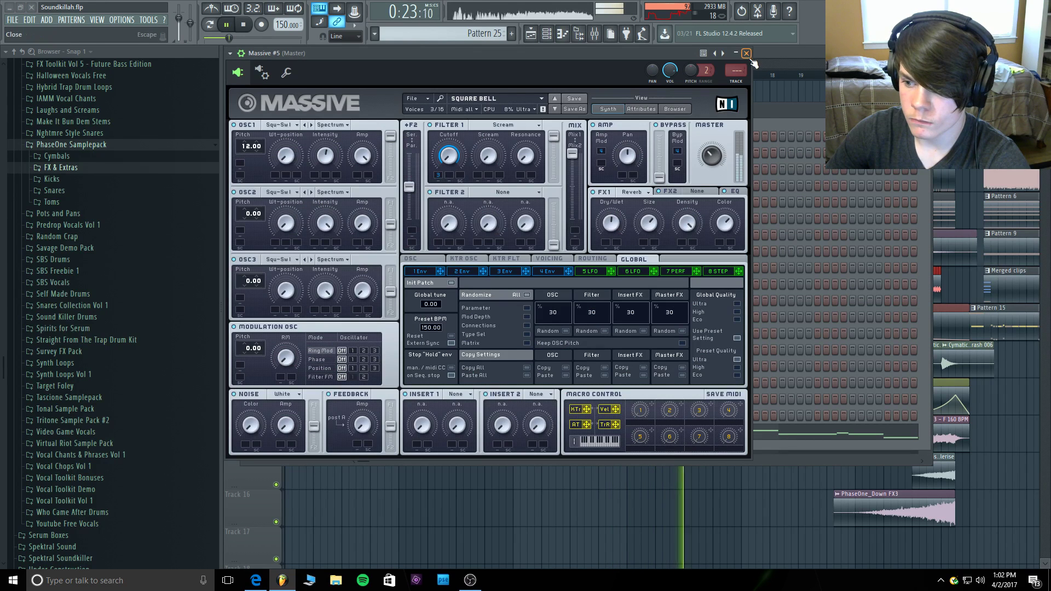
left_click(747, 54)
left_click(563, 33)
key("space")
Play the intro from the start, open the mixer, and reposition it so more tracks fit in view.
key("space")
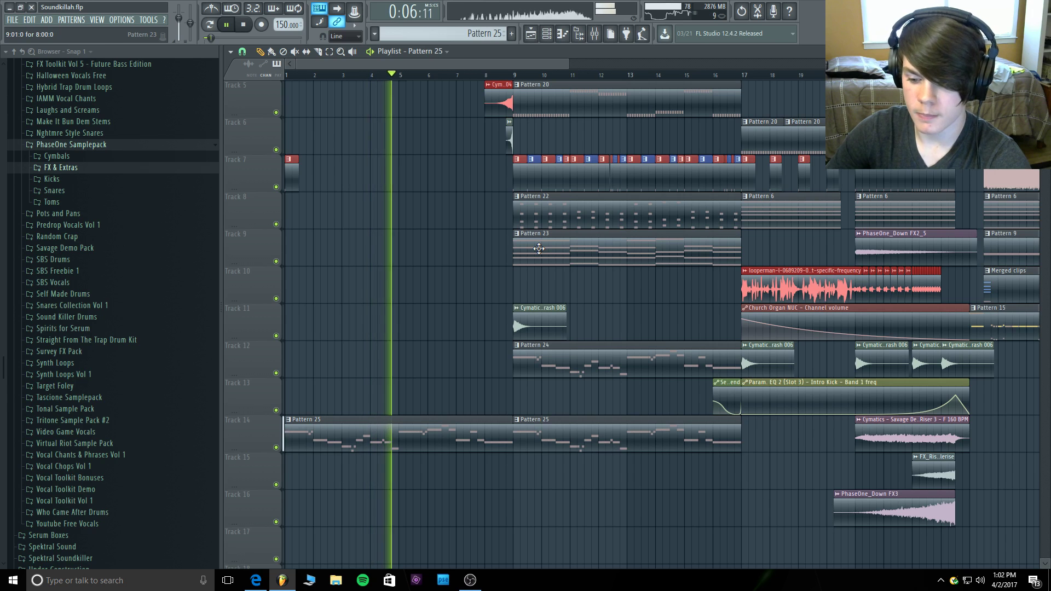
left_click(626, 33)
left_click(604, 36)
left_click(594, 34)
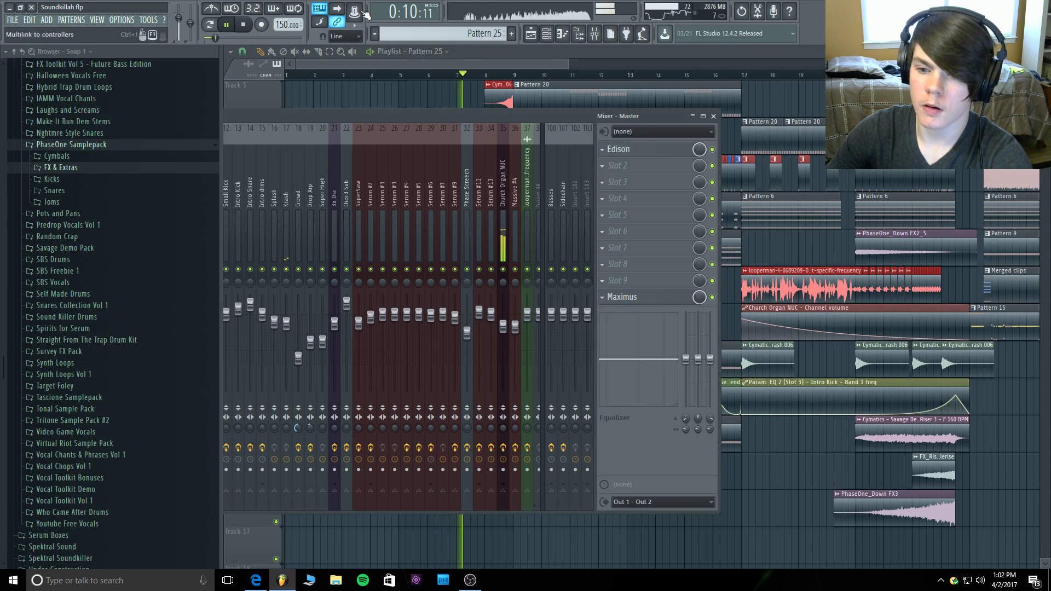
left_click_drag(527, 115, 654, 122)
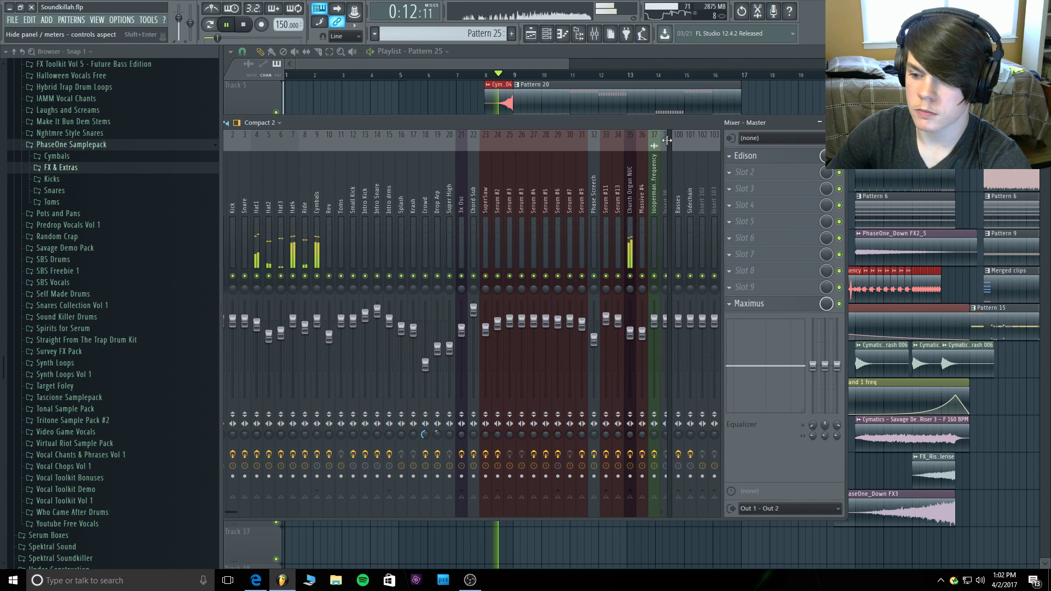
Stop playback, rename mixer track Insert 38 to Bell, and close the mixer.
left_click_drag(237, 512, 265, 511)
key("space")
right_click(606, 182)
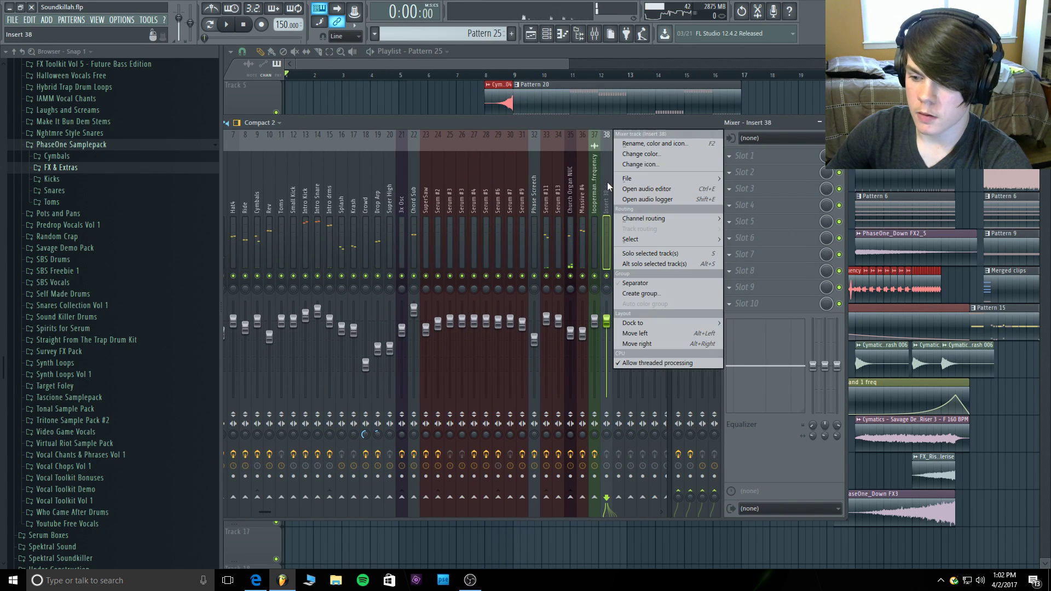
left_click(627, 149)
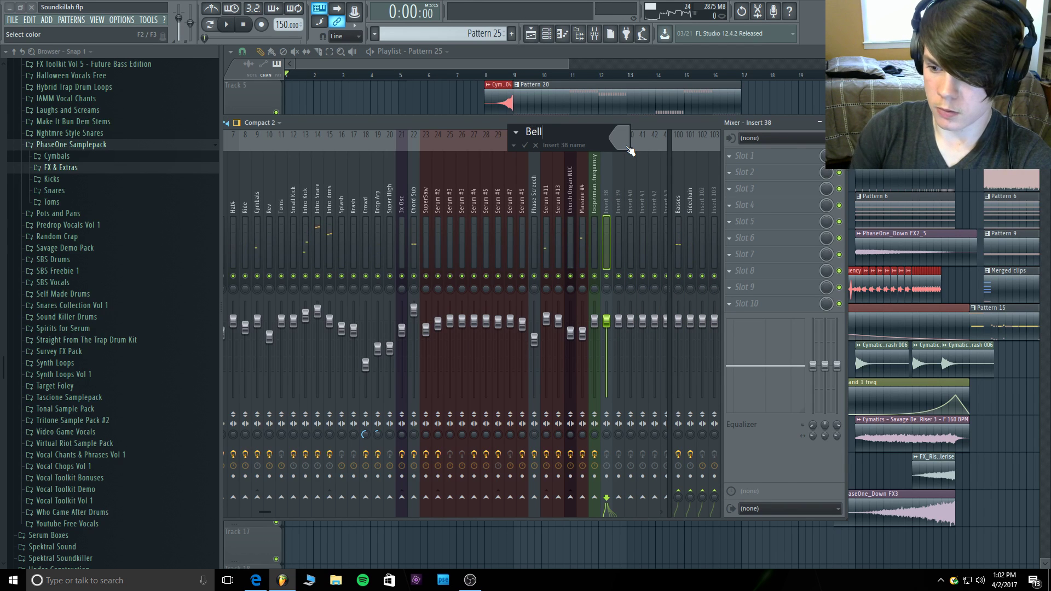
type("Bell")
key("Return")
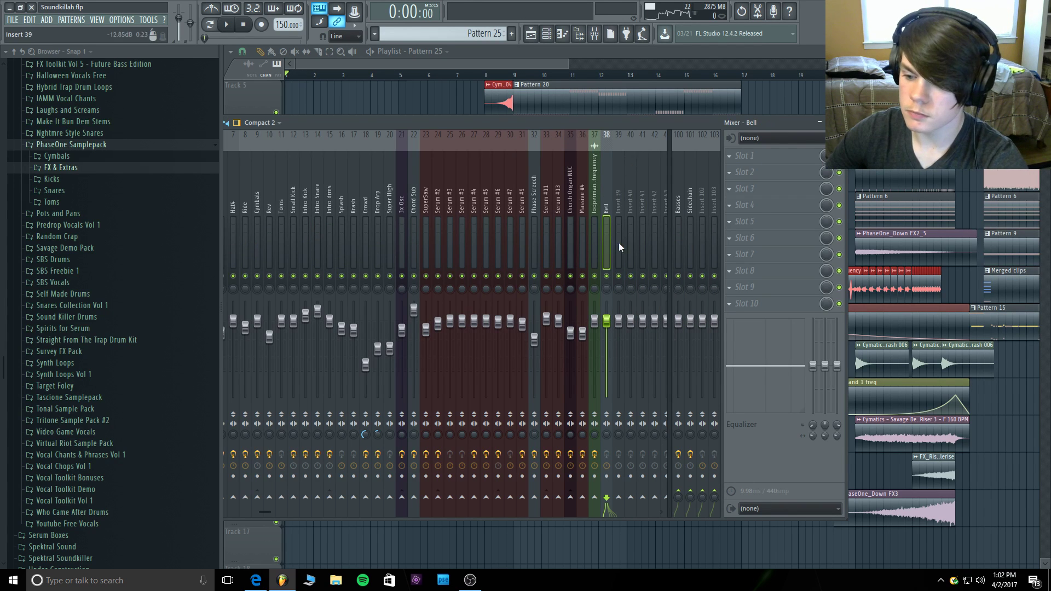
key("F9")
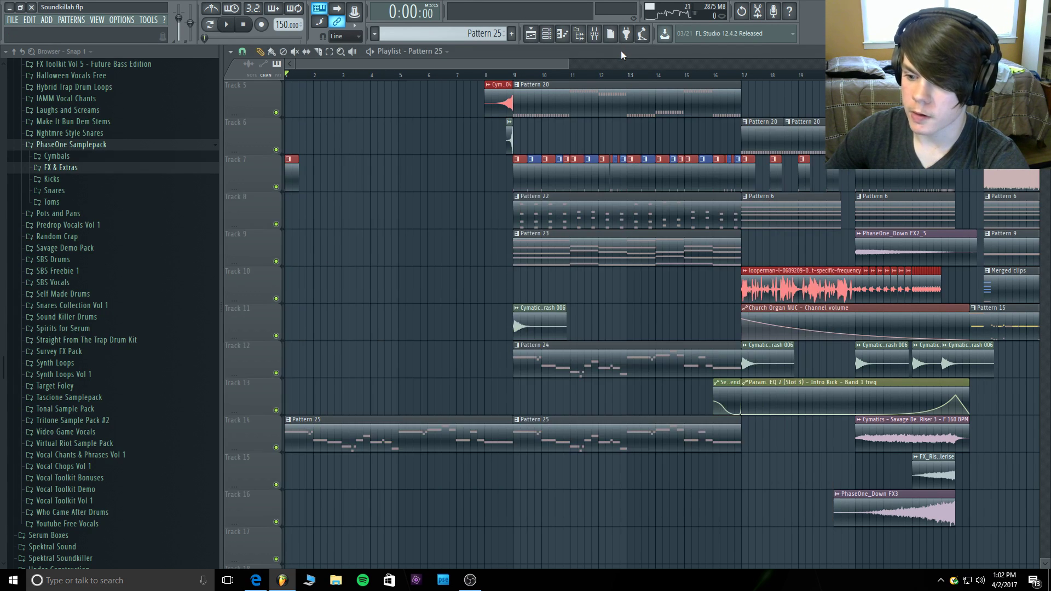
Reopen the channel rack and mixer, and view the available effects for the Bell track's first slot without adding one.
double_click(494, 439)
key("F6")
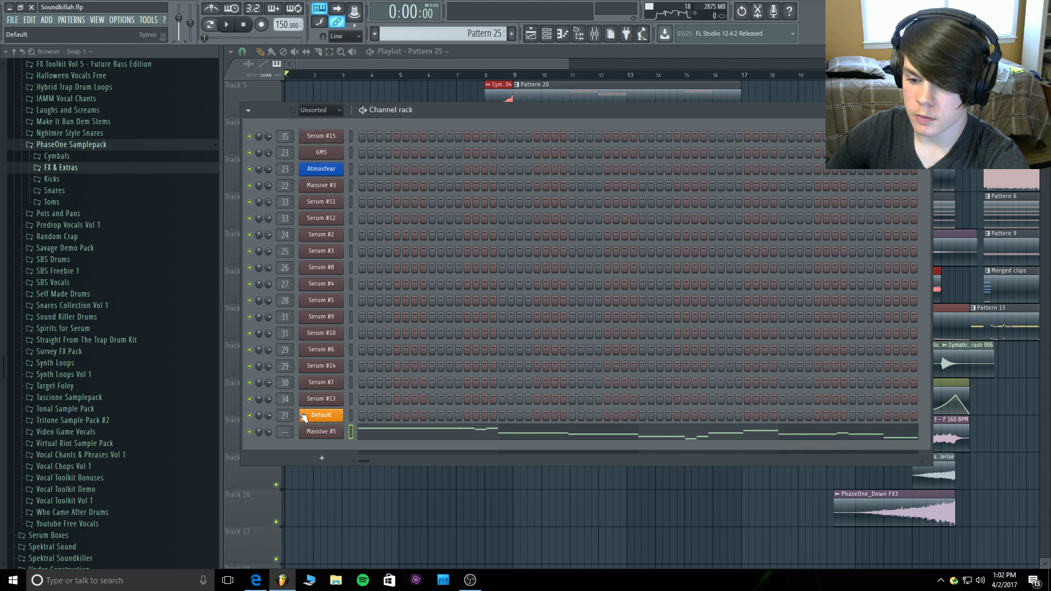
left_click(594, 33)
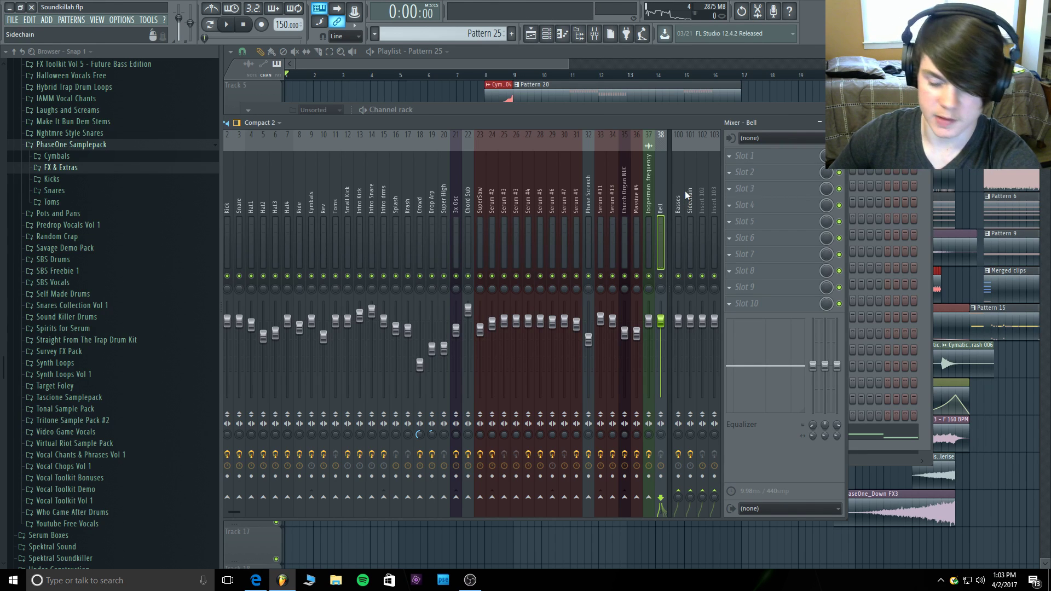
left_click(746, 156)
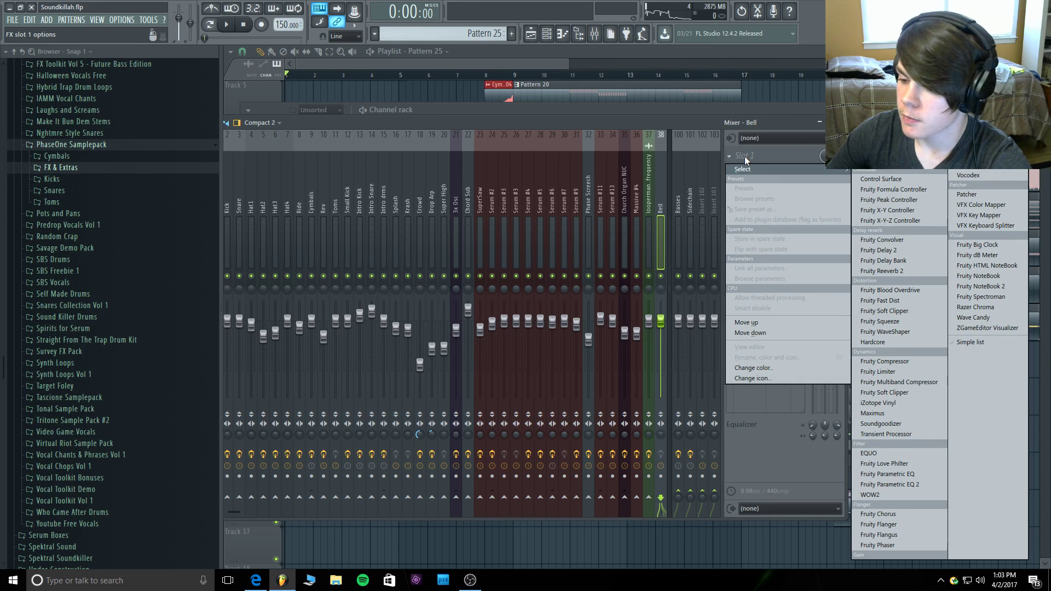
left_click(685, 122)
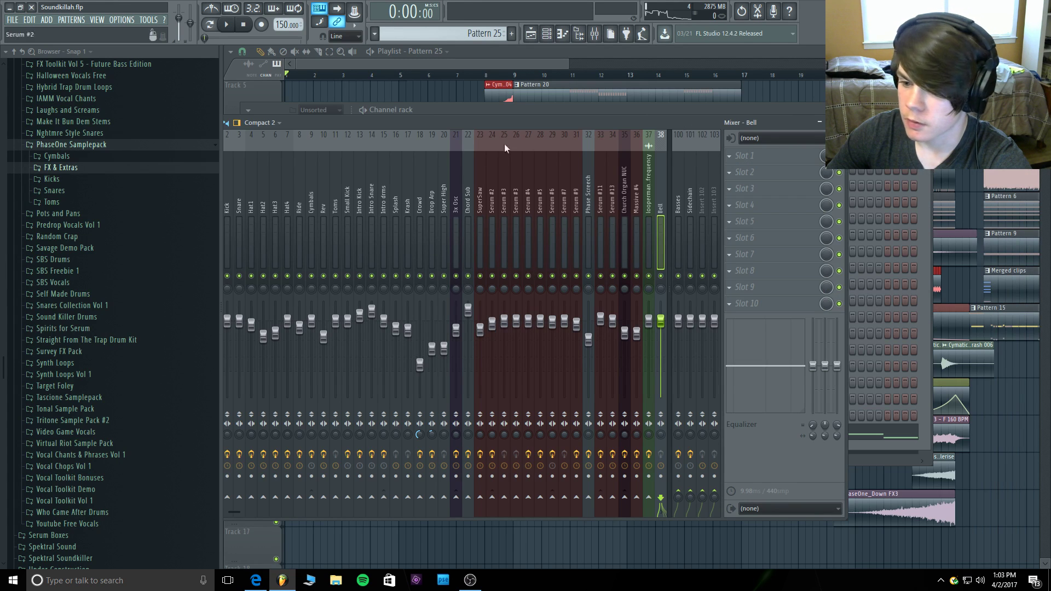
Sidechain the Intro Snare mixer track to the Bell track.
left_click(359, 200)
left_click(368, 207)
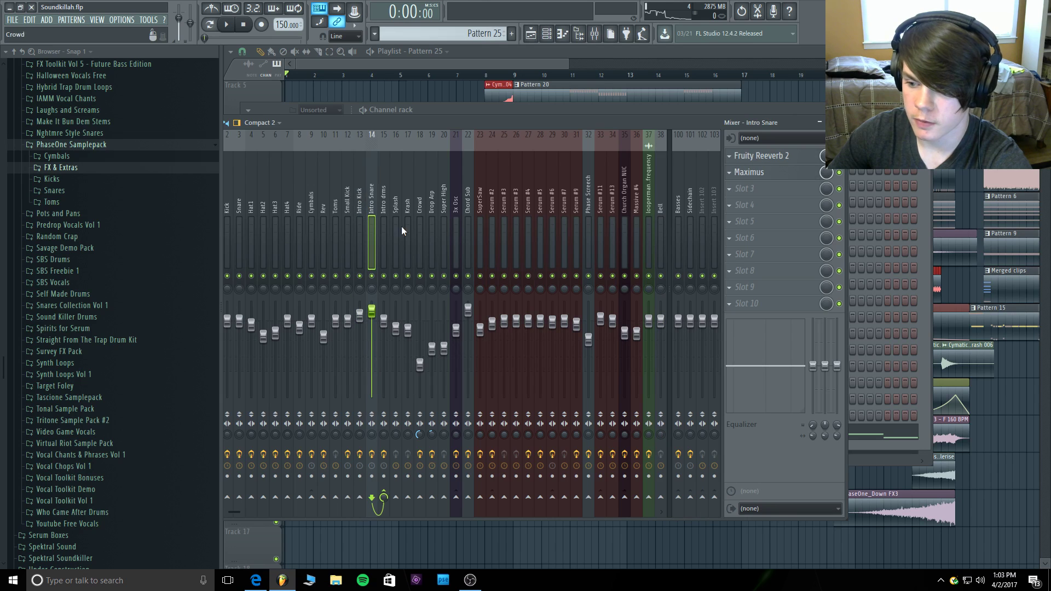
right_click(660, 497)
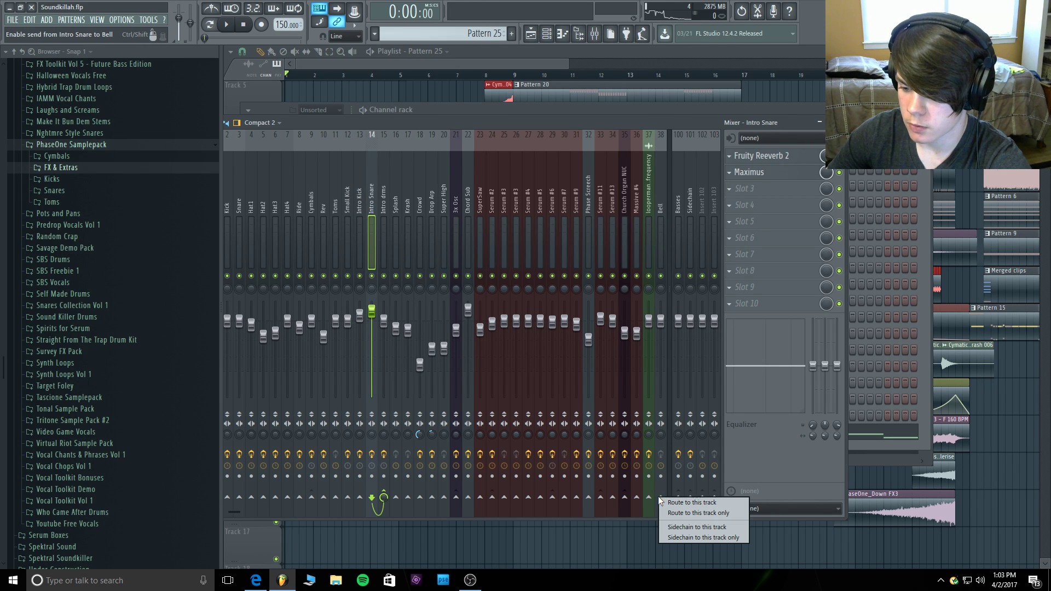
left_click(722, 528)
Add Fruity Limiter to slot 10 of the Bell track, switch it to COMP mode, and check its available sidechain sources.
left_click(664, 189)
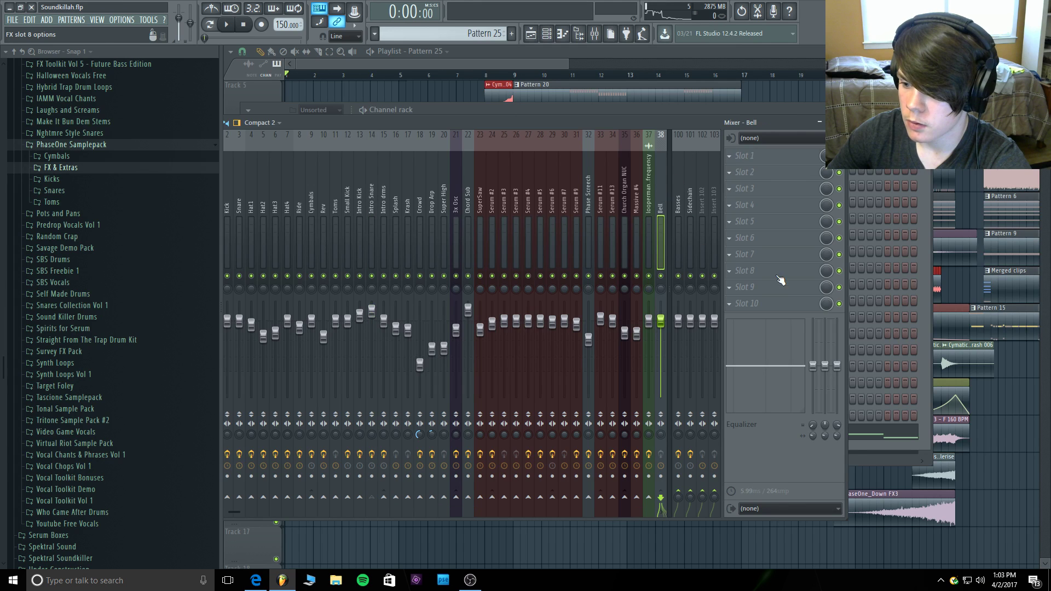
left_click(756, 303)
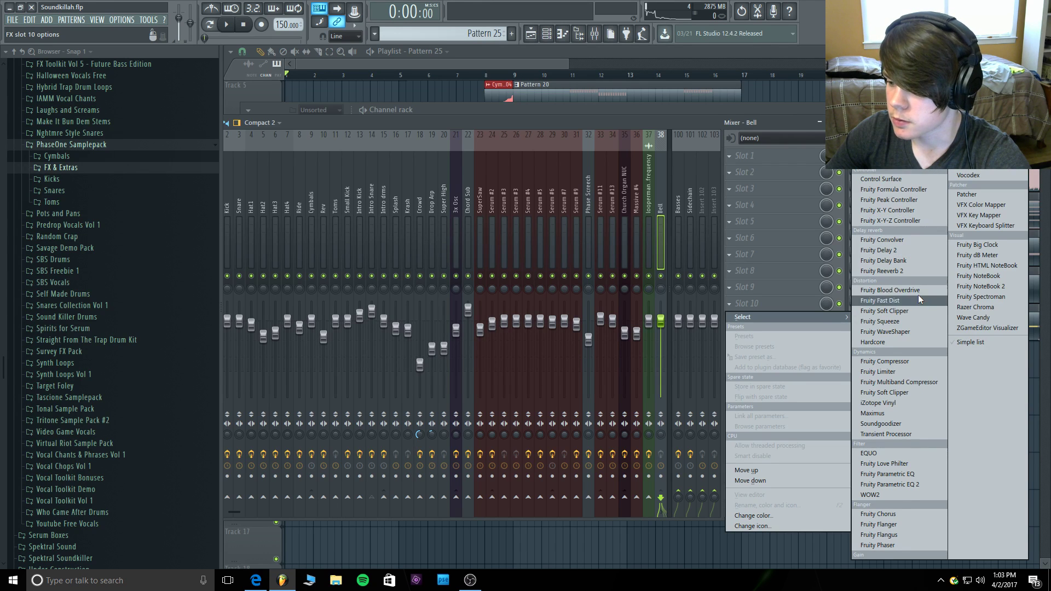
left_click(908, 371)
left_click(202, 321)
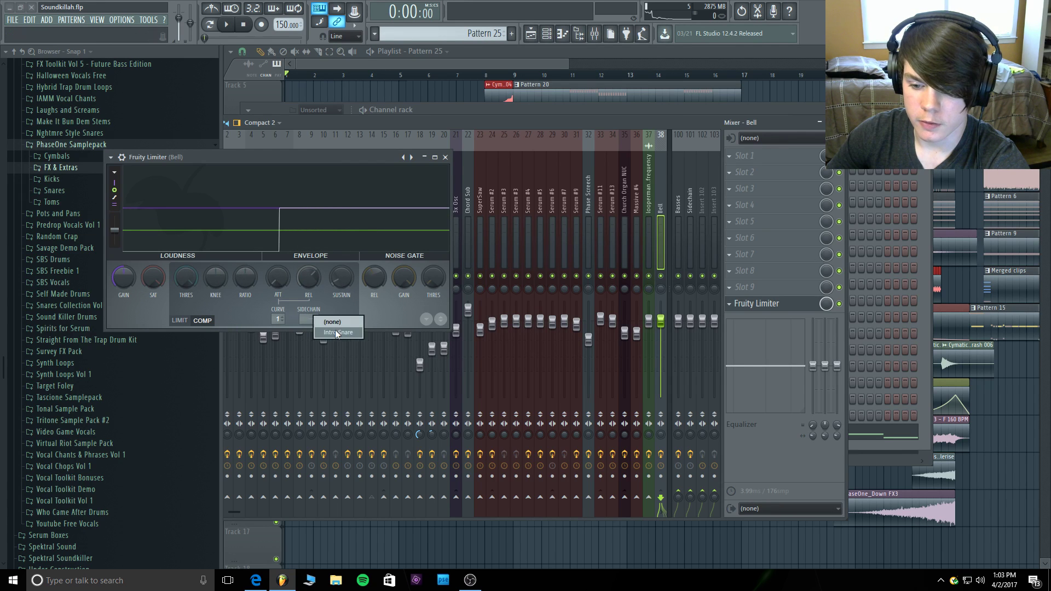
left_click(314, 317)
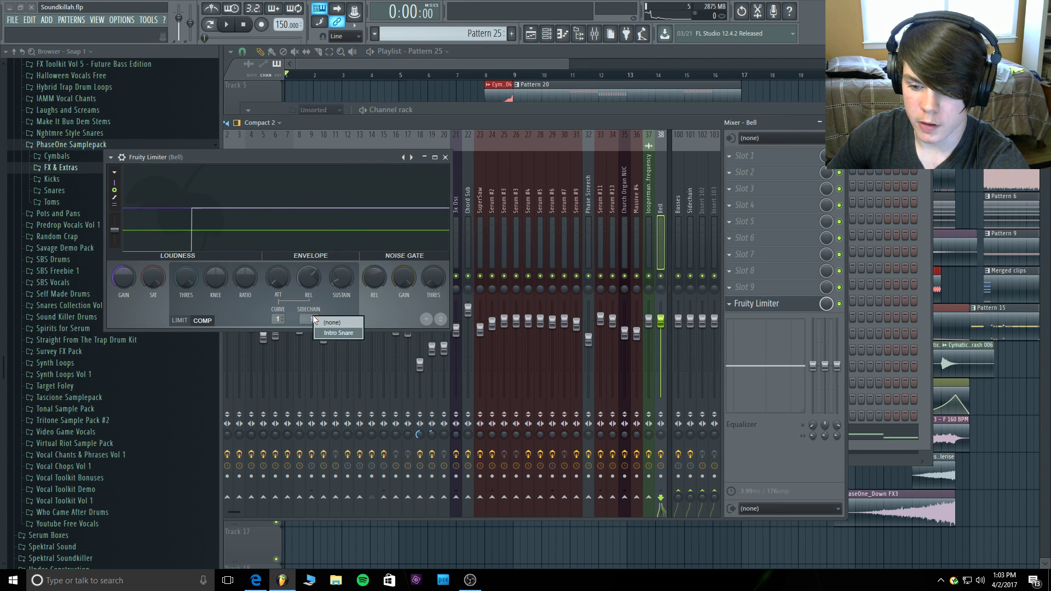
left_click(445, 158)
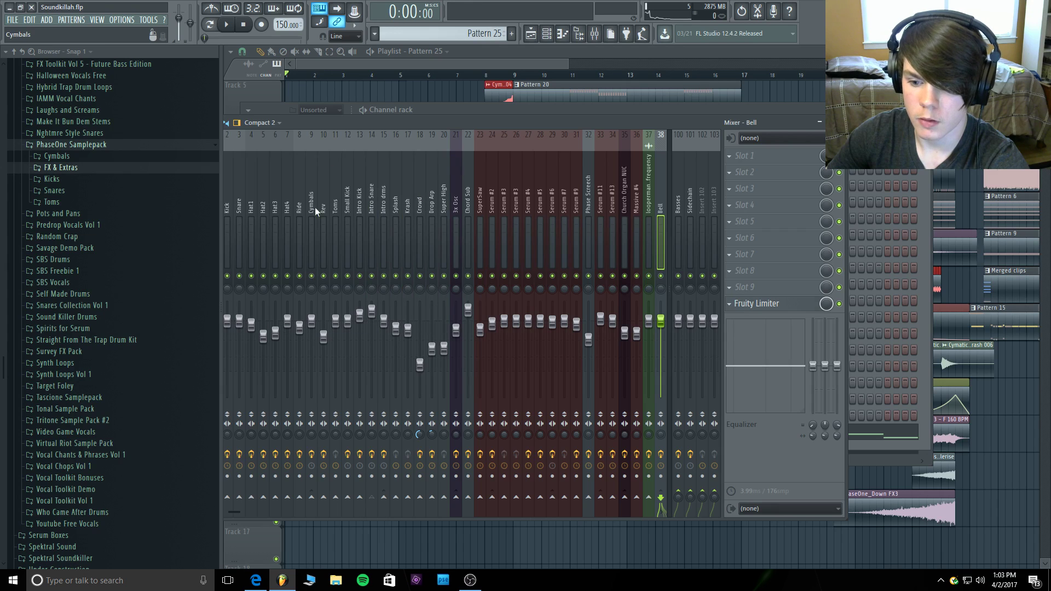
Disable the send from Intro Snare to Bell and sidechain the Intro drms track to Bell instead.
left_click(372, 211)
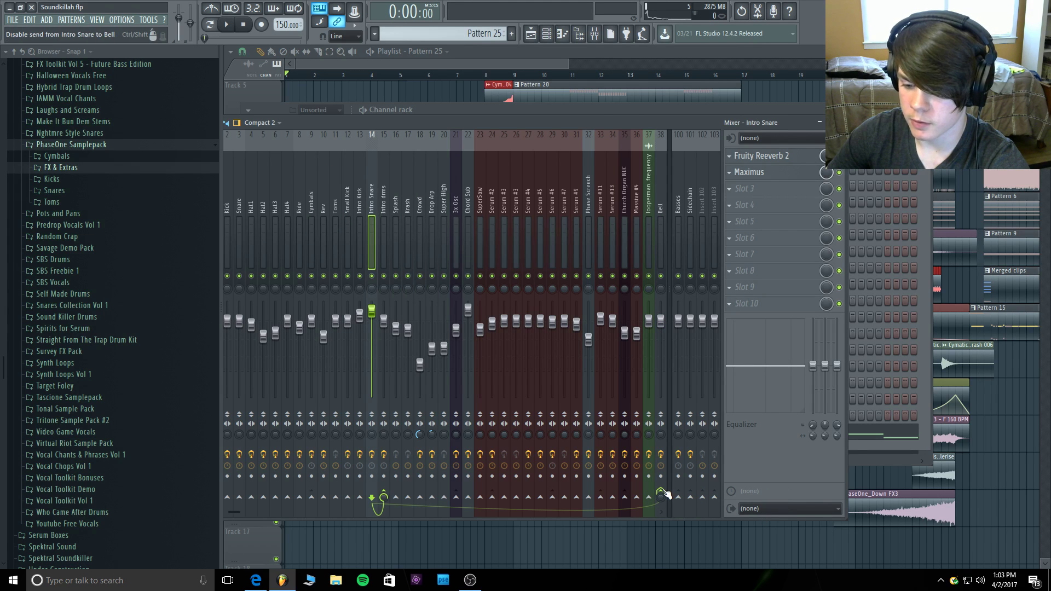
left_click(664, 493)
left_click(384, 211)
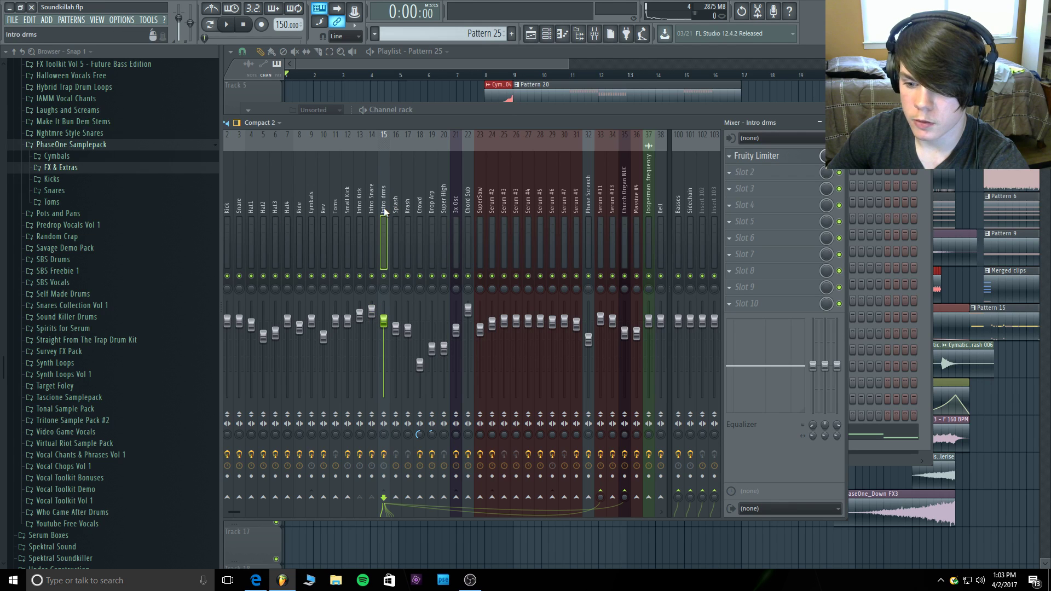
right_click(657, 501)
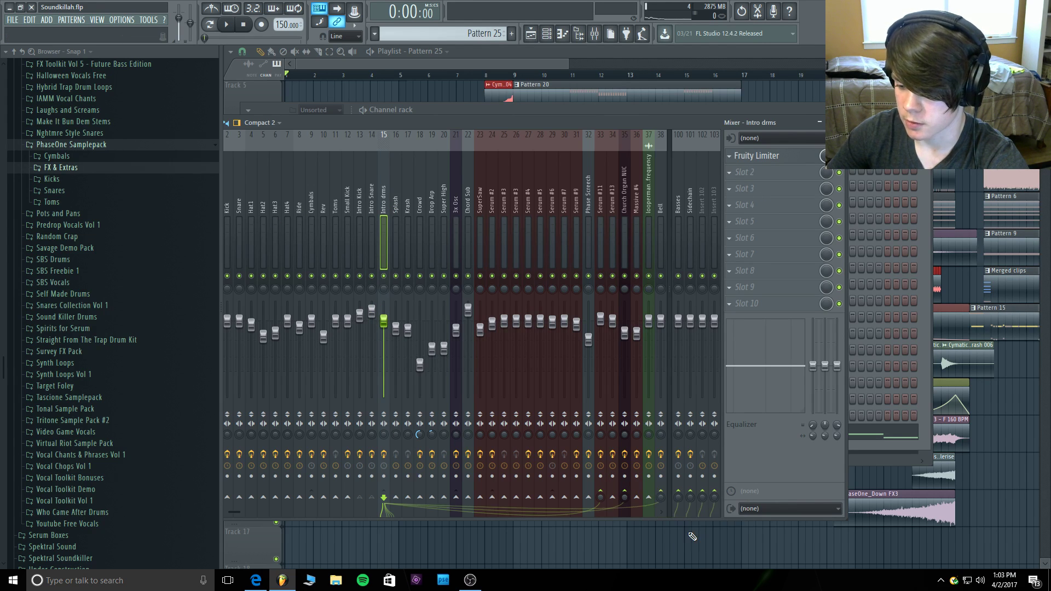
left_click(691, 533)
Reopen the Fruity Limiter on the Bell mixer track.
left_click(661, 222)
left_click(753, 307)
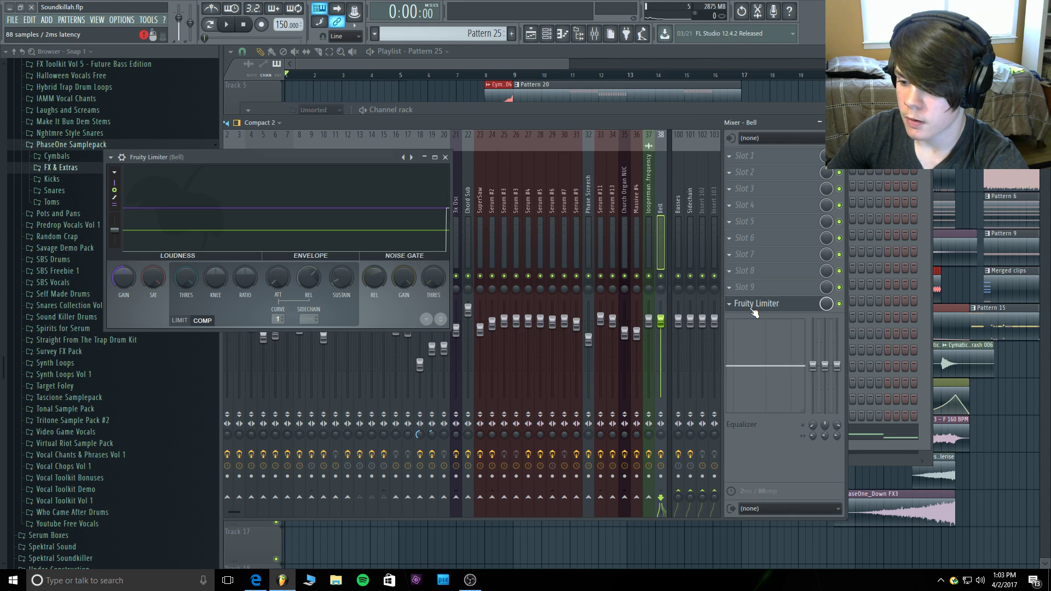
Set the Bell track's Fruity Limiter sidechain input to 1, lower the compressor threshold and raise its ratio.
left_click(308, 319)
left_click(332, 334)
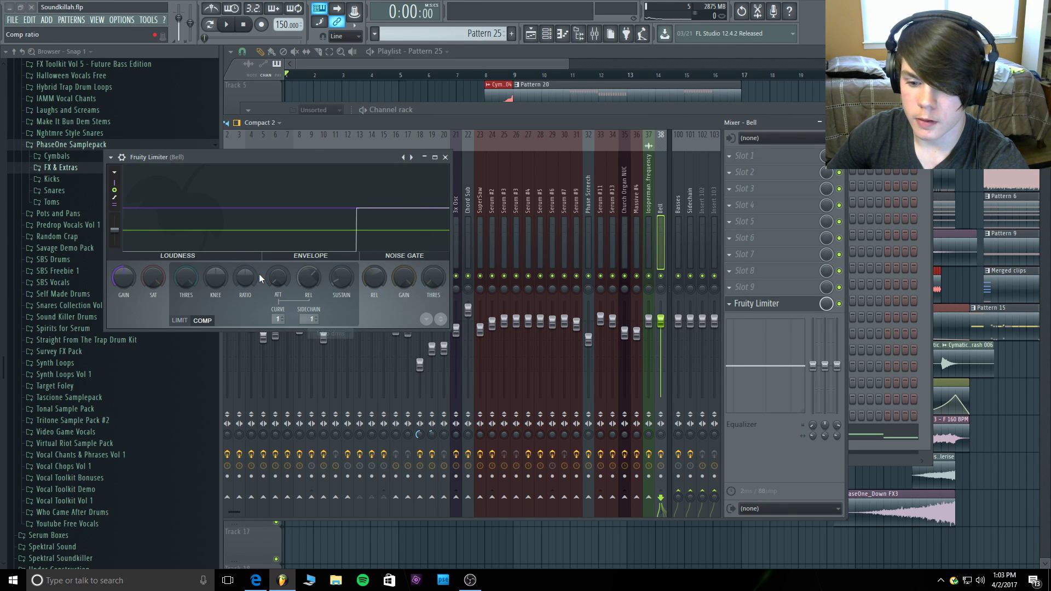
left_click_drag(198, 277, 197, 297)
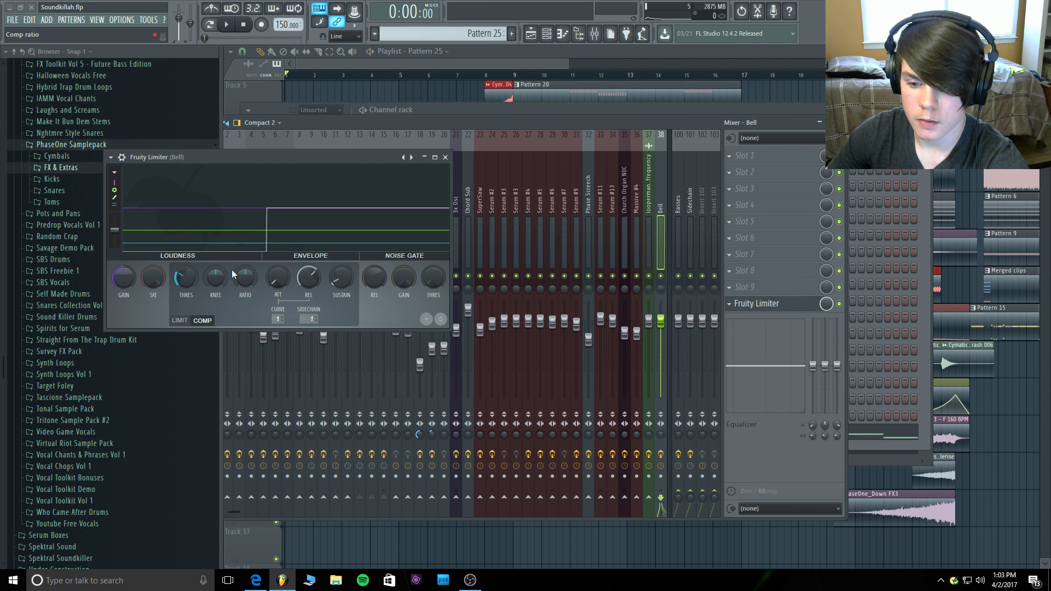
Select bars 9 to 17 of the playlist as the playback range and play them with the mixer shown.
left_click(482, 54)
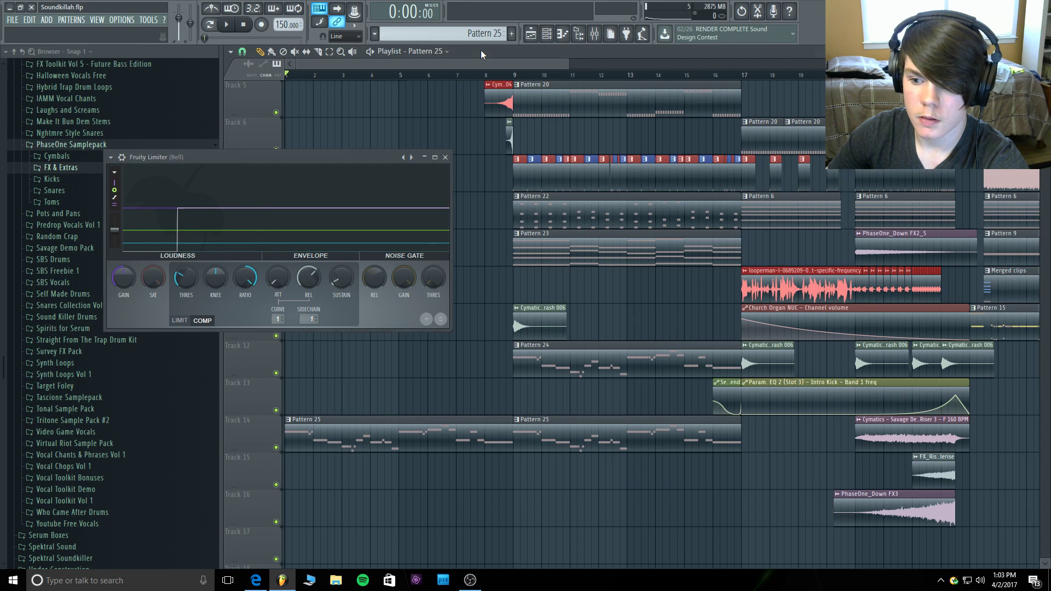
left_click_drag(514, 76, 712, 76)
scroll(715, 77, "up", 1)
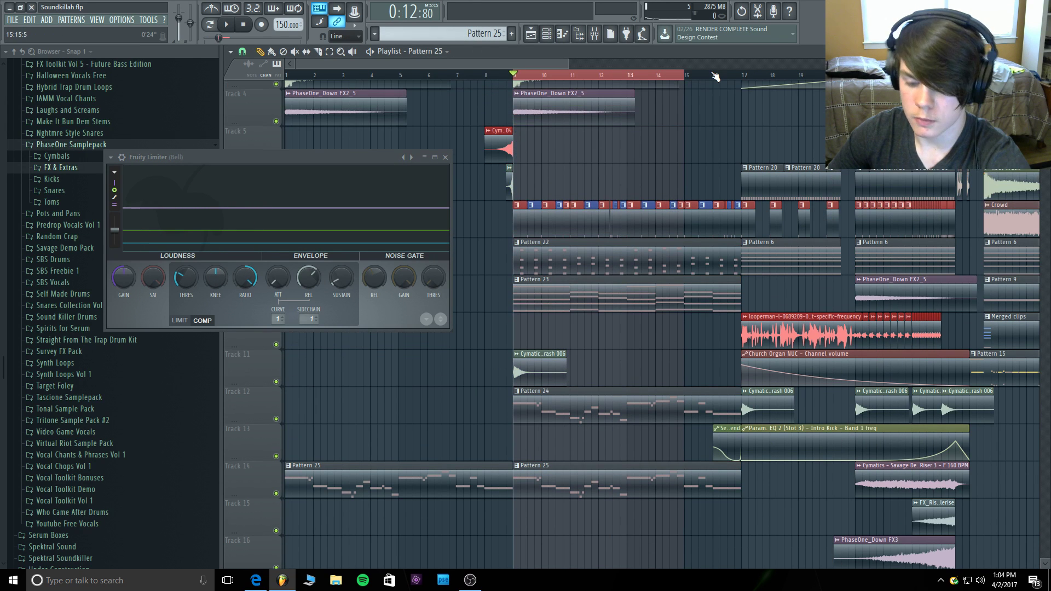
double_click(518, 77)
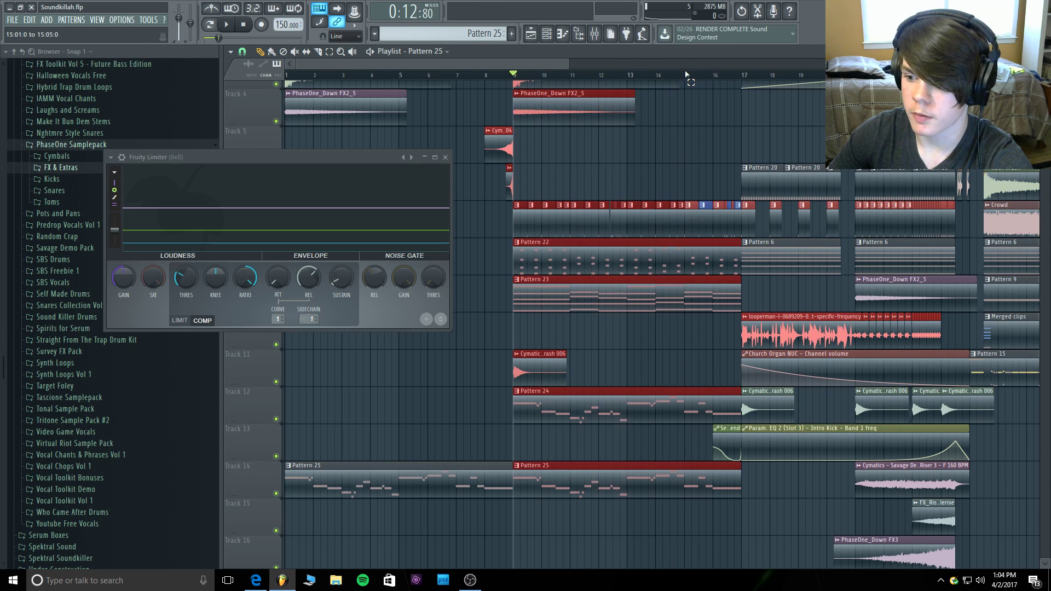
left_click_drag(667, 75, 742, 76)
left_click(594, 32)
key("space")
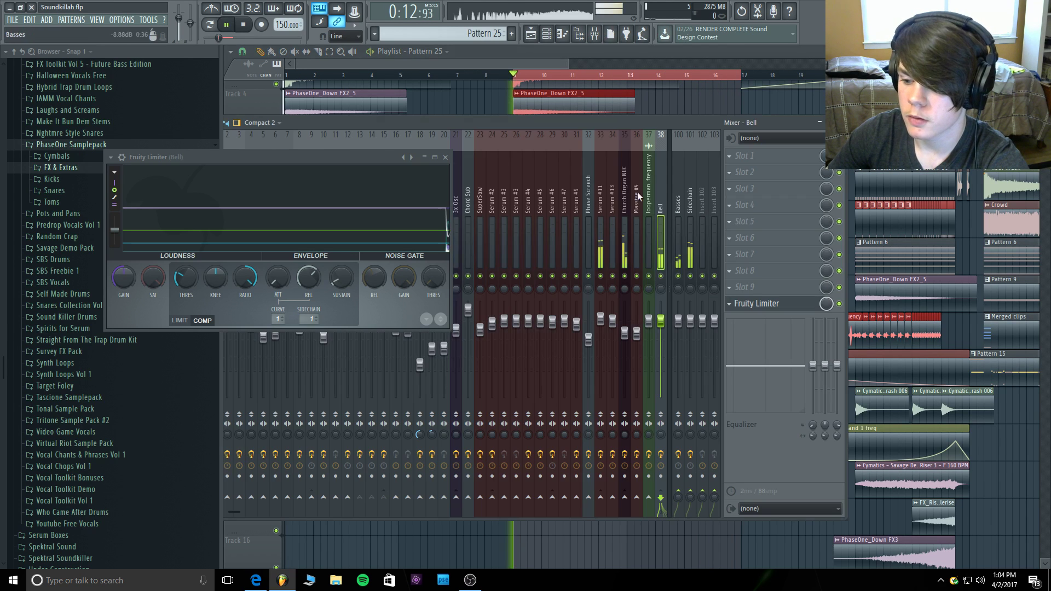
Keep the Intro Snare and Intro Kick mixer tracks active with the soloed Intro drums, and reopen the Bell track's Fruity Limiter.
left_click(445, 157)
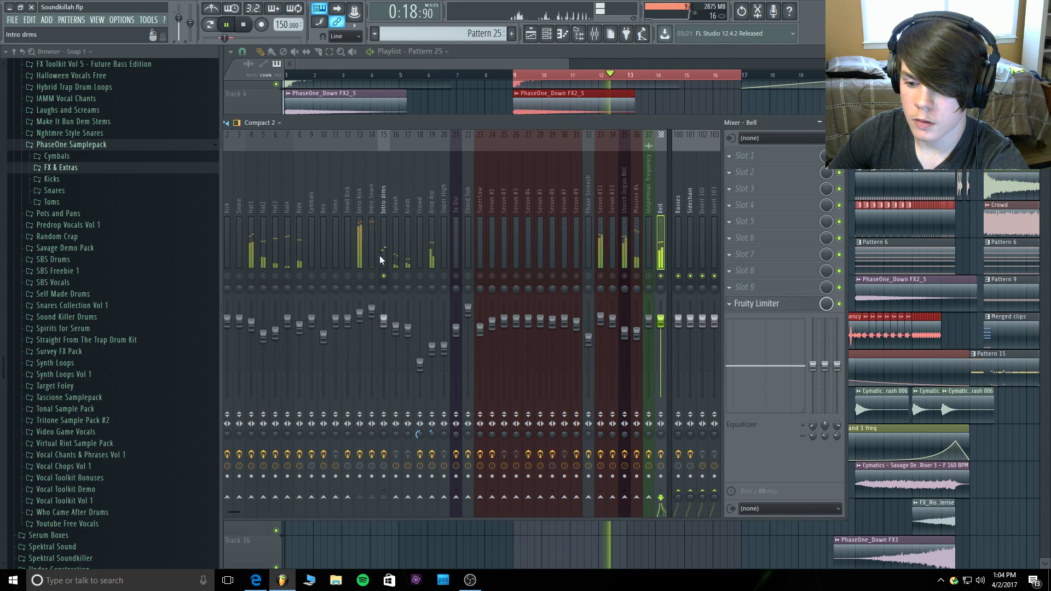
left_click(372, 275)
left_click(360, 275)
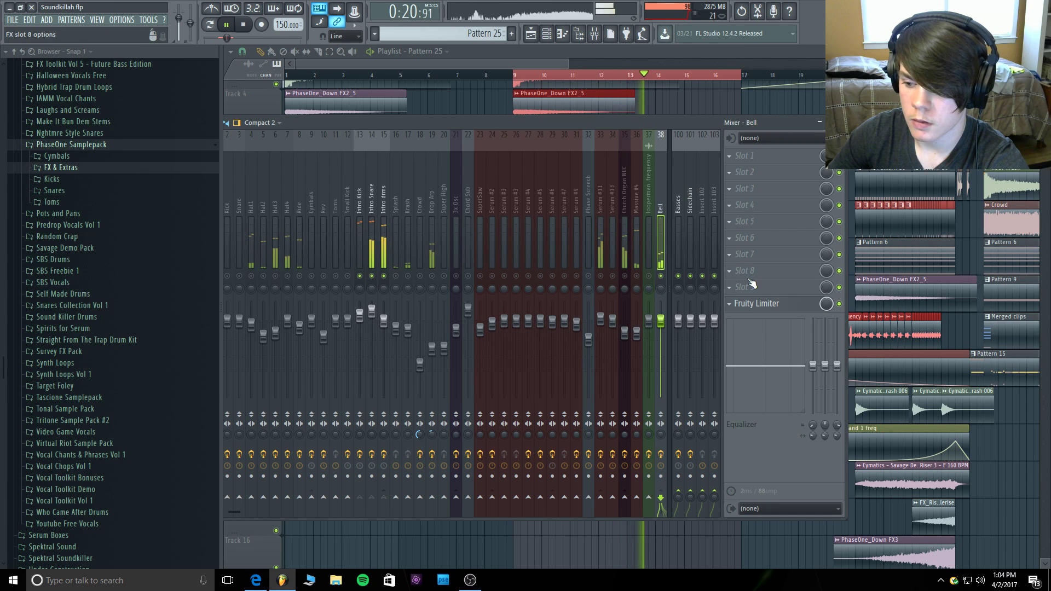
left_click(761, 303)
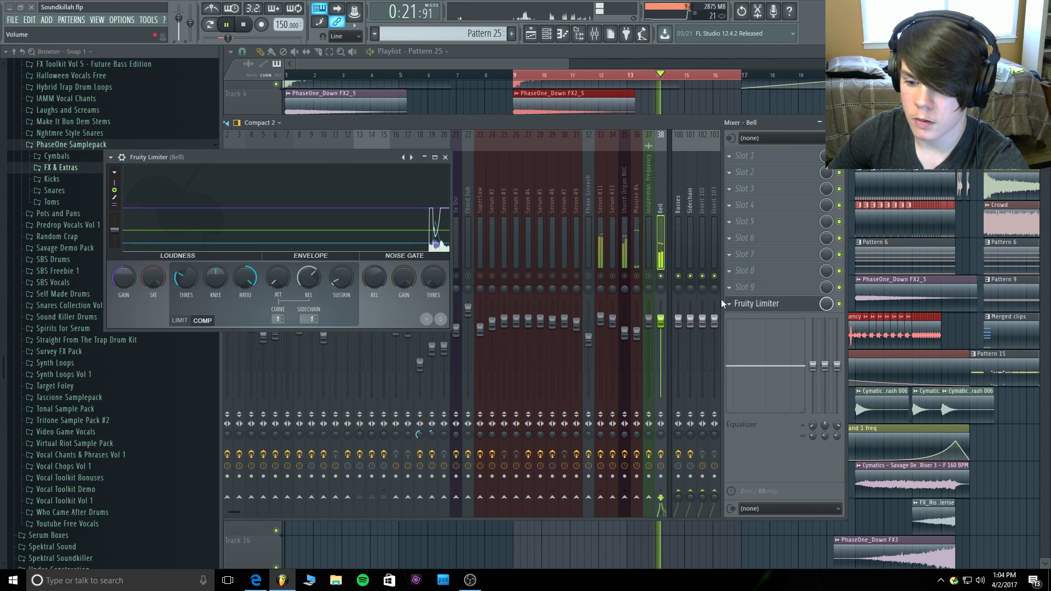
Replay the selected range and check the audio device settings during playback.
left_click(245, 24)
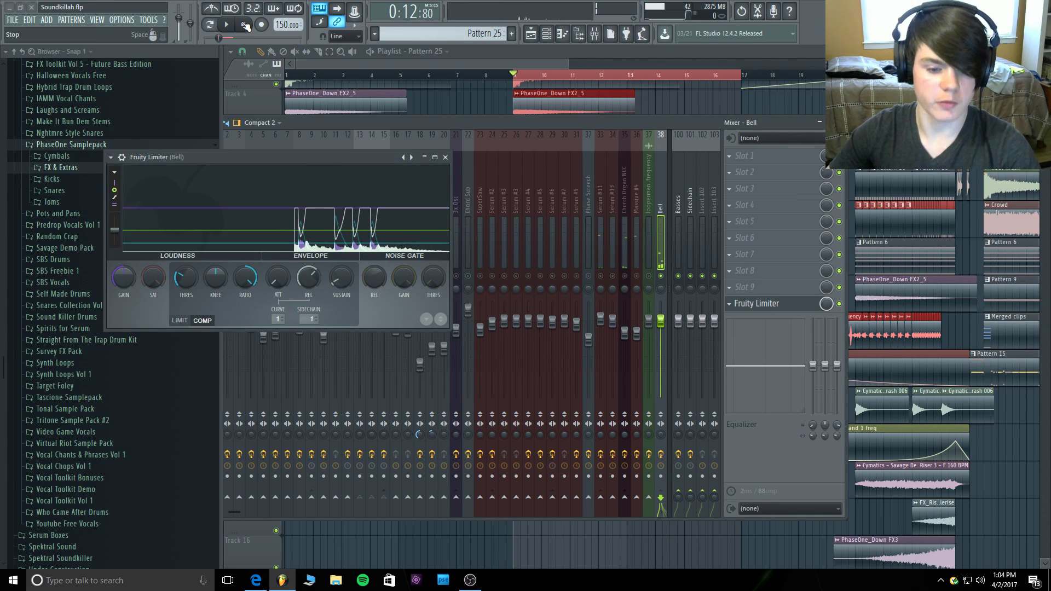
left_click(232, 24)
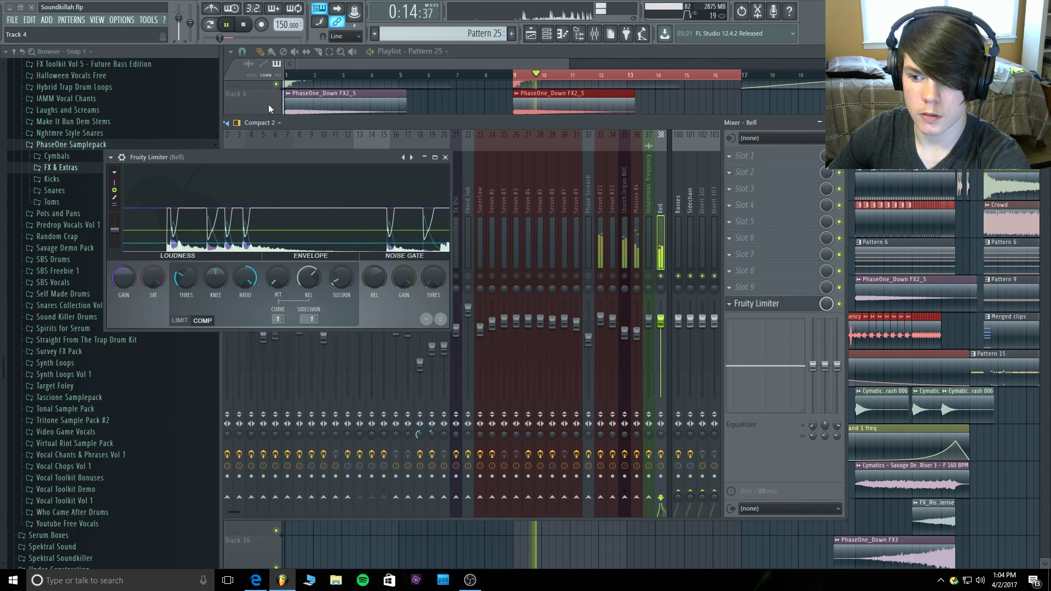
left_click(243, 24)
left_click(122, 20)
left_click(135, 50)
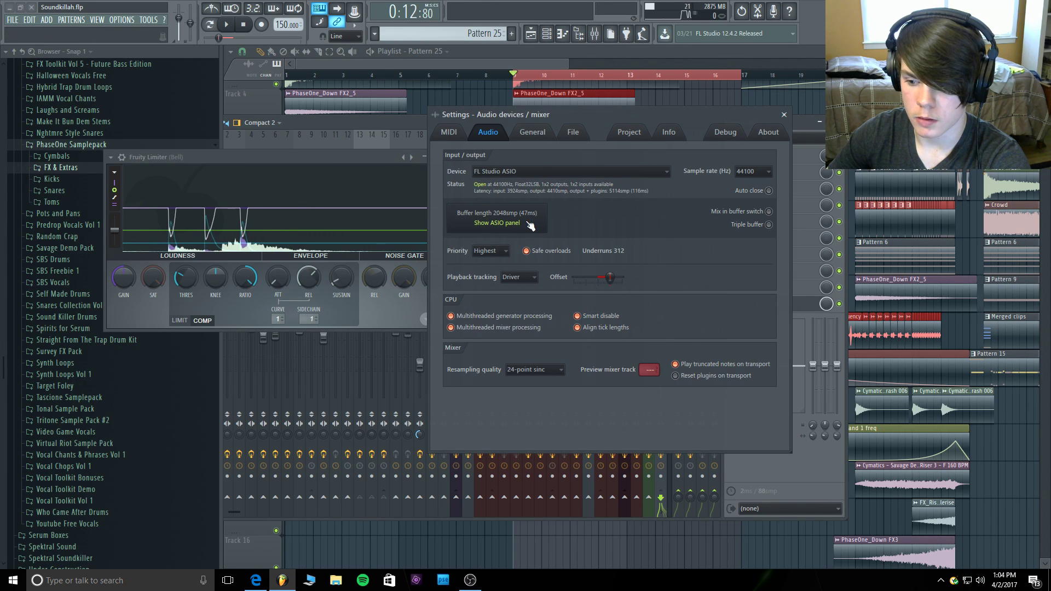
left_click(233, 24)
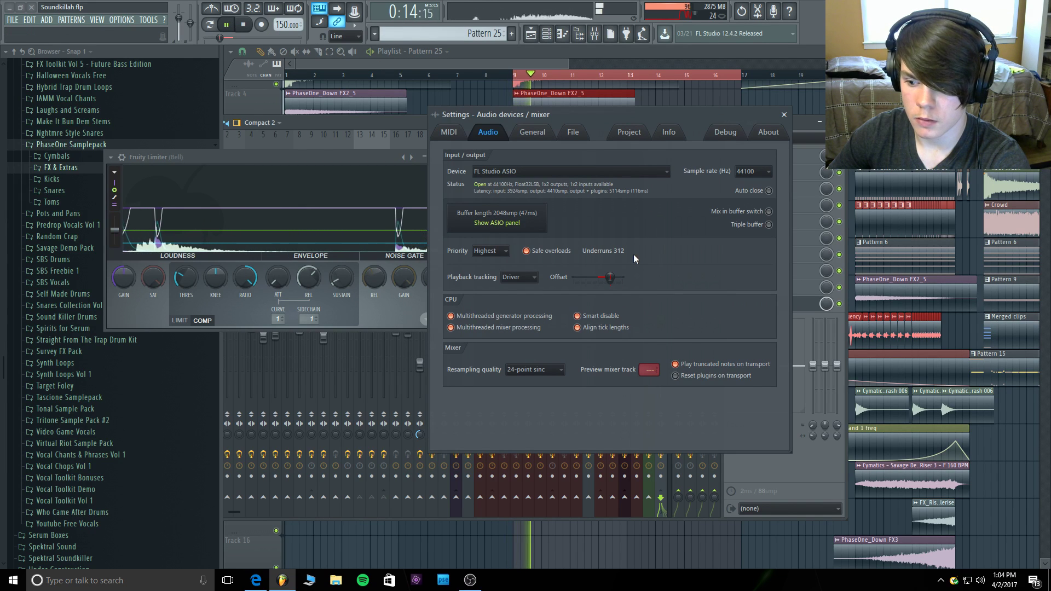
left_click(784, 114)
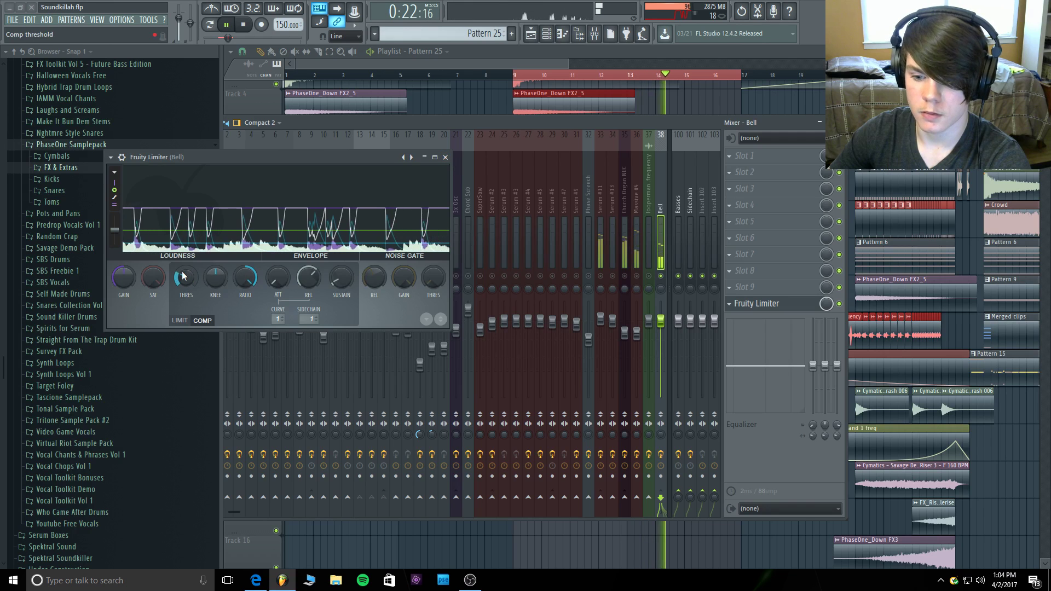
Fine-tune the Bell limiter's compressor threshold during playback, then close the limiter and stop the song.
left_click_drag(181, 277, 181, 284)
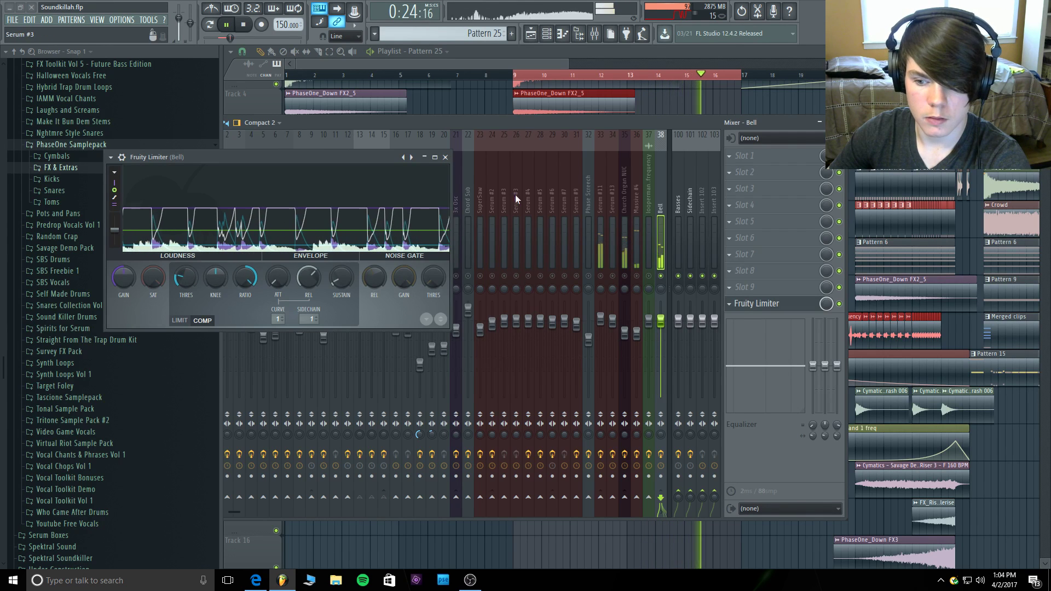
left_click(445, 157)
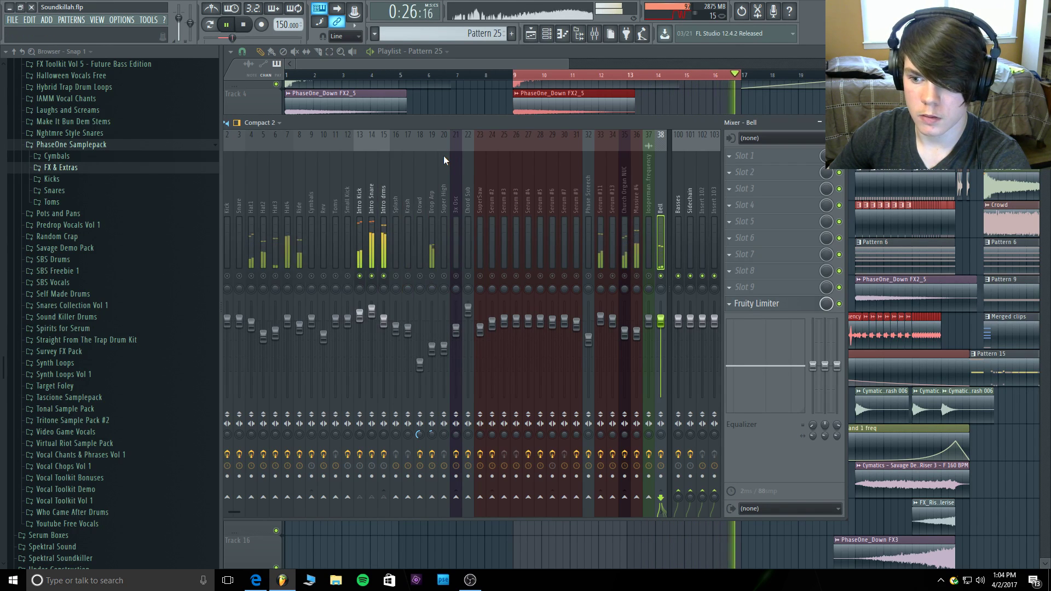
key("space")
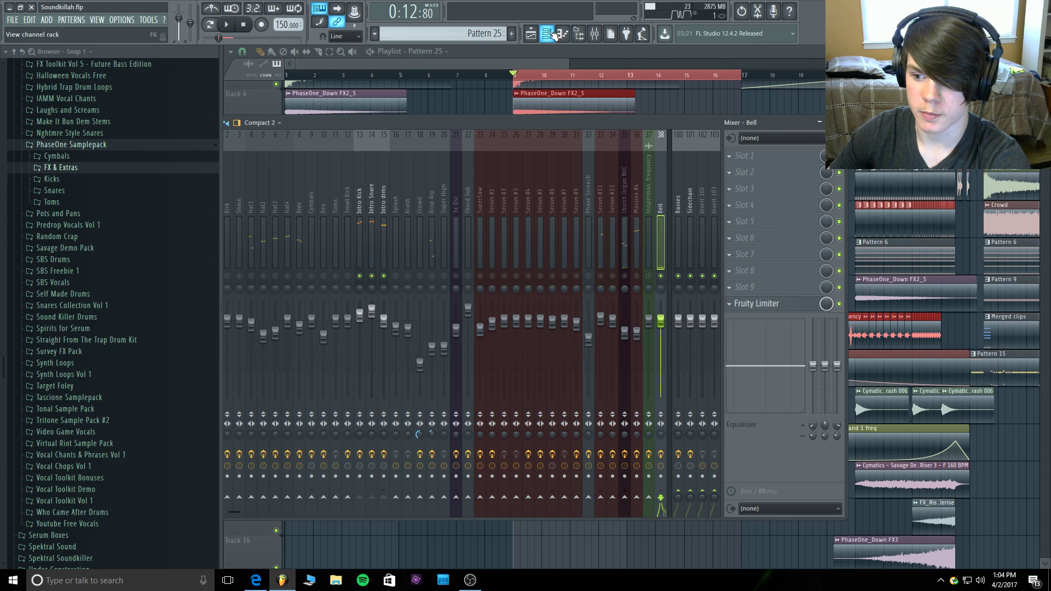
Open the Massive #5 bell synth, audition a note and set its Insert 2 effect to S&H.
left_click(548, 34)
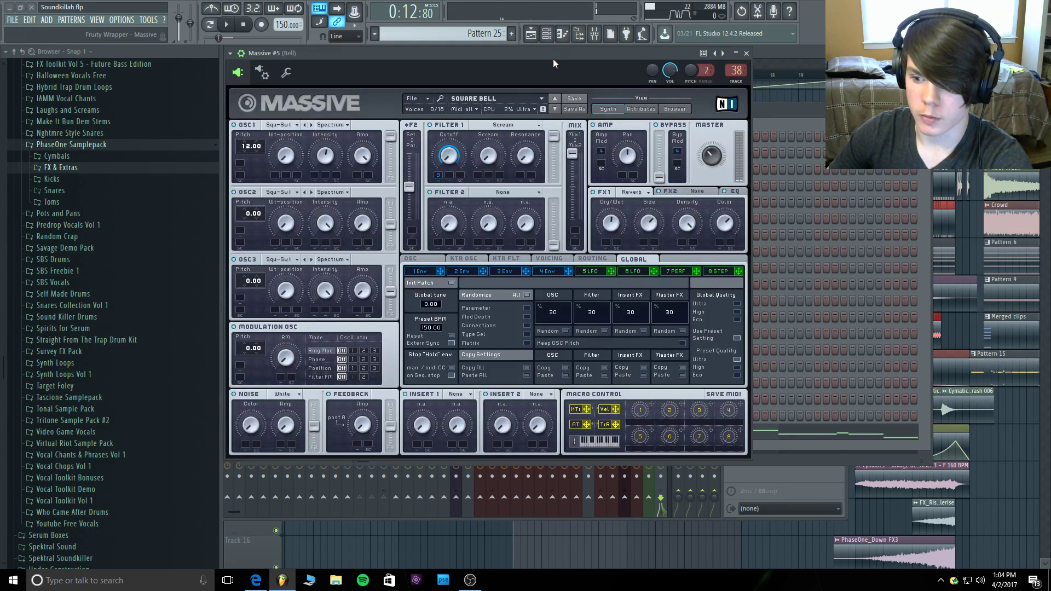
key("n")
key("n")
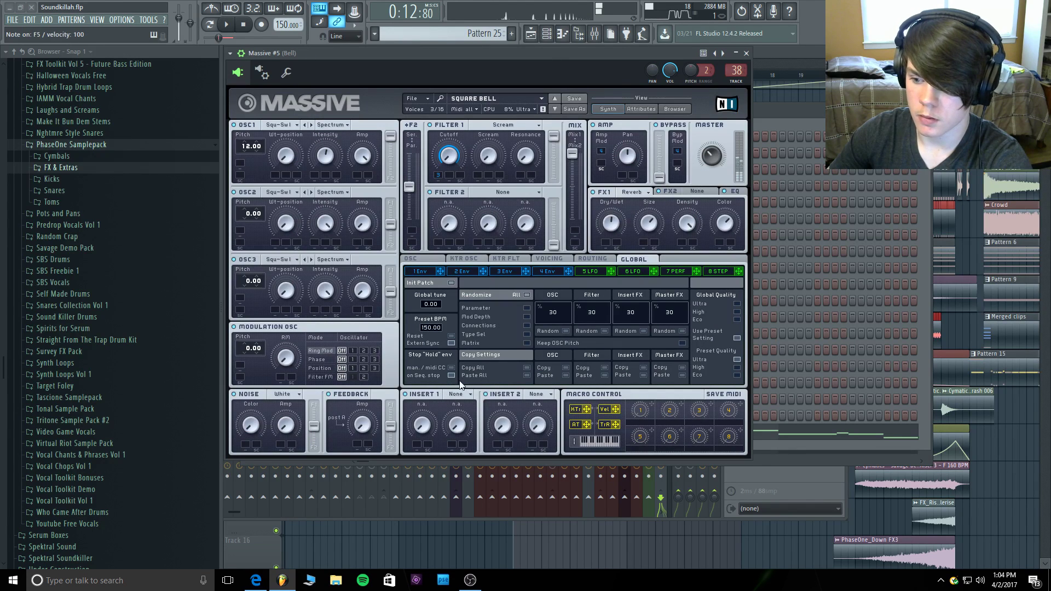
left_click(537, 395)
left_click(560, 409)
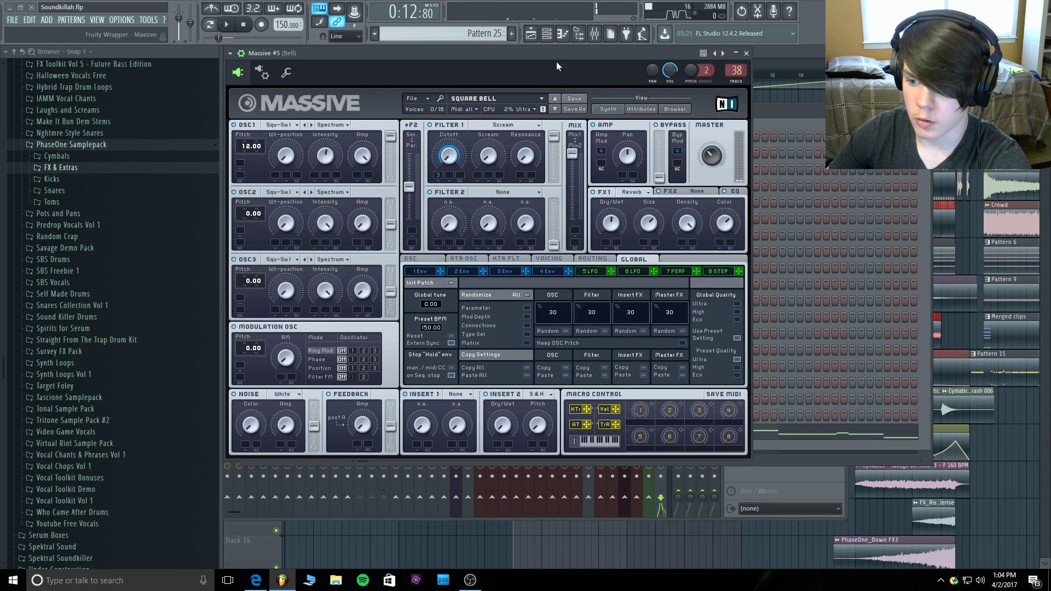
Raise Insert 2's Dry/Wet to 100 and set its Pitch to 95 while auditioning the bell pattern.
double_click(557, 51)
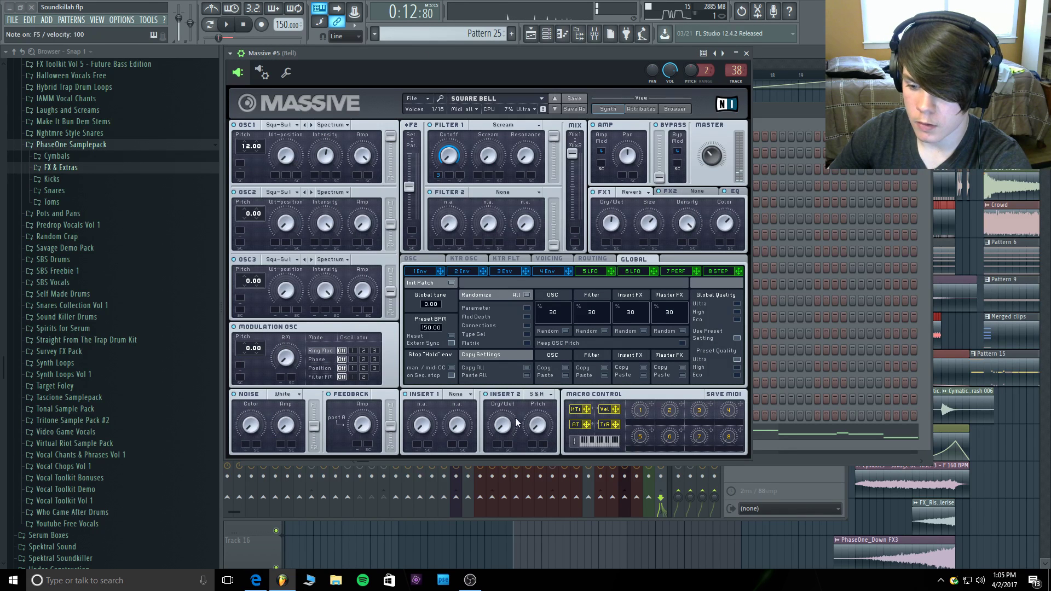
left_click(517, 421)
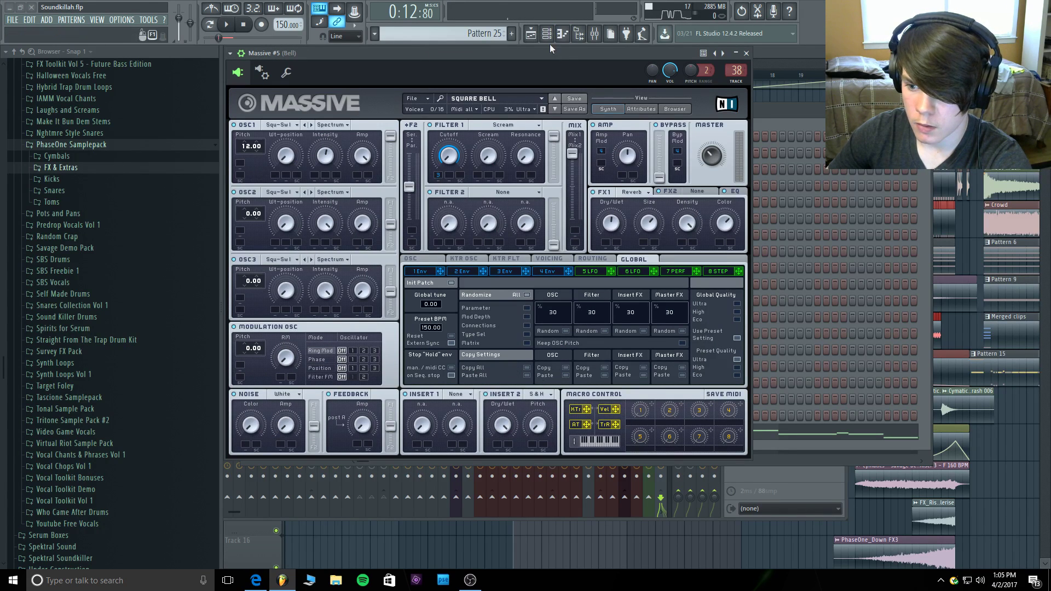
left_click(540, 427)
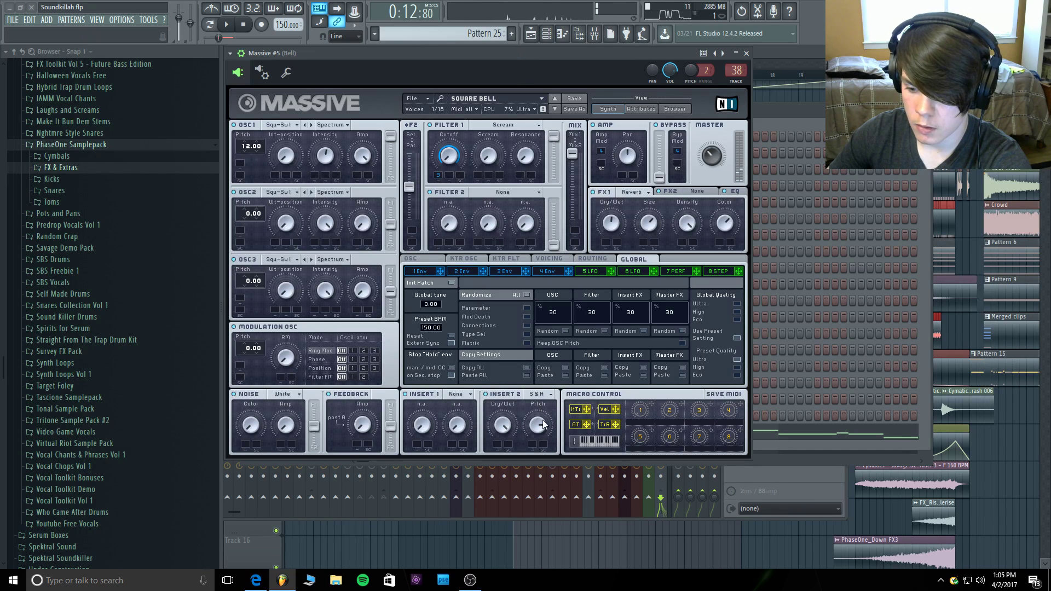
left_click_drag(544, 425, 541, 436)
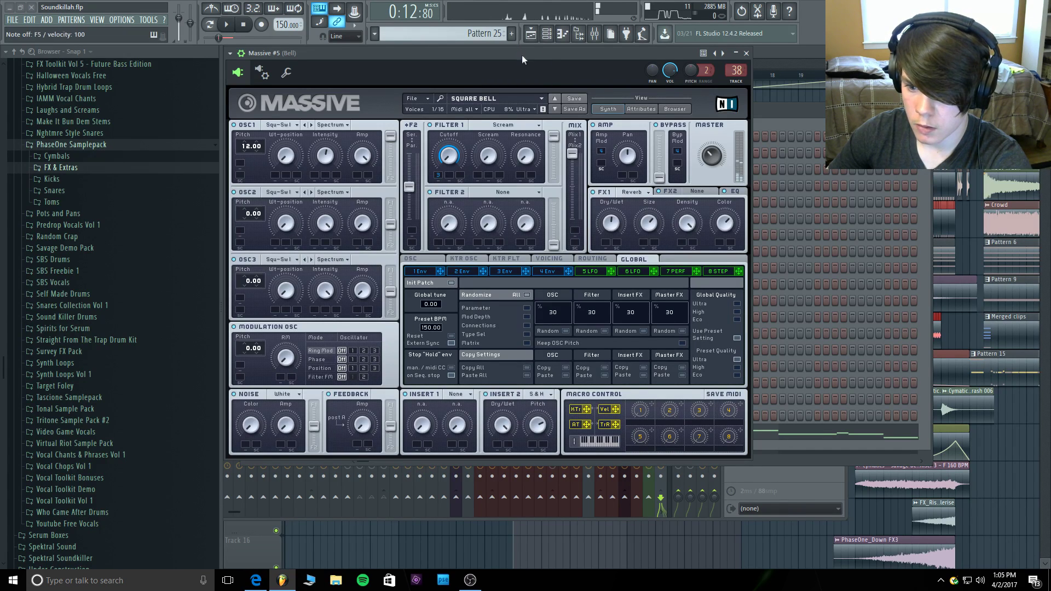
left_click(225, 25)
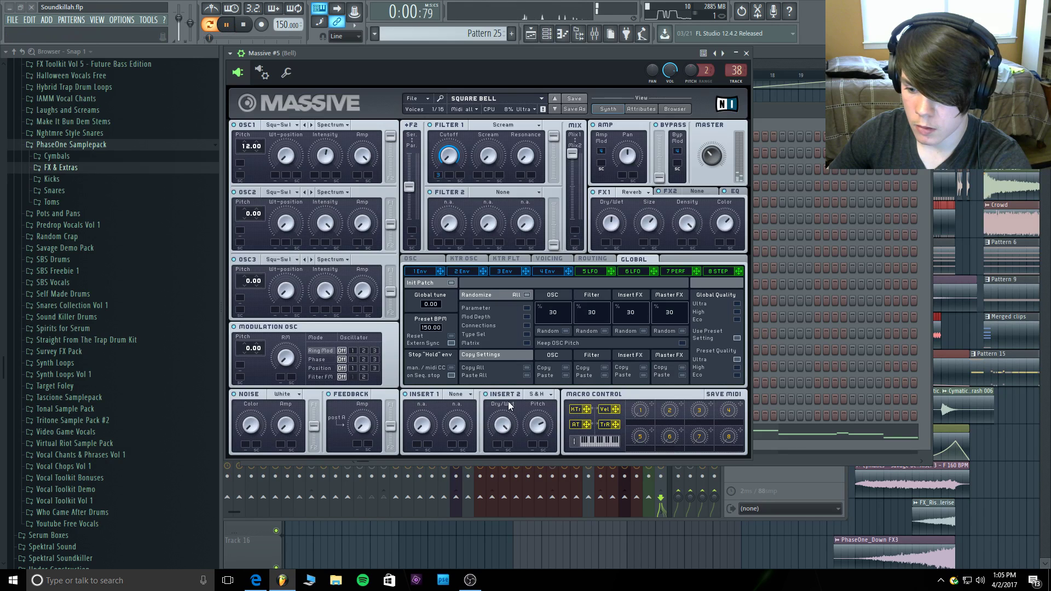
left_click_drag(536, 423, 533, 410)
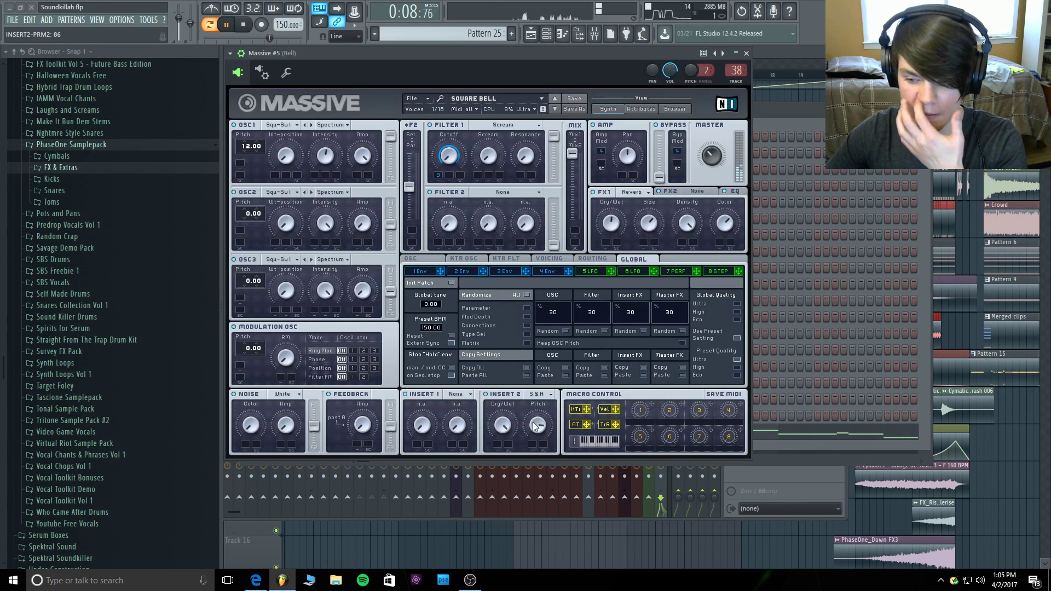
left_click_drag(533, 426, 533, 425)
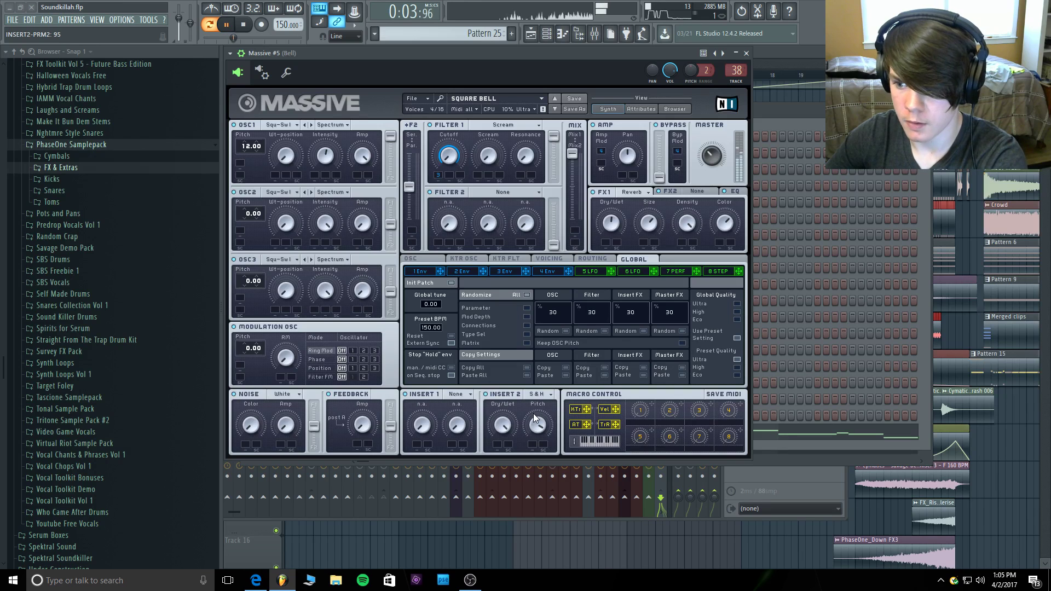
left_click(244, 26)
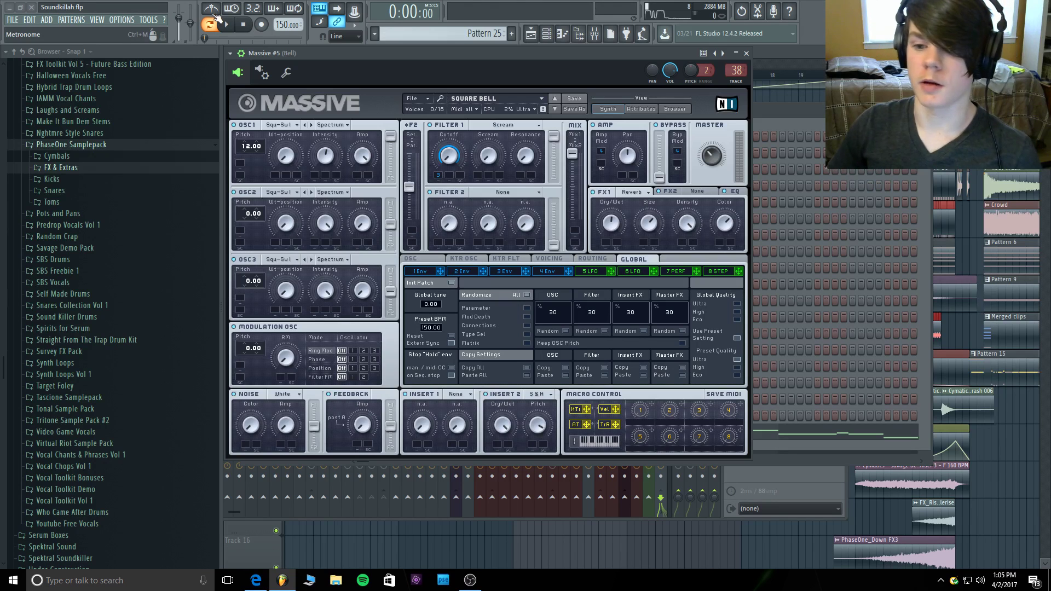
Reduce Insert 2's Dry/Wet to 82 while the bell pattern plays.
left_click(224, 24)
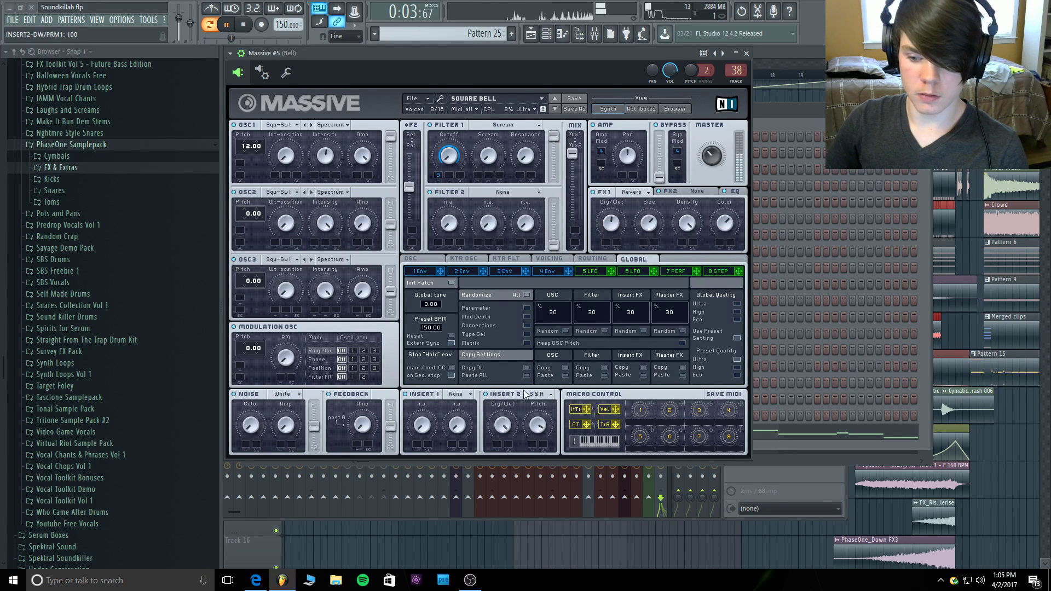
left_click_drag(503, 425, 506, 438)
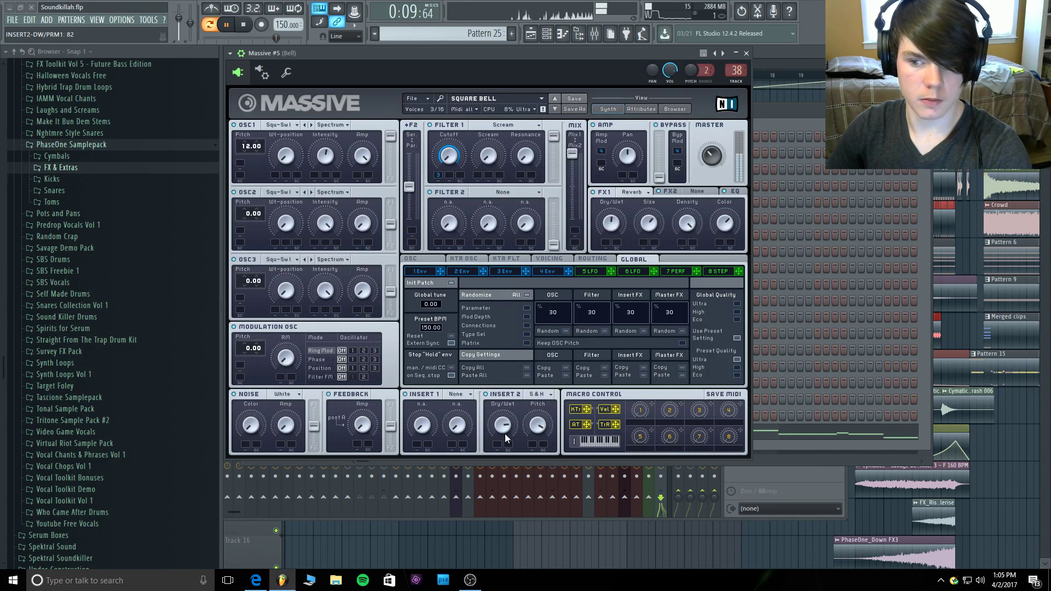
left_click(244, 25)
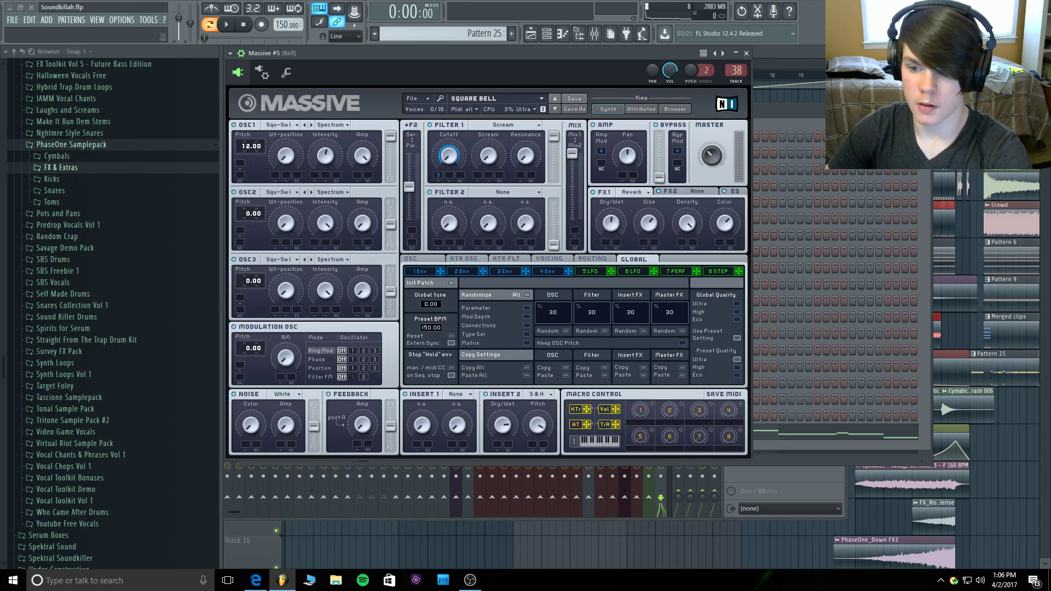
Listen to the bell pattern with the synth closed, then stop playback and reopen Massive #5.
left_click(227, 25)
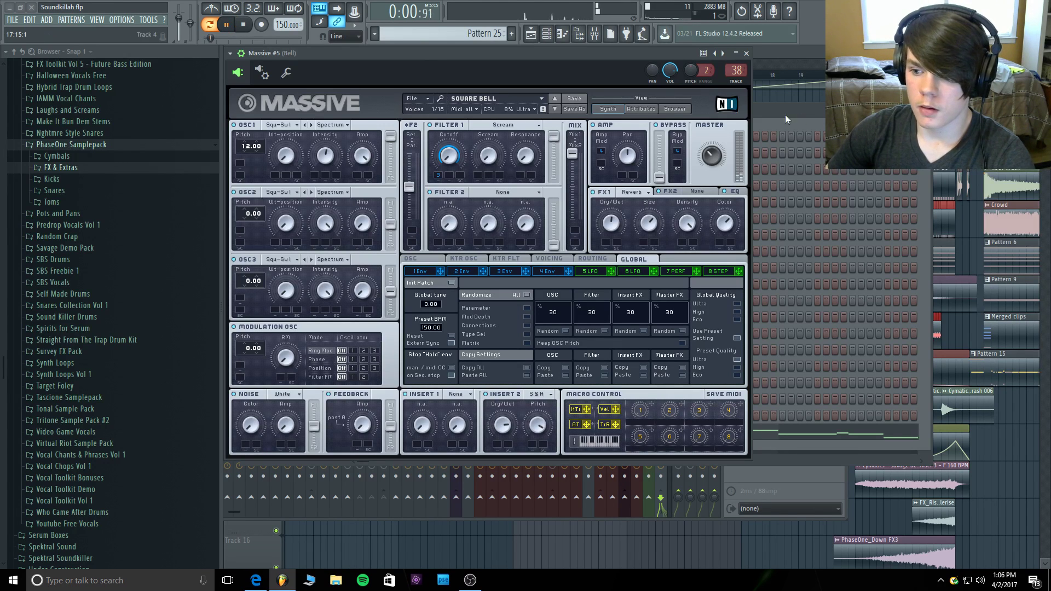
left_click(746, 53)
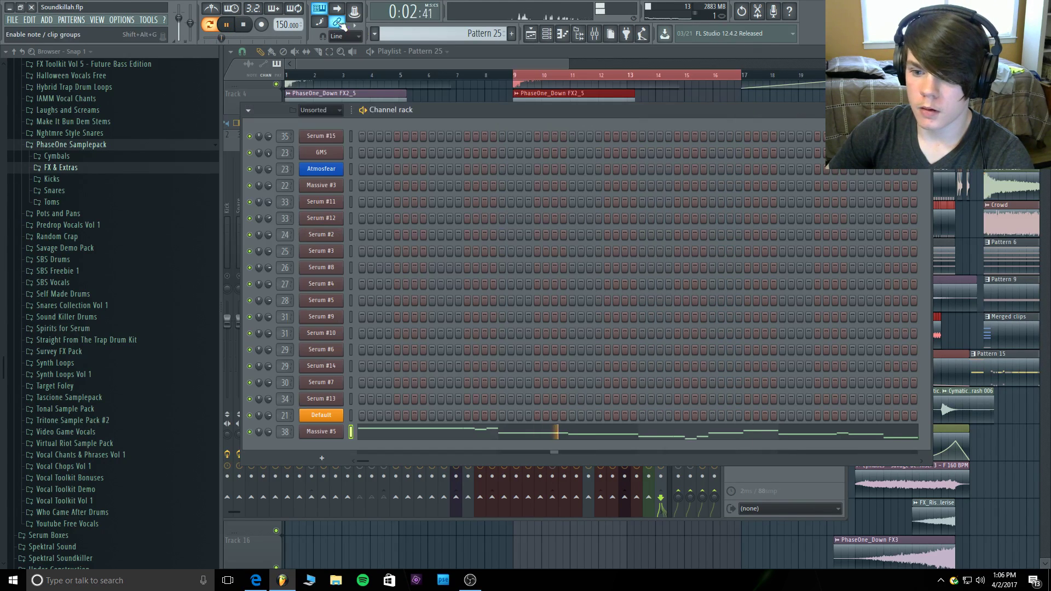
left_click(244, 24)
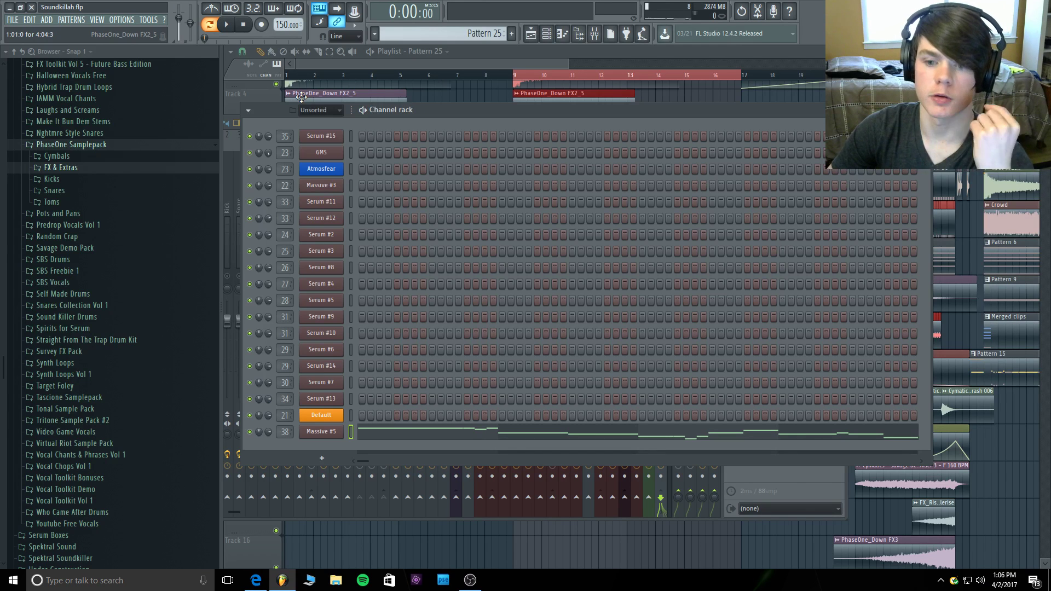
left_click(332, 432)
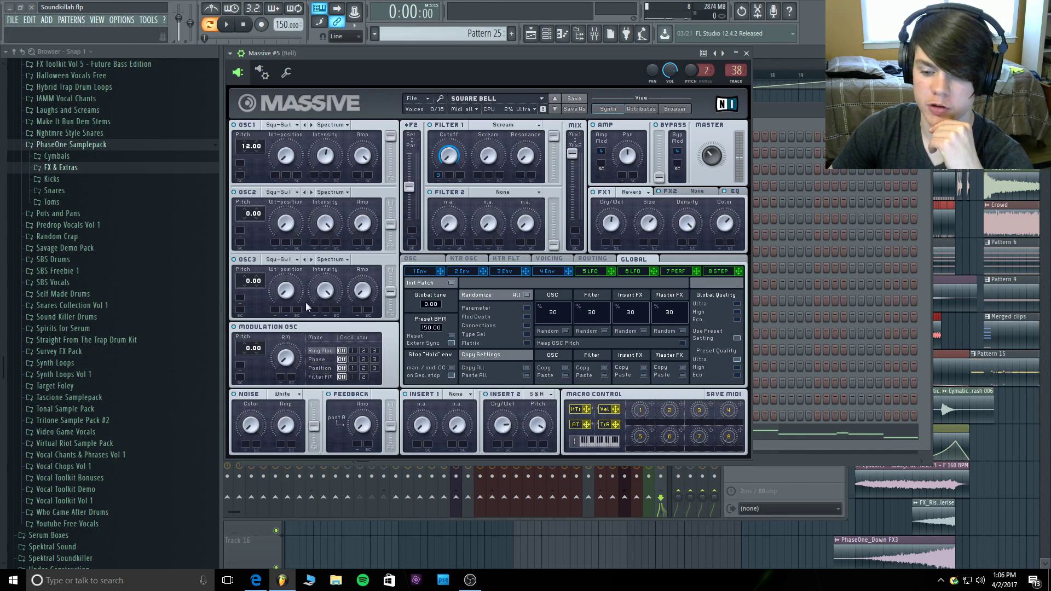
Close the bell synth and play the arrangement from bar 9, checking the Bell track in the mixer.
left_click(746, 53)
left_click(550, 53)
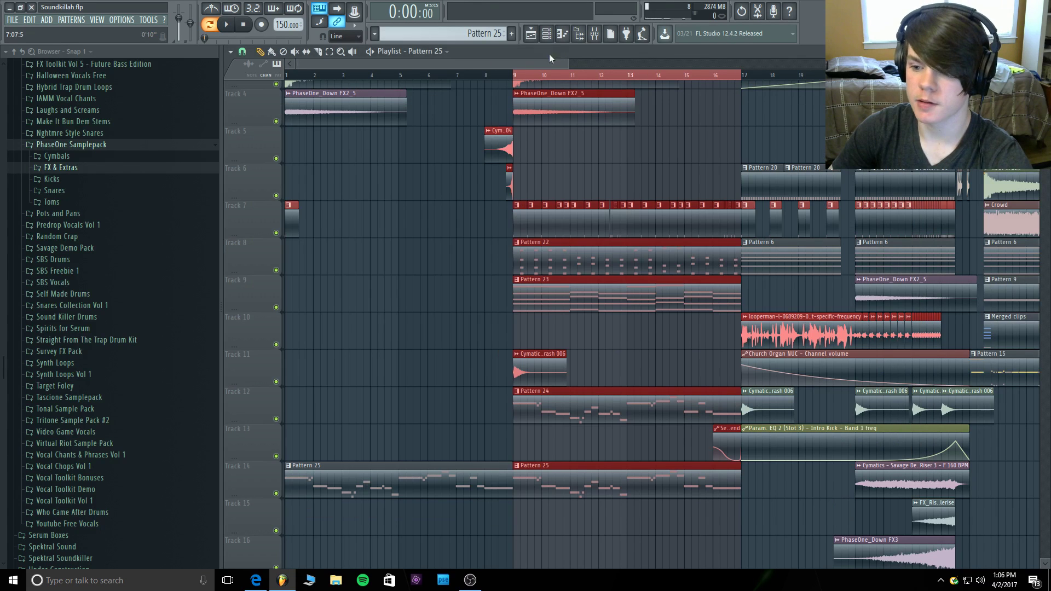
left_click(515, 75)
left_click_drag(734, 76, 519, 77)
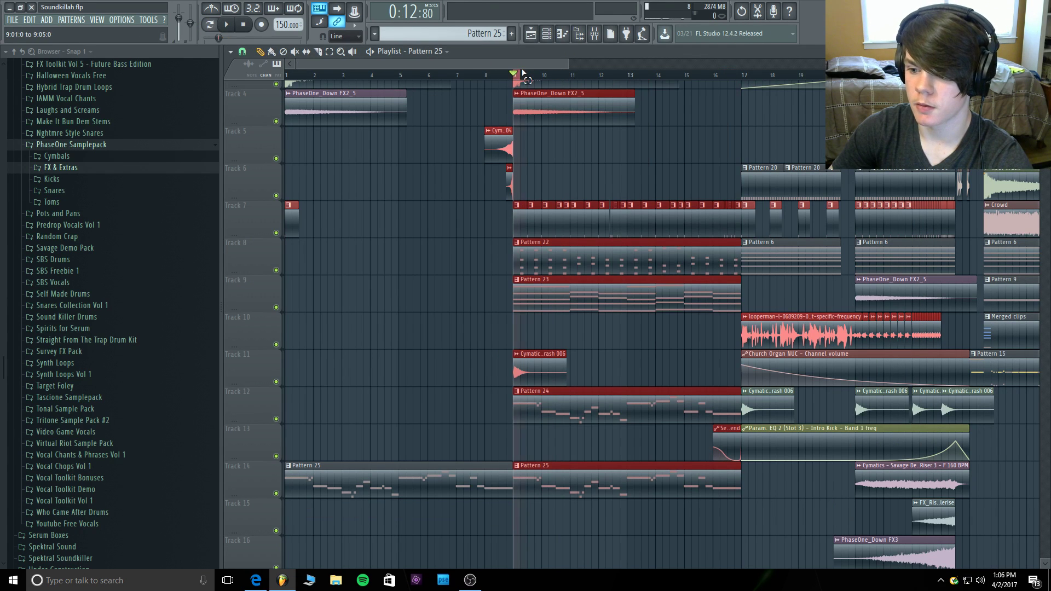
key("space")
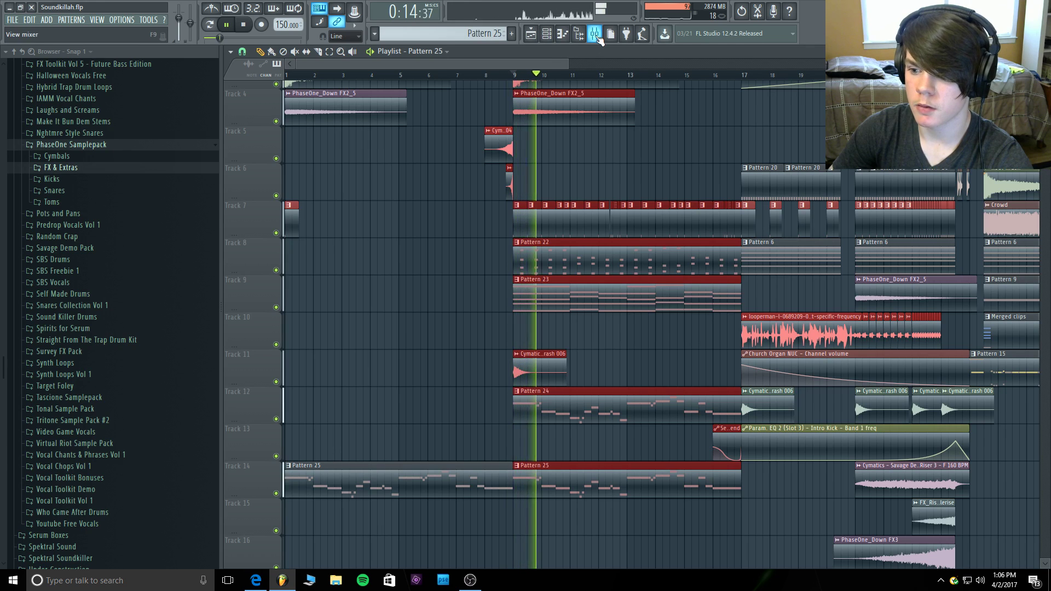
key("F9")
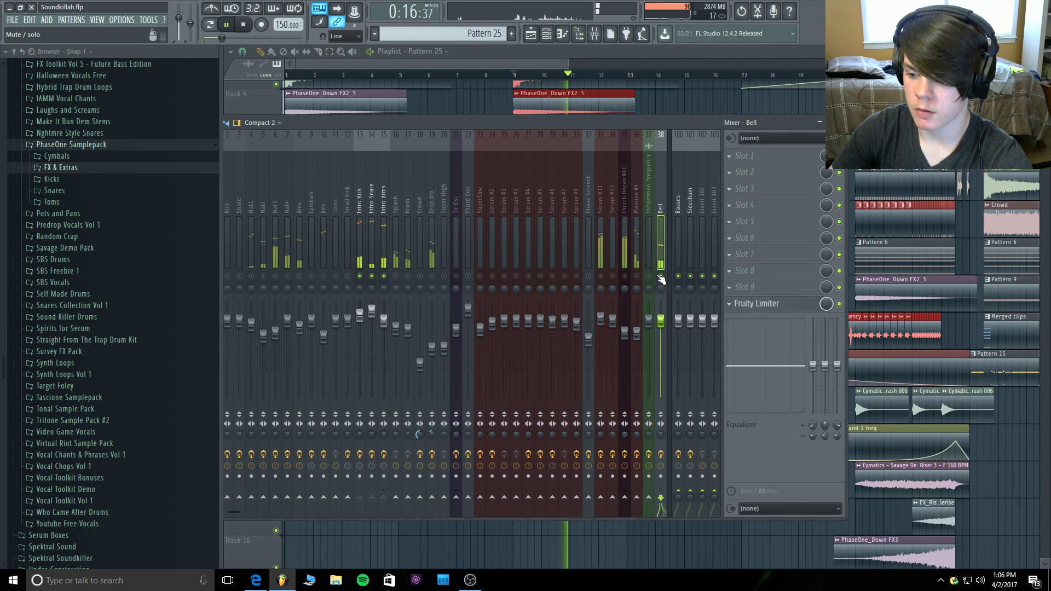
key("F9")
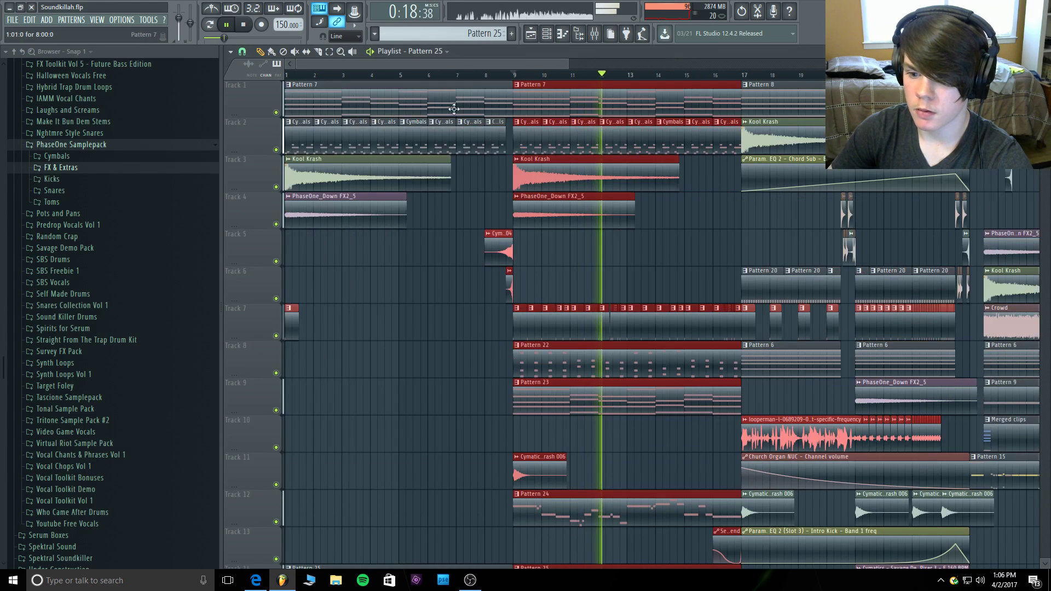
Save the project while auditioning the section from bar 9 with Track 1 temporarily muted.
left_click(276, 112)
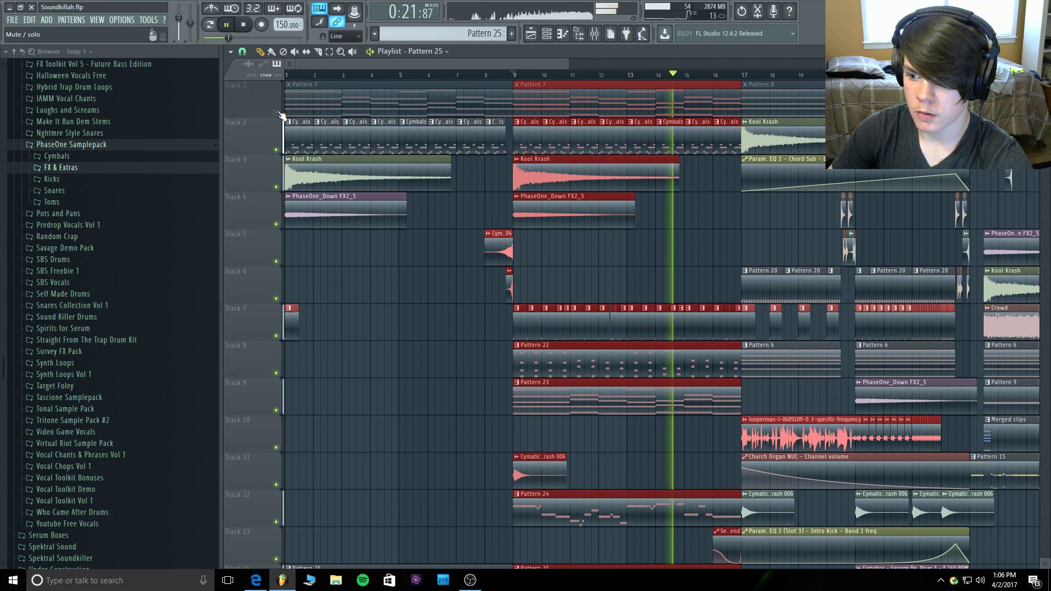
key("space")
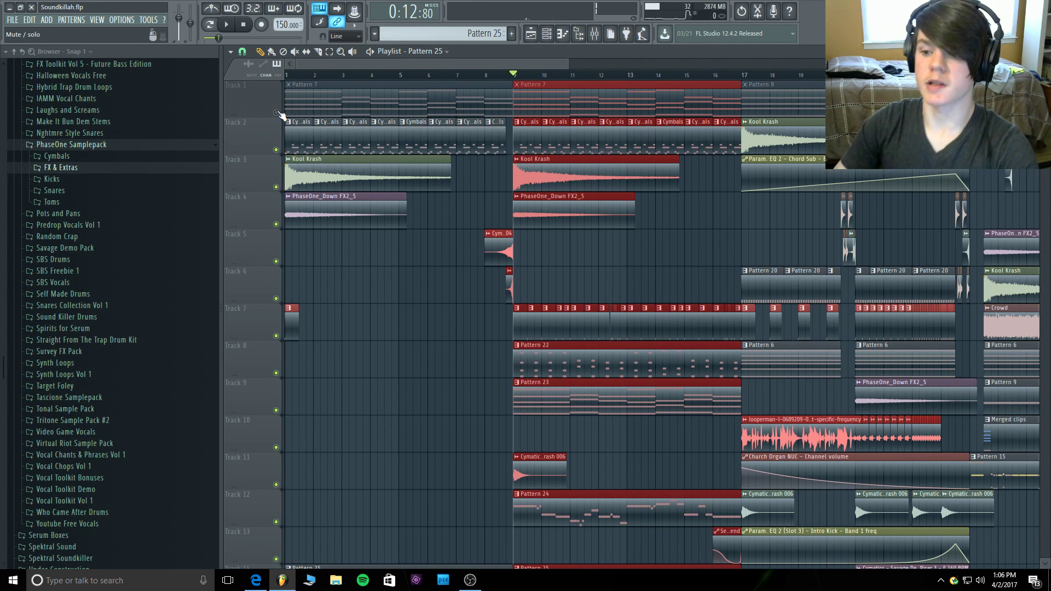
key("space")
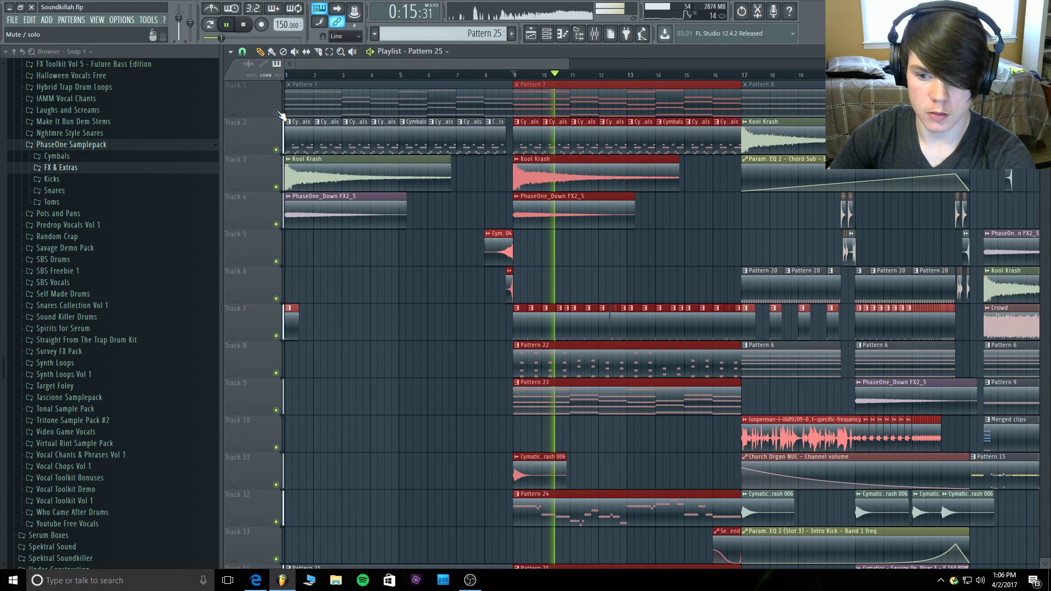
key("ctrl+s")
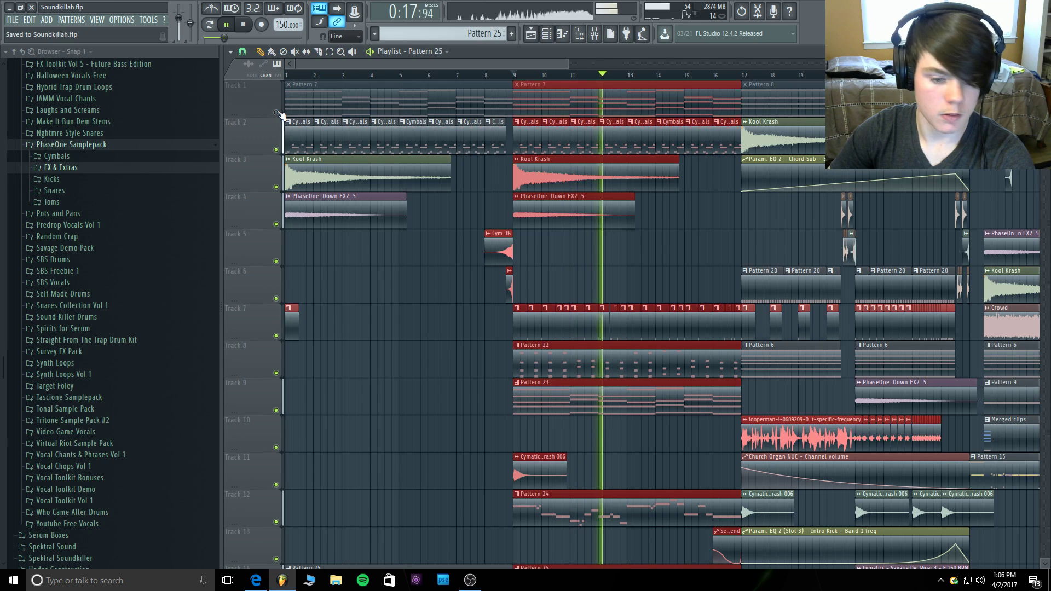
key("space")
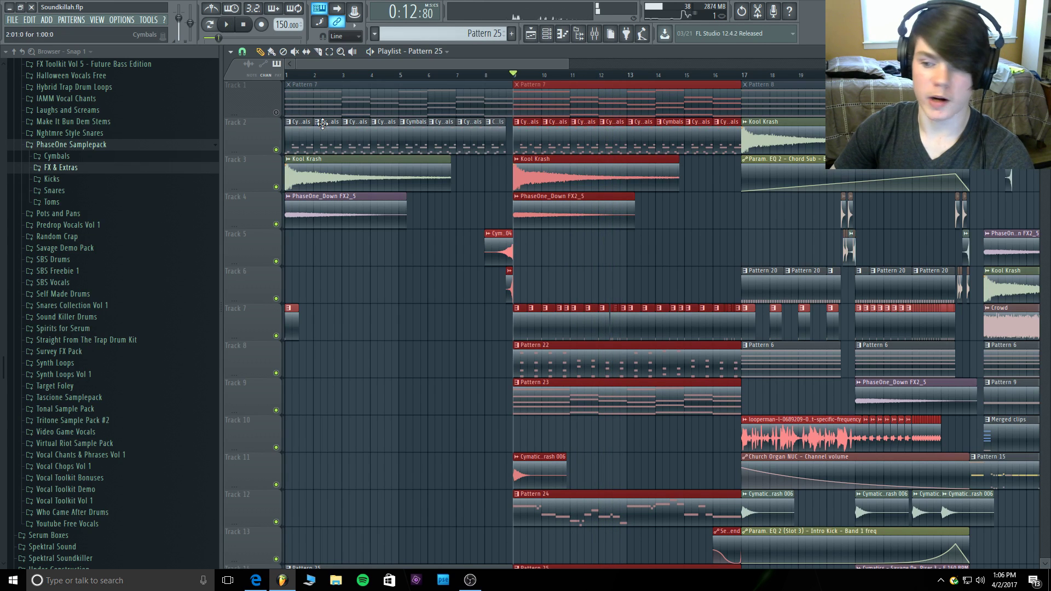
left_click(283, 113)
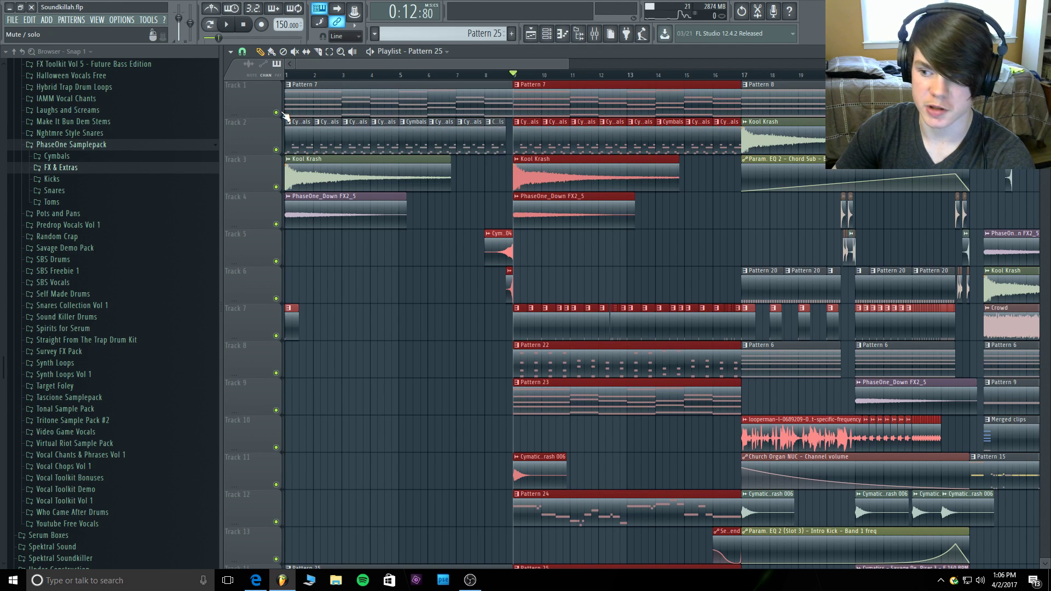
left_click(13, 20)
left_click(313, 245)
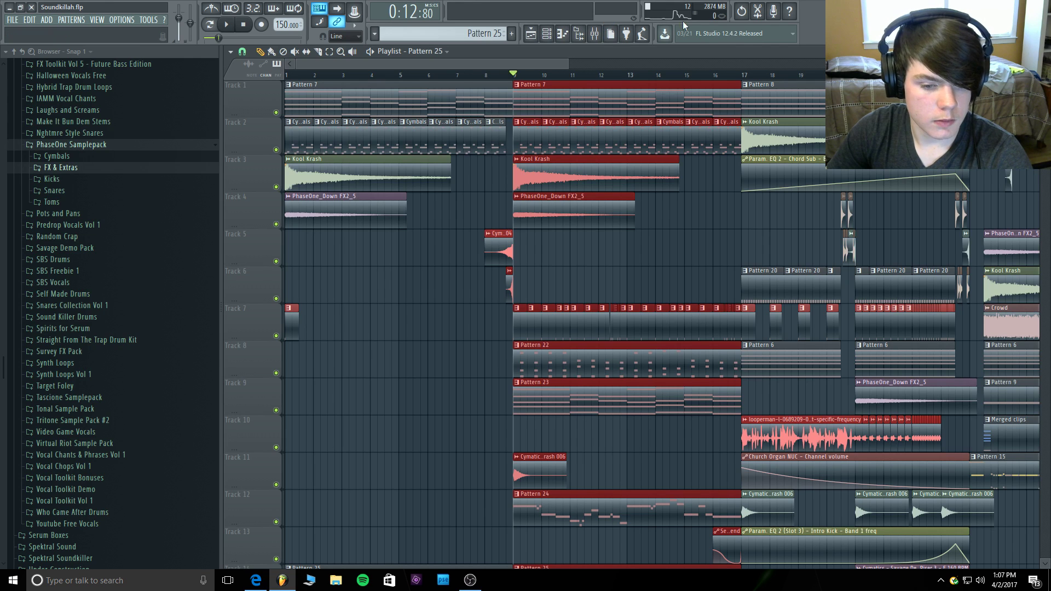
left_click(302, 317)
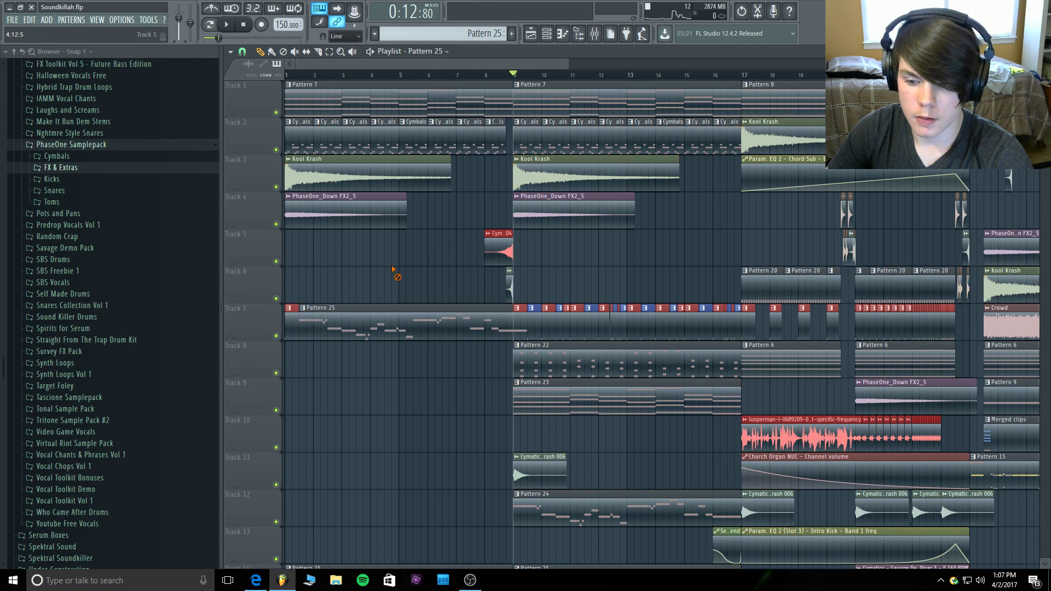
right_click(392, 321)
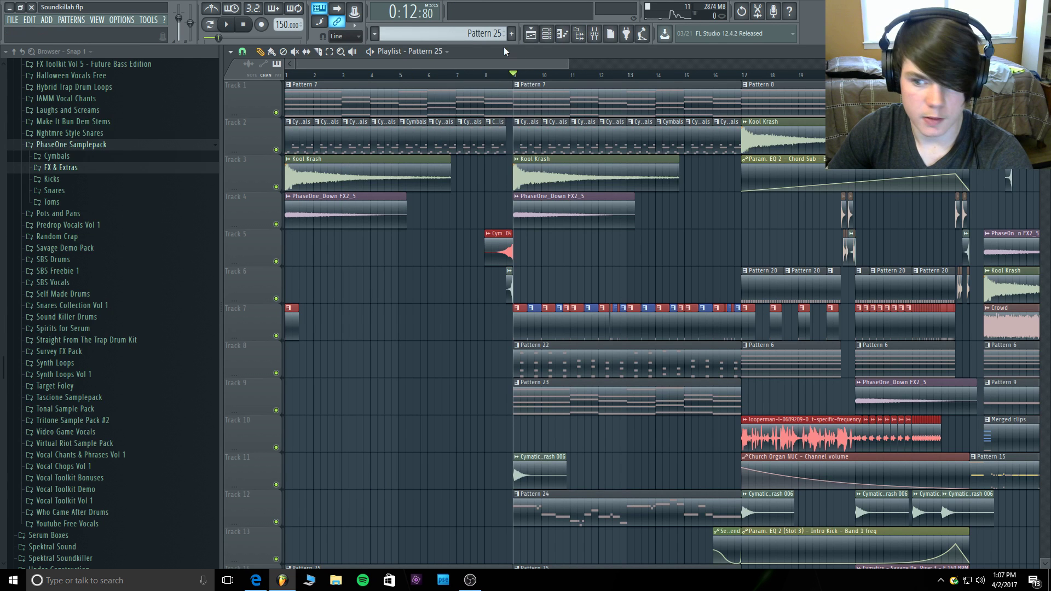
Show the whole arrangement in the playlist and play it from bar 9, then from the start.
left_click_drag(572, 63, 822, 64)
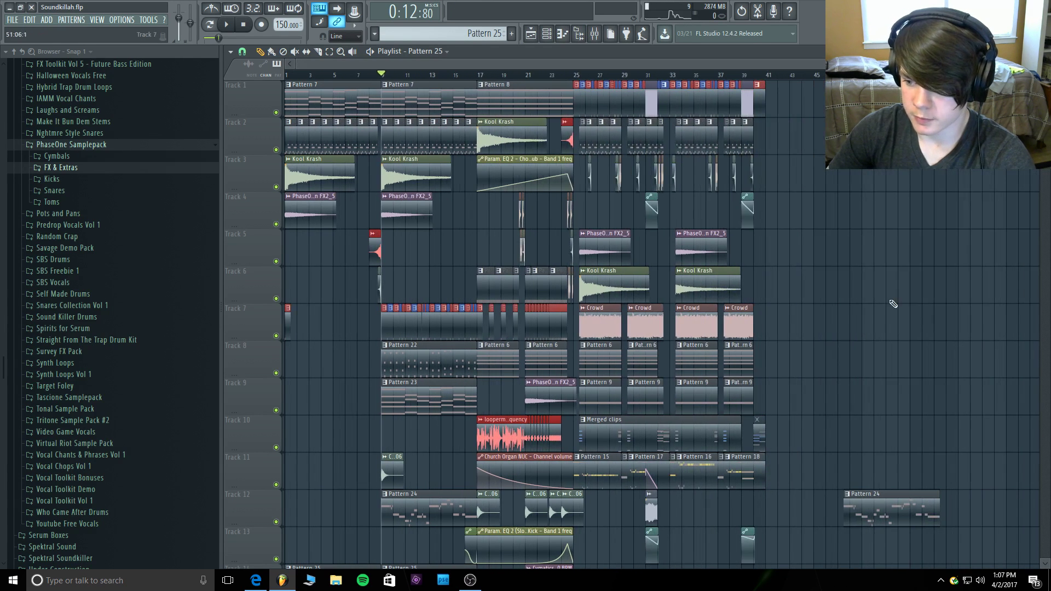
right_click(921, 307)
scroll(930, 347, "down", 3)
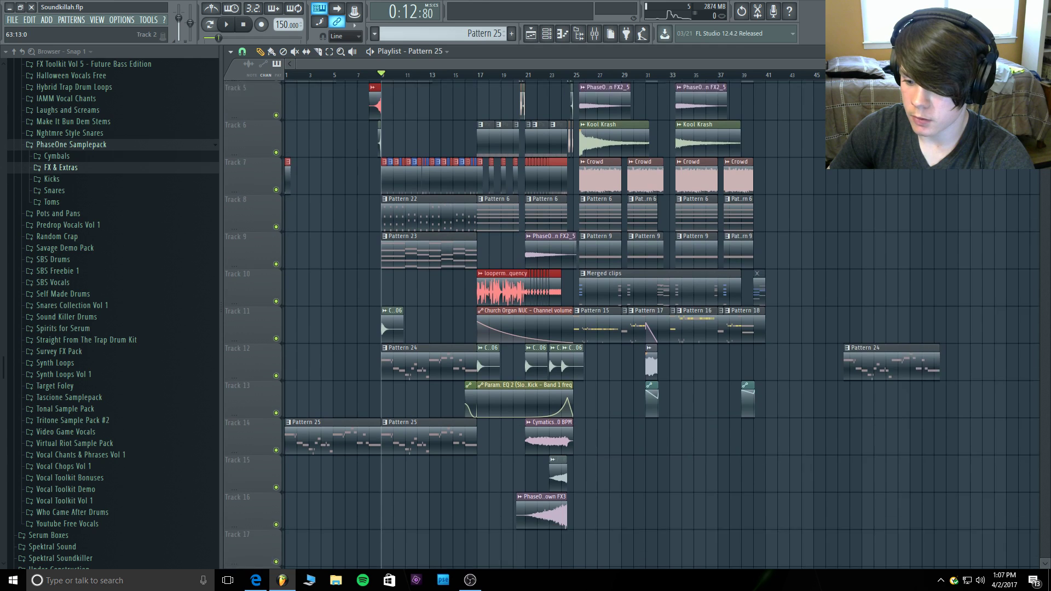
key("space")
scroll(630, 323, "up", 3)
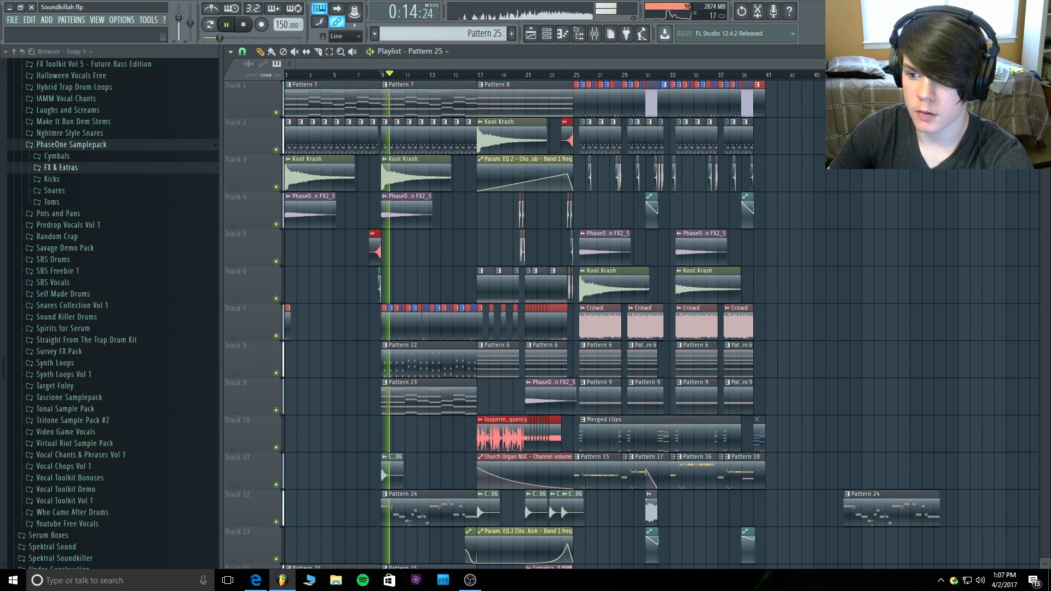
left_click(287, 75)
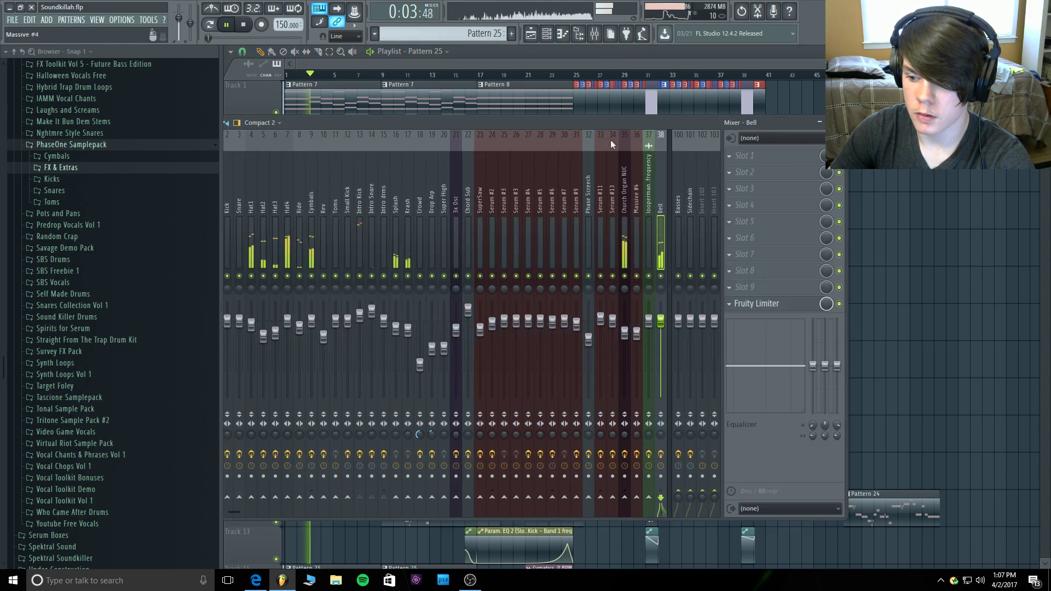
Raise the gain of the Bell track's Fruity Limiter to 2.3 dB during playback, then return to the playlist.
left_click(595, 34)
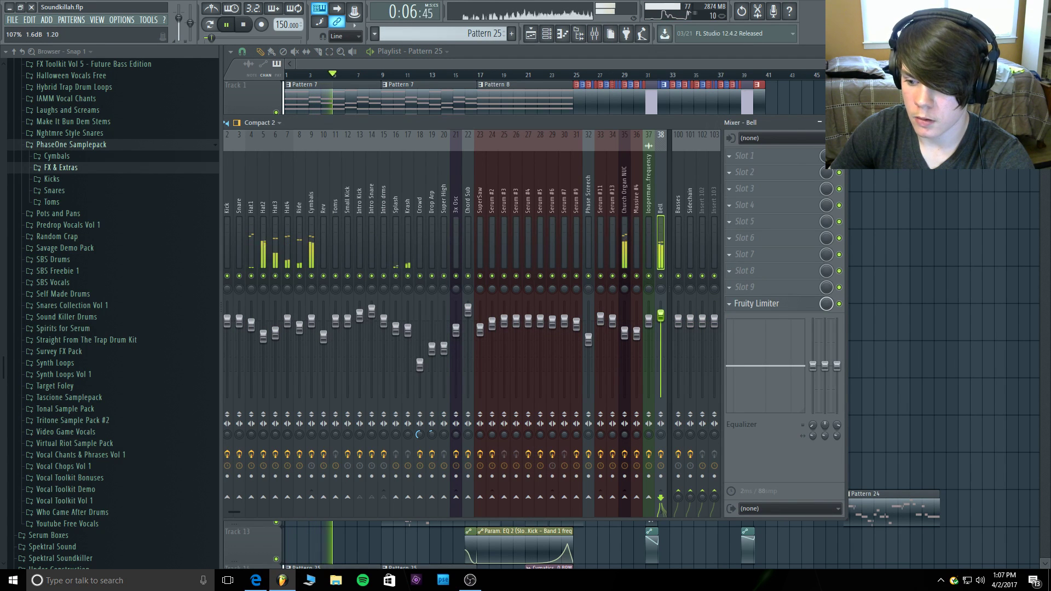
left_click(792, 305)
left_click_drag(124, 277, 124, 265)
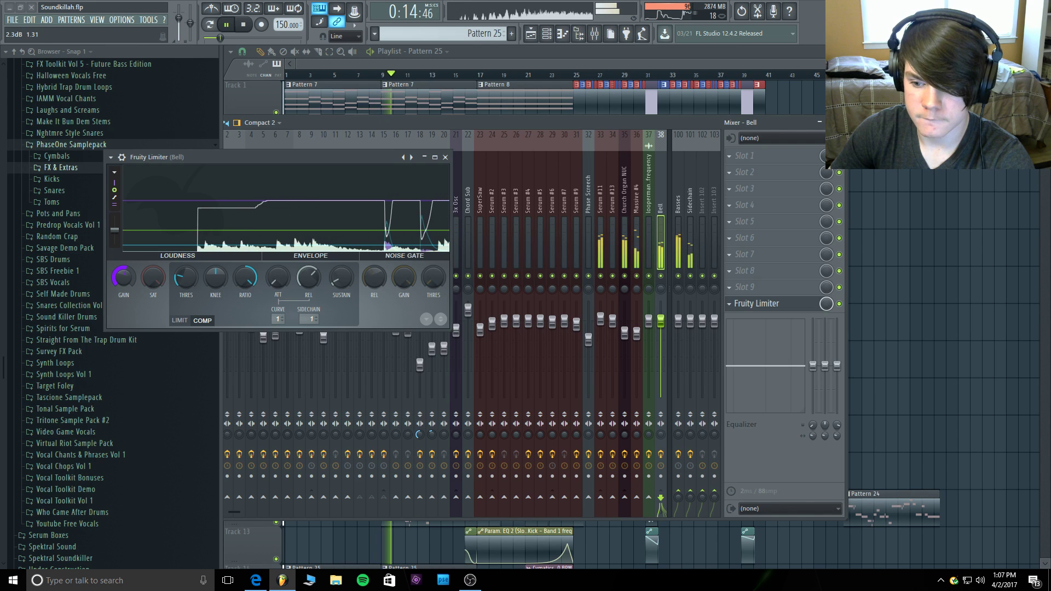
left_click(445, 157)
left_click(482, 54)
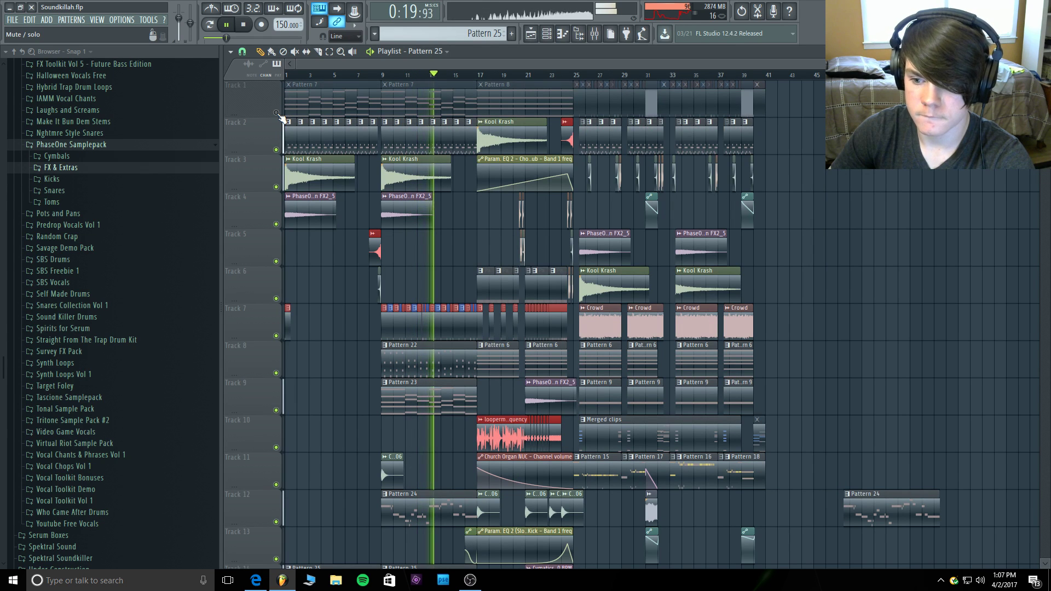
Unmute Track 1 to compare the mix with its chords playing, then stop playback after the bell section.
left_click(276, 112)
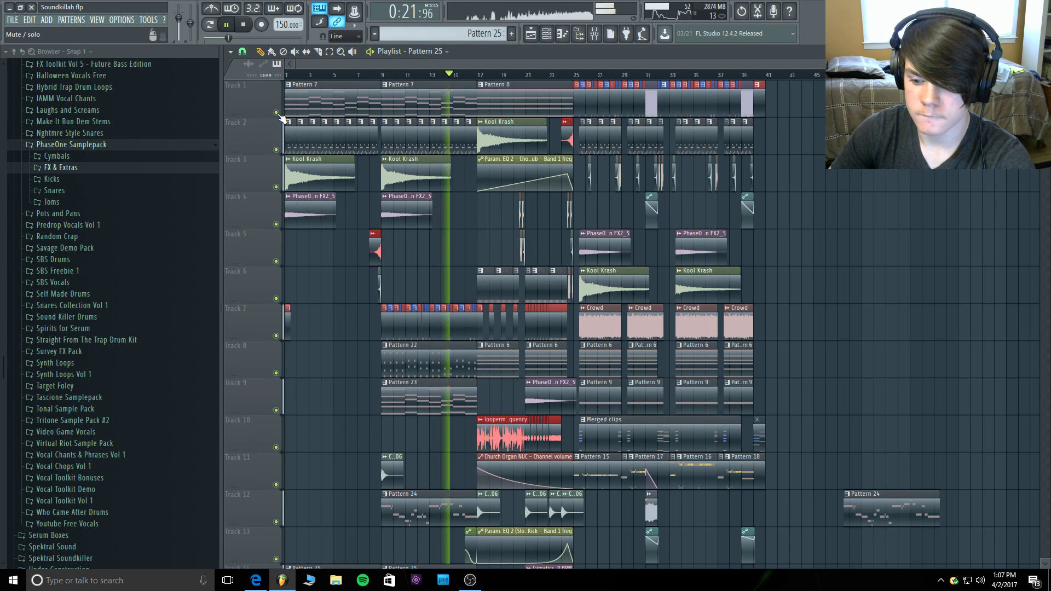
scroll(340, 275, "down", 2)
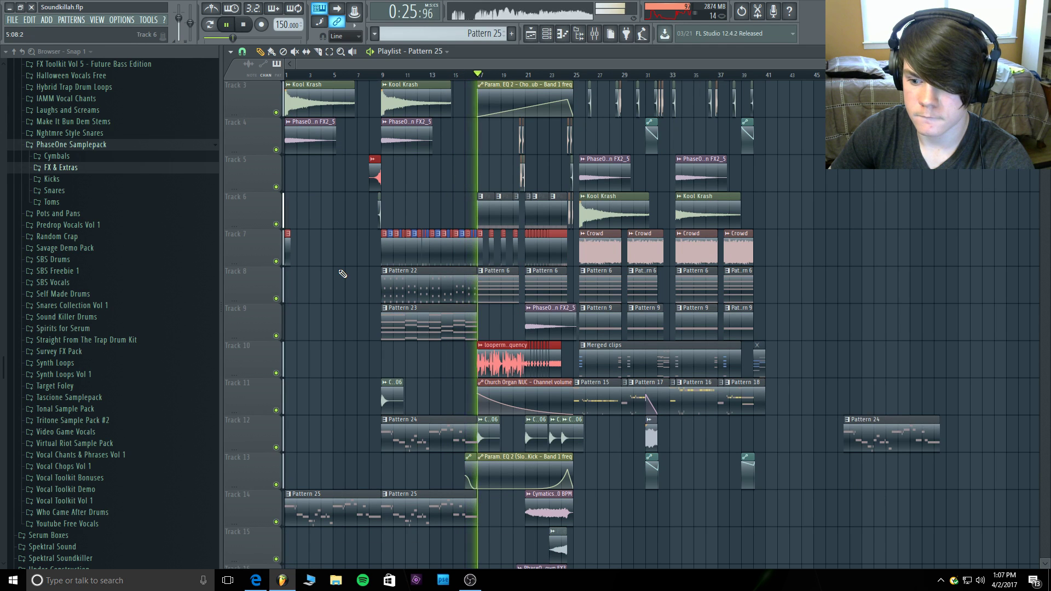
key("space")
scroll(343, 274, "up", 2)
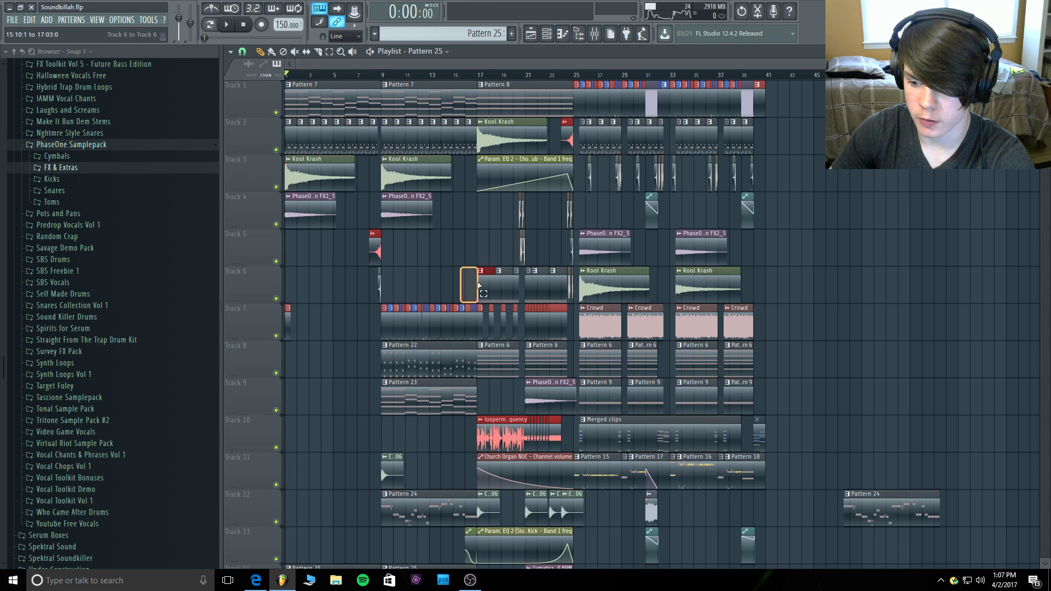
Copy the Pattern 20 clips on Track 6 repeatedly to fill bars 9 through 16.
left_click(422, 285)
left_click_drag(422, 284, 395, 282)
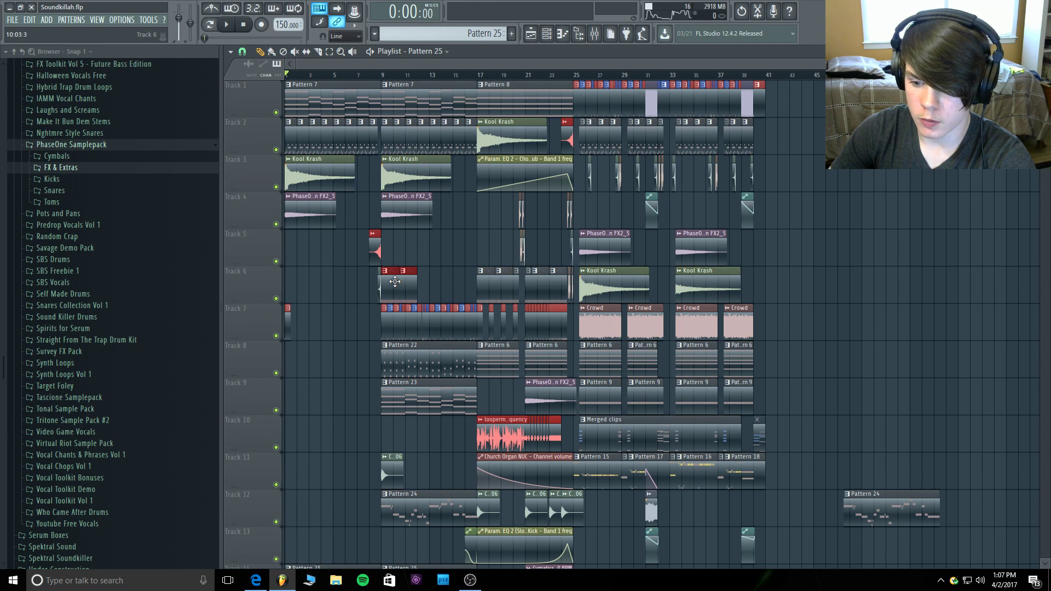
left_click(434, 282)
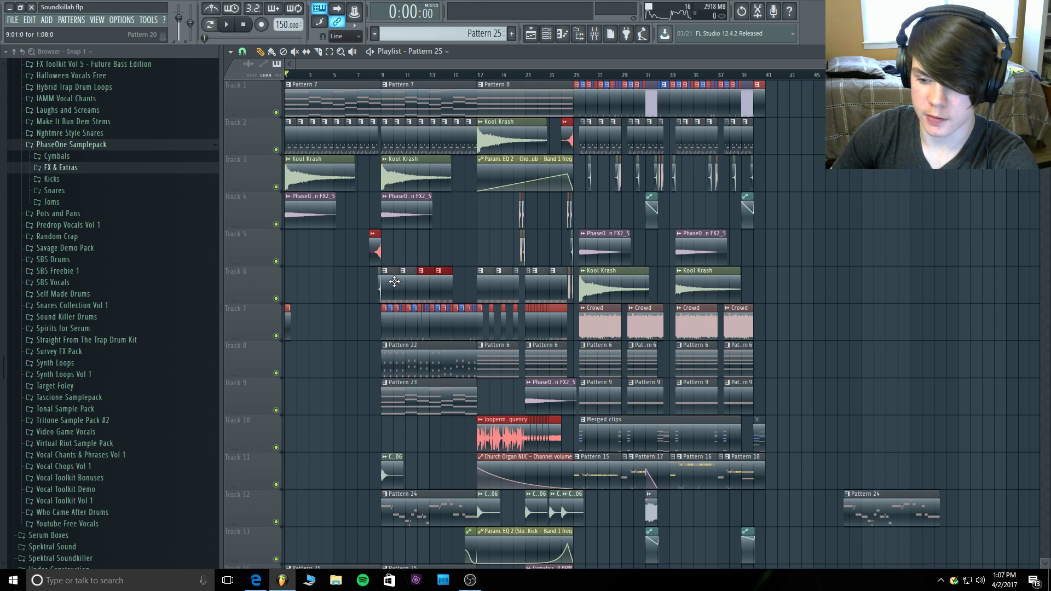
left_click(460, 246)
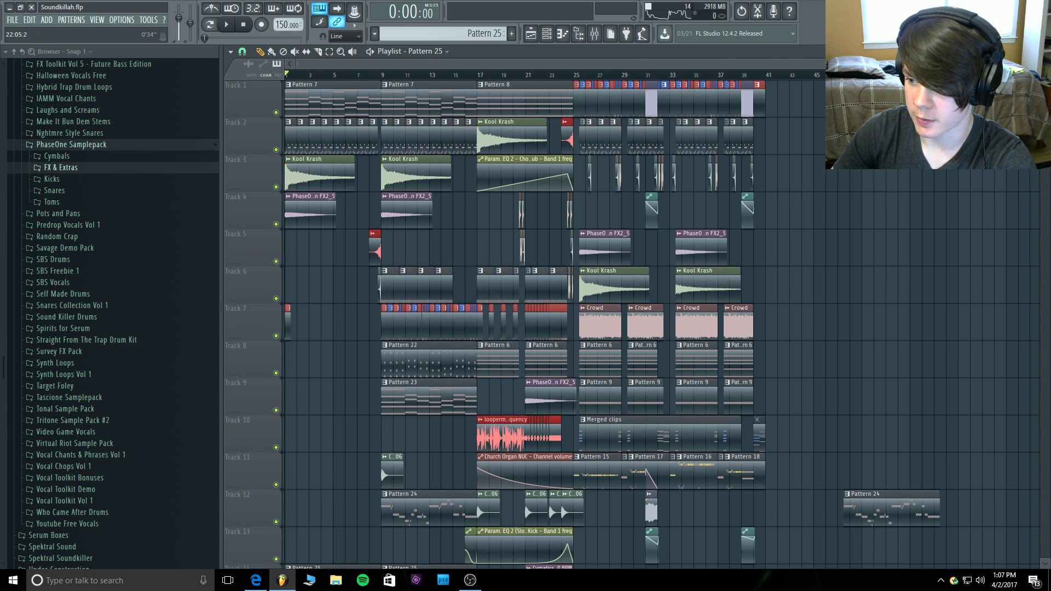
left_click_drag(940, 64, 564, 71)
left_click_drag(600, 284, 669, 288)
left_click(659, 247)
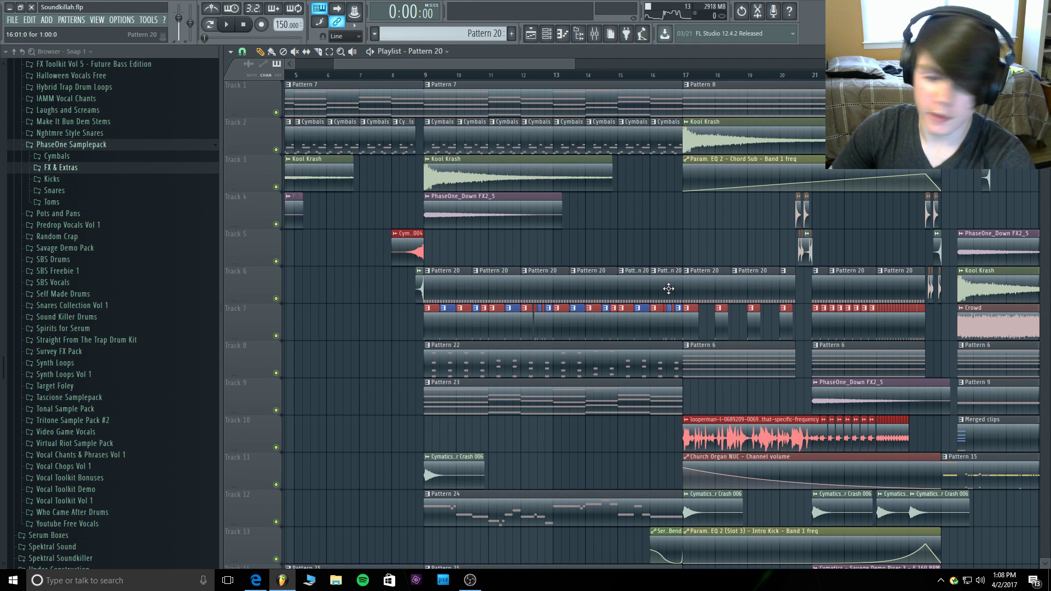
left_click(435, 51)
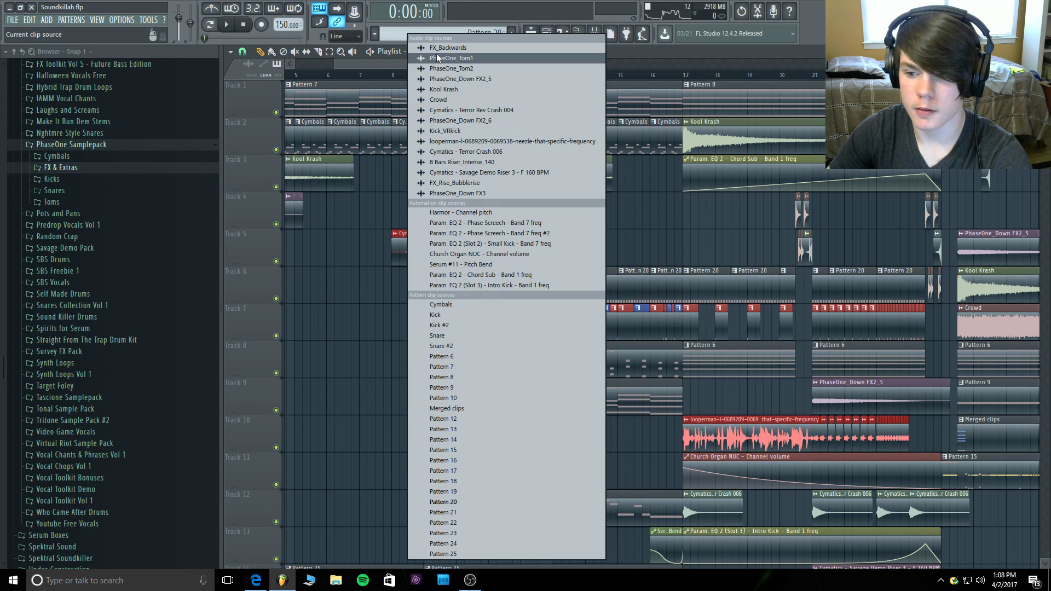
left_click(648, 53)
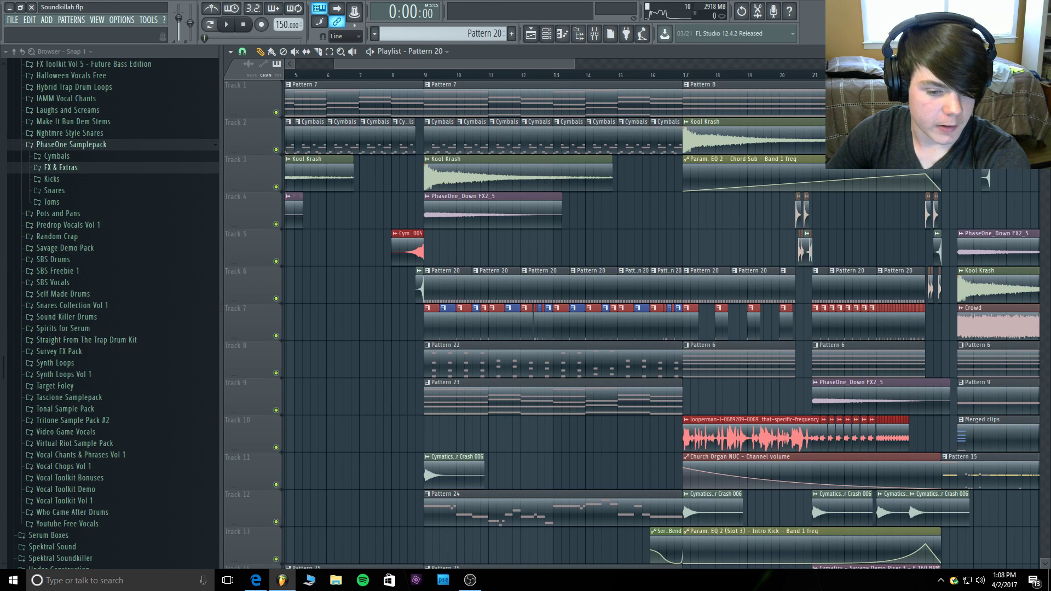
left_click_drag(336, 59, 230, 63)
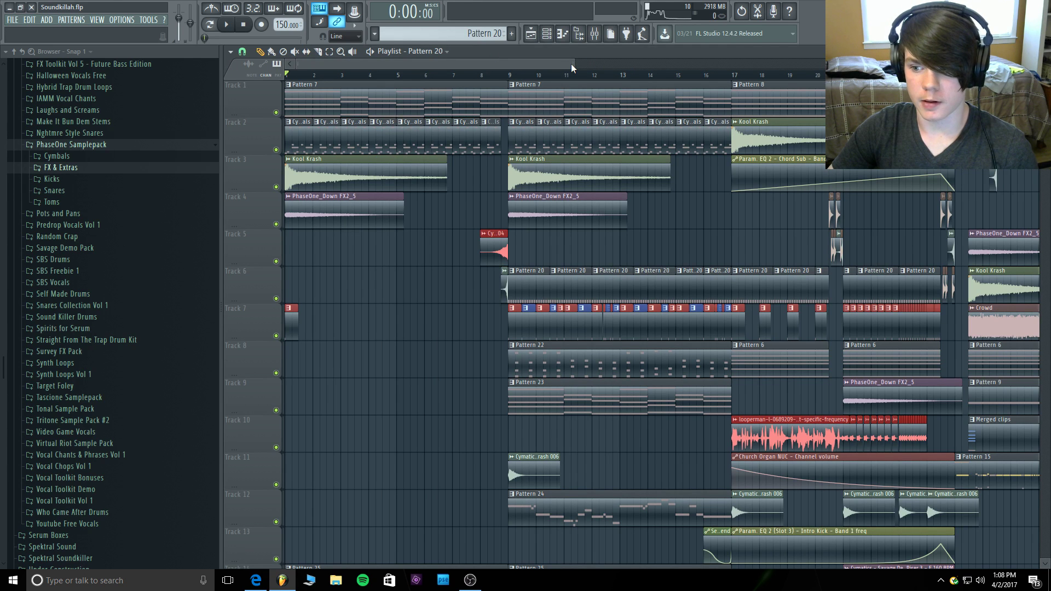
left_click_drag(570, 63, 779, 67)
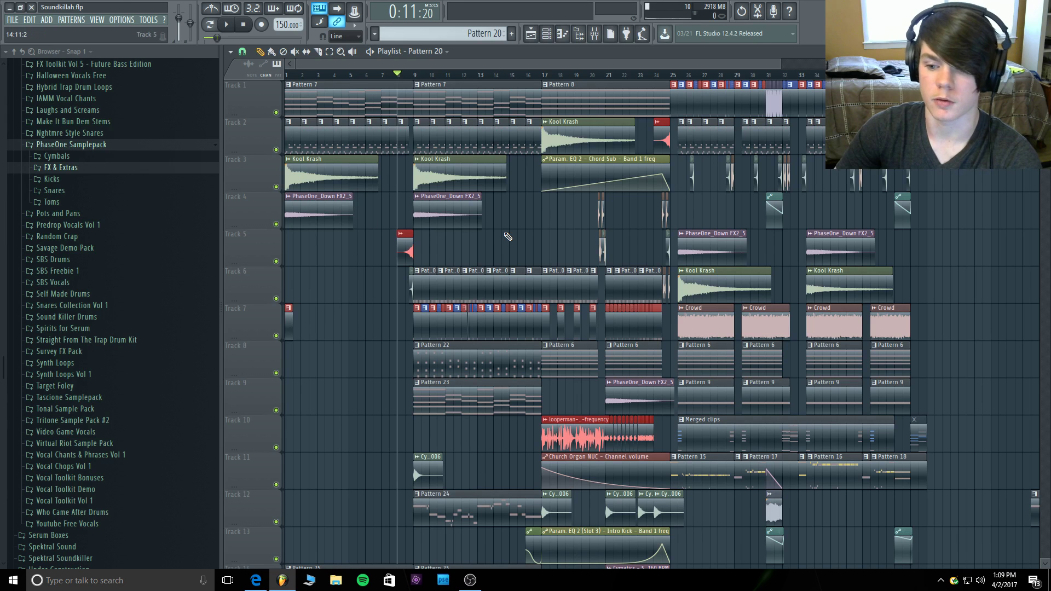
Listen to the bell section, play on from bar 17 for comparison, and restart playback at bar 9.
key("space")
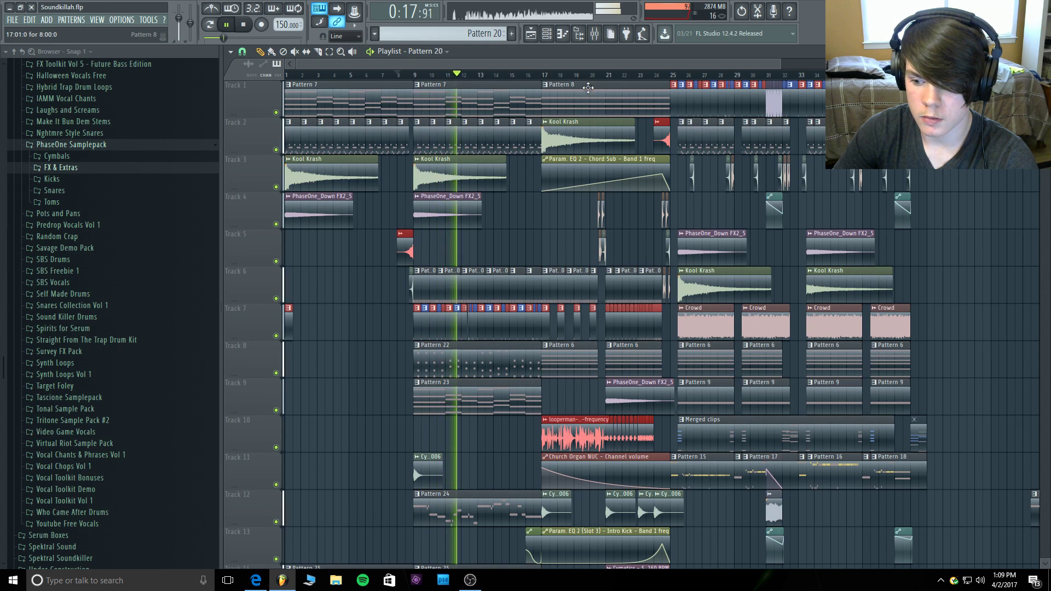
key("space")
left_click(548, 75)
key("space")
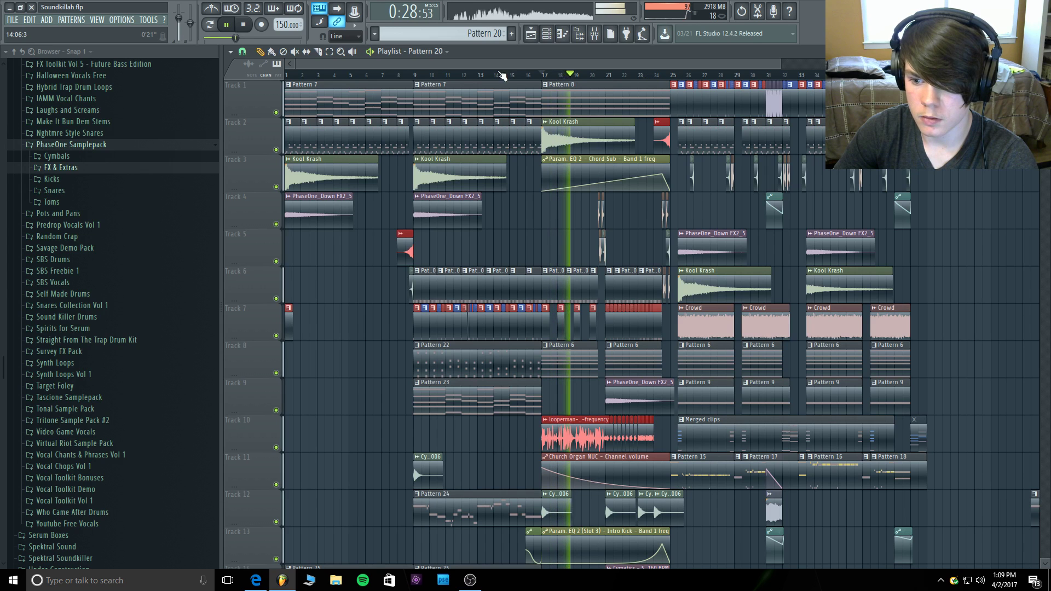
left_click(415, 77)
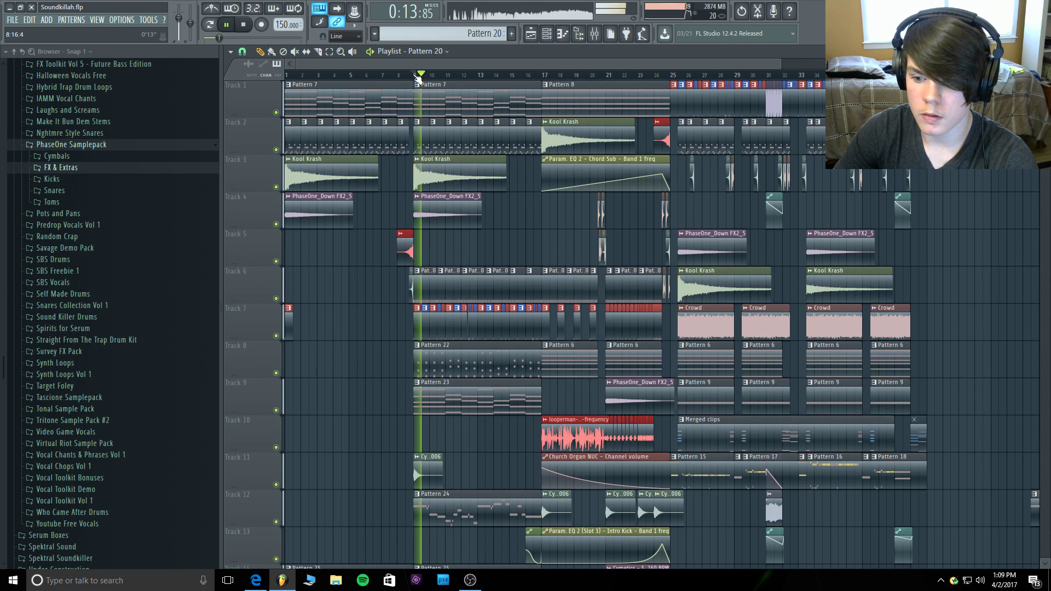
Restart playback at bar 9 and listen to the section with Track 1 muted.
key("space")
mouse_move(415, 77)
left_mouse_down()
mouse_move(675, 77)
mouse_move(416, 78)
left_mouse_up()
key("space")
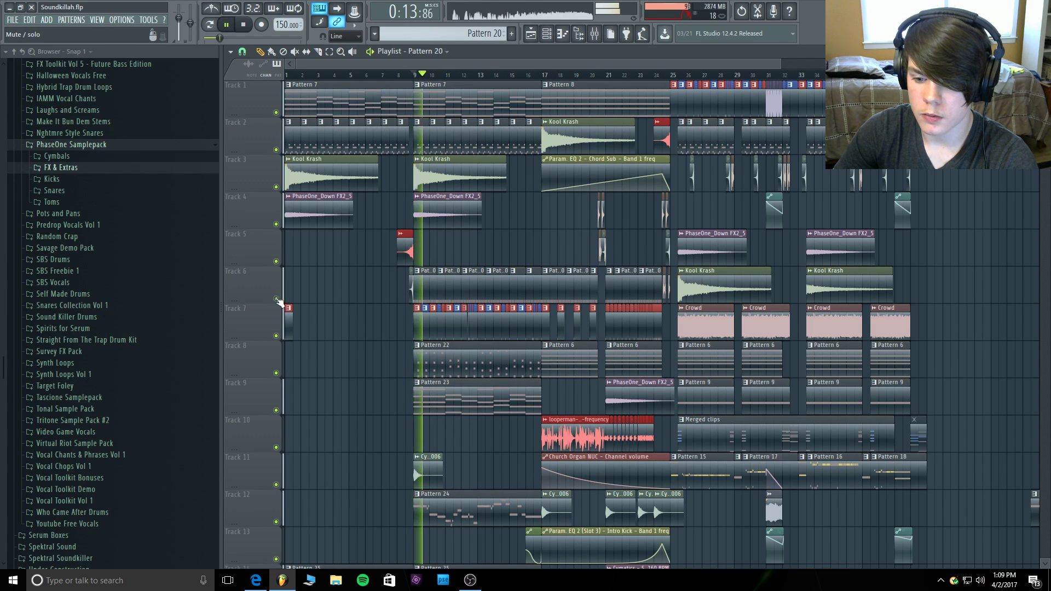
left_click(276, 112)
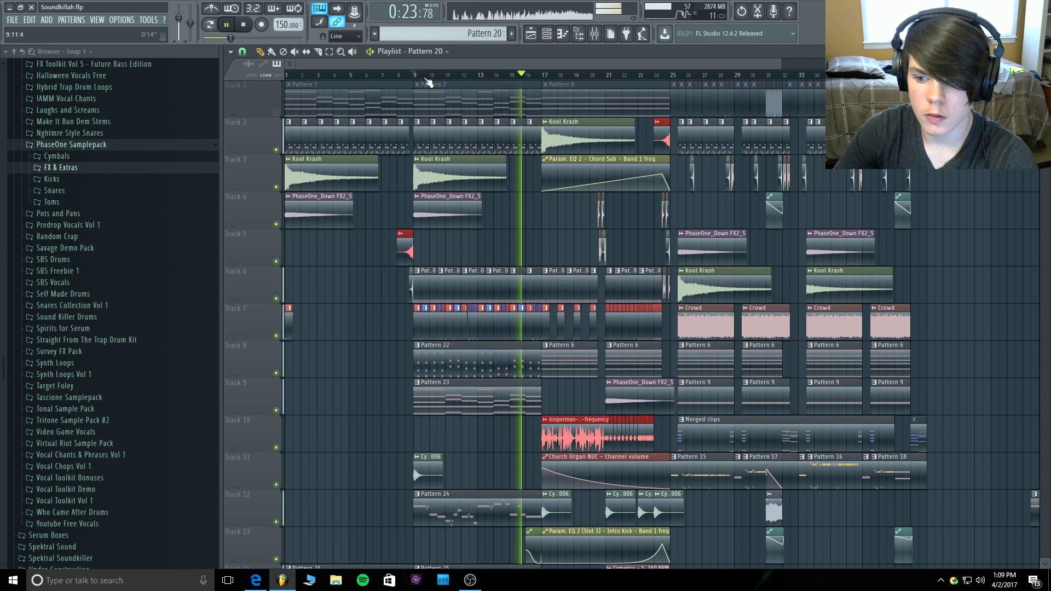
key("space")
Select bars 9 through 24 and create a channel volume automation clip for Massive #3 over that range.
left_click_drag(415, 75, 666, 79)
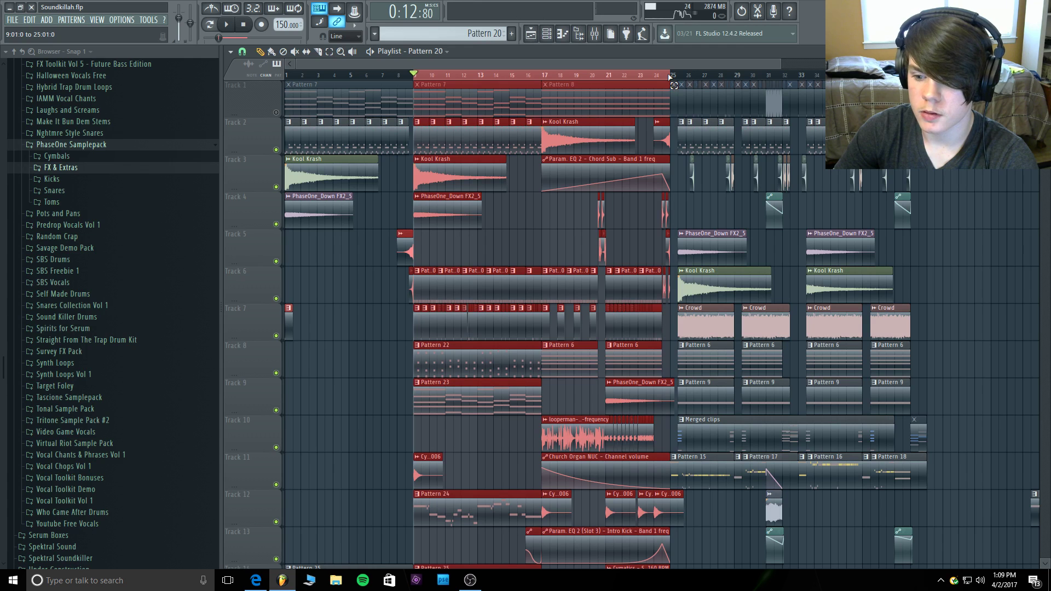
left_click(595, 37)
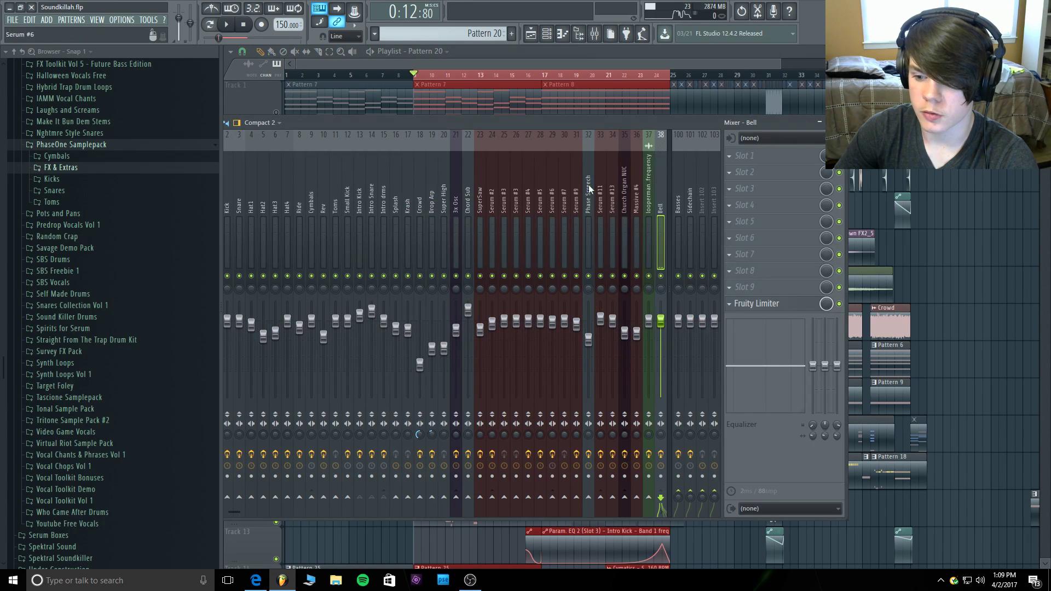
key("space")
key("space")
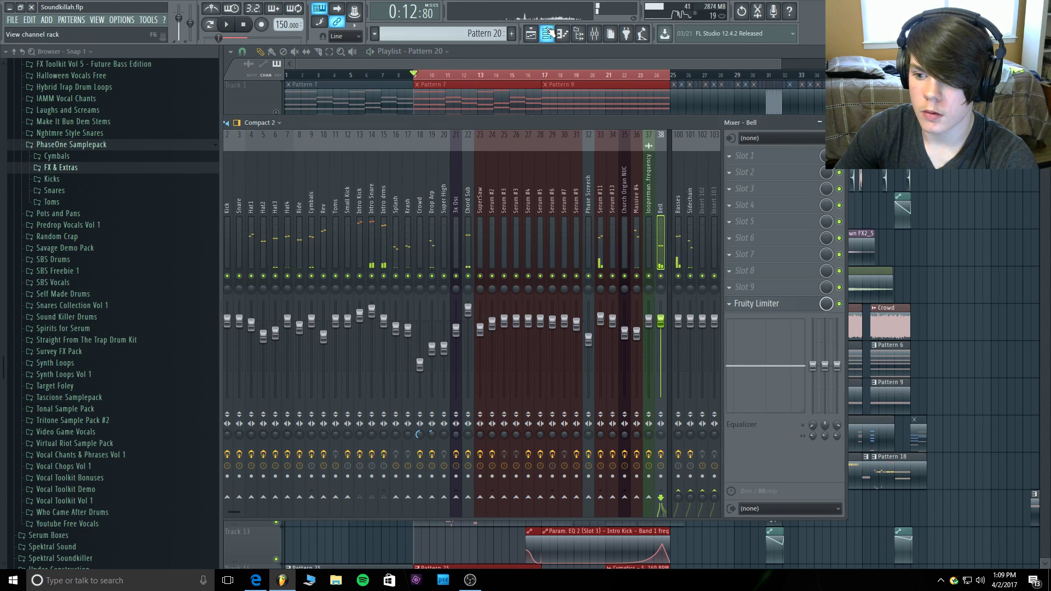
left_click(548, 34)
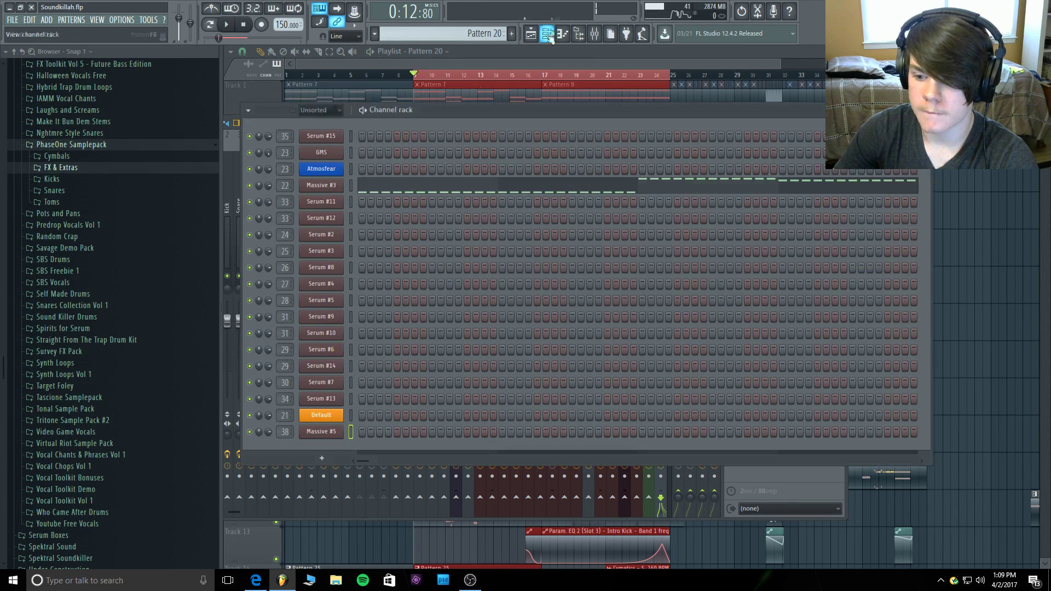
right_click(266, 185)
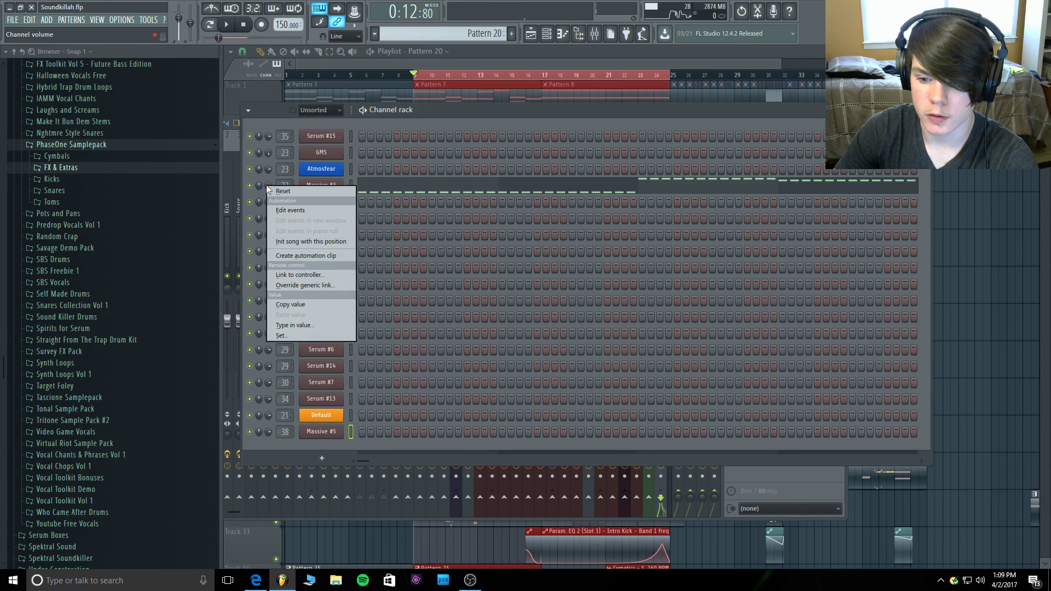
left_click(296, 256)
Set the end point of the Massive #3 volume clip to Hold mode and lower its starting level to 54%.
left_click(544, 52)
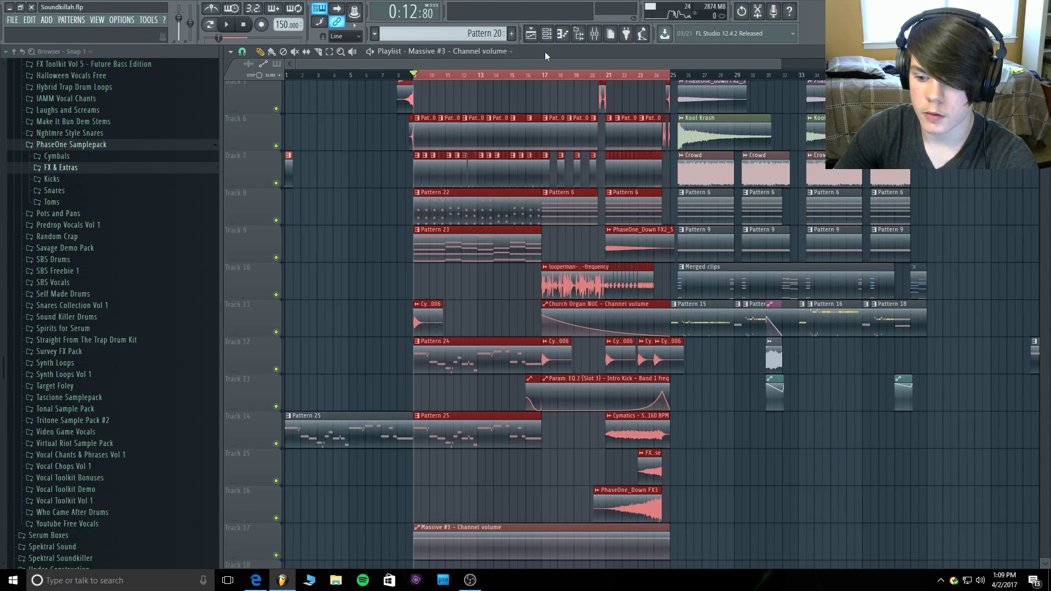
scroll(438, 521, "down", 1)
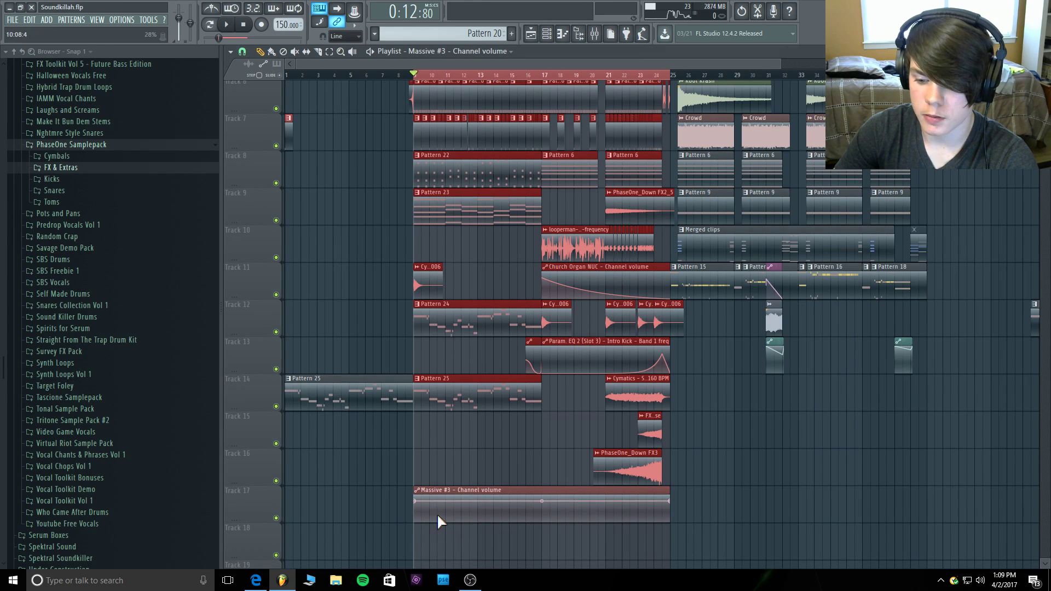
right_click(669, 500)
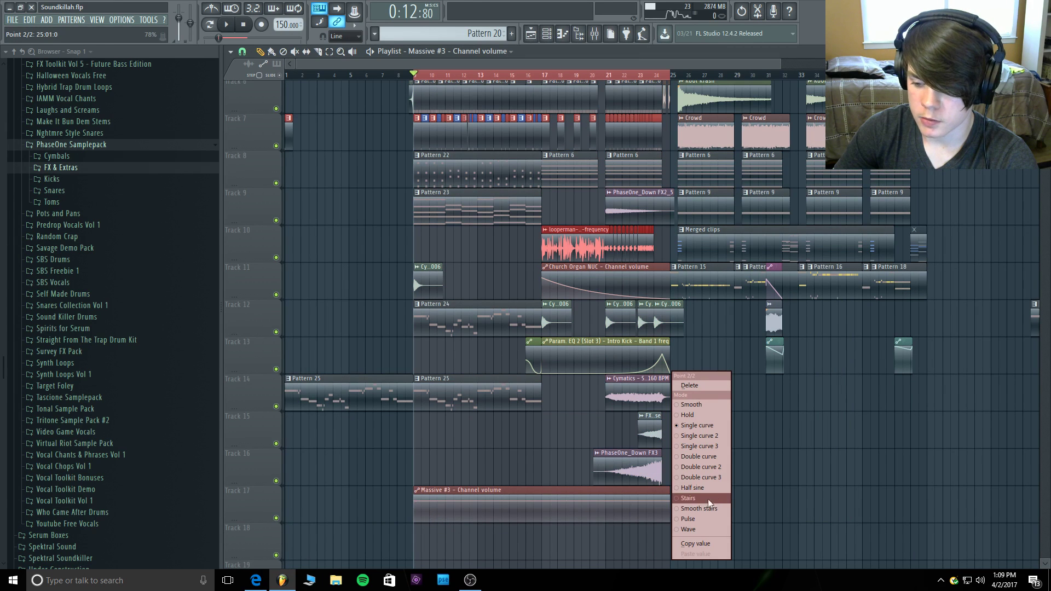
left_click(707, 417)
right_click(671, 501)
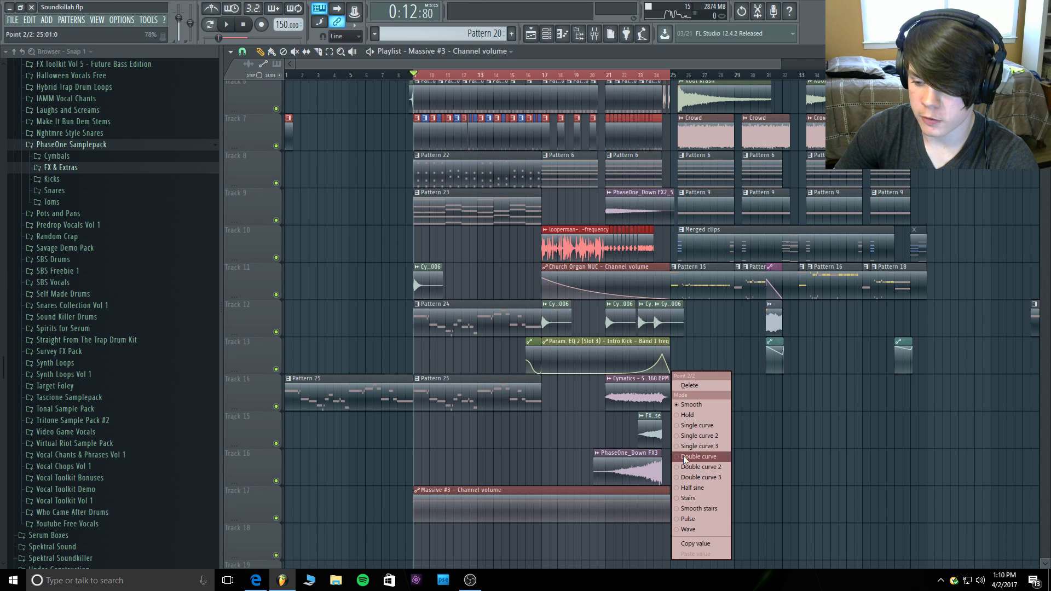
left_click(698, 412)
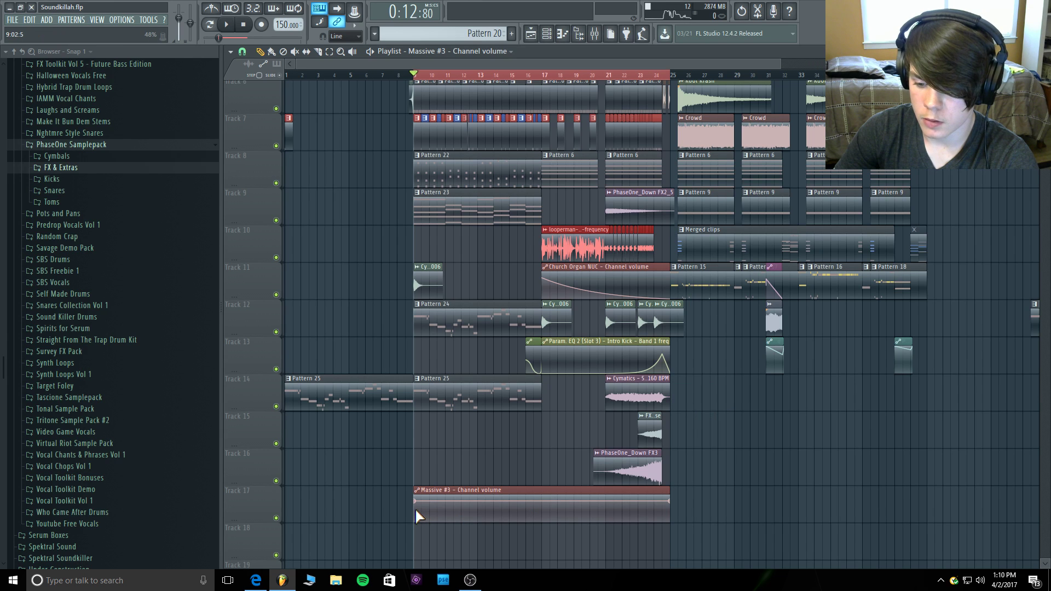
left_click_drag(417, 515, 417, 508)
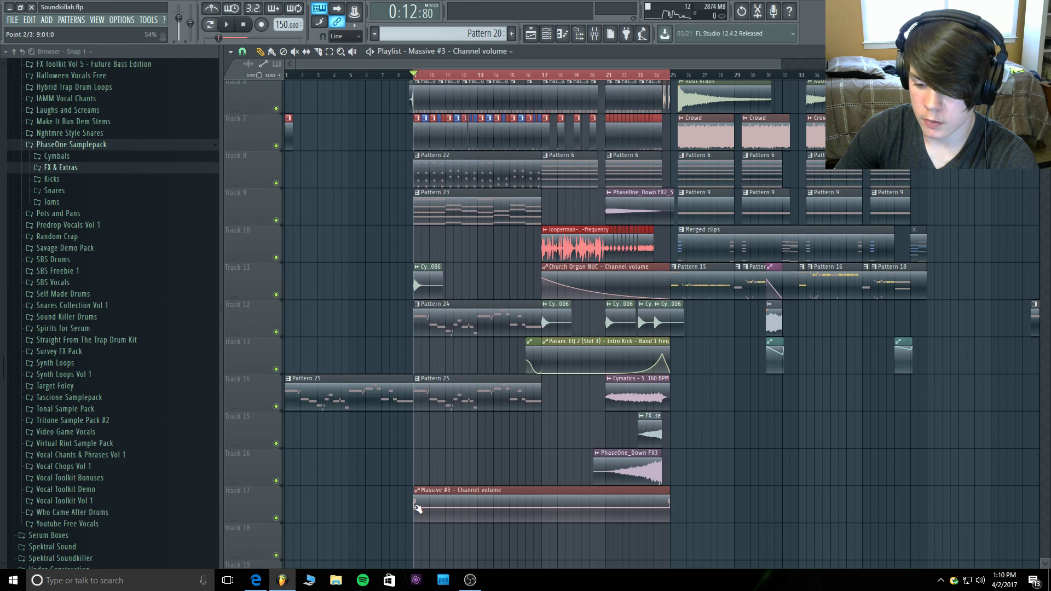
Try the Massive #3 volume clip on Track 6 during playback, then move it back down to the lower tracks.
key("space")
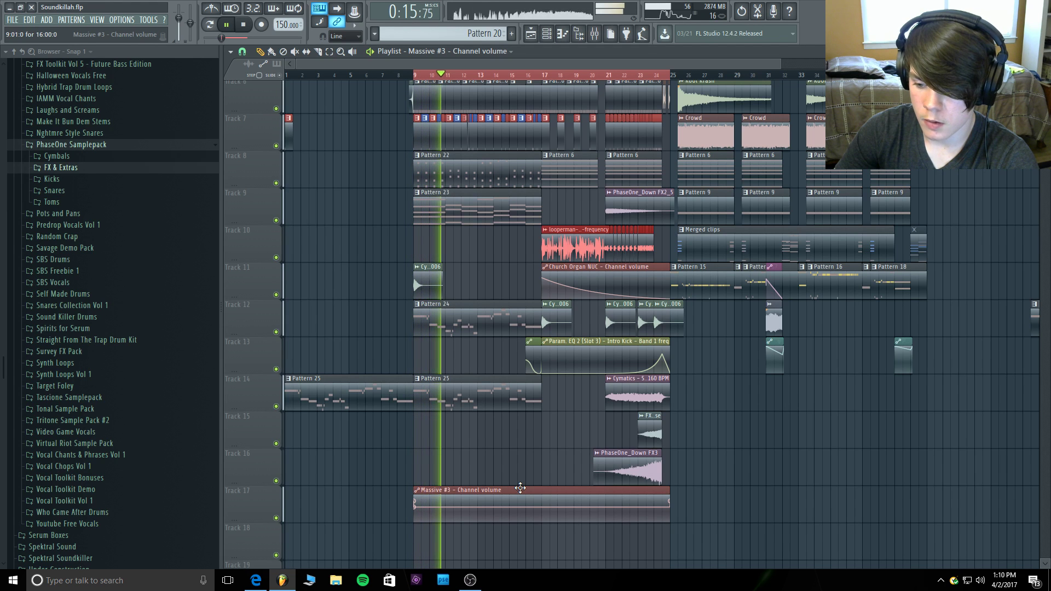
left_click_drag(520, 488, 518, 208)
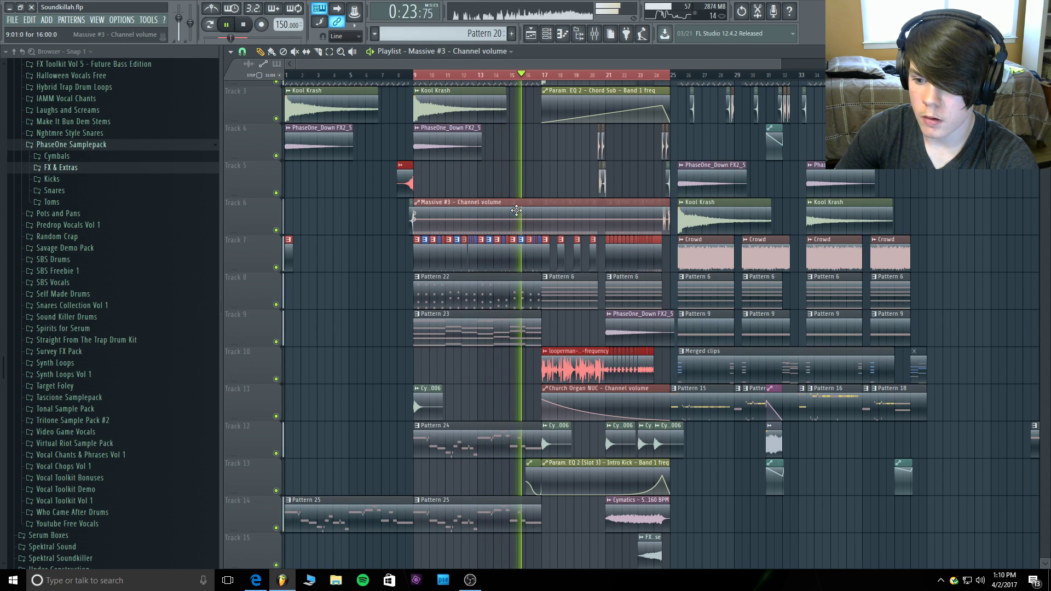
left_click_drag(516, 210, 521, 549)
scroll(516, 368, "up", 3)
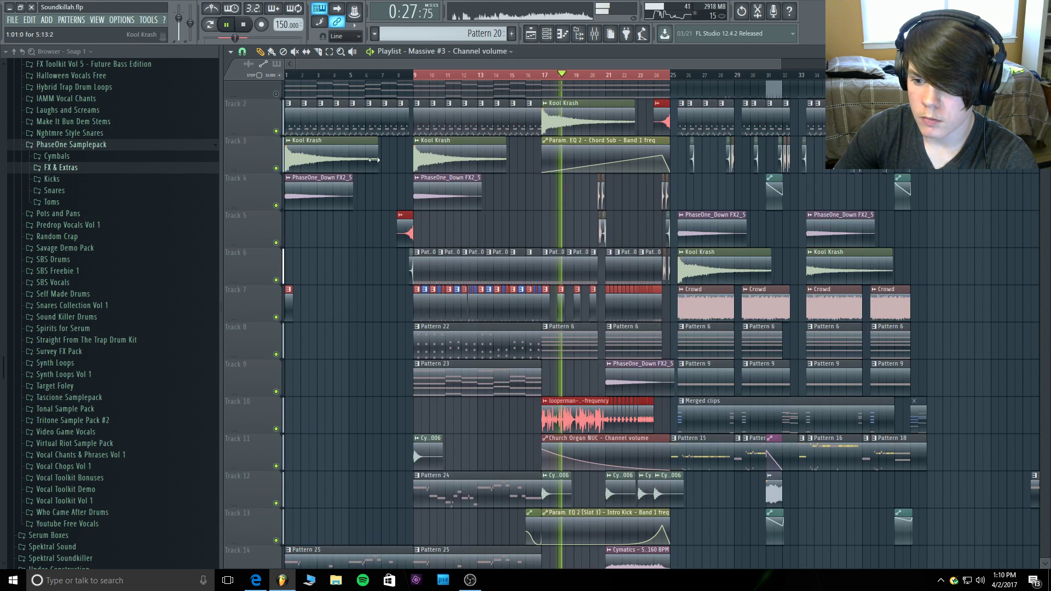
Unmute Track 1, clear the time selection, and replay briefly from bar 9.
left_click(277, 95)
left_click(667, 75)
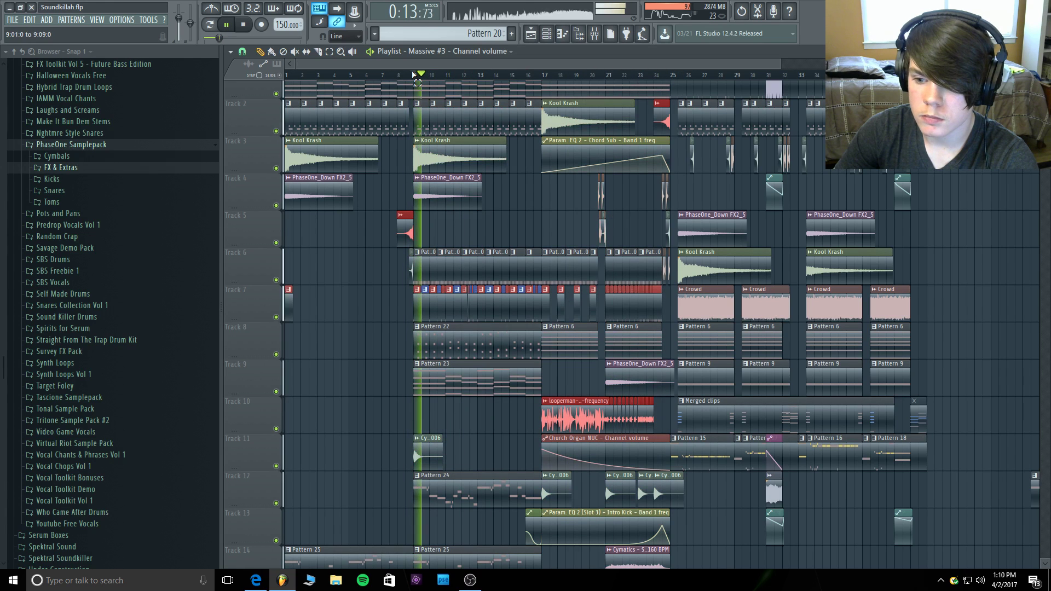
left_click(982, 324)
right_click(981, 323)
key("space")
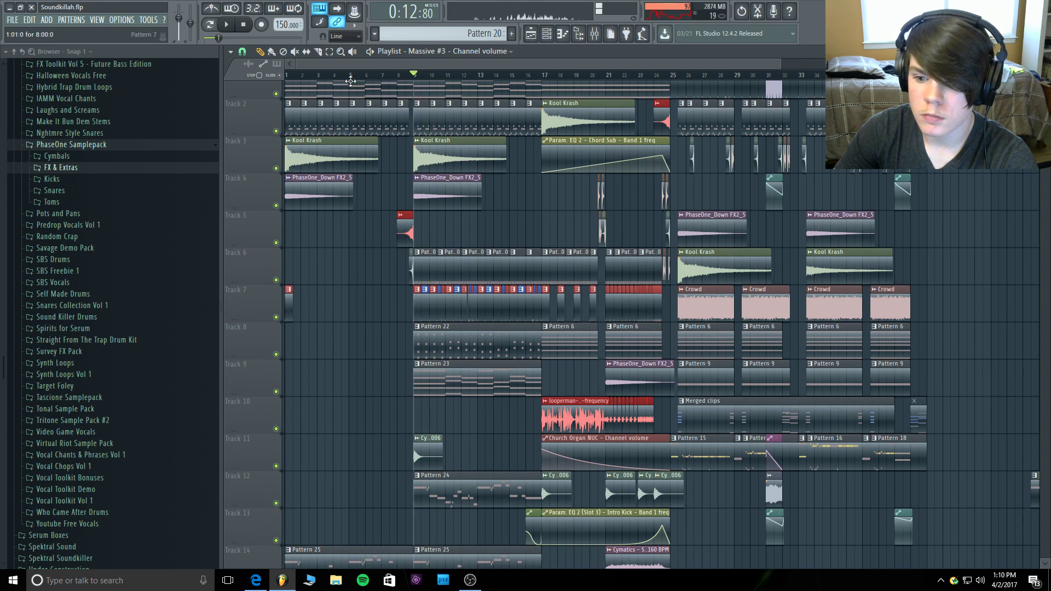
Listen to the intro from bar 1, then play from the end of bar 15 up to the drop at bar 25.
key("space")
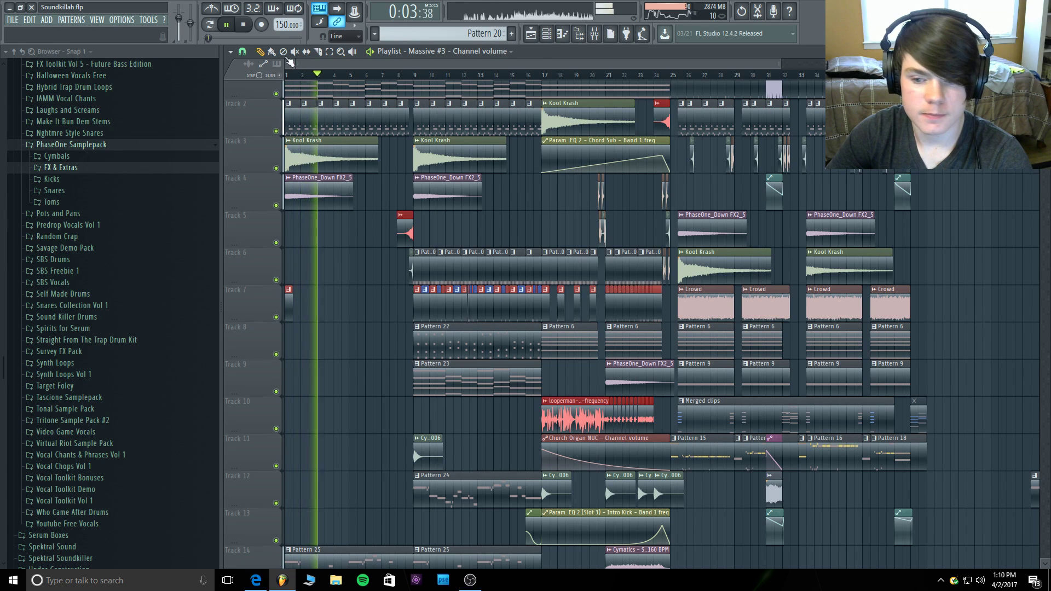
scroll(553, 61, "up", 1)
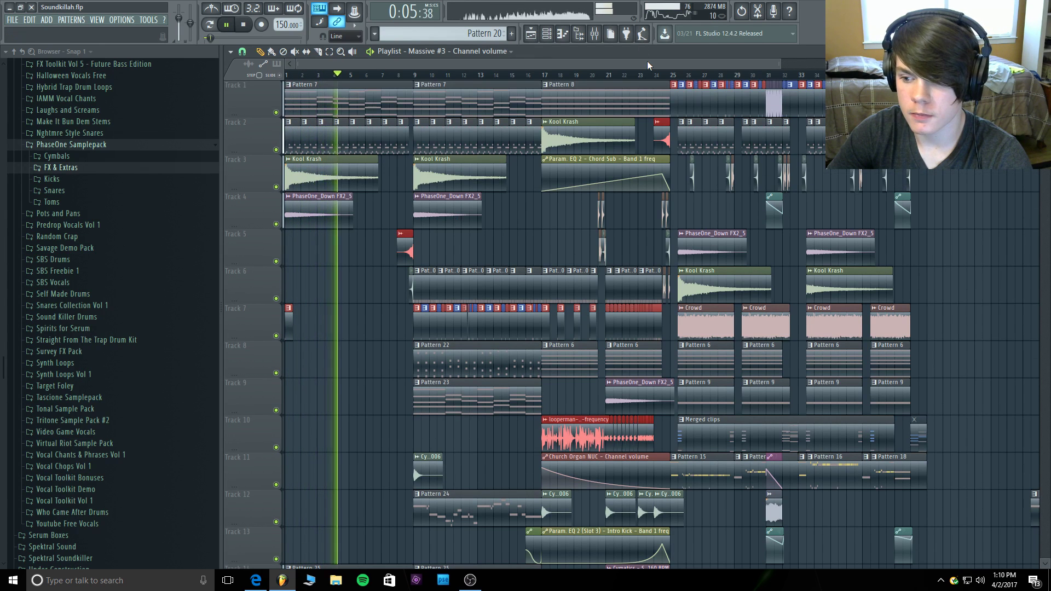
key("space")
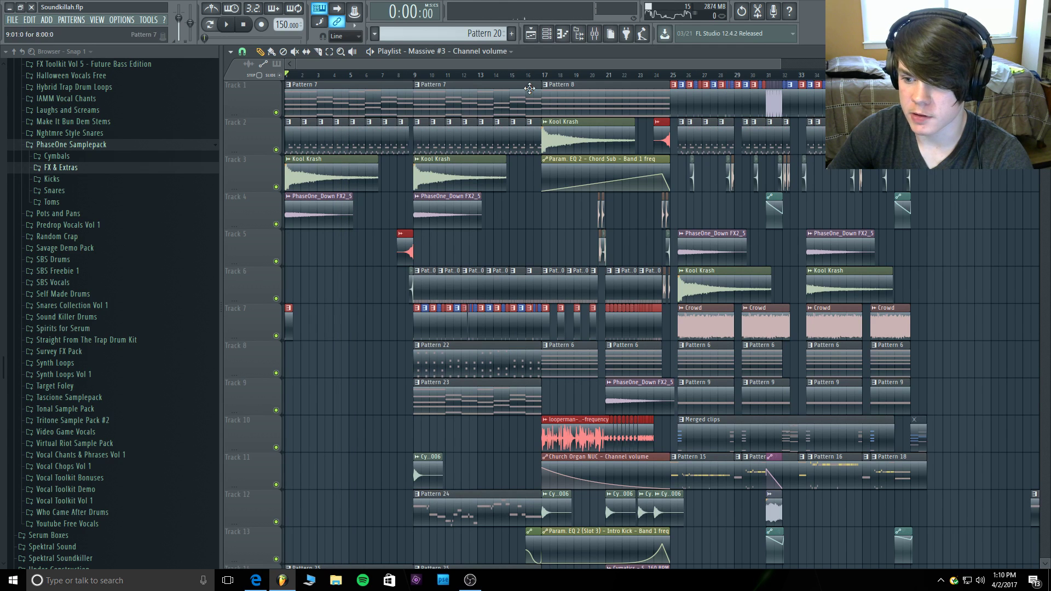
key("space")
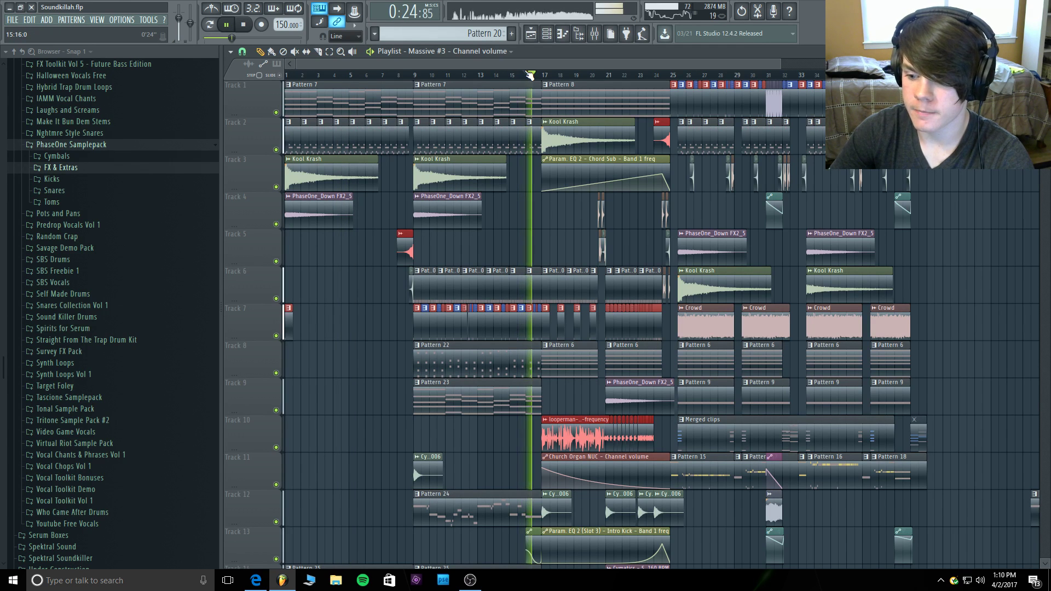
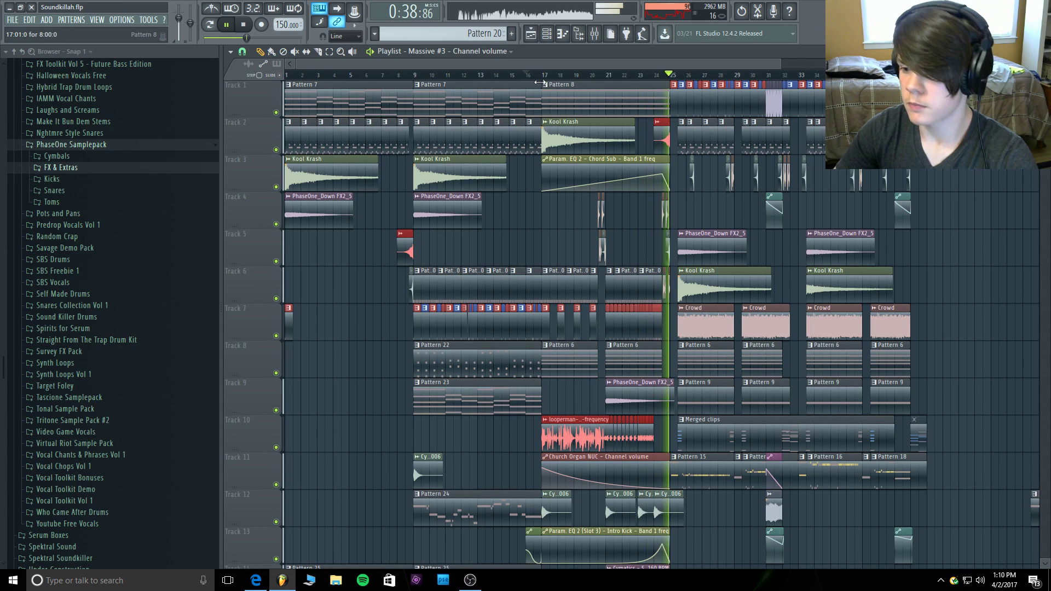
key("space")
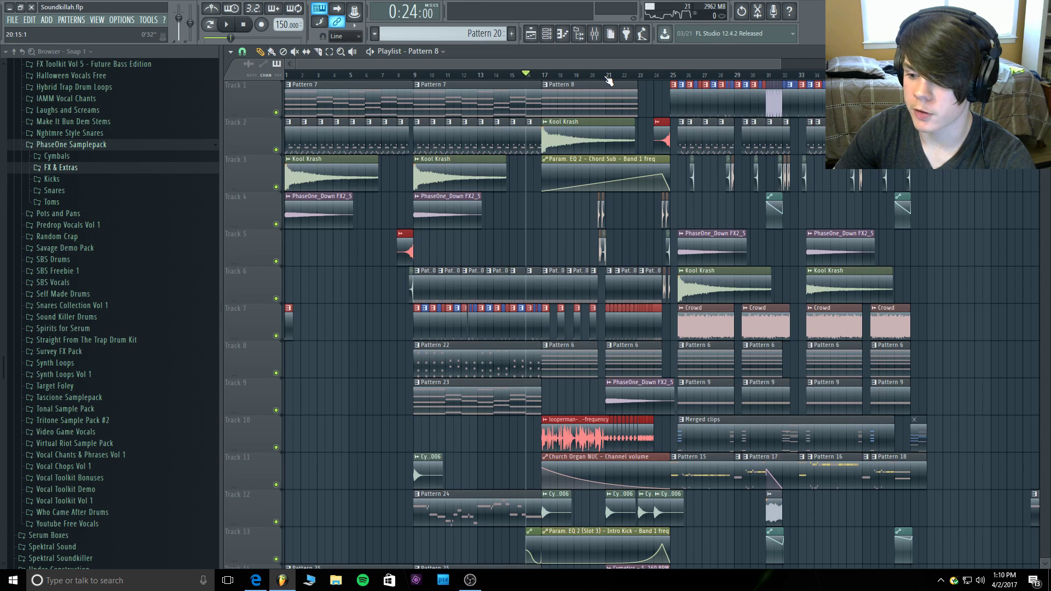
Shorten the Pattern 8 clip on Track 1 to end at bar 23 and play the build-up.
mouse_move(637, 91)
left_mouse_down()
mouse_move(617, 91)
mouse_move(638, 90)
left_mouse_up()
key("space")
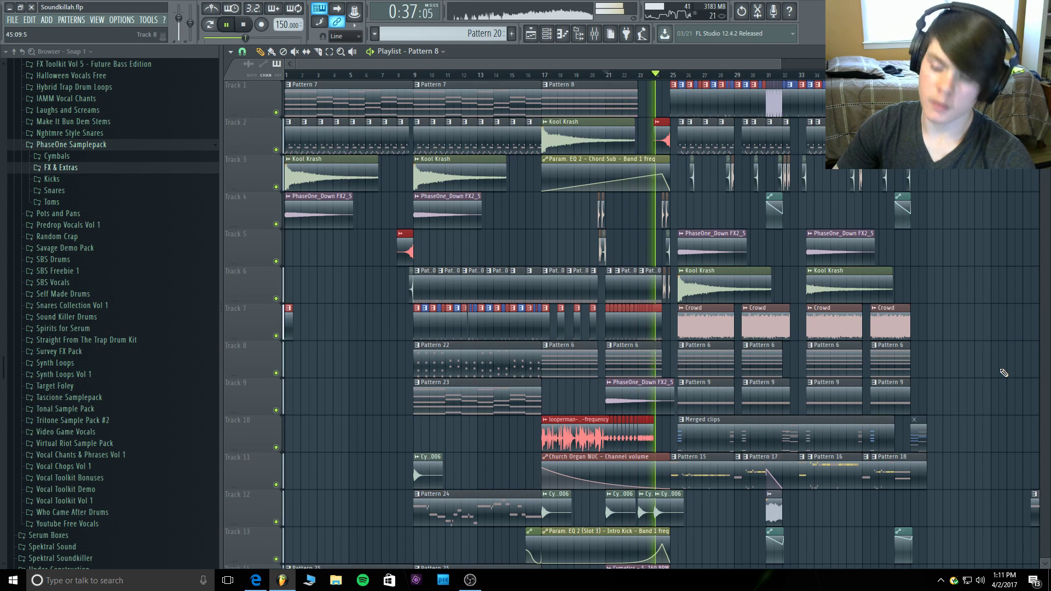
key("space")
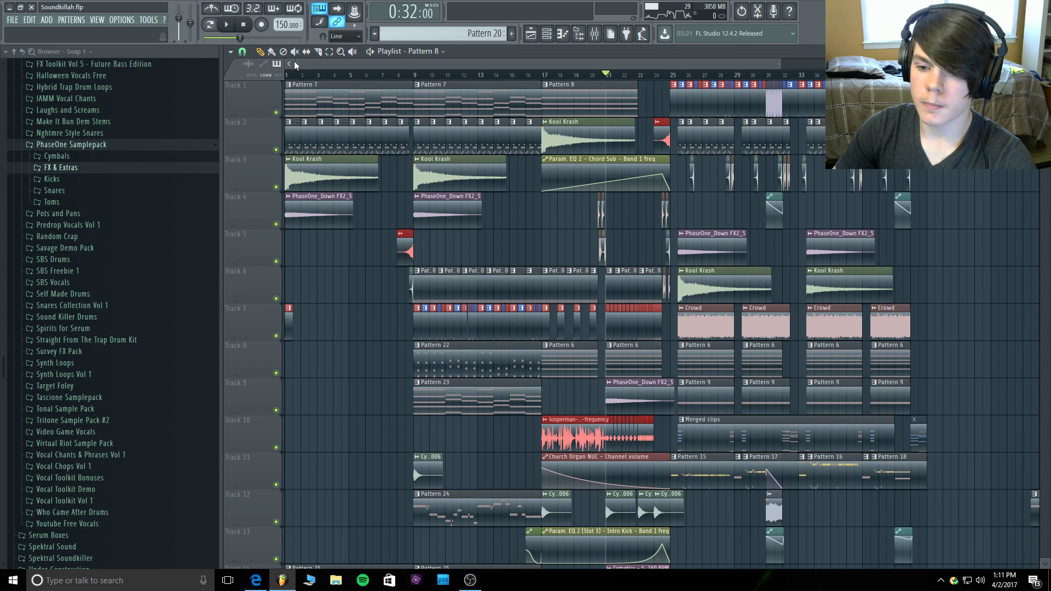
Play the transition into bar 25 repeatedly from starting points in bars 23 and 24.
left_click_drag(296, 64, 511, 65)
left_click_drag(780, 63, 604, 64)
left_click(502, 75)
key("space")
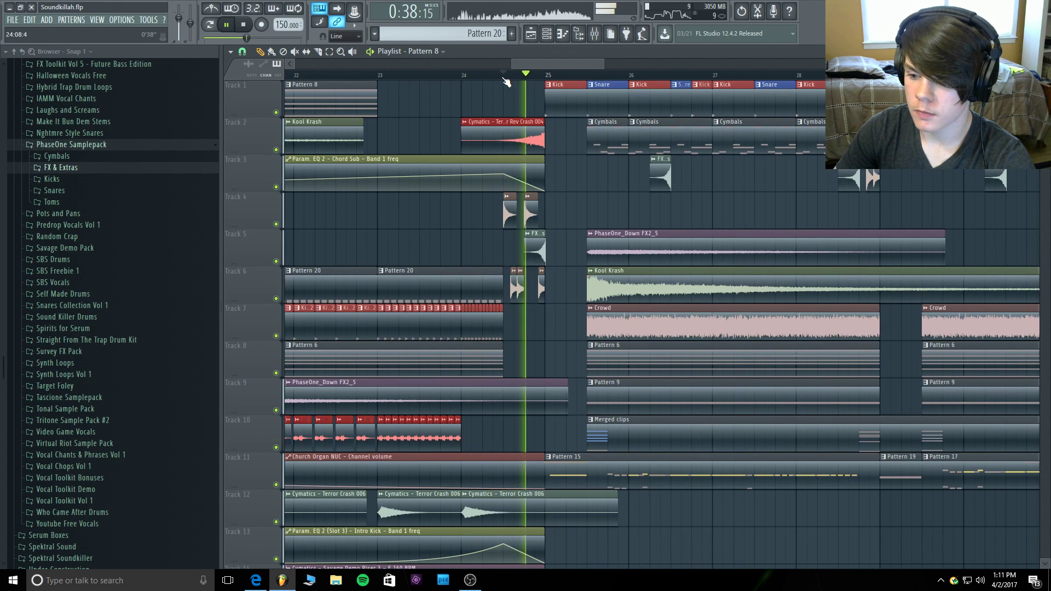
key("space")
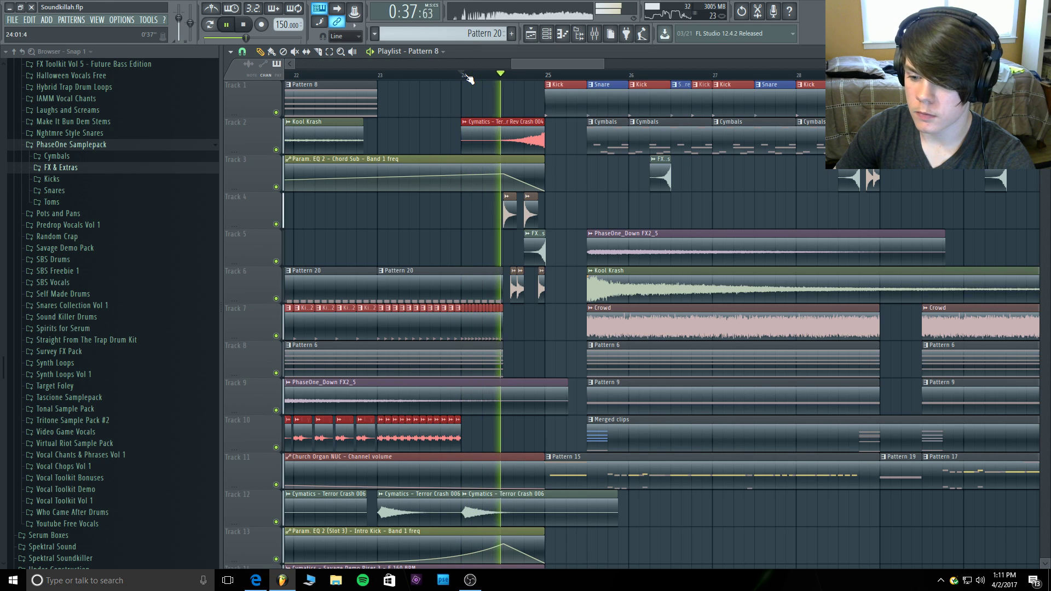
key("space")
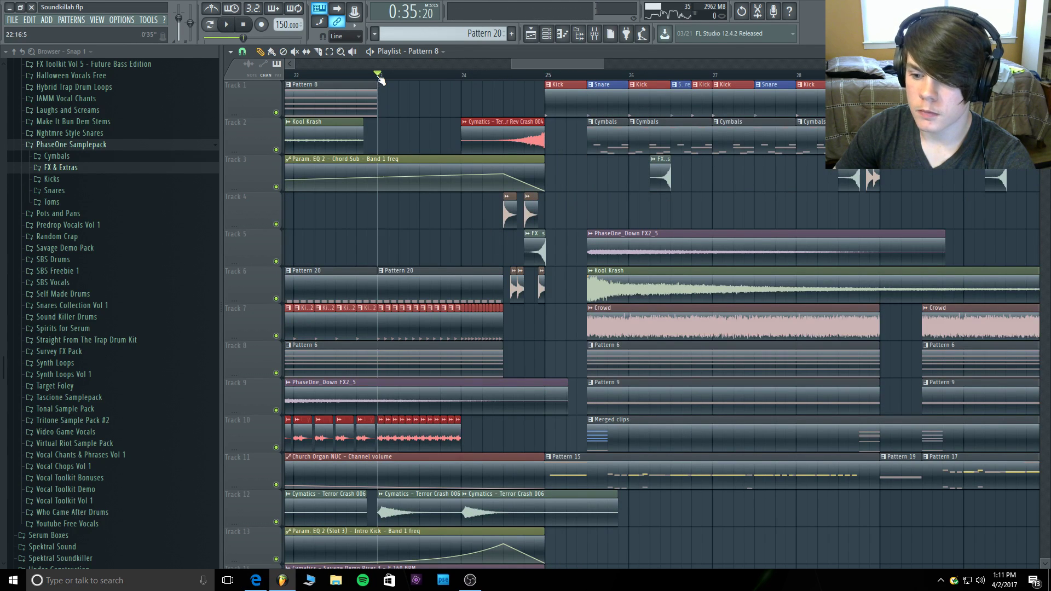
key("space")
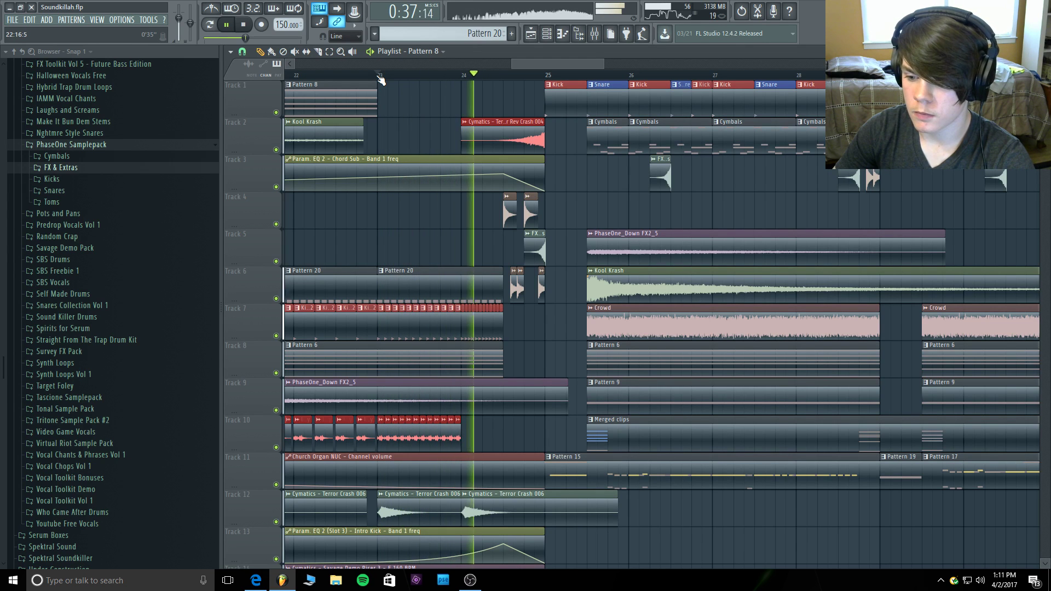
key("space")
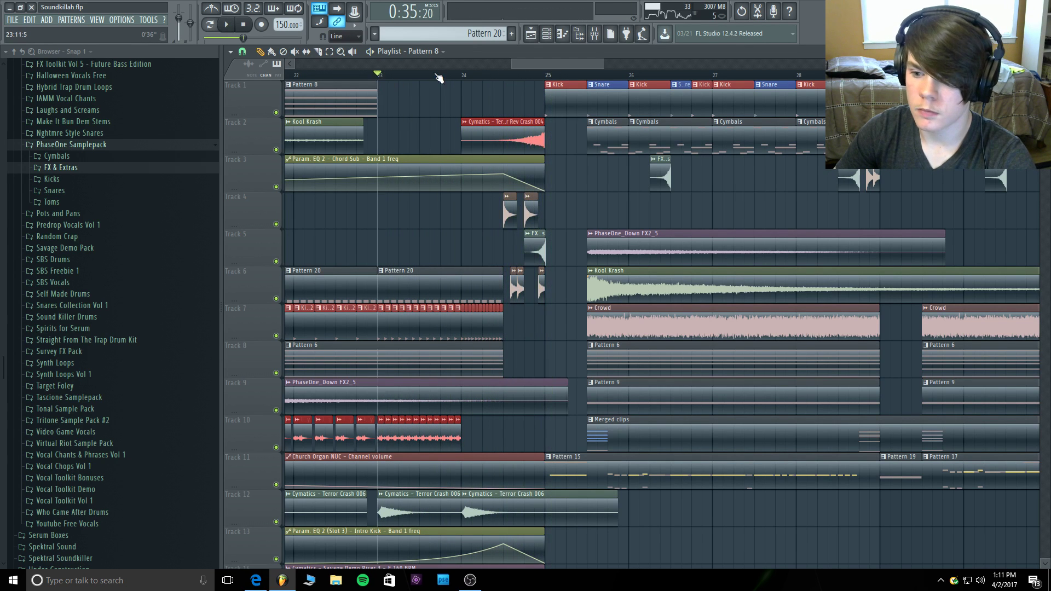
Add an FX_Backwards clip on Track 5 at the second beat of bar 24 and play the transition from bars 24 and 23.
left_click(462, 80)
key("space")
key("space")
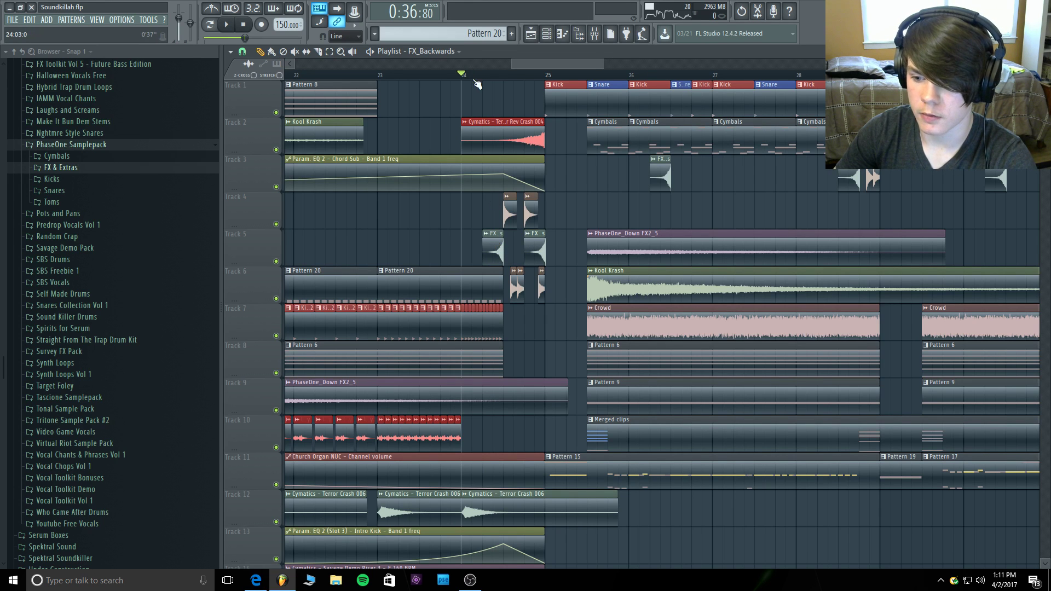
key("space")
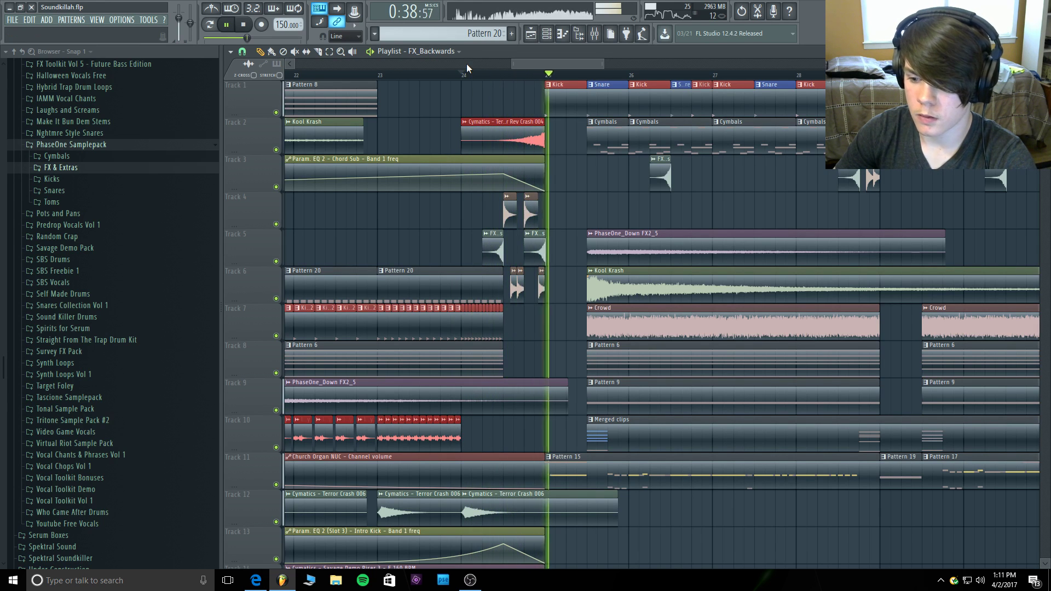
left_click(380, 76)
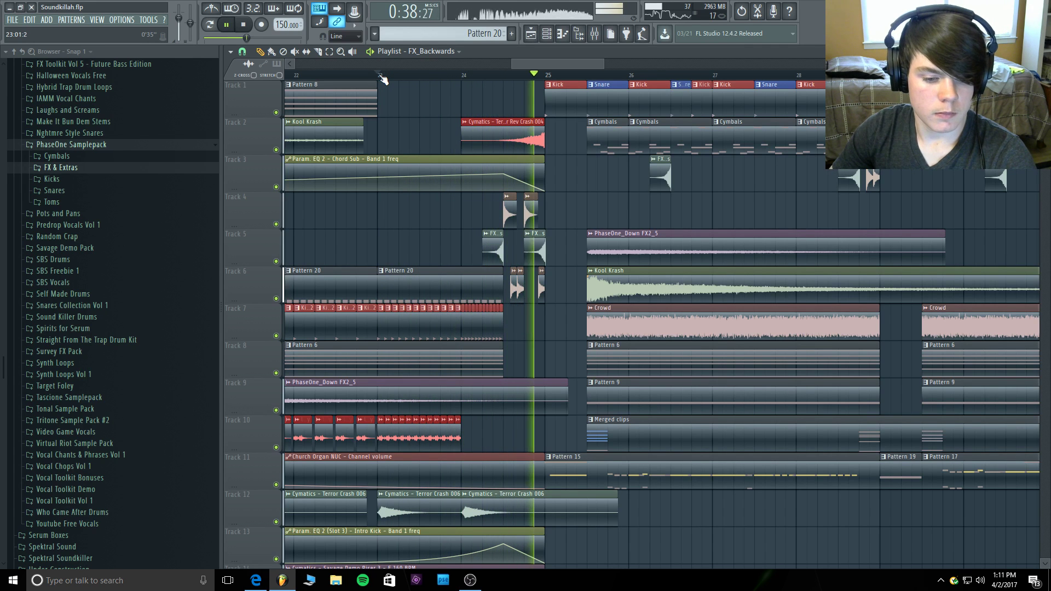
key("space")
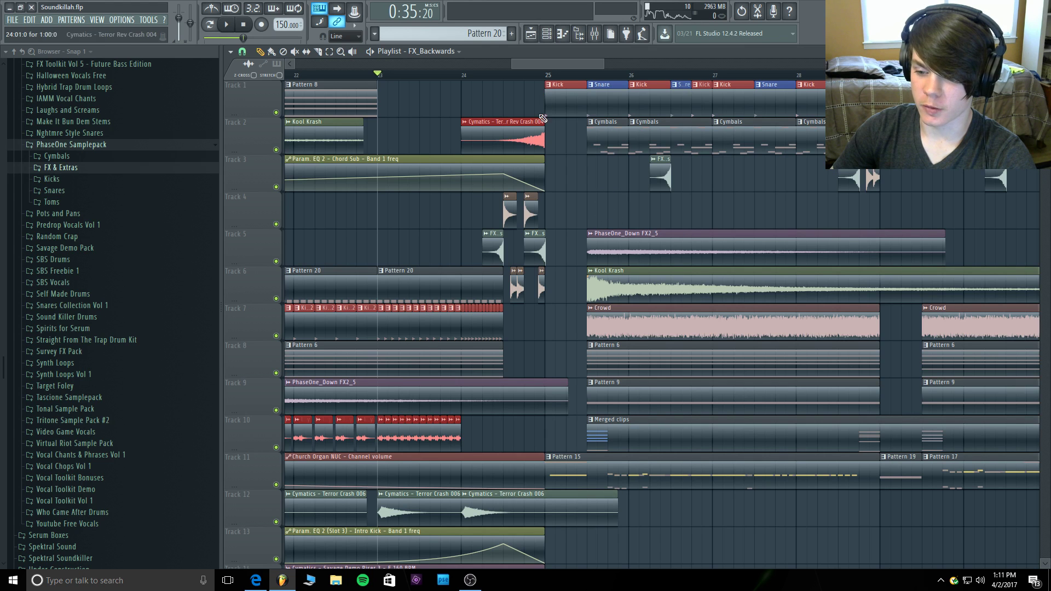
Play the transition into the drop from the third beat of bar 24.
left_click(504, 75)
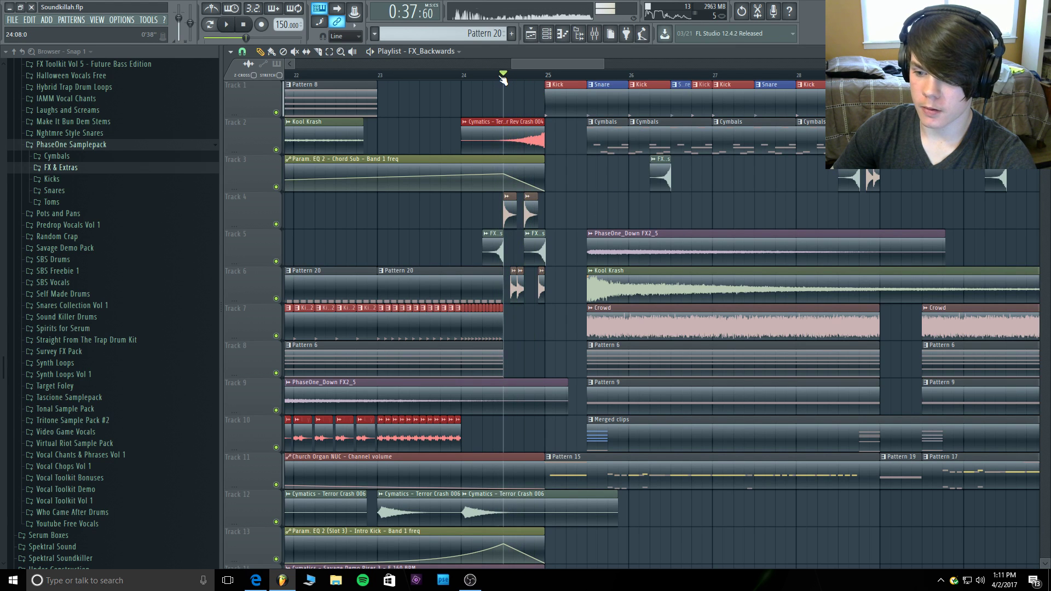
key("space")
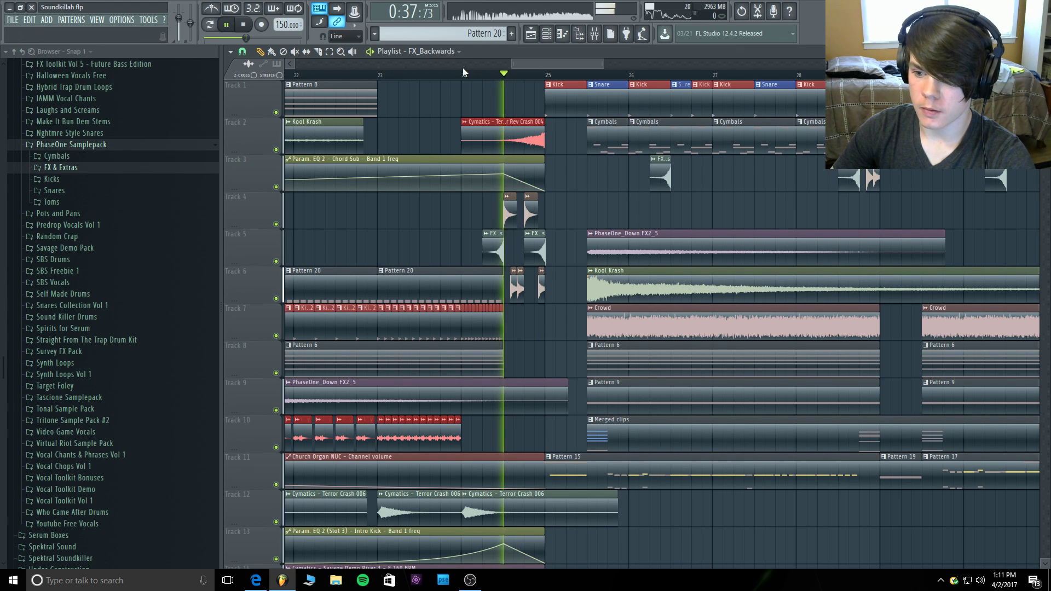
left_click(463, 75)
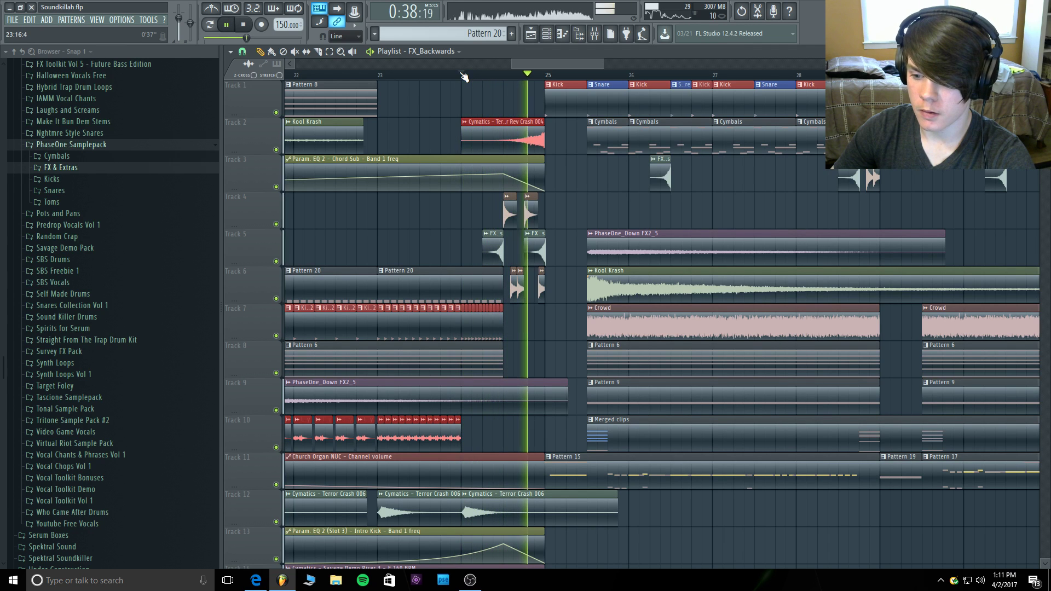
key("space")
Set the playlist snap to 1/6 beat for editing the tom clips in bar 24.
left_click_drag(603, 63, 589, 63)
scroll(547, 64, "up", 5)
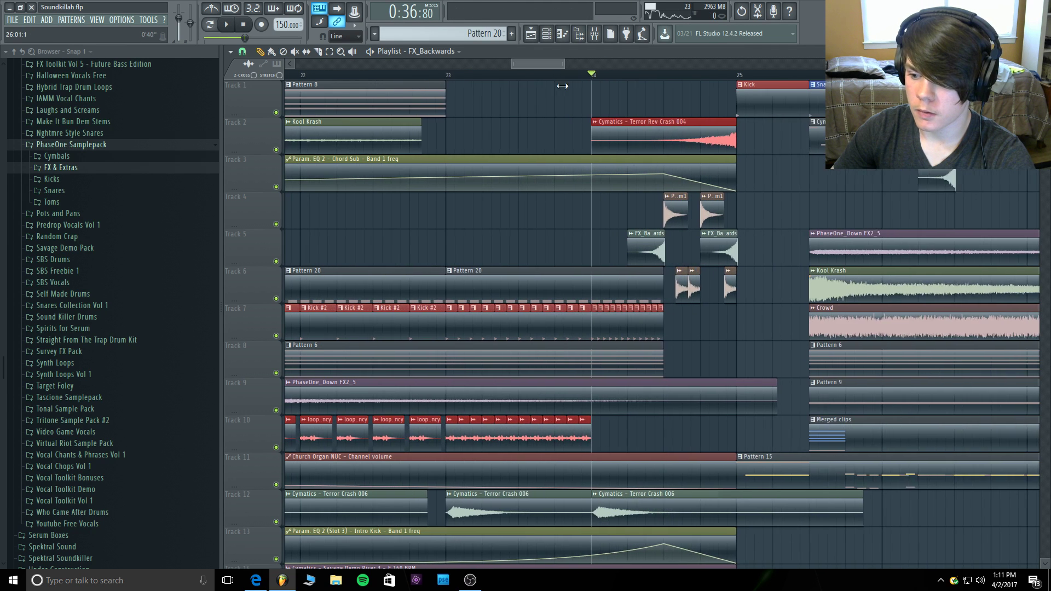
scroll(554, 64, "up", 2)
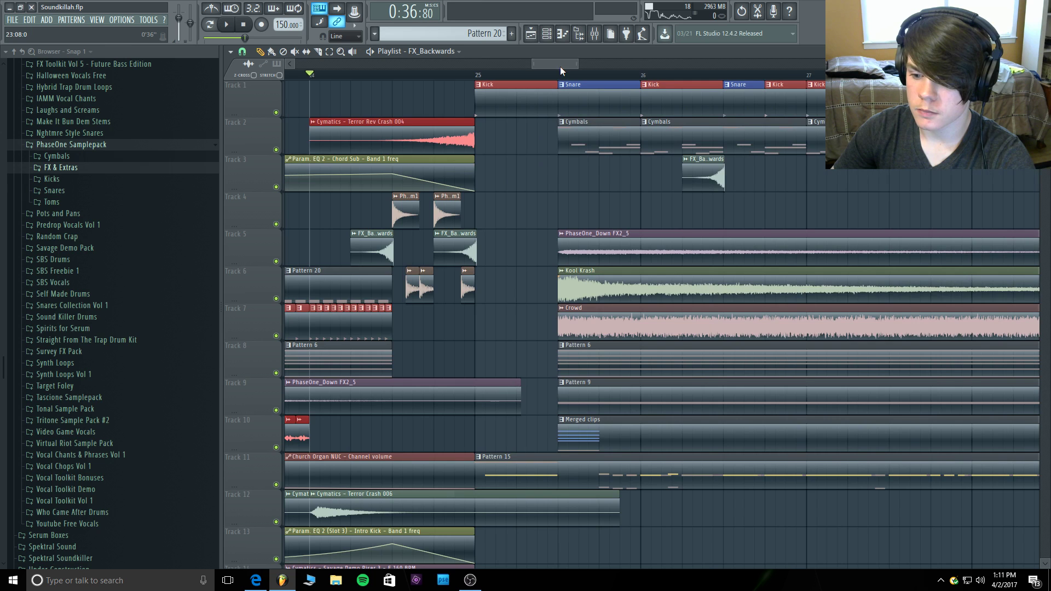
scroll(560, 66, "up", 4)
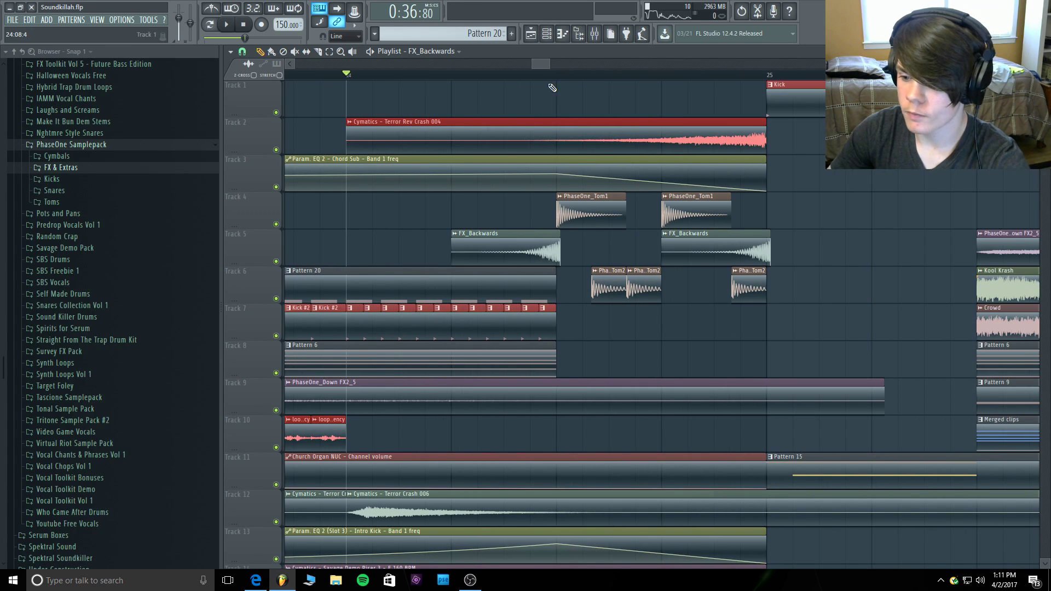
left_click(231, 51)
mouse_move(289, 97)
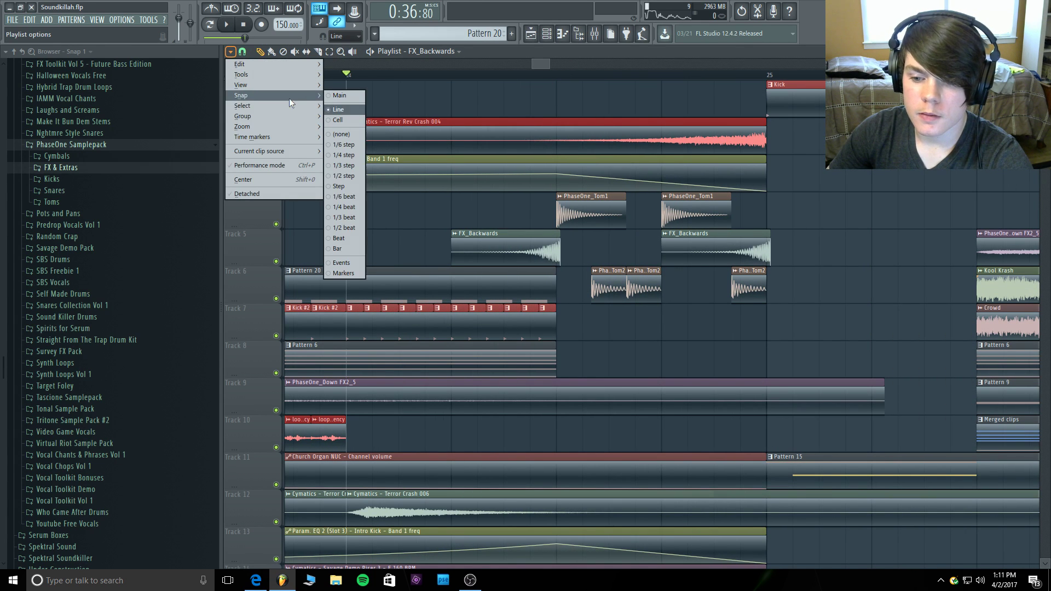
left_click(340, 199)
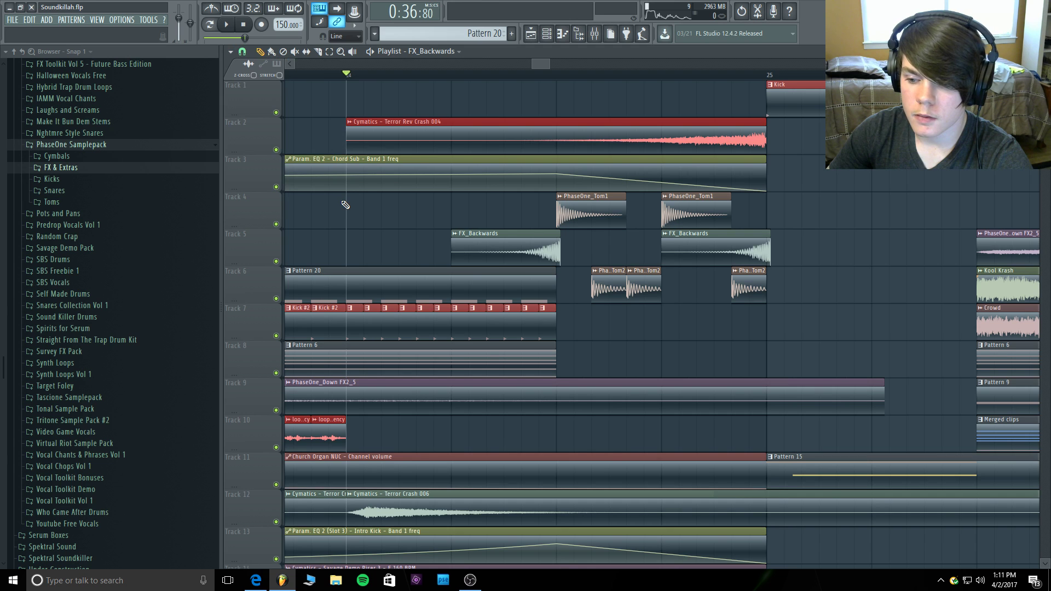
Play from beat 3 of bar 24, then replace the second PhaseOne_Tom2 clip on Track 6 with a 1/6-beat one just before beat 4.
left_click(557, 75)
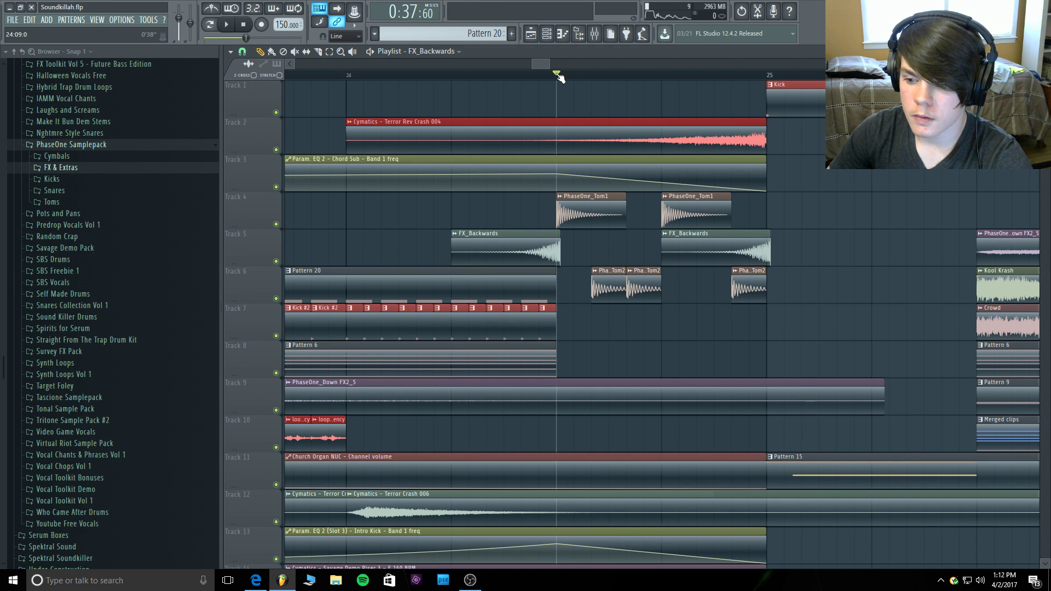
key("space")
key("space")
left_click_drag(661, 279, 644, 279)
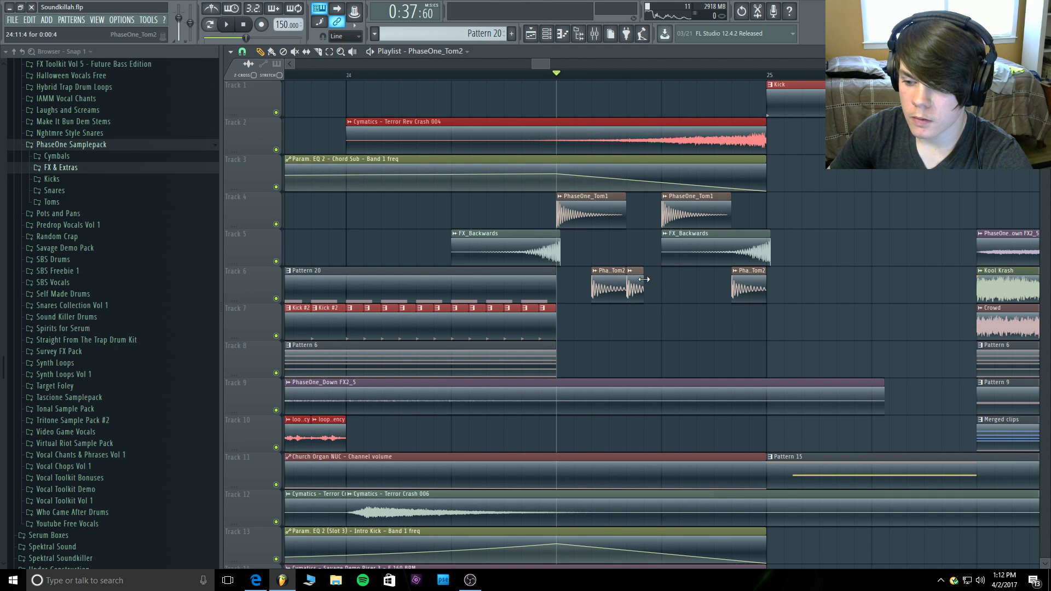
left_click(645, 280)
right_click(638, 283)
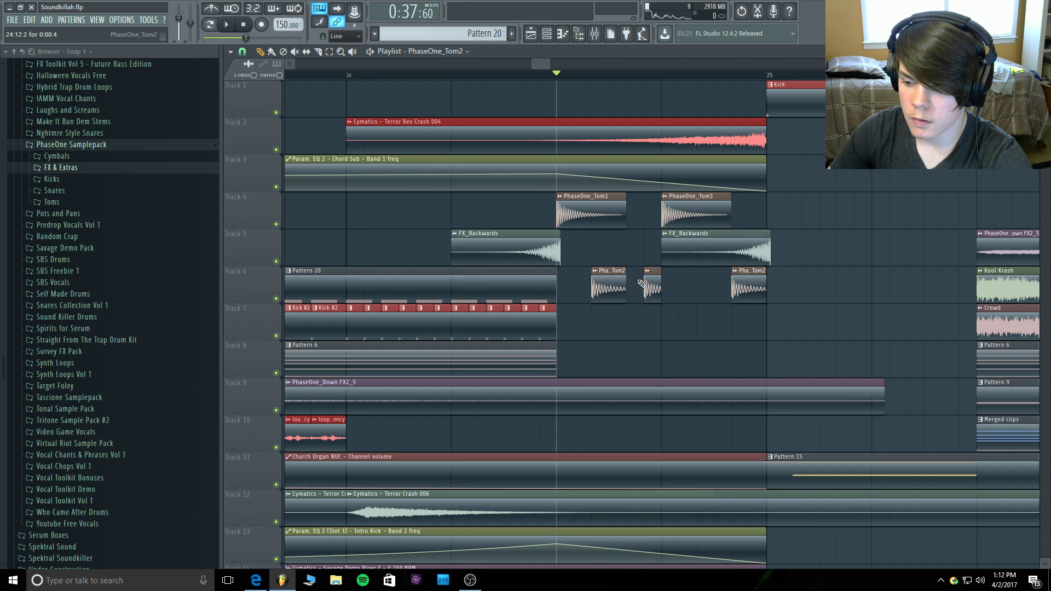
Add a 1/6-beat PhaseOne_Tom1 clip on Track 4 directly after the first tom clip and play the fill.
left_click(633, 320)
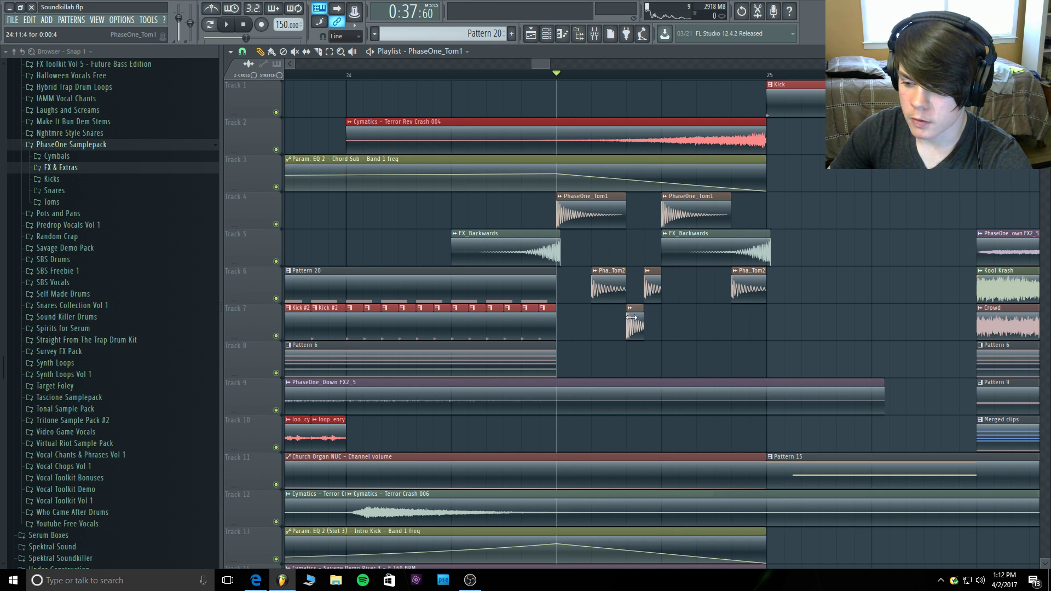
left_click_drag(634, 326, 633, 214)
key("space")
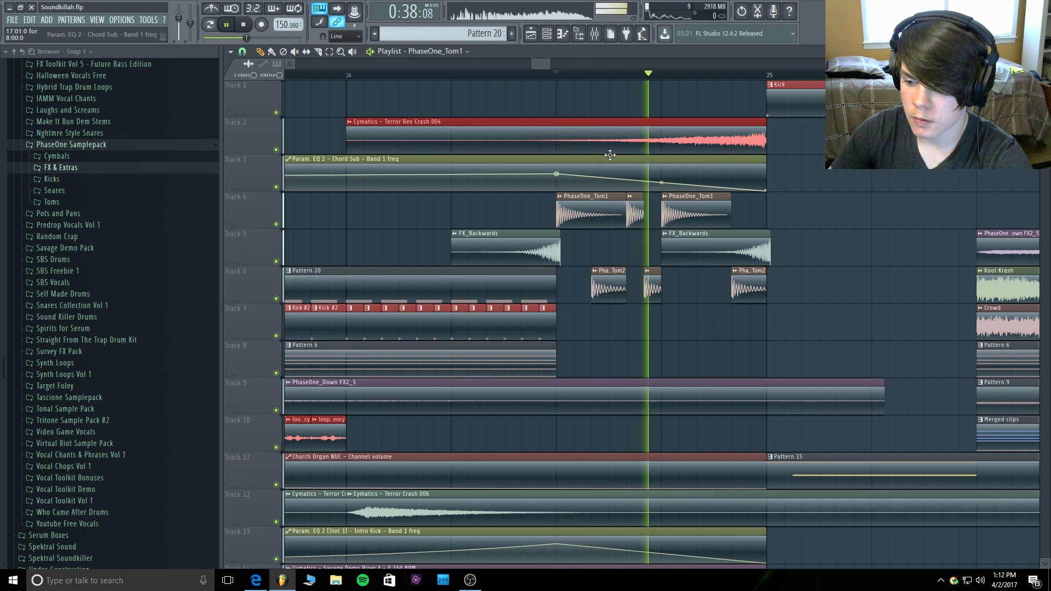
key("space")
key("space")
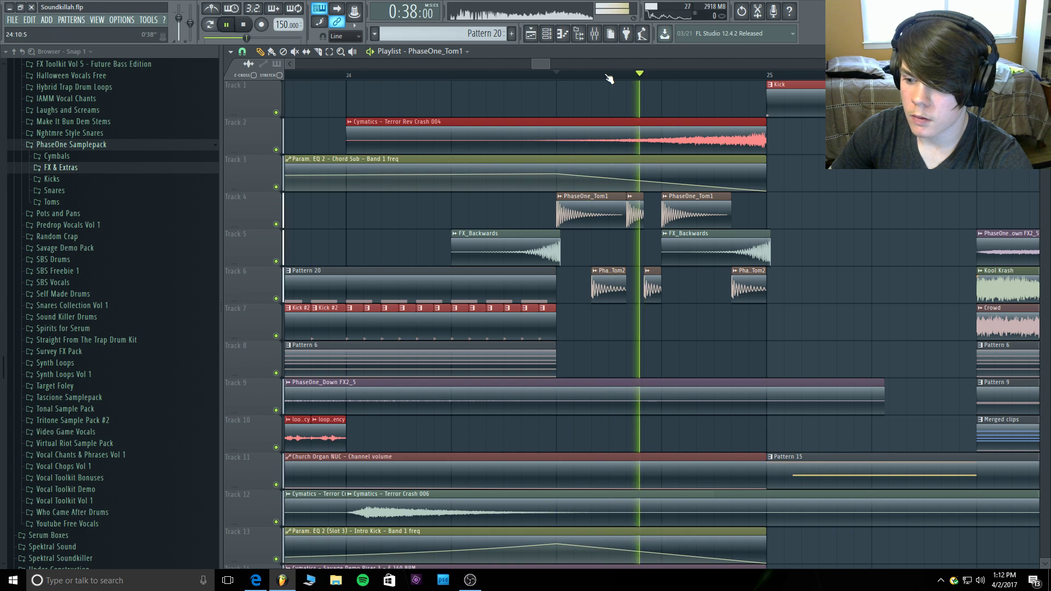
key("space")
Shorten the PhaseOne_Tom1 clip at beat 4 of bar 24 to 1/3 beat, follow it with two PhaseOne_Tom2 clips on Track 6, and play the fill.
left_click_drag(730, 210, 697, 210)
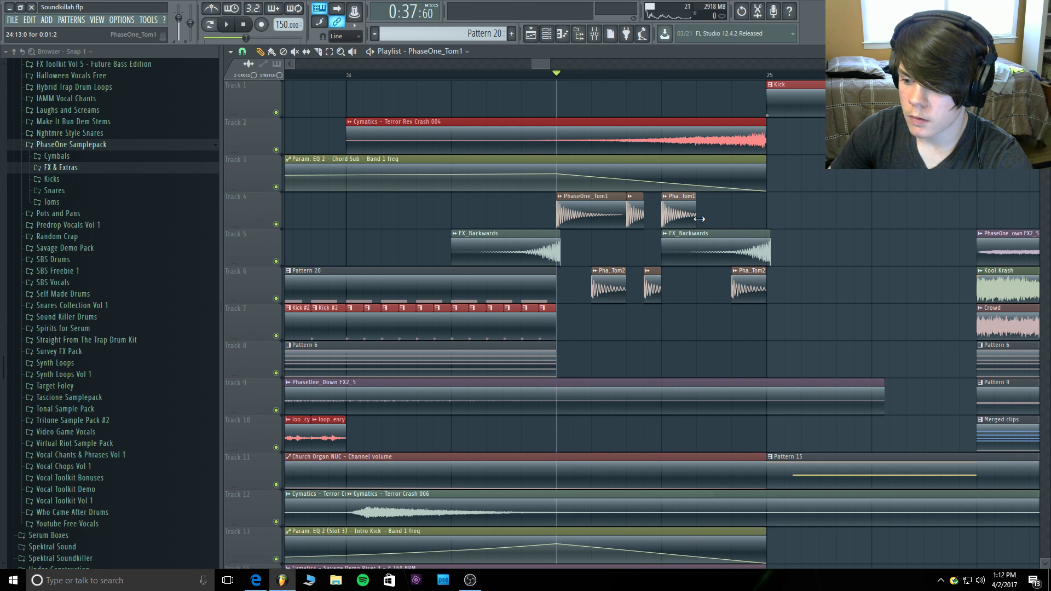
left_click_drag(758, 289, 727, 288)
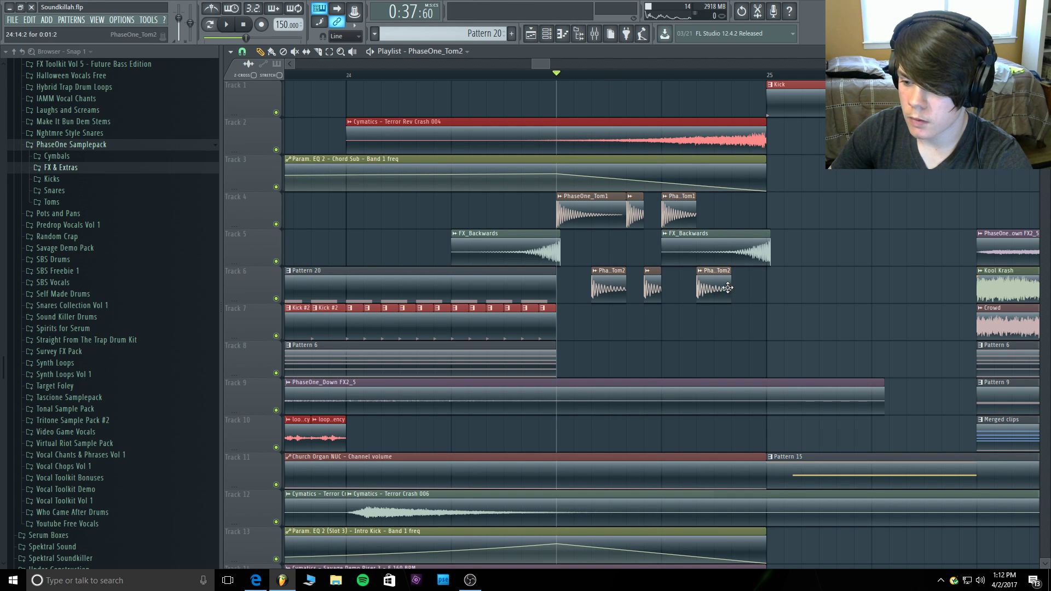
left_click(736, 286)
key("space")
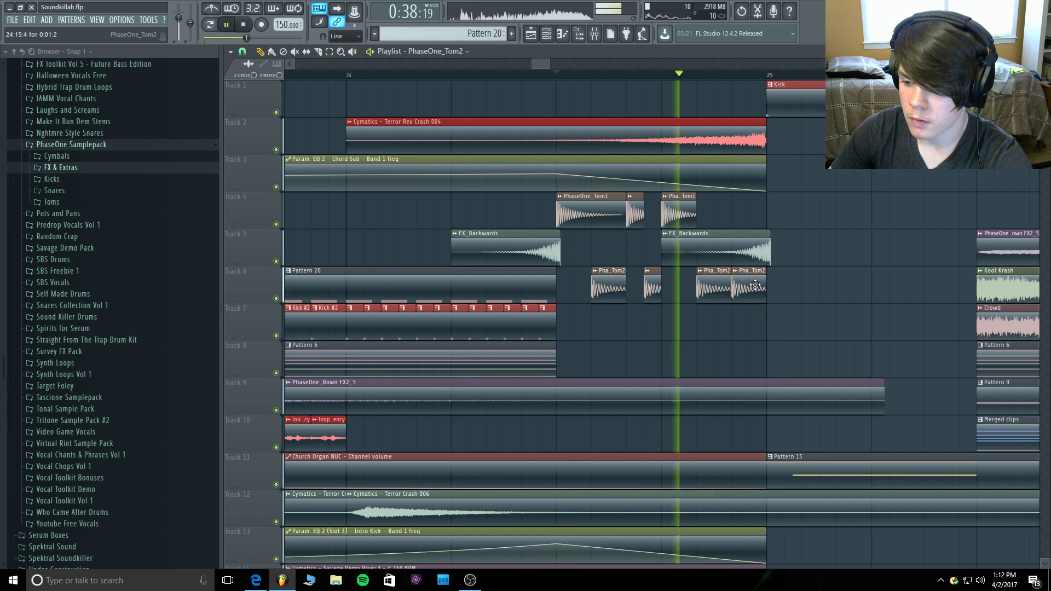
key("space")
key("space")
key("space")
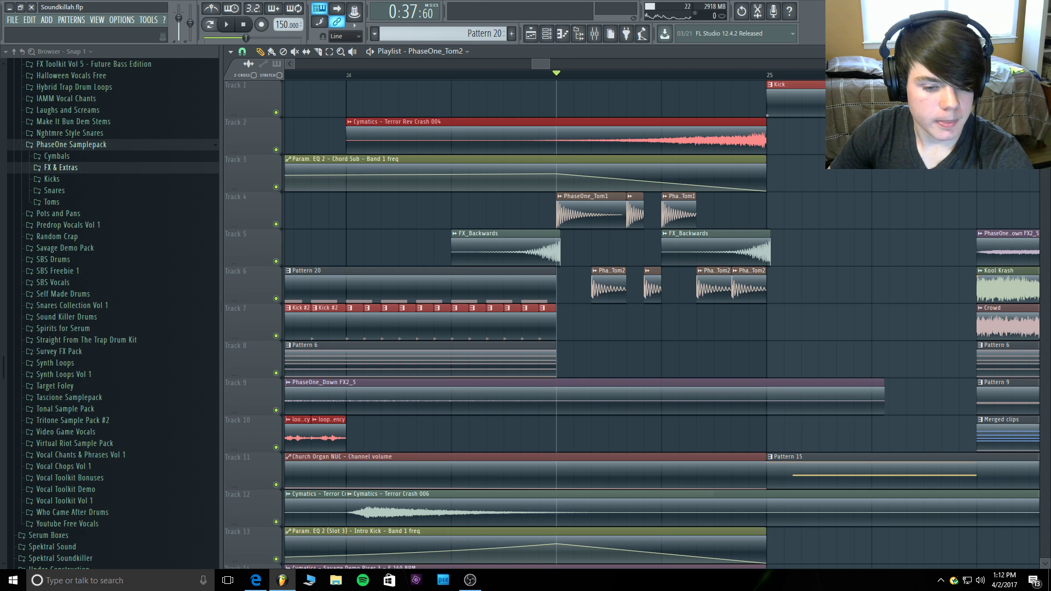
Close the Sample Packs folder in the browser and open the Loops folder of the Freakyloops Example Pack.
left_click(349, 74)
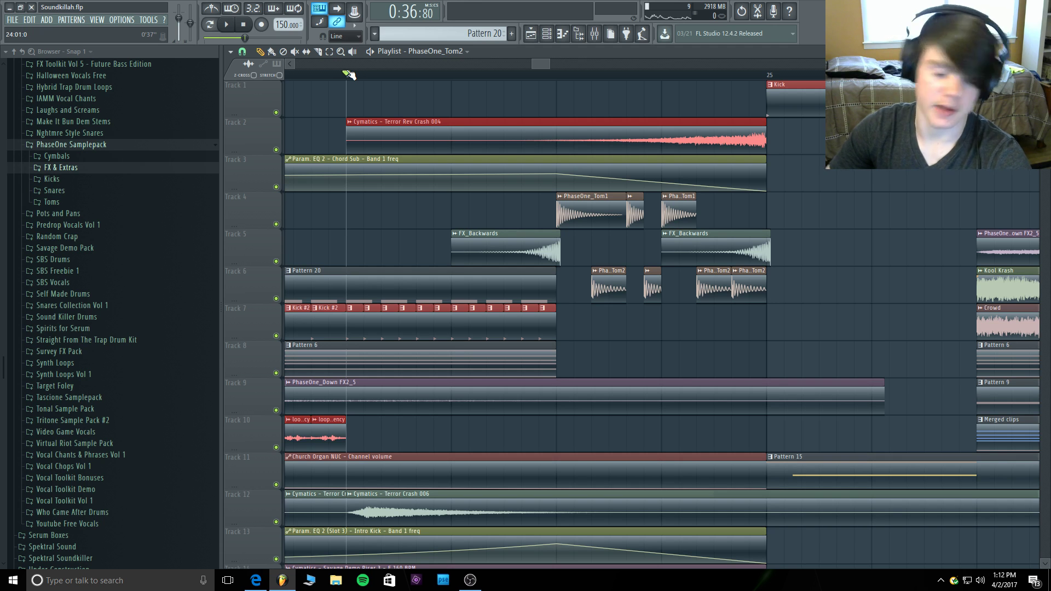
left_click(70, 146)
scroll(55, 186, "up", 12)
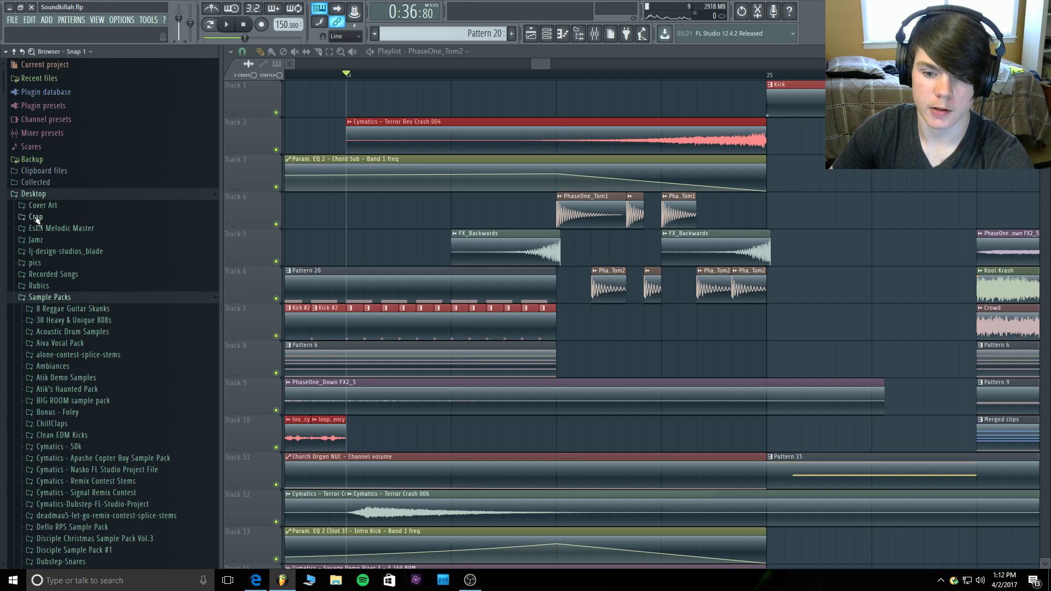
left_click(52, 297)
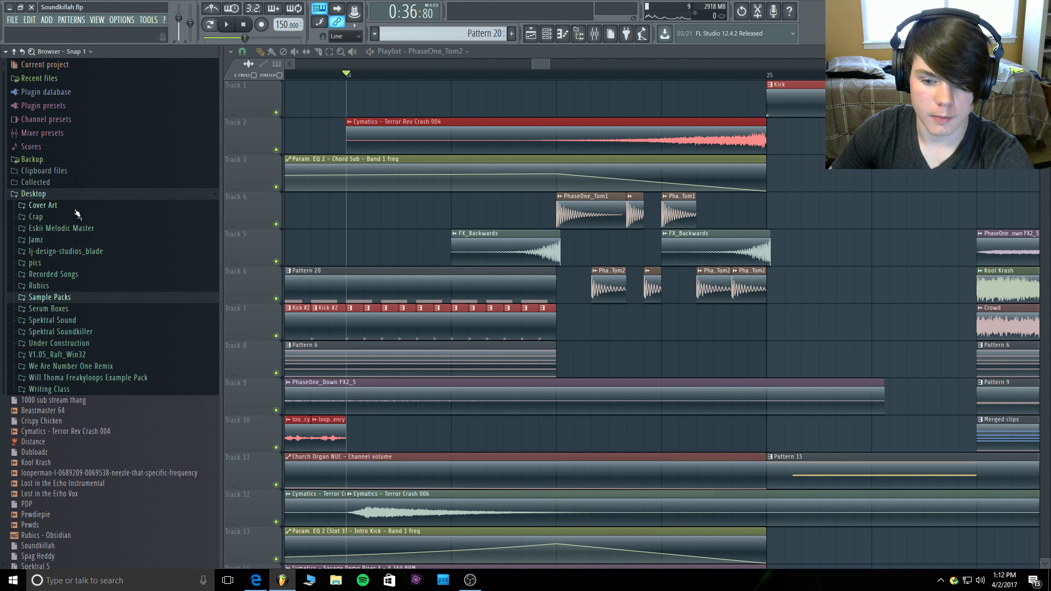
left_click(77, 378)
left_click(73, 403)
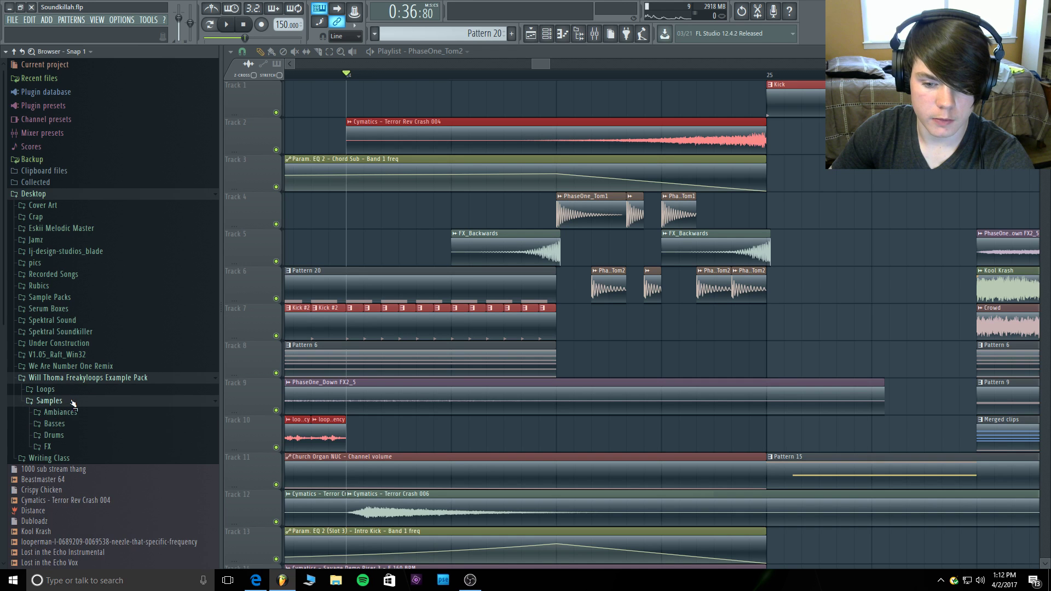
left_click(73, 403)
left_click(74, 391)
scroll(91, 389, "down", 6)
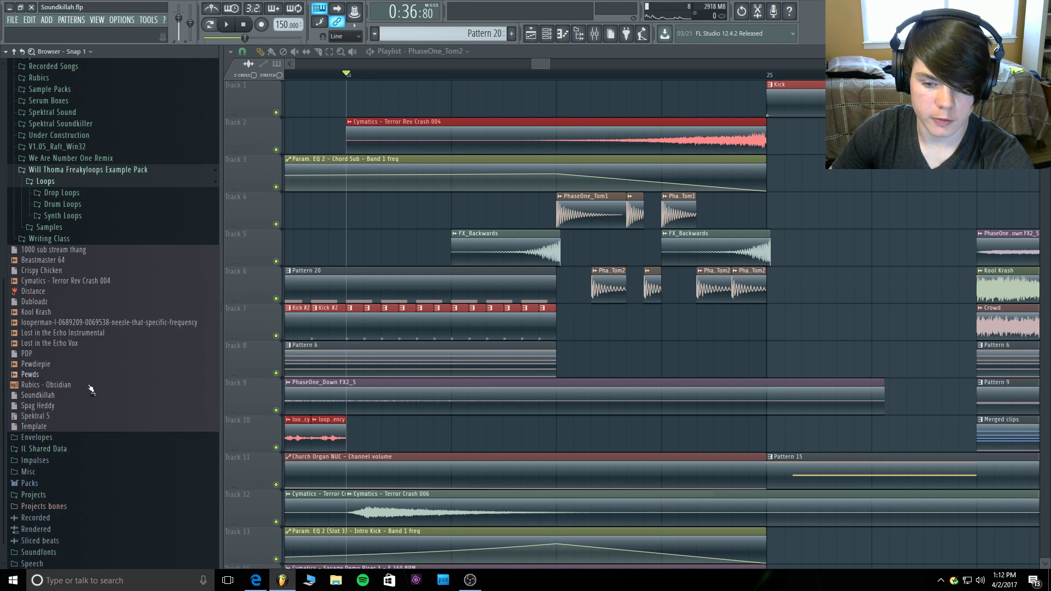
Preview E 140_Crushed Love and E 140_Cursed Melody from Synth Loops, then close the example pack's folders.
left_click(67, 216)
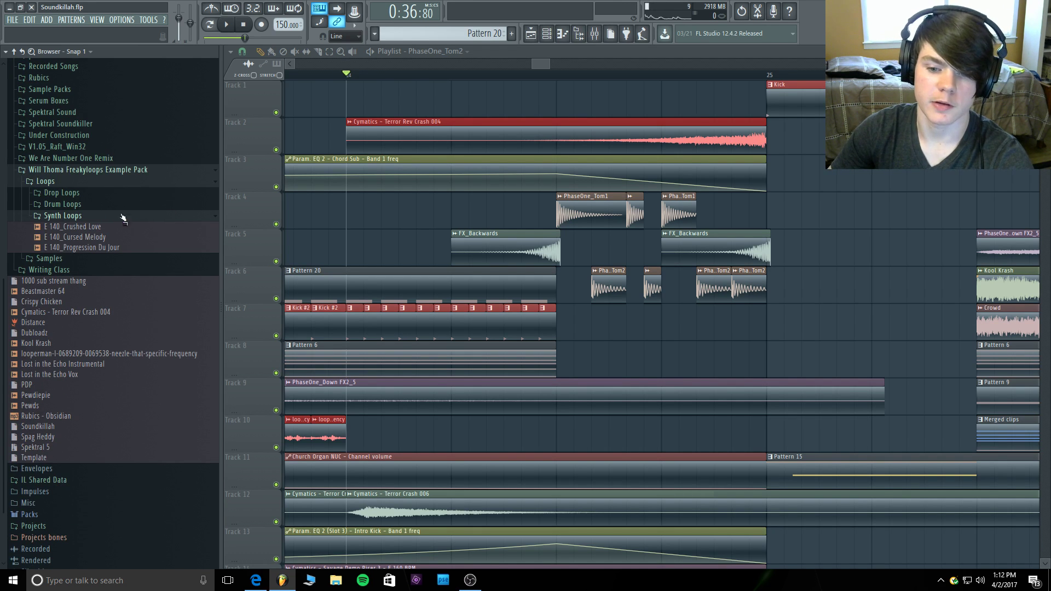
left_click(98, 227)
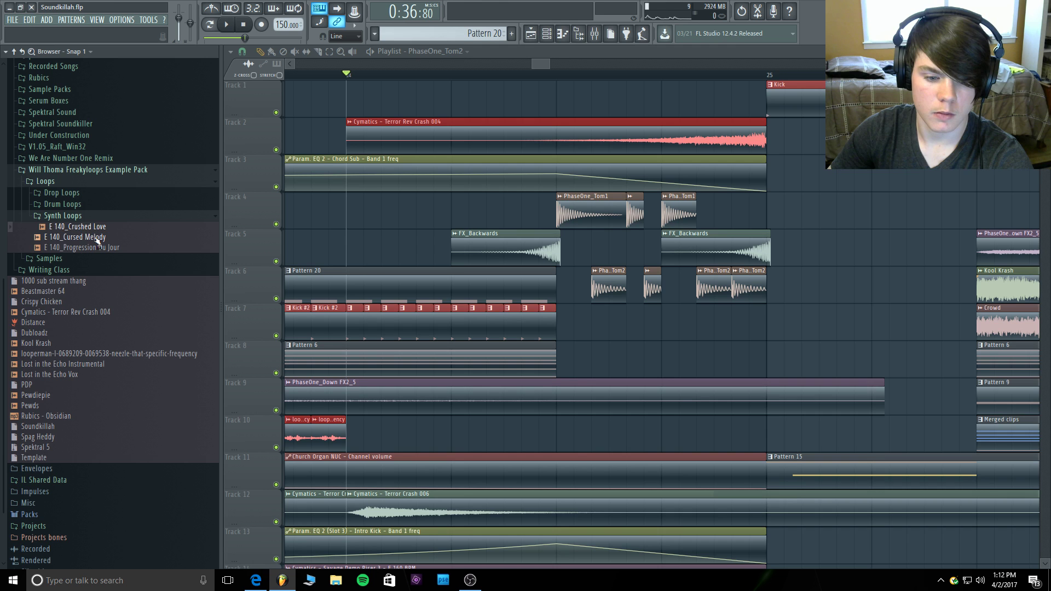
left_click(97, 239)
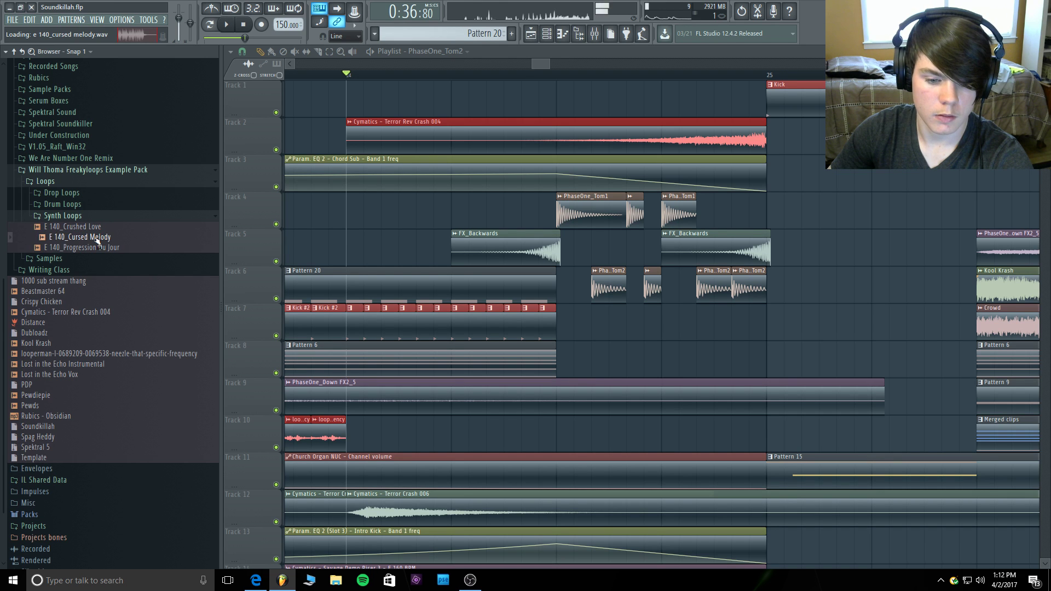
left_click(245, 24)
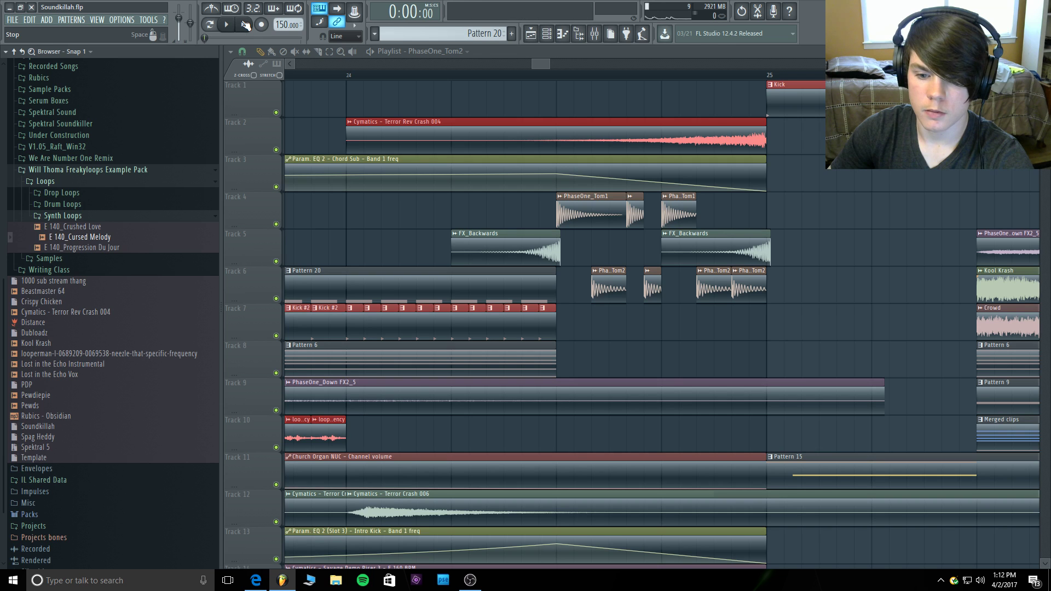
left_click(54, 216)
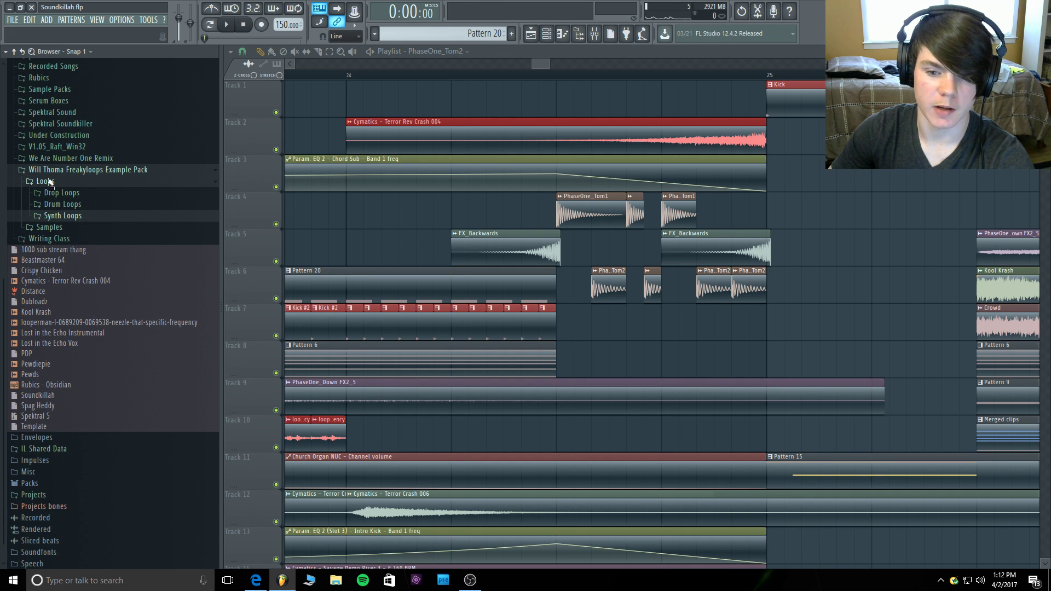
left_click(50, 182)
left_click(49, 192)
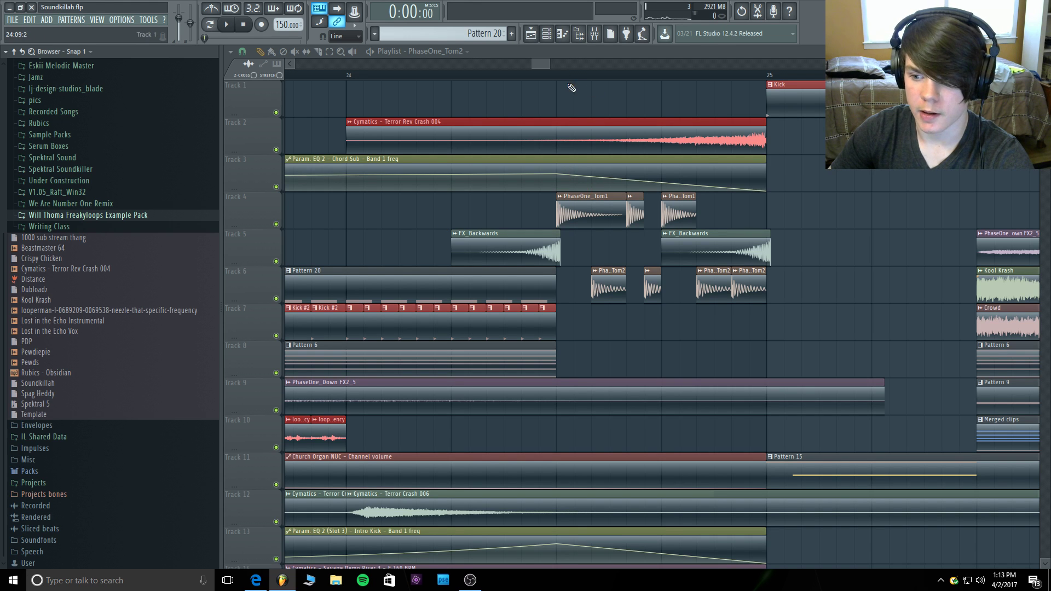
Play the tom fill from the third beat of bar 24 and again from the start of bar 24.
left_click(556, 75)
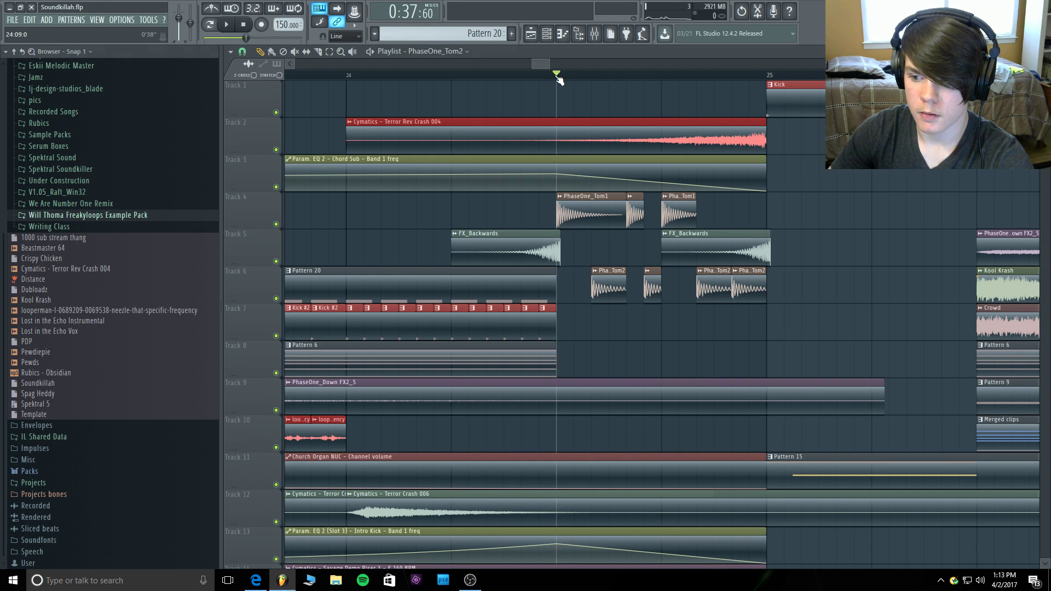
key("space")
key("space")
left_click(352, 77)
key("space")
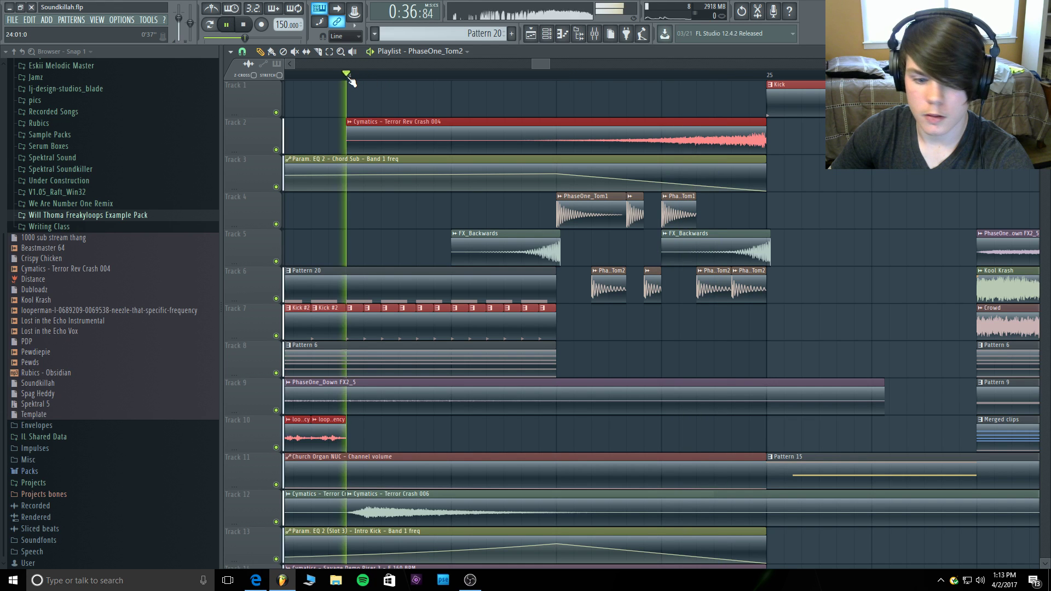
key("space")
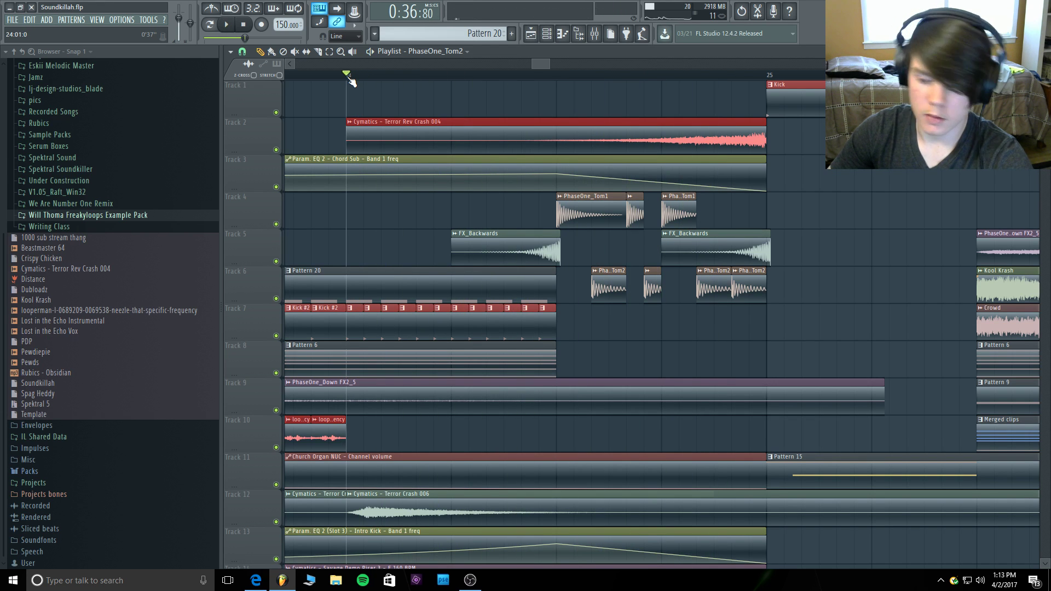
Preview Tom 2, Tom 3 and Tom 4 from the Acoustic Drum Samples folder in Sample Packs, and close that folder.
left_click(73, 216)
left_click(73, 216)
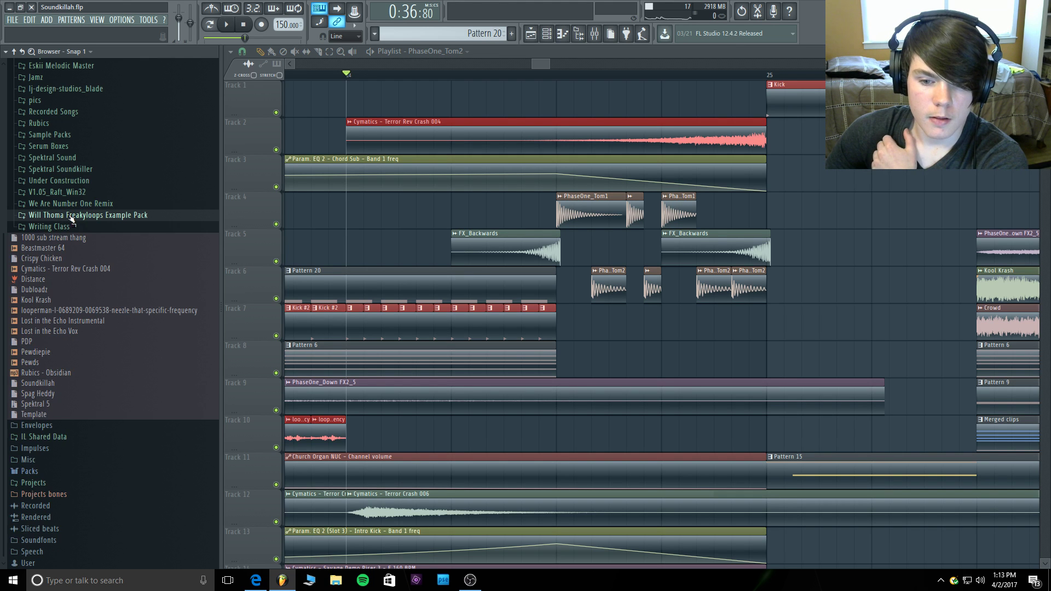
scroll(73, 160, "up", 3)
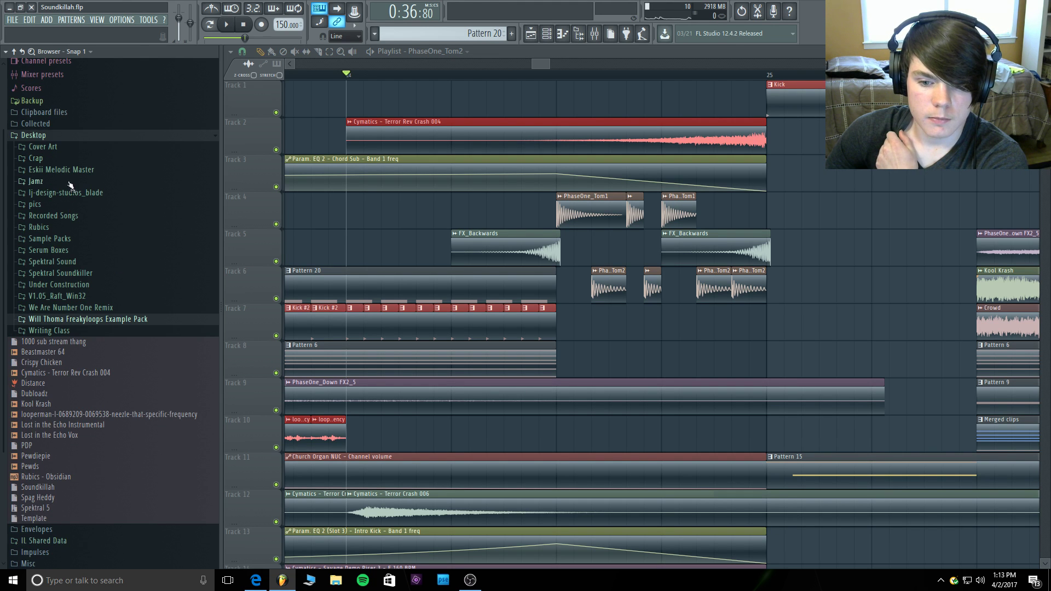
left_click(66, 238)
scroll(157, 241, "down", 3)
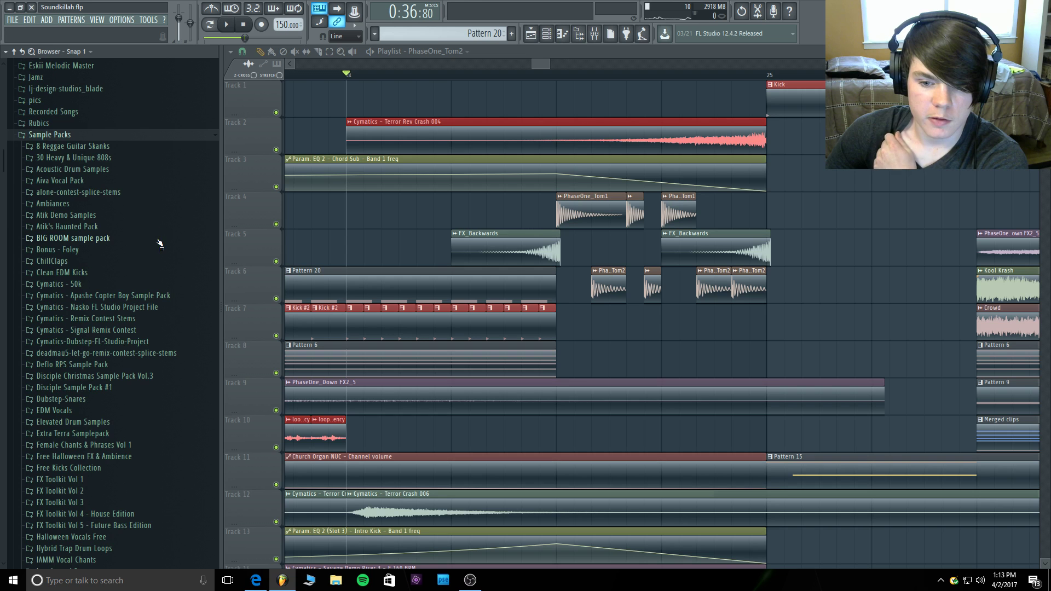
left_click(111, 171)
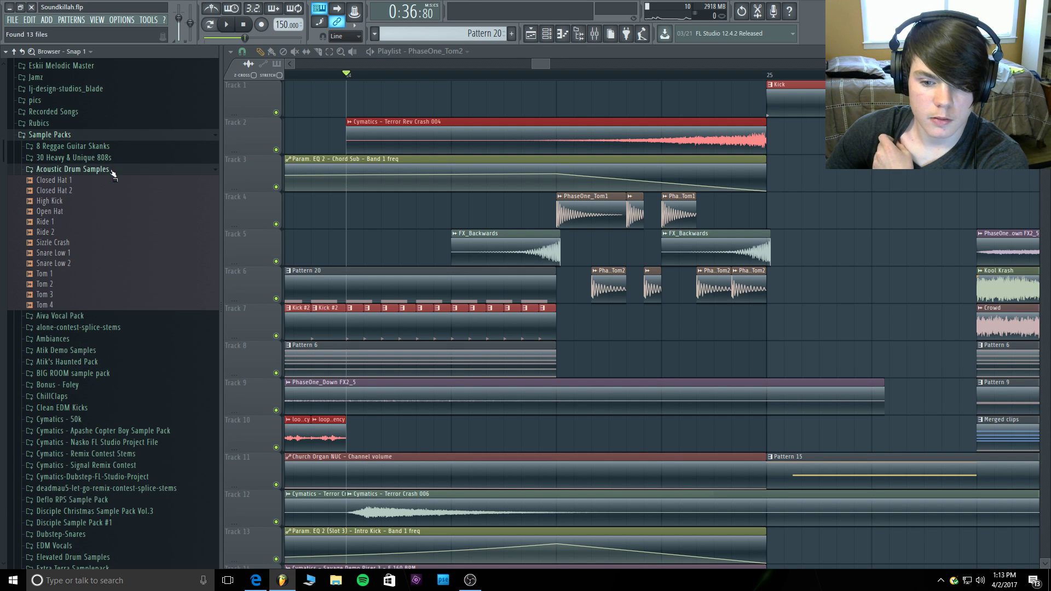
left_click(71, 285)
left_click(71, 295)
left_click(70, 305)
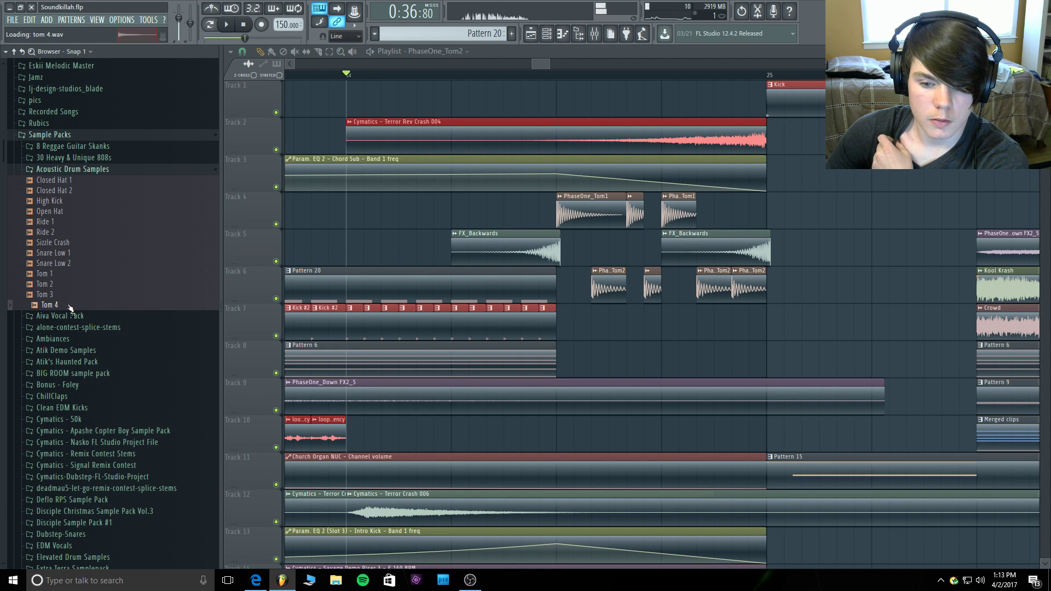
left_click(82, 170)
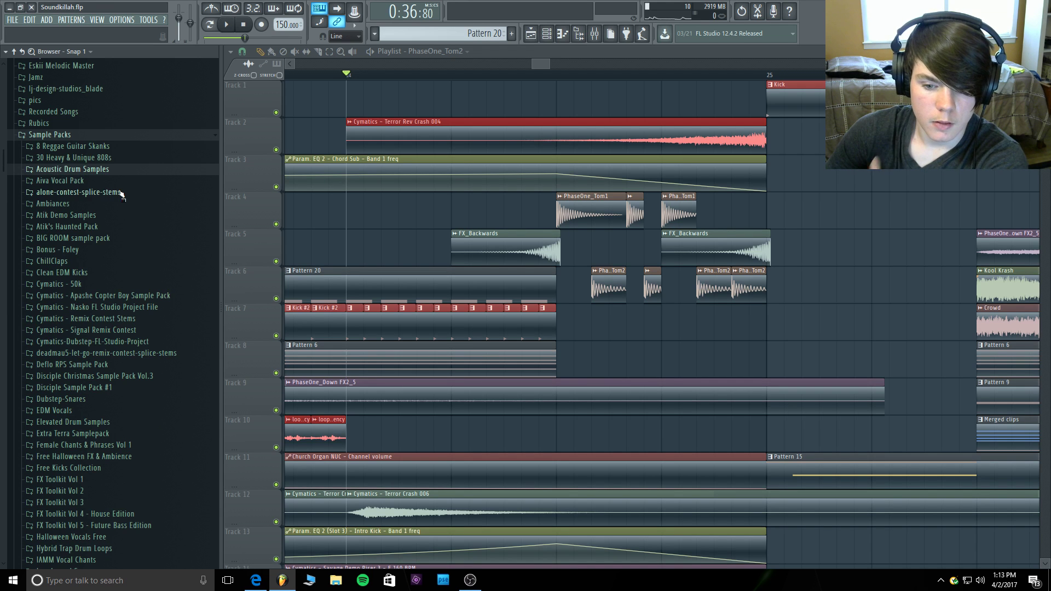
Look through the SBS Drums folder in Sample Packs for tom samples and close it.
scroll(114, 291, "down", 9)
scroll(115, 291, "down", 3)
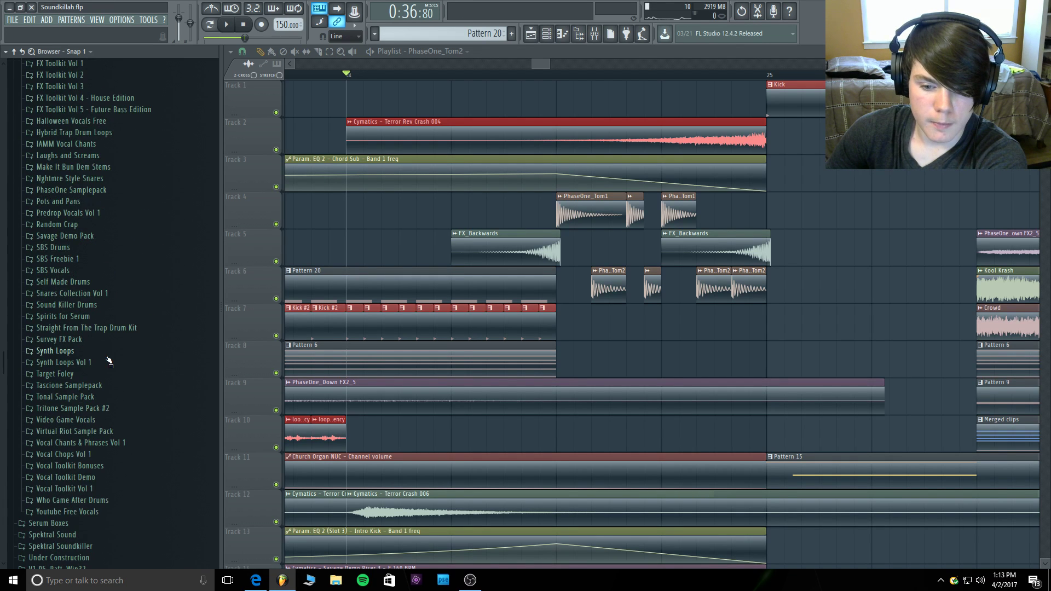
left_click(88, 250)
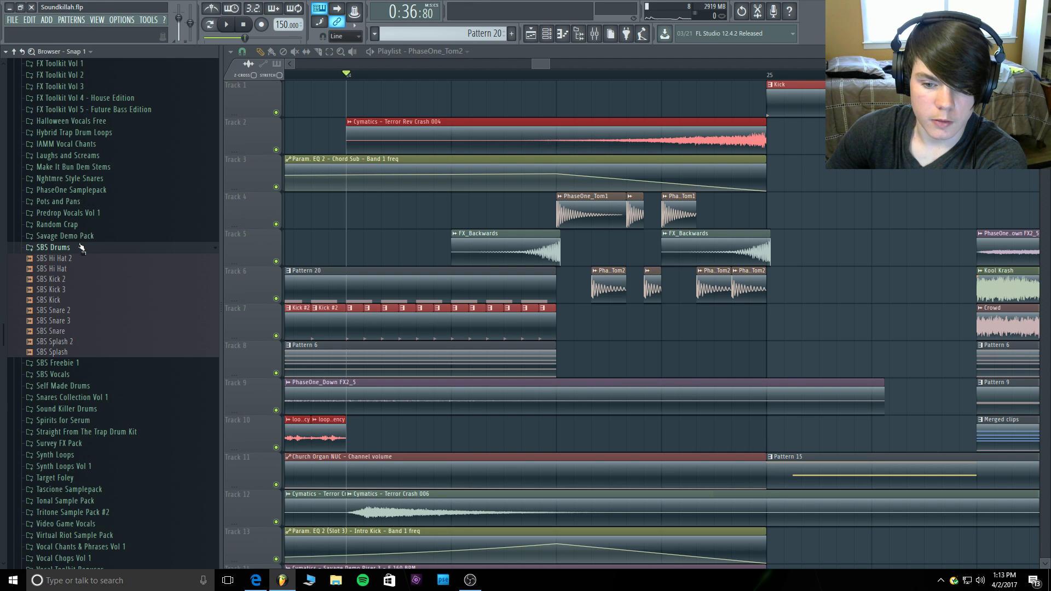
left_click(81, 247)
scroll(118, 250, "down", 3)
scroll(120, 251, "up", 3)
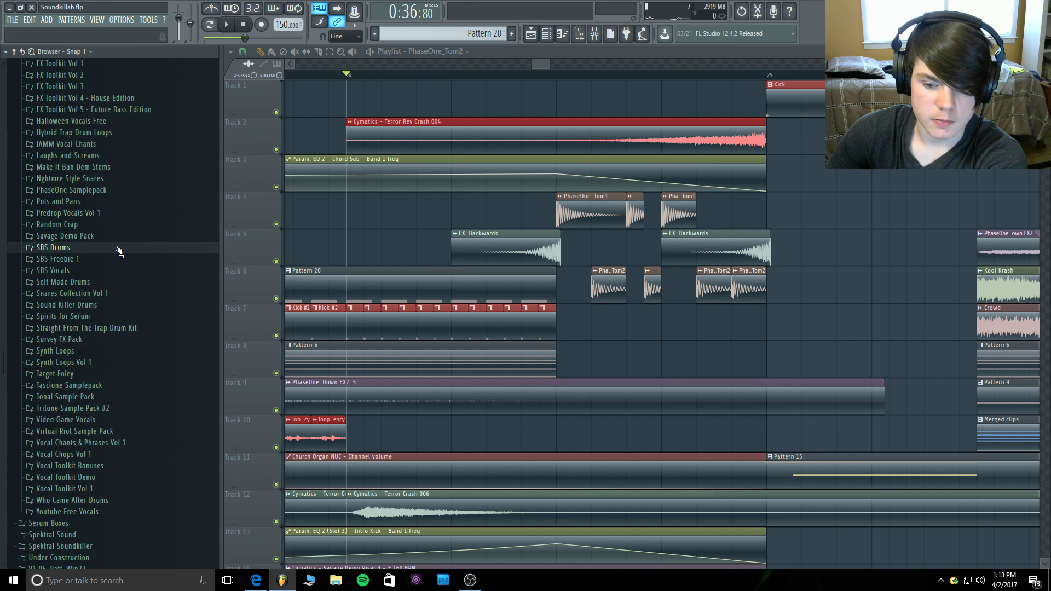
Open the Random Crap folder and preview the Cymatics Terror Tom 017, 019 and 020 samples.
scroll(110, 219, "up", 3)
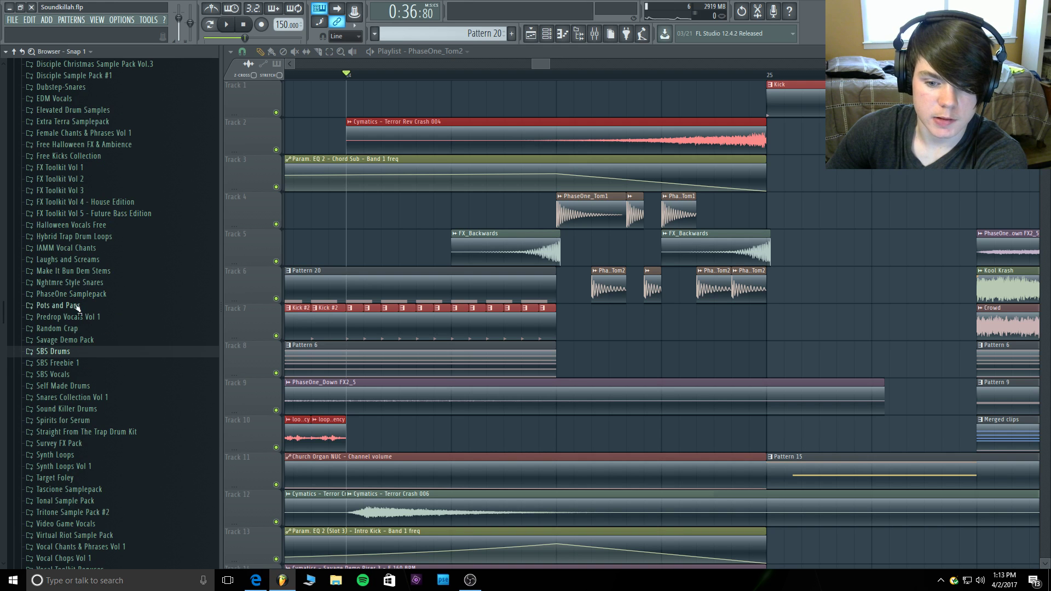
left_click(71, 328)
scroll(116, 330, "down", 8)
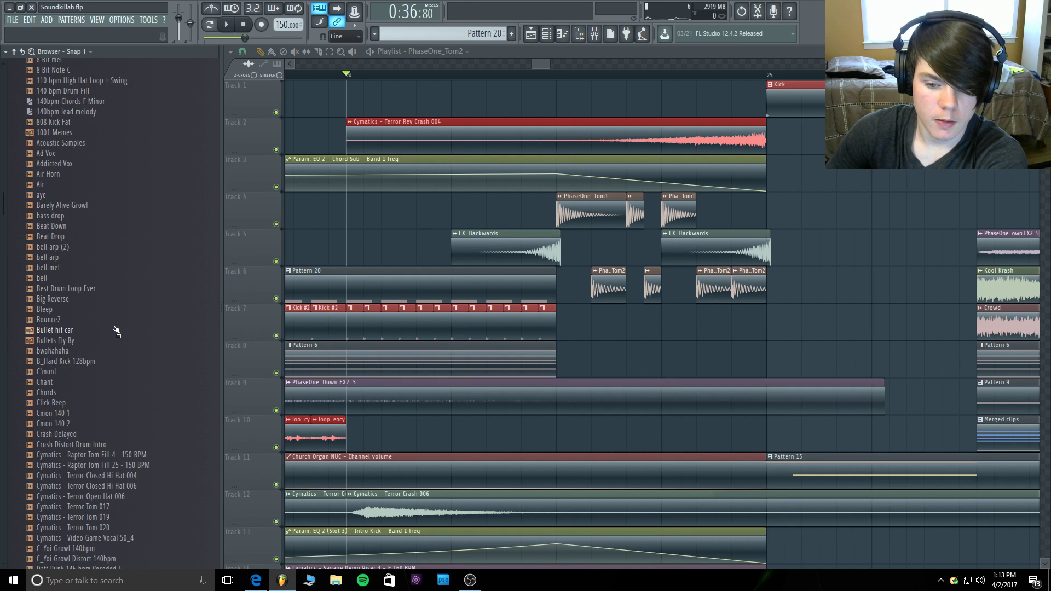
scroll(116, 330, "down", 5)
scroll(113, 337, "down", 5)
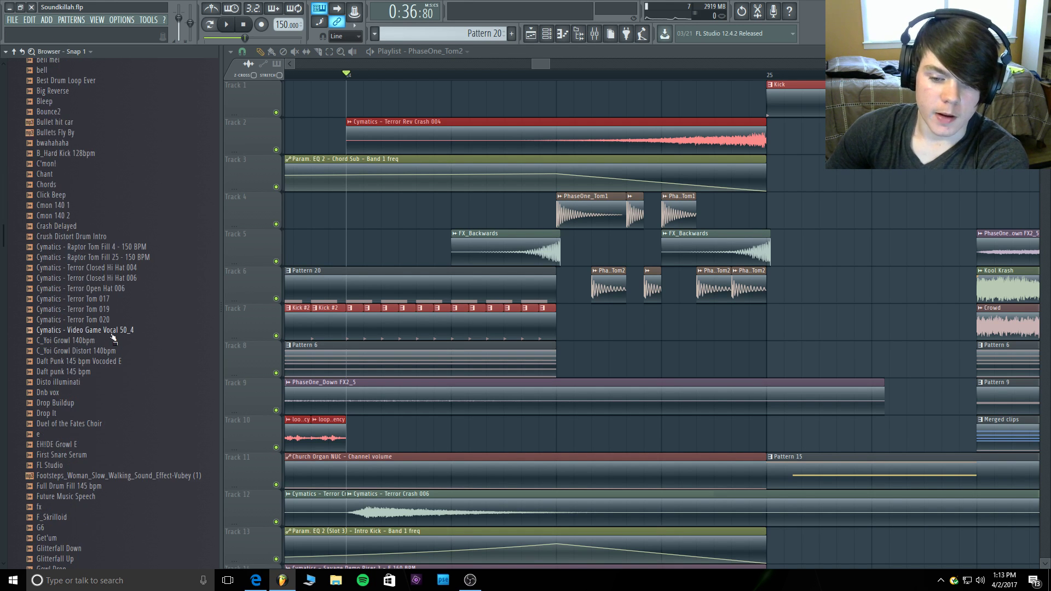
left_click(115, 300)
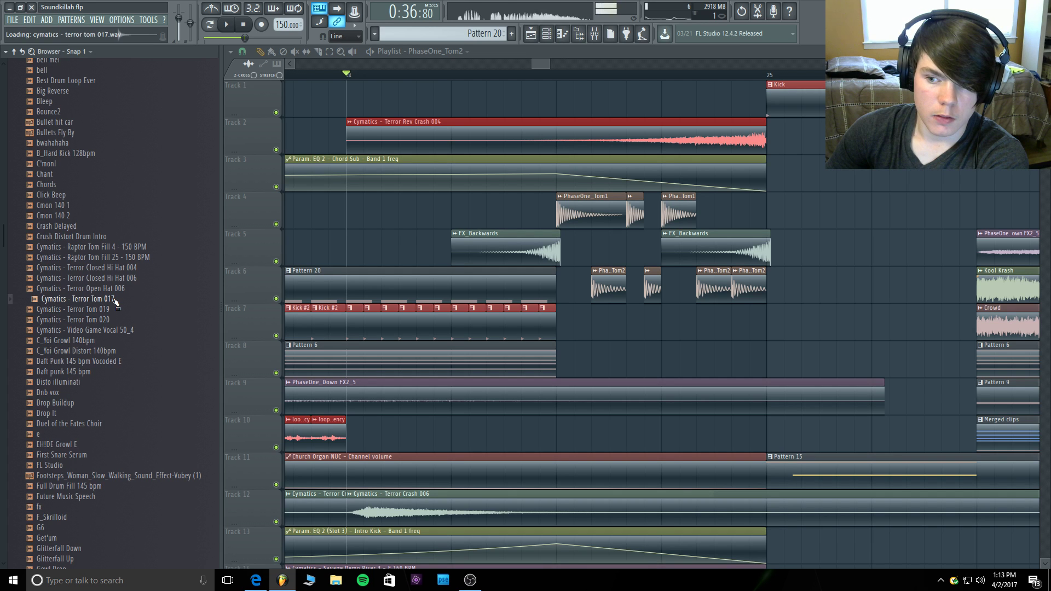
left_click(112, 310)
left_click(107, 316)
left_click(110, 308)
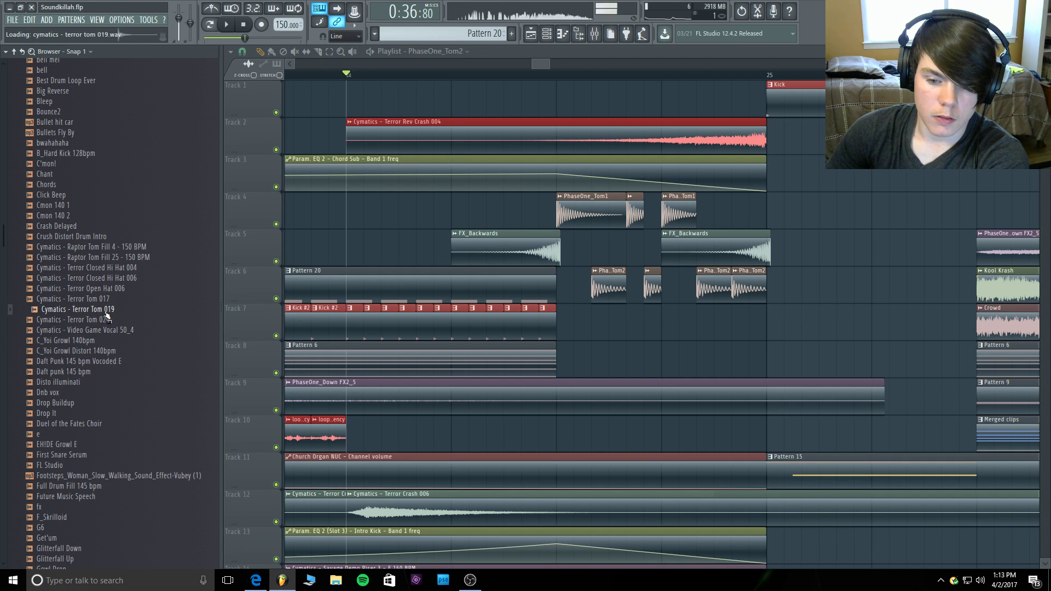
Place Cymatics Terror Tom 019 on Track 7 at beat 3 of bar 24 and Terror Tom 017 on Track 8 1/3 beat after it.
left_click_drag(111, 309, 718, 317)
left_click_drag(592, 317, 575, 323)
left_click_drag(73, 298, 613, 361)
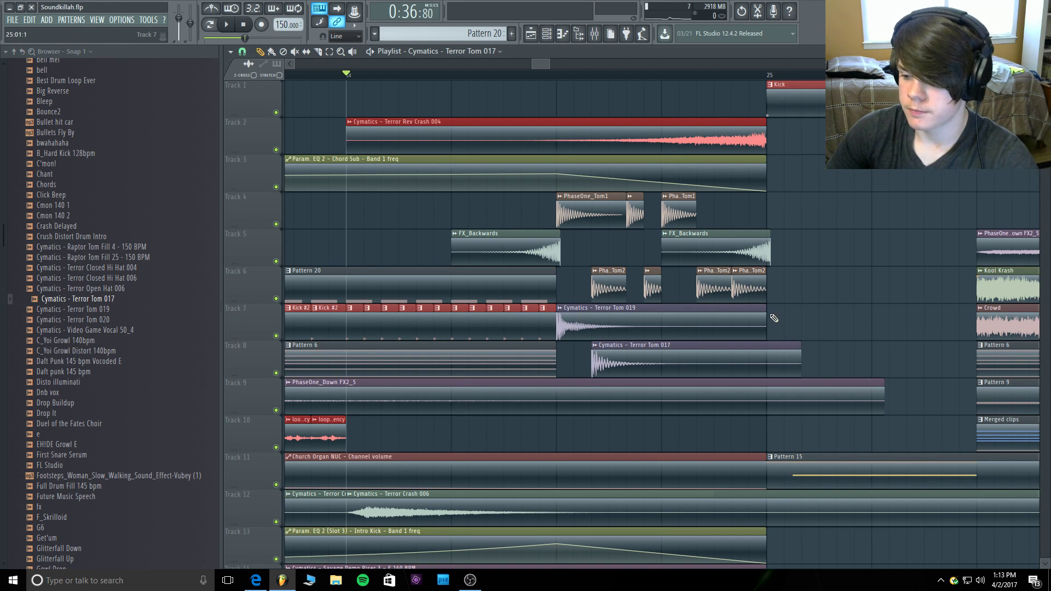
Shorten the Terror Tom 019 clip to 1/3 beat and move the four PhaseOne_Tom2 clips from Track 6 up to Track 4.
left_click_drag(766, 314, 614, 214)
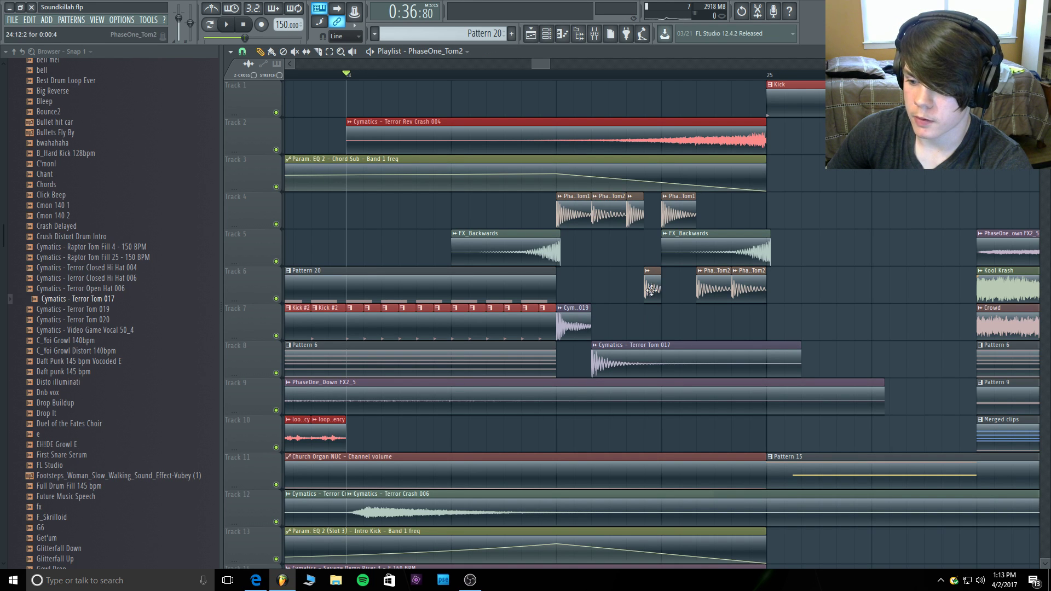
left_click_drag(651, 288, 649, 215)
left_click_drag(708, 285, 709, 210)
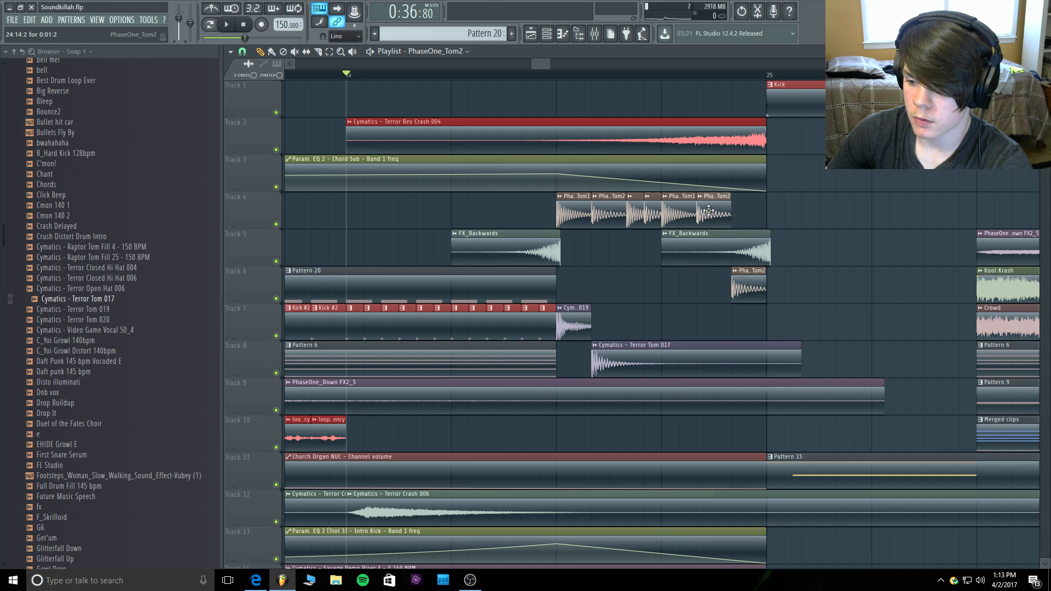
left_click_drag(734, 279, 737, 212)
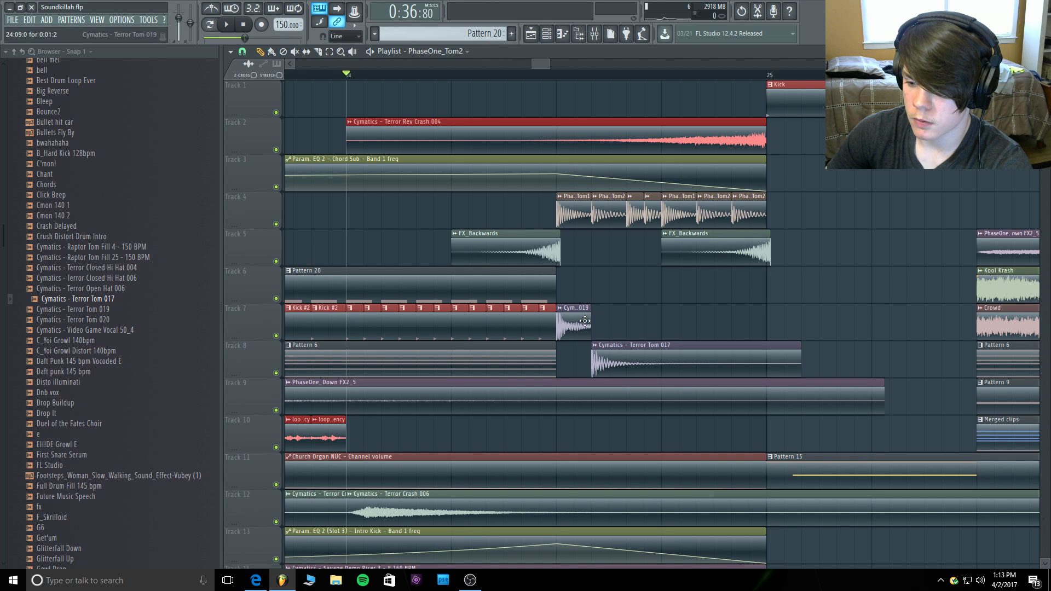
Move the Terror Tom 017 clip up to Track 7 directly after Terror Tom 019 and shorten it to 1/3 beat.
left_click(566, 331)
left_click_drag(626, 359, 629, 322)
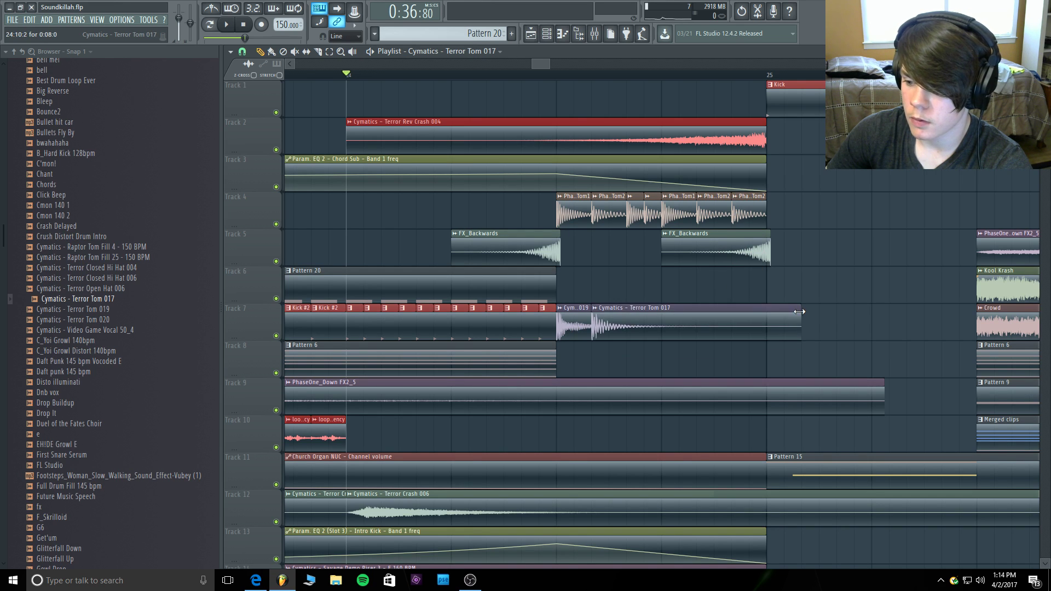
left_click_drag(801, 312, 626, 318)
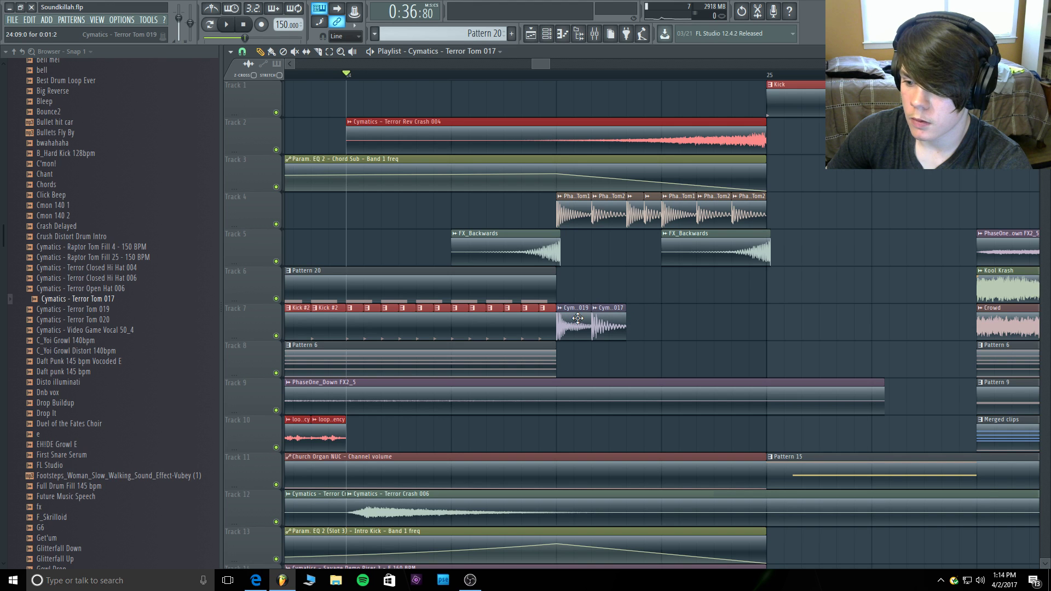
Preview the first PhaseOne_Tom1 and PhaseOne_Tom2 clips on Track 4 and the Terror Tom 019 clip on Track 7.
right_click(565, 201)
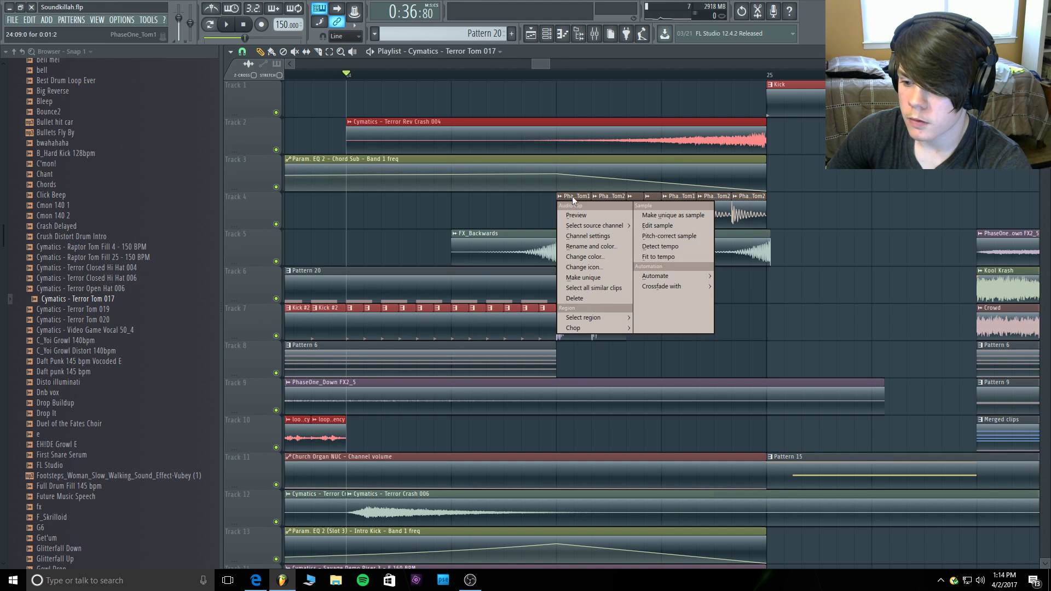
left_click(572, 218)
right_click(595, 196)
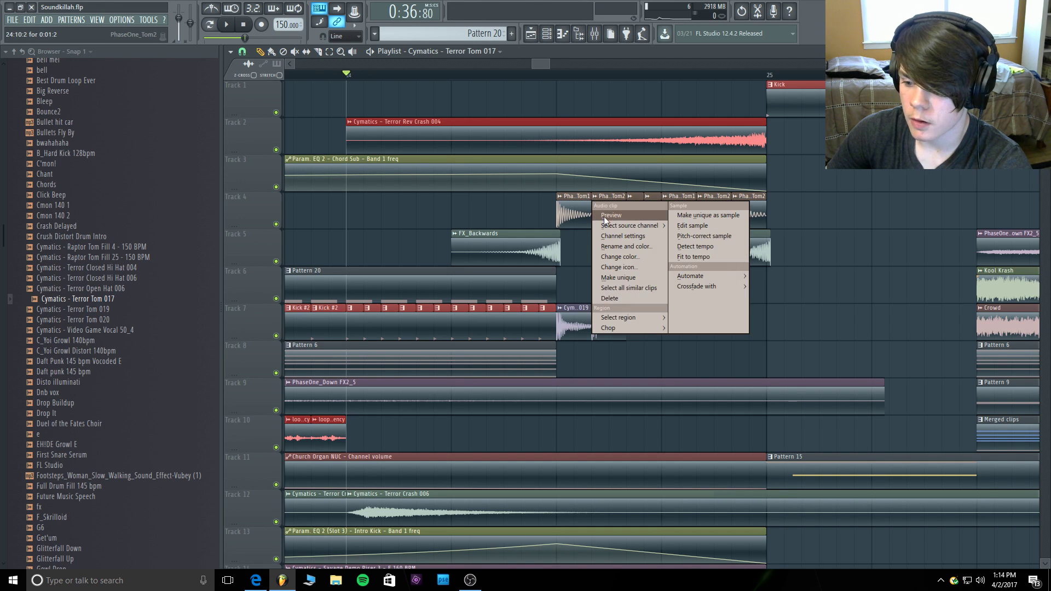
left_click(604, 215)
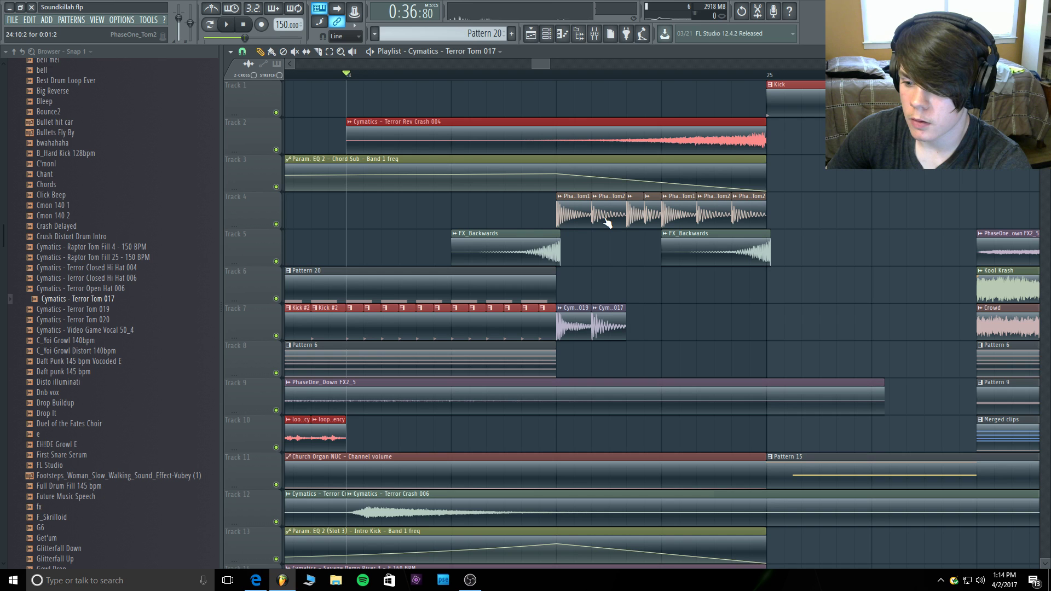
right_click(571, 309)
left_click(574, 323)
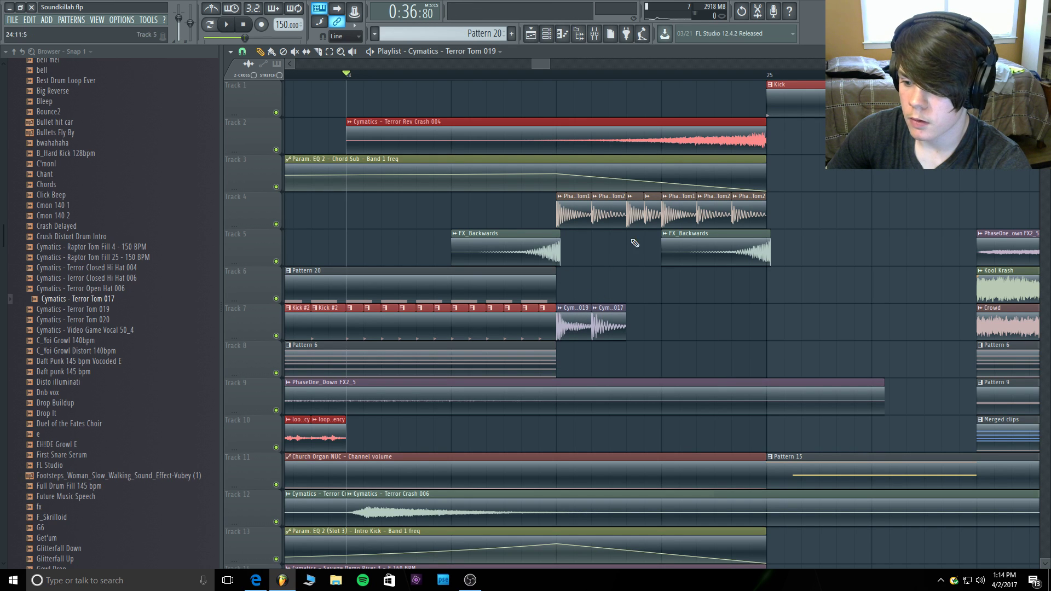
Add a Terror Tom 019 clip and a Terror Tom 017 clip of 1/6 beat each on Track 7, directly before beat 4.
left_click(634, 316)
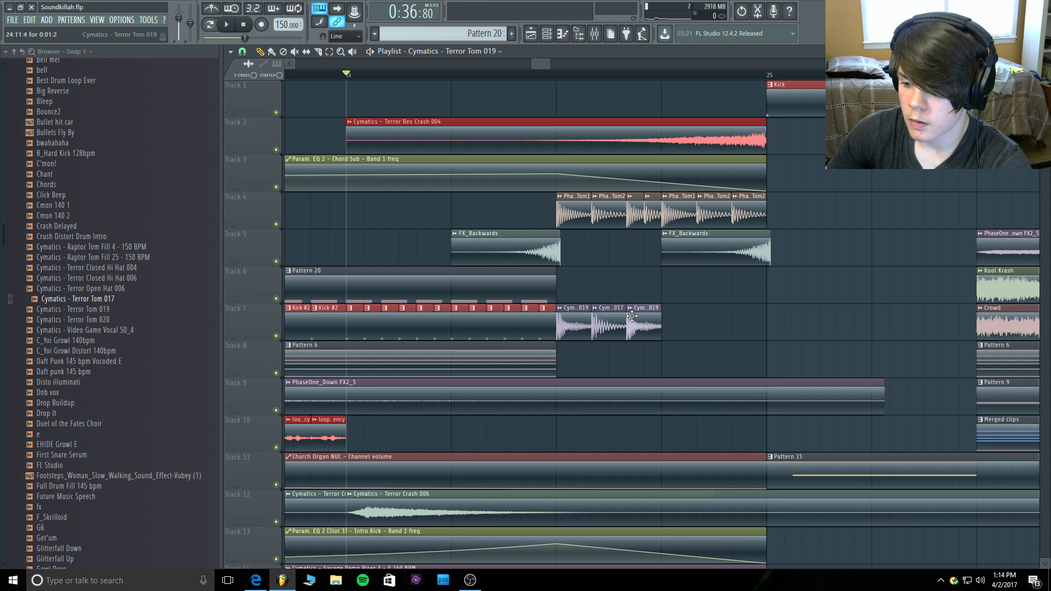
mouse_move(661, 313)
left_mouse_down()
mouse_move(647, 318)
mouse_move(666, 317)
left_mouse_up()
left_click(603, 319)
left_click(652, 320)
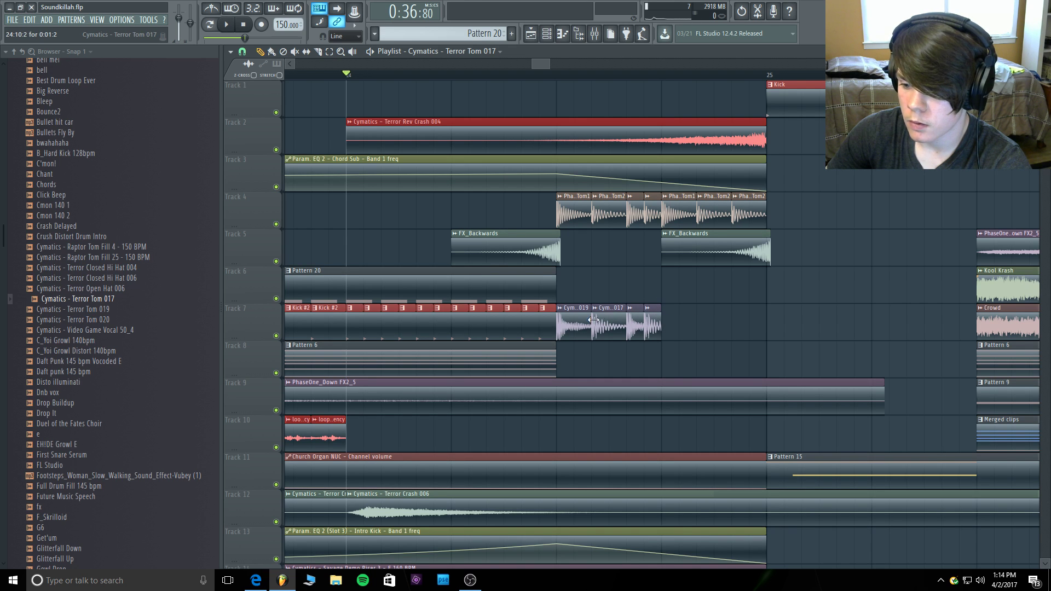
Fill beat 4 of bar 24 on Track 7 with one Terror Tom 019 clip and two Terror Tom 017 clips, each 1/3 beat long.
left_click(575, 326)
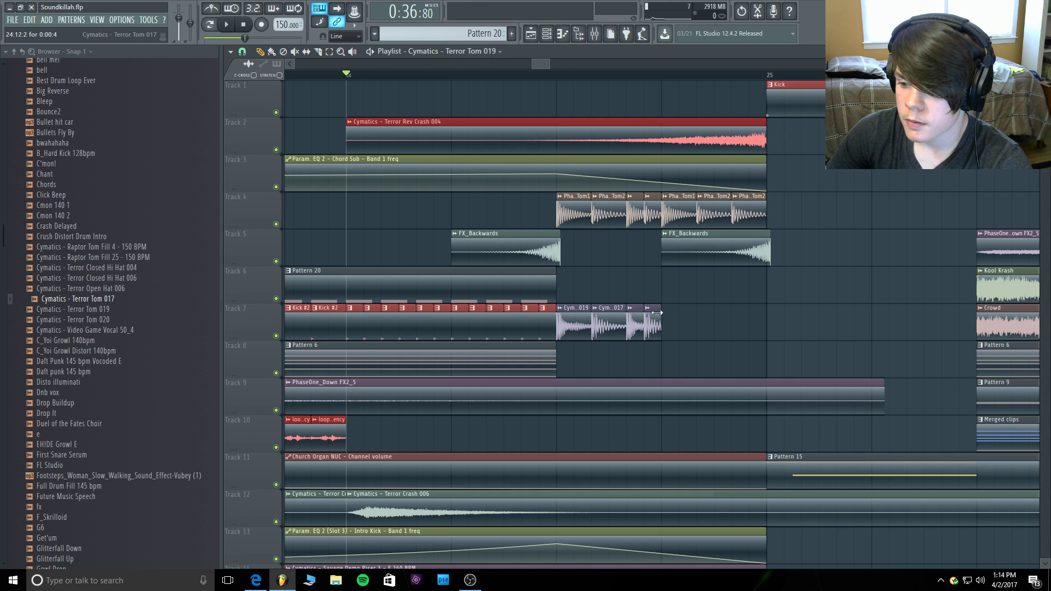
left_click(674, 318)
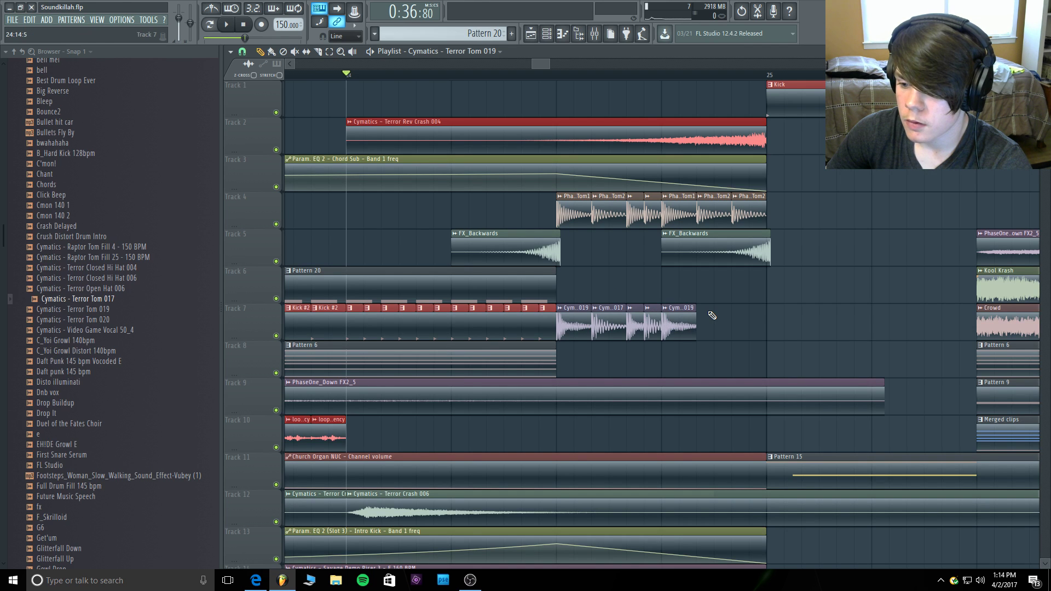
left_click(619, 322)
left_click(709, 328)
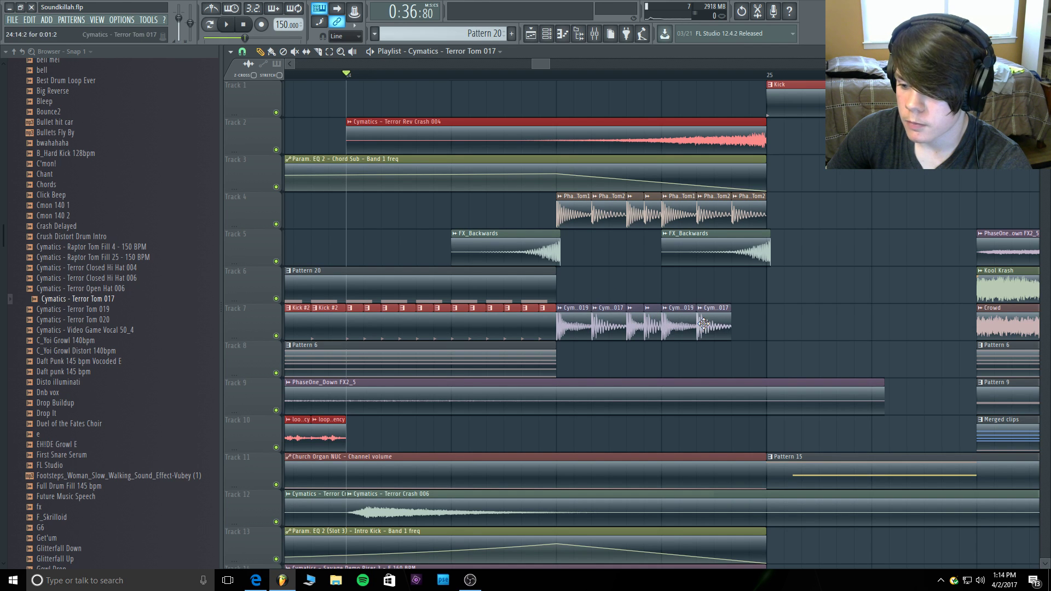
left_click(745, 326)
Play the layered tom fill from the third beat of bar 24 and again from the start of the bar.
left_click(557, 77)
key("space")
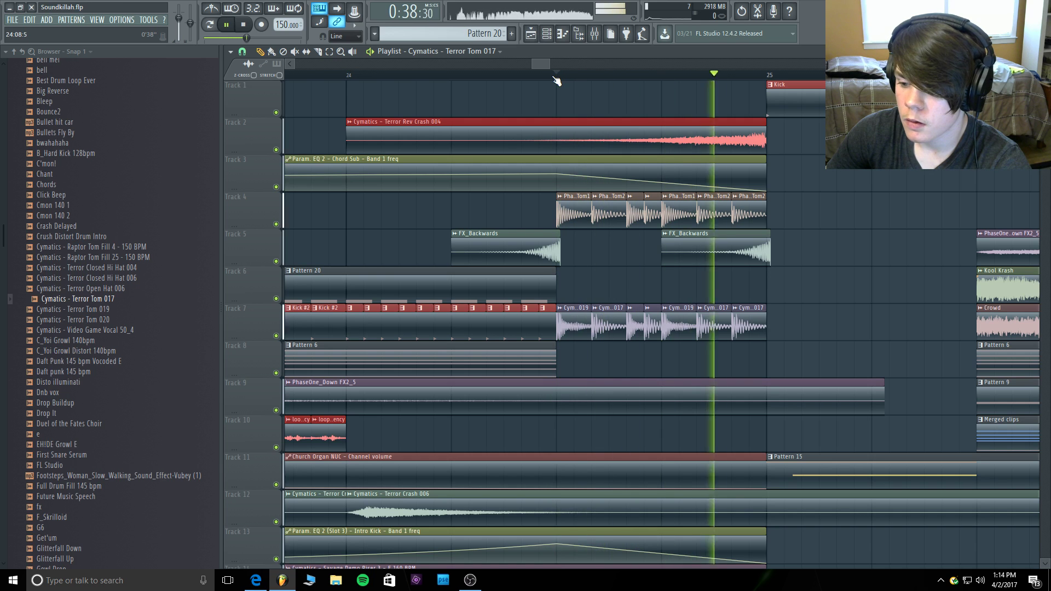
key("space")
left_click(347, 77)
key("space")
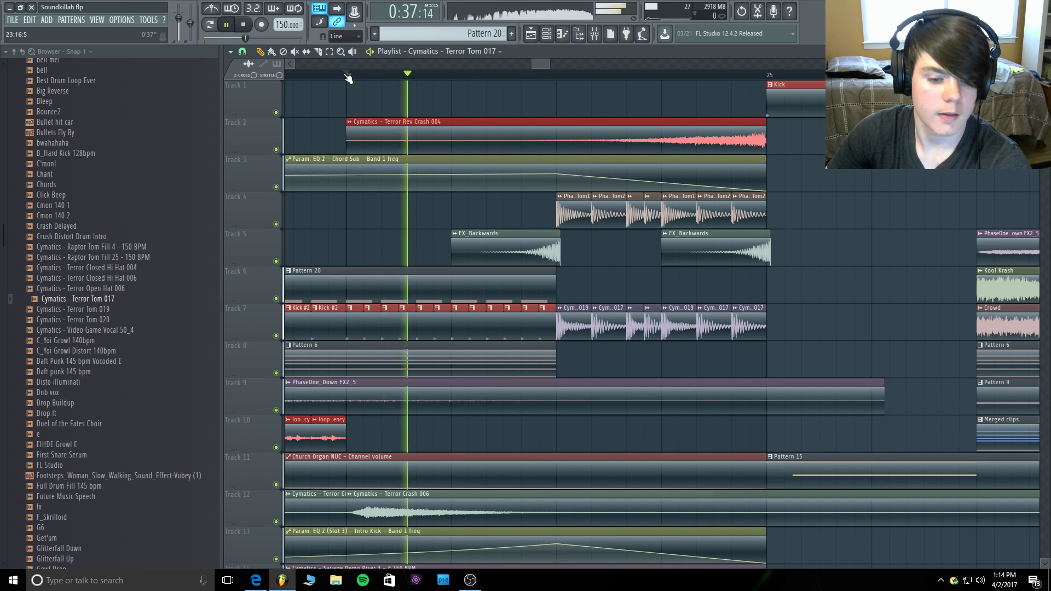
key("space")
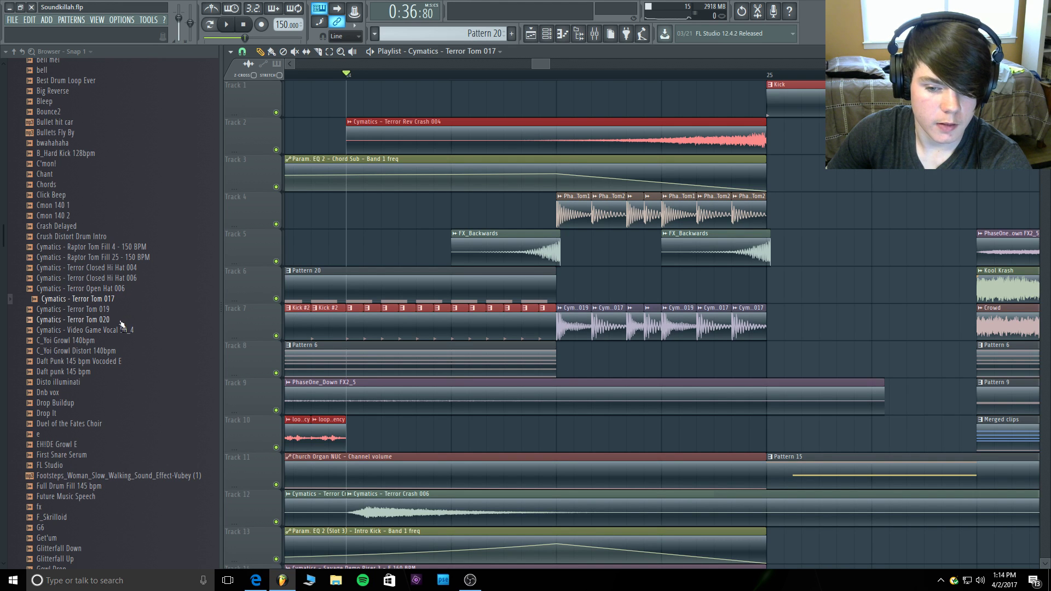
Preview the Cymatics Raptor Tom Fill 4 and 25 samples and replay the tom fill from the third beat of bar 24.
left_click(128, 247)
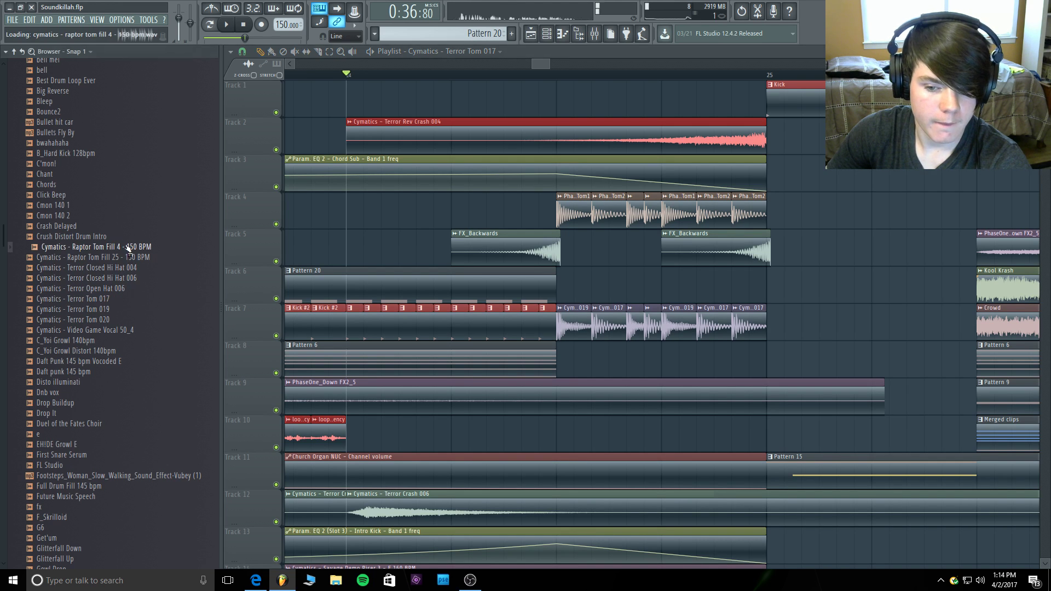
left_click(128, 258)
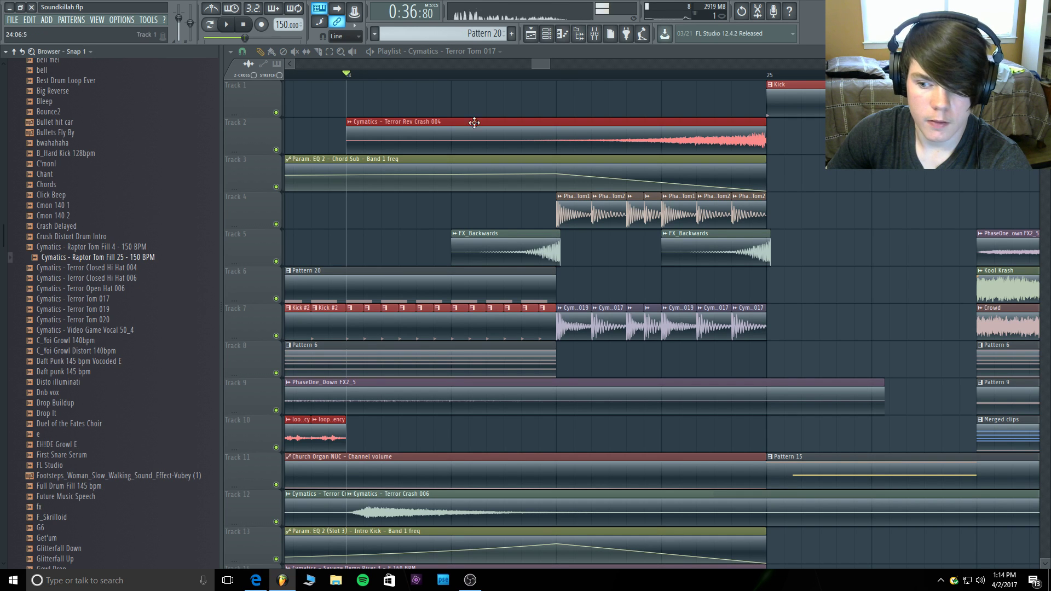
left_click(558, 76)
key("space")
key("space")
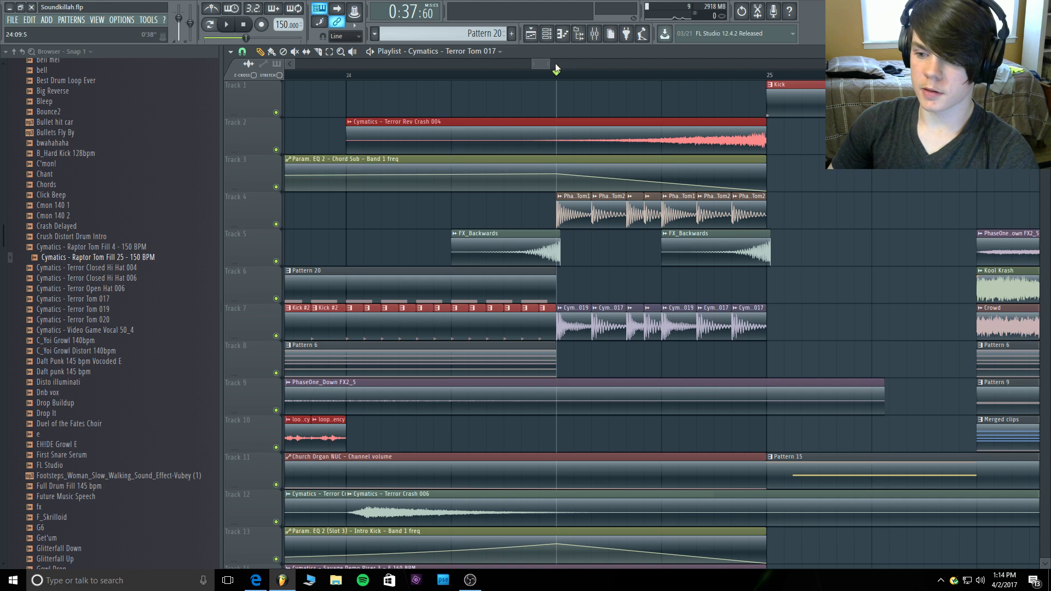
Play the transition from the start of bar 24.
left_click_drag(547, 64, 558, 72)
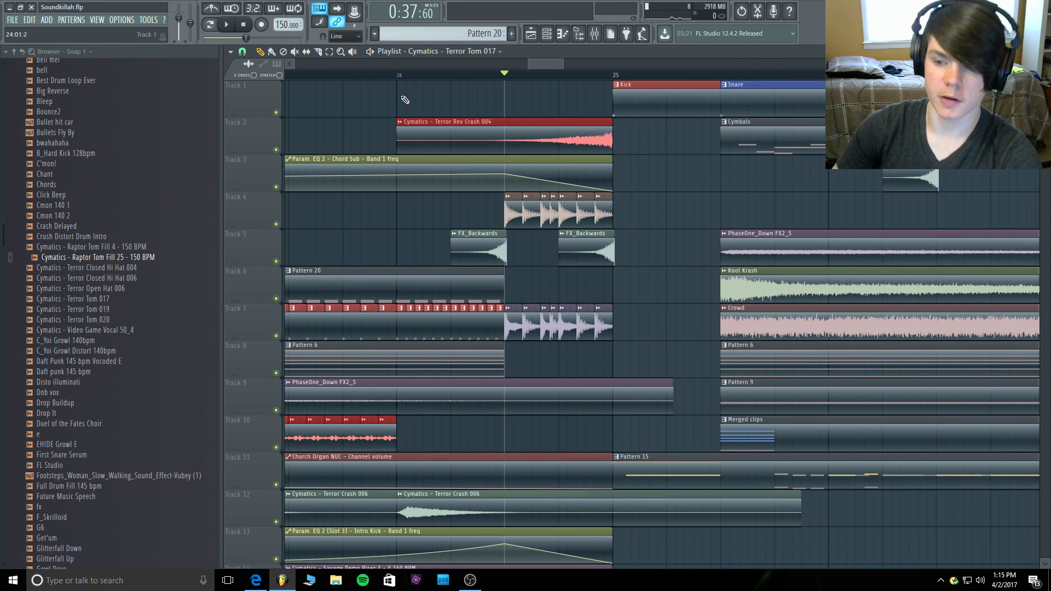
left_click(397, 76)
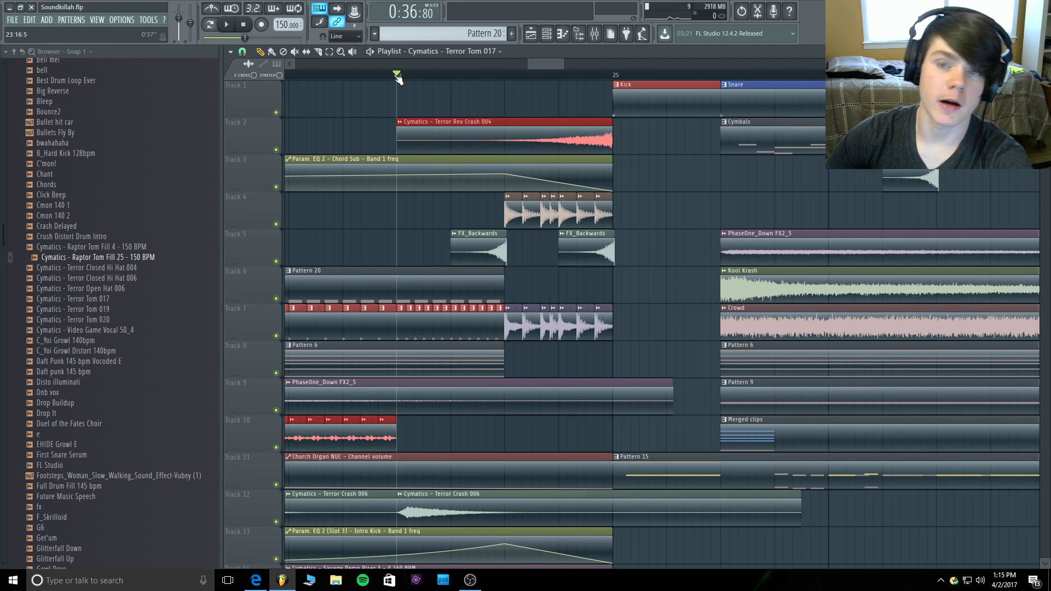
key("space")
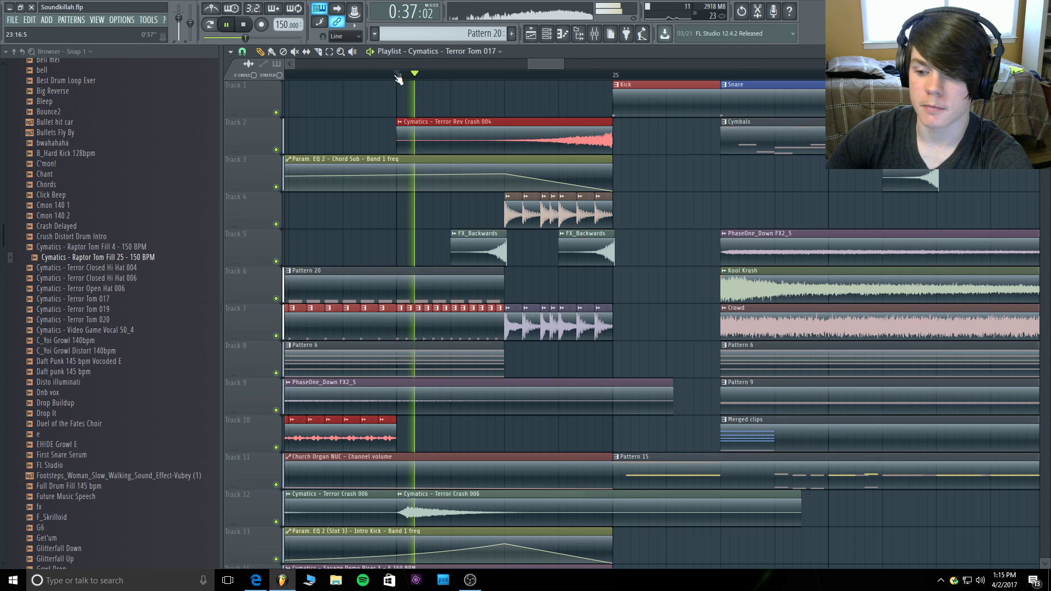
key("space")
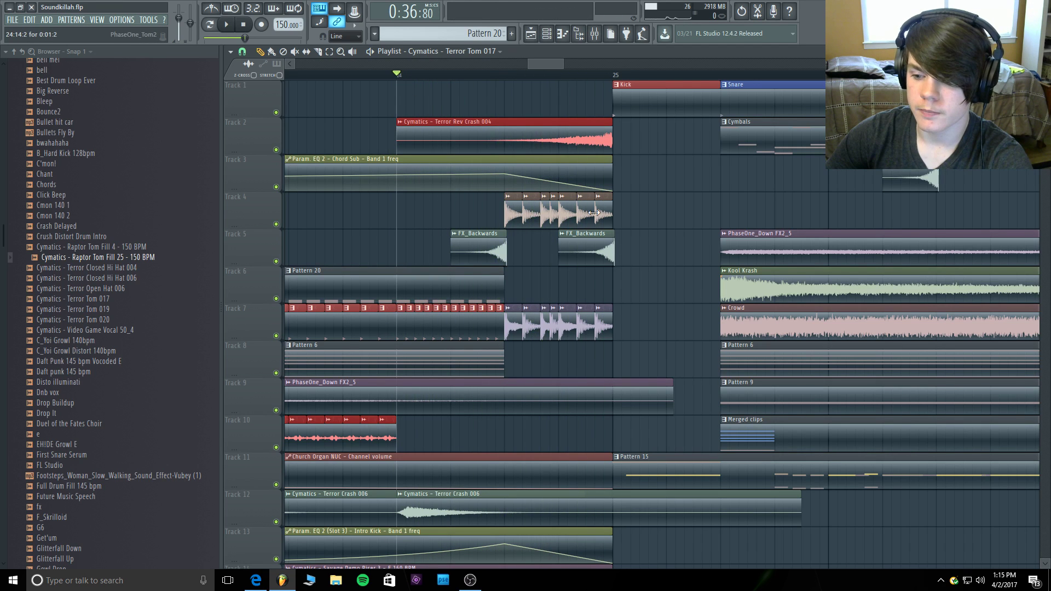
Move the empty mixer track Insert 39 to position 12, between the Toms and Small Kick tracks.
double_click(528, 321)
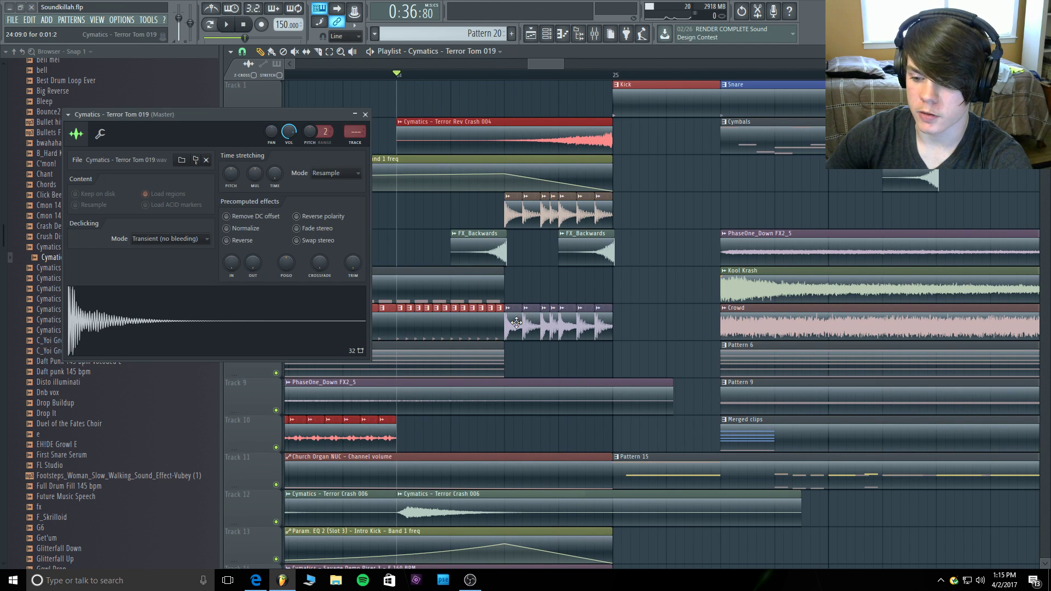
left_click(364, 114)
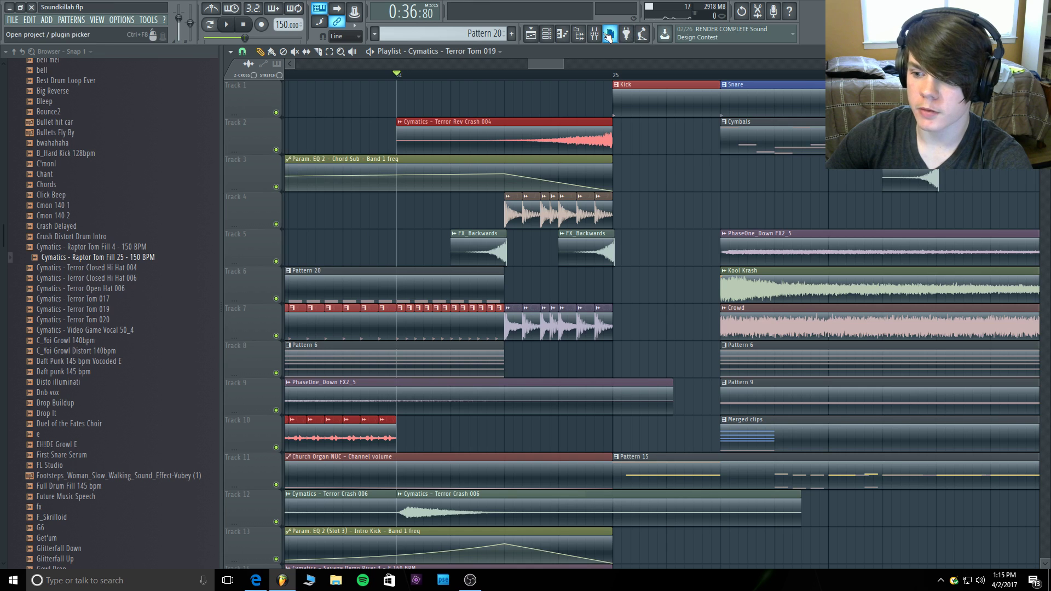
left_click(608, 34)
left_click(609, 34)
left_click(594, 34)
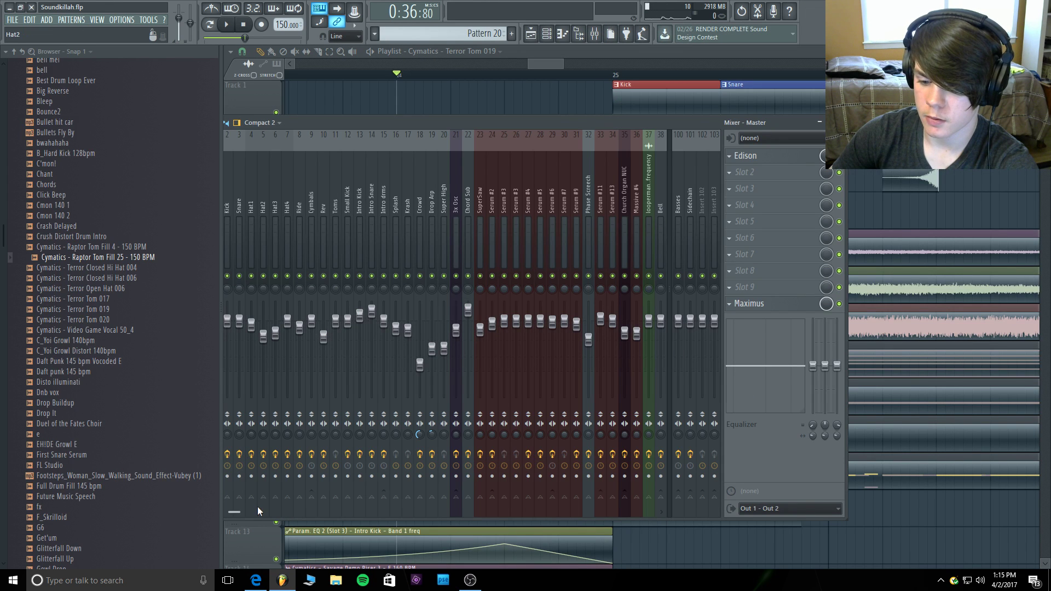
left_click_drag(258, 510, 284, 512)
right_click(584, 198)
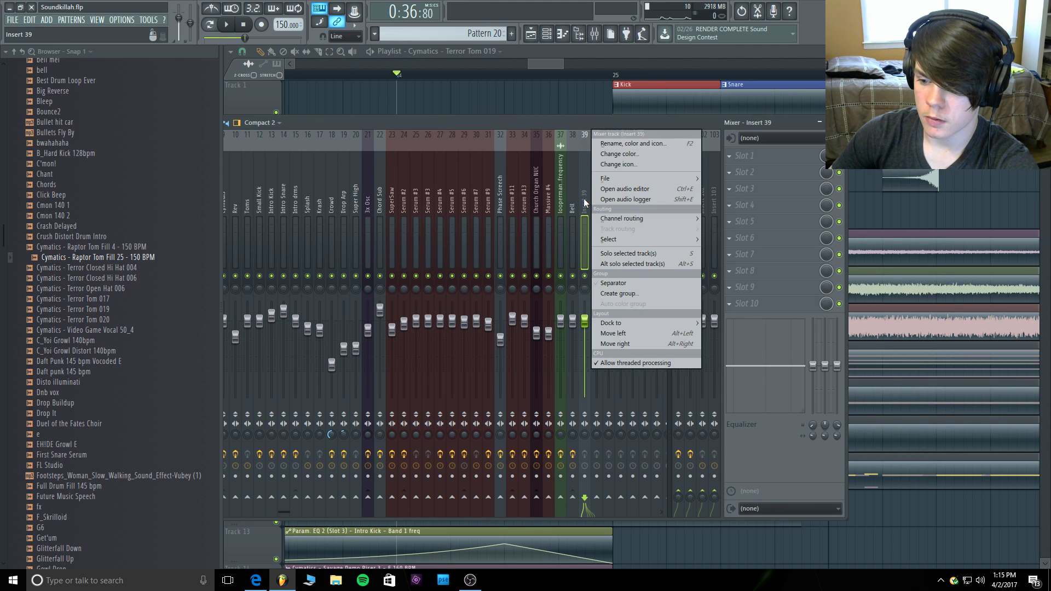
left_click(584, 198)
key("alt+Left")
key("alt+Left")
key("alt+Left")
key("alt+Left")
key("alt+Left")
key("alt+Left")
key("alt+Left")
key("alt+Left")
key("alt+Left")
key("alt+Left")
key("alt+Left")
key("alt+Left")
key("alt+Left")
key("alt+Left")
key("alt+Left")
key("alt+Left")
key("alt+Left")
key("alt+Left")
key("alt+Left")
key("alt+Left")
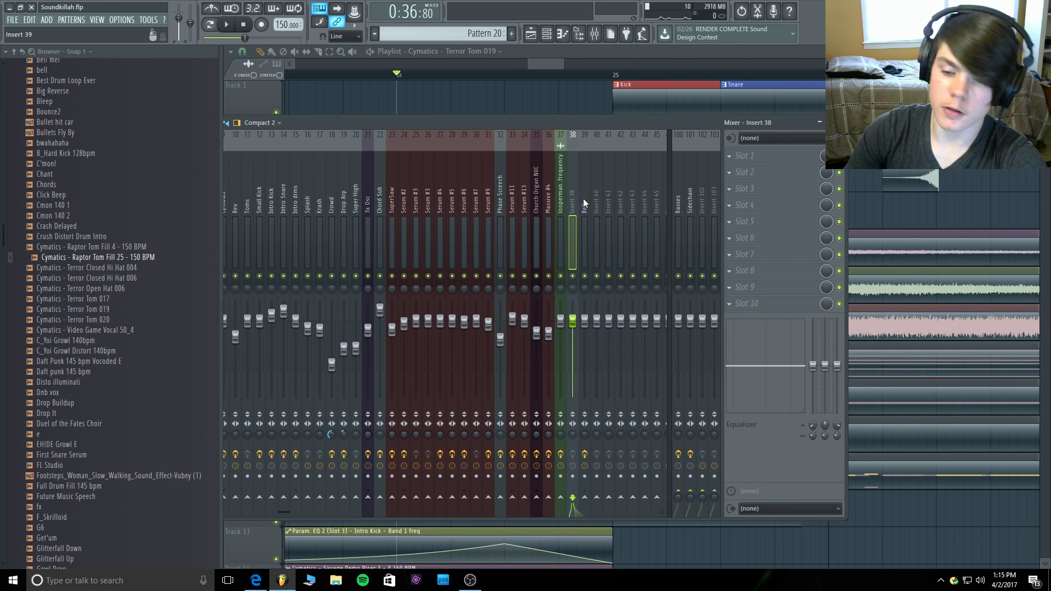
key("alt+Left")
key("alt+Left")
key("alt+Left")
key("alt+Left")
key("alt+Left")
key("alt+Left")
key("alt+Left")
key("alt+Left")
key("alt+Left")
key("alt+Left")
key("alt+Left")
key("alt+Left")
key("alt+Left")
key("alt+Left")
key("alt+Left")
key("alt+Left")
key("alt+Left")
key("alt+Left")
key("alt+Left")
key("alt+Left")
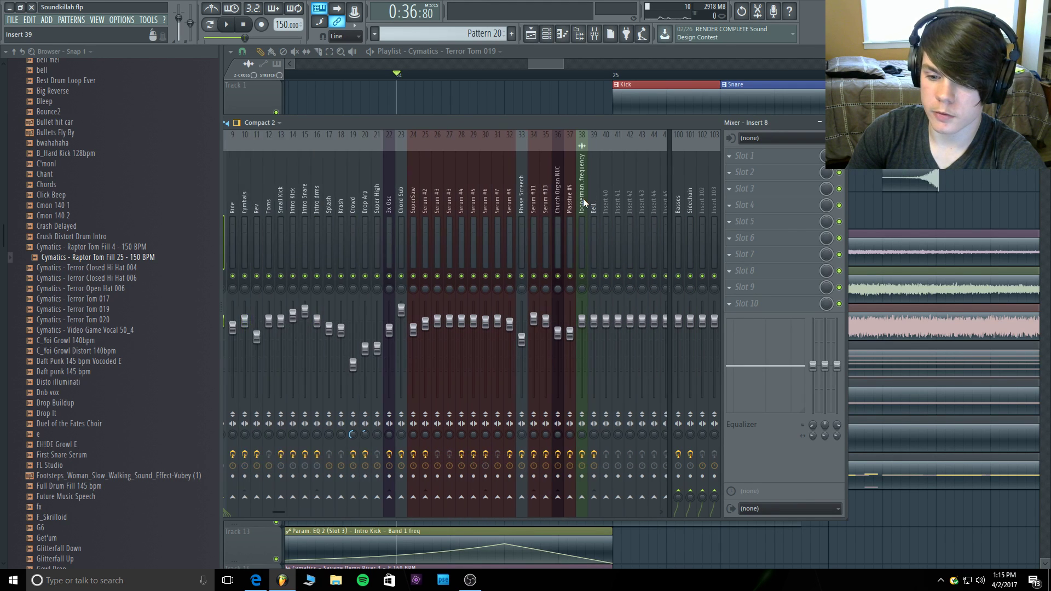
key("alt+Right")
key("alt+Right")
key("alt+Right")
key("alt+Right")
key("alt+Right")
key("alt+Right")
key("alt+Right")
key("alt+Right")
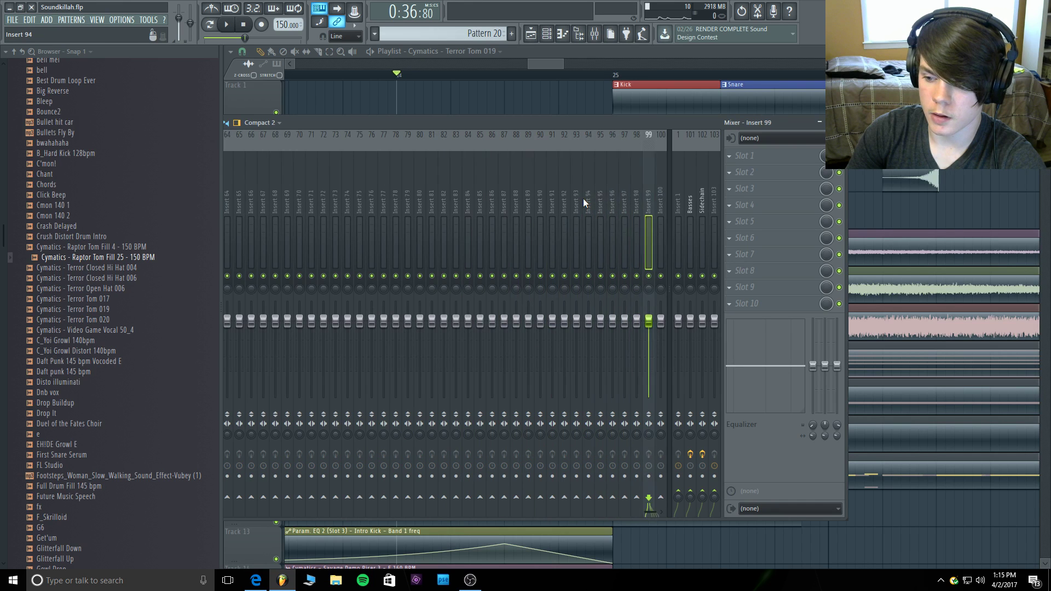
key("alt+Right")
key("alt+Right")
key("alt+Right")
key("alt+Right")
key("alt+Right")
key("alt+Right")
key("alt+Right")
key("alt+Right")
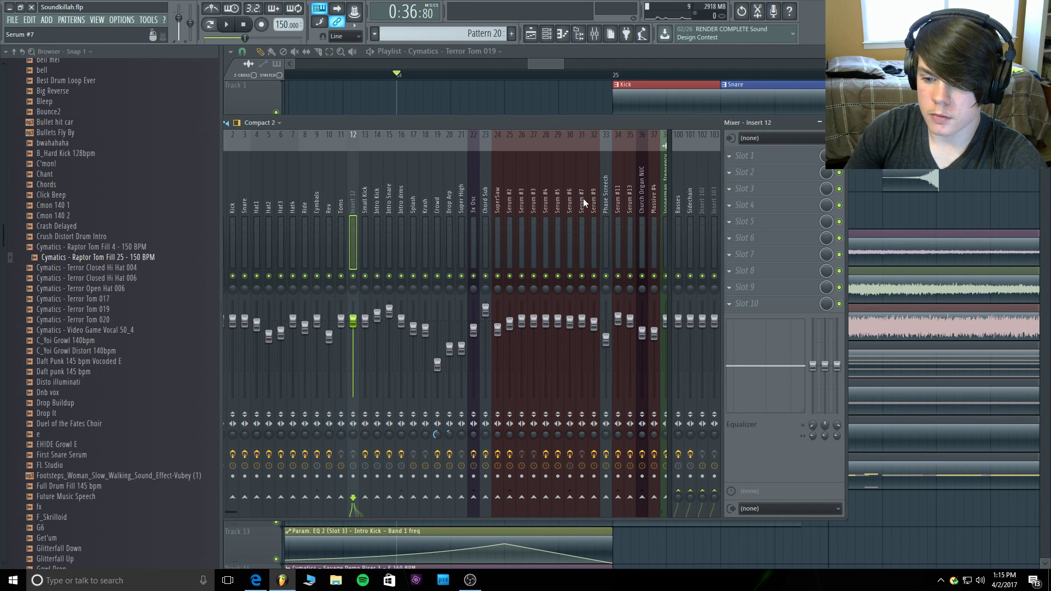
Rename mixer track 12 as Terror Toms.
right_click(355, 202)
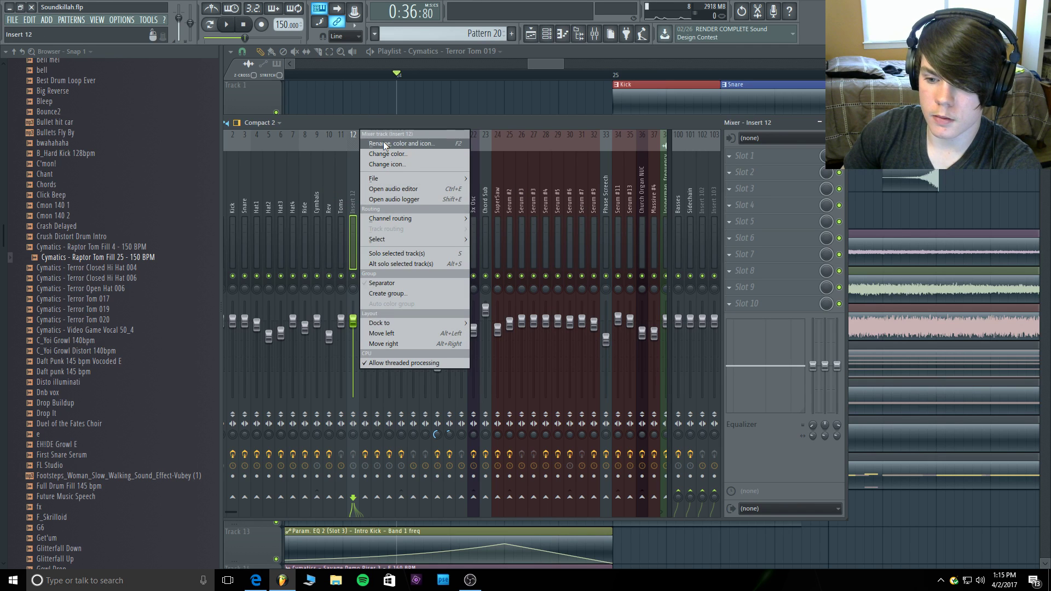
left_click(385, 144)
type("Terror")
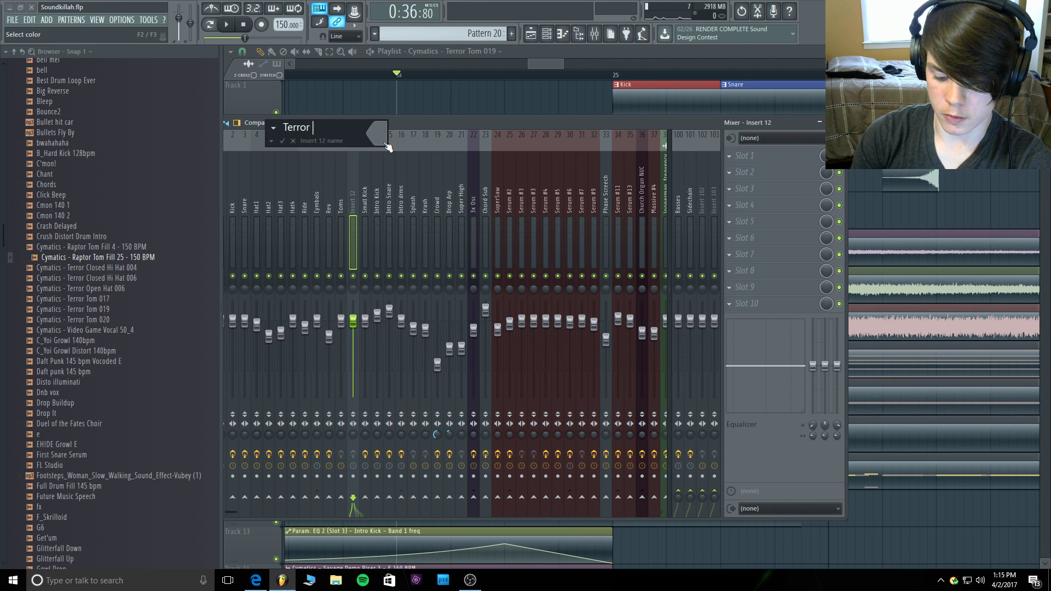
type(" Toms")
key("Return")
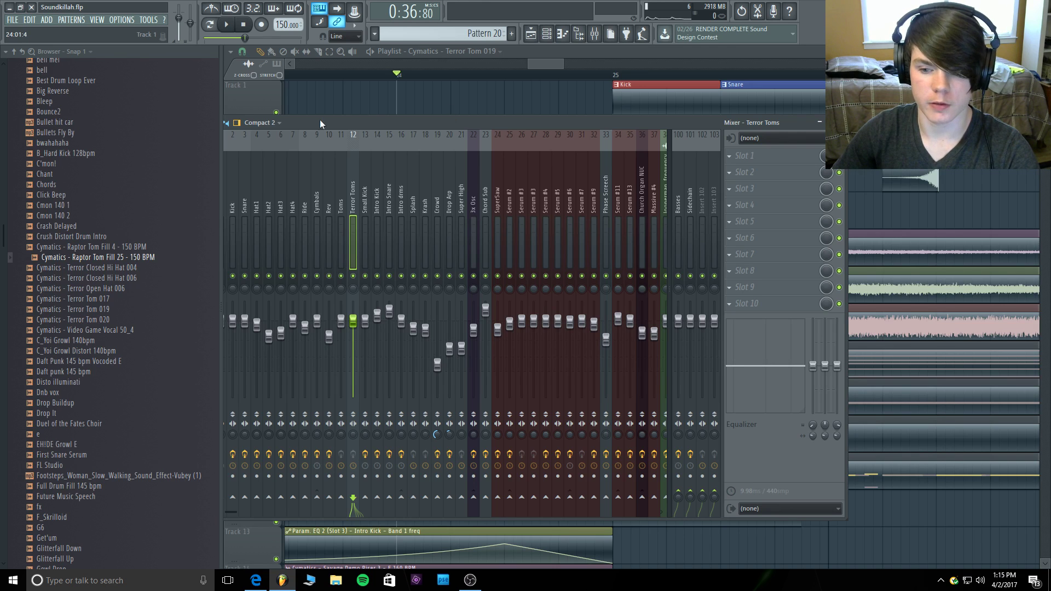
Route the Terror Tom 019 and Terror Tom 017 channels to mixer track 12, Terror Toms.
left_click_drag(375, 119, 415, 138)
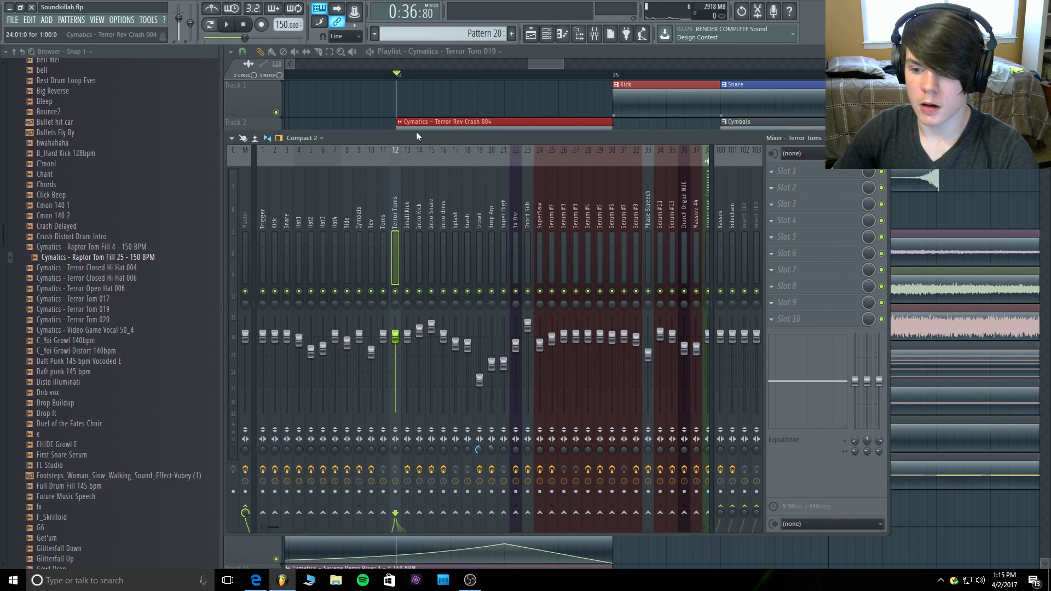
key("F9")
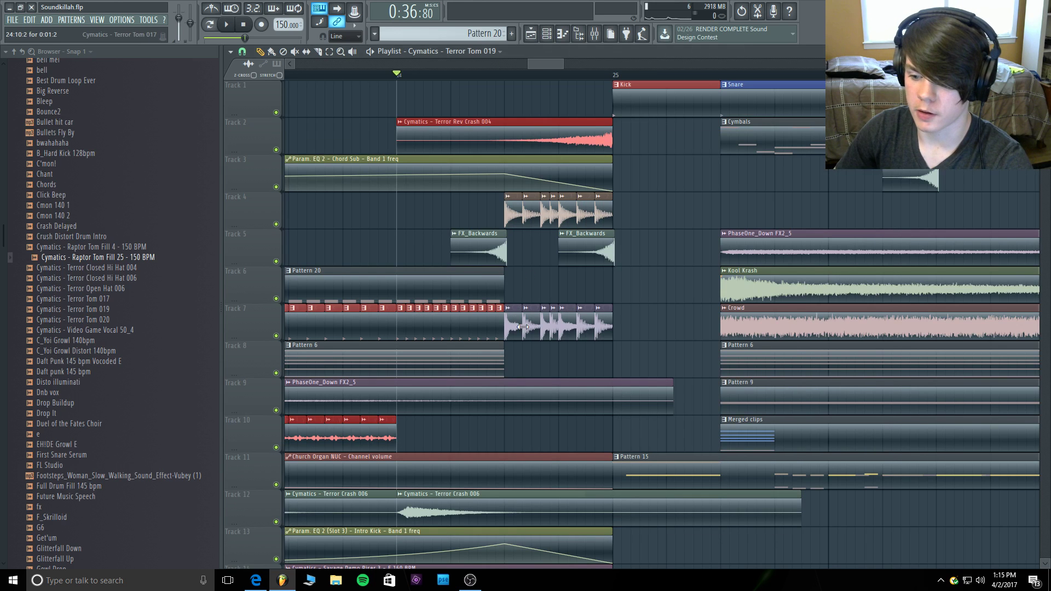
left_click(595, 34)
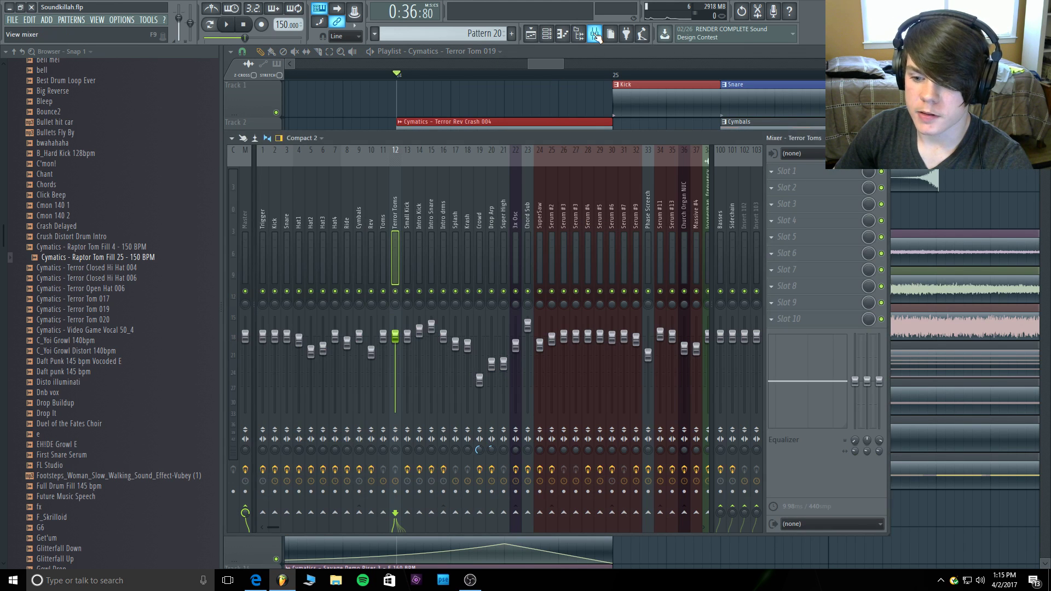
left_click(596, 34)
double_click(516, 321)
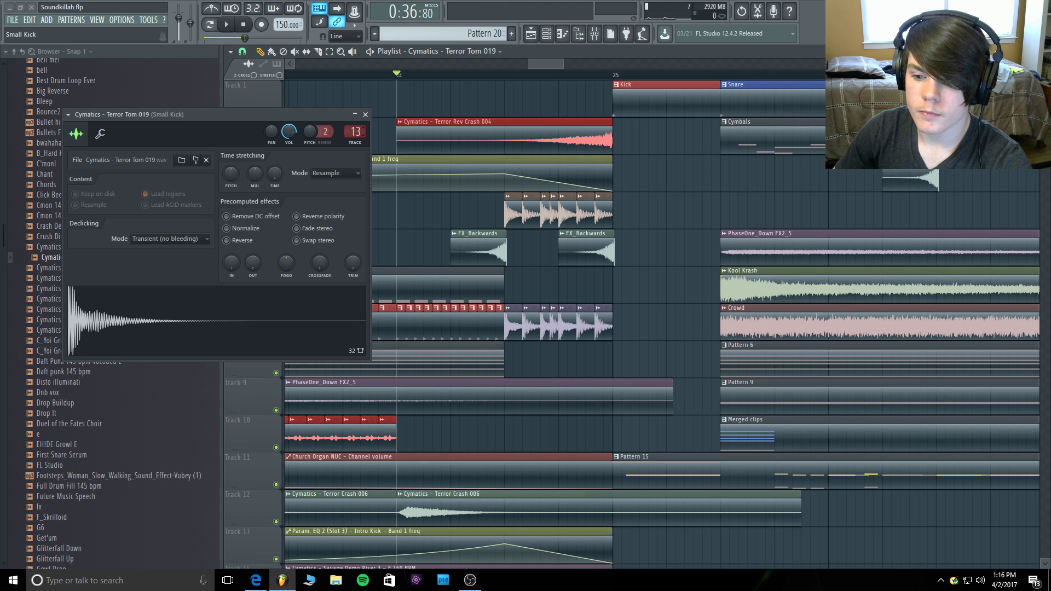
left_click(365, 113)
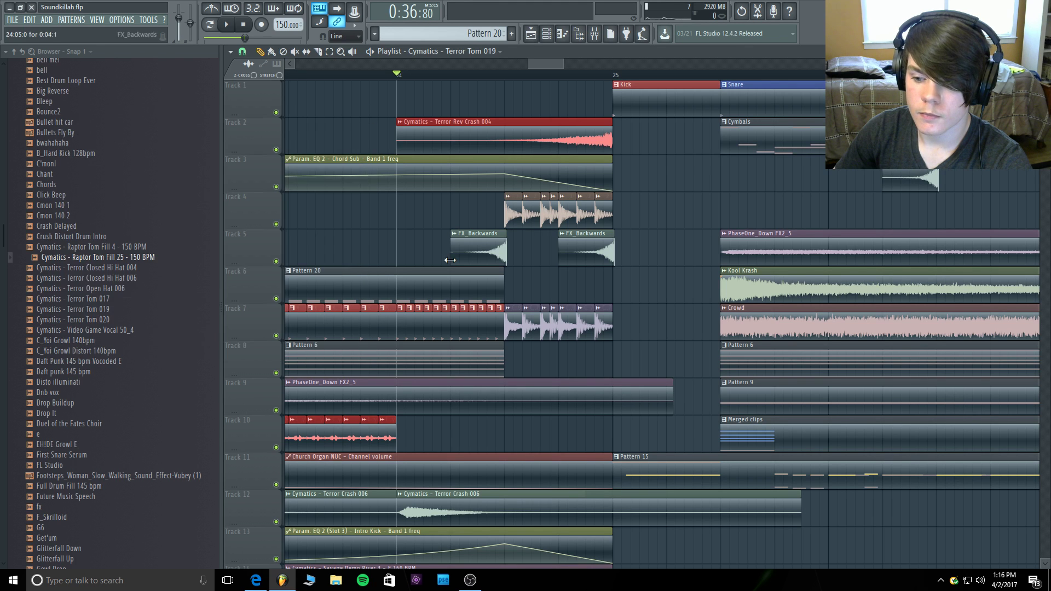
double_click(545, 211)
left_click_drag(369, 145, 369, 131)
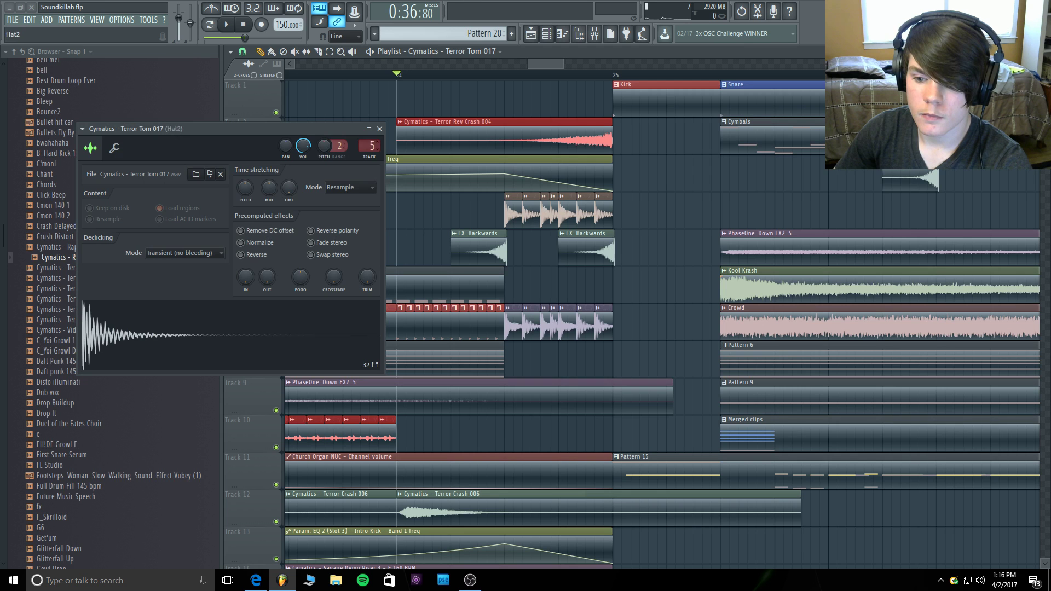
left_click(380, 129)
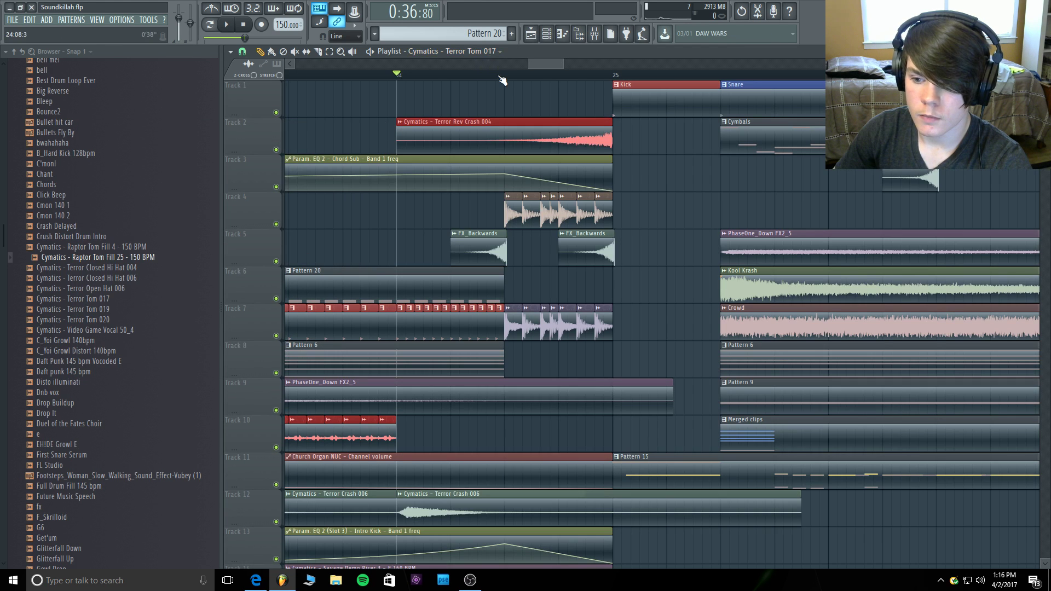
Loop the tom fill in the second half of bar 24 and slightly lower the Terror Toms mixer track's volume.
left_click_drag(504, 76, 613, 76)
key("space")
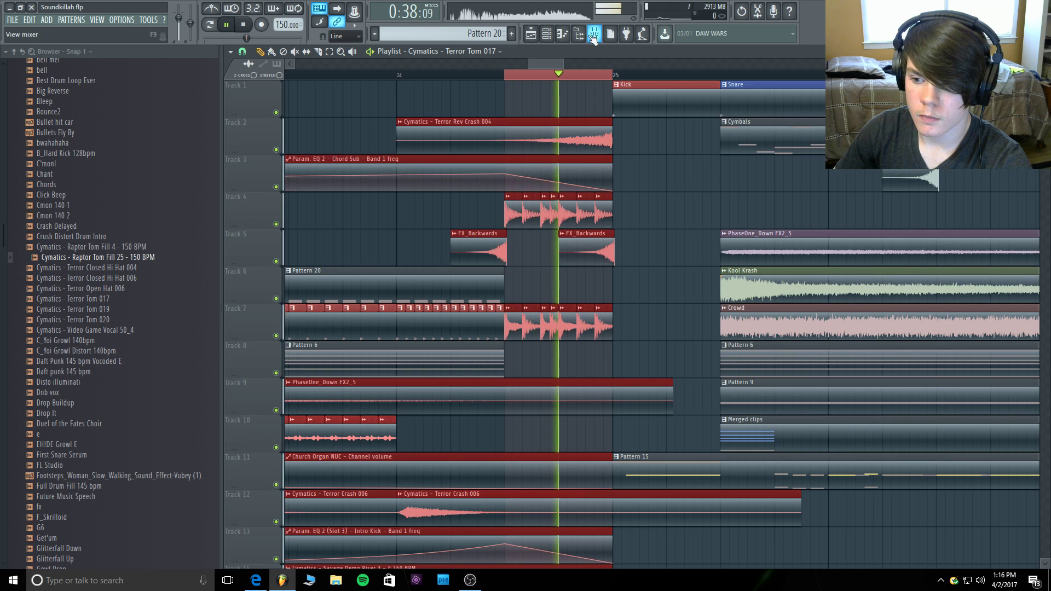
left_click(595, 33)
right_click(395, 291)
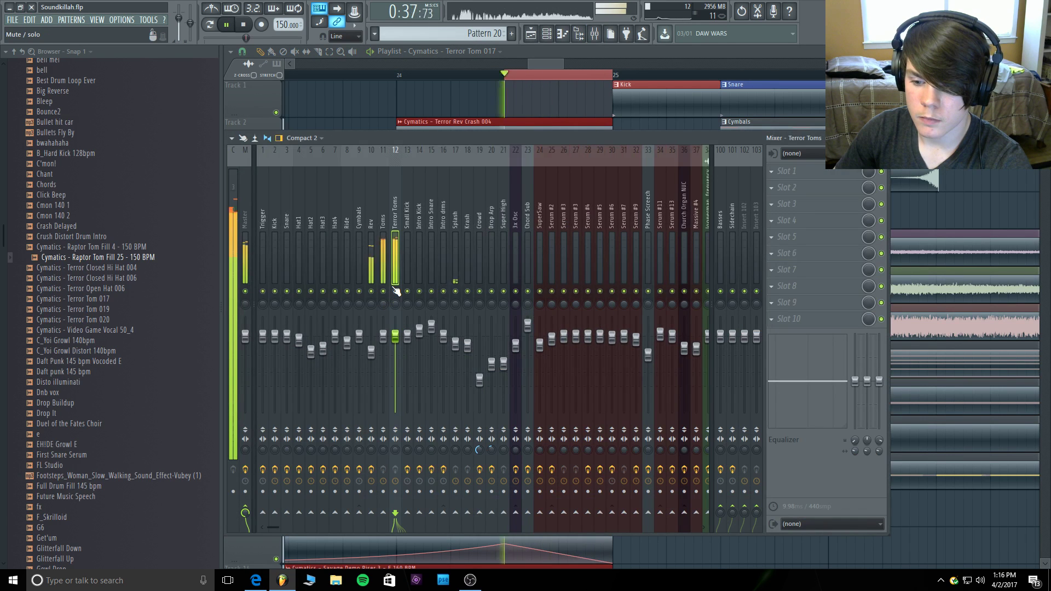
left_click_drag(395, 336, 395, 348)
Compare the looped fill with the Terror Toms track soloed and in the full mix, and stop playback.
right_click(397, 292)
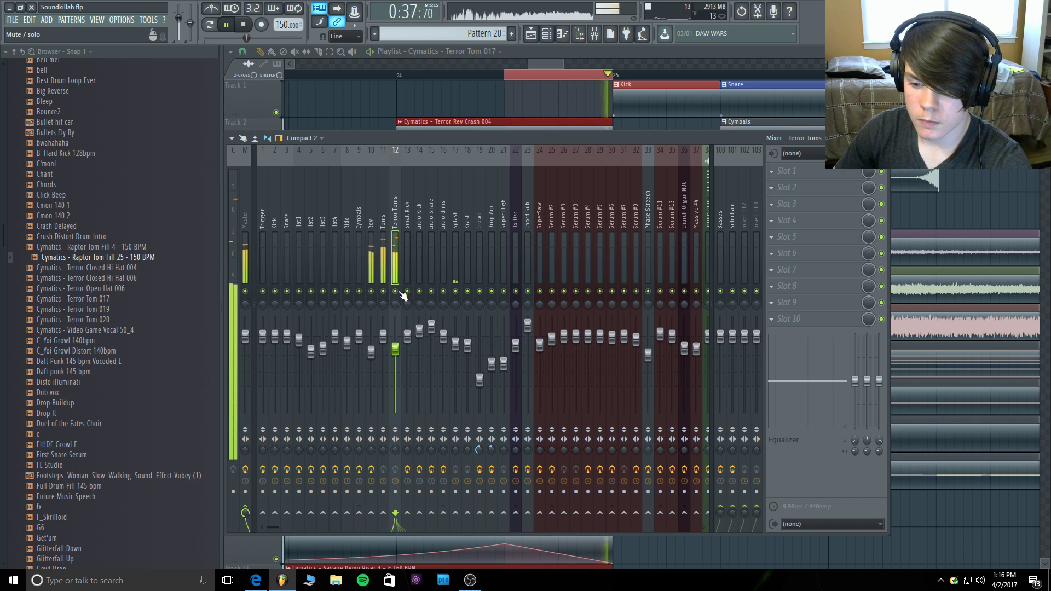
right_click(396, 291)
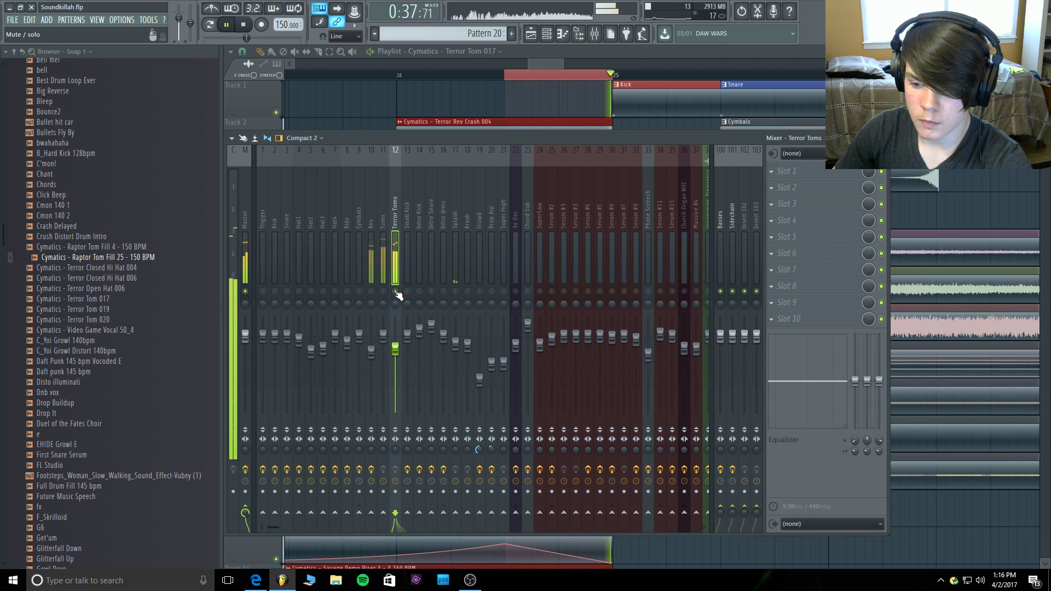
right_click(395, 292)
key("space")
key("F9")
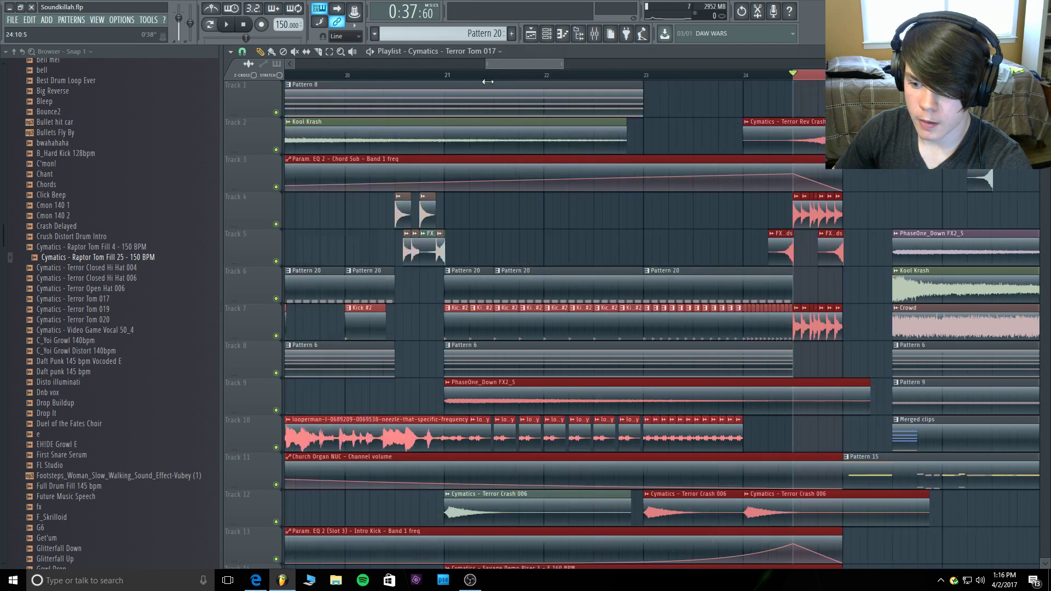
Clear the loop selection and play the build-up from just before bar 23 into the bar 25 drop.
left_click_drag(819, 80, 770, 76)
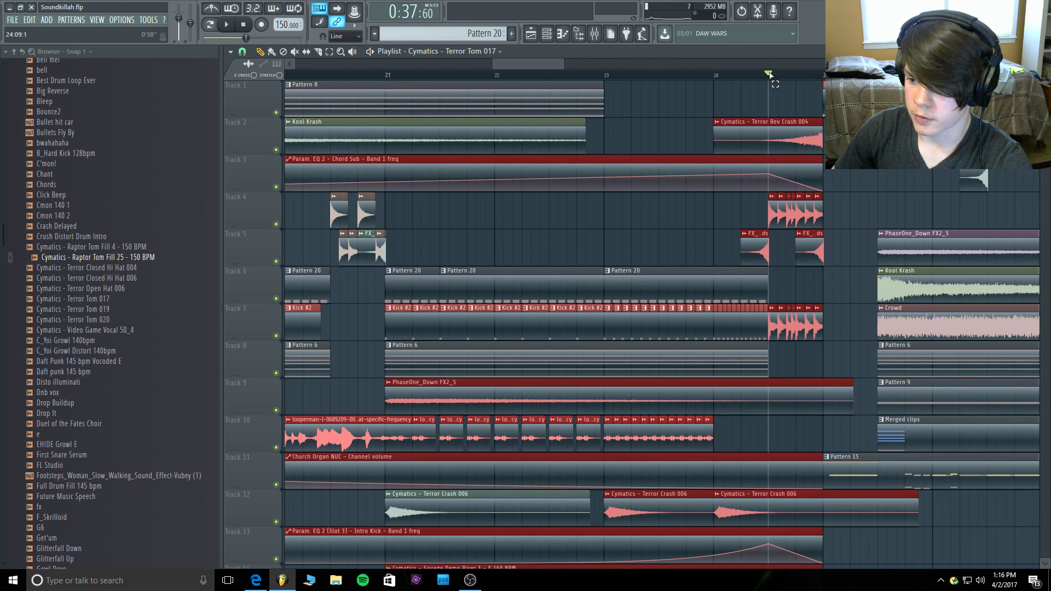
left_click(614, 80)
key("space")
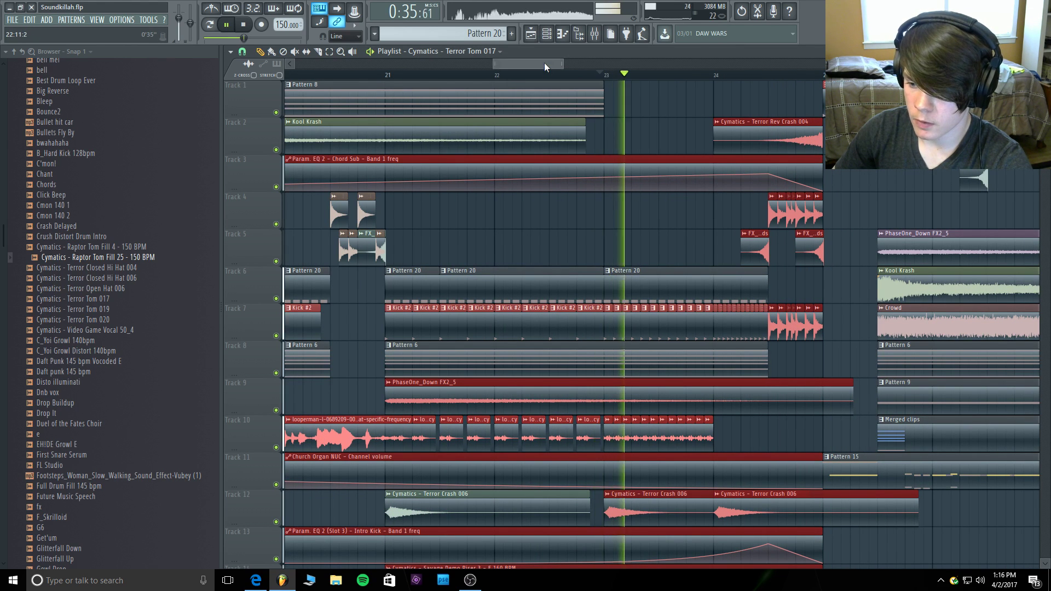
left_click_drag(544, 62, 566, 64)
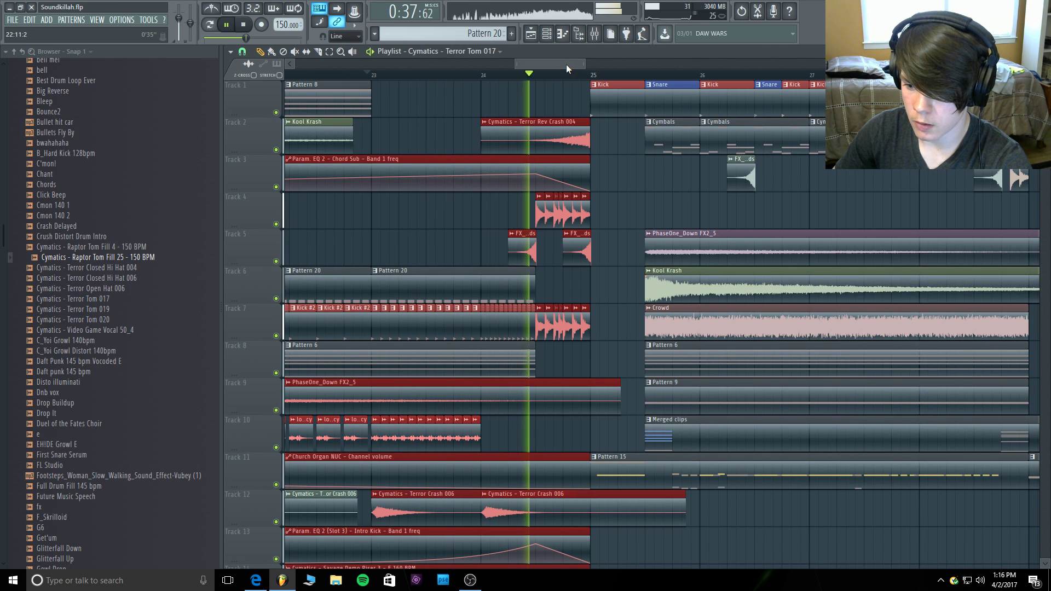
left_click_drag(585, 62, 598, 61)
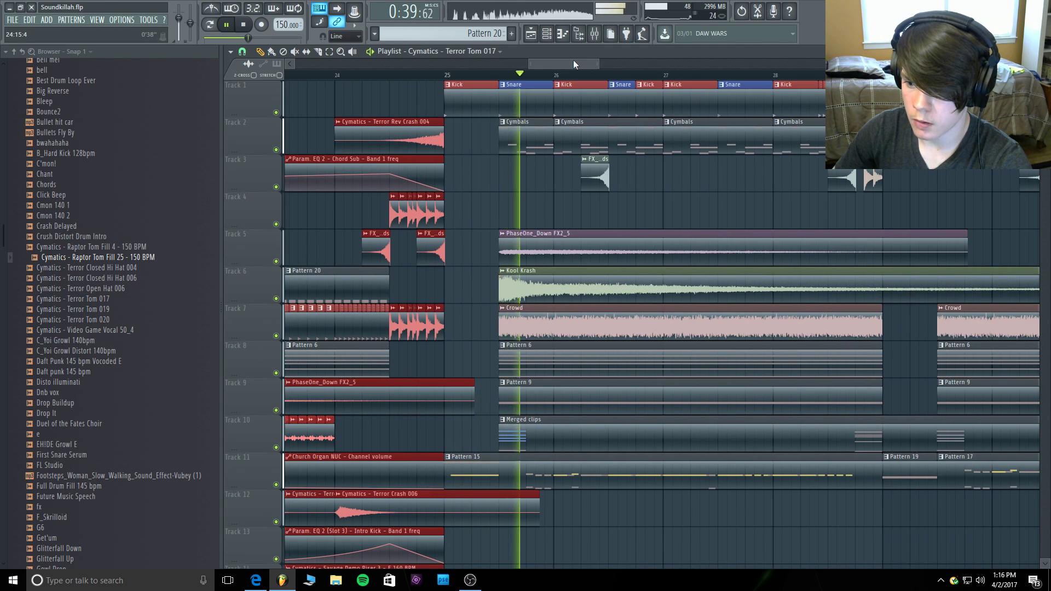
left_click_drag(531, 65, 512, 70)
key("space")
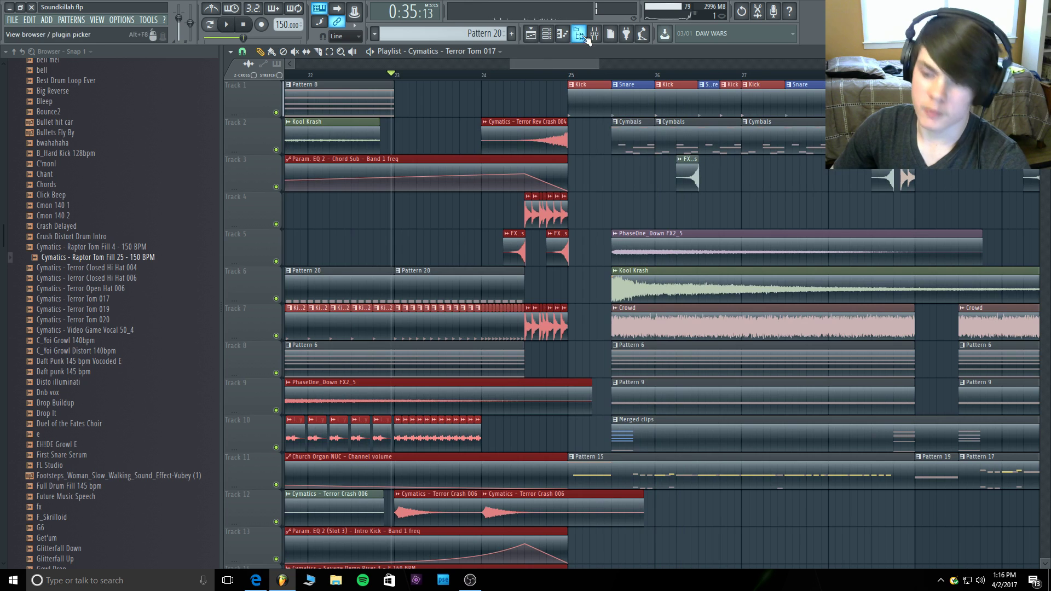
Lower the Terror Toms mixer volume further, set the Toms track's volume to 94% (-1.3 dB), and replay the transition.
left_click(594, 34)
scroll(390, 345, "down", 3)
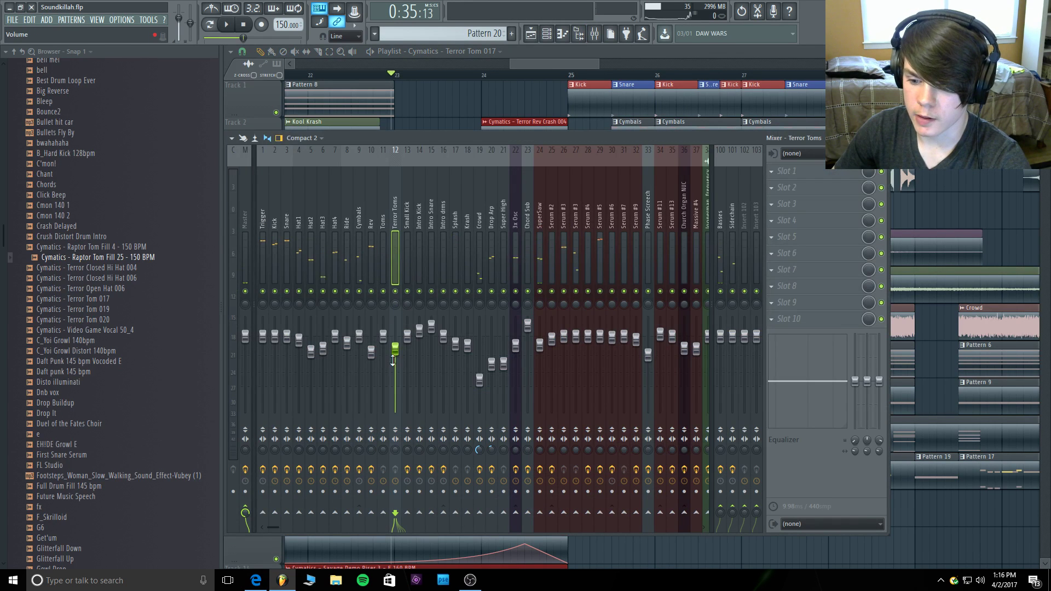
left_click(384, 336)
scroll(384, 339, "down", 1)
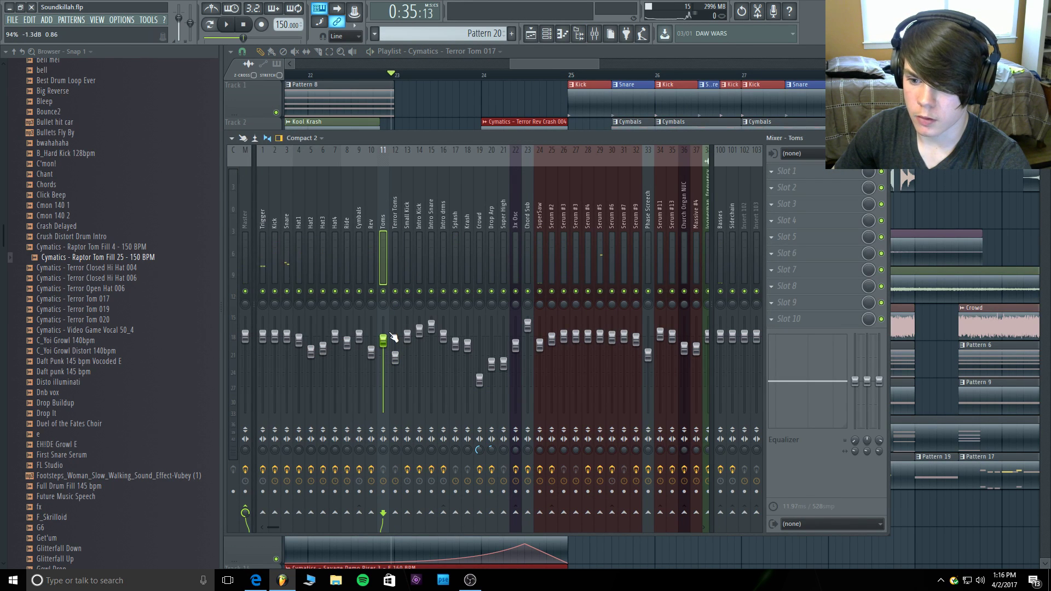
key("space")
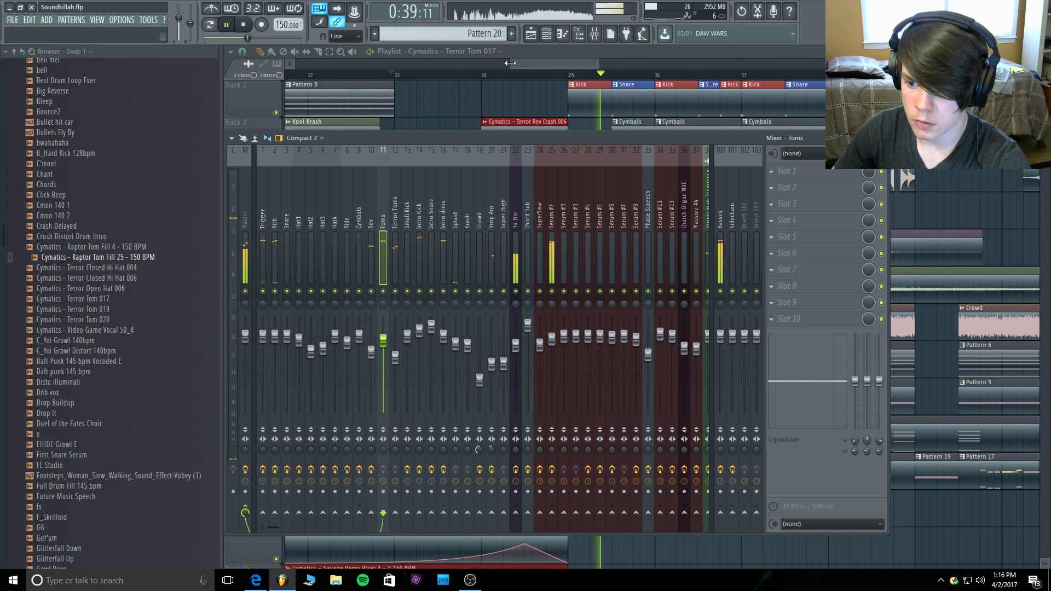
Stop playback, place the playhead at bar 23 and clear the playlist's clip selection.
key("space")
left_click_drag(509, 65, 492, 71)
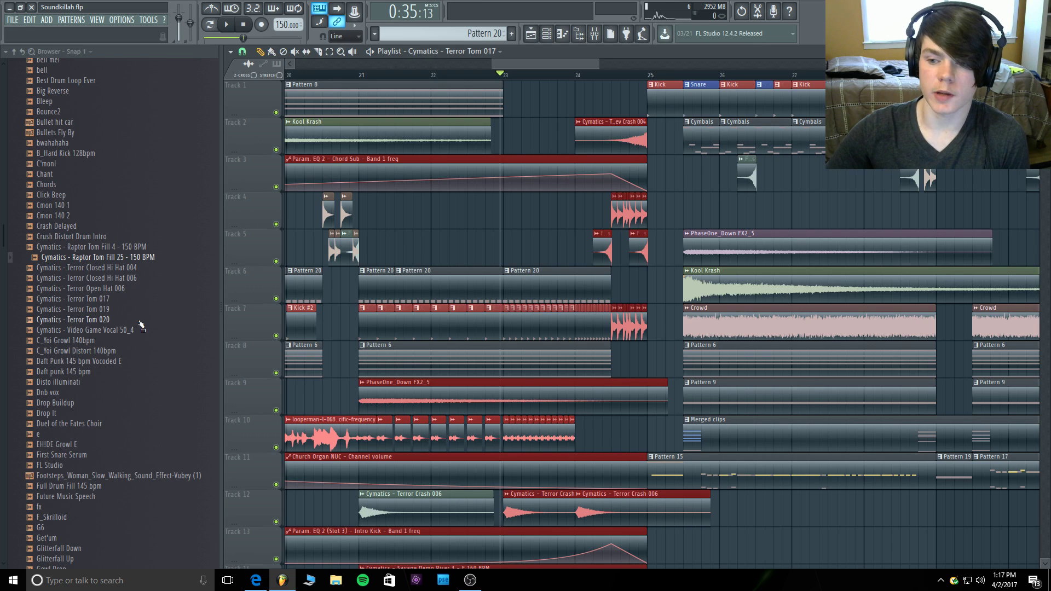
left_click(499, 75)
left_click(503, 76)
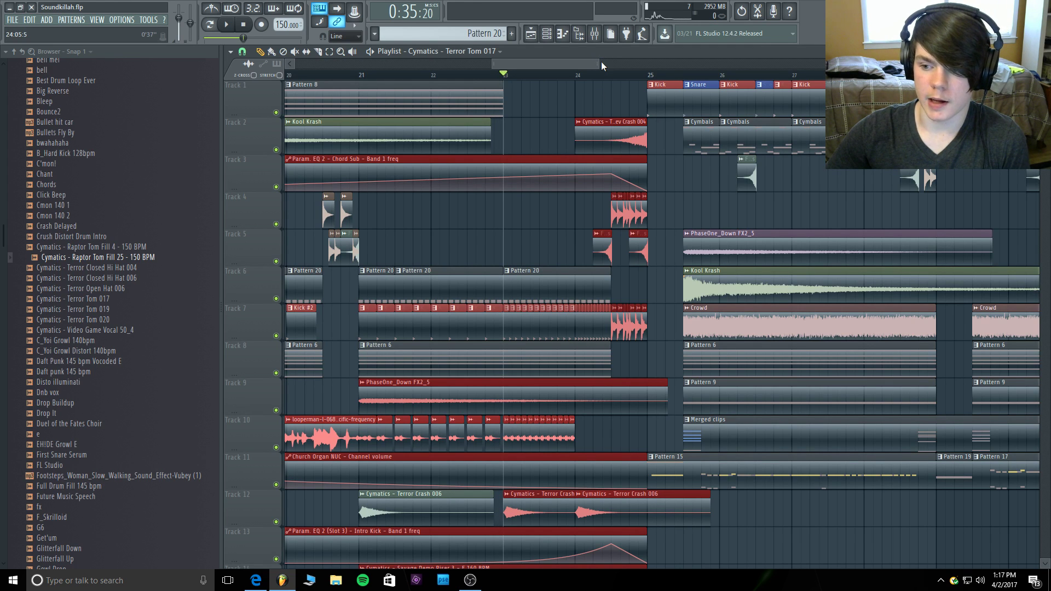
left_click_drag(601, 63, 663, 63)
left_click(588, 532)
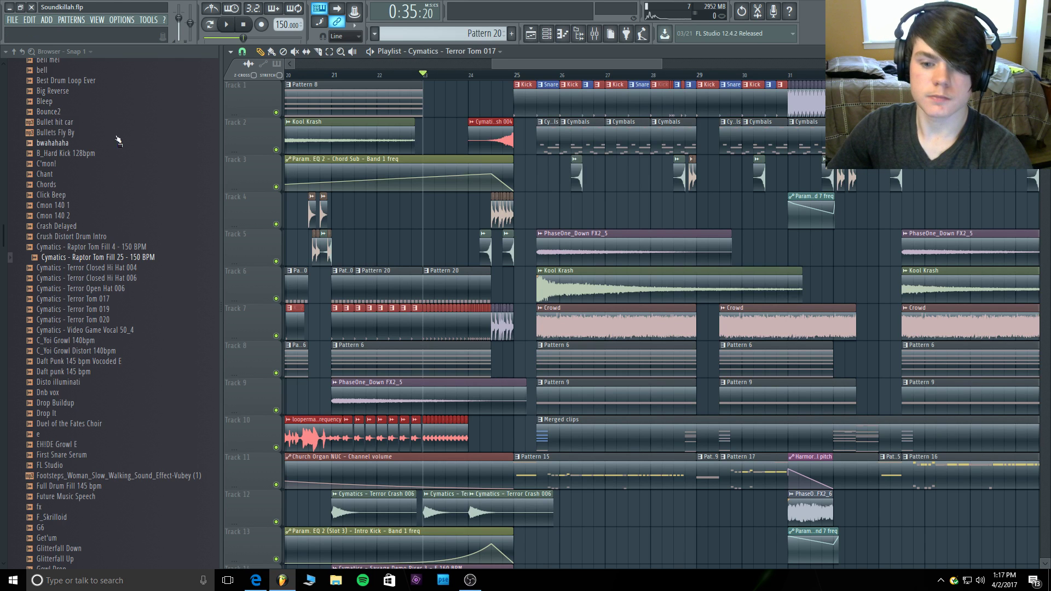
Collapse the Random Crap sample folder, then play the build-up from bar 23 to the bar 24 tom fill.
scroll(121, 181, "up", 10)
left_click(59, 225)
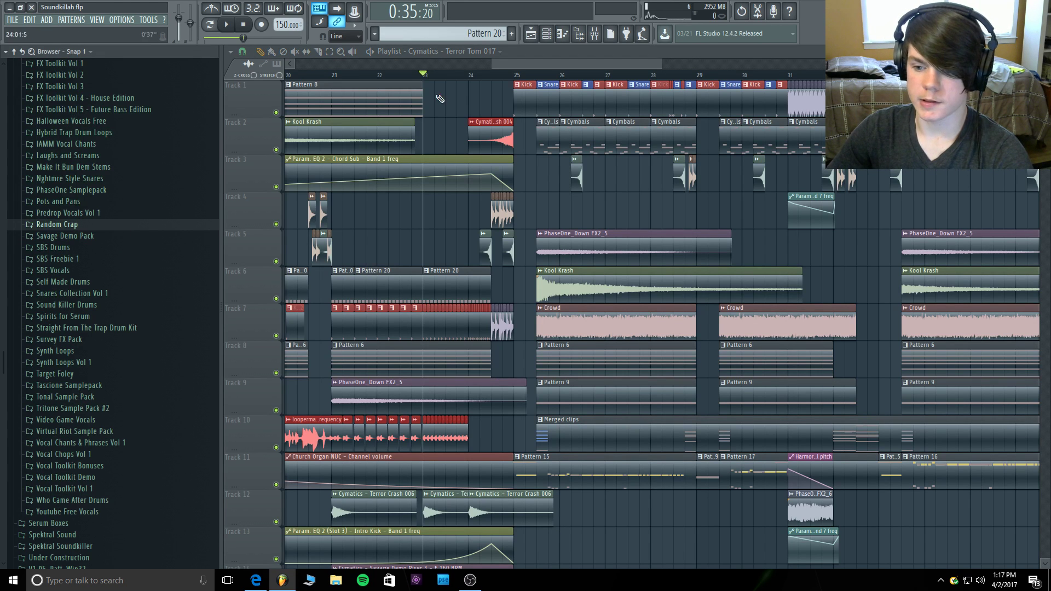
key("space")
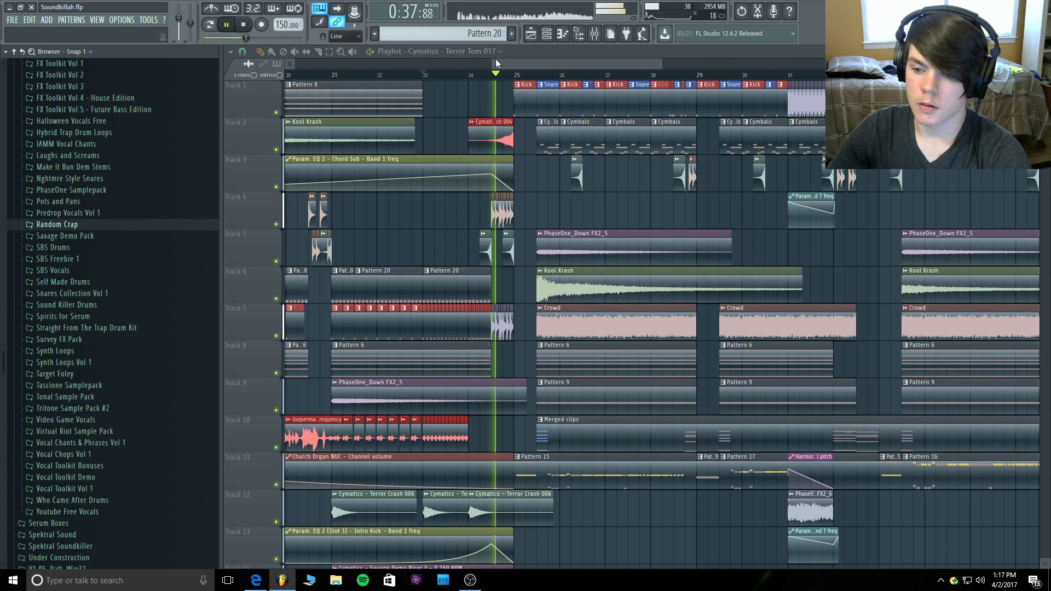
key("space")
Play the build-up from bar 21, then replay it from bar 17 into the bar 25 drop, and stop.
left_click(332, 75)
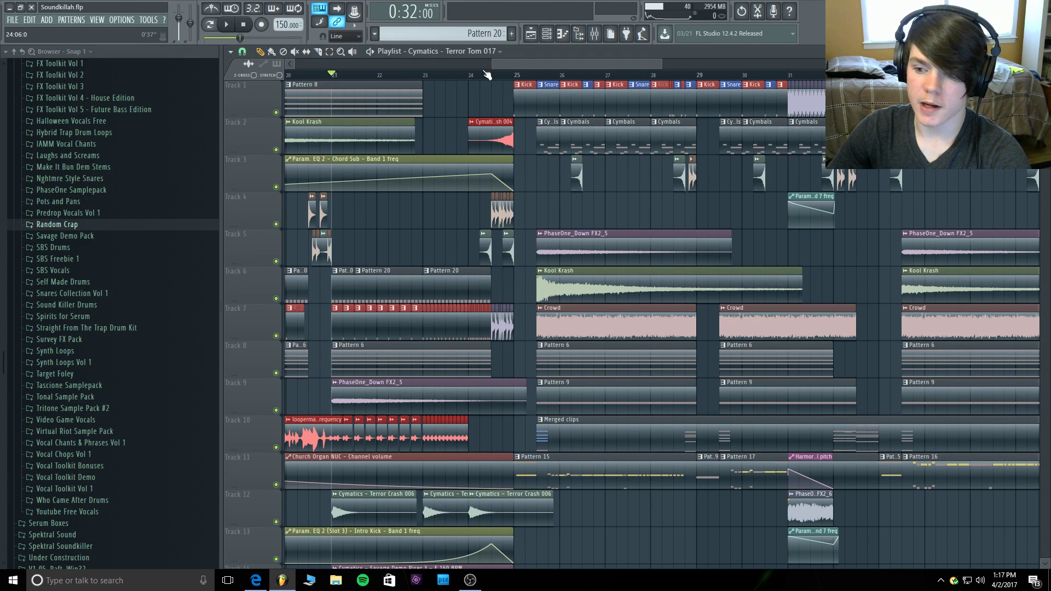
left_click_drag(494, 63, 446, 72)
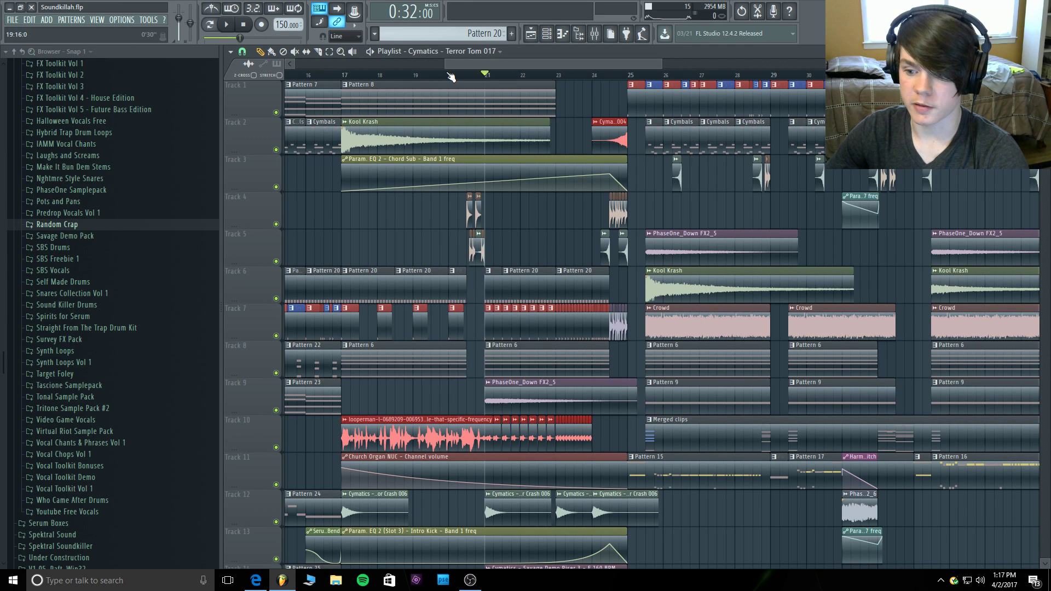
key("space")
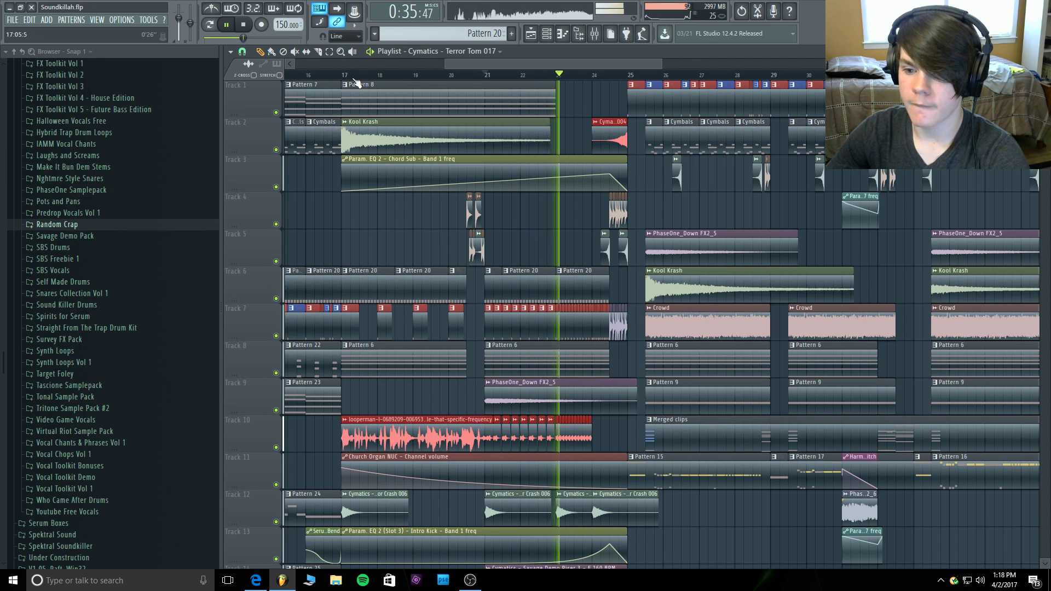
key("space")
left_click(339, 75)
key("space")
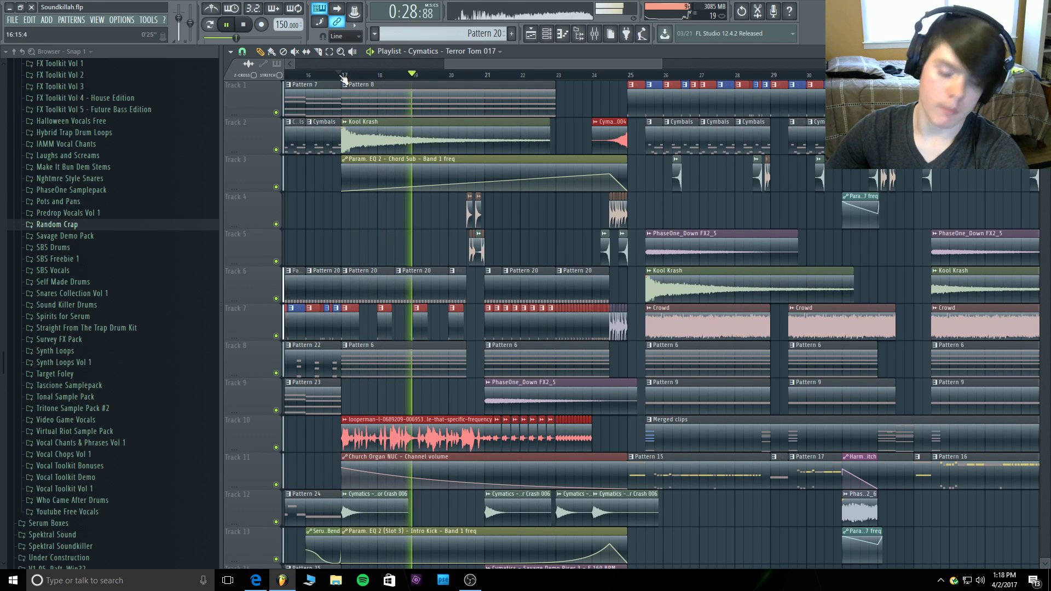
scroll(547, 280, "down", 2)
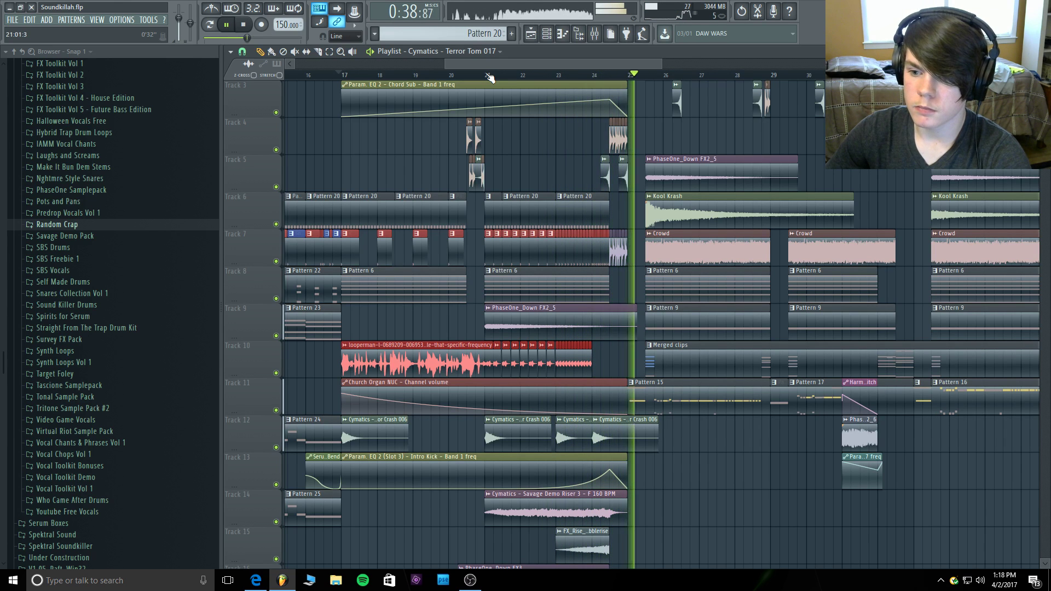
key("space")
Select the build-up's time range from bar 21 to the middle of bar 24 and create a new pattern.
left_click_drag(488, 76, 615, 81)
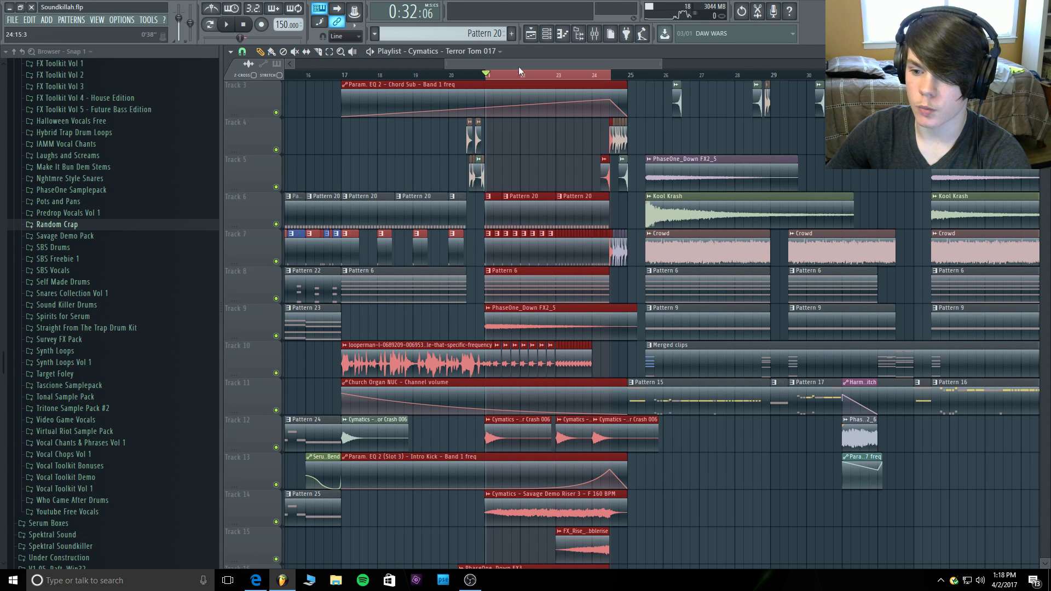
scroll(506, 66, "up", 4)
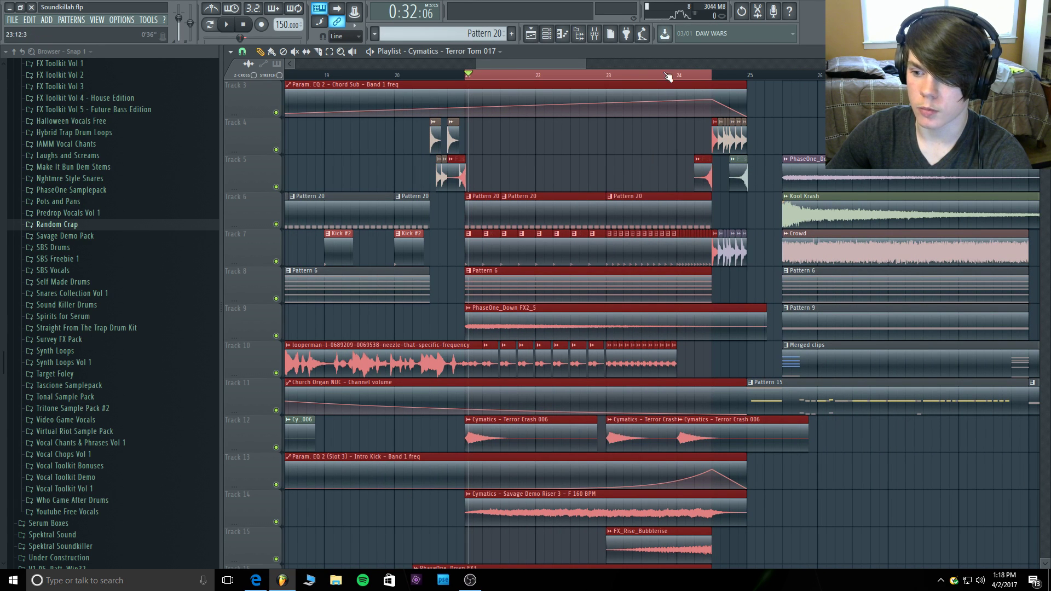
left_click(561, 34)
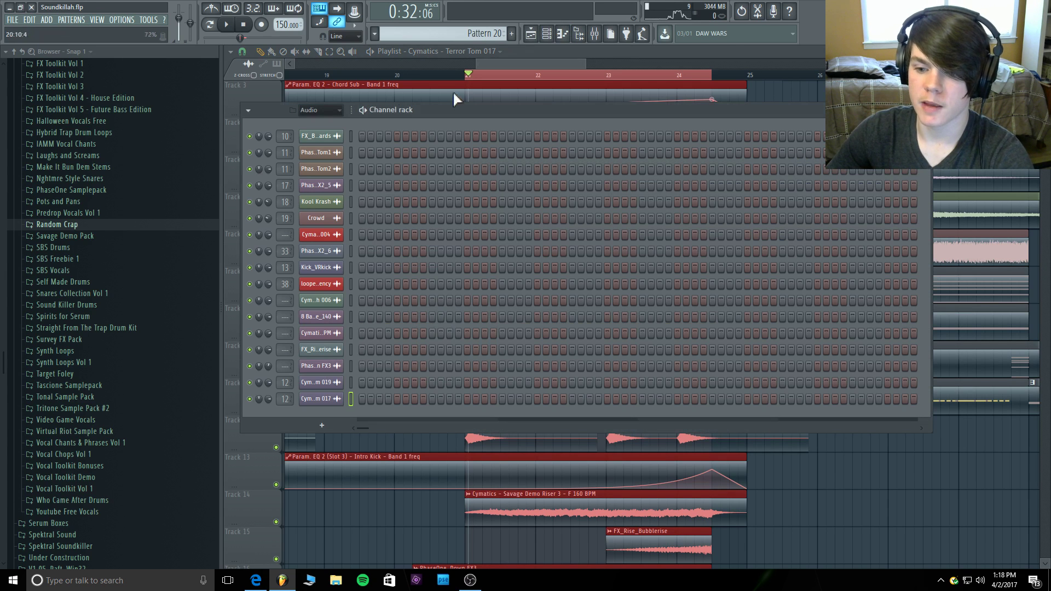
left_click(511, 34)
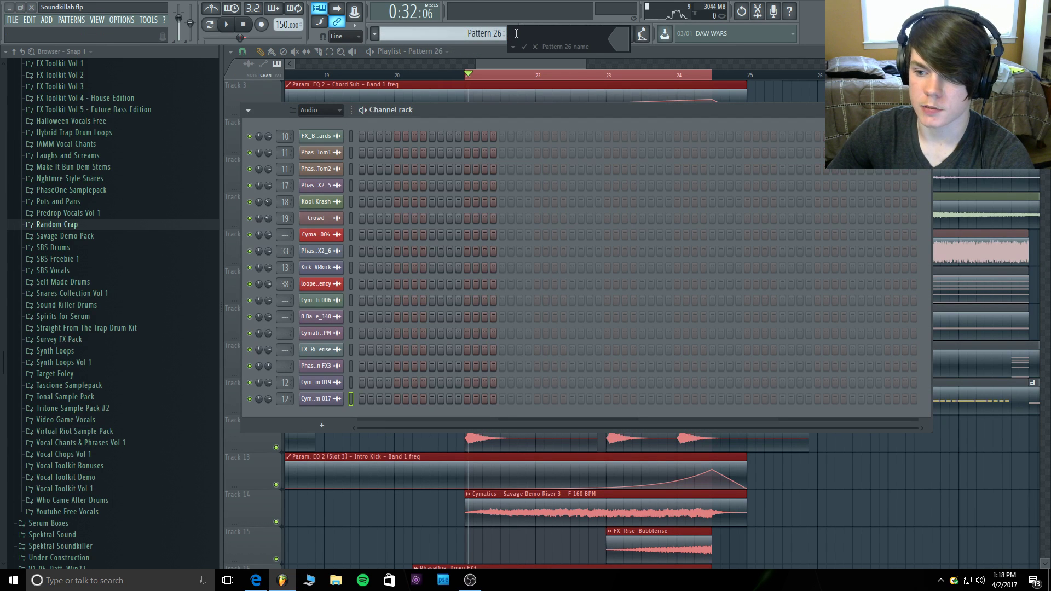
key("Return")
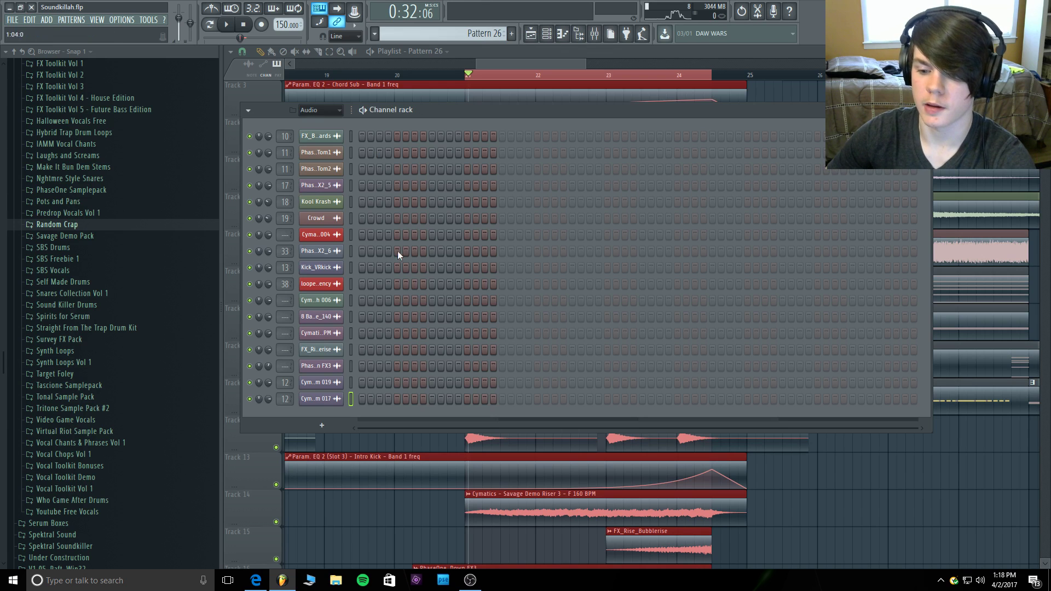
Show the Unsorted channel group in the channel rack and add a 3x Osc instrument channel.
left_click(317, 110)
left_click(327, 167)
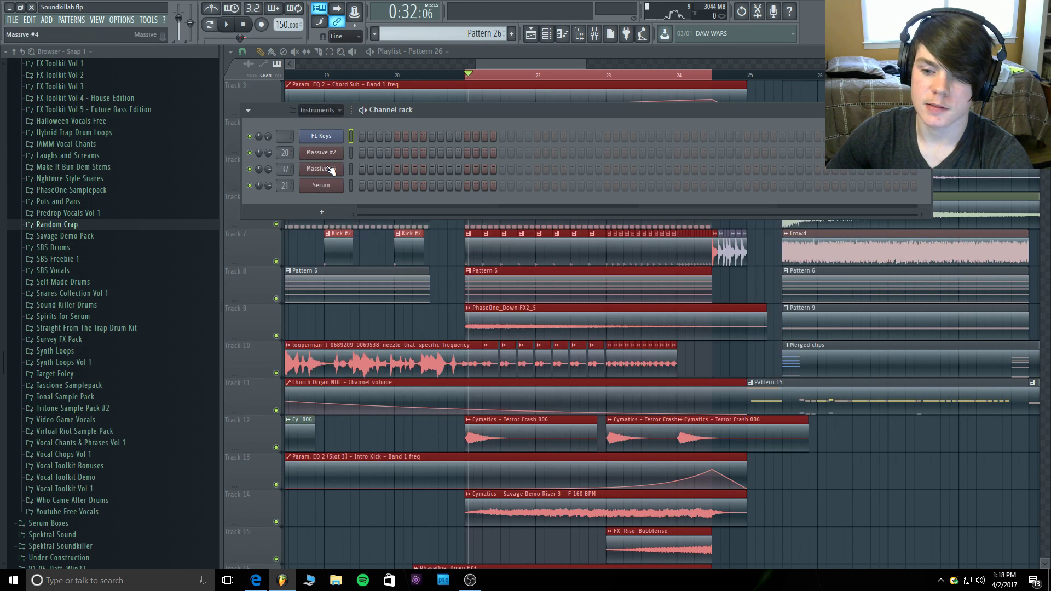
left_click(318, 110)
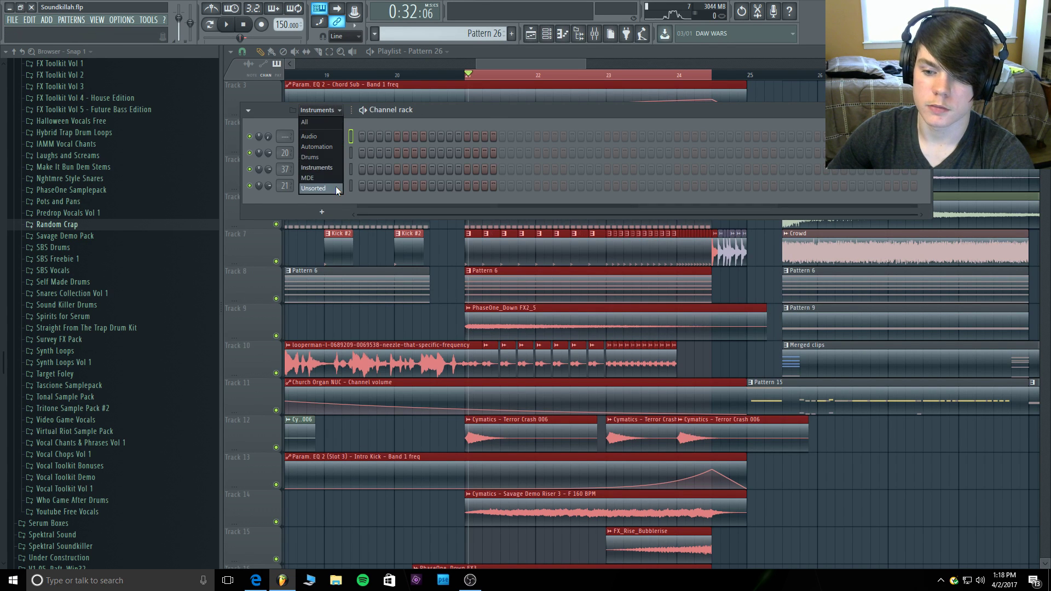
left_click(337, 187)
left_click(323, 456)
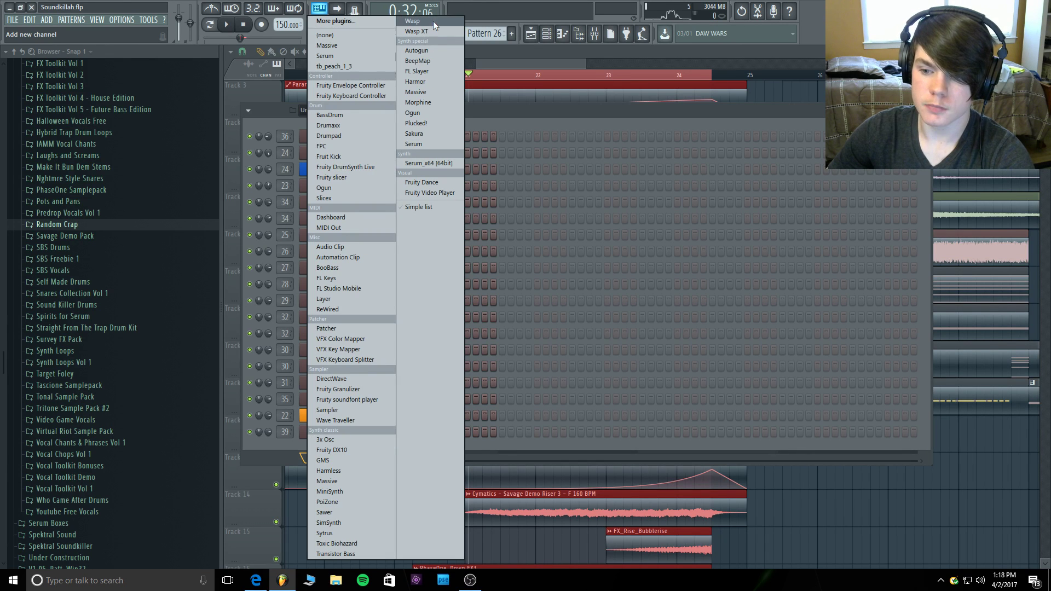
left_click(357, 438)
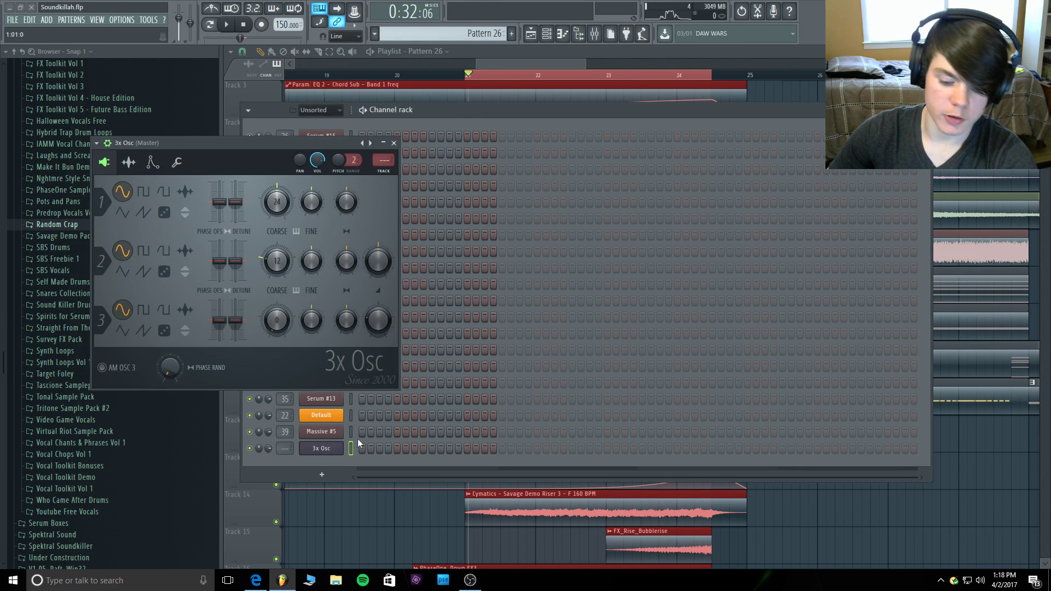
Set the coarse pitch of 3x Osc's oscillators 1 and 2 to -24 semitones and close the plugin.
left_click_drag(281, 145, 426, 110)
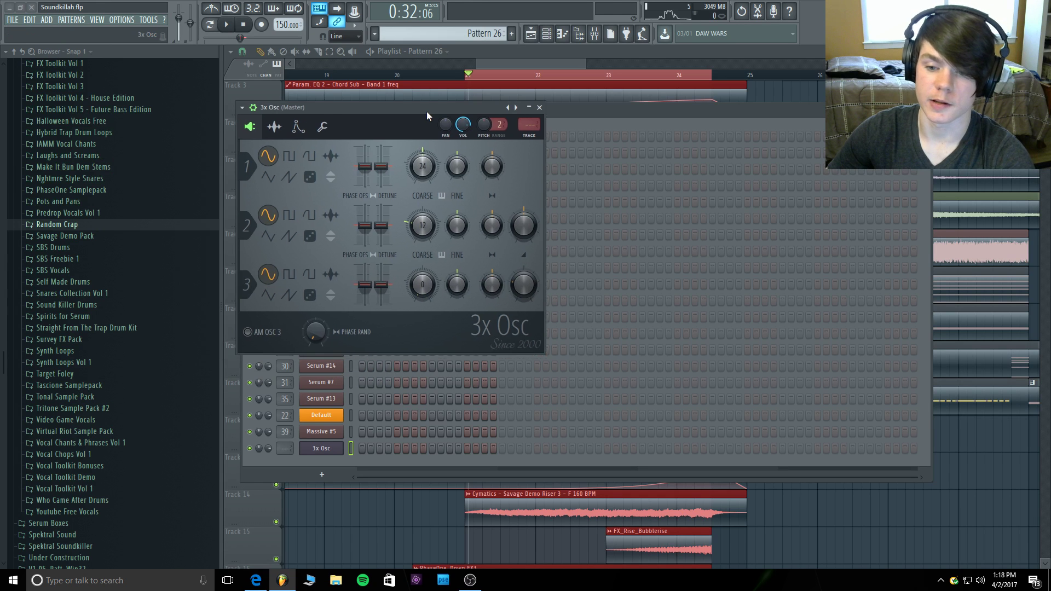
left_click_drag(422, 166, 422, 181)
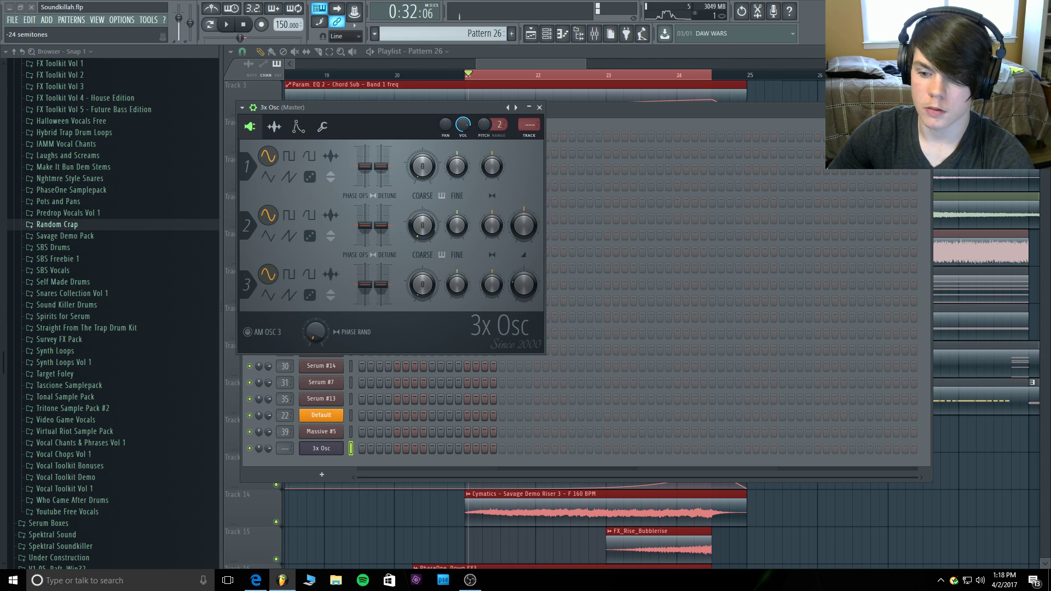
left_click_drag(422, 225, 422, 240)
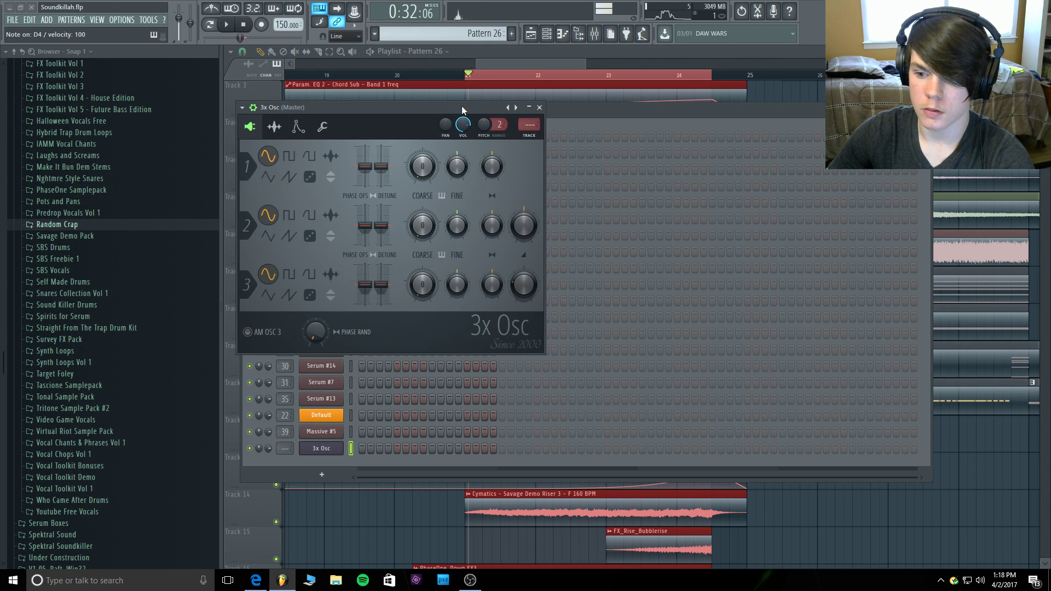
left_click(539, 107)
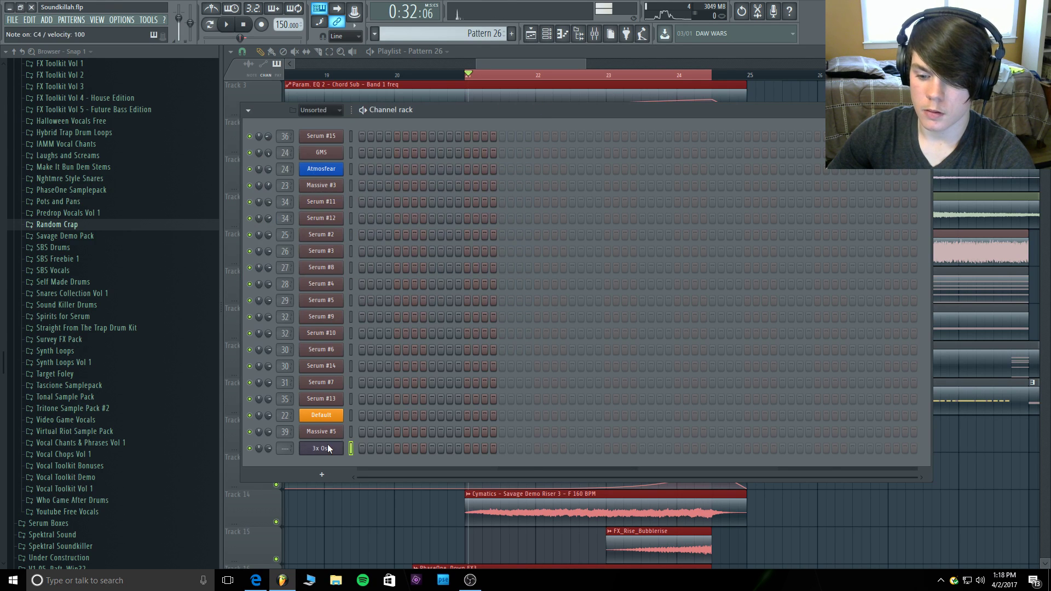
right_click(329, 449)
left_click(366, 448)
key("x")
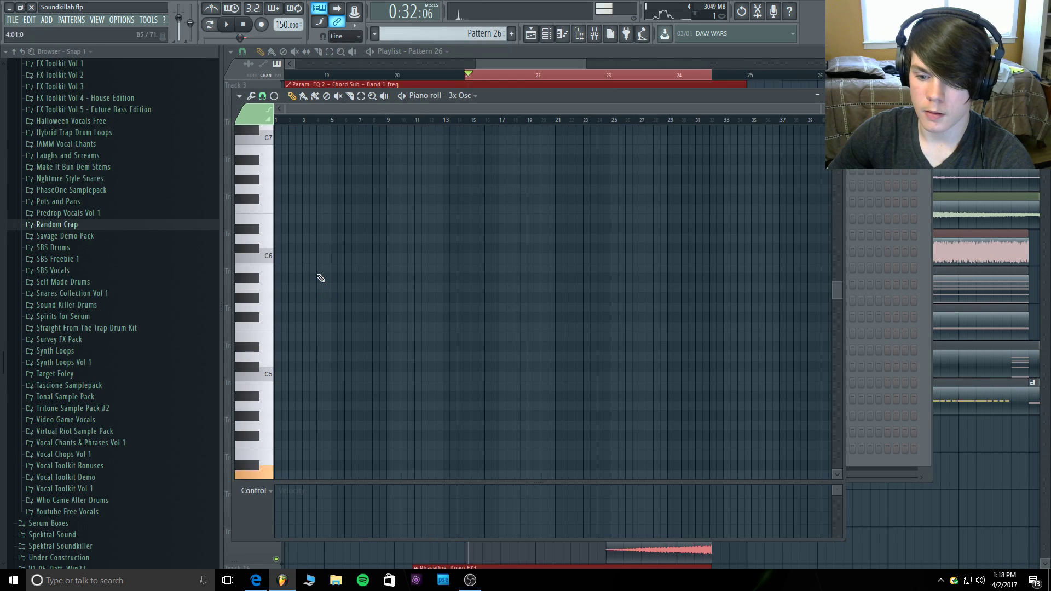
scroll(289, 359, "down", 3)
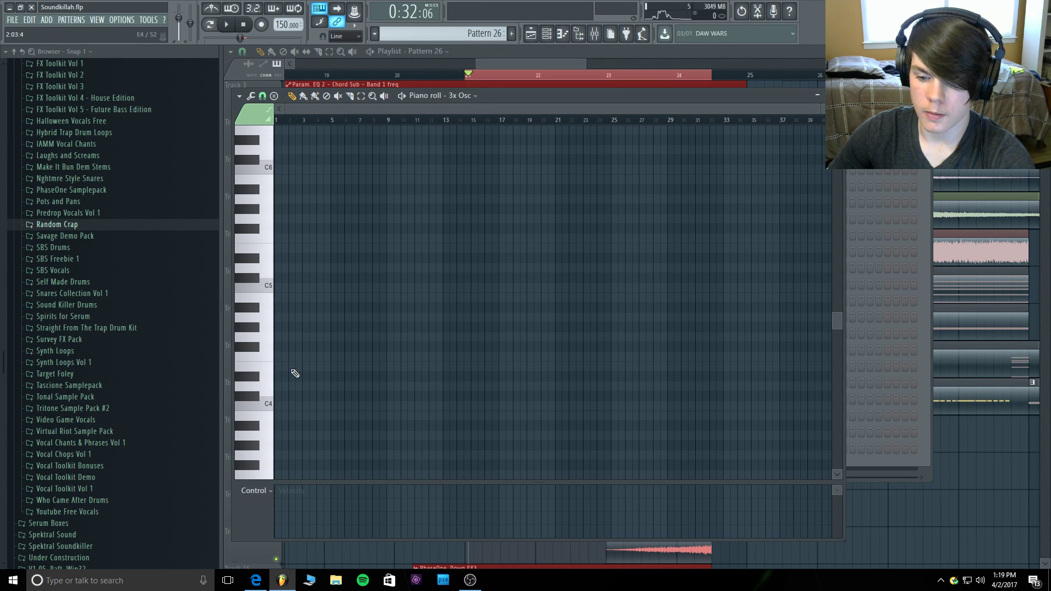
left_click(835, 95)
left_click(814, 97)
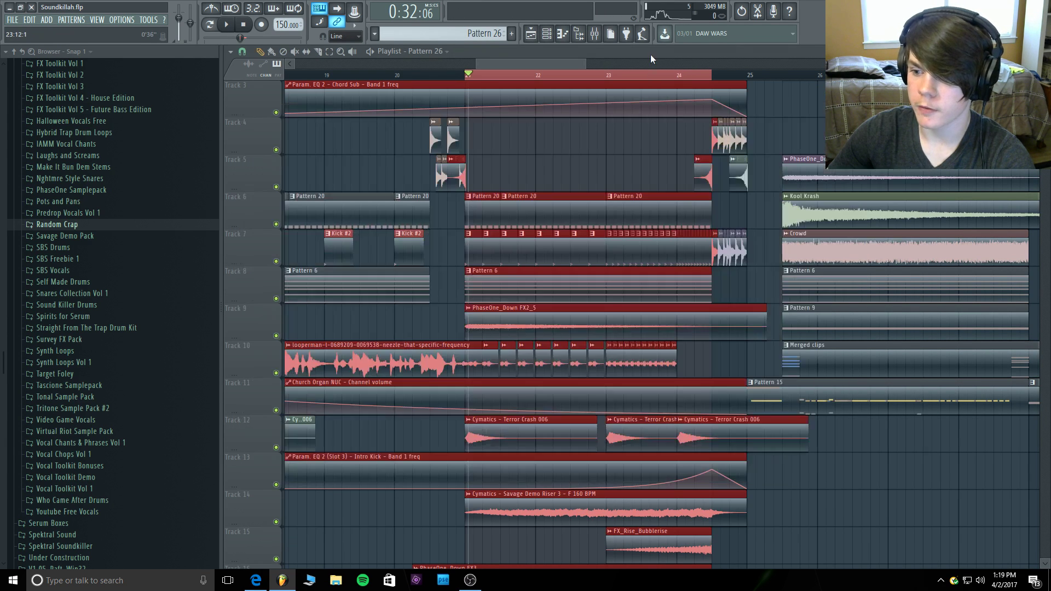
Examine the Massive #3 notes in Pattern 20 to find its starting note, and return to the playlist.
double_click(482, 207)
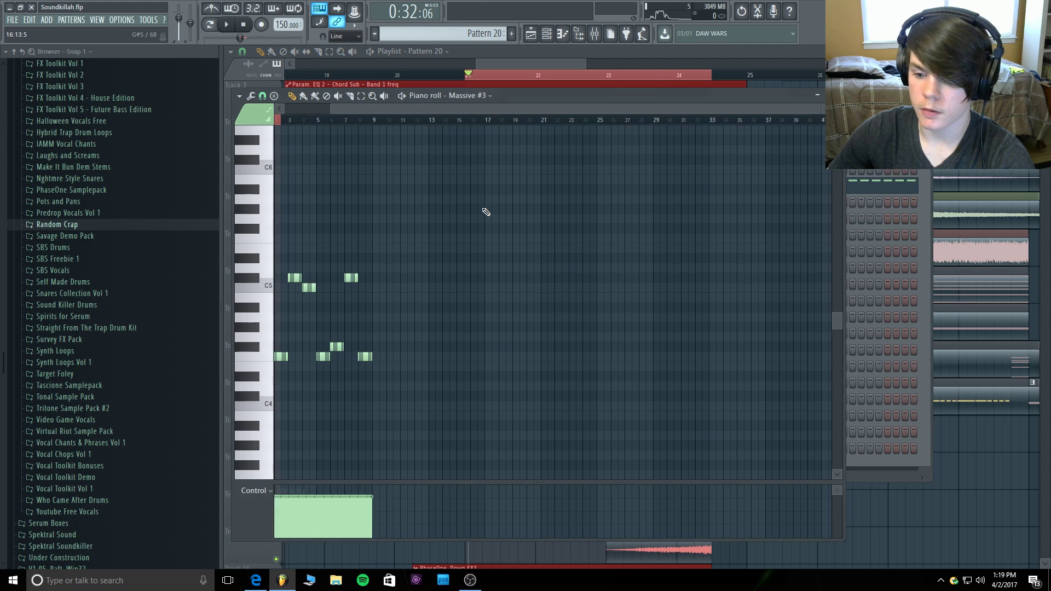
left_click(279, 356)
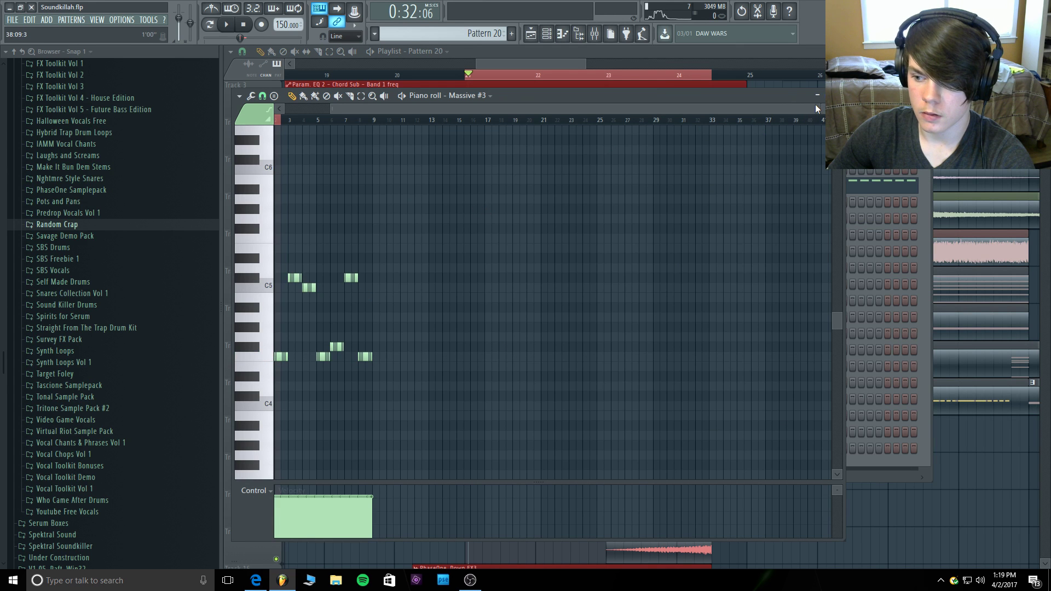
left_click_drag(815, 109, 491, 109)
key("F7")
key("F6")
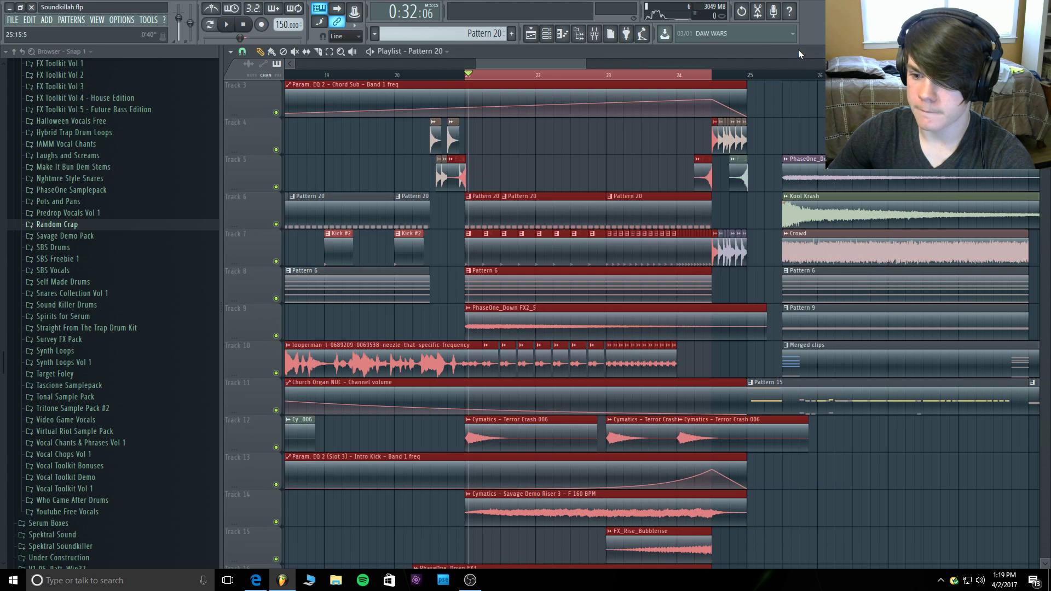
Create a new pattern and draw a single F4 note about 7.75 bars long for 3x Osc, starting at bar 1.
left_click(560, 35)
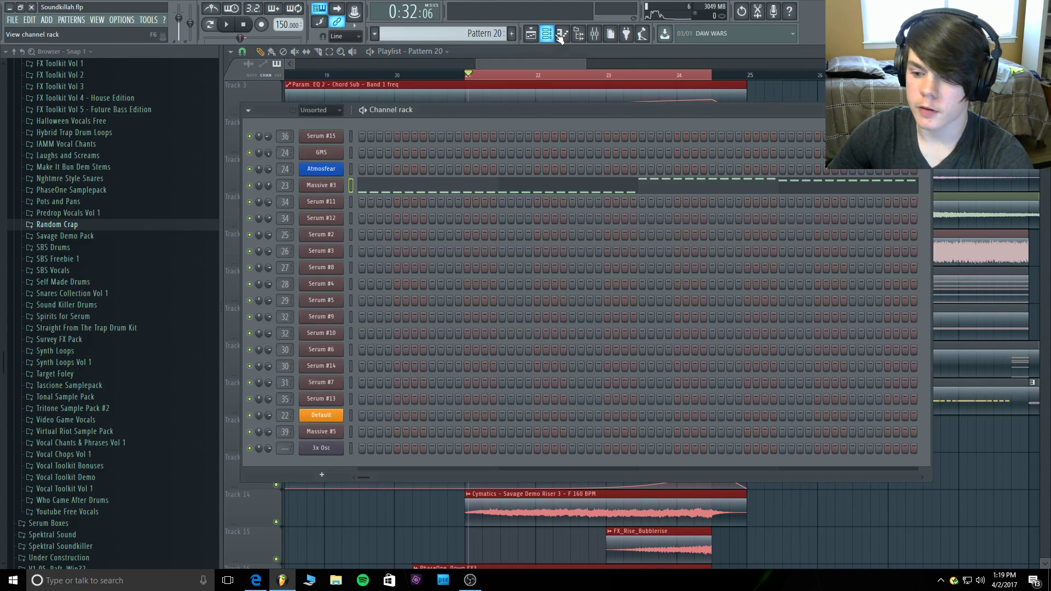
left_click(511, 33)
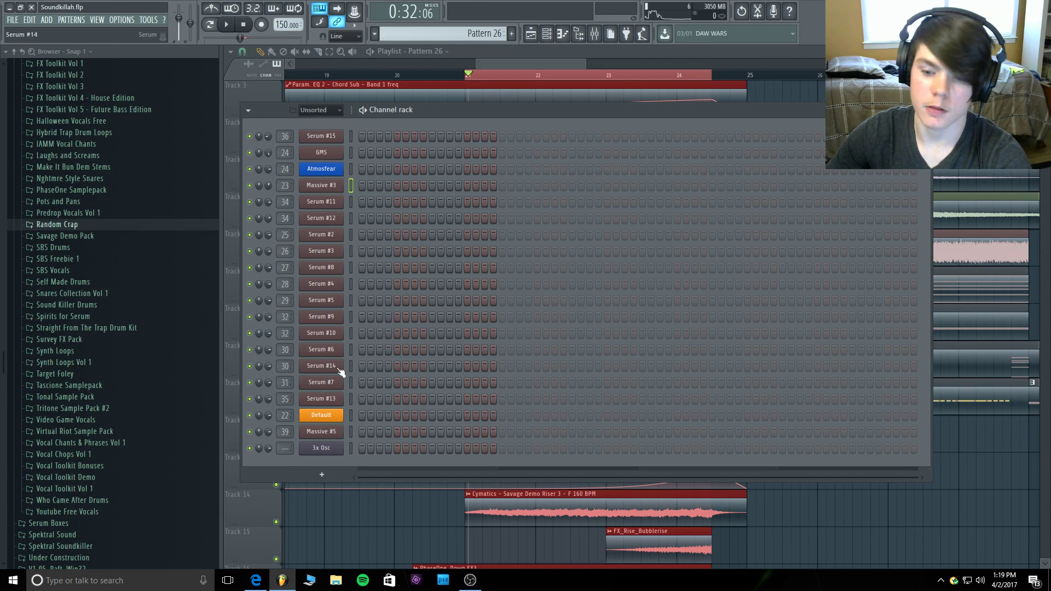
right_click(334, 448)
left_click(382, 447)
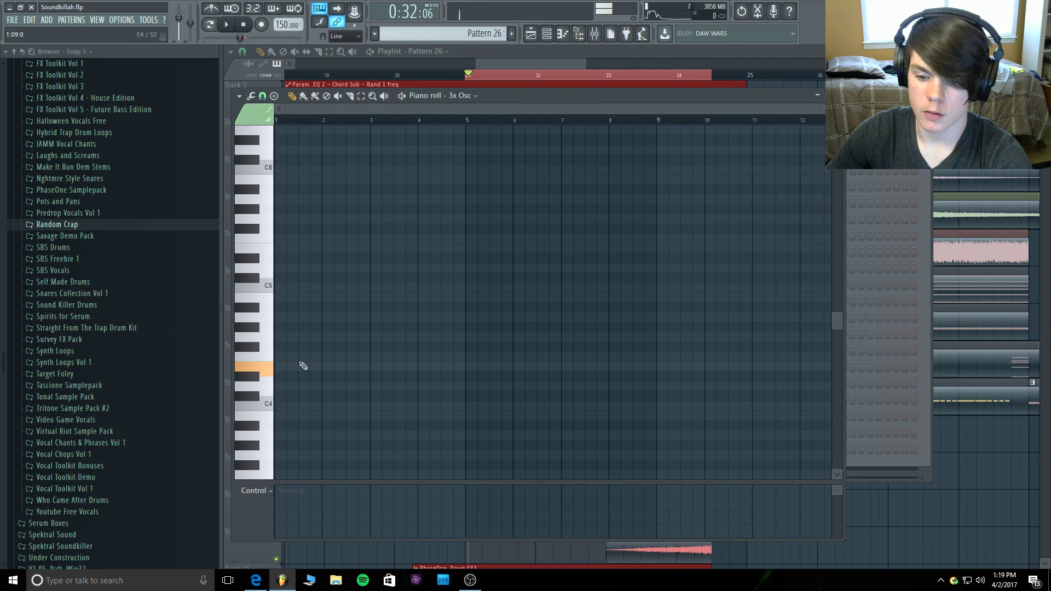
left_click(280, 357)
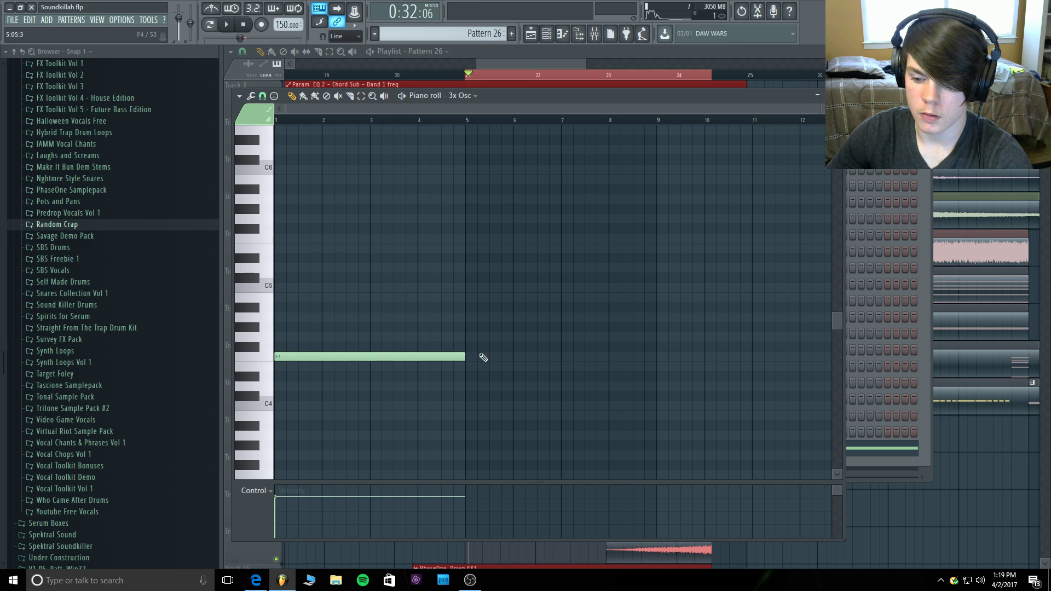
left_click_drag(460, 356, 659, 360)
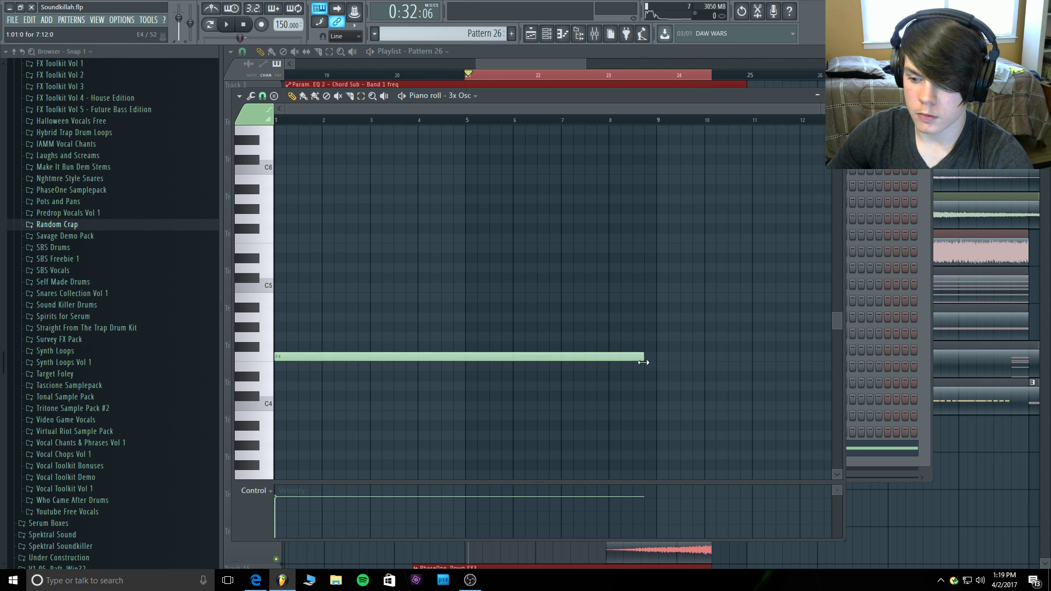
left_click(600, 53)
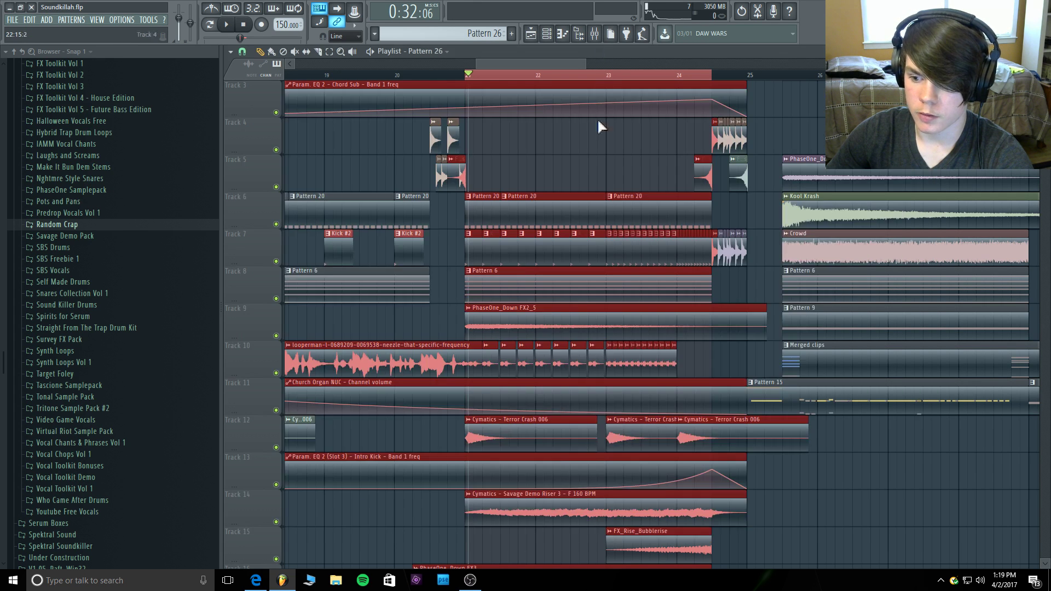
Place Pattern 26 on playlist Track 18 at bar 21 and shorten its F4 note to 3.5 bars, auditioning it with the build-up.
scroll(609, 167, "down", 4)
left_click_drag(531, 366, 508, 365)
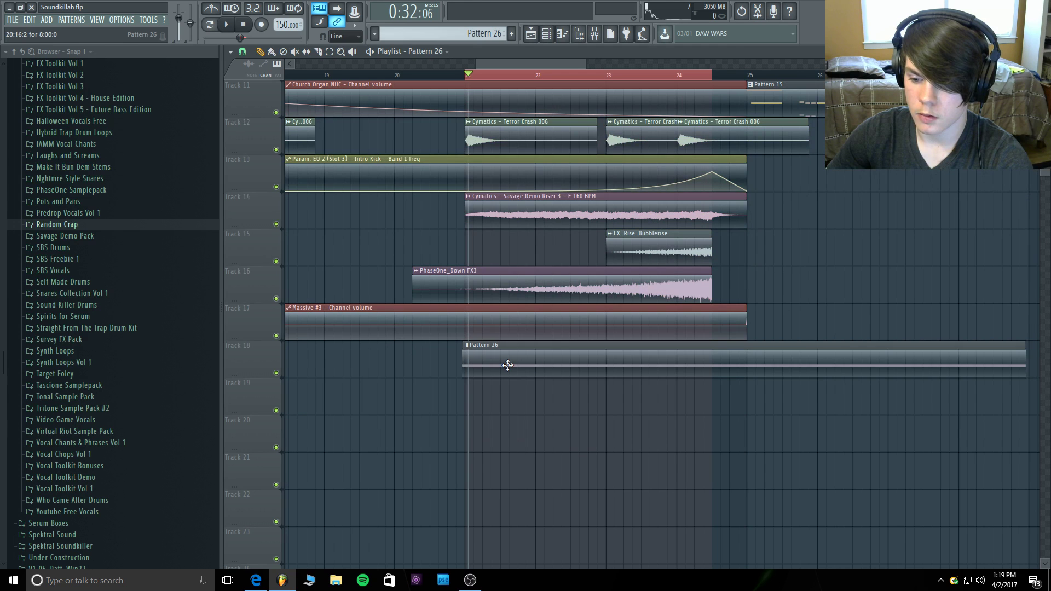
double_click(510, 365)
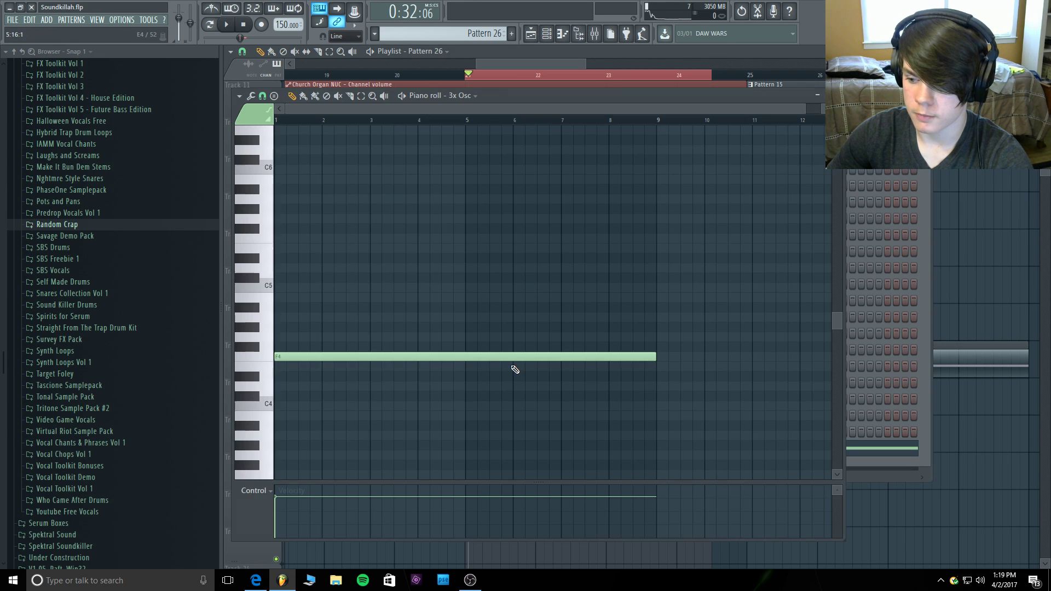
left_click_drag(660, 357, 465, 356)
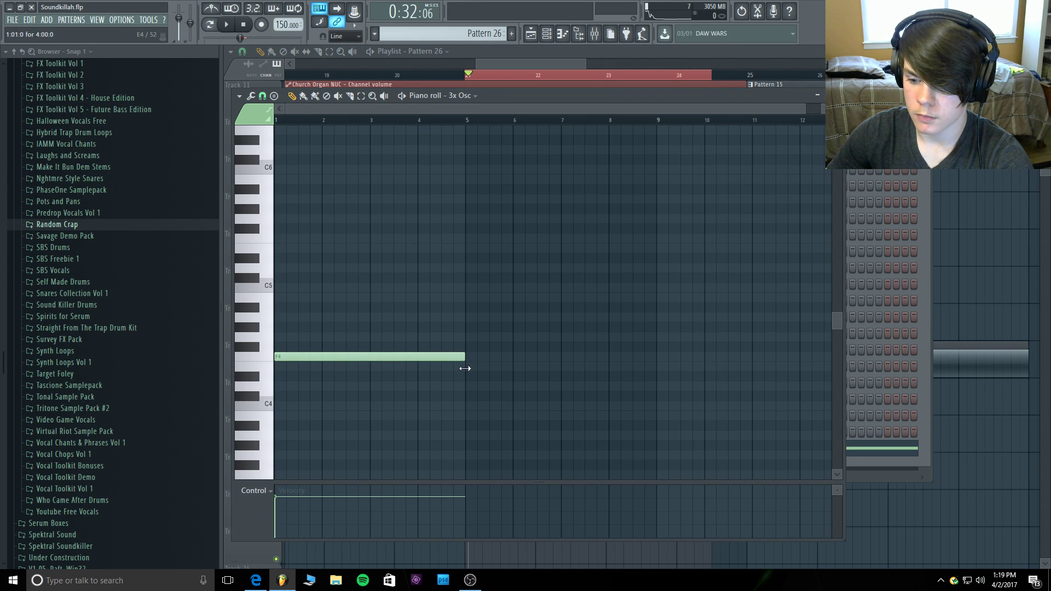
key("space")
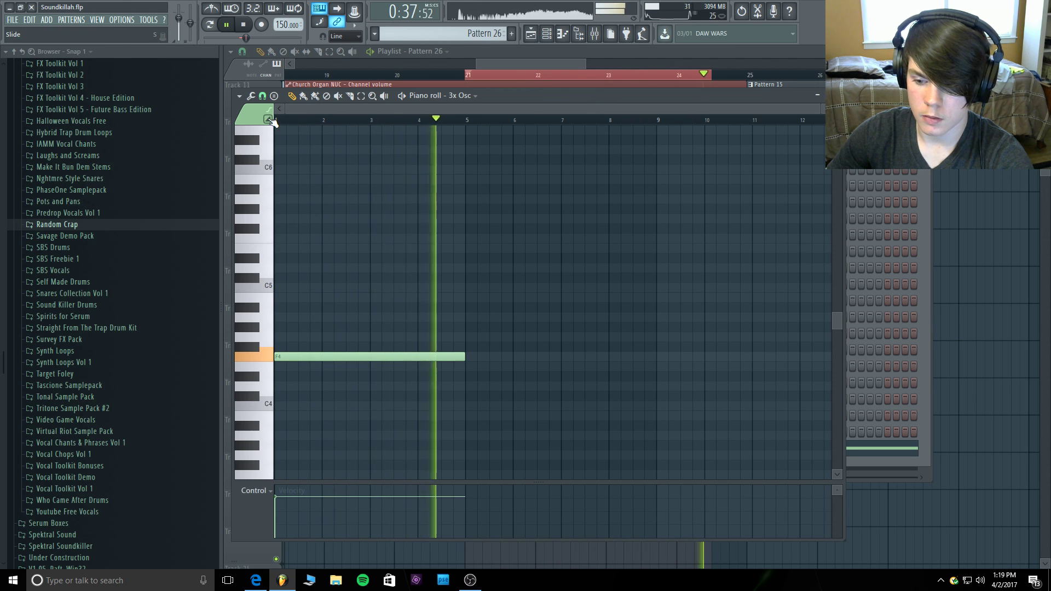
key("space")
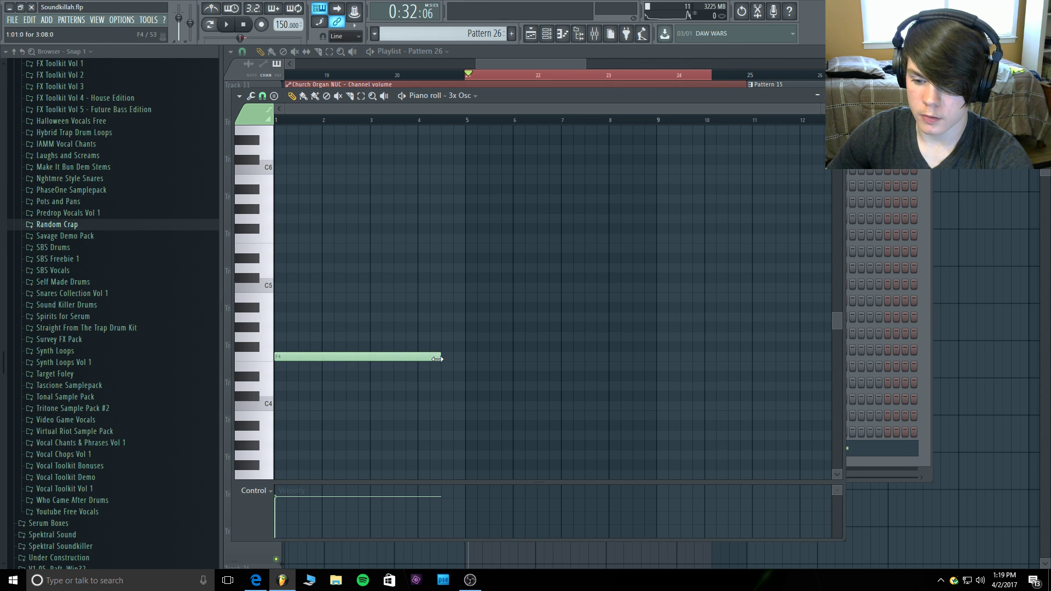
Add an F5 slide note above the F4 note, starting at 1:03:0 with a length of 3:04:0, and audition the pattern.
left_click(270, 239)
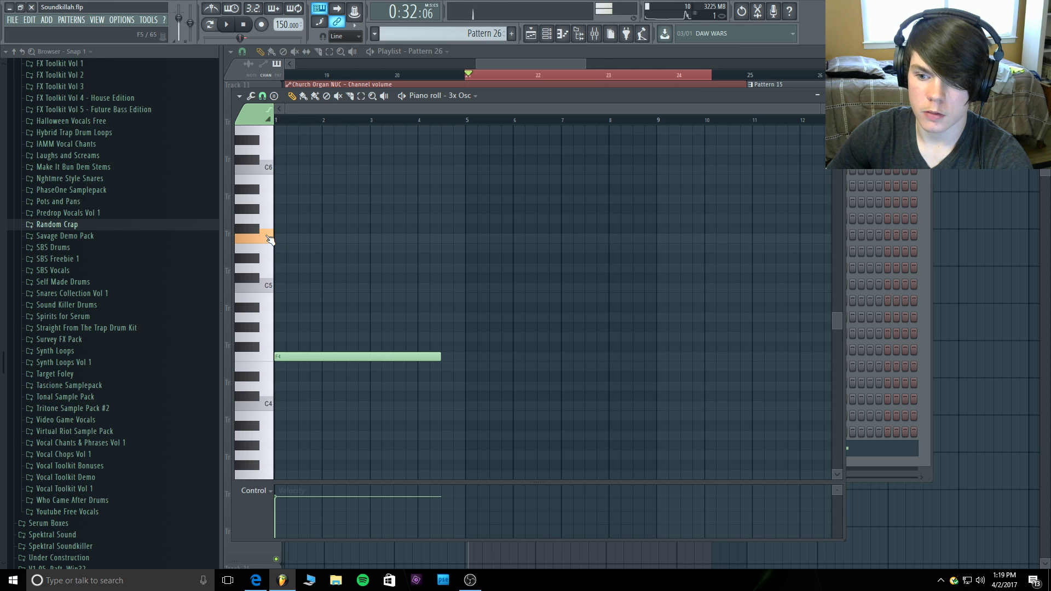
left_click(277, 239)
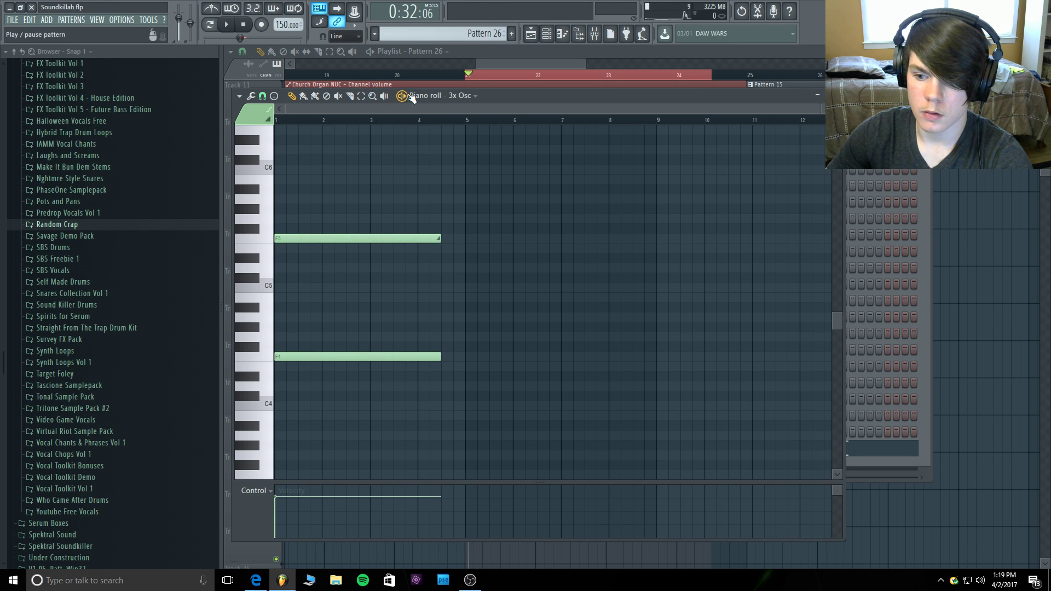
left_click(409, 96)
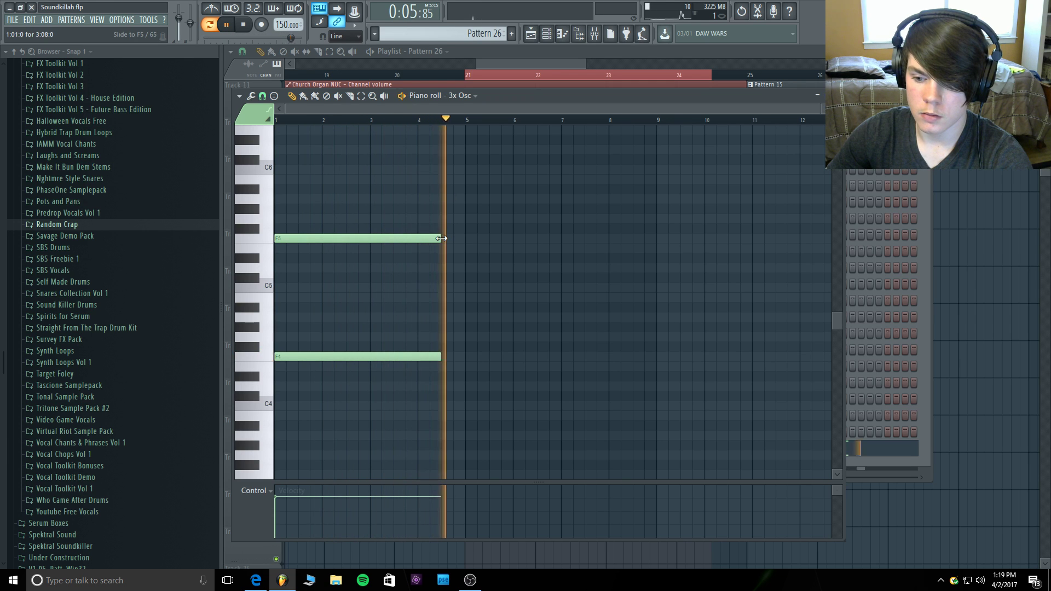
key("space")
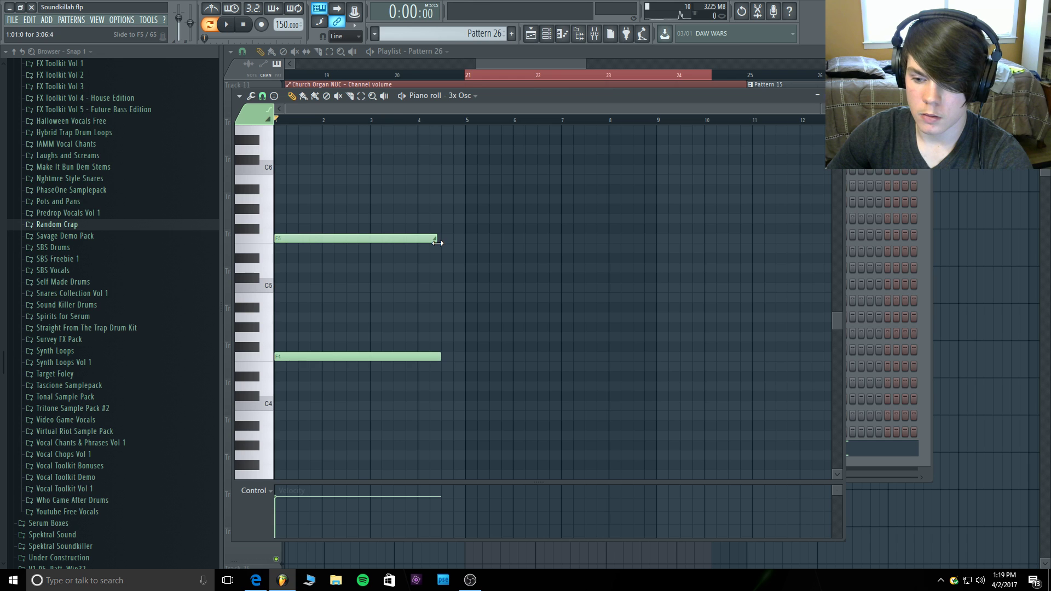
left_click_drag(295, 239, 297, 240)
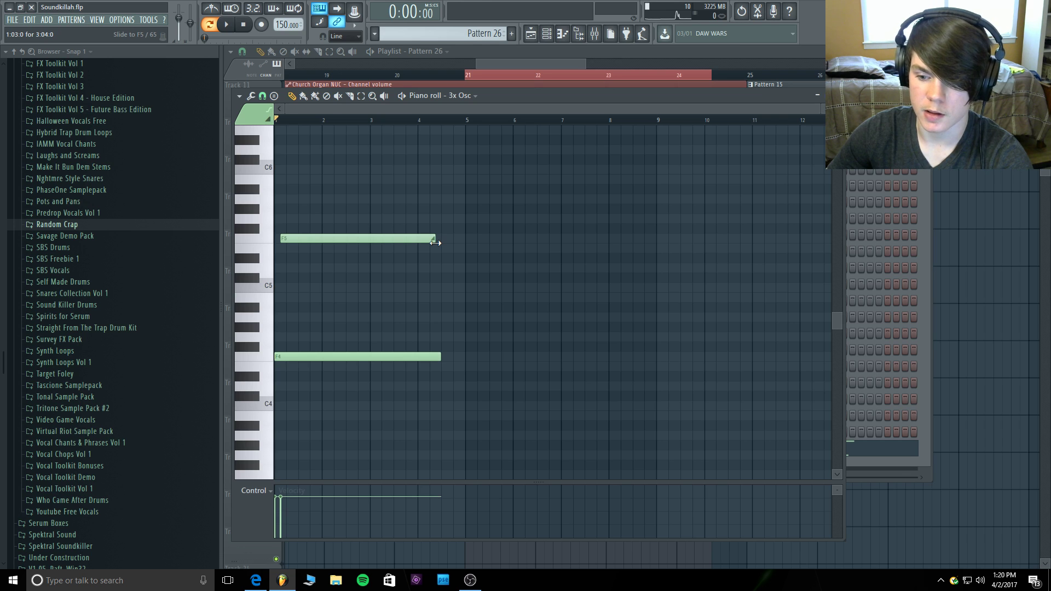
key("space")
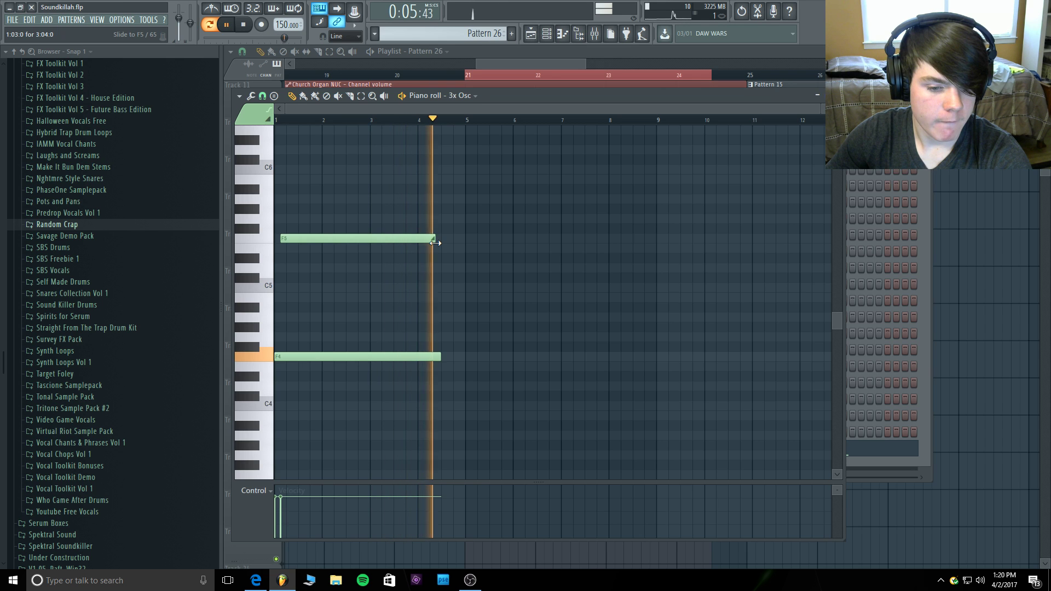
key("space")
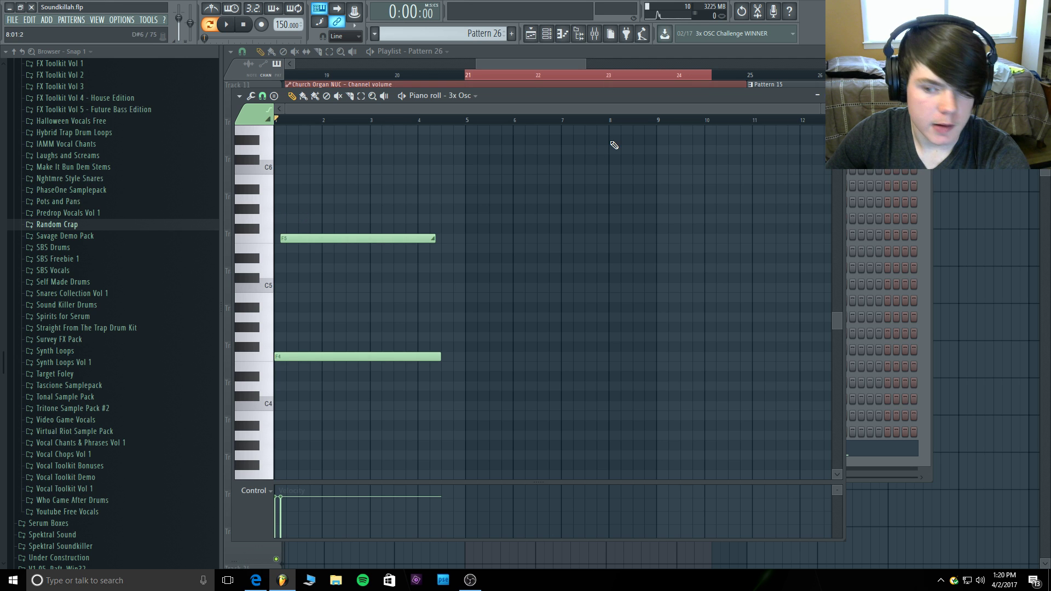
Clear the playlist's time selection and play the song from bar 21 while viewing the mixer levels.
left_click(644, 50)
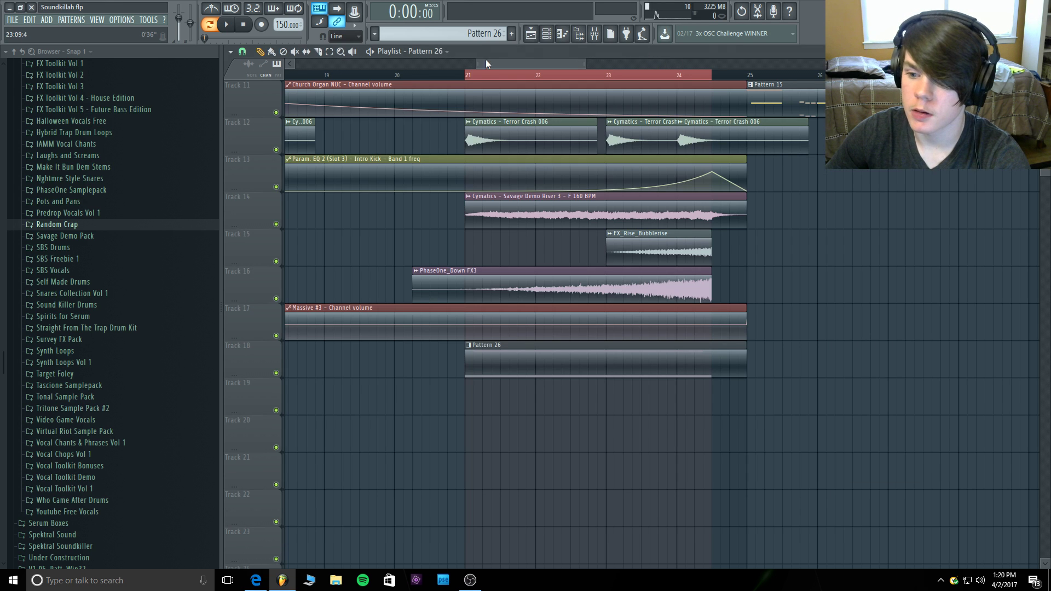
key("space")
left_click_drag(467, 75, 463, 76)
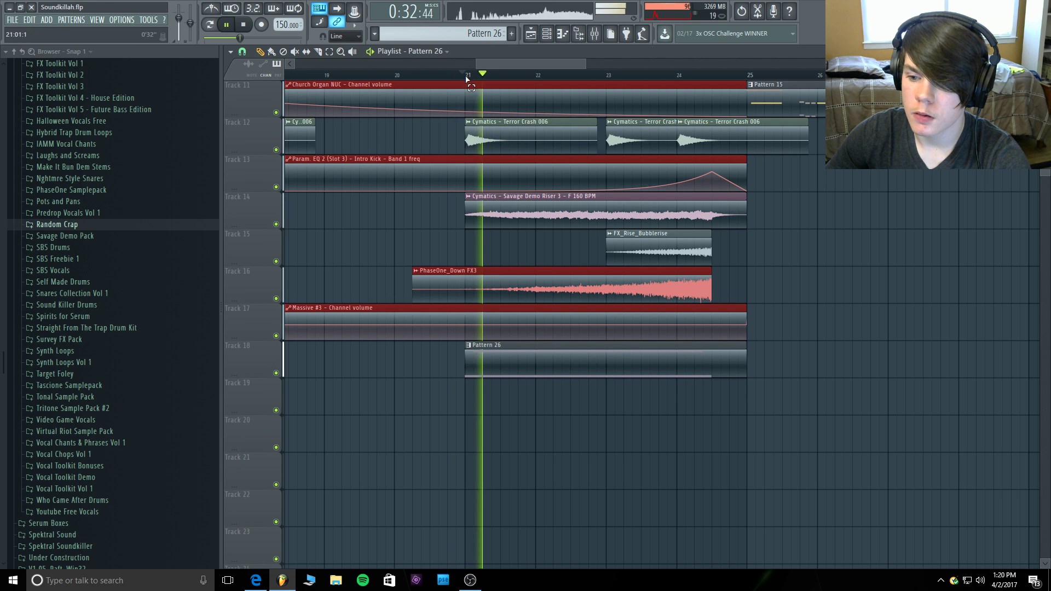
left_click(595, 34)
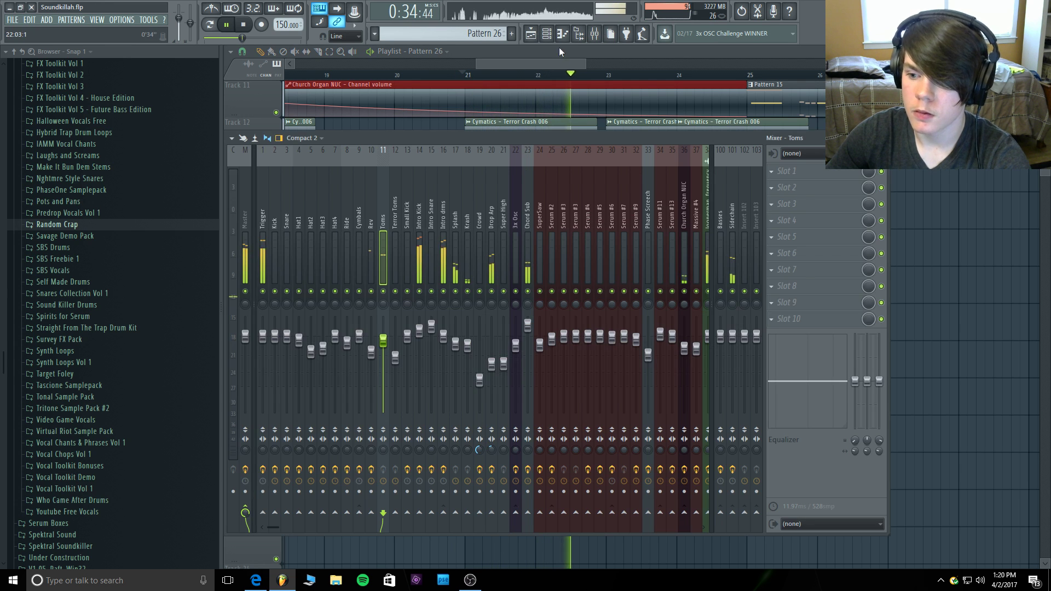
left_click(547, 34)
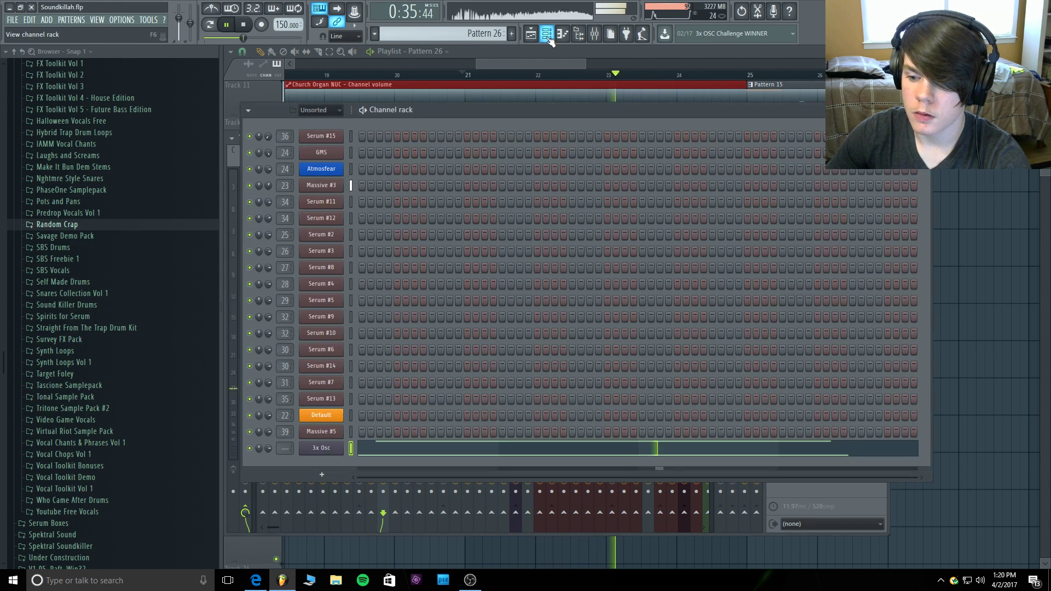
left_click(322, 448)
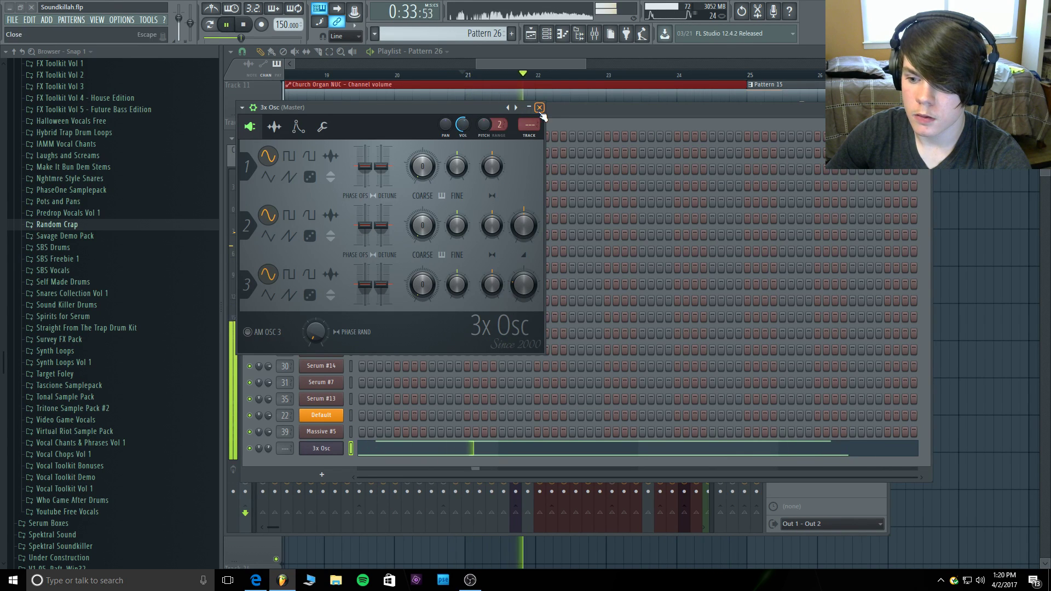
left_click(539, 108)
left_click(401, 76)
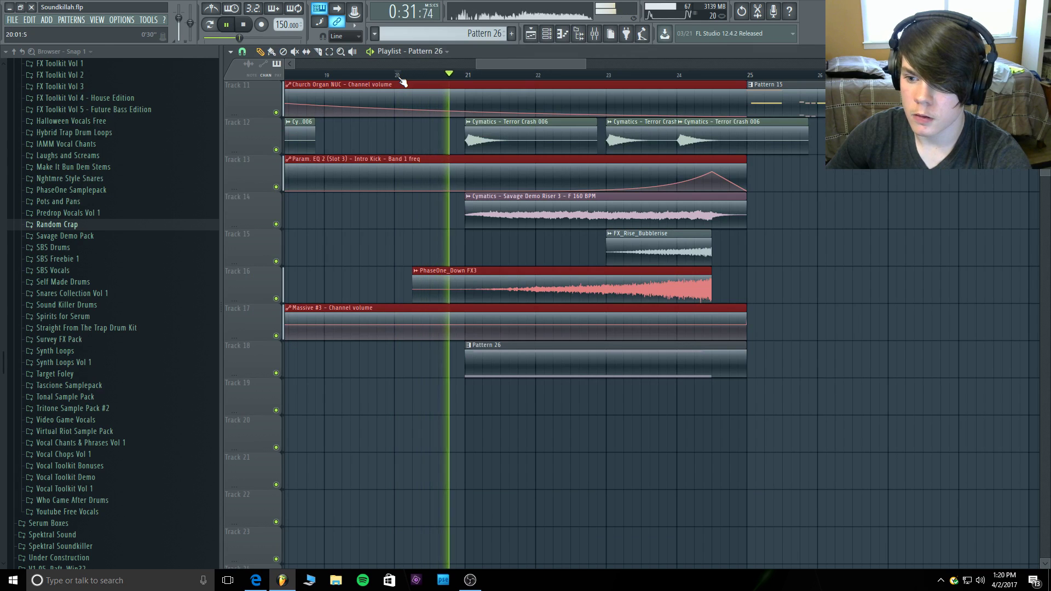
left_click(547, 35)
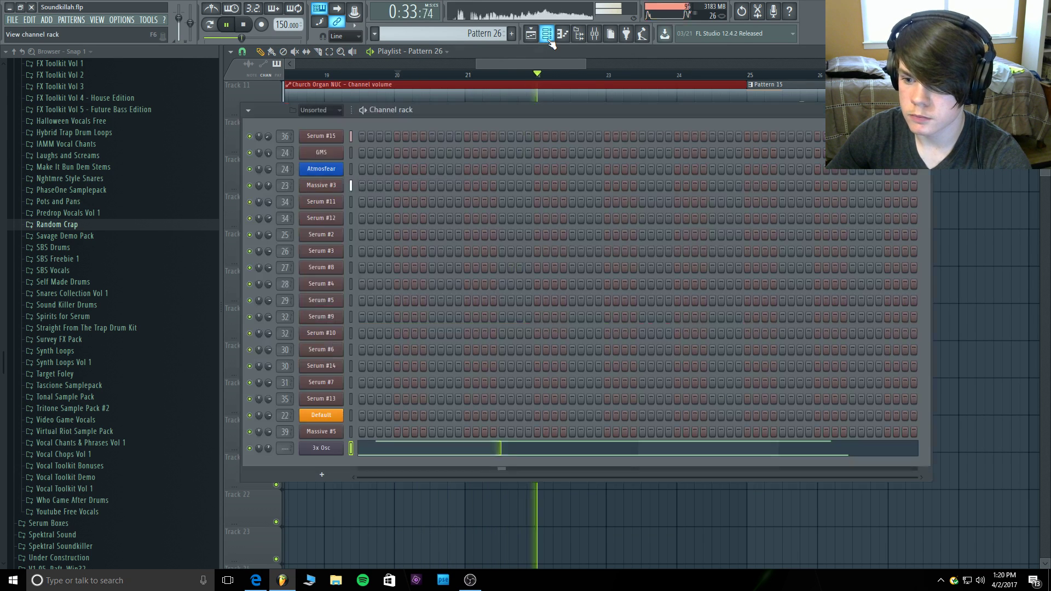
left_click(322, 448)
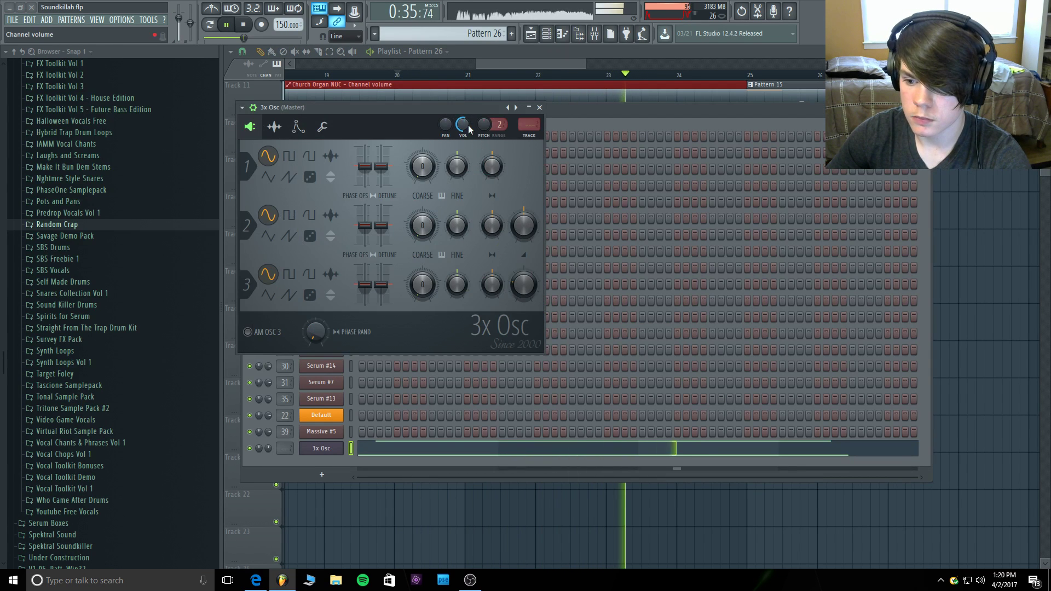
left_click(540, 107)
key("space")
Set the playlist snap to 1/3 beat and position the playhead exactly at the start of bar 21.
left_click_drag(479, 63, 386, 64)
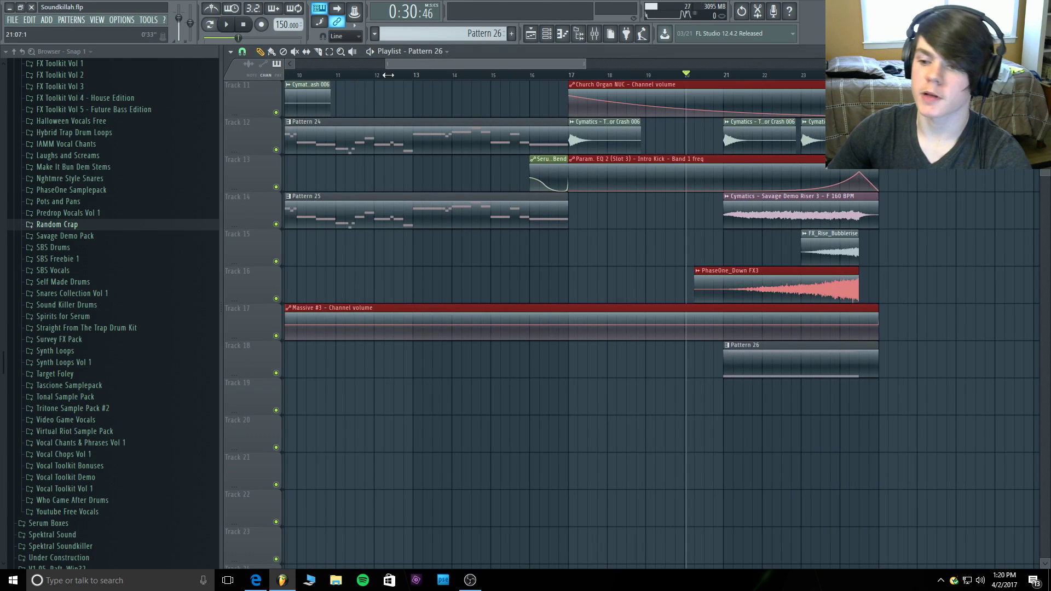
scroll(780, 355, "up", 3)
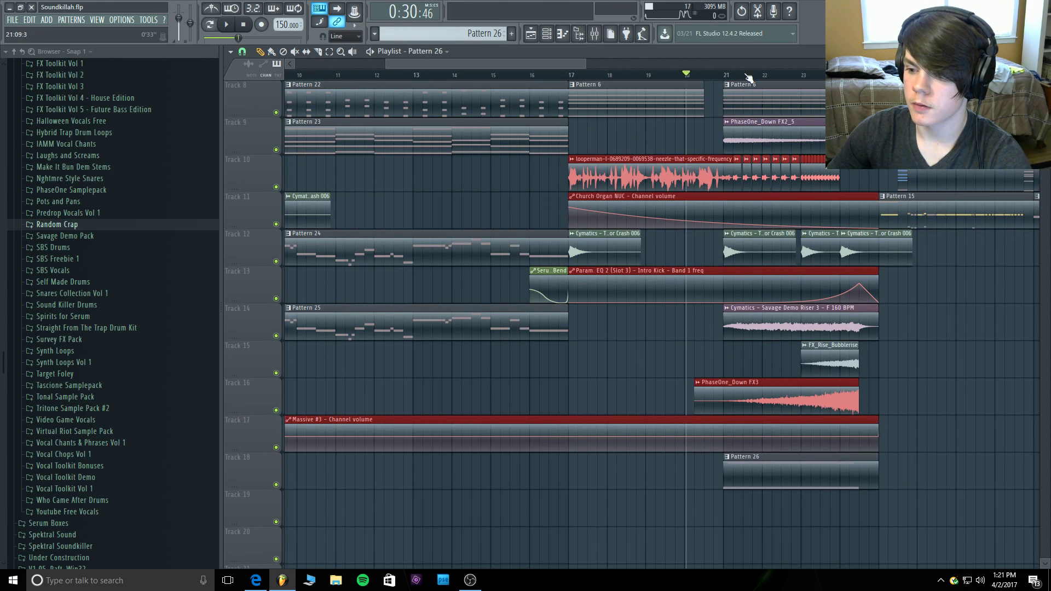
left_click(723, 76)
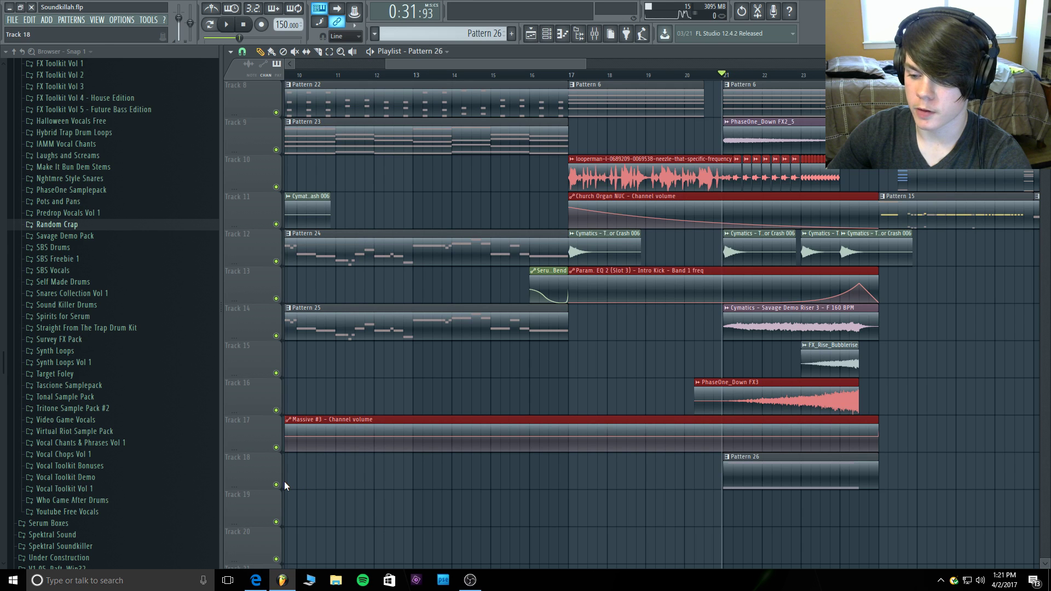
left_click(231, 51)
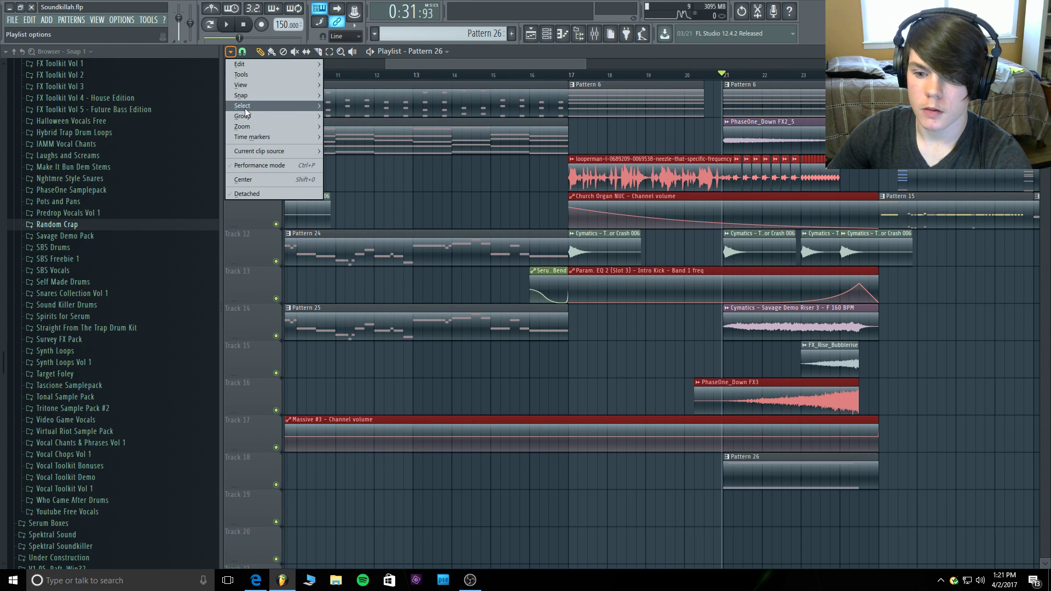
mouse_move(244, 96)
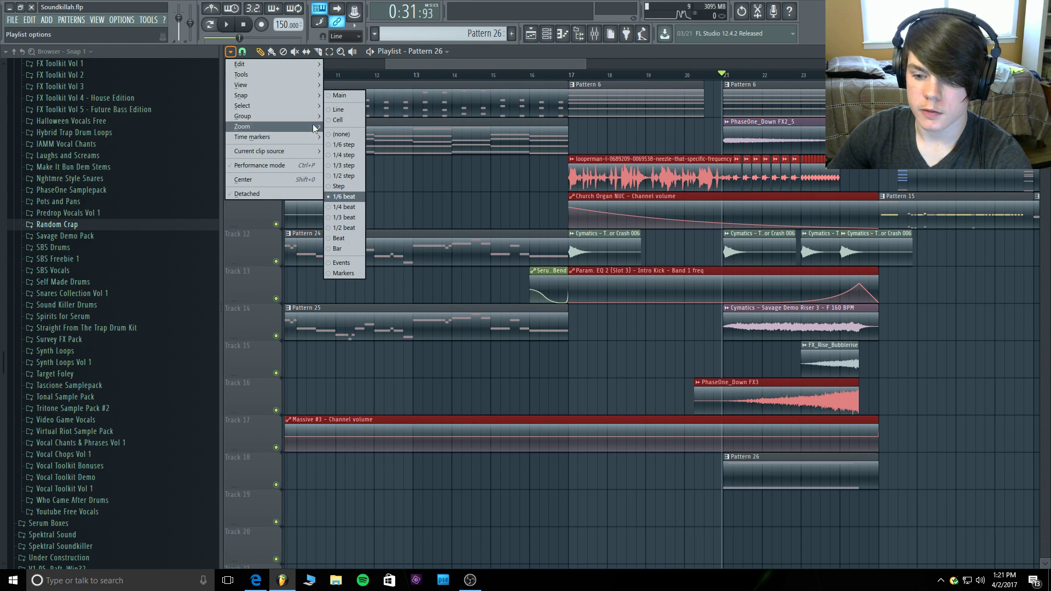
left_click(344, 219)
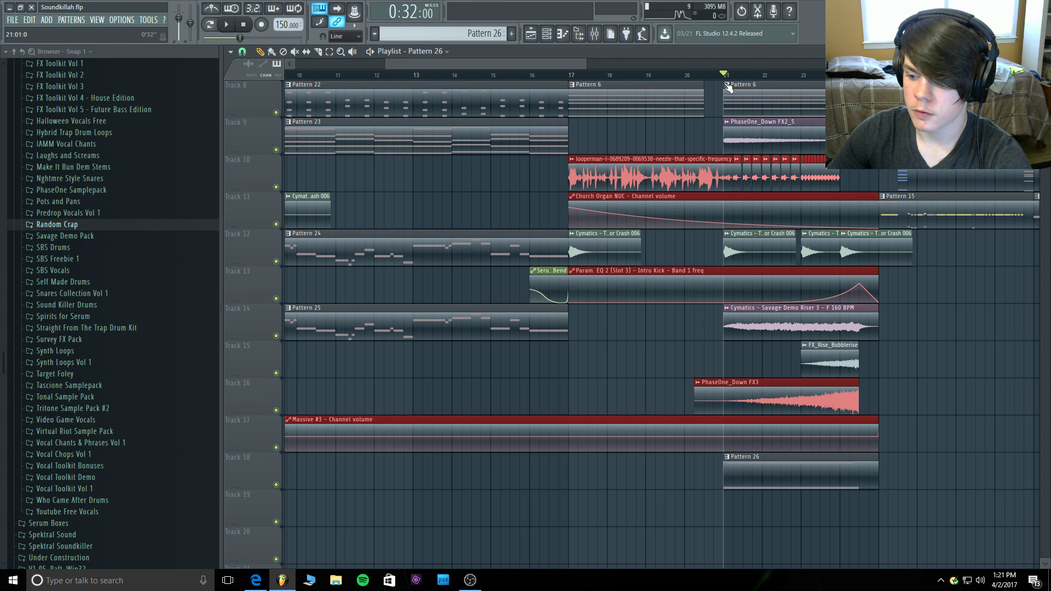
Compare the build-up from bar 21 with Track 18 muted and unmuted.
left_click(277, 485)
key("space")
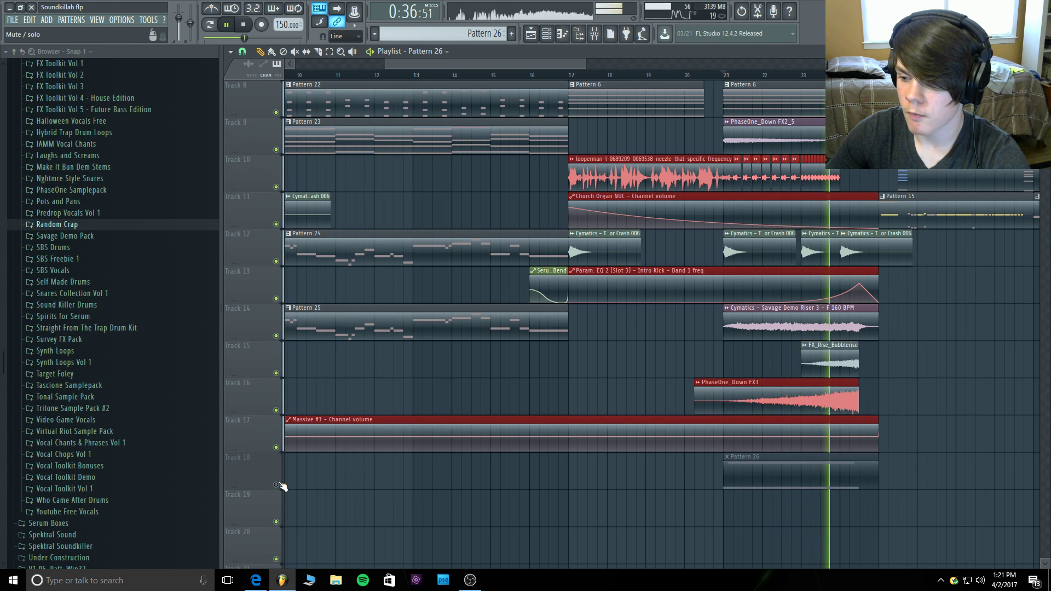
key("space")
left_click(276, 485)
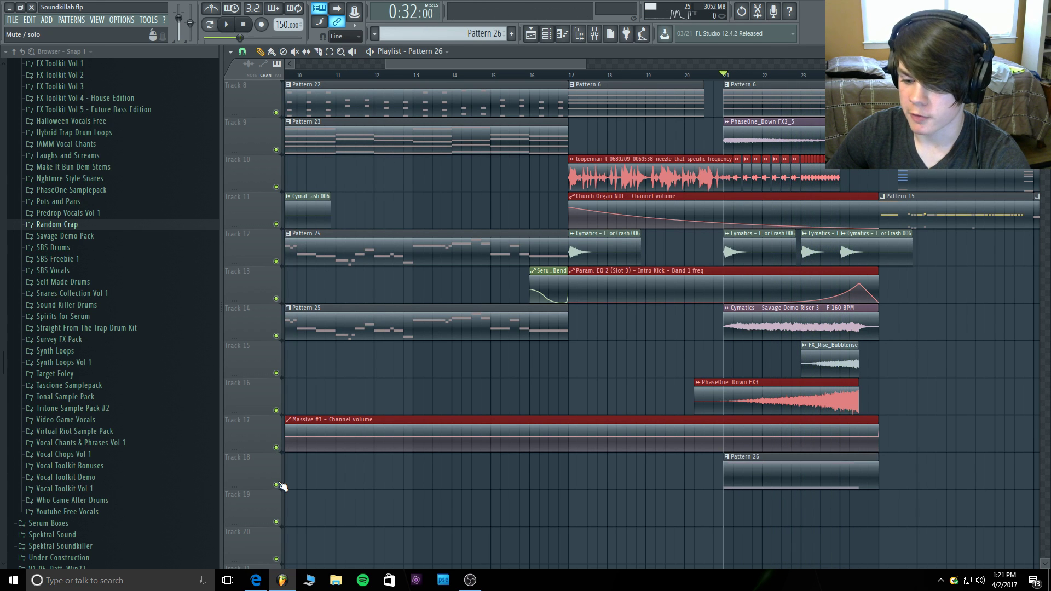
key("space")
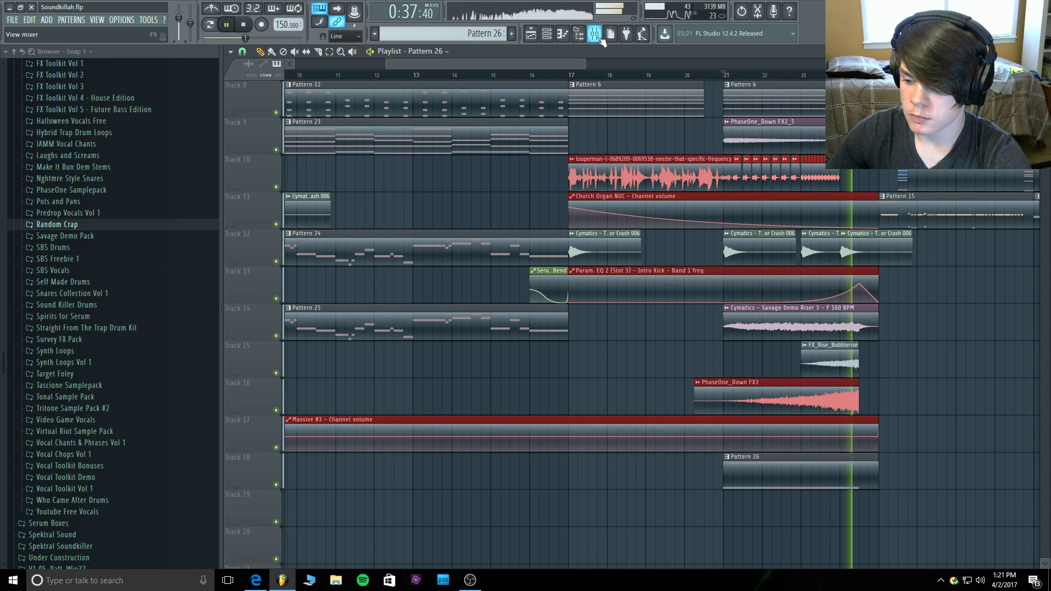
Inspect 3x Osc's settings during playback, close the plugin, stop the song and return to the playlist.
left_click(579, 34)
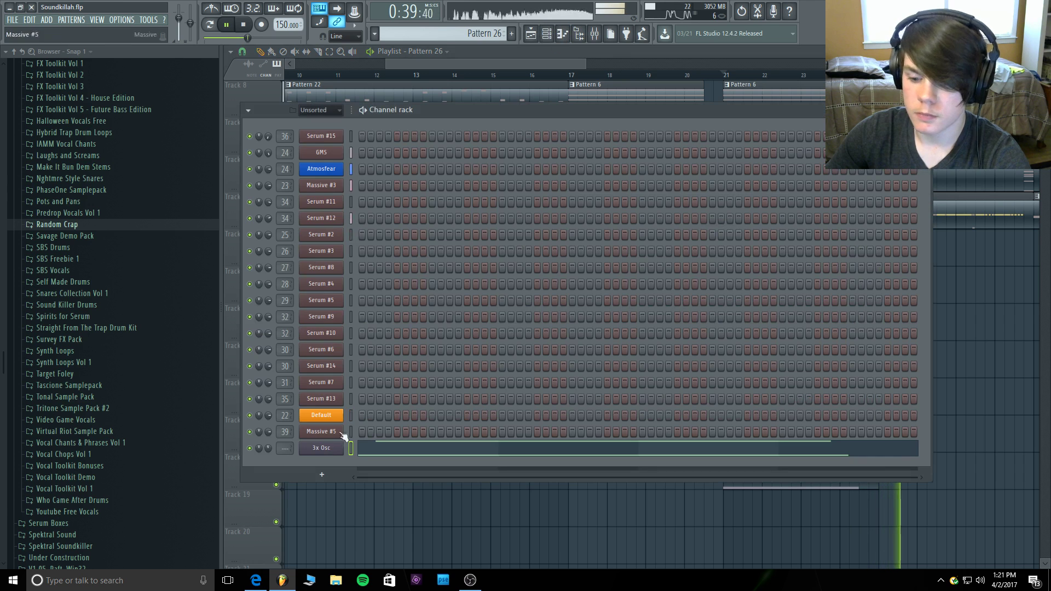
left_click(323, 449)
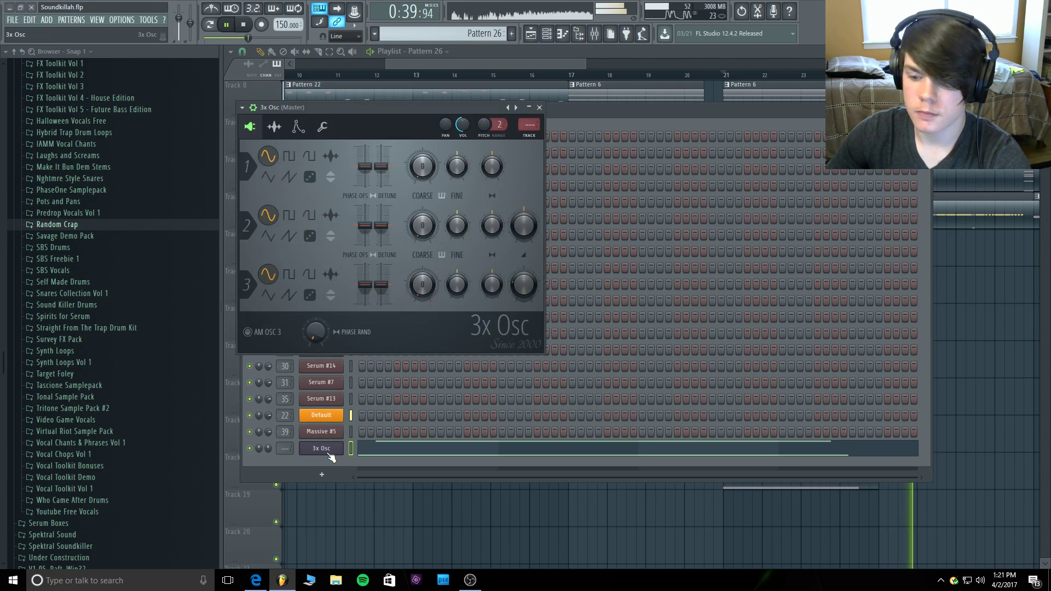
left_click(539, 107)
key("space")
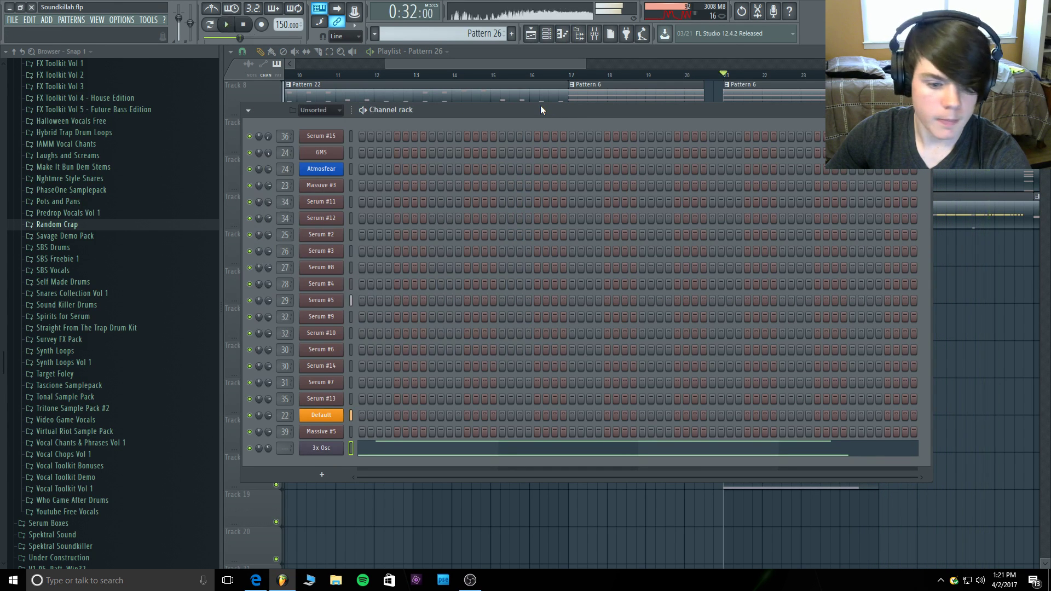
left_click(509, 50)
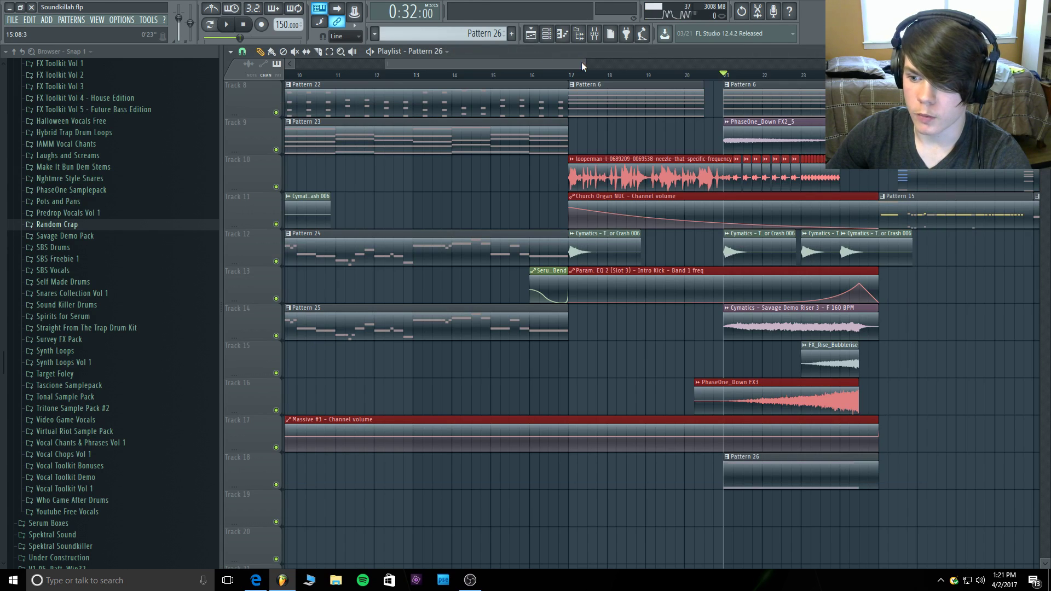
Bring the whole build-up and the drop into view across all playlist tracks, with the playhead late in bar 23.
left_click_drag(584, 64, 806, 80)
left_click(662, 367)
right_click(695, 348)
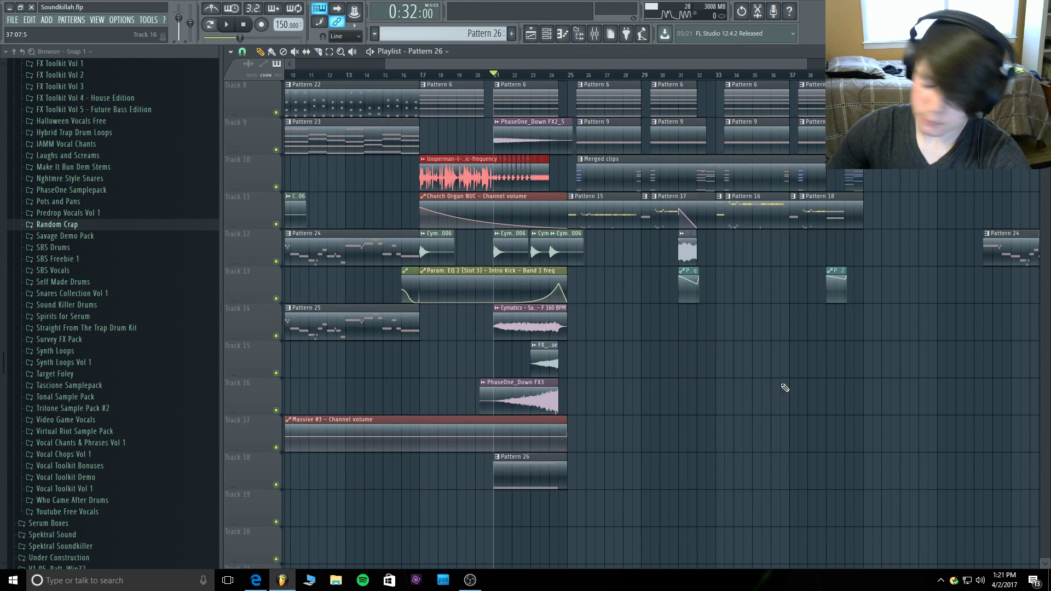
scroll(805, 385, "up", 5)
scroll(629, 329, "down", 3)
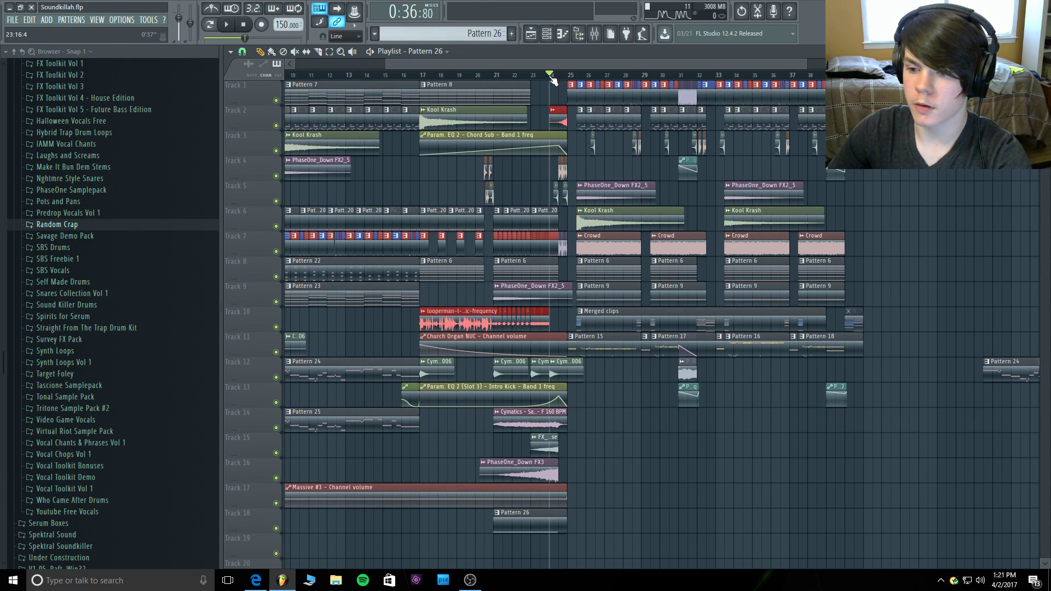
Audition the end of the build-up into the drop and restart playback from bar 25.
key("space")
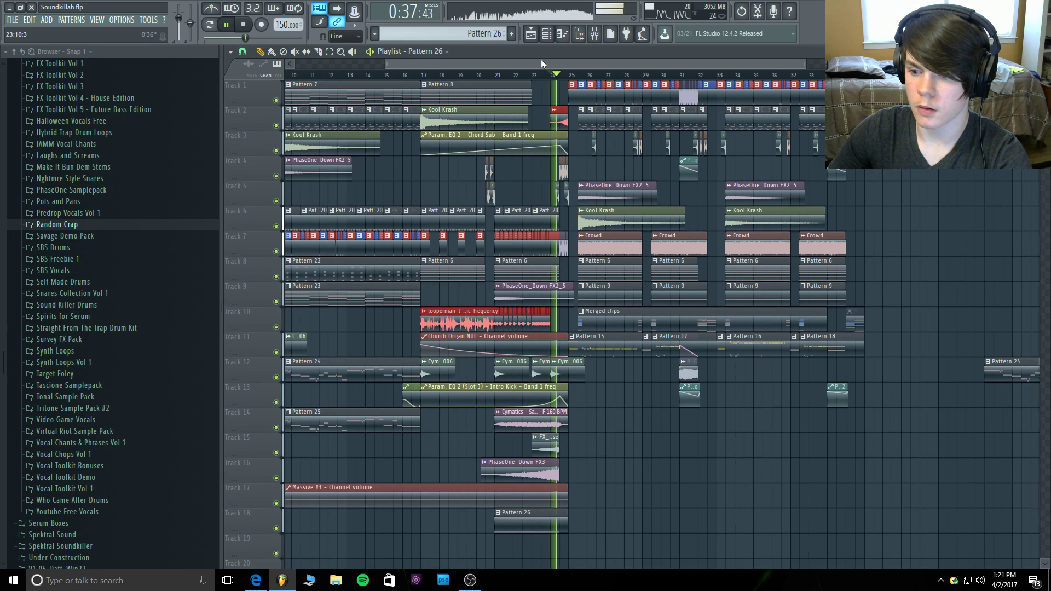
left_click_drag(541, 59, 509, 68)
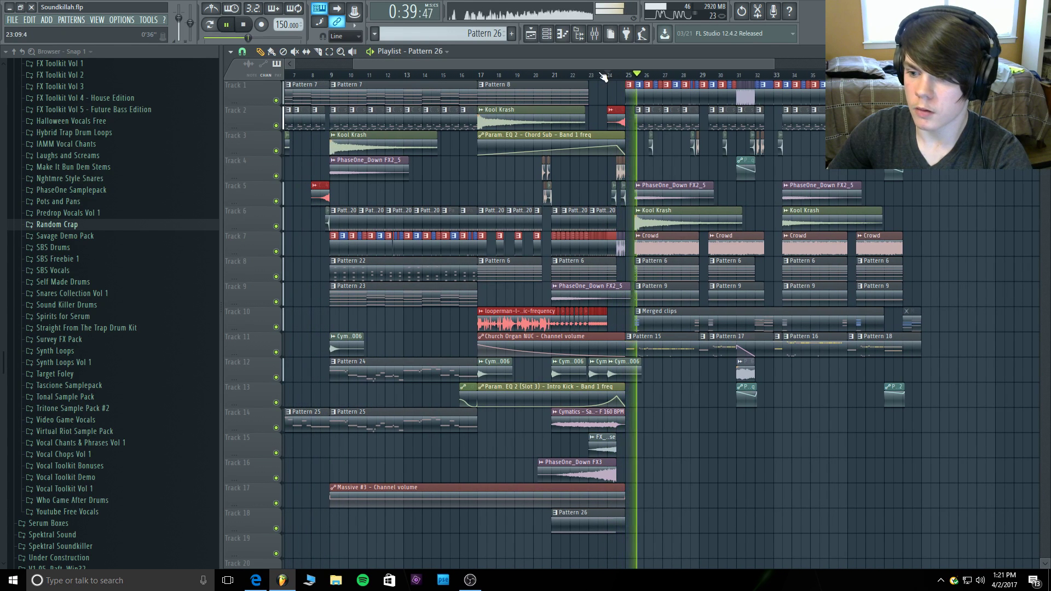
key("space")
left_click(627, 75)
key("space")
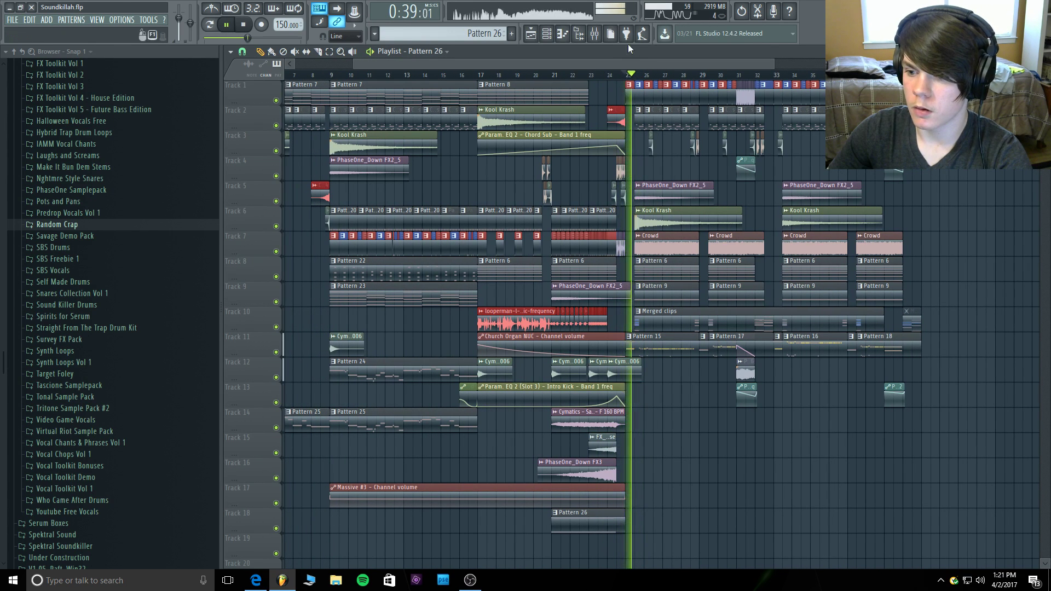
Raise the Kick mixer track's volume to 0.2 dB, select the Snare track, and replay the drop with the mixer closed.
key("F9")
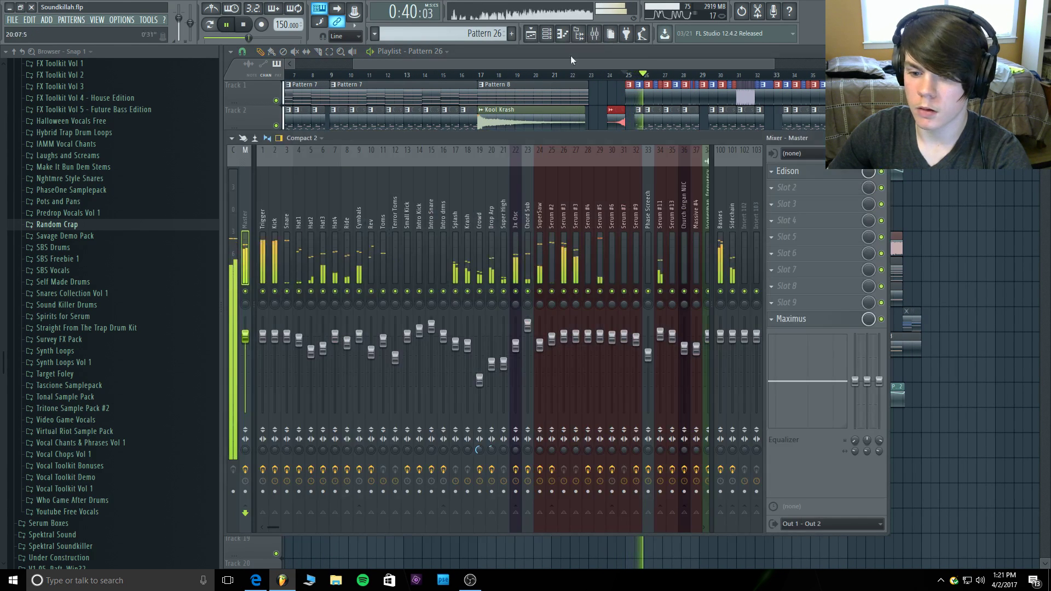
left_click(274, 224)
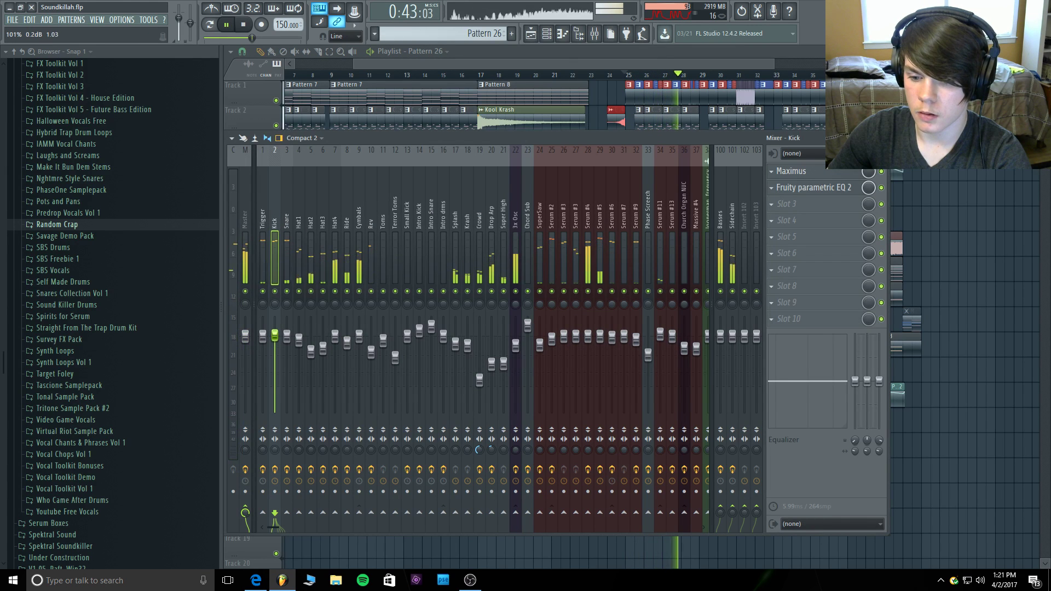
scroll(275, 339, "up", 1)
left_click(287, 335)
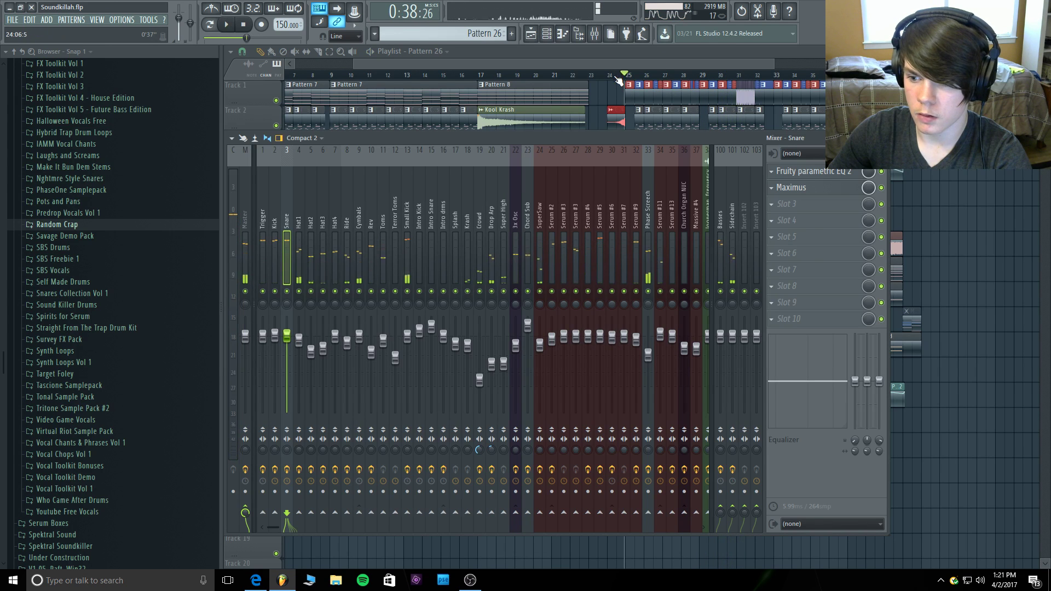
key("F9")
key("space")
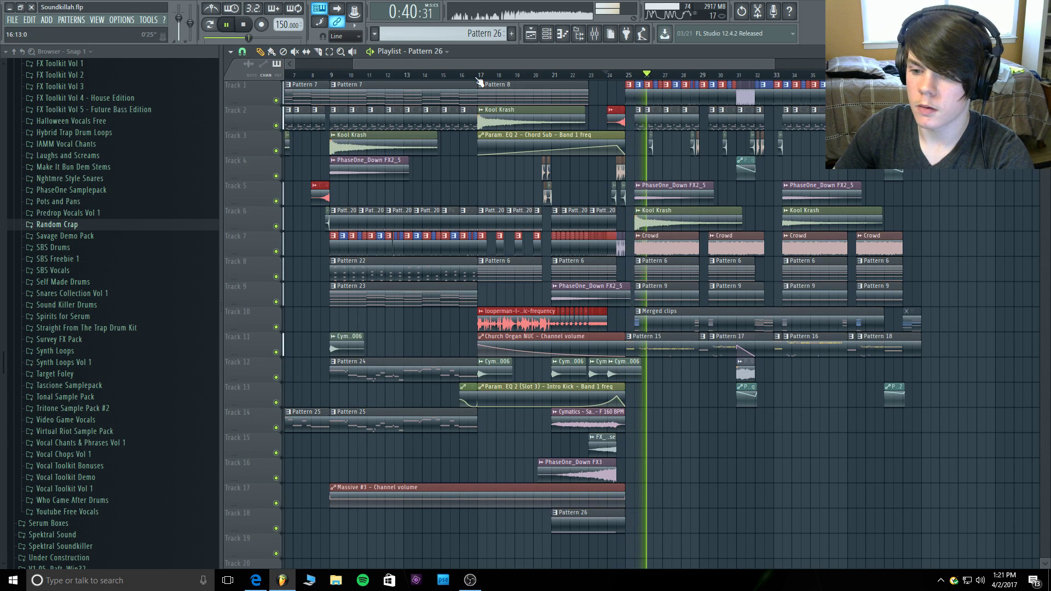
Compare the section from bar 9 with Track 1 muted and unmuted, and stop the song.
left_click(327, 75)
left_click_drag(353, 65, 287, 91)
left_click(279, 100)
key("space")
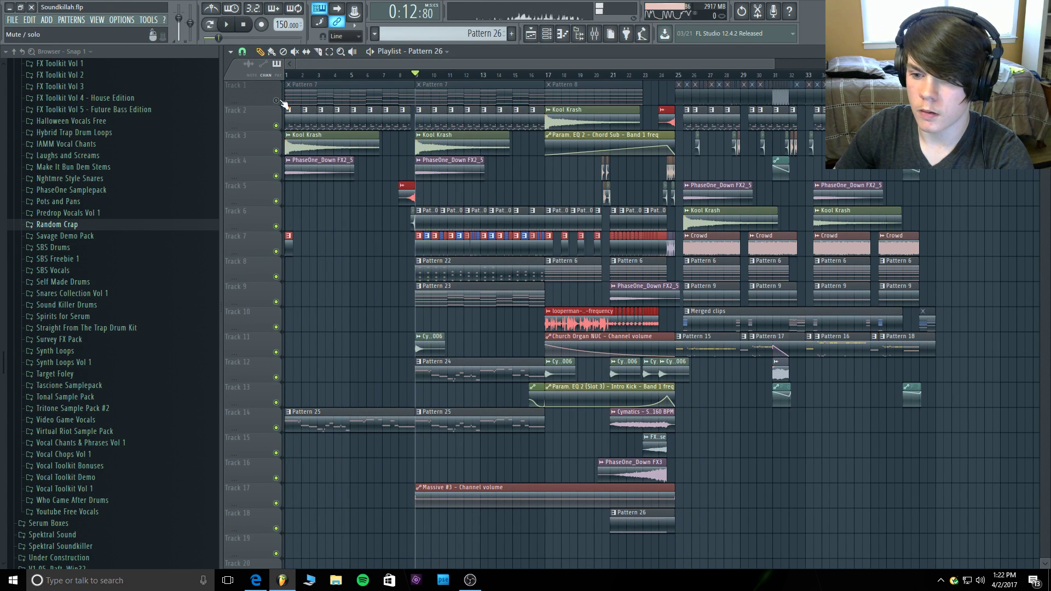
key("space")
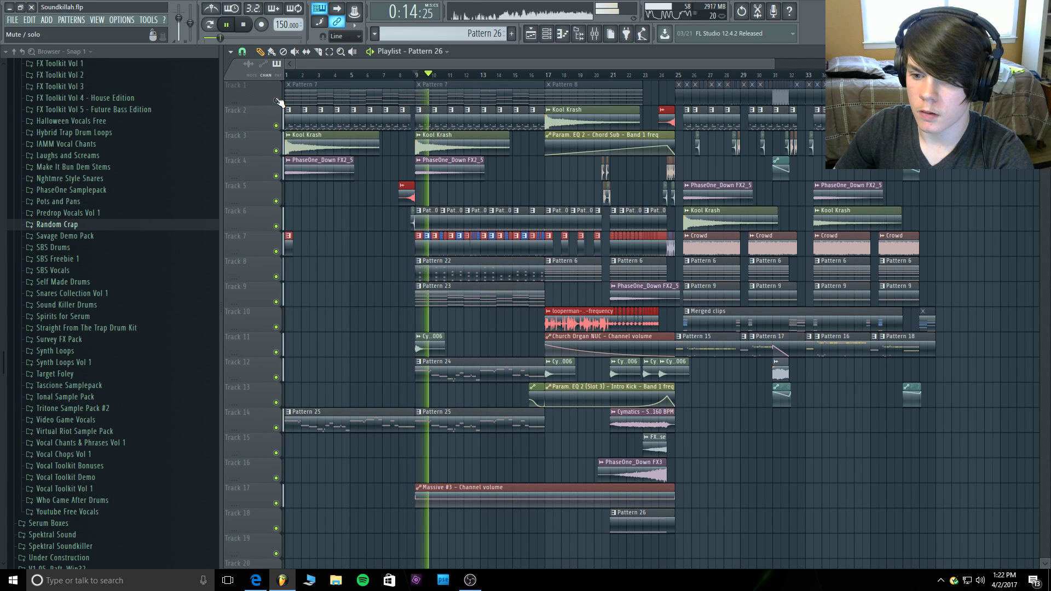
left_click(277, 101)
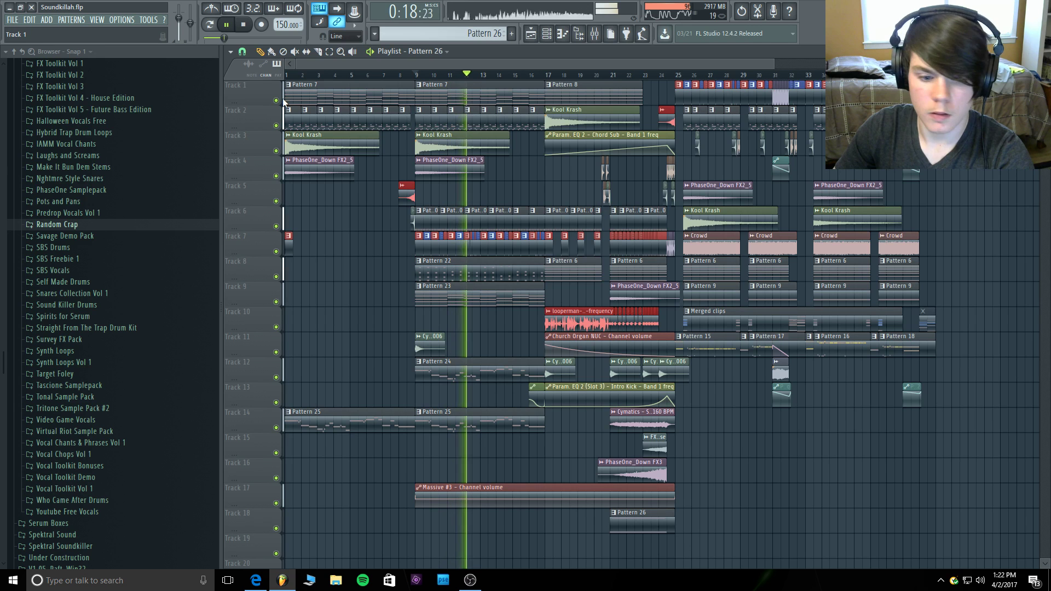
key("space")
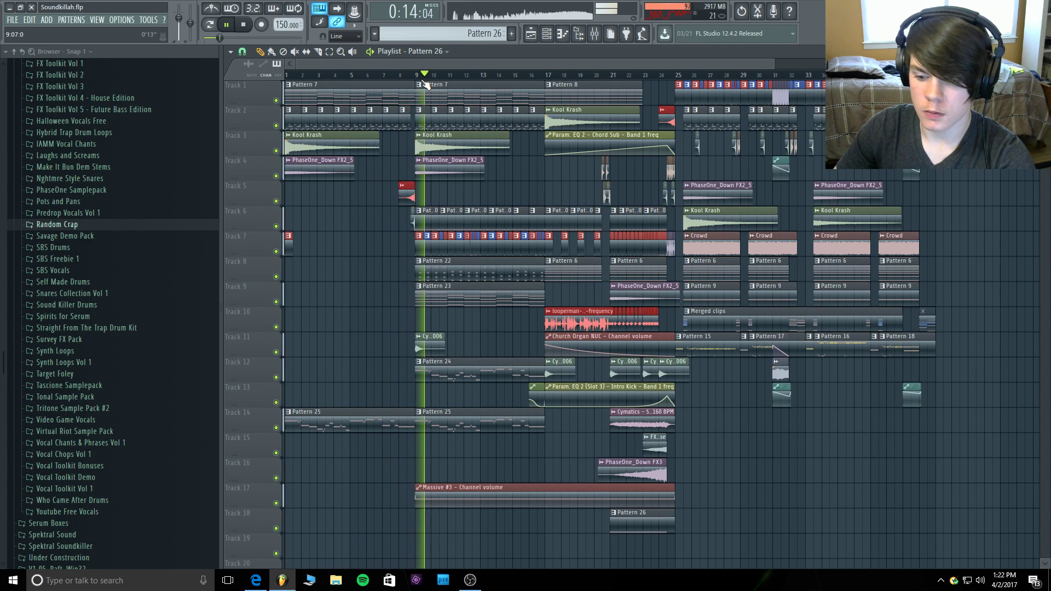
key("space")
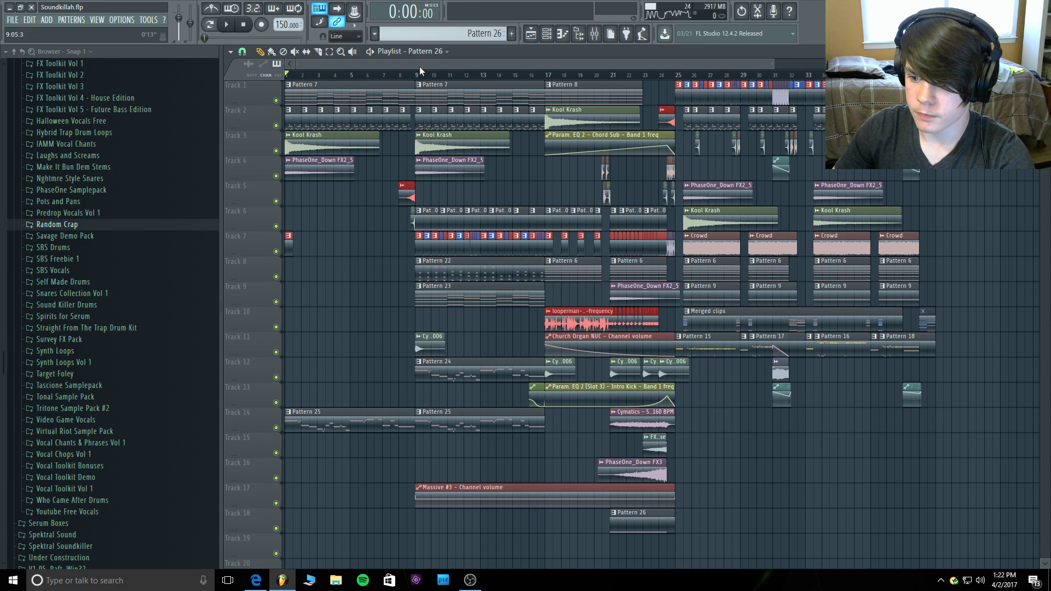
Delete the stray Pattern 24 clip beyond the song's end on Track 12 and collapse the browser's sample pack folders.
scroll(813, 60, "down", 3)
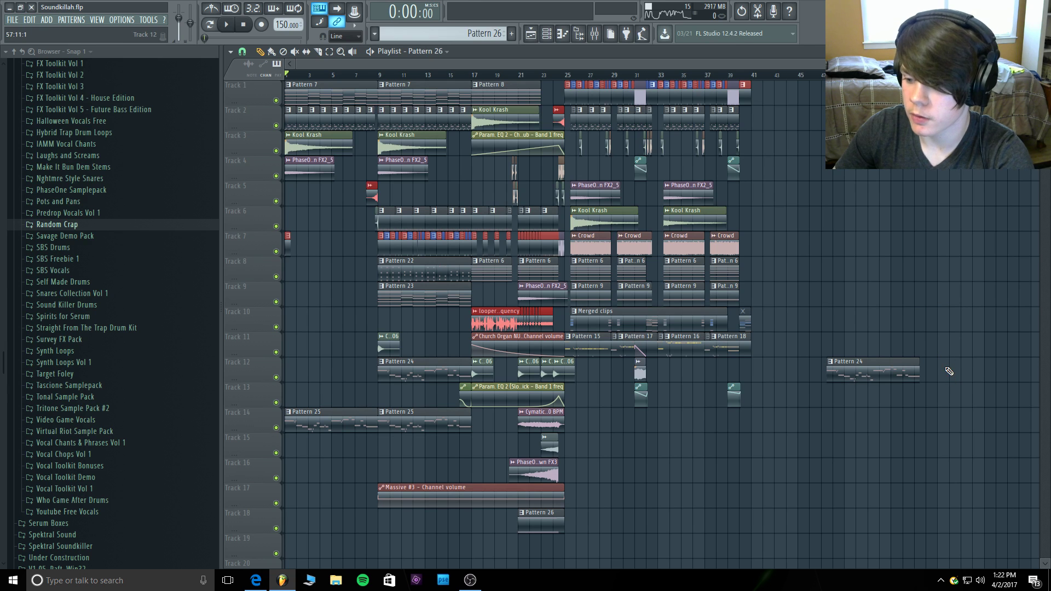
right_click(896, 369)
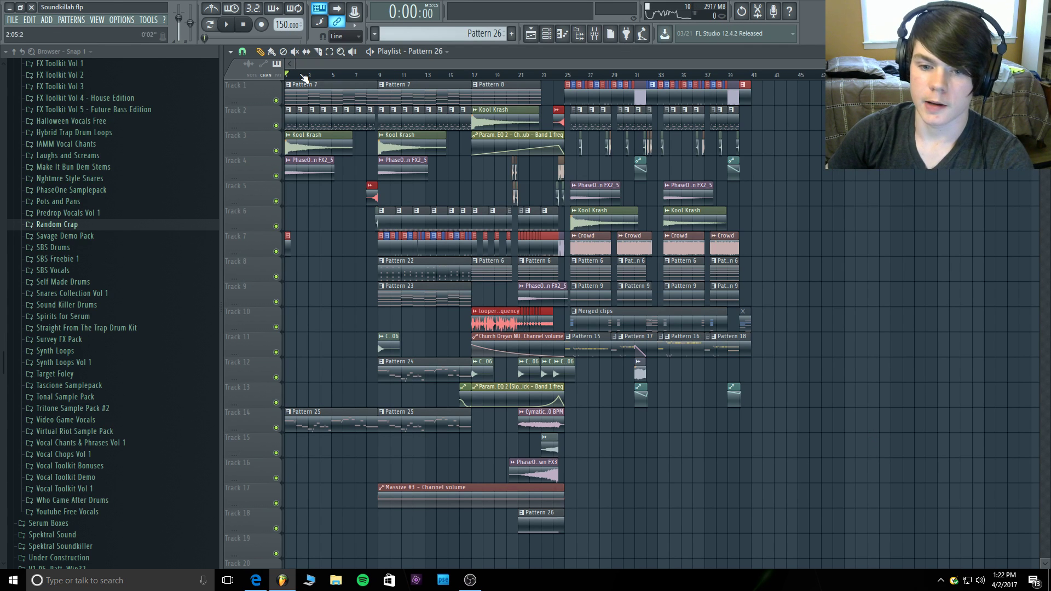
scroll(160, 156, "up", 10)
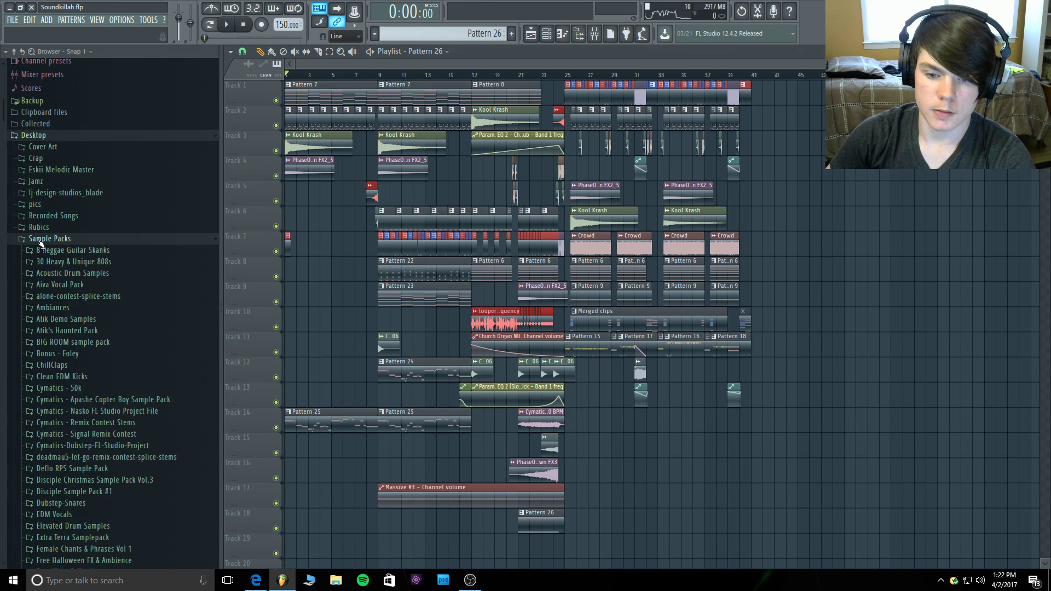
left_click(41, 241)
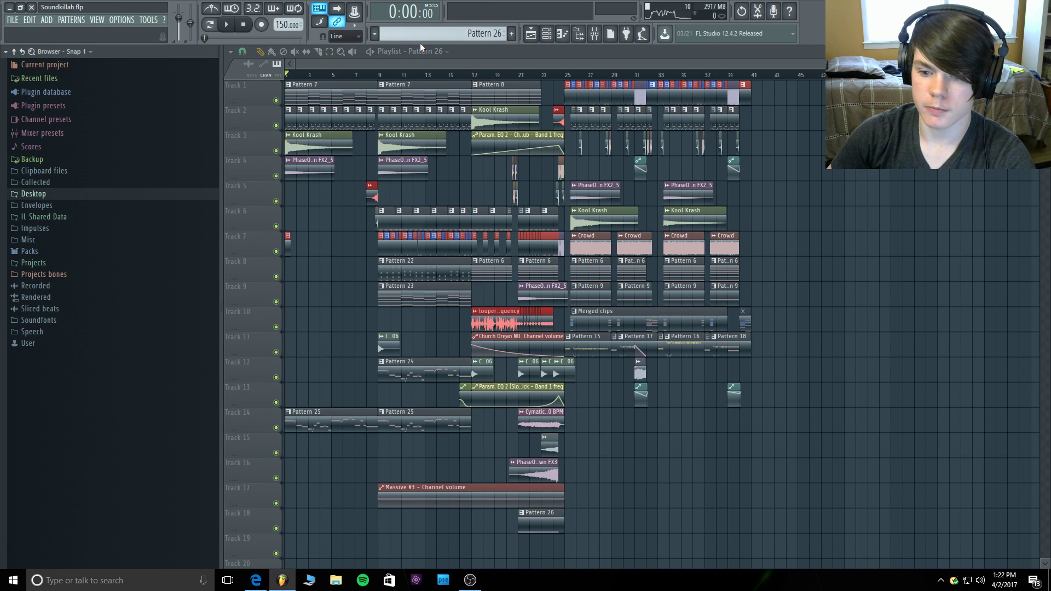
Open the audio settings, test playback from bar 9 and reset the playback tracking offset to its centre.
left_click(121, 20)
left_click(125, 49)
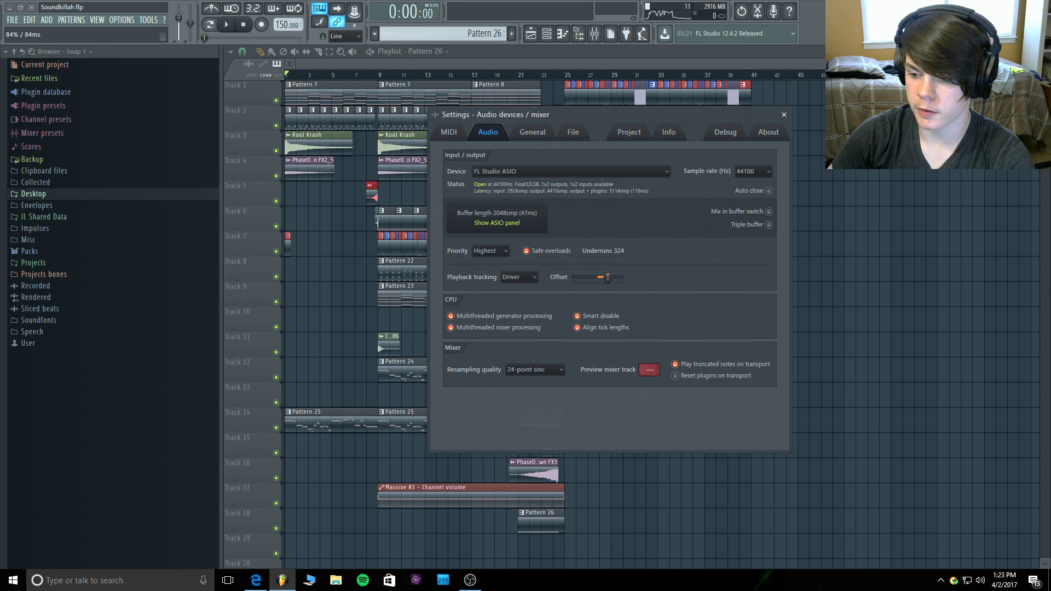
key("space")
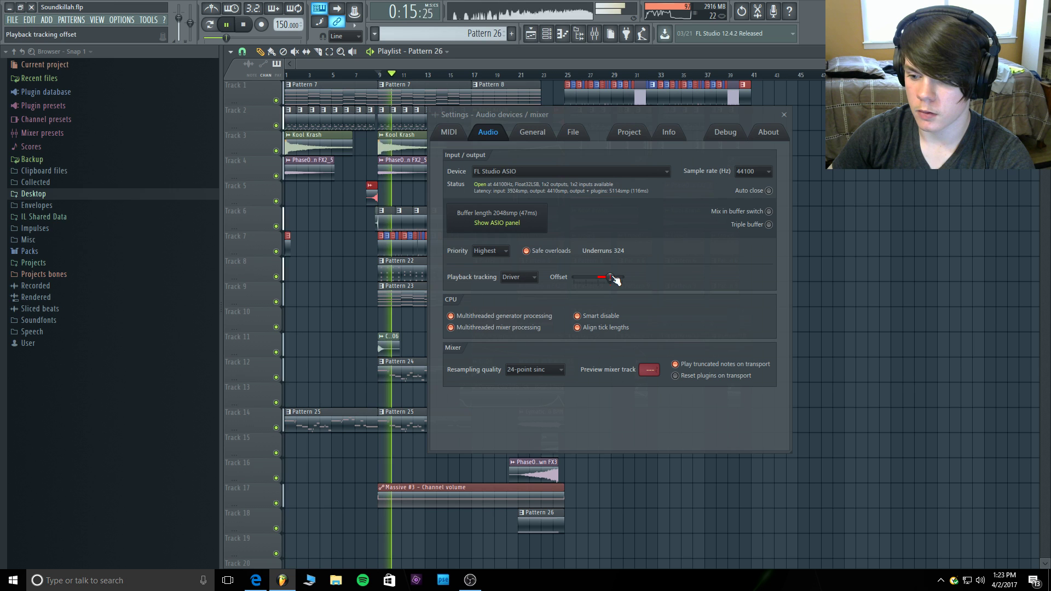
key("space")
left_click_drag(611, 278, 611, 290)
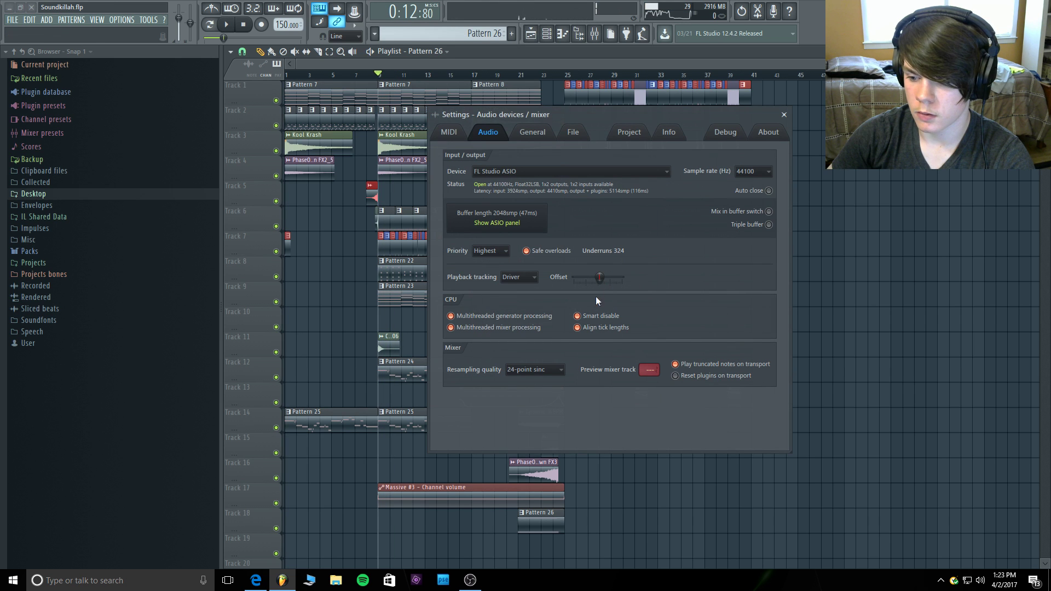
Try toggling Align tick lengths and Multithreaded generator processing while the song plays from bar 9.
key("space")
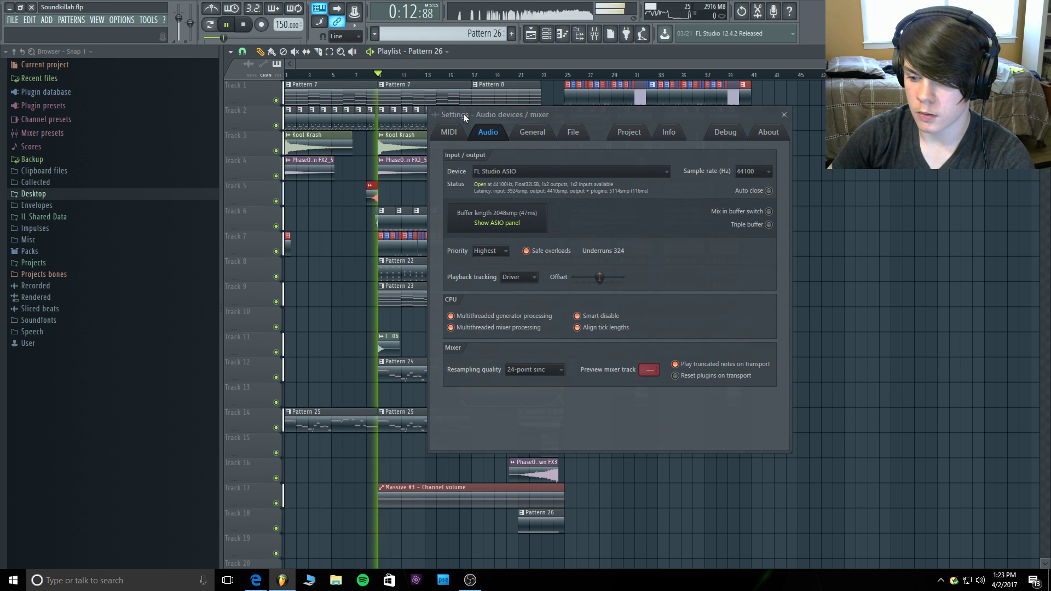
left_click(585, 328)
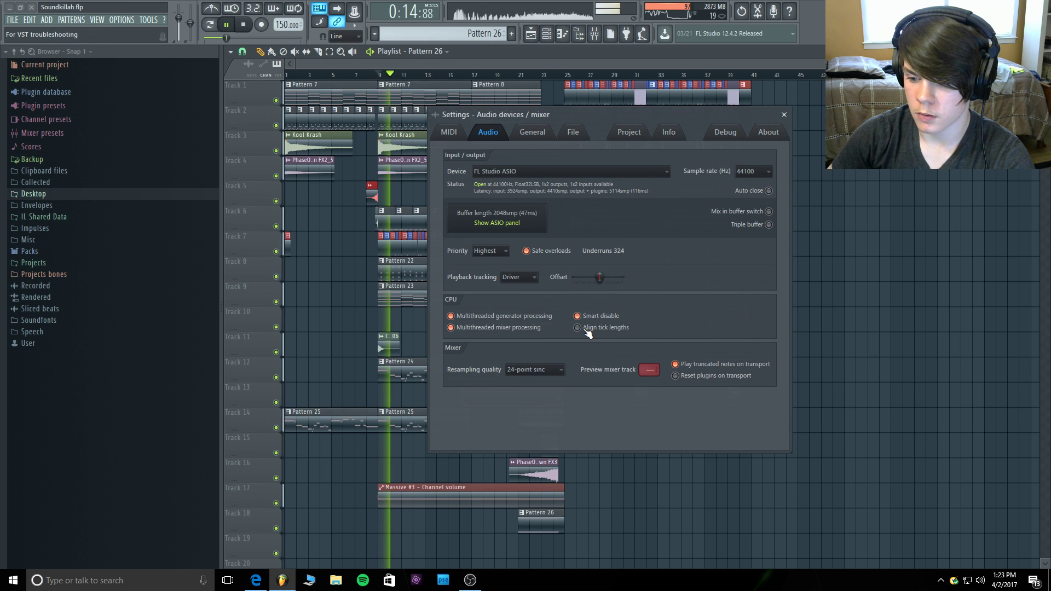
left_click(463, 317)
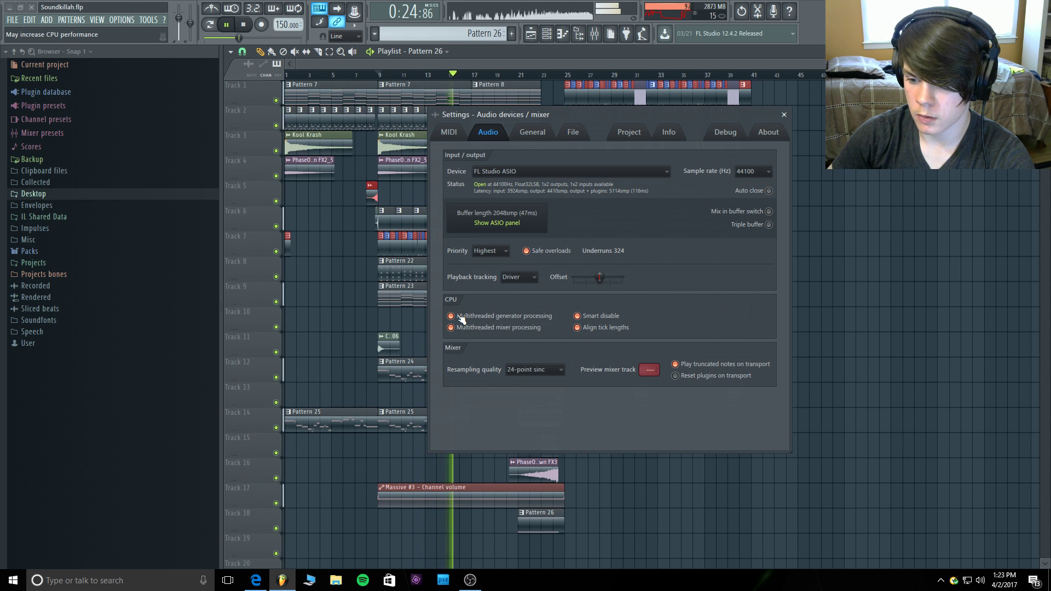
Test the Hybrid and Mixer playback tracking modes from bar 9, restore Driver and close the audio settings.
left_click(528, 278)
left_click(244, 27)
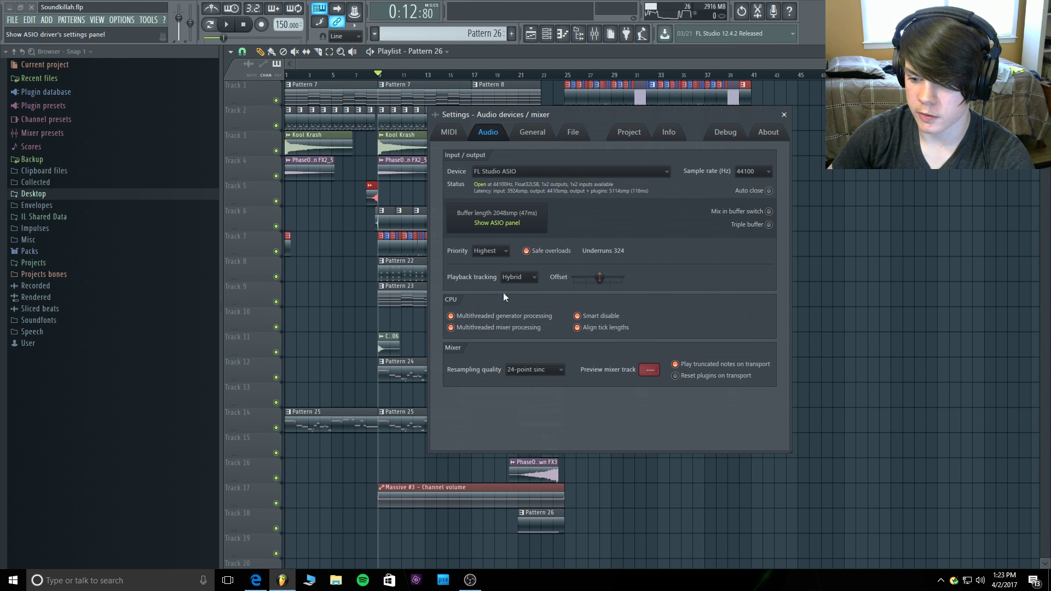
left_click(227, 26)
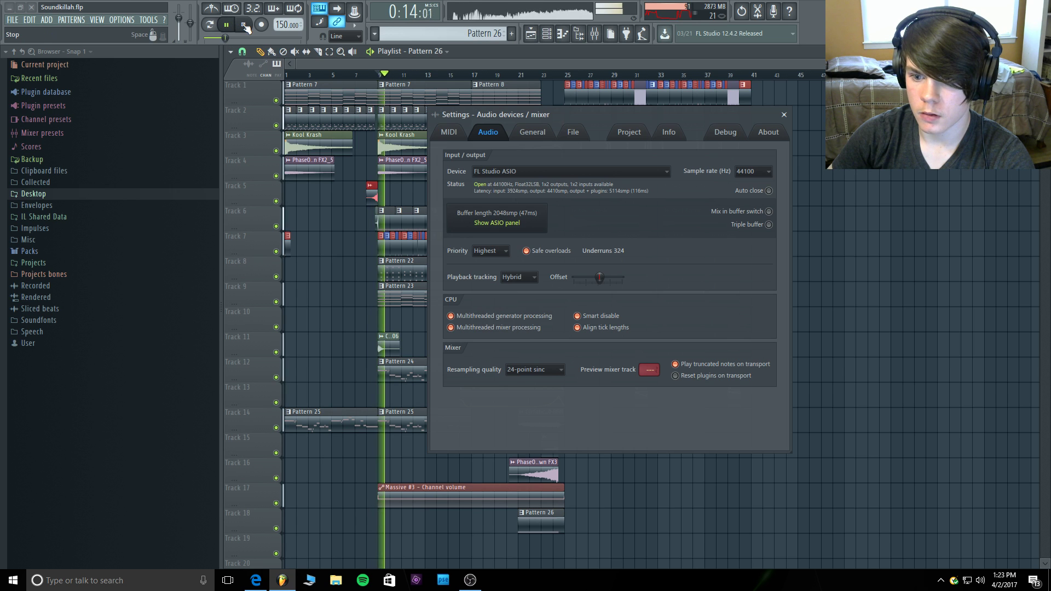
left_click(244, 26)
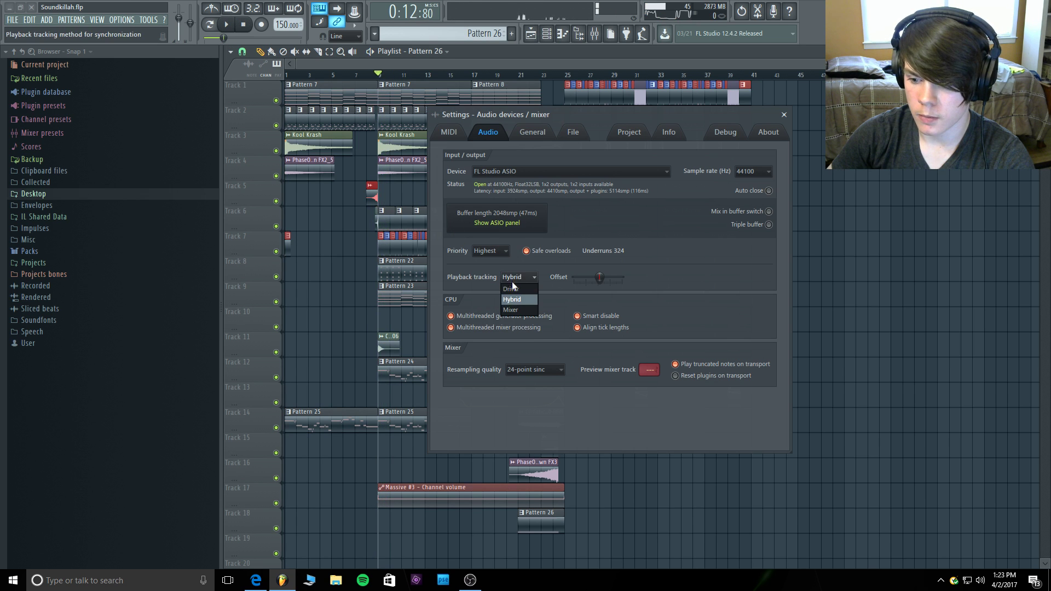
left_click(229, 26)
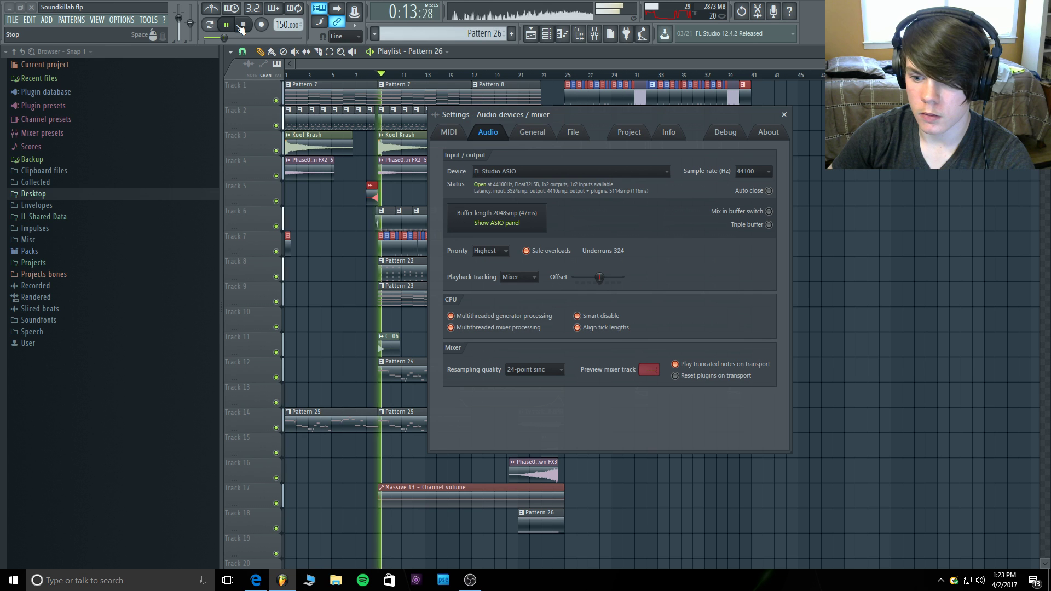
left_click(523, 277)
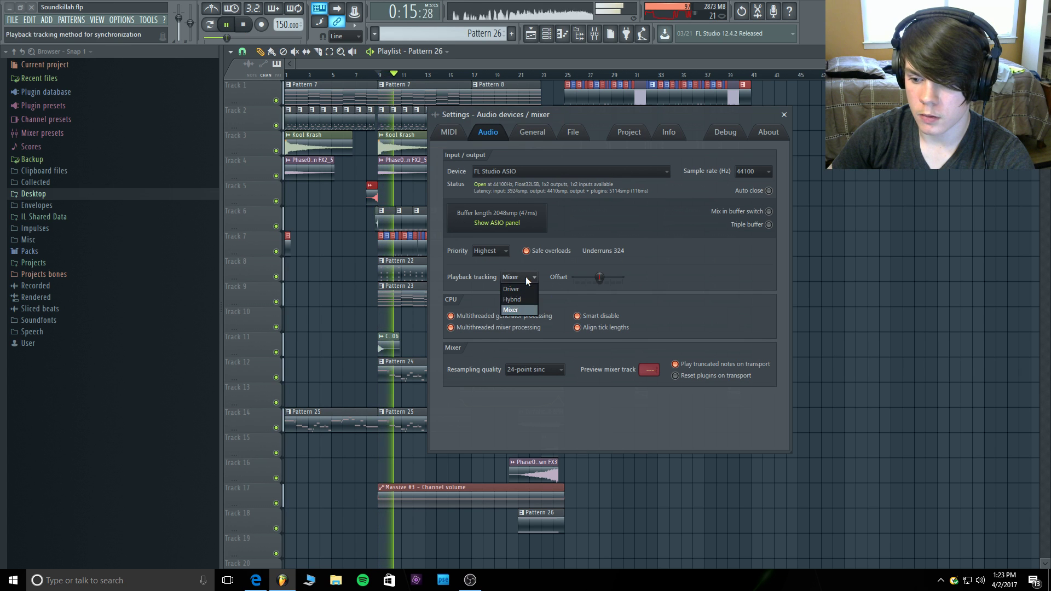
left_click(525, 289)
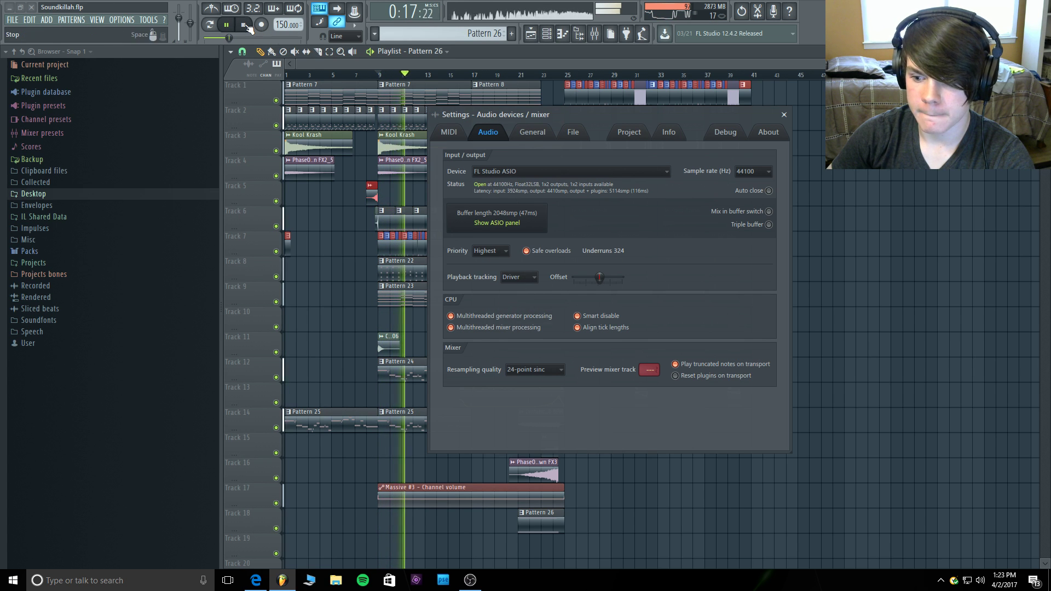
key("space")
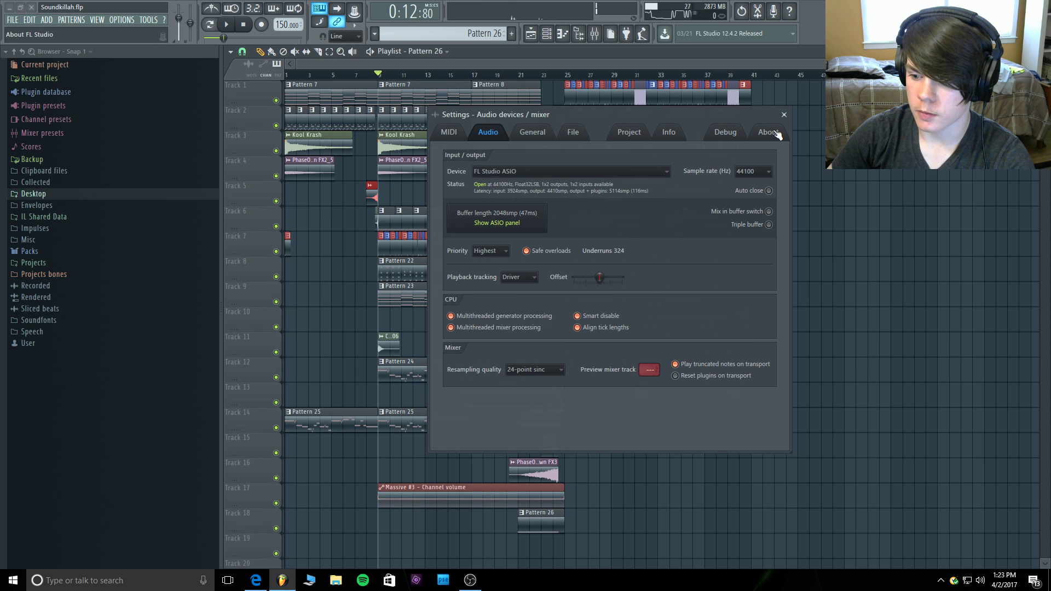
left_click(784, 115)
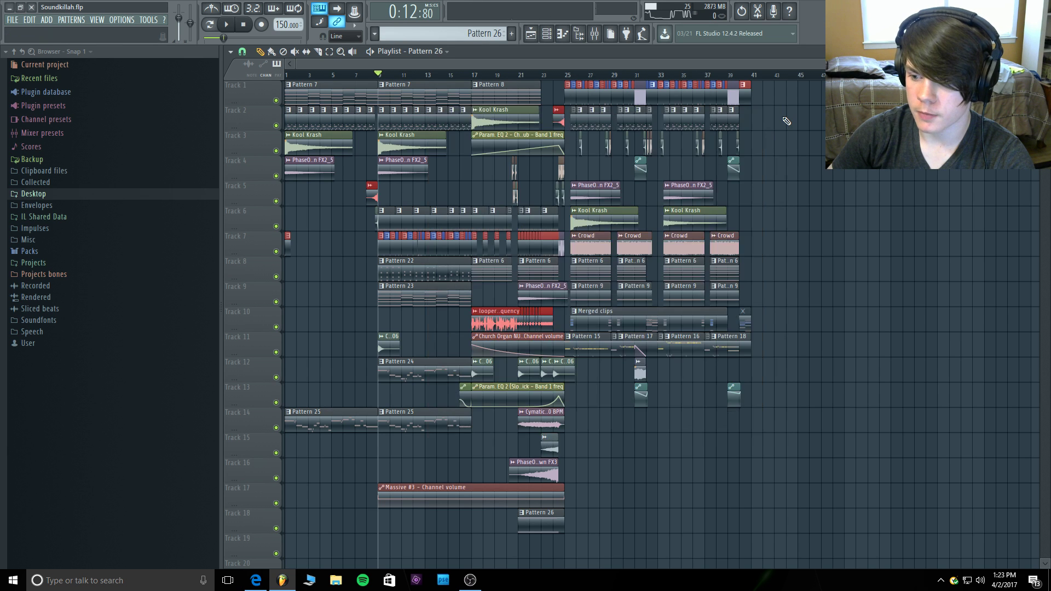
key("ctrl+a")
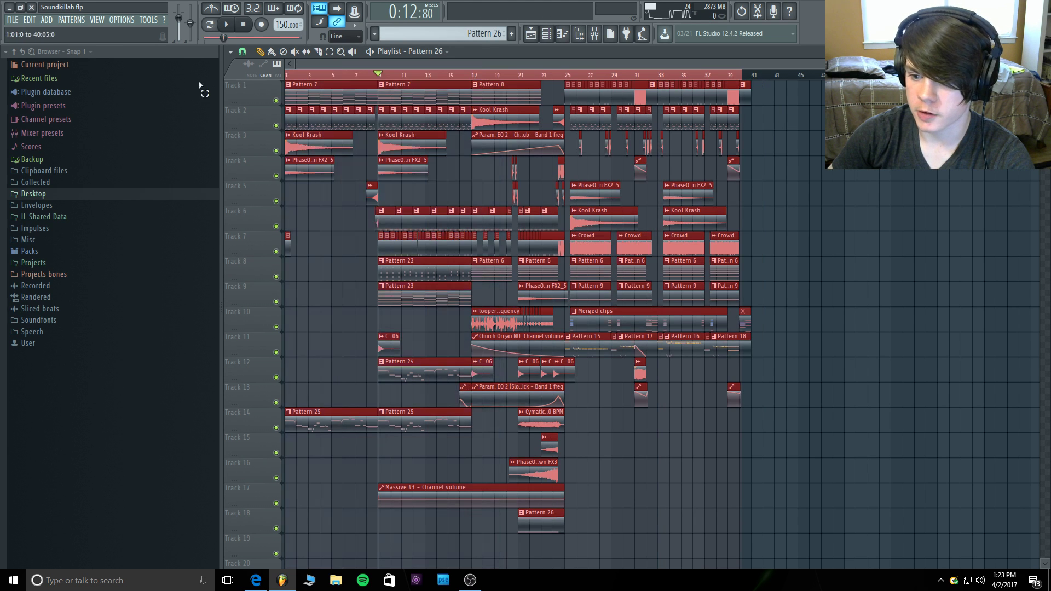
left_click(312, 74)
left_click(882, 338)
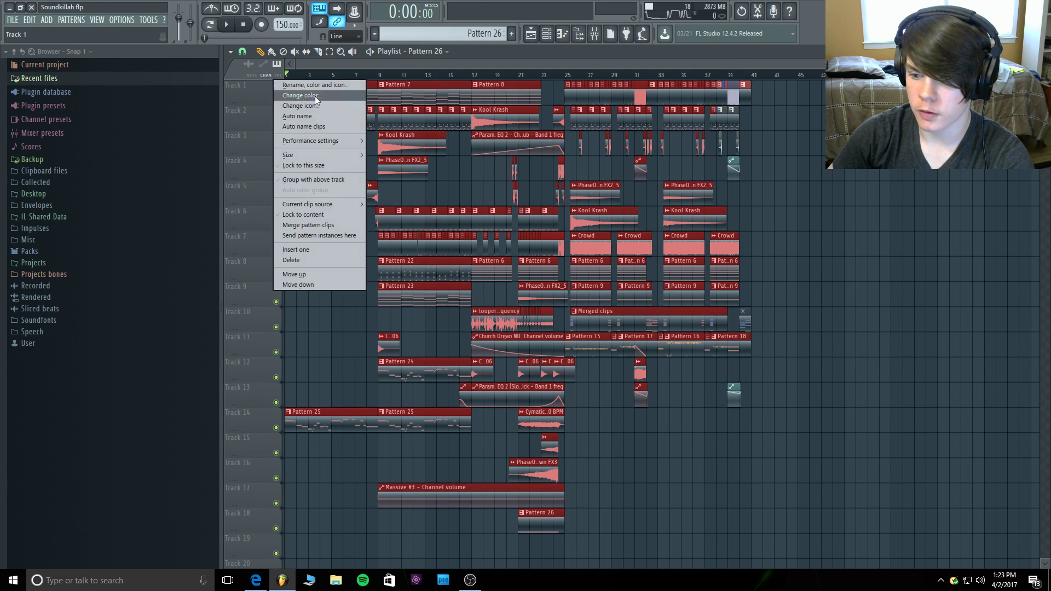
left_click(769, 311)
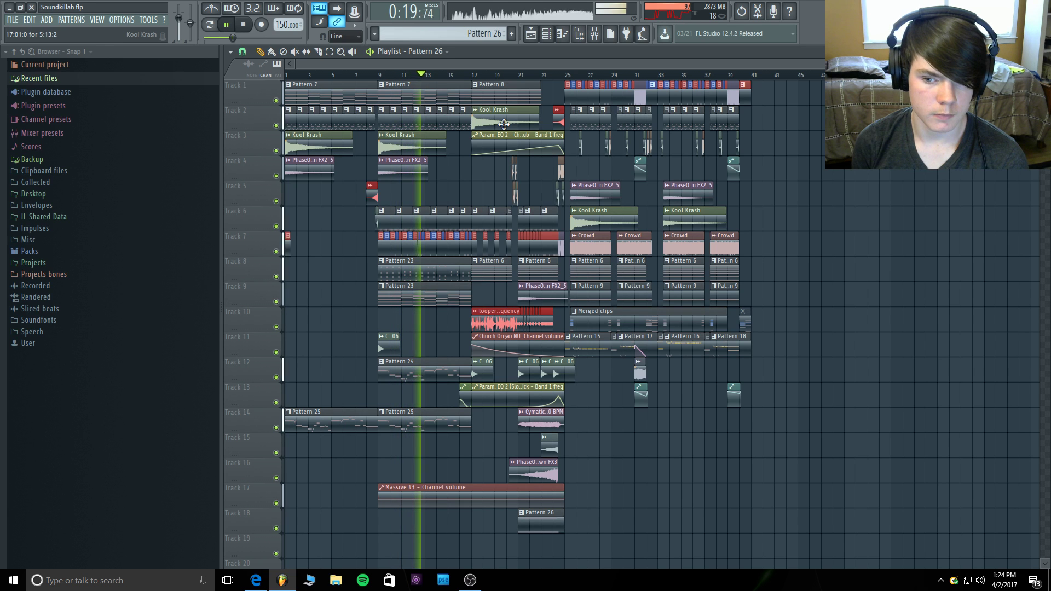
Mute Track 1 for a moment while the whole song plays, and unmute it to hear the rest.
left_click(277, 101)
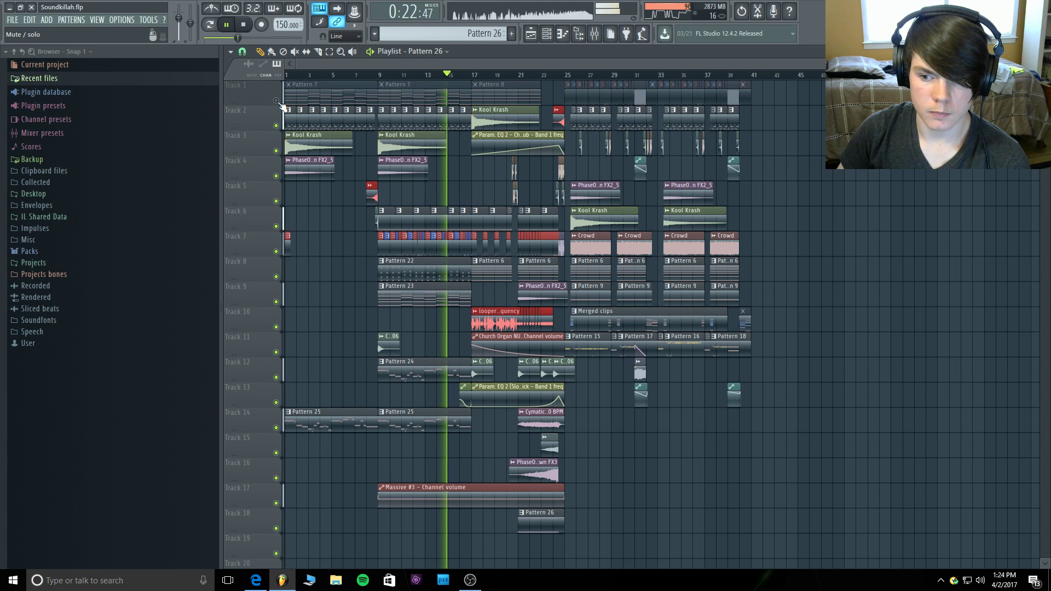
left_click(277, 101)
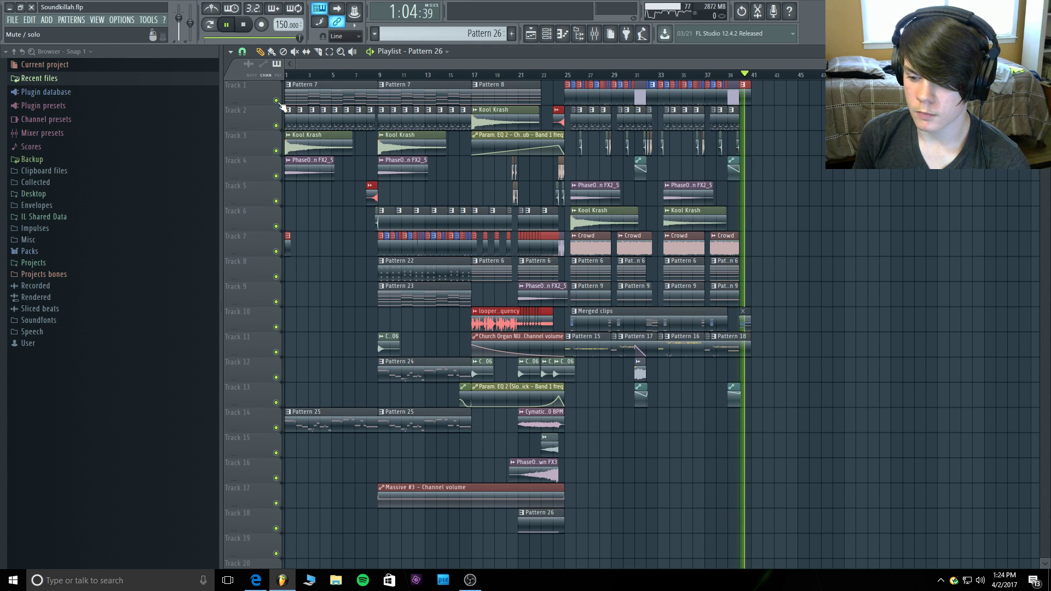
Stop the full-song playback and audition short parts of the drop from around bars 28 and 26.
key("space")
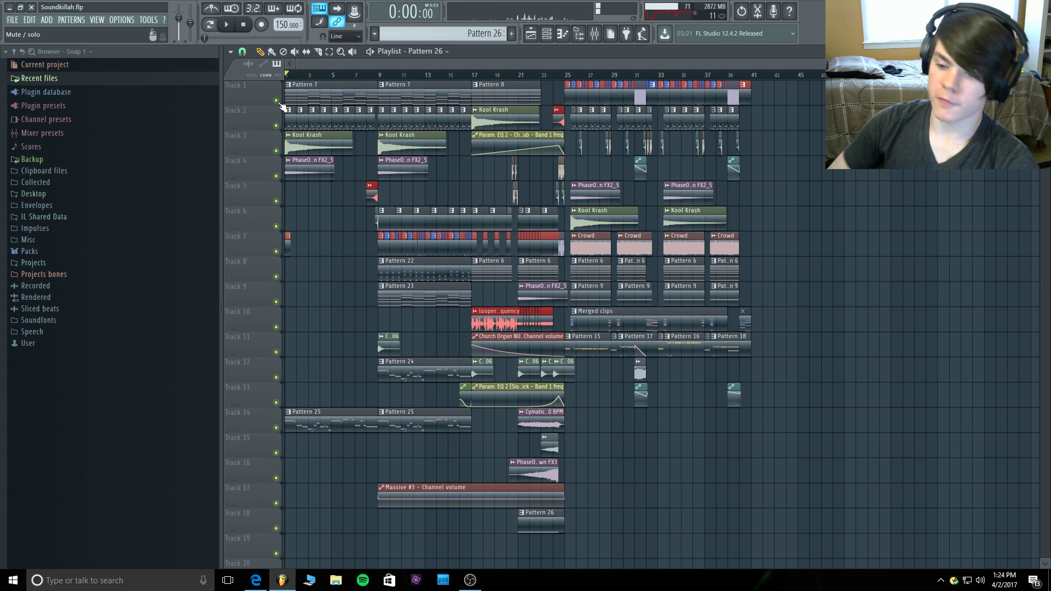
left_click(608, 75)
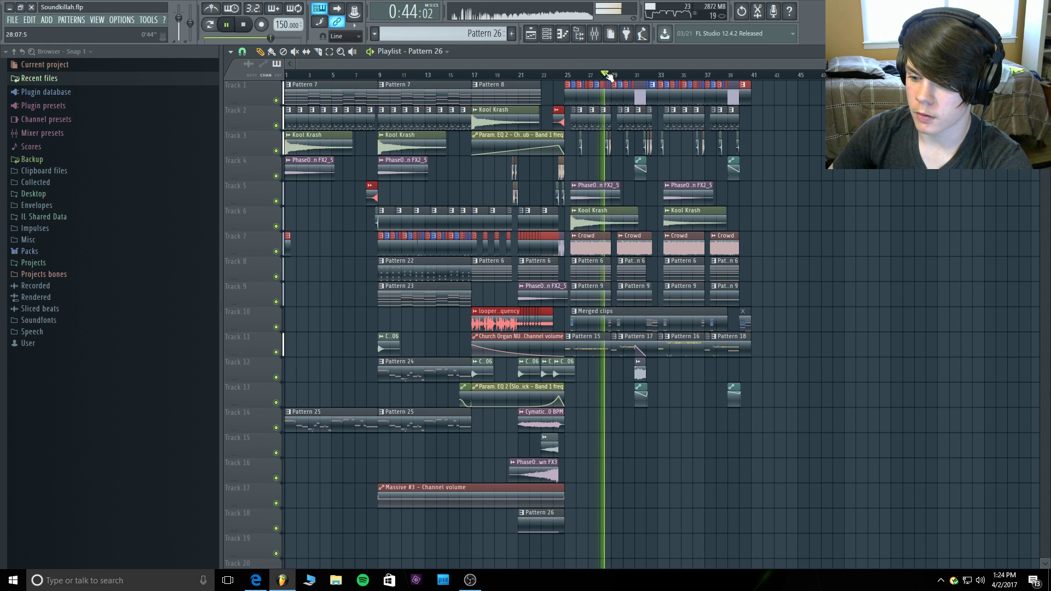
left_click(592, 73)
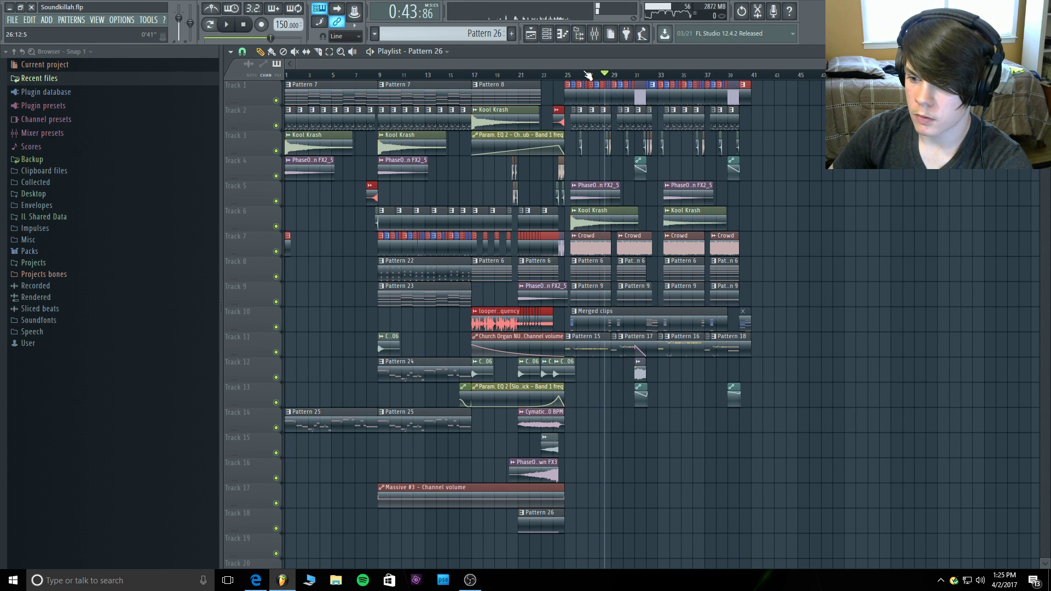
key("space")
key("space")
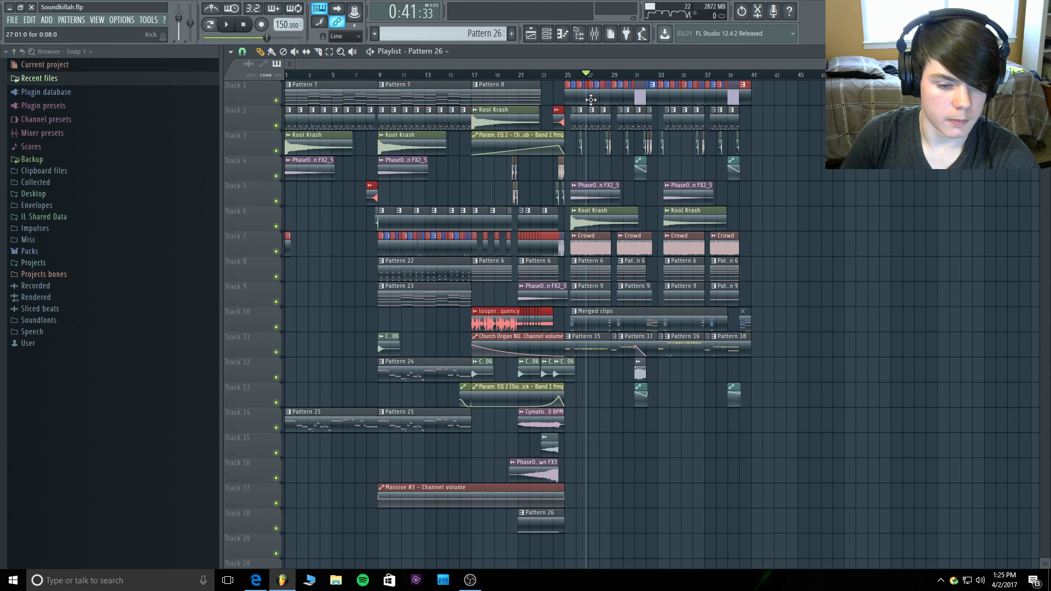
Move the playback position to bar 9 and back to the start of the song.
left_click_drag(686, 77, 286, 88)
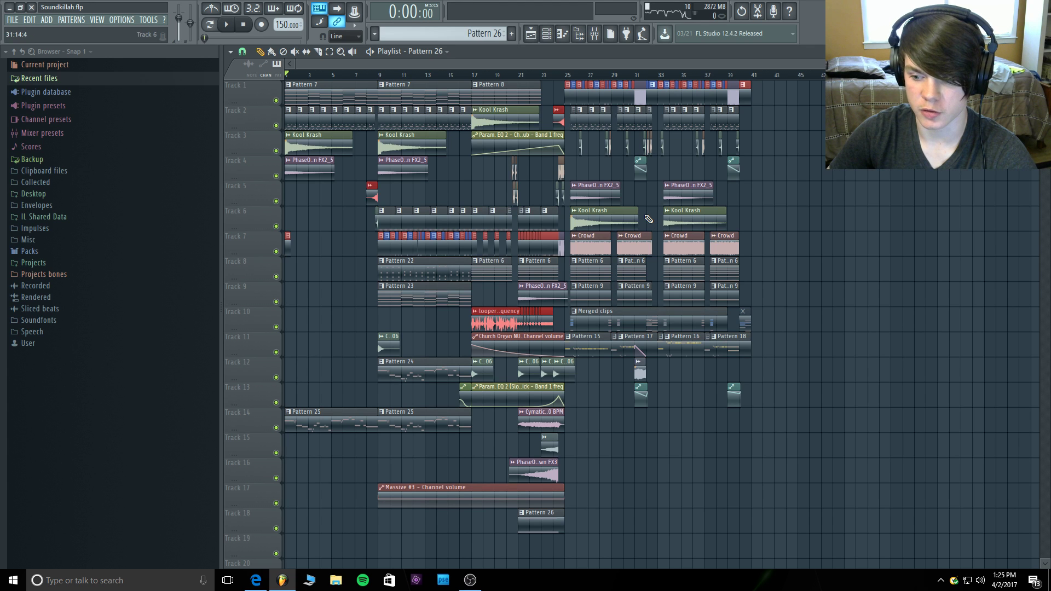
left_click(380, 75)
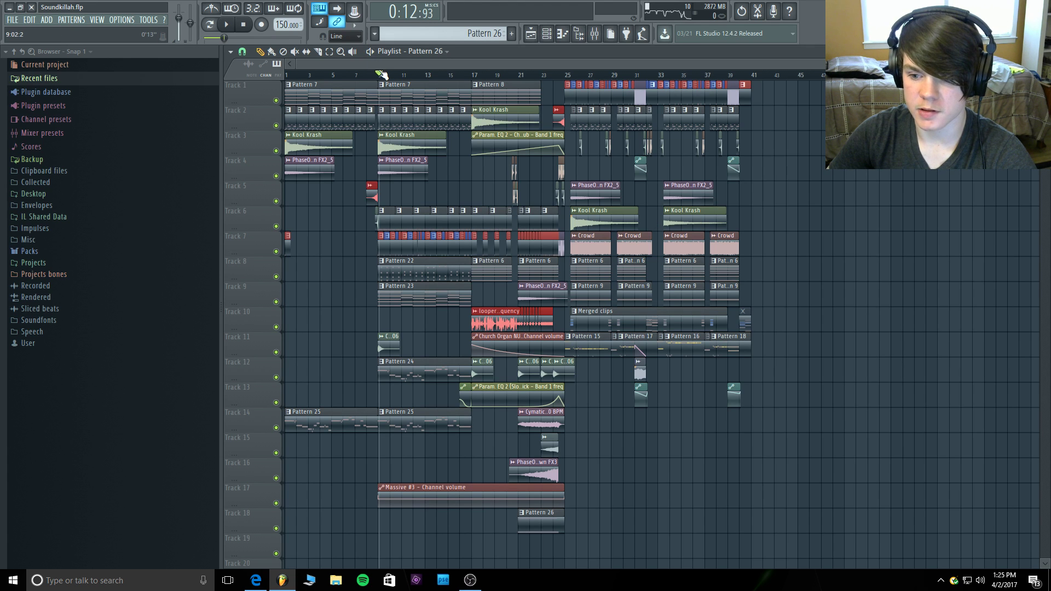
left_click(286, 75)
left_click(230, 51)
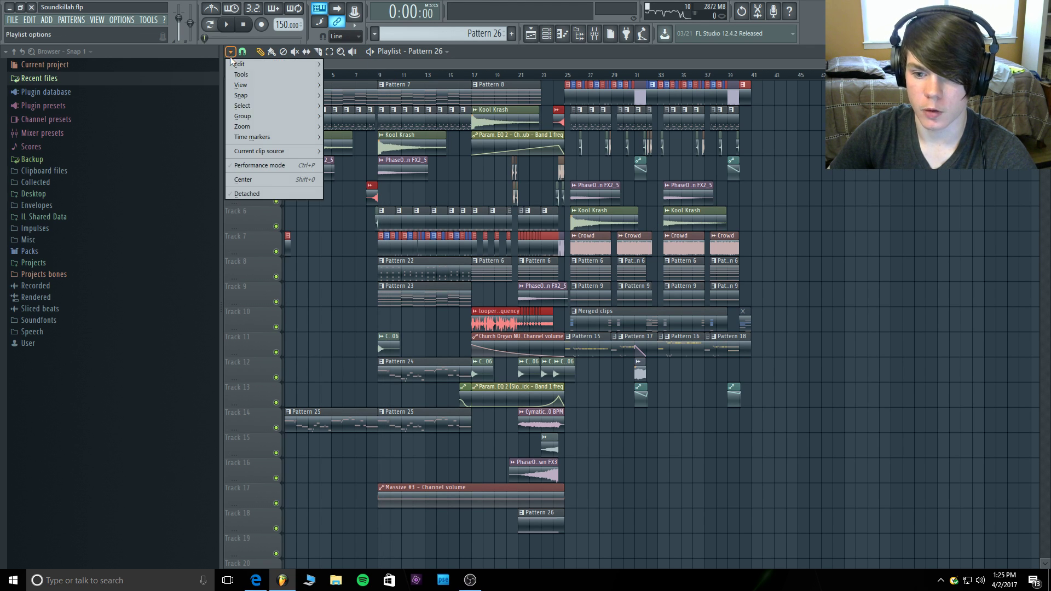
mouse_move(241, 95)
left_click(345, 100)
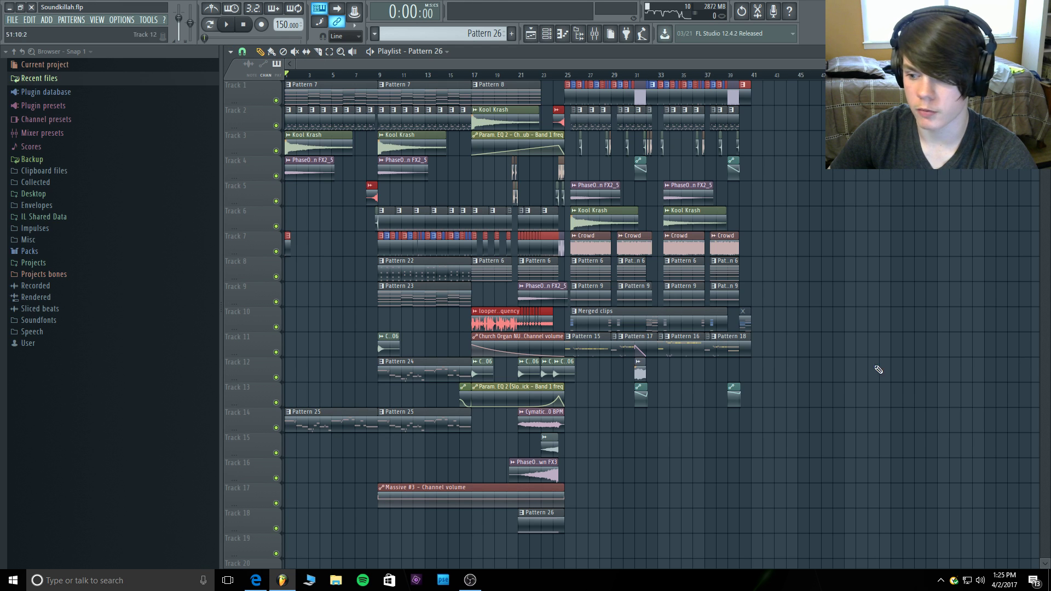